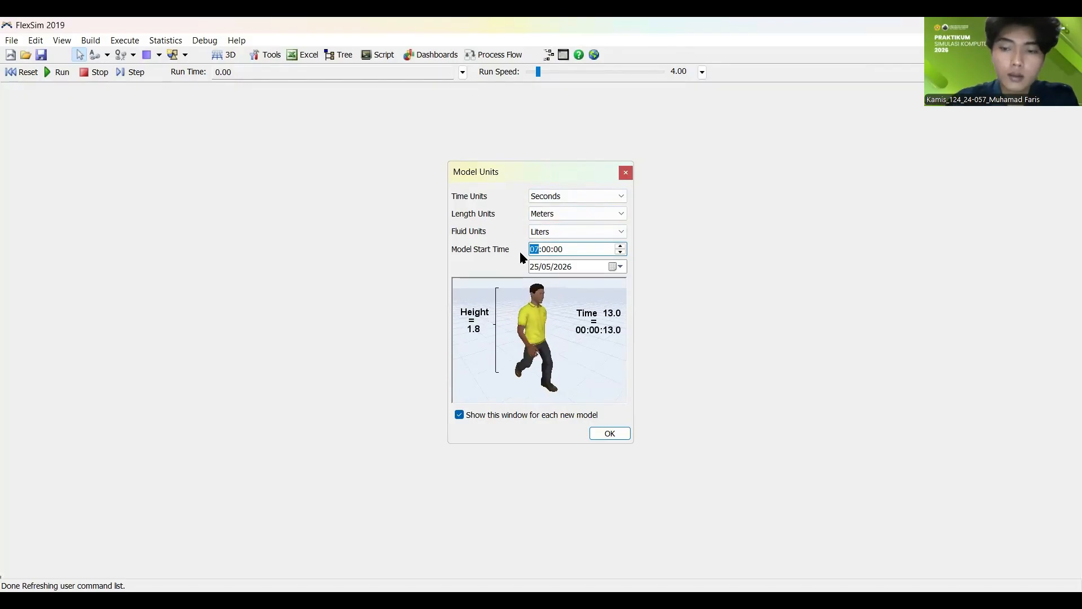
Step: Set the model start time to 08:00:00 and create the model with seconds, meters and liters as units
{"action": "type", "text": "8"}
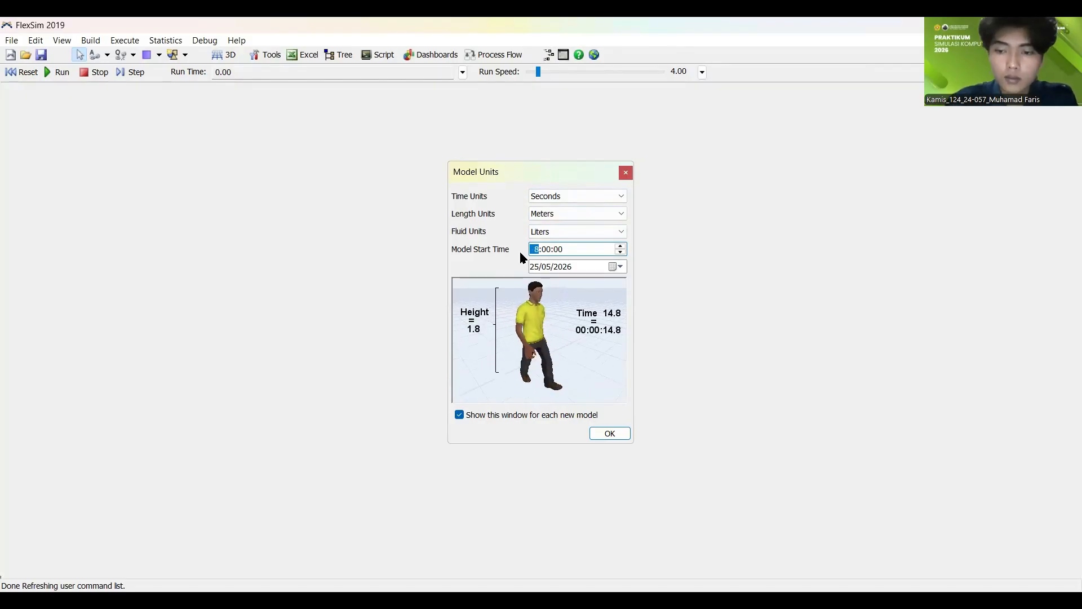
{"action": "type", "text": "08"}
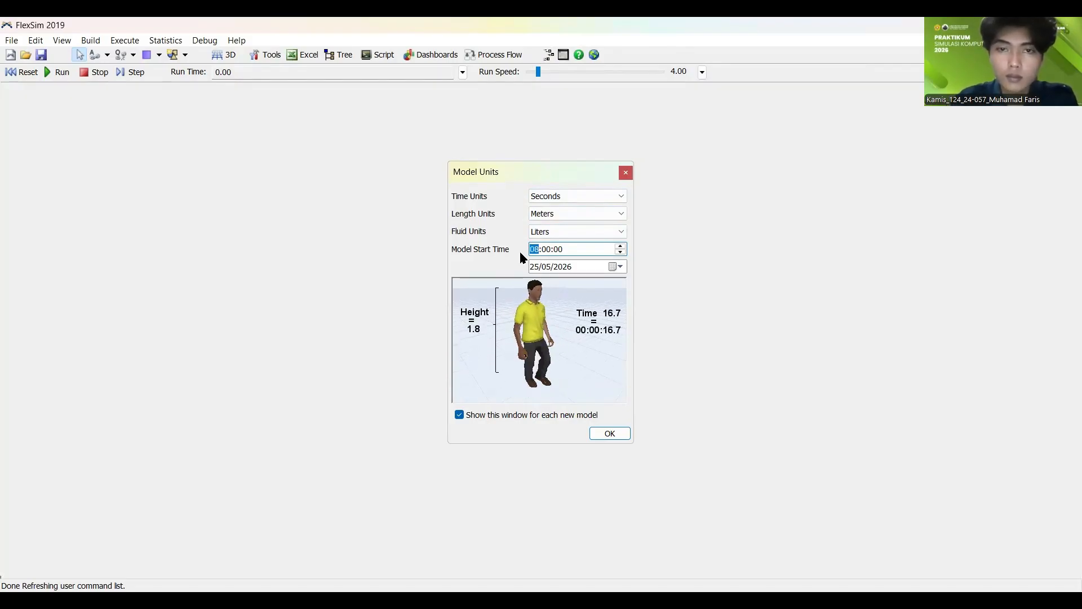
{"action": "left_click", "coordinate": [512, 264]}
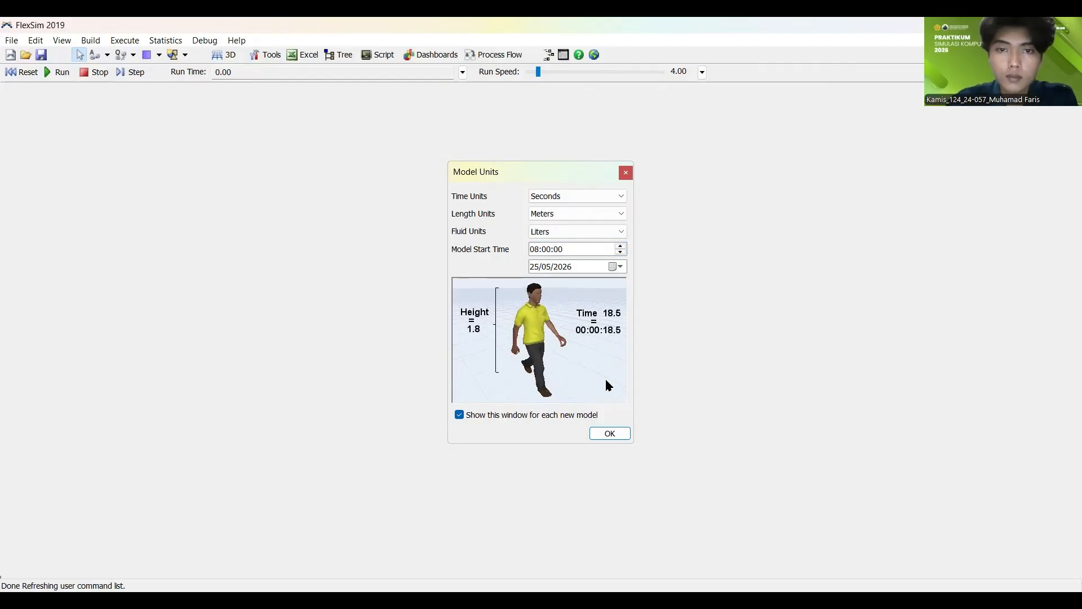
{"action": "left_click", "coordinate": [601, 435]}
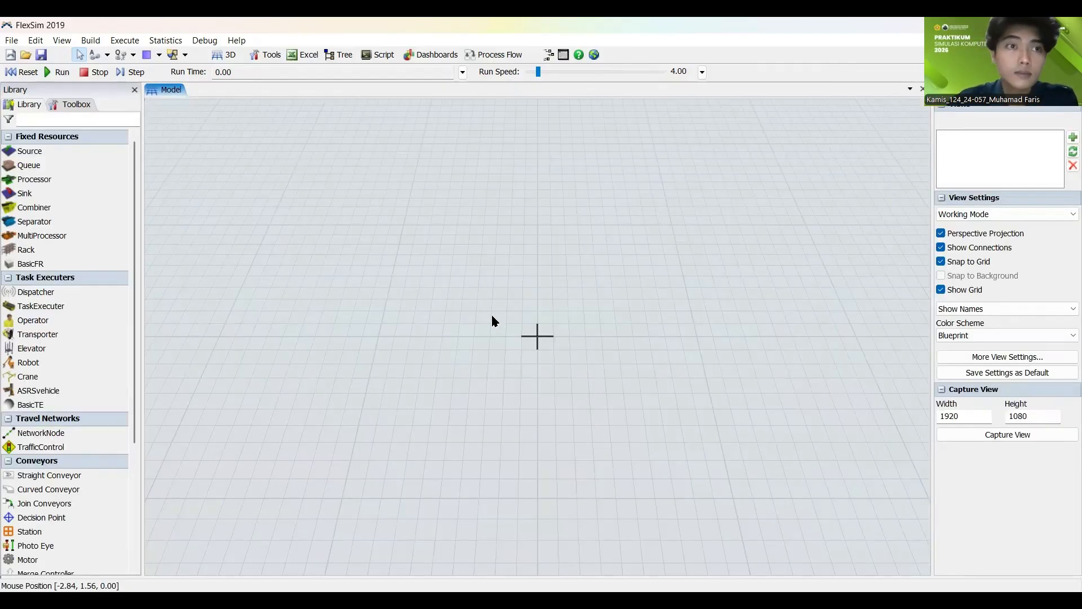
Step: Add a Source to the empty model, well to the left of the origin, and move it to about X -32.9, Y 0.1
{"action": "scroll", "coordinate": [493, 318], "scroll_direction": "down", "scroll_amount": 3}
{"action": "scroll", "coordinate": [533, 348], "scroll_direction": "up", "scroll_amount": 4}
{"action": "scroll", "coordinate": [533, 350], "scroll_direction": "down", "scroll_amount": 2}
{"action": "left_click_drag", "start_coordinate": [530, 347], "coordinate": [486, 332]}
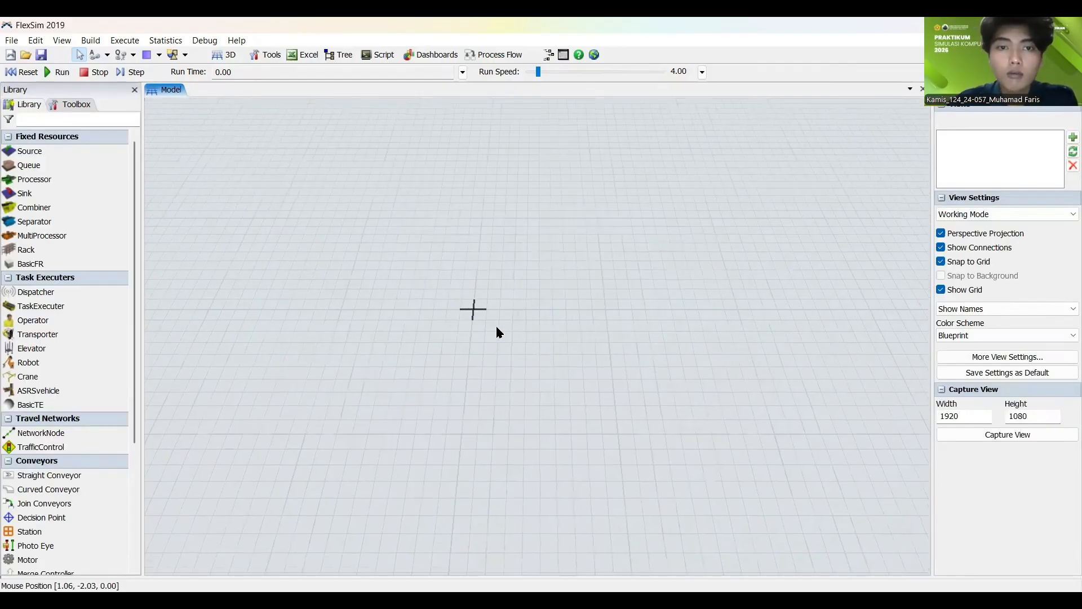
{"action": "scroll", "coordinate": [521, 318], "scroll_direction": "up", "scroll_amount": 4}
{"action": "scroll", "coordinate": [519, 320], "scroll_direction": "down", "scroll_amount": 2}
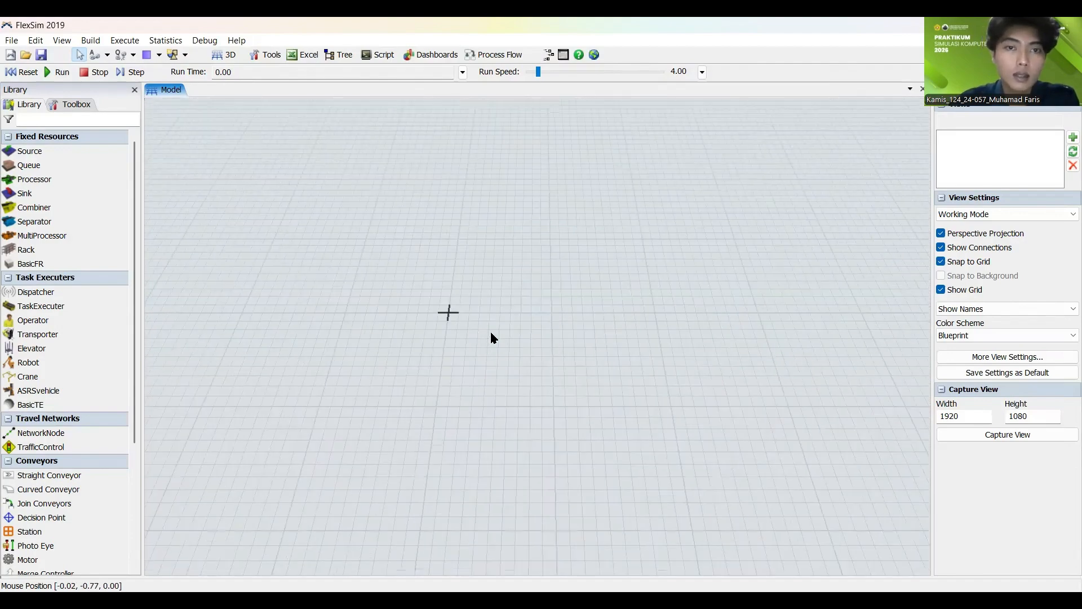
{"action": "scroll", "coordinate": [489, 331], "scroll_direction": "down", "scroll_amount": 5}
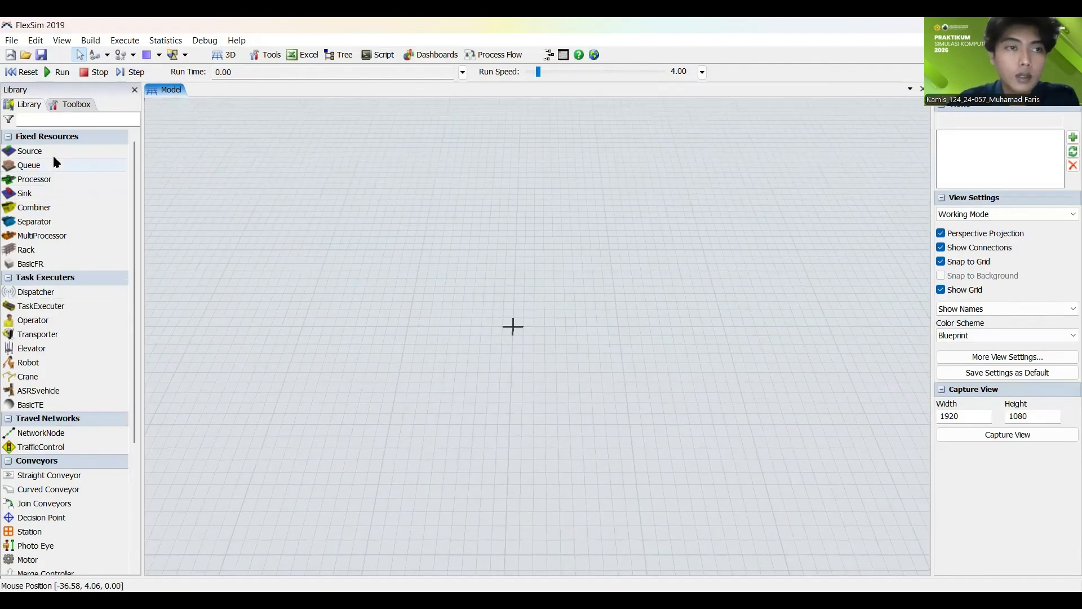
{"action": "left_click_drag", "start_coordinate": [42, 151], "coordinate": [242, 308]}
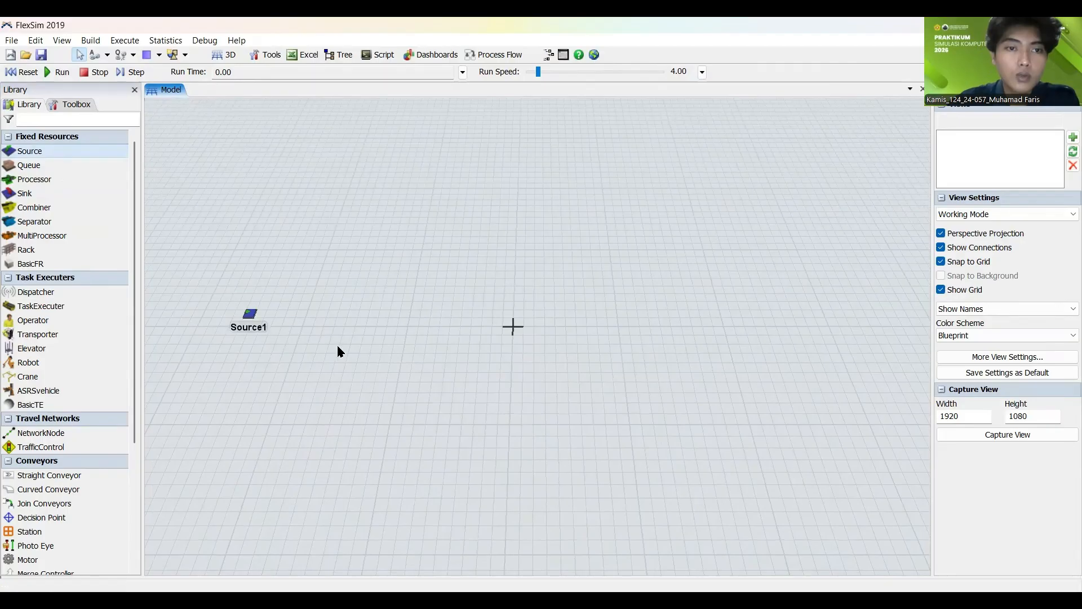
{"action": "scroll", "coordinate": [258, 331], "scroll_direction": "up", "scroll_amount": 3}
{"action": "left_click_drag", "start_coordinate": [266, 350], "coordinate": [375, 344]}
{"action": "scroll", "coordinate": [376, 340], "scroll_direction": "down", "scroll_amount": 4}
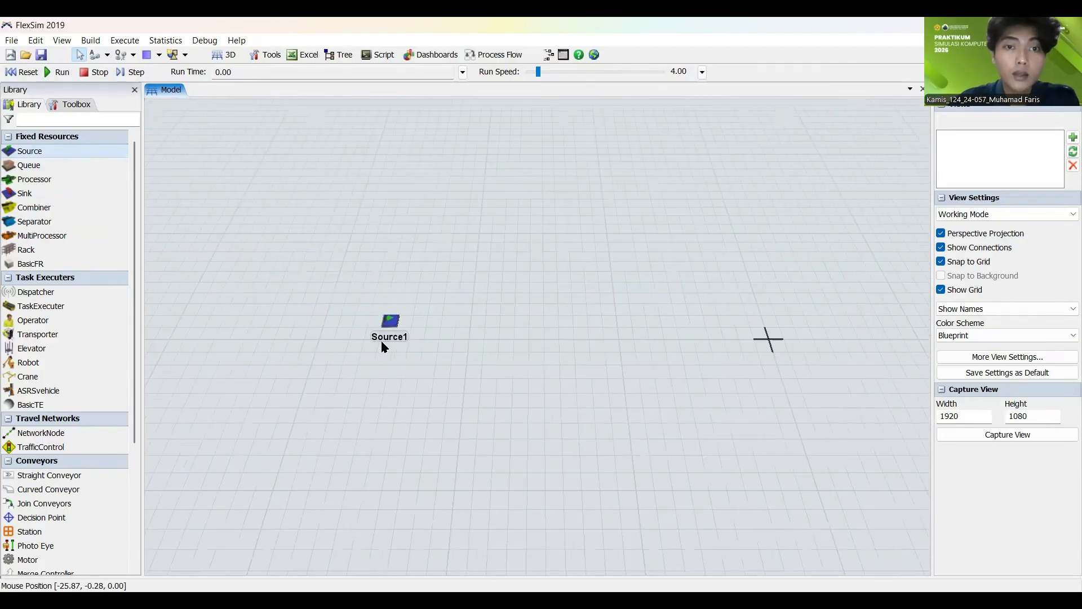
{"action": "left_click", "coordinate": [388, 325]}
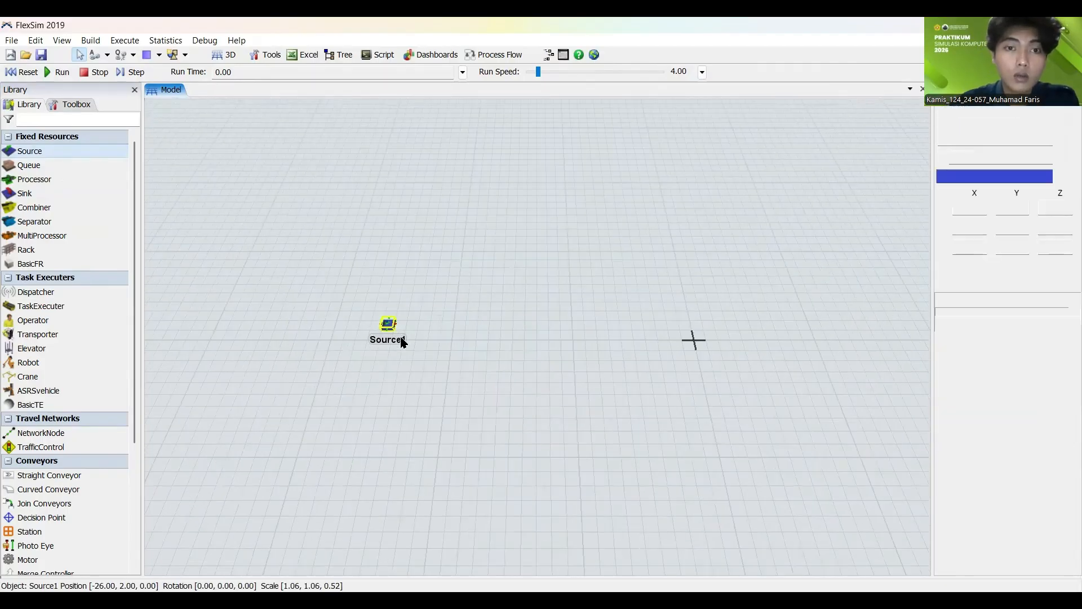
{"action": "mouse_move", "coordinate": [388, 325]}
{"action": "left_mouse_down"}
{"action": "mouse_move", "coordinate": [282, 333]}
{"action": "mouse_move", "coordinate": [410, 333]}
{"action": "mouse_move", "coordinate": [321, 325]}
{"action": "mouse_move", "coordinate": [376, 327]}
{"action": "left_mouse_up"}
{"action": "left_click", "coordinate": [444, 341]}
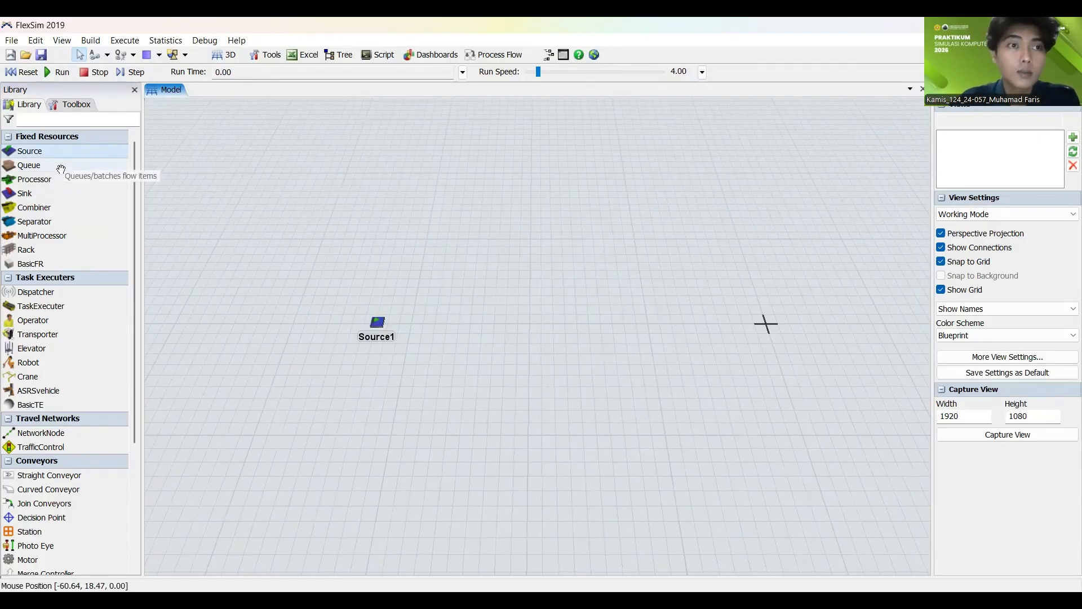
Step: Add a Queue just to the right of the Source
{"action": "left_click_drag", "start_coordinate": [60, 166], "coordinate": [434, 321]}
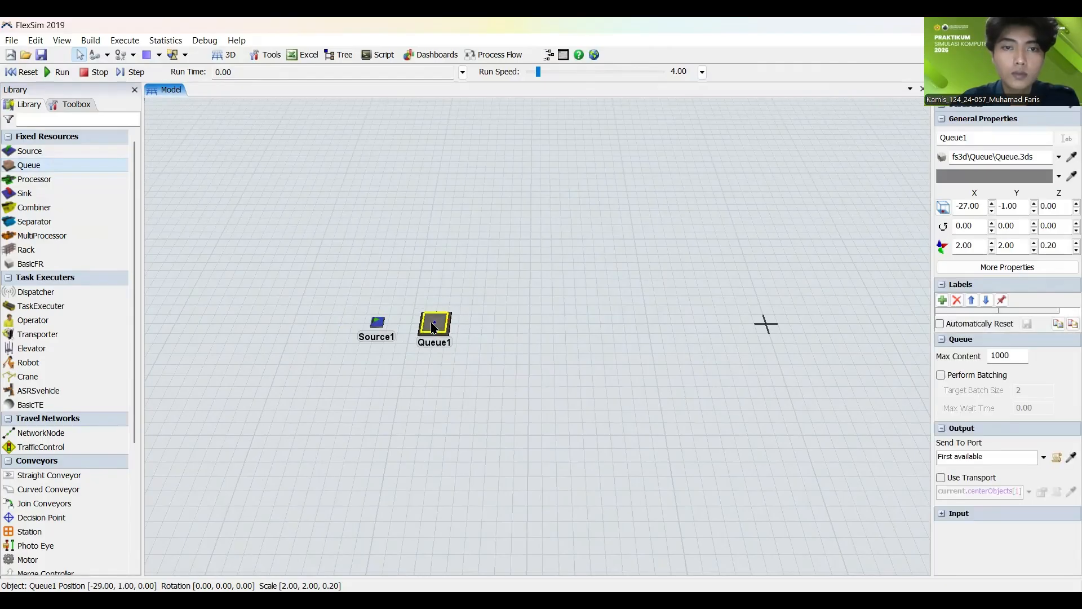
{"action": "left_click", "coordinate": [441, 285]}
Step: Rename the Source as KedatanganBahanBaku
{"action": "left_click", "coordinate": [382, 325]}
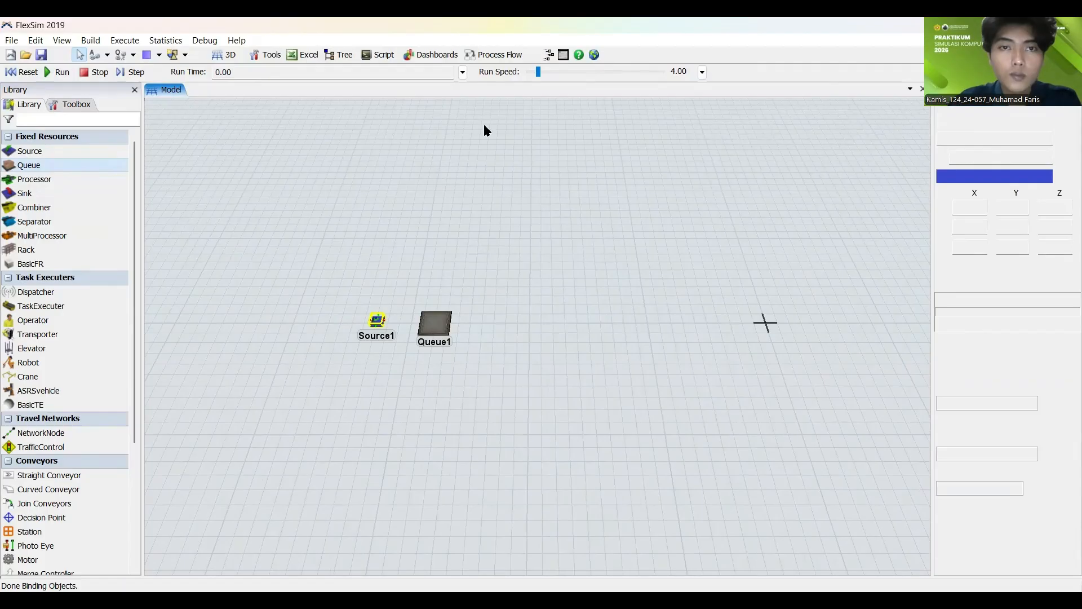
{"action": "double_click", "coordinate": [473, 135]}
{"action": "type", "text": "K"}
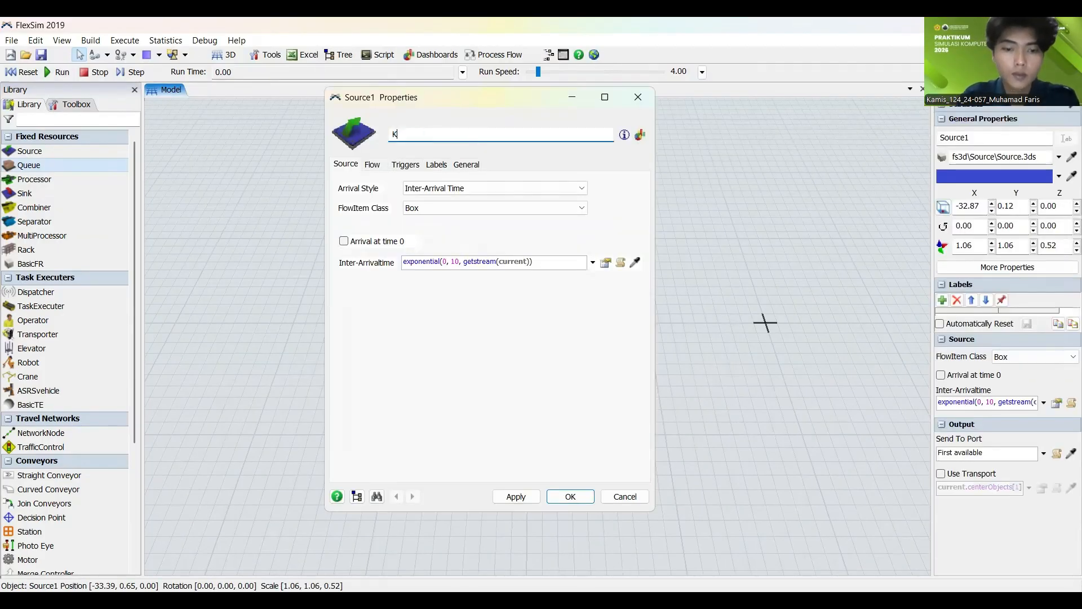
{"action": "type", "text": "ed"}
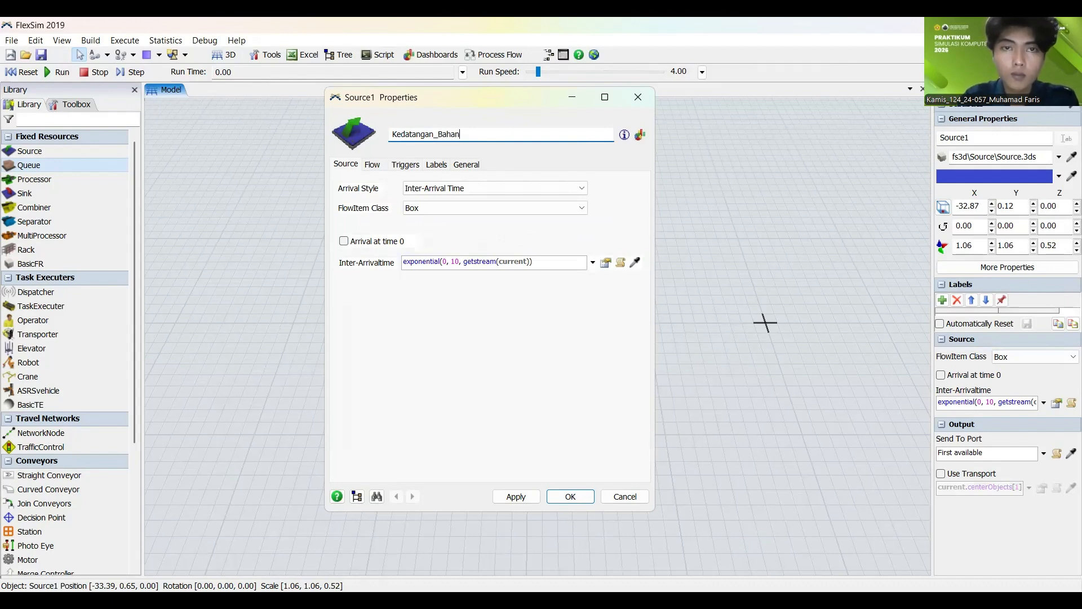
{"action": "type", "text": "atanganB"}
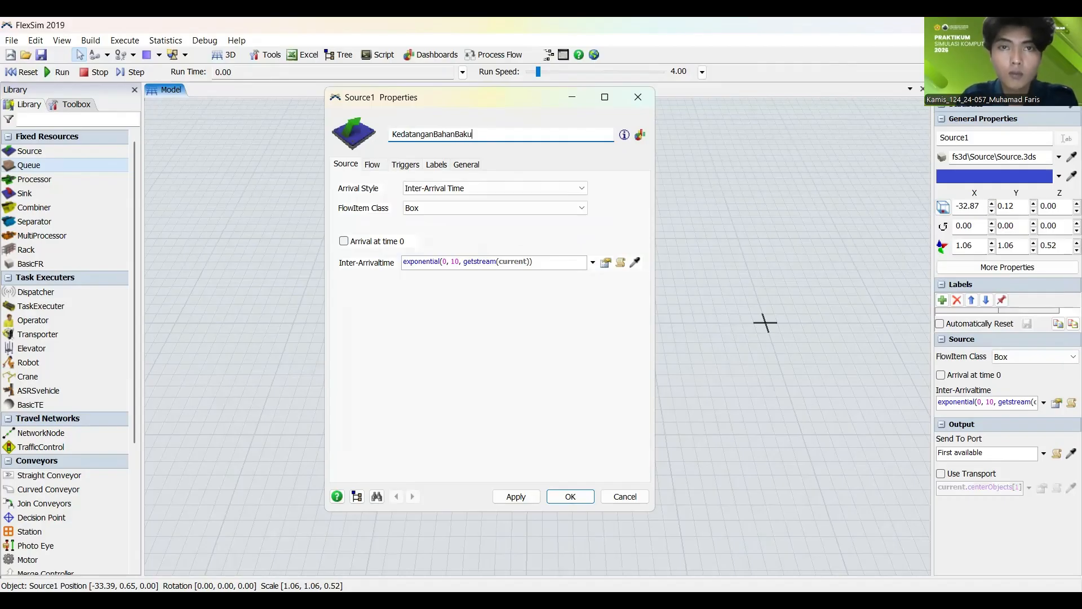
{"action": "left_click", "coordinate": [514, 495]}
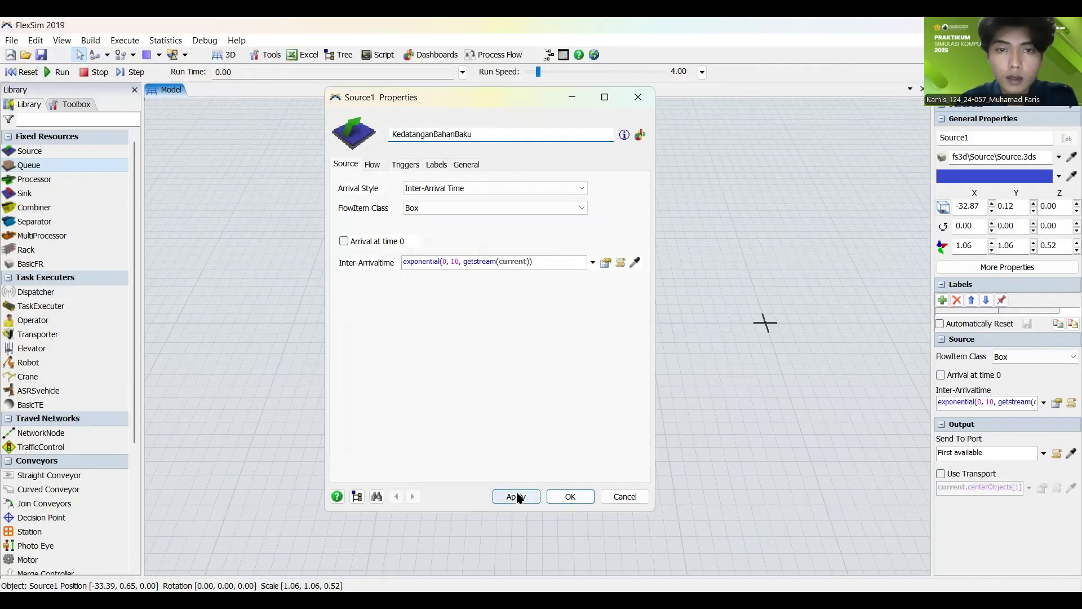
{"action": "left_click", "coordinate": [570, 496]}
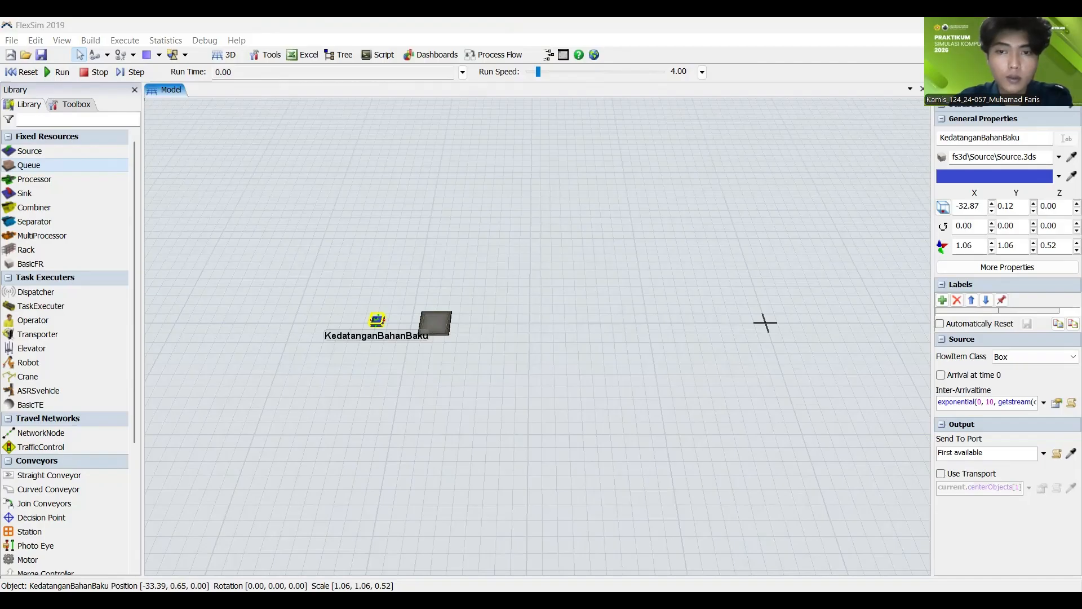
Step: Shift the Queue slightly away from the Source, to about X -27, Y 0, and rename it as PersiapanProses
{"action": "left_click", "coordinate": [520, 403]}
{"action": "left_click_drag", "start_coordinate": [442, 327], "coordinate": [451, 326]}
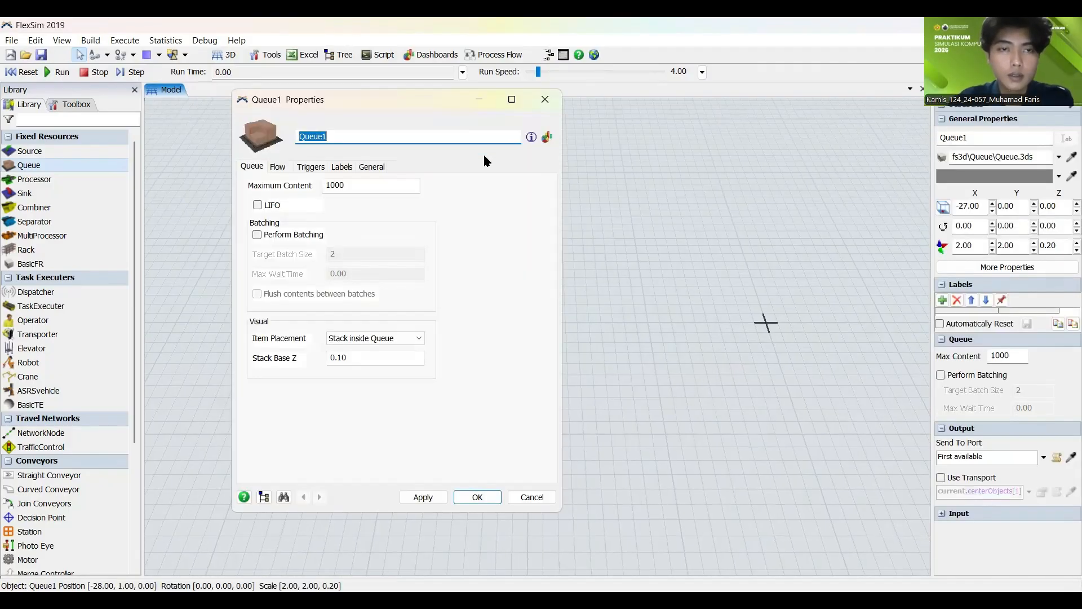
{"action": "type", "text": "Persia"}
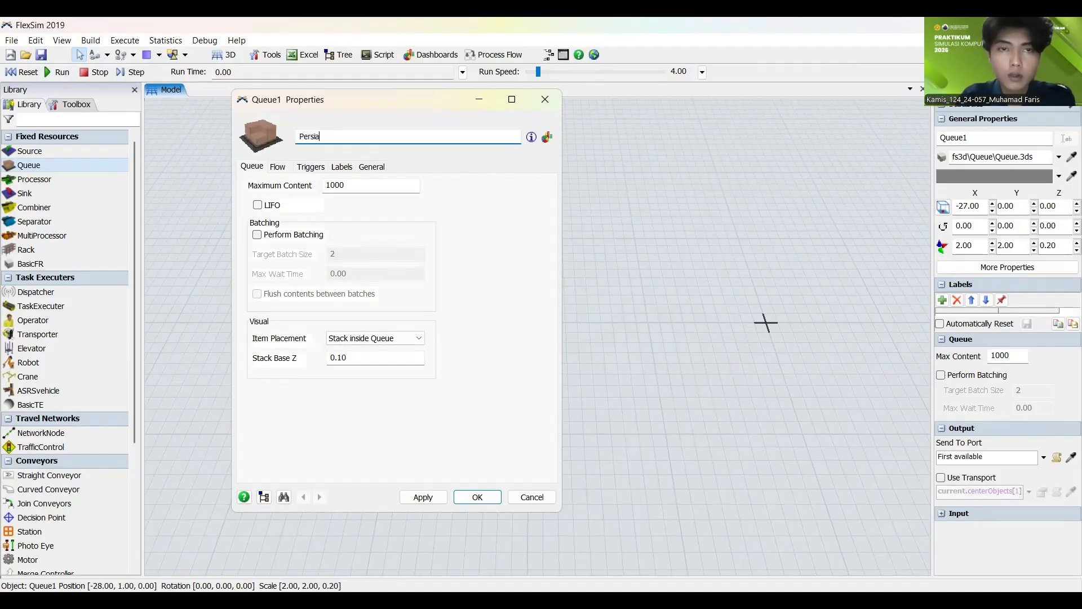
{"action": "type", "text": "panProses"}
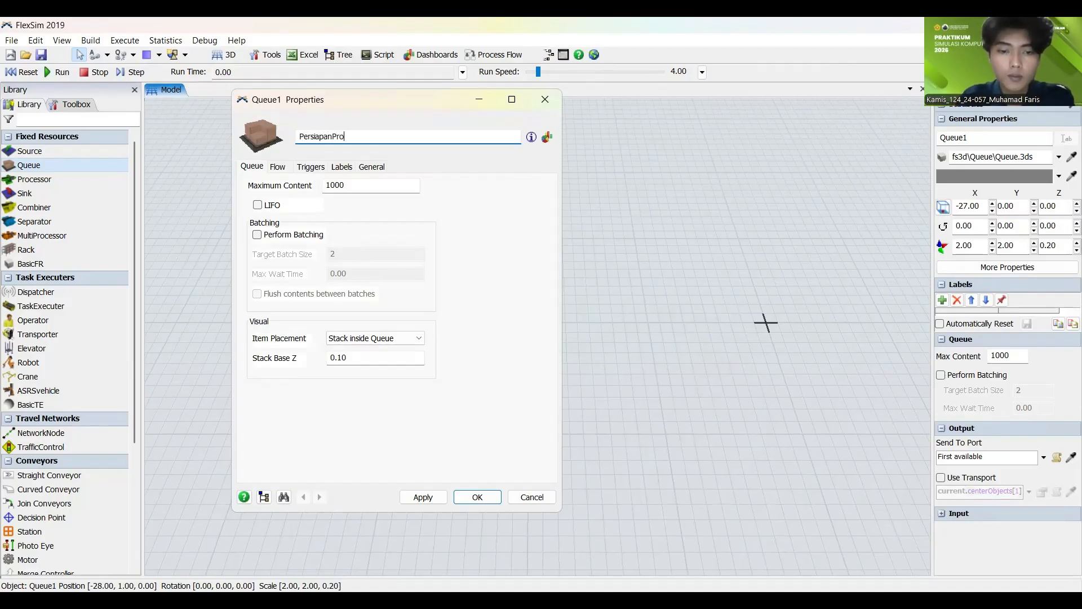
{"action": "left_click", "coordinate": [425, 499]}
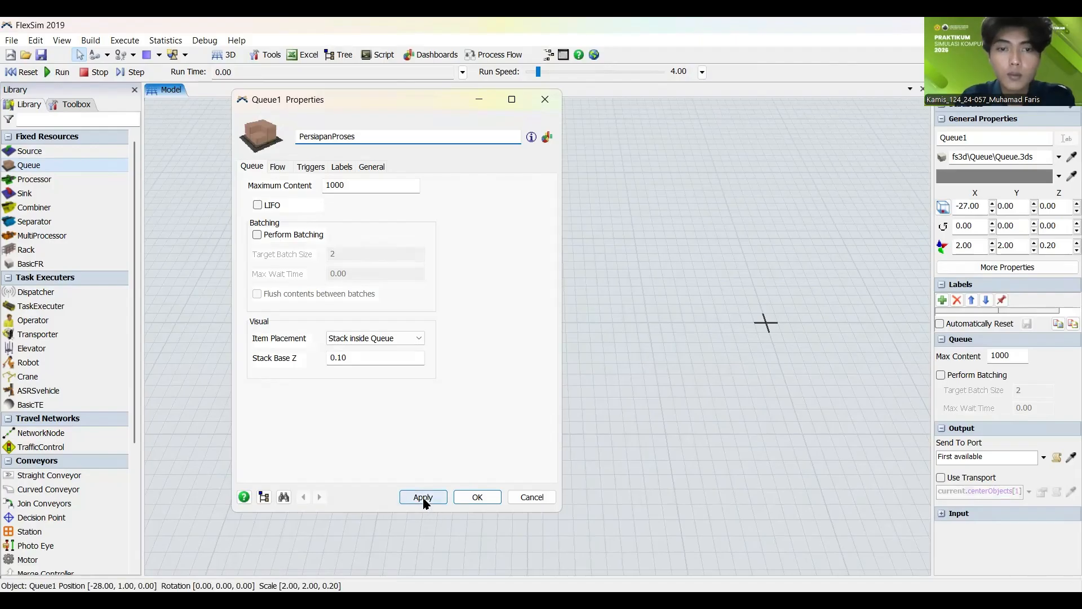
{"action": "left_click", "coordinate": [467, 499]}
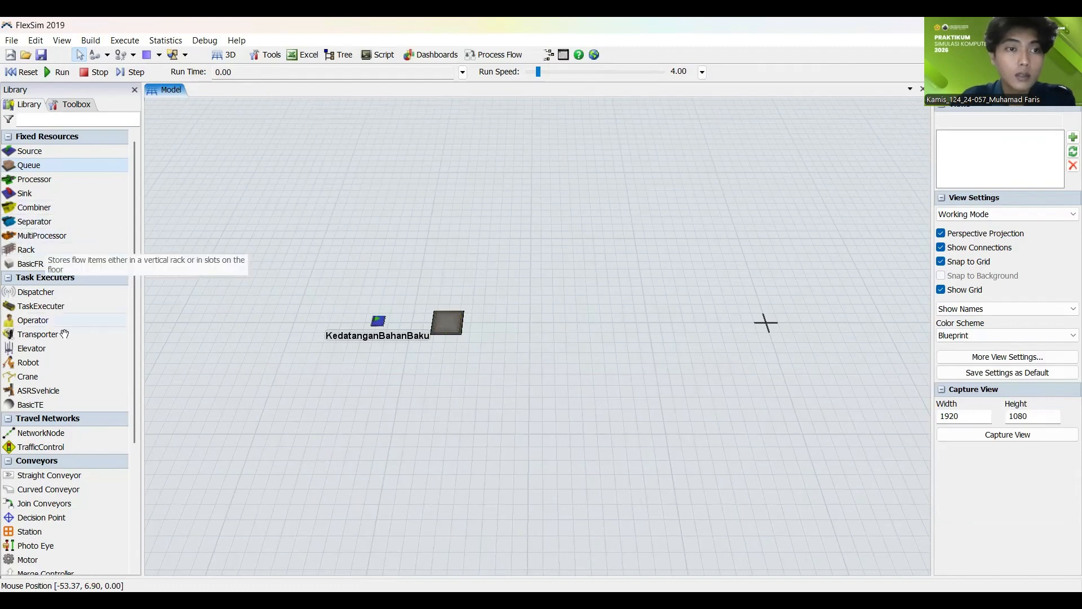
Step: Add a Transporter to the right of the PersiapanProses queue and a second Queue beyond the Transporter
{"action": "left_click_drag", "start_coordinate": [50, 334], "coordinate": [525, 329]}
{"action": "left_click", "coordinate": [405, 394]}
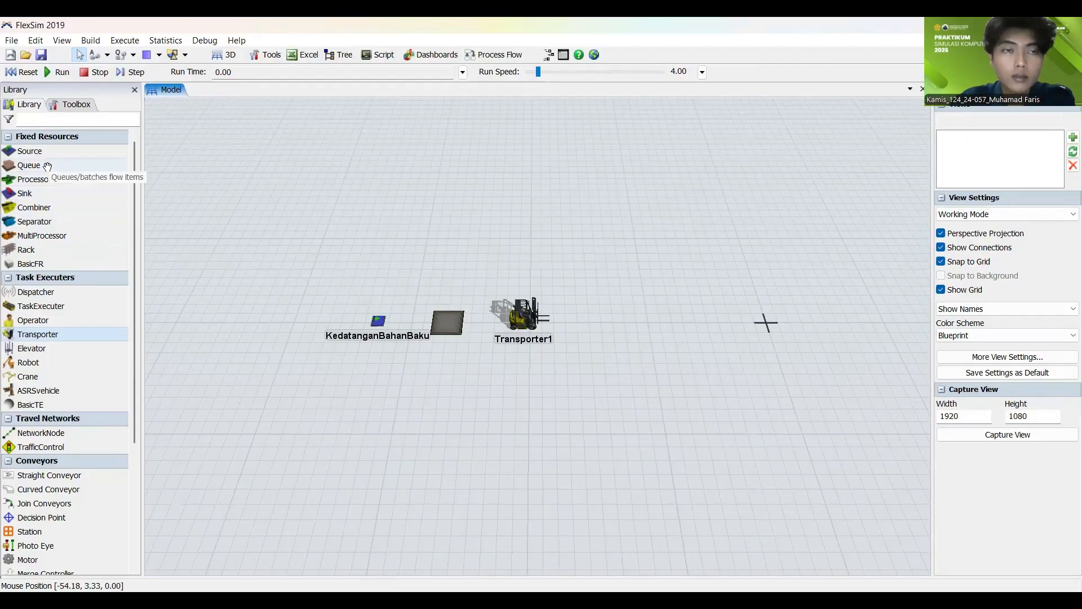
{"action": "left_click_drag", "start_coordinate": [29, 165], "coordinate": [606, 327]}
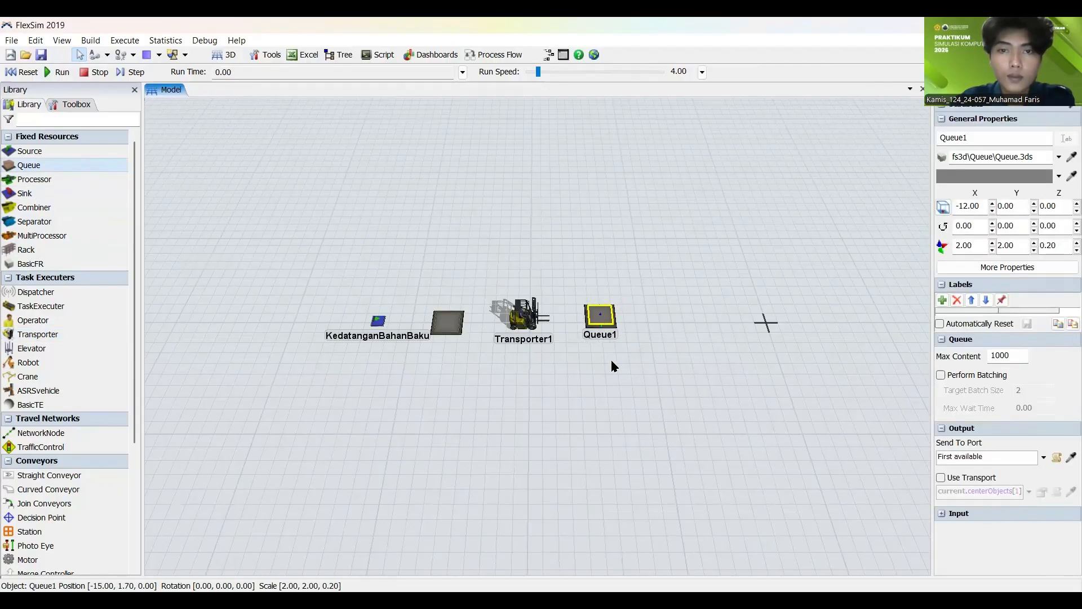
Step: Move the second Queue to about X -13.6, Y 0.4 and rename it as MenujuProsesPenimbanganBahan
{"action": "left_click_drag", "start_coordinate": [614, 367], "coordinate": [513, 389]}
{"action": "left_click", "coordinate": [503, 338]}
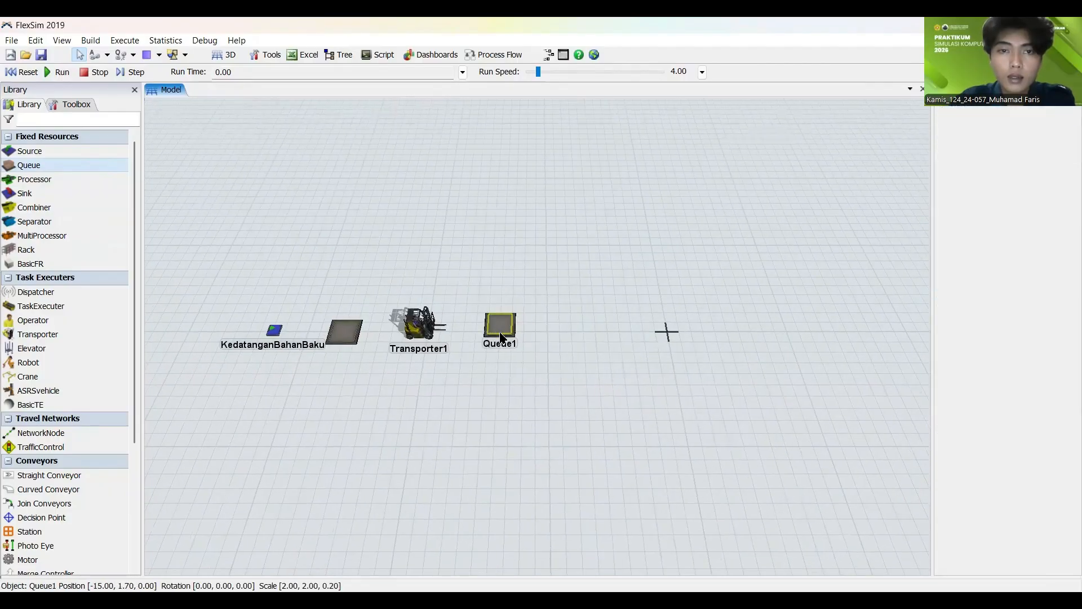
{"action": "left_click_drag", "start_coordinate": [500, 334], "coordinate": [504, 337]}
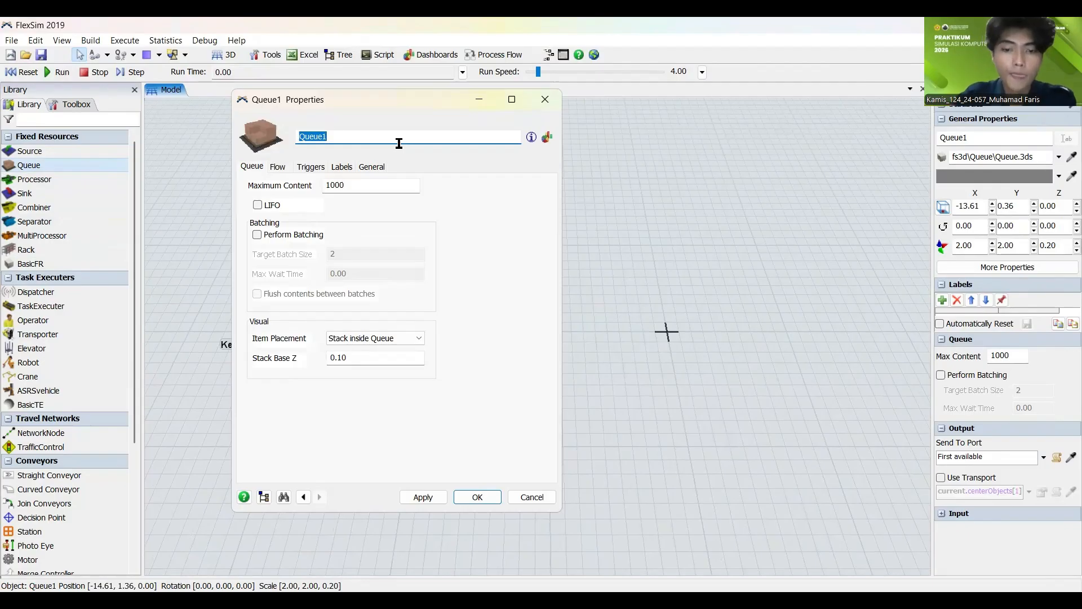
{"action": "type", "text": "MenujuP"}
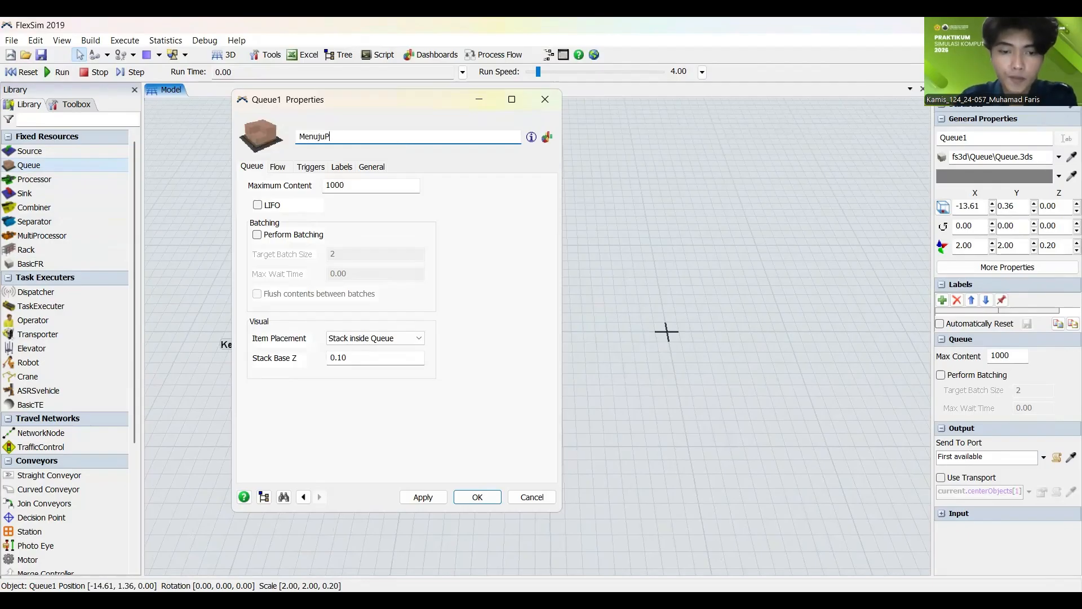
{"action": "type", "text": "rosesPe"}
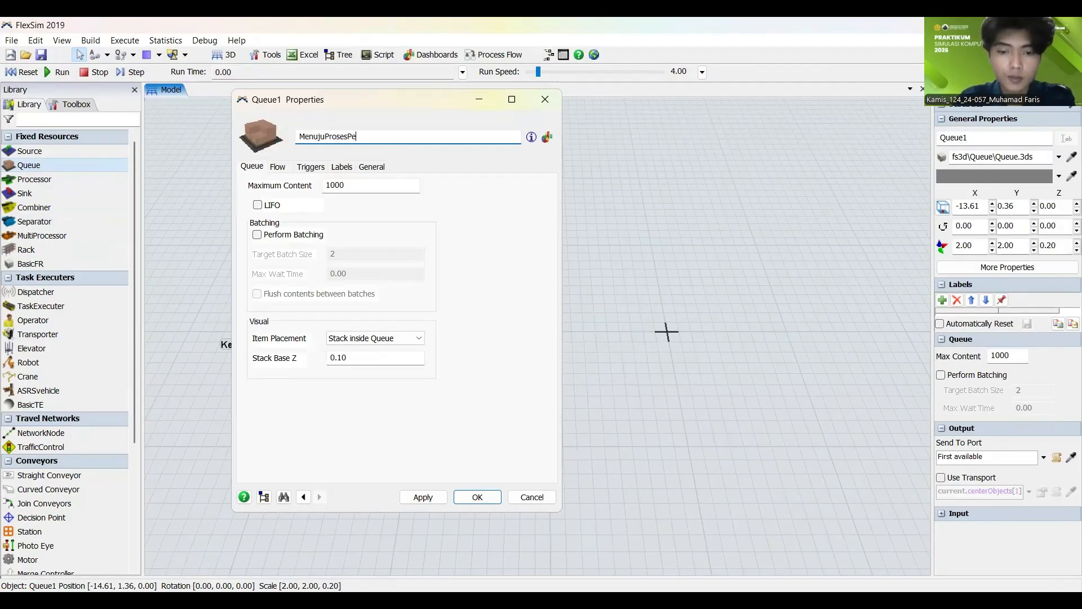
{"action": "type", "text": "nimbanganBahan"}
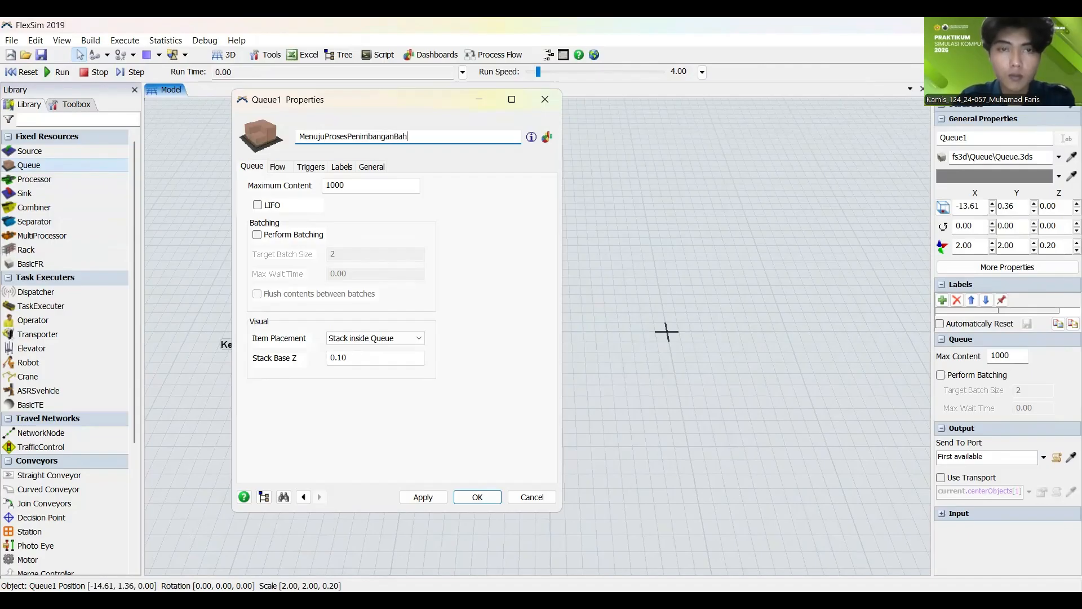
{"action": "left_click", "coordinate": [422, 498]}
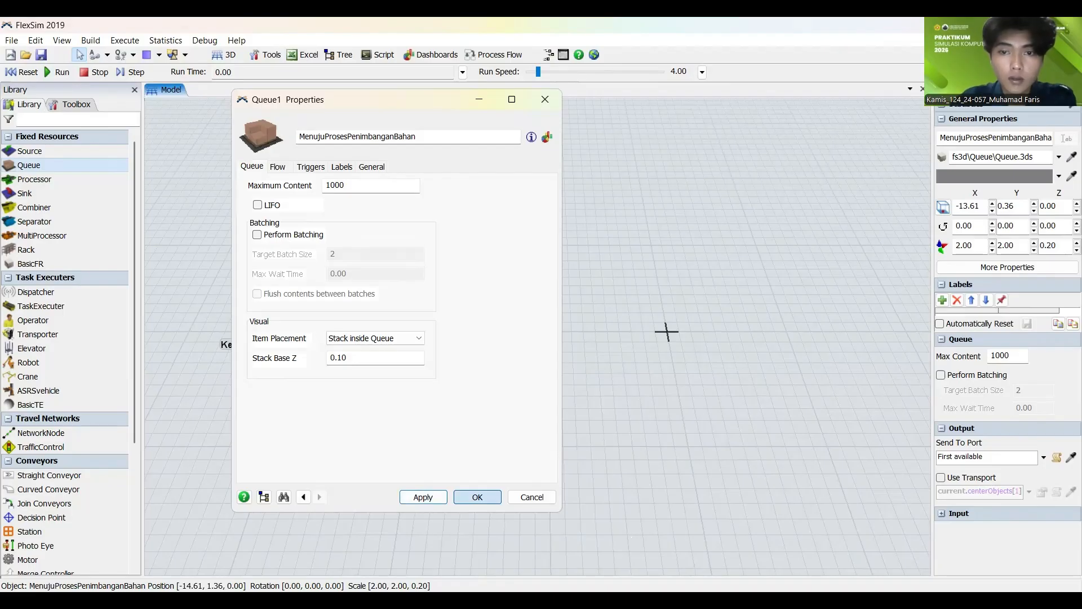
{"action": "left_click", "coordinate": [477, 497]}
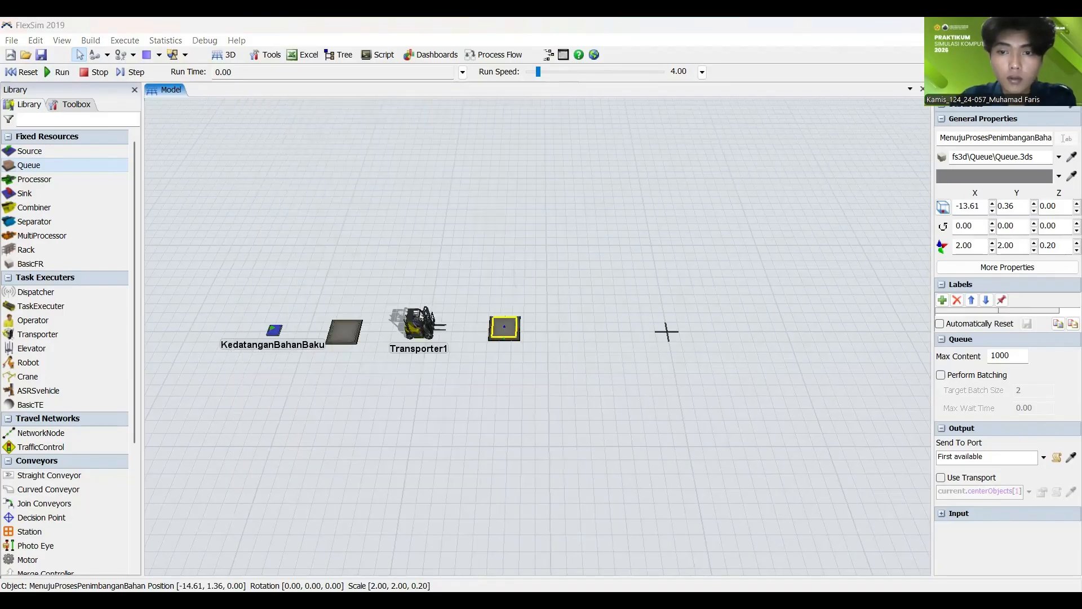
Step: Add a Processor to the right of the MenujuProsesPenimbanganBahan queue
{"action": "left_click", "coordinate": [489, 414]}
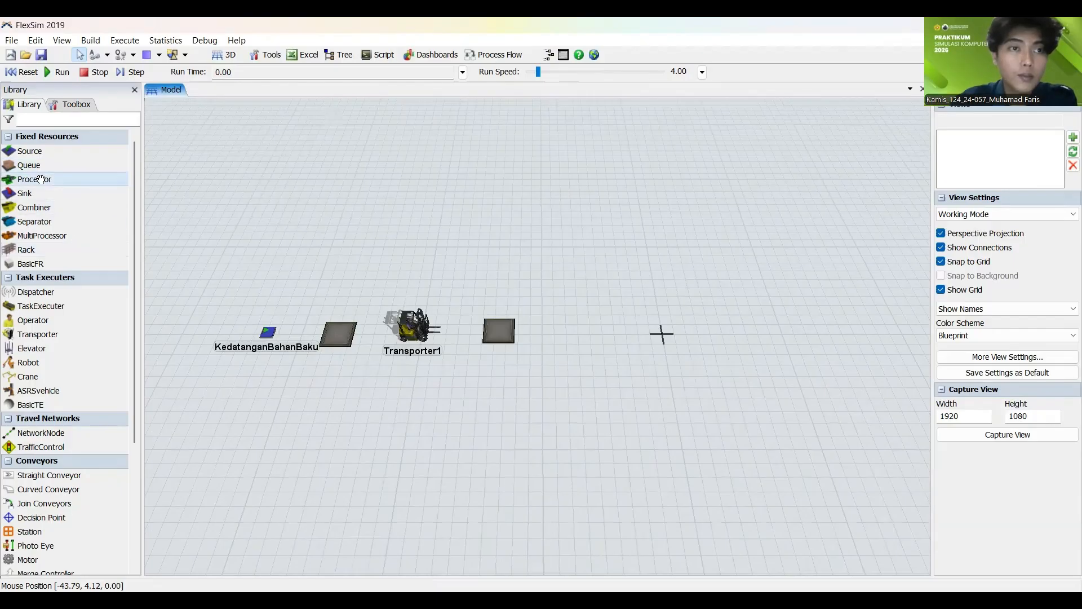
{"action": "left_click_drag", "start_coordinate": [656, 389], "coordinate": [577, 340]}
{"action": "left_click", "coordinate": [537, 372]}
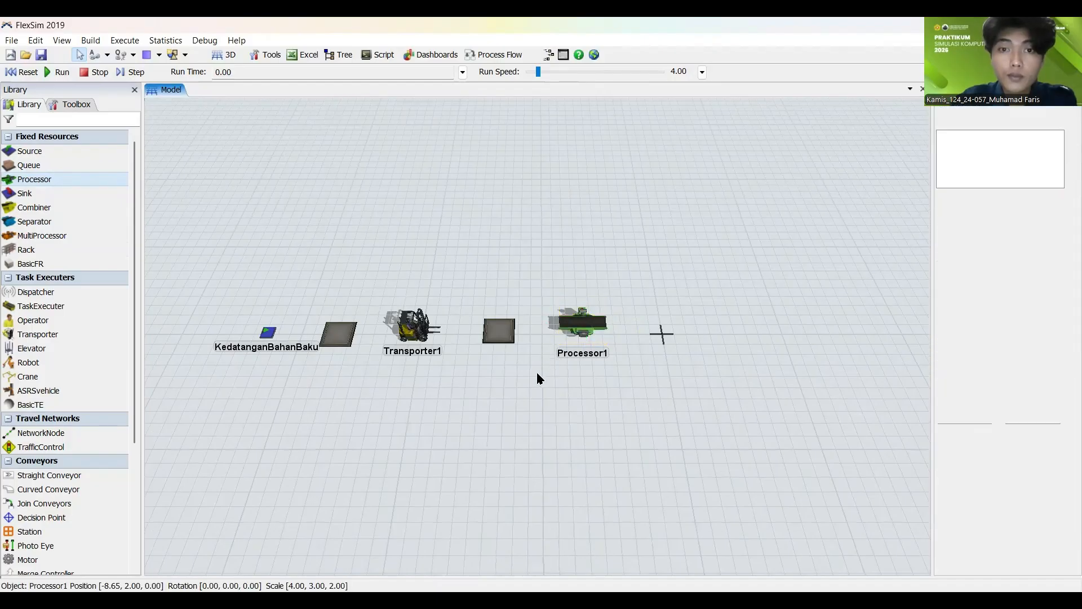
Step: Rename the Processor beside the MenujuProsesPenimbanganBahan queue as ProsesPenimbanganBahan
{"action": "left_click_drag", "start_coordinate": [618, 419], "coordinate": [477, 383]}
{"action": "scroll", "coordinate": [488, 397], "scroll_direction": "up", "scroll_amount": 1}
{"action": "scroll", "coordinate": [489, 390], "scroll_direction": "down", "scroll_amount": 3}
{"action": "scroll", "coordinate": [477, 382], "scroll_direction": "up", "scroll_amount": 2}
{"action": "left_click", "coordinate": [442, 333]}
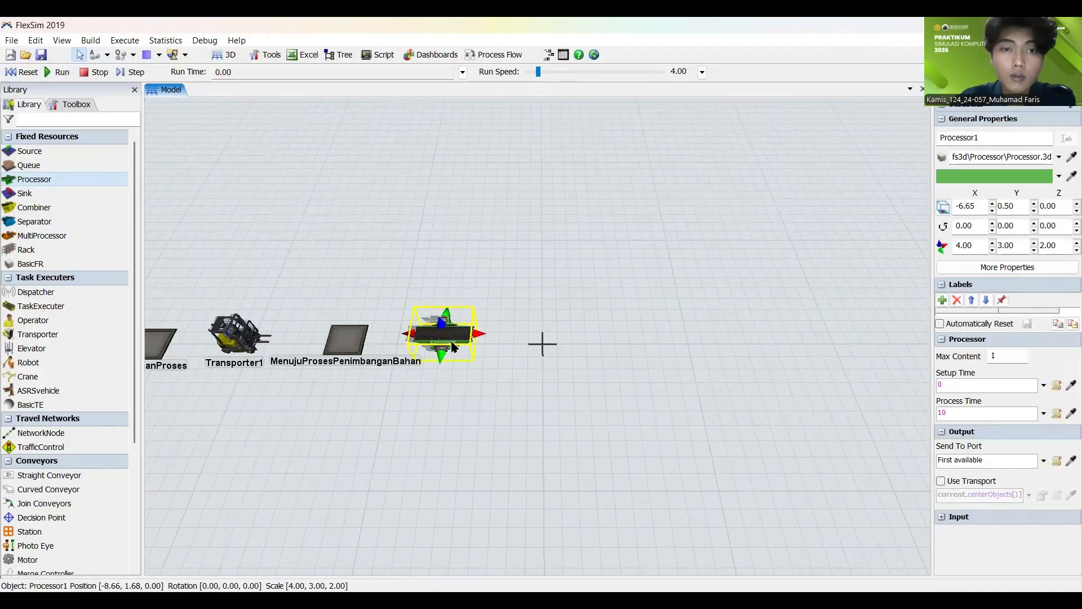
{"action": "left_click", "coordinate": [434, 398]}
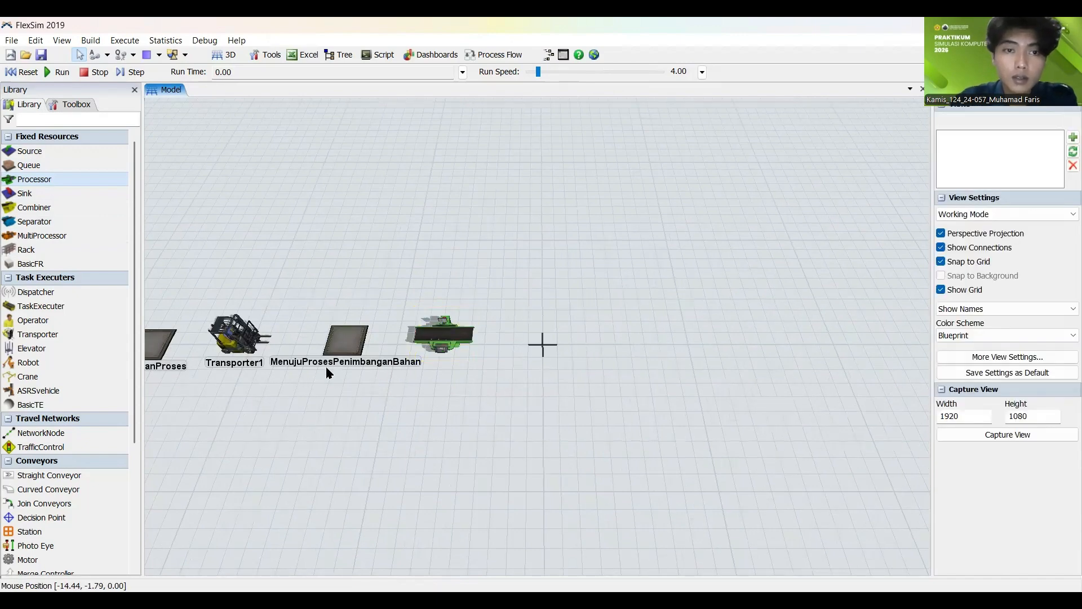
{"action": "left_click", "coordinate": [444, 336]}
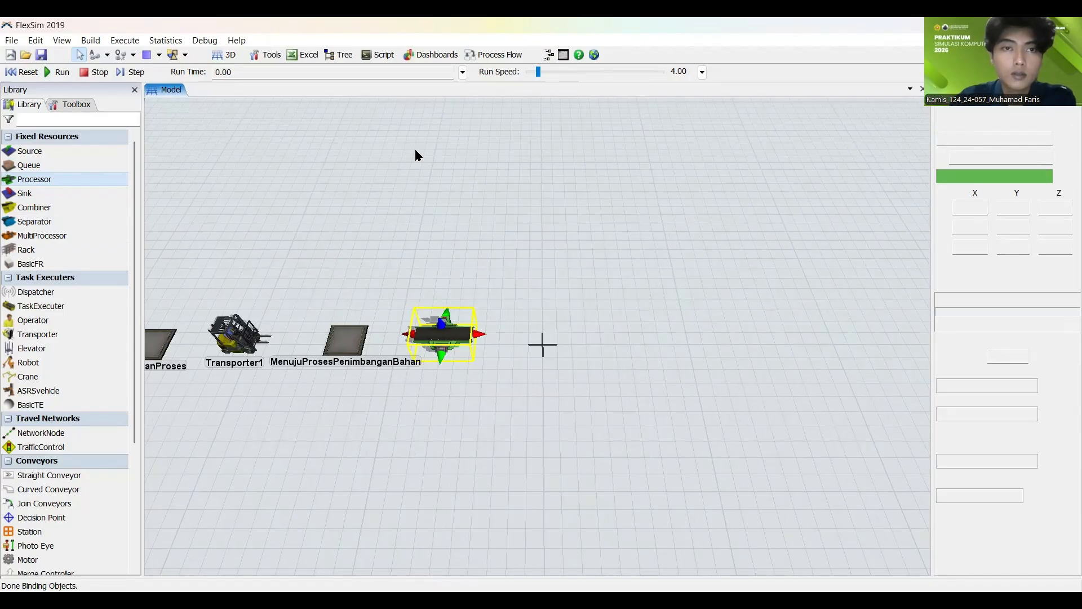
{"action": "type", "text": "Prose"}
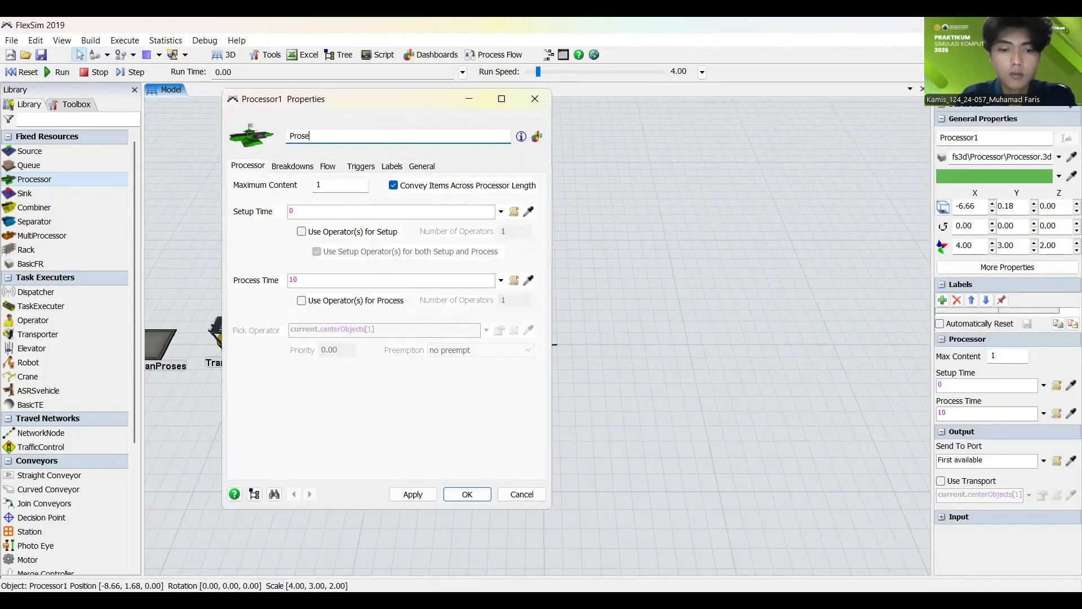
{"action": "type", "text": "sPenimbanganBahan"}
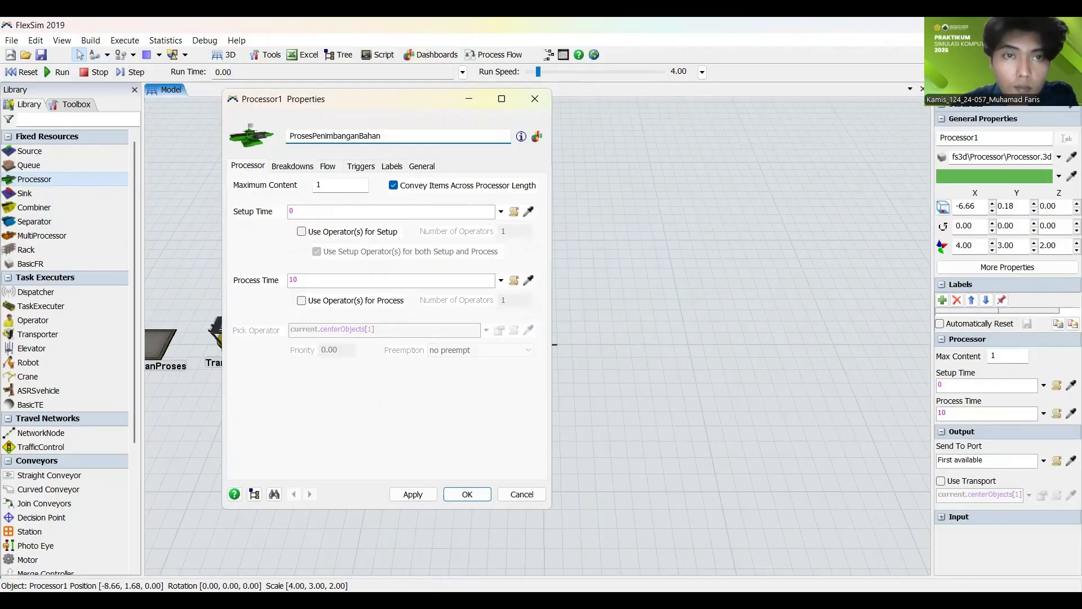
{"action": "left_click", "coordinate": [413, 494]}
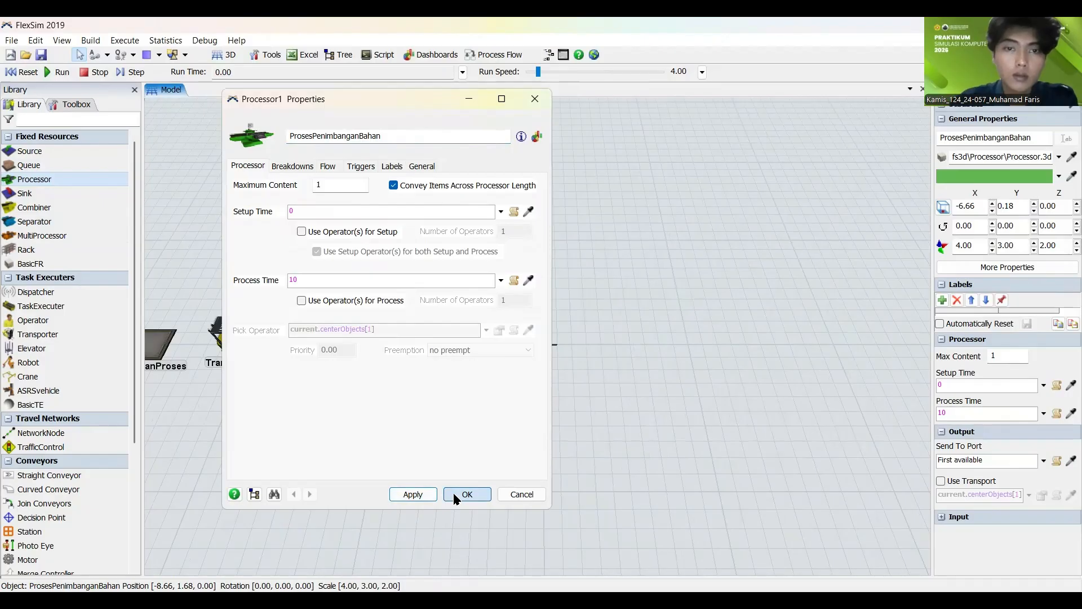
{"action": "left_click", "coordinate": [467, 494]}
Step: Add an Operator just behind the ProsesPenimbanganBahan processor, at about X -5.8, Y 3.7
{"action": "left_click_drag", "start_coordinate": [415, 434], "coordinate": [378, 444]}
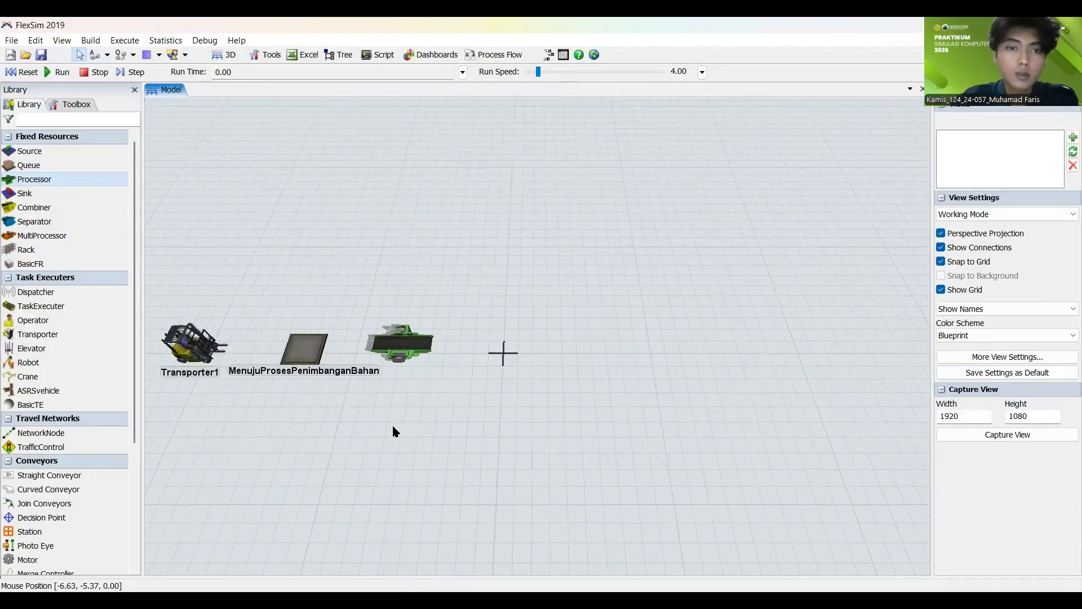
{"action": "scroll", "coordinate": [402, 423], "scroll_direction": "up", "scroll_amount": 3}
{"action": "left_click", "coordinate": [424, 305]}
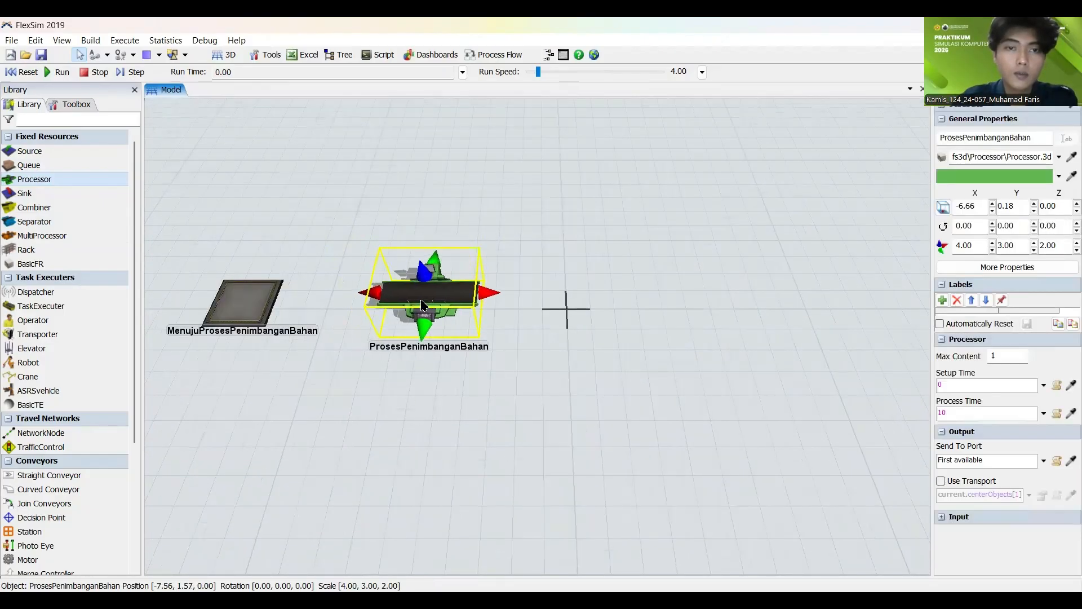
{"action": "left_click", "coordinate": [277, 438]}
{"action": "scroll", "coordinate": [277, 438], "scroll_direction": "down", "scroll_amount": 3}
{"action": "left_click_drag", "start_coordinate": [278, 438], "coordinate": [374, 441]}
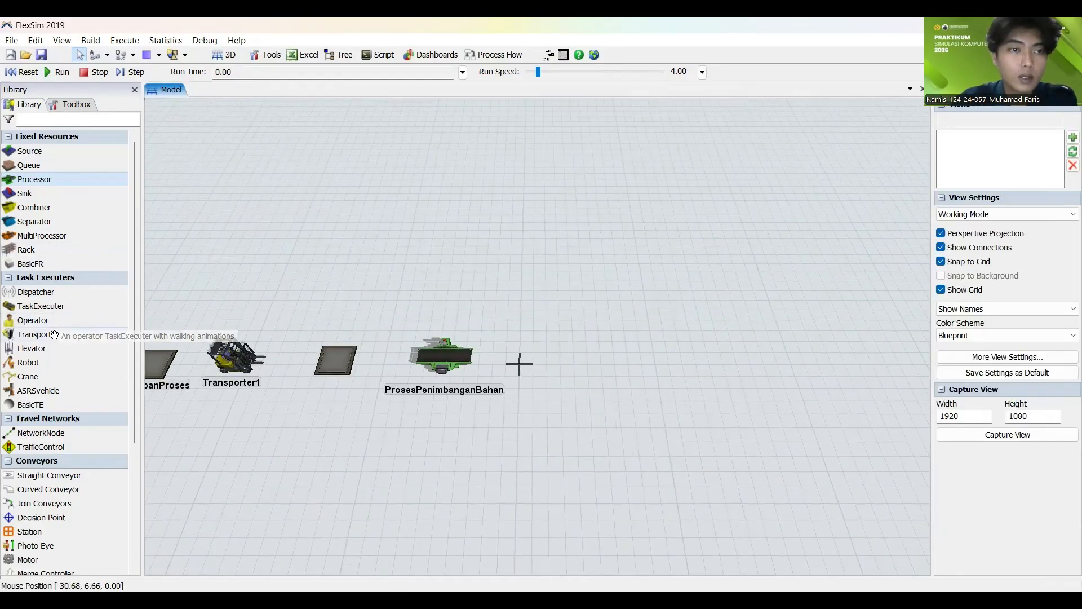
{"action": "left_click_drag", "start_coordinate": [33, 320], "coordinate": [443, 320]}
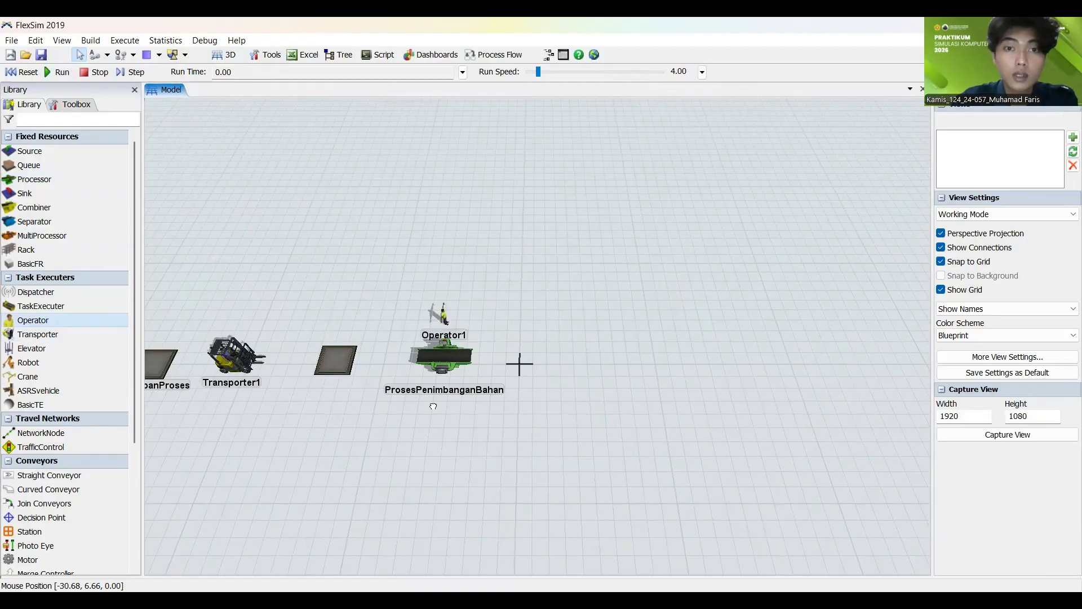
{"action": "scroll", "coordinate": [423, 436], "scroll_direction": "up", "scroll_amount": 2}
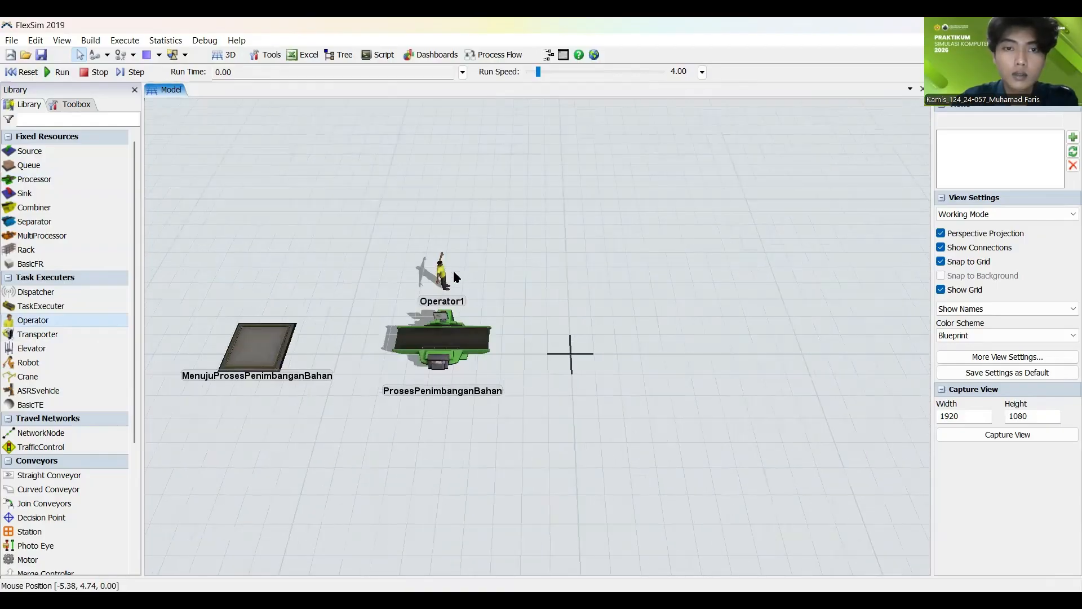
{"action": "left_click_drag", "start_coordinate": [443, 280], "coordinate": [453, 280]}
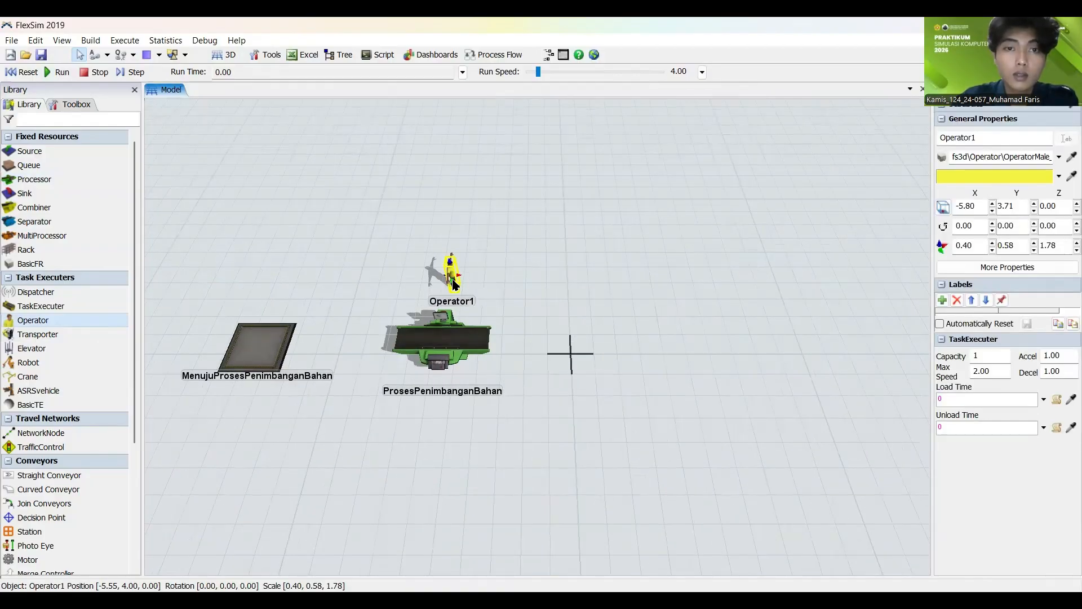
{"action": "left_click", "coordinate": [513, 262]}
Step: Add a Queue to the right of ProsesPenimbanganBahan at about X 2, Y 1, and shift the processor to about X -5.4, Y 0.1
{"action": "scroll", "coordinate": [339, 214], "scroll_direction": "down", "scroll_amount": 3}
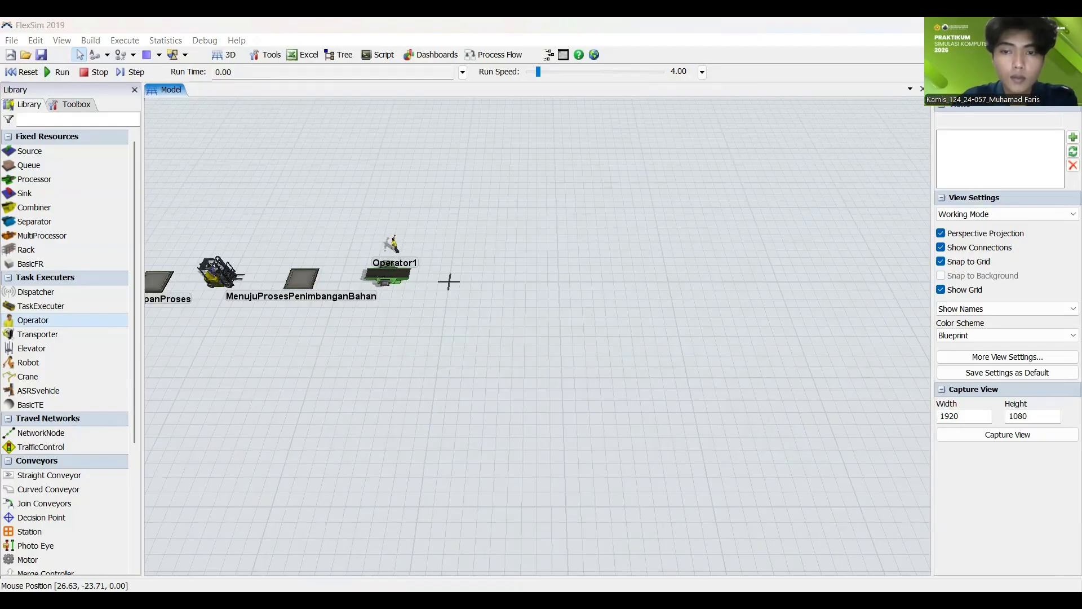
{"action": "left_click_drag", "start_coordinate": [58, 161], "coordinate": [373, 244]}
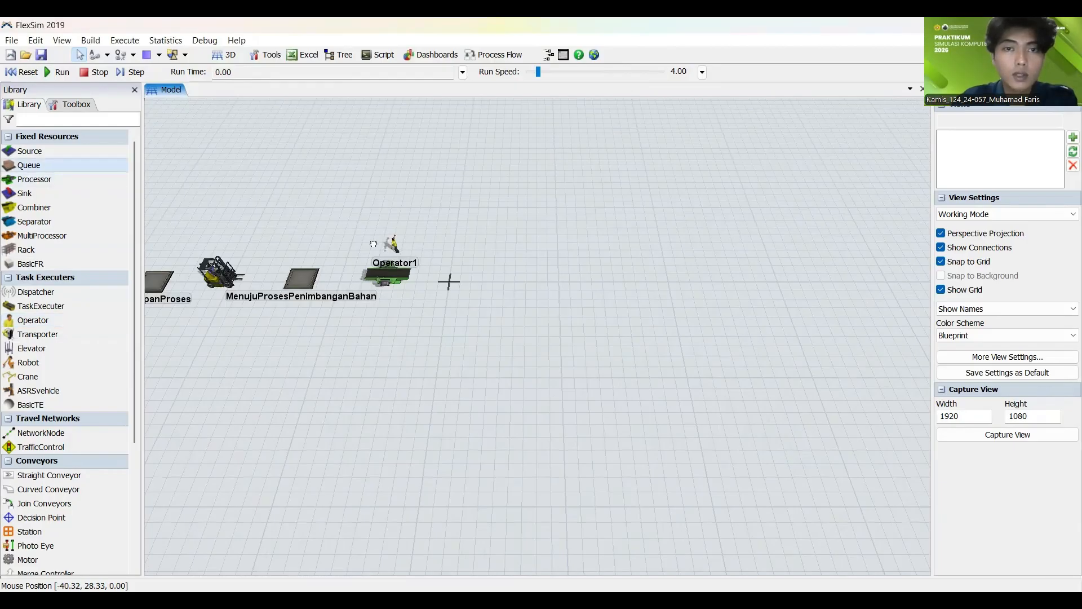
{"action": "left_click_drag", "start_coordinate": [468, 268], "coordinate": [475, 281]}
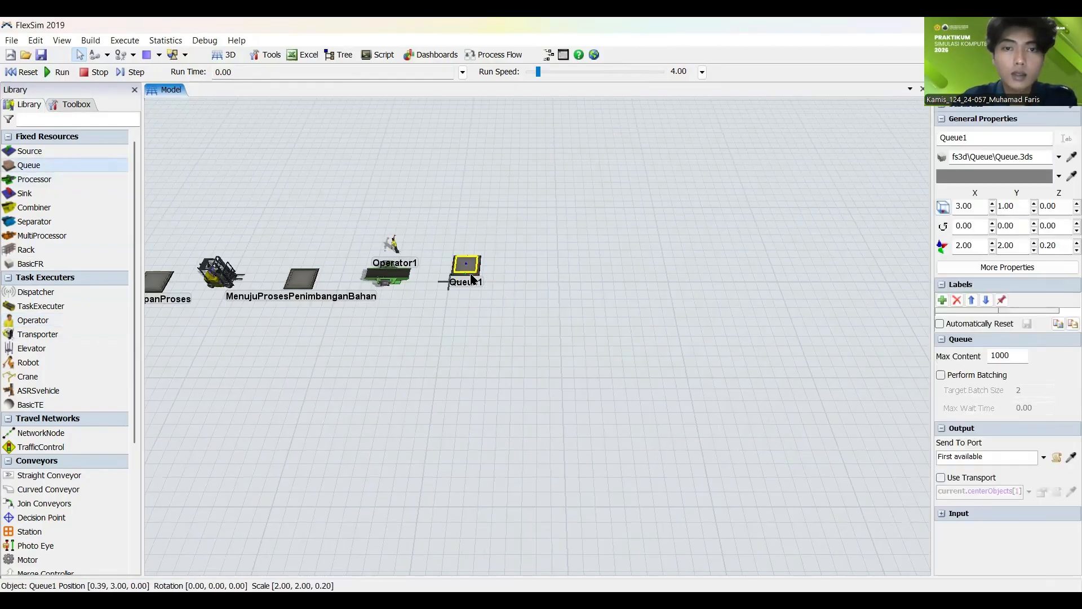
{"action": "left_click", "coordinate": [478, 299]}
{"action": "scroll", "coordinate": [478, 299], "scroll_direction": "up", "scroll_amount": 3}
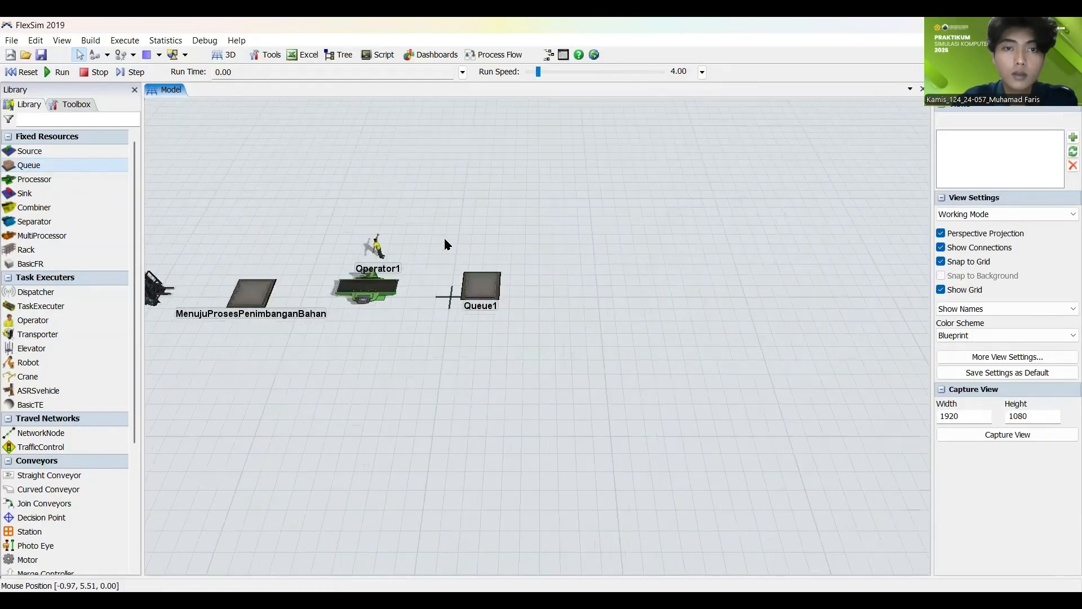
{"action": "left_click", "coordinate": [369, 291]}
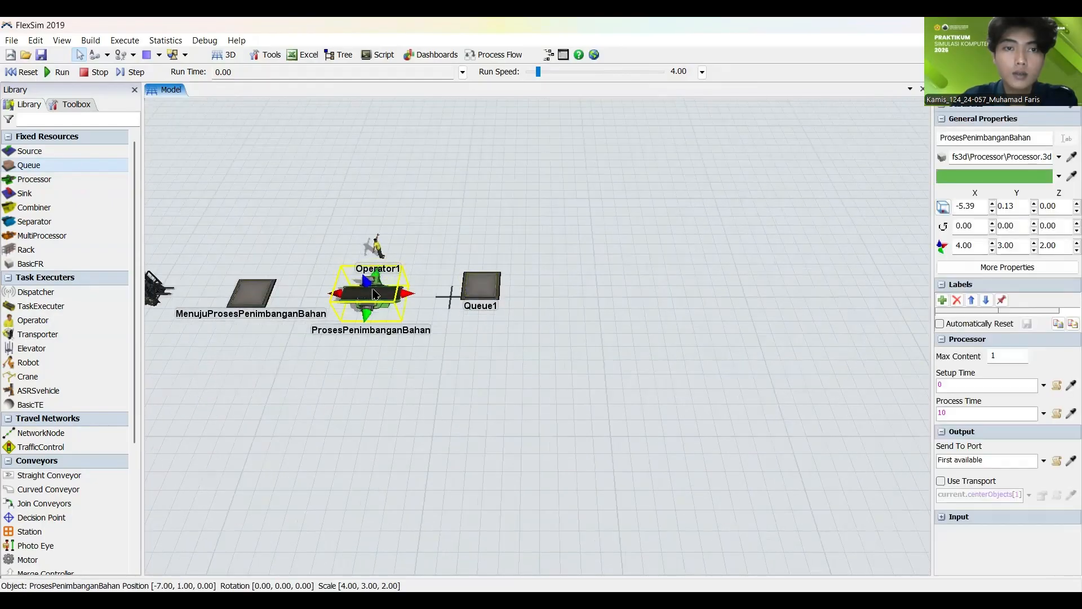
Step: Rename the new Queue to the right of the weighing processor as MenujuSortir
{"action": "left_click", "coordinate": [480, 280]}
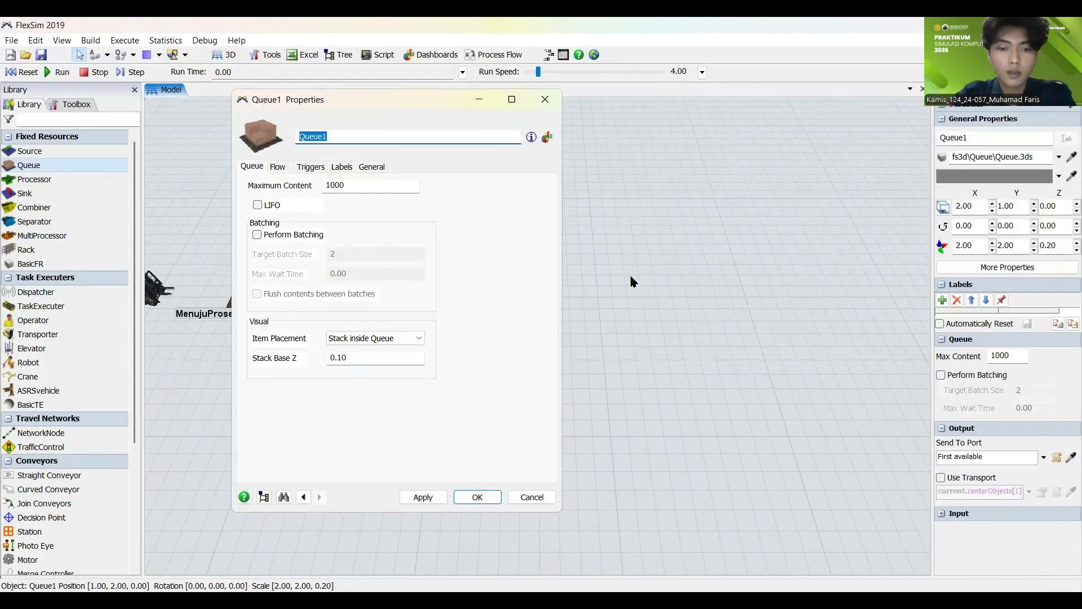
{"action": "type", "text": "MenujuSortir"}
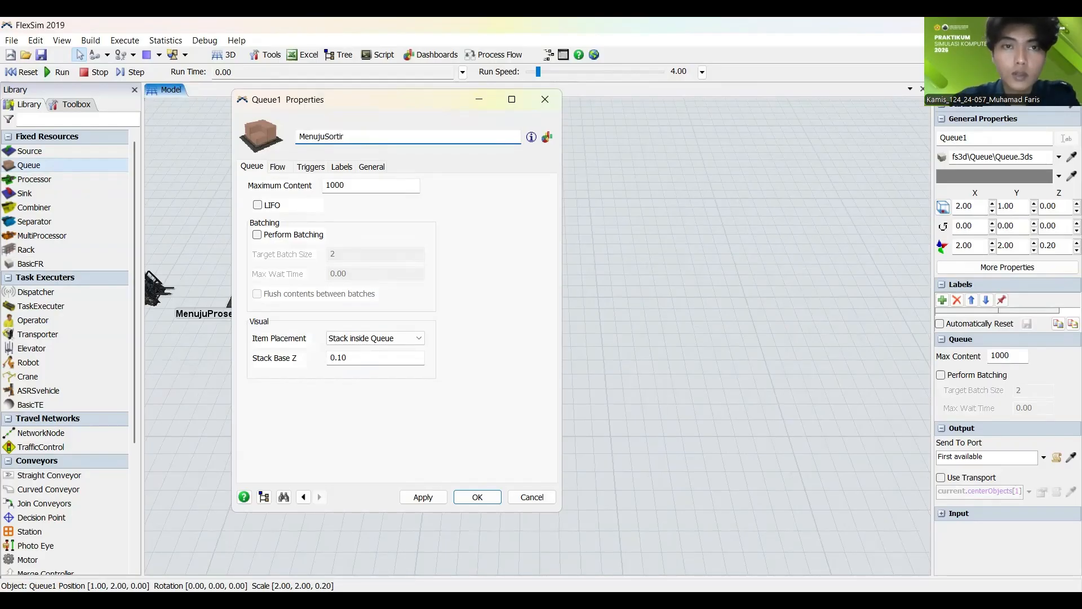
{"action": "left_click", "coordinate": [426, 495]}
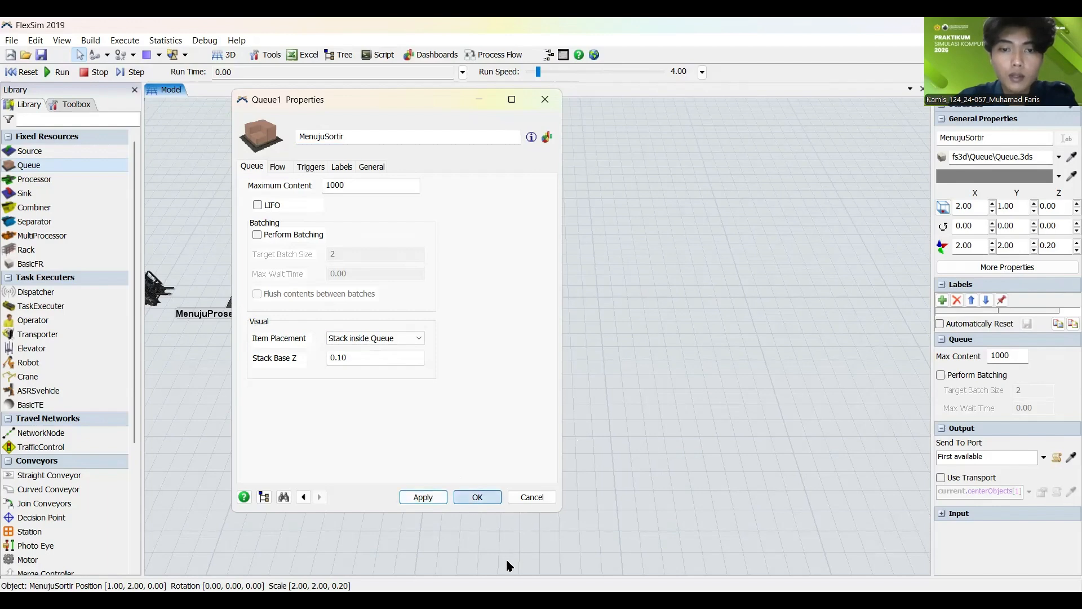
{"action": "key", "text": "Return"}
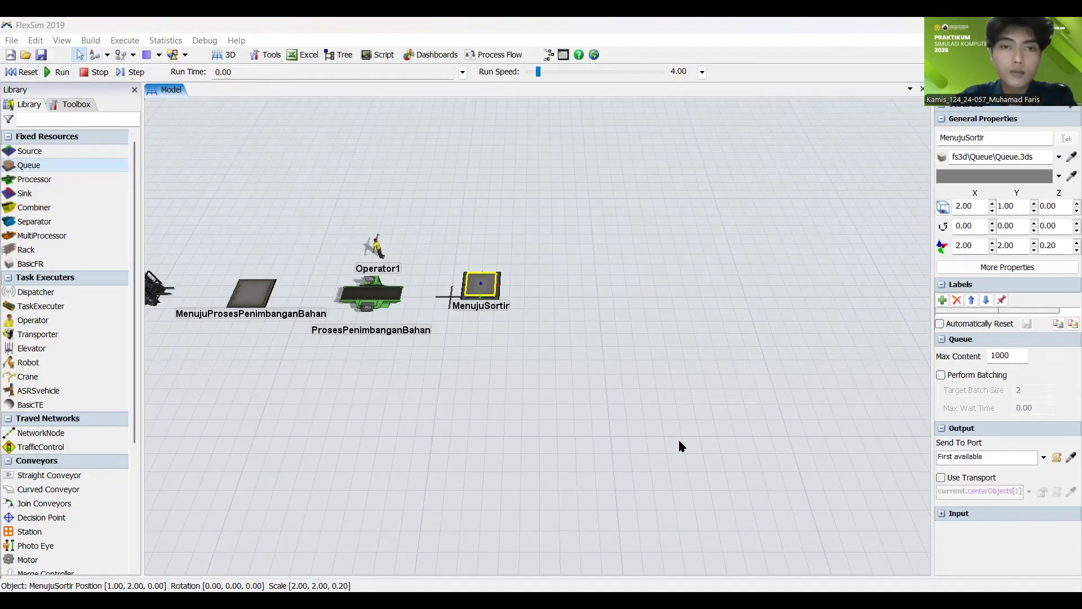
Step: Add a Straight Conveyor to the right of the MenujuSortir queue
{"action": "left_click_drag", "start_coordinate": [679, 441], "coordinate": [498, 438]}
{"action": "left_click_drag", "start_coordinate": [397, 320], "coordinate": [402, 331]}
{"action": "left_click", "coordinate": [430, 338]}
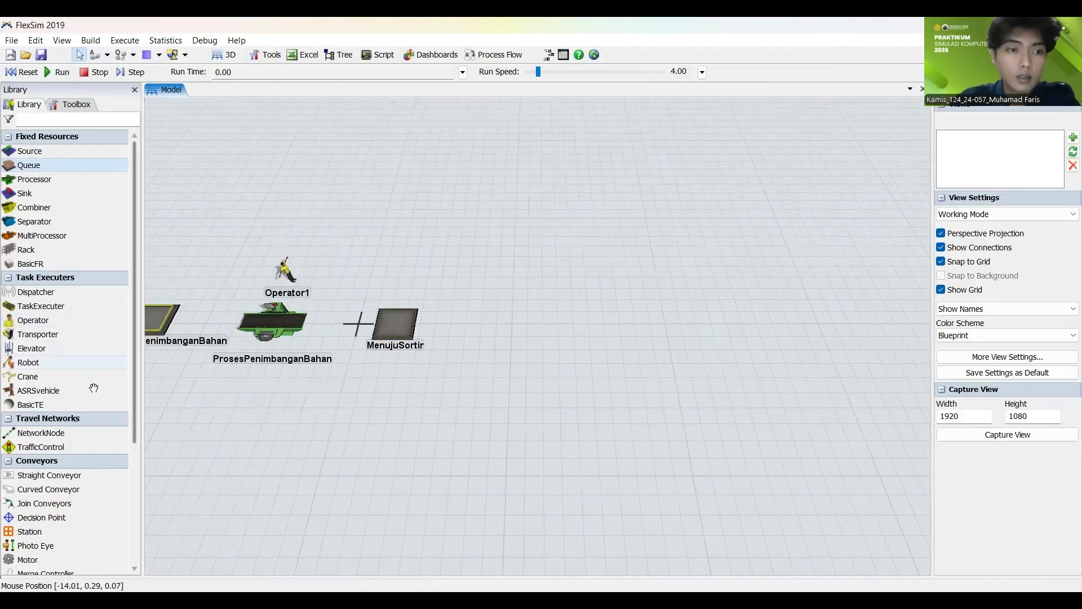
{"action": "scroll", "coordinate": [92, 406], "scroll_direction": "down", "scroll_amount": 5}
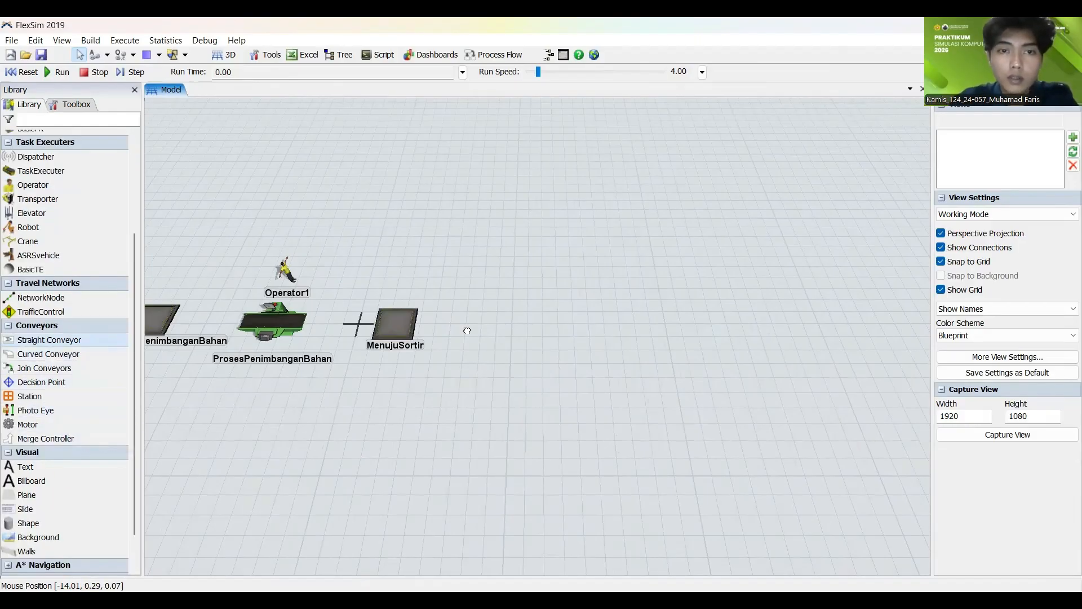
{"action": "left_click_drag", "start_coordinate": [466, 330], "coordinate": [505, 327]}
{"action": "left_click_drag", "start_coordinate": [491, 412], "coordinate": [403, 446]}
{"action": "scroll", "coordinate": [402, 447], "scroll_direction": "up", "scroll_amount": 2}
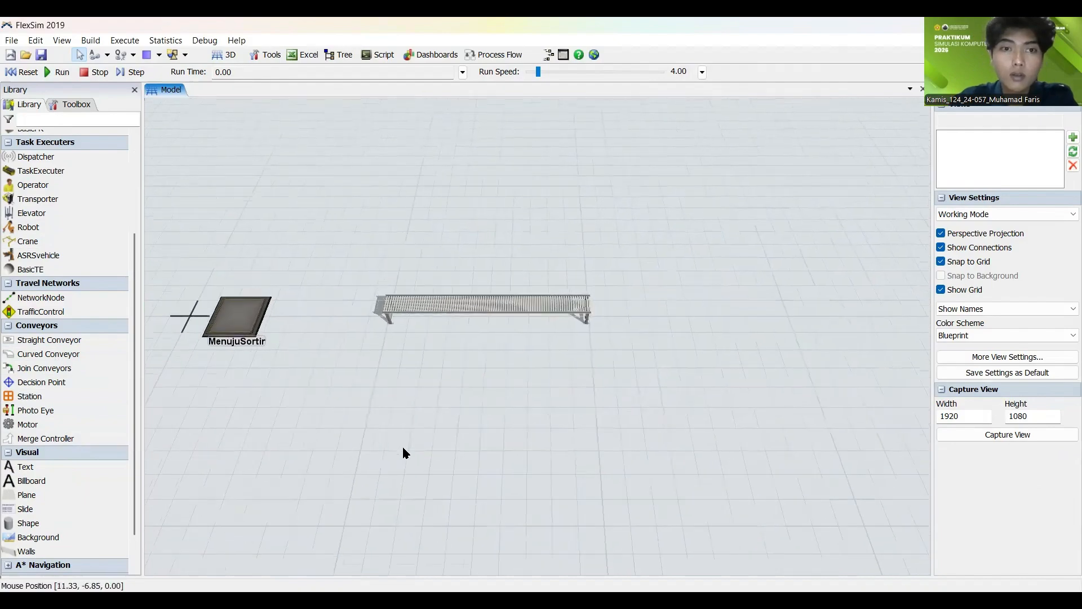
Step: Add a Curved Conveyor branching from the straight conveyor's near side, shaped to a 90° sweep with a radius of about 4.03
{"action": "scroll", "coordinate": [394, 439], "scroll_direction": "down", "scroll_amount": 2}
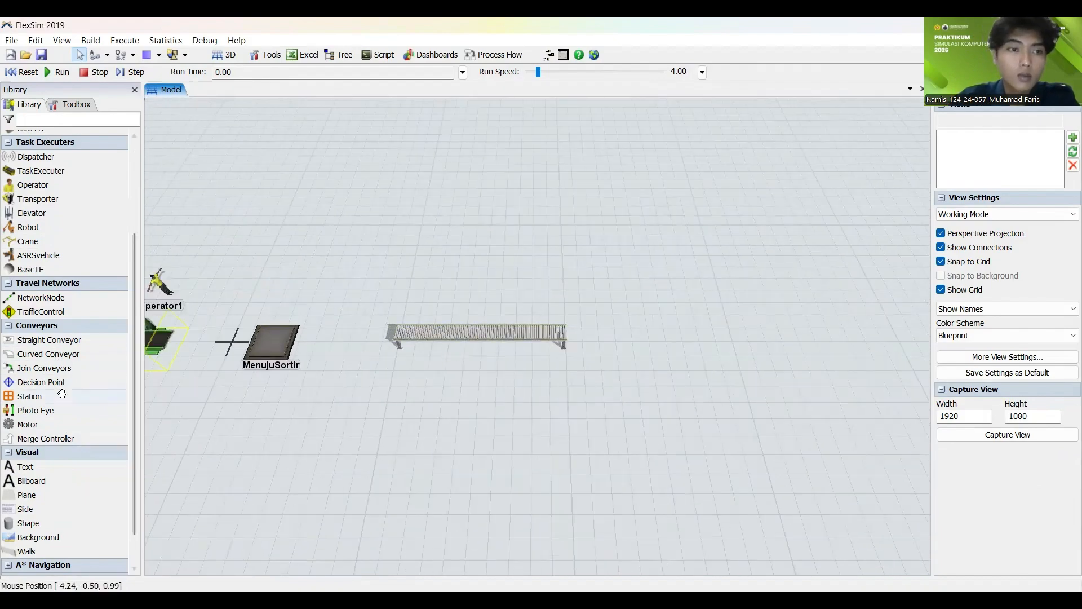
{"action": "left_click_drag", "start_coordinate": [57, 354], "coordinate": [429, 366]}
{"action": "left_click", "coordinate": [517, 431]}
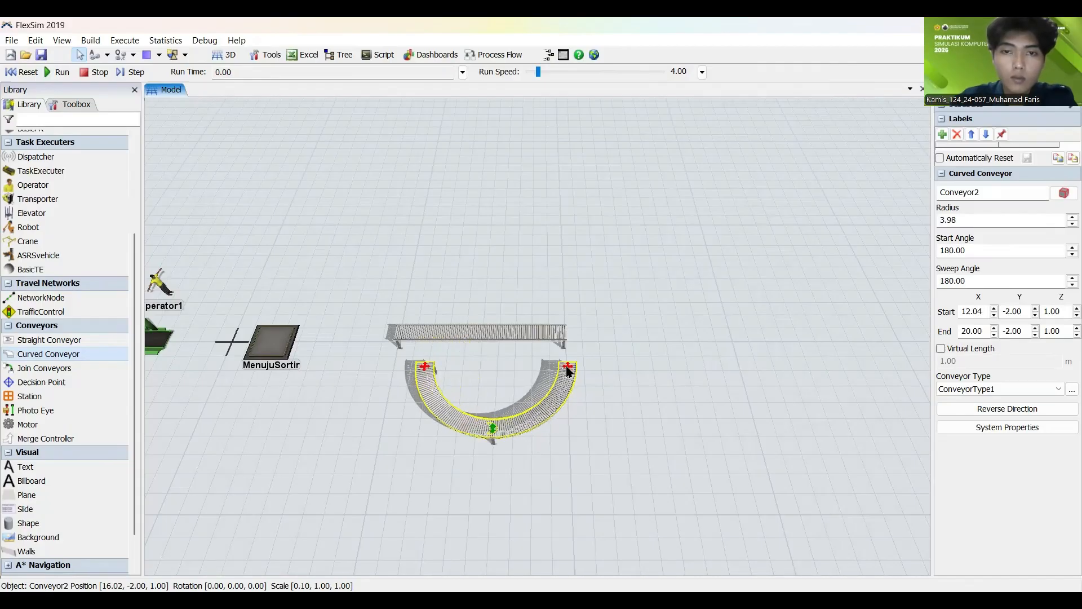
{"action": "left_click_drag", "start_coordinate": [568, 371], "coordinate": [530, 401]}
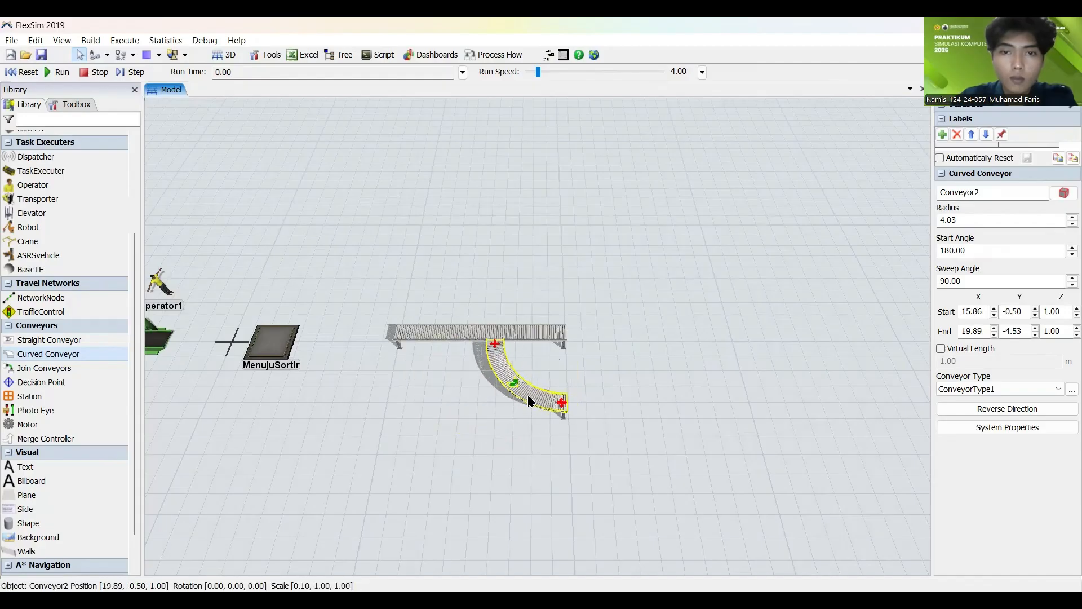
{"action": "left_click", "coordinate": [591, 375]}
Step: Shift the curved branch conveyor slightly to the right along the straight conveyor, keeping its start joined to it
{"action": "scroll", "coordinate": [484, 361], "scroll_direction": "up", "scroll_amount": 5}
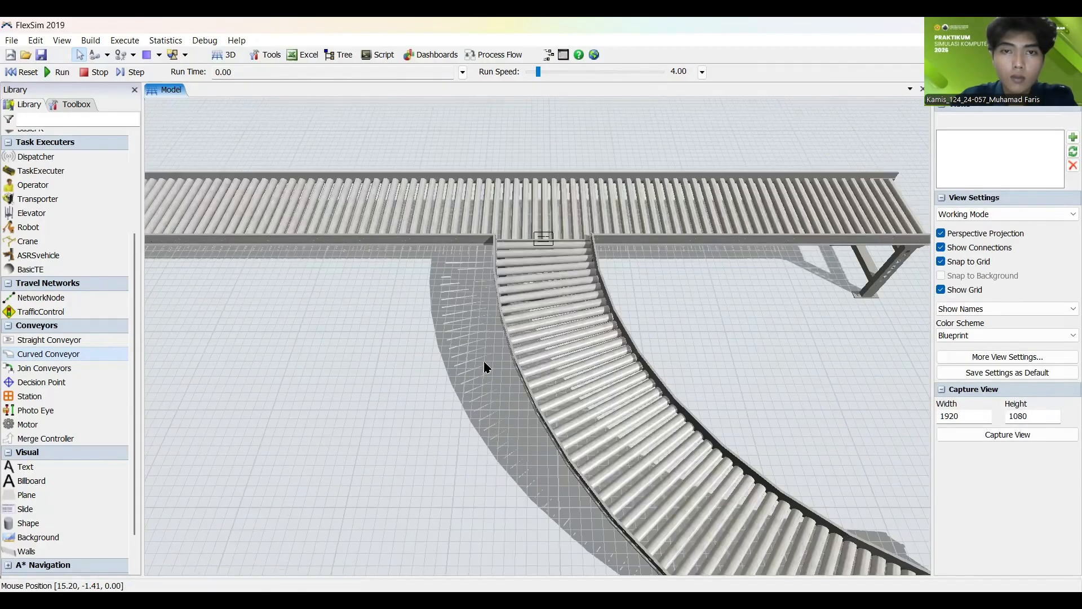
{"action": "scroll", "coordinate": [483, 361], "scroll_direction": "down", "scroll_amount": 4}
{"action": "scroll", "coordinate": [520, 265], "scroll_direction": "up", "scroll_amount": 1}
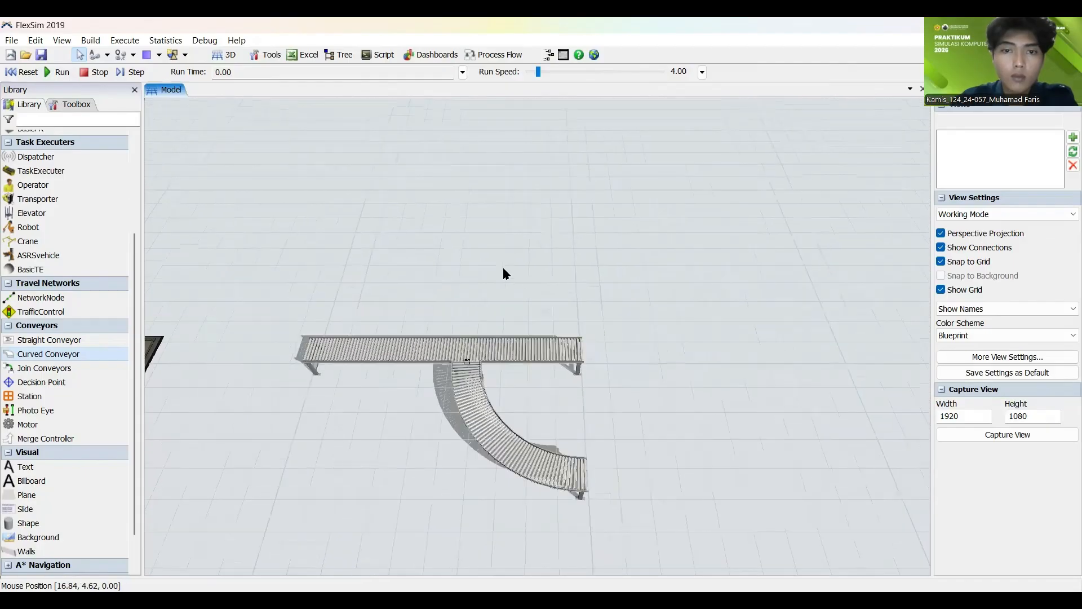
{"action": "left_click", "coordinate": [531, 448]}
{"action": "left_click", "coordinate": [635, 417]}
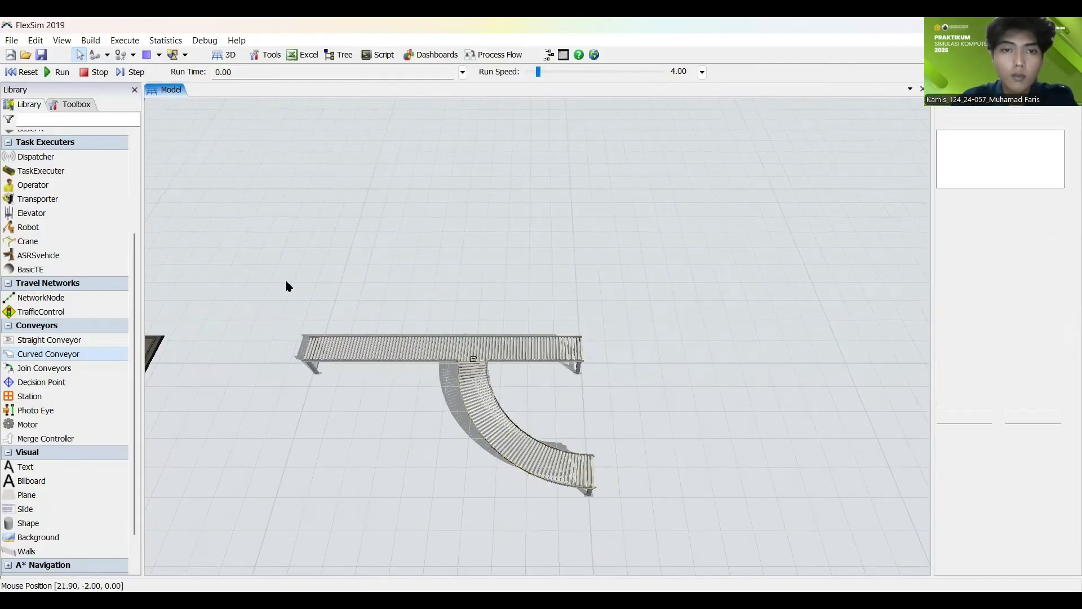
Step: Add a second Curved Conveyor and move it clear of the straight conveyor, on the side opposite the first curved branch
{"action": "left_click", "coordinate": [47, 355]}
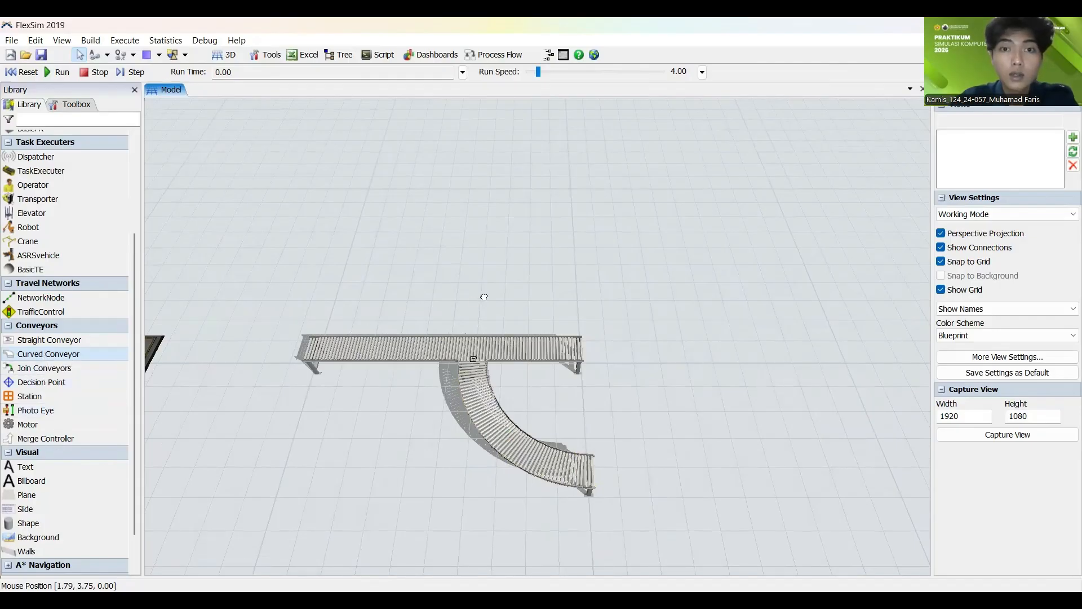
{"action": "left_click_drag", "start_coordinate": [481, 287], "coordinate": [482, 286]}
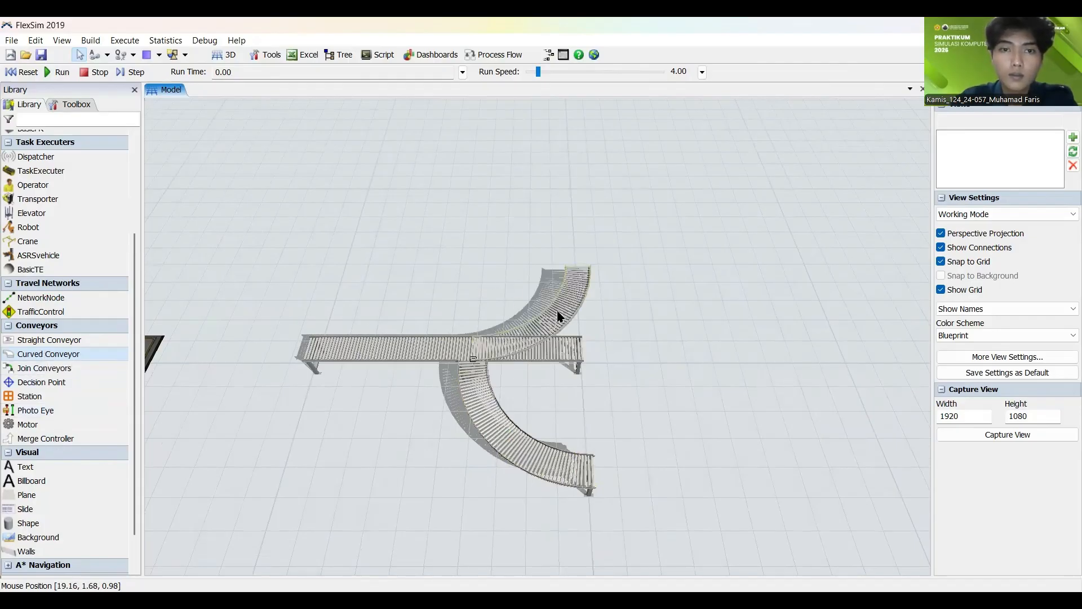
{"action": "left_click_drag", "start_coordinate": [556, 311], "coordinate": [748, 418]}
{"action": "left_click", "coordinate": [567, 238]}
{"action": "scroll", "coordinate": [570, 212], "scroll_direction": "up", "scroll_amount": 5}
{"action": "left_click", "coordinate": [574, 239]}
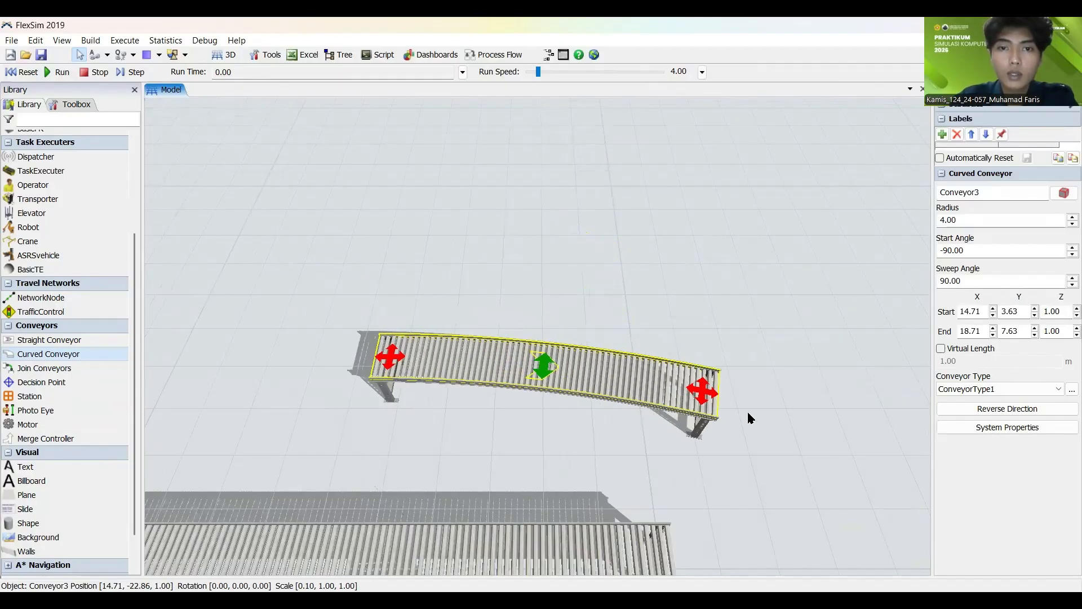
Step: Reshape the second curved conveyor into an arc with a 180° start angle, a radius of about 3.59 and a sweep of about -105.51°
{"action": "left_click", "coordinate": [542, 237]}
{"action": "scroll", "coordinate": [543, 238], "scroll_direction": "down", "scroll_amount": 5}
{"action": "left_click_drag", "start_coordinate": [573, 299], "coordinate": [562, 267]}
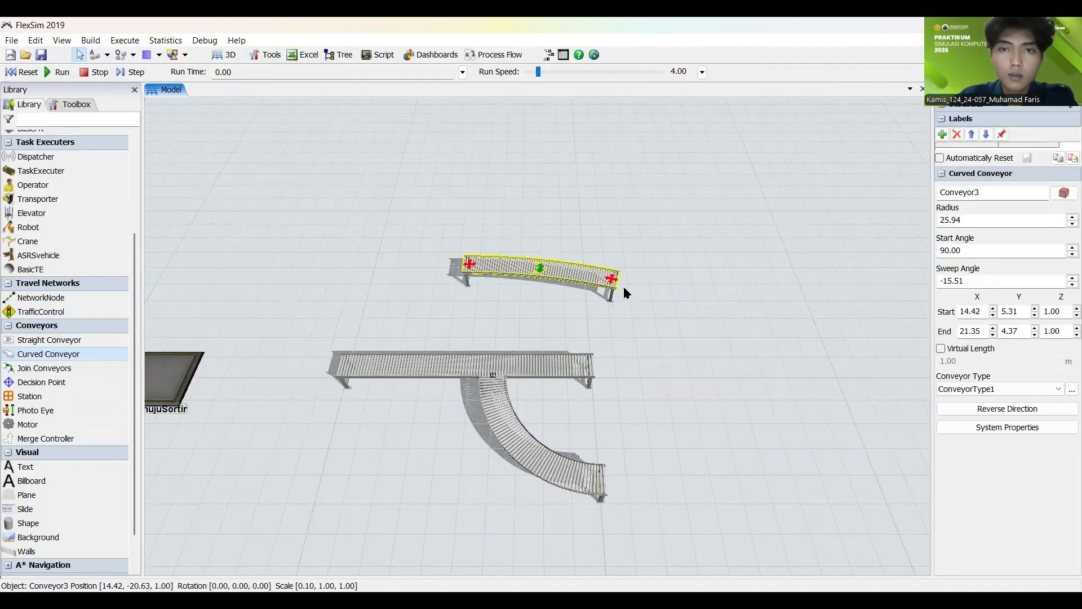
{"action": "left_click_drag", "start_coordinate": [460, 277], "coordinate": [498, 323]}
{"action": "left_click_drag", "start_coordinate": [564, 274], "coordinate": [546, 247]}
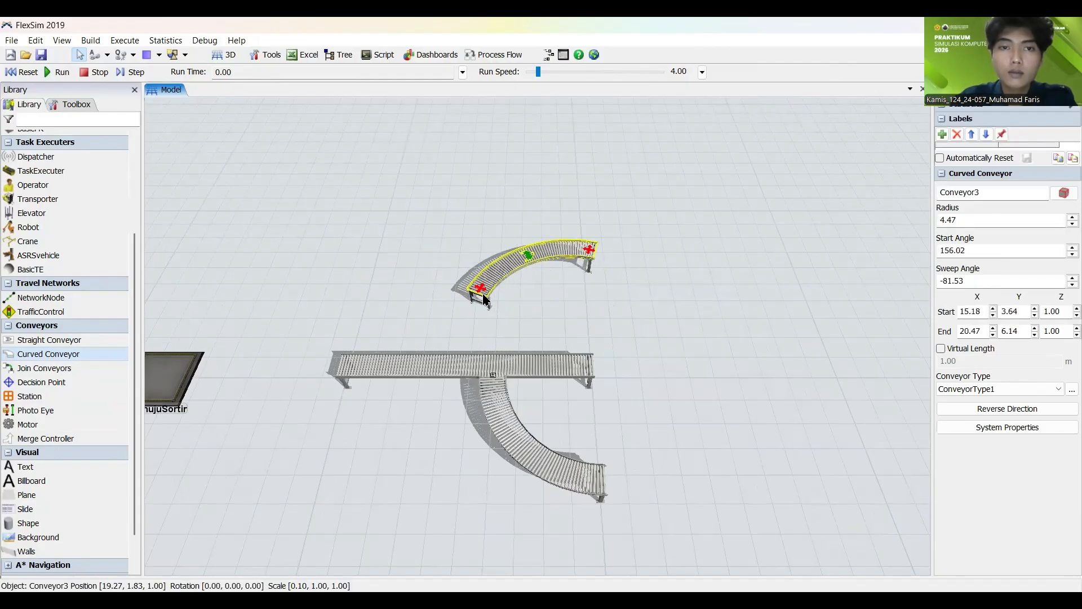
{"action": "left_click_drag", "start_coordinate": [482, 291], "coordinate": [492, 316]}
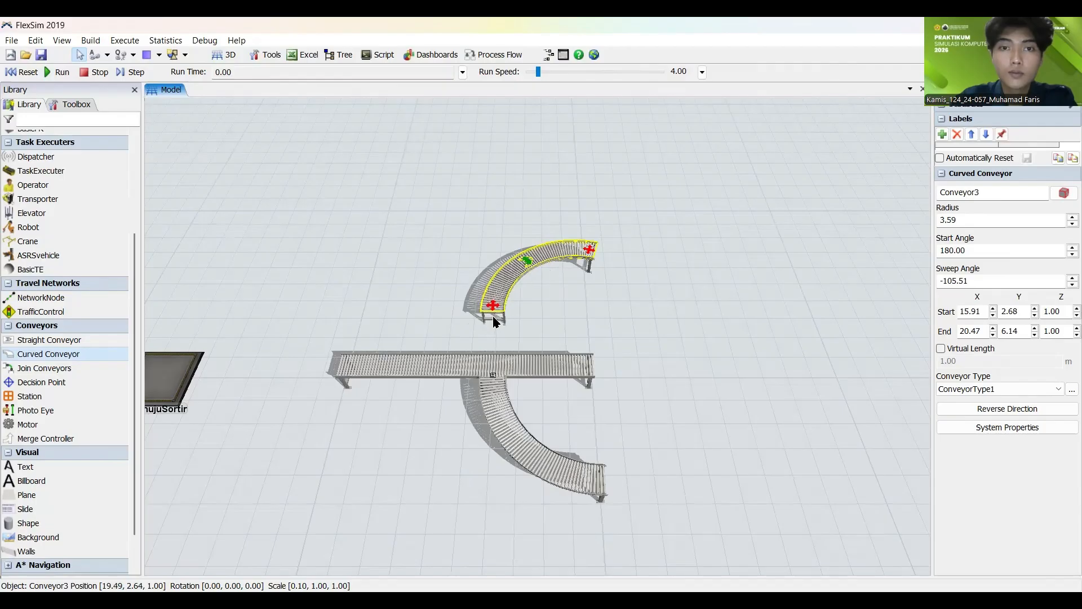
Step: Move the second curved conveyor so its start joins the straight conveyor directly opposite the first curved branch
{"action": "left_click_drag", "start_coordinate": [532, 263], "coordinate": [545, 294]}
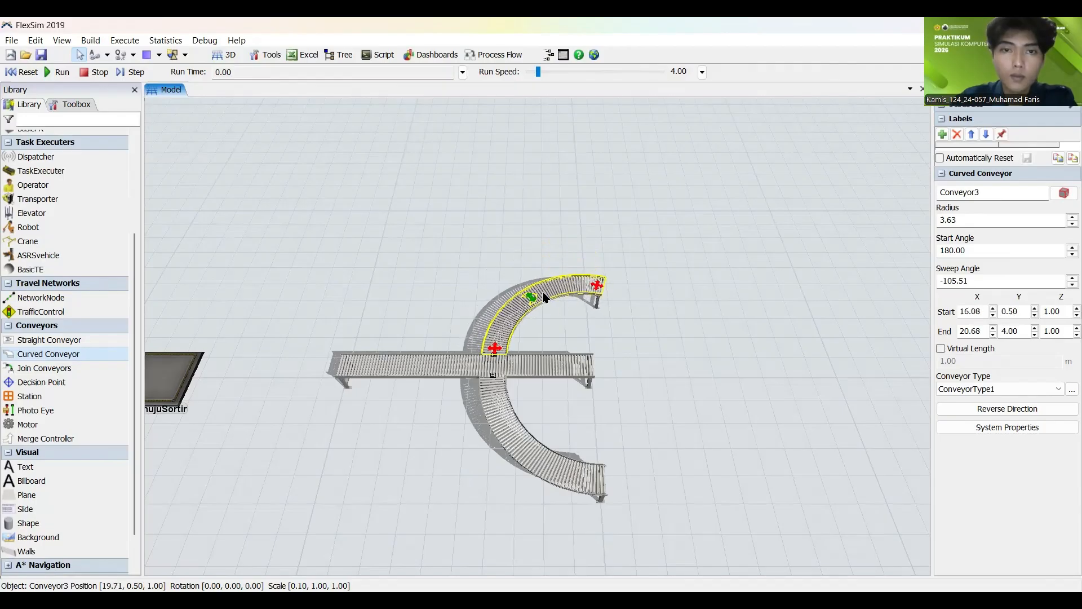
{"action": "left_click", "coordinate": [562, 312]}
{"action": "scroll", "coordinate": [521, 330], "scroll_direction": "up", "scroll_amount": 3}
{"action": "scroll", "coordinate": [521, 333], "scroll_direction": "up", "scroll_amount": 2}
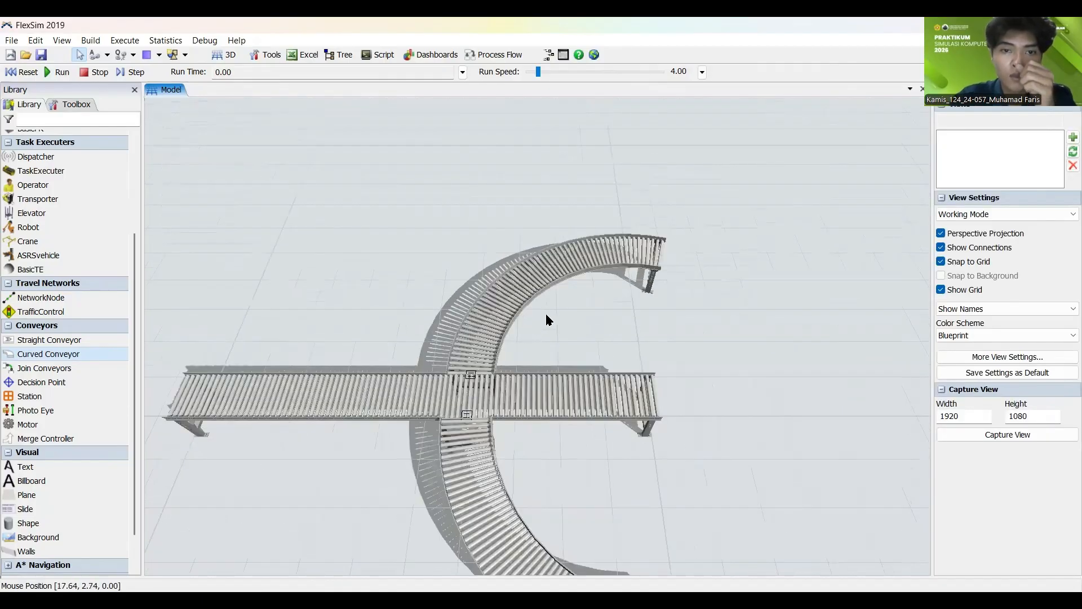
Step: Shorten the second curved branch by pulling its free end back toward the end line of the straight conveyor
{"action": "left_click", "coordinate": [628, 260]}
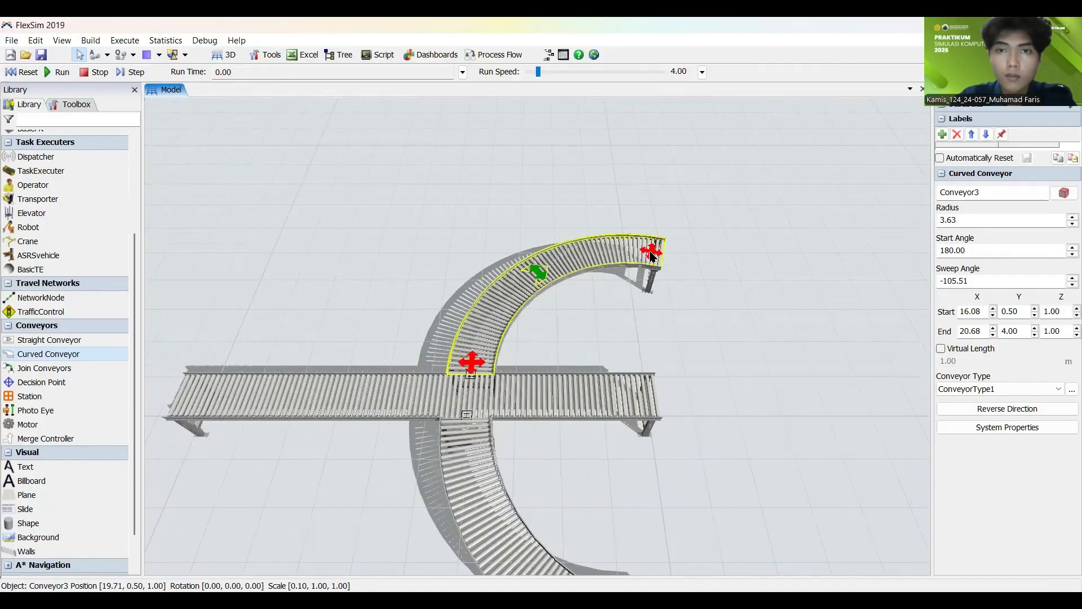
{"action": "mouse_move", "coordinate": [652, 249]}
{"action": "left_mouse_down"}
{"action": "mouse_move", "coordinate": [637, 249]}
{"action": "mouse_move", "coordinate": [638, 238]}
{"action": "left_mouse_up"}
{"action": "left_click", "coordinate": [609, 306]}
{"action": "left_click", "coordinate": [652, 265]}
{"action": "left_click", "coordinate": [608, 226]}
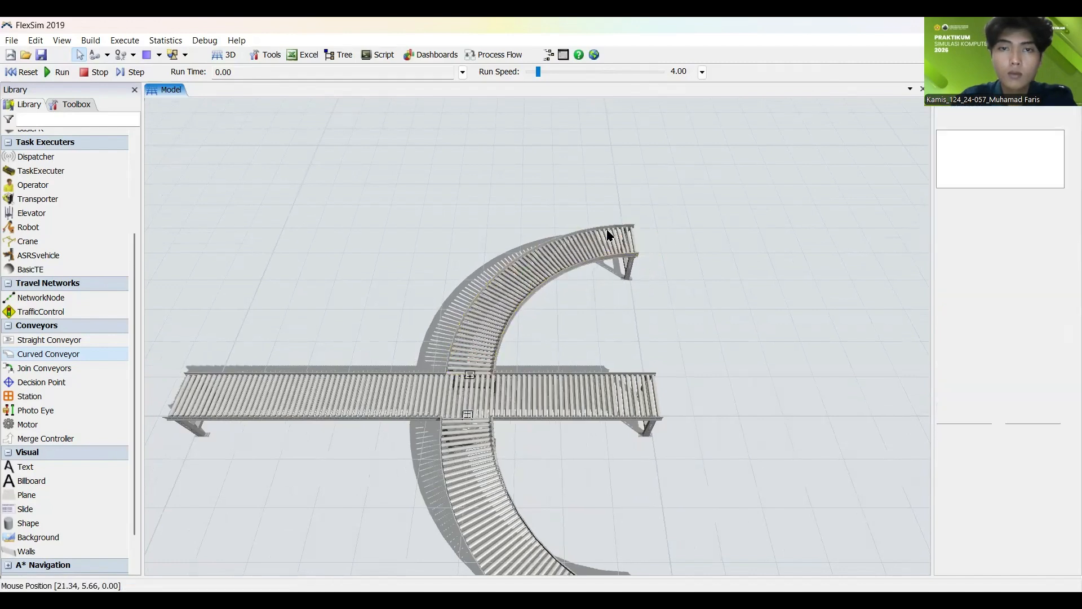
Step: Add a third Curved Conveyor on the first branch's side and stretch both ends into a wide arc starting at 180°
{"action": "scroll", "coordinate": [543, 214], "scroll_direction": "down", "scroll_amount": 5}
{"action": "scroll", "coordinate": [395, 195], "scroll_direction": "down", "scroll_amount": 3}
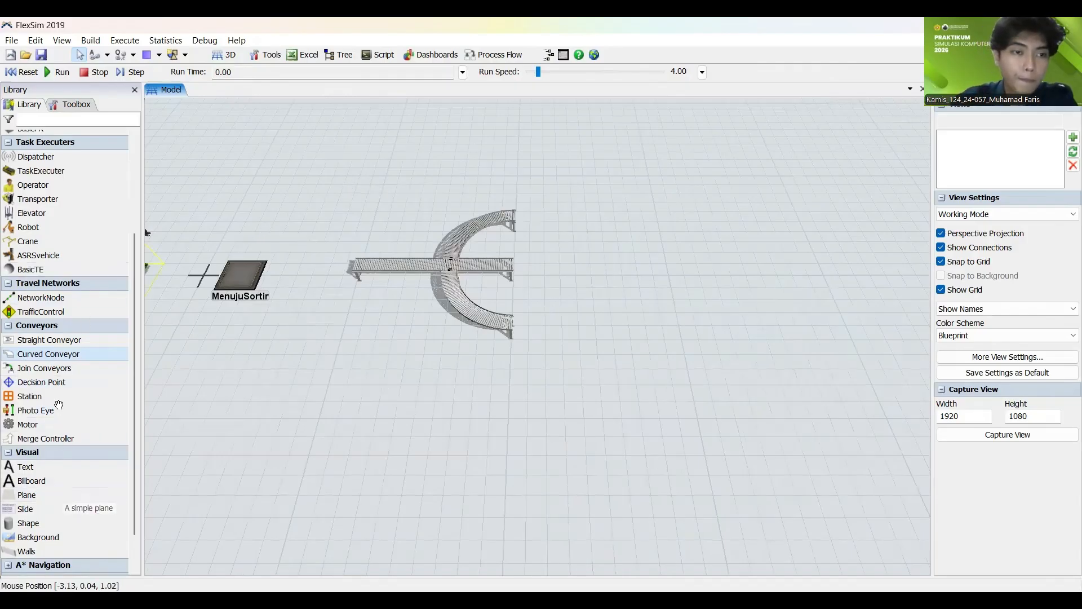
{"action": "left_click", "coordinate": [54, 354]}
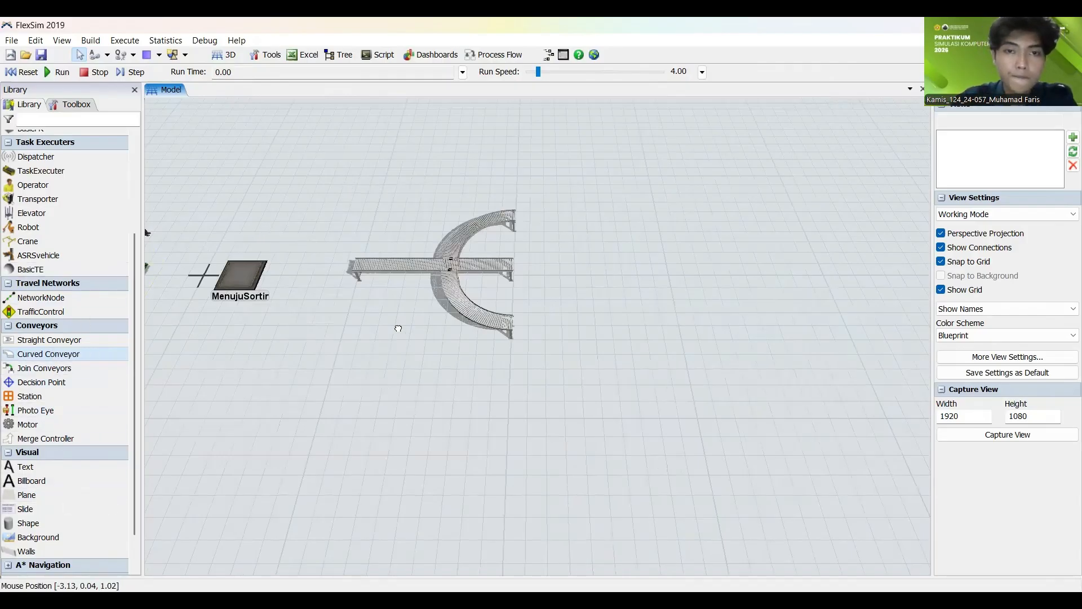
{"action": "left_click", "coordinate": [435, 348]}
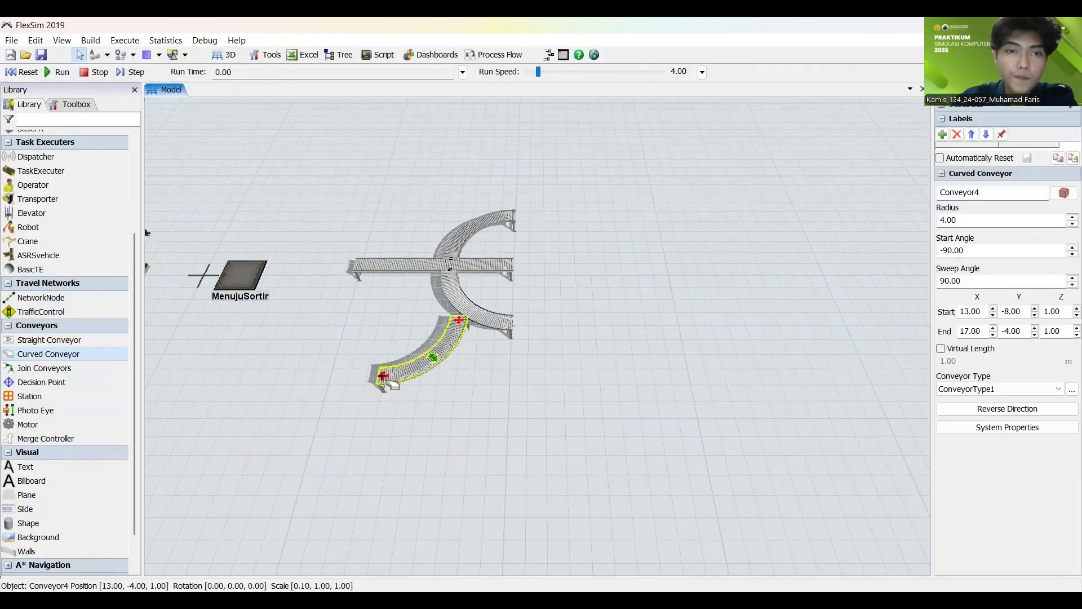
{"action": "left_click_drag", "start_coordinate": [376, 377], "coordinate": [277, 318]}
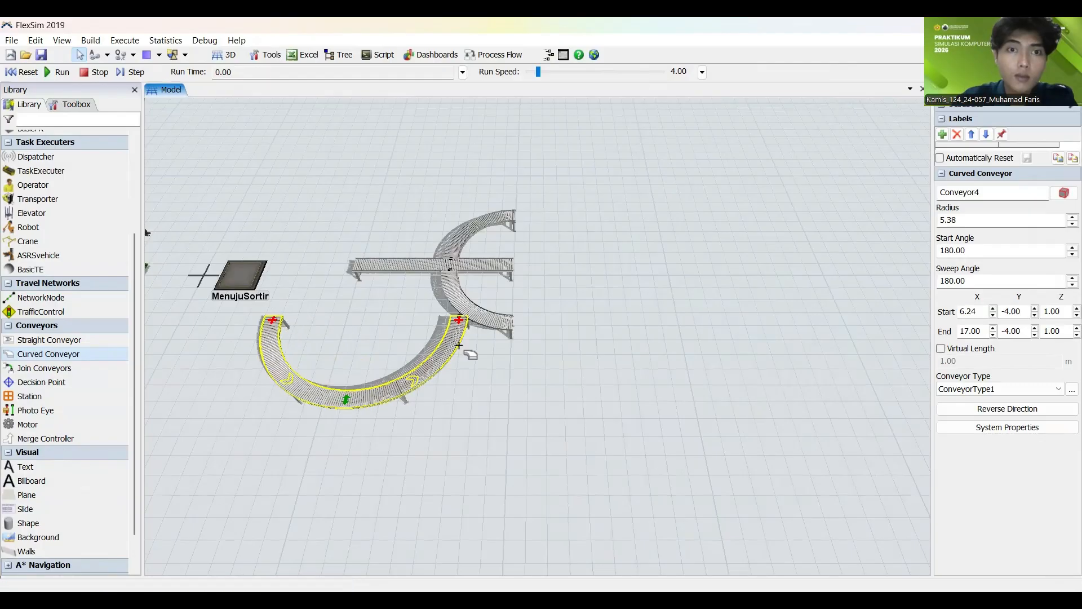
{"action": "left_click_drag", "start_coordinate": [461, 332], "coordinate": [476, 438]}
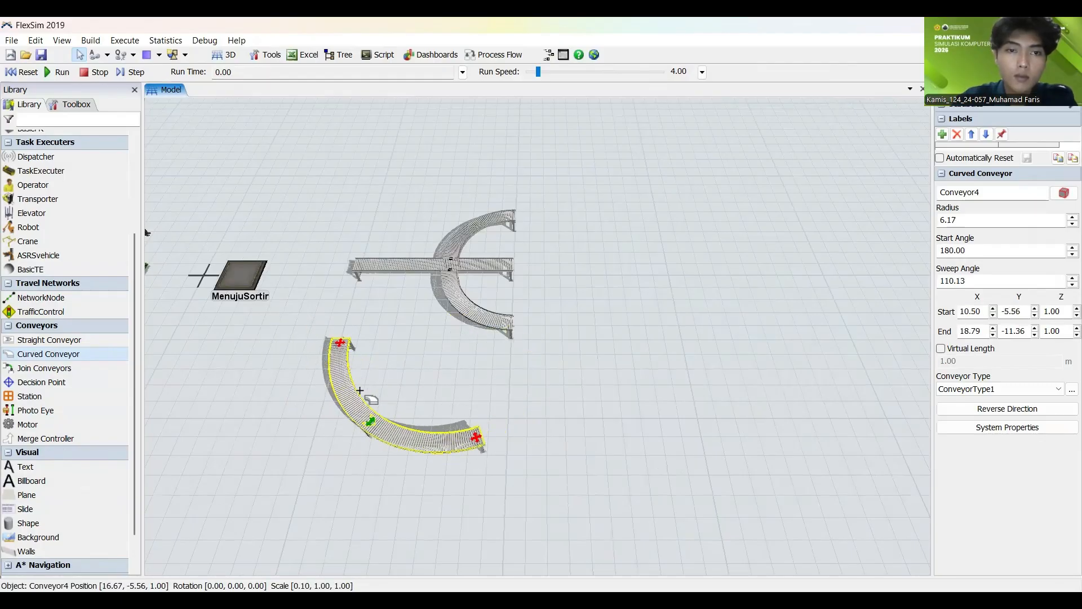
Step: Join the third curved conveyor to the straight conveyor upstream of the first branch, with a radius of about 7.69 and a 110.13° sweep
{"action": "left_click_drag", "start_coordinate": [356, 387], "coordinate": [361, 274]}
{"action": "left_click_drag", "start_coordinate": [367, 366], "coordinate": [391, 348]}
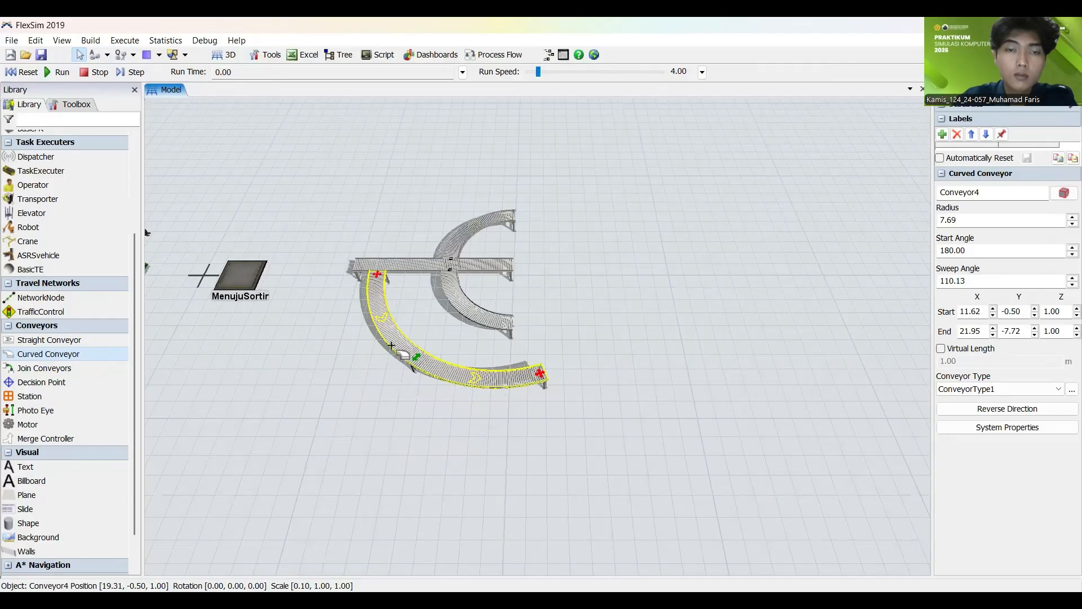
{"action": "left_click", "coordinate": [406, 309]}
{"action": "scroll", "coordinate": [405, 308], "scroll_direction": "up", "scroll_amount": 5}
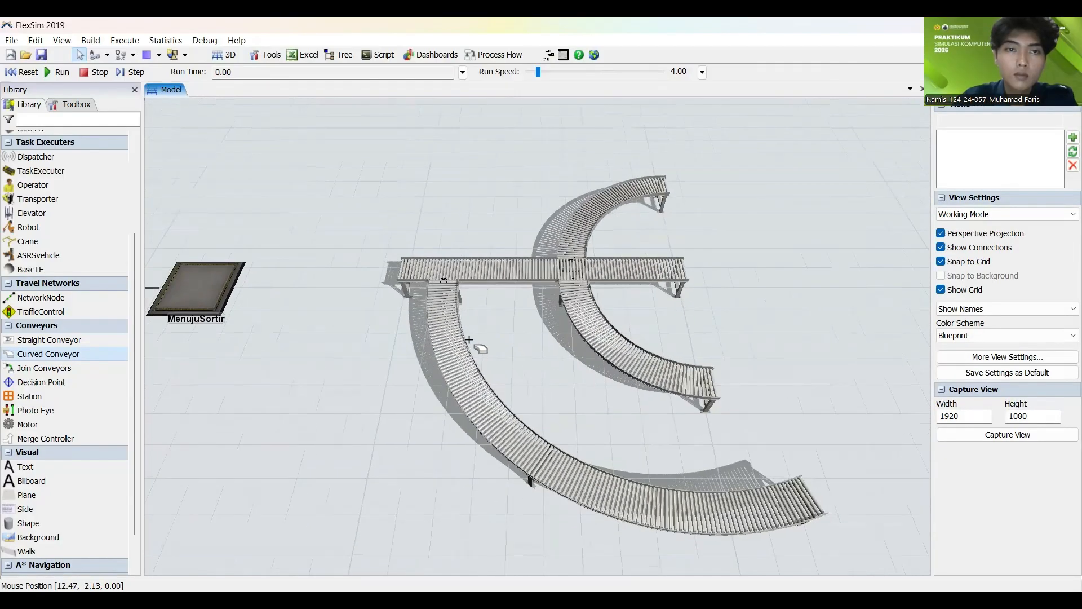
Step: Extend the straight conveyor's start toward the MenujuSortir queue, making it about 13.48 m long
{"action": "scroll", "coordinate": [469, 340], "scroll_direction": "down", "scroll_amount": 3}
{"action": "left_click", "coordinate": [439, 297]}
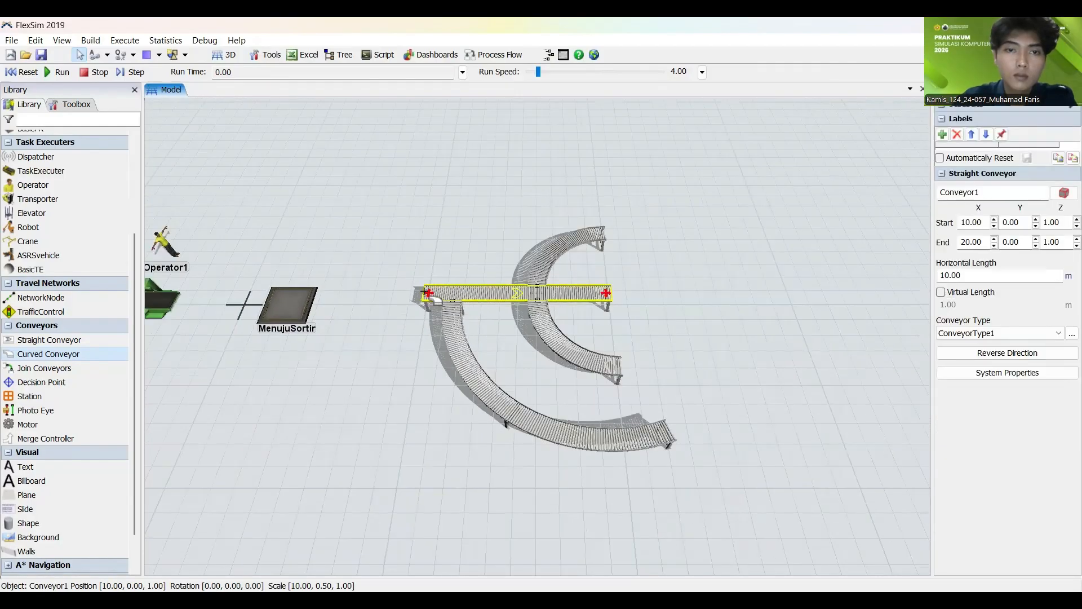
{"action": "left_click_drag", "start_coordinate": [416, 288], "coordinate": [347, 292]}
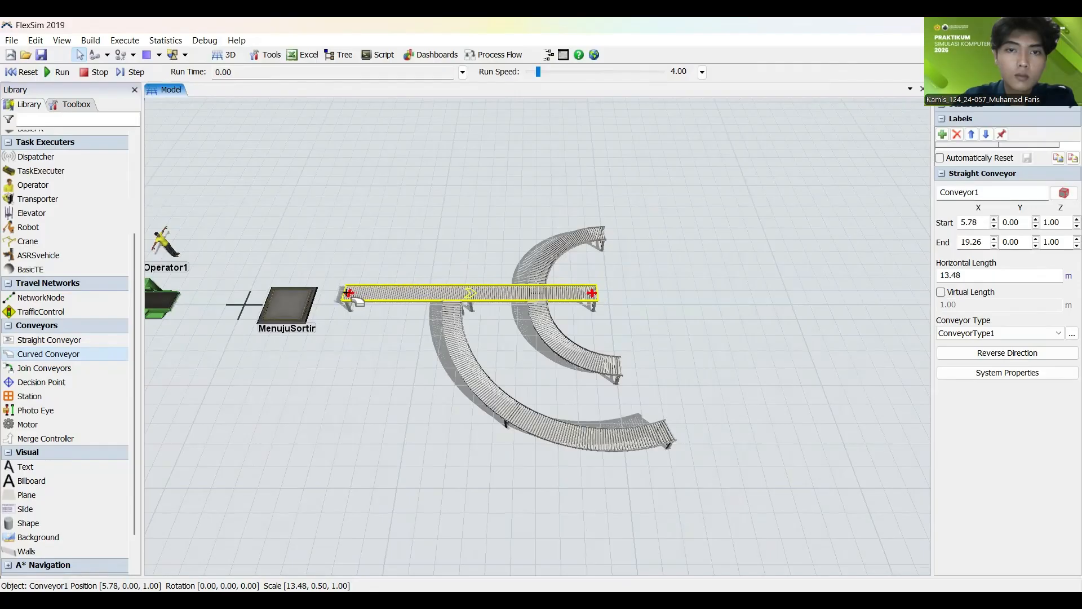
{"action": "left_click", "coordinate": [404, 248]}
Step: Realign the straight conveyor sideways so that it sits between the opposing curved branches and connects to them
{"action": "scroll", "coordinate": [404, 247], "scroll_direction": "down", "scroll_amount": 4}
{"action": "right_click_drag", "start_coordinate": [580, 304], "coordinate": [640, 261]}
{"action": "scroll", "coordinate": [637, 262], "scroll_direction": "up", "scroll_amount": 6}
{"action": "scroll", "coordinate": [633, 263], "scroll_direction": "down", "scroll_amount": 3}
{"action": "left_click_drag", "start_coordinate": [632, 263], "coordinate": [596, 319]}
{"action": "right_click_drag", "start_coordinate": [596, 319], "coordinate": [593, 293]}
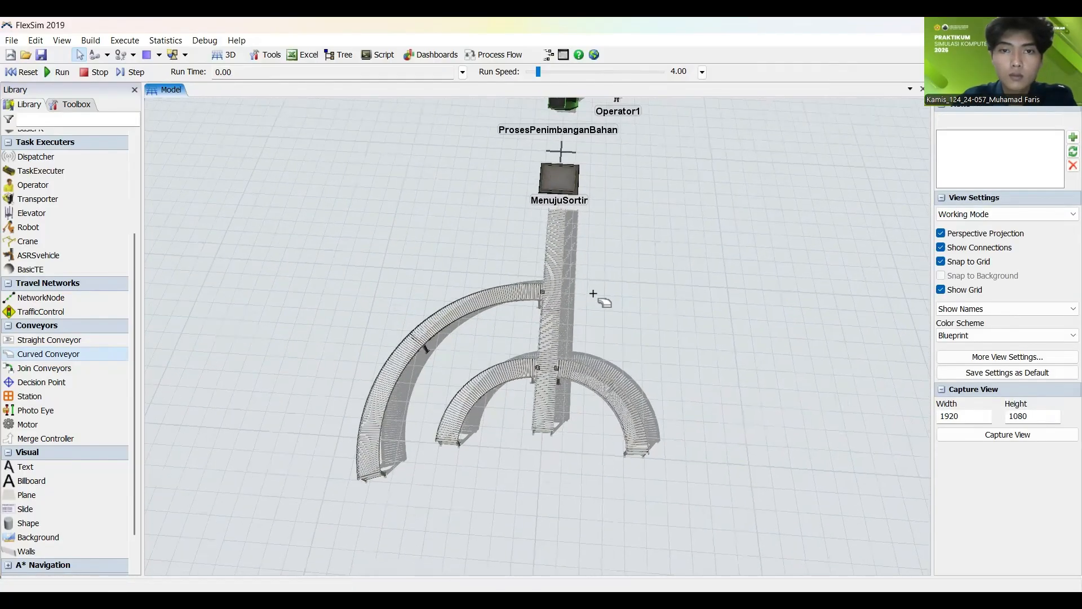
{"action": "scroll", "coordinate": [593, 293], "scroll_direction": "up", "scroll_amount": 2}
{"action": "left_click", "coordinate": [536, 288]}
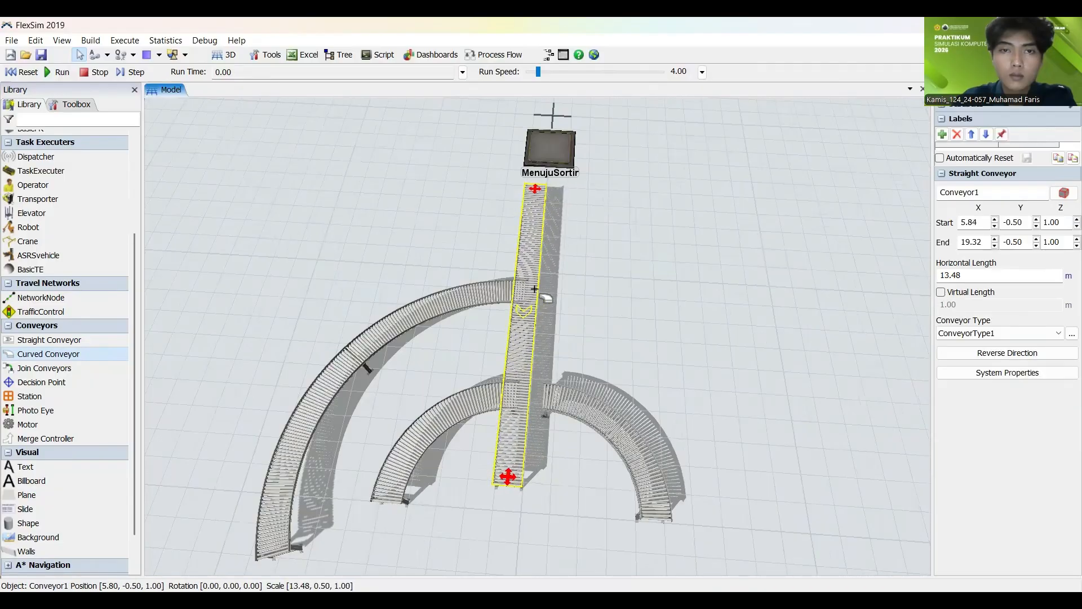
{"action": "left_click_drag", "start_coordinate": [534, 288], "coordinate": [547, 290]}
{"action": "left_click", "coordinate": [602, 292]}
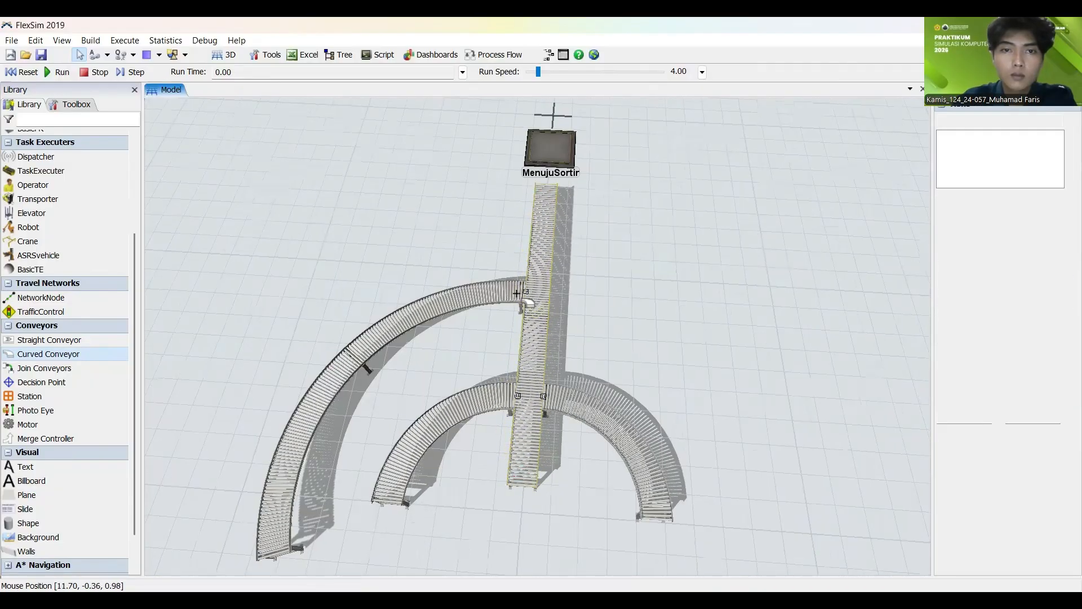
Step: Nudge the large and small curved branches on the same side up against the straight conveyor's edge
{"action": "left_click", "coordinate": [506, 291]}
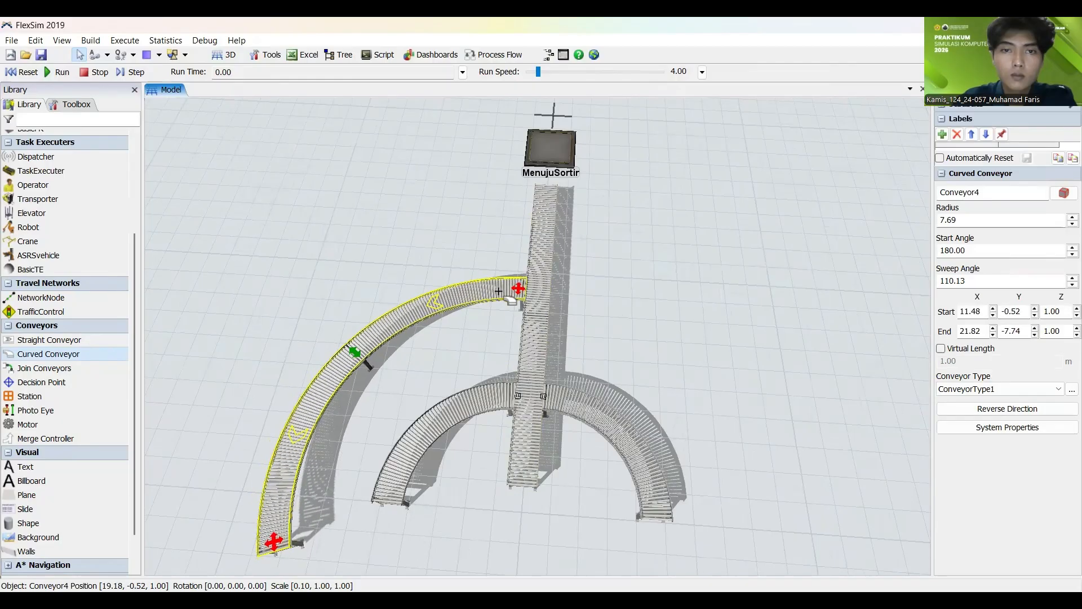
{"action": "left_click", "coordinate": [467, 405]}
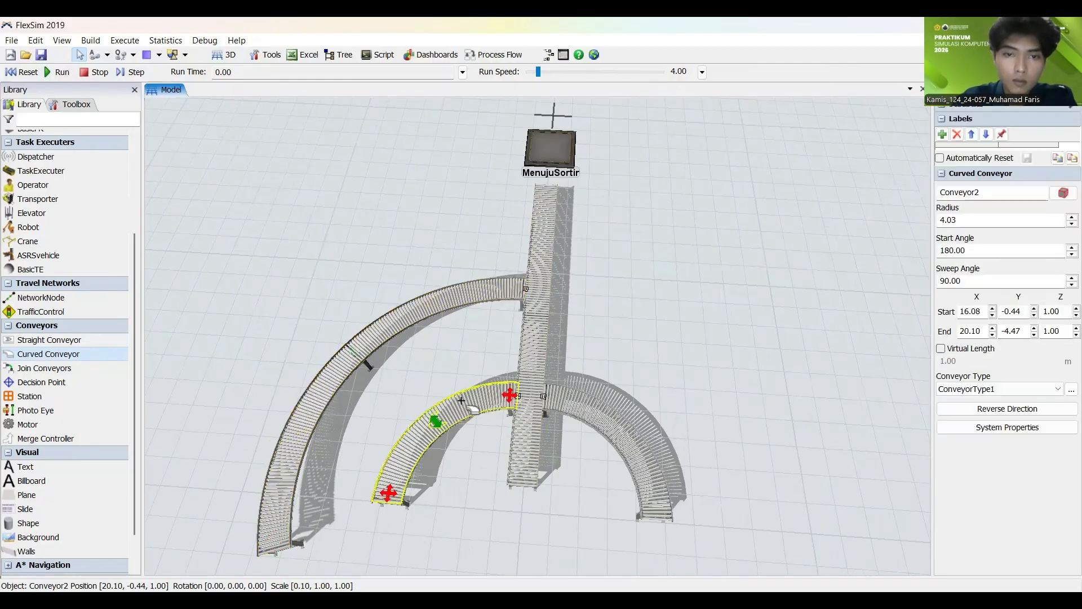
{"action": "left_click_drag", "start_coordinate": [467, 406], "coordinate": [469, 404]}
{"action": "left_click", "coordinate": [597, 341]}
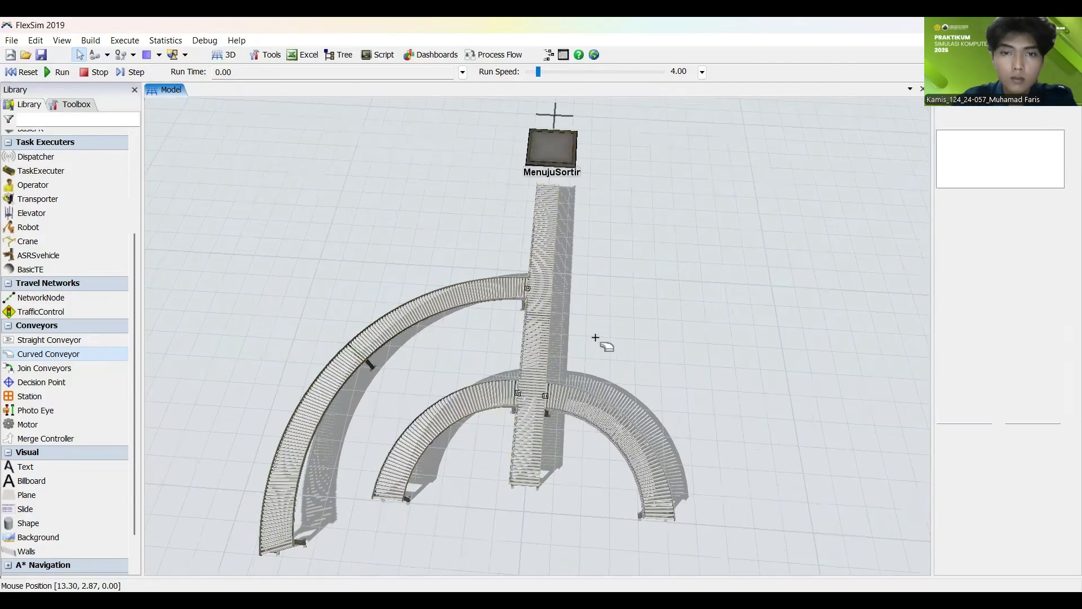
{"action": "scroll", "coordinate": [575, 299], "scroll_direction": "up", "scroll_amount": 5}
{"action": "scroll", "coordinate": [582, 286], "scroll_direction": "down", "scroll_amount": 3}
{"action": "left_click_drag", "start_coordinate": [584, 288], "coordinate": [708, 293]}
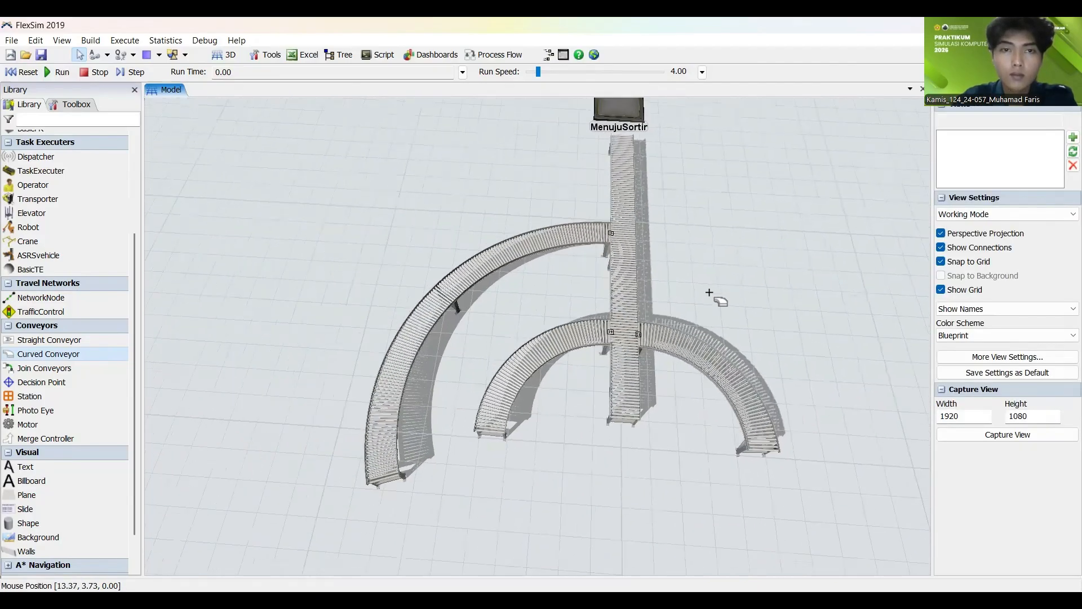
Step: Shift the large curved branch slightly downstream along the straight conveyor and pull its free end back level with the other conveyor ends
{"action": "left_click", "coordinate": [390, 385]}
{"action": "mouse_move", "coordinate": [397, 486]}
{"action": "left_mouse_down"}
{"action": "mouse_move", "coordinate": [404, 444]}
{"action": "mouse_move", "coordinate": [400, 494]}
{"action": "left_mouse_up"}
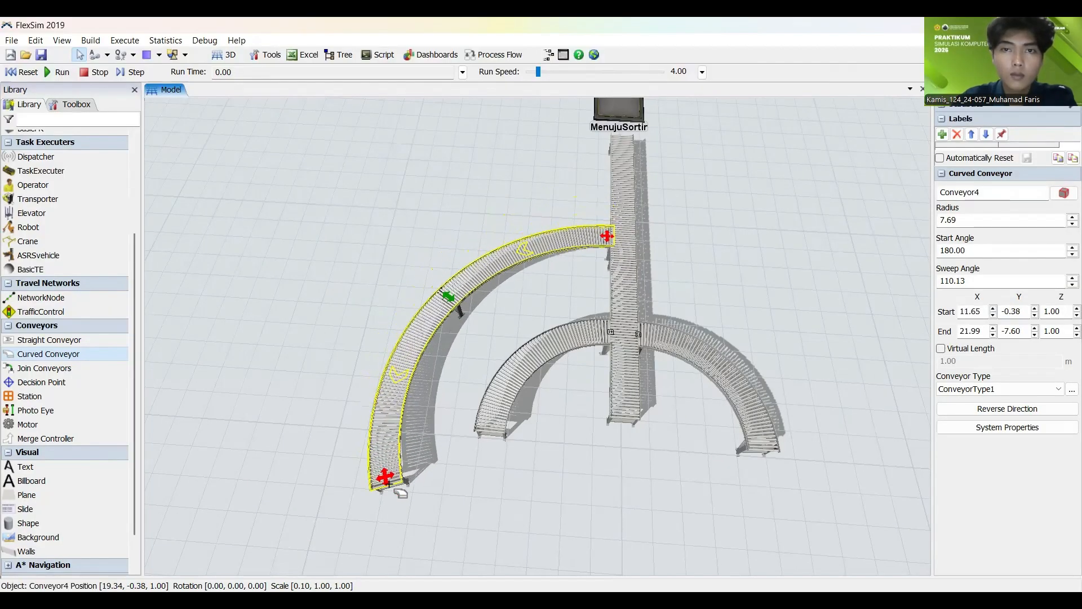
{"action": "left_click", "coordinate": [307, 282]}
{"action": "left_click", "coordinate": [367, 449]}
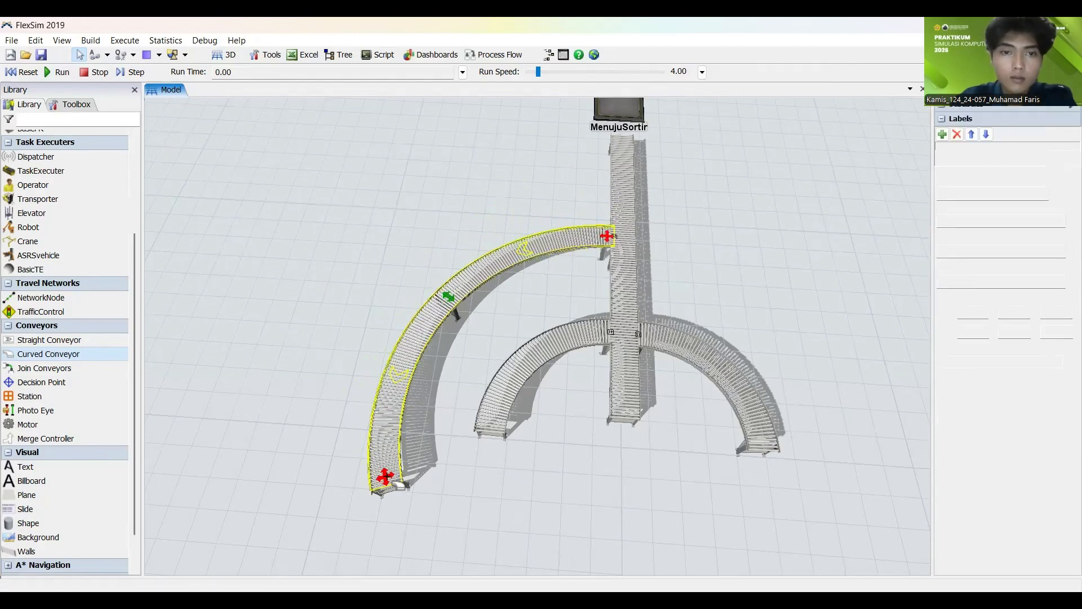
{"action": "left_click_drag", "start_coordinate": [385, 476], "coordinate": [366, 416]}
{"action": "left_click", "coordinate": [325, 337]}
Step: Add a fourth Curved Conveyor on the side opposite the large branch and stretch it into an arc outside the small branch
{"action": "scroll", "coordinate": [217, 310], "scroll_direction": "down", "scroll_amount": 3}
{"action": "left_click_drag", "start_coordinate": [216, 310], "coordinate": [182, 330]}
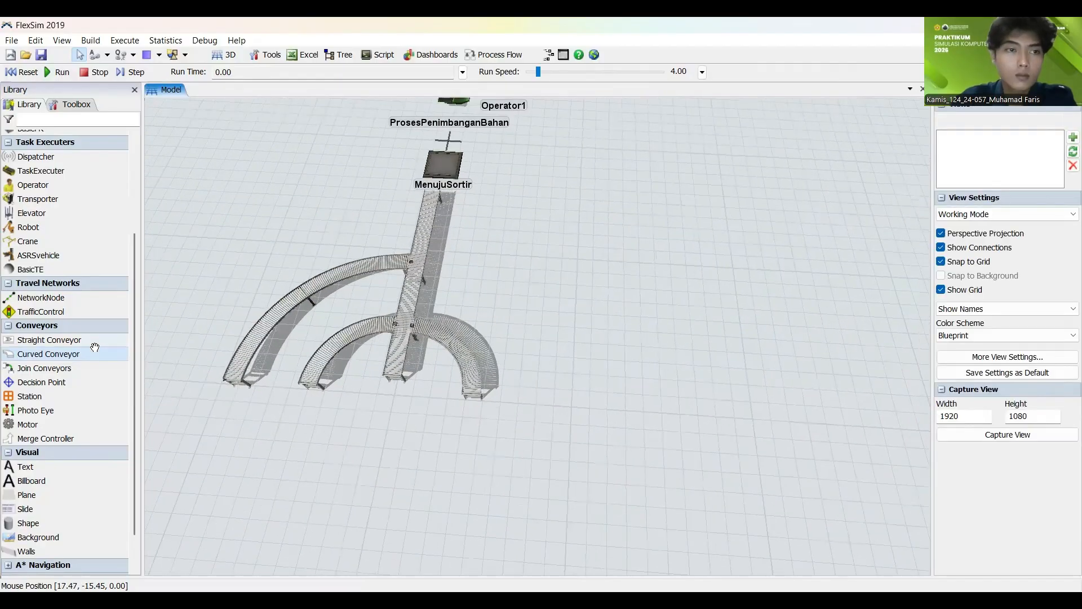
{"action": "left_click_drag", "start_coordinate": [74, 356], "coordinate": [415, 413]}
{"action": "left_click_drag", "start_coordinate": [513, 364], "coordinate": [546, 295]}
{"action": "left_click_drag", "start_coordinate": [594, 335], "coordinate": [523, 357]}
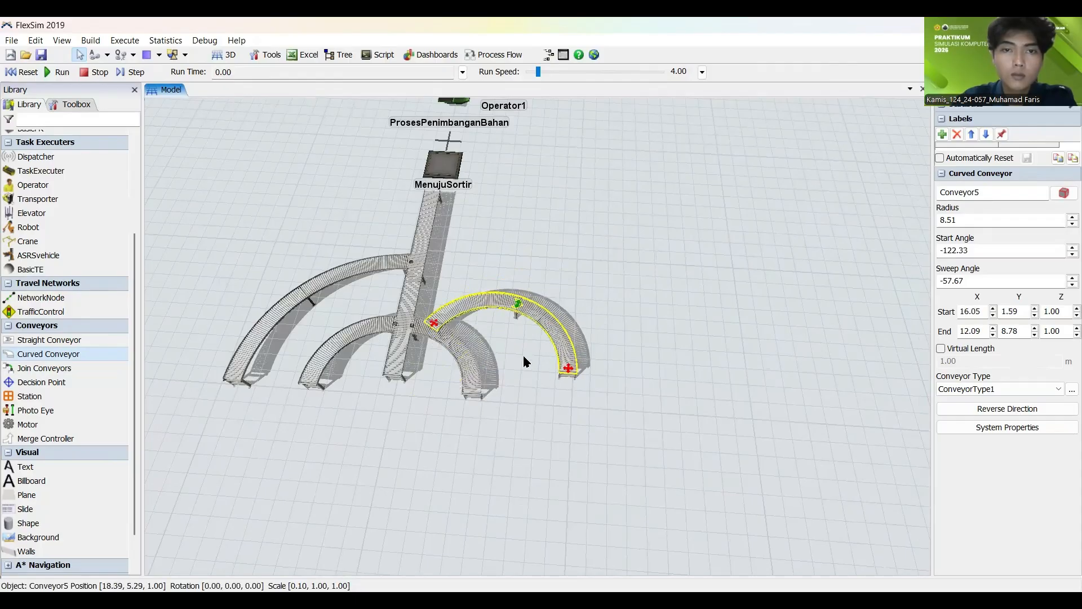
Step: Reshape the fourth curved conveyor to a 180° start angle, a -90° sweep and a radius of about 8.61
{"action": "left_click_drag", "start_coordinate": [428, 314], "coordinate": [452, 131]}
{"action": "left_click", "coordinate": [460, 301]}
{"action": "scroll", "coordinate": [460, 301], "scroll_direction": "up", "scroll_amount": 5}
{"action": "left_click", "coordinate": [499, 307]}
{"action": "left_click", "coordinate": [484, 264]}
{"action": "scroll", "coordinate": [479, 264], "scroll_direction": "down", "scroll_amount": 5}
{"action": "left_click_drag", "start_coordinate": [656, 263], "coordinate": [603, 351]}
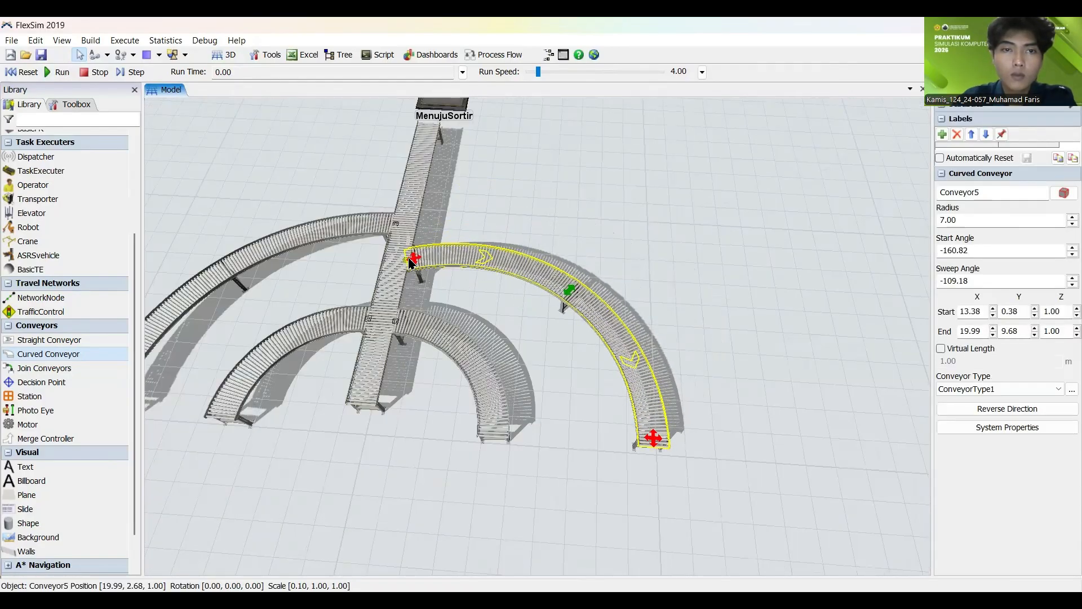
{"action": "left_click_drag", "start_coordinate": [416, 256], "coordinate": [440, 219]}
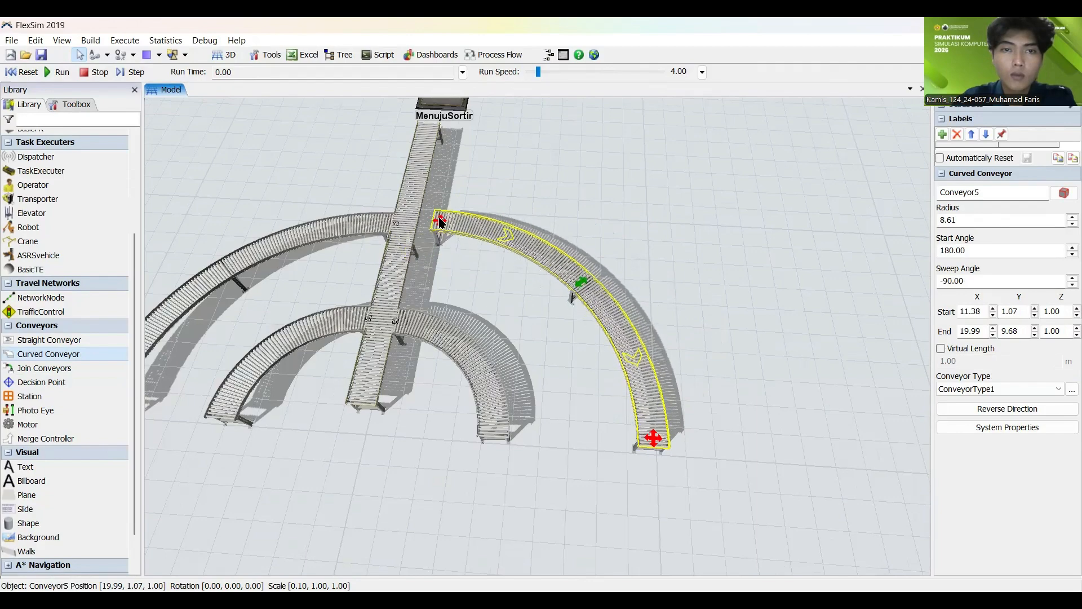
Step: Move the fourth curved conveyor so its start joins the straight conveyor opposite the first large branch
{"action": "left_click_drag", "start_coordinate": [540, 260], "coordinate": [507, 276]}
{"action": "left_click", "coordinate": [495, 185]}
{"action": "scroll", "coordinate": [385, 187], "scroll_direction": "up", "scroll_amount": 8}
{"action": "left_click_drag", "start_coordinate": [570, 365], "coordinate": [584, 345]}
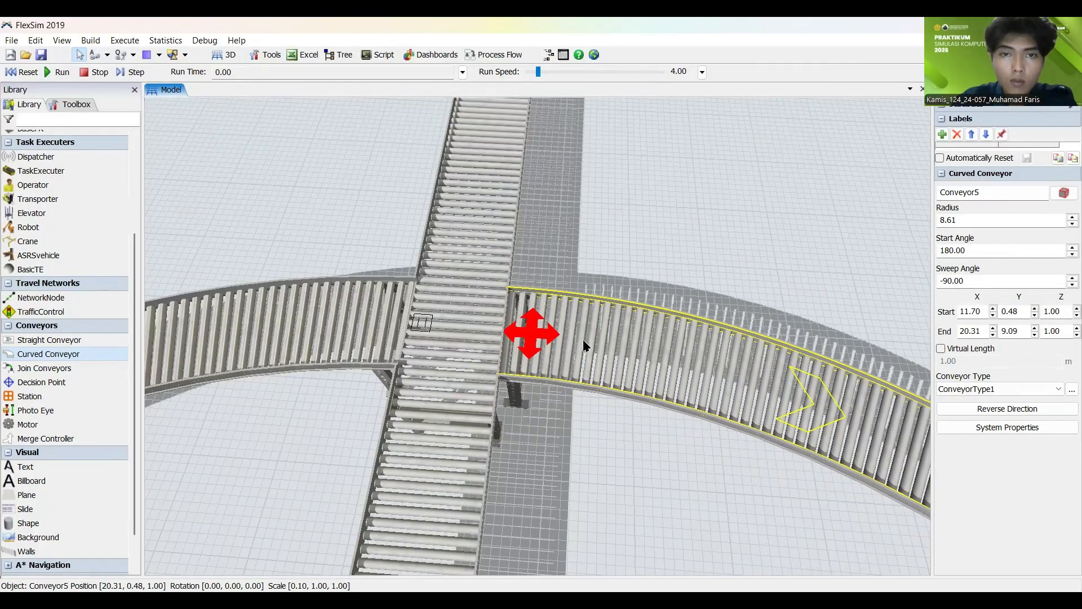
{"action": "left_click", "coordinate": [613, 231]}
{"action": "scroll", "coordinate": [560, 299], "scroll_direction": "down", "scroll_amount": 10}
{"action": "scroll", "coordinate": [623, 428], "scroll_direction": "up", "scroll_amount": 2}
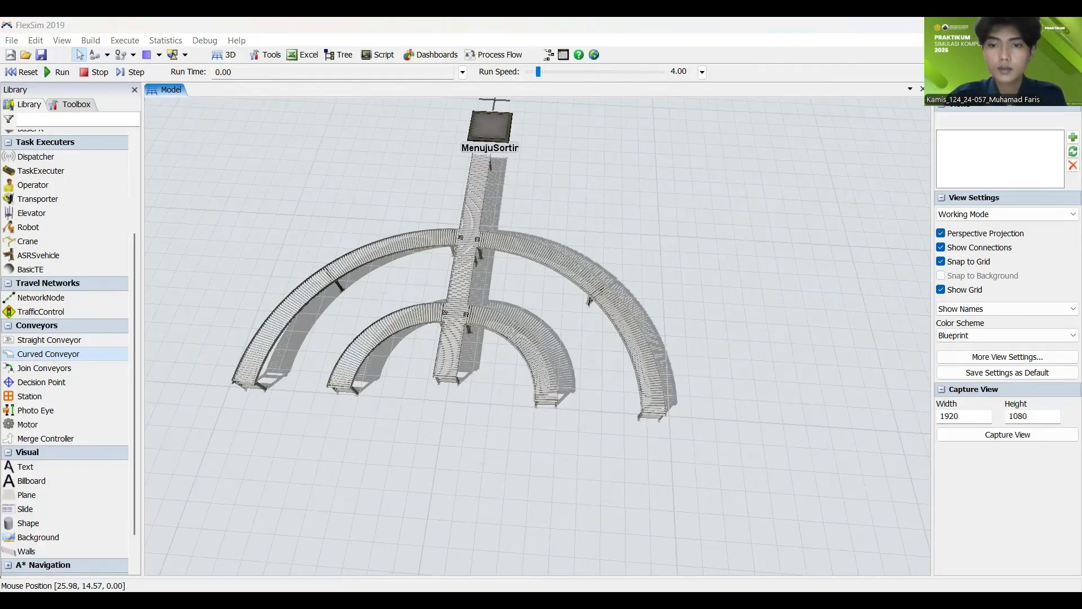
Step: Extend the straight conveyor's downstream end to a length of about 14.30 m, level with the curved branch ends
{"action": "left_click", "coordinate": [451, 373]}
{"action": "left_click", "coordinate": [429, 423]}
{"action": "scroll", "coordinate": [430, 423], "scroll_direction": "up", "scroll_amount": 5}
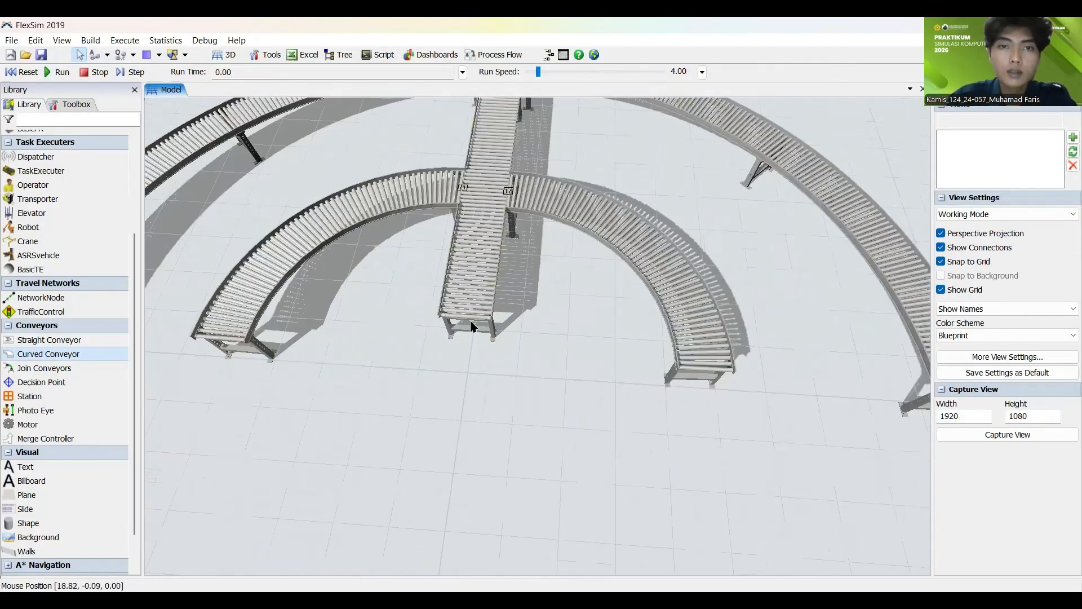
{"action": "left_click", "coordinate": [467, 315]}
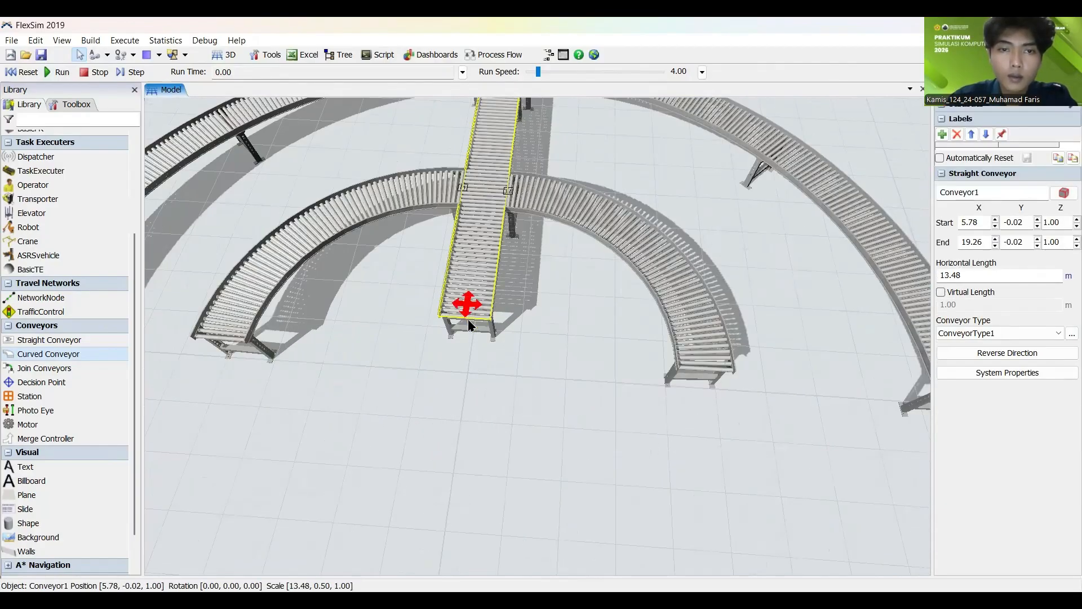
{"action": "left_click_drag", "start_coordinate": [470, 325], "coordinate": [462, 365]}
{"action": "left_click", "coordinate": [545, 345]}
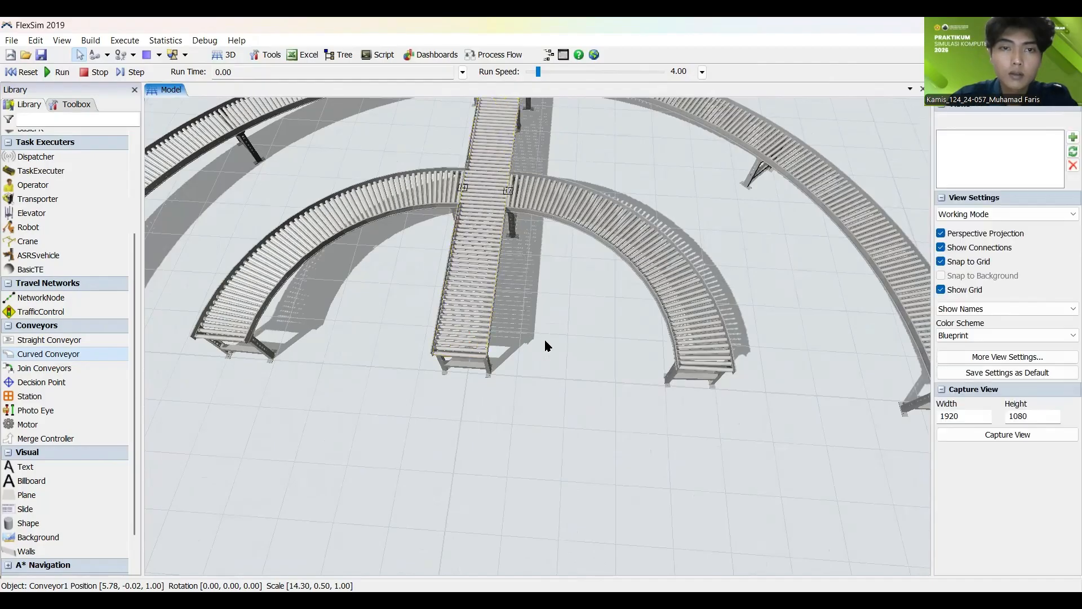
{"action": "scroll", "coordinate": [545, 345], "scroll_direction": "down", "scroll_amount": 5}
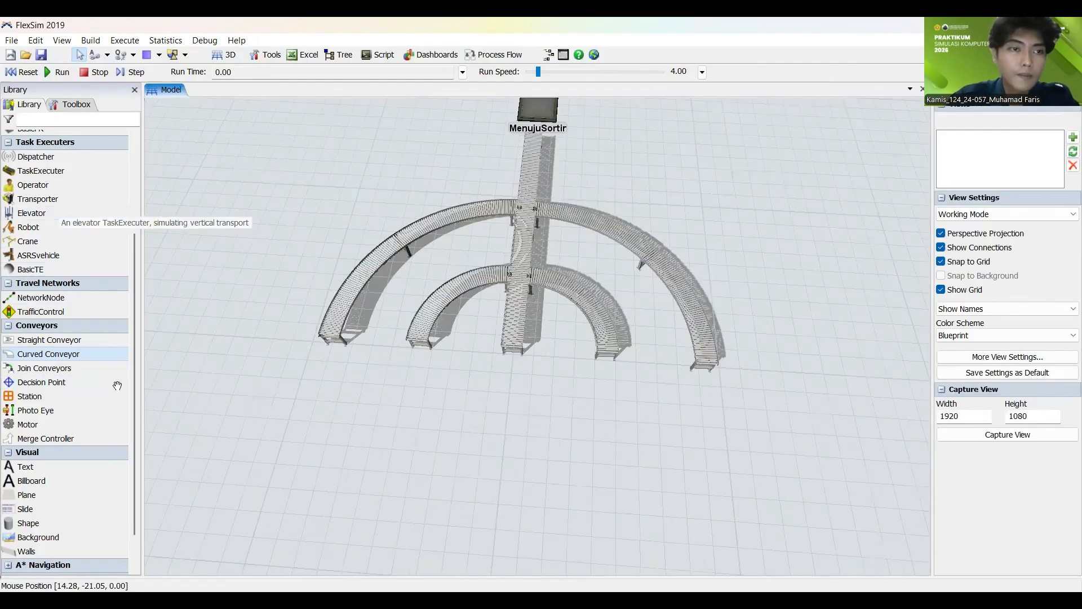
Step: Add a Processor at the end of the large curved branch on the positive-Y side and align its inlet with the conveyor end
{"action": "scroll", "coordinate": [56, 271], "scroll_direction": "up", "scroll_amount": 3}
{"action": "left_click", "coordinate": [48, 180]}
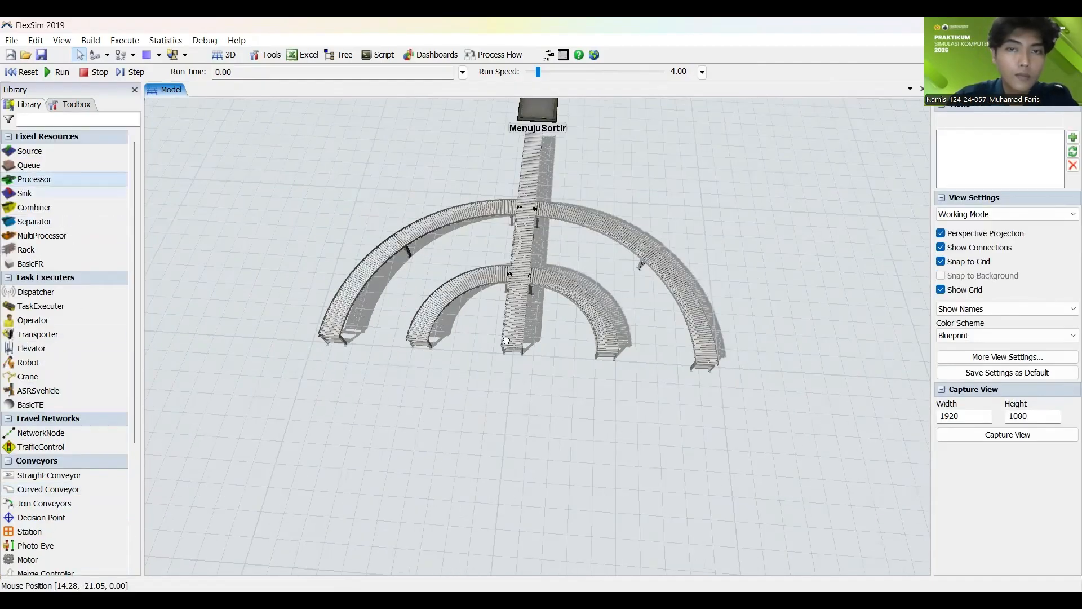
{"action": "left_click", "coordinate": [690, 381]}
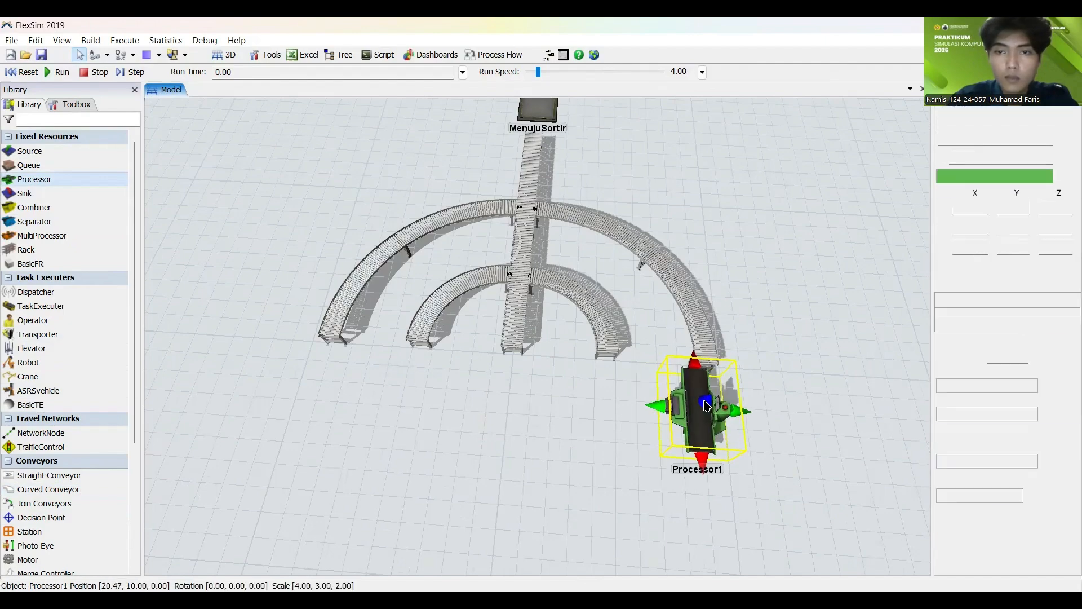
{"action": "left_click", "coordinate": [780, 360]}
{"action": "scroll", "coordinate": [718, 397], "scroll_direction": "up", "scroll_amount": 10}
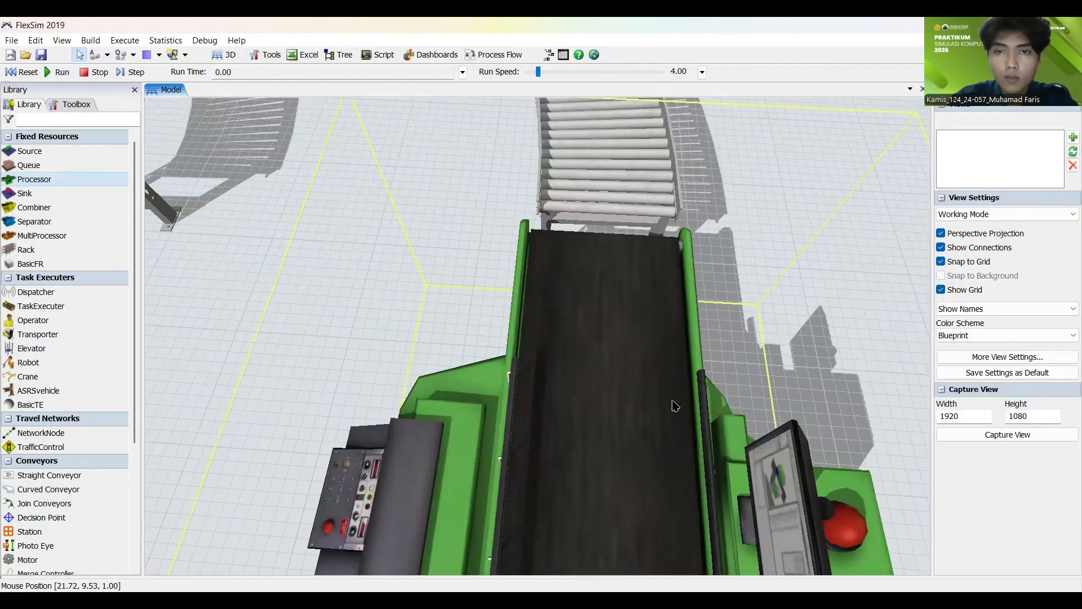
{"action": "left_click", "coordinate": [649, 390]}
{"action": "left_click", "coordinate": [883, 347]}
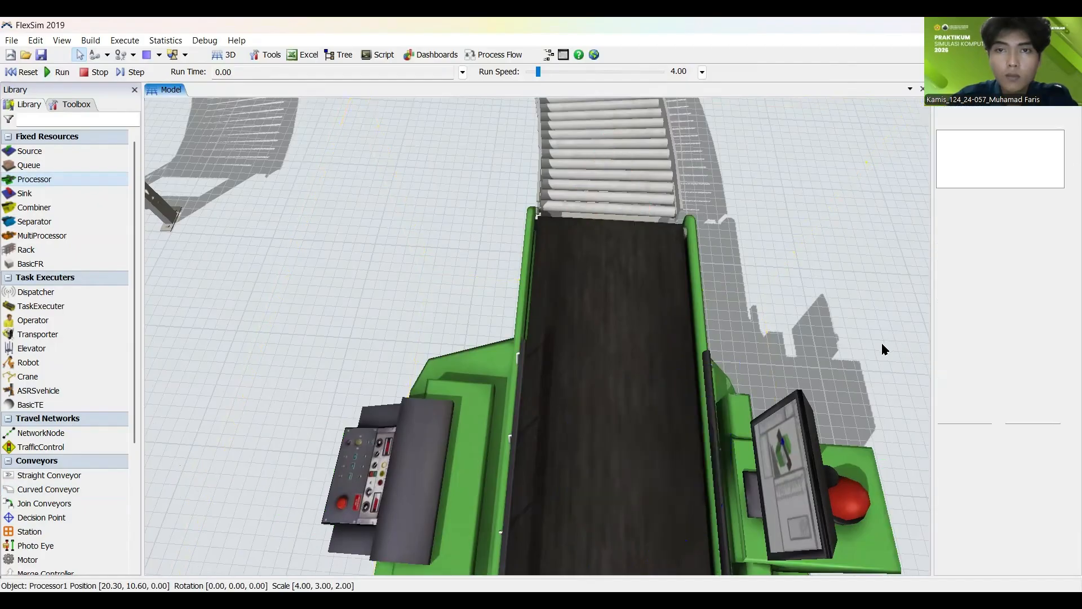
Step: Add a Processor at the end of the small positive-Y curved branch, aligned with the conveyor at about X 22.33, Y 4.50
{"action": "scroll", "coordinate": [883, 346], "scroll_direction": "down", "scroll_amount": 10}
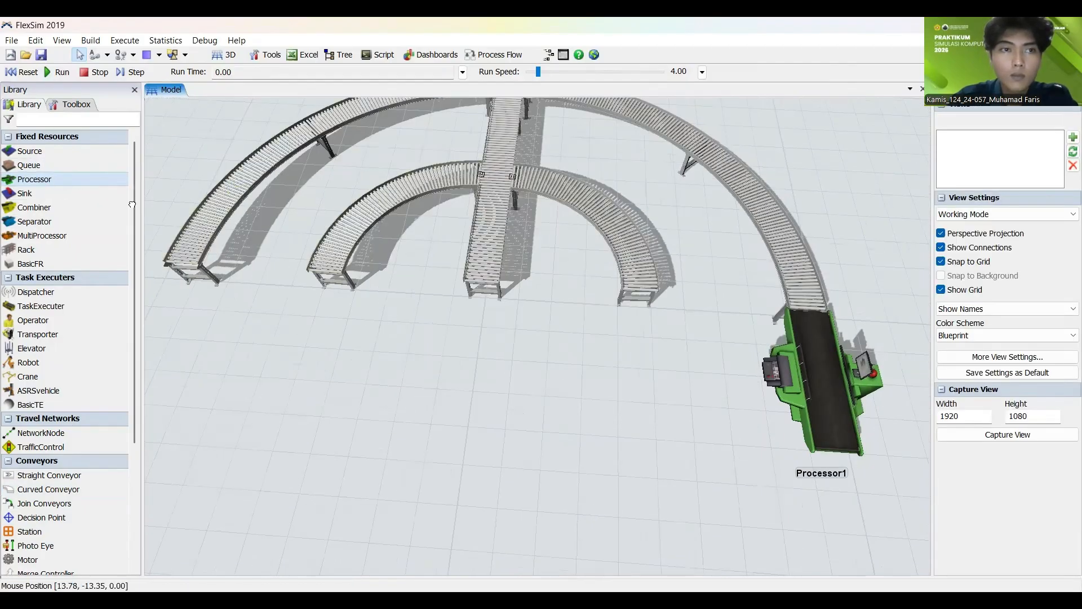
{"action": "left_click_drag", "start_coordinate": [638, 347], "coordinate": [643, 348]}
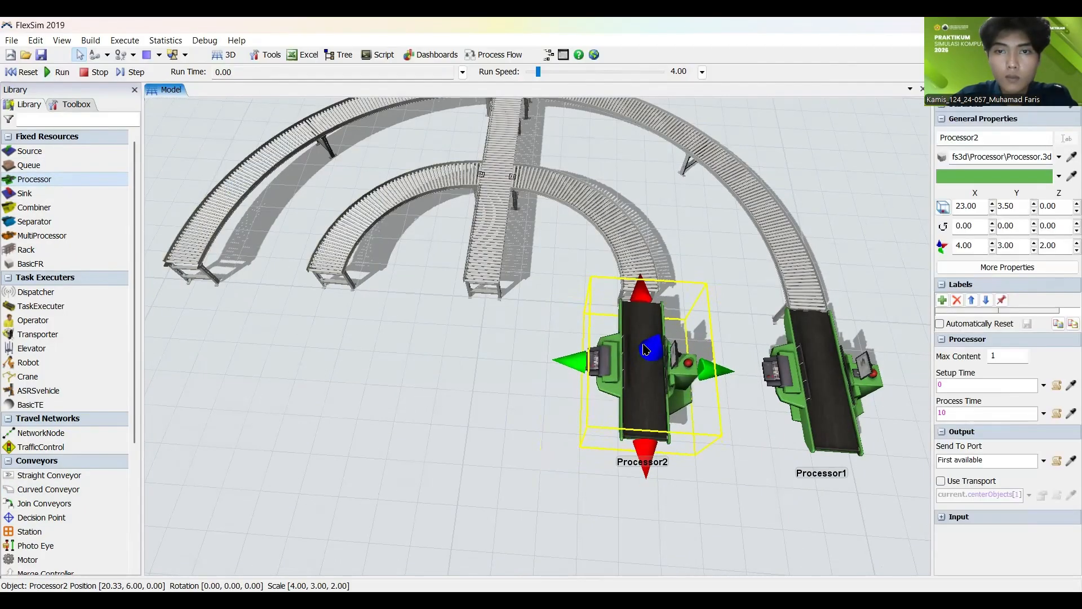
{"action": "left_click", "coordinate": [539, 339]}
{"action": "scroll", "coordinate": [634, 318], "scroll_direction": "up", "scroll_amount": 10}
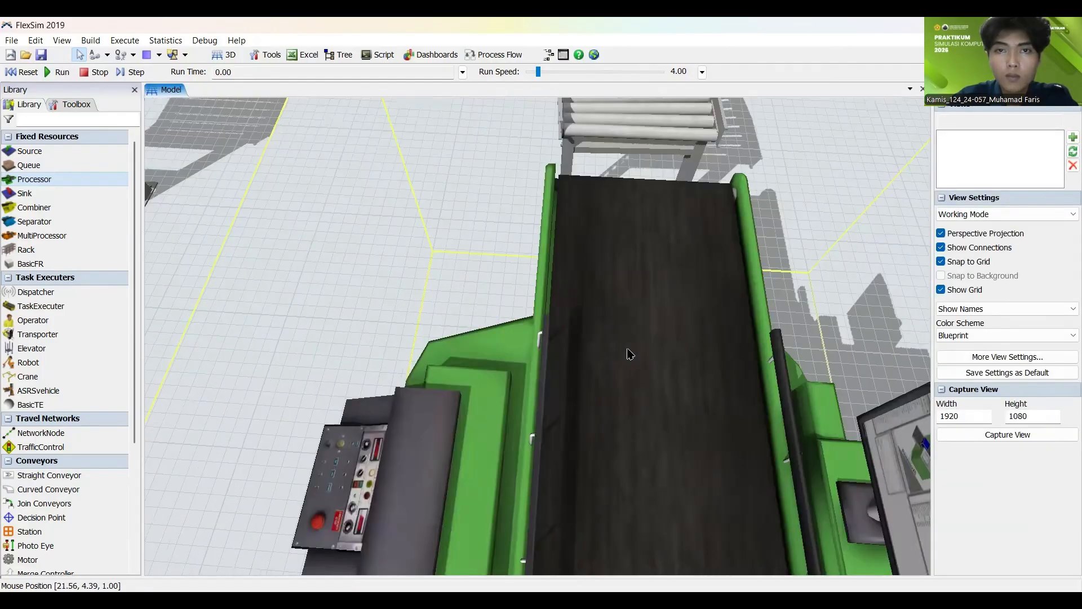
{"action": "left_click", "coordinate": [633, 317]}
{"action": "left_click_drag", "start_coordinate": [634, 318], "coordinate": [628, 309]}
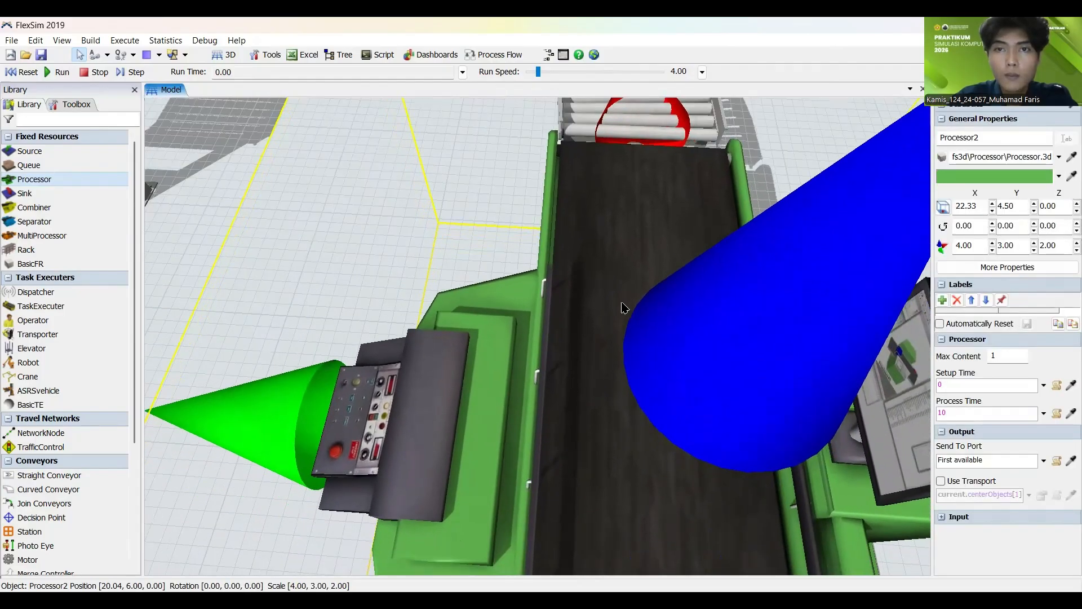
{"action": "left_click", "coordinate": [422, 309]}
Step: Add a third Processor directly against the downstream end of the straight conveyor
{"action": "scroll", "coordinate": [361, 350], "scroll_direction": "down", "scroll_amount": 10}
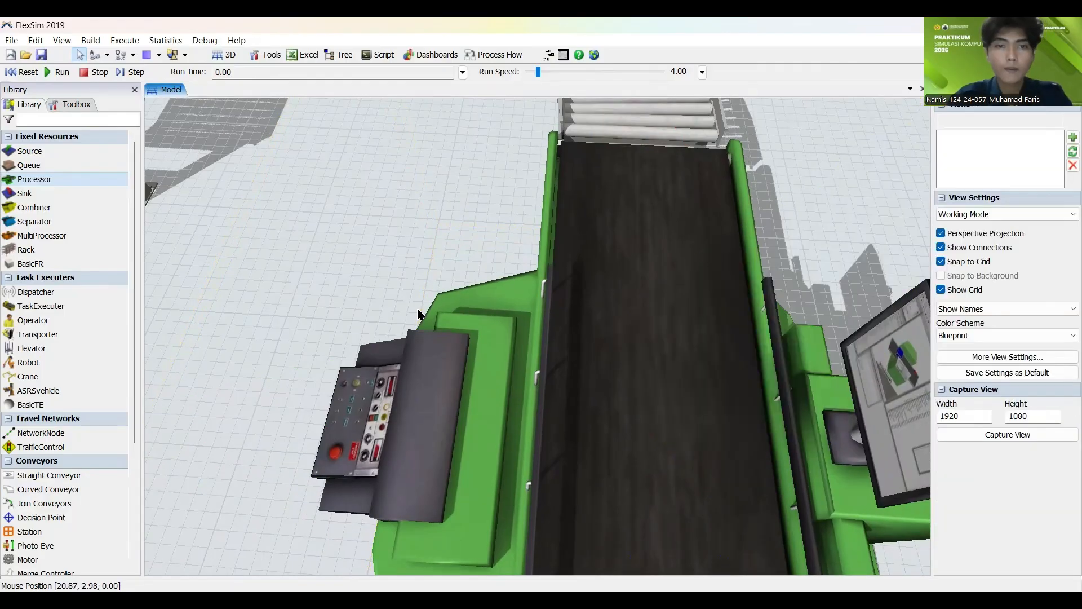
{"action": "right_click_drag", "start_coordinate": [375, 355], "coordinate": [316, 358]}
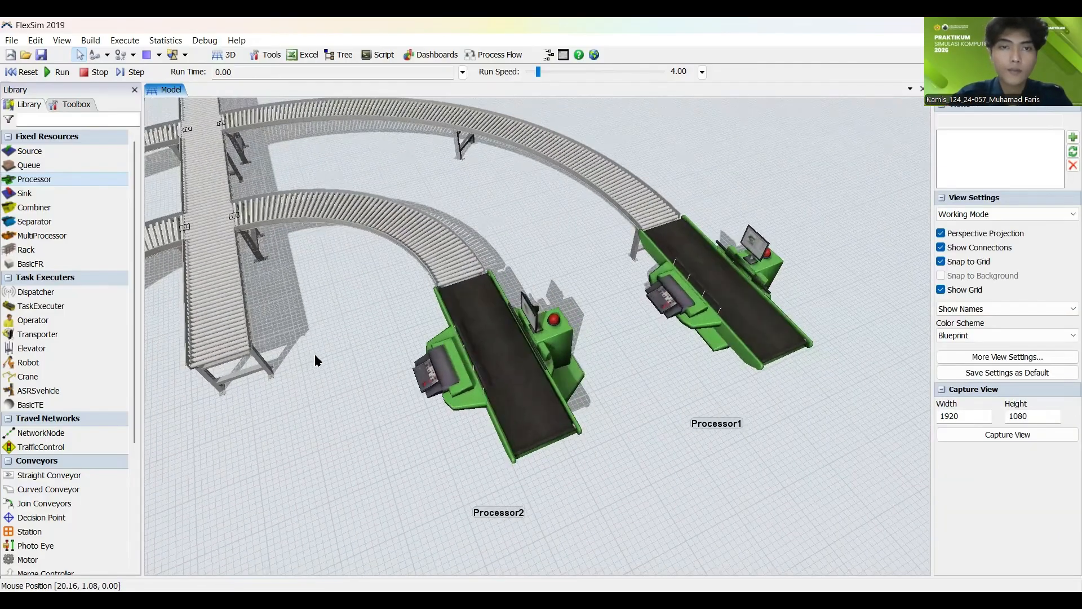
{"action": "scroll", "coordinate": [315, 356], "scroll_direction": "down", "scroll_amount": 3}
{"action": "left_click_drag", "start_coordinate": [67, 193], "coordinate": [402, 334]}
{"action": "left_click", "coordinate": [404, 355]}
{"action": "left_click", "coordinate": [551, 475]}
Step: Add a fourth Processor at the end of the small curved branch on the negative-Y side, in line with the conveyor end
{"action": "left_click_drag", "start_coordinate": [460, 416], "coordinate": [783, 271]}
{"action": "left_click_drag", "start_coordinate": [595, 319], "coordinate": [553, 277]}
{"action": "left_click", "coordinate": [572, 330]}
{"action": "left_click", "coordinate": [394, 379]}
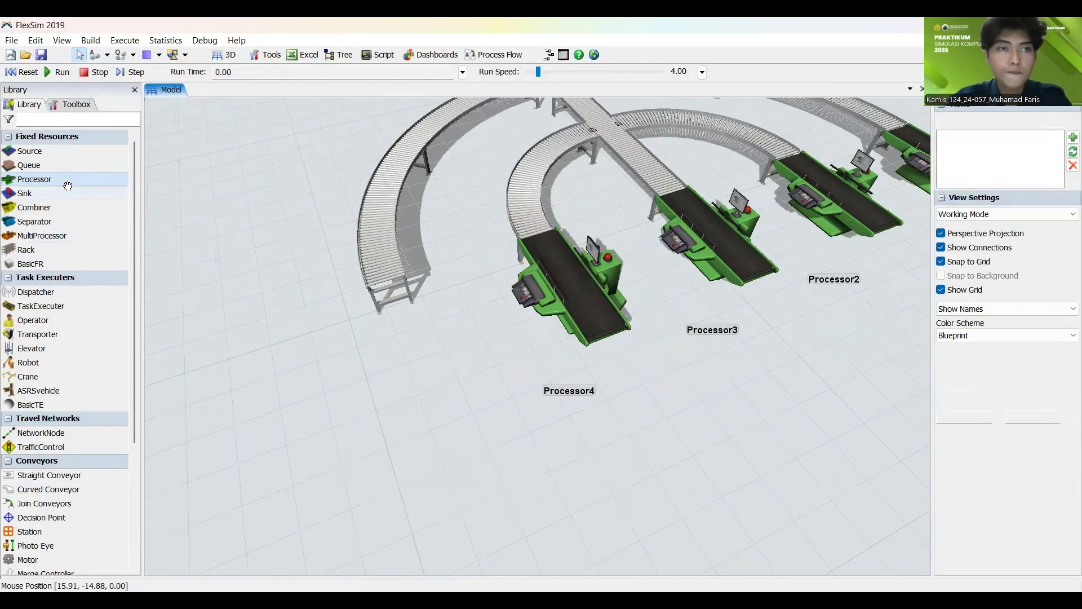
Step: Add a fifth Processor at the end of the large curved branch on the negative-Y side, in line with the conveyor end
{"action": "left_click_drag", "start_coordinate": [421, 365], "coordinate": [403, 334]}
{"action": "left_click", "coordinate": [279, 334]}
{"action": "right_click_drag", "start_coordinate": [282, 361], "coordinate": [323, 386]}
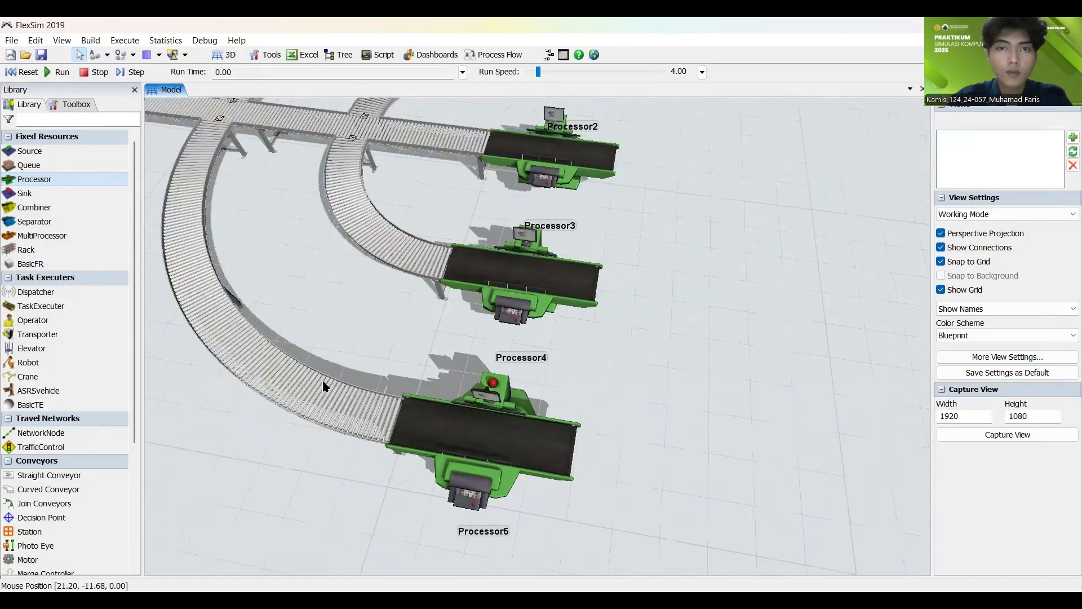
Step: Add a Queue downstream of the first processor
{"action": "scroll", "coordinate": [323, 386], "scroll_direction": "down", "scroll_amount": 6}
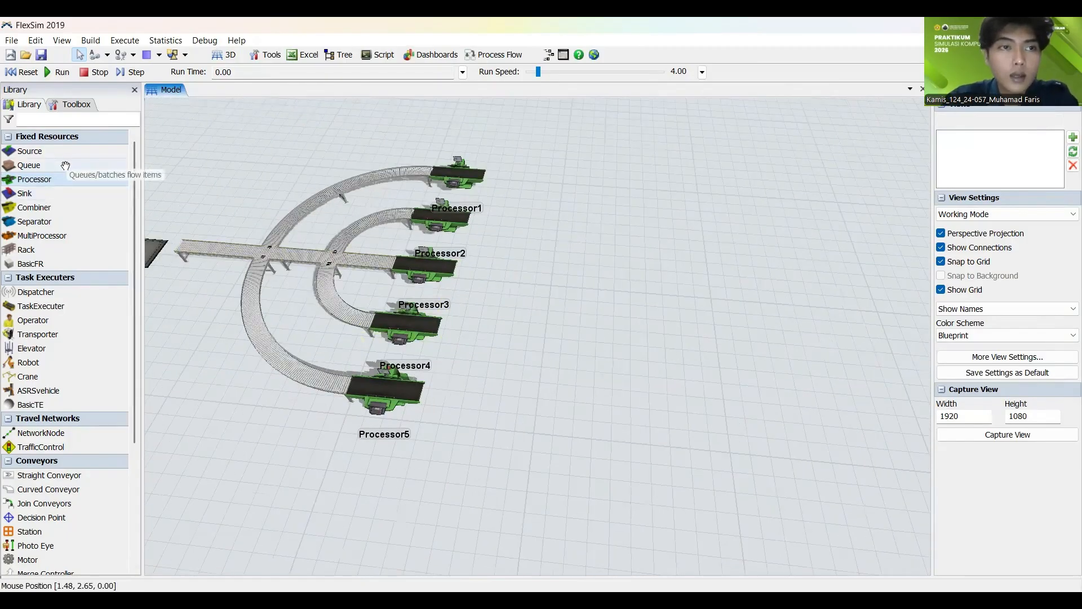
{"action": "left_click", "coordinate": [522, 191]}
{"action": "right_click_drag", "start_coordinate": [512, 234], "coordinate": [609, 292]}
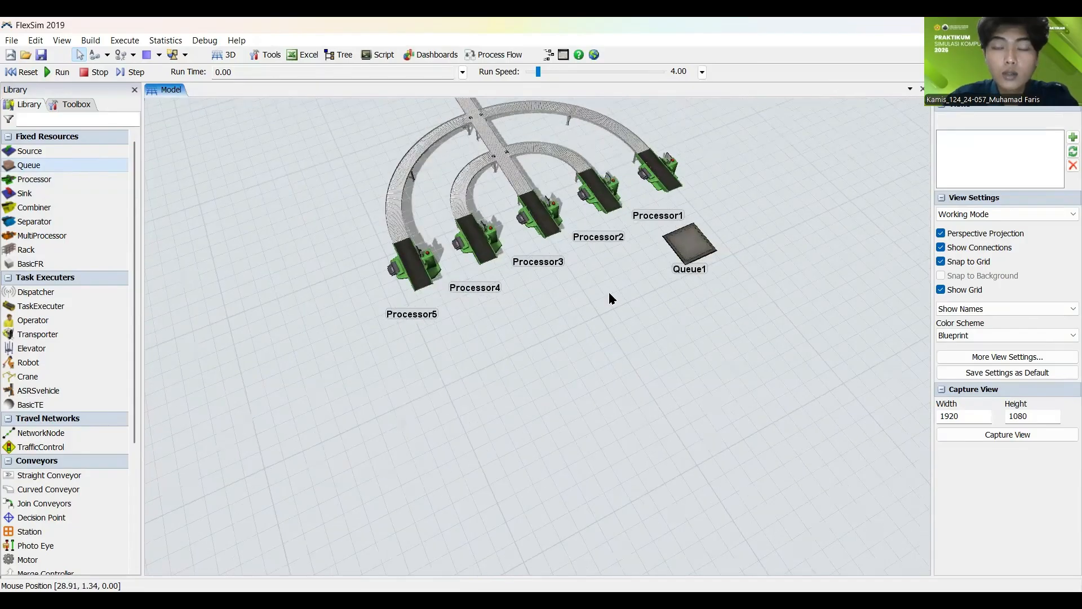
Step: Add a second Queue downstream of the second processor at about X 27, Y 5
{"action": "left_click_drag", "start_coordinate": [609, 292], "coordinate": [332, 394]}
{"action": "left_click_drag", "start_coordinate": [415, 353], "coordinate": [445, 324]}
{"action": "left_click", "coordinate": [369, 378]}
{"action": "left_click_drag", "start_coordinate": [370, 377], "coordinate": [451, 301]}
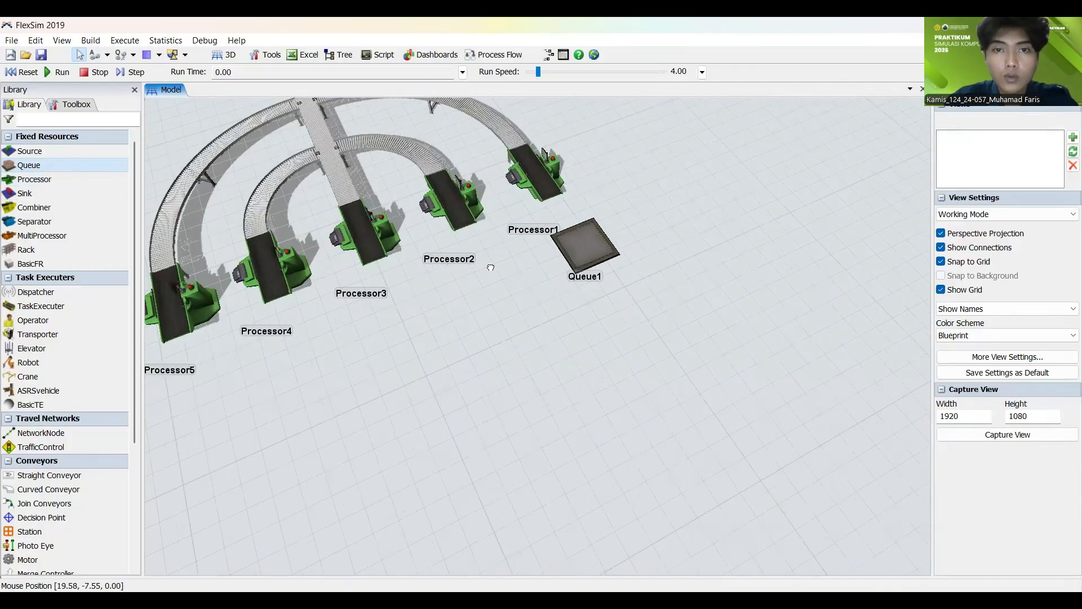
{"action": "left_click_drag", "start_coordinate": [491, 268], "coordinate": [499, 279]}
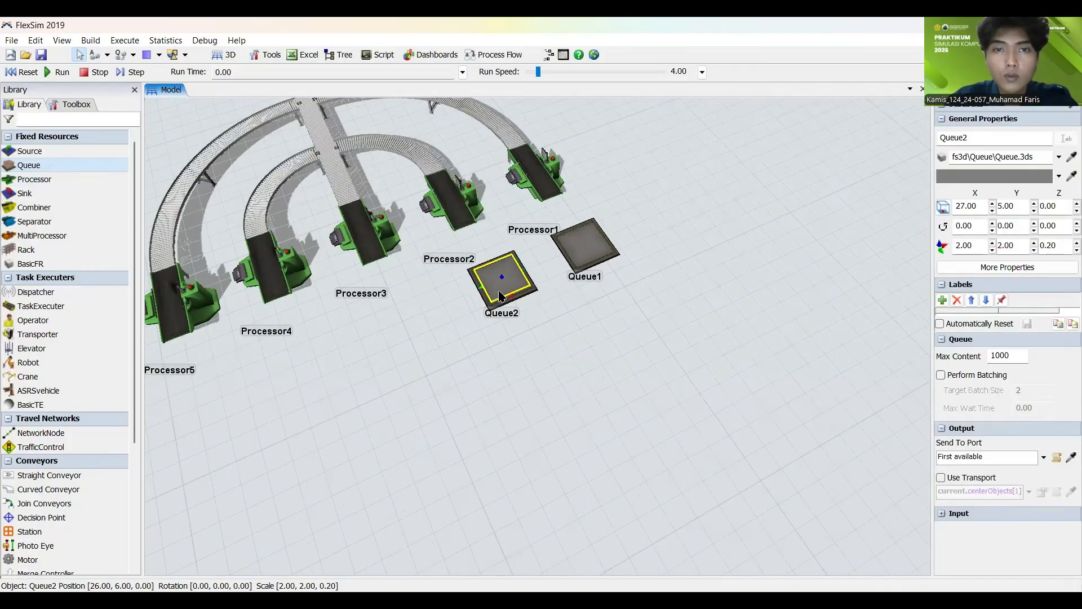
{"action": "left_click", "coordinate": [207, 269]}
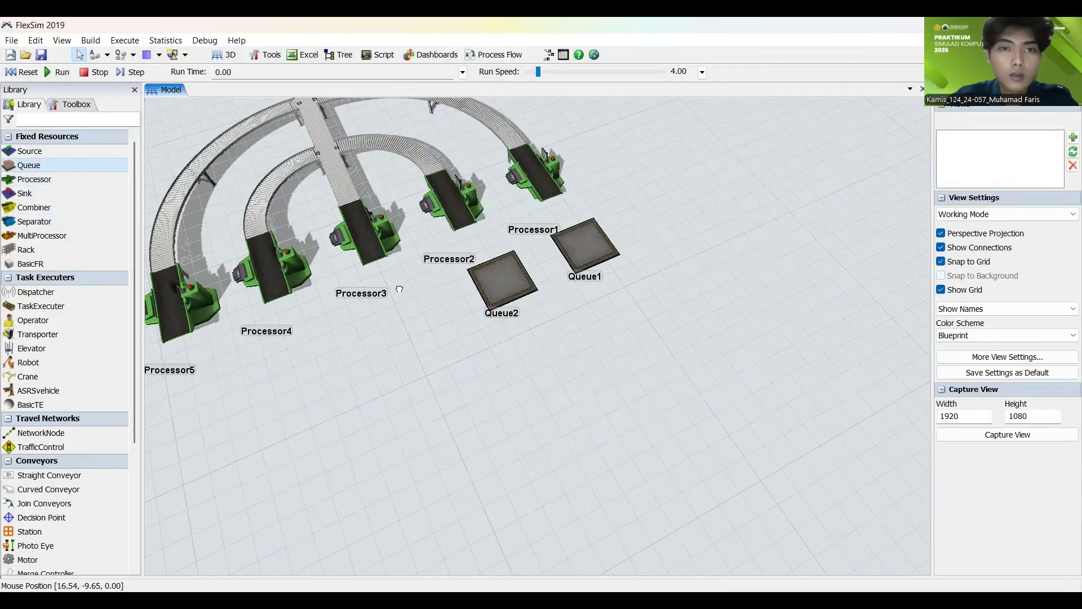
Step: Add three more Queues downstream of the third, fourth and fifth processors, continuing the row at about X 27
{"action": "left_click_drag", "start_coordinate": [399, 288], "coordinate": [391, 319]}
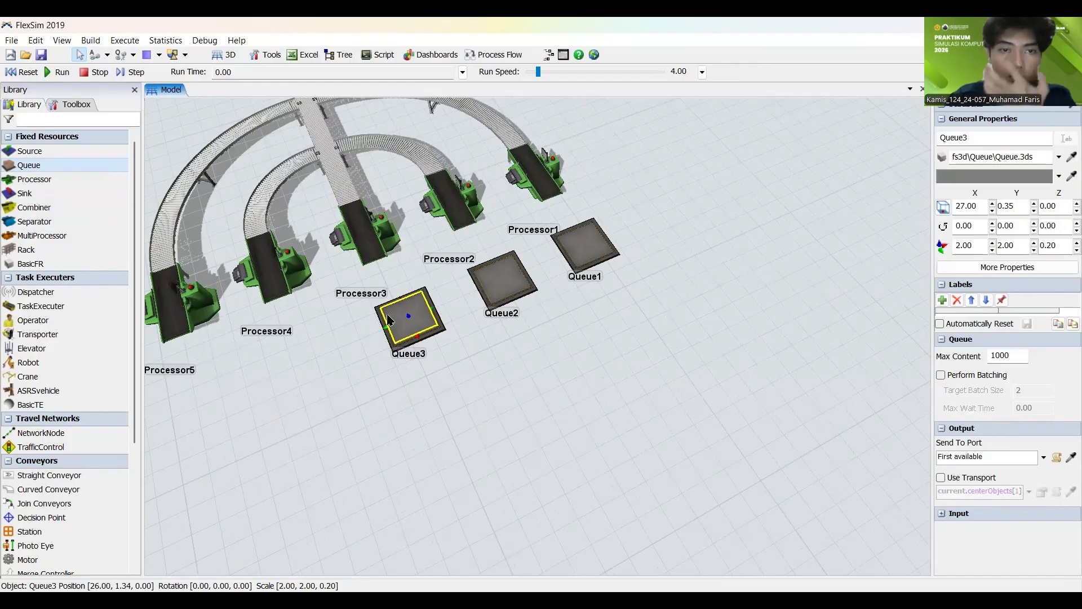
{"action": "left_click_drag", "start_coordinate": [281, 335], "coordinate": [480, 302]}
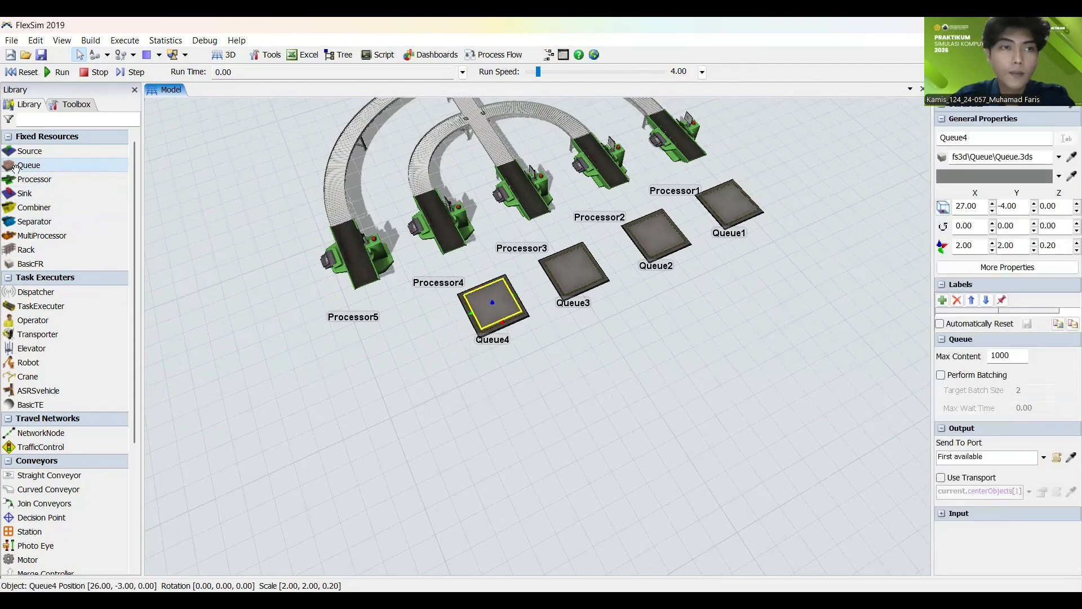
{"action": "mouse_move", "coordinate": [402, 342]}
{"action": "left_mouse_down"}
{"action": "mouse_move", "coordinate": [397, 361]}
{"action": "mouse_move", "coordinate": [403, 344]}
{"action": "left_mouse_up"}
{"action": "left_click", "coordinate": [392, 408]}
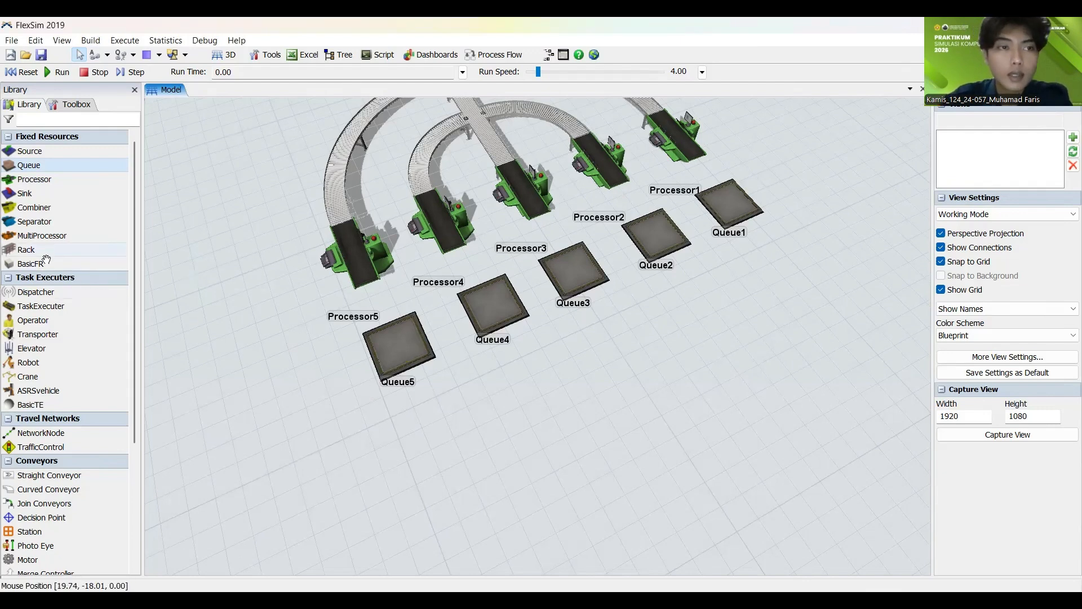
Step: Add a Transporter just beyond the first queue at about X 31.6, Y 9.3
{"action": "left_click", "coordinate": [37, 334]}
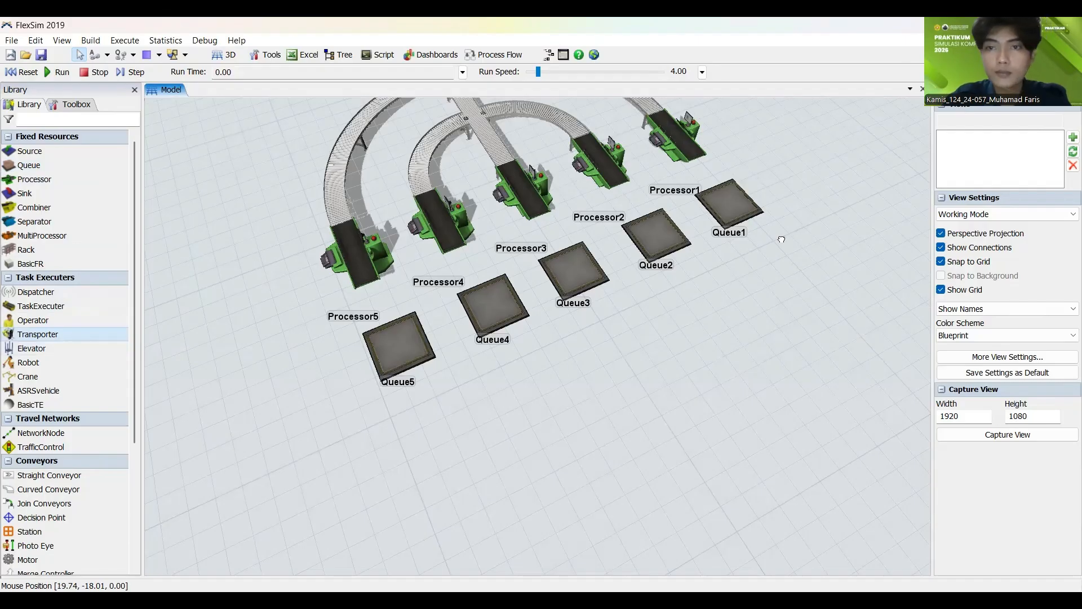
{"action": "left_click", "coordinate": [784, 265]}
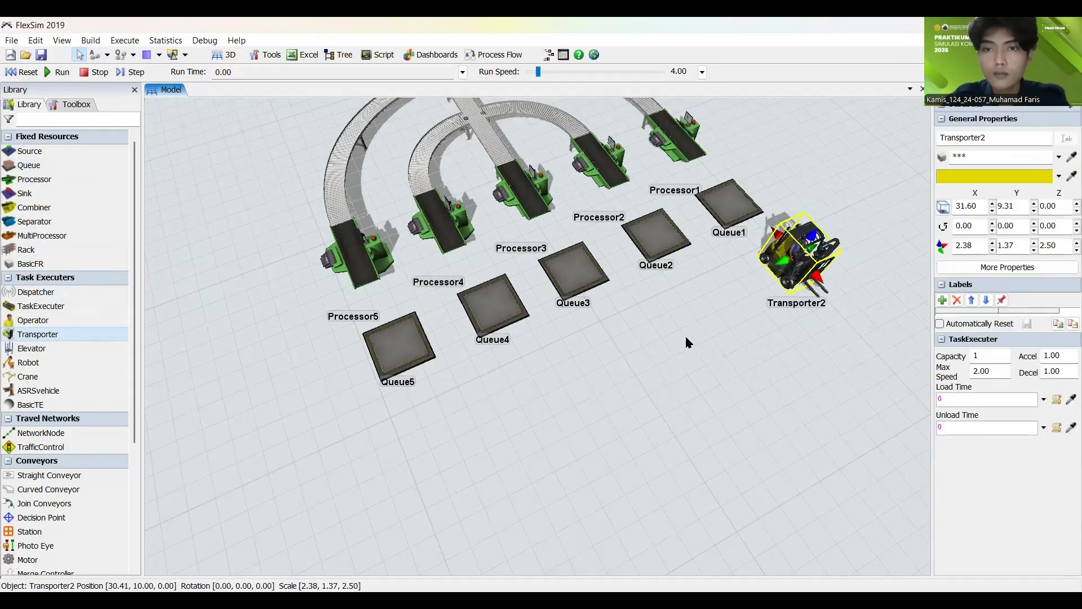
{"action": "right_click_drag", "start_coordinate": [685, 337], "coordinate": [649, 362]}
{"action": "left_click_drag", "start_coordinate": [649, 362], "coordinate": [615, 354]}
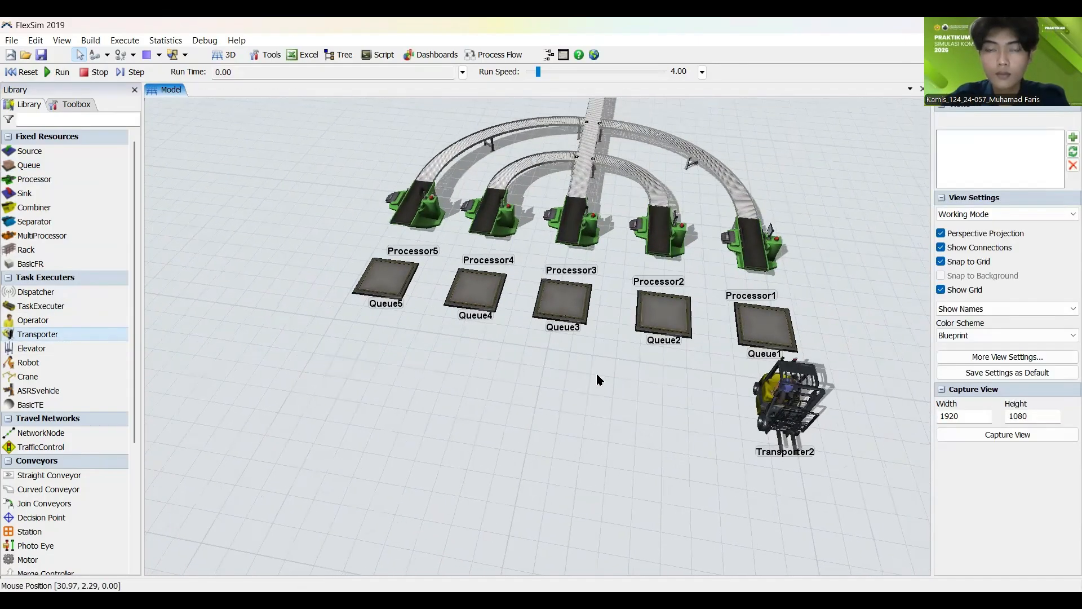
Step: Add a Transporter beyond the second queue and move it into line beside the first queue's transporter
{"action": "scroll", "coordinate": [597, 374], "scroll_direction": "down", "scroll_amount": 3}
{"action": "mouse_move", "coordinate": [602, 382]}
{"action": "right_mouse_down"}
{"action": "mouse_move", "coordinate": [591, 388]}
{"action": "mouse_move", "coordinate": [617, 393]}
{"action": "right_mouse_up"}
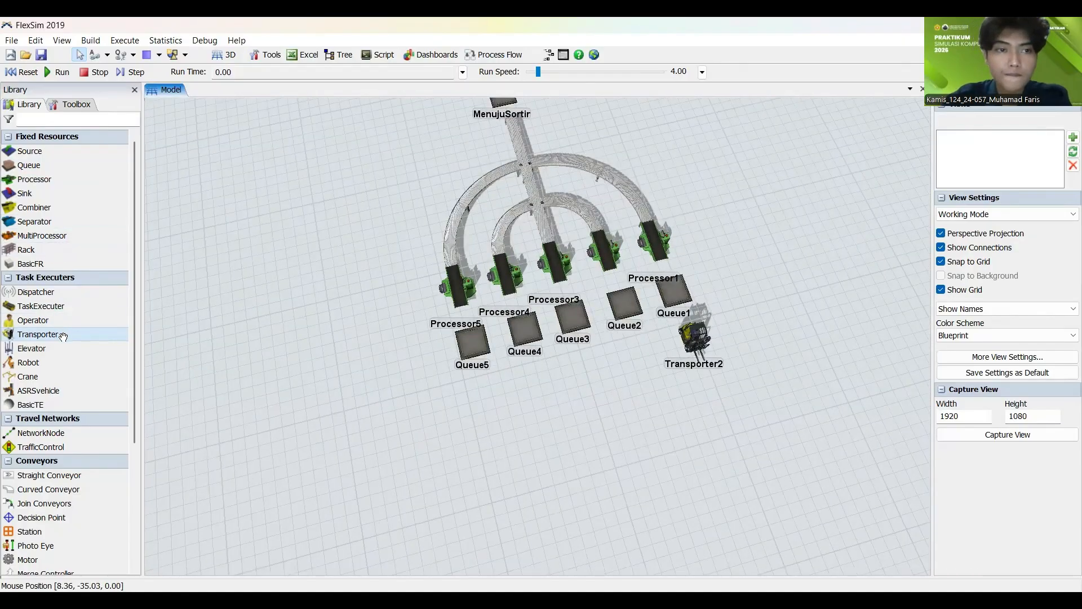
{"action": "left_click_drag", "start_coordinate": [643, 350], "coordinate": [648, 354]}
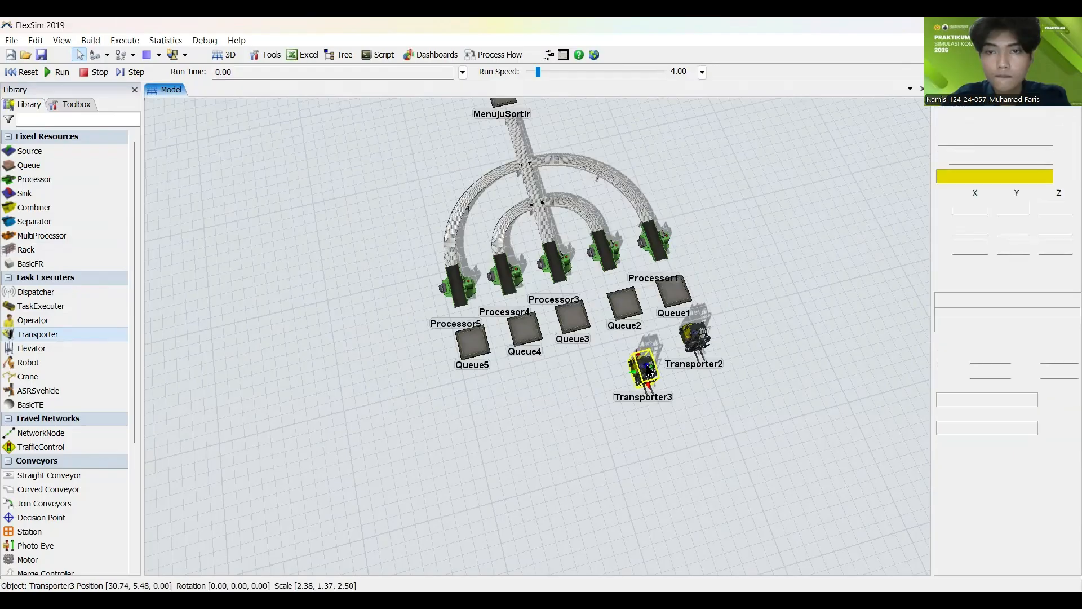
{"action": "left_click", "coordinate": [622, 397]}
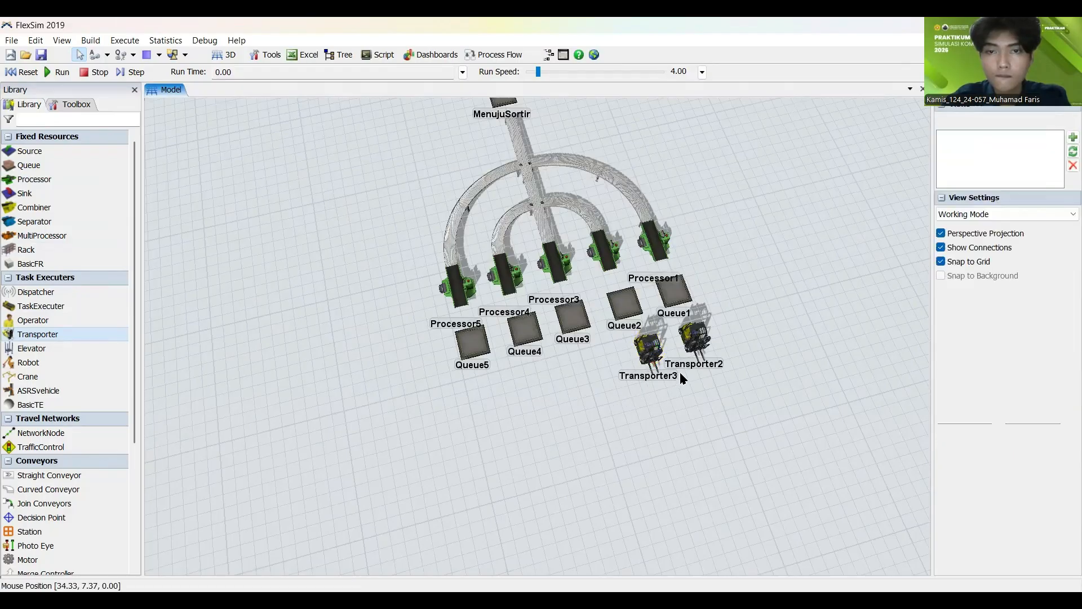
Step: Add a Transporter beyond the third queue, continuing the row of forklifts
{"action": "scroll", "coordinate": [680, 373], "scroll_direction": "up", "scroll_amount": 3}
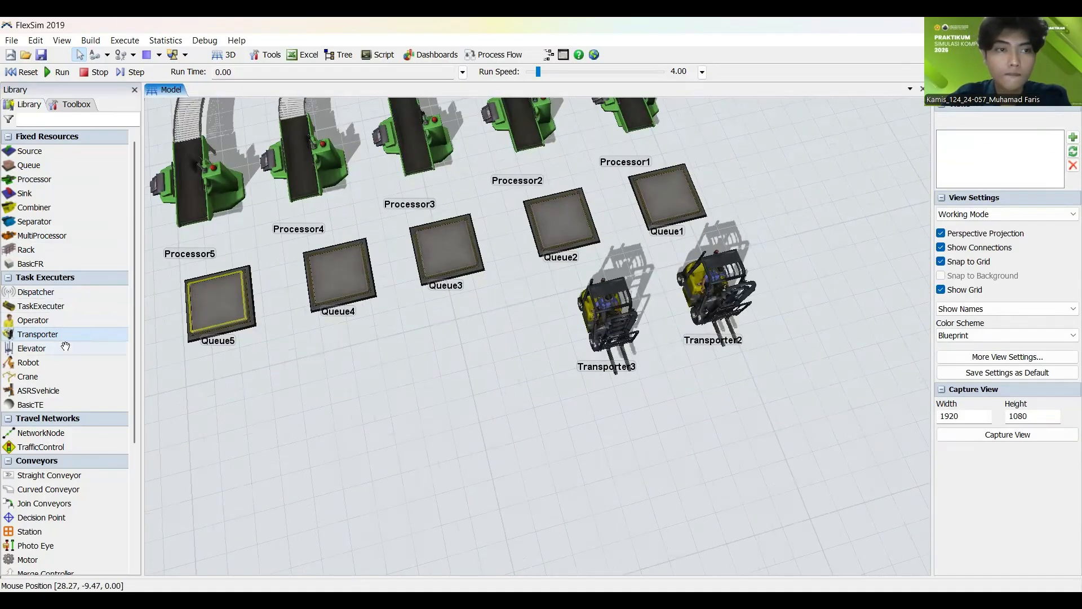
{"action": "left_click_drag", "start_coordinate": [471, 345], "coordinate": [471, 348]}
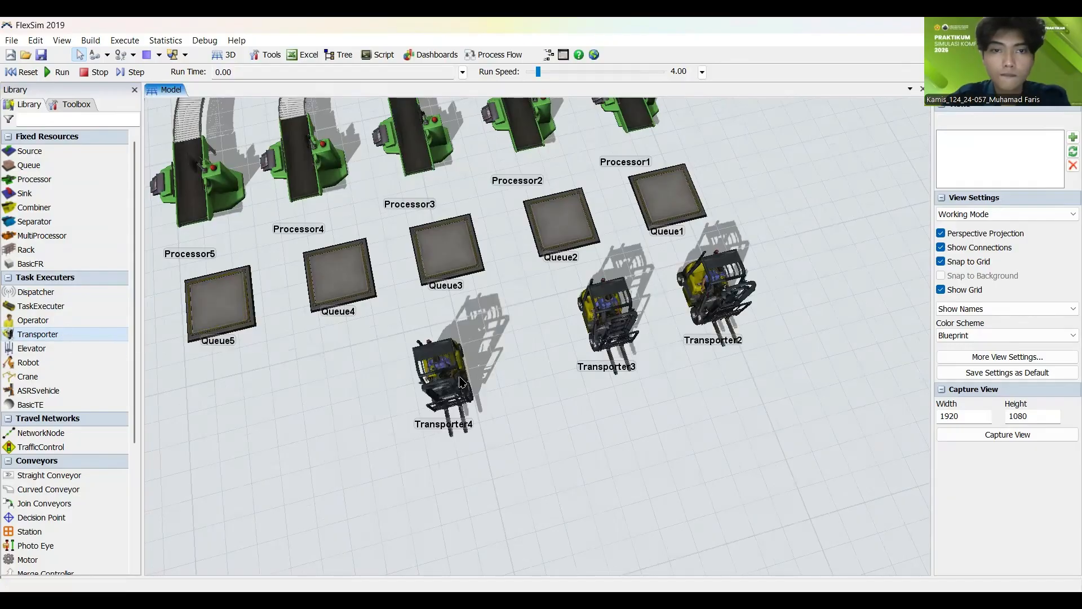
{"action": "left_click", "coordinate": [370, 397]}
{"action": "left_click_drag", "start_coordinate": [370, 397], "coordinate": [536, 367]}
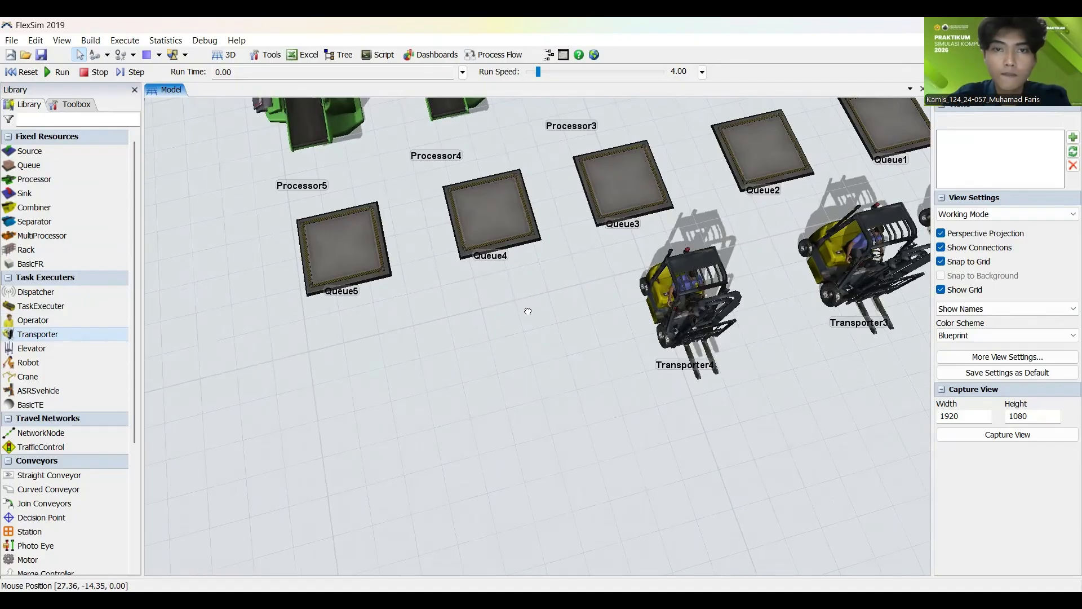
Step: Add Transporters beyond the fourth and fifth queues, at about X 31.2, Y -4.7 and X 32.2, Y -8.7
{"action": "left_click_drag", "start_coordinate": [528, 311], "coordinate": [535, 353]}
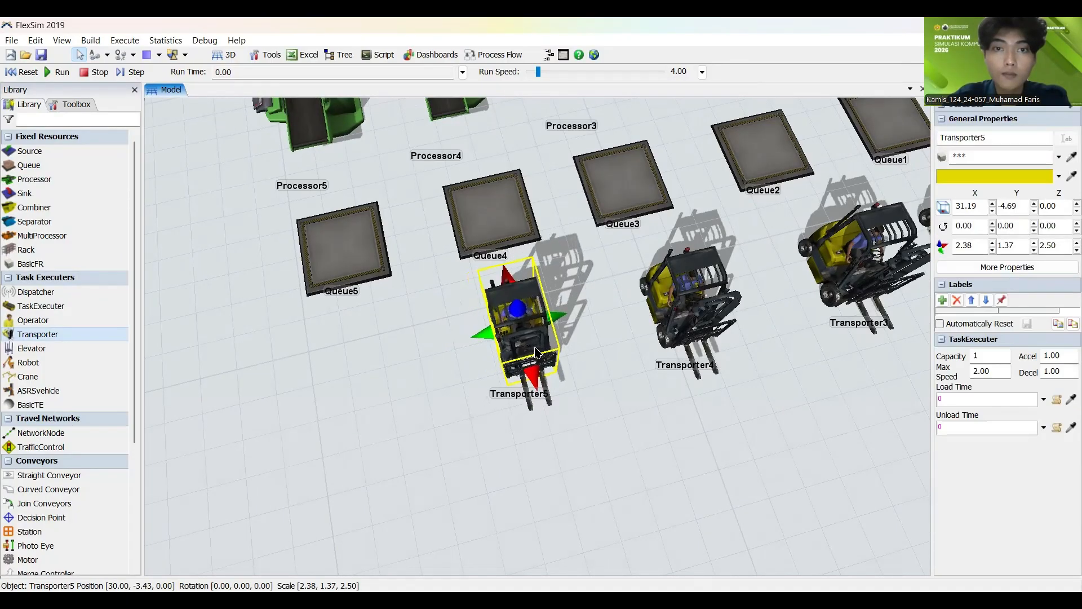
{"action": "left_click", "coordinate": [179, 299]}
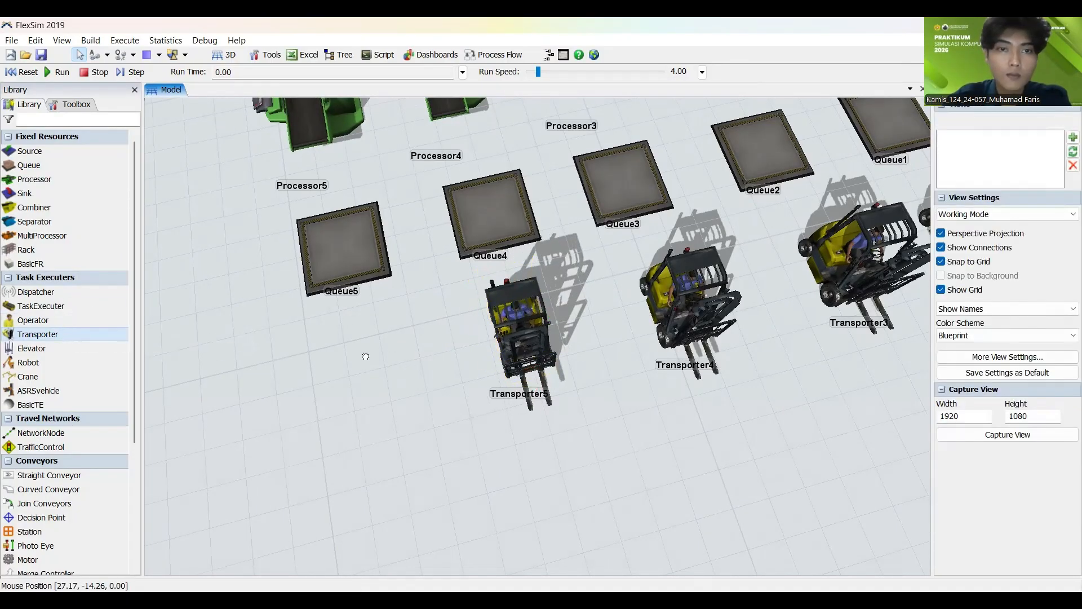
{"action": "left_click_drag", "start_coordinate": [365, 356], "coordinate": [368, 357]}
{"action": "left_click_drag", "start_coordinate": [350, 394], "coordinate": [364, 354]}
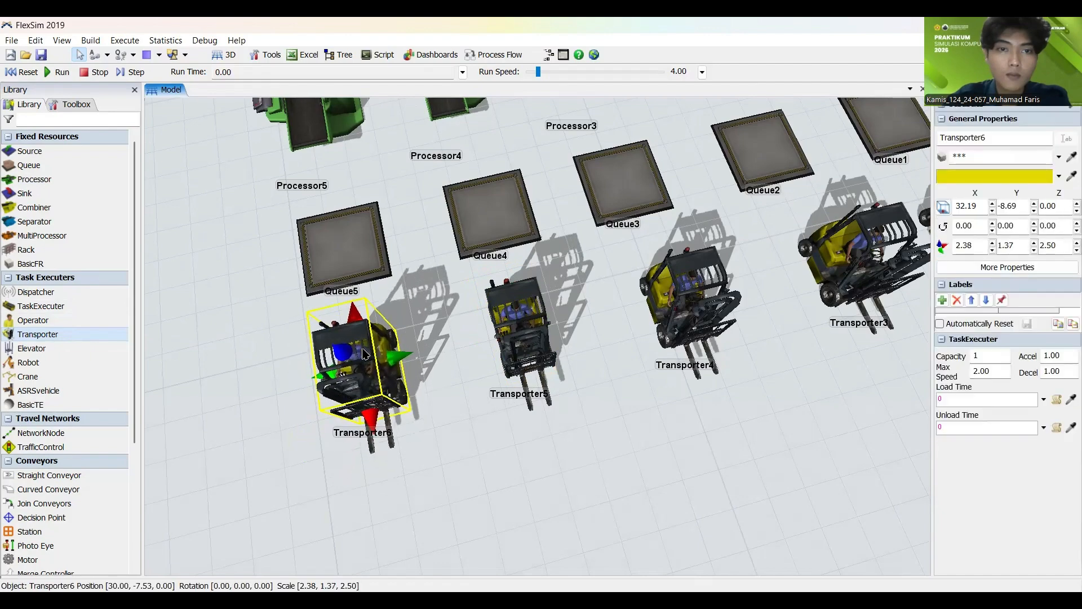
{"action": "left_click", "coordinate": [284, 350]}
{"action": "right_click_drag", "start_coordinate": [284, 350], "coordinate": [301, 345]}
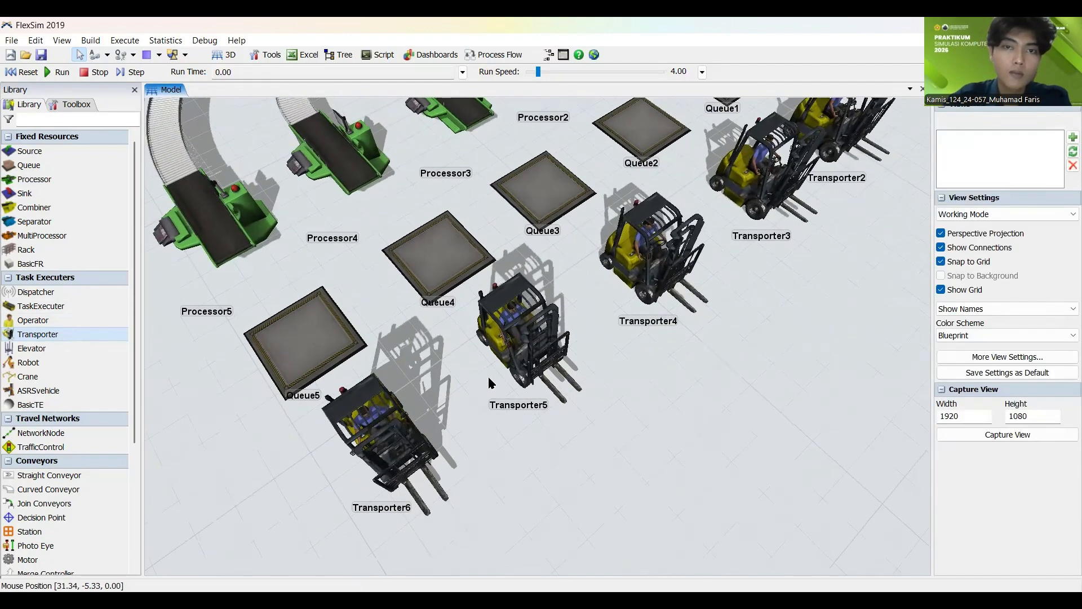
{"action": "scroll", "coordinate": [573, 441], "scroll_direction": "down", "scroll_amount": 7}
{"action": "mouse_move", "coordinate": [573, 446]}
{"action": "right_mouse_down"}
{"action": "mouse_move", "coordinate": [603, 442]}
{"action": "mouse_move", "coordinate": [586, 439]}
{"action": "right_mouse_up"}
{"action": "scroll", "coordinate": [582, 438], "scroll_direction": "up", "scroll_amount": 3}
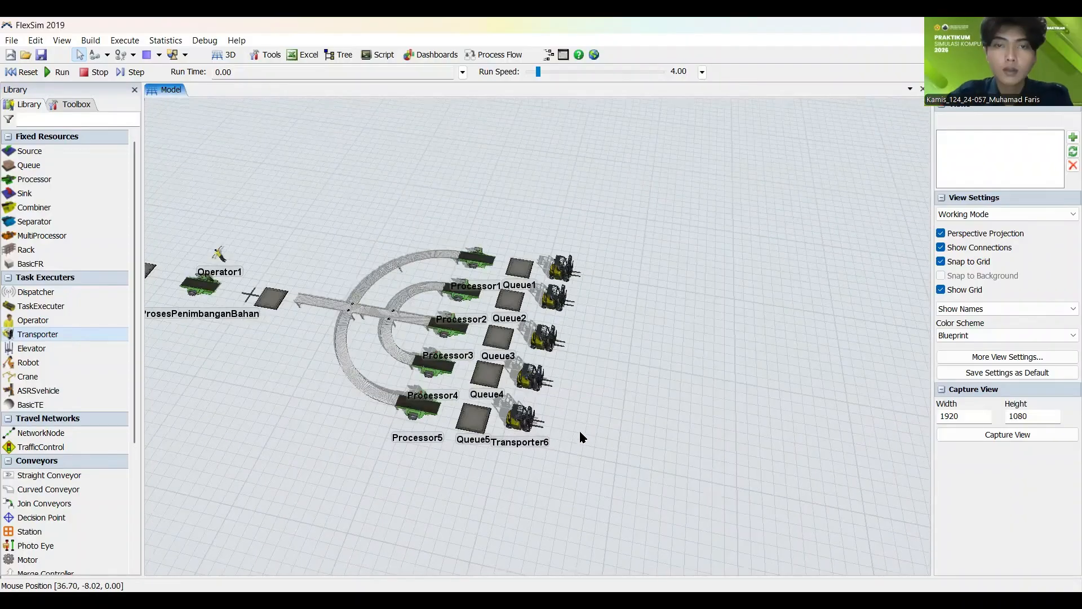
{"action": "scroll", "coordinate": [583, 396], "scroll_direction": "up", "scroll_amount": 2}
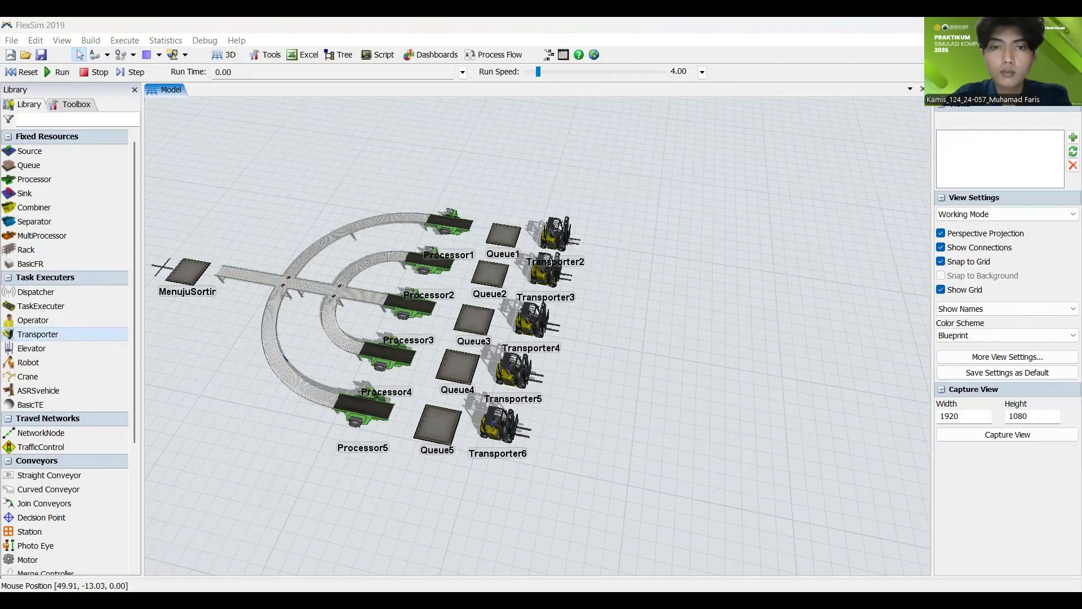
Step: Rename the first sorting processor, Processor1 on the outermost upper branch, as SortirPastedal
{"action": "scroll", "coordinate": [389, 212], "scroll_direction": "up", "scroll_amount": 3}
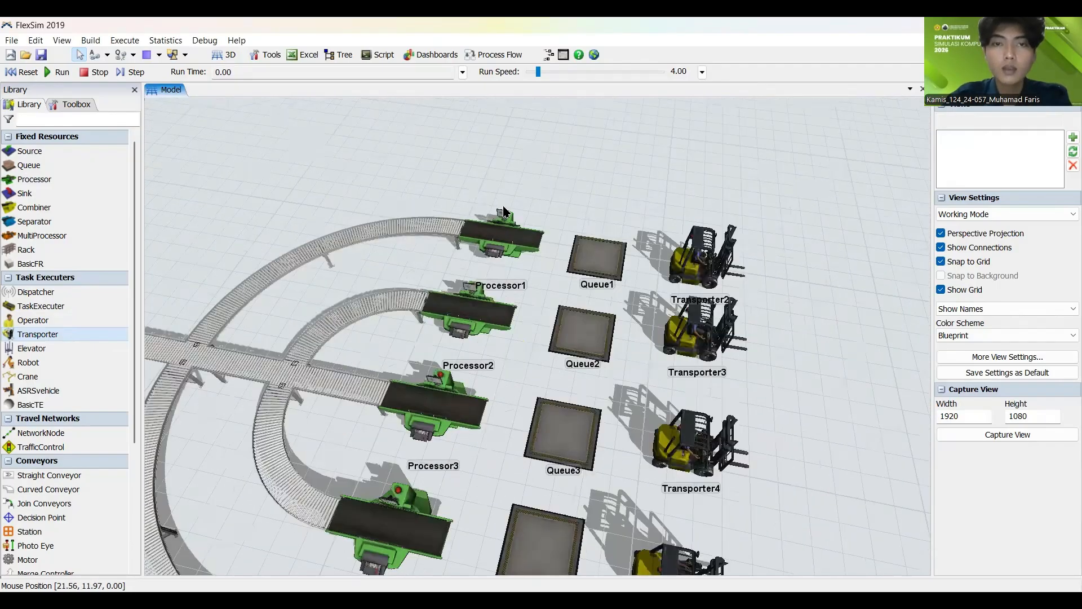
{"action": "left_click", "coordinate": [508, 230]}
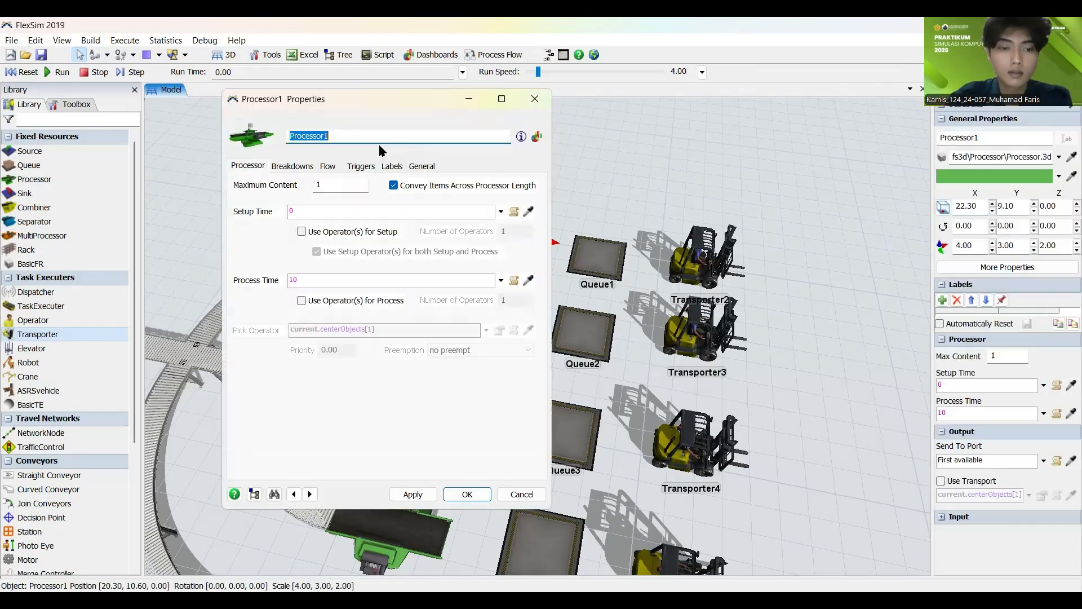
{"action": "type", "text": "Sort"}
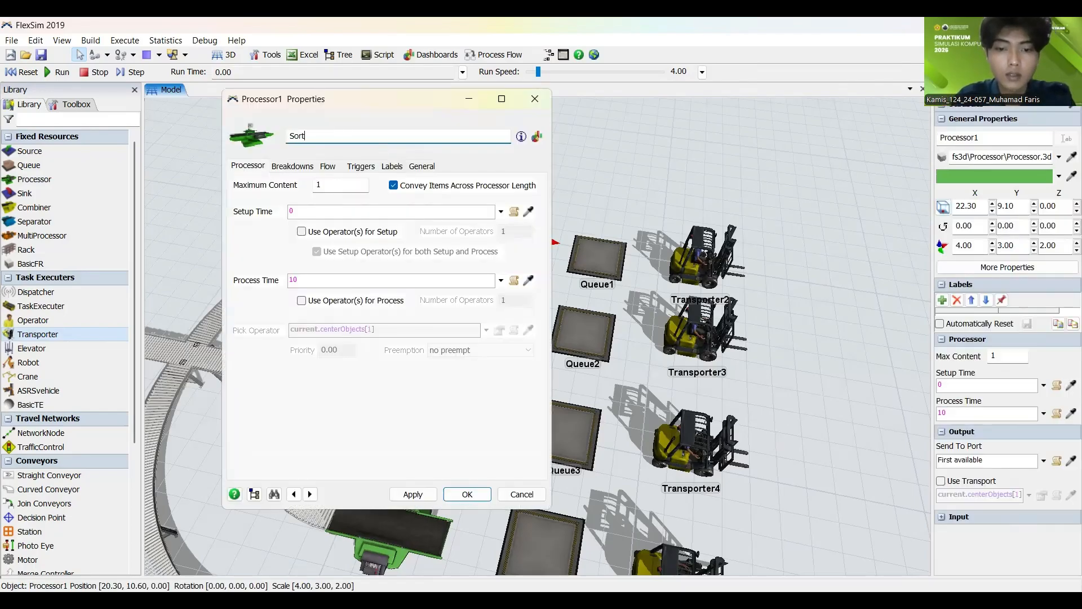
{"action": "type", "text": "irPa"}
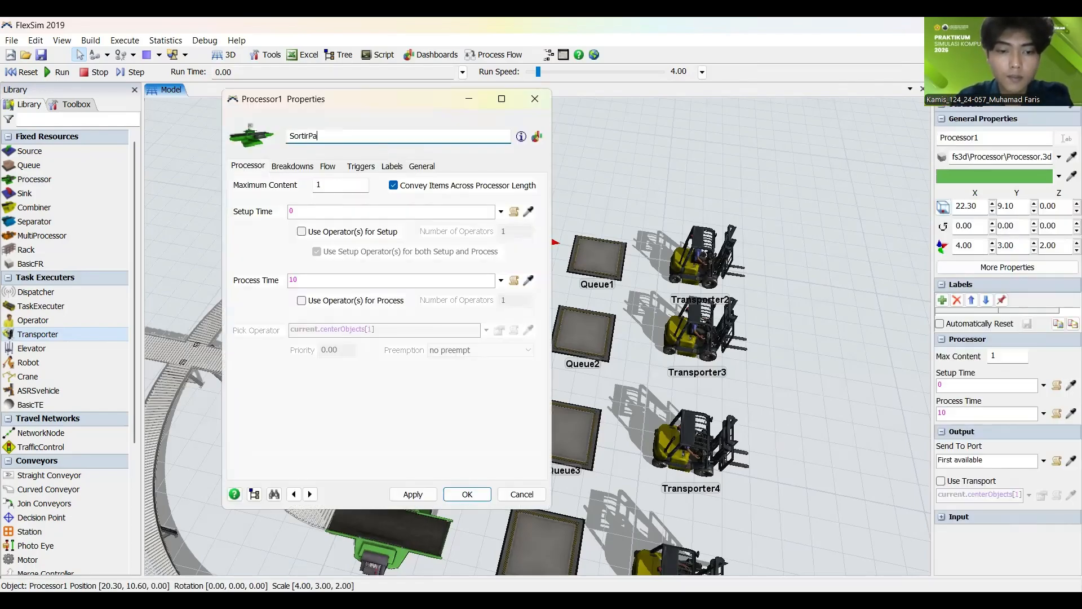
{"action": "type", "text": "stedal"}
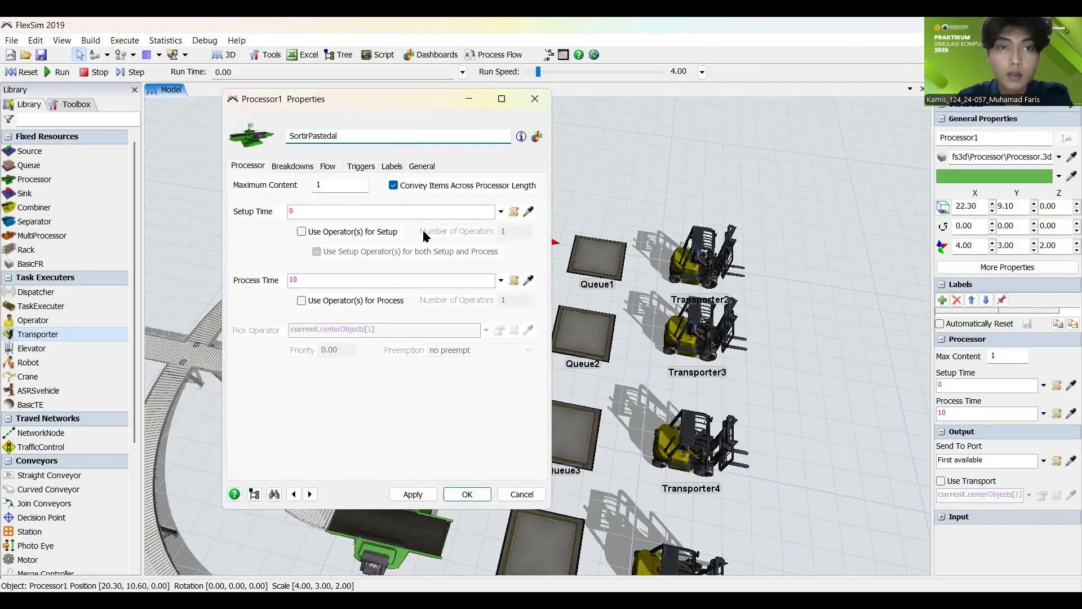
{"action": "left_click", "coordinate": [413, 500]}
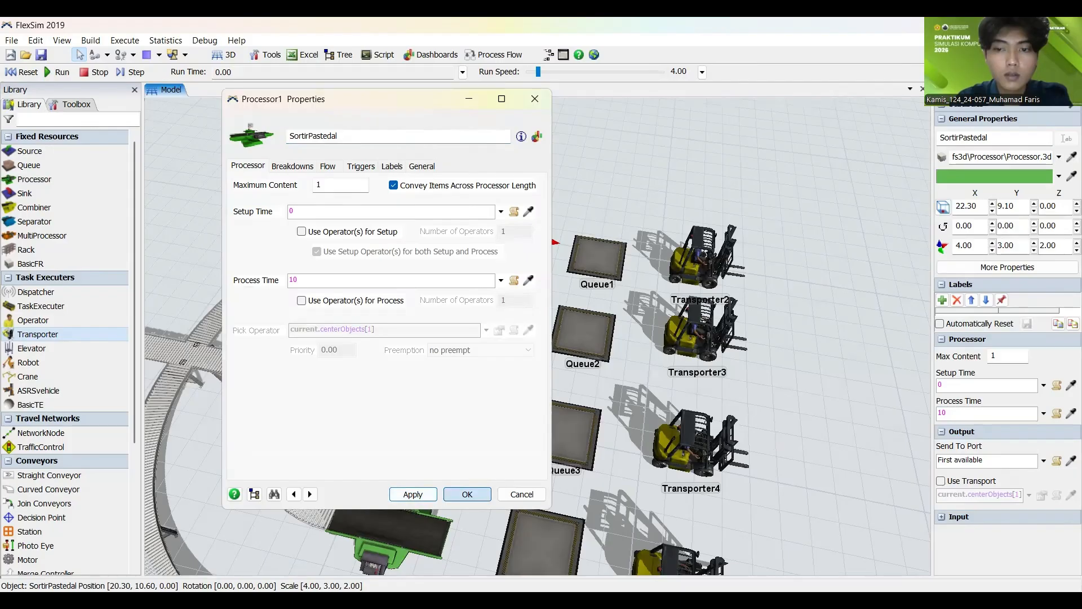
{"action": "left_click", "coordinate": [467, 494]}
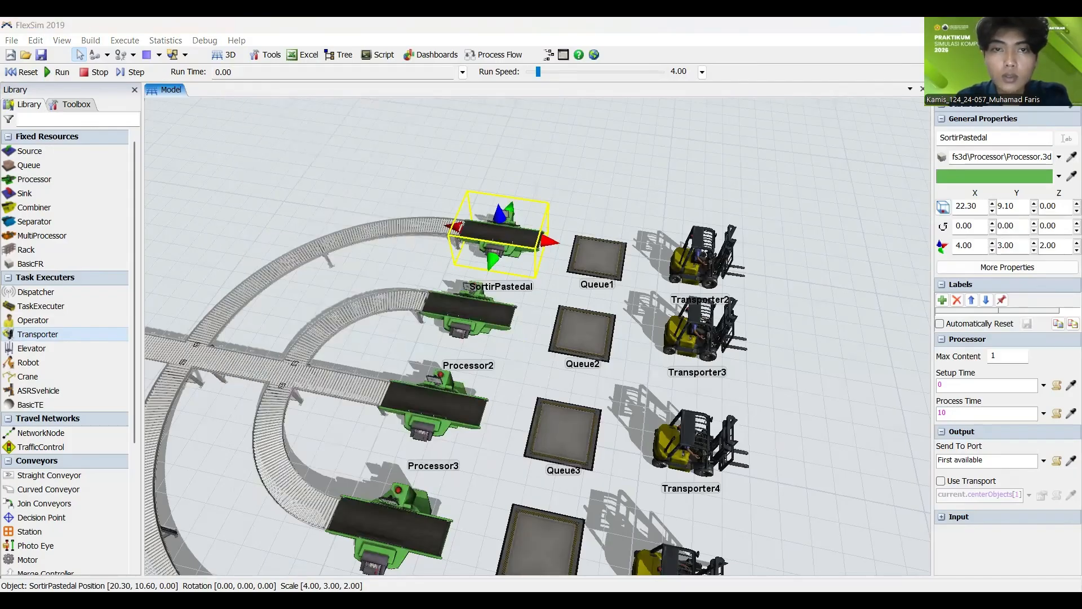
Step: Rename the second sorting processor, Processor2, as SortirCountertop
{"action": "left_click", "coordinate": [440, 309]}
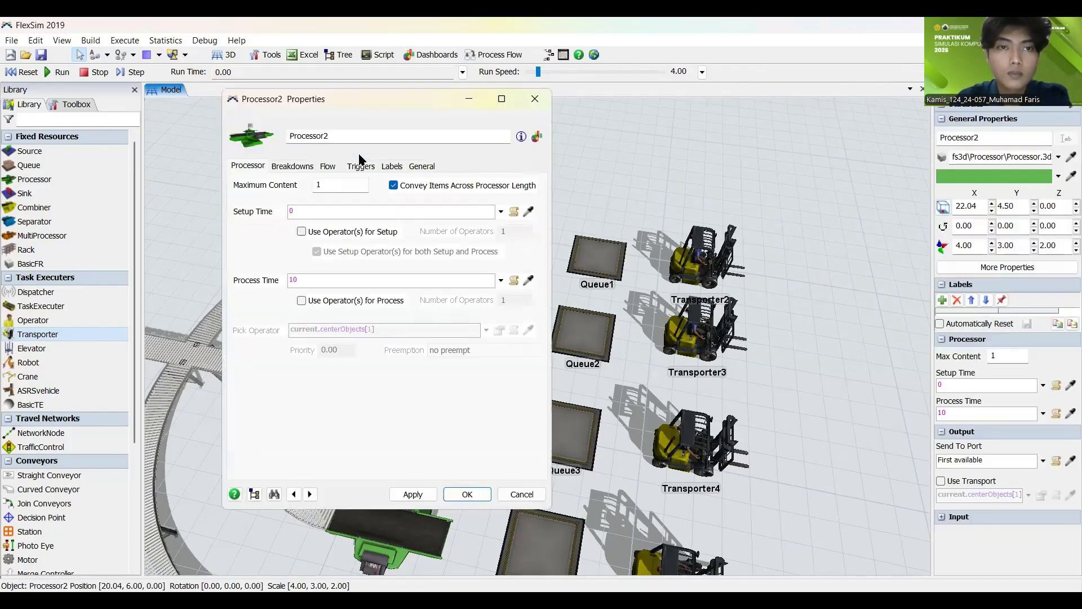
{"action": "double_click", "coordinate": [355, 141]}
{"action": "type", "text": "C"}
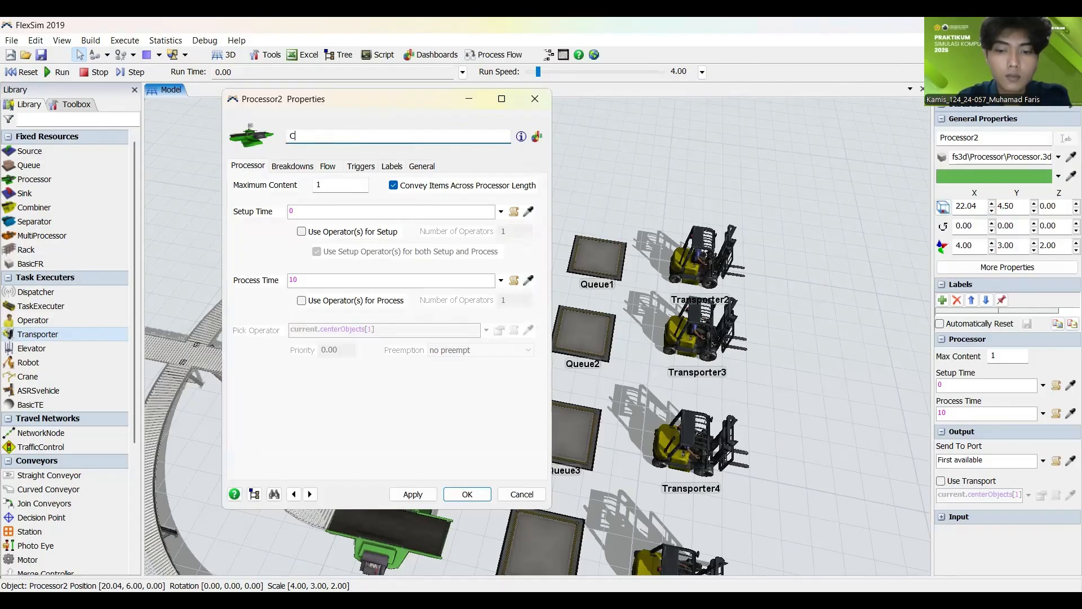
{"action": "type", "text": "ounterT"}
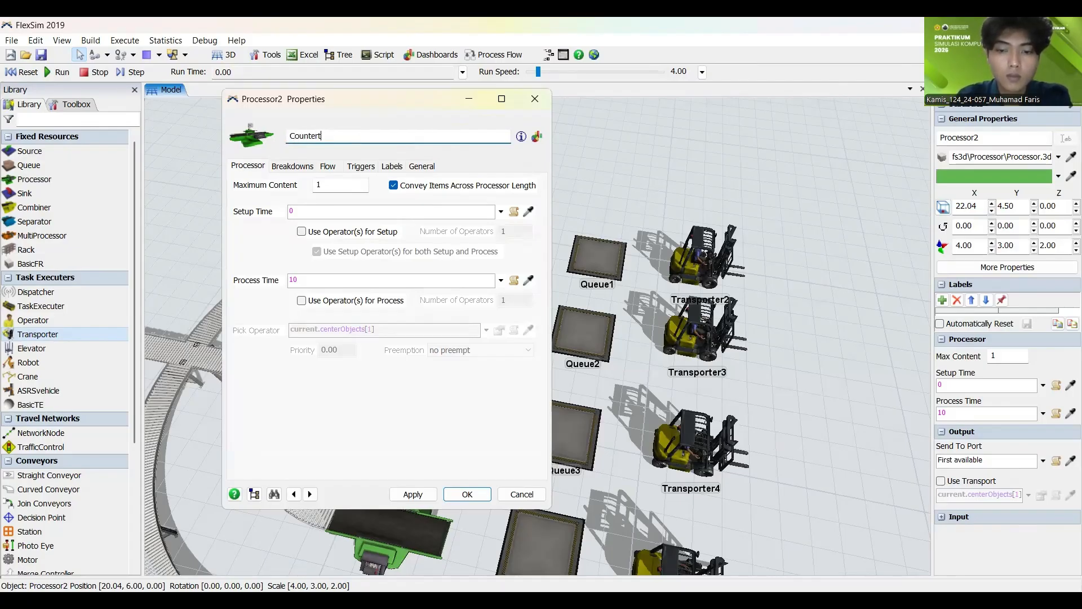
{"action": "type", "text": "op"}
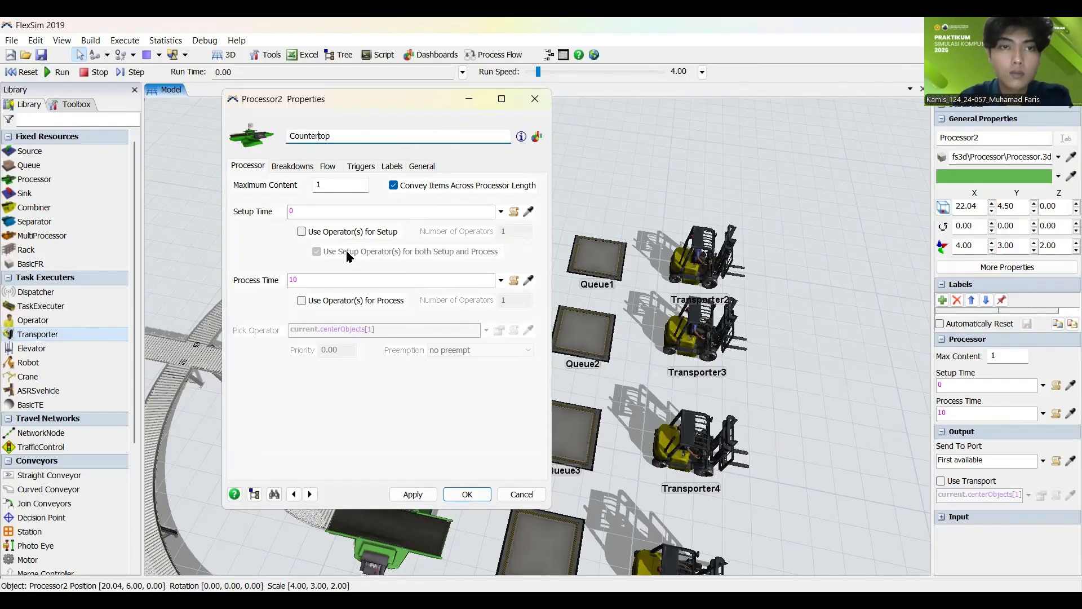
{"action": "type", "text": "Sortir"}
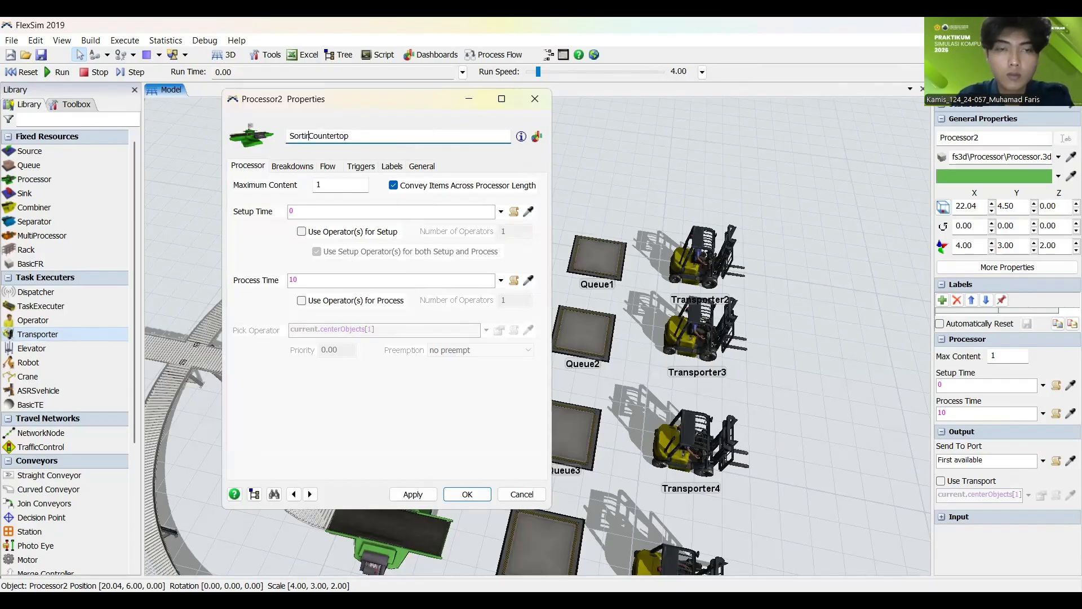
{"action": "left_click", "coordinate": [420, 494]}
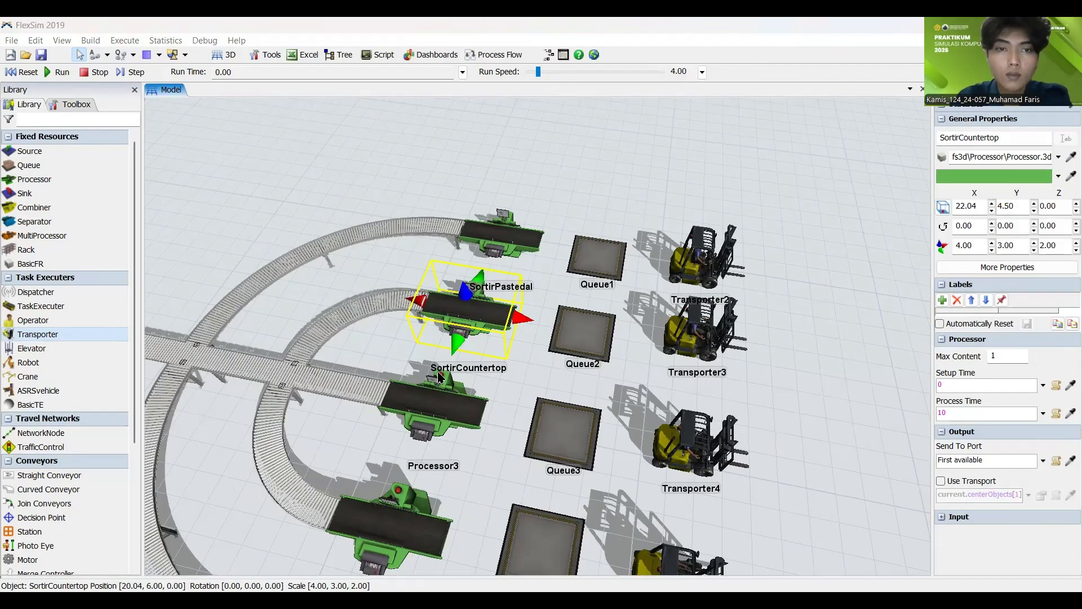
Step: Rename Processor3 at the end of the straight middle conveyor as SortirUnderCounter
{"action": "left_click", "coordinate": [432, 402]}
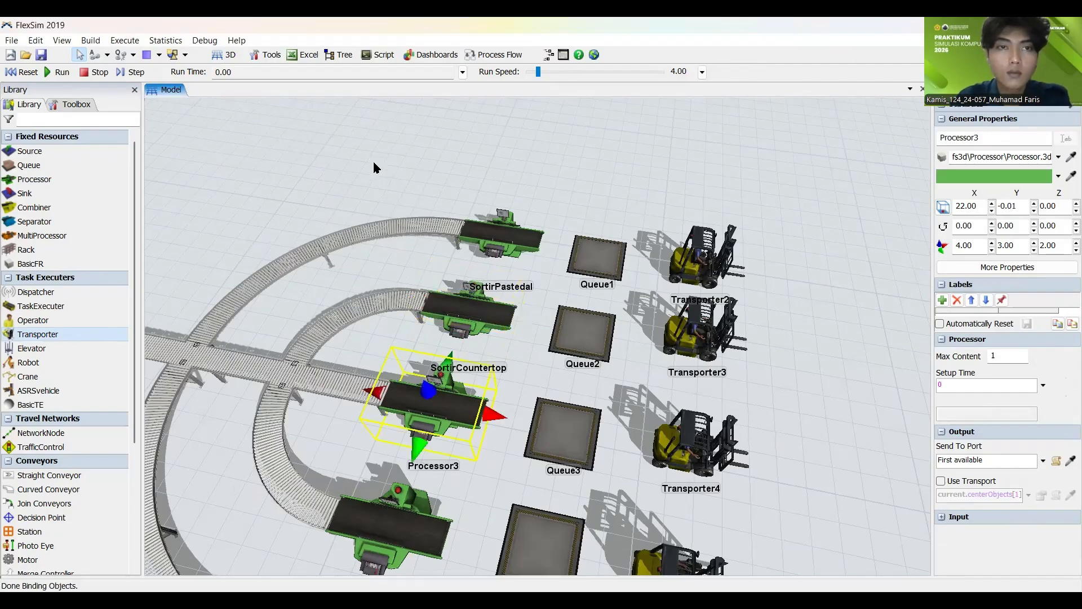
{"action": "left_click", "coordinate": [349, 136]}
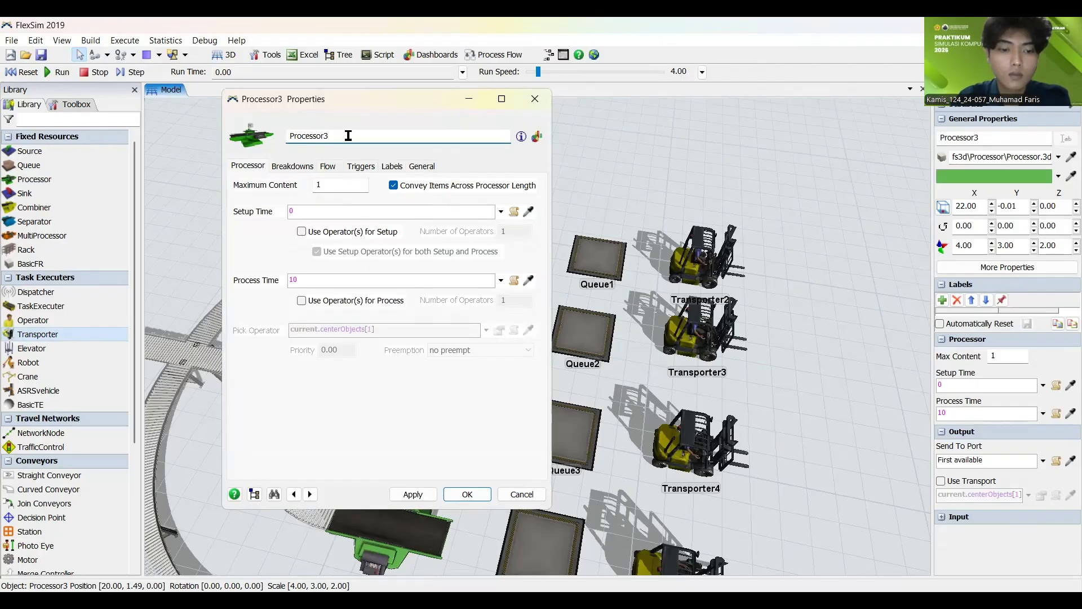
{"action": "type", "text": "Sortir"}
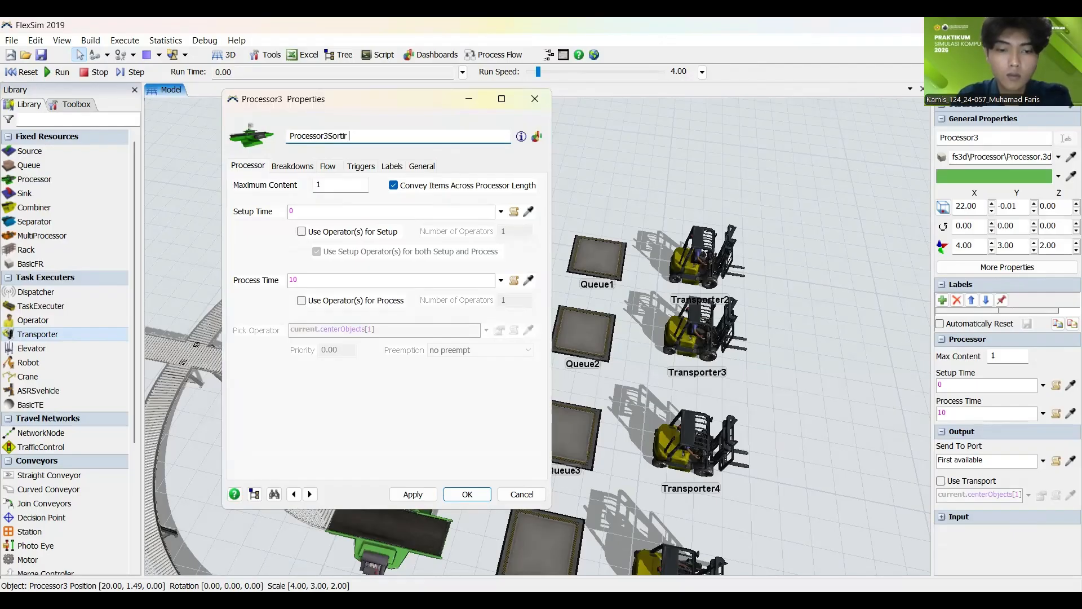
{"action": "key", "text": "BackSpace"}
{"action": "key", "text": "BackSpace"}
{"action": "key", "text": "BackSpace"}
{"action": "key", "text": "BackSpace"}
{"action": "key", "text": "BackSpace"}
{"action": "key", "text": "BackSpace"}
{"action": "key", "text": "BackSpace"}
{"action": "key", "text": "BackSpace"}
{"action": "key", "text": "BackSpace"}
{"action": "key", "text": "BackSpace"}
{"action": "key", "text": "BackSpace"}
{"action": "key", "text": "BackSpace"}
{"action": "key", "text": "BackSpace"}
{"action": "key", "text": "BackSpace"}
{"action": "key", "text": "BackSpace"}
{"action": "key", "text": "BackSpace"}
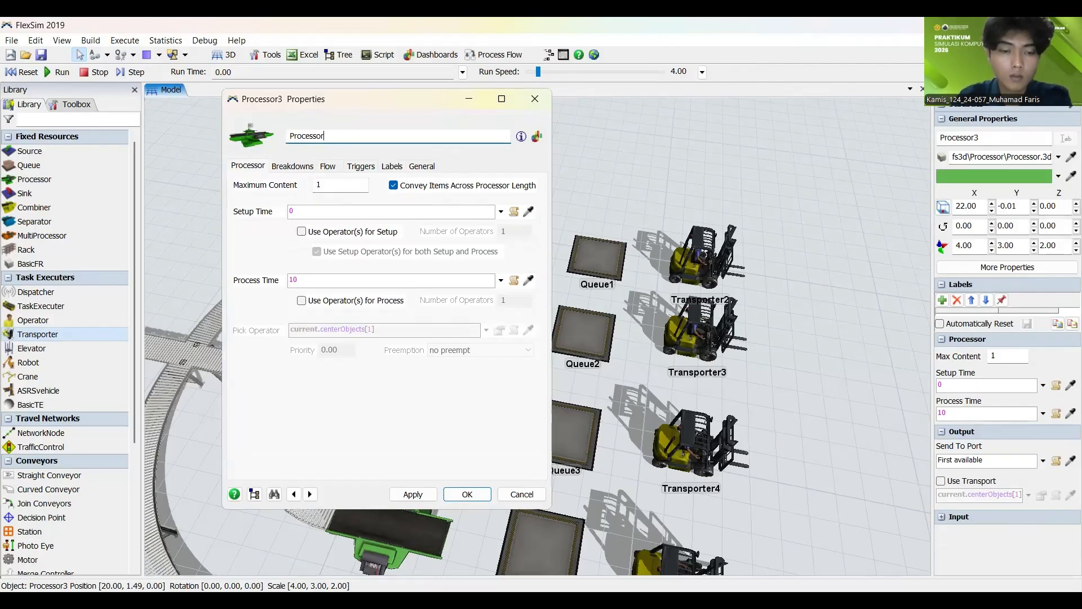
{"action": "type", "text": "Sorti"}
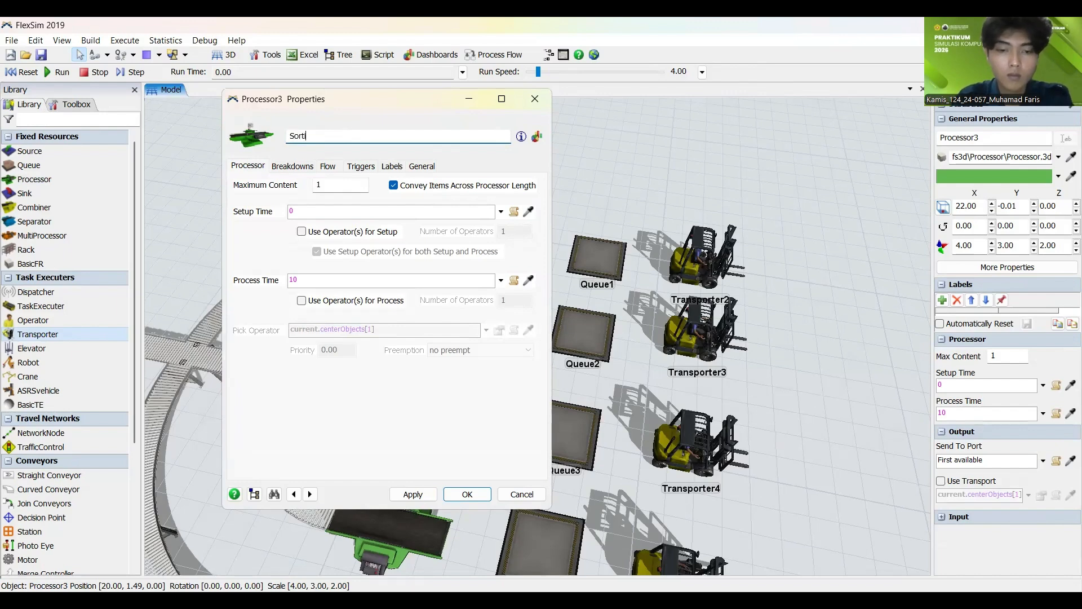
{"action": "type", "text": "nUN"}
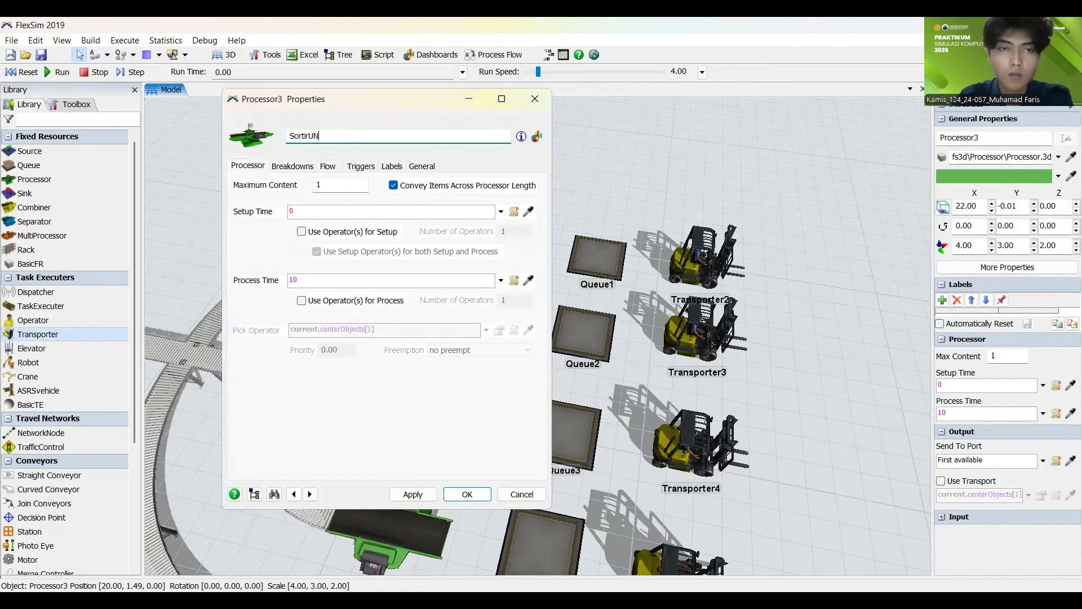
{"action": "type", "text": "d"}
{"action": "key", "text": "BackSpace"}
{"action": "key", "text": "BackSpace"}
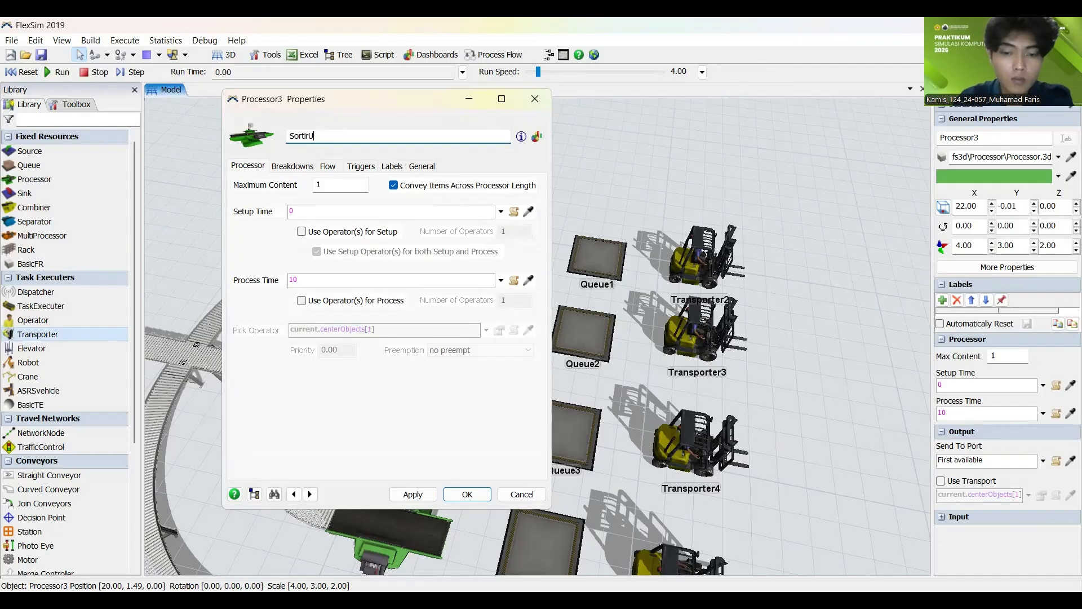
{"action": "type", "text": "nderCo"}
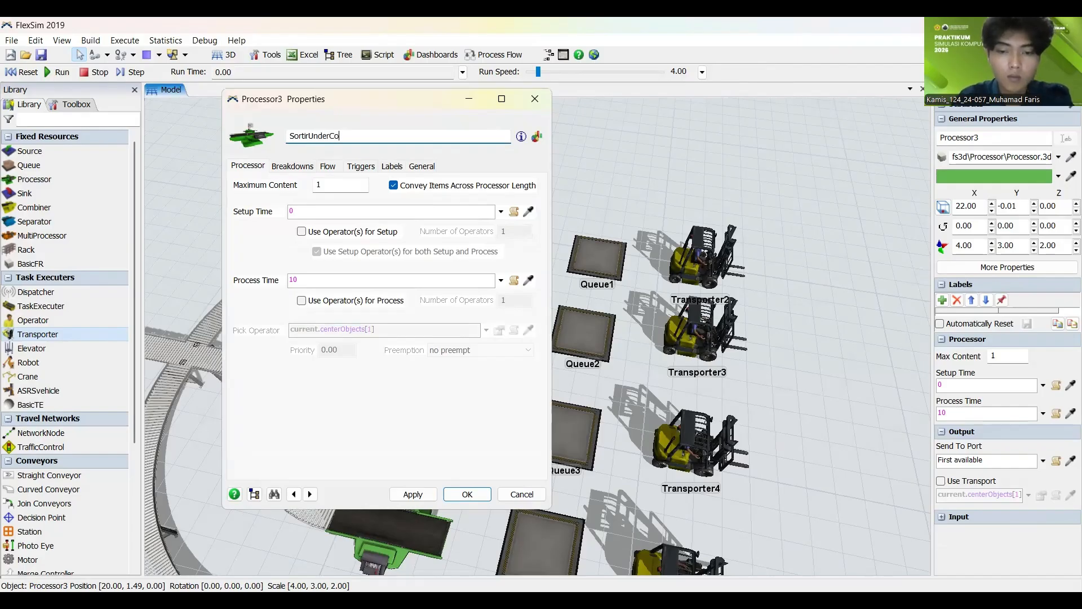
{"action": "type", "text": "unter"}
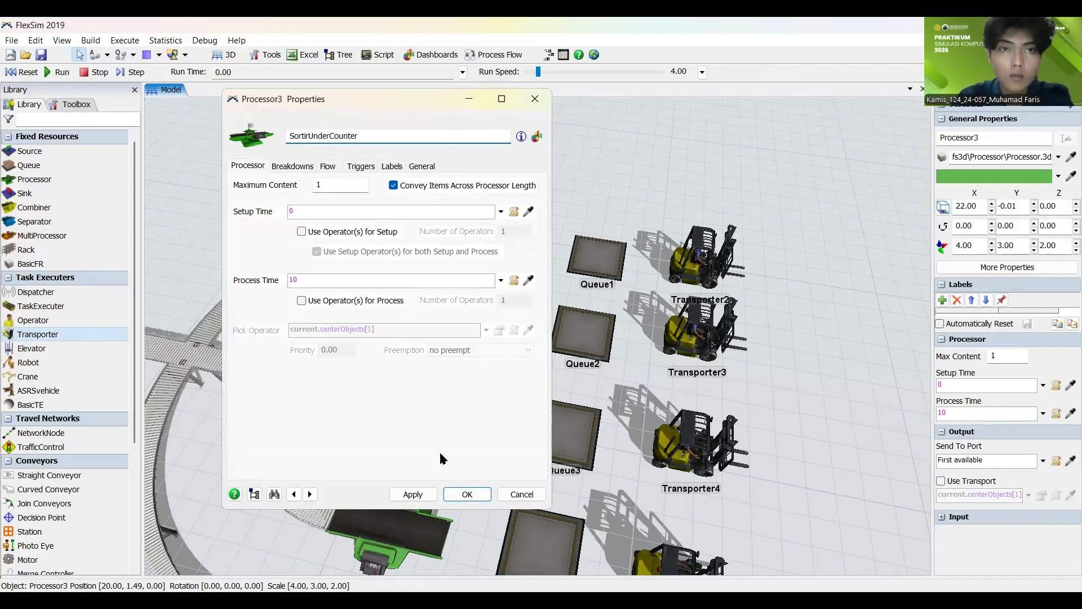
{"action": "left_click", "coordinate": [431, 498]}
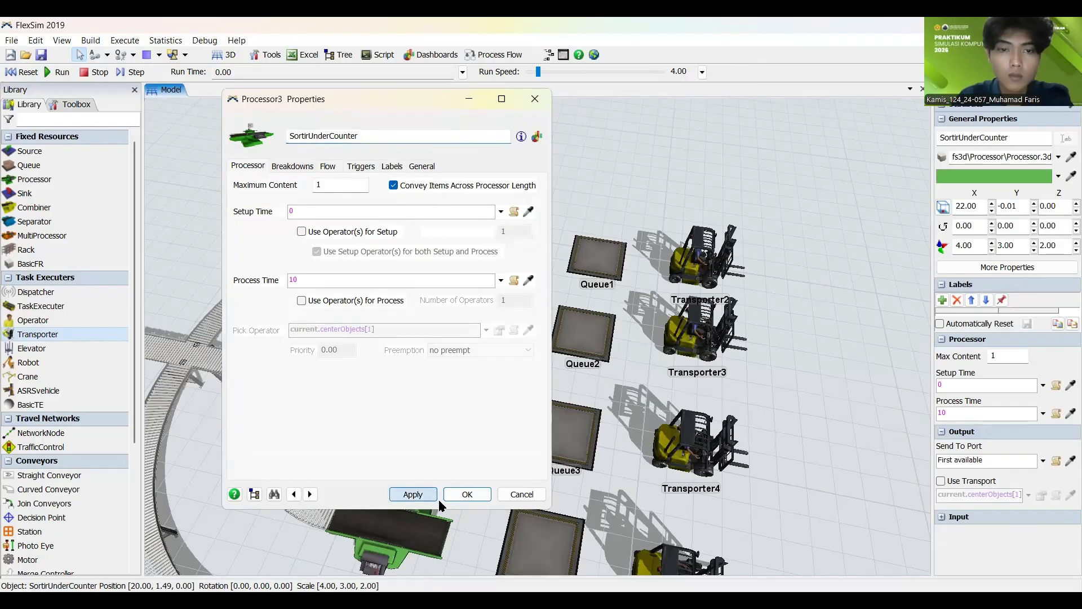
{"action": "left_click", "coordinate": [467, 496]}
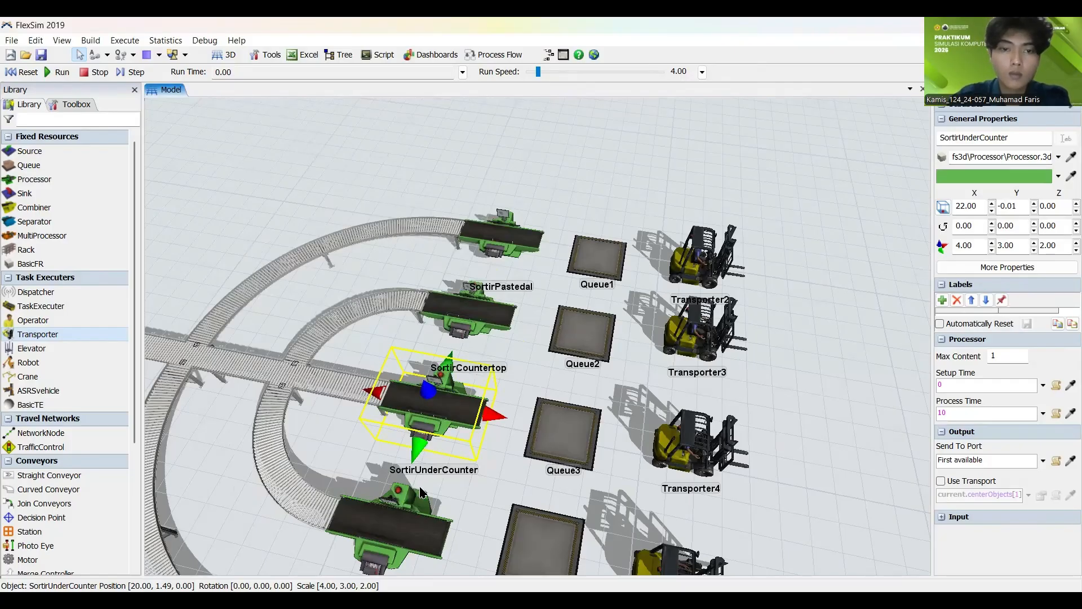
Step: Rename the fourth sorting processor, Processor4, as SortirWellhung
{"action": "left_click", "coordinate": [527, 479]}
{"action": "scroll", "coordinate": [528, 479], "scroll_direction": "down", "scroll_amount": 4}
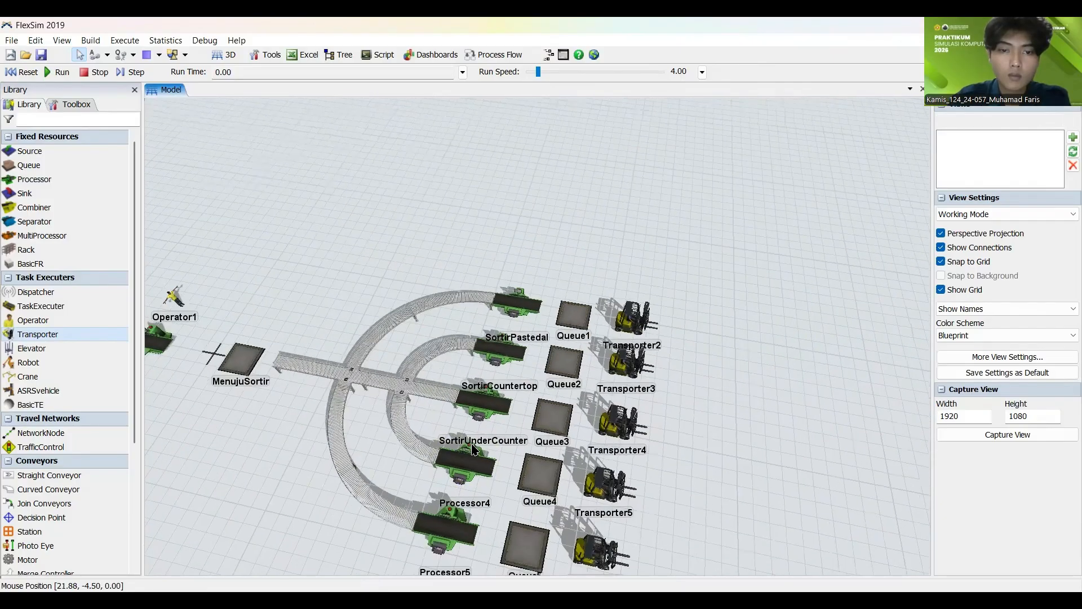
{"action": "scroll", "coordinate": [474, 450], "scroll_direction": "down", "scroll_amount": 2}
{"action": "left_click", "coordinate": [478, 421]}
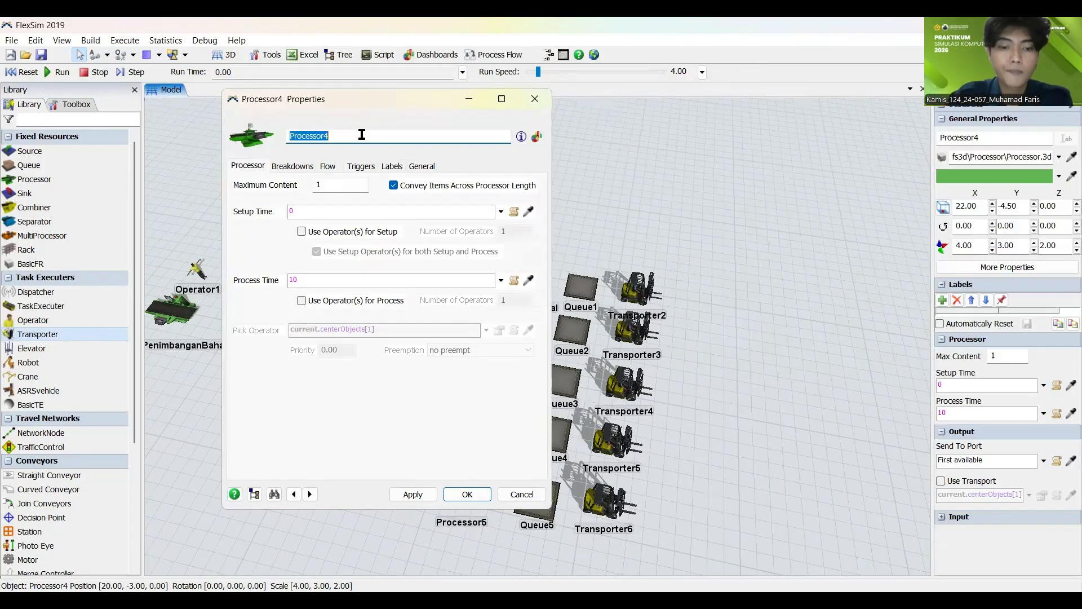
{"action": "type", "text": "Sortir"}
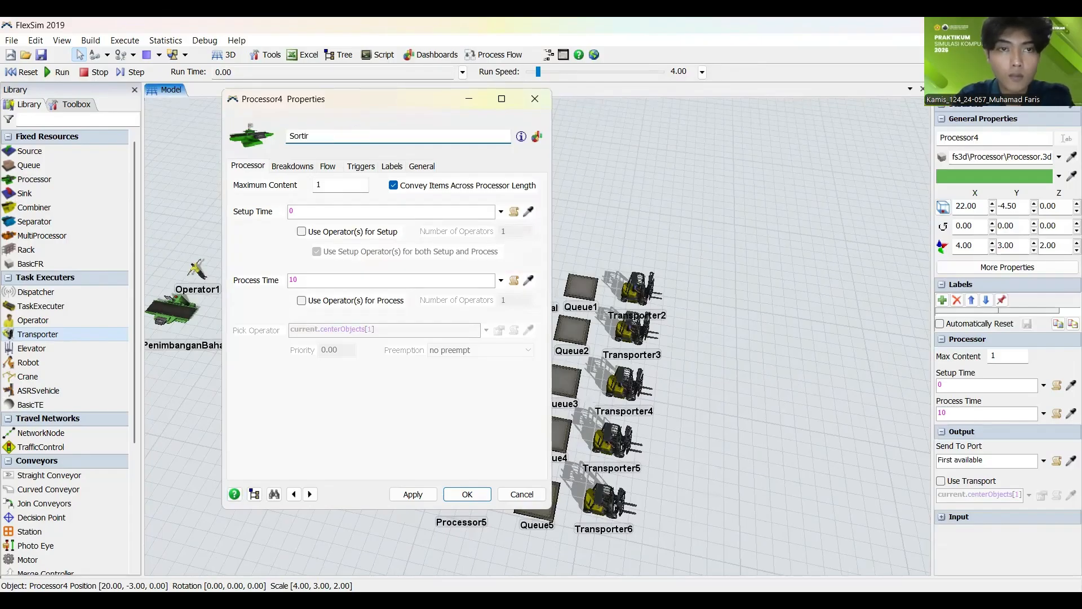
{"action": "type", "text": "Wek"}
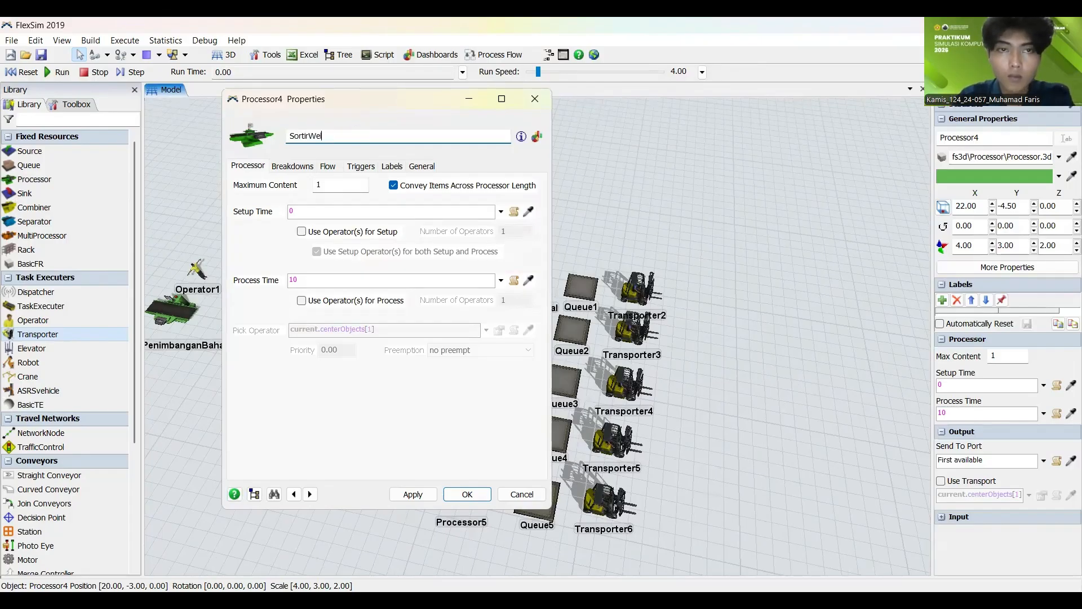
{"action": "type", "text": "llhung"}
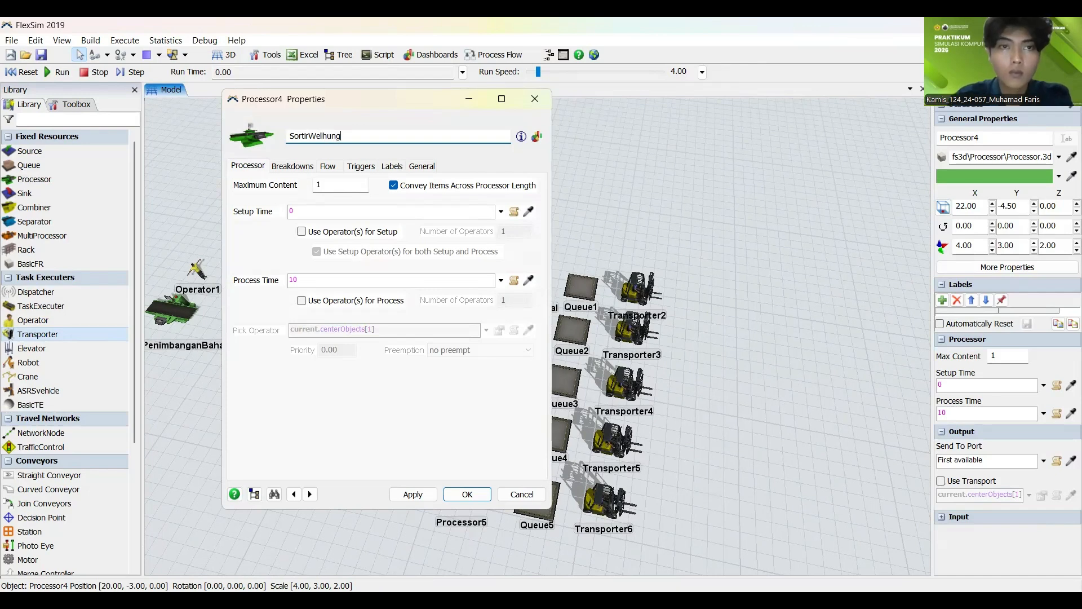
{"action": "left_click", "coordinate": [415, 498]}
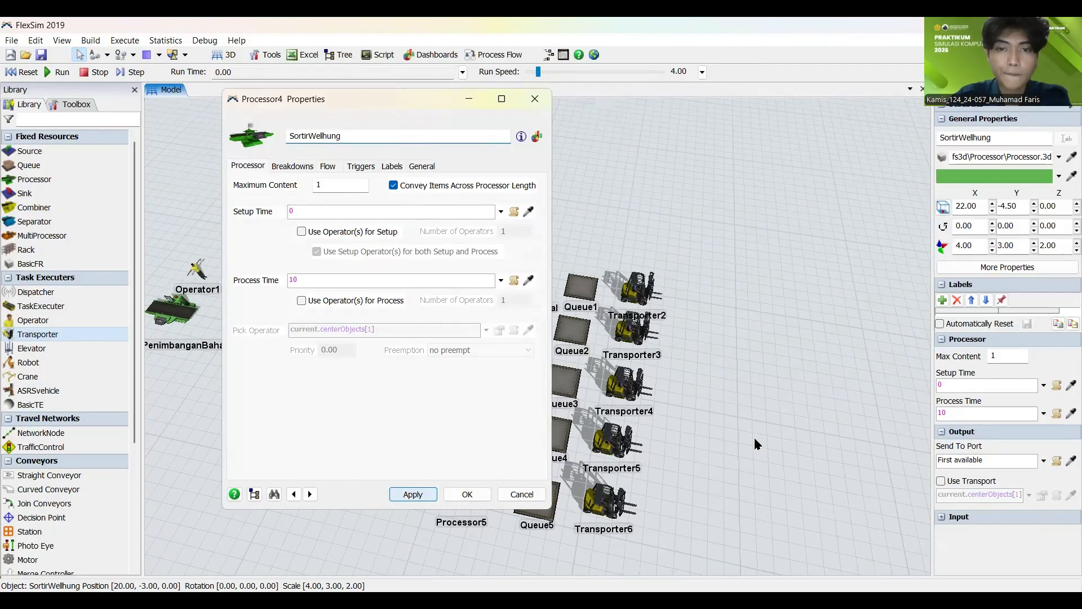
{"action": "left_click", "coordinate": [756, 459]}
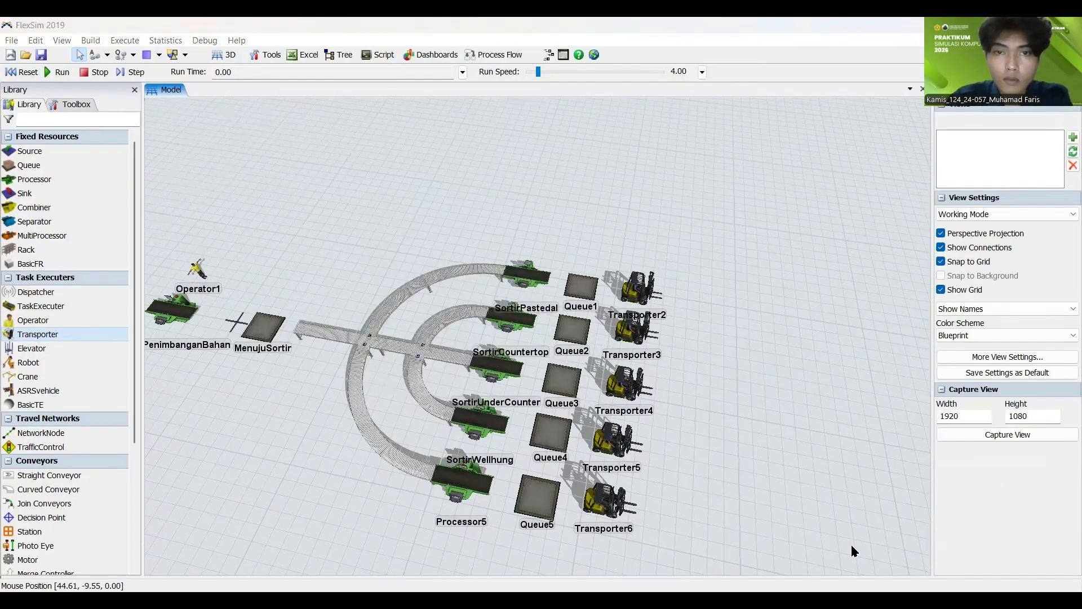
Step: Rename the fifth sorting processor, Processor5 on the outermost lower branch, as SortirCabinet
{"action": "left_click", "coordinate": [460, 478]}
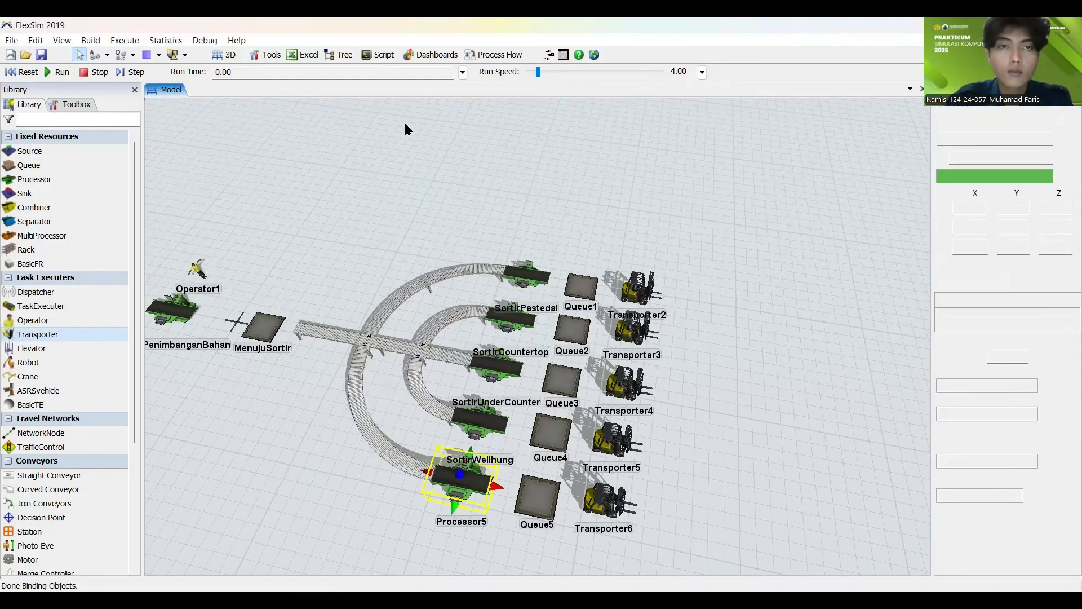
{"action": "type", "text": "So"}
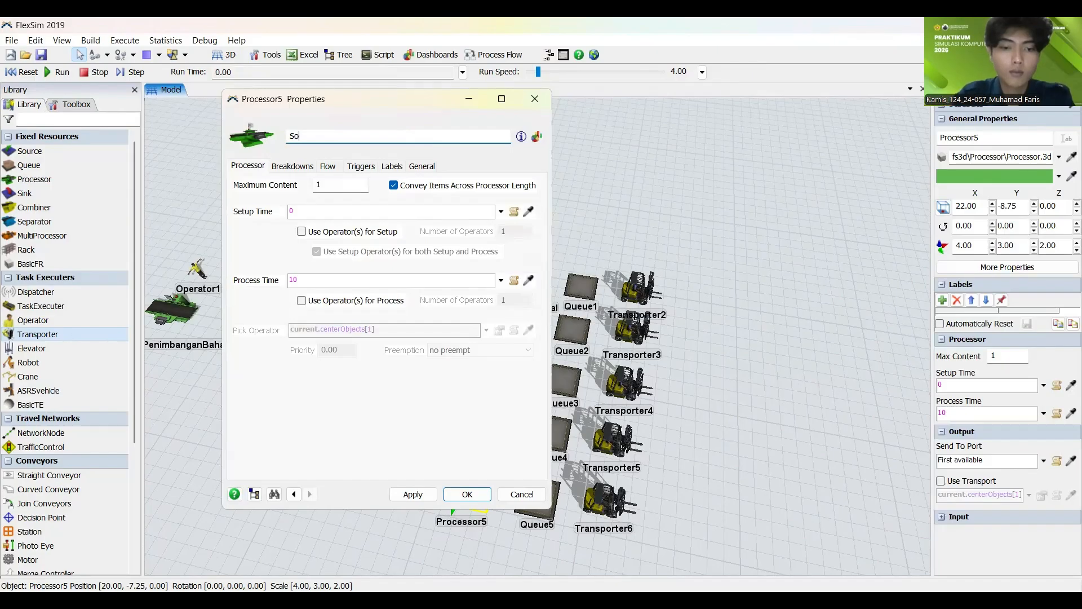
{"action": "type", "text": "rtirC"}
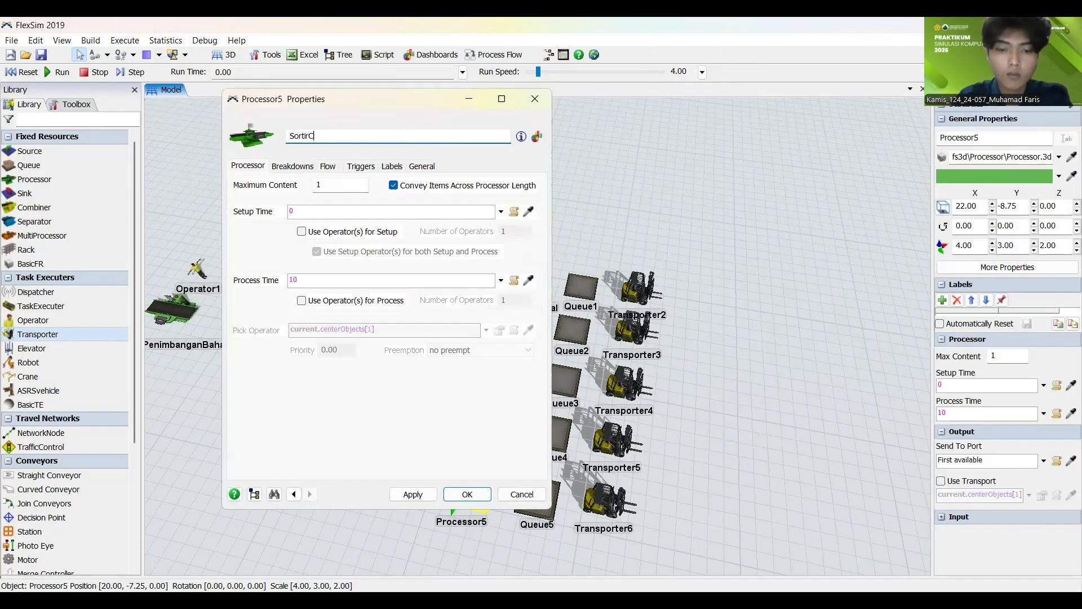
{"action": "type", "text": "abinet"}
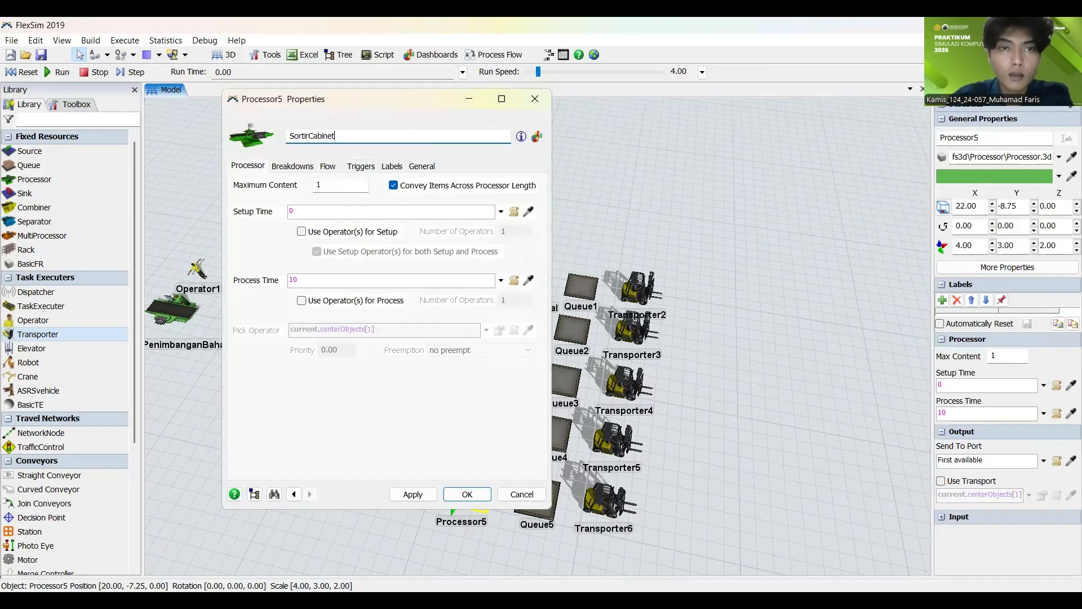
{"action": "left_click", "coordinate": [421, 499]}
{"action": "left_click", "coordinate": [466, 495]}
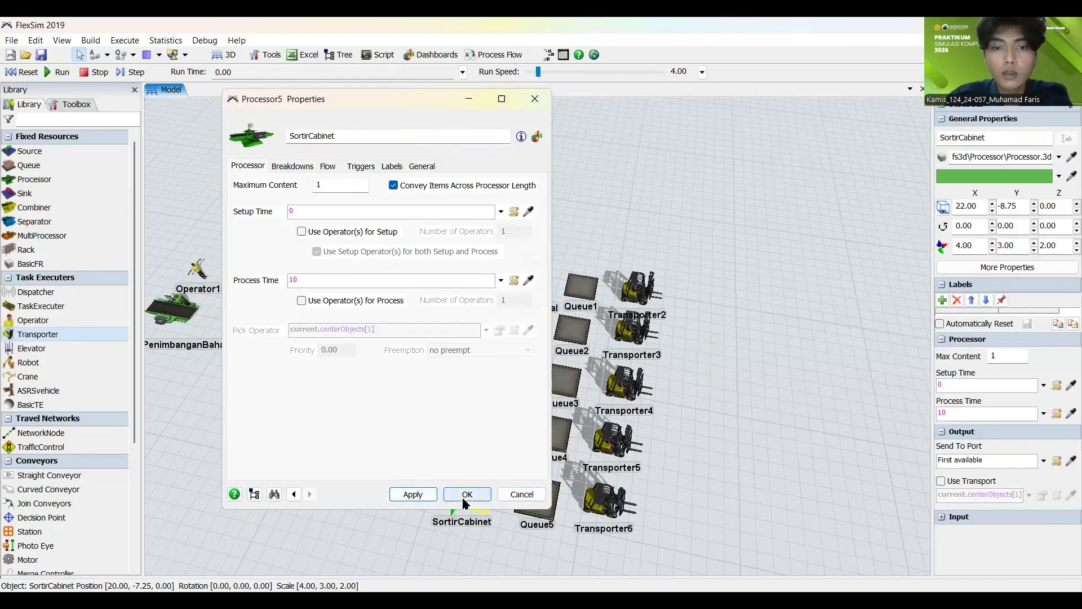
{"action": "left_click", "coordinate": [765, 379]}
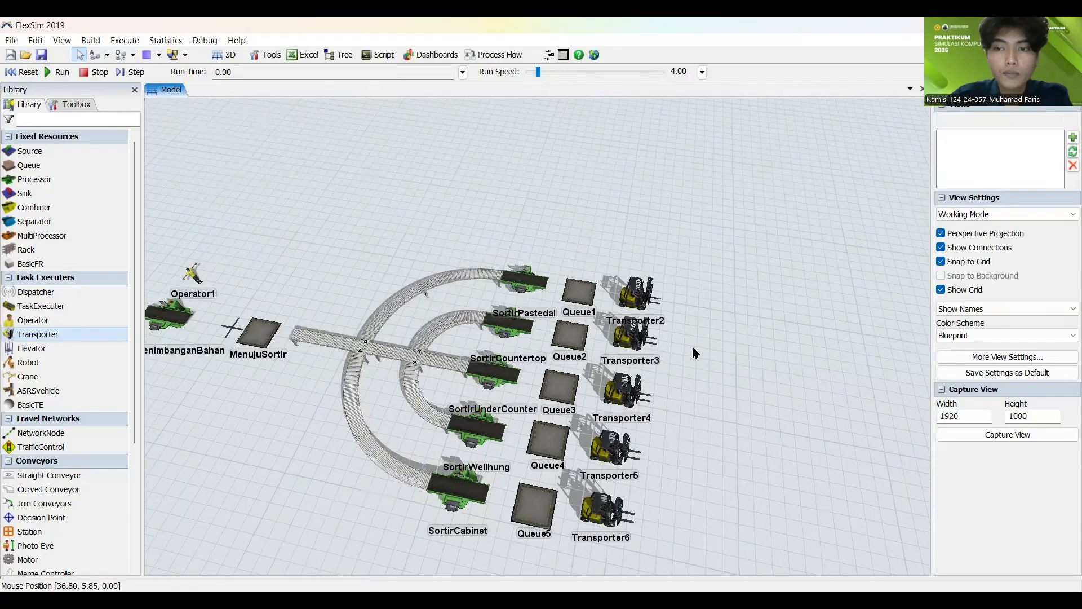
Step: Rename Queue1, the queue beside the SortirPastedal processor, as Pastedal
{"action": "scroll", "coordinate": [657, 317], "scroll_direction": "up", "scroll_amount": 3}
{"action": "left_click", "coordinate": [561, 284]}
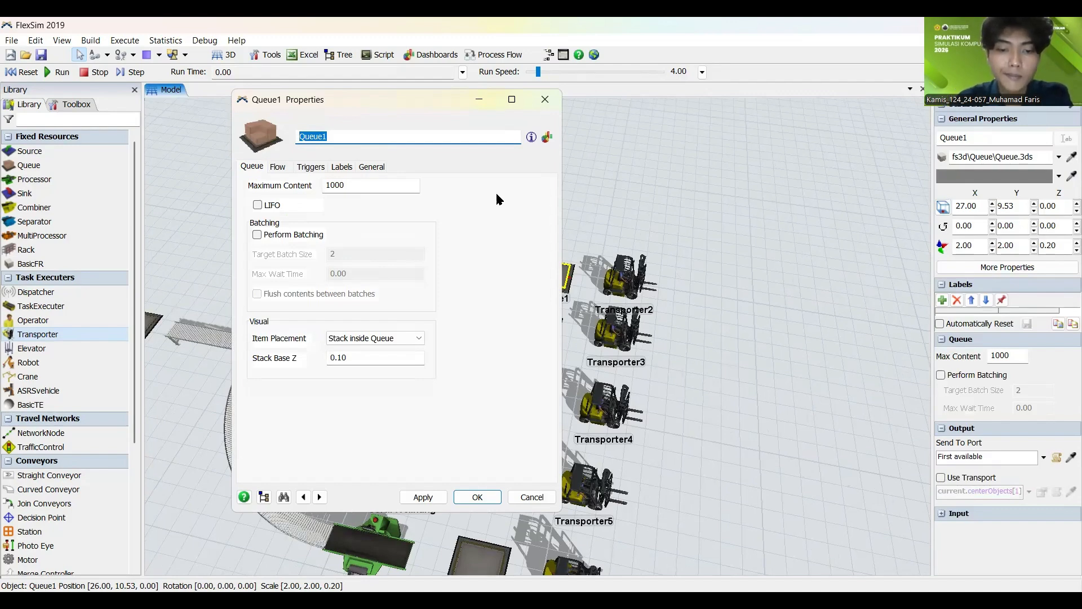
{"action": "type", "text": "Paste"}
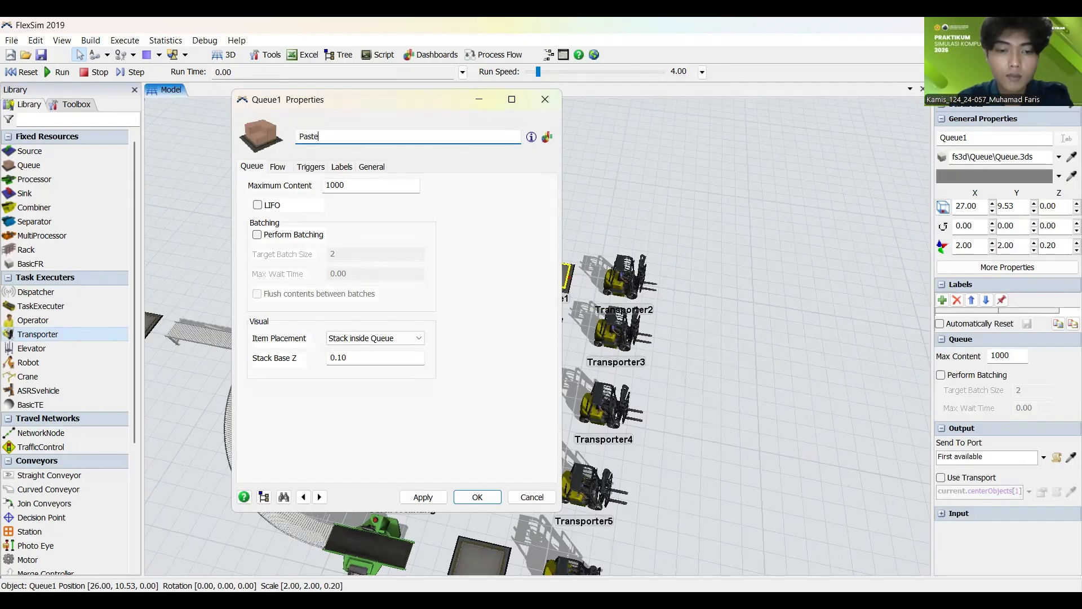
{"action": "type", "text": "dal"}
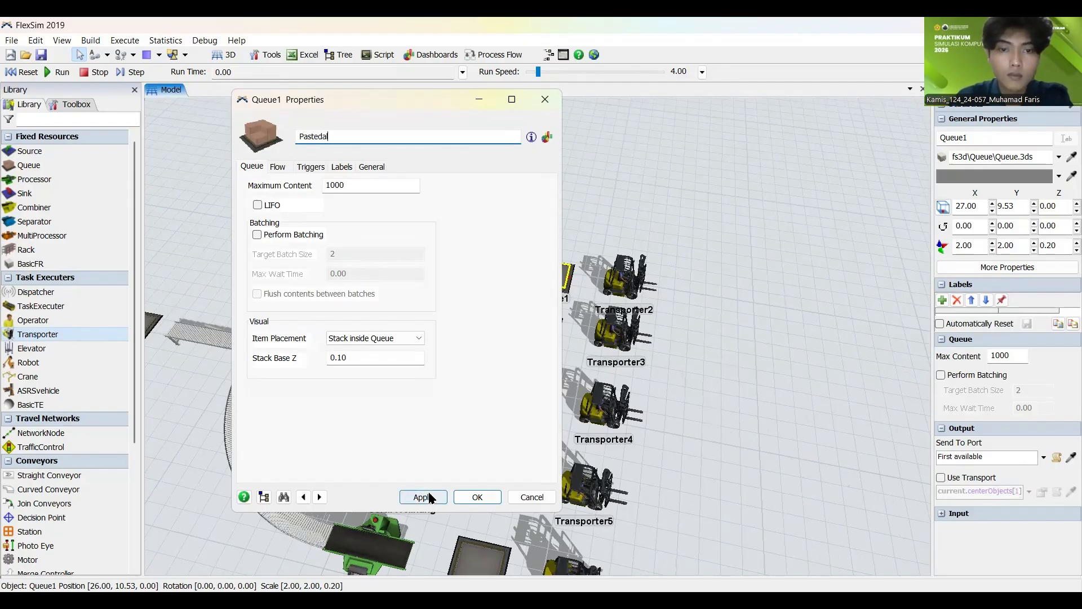
{"action": "left_click", "coordinate": [422, 496]}
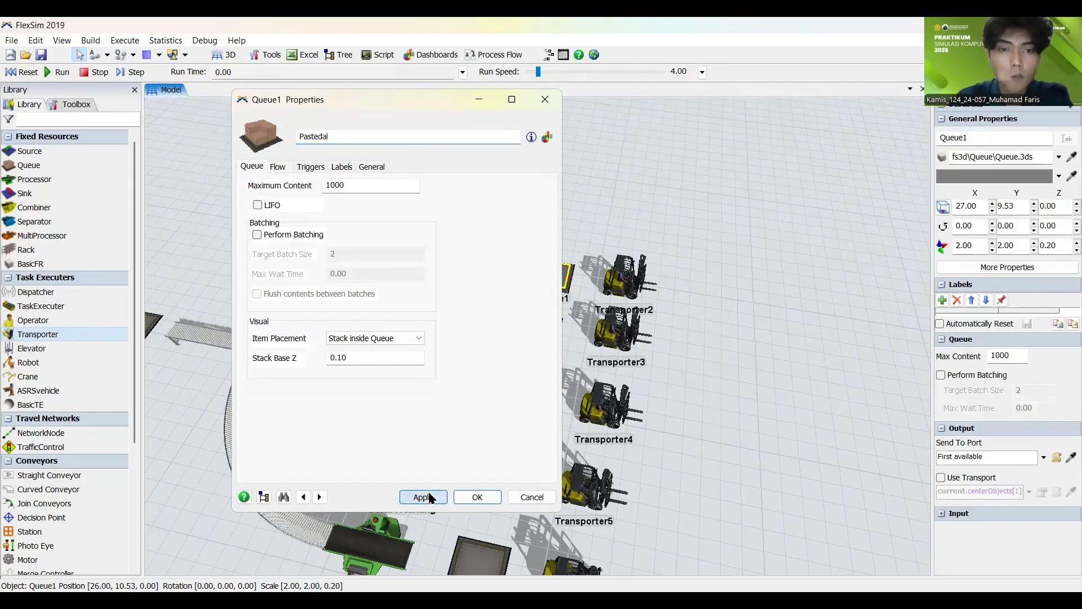
{"action": "left_click", "coordinate": [468, 497]}
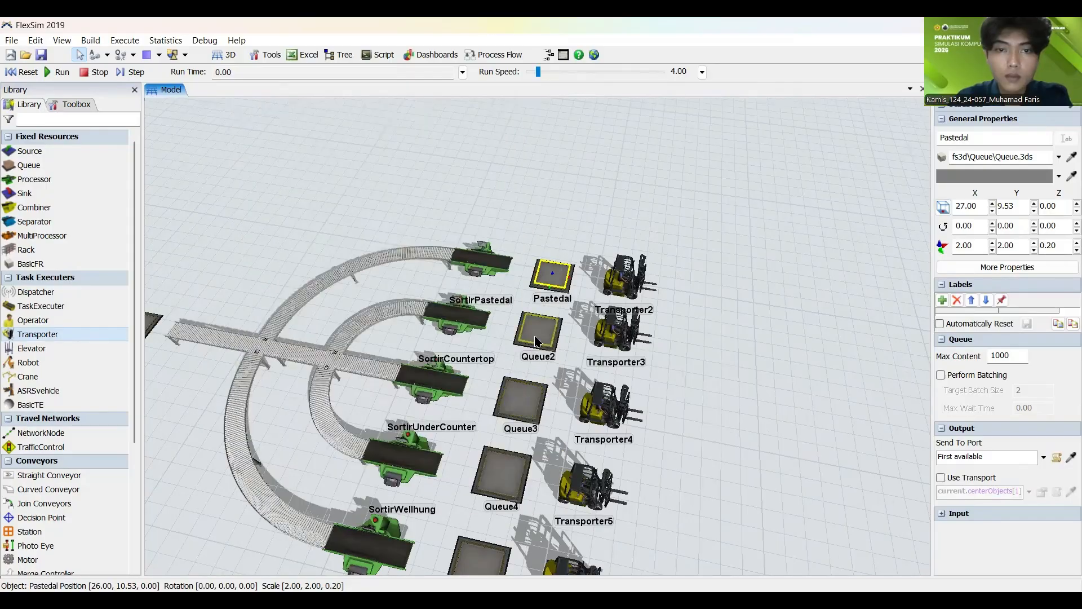
Step: Rename Queue2, the queue beside the SortirCountertop processor, as Countertop
{"action": "left_click", "coordinate": [535, 340]}
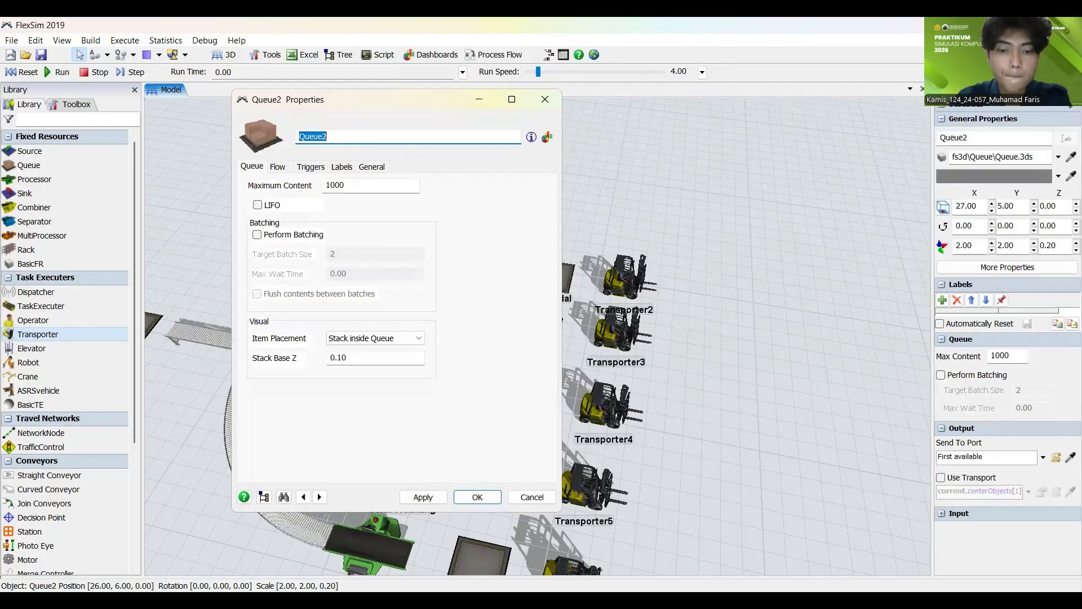
{"action": "type", "text": "Countertop"}
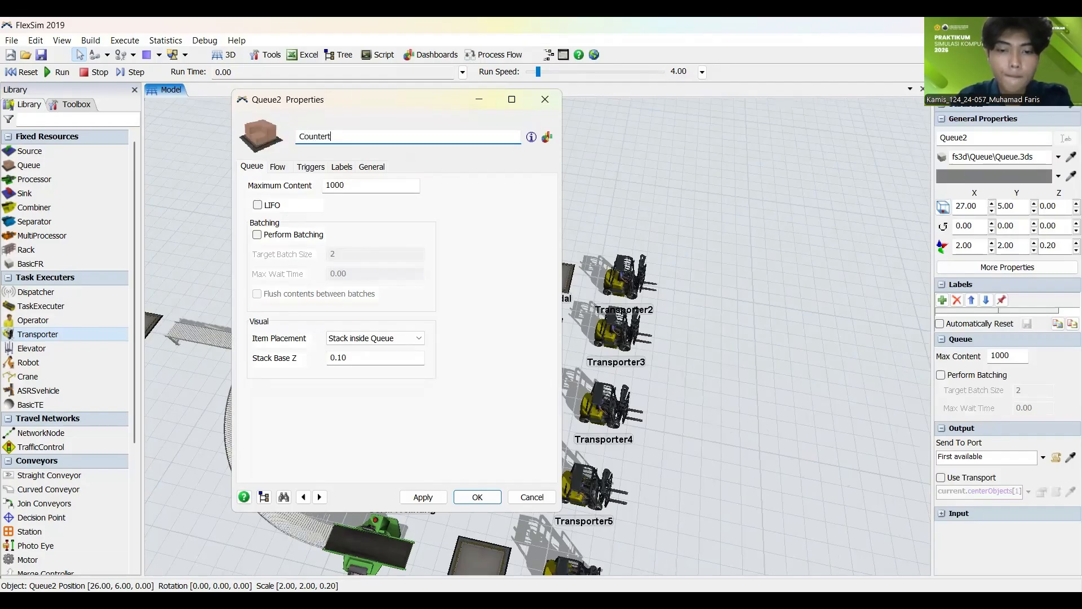
{"action": "left_click", "coordinate": [442, 498]}
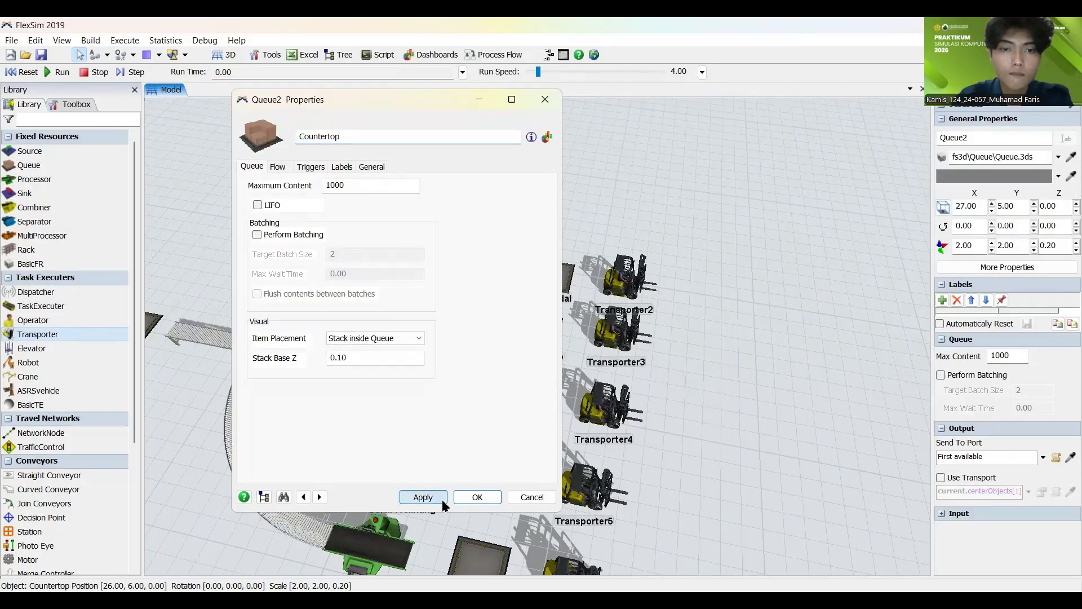
{"action": "left_click", "coordinate": [471, 498]}
Step: Rename Queue3, the queue beside the SortirUnderCounter processor, as Undercounter
{"action": "left_click", "coordinate": [530, 397]}
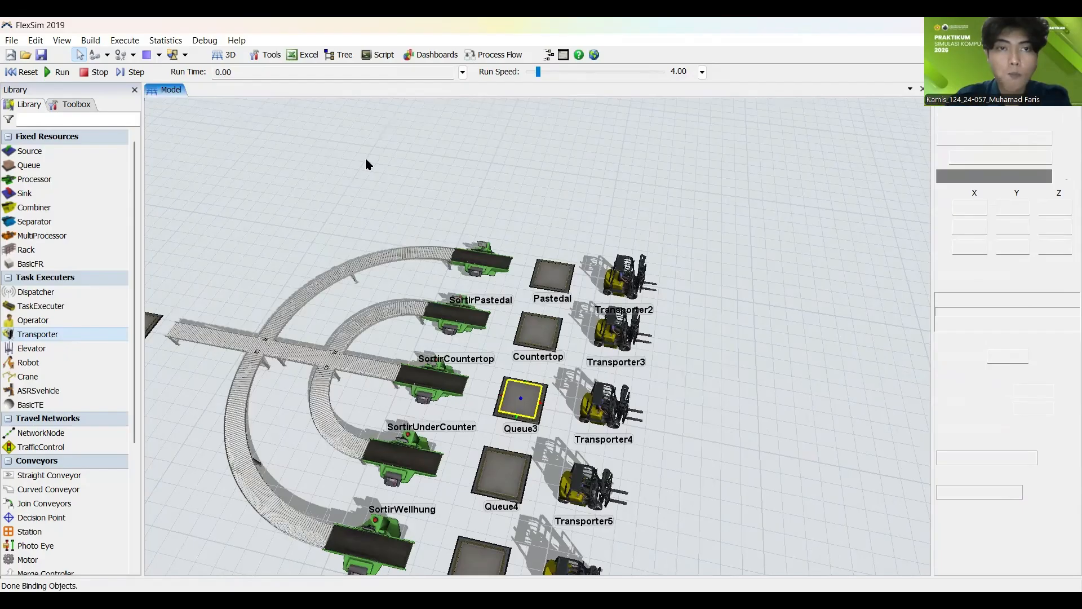
{"action": "type", "text": "U"}
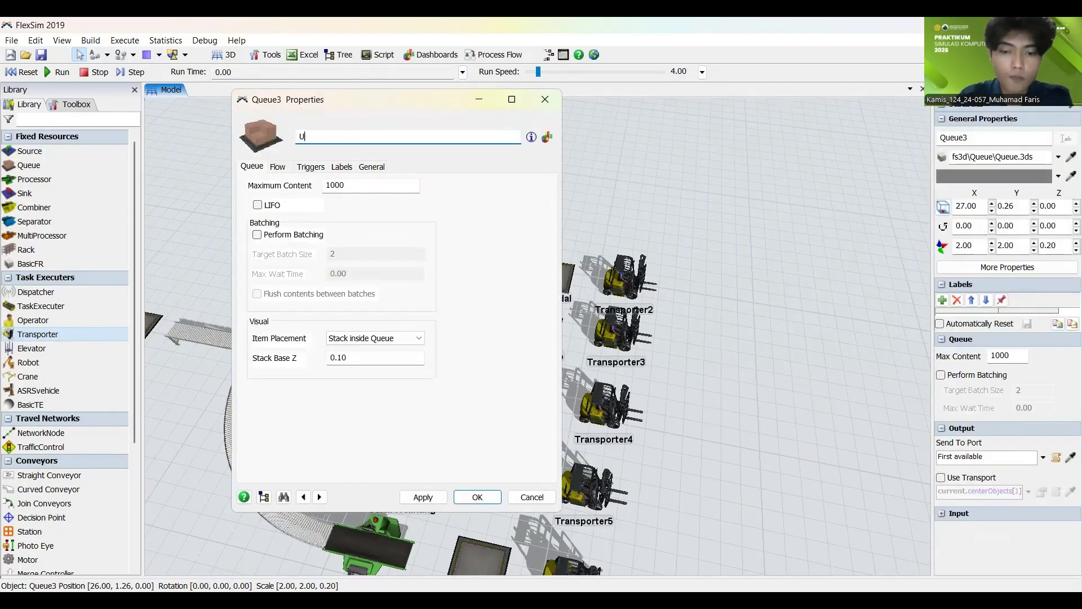
{"action": "type", "text": "nderc"}
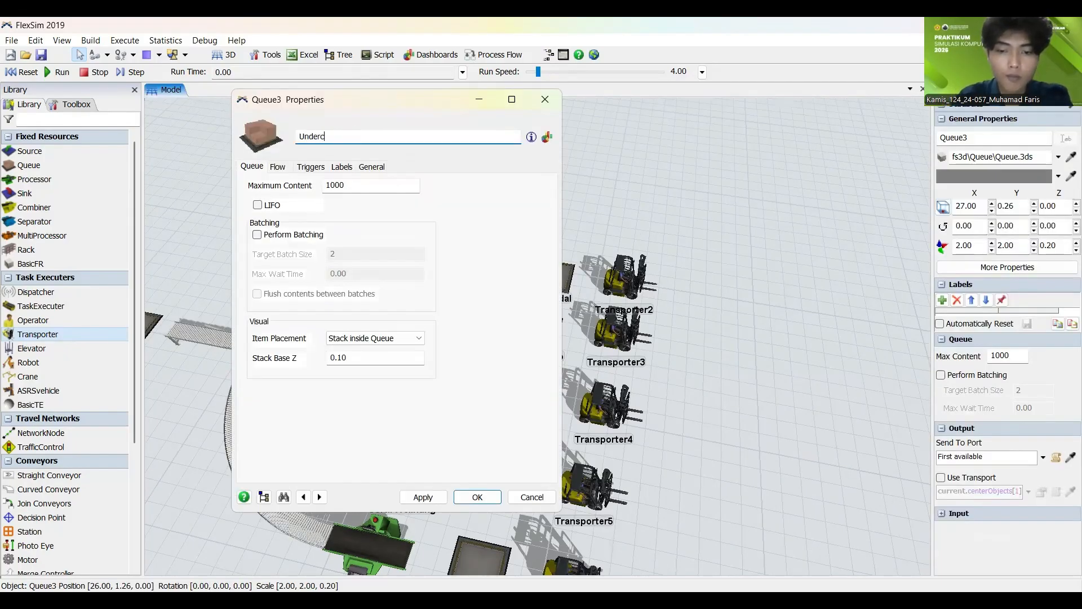
{"action": "type", "text": "ounter"}
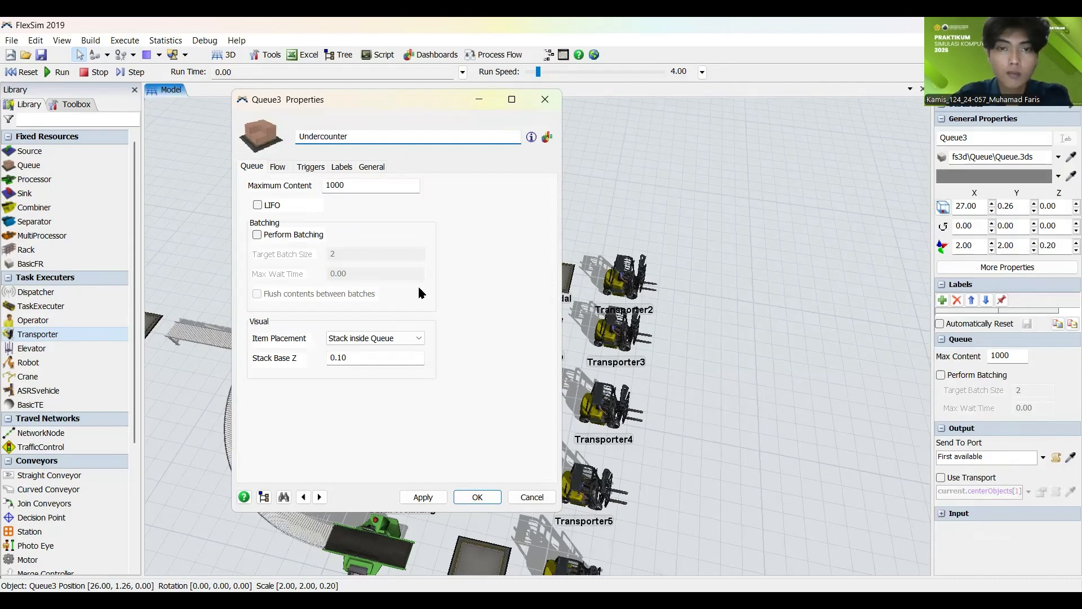
{"action": "left_click", "coordinate": [422, 497]}
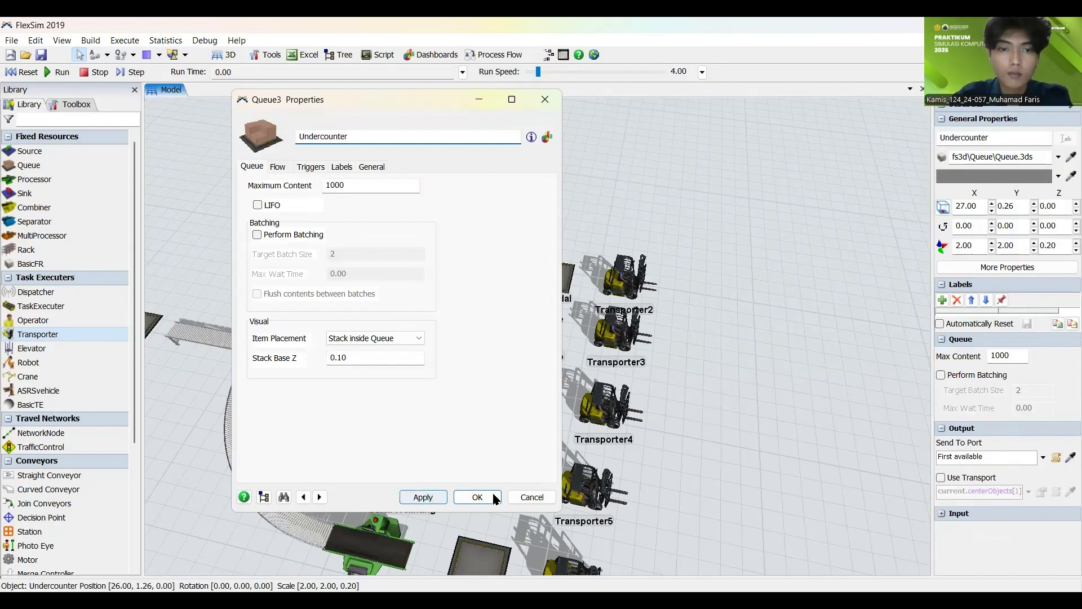
{"action": "left_click", "coordinate": [711, 446]}
Step: Rename Queue4, the queue beside the SortirWellhung processor, as Wellhung
{"action": "left_click_drag", "start_coordinate": [758, 448], "coordinate": [637, 370]}
{"action": "left_click", "coordinate": [463, 338]}
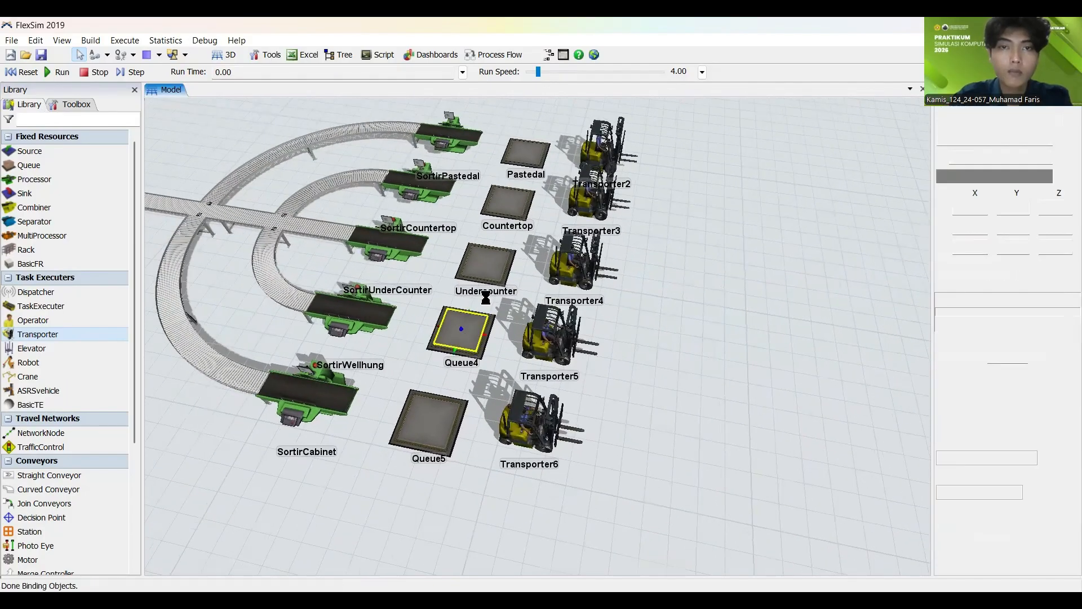
{"action": "left_click_drag", "start_coordinate": [354, 137], "coordinate": [285, 134]}
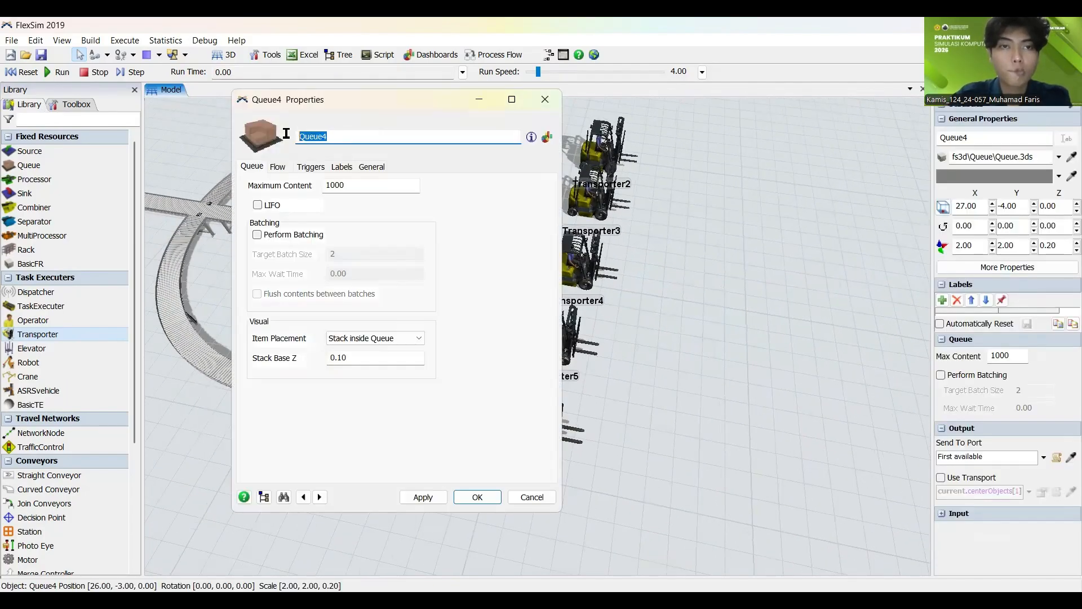
{"action": "type", "text": "We"}
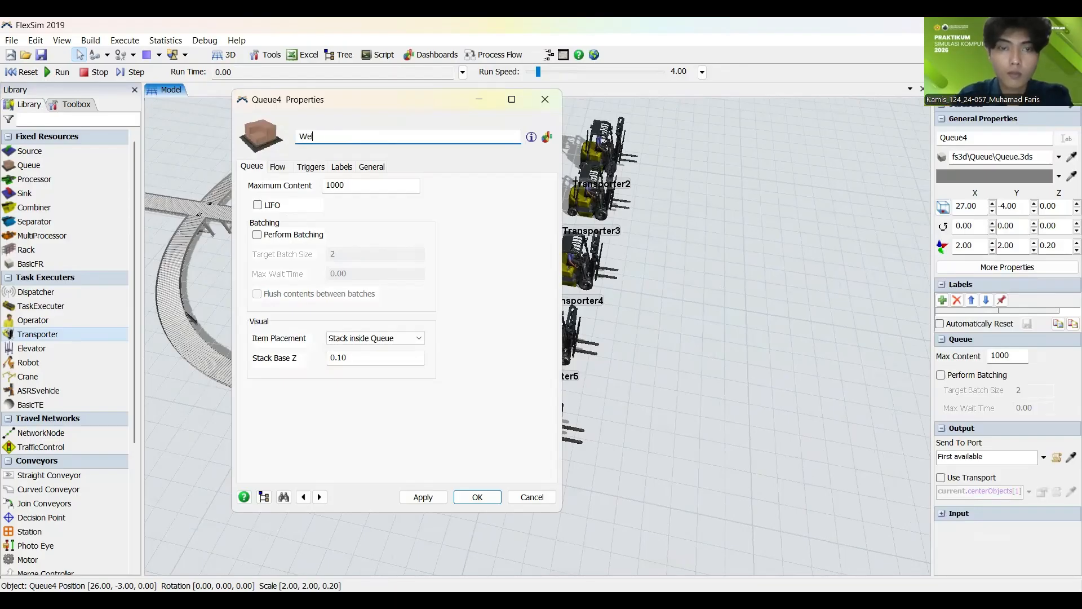
{"action": "type", "text": "llhung"}
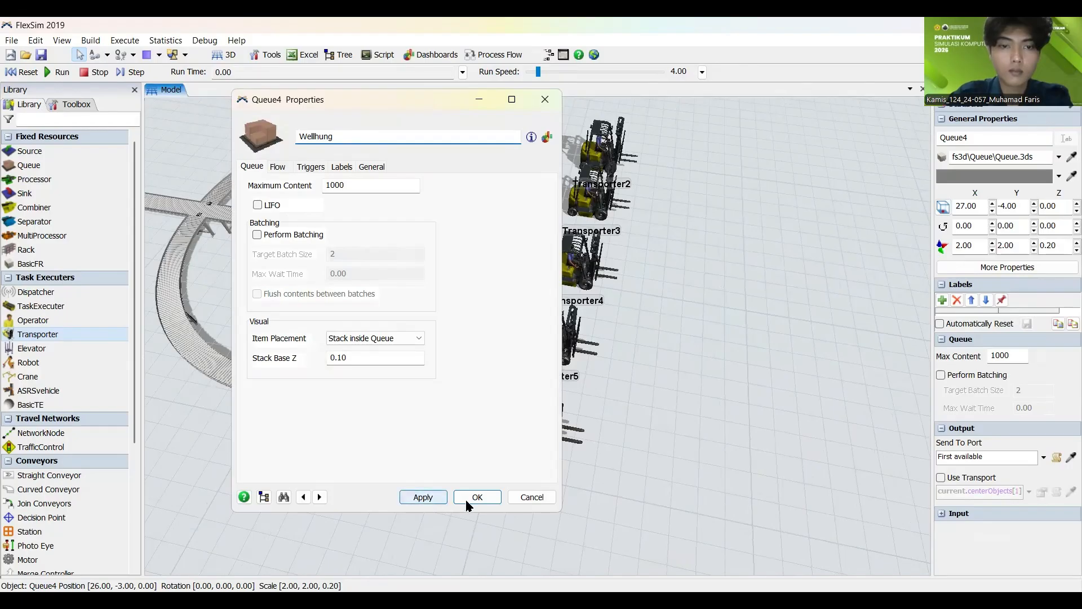
{"action": "left_click", "coordinate": [428, 497]}
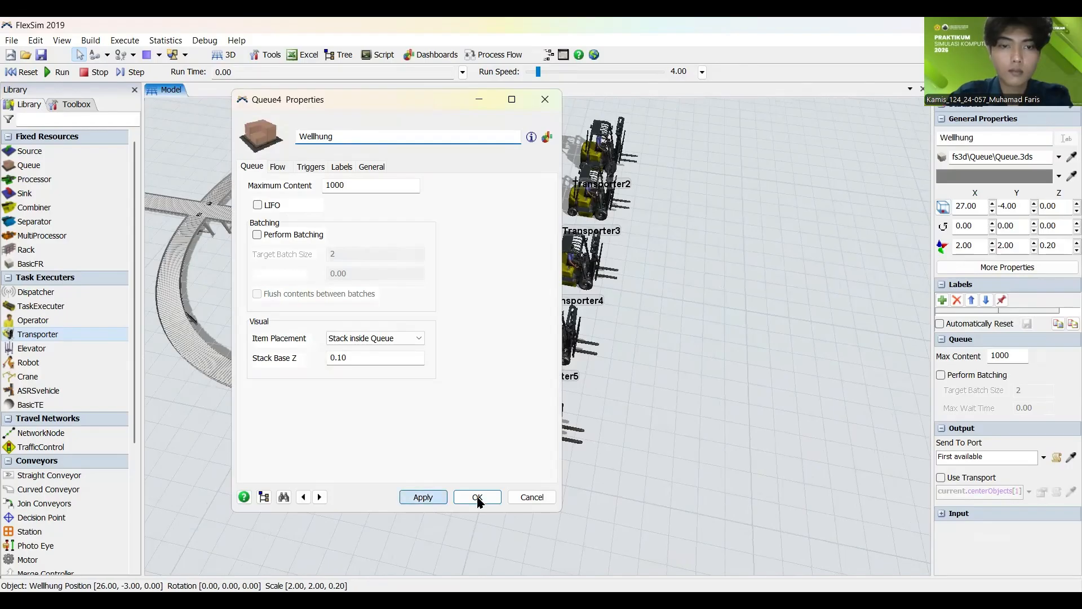
{"action": "left_click", "coordinate": [683, 454]}
Step: Rename Queue5, the queue beside the SortirCabinet processor, as Welhung
{"action": "left_click", "coordinate": [431, 414]}
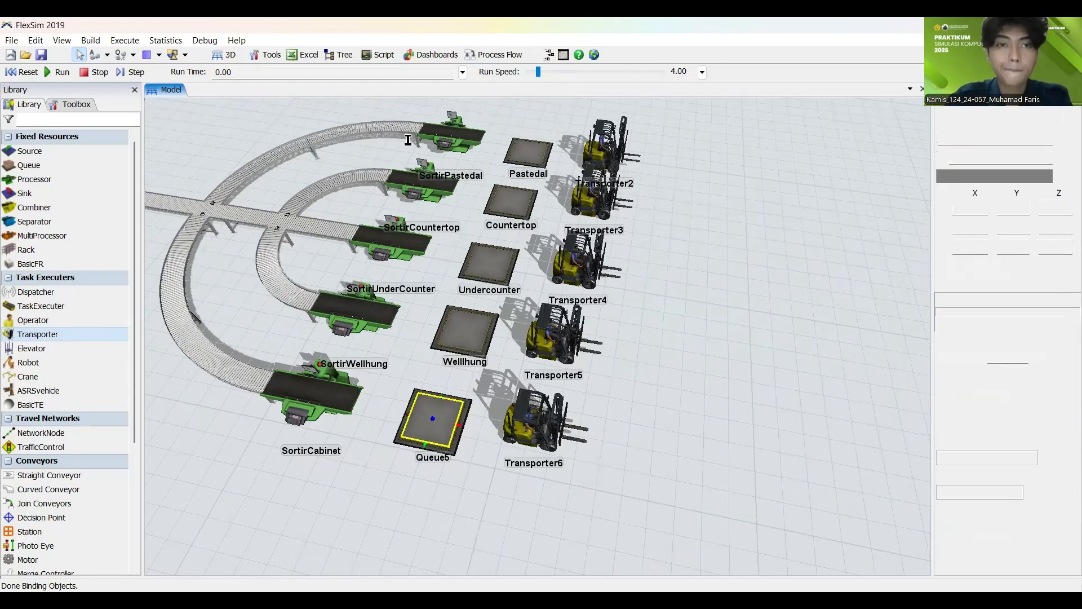
{"action": "double_click", "coordinate": [432, 419]}
{"action": "type", "text": "We"}
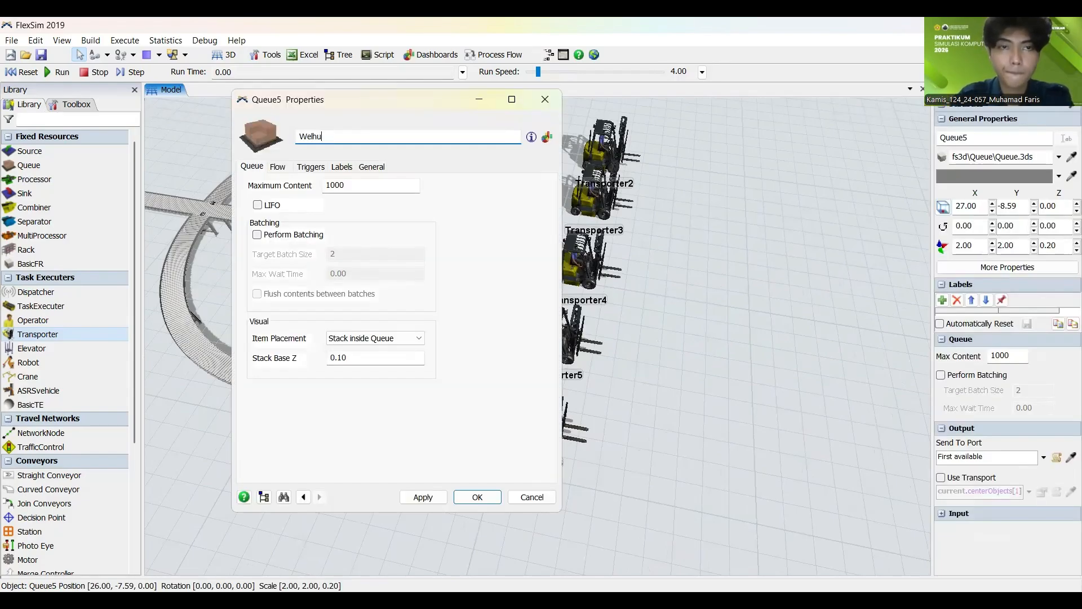
{"action": "type", "text": "llhung"}
{"action": "left_click", "coordinate": [425, 496]}
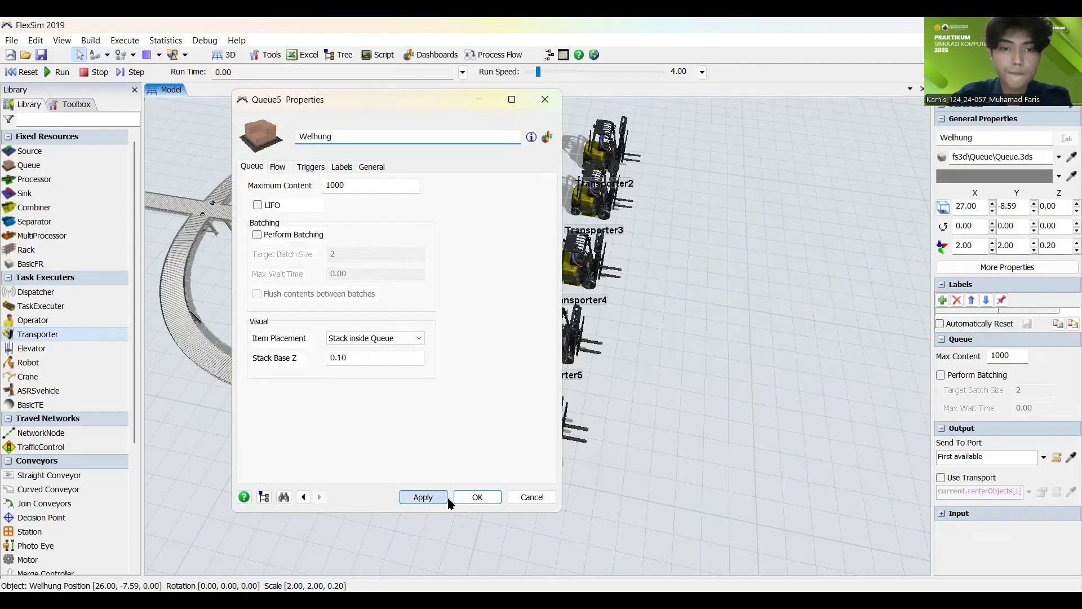
{"action": "left_click", "coordinate": [460, 497]}
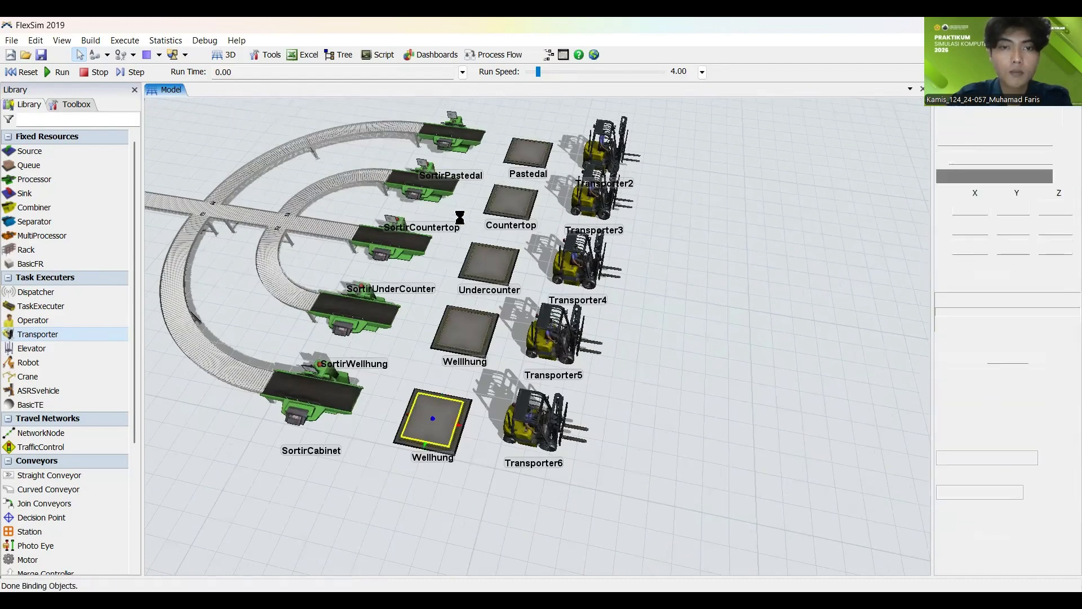
Step: Change the name of the queue beside the SortirCabinet processor to Cabinet
{"action": "left_click_drag", "start_coordinate": [354, 135], "coordinate": [228, 142]}
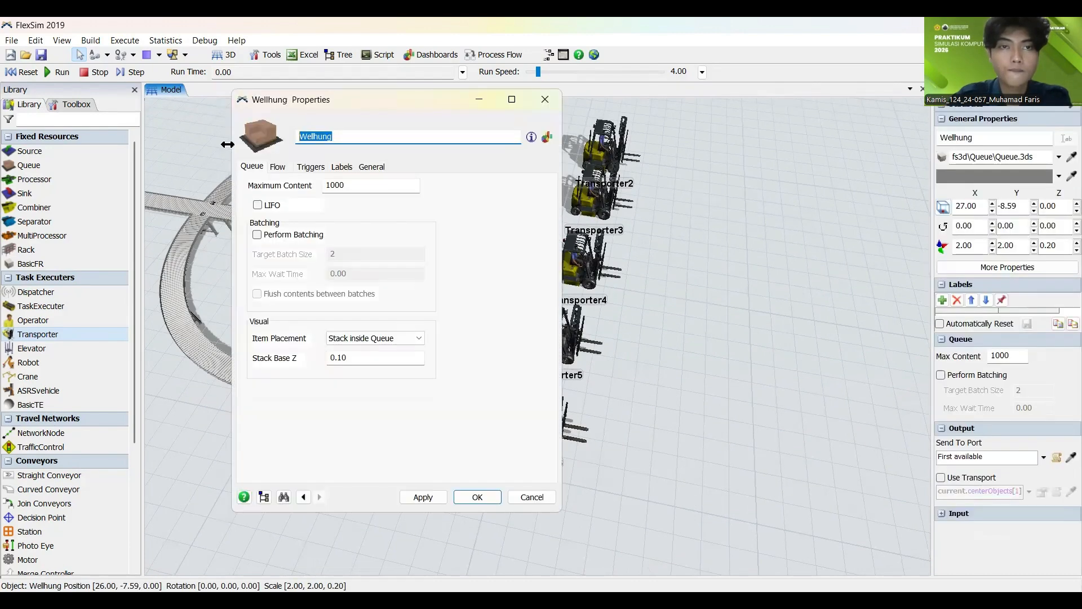
{"action": "type", "text": "Cabinet"}
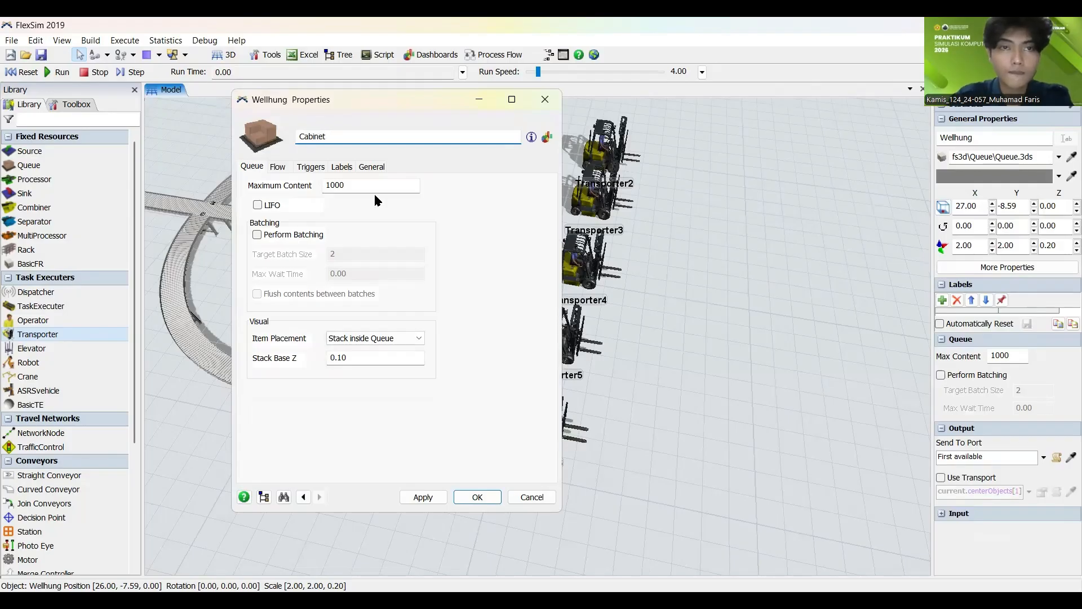
{"action": "left_click", "coordinate": [439, 495]}
{"action": "left_click", "coordinate": [476, 497]}
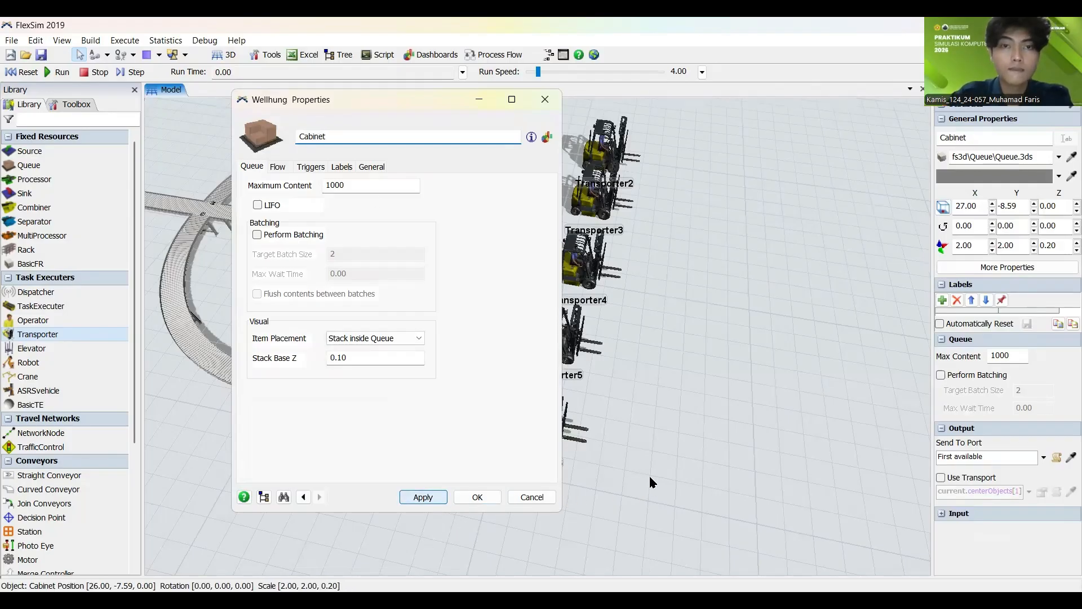
{"action": "scroll", "coordinate": [648, 475], "scroll_direction": "down", "scroll_amount": 3}
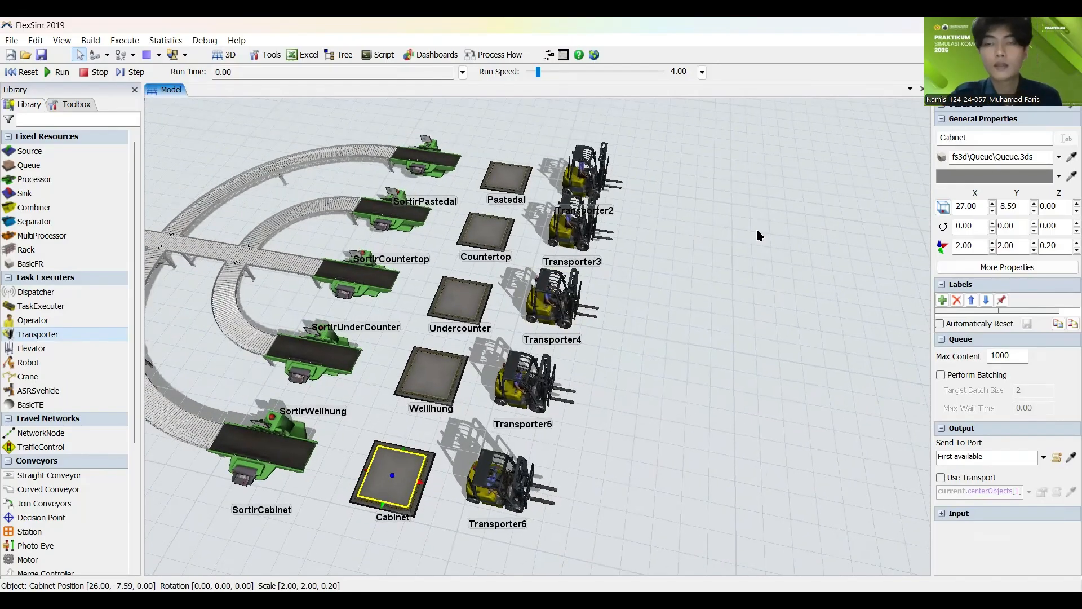
{"action": "left_click", "coordinate": [729, 229]}
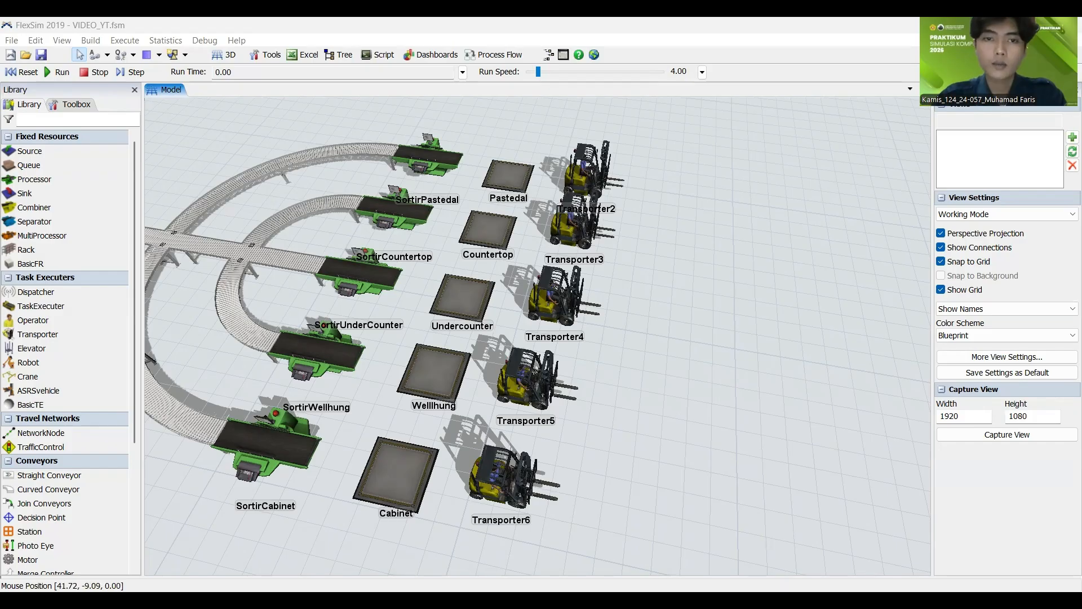
Step: Add a new queue on the open floor beyond the transporters, roughly level with Transporter4
{"action": "scroll", "coordinate": [237, 230], "scroll_direction": "down", "scroll_amount": 5}
{"action": "scroll", "coordinate": [481, 285], "scroll_direction": "up", "scroll_amount": 4}
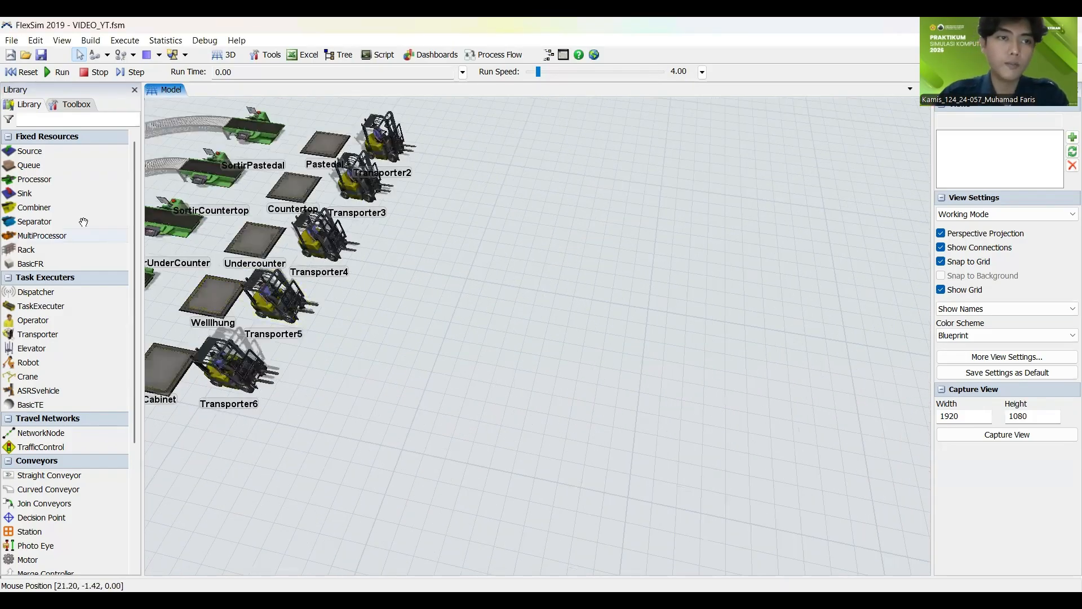
{"action": "left_click_drag", "start_coordinate": [30, 163], "coordinate": [431, 274]}
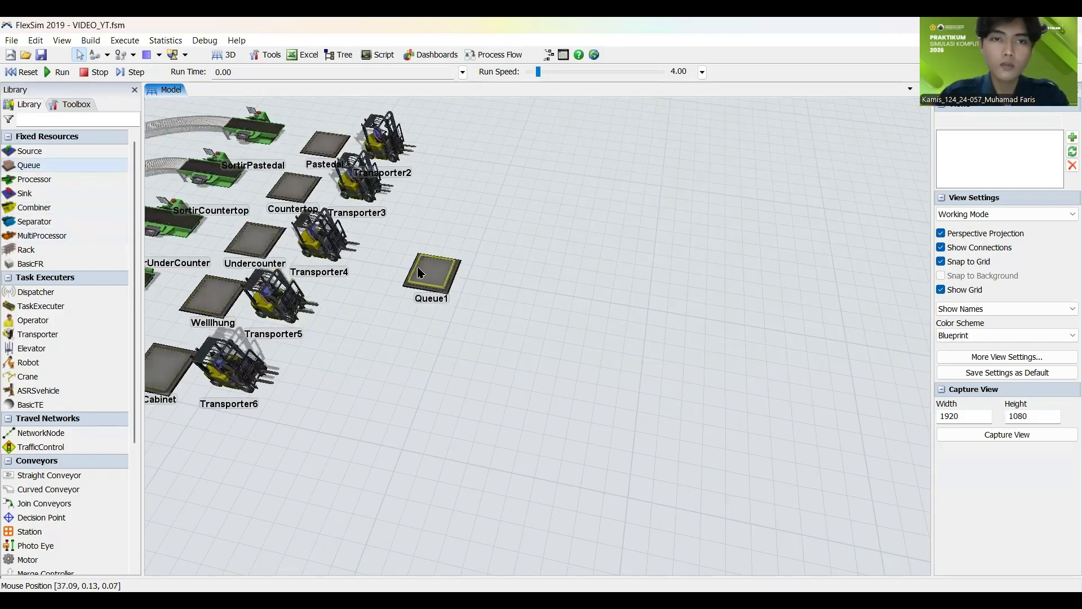
Step: Stretch the new queue to a Y size of 8.00 and place it beyond the transporters at about X 41.6
{"action": "left_click", "coordinate": [427, 289]}
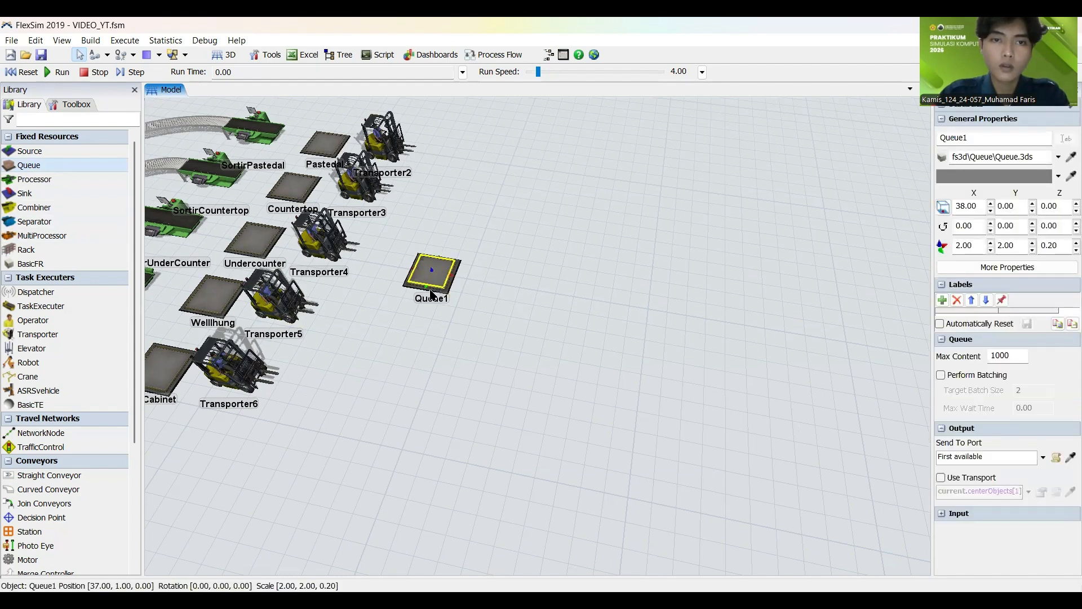
{"action": "left_click_drag", "start_coordinate": [428, 291], "coordinate": [410, 370]}
{"action": "right_click_drag", "start_coordinate": [531, 347], "coordinate": [490, 351]}
{"action": "left_click_drag", "start_coordinate": [434, 354], "coordinate": [407, 329]}
{"action": "mouse_move", "coordinate": [561, 331]}
{"action": "right_mouse_down"}
{"action": "mouse_move", "coordinate": [512, 333]}
{"action": "mouse_move", "coordinate": [550, 336]}
{"action": "right_mouse_up"}
{"action": "left_click_drag", "start_coordinate": [433, 280], "coordinate": [467, 298]}
{"action": "scroll", "coordinate": [493, 282], "scroll_direction": "down", "scroll_amount": 2}
{"action": "left_click", "coordinate": [474, 298]}
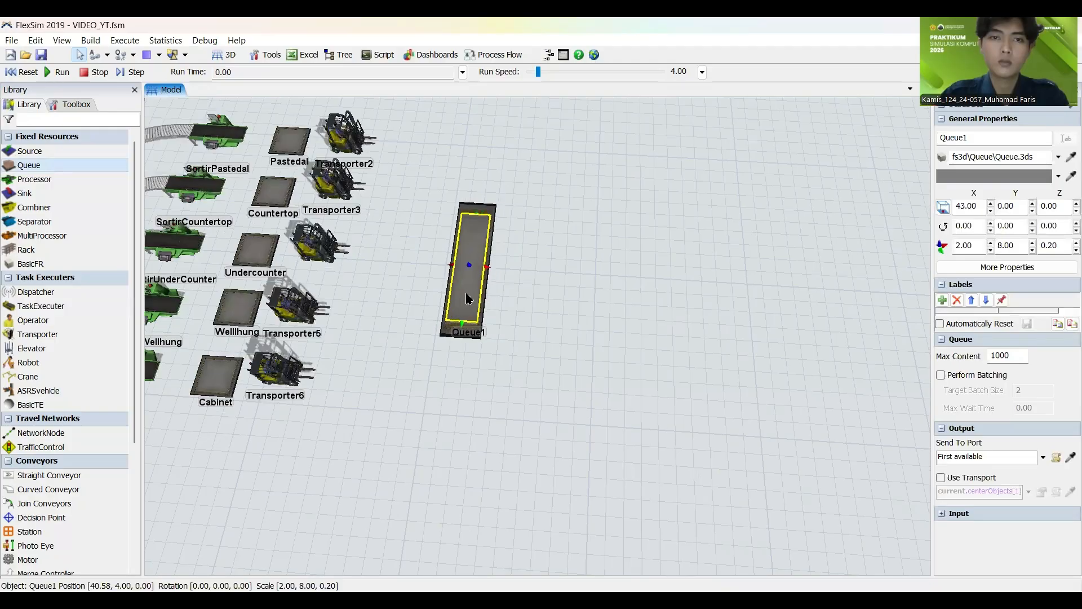
{"action": "left_click", "coordinate": [586, 296]}
{"action": "scroll", "coordinate": [552, 307], "scroll_direction": "down", "scroll_amount": 2}
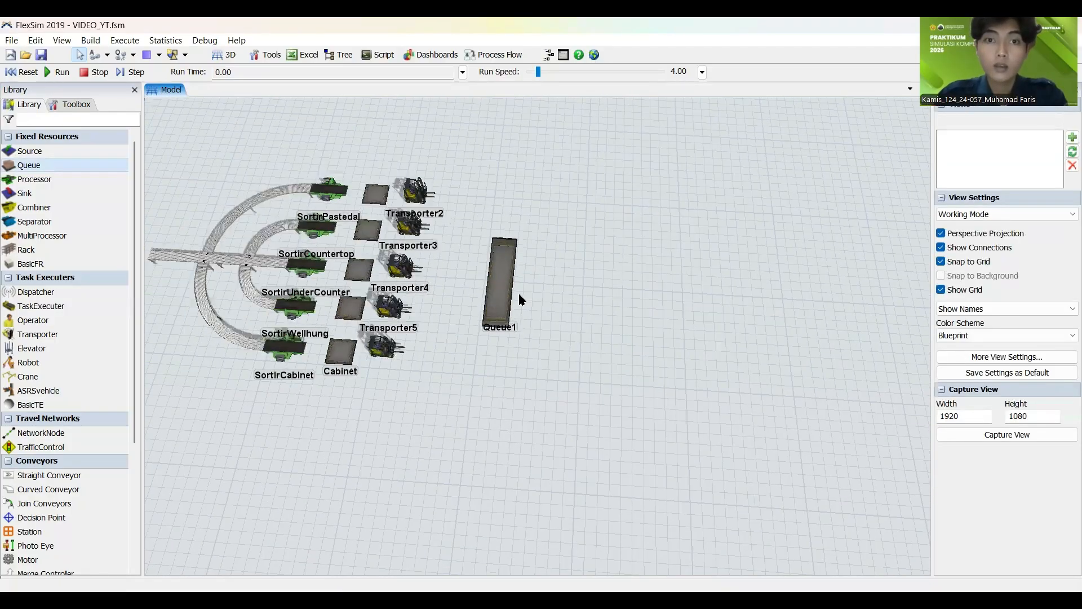
Step: Rename the long queue beyond the transporters as MenujuProsesPencampuranMaterial
{"action": "left_click", "coordinate": [509, 290]}
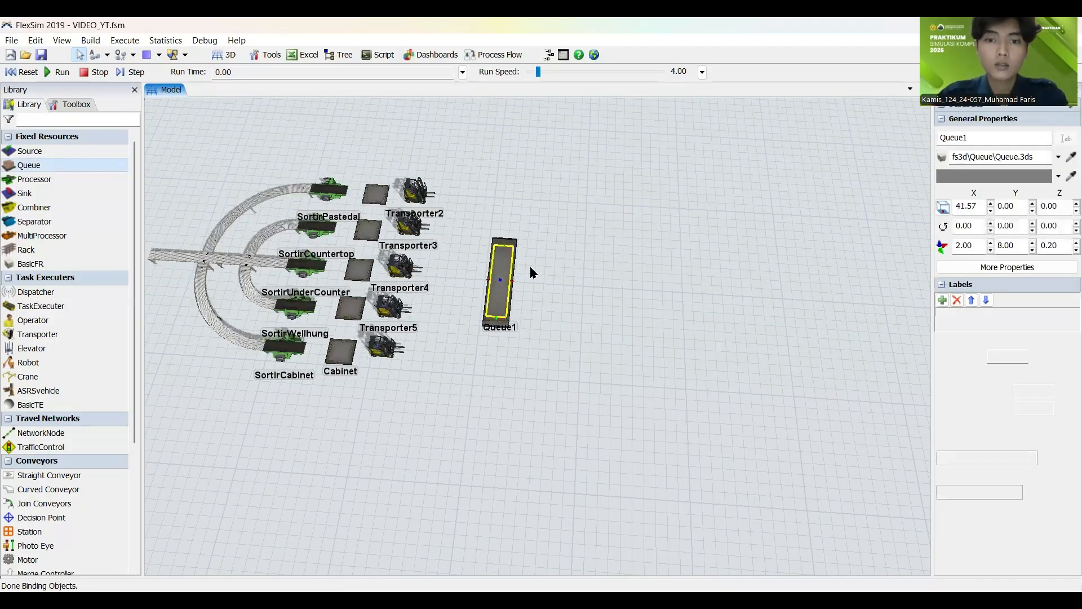
{"action": "double_click", "coordinate": [500, 279]}
{"action": "key", "text": "ctrl+a"}
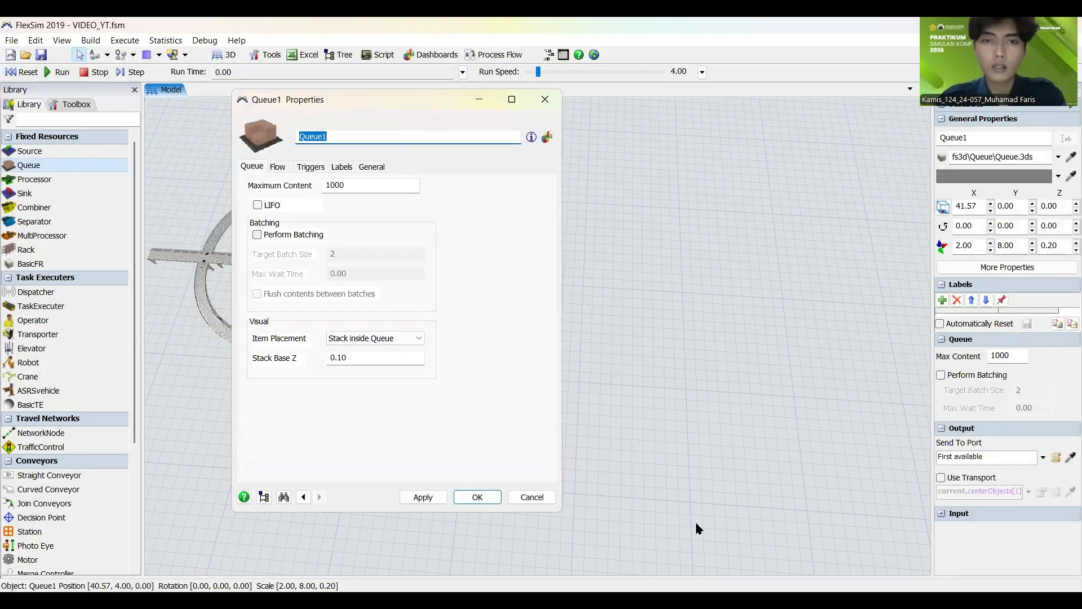
{"action": "key", "text": "alt+Tab"}
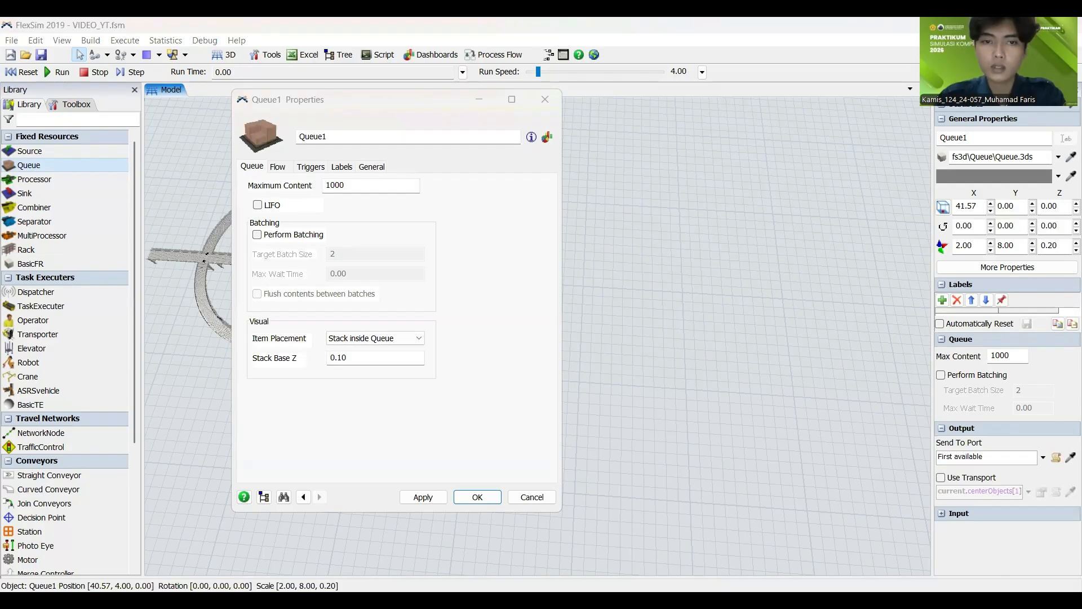
{"action": "left_click", "coordinate": [344, 123]}
{"action": "key", "text": "ctrl+a"}
{"action": "type", "text": "Menu"}
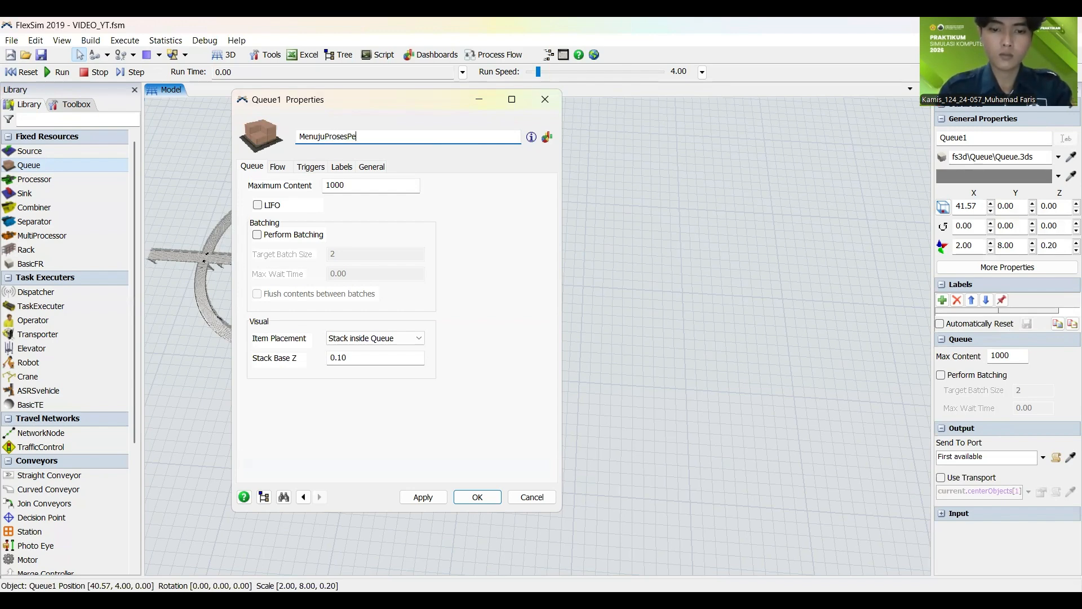
{"action": "type", "text": "juProsesPencampura"}
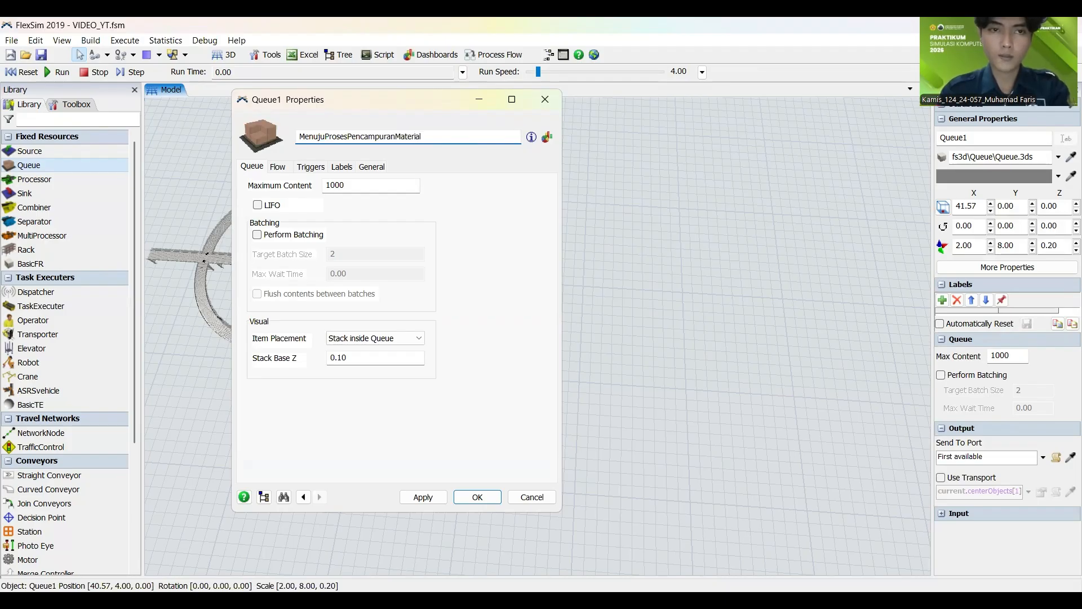
{"action": "type", "text": "nMaterial"}
{"action": "left_click", "coordinate": [417, 496]}
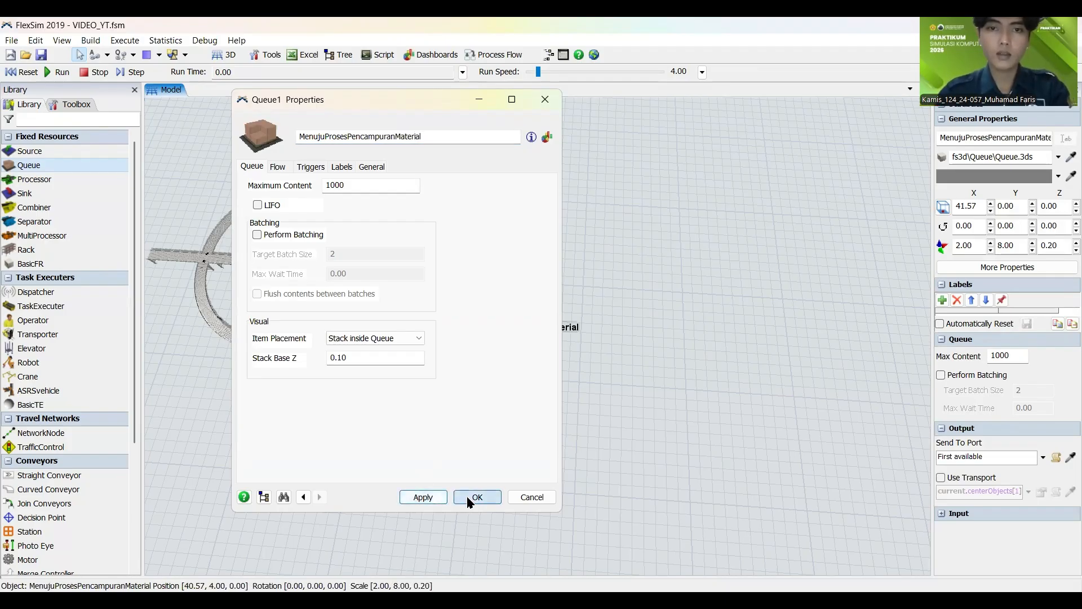
{"action": "left_click", "coordinate": [470, 499]}
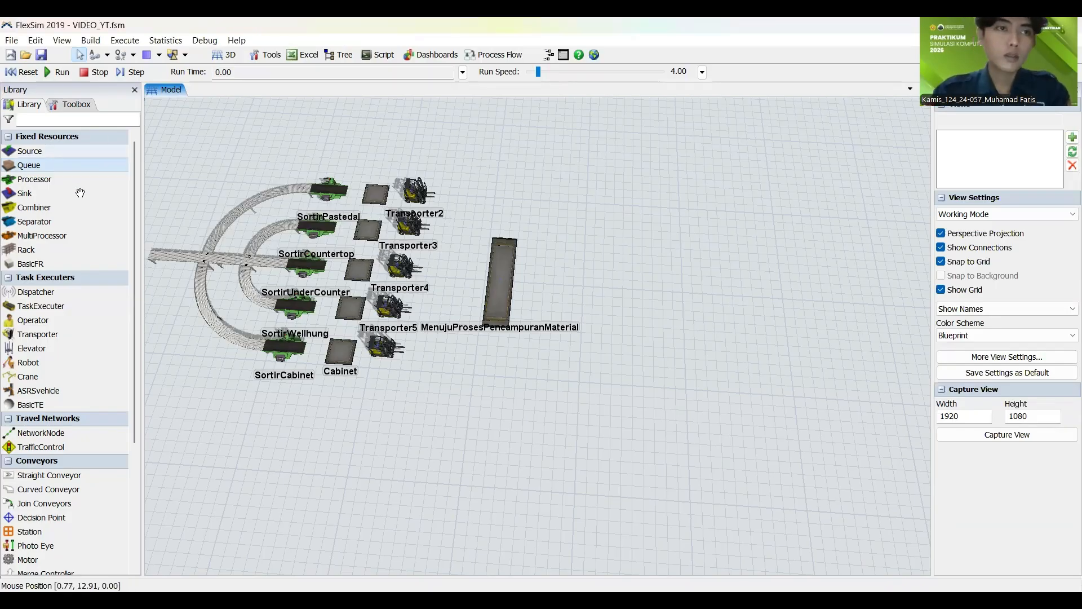
Step: Add a processor on the far side of the long MenujuProsesPencampuranMaterial queue and move it close to it, at about X 48.5
{"action": "left_click", "coordinate": [49, 179]}
{"action": "left_click_drag", "start_coordinate": [585, 286], "coordinate": [589, 293]}
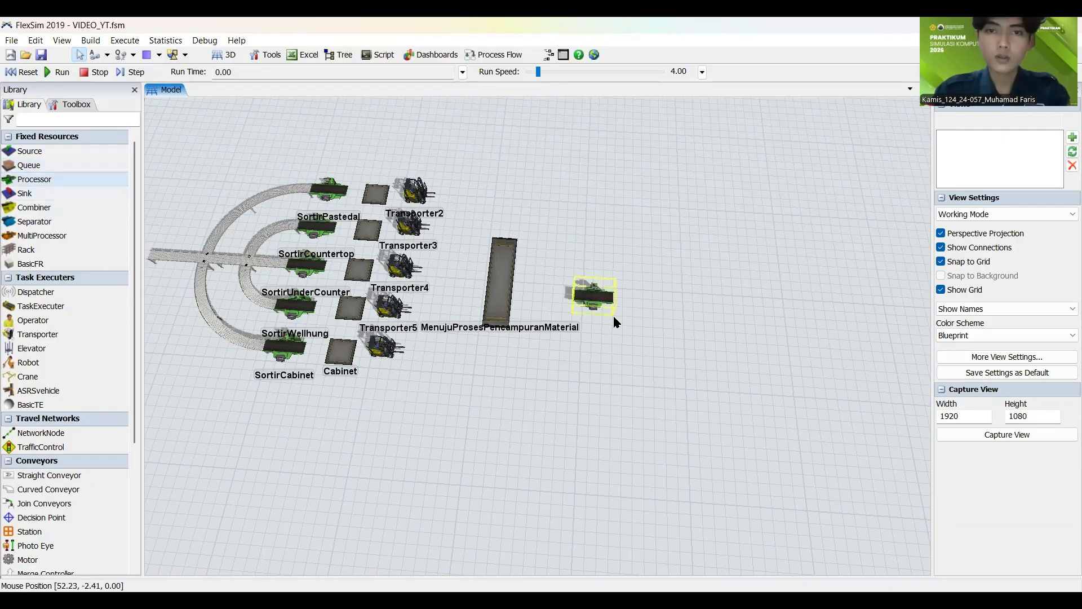
{"action": "left_click_drag", "start_coordinate": [623, 331], "coordinate": [498, 354]}
{"action": "left_click_drag", "start_coordinate": [465, 319], "coordinate": [444, 303]}
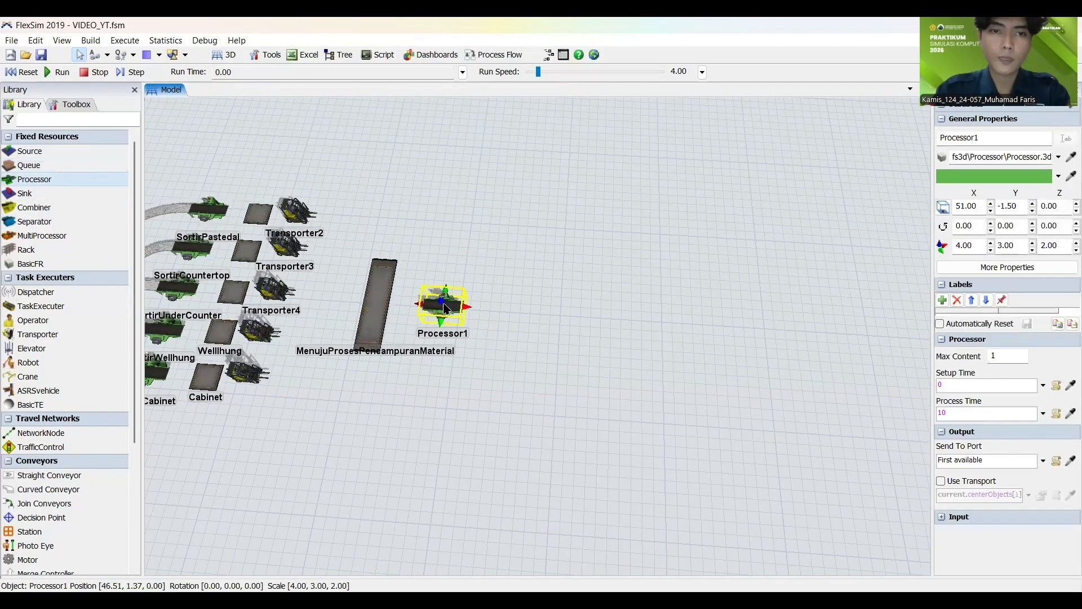
{"action": "left_click", "coordinate": [497, 375]}
Step: Rename the processor beside the long queue as ProsesPencampuranMaterial
{"action": "double_click", "coordinate": [443, 308]}
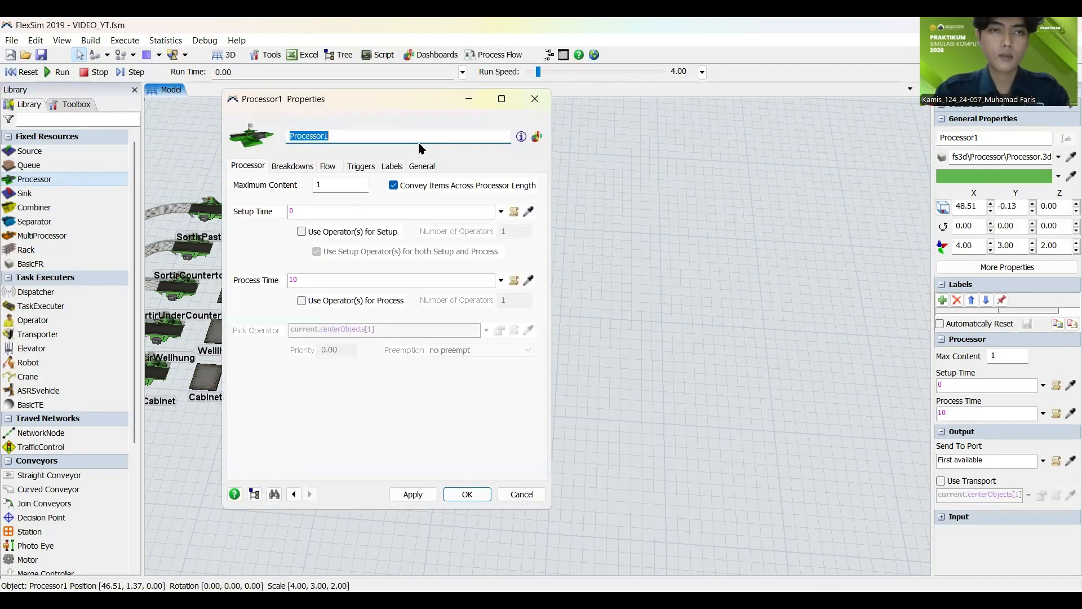
{"action": "type", "text": "Proses"}
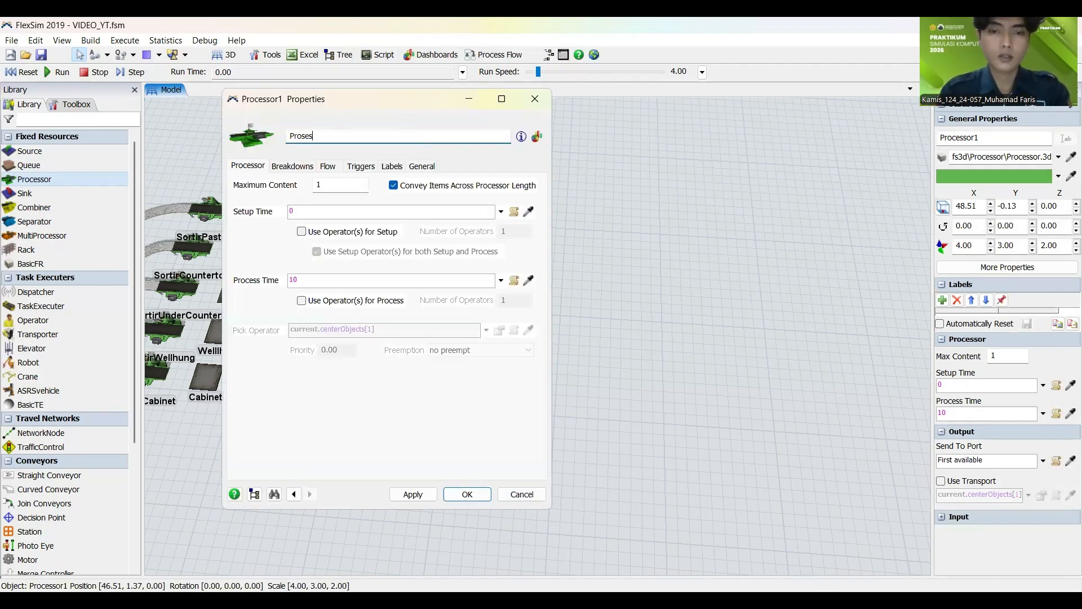
{"action": "type", "text": "PencampuranMaterial"}
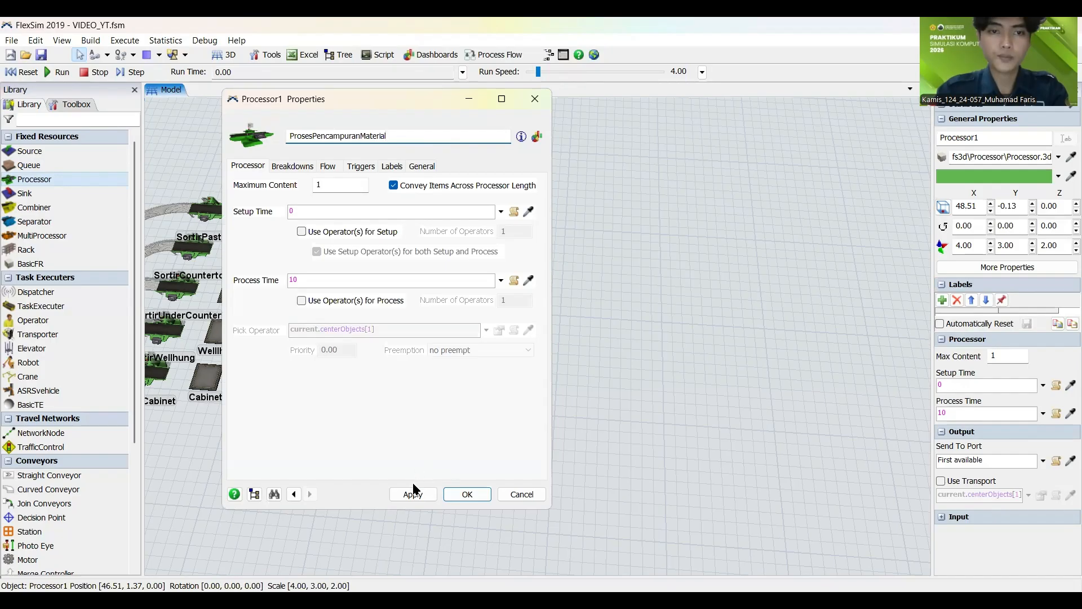
{"action": "left_click", "coordinate": [416, 492]}
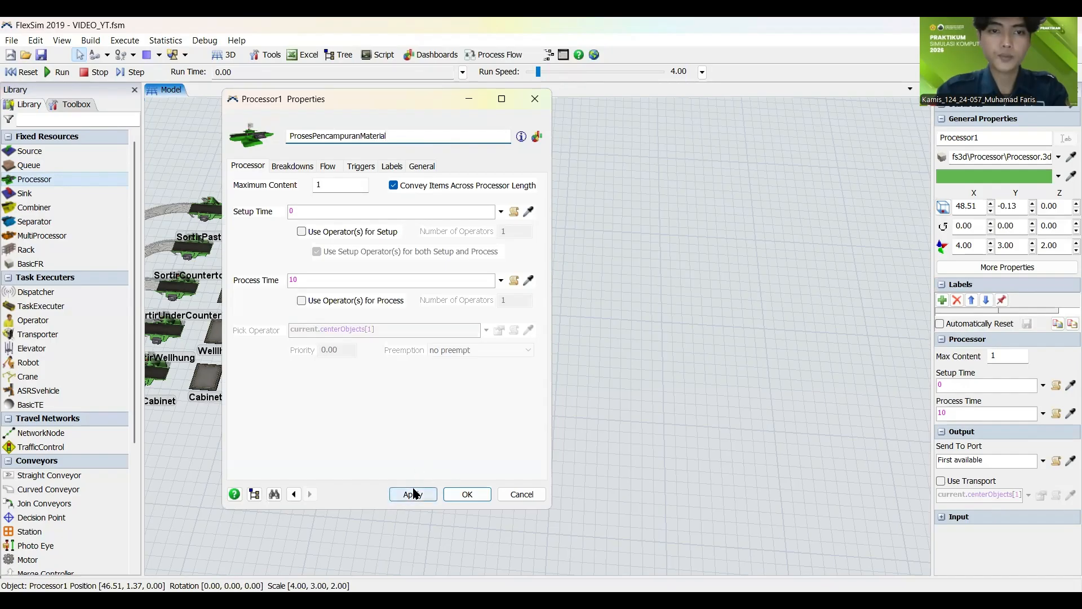
{"action": "left_click", "coordinate": [465, 494]}
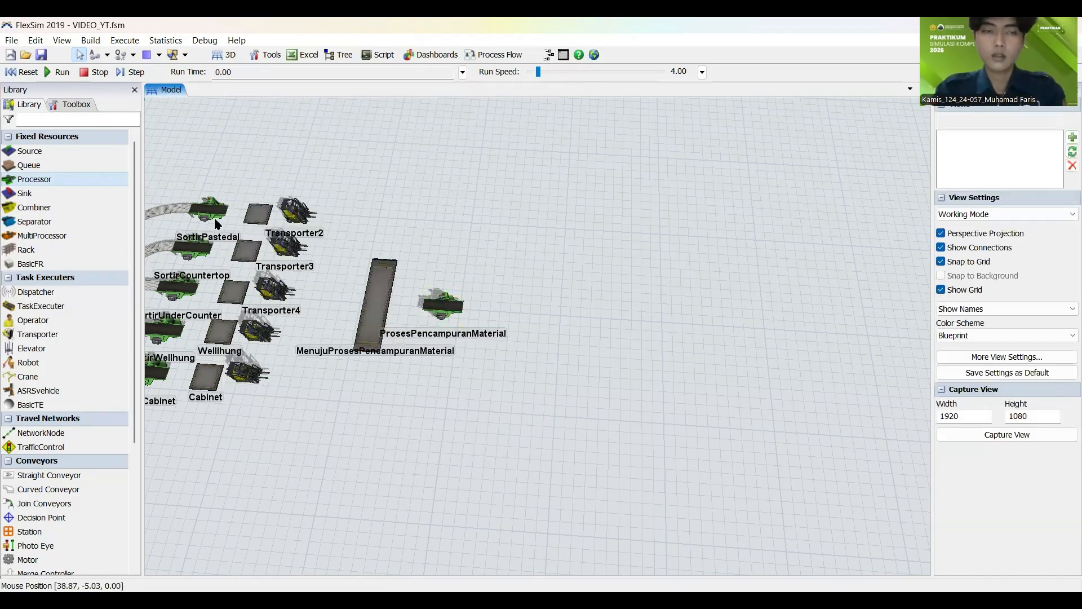
Step: Add a queue after the ProsesPencampuranMaterial processor and name it MenujuProsesPencetakan
{"action": "left_click", "coordinate": [510, 309]}
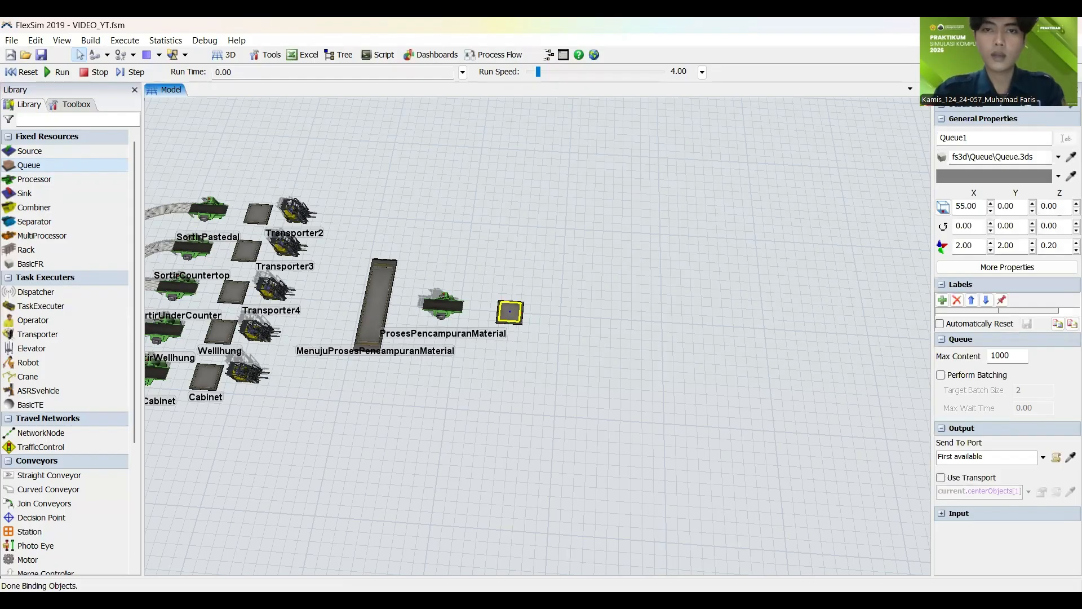
{"action": "double_click", "coordinate": [510, 311]}
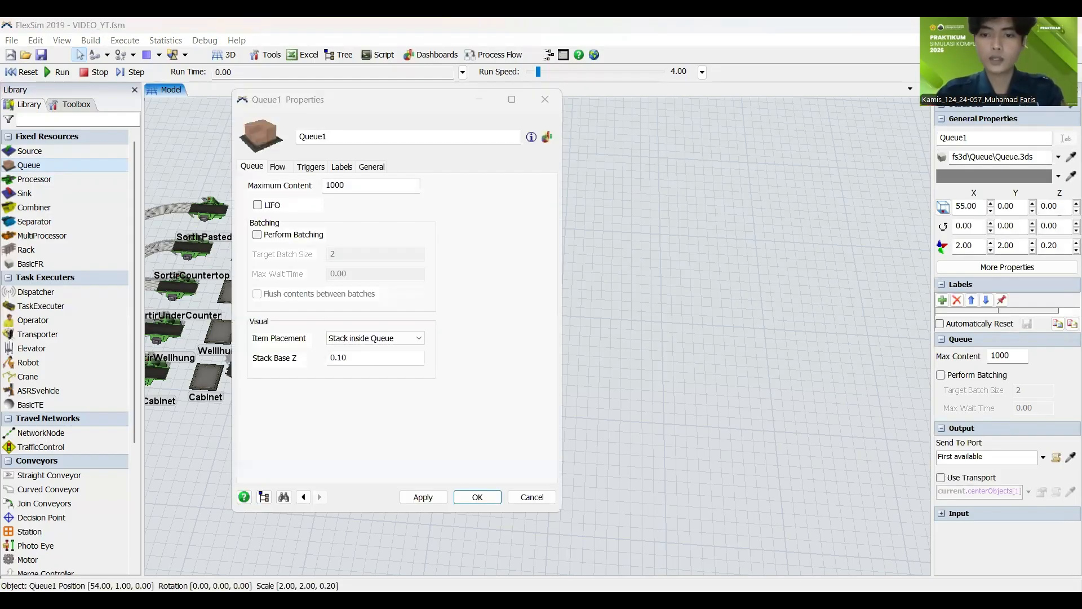
{"action": "double_click", "coordinate": [355, 139]}
{"action": "type", "text": "Menuju"}
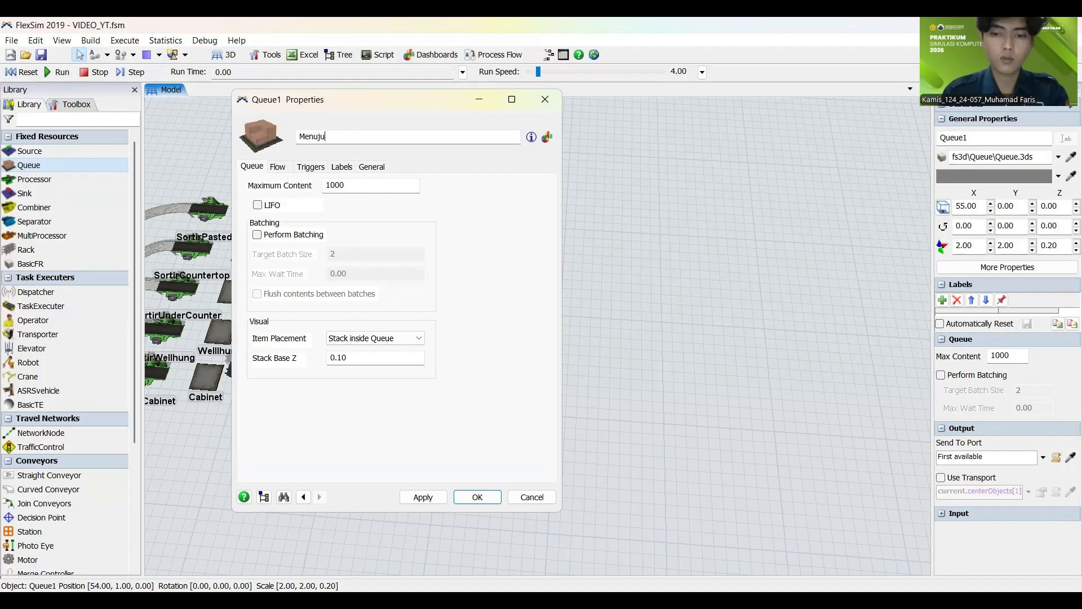
{"action": "type", "text": "ProsesP"}
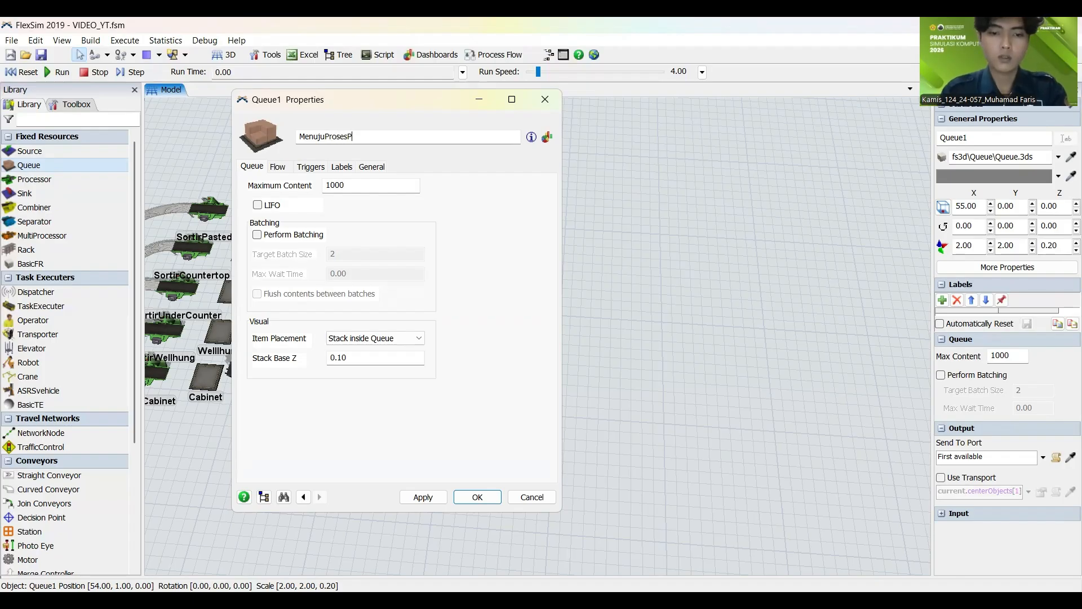
{"action": "type", "text": "encetakan"}
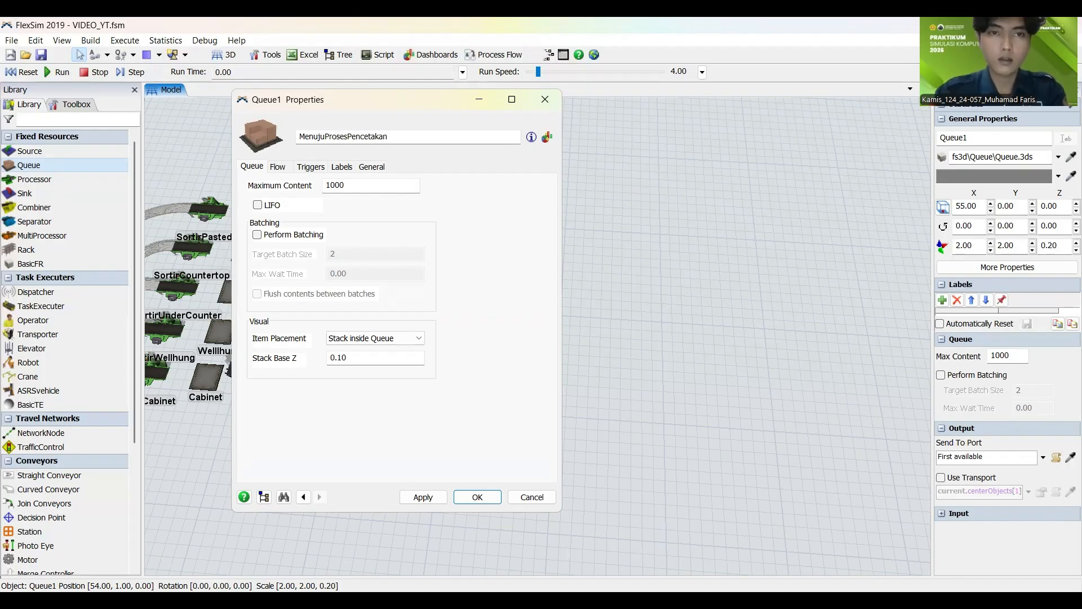
{"action": "left_click", "coordinate": [423, 496]}
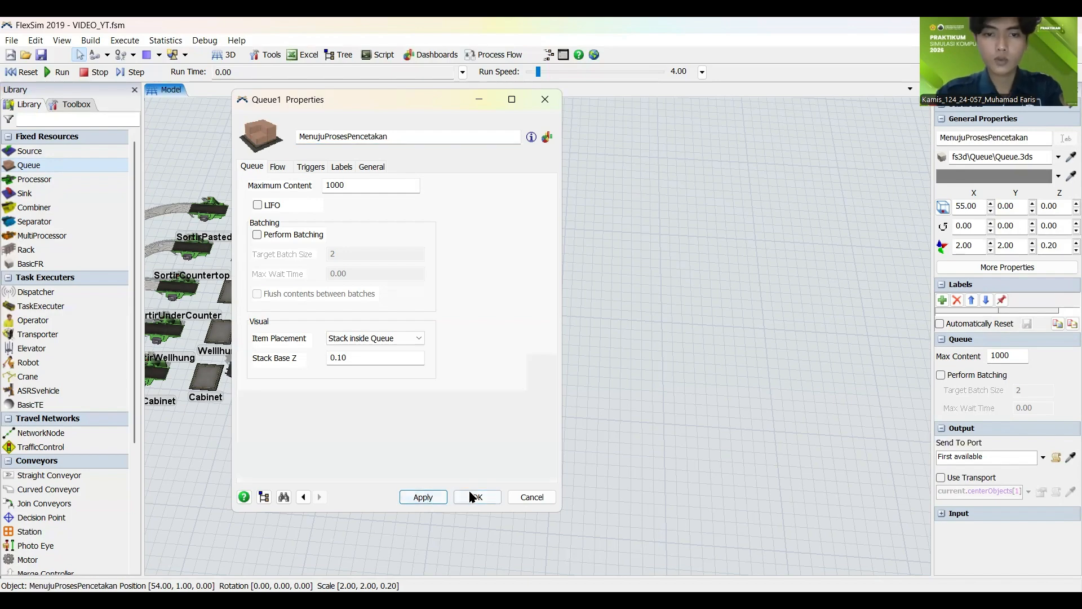
{"action": "left_click", "coordinate": [477, 497]}
Step: Add a processor in line after the MenujuProsesPencetakan queue
{"action": "left_click_drag", "start_coordinate": [510, 546], "coordinate": [368, 483]}
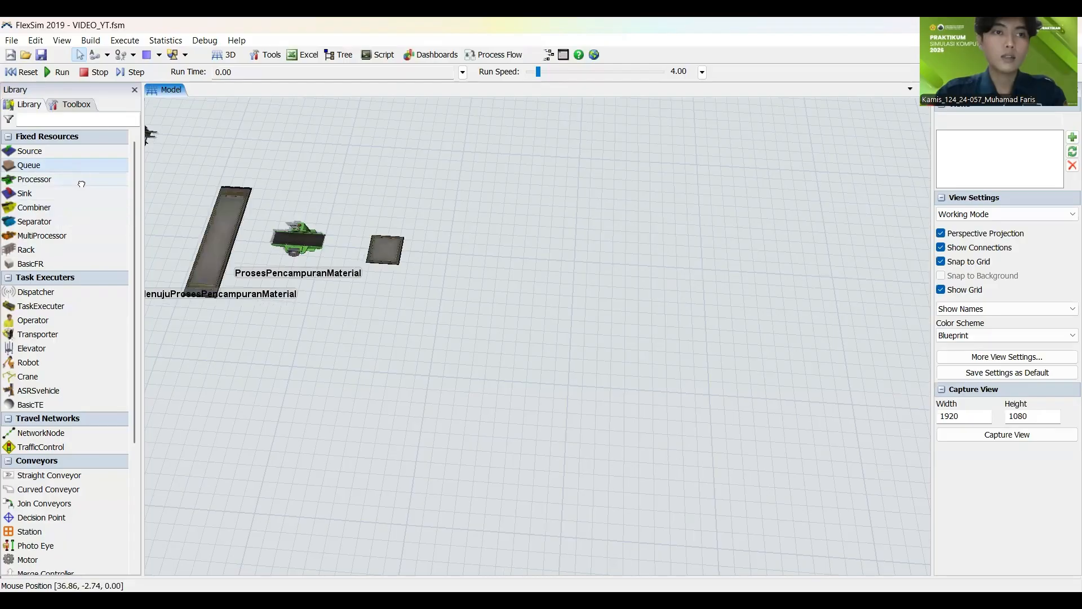
{"action": "left_click", "coordinate": [34, 179]}
{"action": "left_click", "coordinate": [472, 258]}
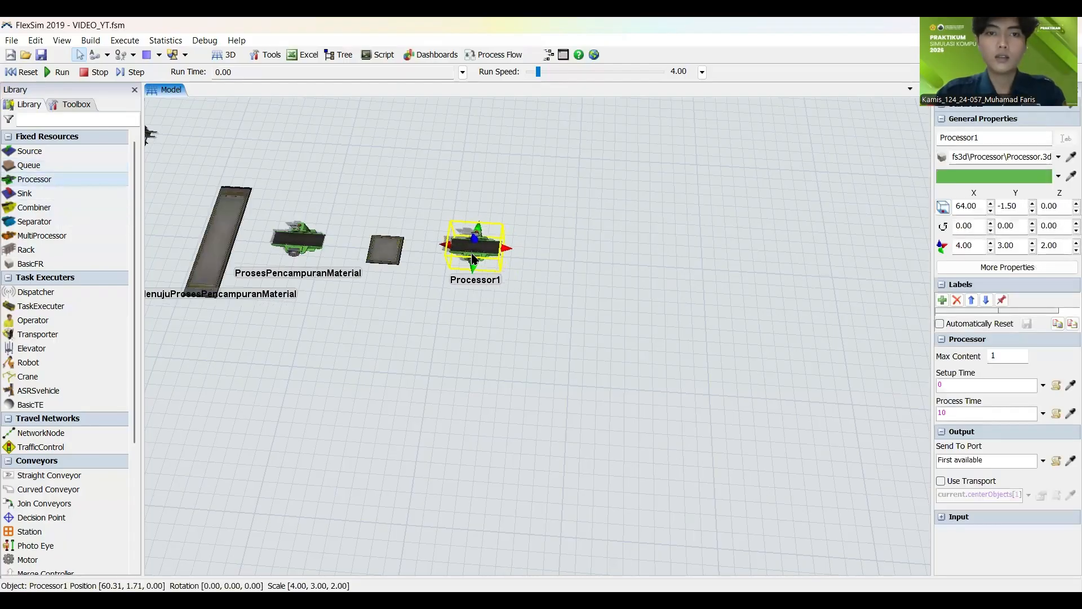
{"action": "left_click", "coordinate": [576, 384]}
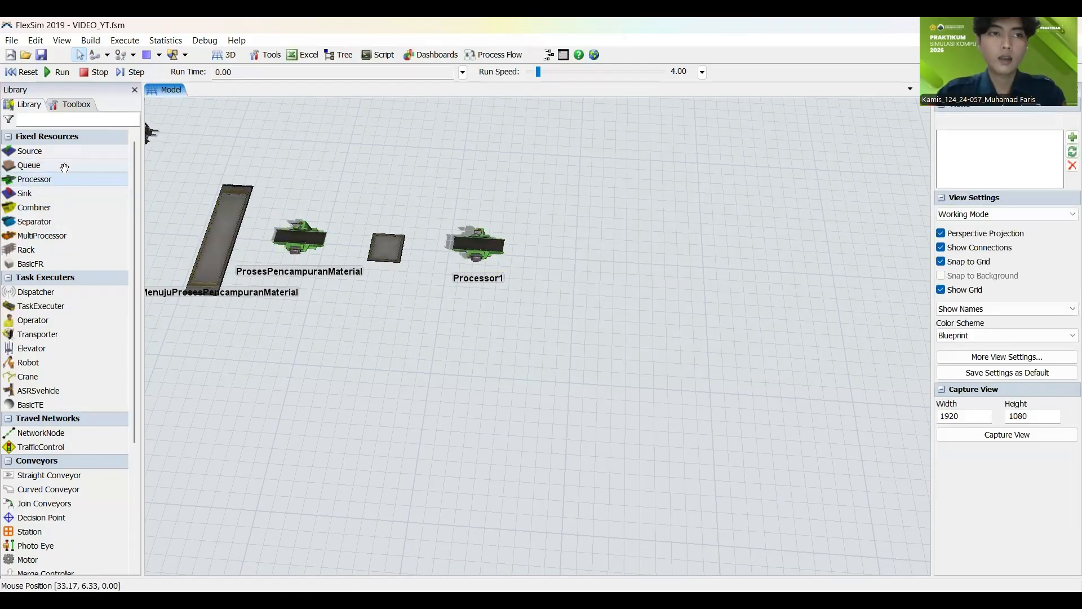
Step: Continue the line after Processor1 with a new queue followed by another processor
{"action": "left_click", "coordinate": [34, 165]}
{"action": "left_click", "coordinate": [555, 254]}
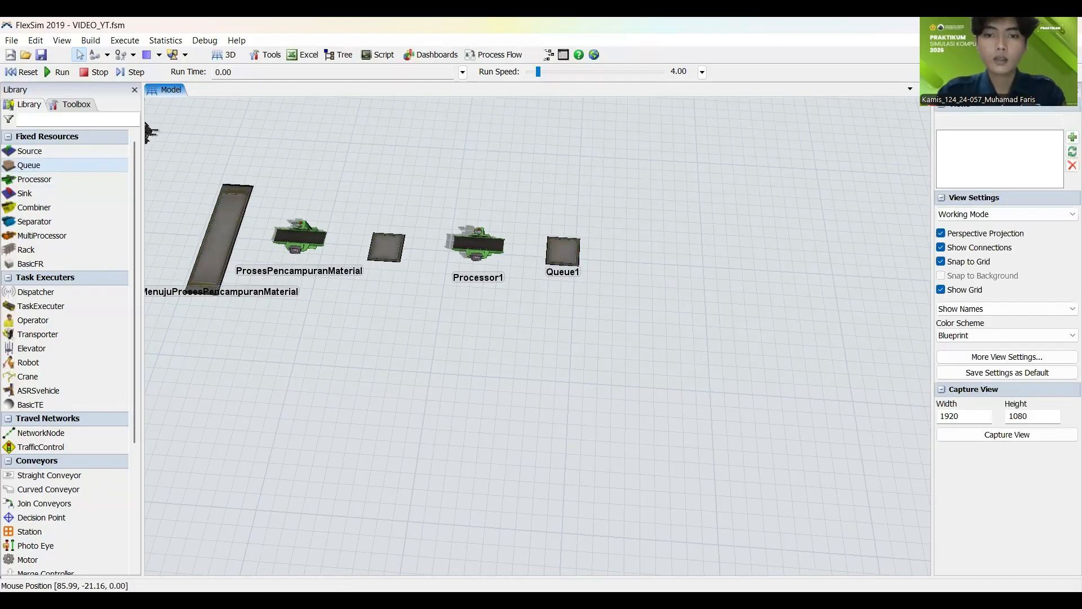
{"action": "left_click", "coordinate": [48, 179]}
{"action": "left_click", "coordinate": [647, 258]}
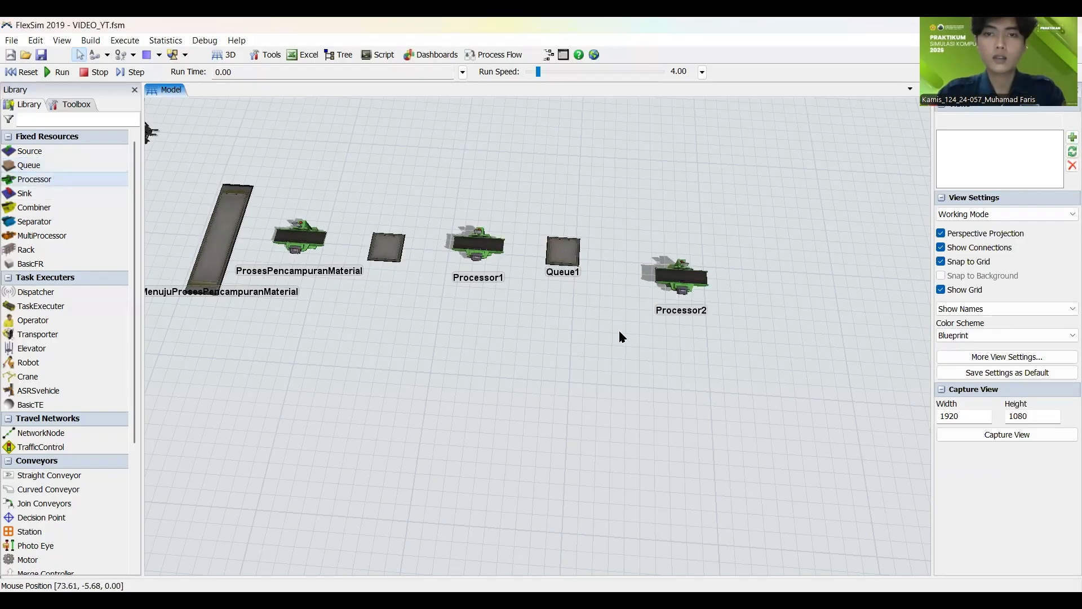
Step: Check the MenujuProsesPencetakan queue's properties and rename the processor after that queue as ProsesPencetakan
{"action": "left_click_drag", "start_coordinate": [619, 331], "coordinate": [561, 435]}
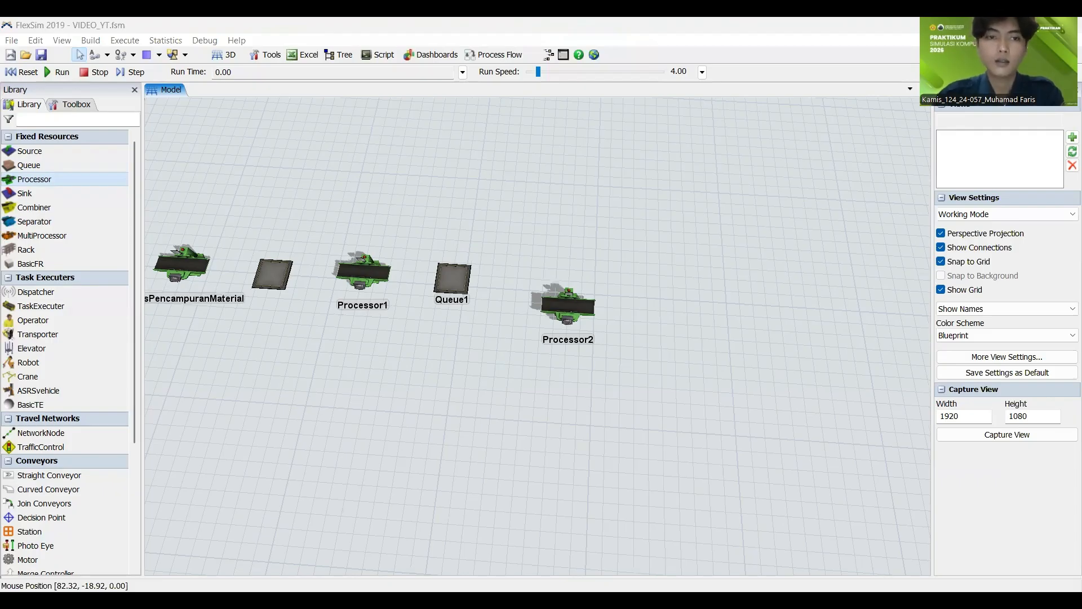
{"action": "left_click_drag", "start_coordinate": [294, 283], "coordinate": [431, 288]}
{"action": "left_click", "coordinate": [418, 280]}
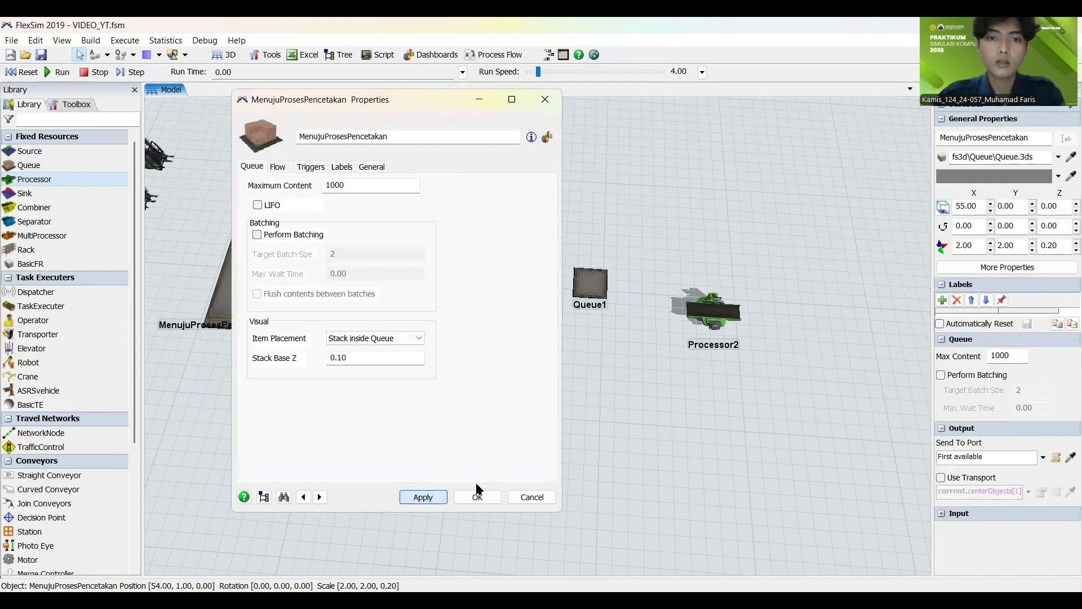
{"action": "left_click", "coordinate": [477, 496]}
{"action": "left_click", "coordinate": [500, 297]}
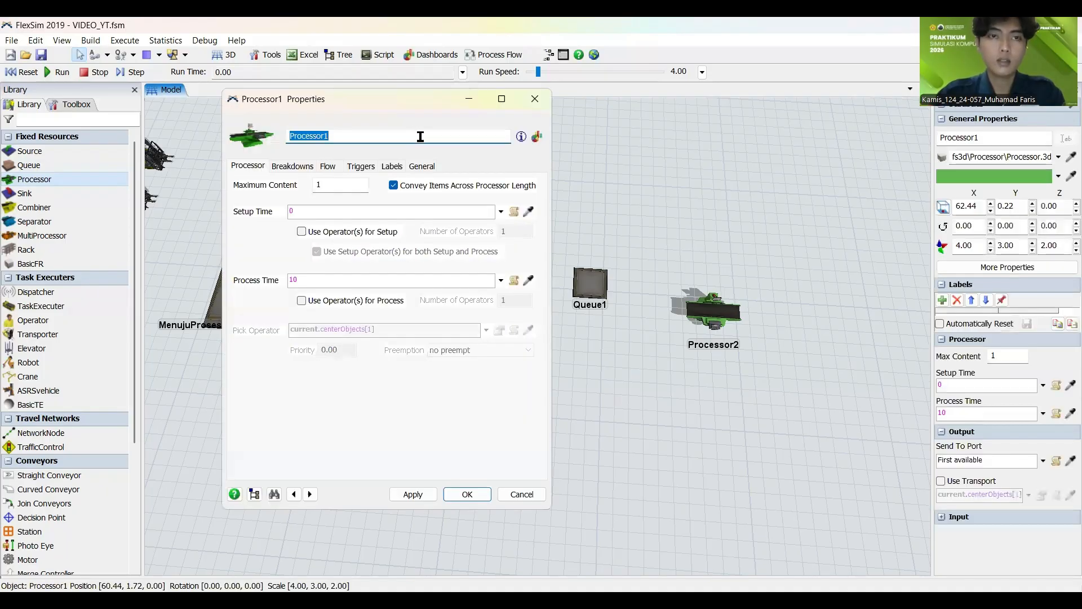
{"action": "type", "text": "Proses"}
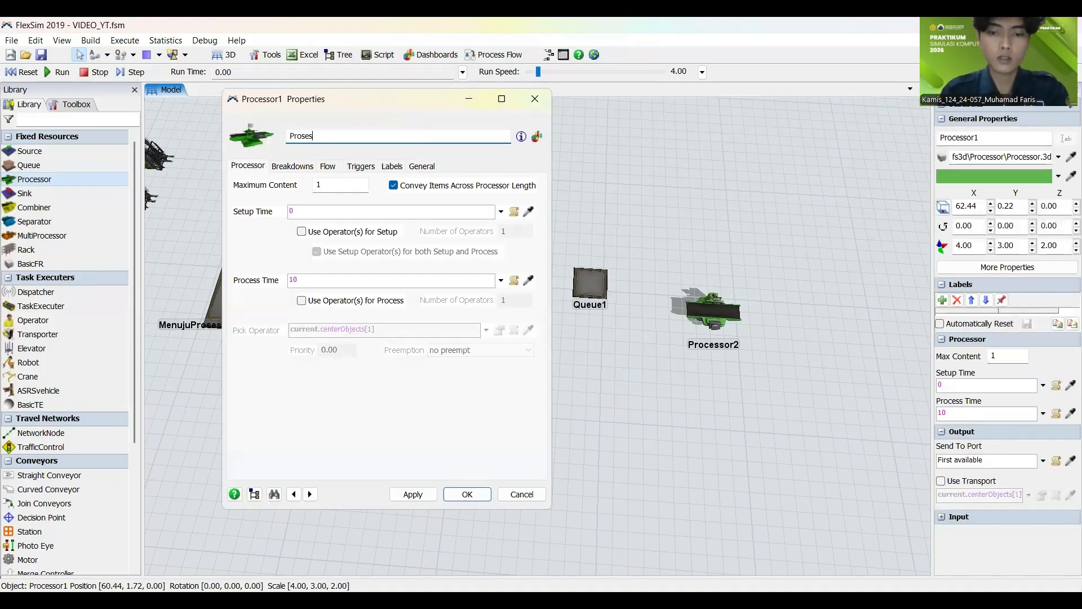
{"action": "type", "text": "Pencetakan"}
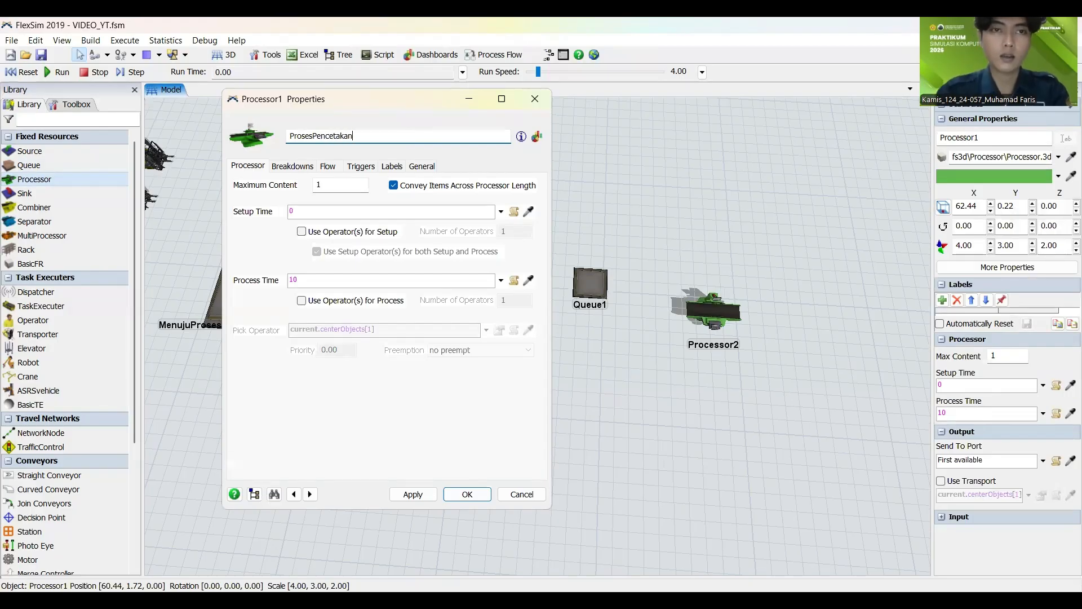
{"action": "left_click", "coordinate": [413, 494]}
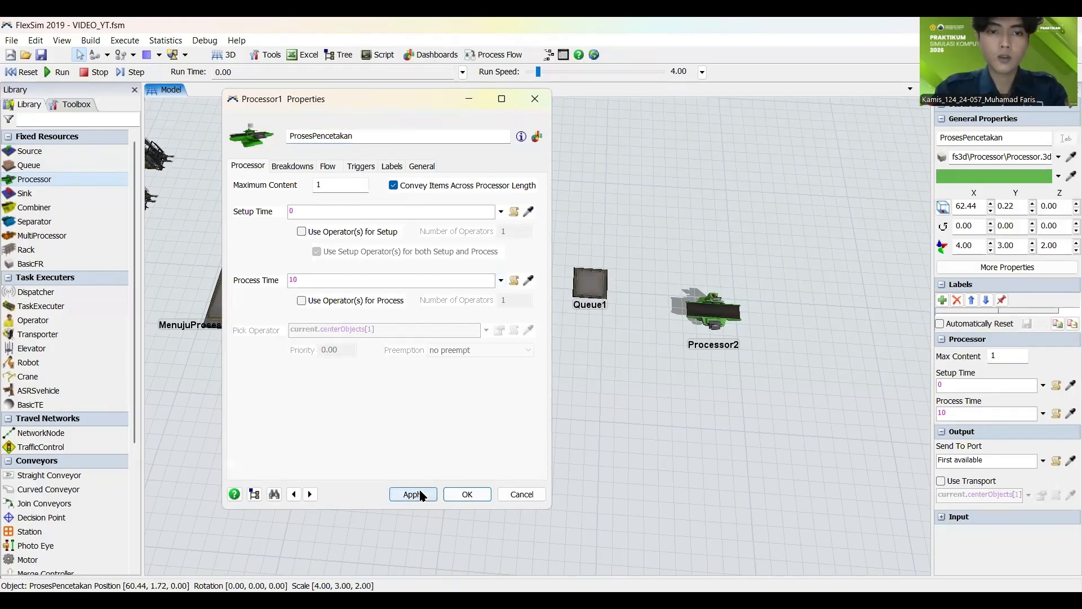
{"action": "left_click", "coordinate": [470, 495]}
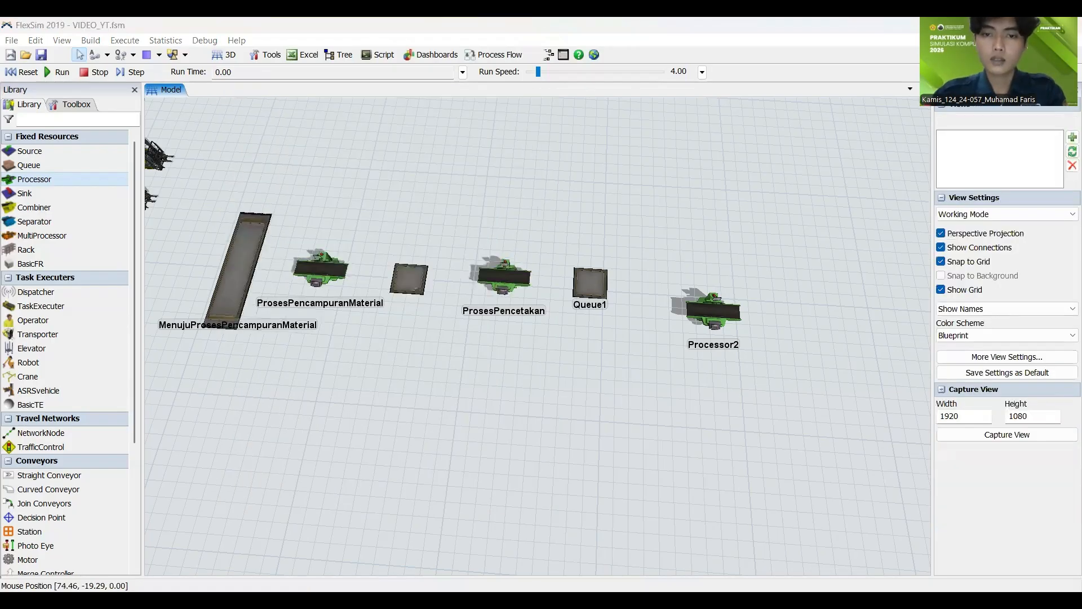
Step: Rename the queue after the ProsesPencetakan processor as MenujuProsesPerapihan
{"action": "left_click", "coordinate": [590, 283]}
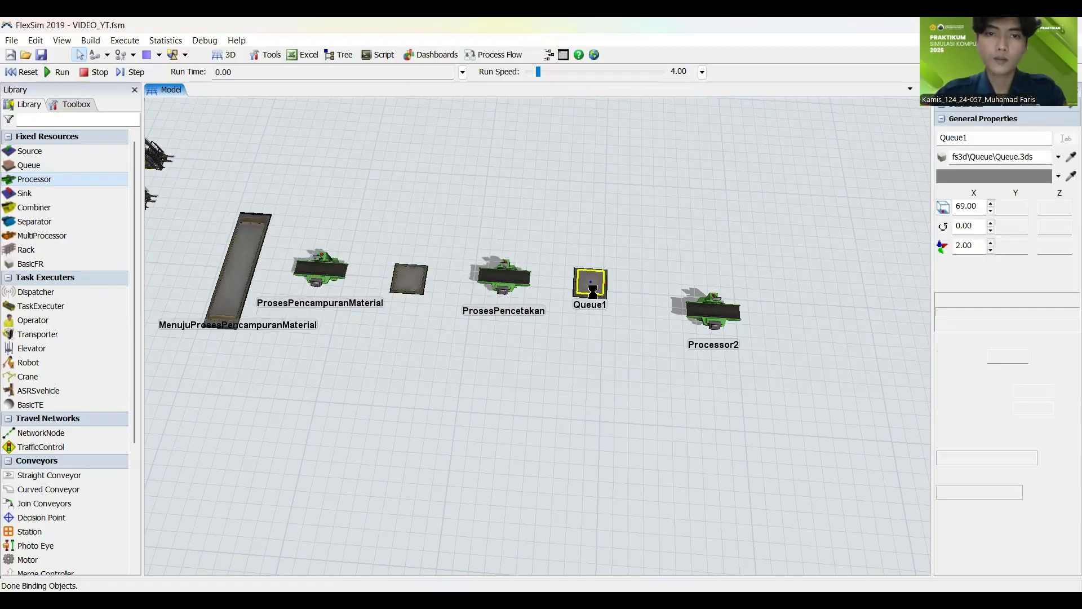
{"action": "double_click", "coordinate": [386, 136]}
{"action": "type", "text": "MenujuProses"}
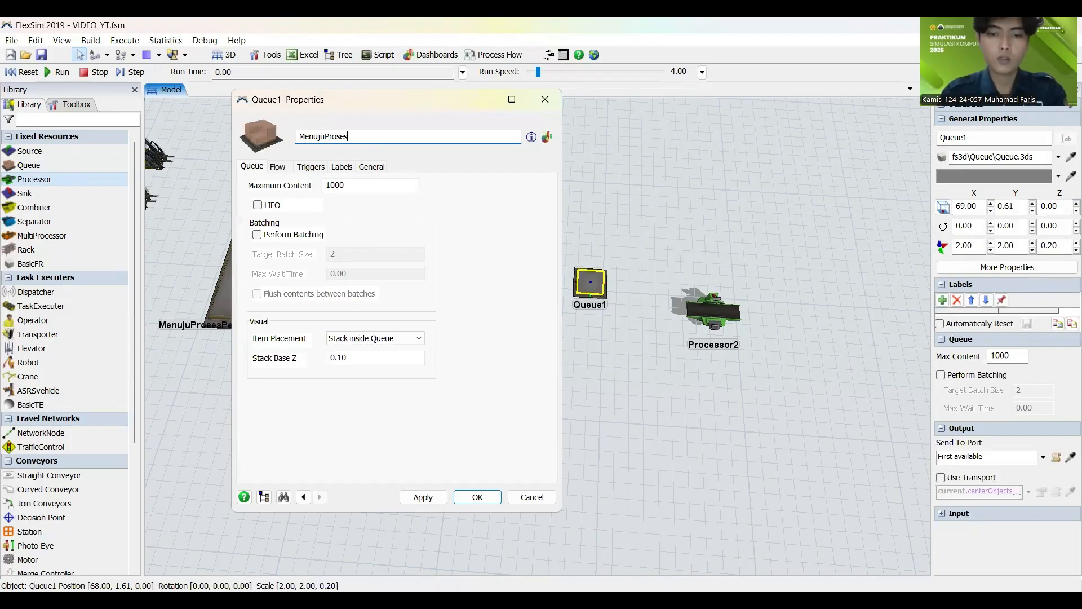
{"action": "type", "text": "Perapiha"}
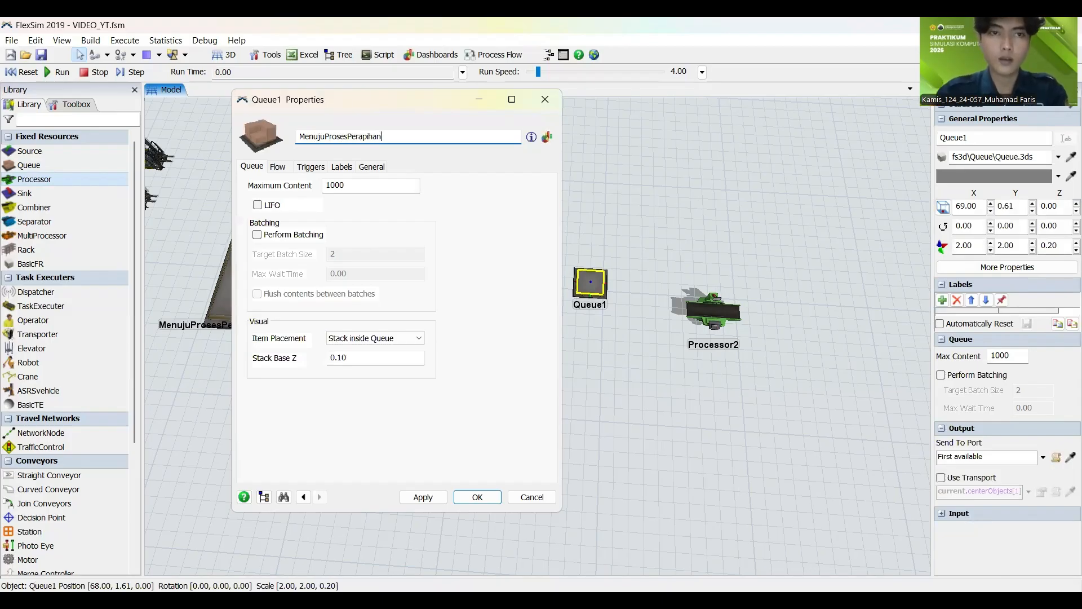
{"action": "type", "text": "n"}
{"action": "left_click", "coordinate": [422, 496]}
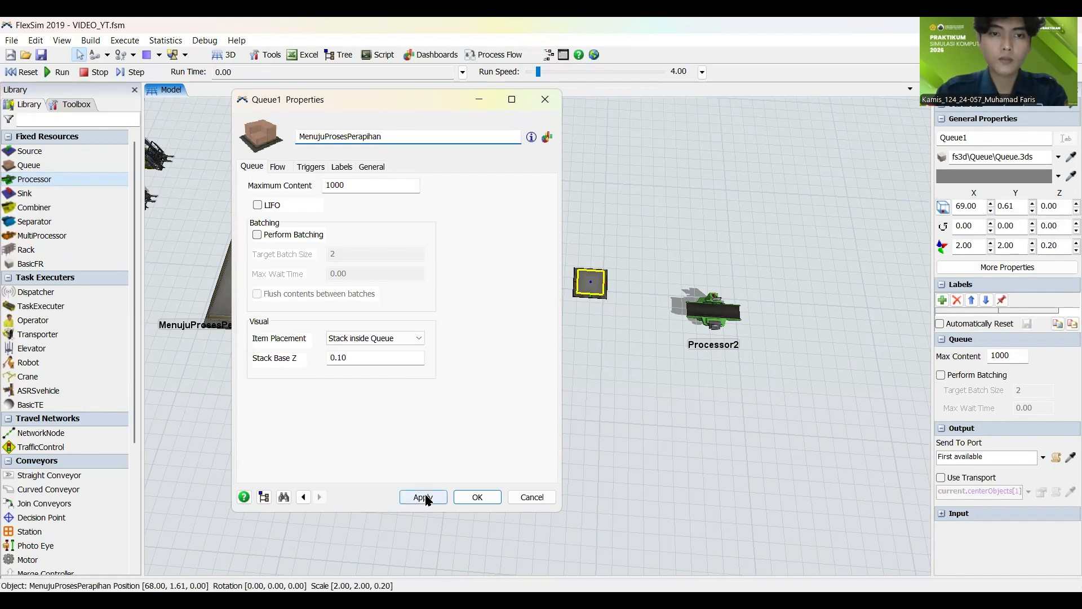
{"action": "left_click", "coordinate": [472, 495]}
{"action": "left_click", "coordinate": [671, 357]}
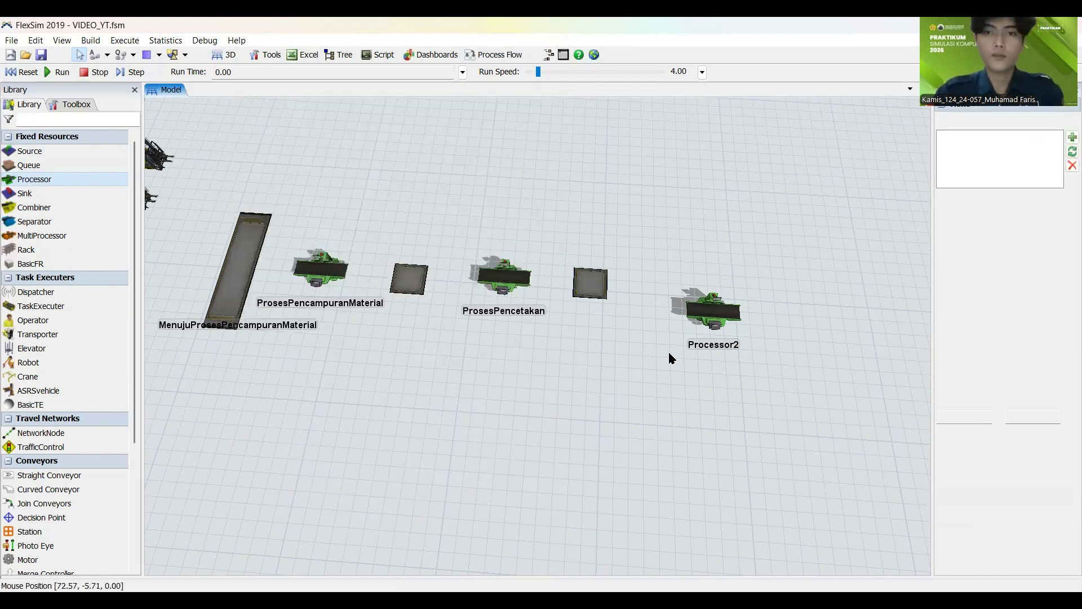
Step: Move Processor2 closer to the MenujuProsesPerapihan queue so it lines up with the production row
{"action": "left_click", "coordinate": [679, 289]}
{"action": "left_click_drag", "start_coordinate": [679, 288], "coordinate": [676, 295]}
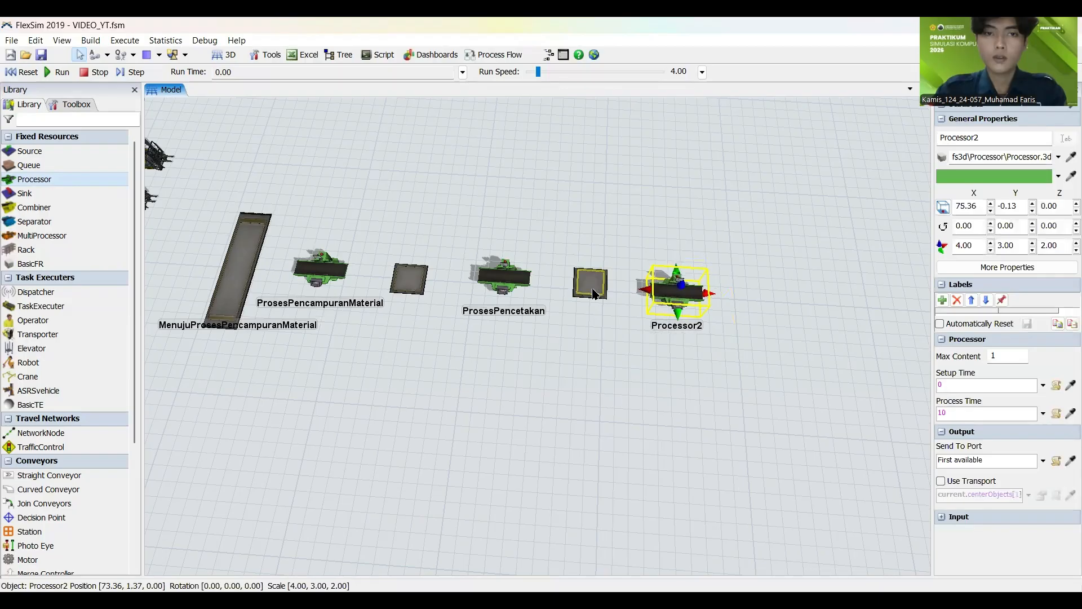
{"action": "left_click", "coordinate": [585, 299]}
{"action": "left_click_drag", "start_coordinate": [623, 353], "coordinate": [474, 398]}
Step: Rename the processor after the MenujuProsesPerapihan queue as ProsesPerapihan
{"action": "left_click", "coordinate": [542, 319]}
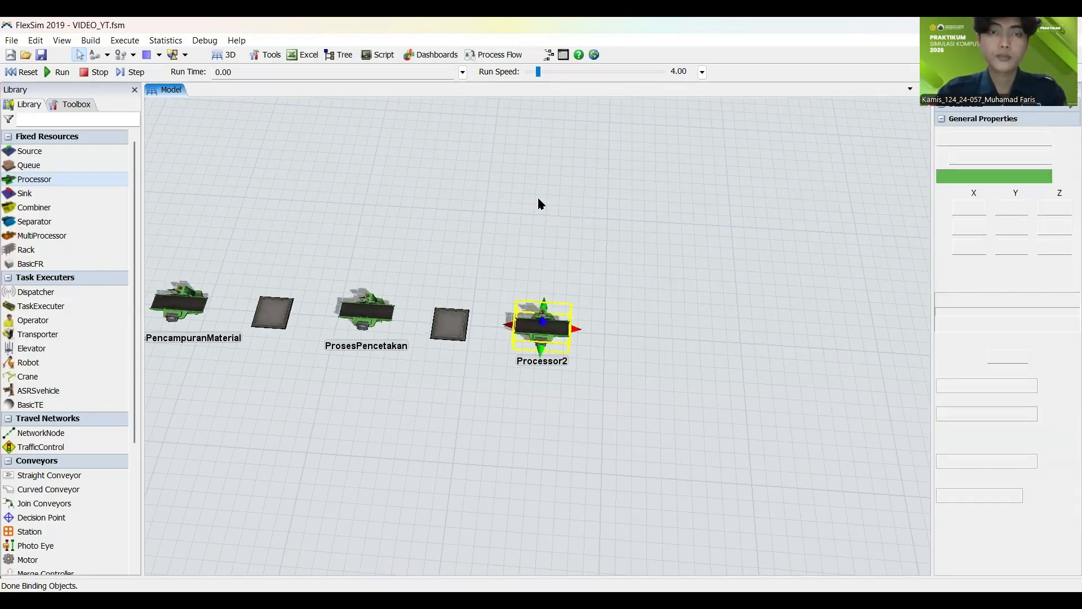
{"action": "key", "text": "ctrl+a"}
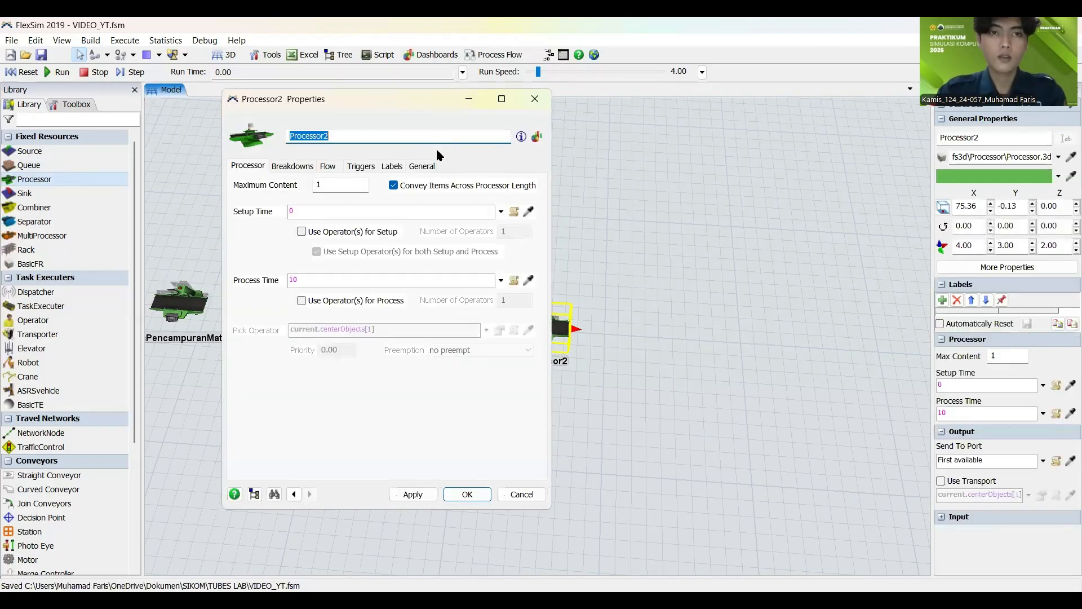
{"action": "type", "text": "Proses"}
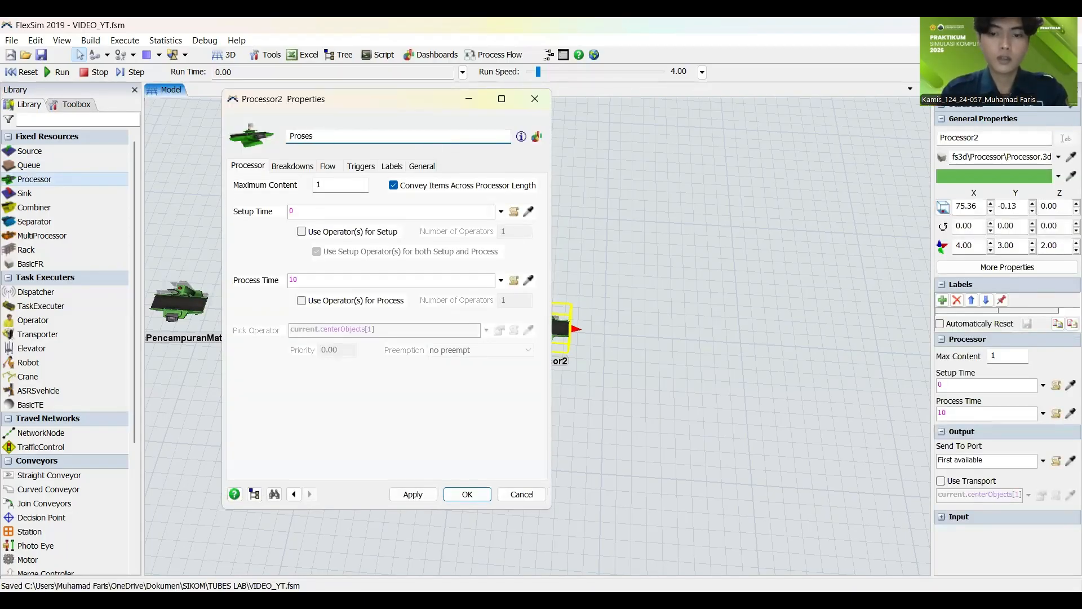
{"action": "type", "text": "Perapihan"}
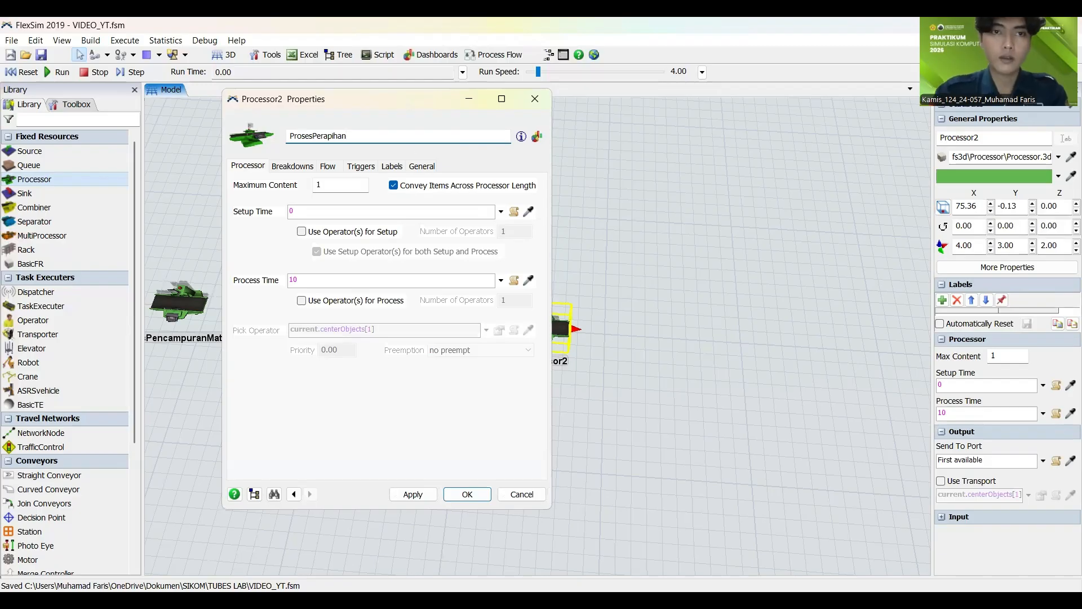
{"action": "left_click", "coordinate": [417, 497]}
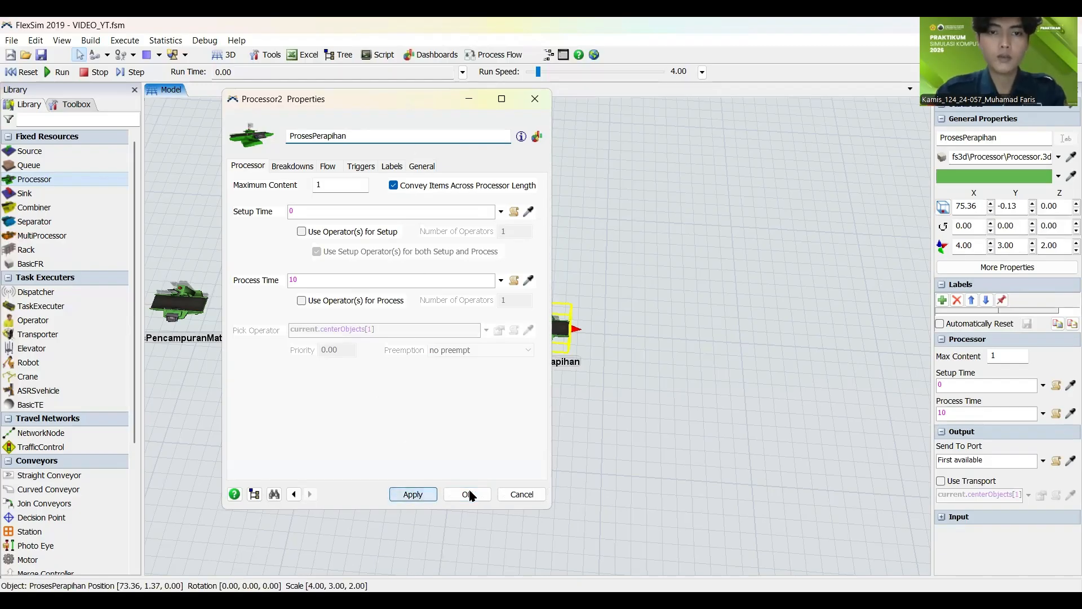
Step: Extend the line after the ProsesPerapihan processor with a new queue followed by a processor
{"action": "left_click_drag", "start_coordinate": [576, 443], "coordinate": [372, 366]}
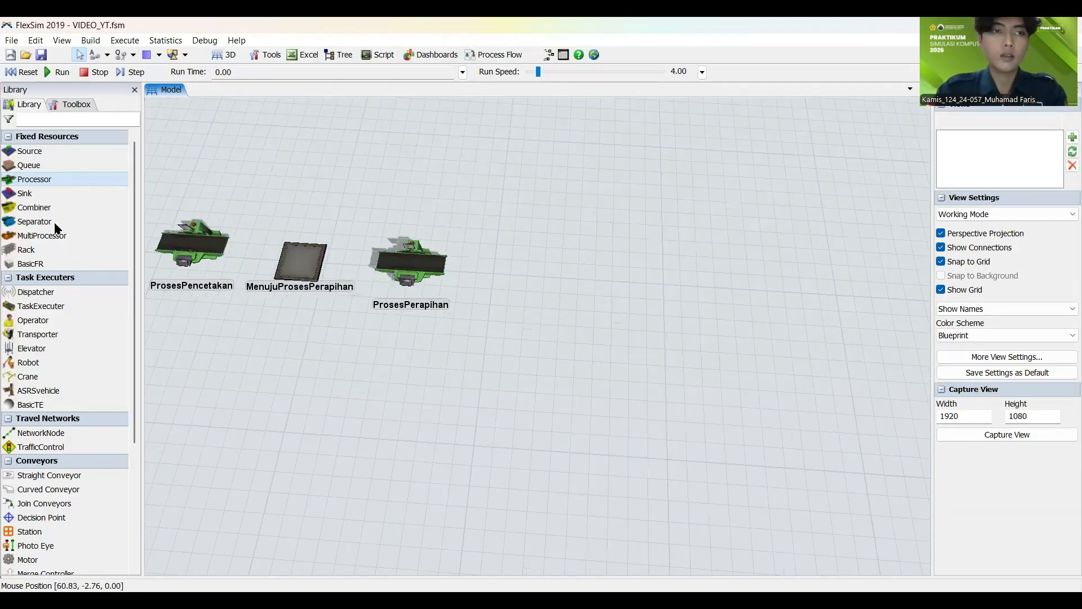
{"action": "left_click_drag", "start_coordinate": [51, 168], "coordinate": [503, 275]}
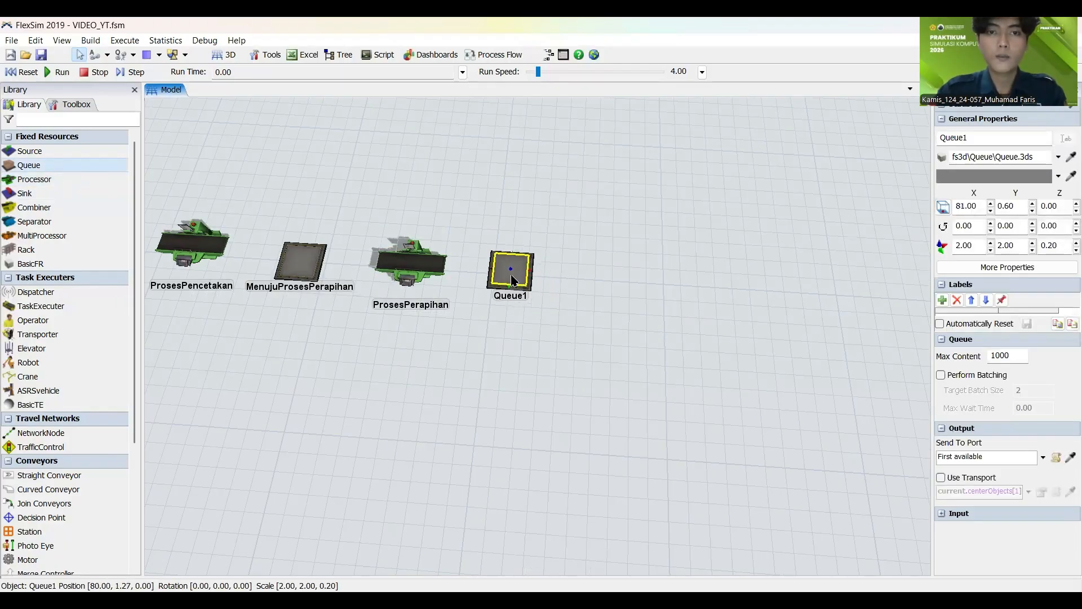
{"action": "left_click", "coordinate": [460, 373]}
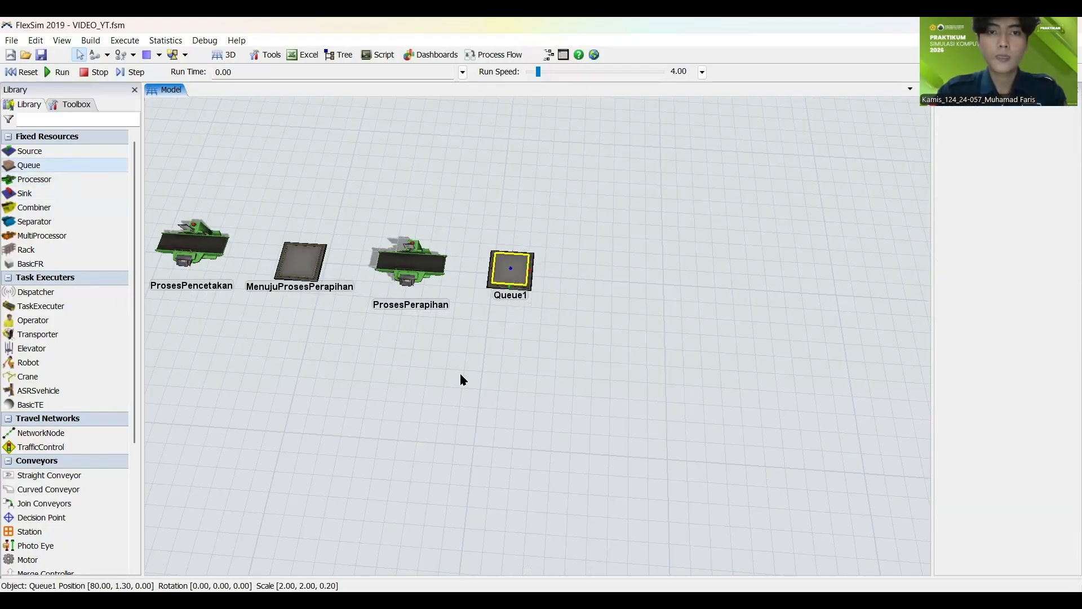
{"action": "left_click", "coordinate": [57, 180]}
{"action": "left_click", "coordinate": [614, 282]}
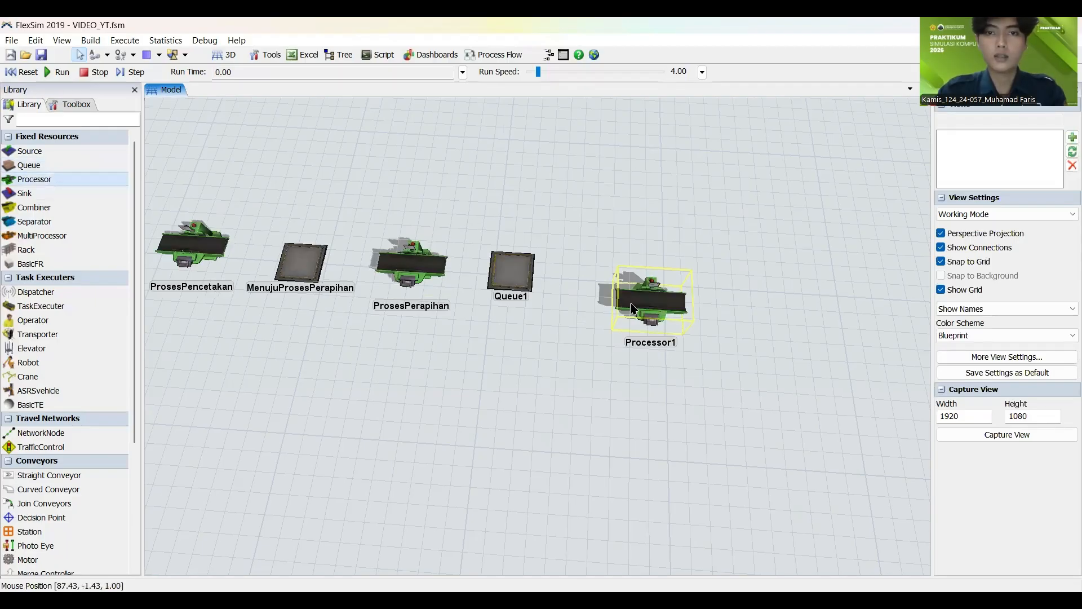
{"action": "left_click", "coordinate": [680, 492]}
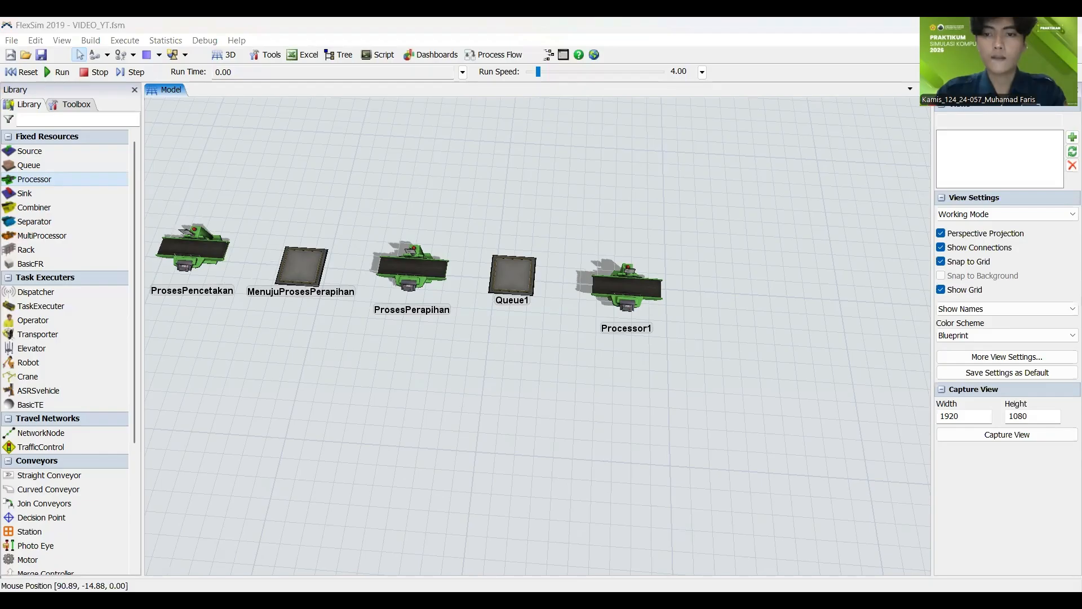
Step: Rename the queue after ProsesPerapihan as MenujuProsesPengeringan and copy the ProsesPengeringan part of its name
{"action": "left_click", "coordinate": [512, 275]}
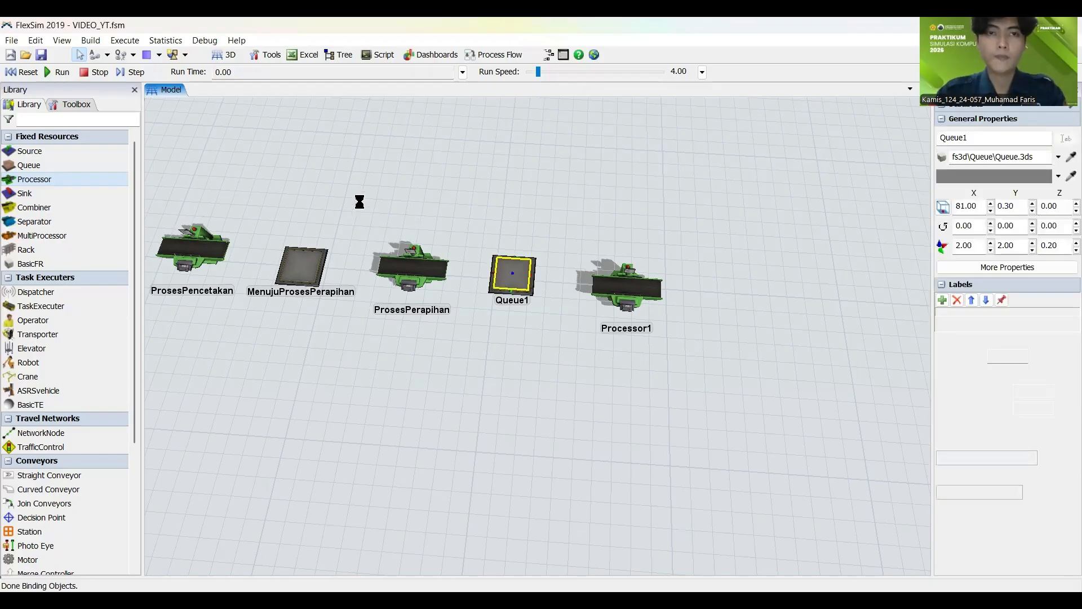
{"action": "type", "text": "M"}
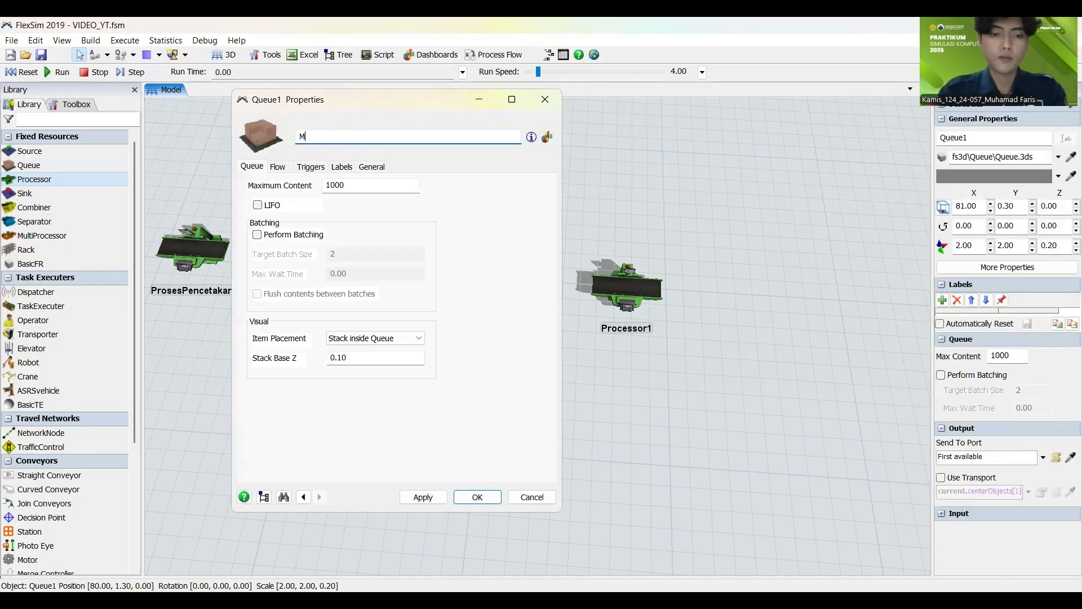
{"action": "type", "text": "enuju"}
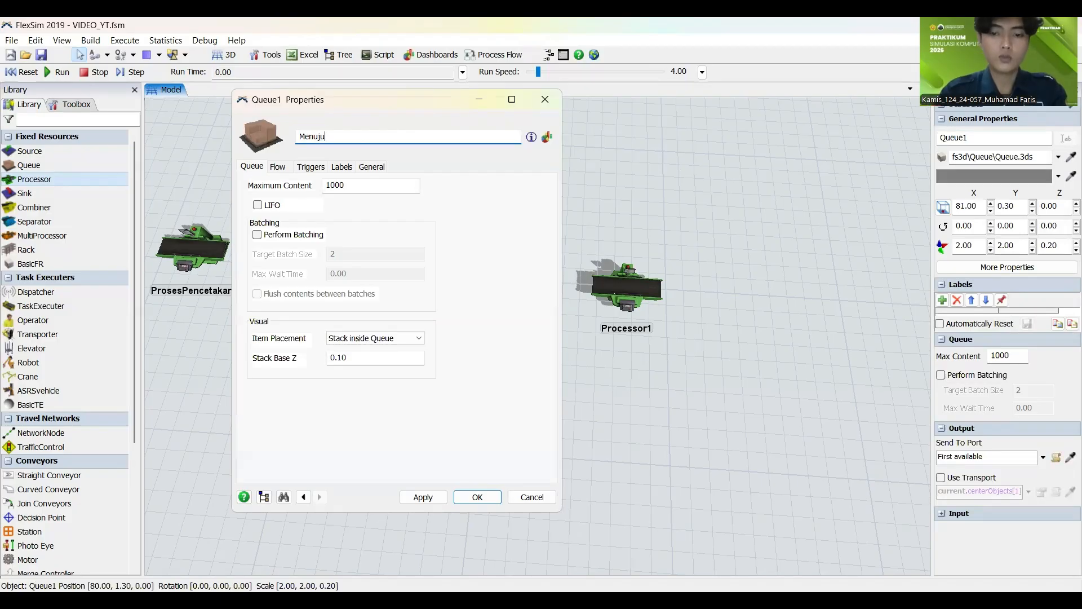
{"action": "type", "text": "ProsesPengeringan"}
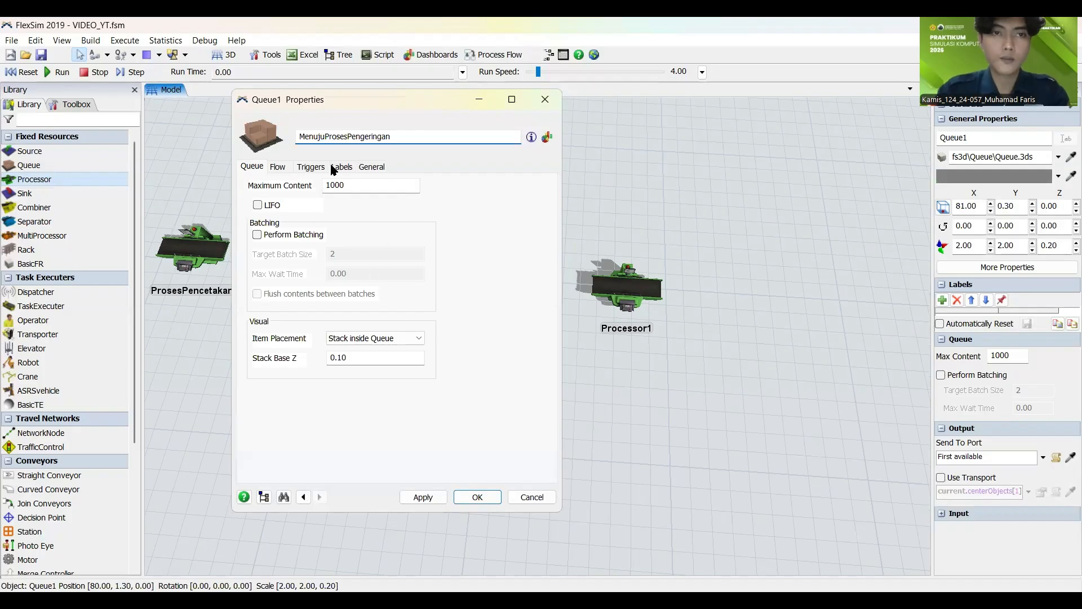
{"action": "left_click_drag", "start_coordinate": [324, 136], "coordinate": [440, 150]}
{"action": "key", "text": "ctrl+c"}
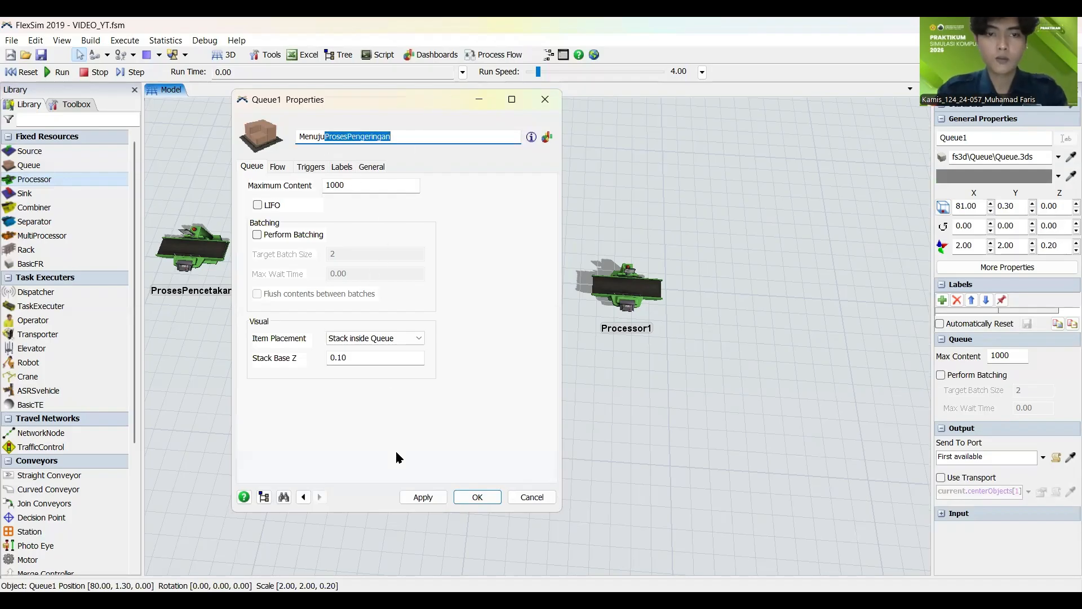
{"action": "left_click", "coordinate": [422, 496]}
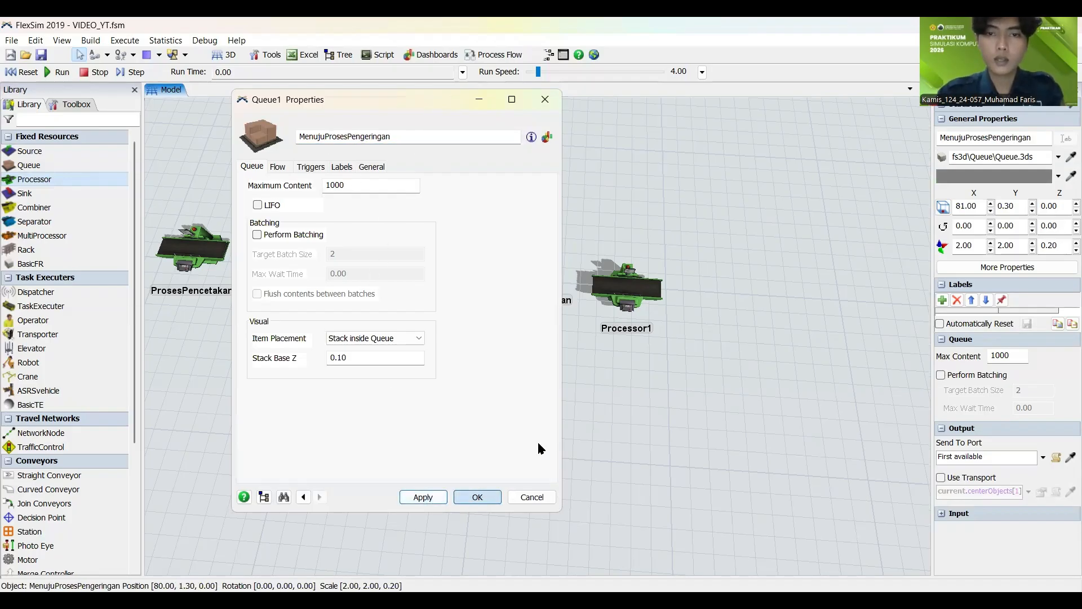
Step: Rename the processor after the MenujuProsesPengeringan queue as ProsesPengeringan using the copied text
{"action": "double_click", "coordinate": [627, 293]}
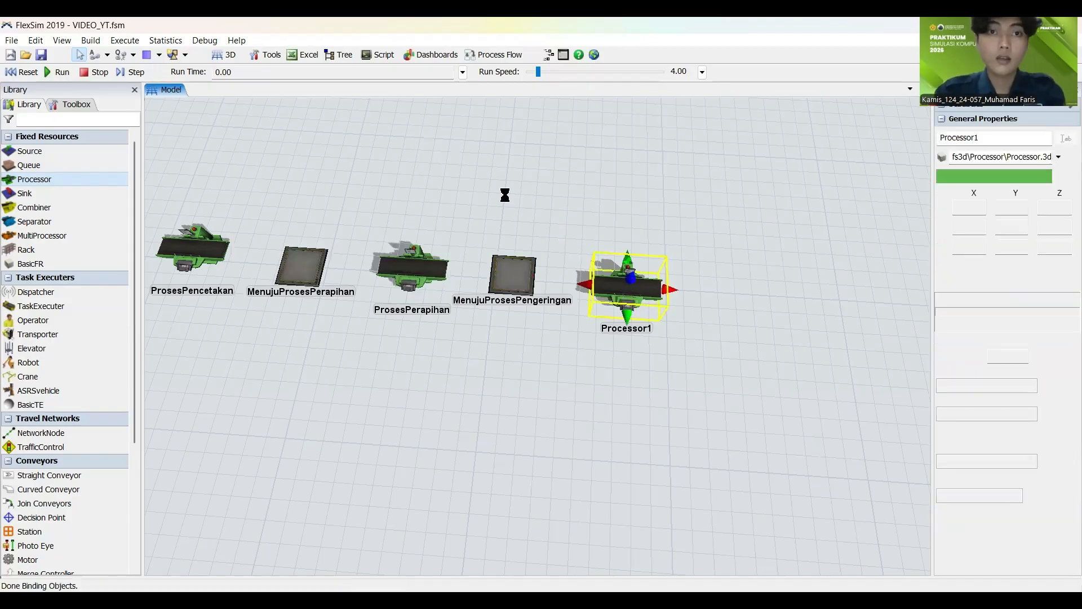
{"action": "key", "text": "ctrl+v"}
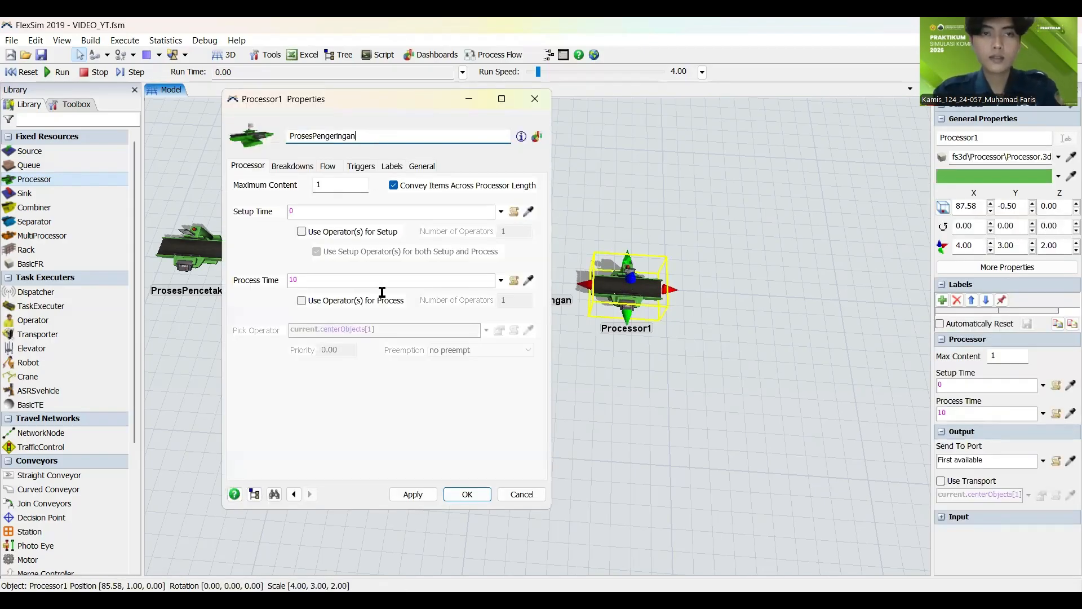
{"action": "left_click", "coordinate": [412, 494]}
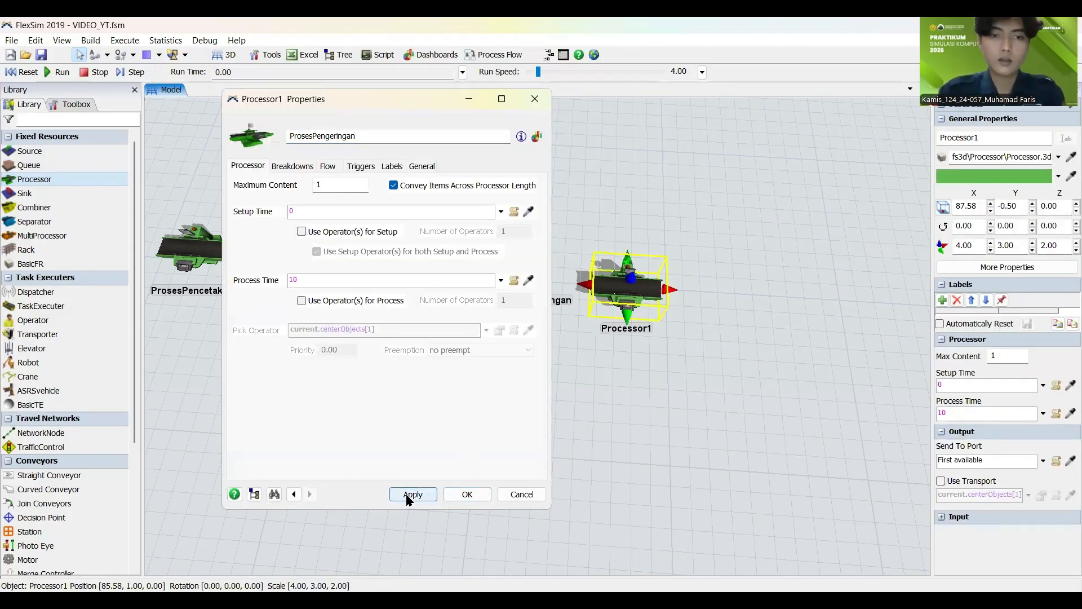
{"action": "left_click", "coordinate": [467, 496]}
{"action": "left_click", "coordinate": [295, 417]}
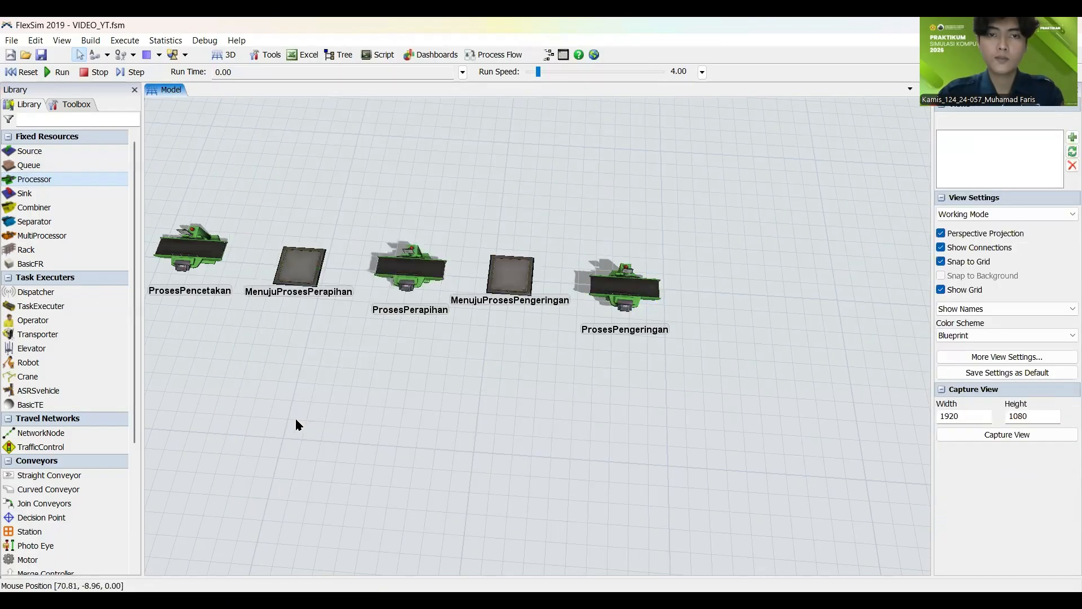
Step: Add another queue and processor in line after the ProsesPengeringan processor
{"action": "scroll", "coordinate": [295, 417], "scroll_direction": "down", "scroll_amount": 3}
{"action": "left_click_drag", "start_coordinate": [434, 379], "coordinate": [339, 367]}
{"action": "left_click_drag", "start_coordinate": [43, 166], "coordinate": [486, 310]}
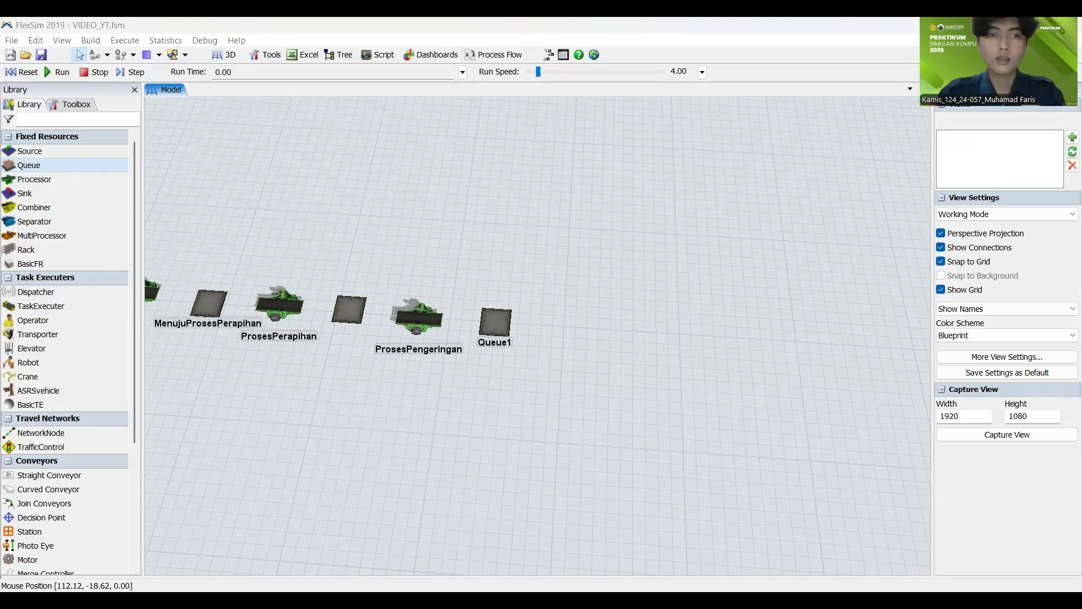
{"action": "left_click", "coordinate": [42, 179]}
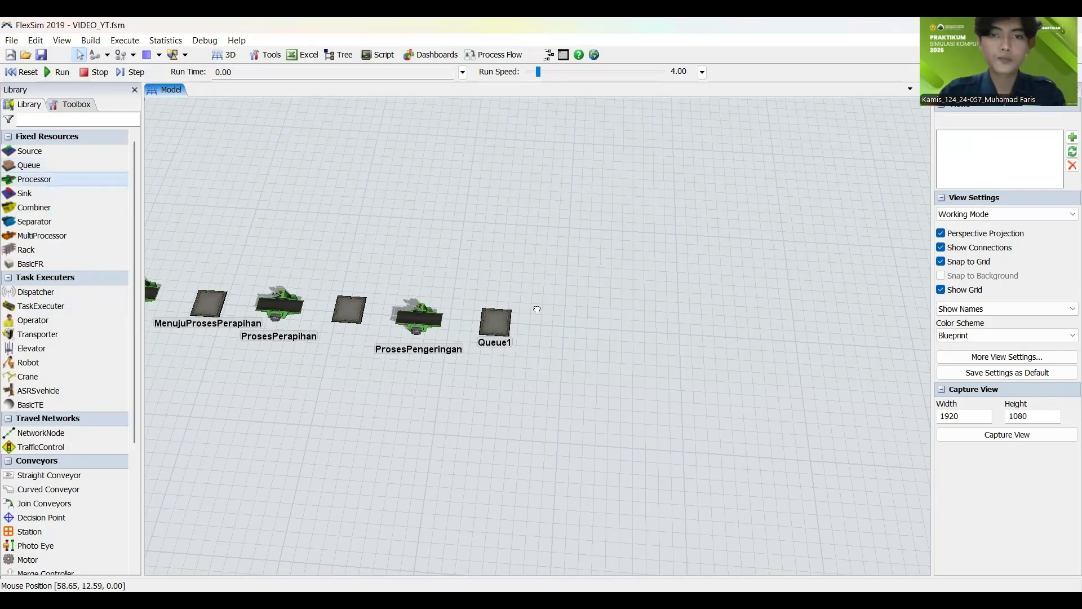
{"action": "left_click", "coordinate": [575, 321]}
{"action": "left_click", "coordinate": [698, 543]}
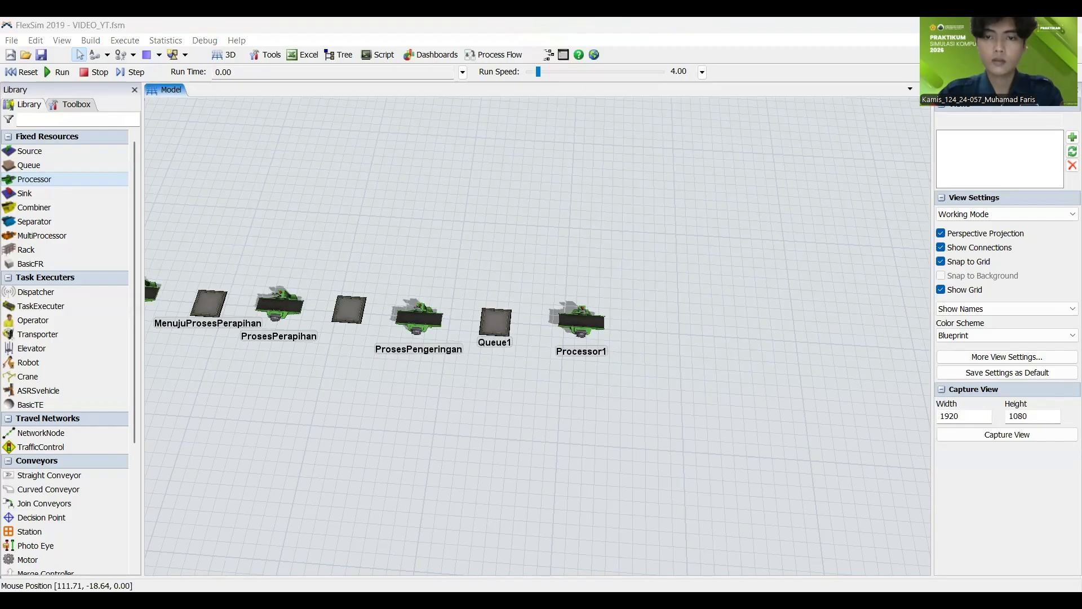
Step: Rename the queue after the ProsesPengeringan processor as MenujuProsesPembakaran
{"action": "left_click", "coordinate": [503, 327]}
{"action": "double_click", "coordinate": [503, 328]}
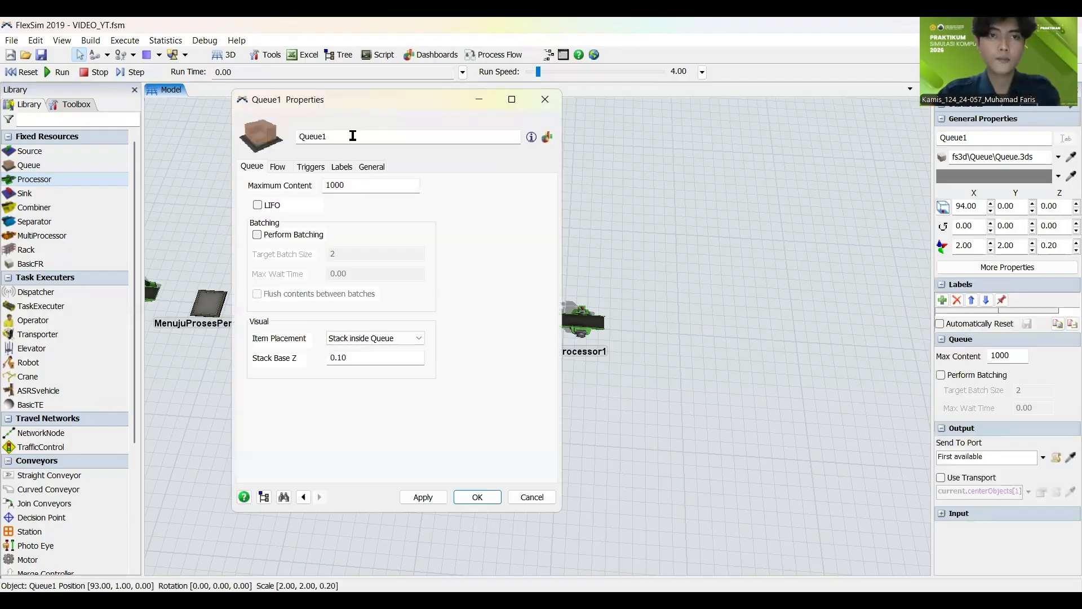
{"action": "double_click", "coordinate": [352, 135]}
{"action": "type", "text": "Prose"}
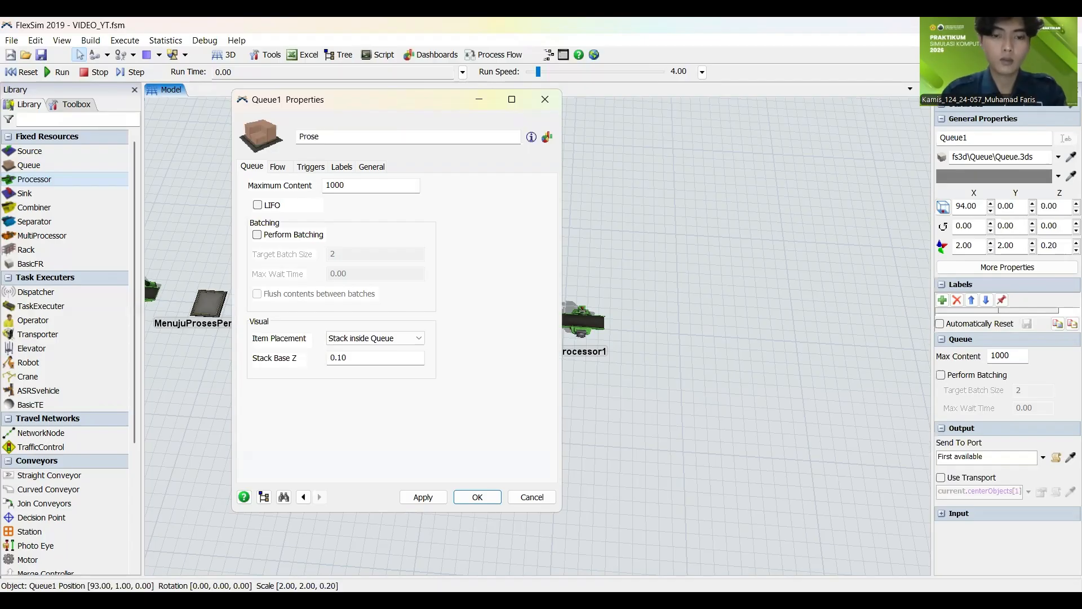
{"action": "type", "text": "MenujuProsesProse"}
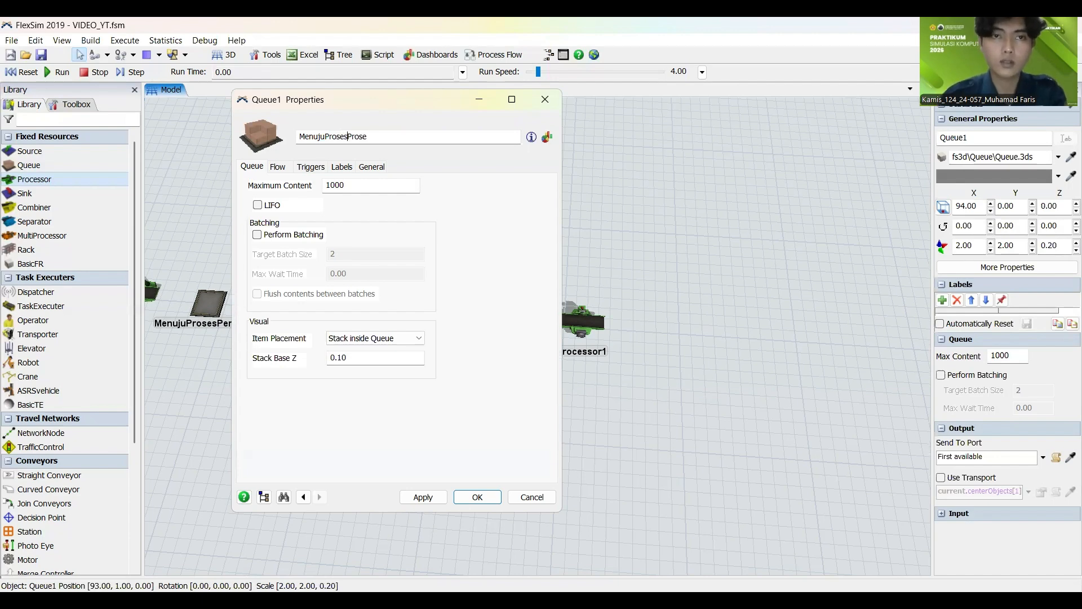
{"action": "key", "text": "BackSpace"}
{"action": "key", "text": "BackSpace"}
{"action": "key", "text": "BackSpace"}
{"action": "key", "text": "BackSpace"}
{"action": "key", "text": "BackSpace"}
{"action": "key", "text": "BackSpace"}
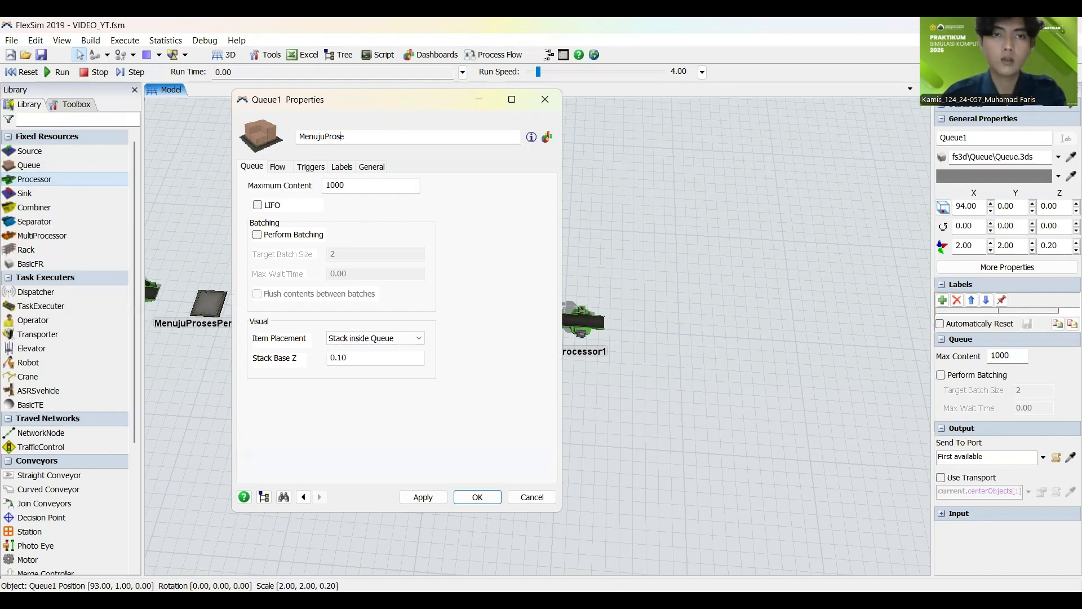
{"action": "type", "text": "sPembakaran"}
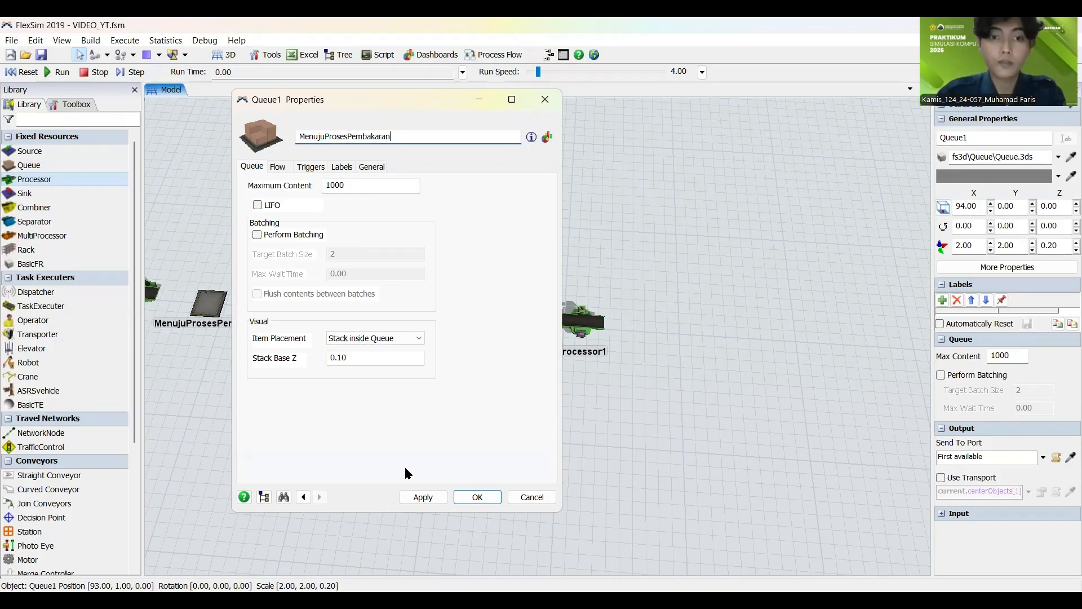
{"action": "left_click", "coordinate": [423, 497]}
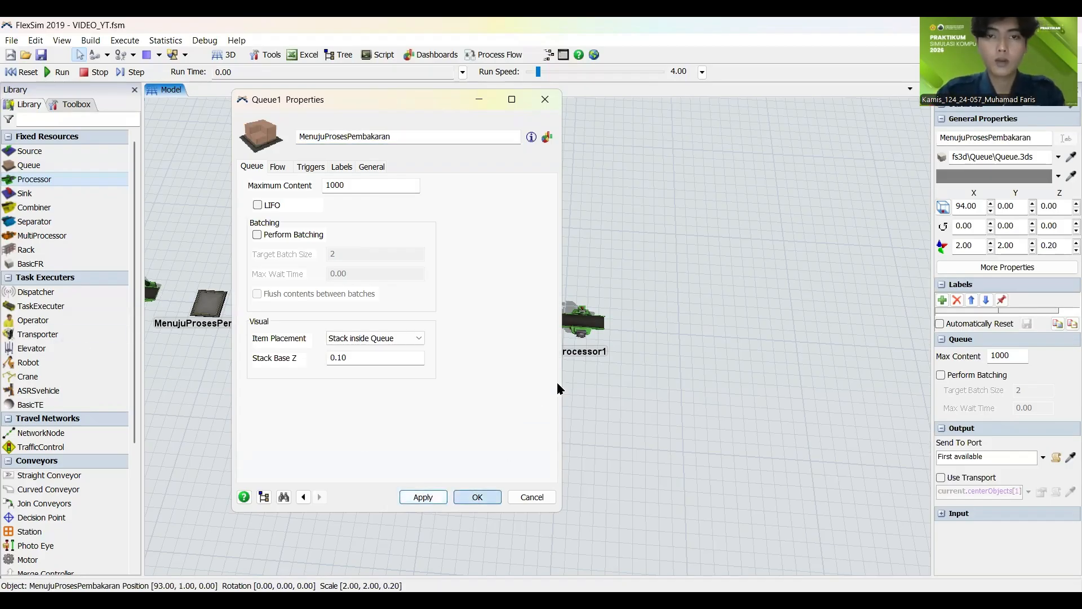
Step: Rename the processor after the MenujuProsesPembakaran queue as ProsesPembakaran
{"action": "left_click", "coordinate": [582, 320]}
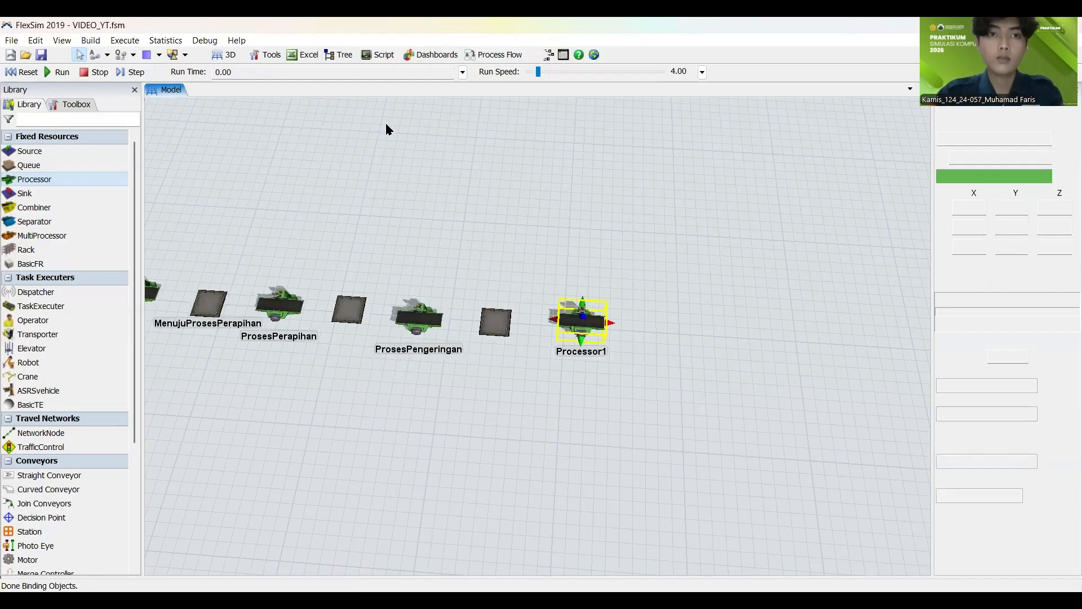
{"action": "type", "text": "P"}
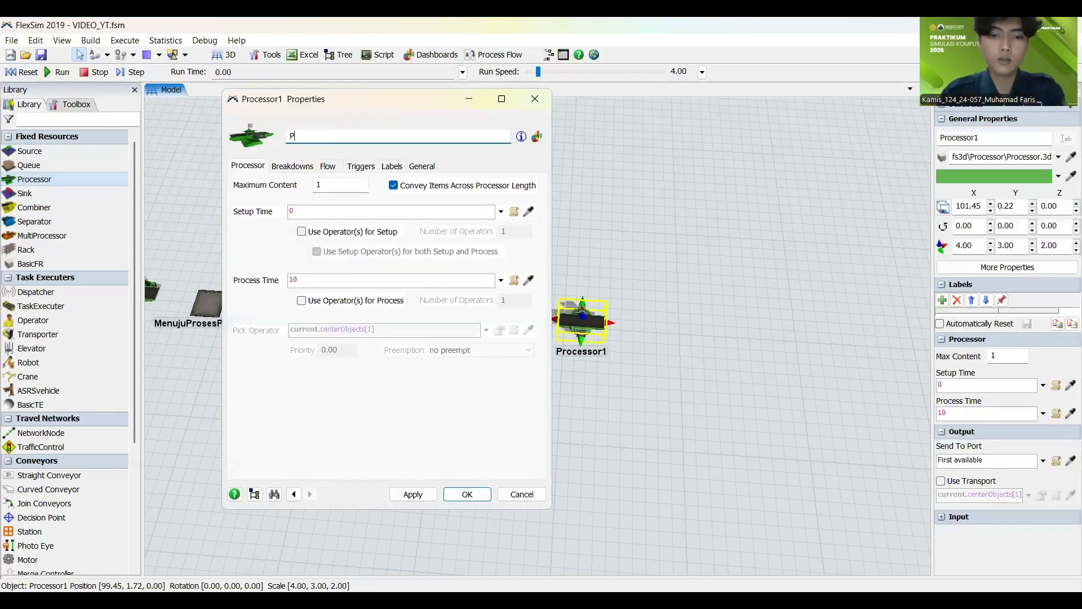
{"action": "type", "text": "rosesPembakaran"}
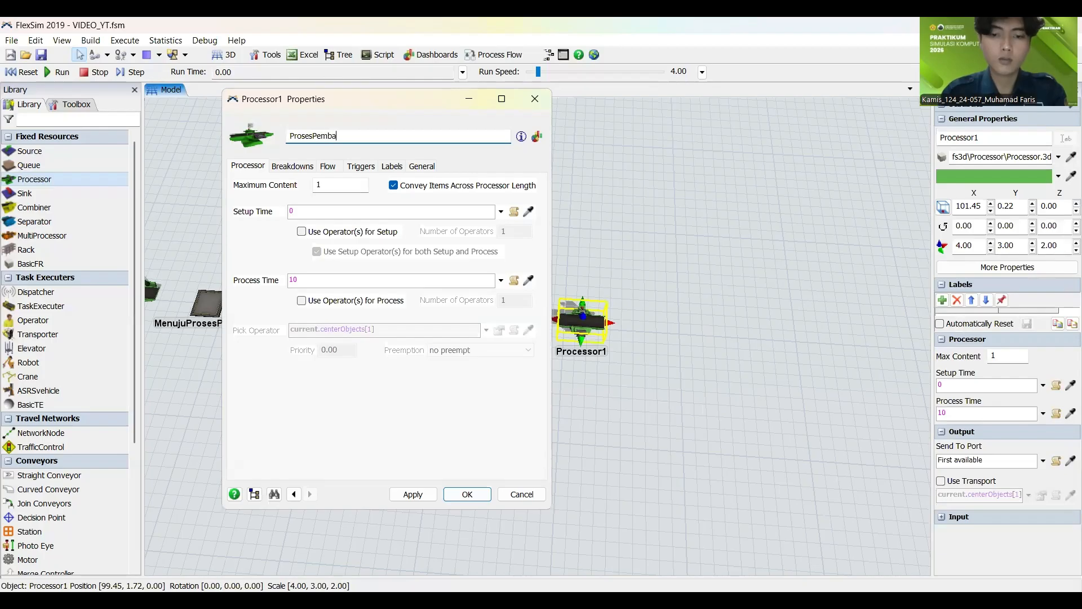
{"action": "left_click", "coordinate": [421, 498]}
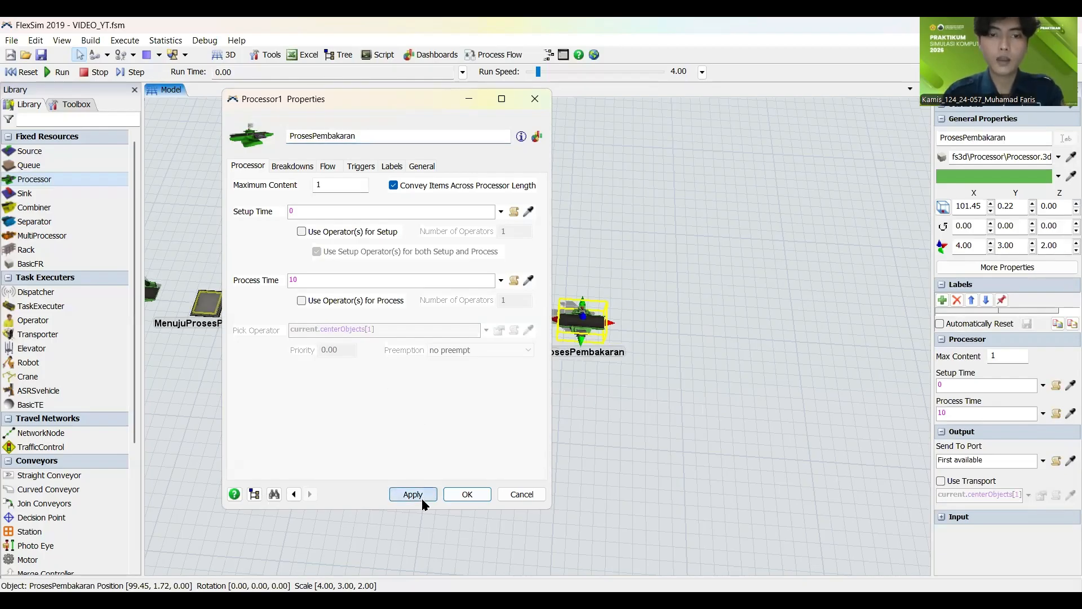
{"action": "left_click", "coordinate": [462, 494]}
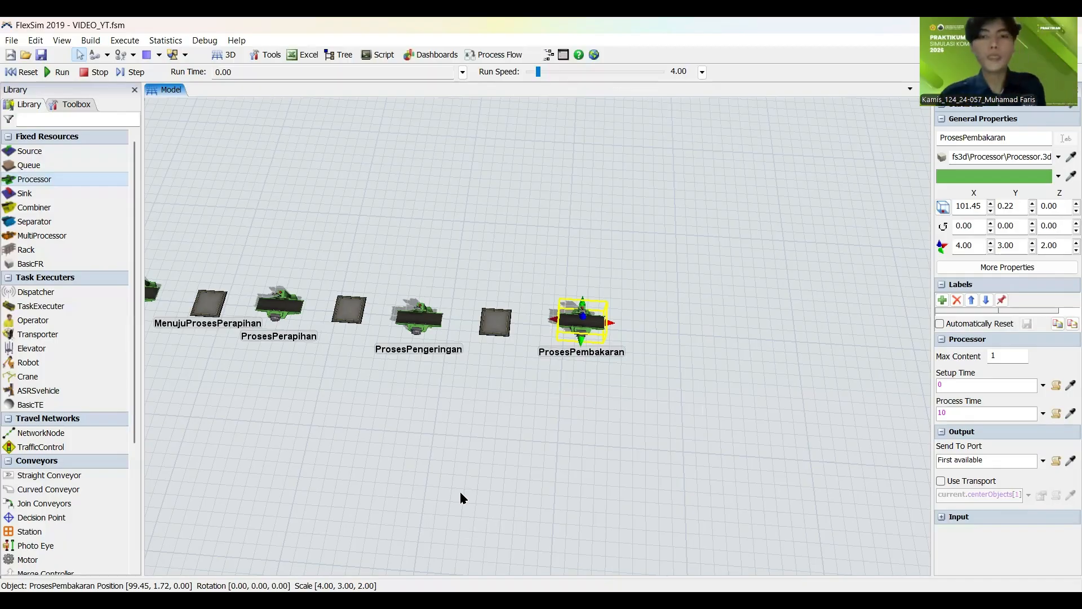
Step: Add a queue and a processor in line after ProsesPembakaran, and shift the new queue slightly to about X 108
{"action": "left_click", "coordinate": [472, 480]}
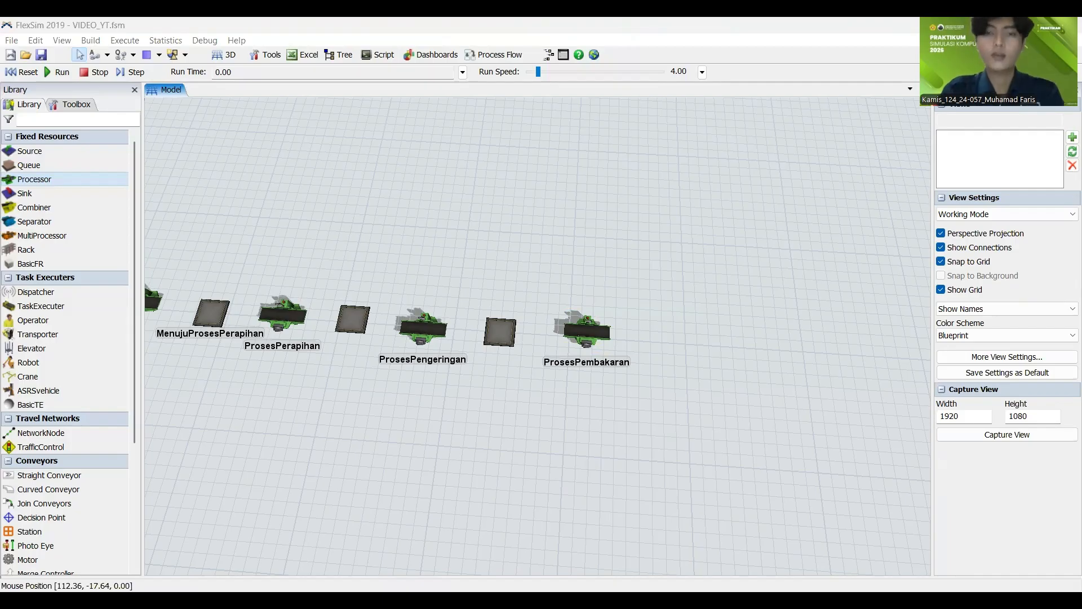
{"action": "left_click_drag", "start_coordinate": [581, 445], "coordinate": [393, 403]}
{"action": "left_click_drag", "start_coordinate": [41, 165], "coordinate": [490, 296]}
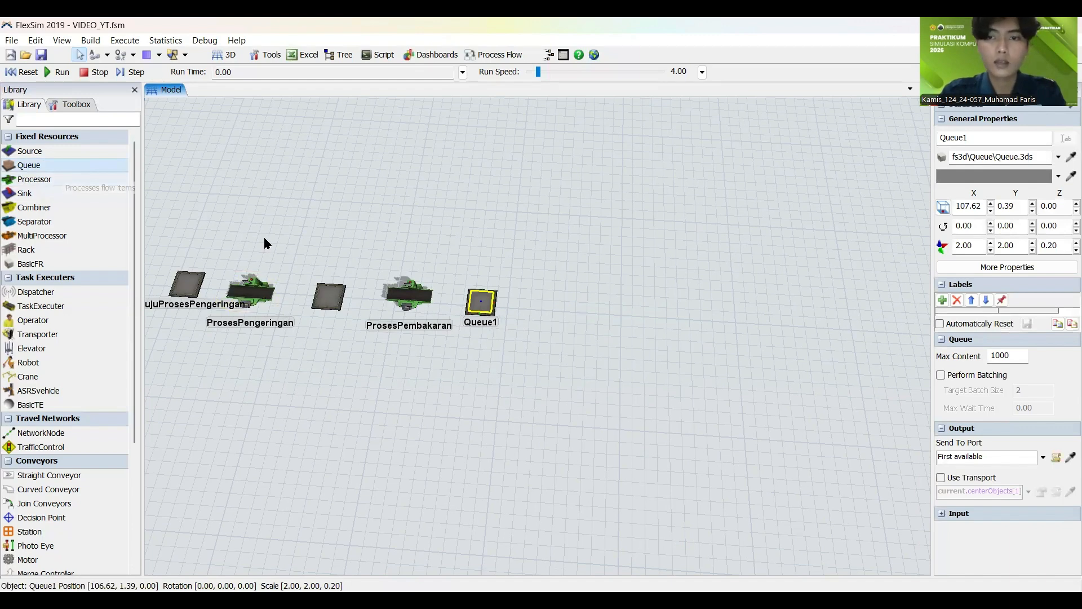
{"action": "left_click_drag", "start_coordinate": [34, 179], "coordinate": [556, 322]}
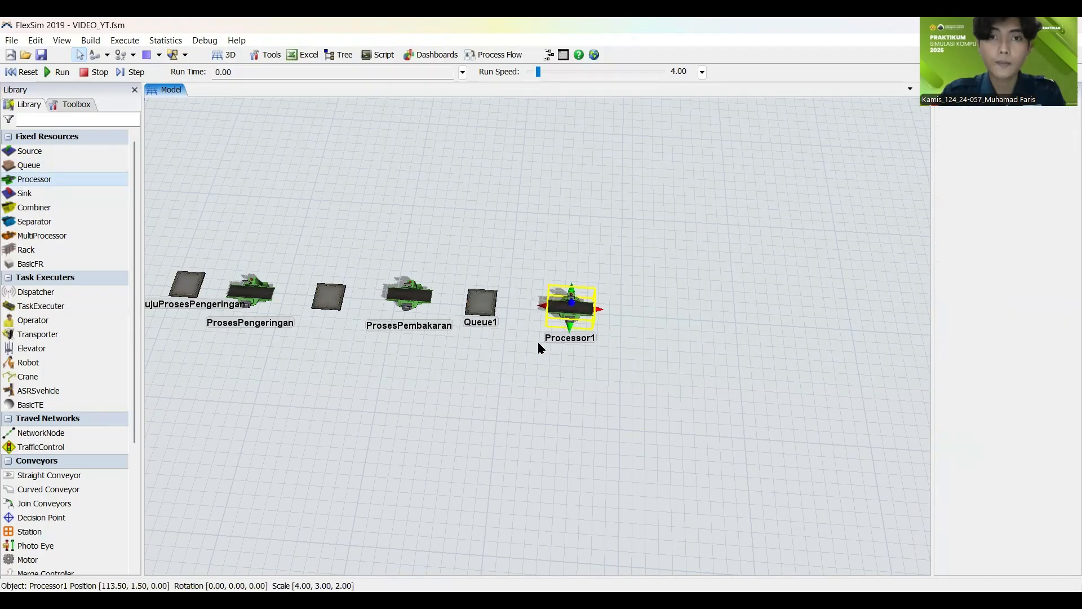
{"action": "left_click", "coordinate": [482, 302]}
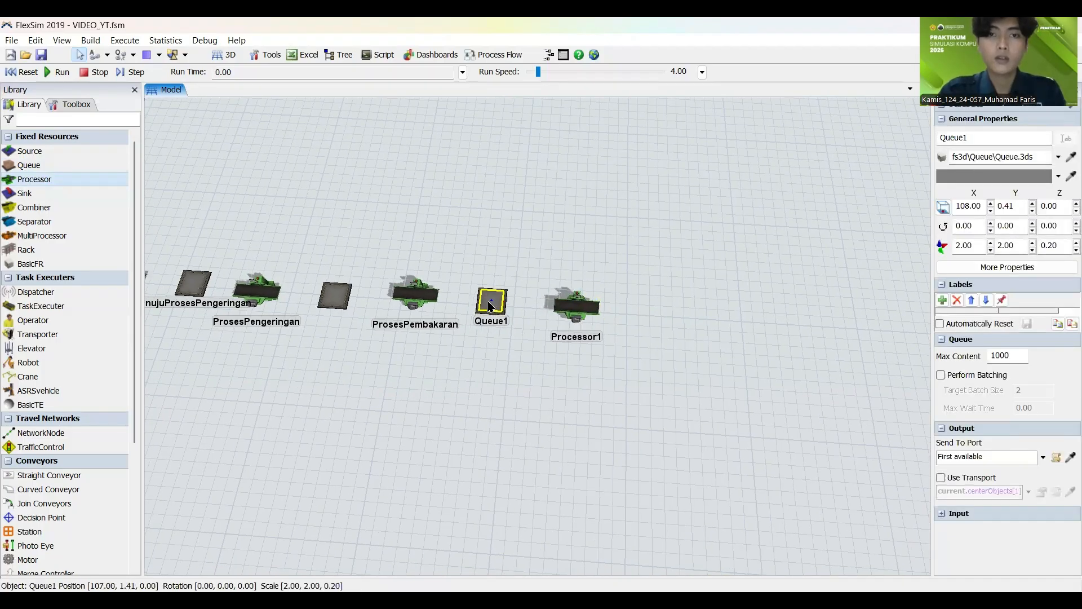
{"action": "left_click", "coordinate": [493, 318]}
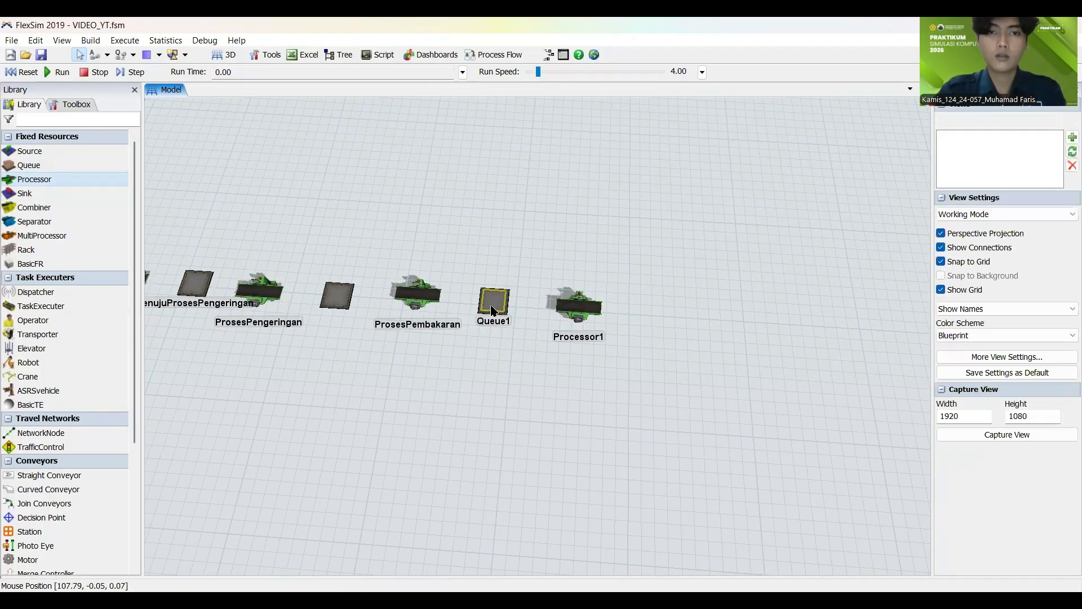
Step: Save the model and change the name of the queue after ProsesPembakaran to MenujuProsesPemeriksaan
{"action": "left_click", "coordinate": [493, 307]}
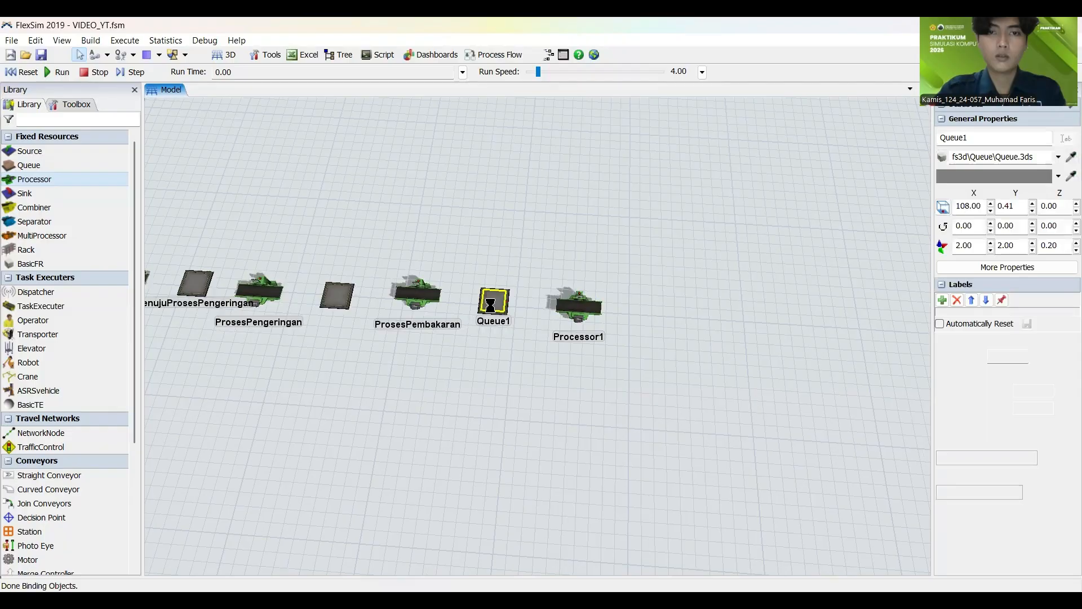
{"action": "key", "text": "ctrl+s"}
{"action": "double_click", "coordinate": [443, 138]}
{"action": "type", "text": "Men"}
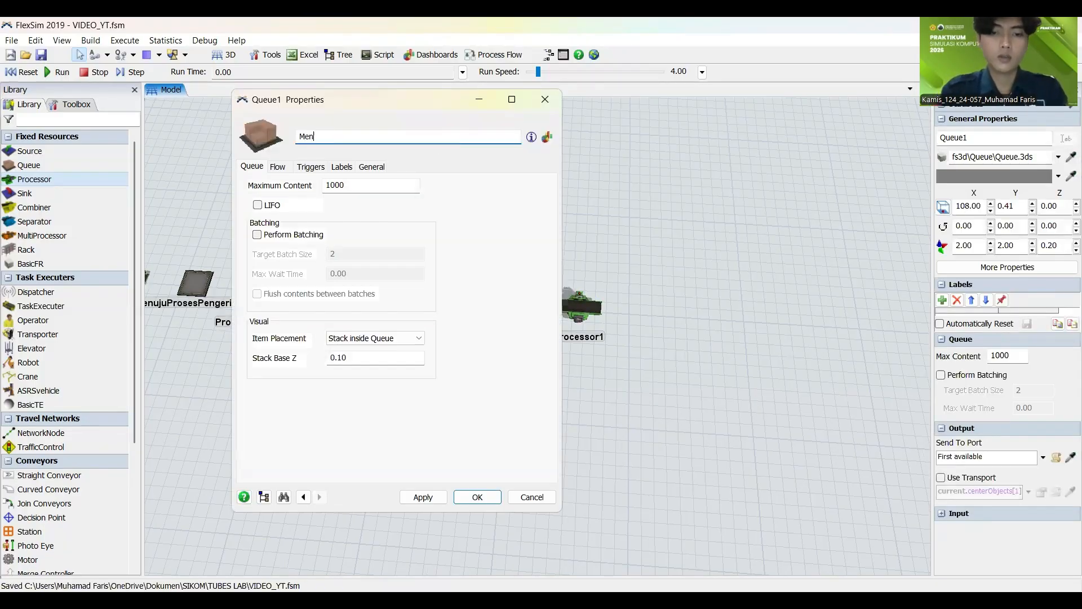
{"action": "type", "text": "ujuProse"}
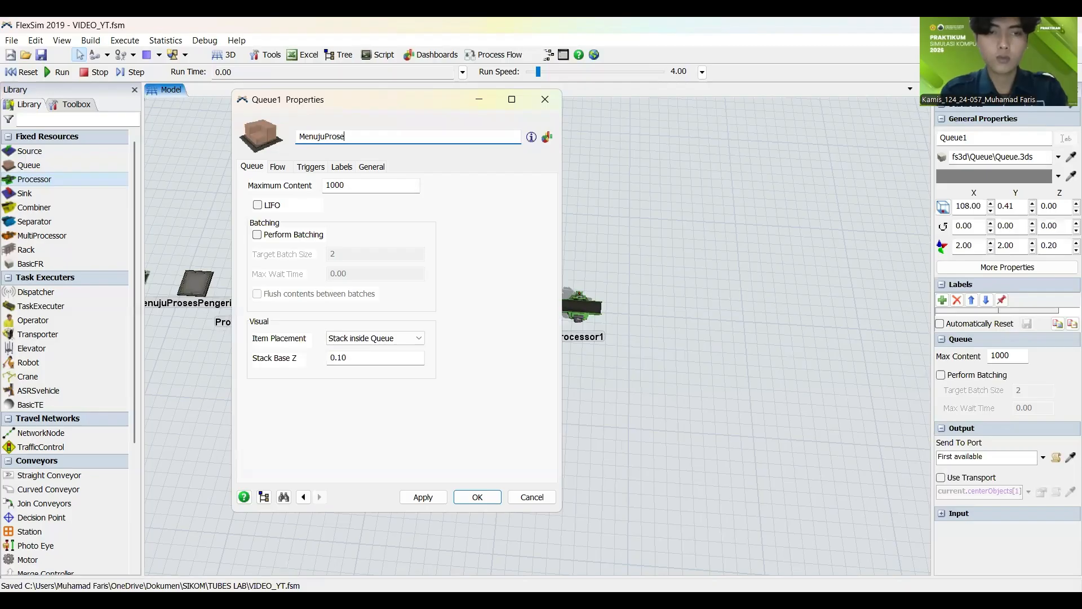
{"action": "type", "text": "sPemeriksaan"}
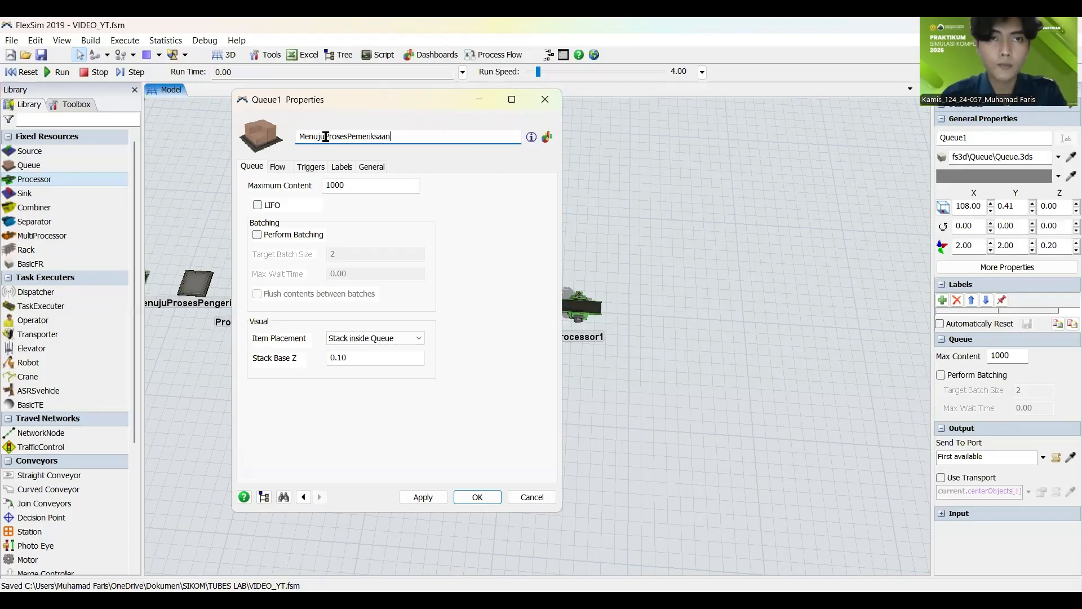
Step: Copy the ProsesPemeriksaan part of the queue's name and use it to rename the processor that follows
{"action": "left_click_drag", "start_coordinate": [325, 137], "coordinate": [412, 131]}
{"action": "key", "text": "ctrl+c"}
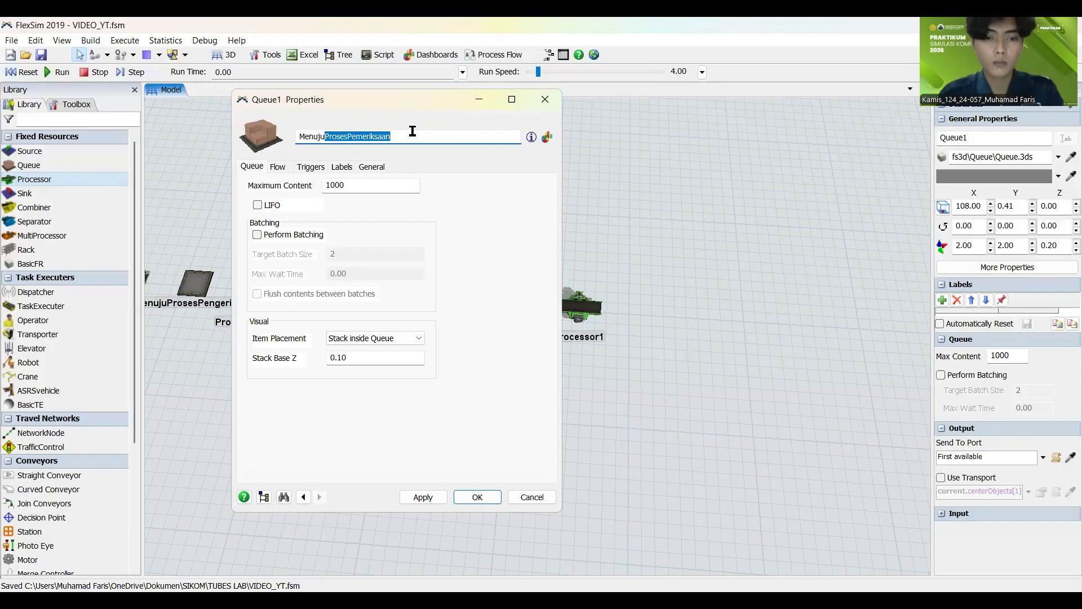
{"action": "left_click", "coordinate": [417, 496]}
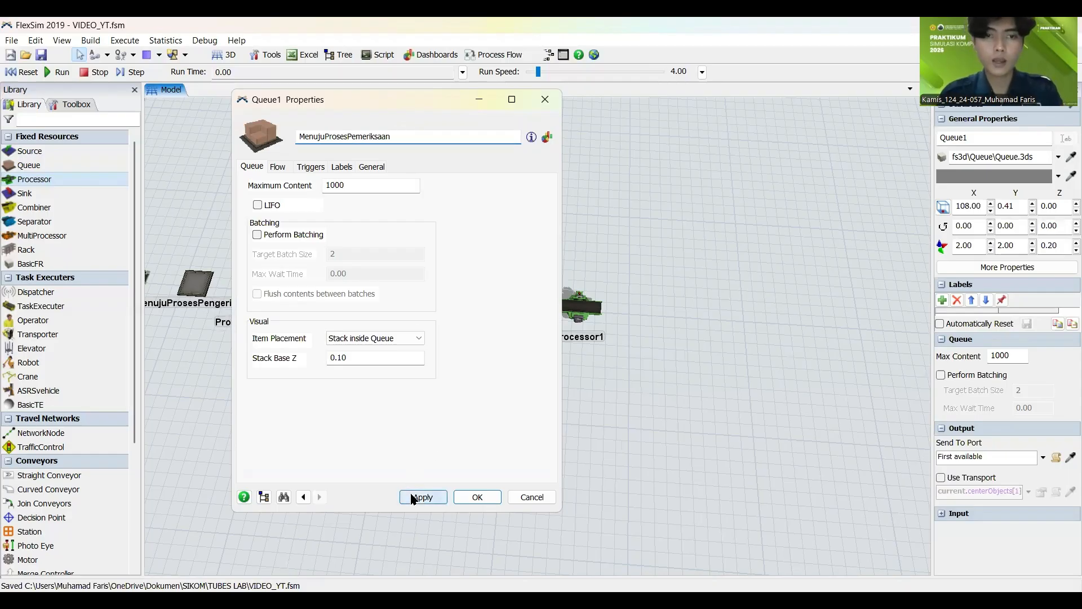
{"action": "left_click", "coordinate": [491, 502]}
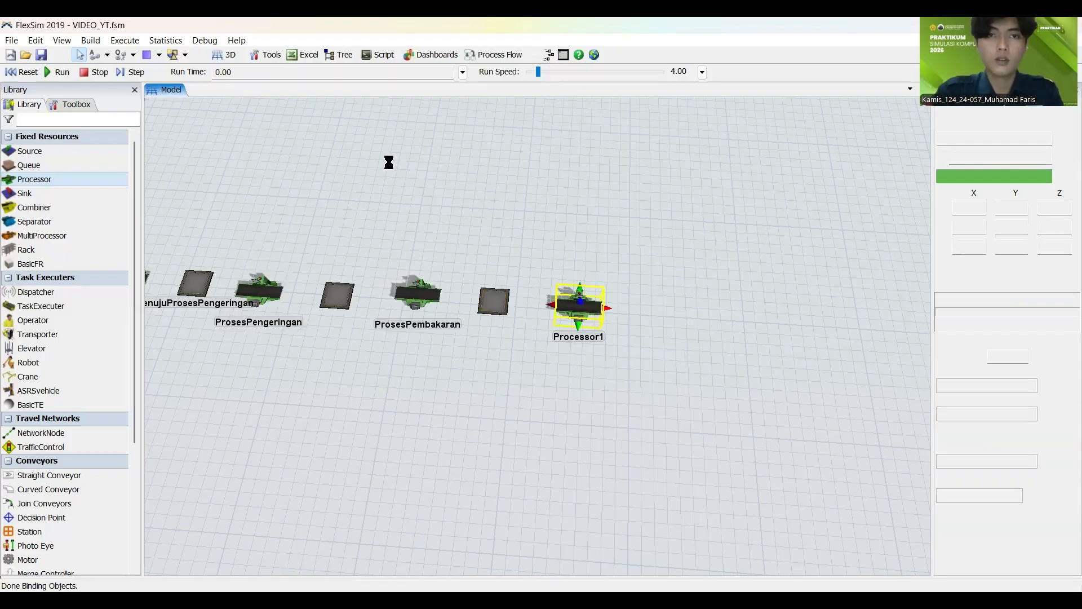
{"action": "left_click_drag", "start_coordinate": [381, 137], "coordinate": [192, 133]}
{"action": "key", "text": "ctrl+v"}
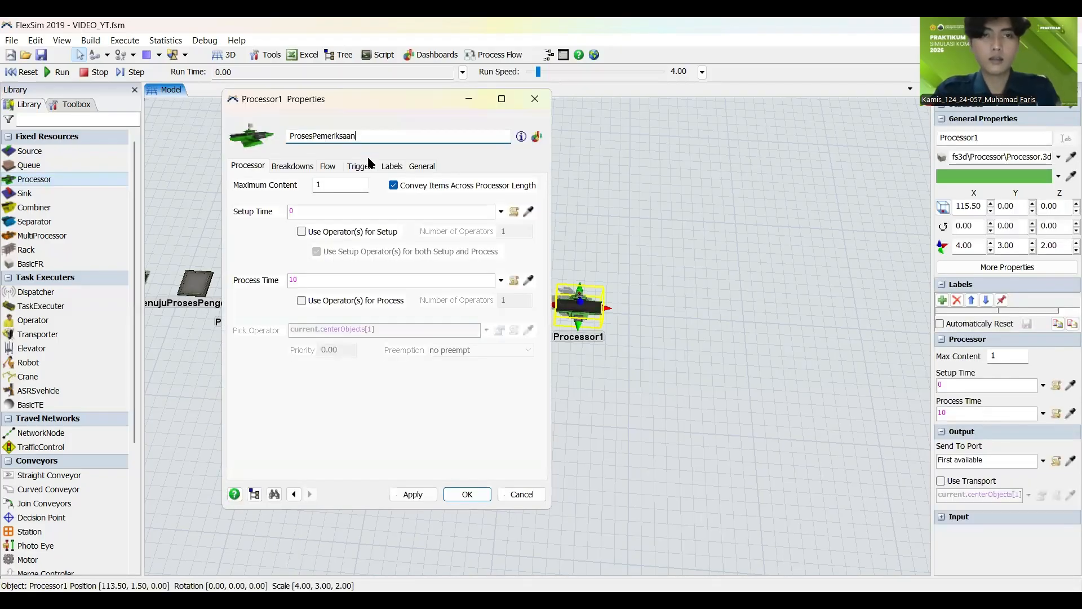
{"action": "left_click", "coordinate": [413, 495]}
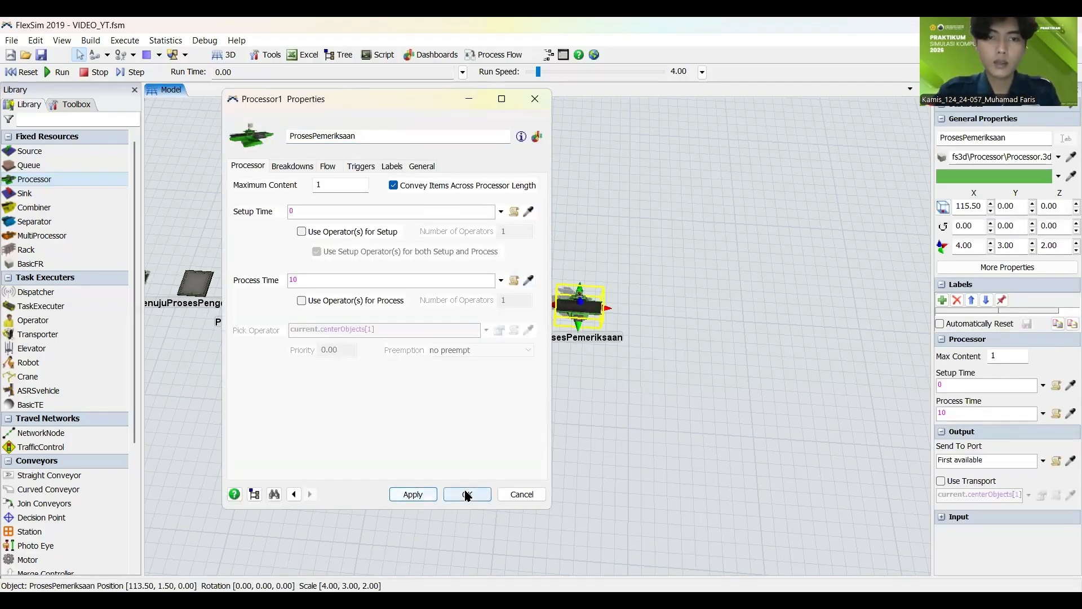
{"action": "left_click", "coordinate": [484, 493]}
Step: Add a queue and a MultiProcessor in line after the ProsesPemeriksaan processor
{"action": "scroll", "coordinate": [533, 466], "scroll_direction": "up", "scroll_amount": 2}
{"action": "left_click_drag", "start_coordinate": [534, 466], "coordinate": [281, 469]}
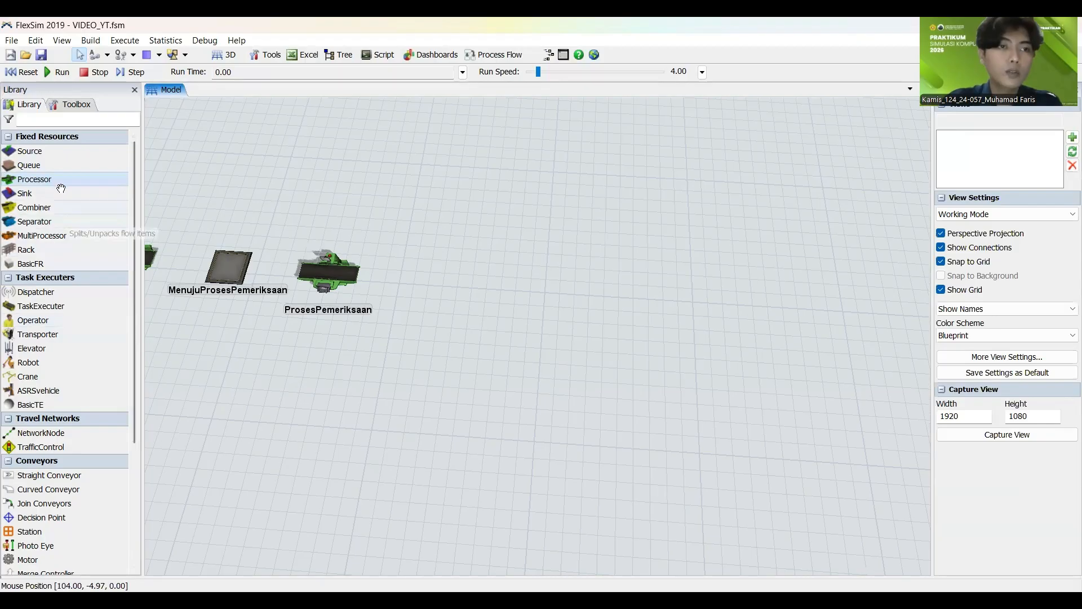
{"action": "left_click_drag", "start_coordinate": [58, 168], "coordinate": [430, 283]}
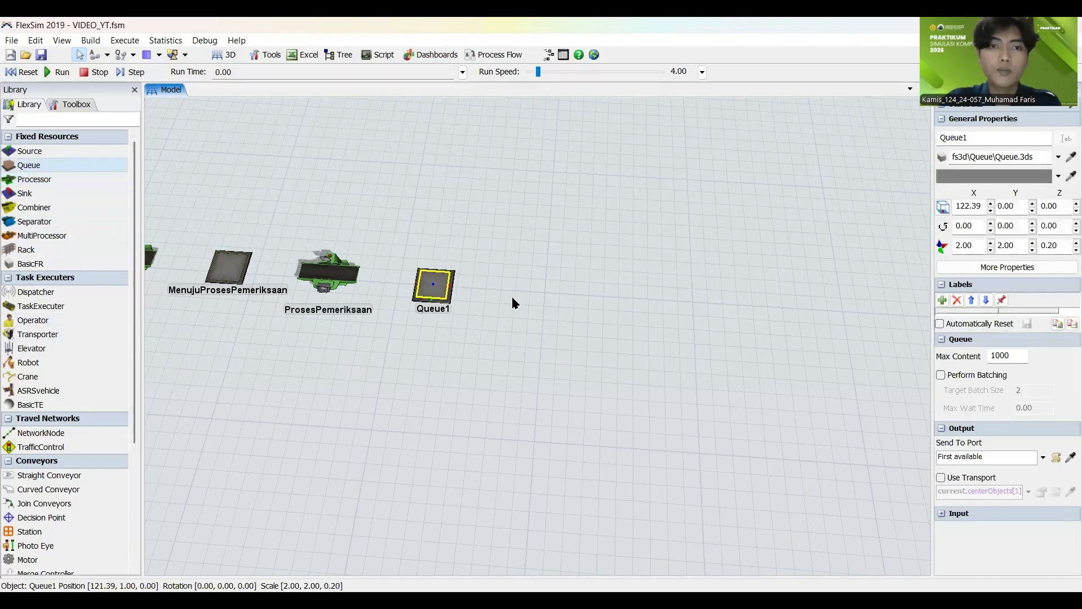
{"action": "left_click", "coordinate": [512, 297]}
{"action": "left_click", "coordinate": [43, 236]}
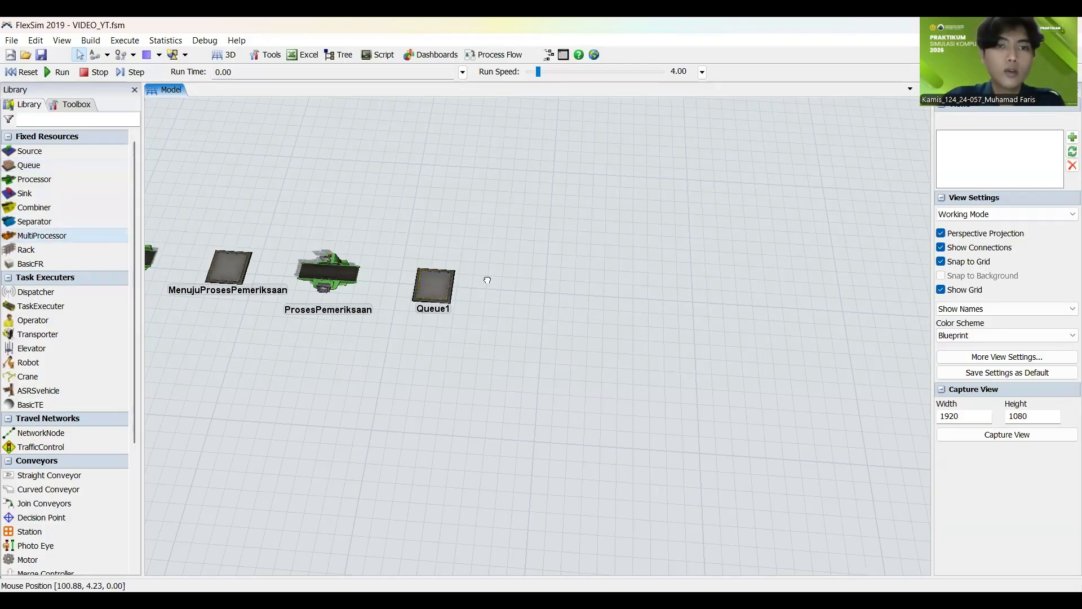
{"action": "left_click", "coordinate": [530, 281]}
{"action": "left_click", "coordinate": [569, 298]}
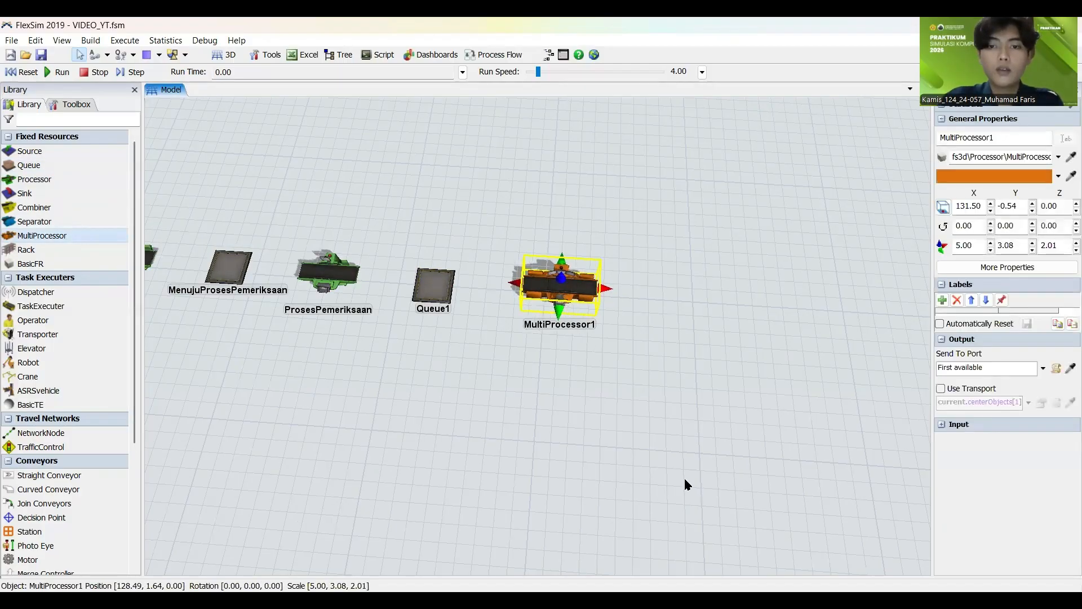
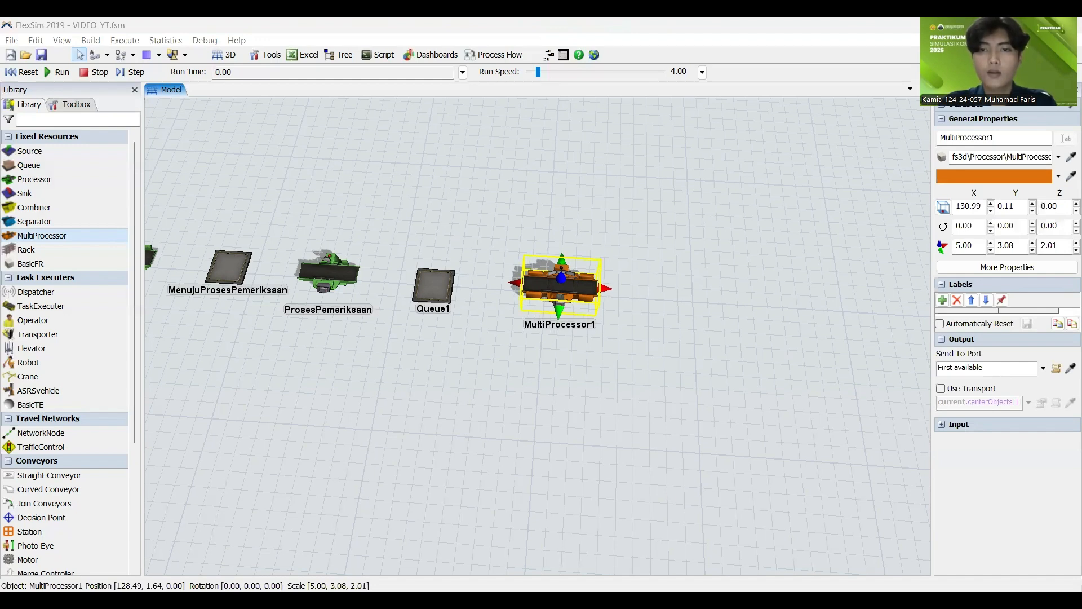
Step: Delete the MultiProcessor, the unnamed queue, the ProsesPemeriksaan processor and the MenujuProsesPemeriksaan queue after ProsesPembakaran
{"action": "left_click_drag", "start_coordinate": [472, 416], "coordinate": [799, 493]}
{"action": "left_click", "coordinate": [778, 484]}
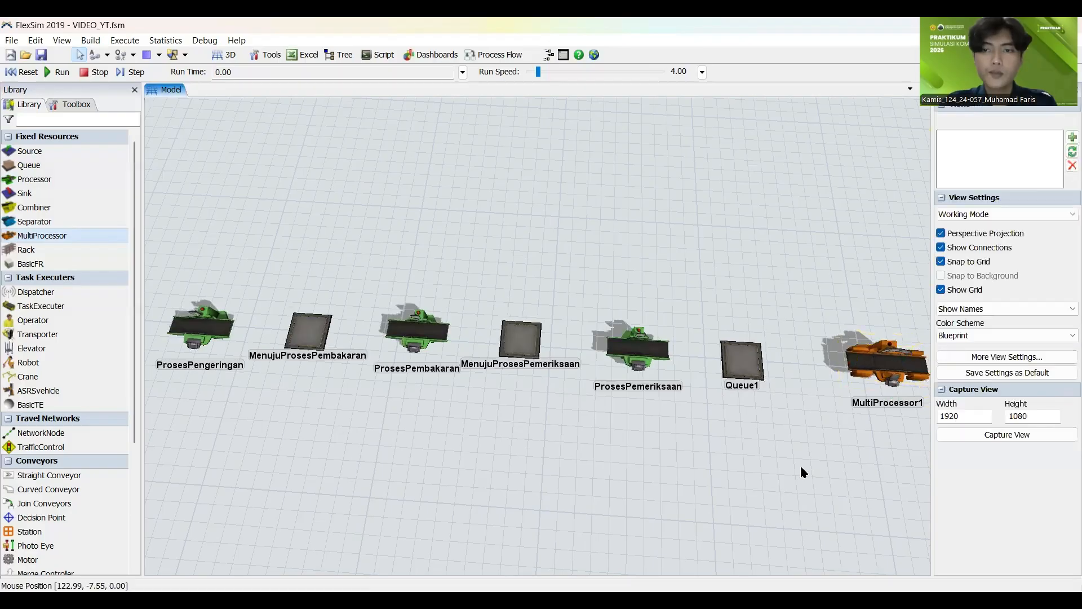
{"action": "left_click", "coordinate": [876, 360]}
{"action": "key", "text": "Delete"}
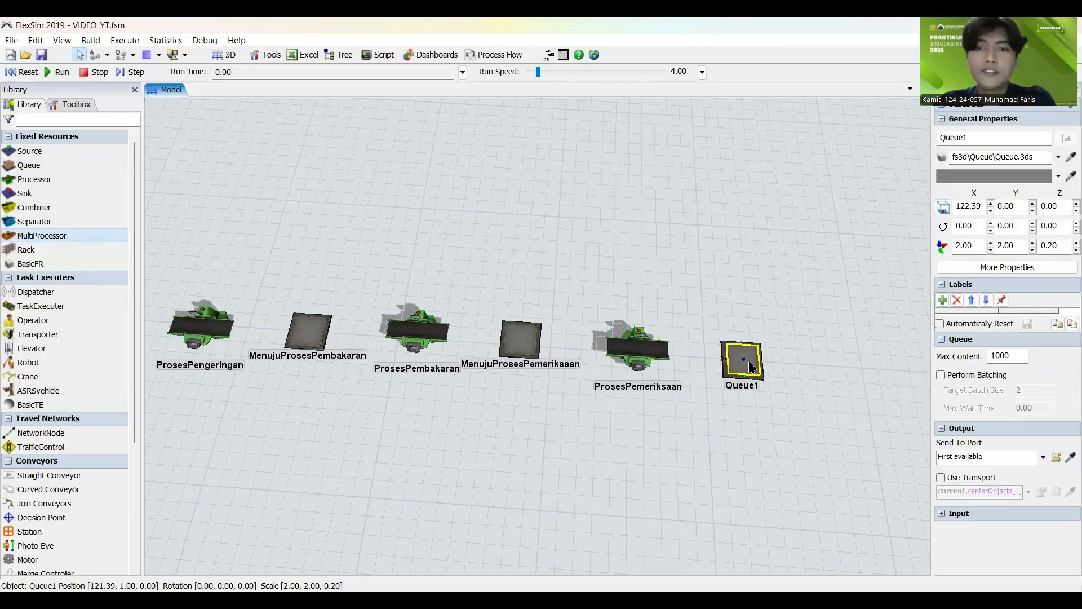
{"action": "key", "text": "Delete"}
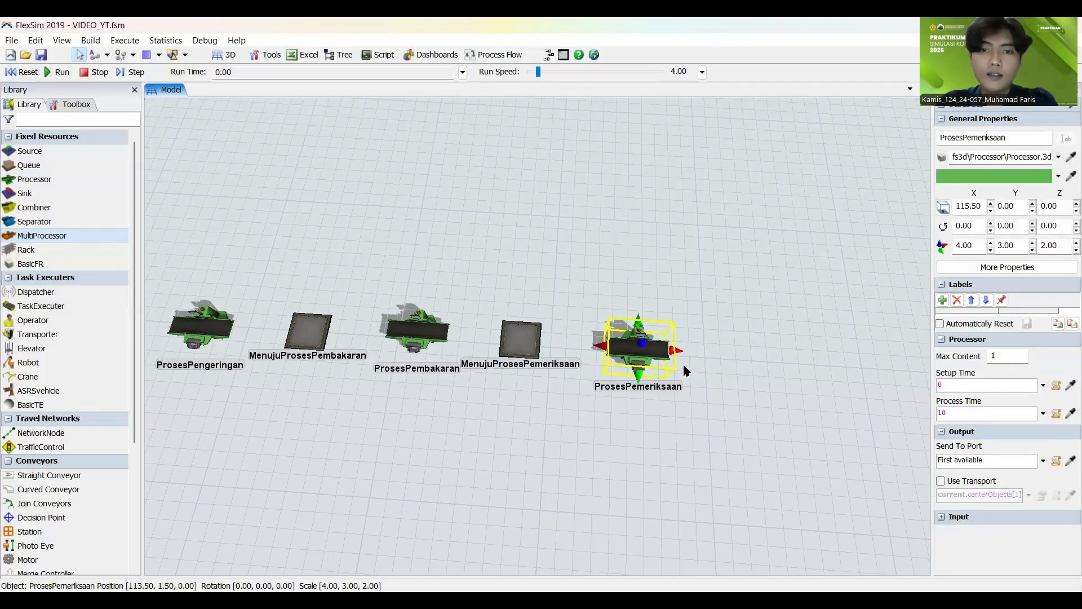
{"action": "left_click", "coordinate": [682, 364]}
{"action": "left_click", "coordinate": [660, 359]}
{"action": "key", "text": "Delete"}
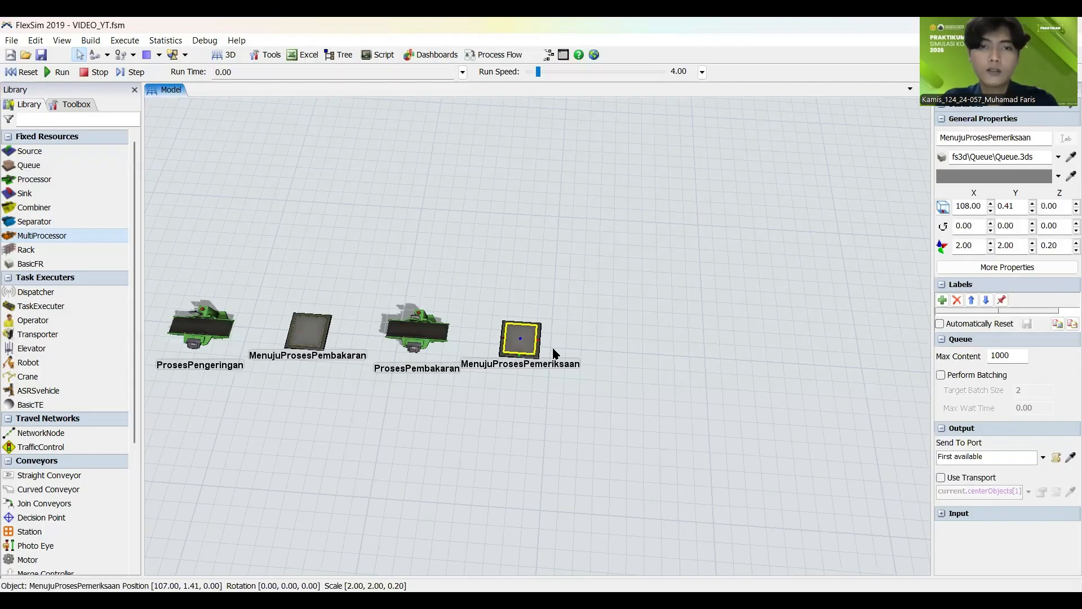
{"action": "key", "text": "Delete"}
{"action": "left_click", "coordinate": [546, 431]}
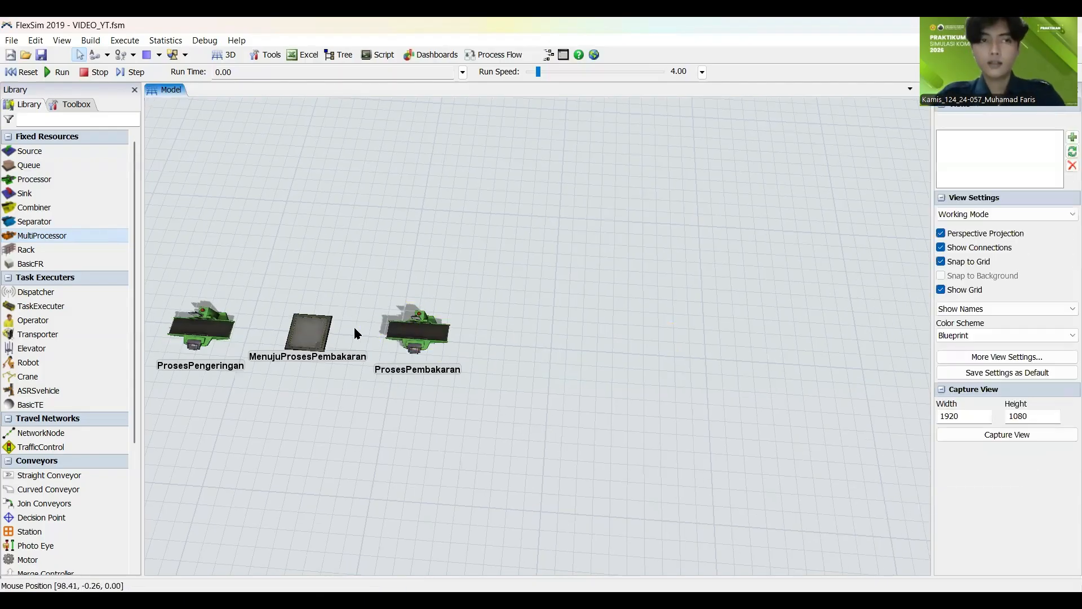
Step: Add a new queue in line after the ProsesPembakaran processor, at about X 107.5 and Y 0
{"action": "left_click_drag", "start_coordinate": [61, 168], "coordinate": [513, 345]}
{"action": "left_click", "coordinate": [513, 344]}
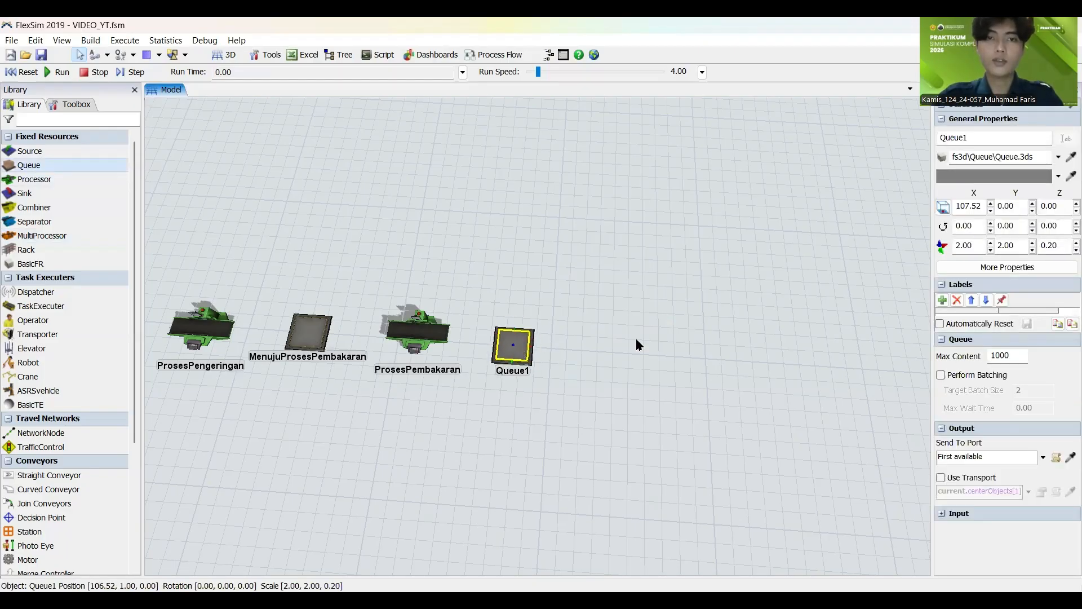
{"action": "left_click", "coordinate": [635, 338]}
Step: Rename the new queue MenujuProsesFinishingdanPemeriksaan and copy the ProsesFinishingdanPemeriksaan part of its name
{"action": "left_click", "coordinate": [527, 344]}
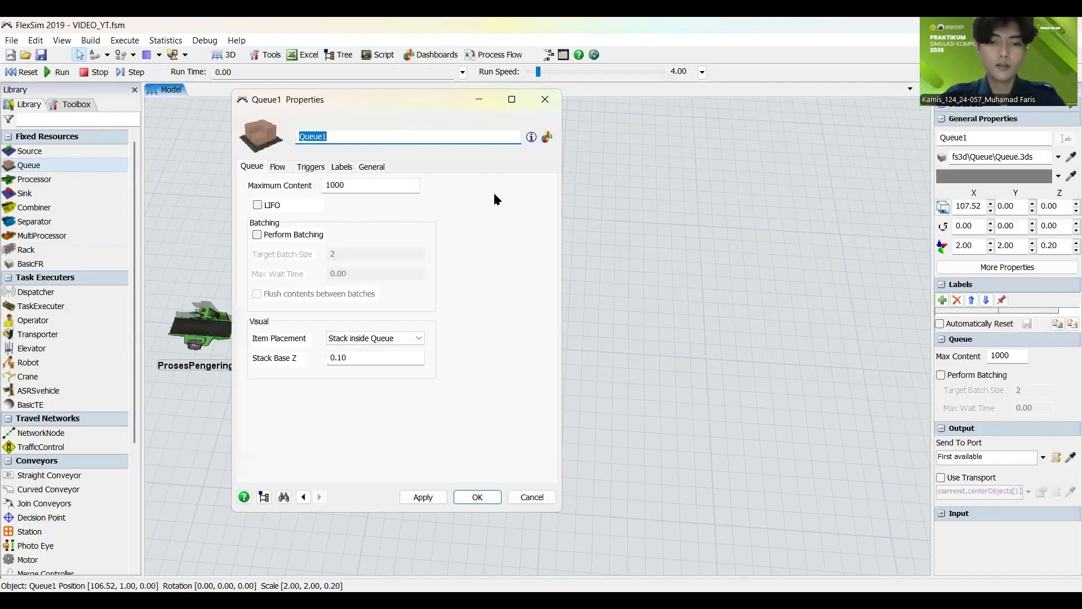
{"action": "type", "text": "MenujuP"}
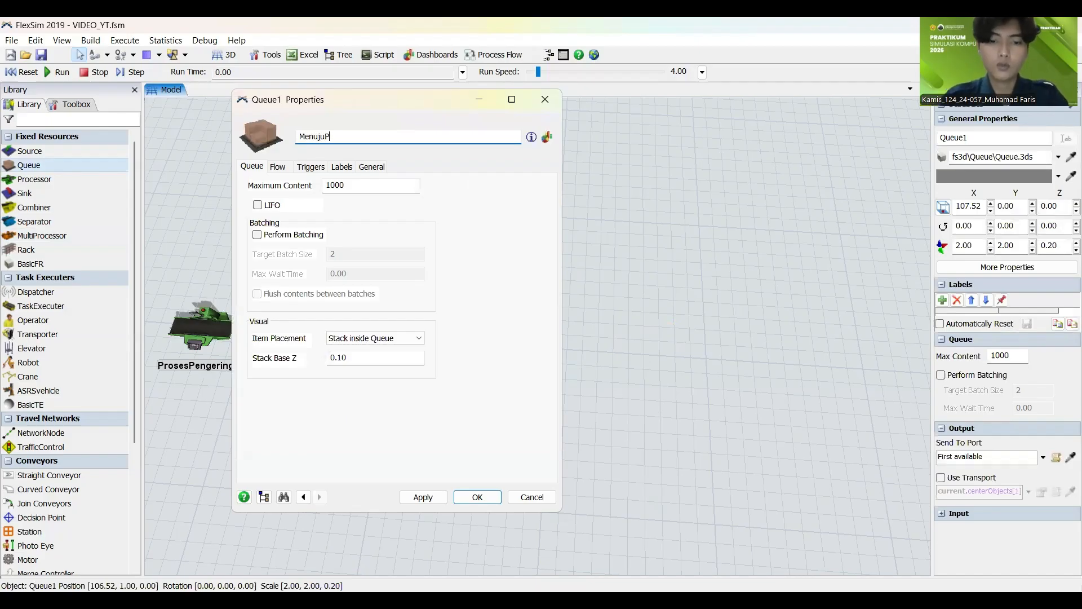
{"action": "type", "text": "rosesF"}
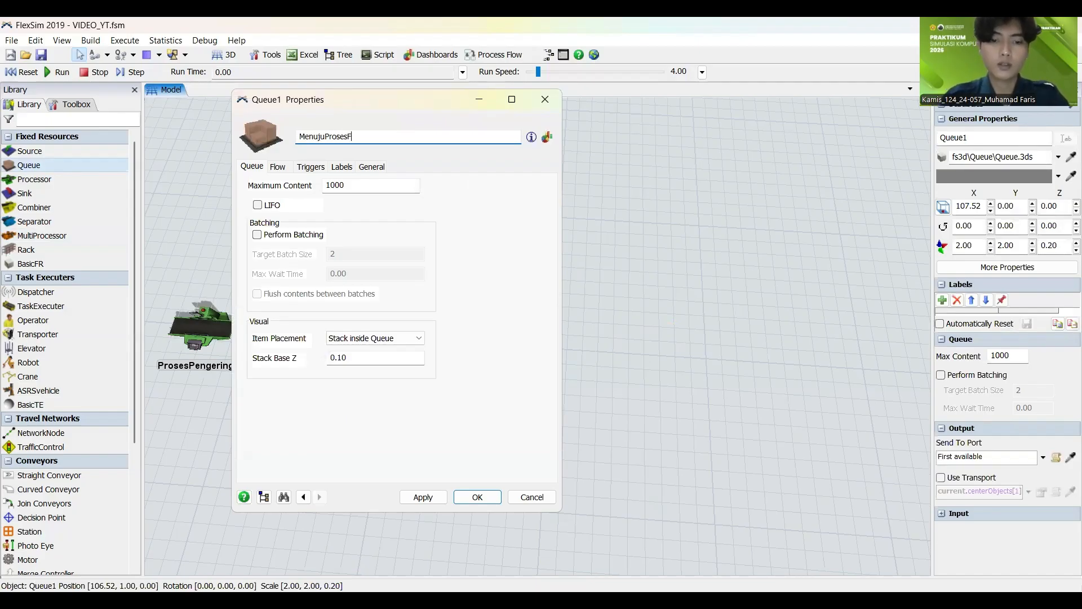
{"action": "type", "text": "inishingdan"}
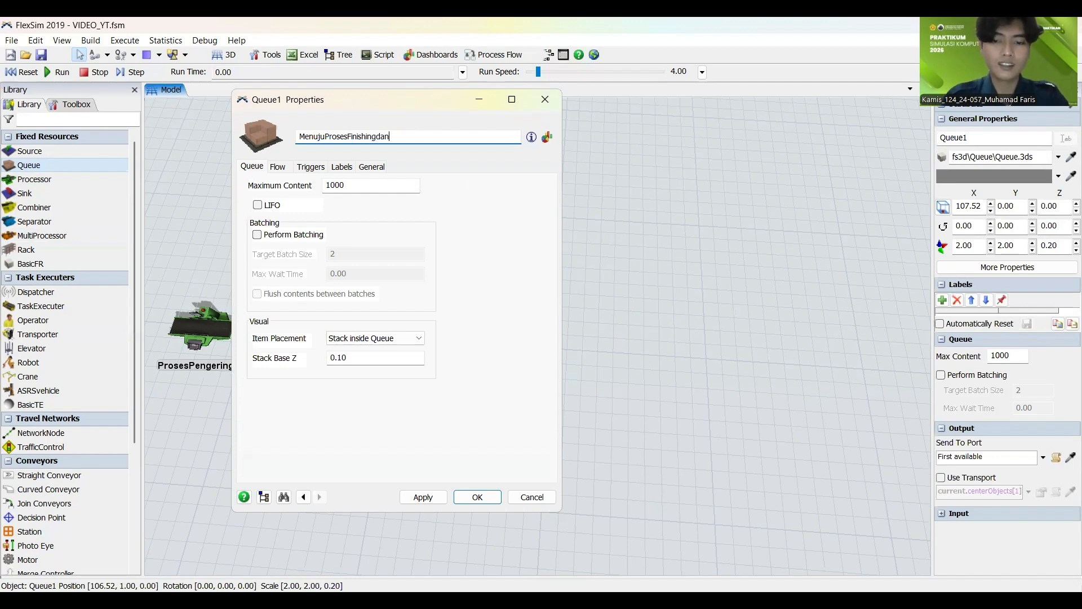
{"action": "type", "text": "Pemeriksaan"}
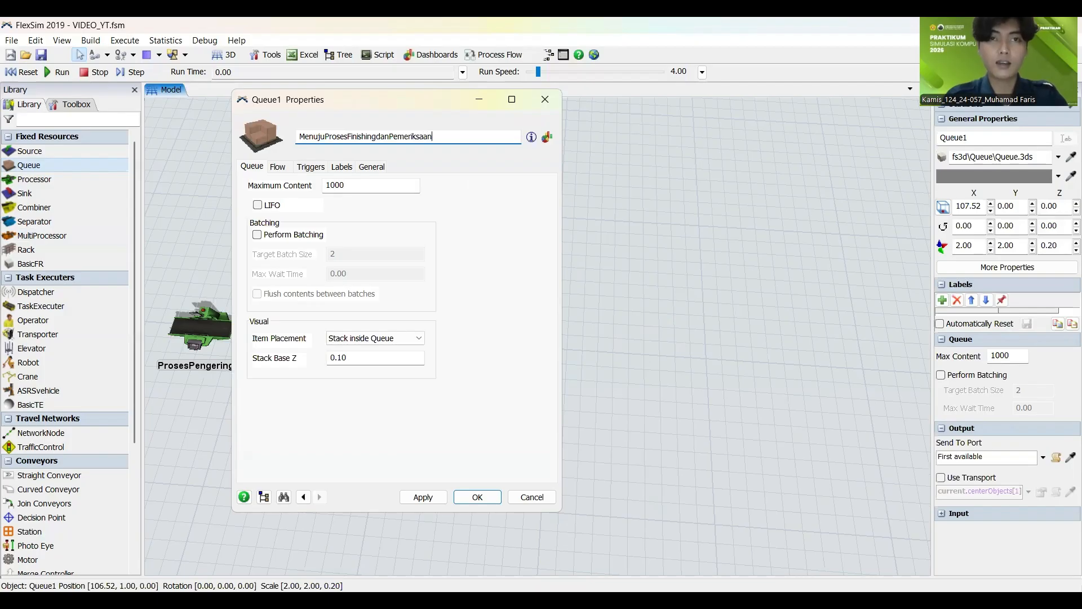
{"action": "left_click_drag", "start_coordinate": [325, 136], "coordinate": [455, 134]}
{"action": "key", "text": "ctrl+c"}
{"action": "left_click", "coordinate": [423, 496]}
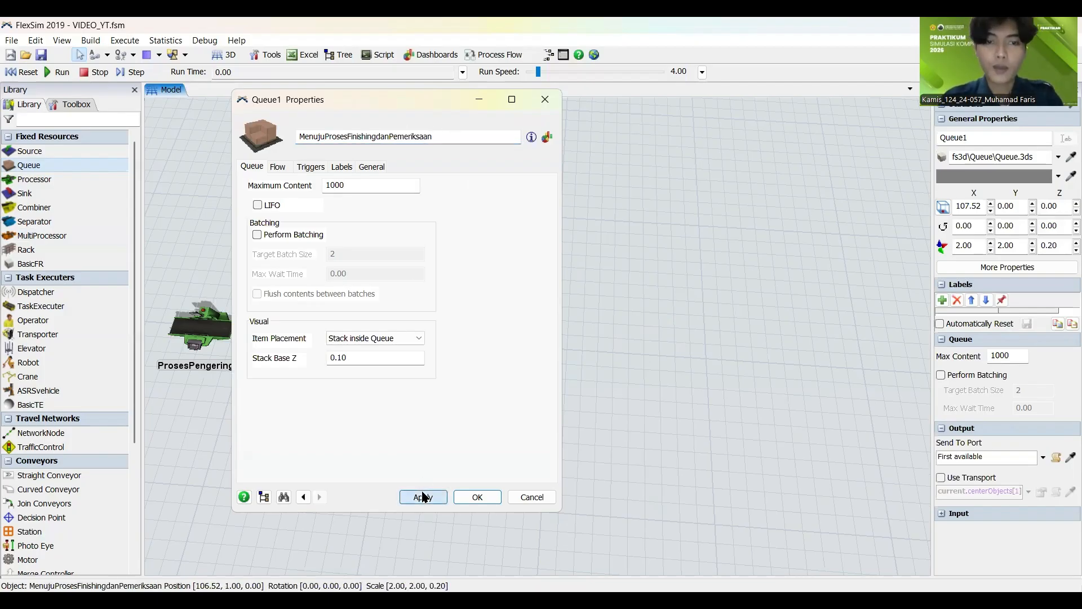
{"action": "left_click", "coordinate": [503, 495]}
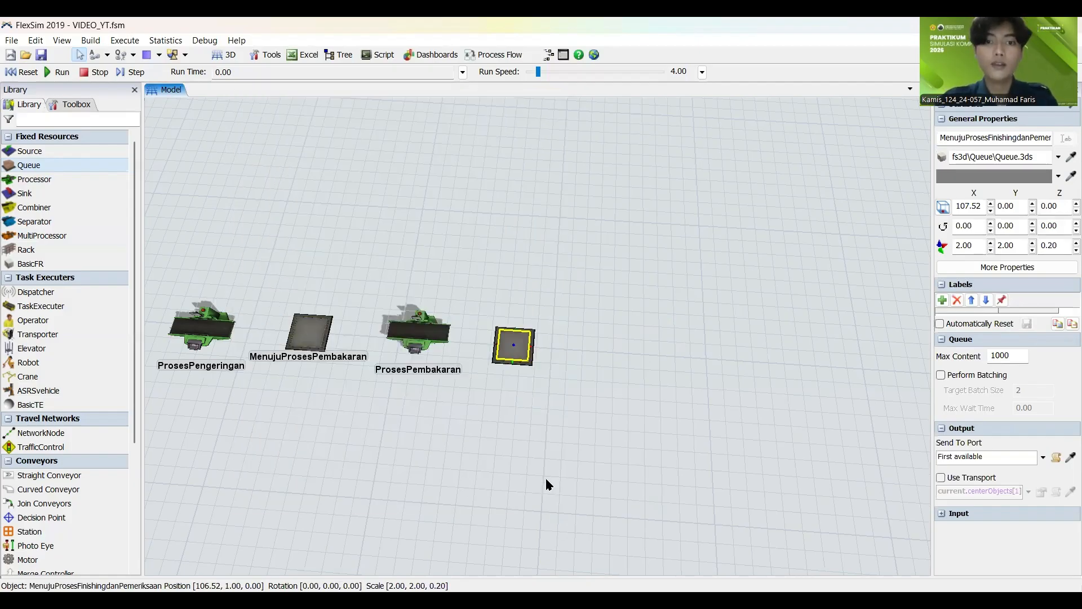
Step: Add a MultiProcessor in line after the new queue and name it ProsesFinishingdanPemeriksaan using the copied text
{"action": "left_click", "coordinate": [546, 475]}
{"action": "left_click_drag", "start_coordinate": [28, 236], "coordinate": [622, 354]}
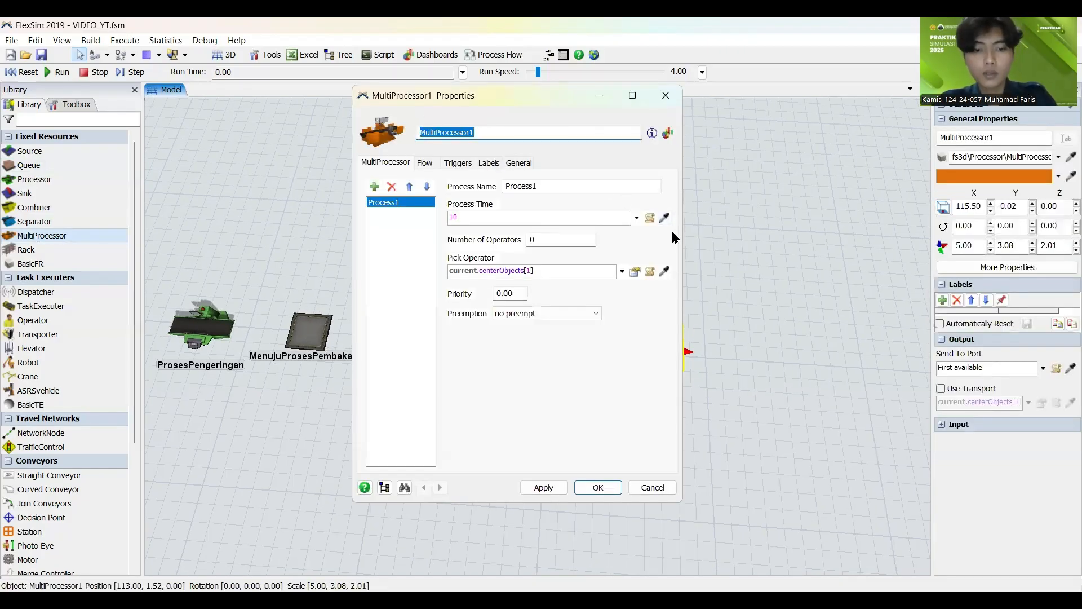
{"action": "key", "text": "ctrl+v"}
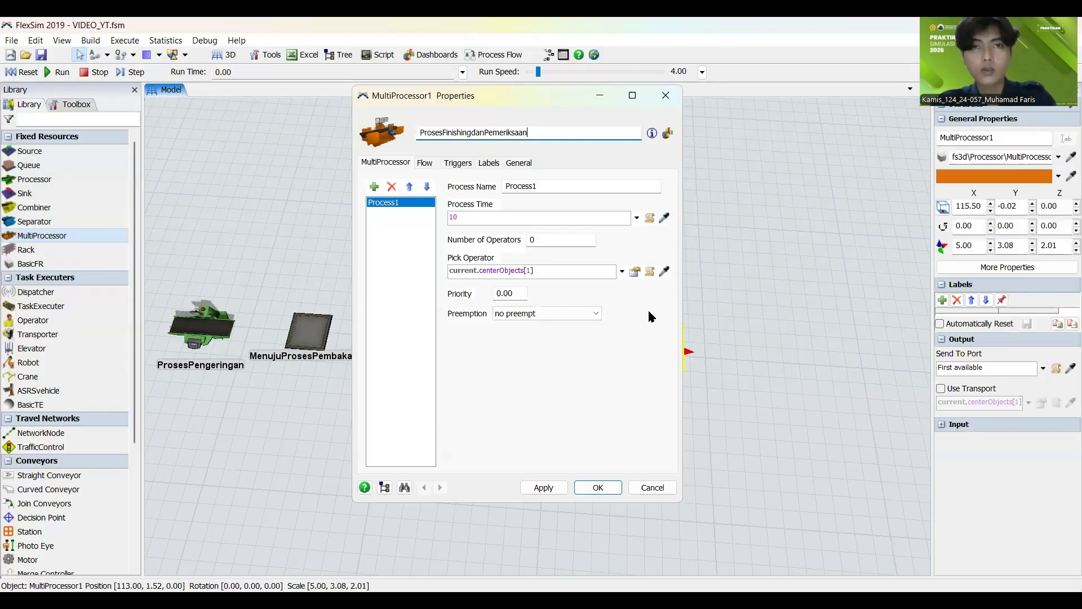
{"action": "left_click", "coordinate": [530, 488]}
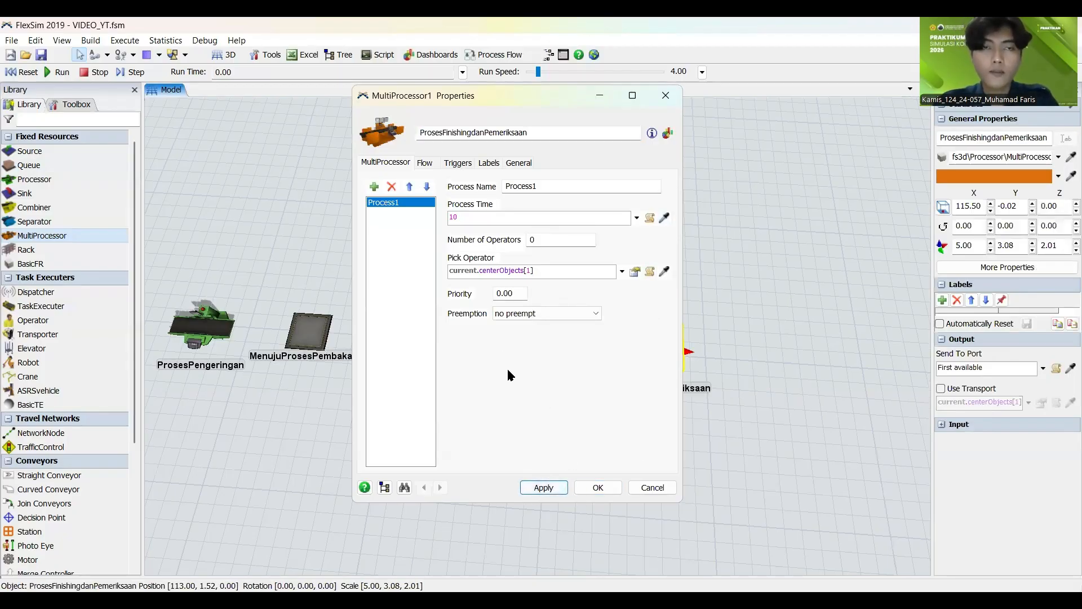
Step: Rename the MultiProcessor's first process ProsesPemeriksaan
{"action": "double_click", "coordinate": [517, 187]}
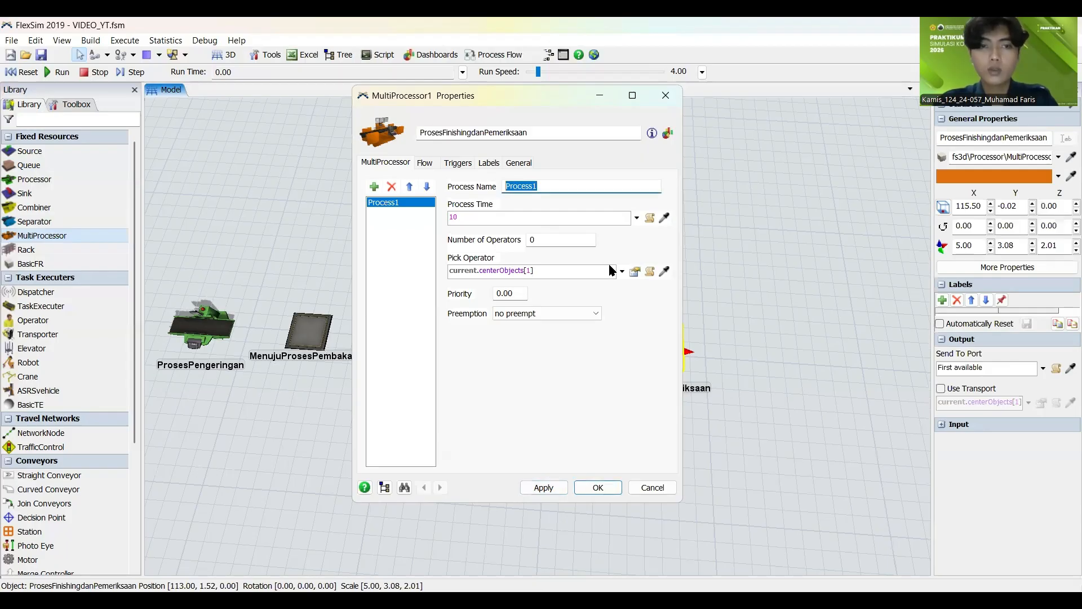
{"action": "type", "text": "Pro"}
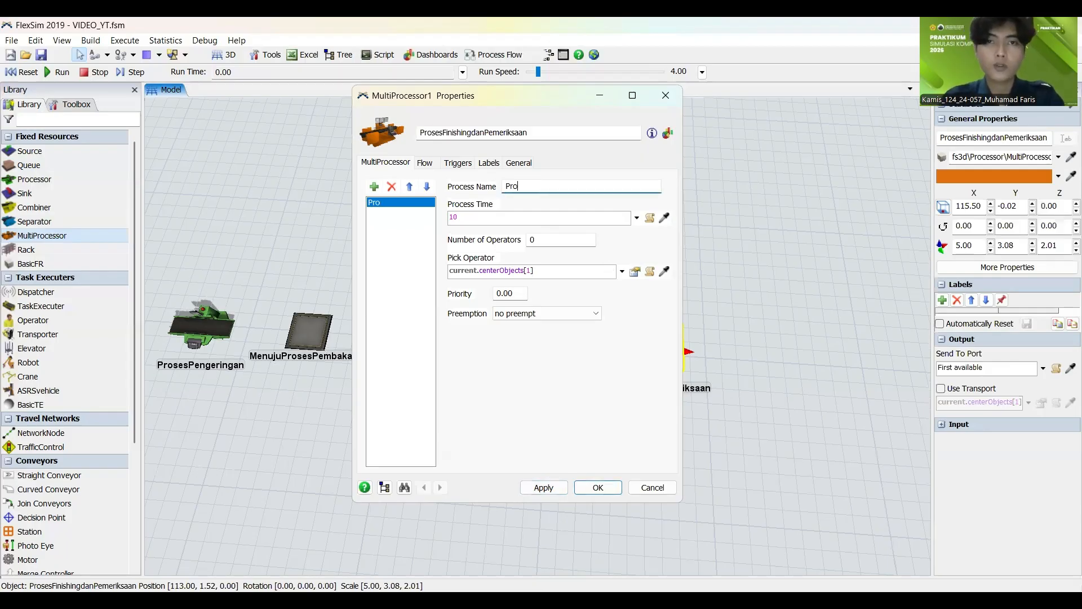
{"action": "type", "text": "sesP"}
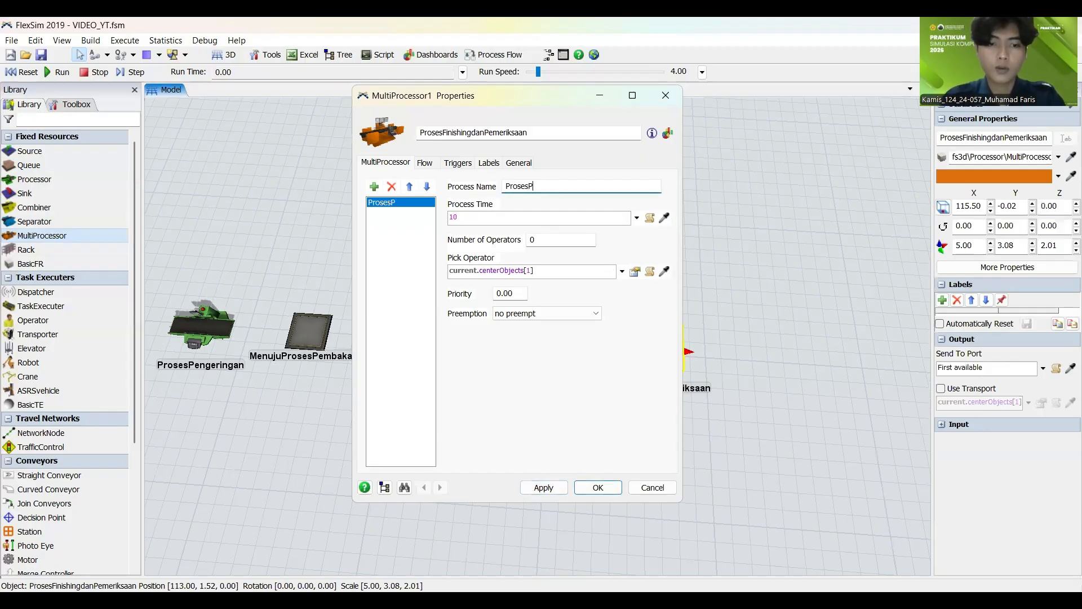
{"action": "type", "text": "emeriksaan"}
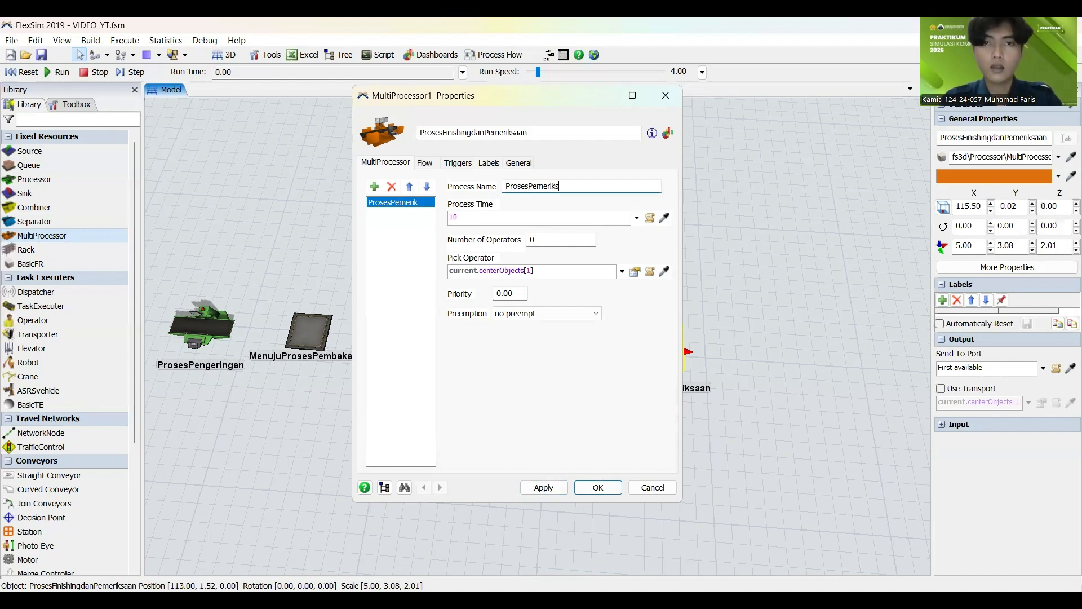
Step: Add a second process named ProsesFinishing to the MultiProcessor and save its properties
{"action": "left_click", "coordinate": [374, 187]}
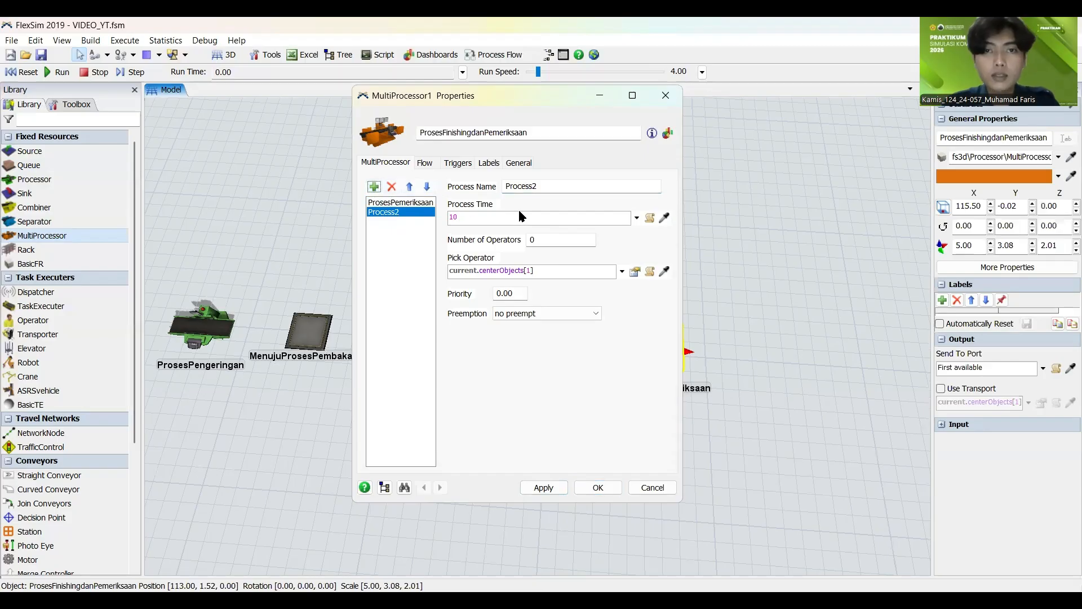
{"action": "double_click", "coordinate": [552, 186]}
{"action": "type", "text": "ProsesFi"}
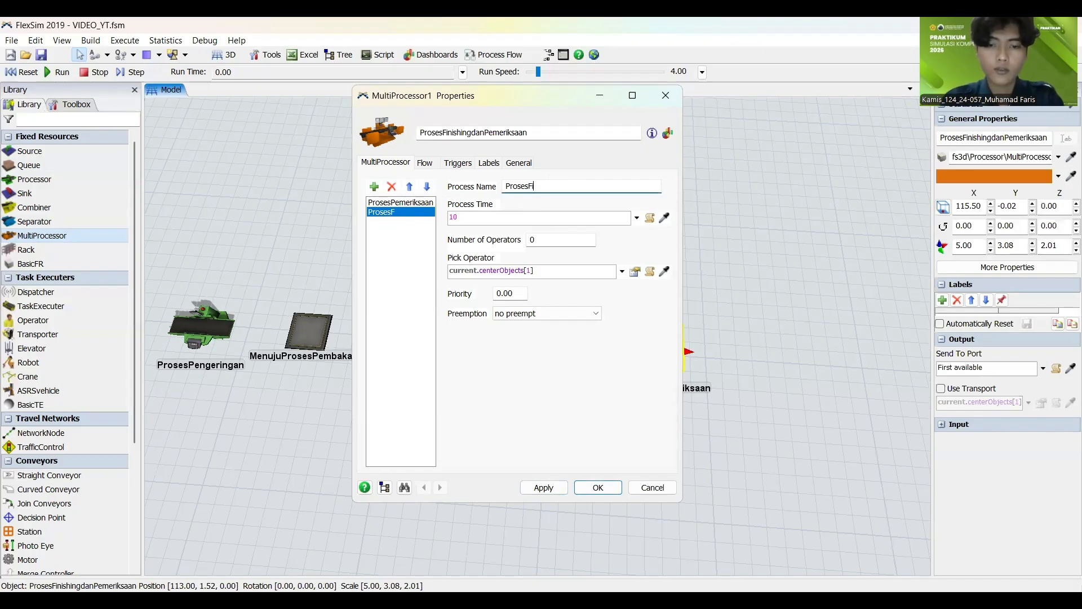
{"action": "type", "text": "nishing"}
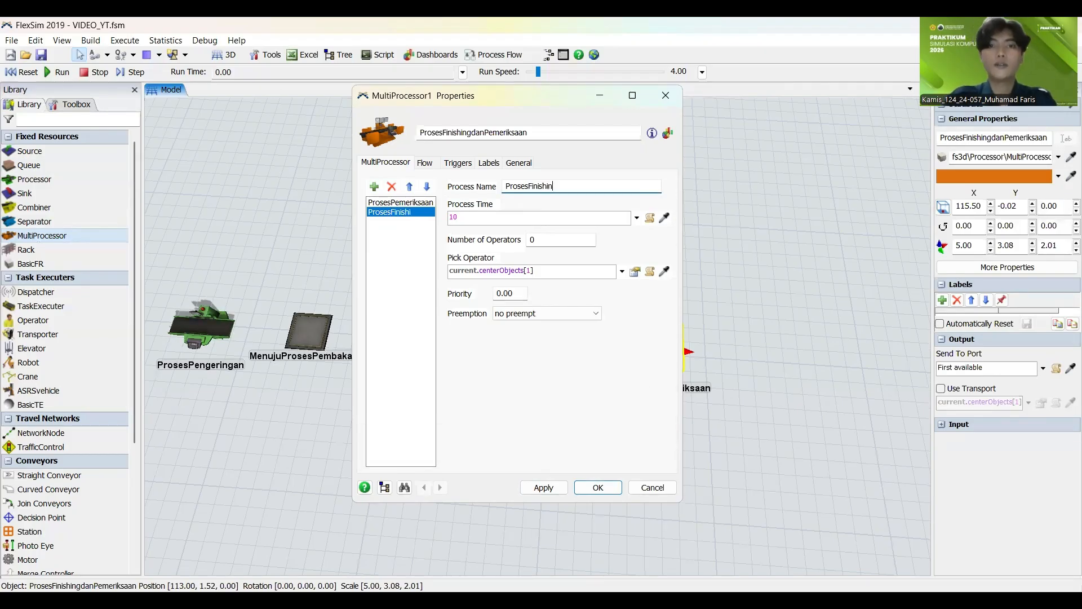
{"action": "left_click", "coordinate": [544, 488]}
{"action": "left_click", "coordinate": [604, 492]}
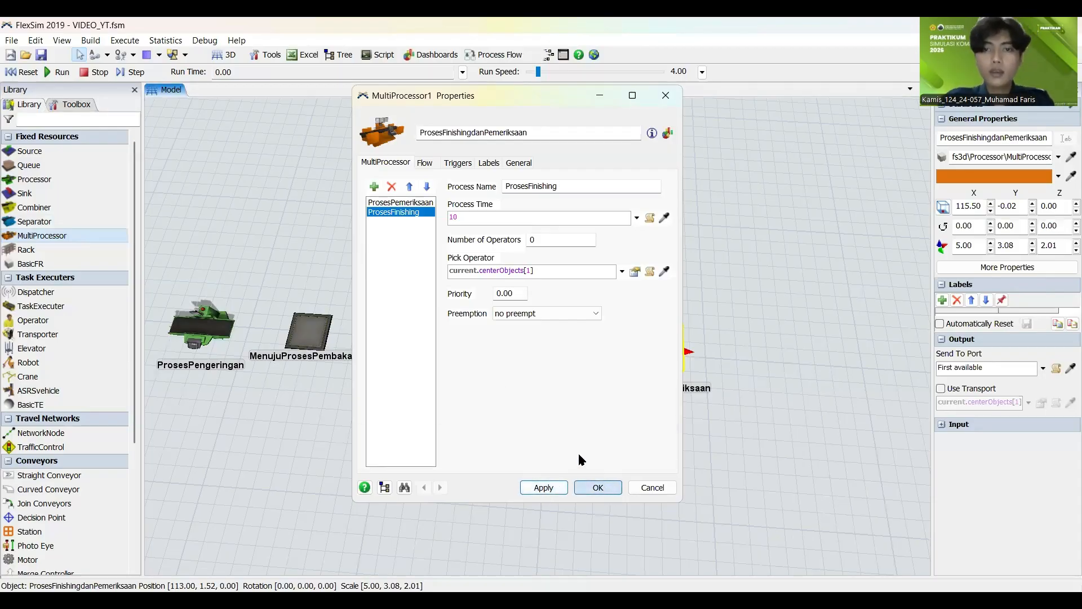
Step: Add a queue and a processor in line after ProsesFinishingdanPemeriksaan, shifting the queue to about X 122.6 and Y 0
{"action": "left_click_drag", "start_coordinate": [535, 442], "coordinate": [410, 413]}
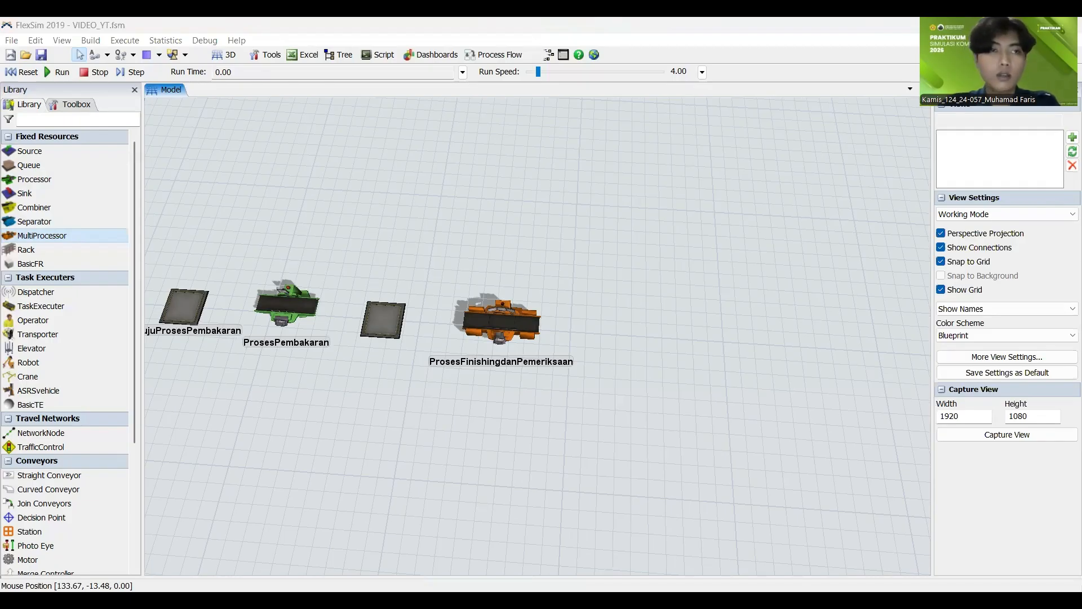
{"action": "left_click_drag", "start_coordinate": [28, 165], "coordinate": [630, 333]}
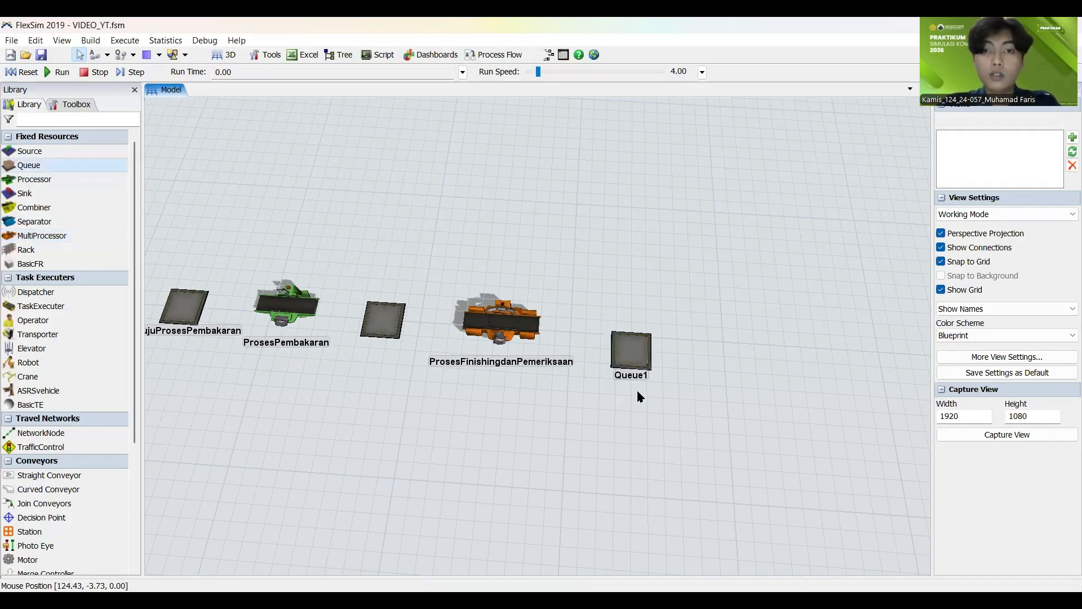
{"action": "left_click_drag", "start_coordinate": [610, 422], "coordinate": [528, 434]}
{"action": "left_click_drag", "start_coordinate": [552, 367], "coordinate": [532, 343]}
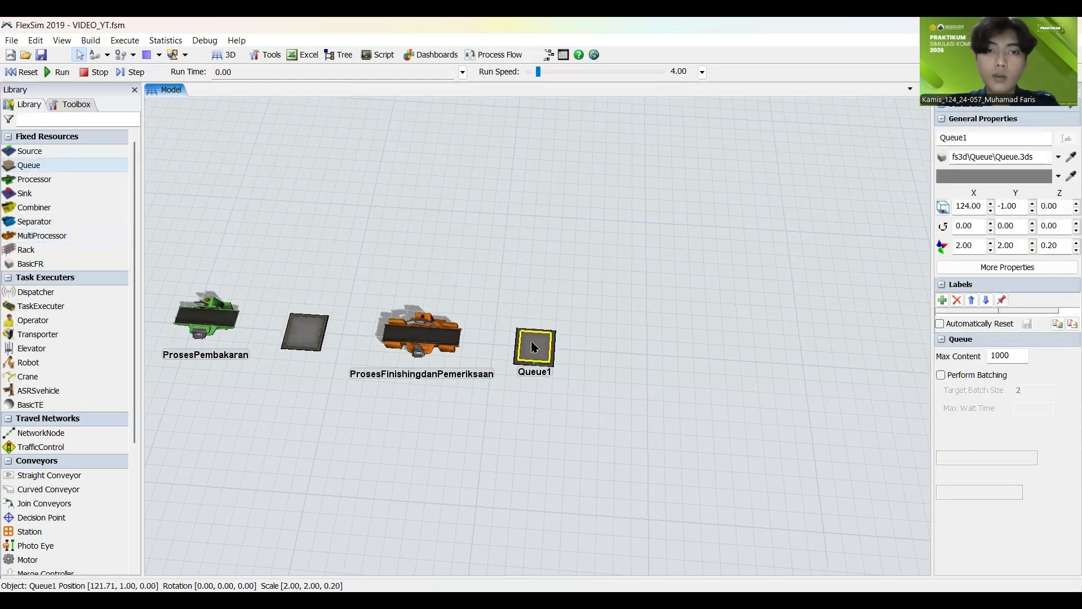
{"action": "left_click_drag", "start_coordinate": [661, 326], "coordinate": [609, 323]}
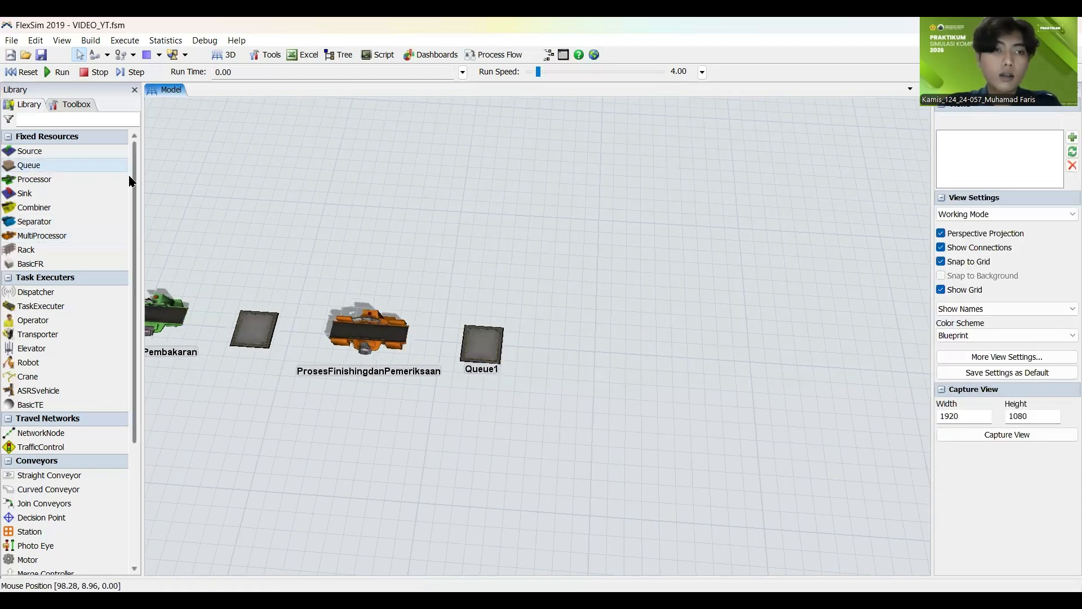
{"action": "left_click_drag", "start_coordinate": [34, 180], "coordinate": [573, 346]}
{"action": "left_click", "coordinate": [557, 291]}
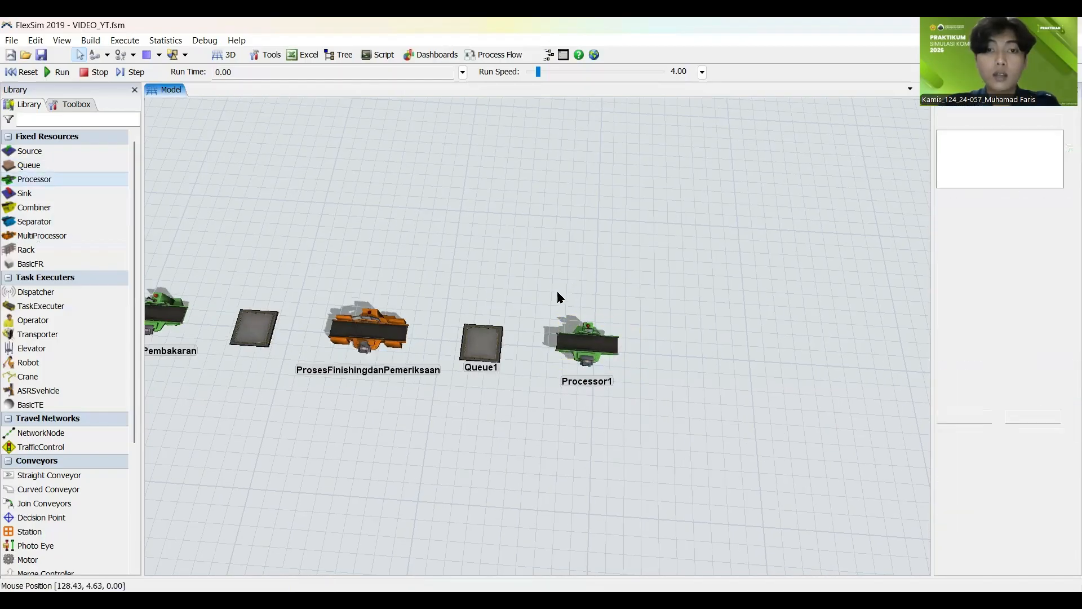
Step: Rename the queue after ProsesFinishingdanPemeriksaan as MenujuProsesPemasanganAksesoris and save its properties
{"action": "left_click", "coordinate": [482, 350]}
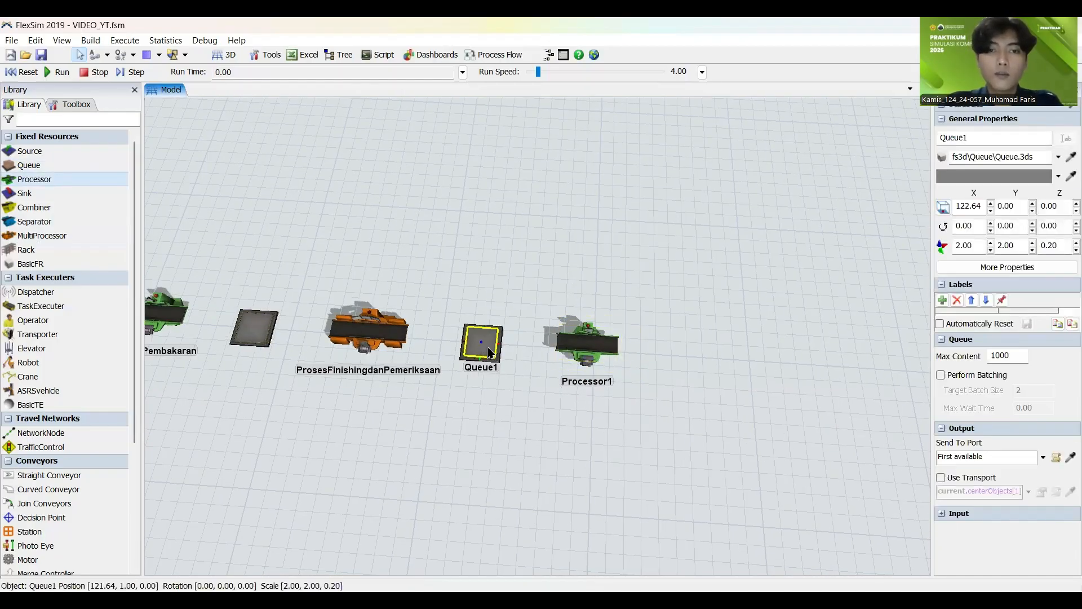
{"action": "left_click_drag", "start_coordinate": [505, 389], "coordinate": [508, 392]}
{"action": "left_click", "coordinate": [487, 354]}
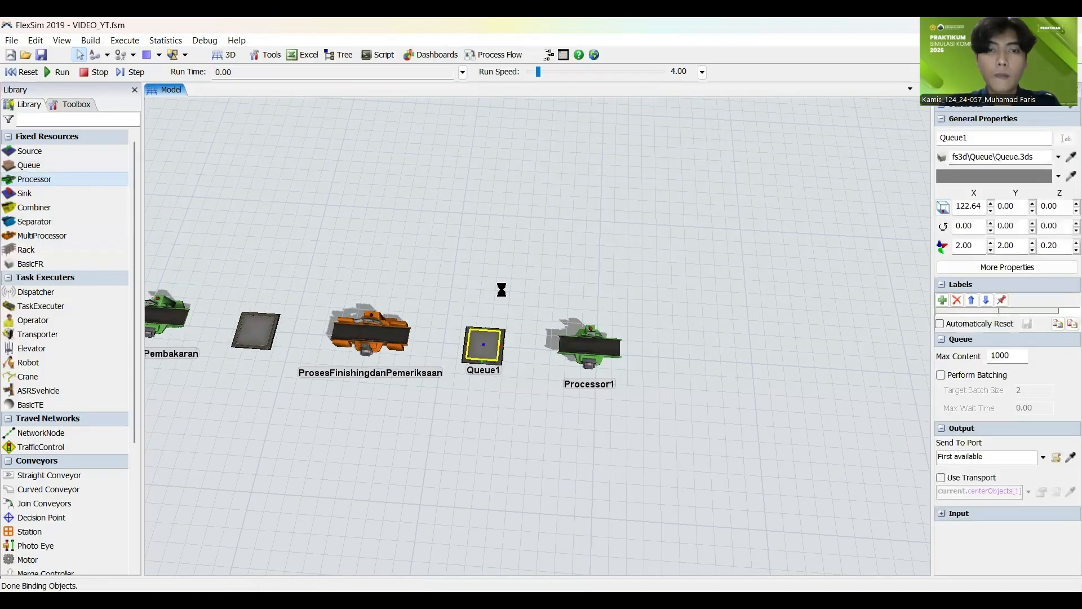
{"action": "left_click_drag", "start_coordinate": [433, 140], "coordinate": [275, 138]}
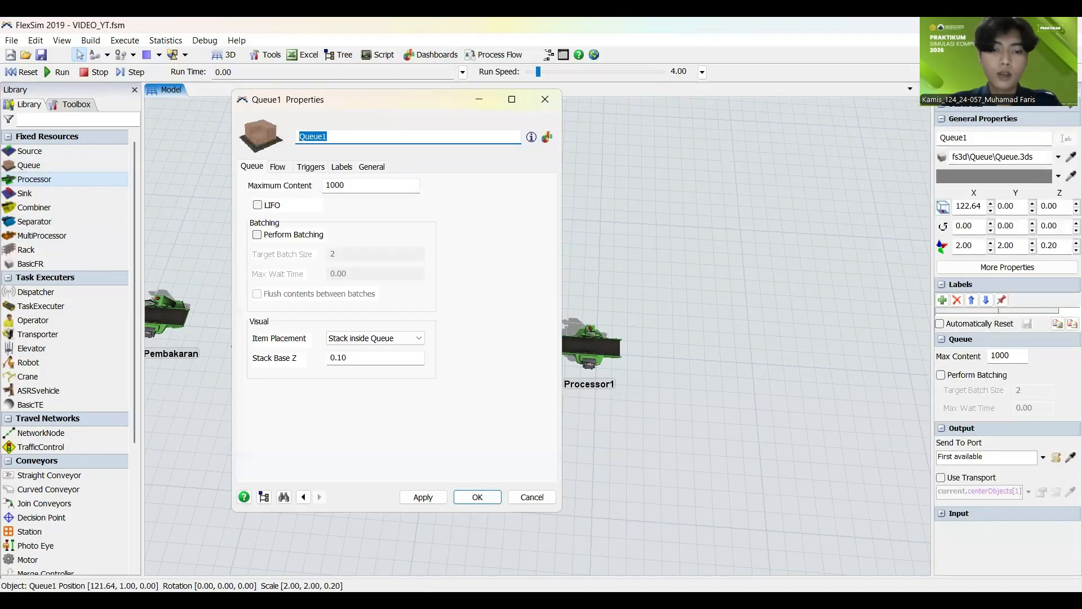
{"action": "type", "text": "MenujuP"}
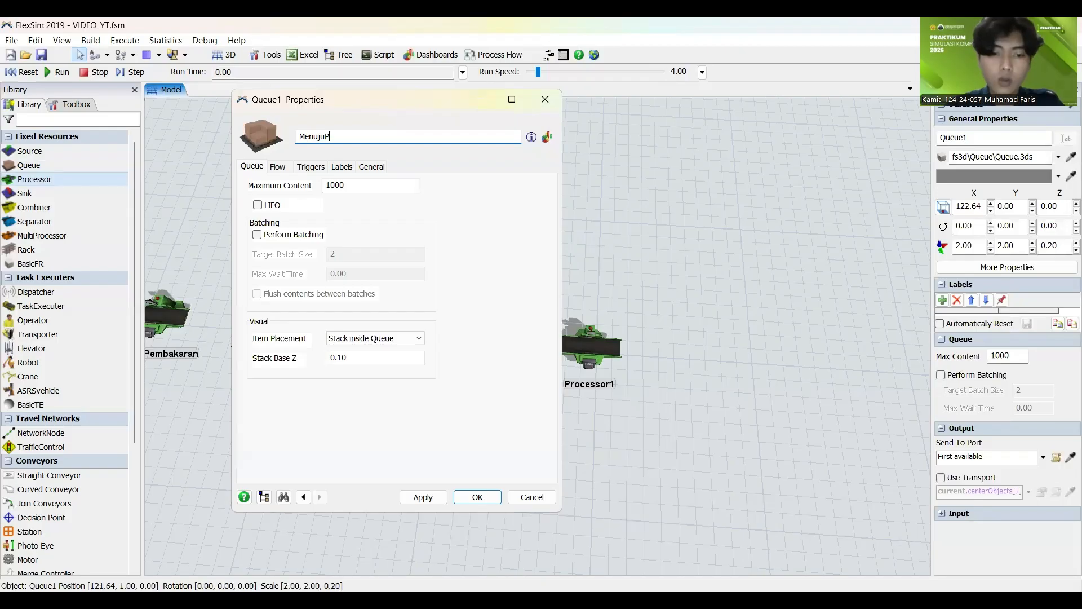
{"action": "type", "text": "rosesPe"}
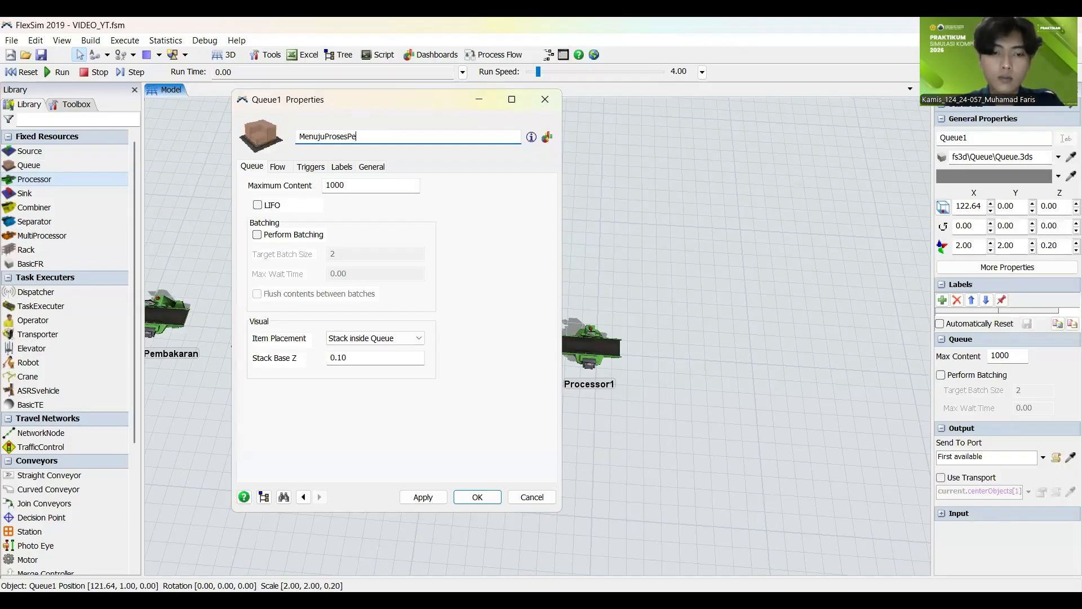
{"action": "type", "text": "masanganAksesoris"}
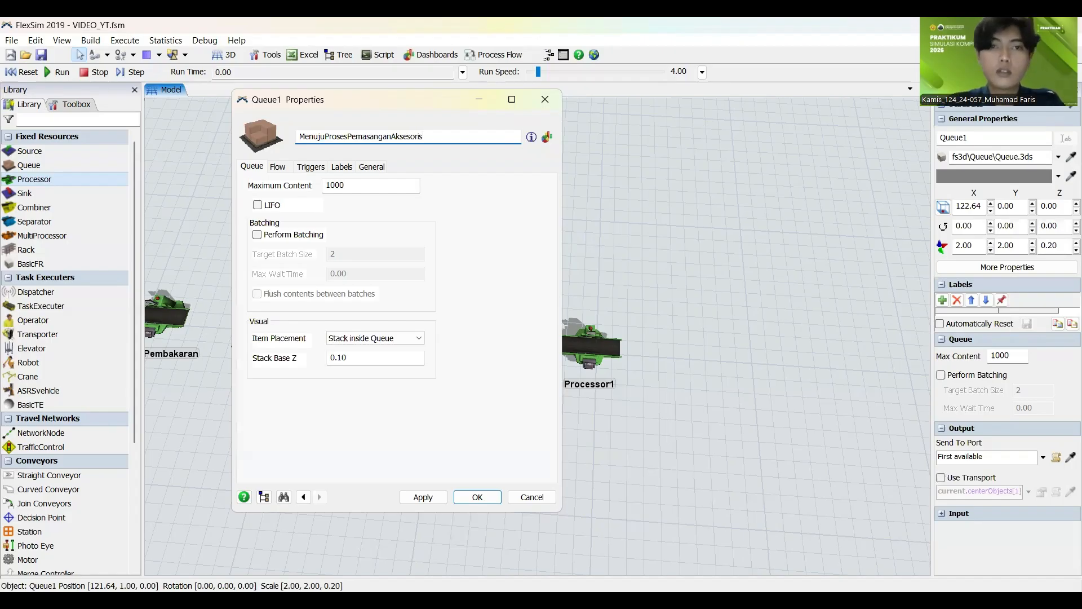
{"action": "left_click", "coordinate": [435, 493]}
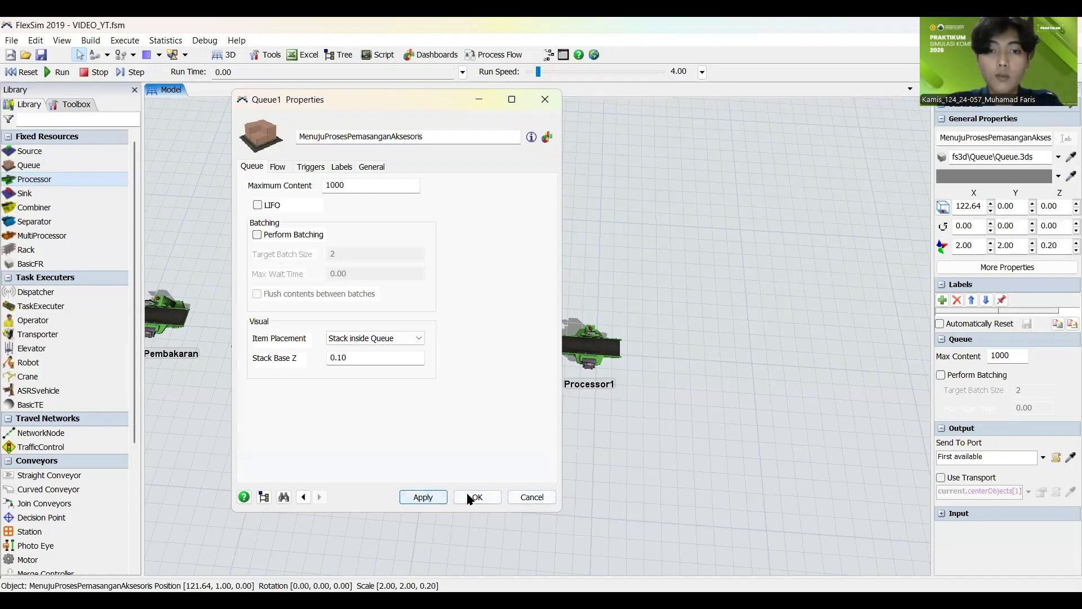
{"action": "left_click", "coordinate": [472, 497]}
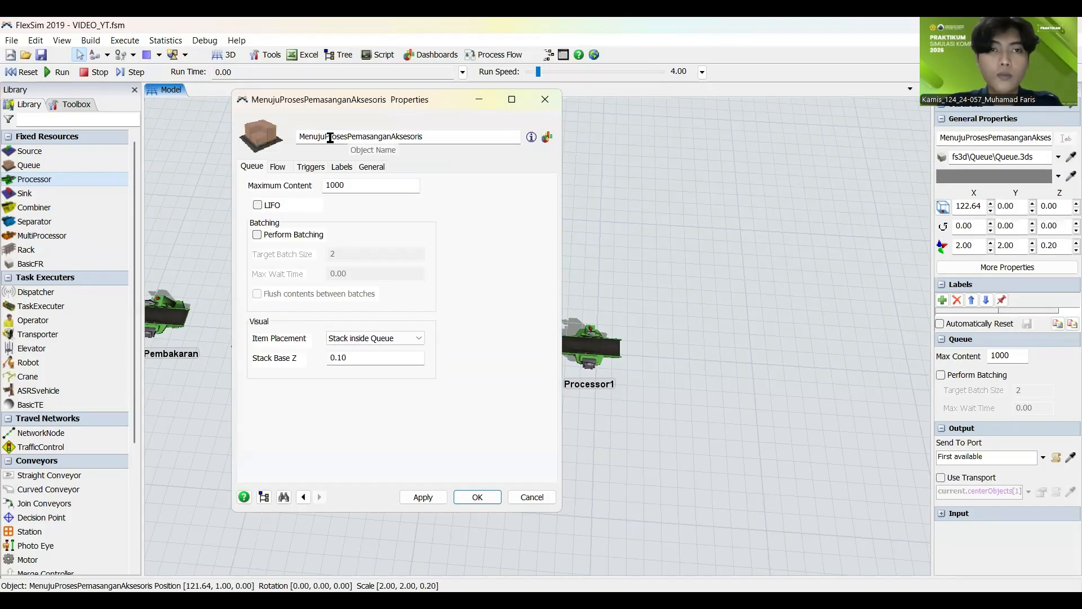
Step: Copy ProsesPemasanganAksesoris from the queue's name and rename the processor after that queue with the copied text
{"action": "left_click_drag", "start_coordinate": [330, 138], "coordinate": [376, 152]}
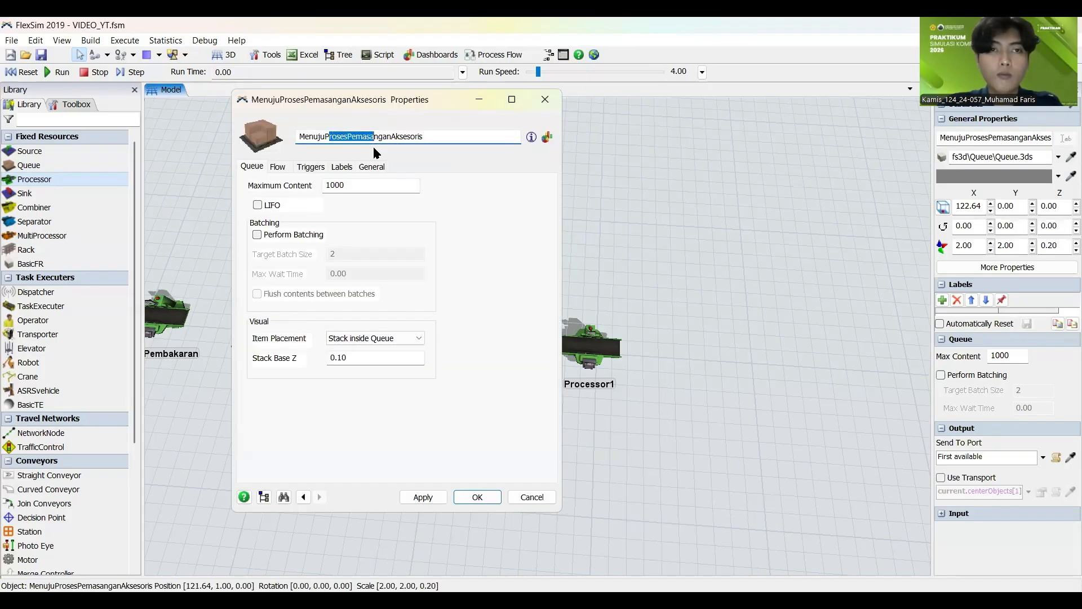
{"action": "double_click", "coordinate": [325, 138]}
{"action": "left_click_drag", "start_coordinate": [432, 136], "coordinate": [325, 137]}
{"action": "key", "text": "ctrl+c"}
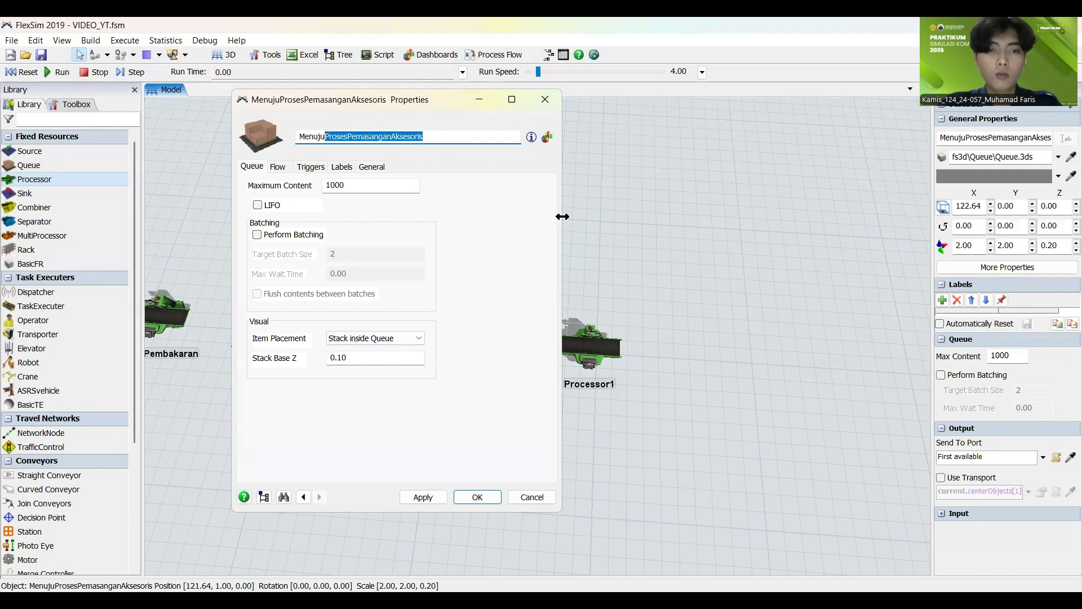
{"action": "left_click", "coordinate": [423, 497]}
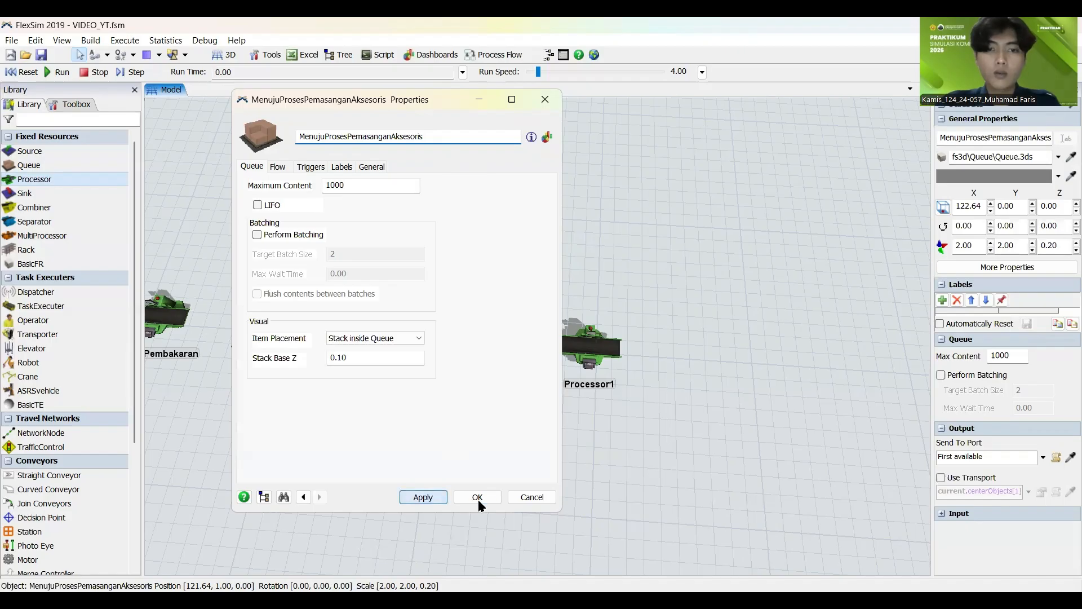
{"action": "double_click", "coordinate": [576, 350]}
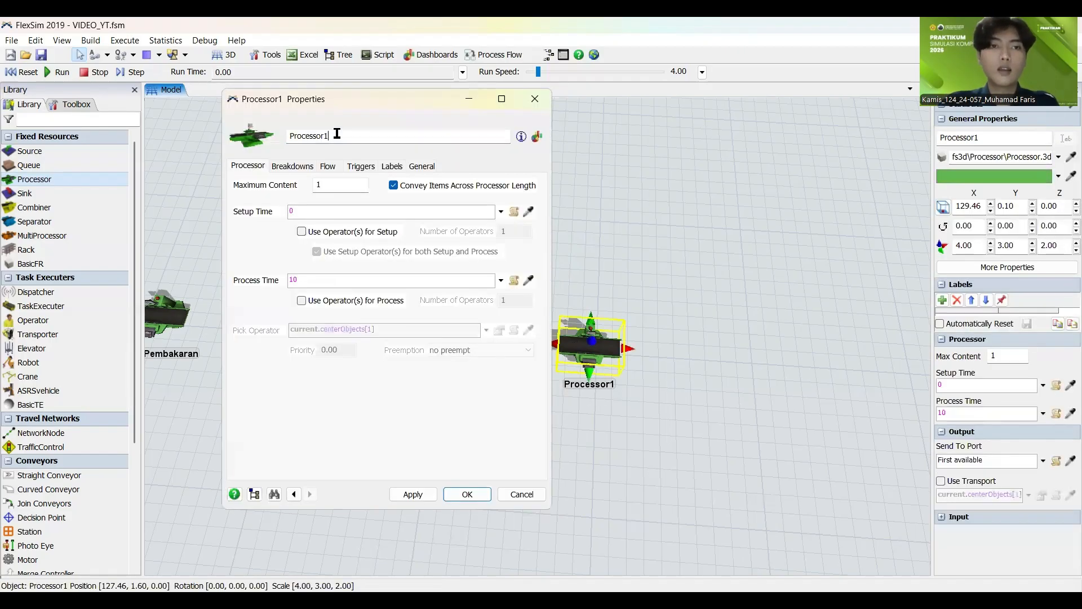
{"action": "double_click", "coordinate": [357, 135]}
{"action": "key", "text": "ctrl+v"}
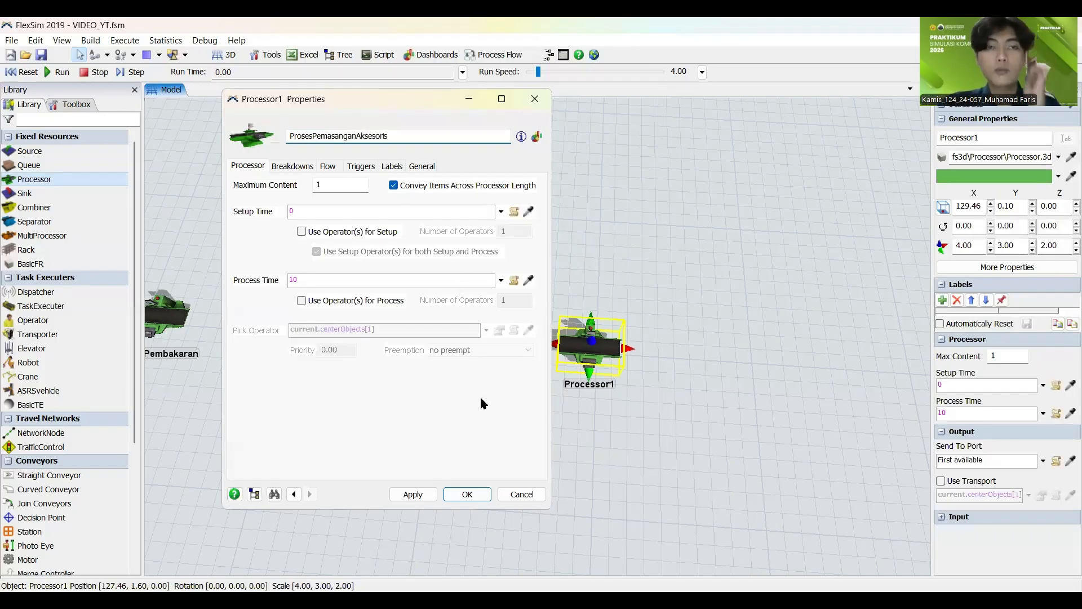
{"action": "left_click", "coordinate": [413, 492]}
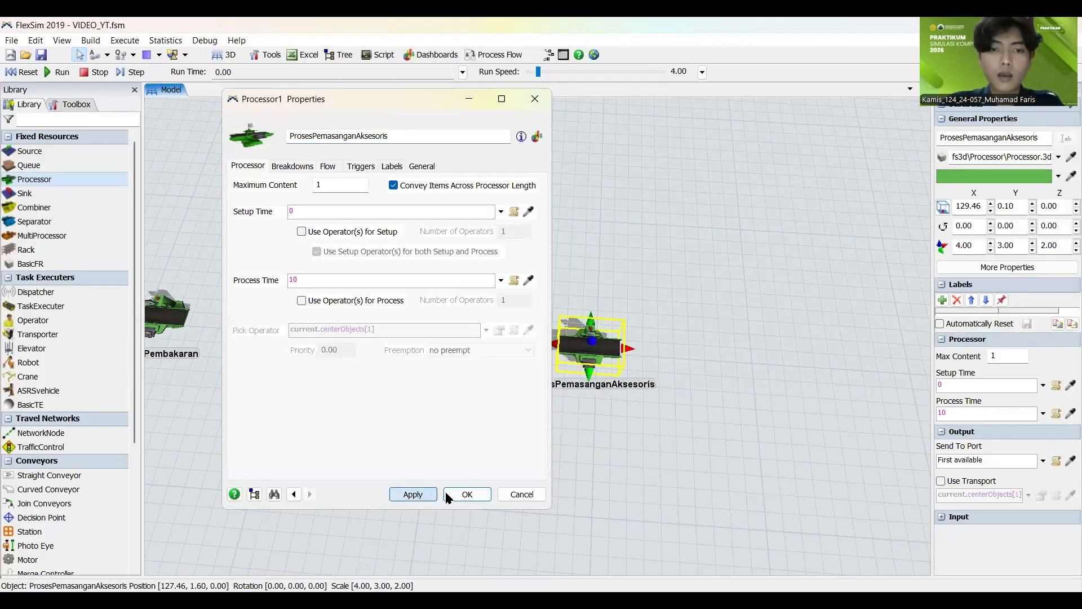
{"action": "left_click", "coordinate": [624, 470]}
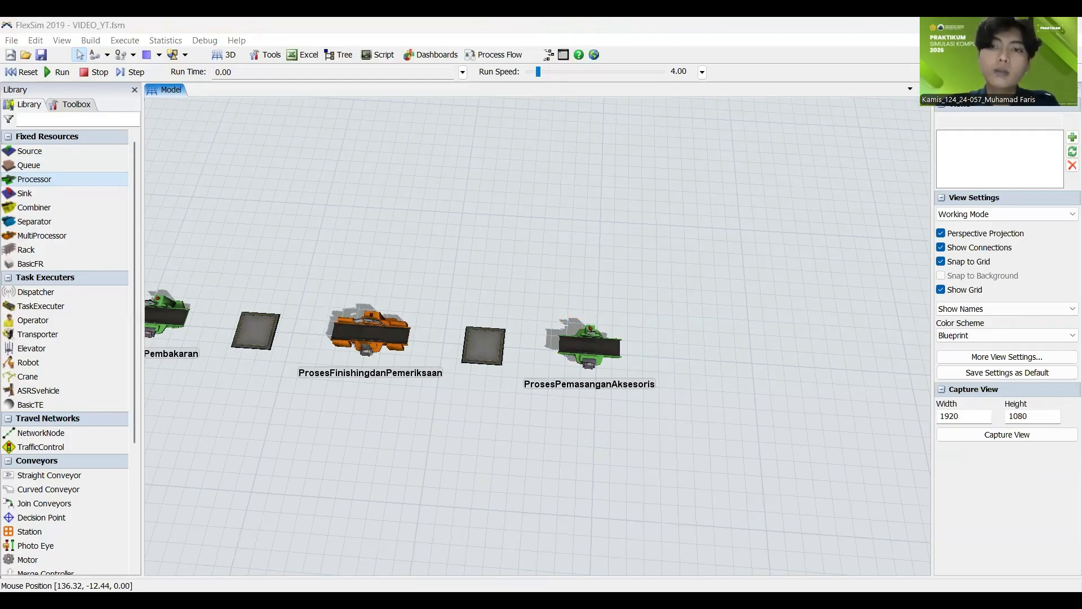
Step: Add a queue in line after ProsesPemasanganAksesoris at about X 136.3 and Y 0, and name it MenujuProsesPengemasanProduk
{"action": "left_click_drag", "start_coordinate": [765, 476], "coordinate": [522, 425]}
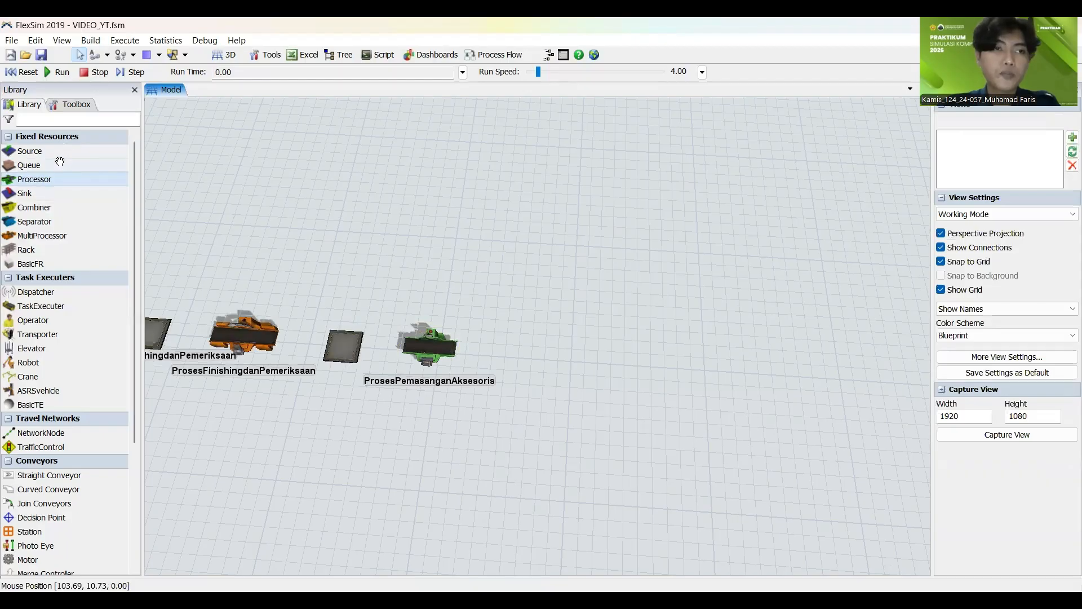
{"action": "left_click_drag", "start_coordinate": [60, 162], "coordinate": [525, 362]}
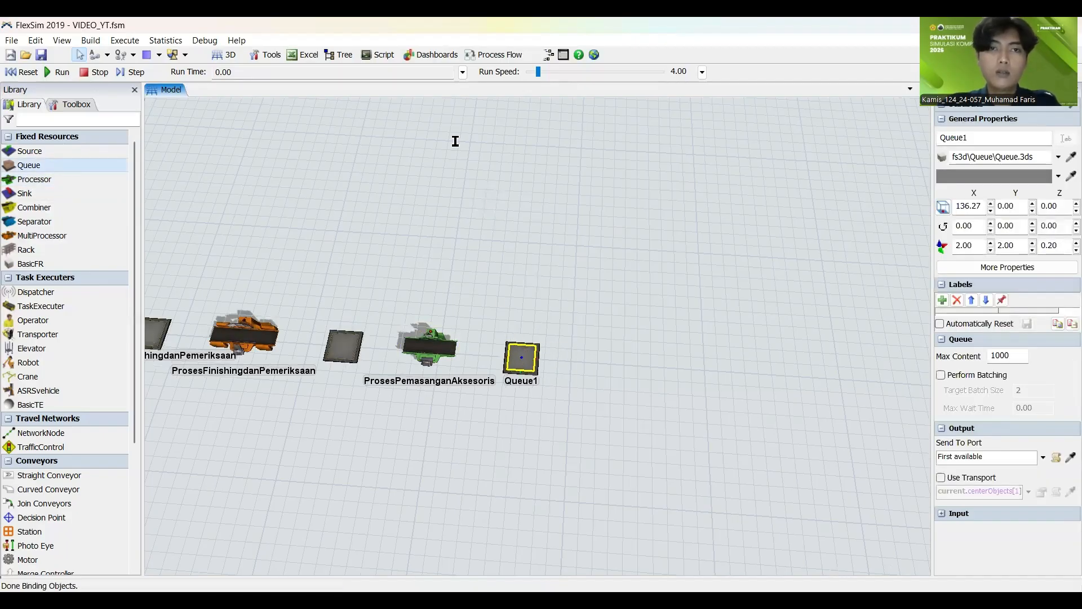
{"action": "double_click", "coordinate": [521, 358]}
{"action": "type", "text": "Menu"}
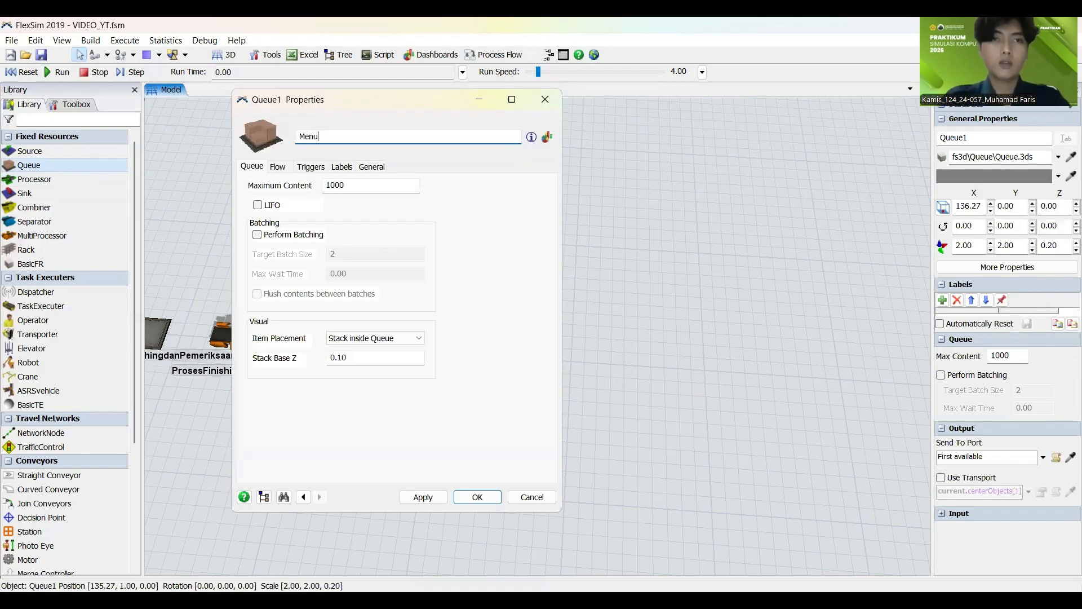
{"action": "type", "text": "juProse"}
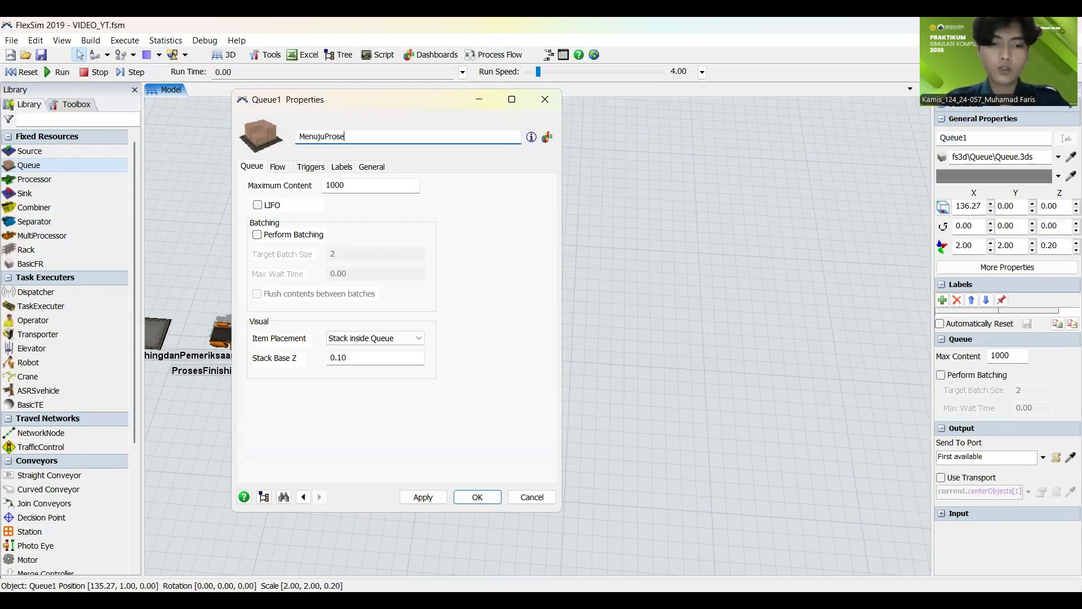
{"action": "type", "text": "sPe"}
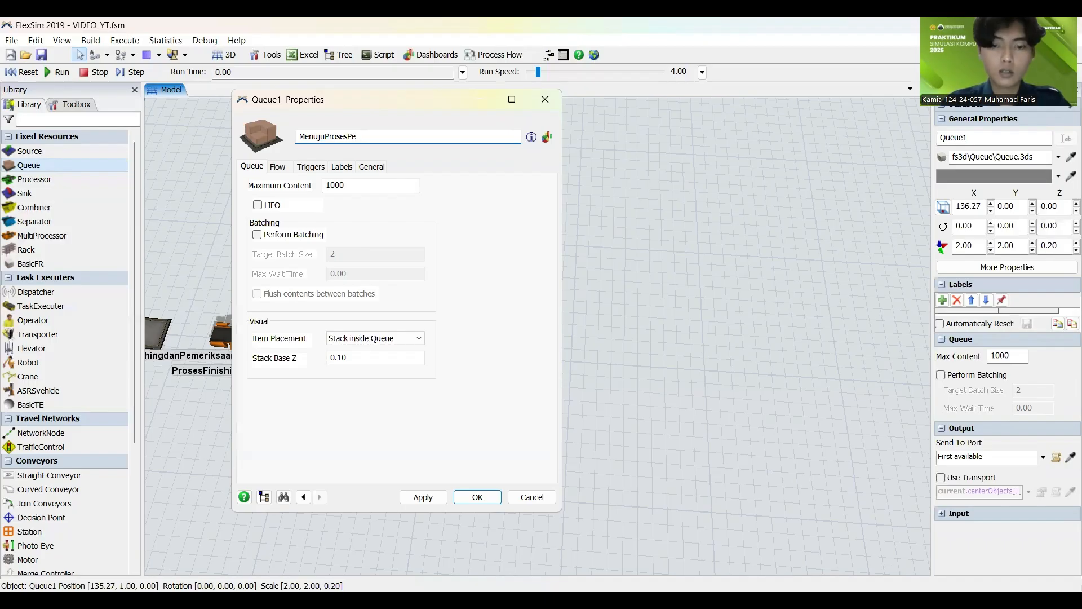
{"action": "type", "text": "ngemasanProduk"}
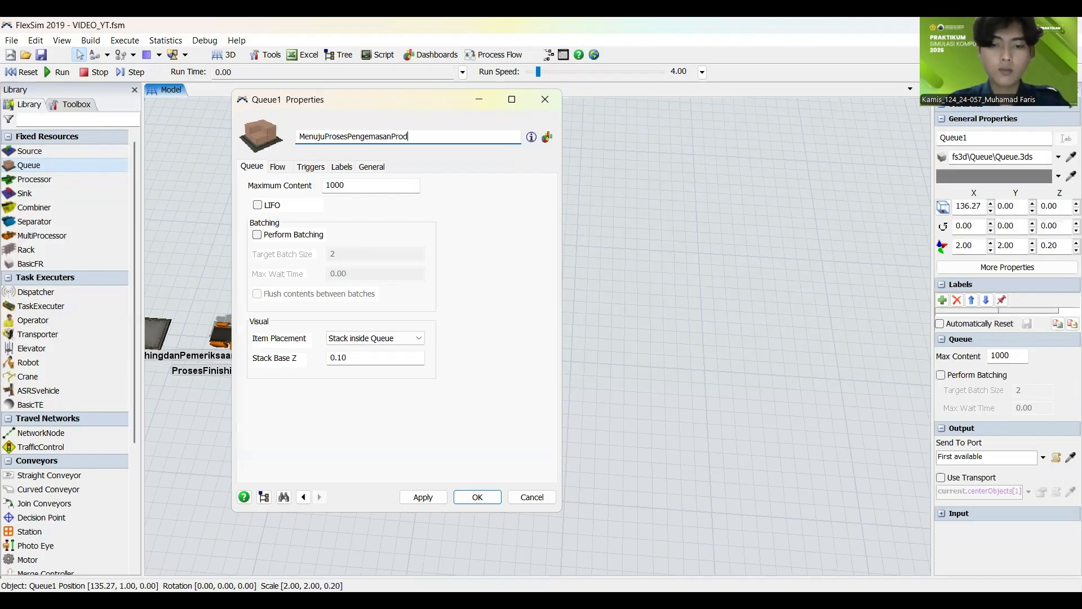
{"action": "left_click", "coordinate": [423, 497]}
{"action": "left_click", "coordinate": [478, 497]}
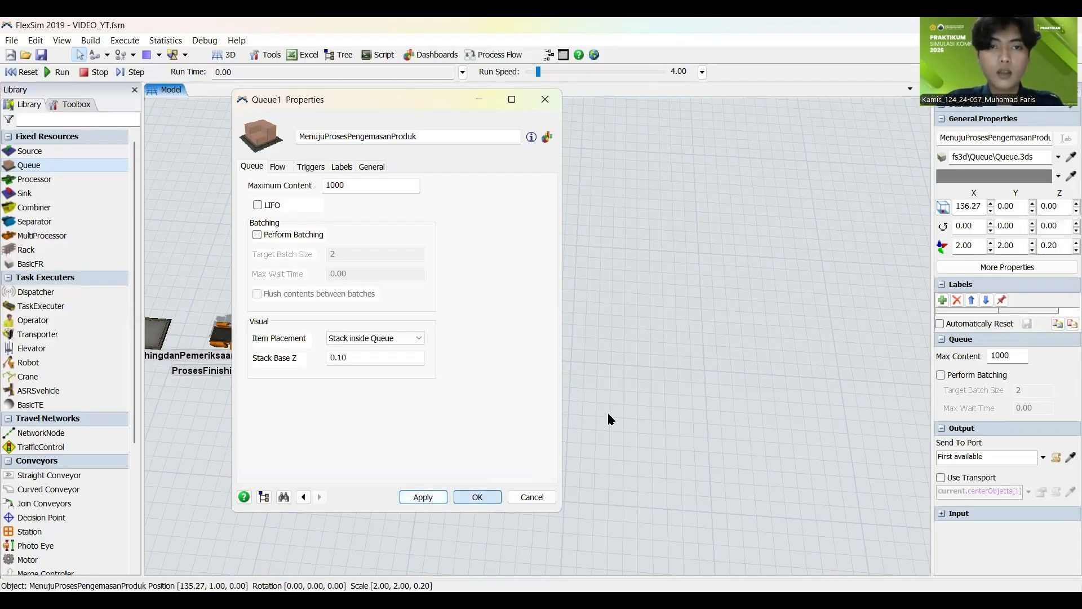
Step: Add a processor in line after the new queue at about X 143.5 and Y 0, and name it ProsesPengemasanProduk
{"action": "left_click", "coordinate": [34, 179]}
{"action": "left_click", "coordinate": [601, 353]}
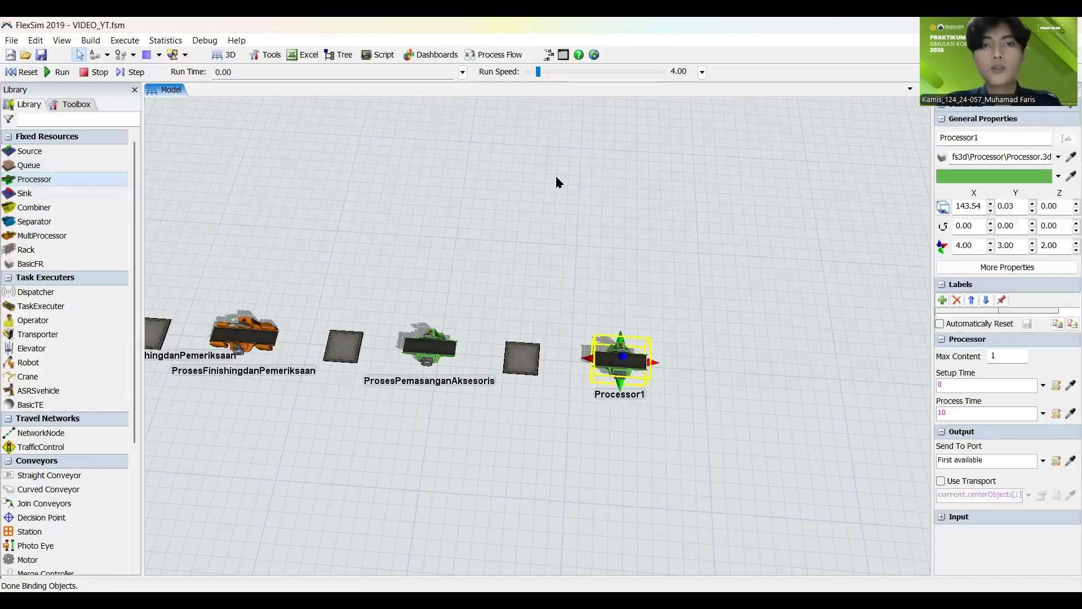
{"action": "double_click", "coordinate": [620, 360]}
{"action": "type", "text": "P"}
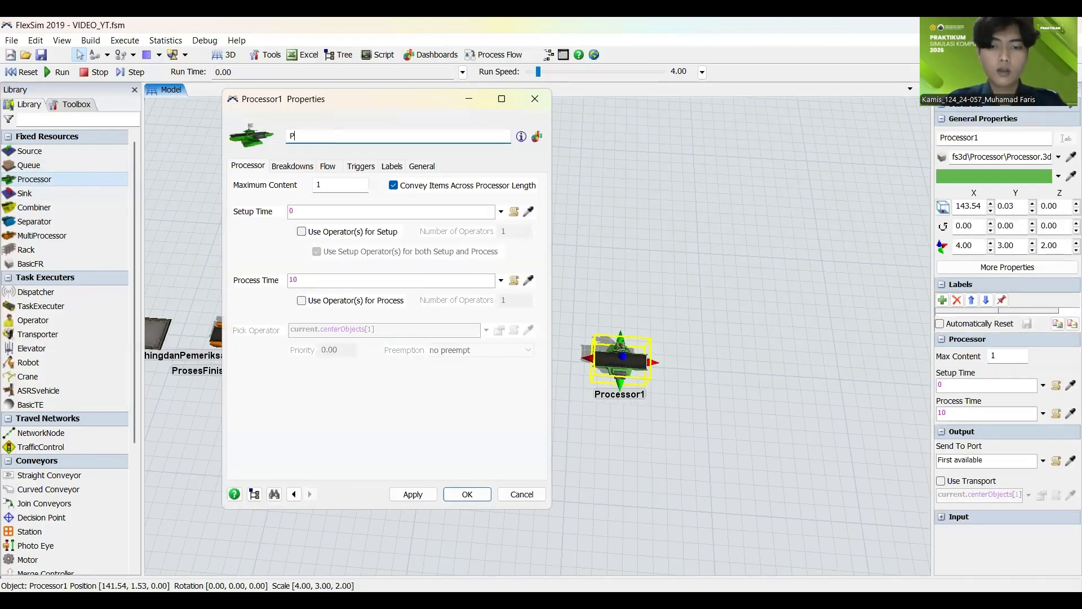
{"action": "type", "text": "rosesP"}
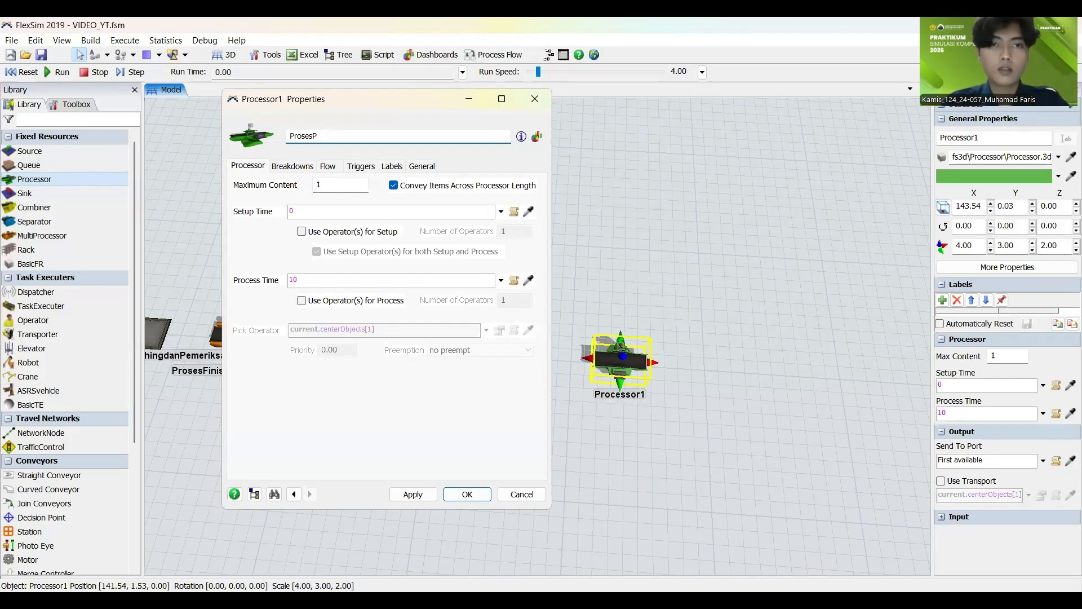
{"action": "type", "text": "enh"}
{"action": "type", "text": "e"}
{"action": "key", "text": "BackSpace"}
{"action": "key", "text": "BackSpace"}
{"action": "key", "text": "BackSpace"}
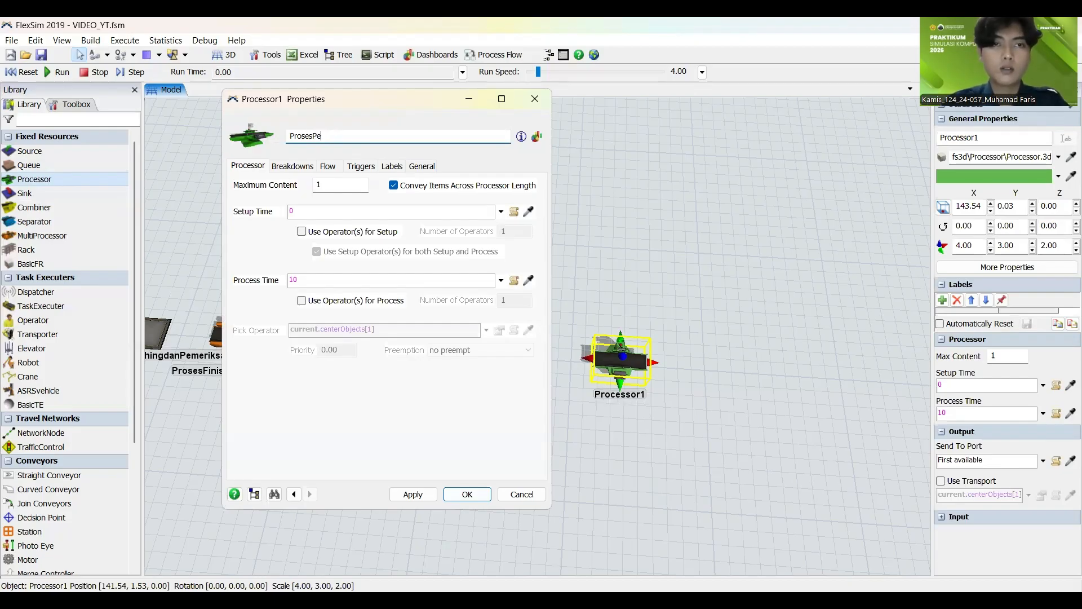
{"action": "type", "text": "ngemasanP"}
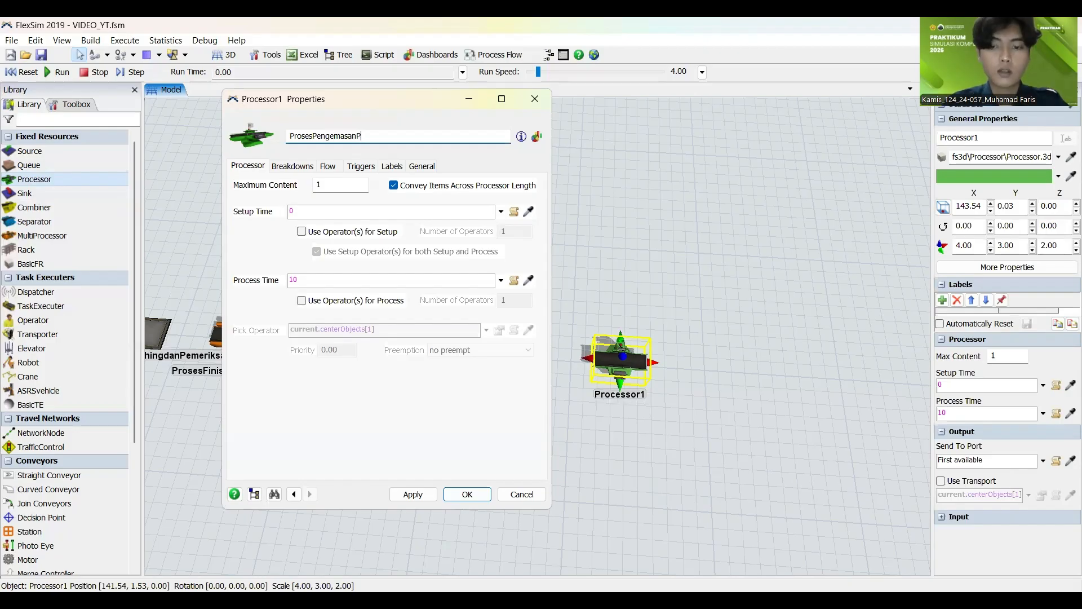
{"action": "type", "text": "aar"}
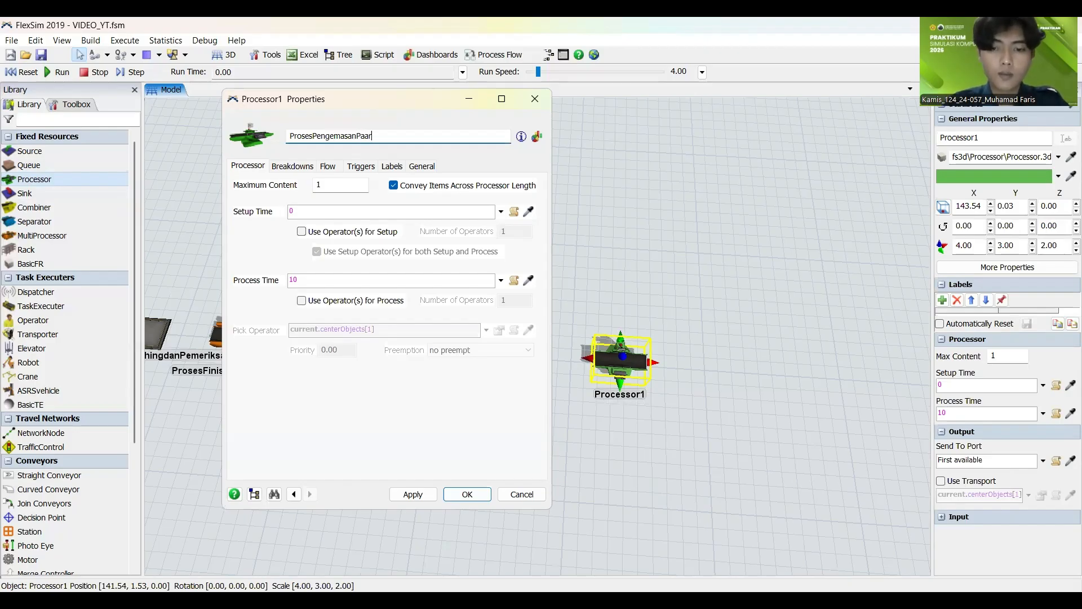
{"action": "type", "text": "oduuk"}
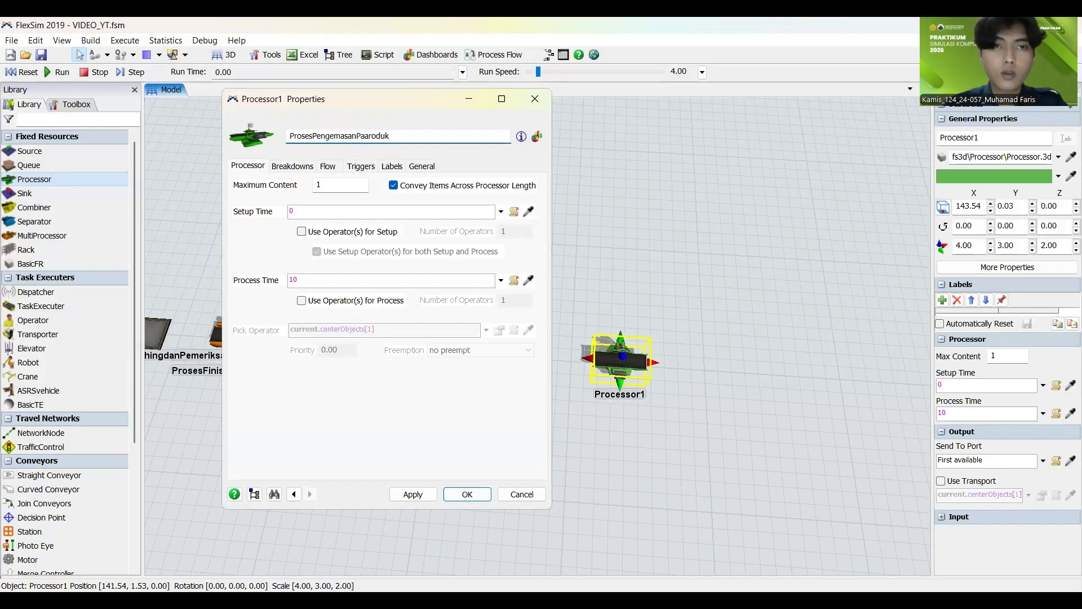
{"action": "key", "text": "Left"}
{"action": "key", "text": "Left"}
{"action": "key", "text": "BackSpace"}
{"action": "key", "text": "BackSpace"}
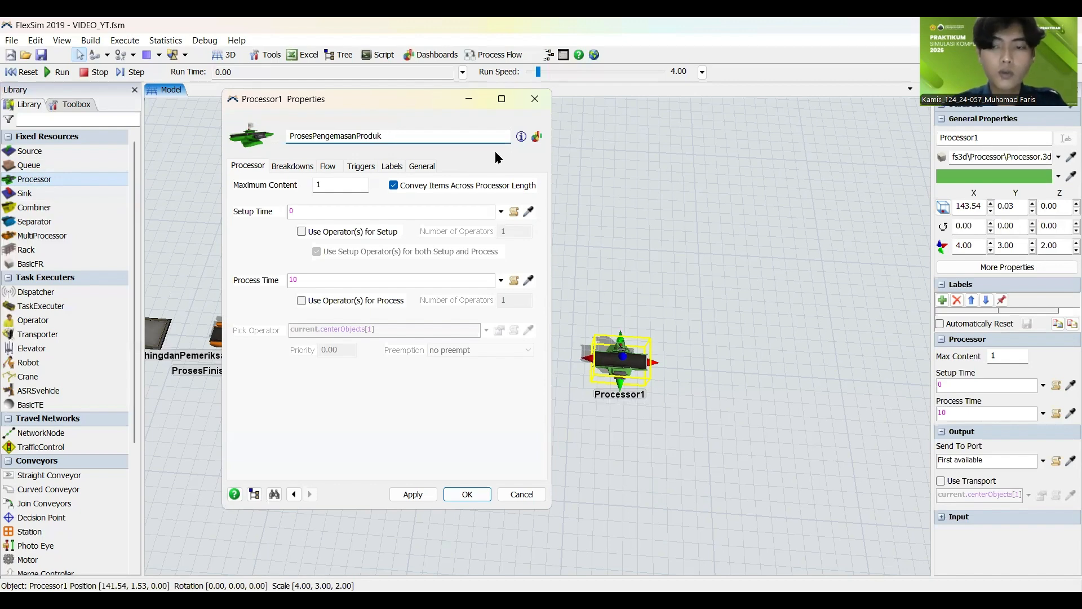
{"action": "left_click", "coordinate": [424, 495]}
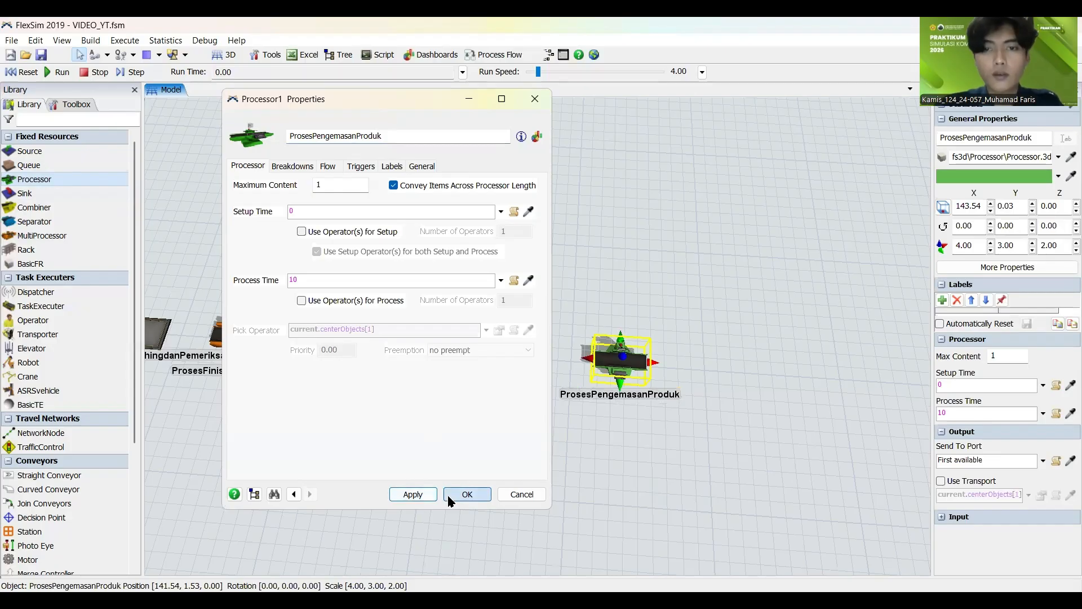
{"action": "left_click", "coordinate": [447, 495]}
{"action": "left_click", "coordinate": [711, 222]}
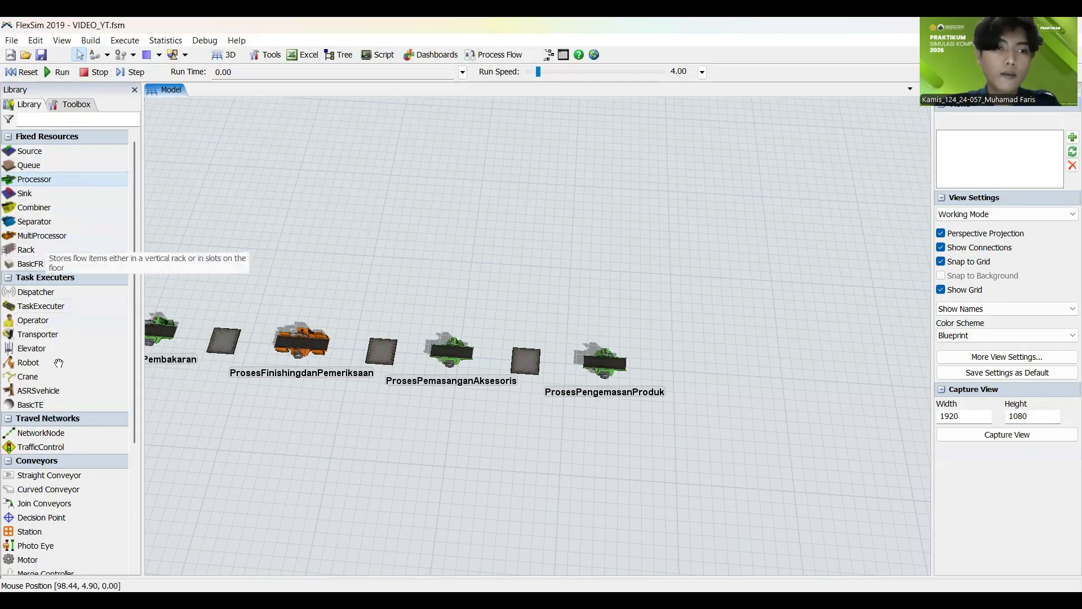
Step: Add a sink in line after ProsesPengemasanProduk at about X 152.5 and Y 0.5, and name it Pengiriman
{"action": "scroll", "coordinate": [55, 360], "scroll_direction": "down", "scroll_amount": 6}
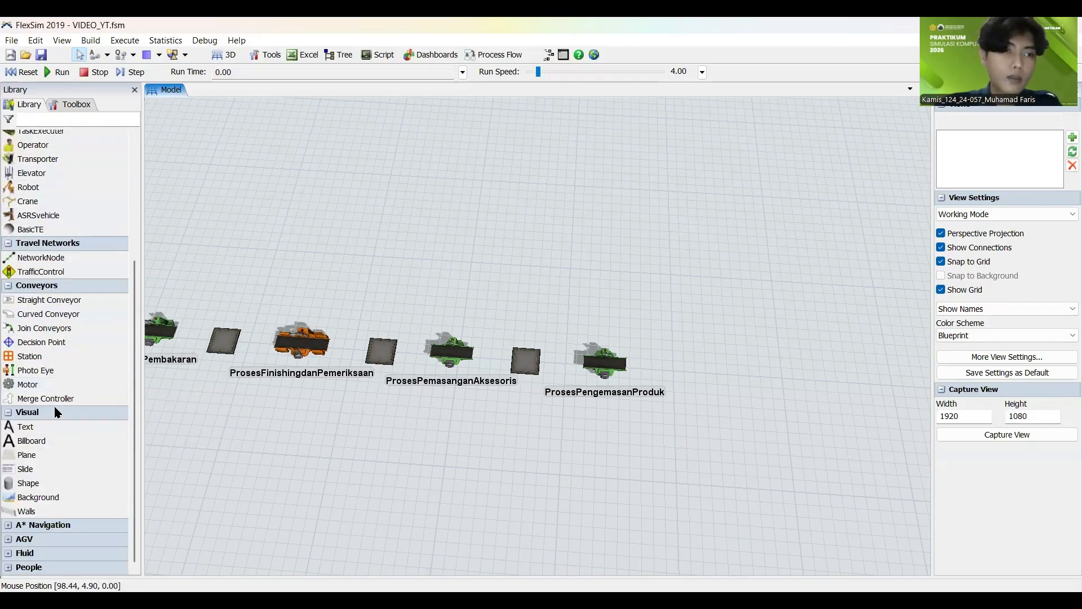
{"action": "scroll", "coordinate": [51, 346], "scroll_direction": "up", "scroll_amount": 6}
{"action": "left_click_drag", "start_coordinate": [64, 179], "coordinate": [700, 367]}
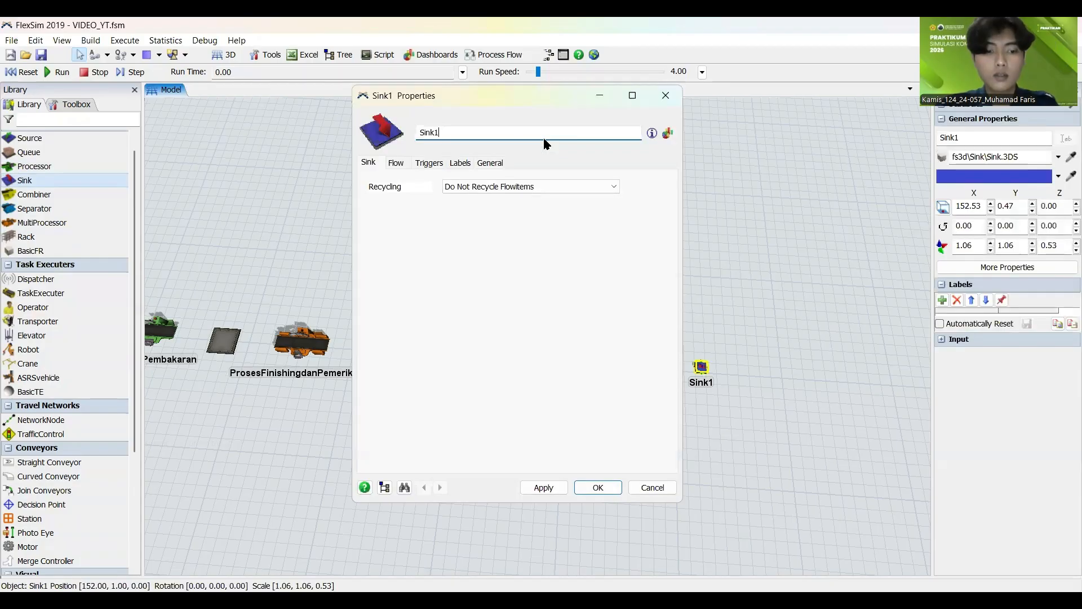
{"action": "double_click", "coordinate": [546, 139]}
{"action": "type", "text": "Peng"}
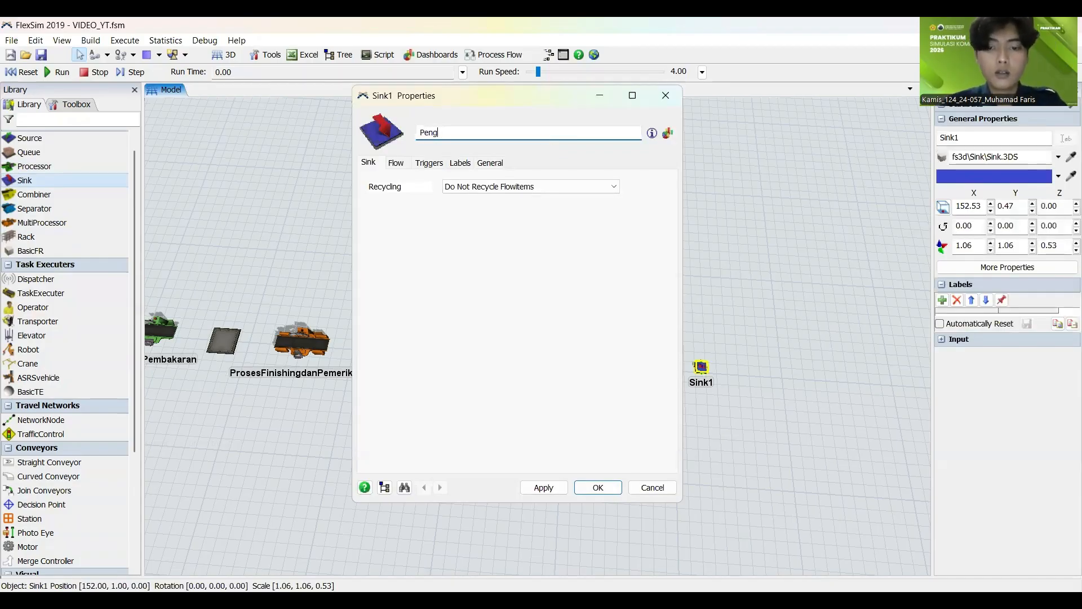
{"action": "type", "text": "iriman"}
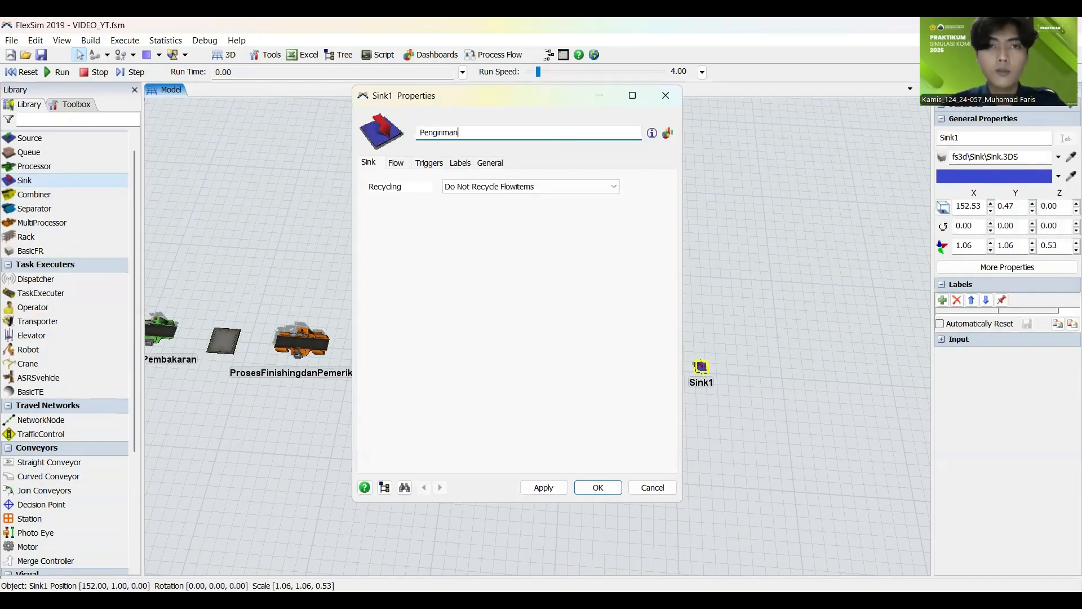
{"action": "left_click", "coordinate": [542, 492]}
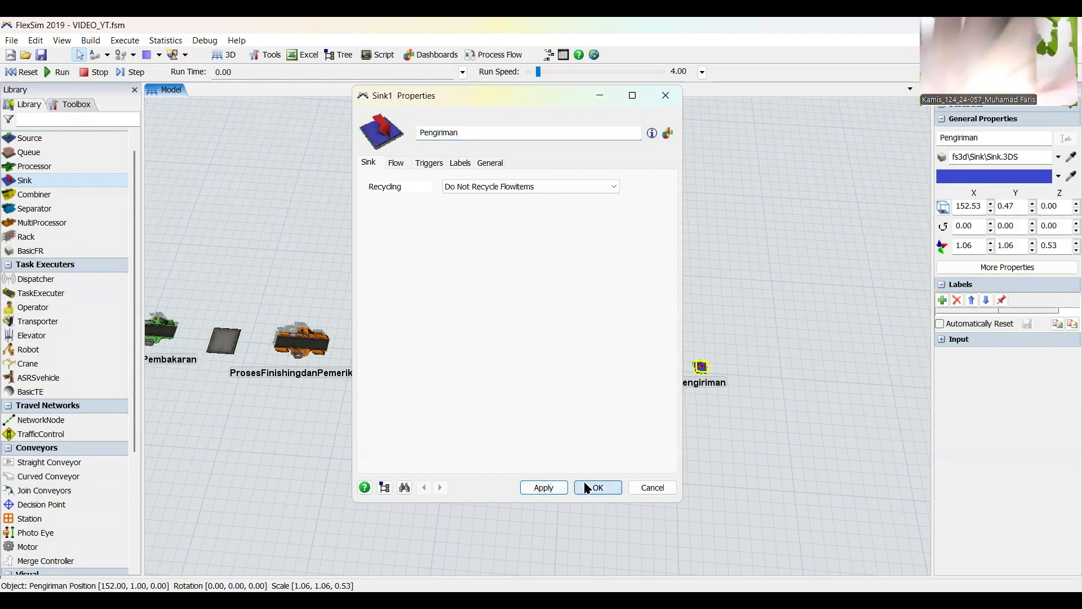
{"action": "left_click", "coordinate": [586, 488]}
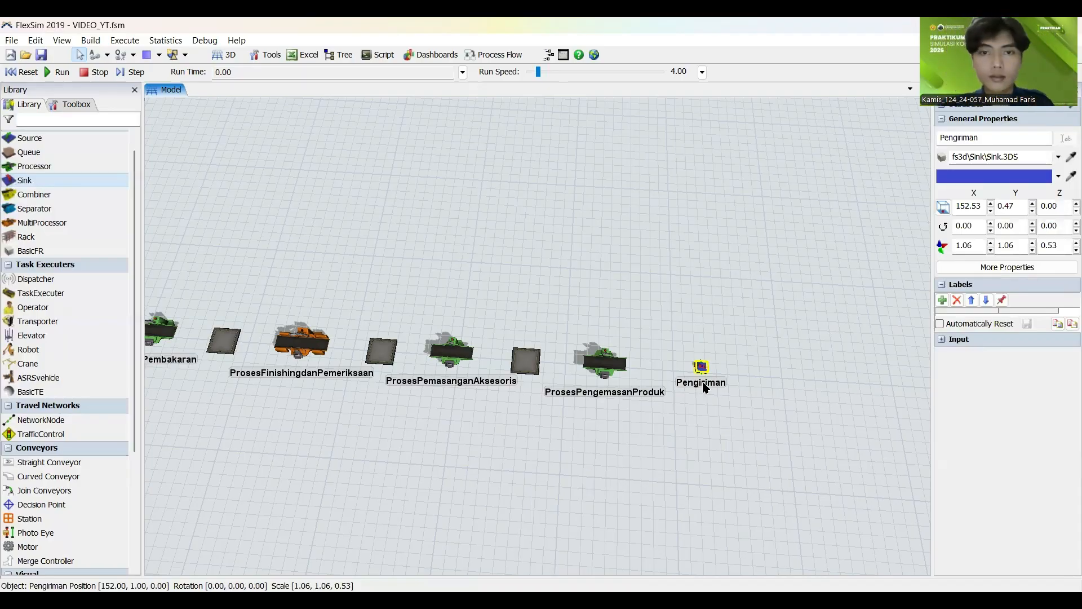
{"action": "left_click", "coordinate": [709, 476]}
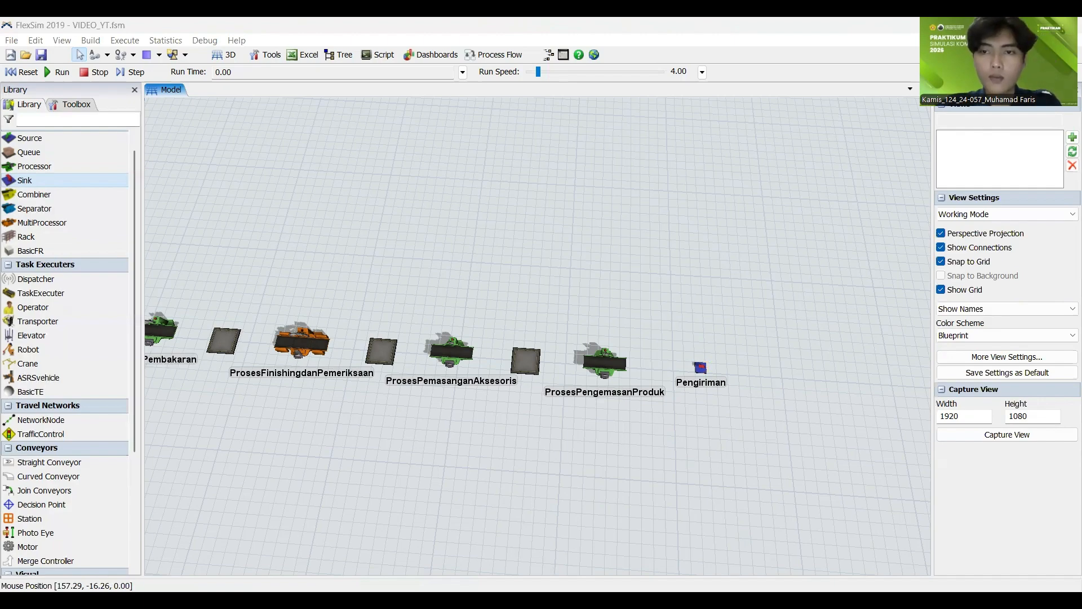
Step: Review the line of queues and processors from ProsesPencampuranMaterial to the Pengiriman sink
{"action": "scroll", "coordinate": [562, 511], "scroll_direction": "down", "scroll_amount": 5}
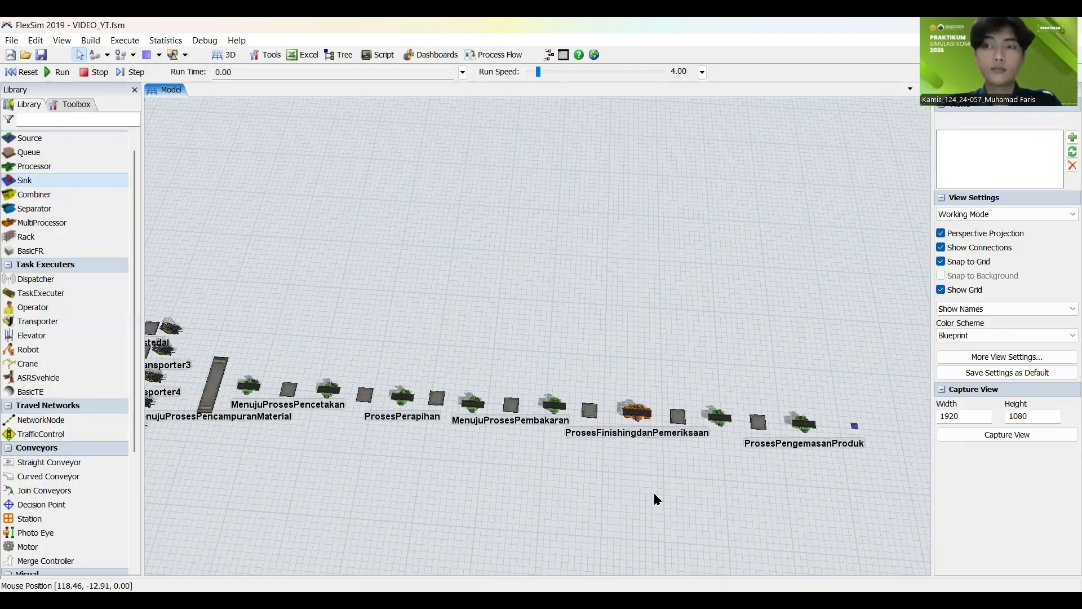
{"action": "left_click_drag", "start_coordinate": [492, 420], "coordinate": [519, 371]}
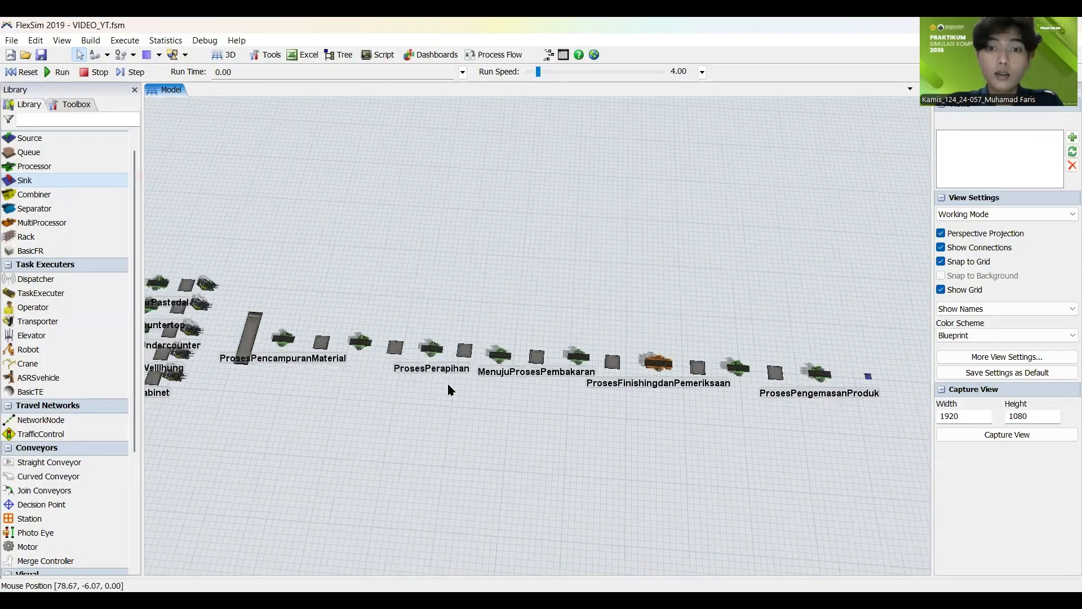
{"action": "left_click_drag", "start_coordinate": [693, 478], "coordinate": [662, 480]}
{"action": "scroll", "coordinate": [441, 419], "scroll_direction": "up", "scroll_amount": 2}
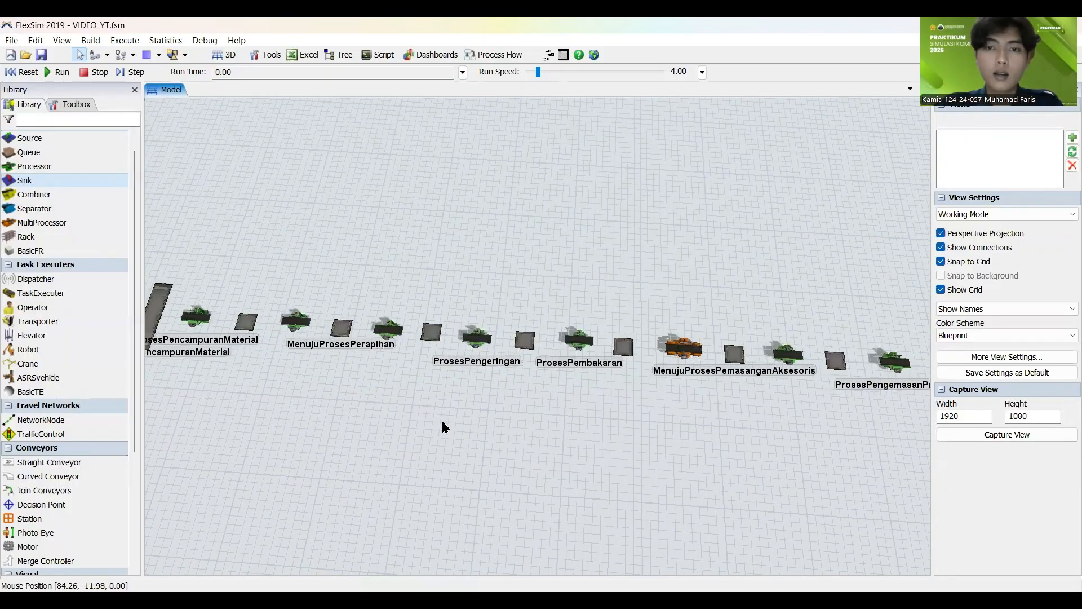
{"action": "scroll", "coordinate": [522, 424], "scroll_direction": "down", "scroll_amount": 1}
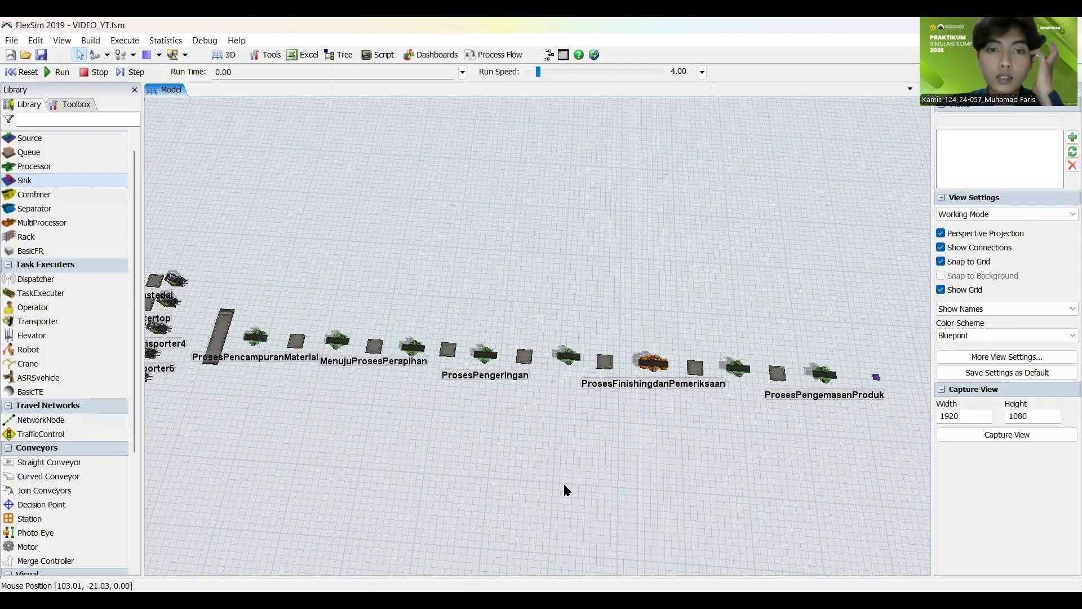
{"action": "scroll", "coordinate": [533, 416], "scroll_direction": "up", "scroll_amount": 2}
{"action": "scroll", "coordinate": [546, 429], "scroll_direction": "down", "scroll_amount": 4}
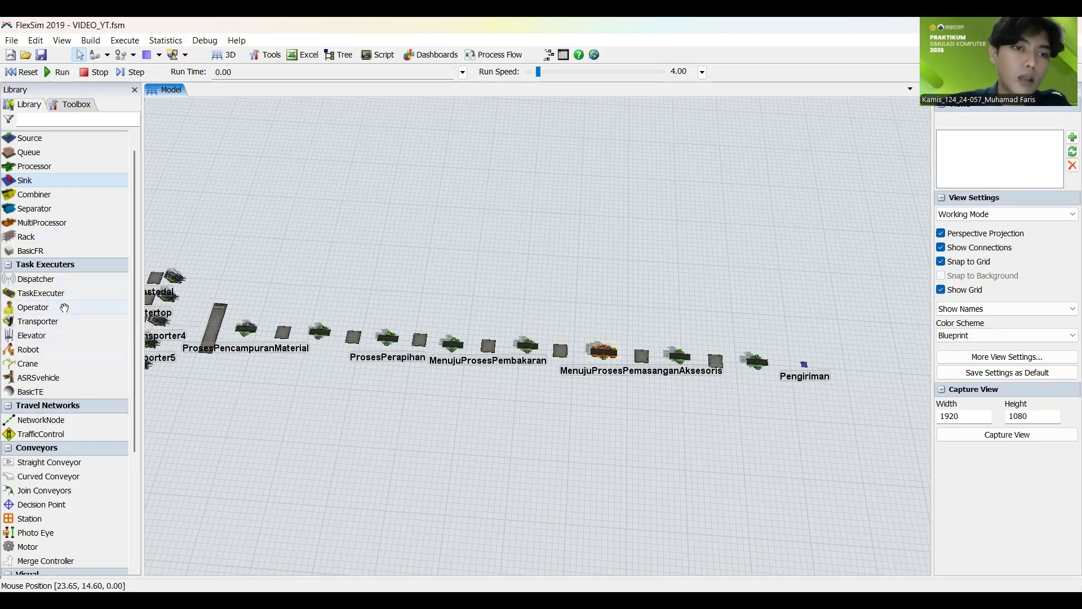
Step: Add one operator behind each of ProsesPencampuranMaterial, ProsesPencetakan, ProsesPerapihan and ProsesPengeringan
{"action": "left_click_drag", "start_coordinate": [65, 310], "coordinate": [251, 311]}
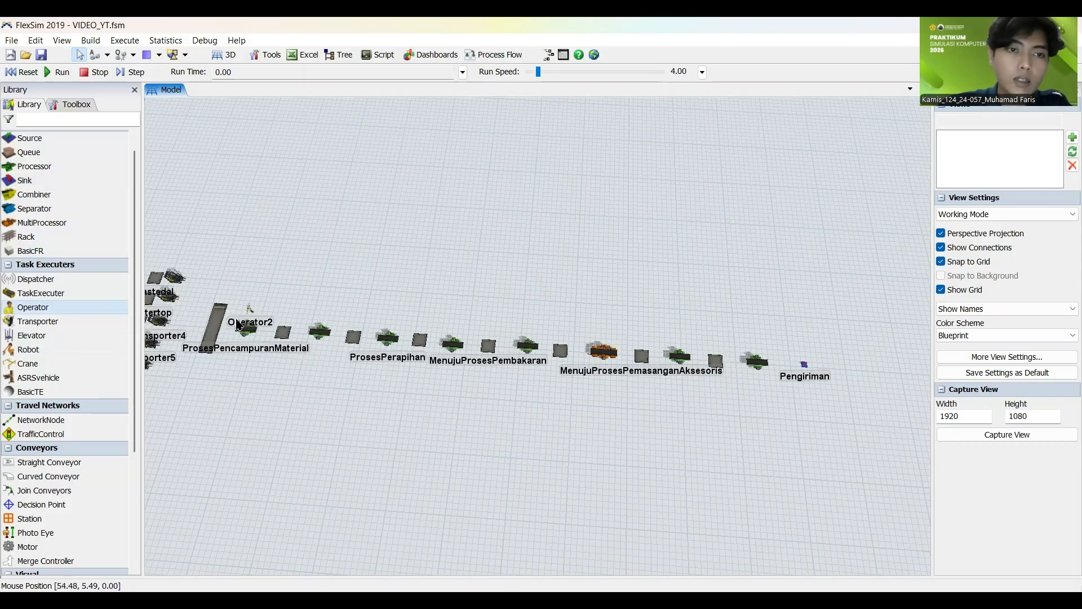
{"action": "scroll", "coordinate": [220, 355], "scroll_direction": "up", "scroll_amount": 3}
{"action": "scroll", "coordinate": [229, 420], "scroll_direction": "down", "scroll_amount": 5}
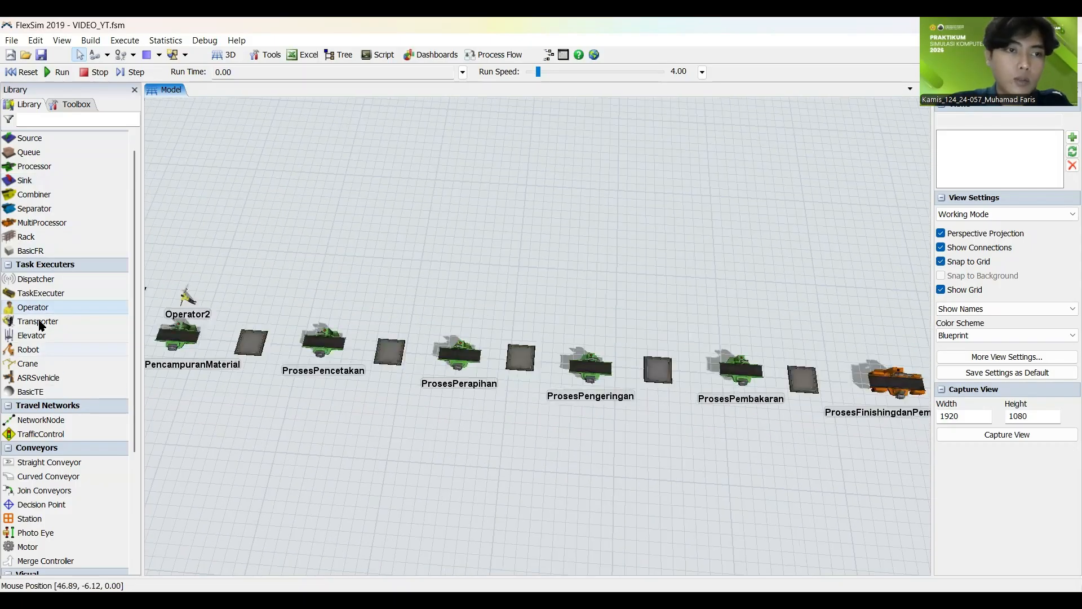
{"action": "left_click_drag", "start_coordinate": [45, 313], "coordinate": [330, 309]}
{"action": "left_click_drag", "start_coordinate": [465, 344], "coordinate": [467, 326]}
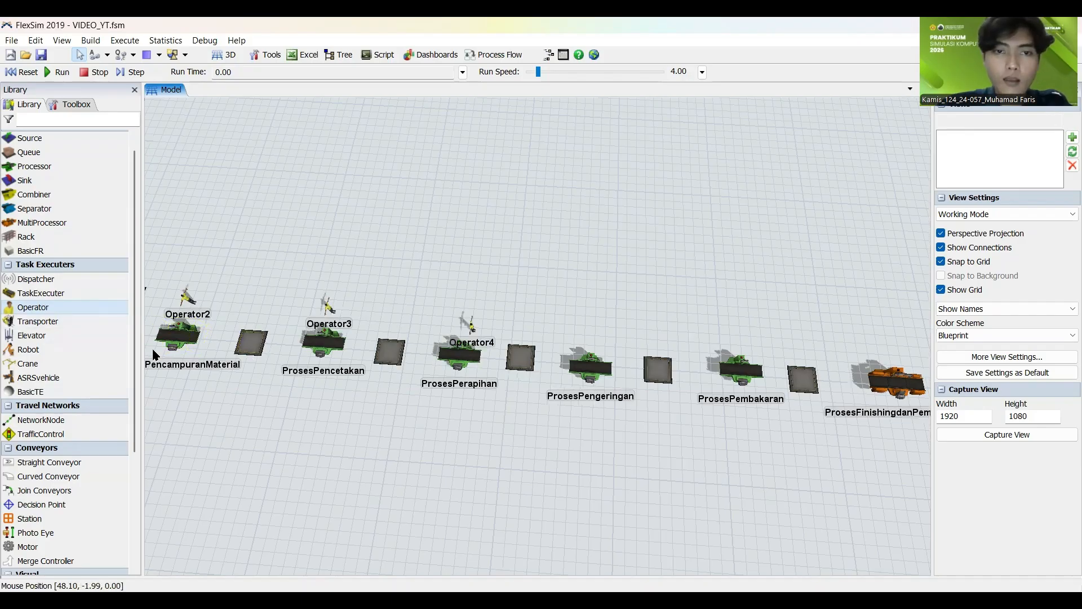
{"action": "left_click", "coordinate": [588, 332]}
Step: Add one operator behind each of ProsesPembakaran, ProsesFinishingdanPemeriksaan, ProsesPemasanganAksesoris and ProsesPengemasanProduk
{"action": "left_click_drag", "start_coordinate": [569, 493], "coordinate": [232, 460]}
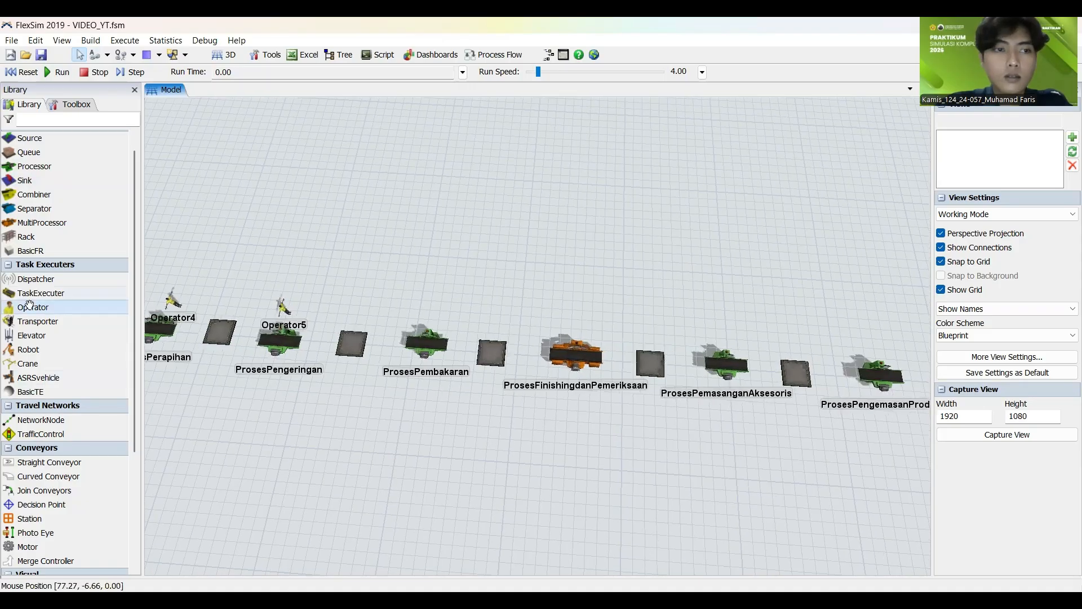
{"action": "left_click_drag", "start_coordinate": [49, 310], "coordinate": [428, 311]}
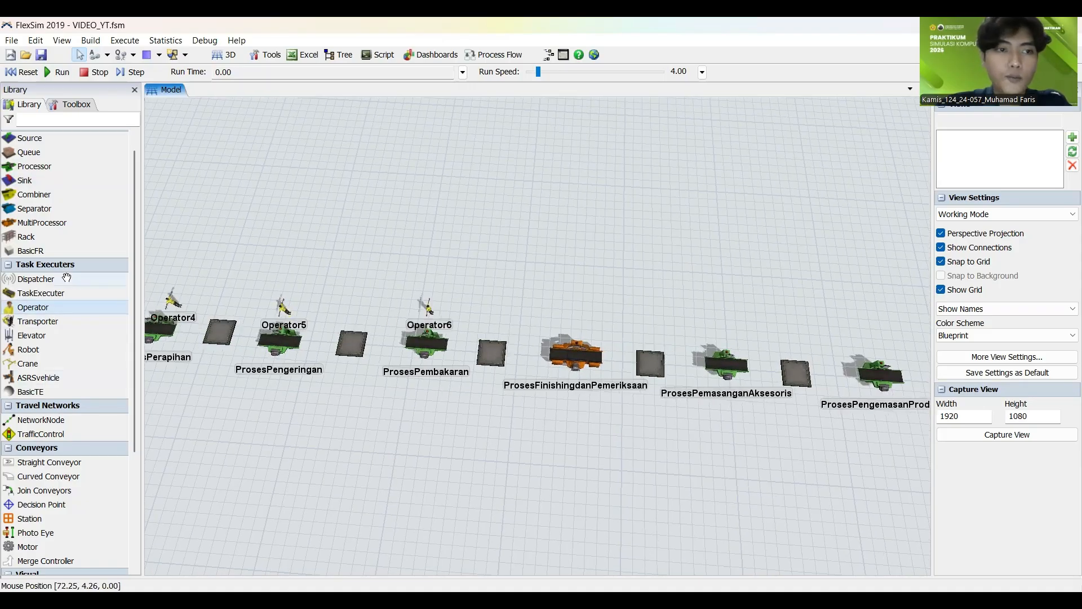
{"action": "left_click_drag", "start_coordinate": [64, 307], "coordinate": [580, 332]}
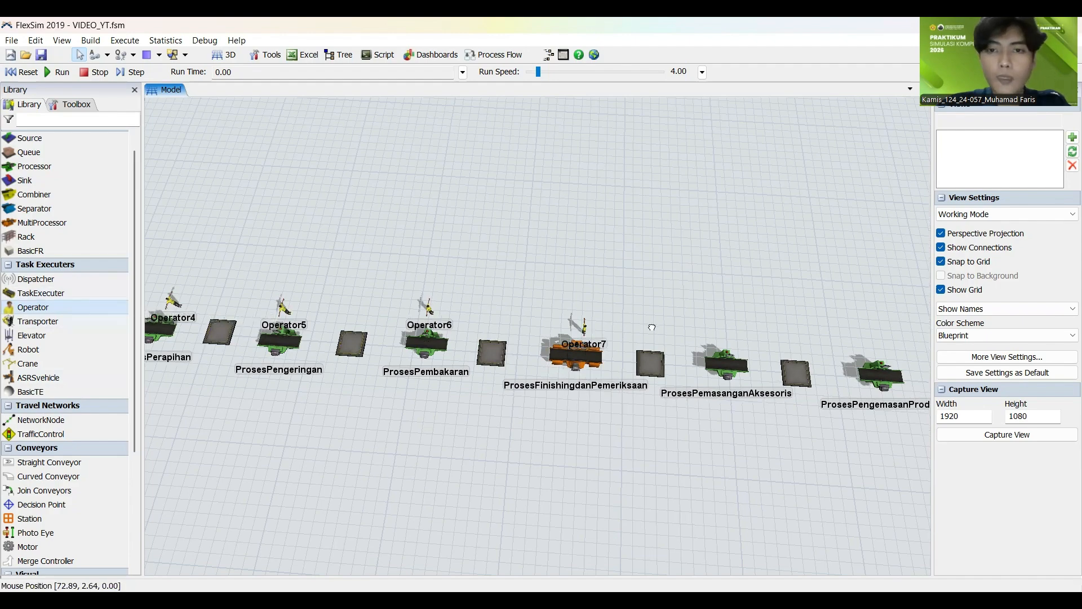
{"action": "left_click_drag", "start_coordinate": [651, 327], "coordinate": [652, 328]}
{"action": "left_click_drag", "start_coordinate": [688, 499], "coordinate": [302, 446]}
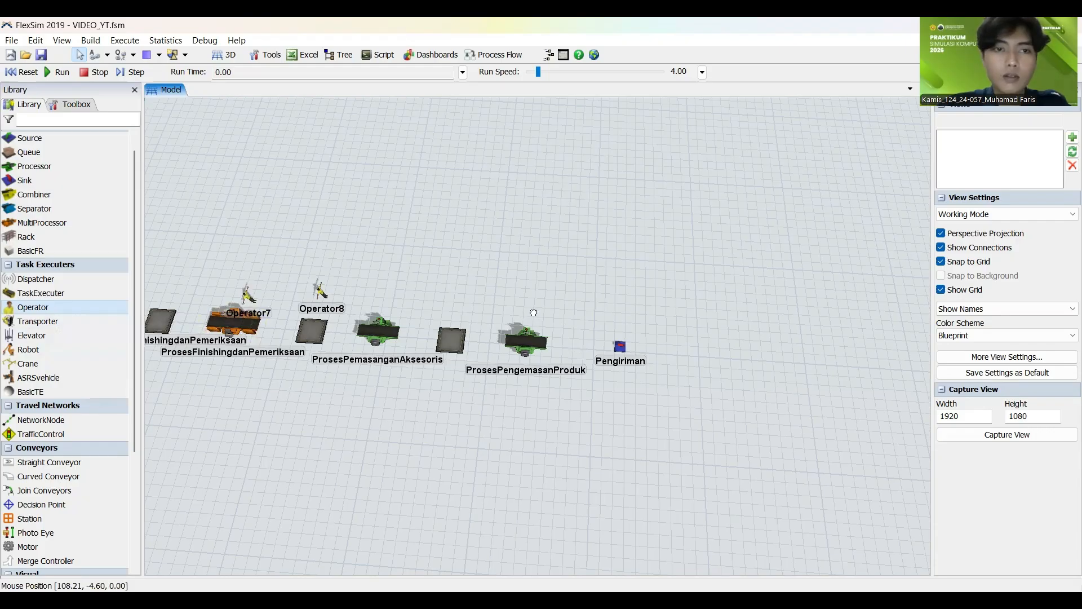
{"action": "left_click_drag", "start_coordinate": [534, 312], "coordinate": [533, 313]}
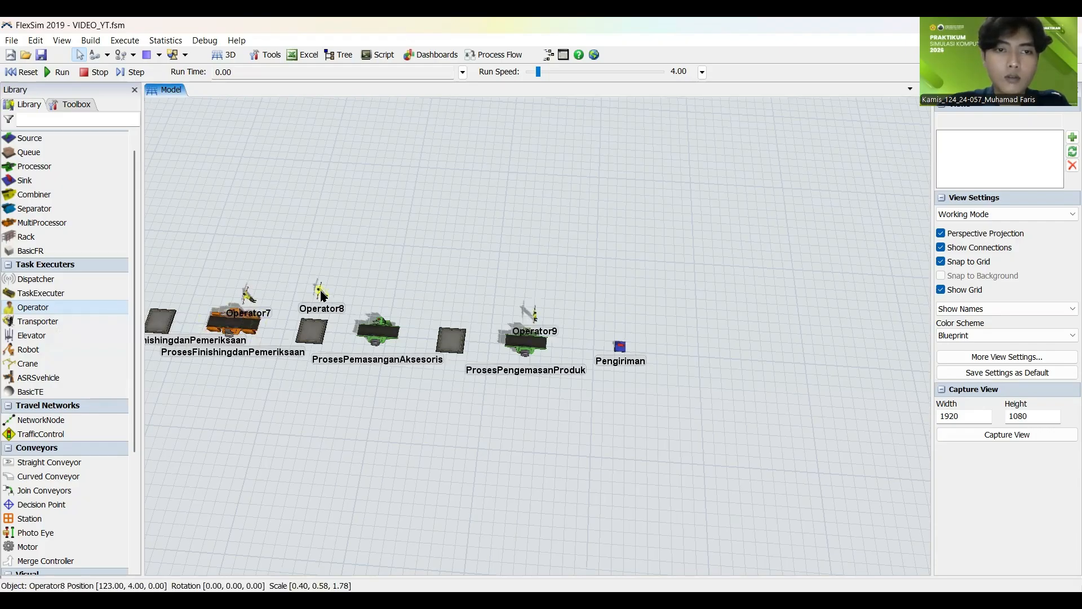
{"action": "left_click_drag", "start_coordinate": [319, 293], "coordinate": [376, 303]}
{"action": "left_click", "coordinate": [480, 304]}
Step: Look back along the whole model from the packaging stage through the sorting area to the KedatanganBahanBaku source
{"action": "scroll", "coordinate": [587, 431], "scroll_direction": "down", "scroll_amount": 6}
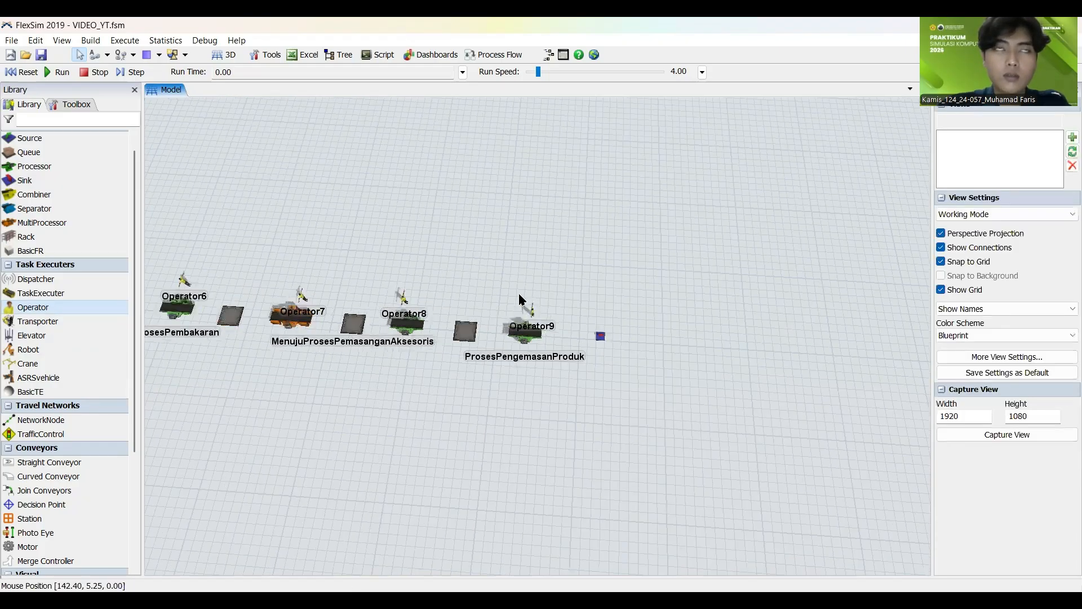
{"action": "scroll", "coordinate": [586, 432], "scroll_direction": "down", "scroll_amount": 3}
{"action": "left_click_drag", "start_coordinate": [441, 414], "coordinate": [552, 393]}
{"action": "scroll", "coordinate": [504, 374], "scroll_direction": "up", "scroll_amount": 6}
{"action": "scroll", "coordinate": [505, 372], "scroll_direction": "up", "scroll_amount": 3}
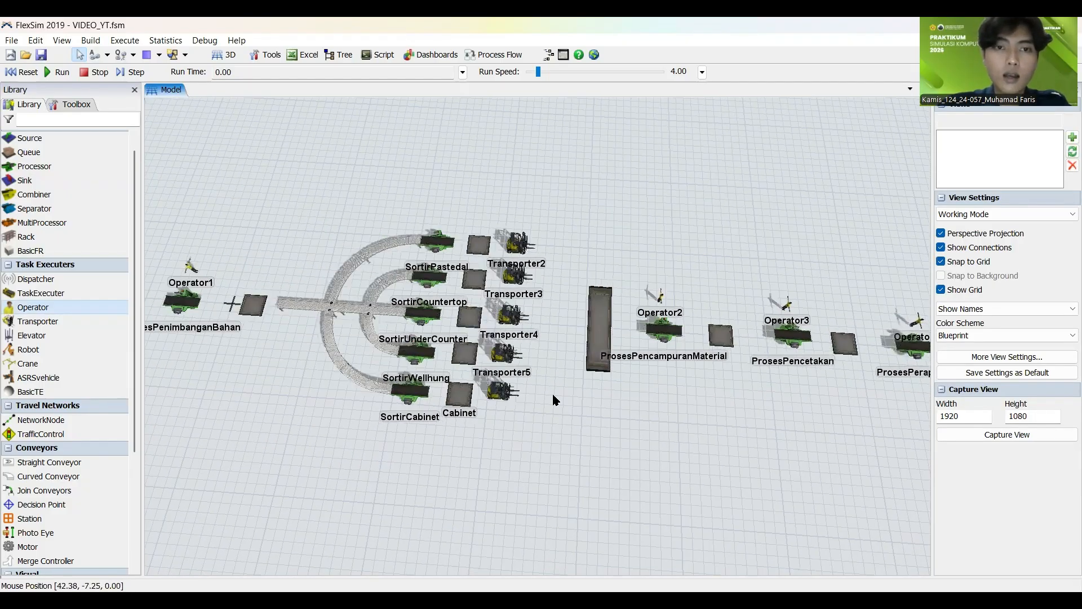
{"action": "scroll", "coordinate": [447, 386], "scroll_direction": "down", "scroll_amount": 4}
{"action": "left_click_drag", "start_coordinate": [447, 385], "coordinate": [711, 415]}
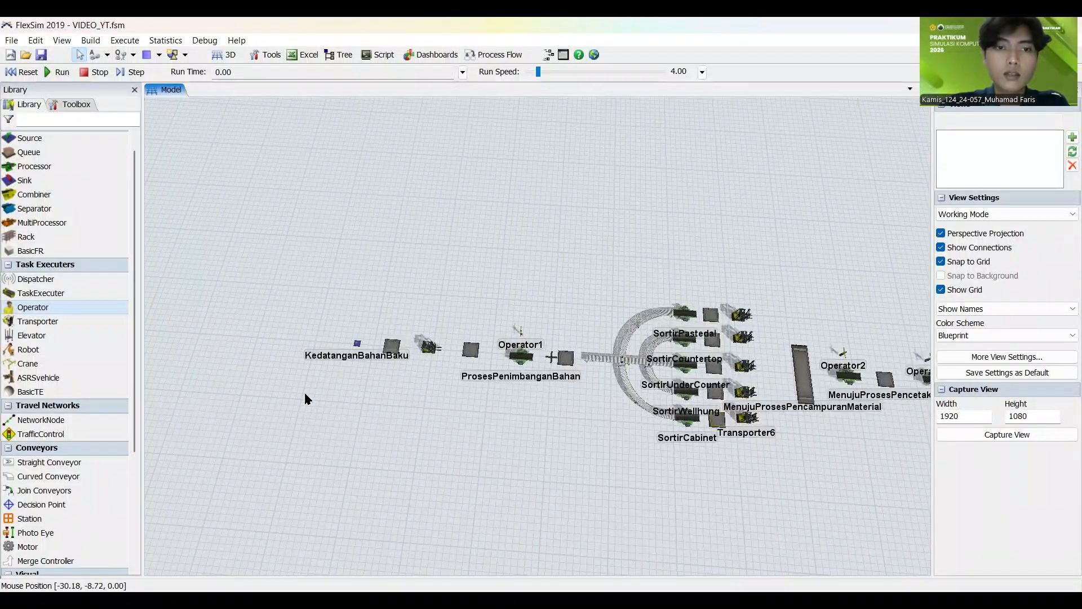
{"action": "scroll", "coordinate": [315, 390], "scroll_direction": "up", "scroll_amount": 5}
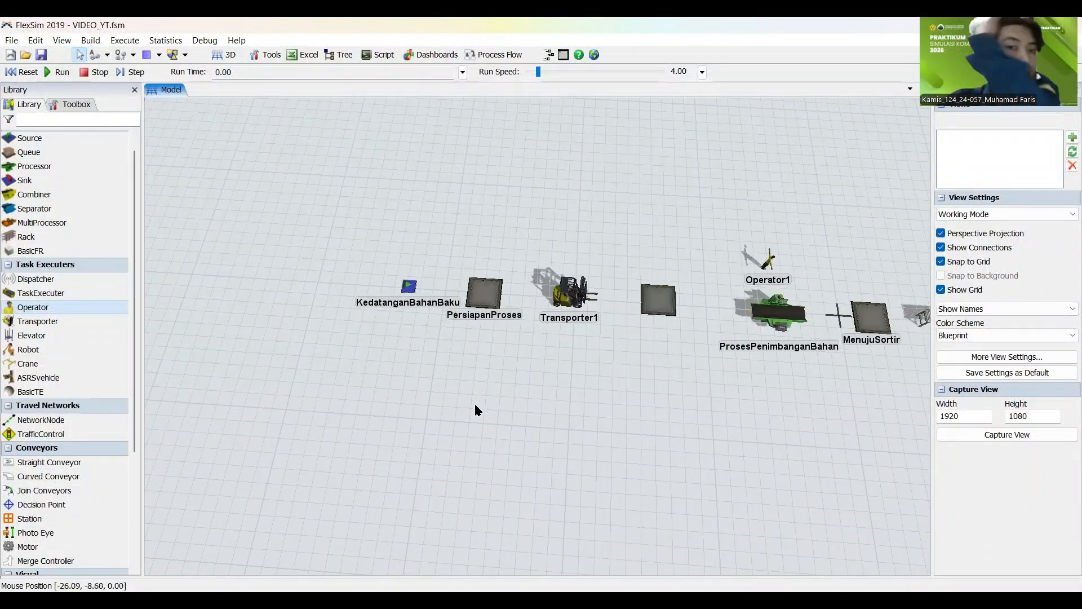
{"action": "left_click_drag", "start_coordinate": [275, 142], "coordinate": [277, 145]}
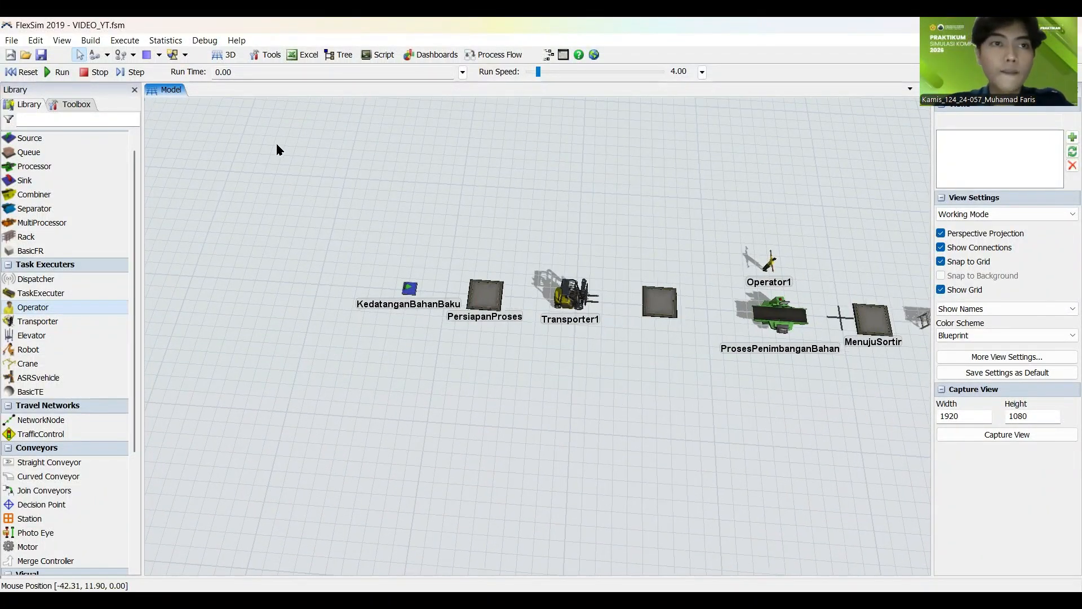
Step: Examine the available object connection modes and the stations from KedatanganBahanBaku to the sorting area
{"action": "left_click", "coordinate": [107, 55]}
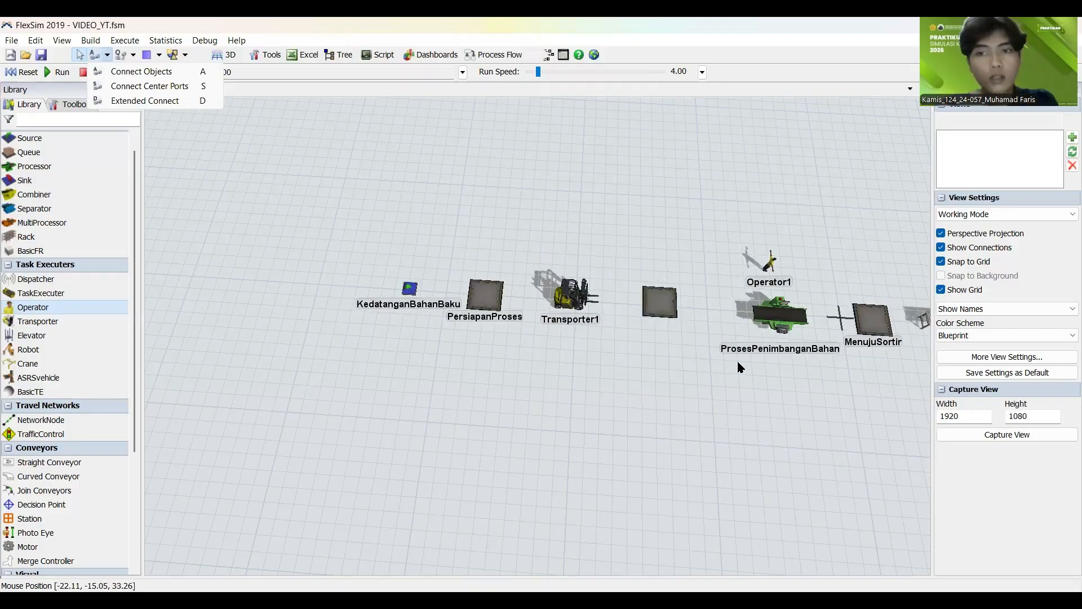
{"action": "left_click_drag", "start_coordinate": [458, 373], "coordinate": [139, 343]}
{"action": "scroll", "coordinate": [598, 366], "scroll_direction": "down", "scroll_amount": 3}
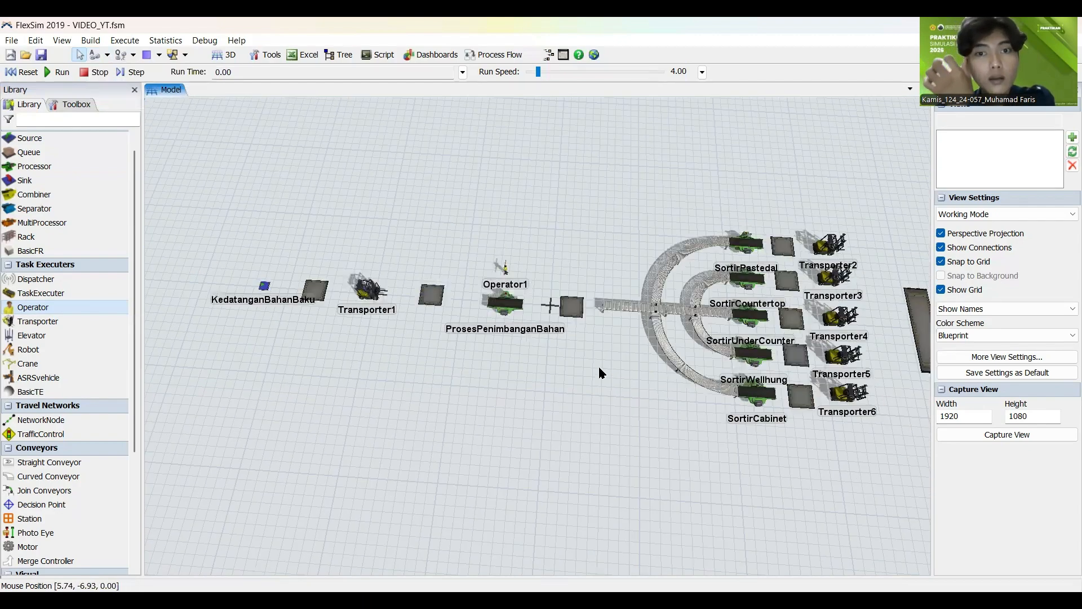
{"action": "left_click_drag", "start_coordinate": [226, 392], "coordinate": [262, 396]}
{"action": "scroll", "coordinate": [408, 441], "scroll_direction": "up", "scroll_amount": 4}
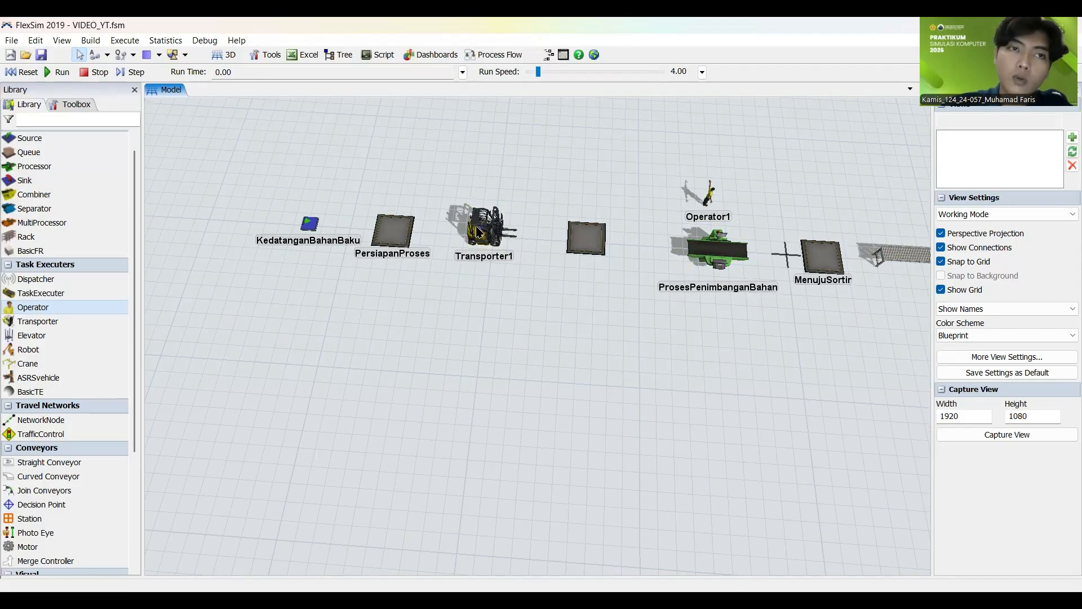
{"action": "left_click", "coordinate": [108, 55]}
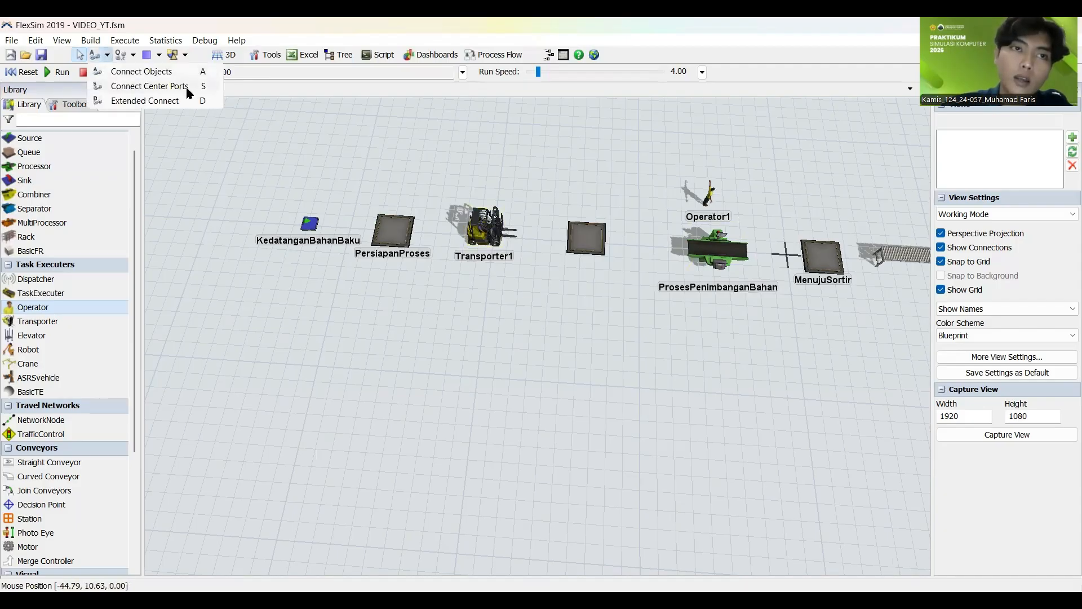
{"action": "left_click", "coordinate": [252, 152]}
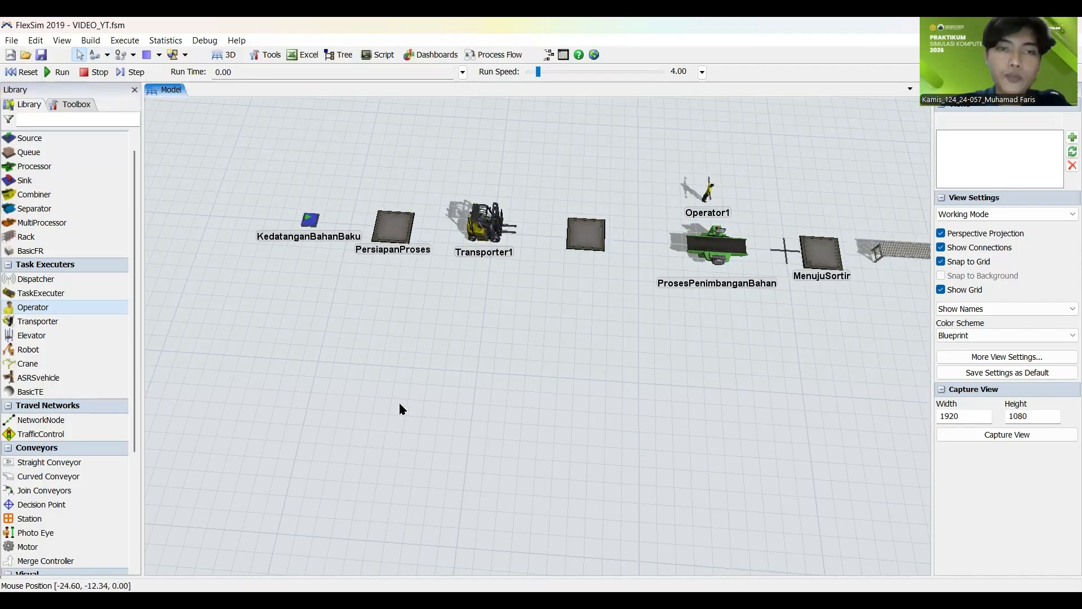
Step: Connect KedatanganBahanBaku, PersiapanProses, MenujuProsesPenimbanganBahan, ProsesPenimbanganBahan and MenujuSortir in sequence with Connect Objects
{"action": "scroll", "coordinate": [395, 404], "scroll_direction": "up", "scroll_amount": 3}
{"action": "scroll", "coordinate": [346, 437], "scroll_direction": "down", "scroll_amount": 4}
{"action": "left_click_drag", "start_coordinate": [338, 299], "coordinate": [259, 351]}
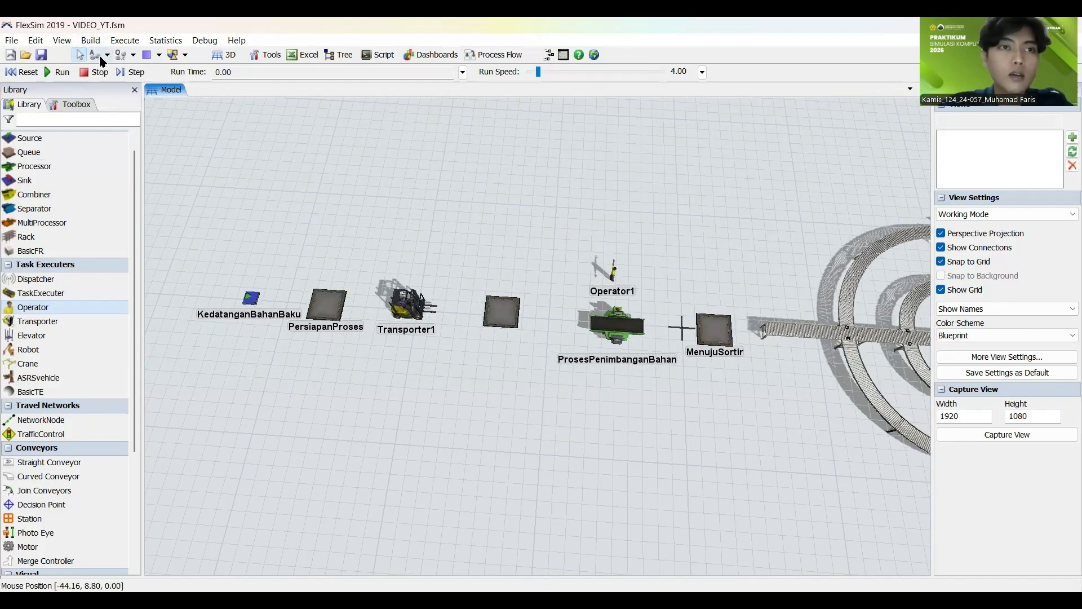
{"action": "left_click", "coordinate": [94, 55]}
{"action": "left_click", "coordinate": [265, 294]}
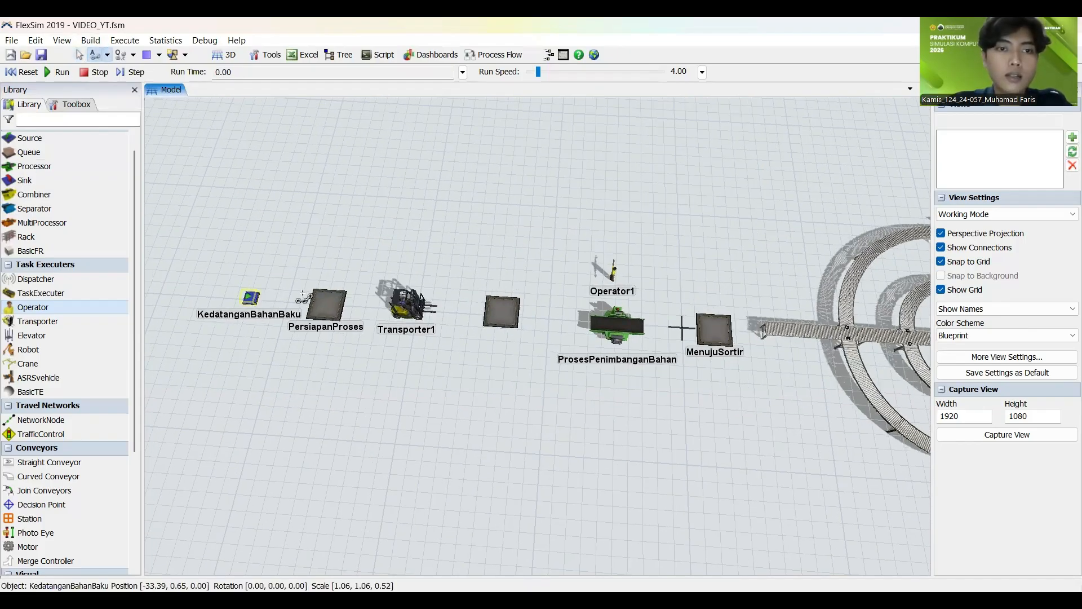
{"action": "left_click", "coordinate": [344, 291]}
{"action": "left_click", "coordinate": [501, 311]}
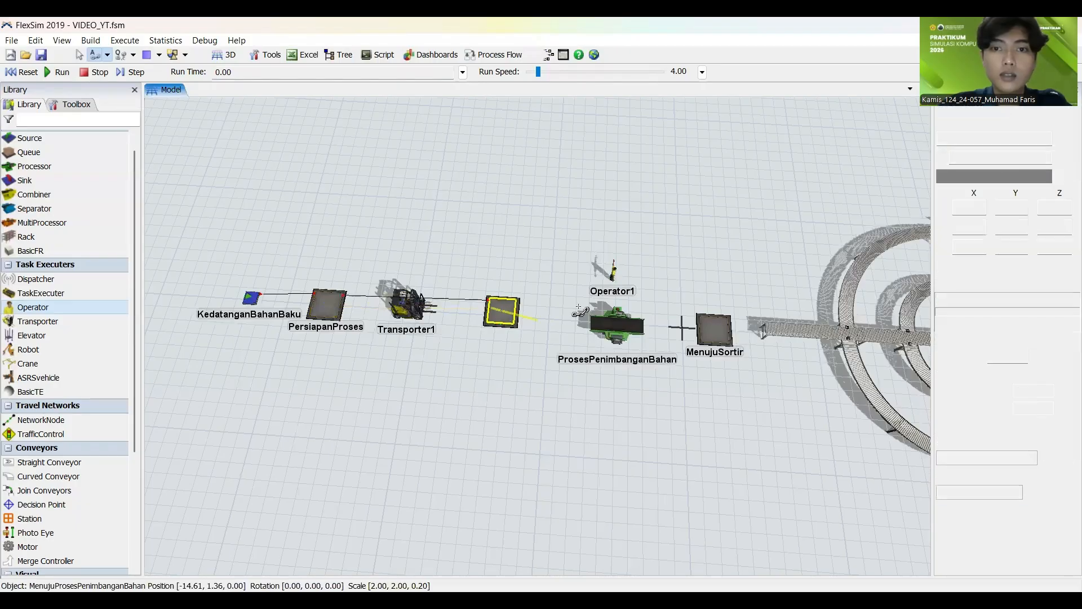
{"action": "left_click", "coordinate": [615, 325]}
{"action": "left_click", "coordinate": [712, 327]}
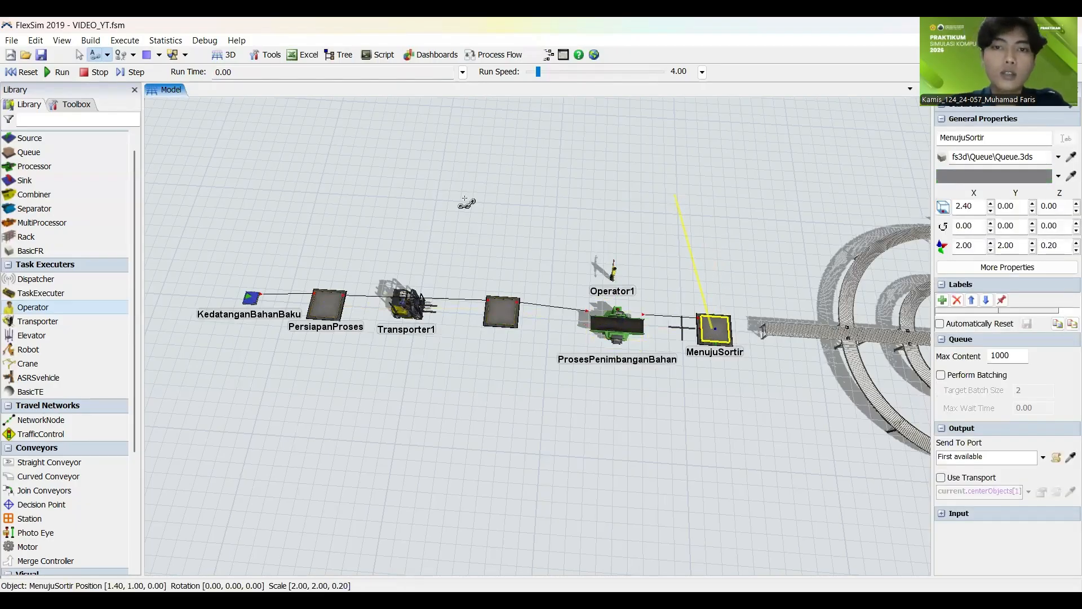
{"action": "key", "text": "Escape"}
Step: Connect MenujuSortir to the straight sorting conveyor and that conveyor to SortirUnderCounter with Connect Objects
{"action": "scroll", "coordinate": [450, 193], "scroll_direction": "down", "scroll_amount": 5}
{"action": "left_click_drag", "start_coordinate": [621, 314], "coordinate": [400, 366]}
{"action": "scroll", "coordinate": [401, 372], "scroll_direction": "up", "scroll_amount": 3}
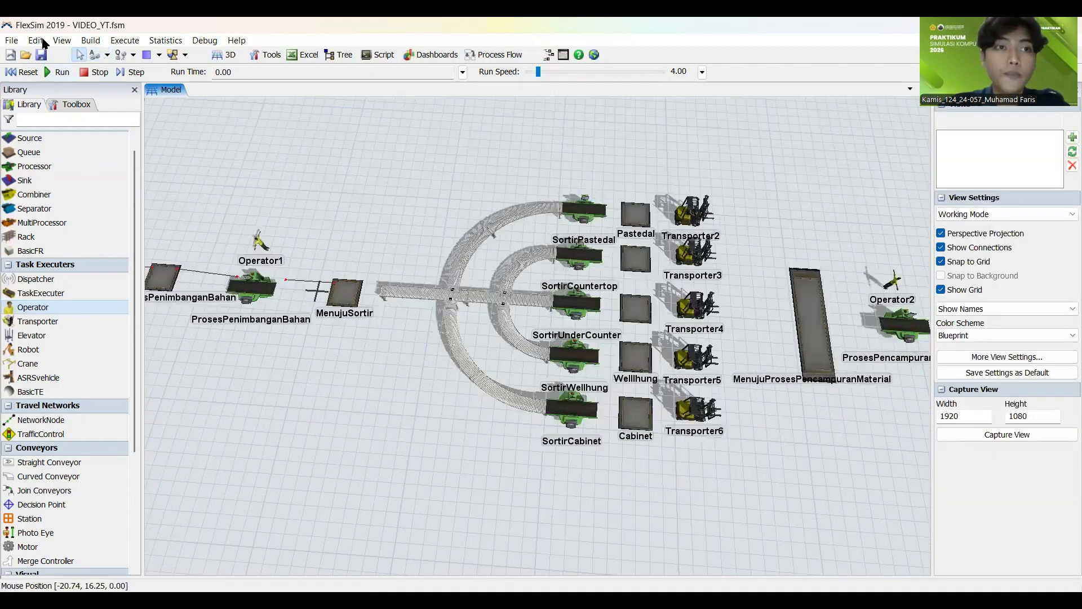
{"action": "left_click", "coordinate": [95, 54]}
{"action": "left_click", "coordinate": [351, 291]}
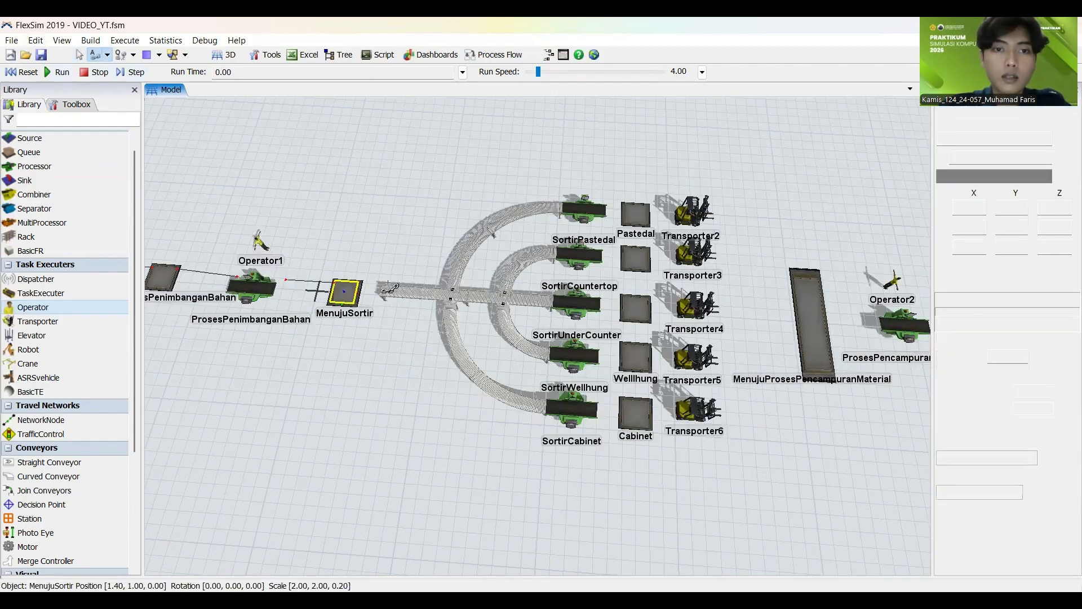
{"action": "left_click", "coordinate": [530, 303]}
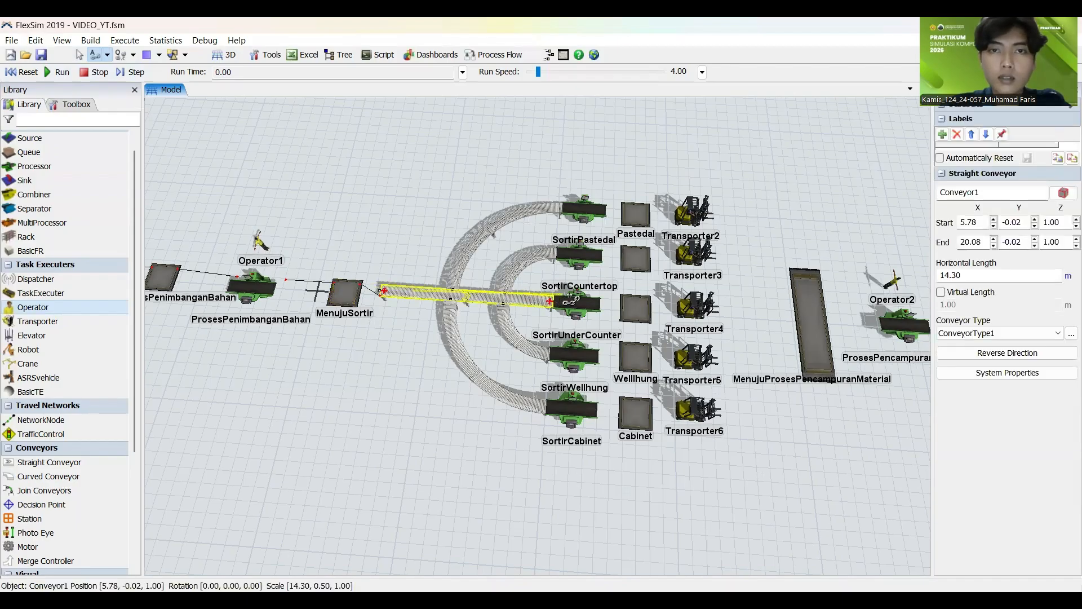
{"action": "left_click", "coordinate": [578, 304]}
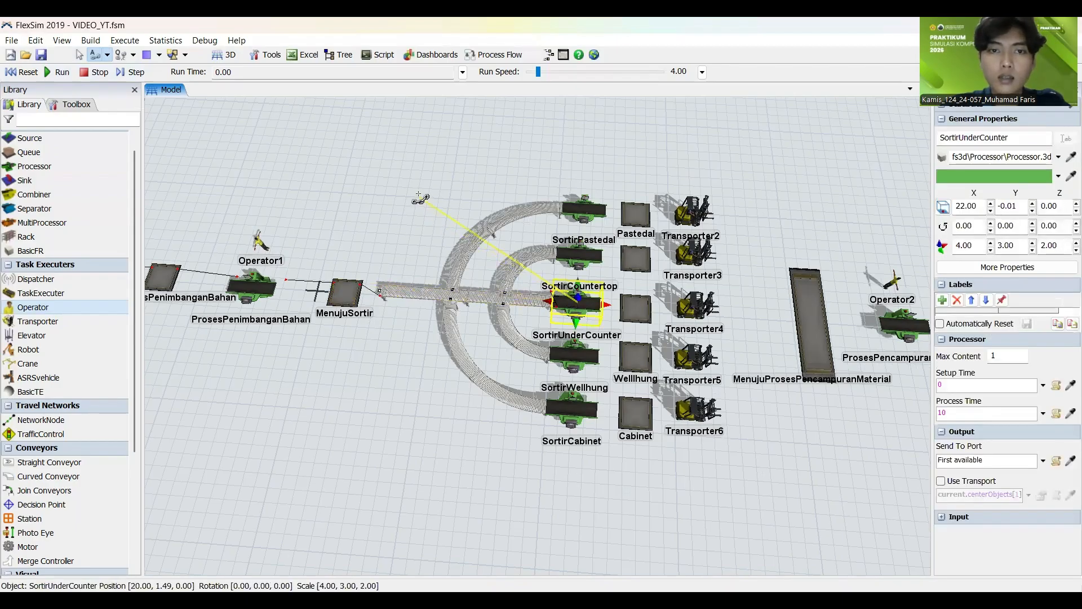
{"action": "left_click", "coordinate": [423, 213]}
Step: Connect the outer and inner upper curved conveyors through SortirPastedal and SortirCountertop to the Pastedal and Countertop queues respectively
{"action": "scroll", "coordinate": [366, 329], "scroll_direction": "up", "scroll_amount": 3}
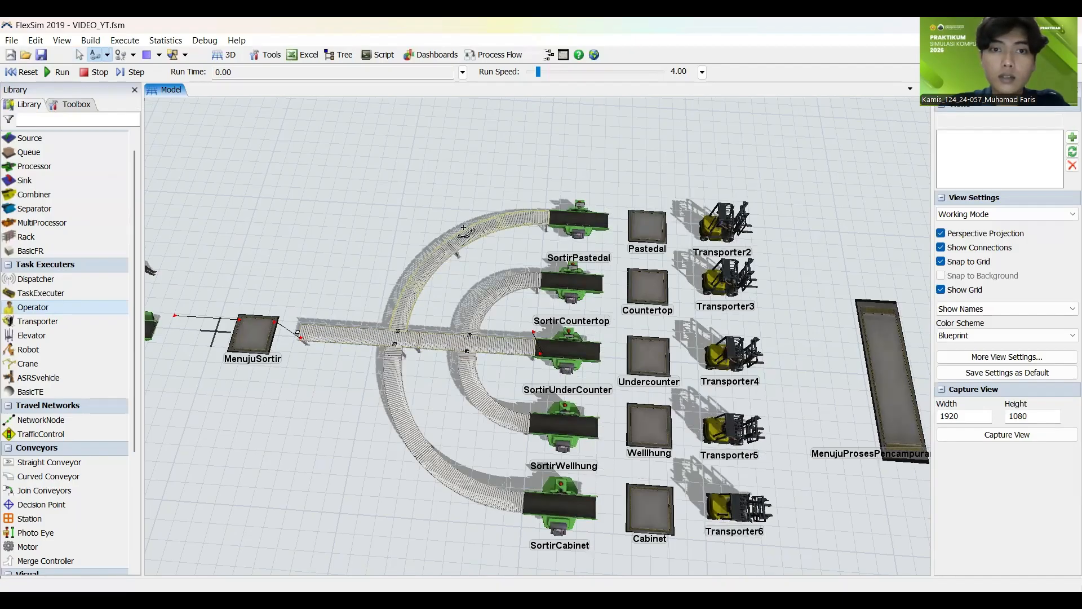
{"action": "left_click", "coordinate": [538, 220]}
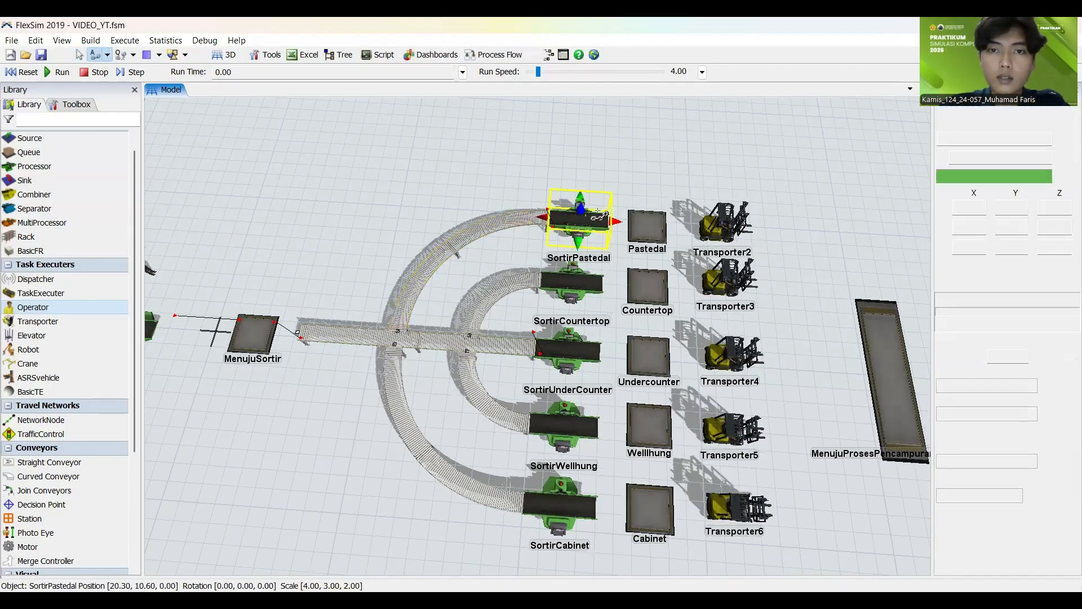
{"action": "left_click", "coordinate": [647, 225]}
{"action": "left_click", "coordinate": [370, 164]}
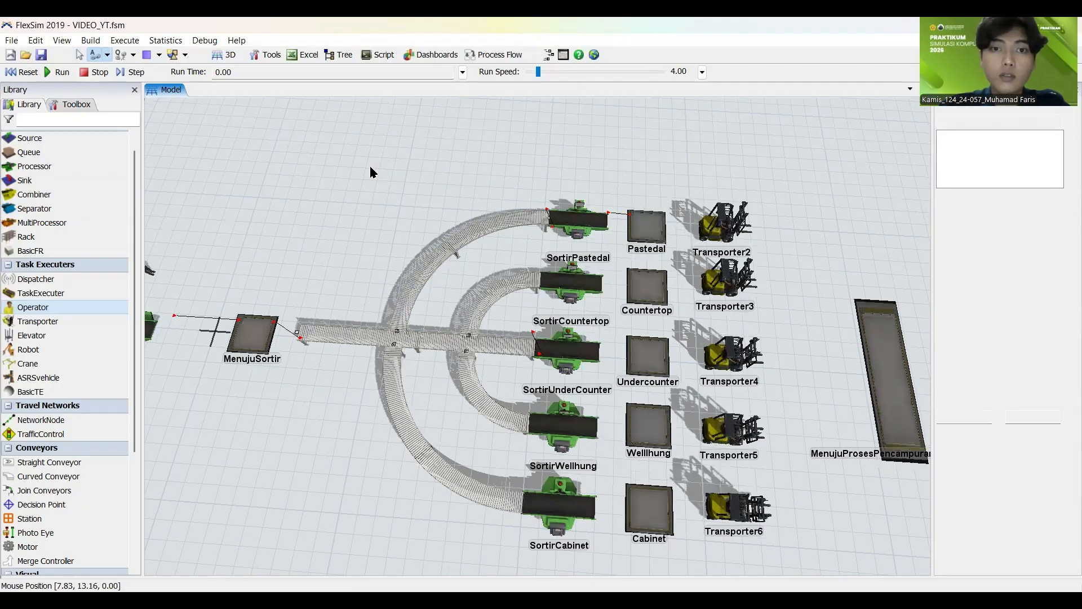
{"action": "left_click_drag", "start_coordinate": [370, 164], "coordinate": [224, 187]}
{"action": "left_click", "coordinate": [329, 301]}
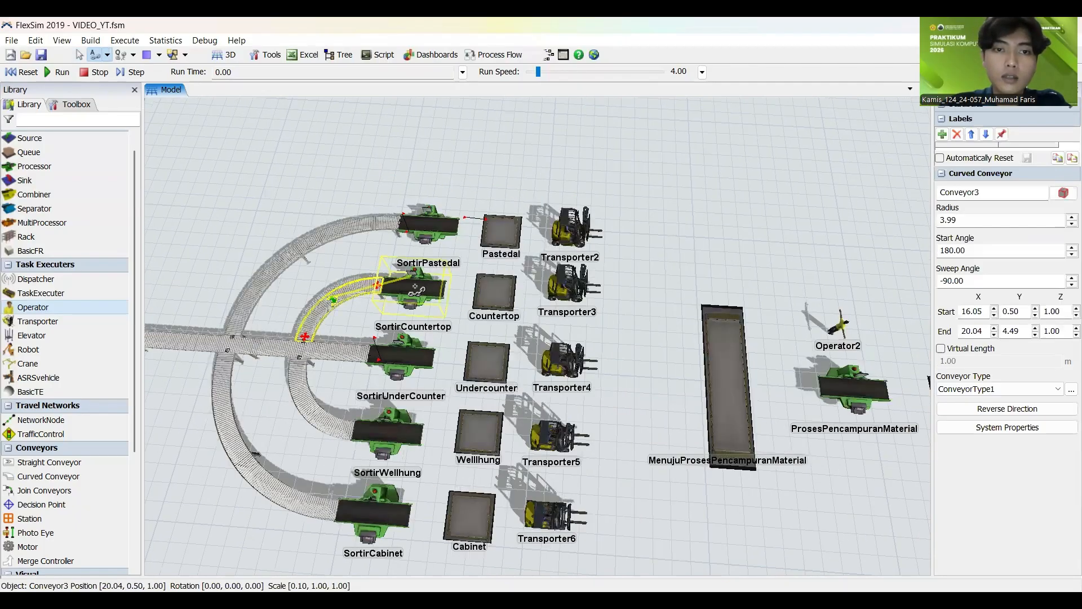
{"action": "left_click", "coordinate": [502, 290]}
{"action": "left_click", "coordinate": [352, 185]}
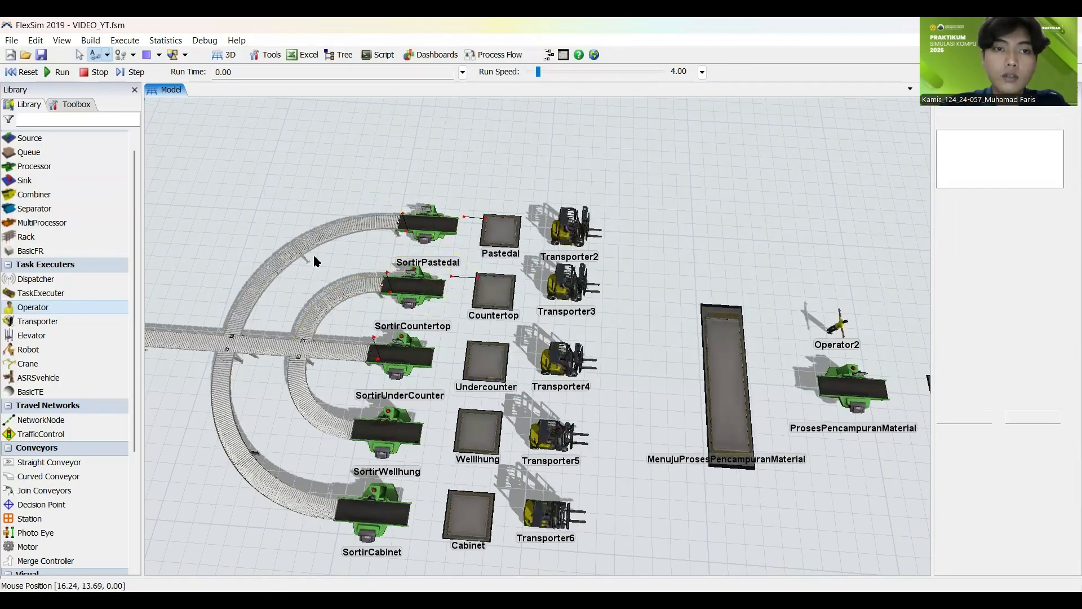
Step: Connect the outer lower curved conveyor to SortirCabinet and SortirCabinet to the Cabinet queue
{"action": "left_click_drag", "start_coordinate": [313, 255], "coordinate": [369, 163]}
{"action": "left_click", "coordinate": [290, 269]}
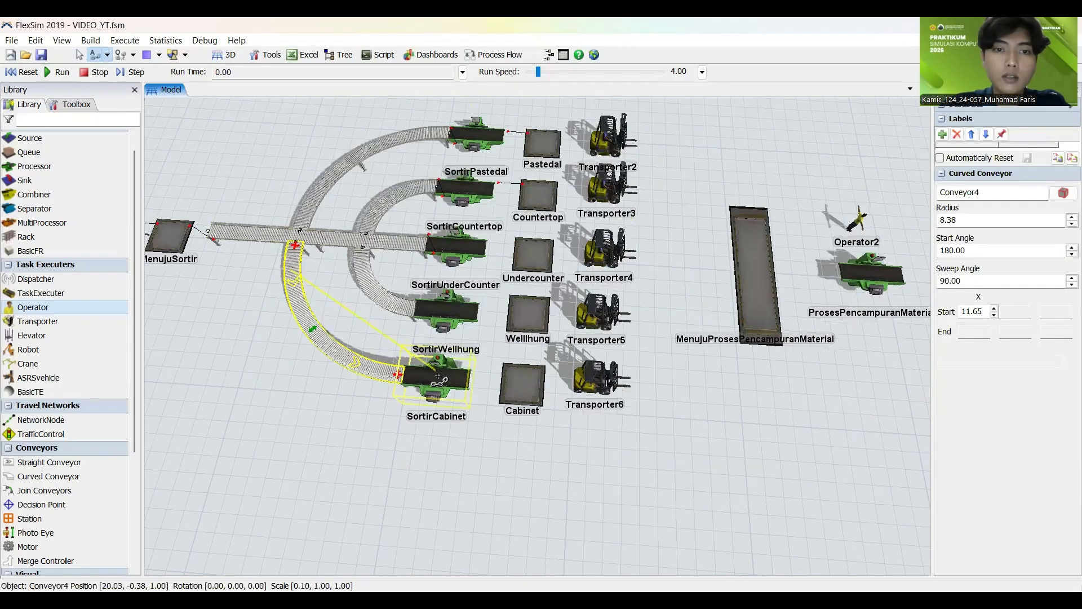
{"action": "left_click", "coordinate": [432, 375]}
{"action": "left_click", "coordinate": [523, 384]}
{"action": "left_click", "coordinate": [329, 430]}
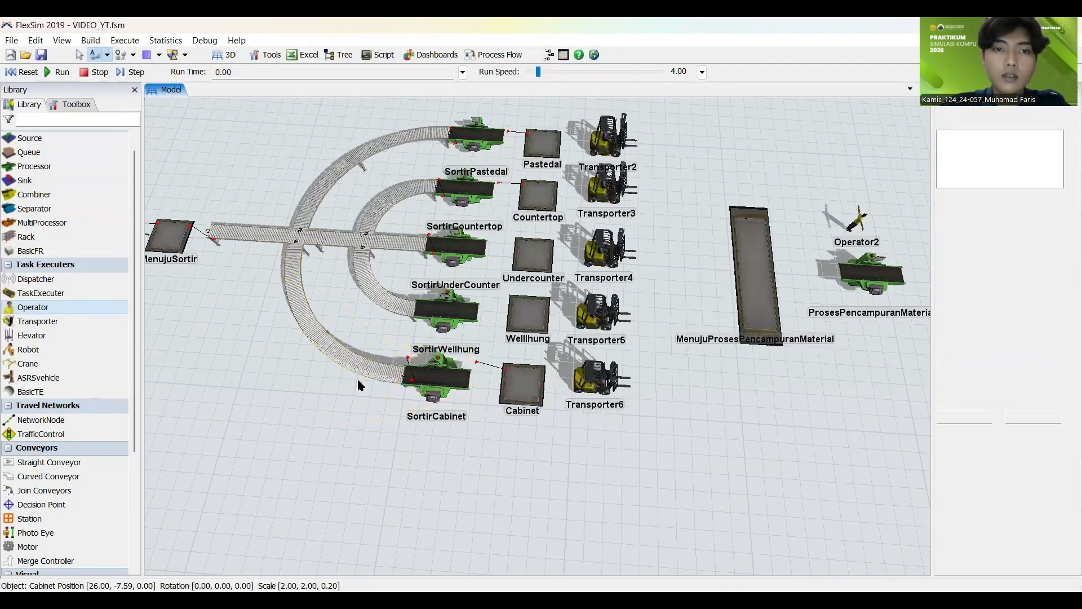
Step: Connect SortirWellhung to the Wellhung queue with Connect Objects
{"action": "left_click", "coordinate": [528, 322]}
{"action": "left_click", "coordinate": [550, 319]}
{"action": "left_click", "coordinate": [527, 321]}
{"action": "key", "text": "Escape"}
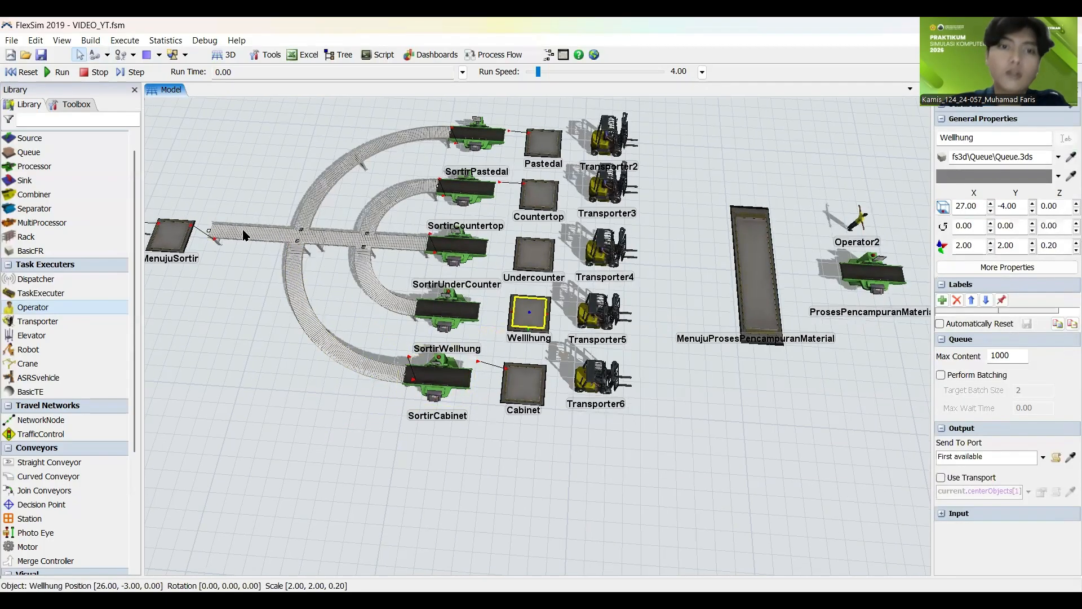
{"action": "left_click", "coordinate": [445, 310]}
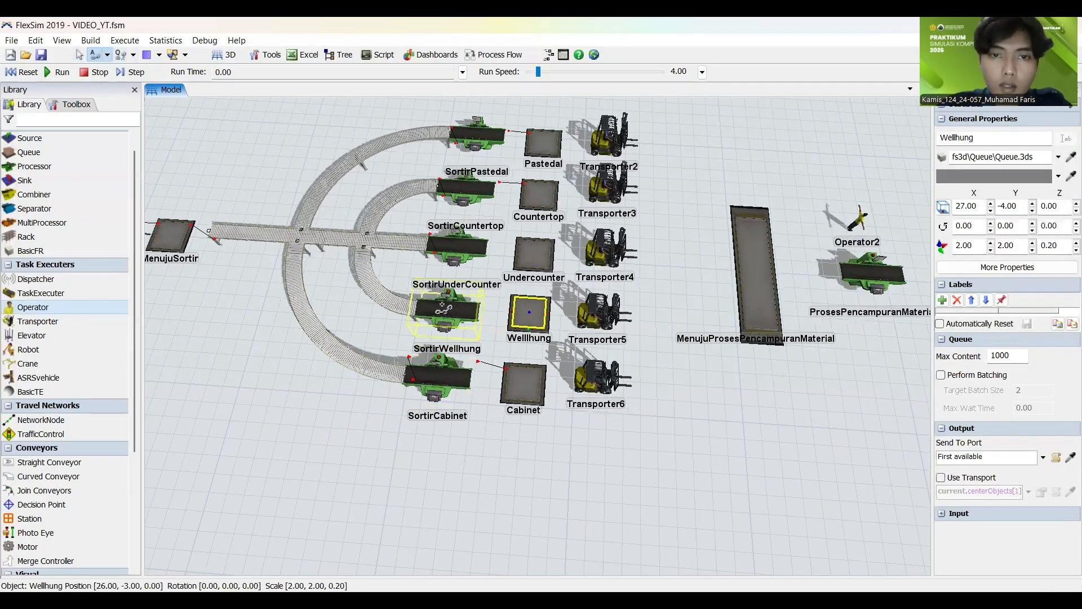
{"action": "left_click", "coordinate": [529, 313]}
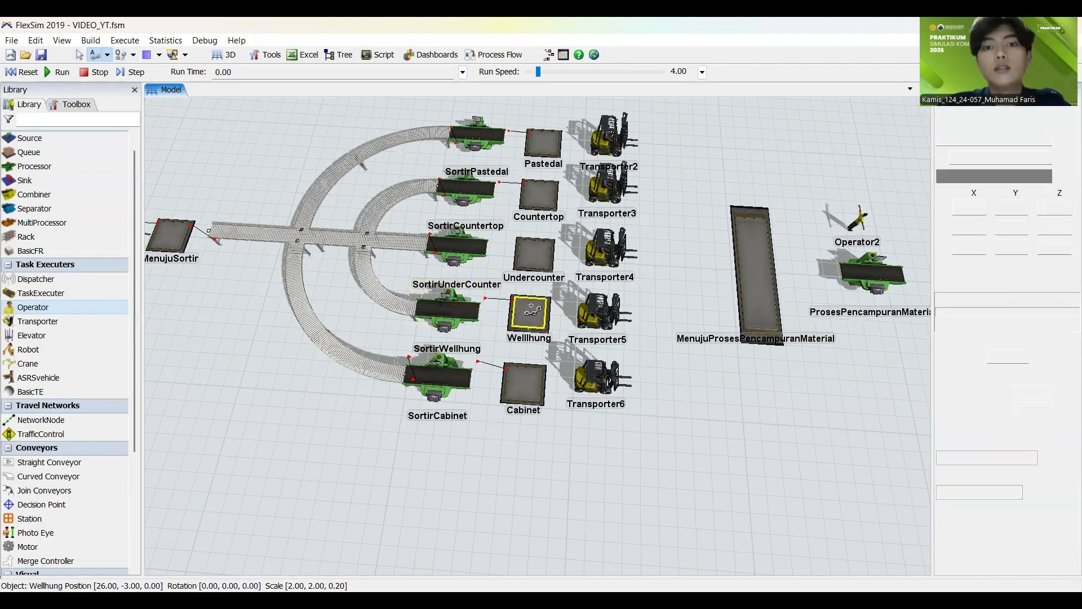
{"action": "left_click", "coordinate": [335, 437]}
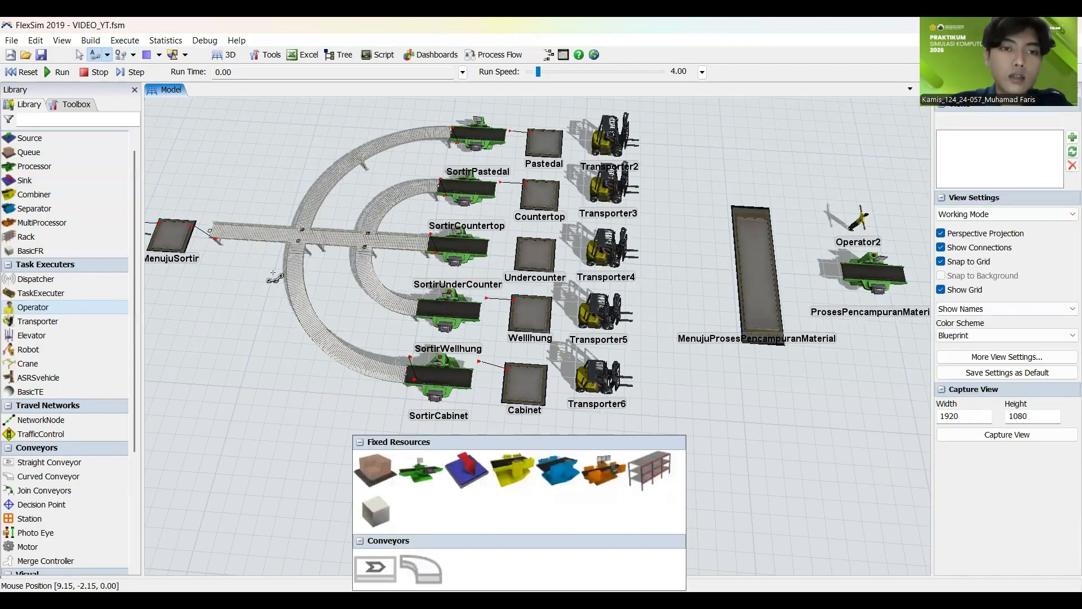
Step: Connect the straight sorting conveyor to the outer lower curved conveyor that leads to SortirCabinet
{"action": "left_click", "coordinate": [273, 272]}
{"action": "scroll", "coordinate": [343, 288], "scroll_direction": "down", "scroll_amount": 1}
{"action": "left_click_drag", "start_coordinate": [254, 270], "coordinate": [355, 307]}
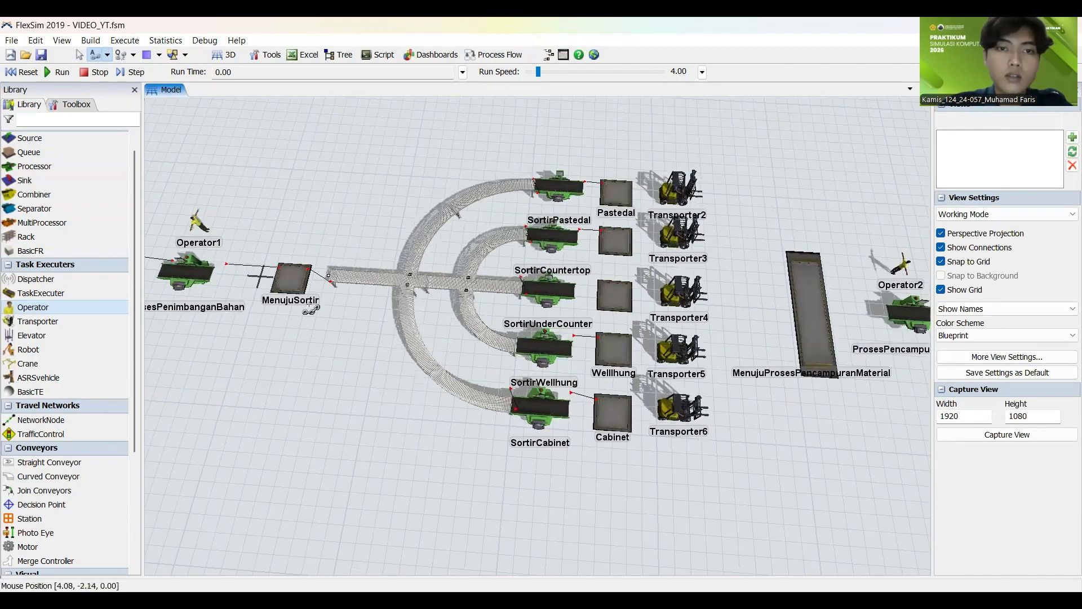
{"action": "left_click", "coordinate": [358, 278]}
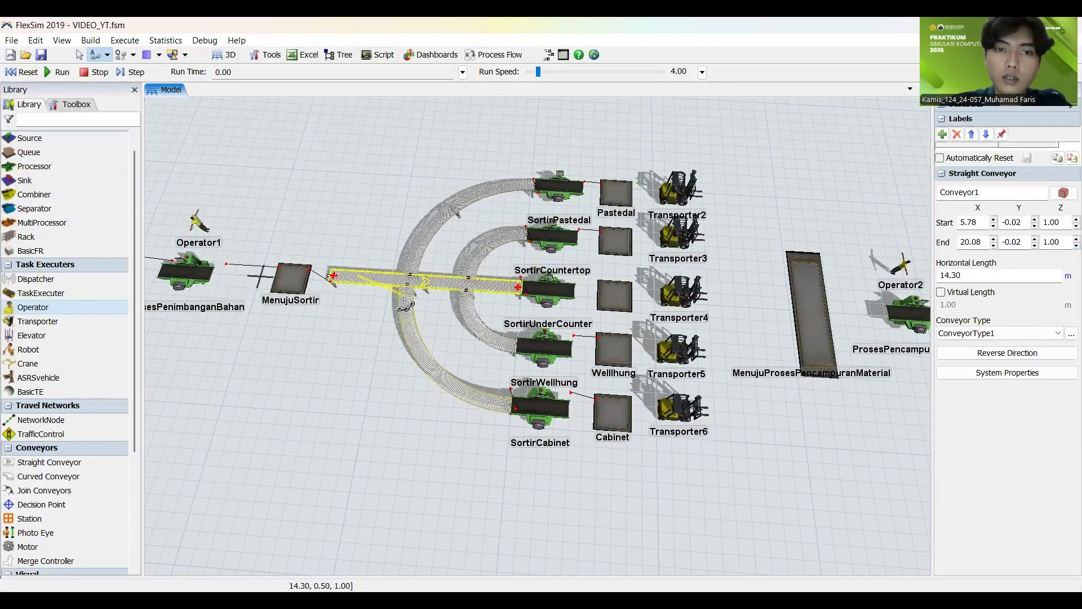
{"action": "left_click", "coordinate": [403, 306]}
{"action": "left_click", "coordinate": [359, 239]}
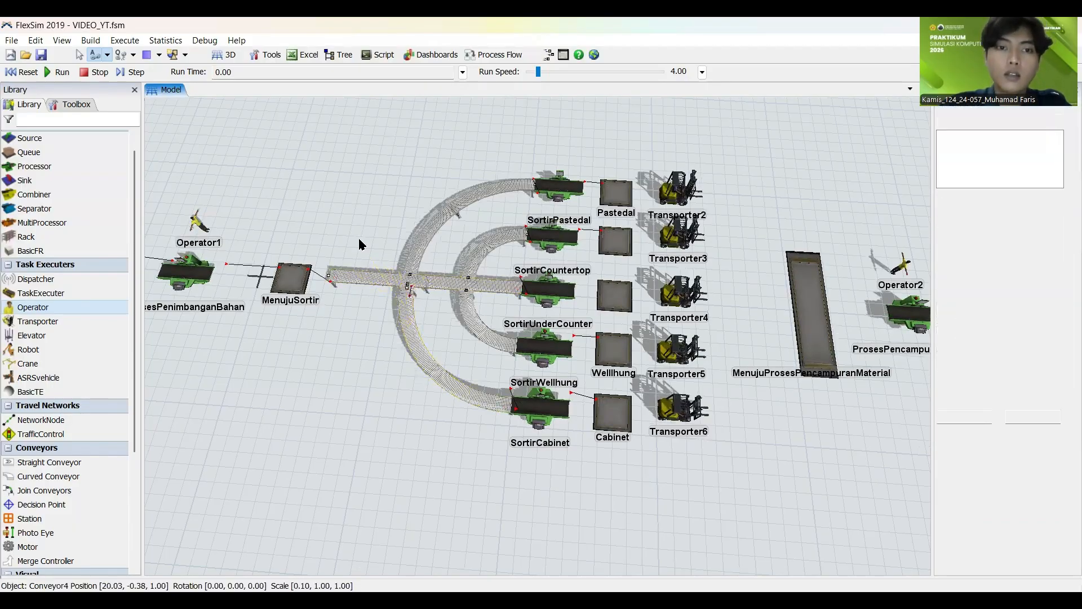
Step: Connect the straight sorting conveyor to the outer upper curved conveyor that leads to SortirPastedal
{"action": "left_click_drag", "start_coordinate": [352, 249], "coordinate": [281, 268]}
{"action": "left_click", "coordinate": [299, 295]}
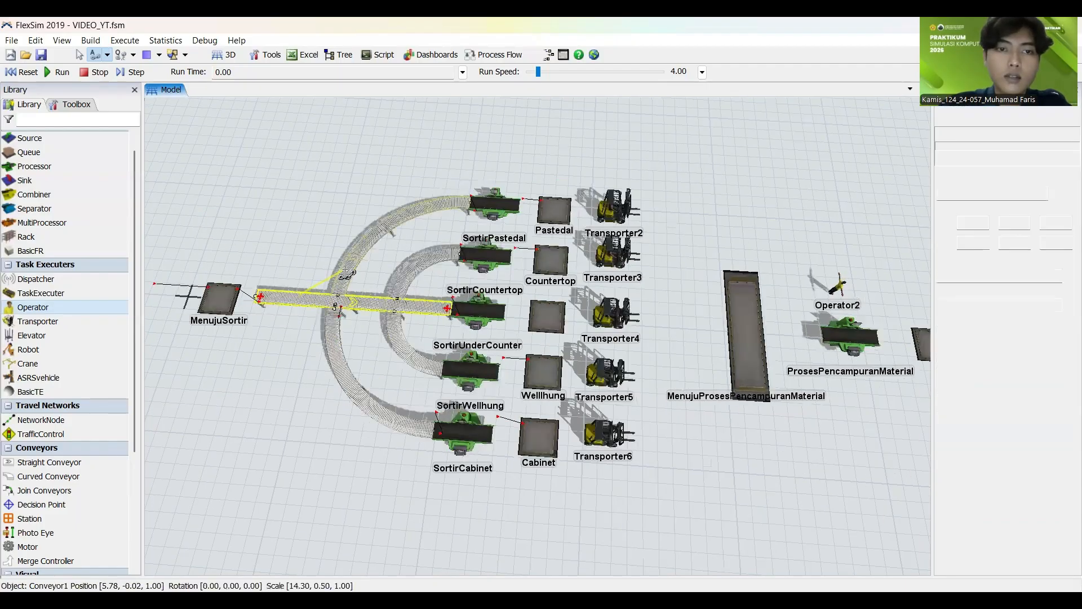
{"action": "left_click", "coordinate": [361, 239]}
{"action": "left_click", "coordinate": [246, 196]}
{"action": "double_click", "coordinate": [246, 197]}
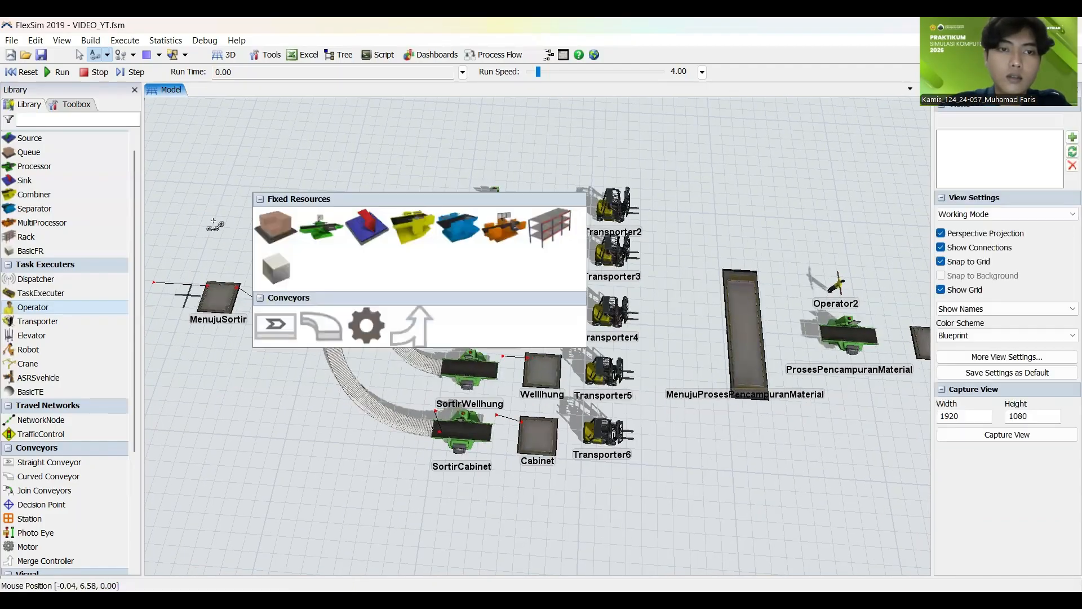
Step: Connect the straight sorting conveyor to both inner curved conveyors, leading to SortirCountertop and SortirWellhung
{"action": "scroll", "coordinate": [215, 224], "scroll_direction": "up", "scroll_amount": 5}
{"action": "scroll", "coordinate": [215, 225], "scroll_direction": "down", "scroll_amount": 5}
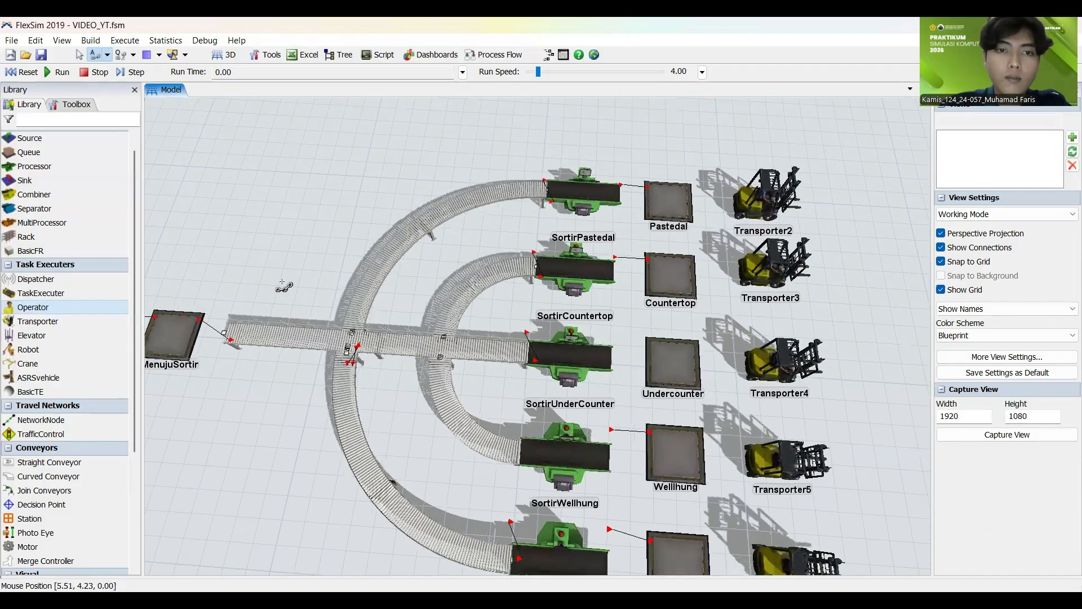
{"action": "left_click", "coordinate": [350, 326]}
{"action": "left_click", "coordinate": [448, 308]}
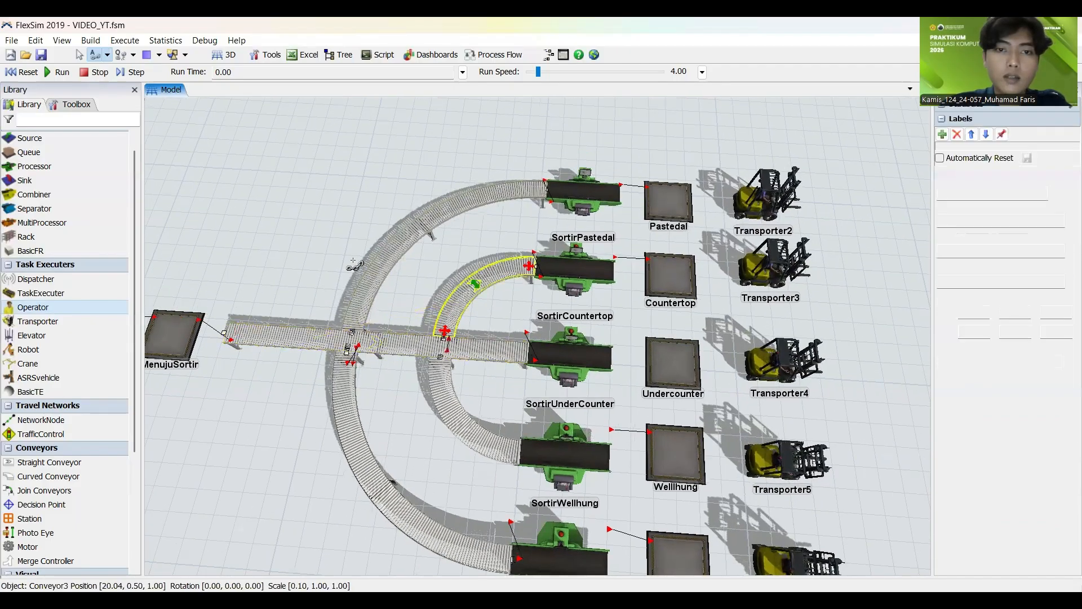
{"action": "left_click", "coordinate": [239, 205]}
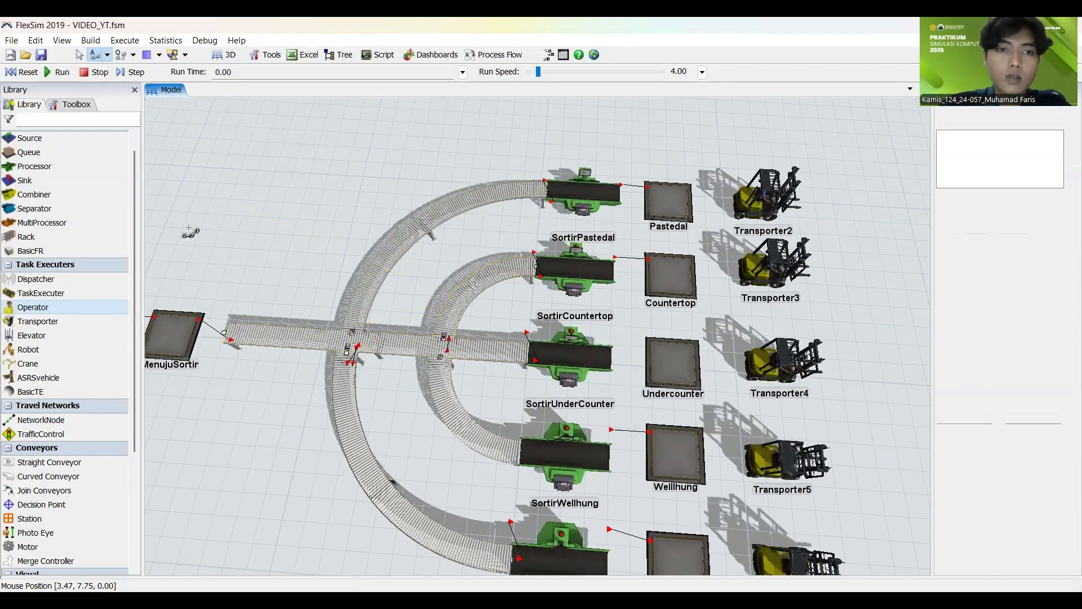
{"action": "left_click_drag", "start_coordinate": [188, 227], "coordinate": [155, 238]}
{"action": "left_click", "coordinate": [260, 341]}
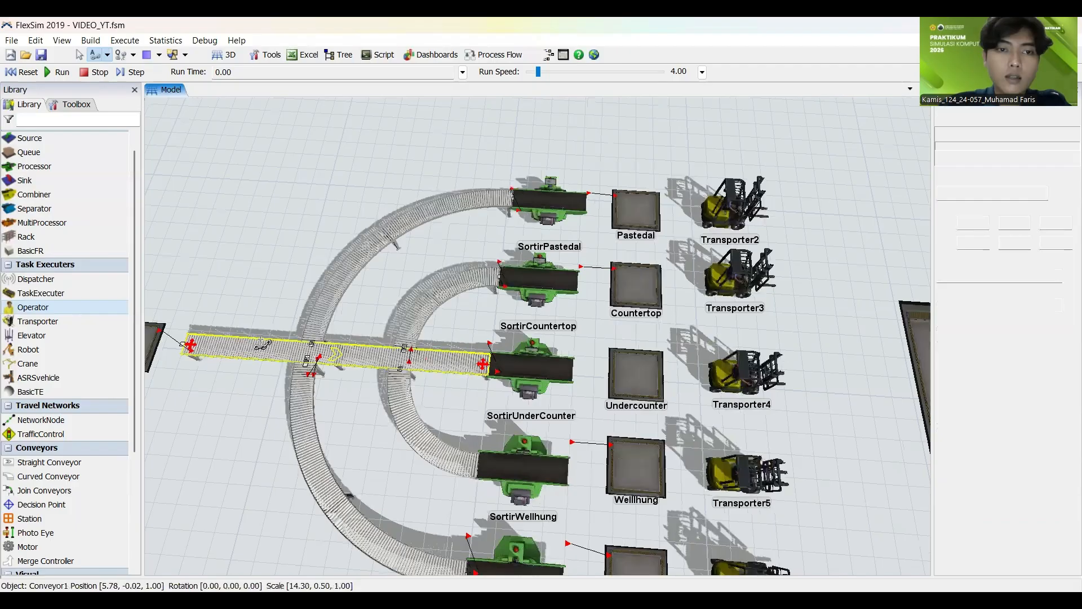
{"action": "left_click", "coordinate": [408, 415]}
{"action": "left_click", "coordinate": [240, 170]}
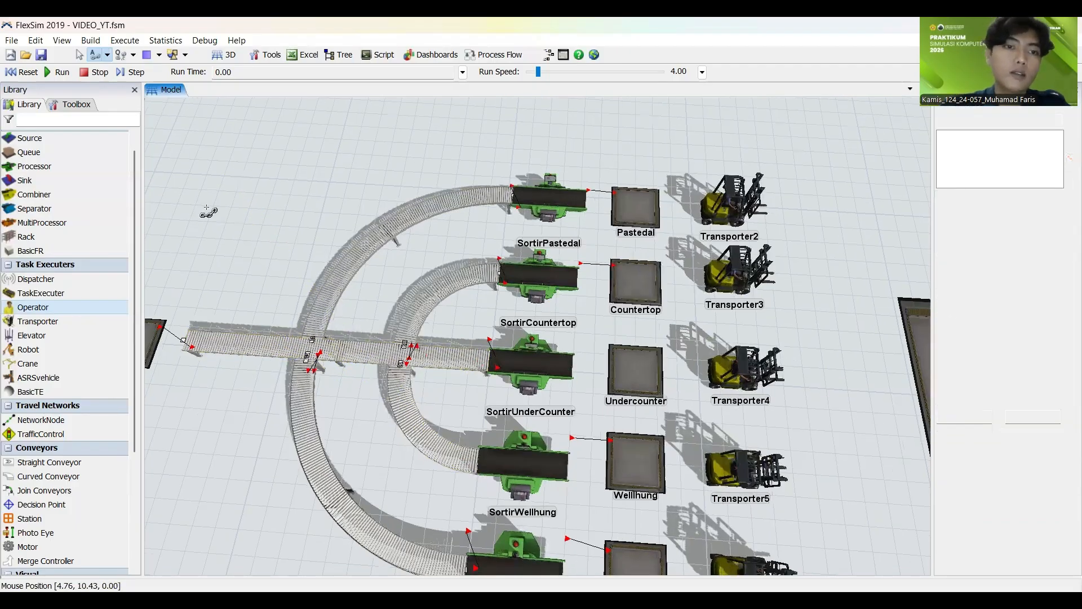
{"action": "scroll", "coordinate": [264, 202], "scroll_direction": "down", "scroll_amount": 2}
{"action": "key", "text": "Escape"}
Step: Connect the Pastedal and Countertop queues to the MenujuProsesPencampuranMaterial queue with Connect Objects
{"action": "scroll", "coordinate": [261, 191], "scroll_direction": "down", "scroll_amount": 3}
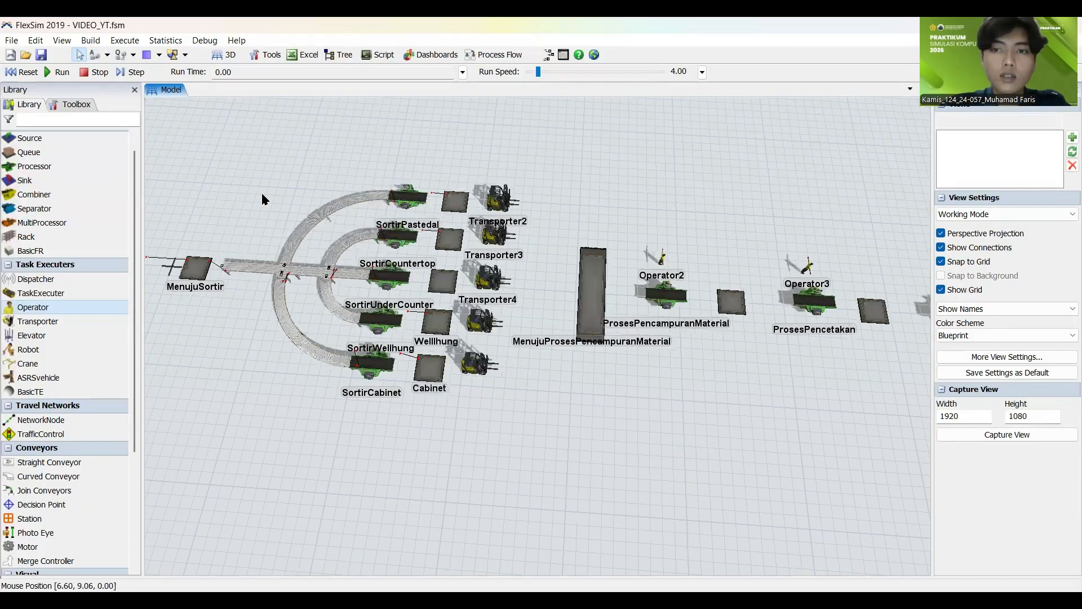
{"action": "left_click_drag", "start_coordinate": [609, 398], "coordinate": [405, 423]}
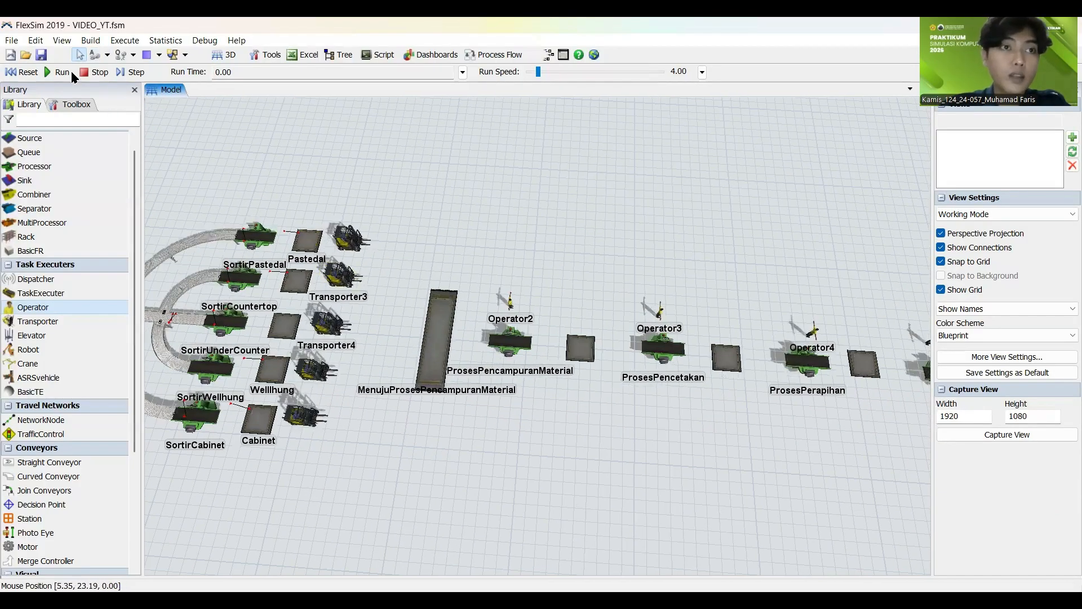
{"action": "left_click", "coordinate": [93, 55]}
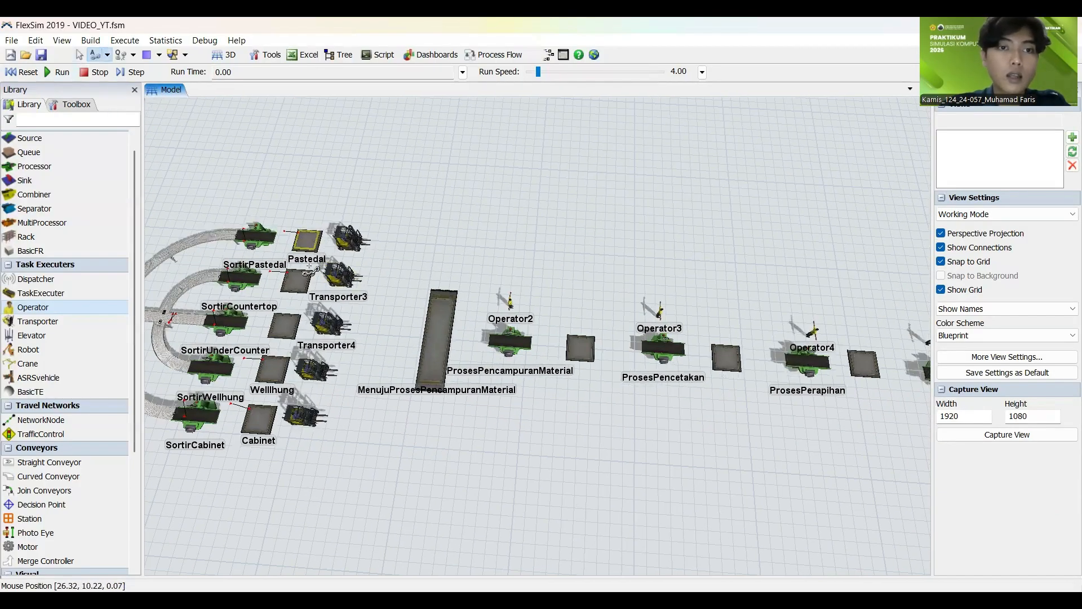
{"action": "left_click", "coordinate": [304, 244]}
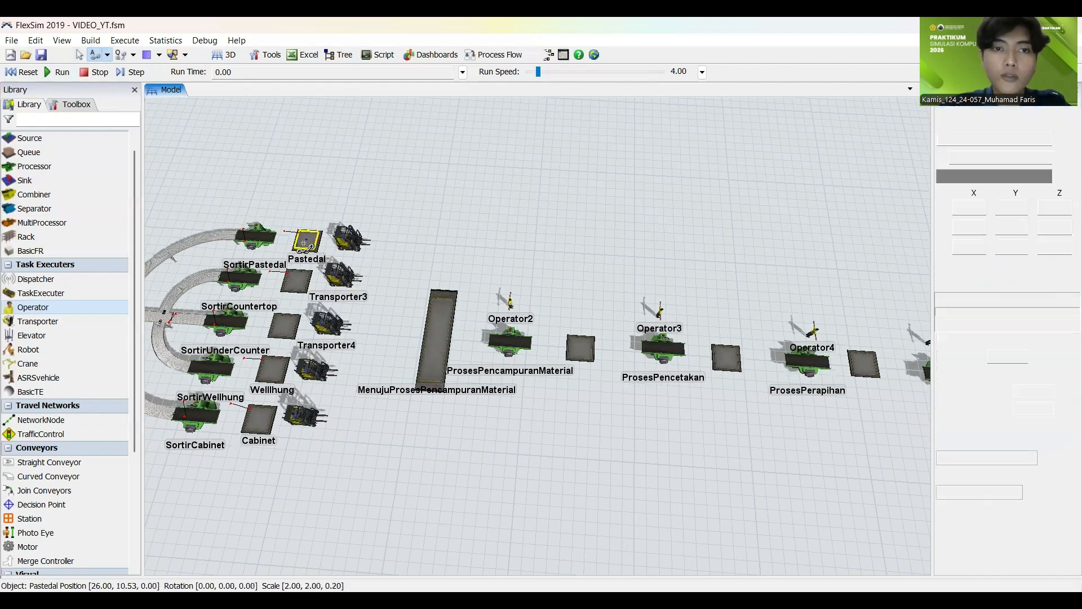
{"action": "left_click", "coordinate": [435, 330]}
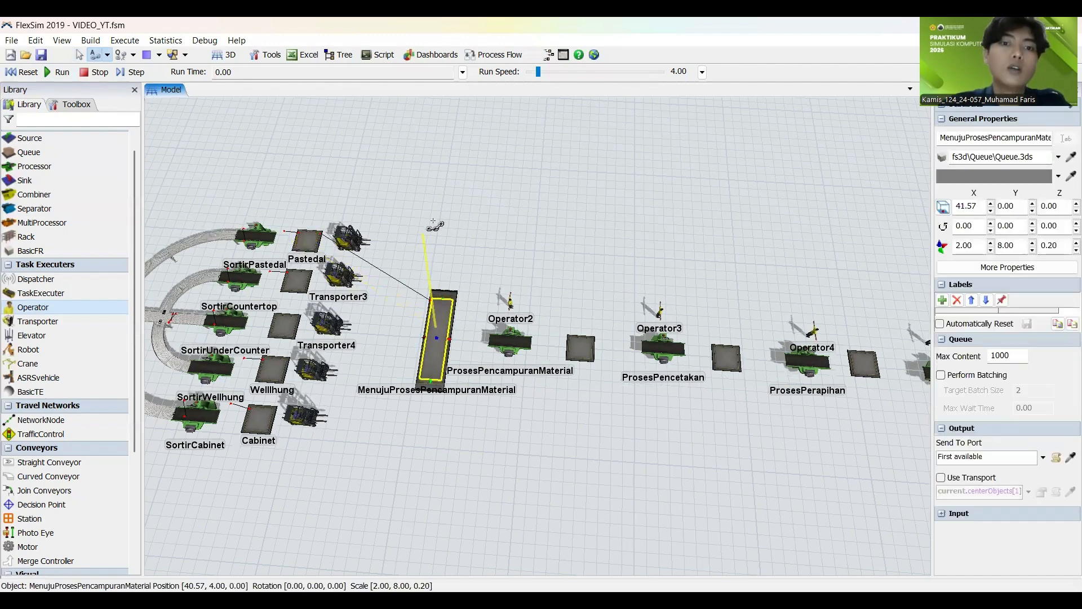
{"action": "left_click", "coordinate": [431, 218]}
{"action": "left_click", "coordinate": [297, 276]}
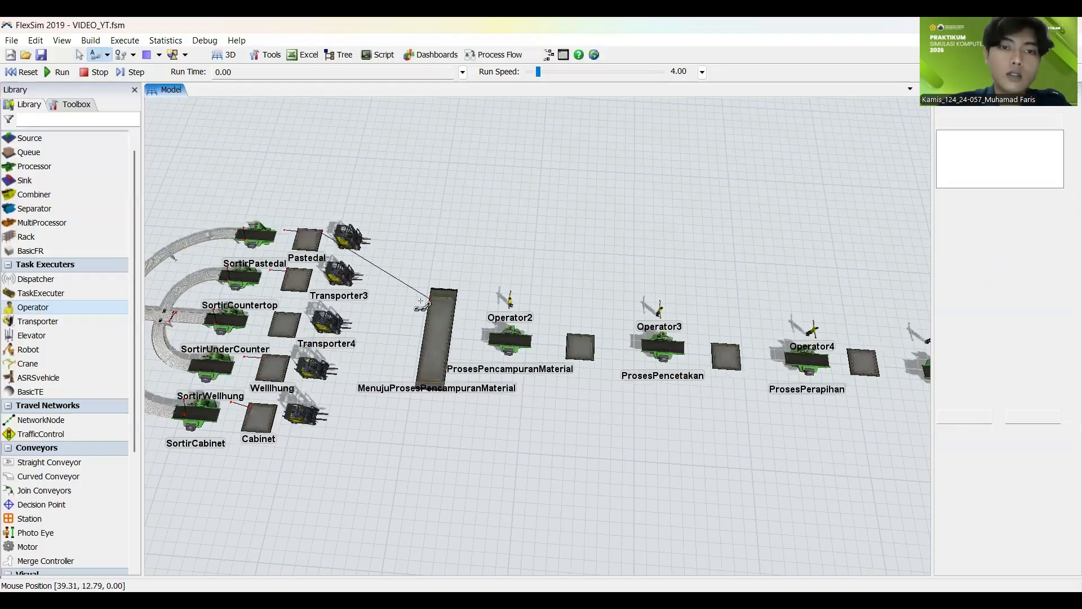
{"action": "left_click", "coordinate": [437, 327]}
{"action": "left_click", "coordinate": [371, 248]}
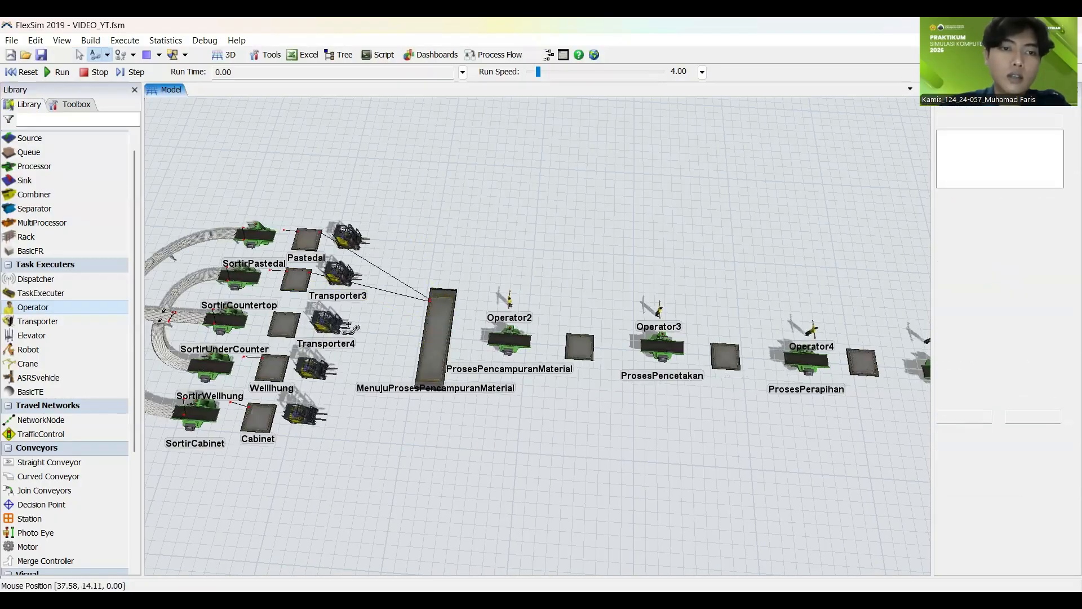
Step: Connect the Undercounter, Wellhung and Cabinet queues to the MenujuProsesPencampuranMaterial queue
{"action": "left_click", "coordinate": [285, 324]}
{"action": "left_click", "coordinate": [436, 330]}
{"action": "left_click", "coordinate": [444, 238]}
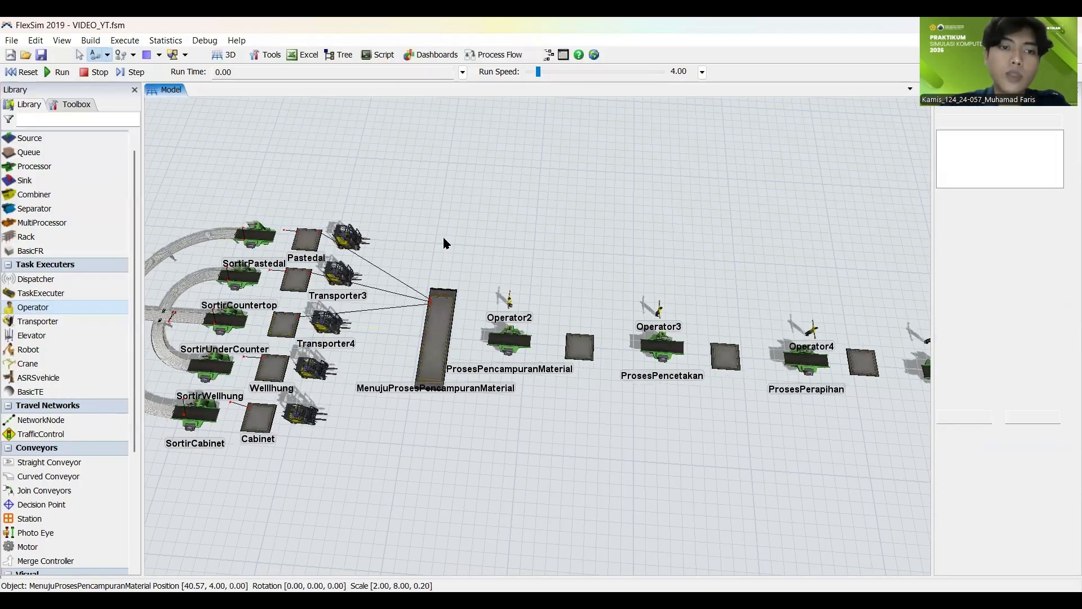
{"action": "left_click", "coordinate": [292, 359]}
{"action": "left_click", "coordinate": [435, 330]}
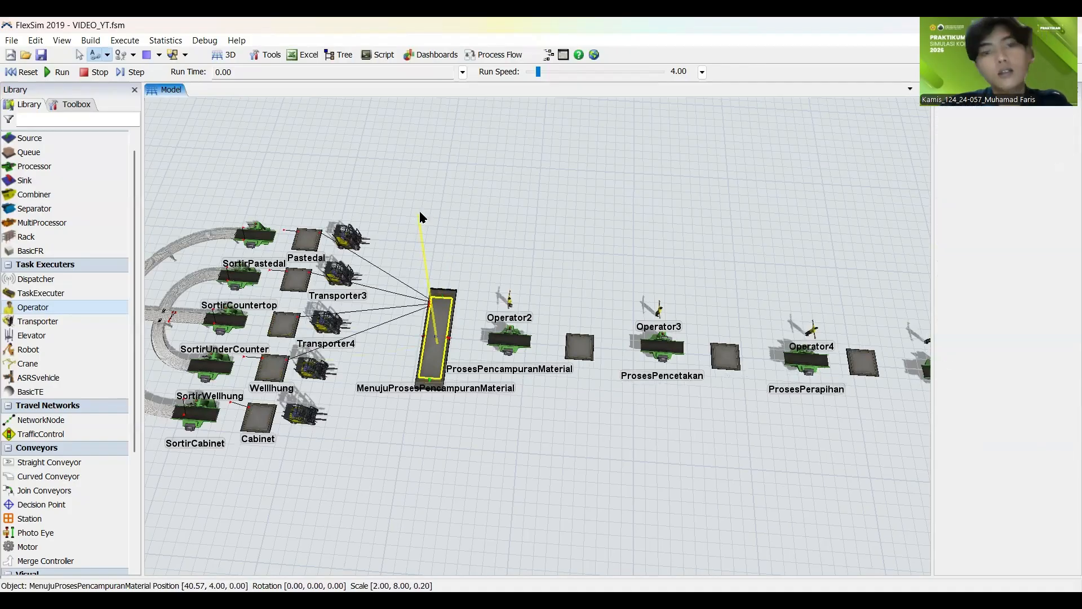
{"action": "left_click", "coordinate": [268, 413]}
{"action": "left_click", "coordinate": [436, 332]}
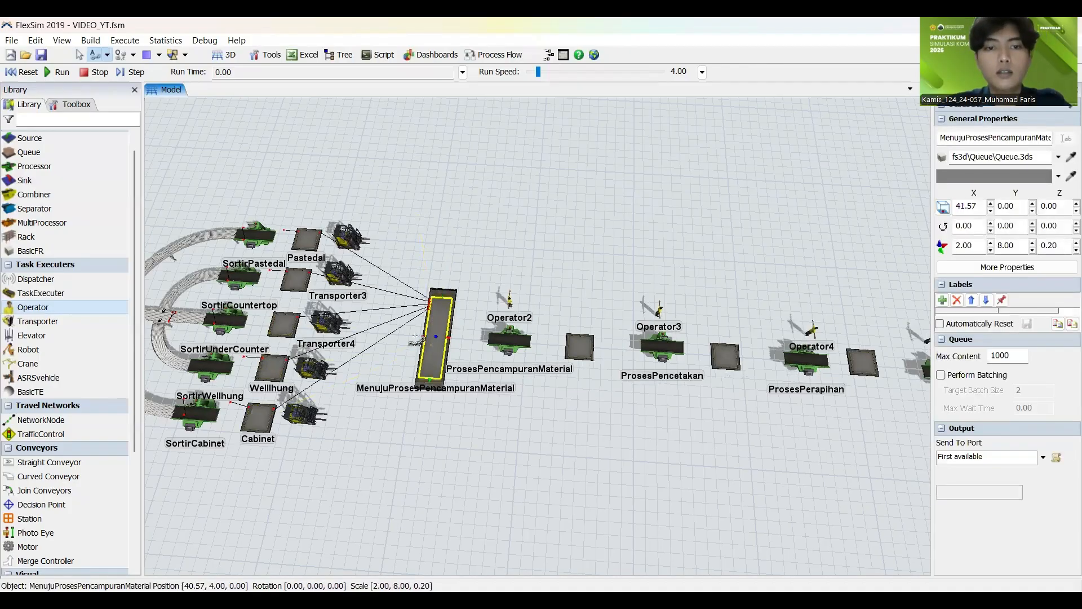
Step: Connect the MenujuProsesPencampuranMaterial queue through ProsesPencampuranMaterial and the MenujuProsesPencetakan queue to ProsesPencetakan
{"action": "left_click", "coordinate": [500, 237]}
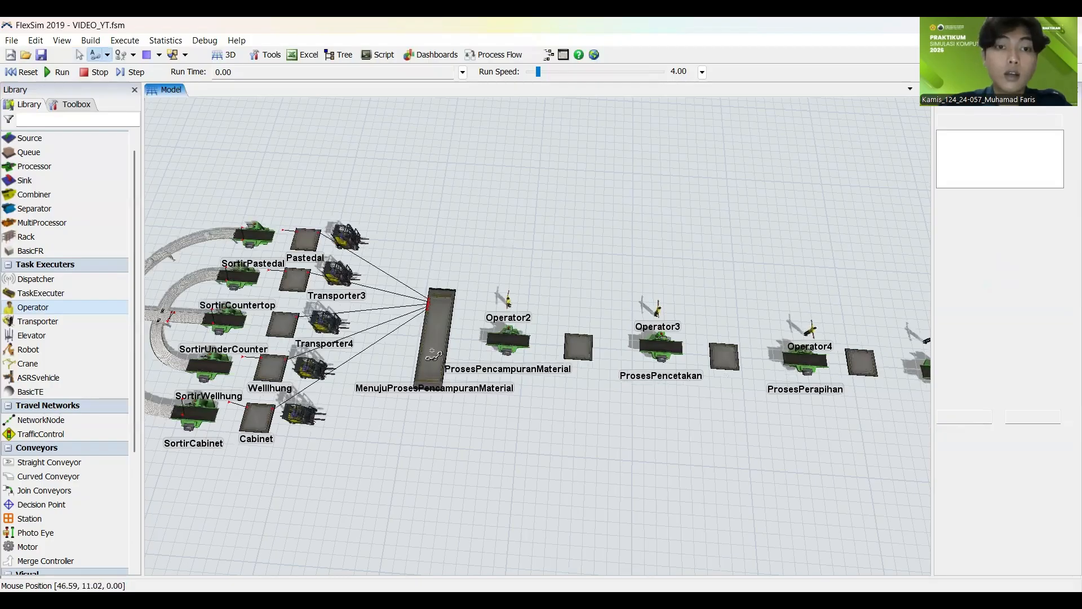
{"action": "left_click_drag", "start_coordinate": [432, 352], "coordinate": [296, 384]}
{"action": "left_click", "coordinate": [300, 359]}
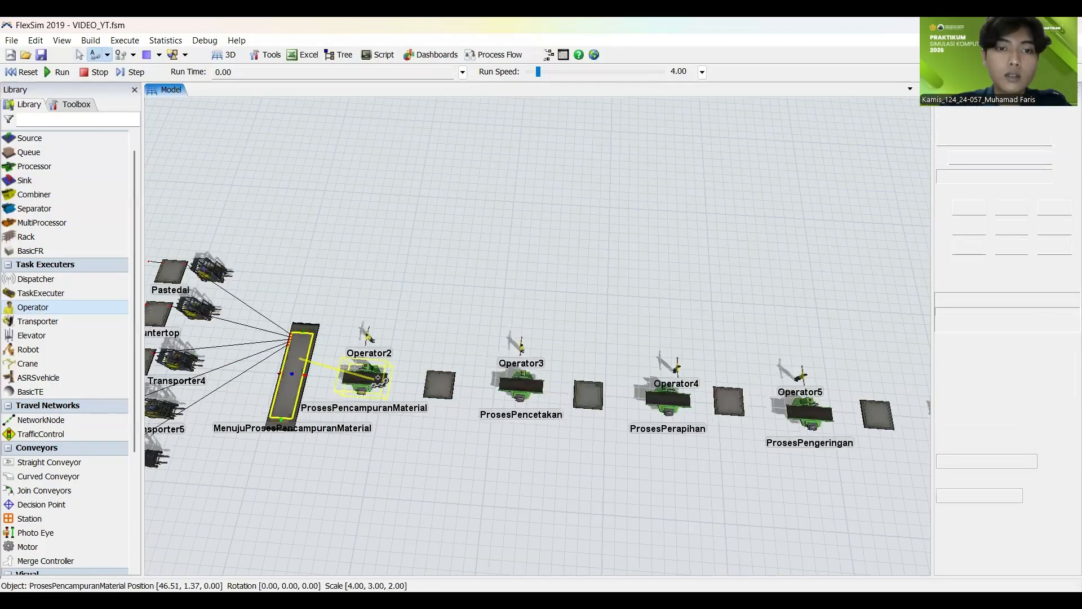
{"action": "left_click", "coordinate": [361, 375]}
{"action": "left_click", "coordinate": [439, 385]}
{"action": "left_click", "coordinate": [530, 401]}
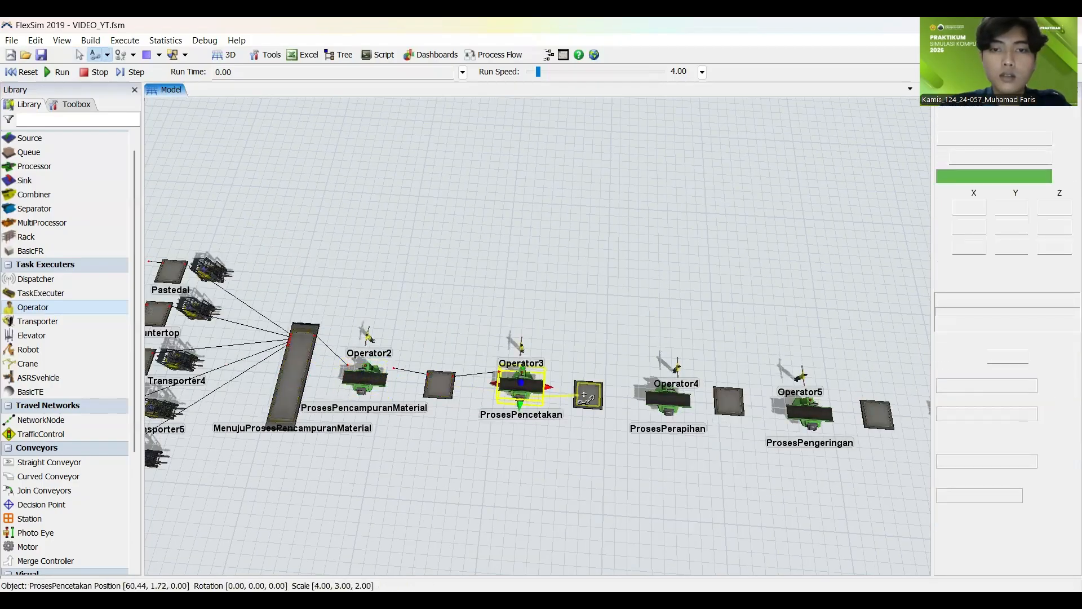
Step: Connect ProsesPencetakan through the MenujuProsesPerapihan queue, ProsesPerapihan and the MenujuProsesPengeringan queue to ProsesPengeringan
{"action": "left_click", "coordinate": [587, 394]}
{"action": "left_click", "coordinate": [685, 401]}
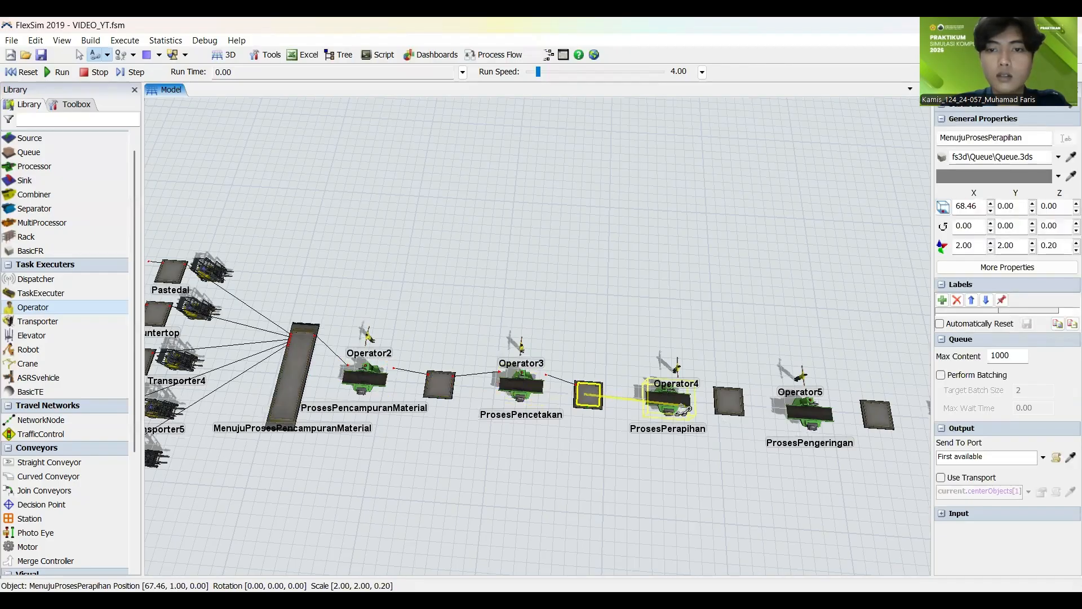
{"action": "left_click", "coordinate": [729, 401]}
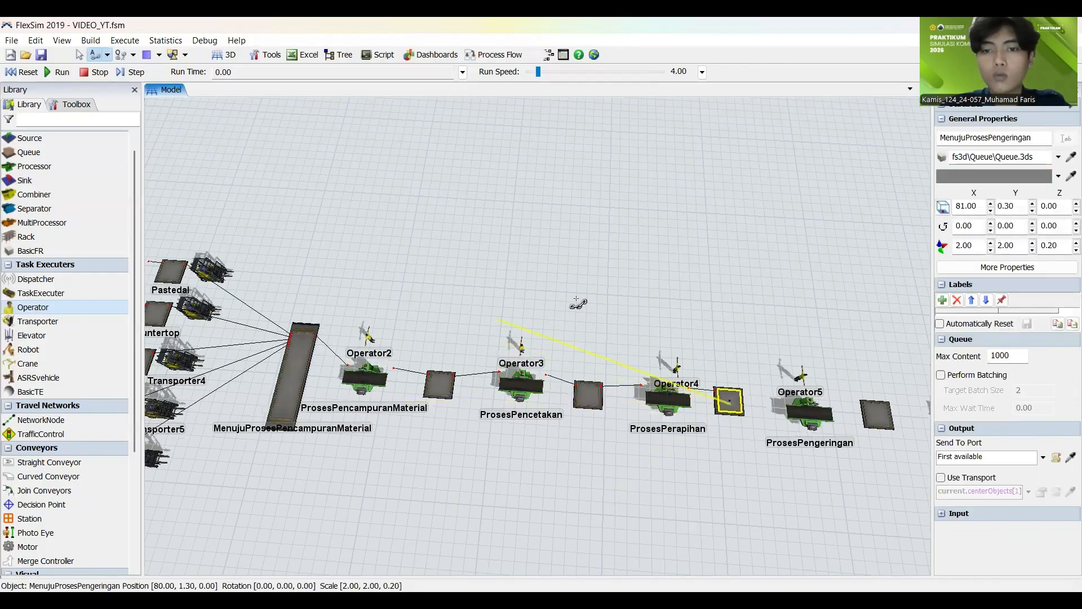
{"action": "left_click", "coordinate": [807, 410]}
{"action": "left_click", "coordinate": [647, 325]}
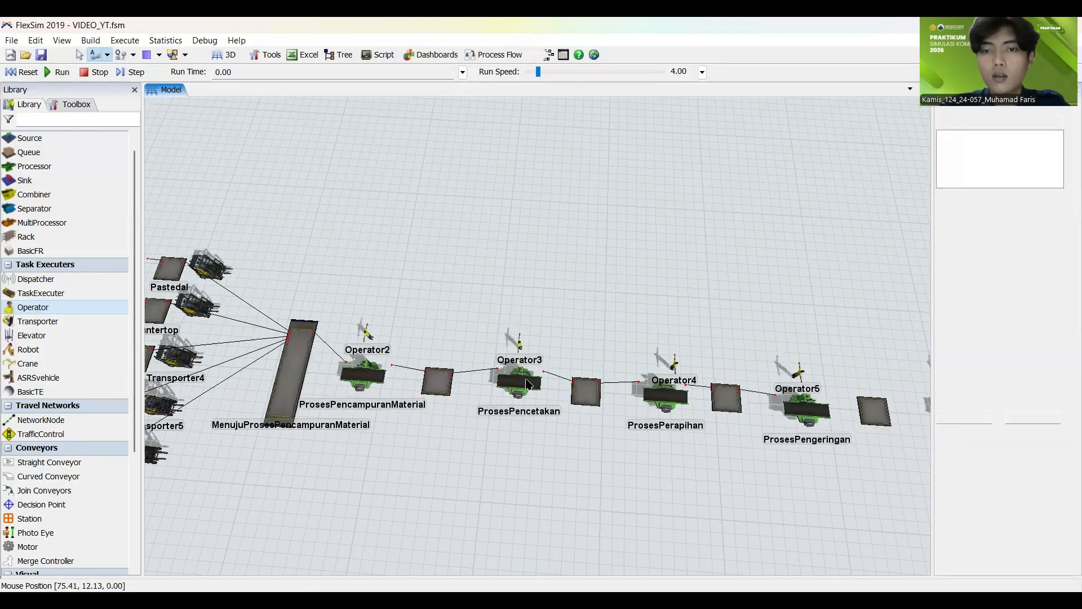
Step: Connect ProsesPengeringan through the following queue and ProsesPembakaran to the MenujuProsesFinishingdanPemeriksaan queue
{"action": "left_click_drag", "start_coordinate": [291, 425], "coordinate": [285, 421]}
{"action": "left_click", "coordinate": [369, 359]}
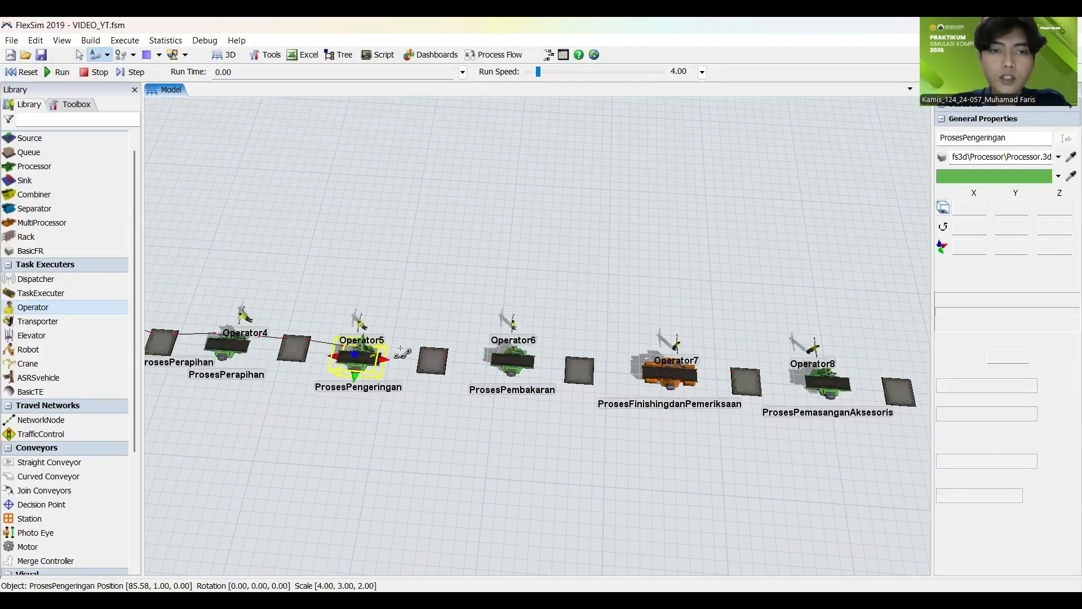
{"action": "left_click", "coordinate": [434, 362]}
{"action": "left_click", "coordinate": [509, 360]}
{"action": "left_click", "coordinate": [579, 370]}
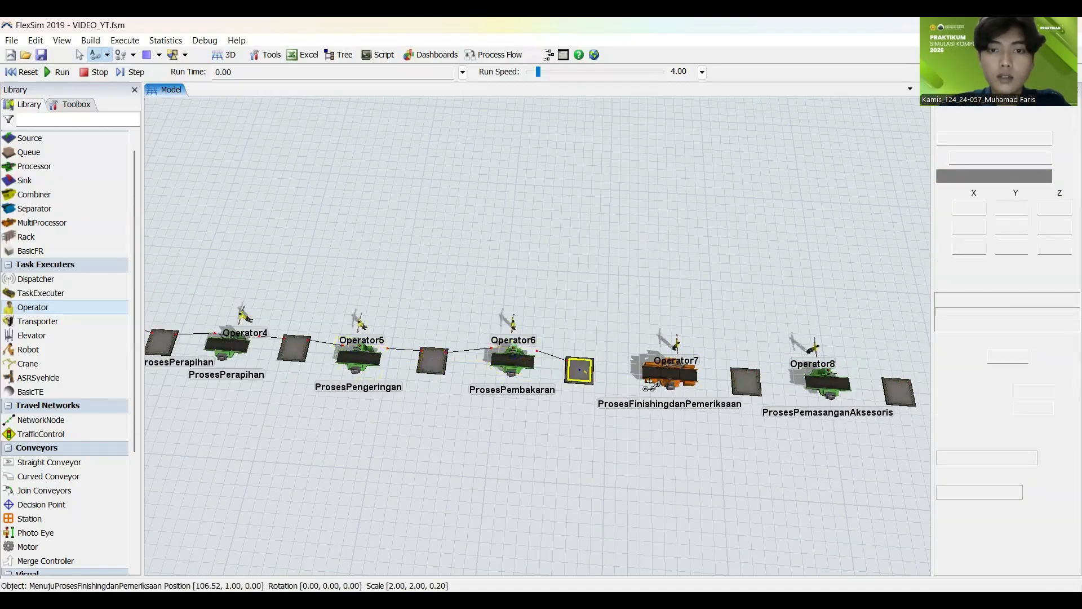
Step: Extend the connections through ProsesFinishingdanPemeriksaan and the MenujuProsesPemasanganAksesoris queue to ProsesPemasanganAksesoris
{"action": "left_click", "coordinate": [669, 373]}
{"action": "left_click", "coordinate": [746, 381]}
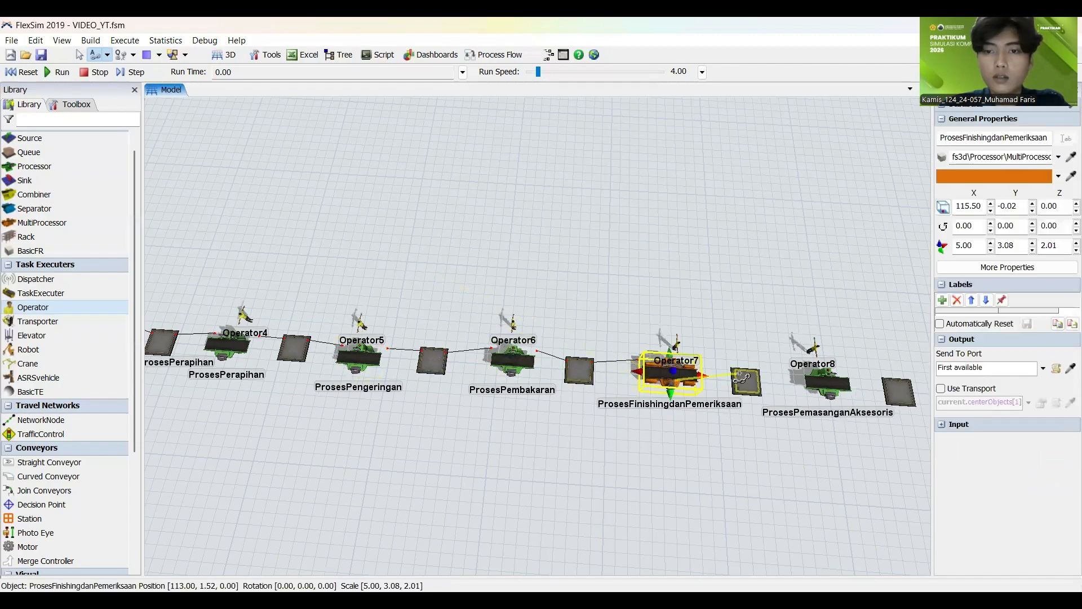
{"action": "left_click", "coordinate": [826, 384]}
Step: Connect ProsesPemasanganAksesoris through the following queue and ProsesPengemasanProduk to the Pengiriman sink, ending the object connections
{"action": "left_click_drag", "start_coordinate": [498, 268], "coordinate": [500, 323]}
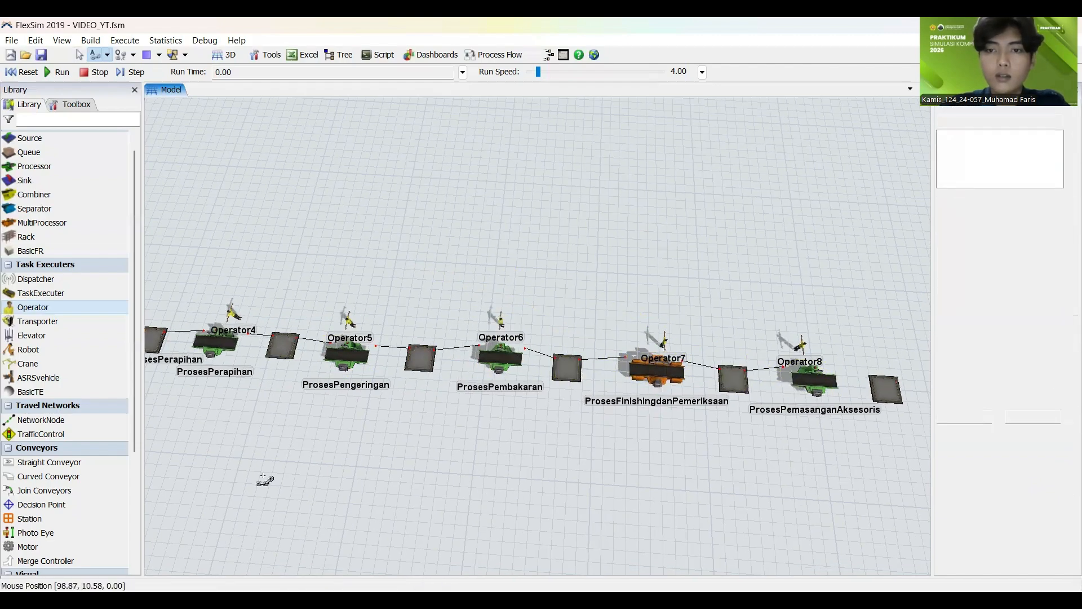
{"action": "scroll", "coordinate": [262, 465], "scroll_direction": "down", "scroll_amount": 5}
{"action": "scroll", "coordinate": [393, 471], "scroll_direction": "up", "scroll_amount": 7}
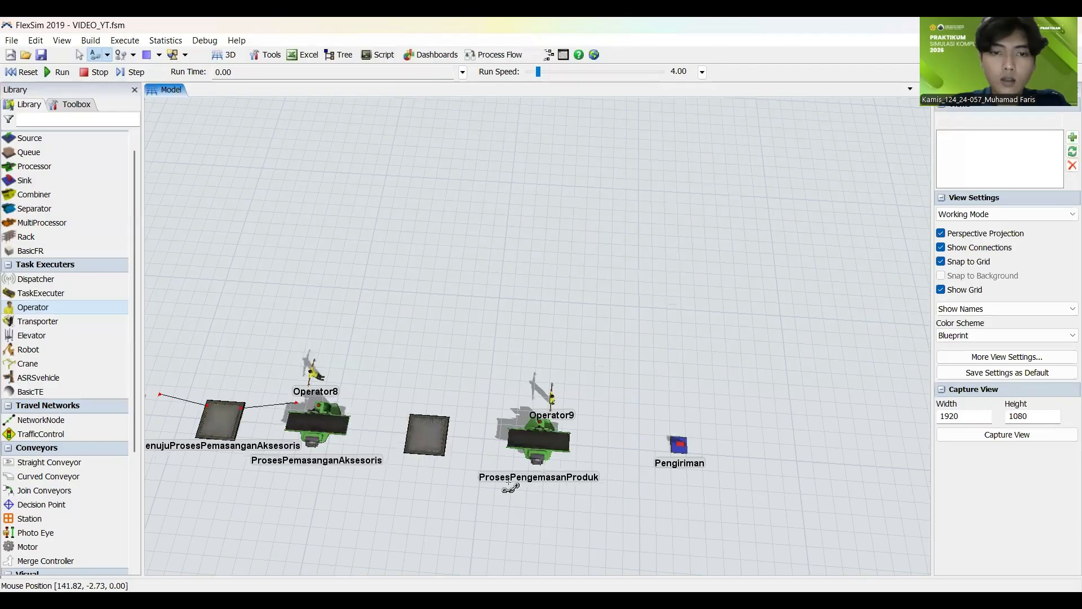
{"action": "left_click", "coordinate": [334, 423]}
{"action": "left_click", "coordinate": [427, 433]}
{"action": "left_click", "coordinate": [538, 439]}
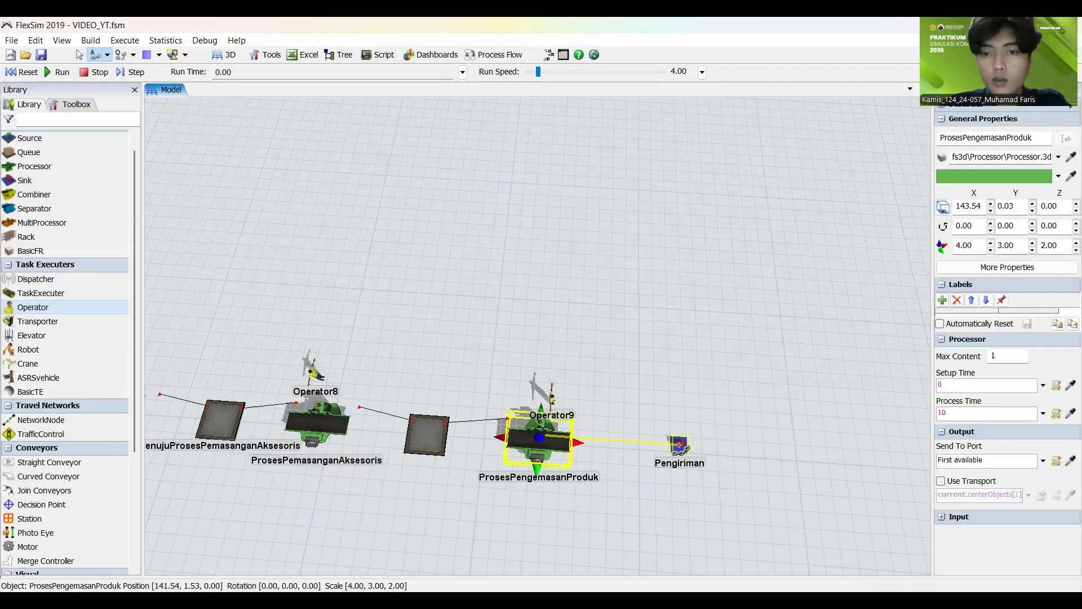
{"action": "left_click", "coordinate": [679, 445]}
{"action": "left_click", "coordinate": [616, 285]}
{"action": "scroll", "coordinate": [665, 299], "scroll_direction": "down", "scroll_amount": 5}
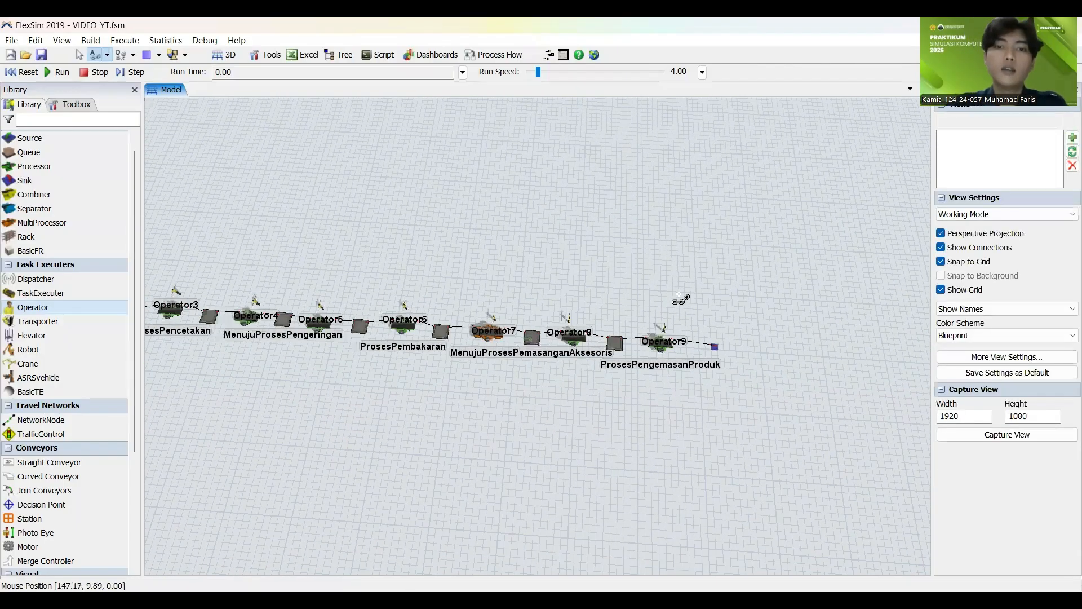
{"action": "key", "text": "Escape"}
Step: Link Transporter1 to the PersiapanProses and MenujuProsesPenimbanganBahan queues with center port connections
{"action": "scroll", "coordinate": [665, 296], "scroll_direction": "down", "scroll_amount": 3}
{"action": "scroll", "coordinate": [520, 306], "scroll_direction": "up", "scroll_amount": 4}
{"action": "scroll", "coordinate": [503, 356], "scroll_direction": "down", "scroll_amount": 5}
{"action": "scroll", "coordinate": [389, 347], "scroll_direction": "up", "scroll_amount": 6}
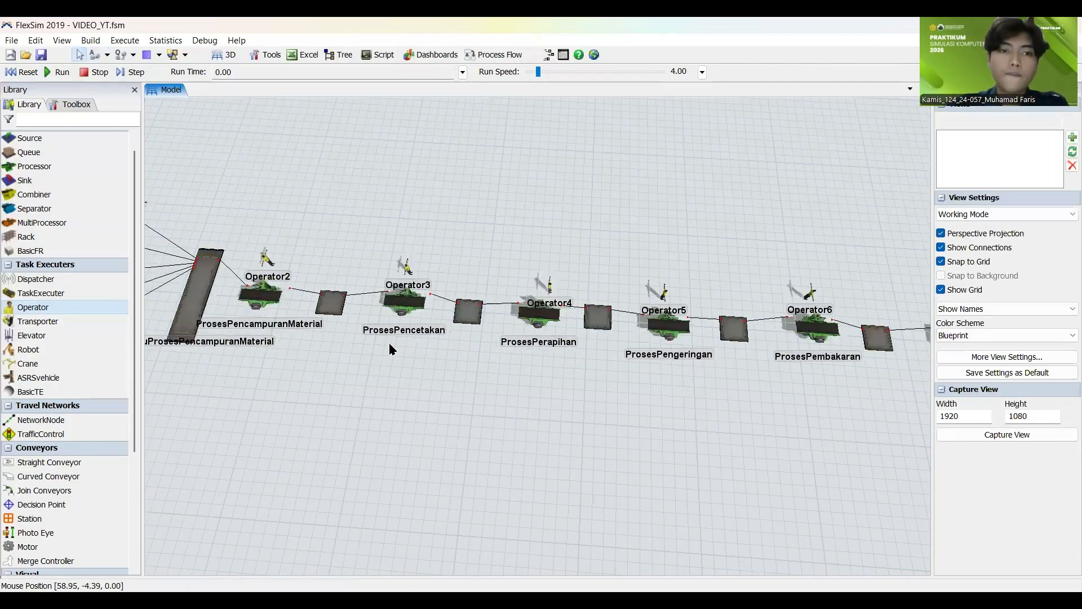
{"action": "scroll", "coordinate": [489, 406], "scroll_direction": "down", "scroll_amount": 5}
{"action": "left_click_drag", "start_coordinate": [294, 435], "coordinate": [479, 435]}
{"action": "scroll", "coordinate": [310, 389], "scroll_direction": "up", "scroll_amount": 5}
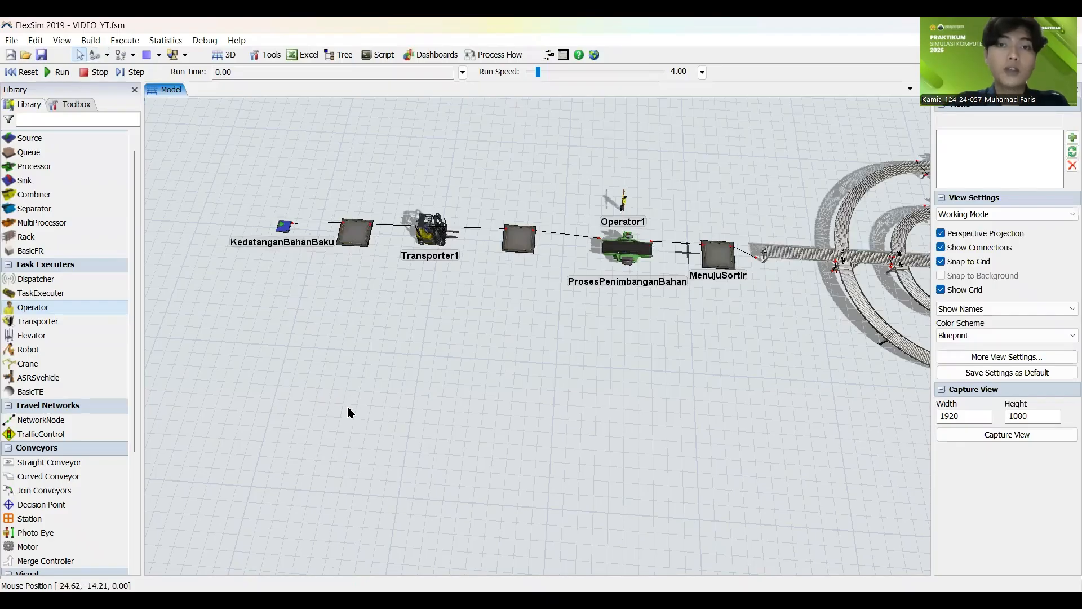
{"action": "left_click", "coordinate": [101, 54]}
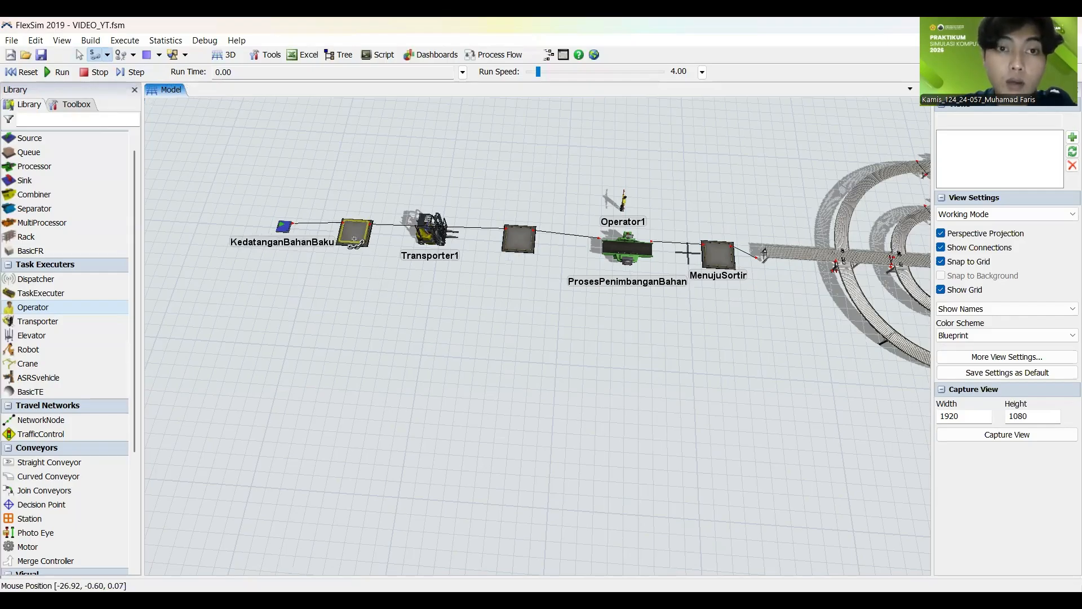
{"action": "left_click_drag", "start_coordinate": [353, 240], "coordinate": [424, 239]}
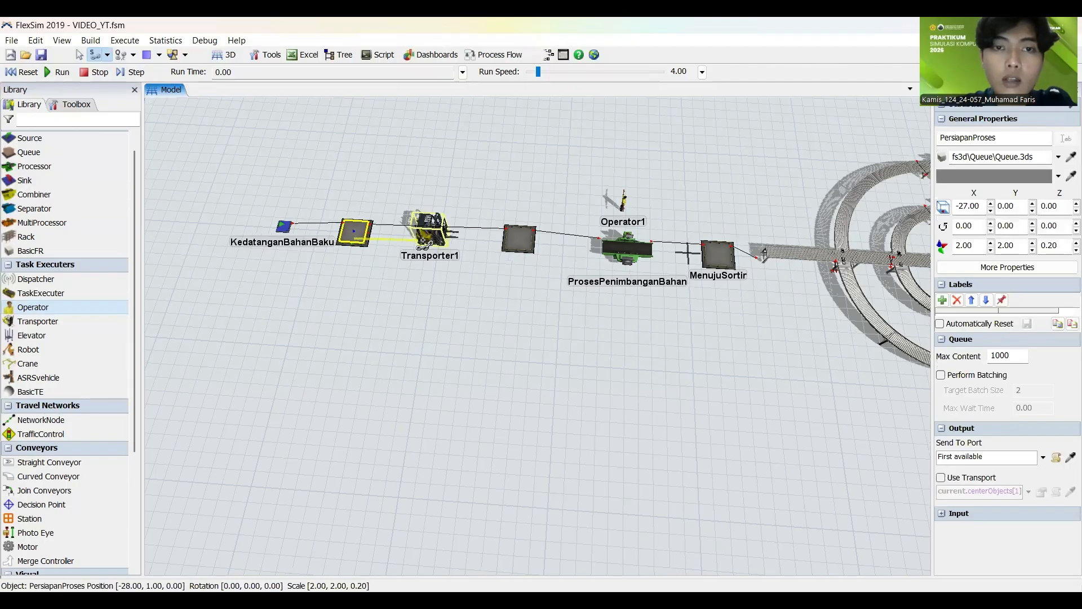
{"action": "left_click", "coordinate": [426, 239]}
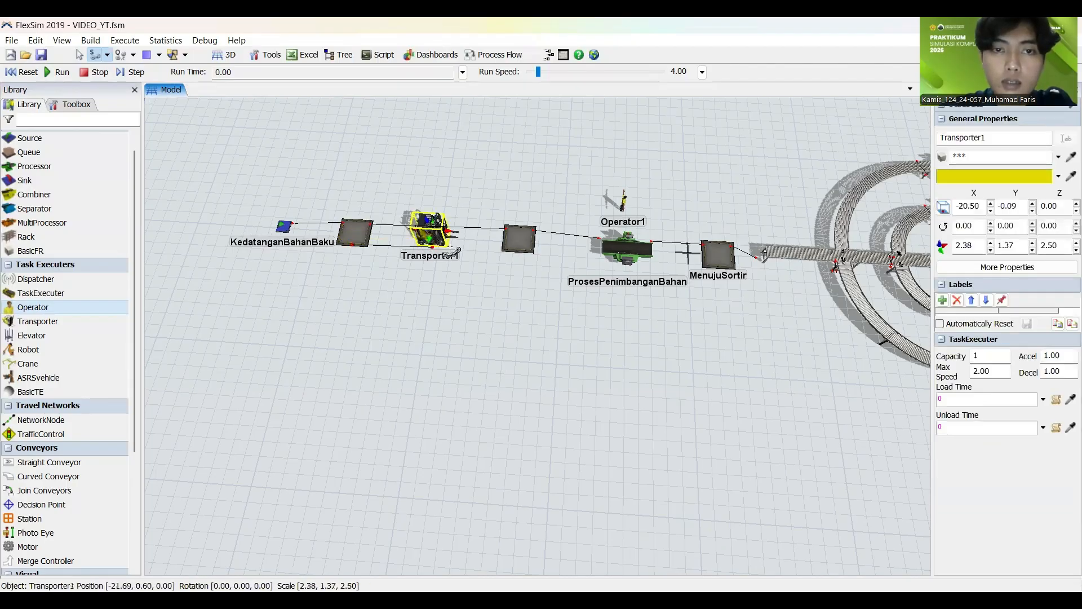
{"action": "left_click", "coordinate": [518, 241]}
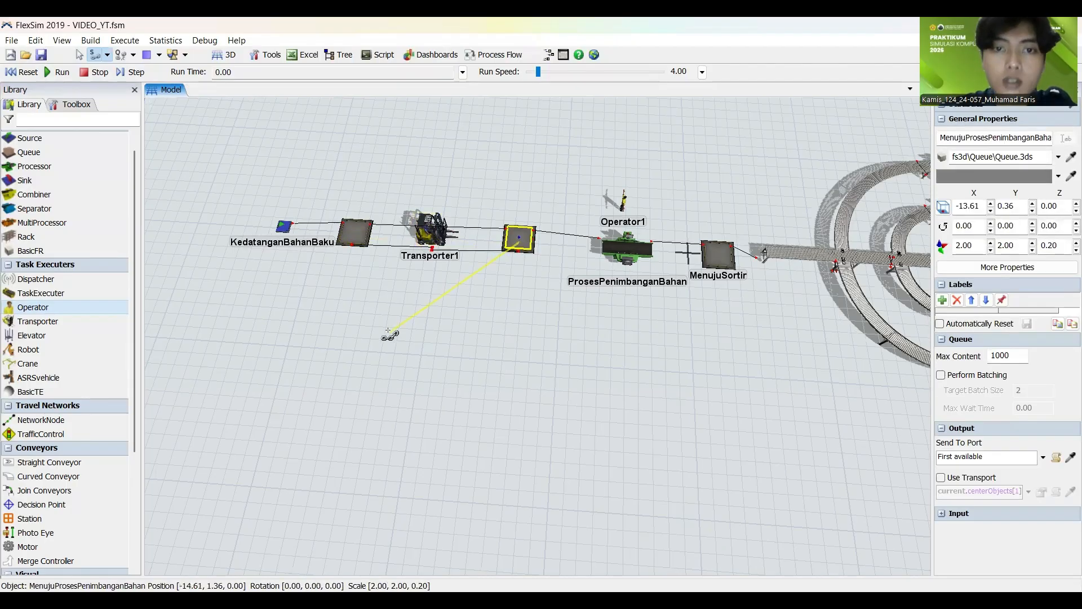
{"action": "left_click", "coordinate": [350, 330]}
Step: Link Transporter2 to the Pastedal and MenujuProsesPencampuranMaterial queues through center ports
{"action": "left_click_drag", "start_coordinate": [350, 332], "coordinate": [156, 341]}
{"action": "scroll", "coordinate": [156, 341], "scroll_direction": "down", "scroll_amount": 3}
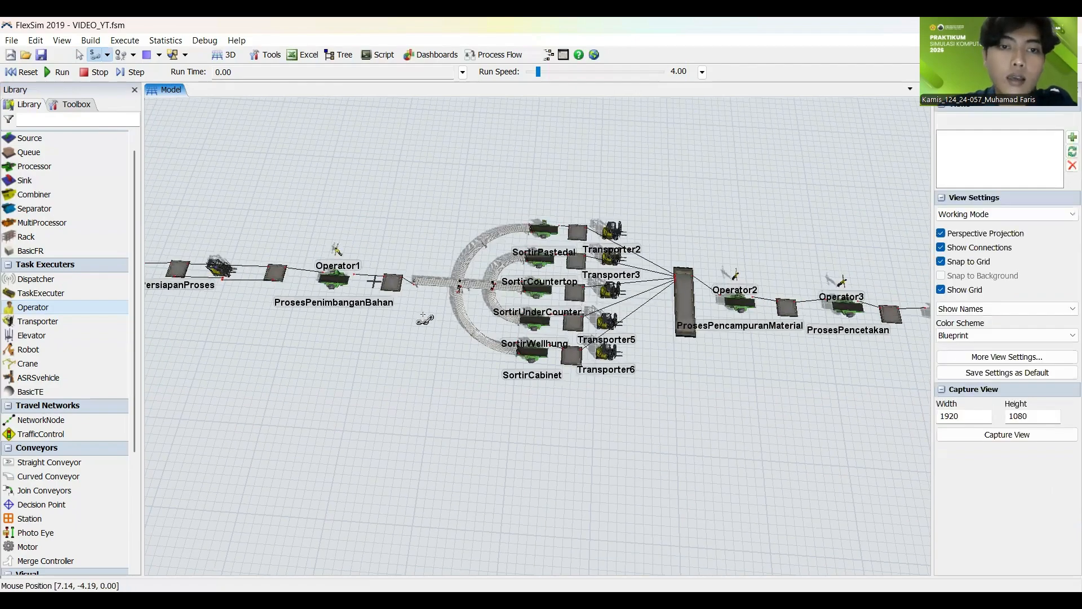
{"action": "scroll", "coordinate": [422, 324], "scroll_direction": "up", "scroll_amount": 4}
{"action": "left_click_drag", "start_coordinate": [423, 326], "coordinate": [302, 364]}
{"action": "left_click_drag", "start_coordinate": [398, 456], "coordinate": [254, 434]}
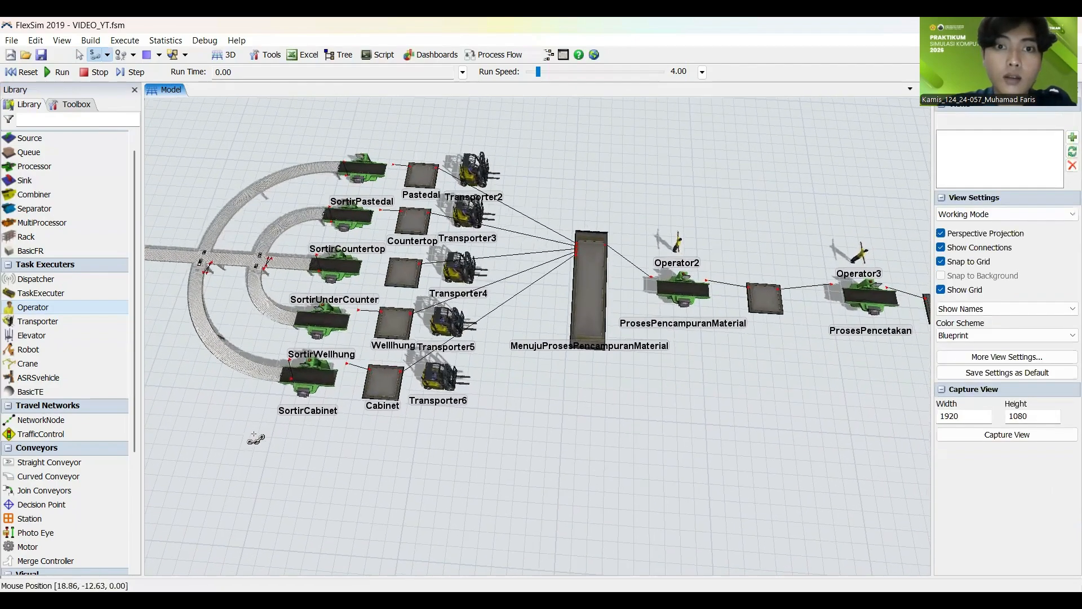
{"action": "left_click", "coordinate": [407, 191]}
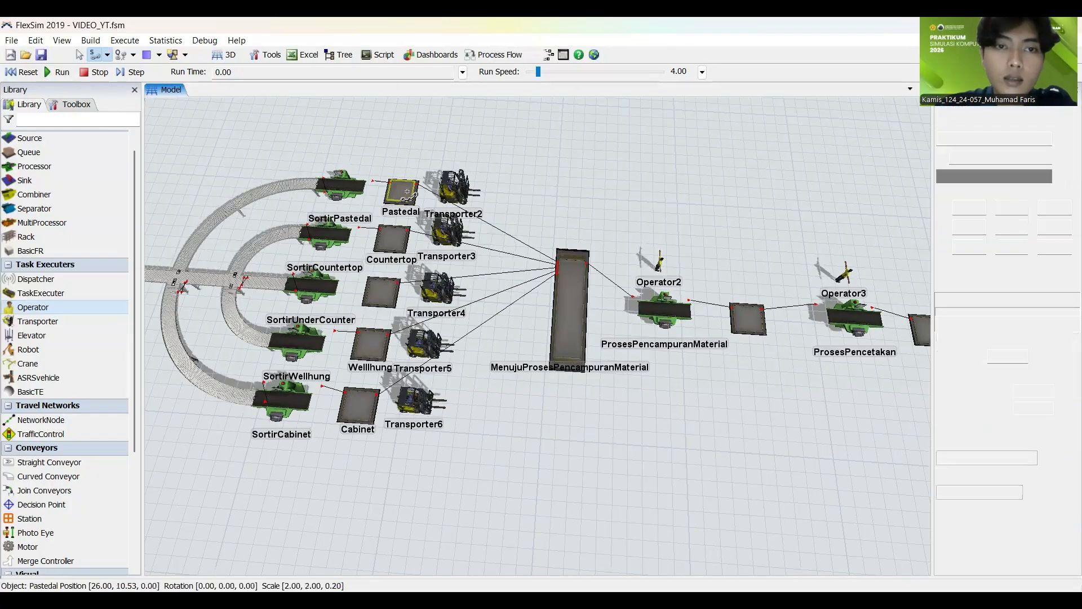
{"action": "left_click", "coordinate": [453, 189]}
{"action": "left_click", "coordinate": [570, 304]}
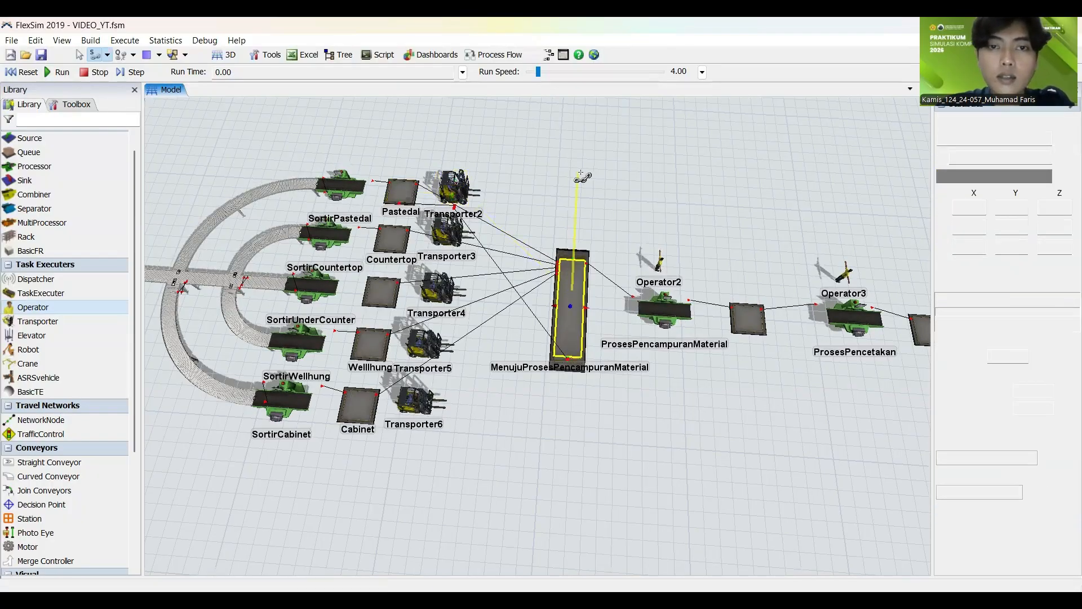
{"action": "left_click", "coordinate": [569, 183]}
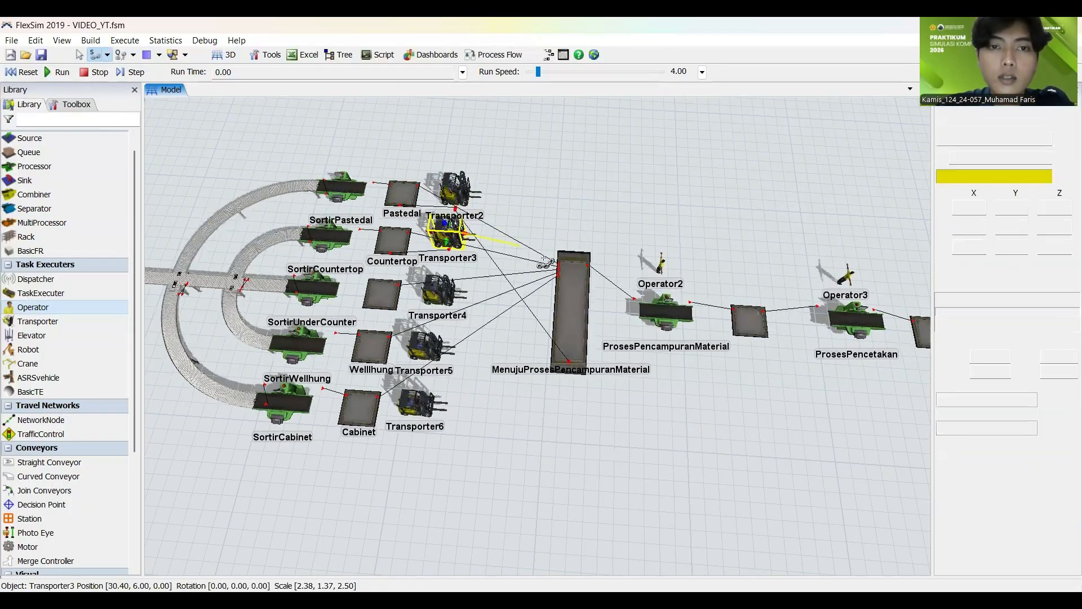
Step: Link Transporter3 with the Countertop queue and Transporter4 with the Undercounter queue, and both with MenujuProsesPencampuranMaterial, through center ports
{"action": "left_click", "coordinate": [572, 293]}
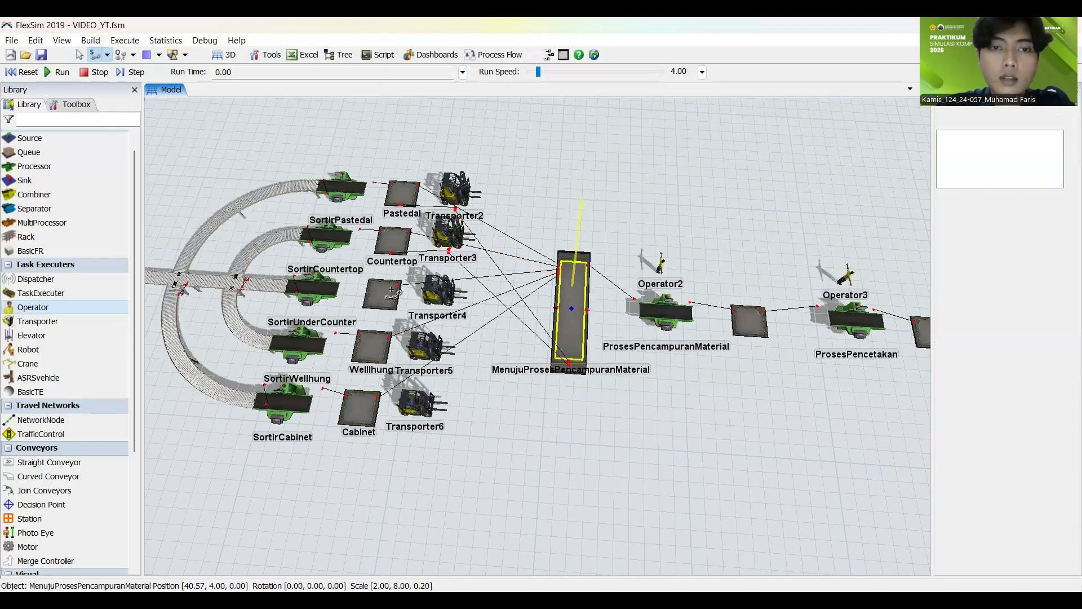
{"action": "left_click", "coordinate": [444, 288]}
{"action": "left_click", "coordinate": [570, 305]}
{"action": "left_click", "coordinate": [577, 188]}
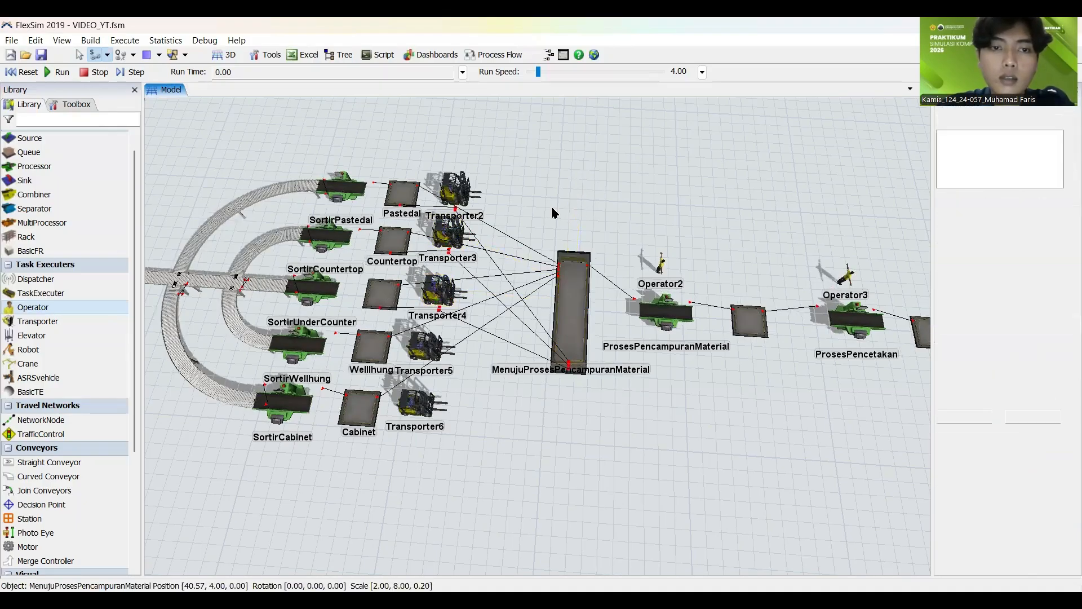
Step: Link Transporter5 with the Wellhung queue and Transporter6 with the Cabinet queue, and both with MenujuProsesPencampuranMaterial, through center ports
{"action": "left_click", "coordinate": [423, 346]}
{"action": "left_click", "coordinate": [570, 313]}
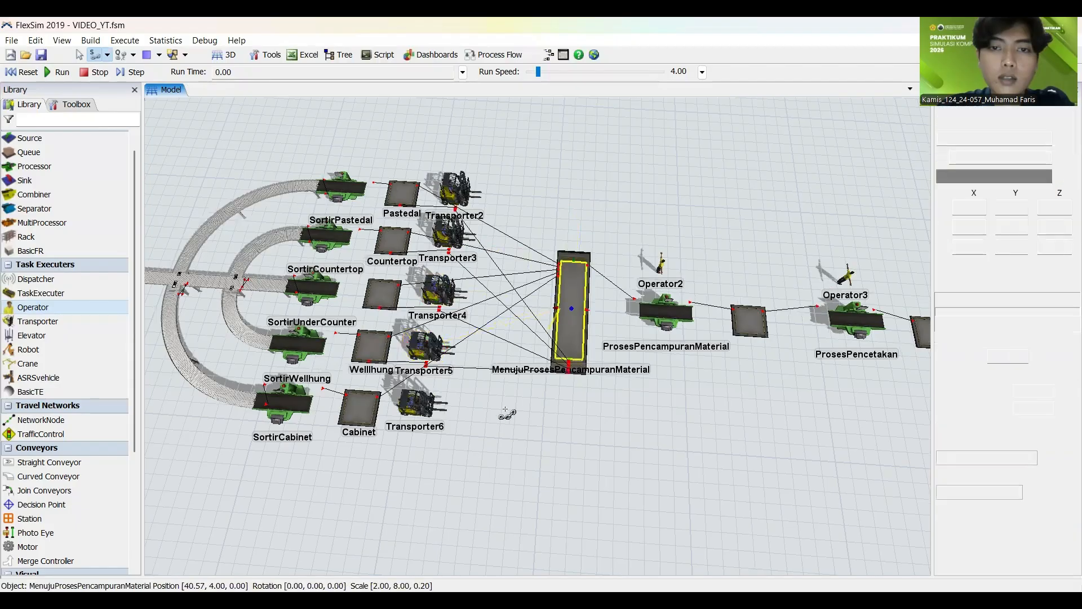
{"action": "left_click", "coordinate": [465, 460]}
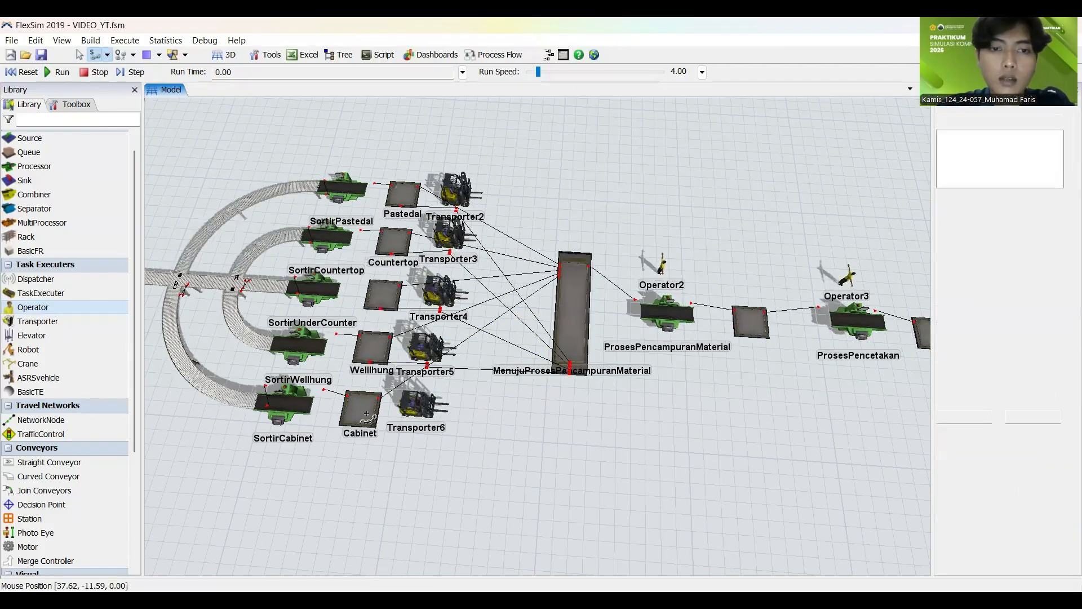
{"action": "left_click", "coordinate": [420, 403]}
{"action": "left_click", "coordinate": [571, 315]}
{"action": "left_click", "coordinate": [520, 478]}
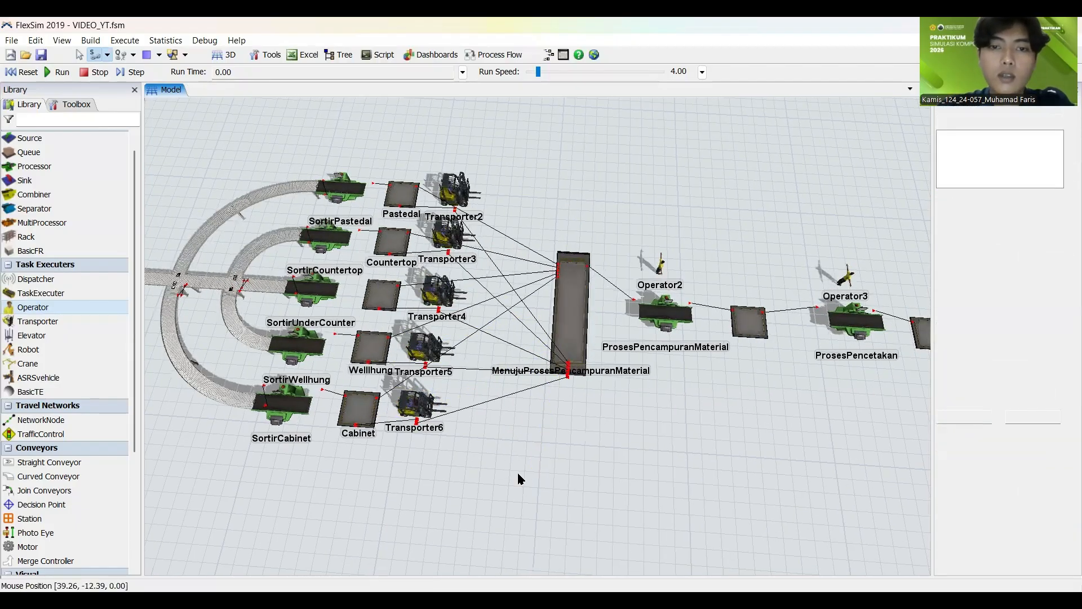
Step: Link Operator1 to the ProsesPenimbanganBahan processor with a center port connection
{"action": "scroll", "coordinate": [175, 422], "scroll_direction": "down", "scroll_amount": 3}
{"action": "left_click_drag", "start_coordinate": [174, 422], "coordinate": [532, 429]}
{"action": "scroll", "coordinate": [380, 322], "scroll_direction": "up", "scroll_amount": 6}
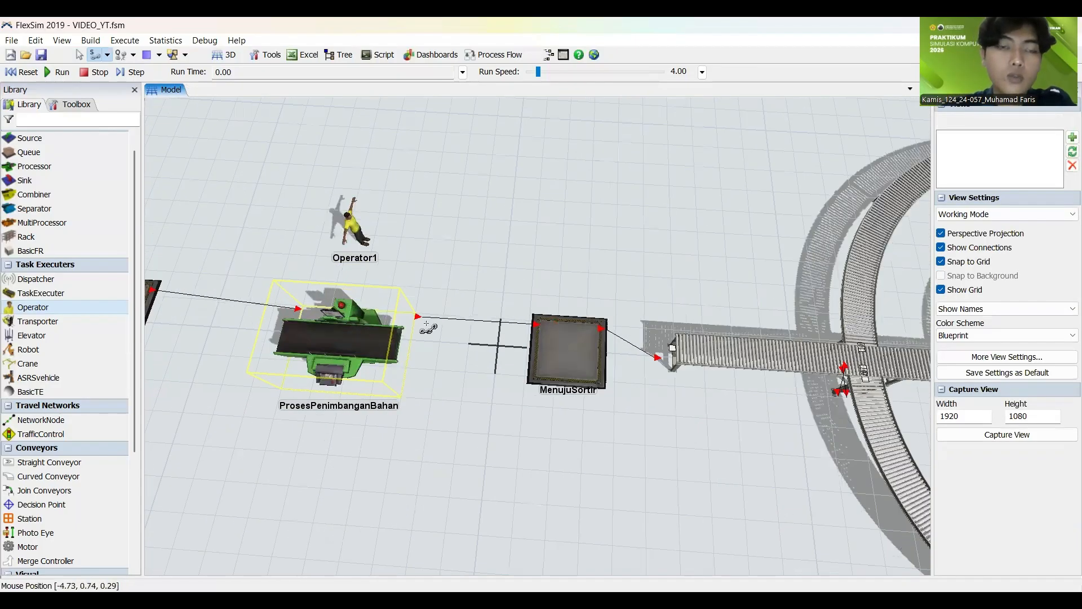
{"action": "left_click", "coordinate": [352, 224]}
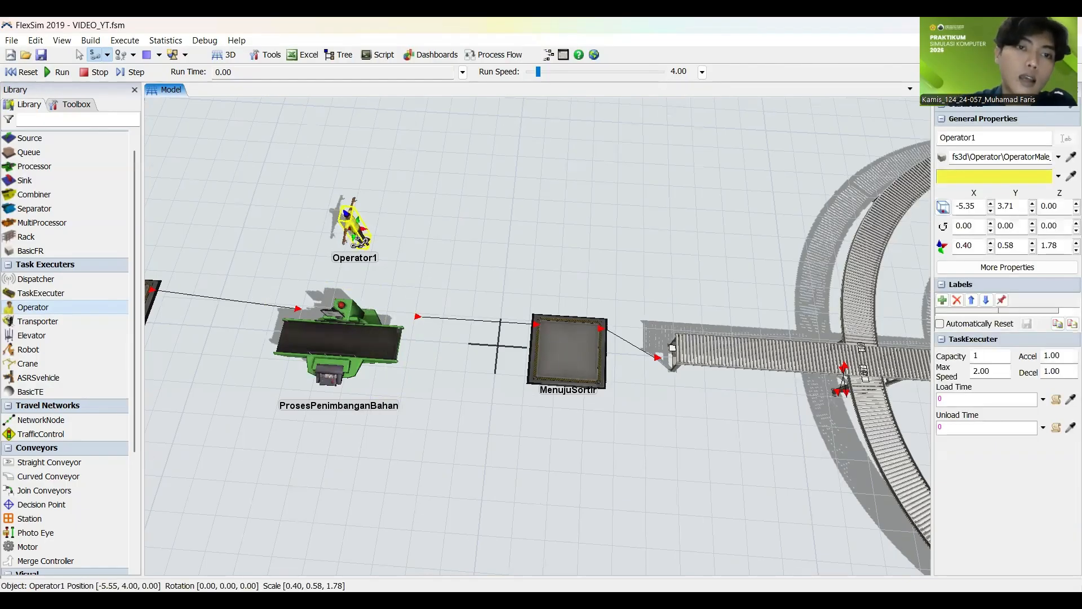
{"action": "left_click_drag", "start_coordinate": [357, 240], "coordinate": [361, 287]}
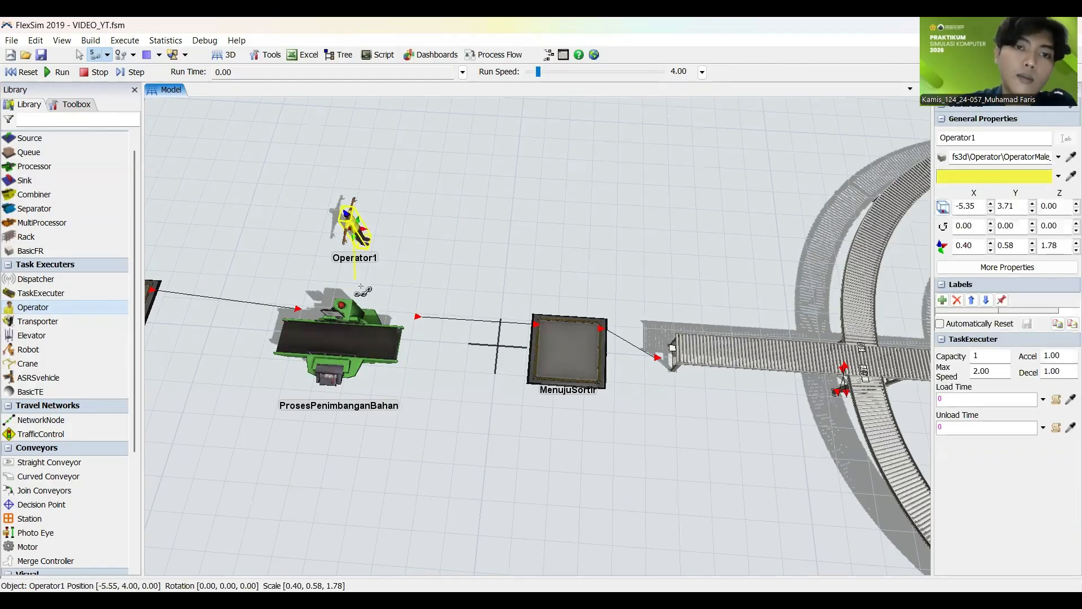
{"action": "left_click", "coordinate": [323, 328]}
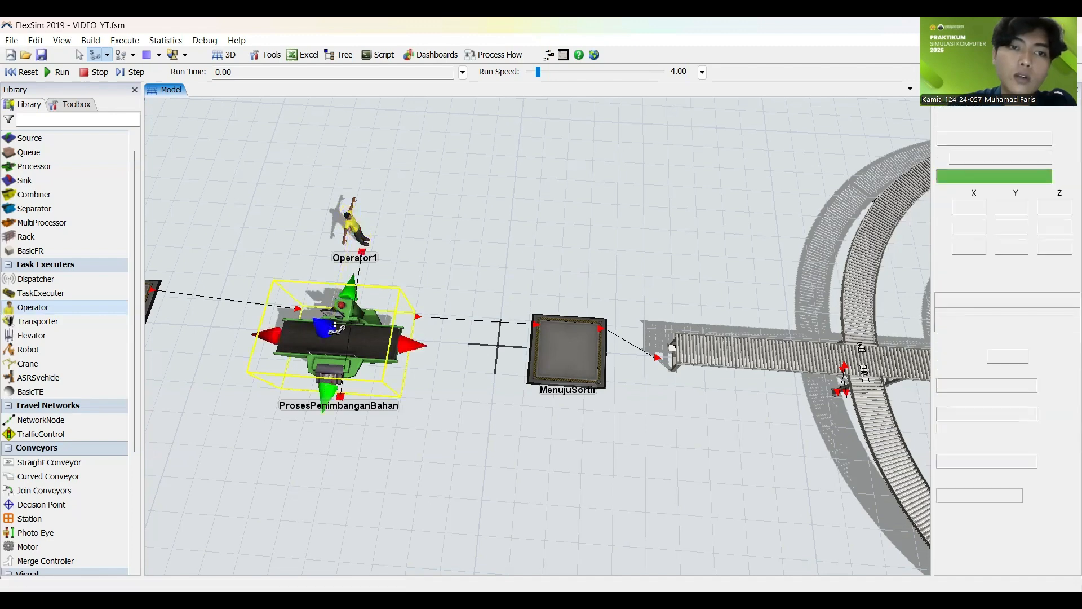
{"action": "left_click", "coordinate": [258, 195]}
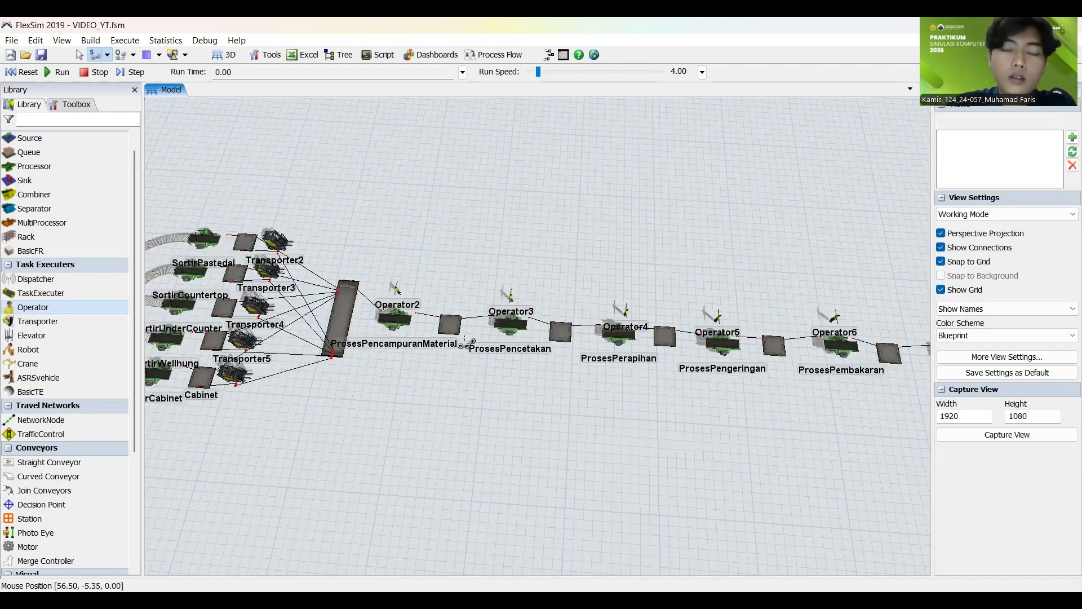
Step: Link Operator2 to the ProsesPencampuranMaterial processor and Operator3 to the ProsesPencetakan processor through center ports
{"action": "scroll", "coordinate": [312, 304], "scroll_direction": "up", "scroll_amount": 3}
{"action": "left_click", "coordinate": [312, 304]}
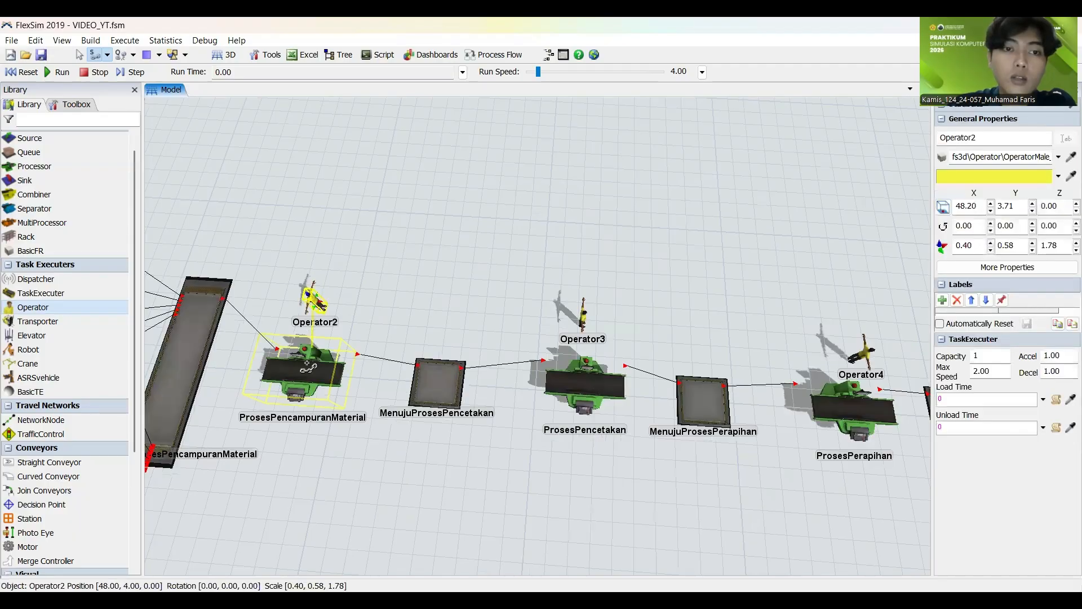
{"action": "left_click", "coordinate": [304, 372]}
{"action": "left_click", "coordinate": [575, 252]}
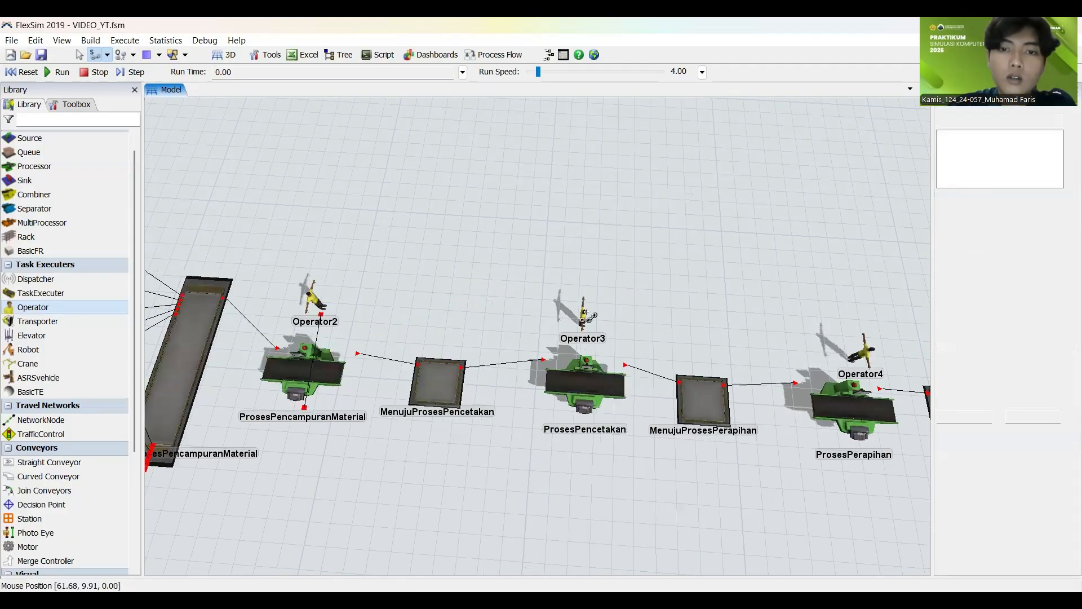
{"action": "left_click", "coordinate": [584, 320]}
{"action": "left_click", "coordinate": [583, 385]}
{"action": "left_click", "coordinate": [404, 189]}
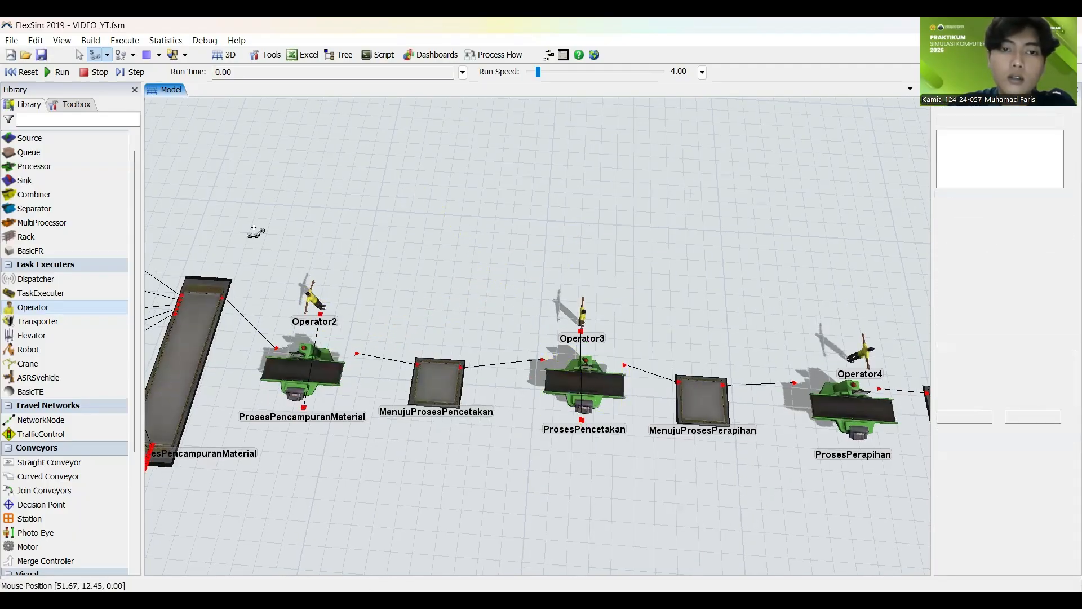
Step: Link Operator4 to the ProsesPerapihan processor with a center port connection
{"action": "scroll", "coordinate": [431, 372], "scroll_direction": "down", "scroll_amount": 3}
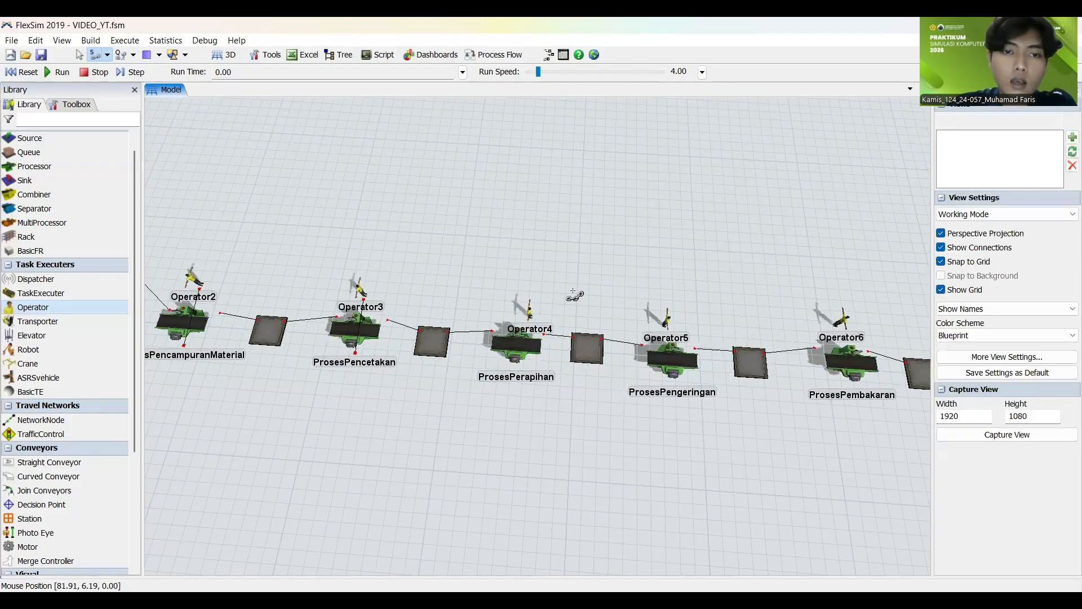
{"action": "left_click", "coordinate": [530, 313]}
{"action": "left_click", "coordinate": [514, 342]}
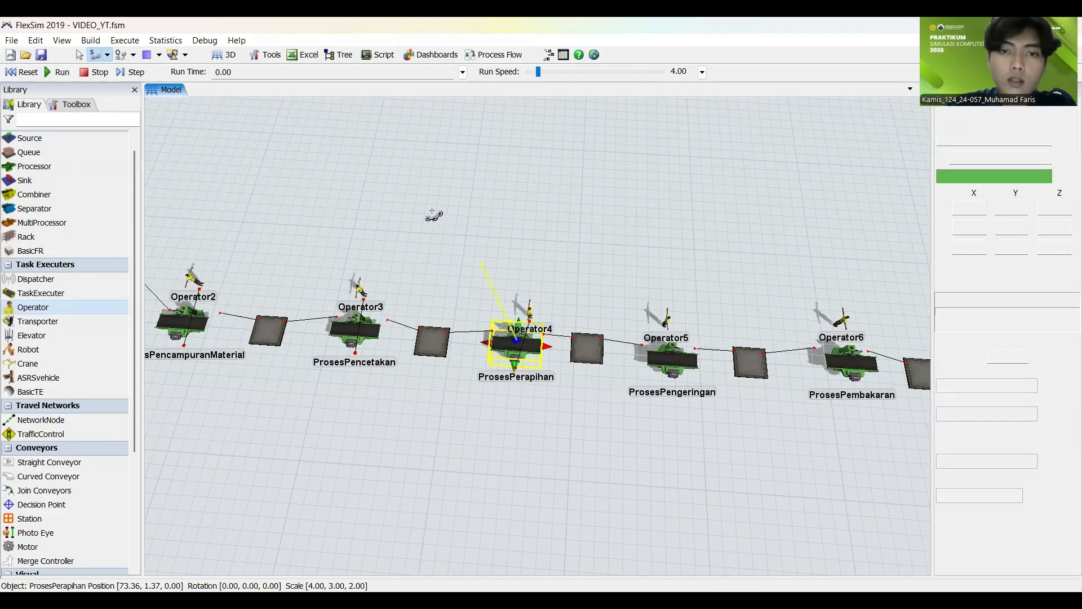
{"action": "left_click", "coordinate": [396, 201]}
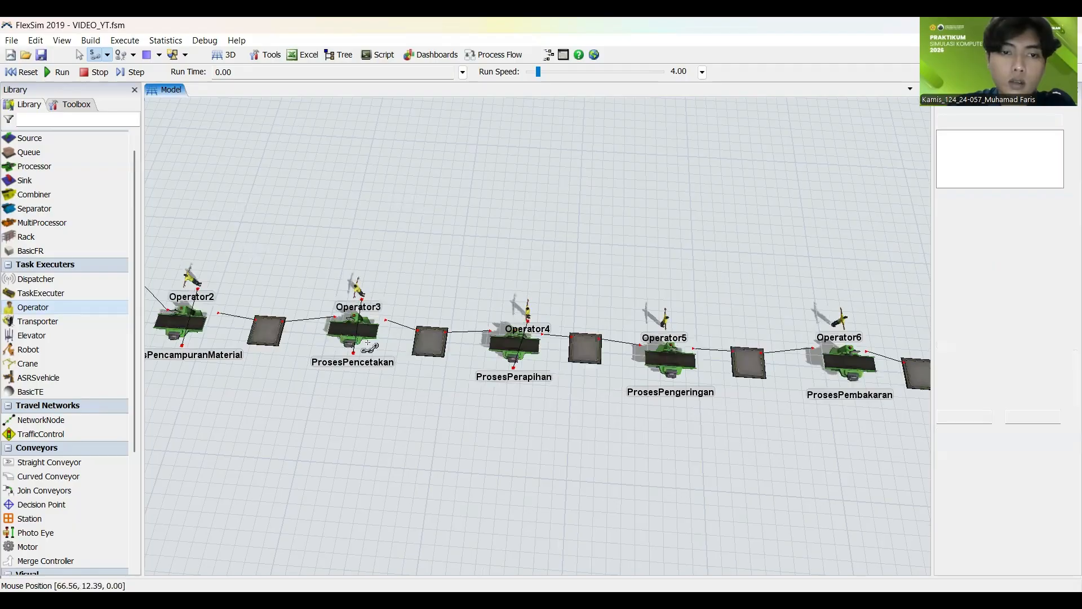
Step: Link Operator5 to the ProsesPengeringan processor and Operator6 to the ProsesPembakaran processor through center ports
{"action": "left_click_drag", "start_coordinate": [222, 151], "coordinate": [160, 133]}
{"action": "scroll", "coordinate": [222, 151], "scroll_direction": "up", "scroll_amount": 2}
{"action": "left_click", "coordinate": [304, 201]}
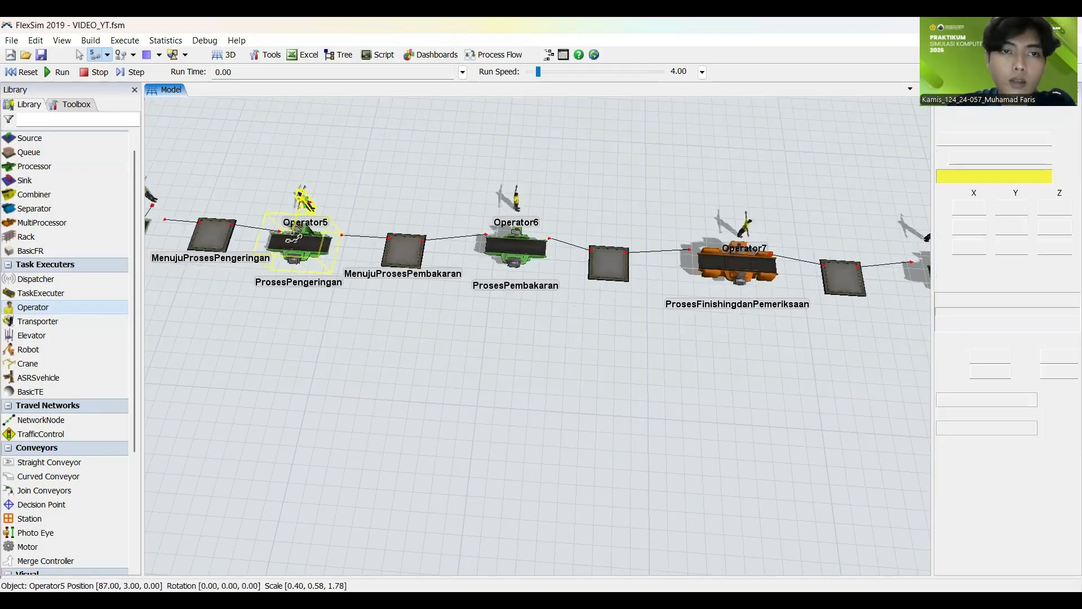
{"action": "left_click", "coordinate": [297, 245]}
{"action": "left_click", "coordinate": [261, 356]}
{"action": "double_click", "coordinate": [261, 359]}
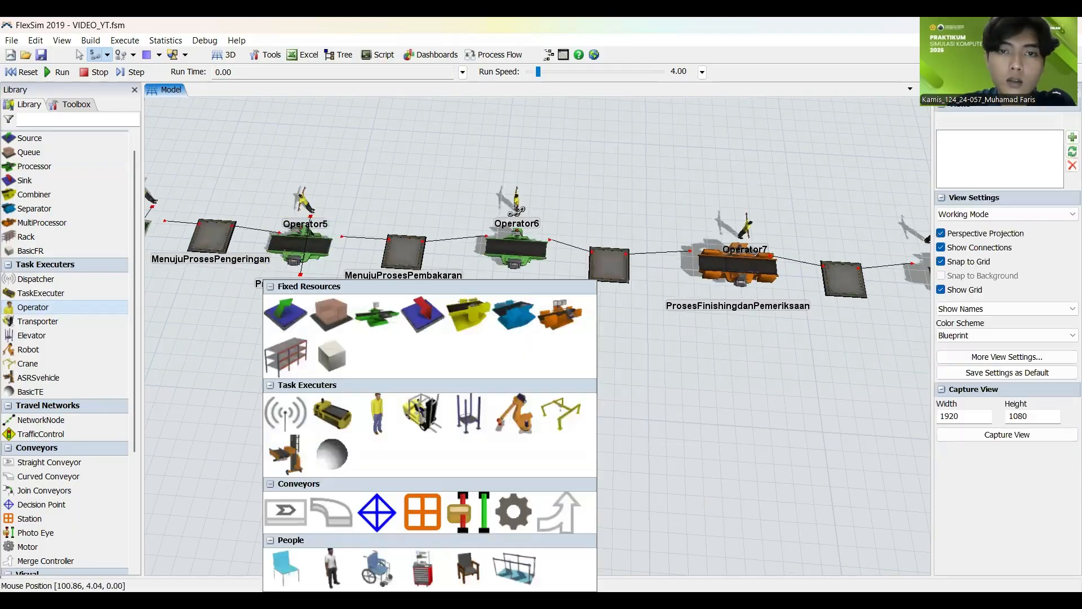
{"action": "left_click", "coordinate": [517, 206]}
{"action": "left_click", "coordinate": [516, 249]}
{"action": "left_click", "coordinate": [733, 377]}
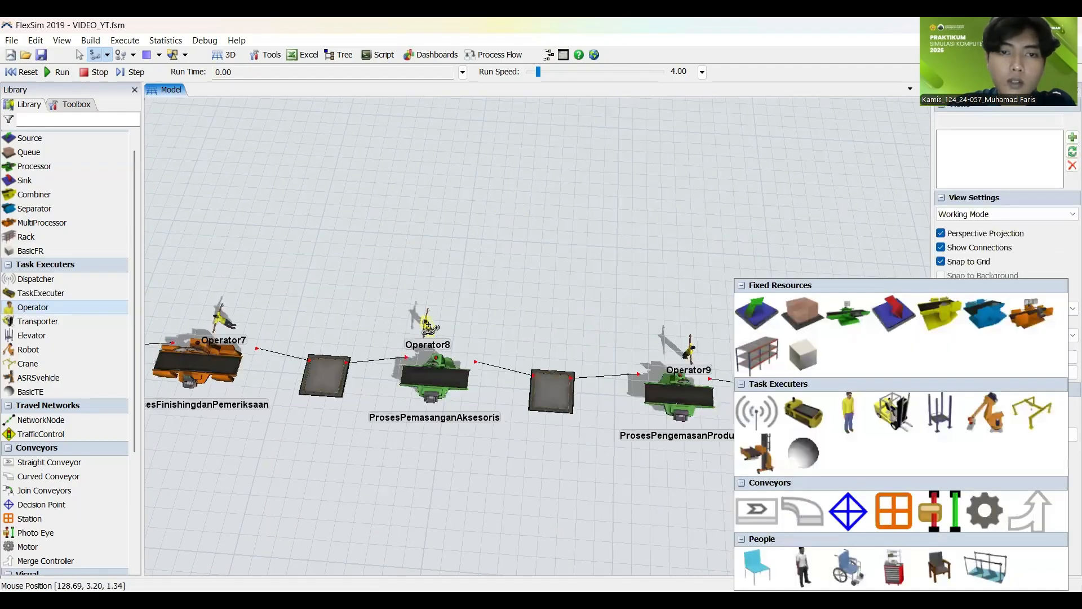
Step: Link Operator8 to the ProsesPemasanganAksesoris processor and Operator9 to the ProsesPengemasanProduk processor through center ports
{"action": "left_click", "coordinate": [428, 325]}
{"action": "left_click", "coordinate": [434, 374]}
{"action": "left_click", "coordinate": [501, 257]}
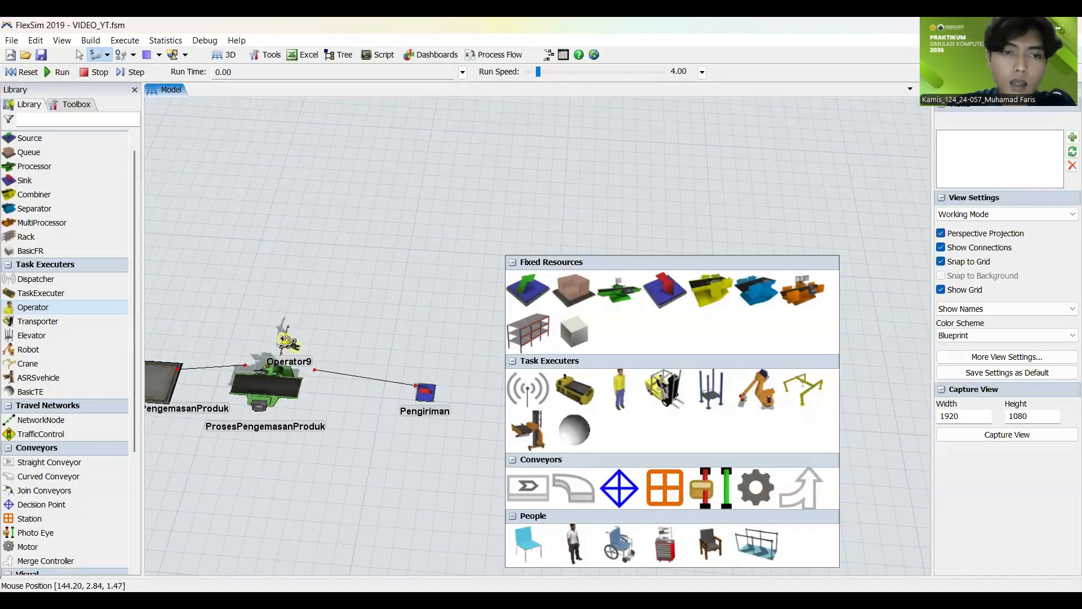
{"action": "left_click", "coordinate": [286, 339]}
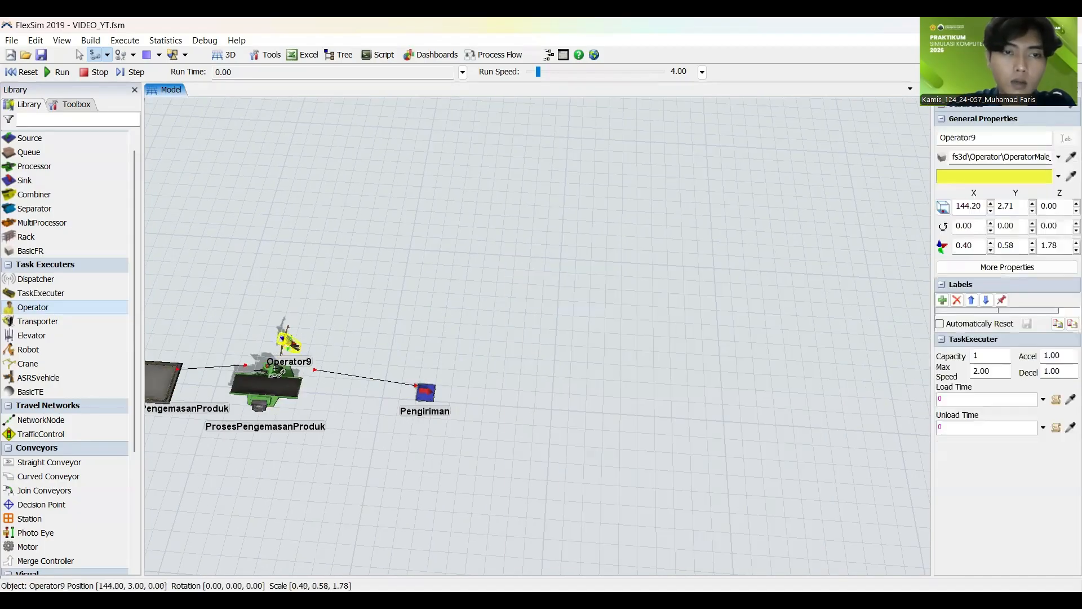
{"action": "left_click", "coordinate": [272, 375]}
{"action": "left_click", "coordinate": [539, 231]}
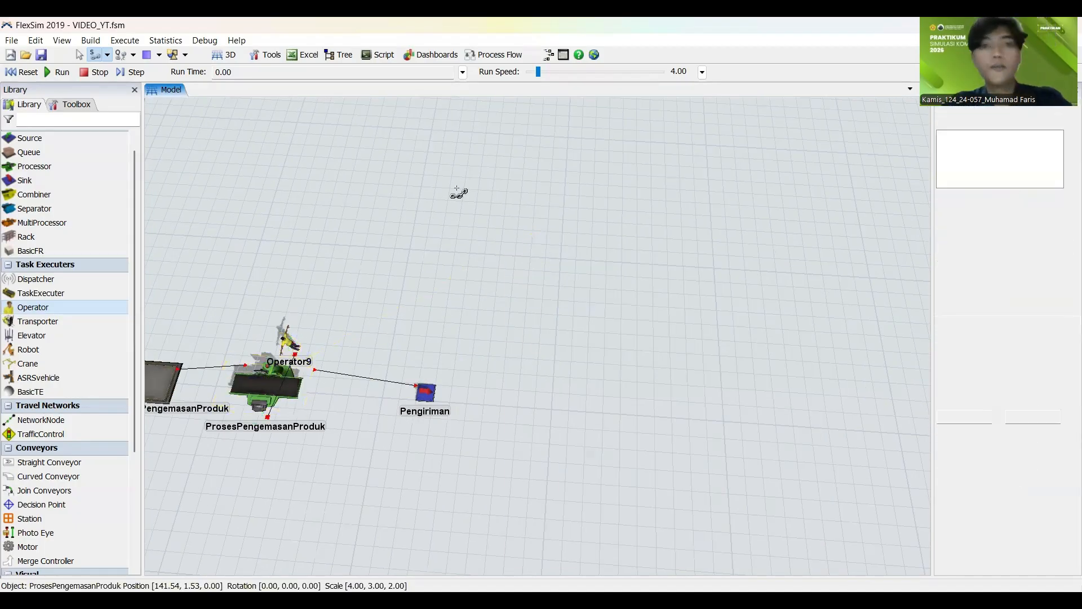
Step: Enable Use Transport in the flow output settings of the PersiapanProses queue, with current.centerObjects[1] as the transport reference
{"action": "scroll", "coordinate": [432, 225], "scroll_direction": "down", "scroll_amount": 8}
{"action": "left_click_drag", "start_coordinate": [513, 249], "coordinate": [786, 325]}
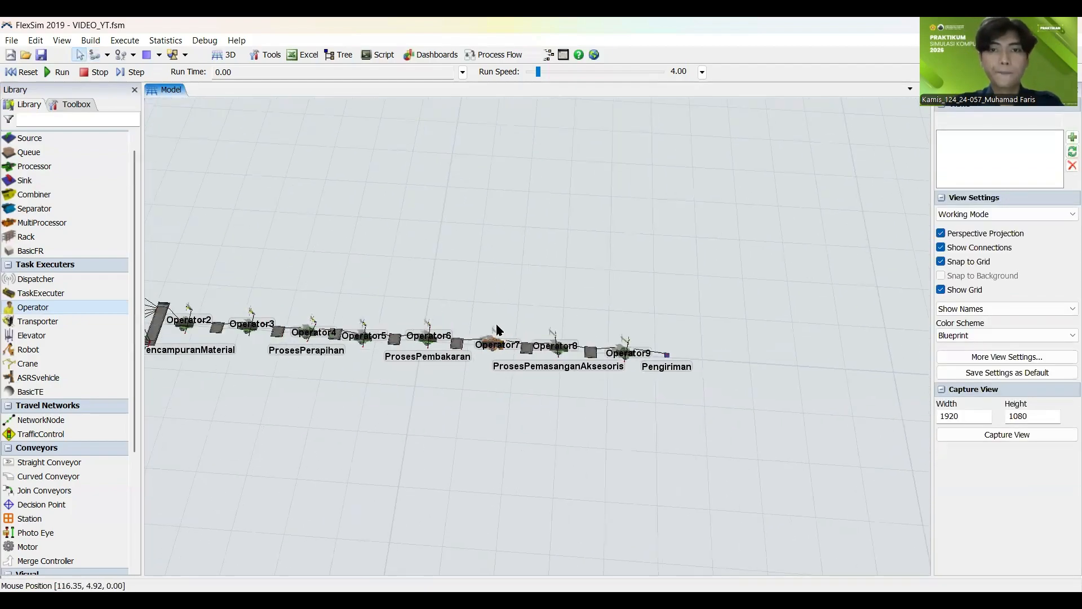
{"action": "left_click_drag", "start_coordinate": [496, 323], "coordinate": [619, 337]}
{"action": "scroll", "coordinate": [618, 337], "scroll_direction": "down", "scroll_amount": 2}
{"action": "scroll", "coordinate": [619, 337], "scroll_direction": "up", "scroll_amount": 3}
{"action": "left_click_drag", "start_coordinate": [393, 257], "coordinate": [708, 302]}
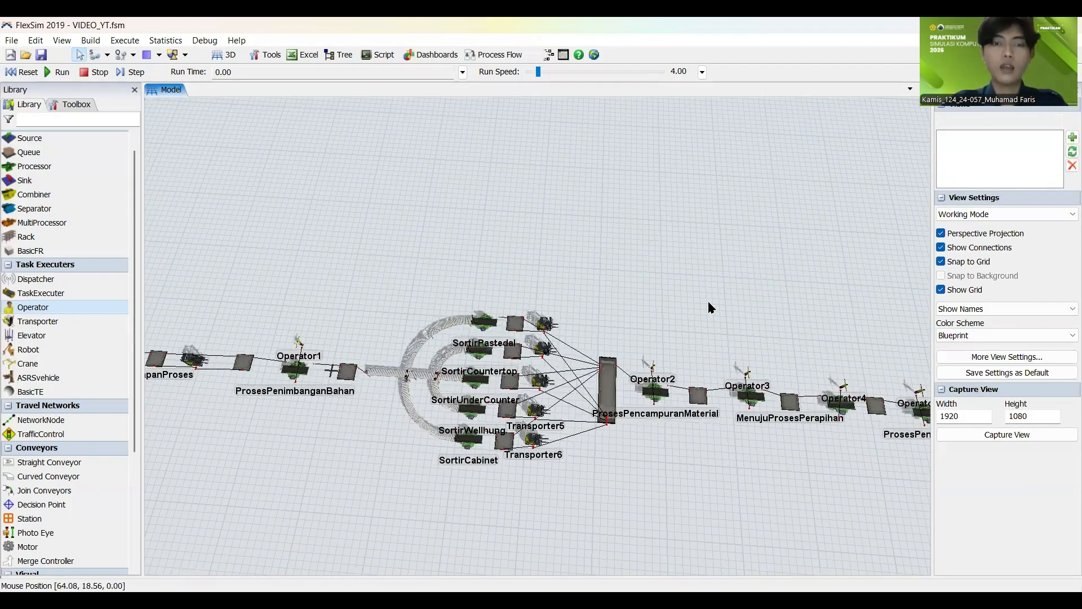
{"action": "scroll", "coordinate": [565, 333], "scroll_direction": "up", "scroll_amount": 4}
{"action": "left_click_drag", "start_coordinate": [521, 321], "coordinate": [609, 253]}
{"action": "scroll", "coordinate": [326, 277], "scroll_direction": "up", "scroll_amount": 2}
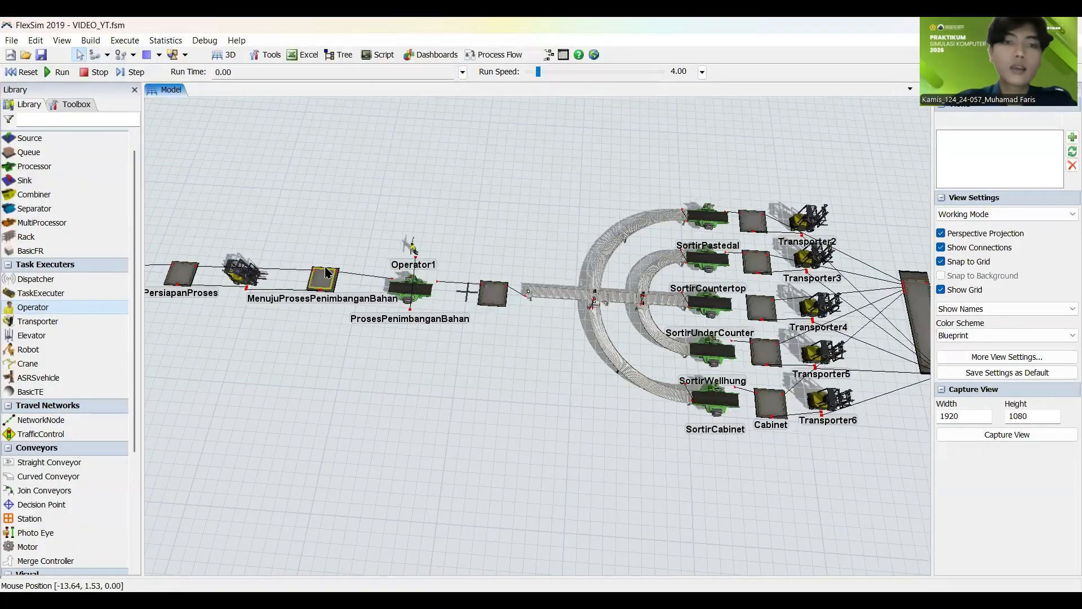
{"action": "scroll", "coordinate": [350, 231], "scroll_direction": "up", "scroll_amount": 3}
{"action": "left_click_drag", "start_coordinate": [350, 230], "coordinate": [520, 262]}
{"action": "scroll", "coordinate": [409, 279], "scroll_direction": "up", "scroll_amount": 3}
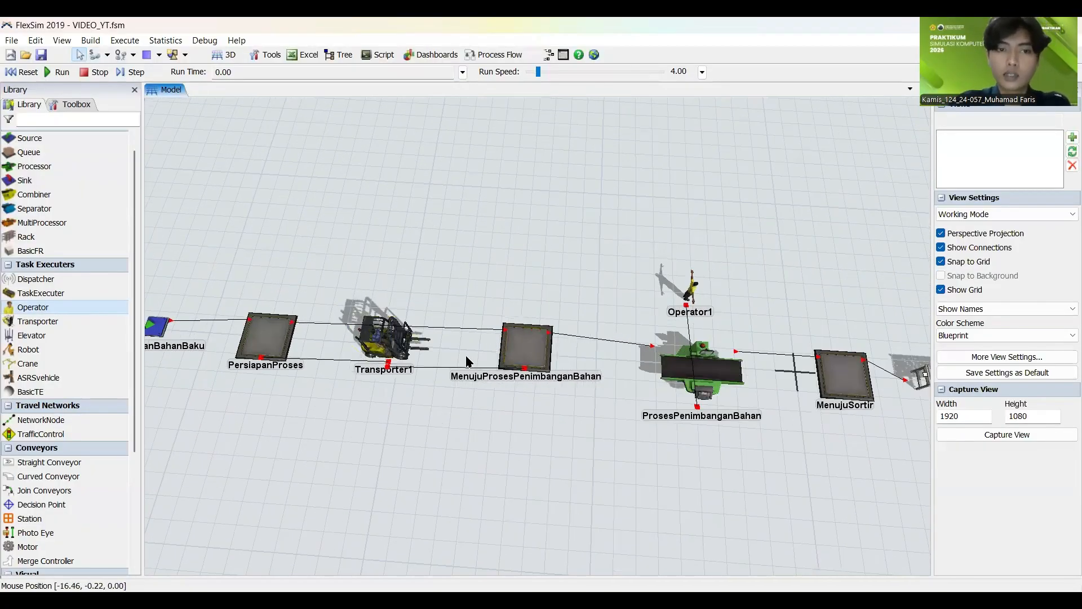
{"action": "left_click", "coordinate": [261, 322]}
{"action": "left_click", "coordinate": [334, 235]}
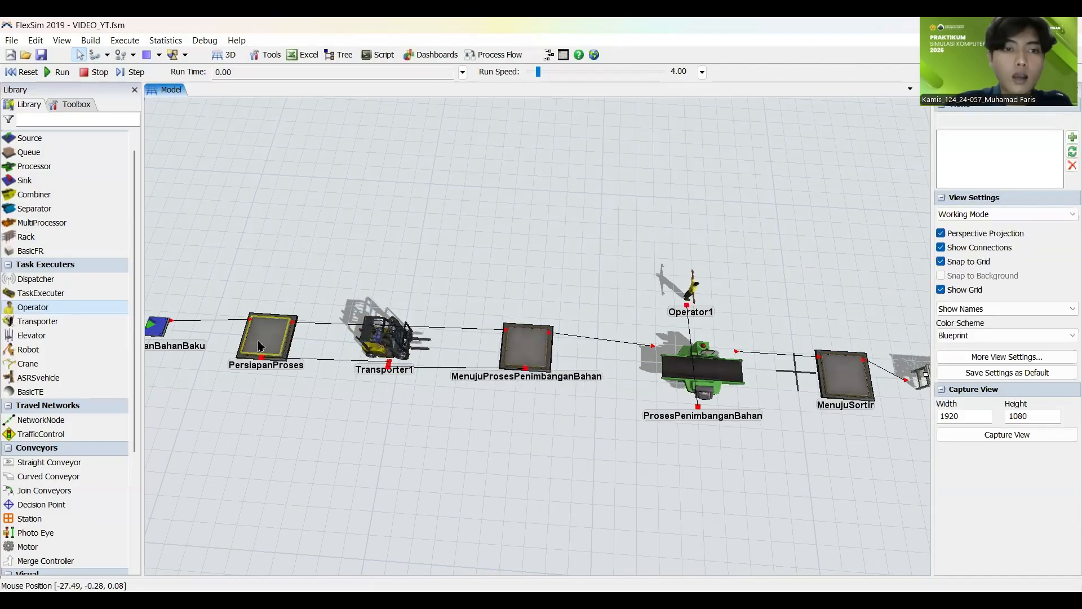
{"action": "left_click", "coordinate": [260, 342]}
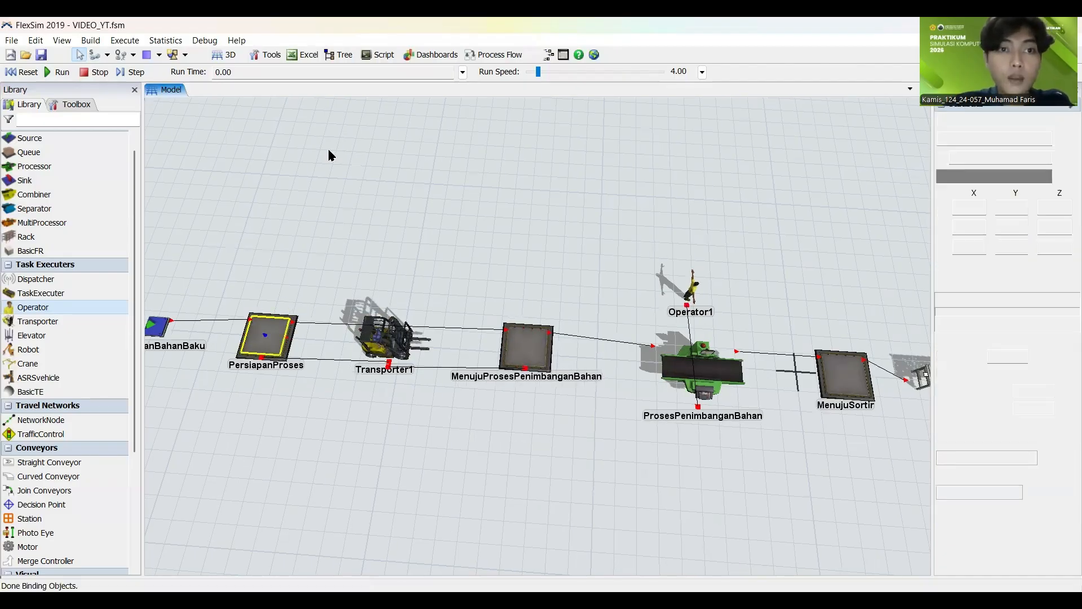
{"action": "left_click", "coordinate": [277, 166]}
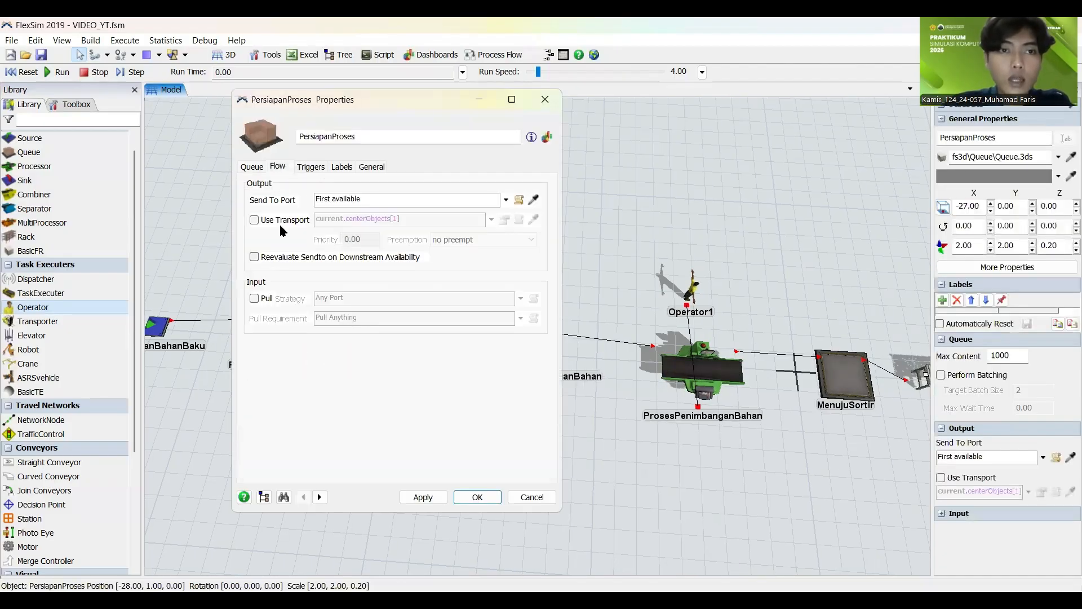
{"action": "left_click", "coordinate": [254, 220]}
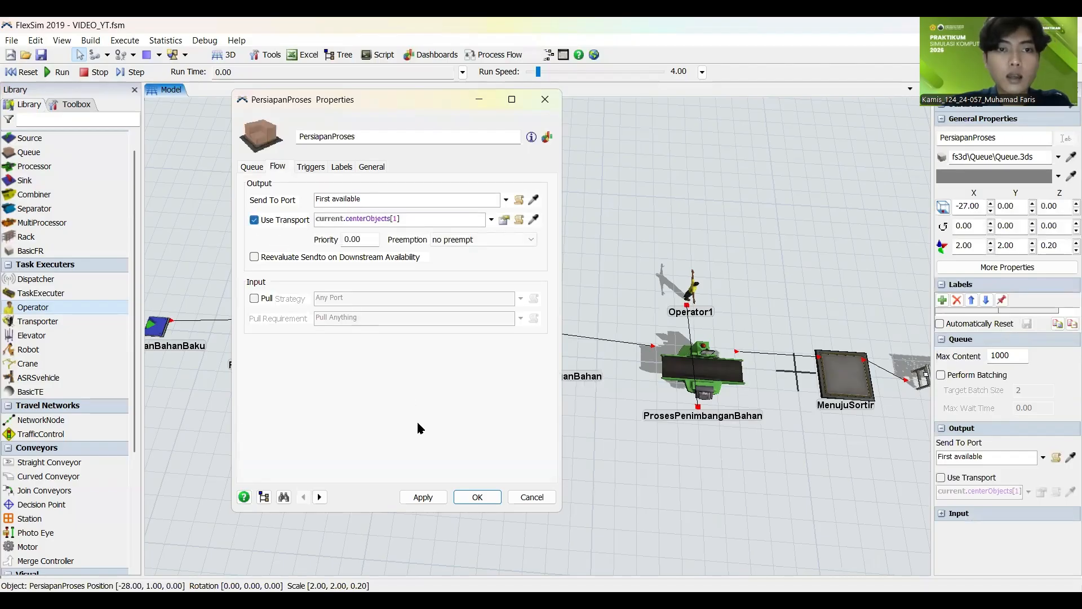
{"action": "left_click", "coordinate": [423, 497]}
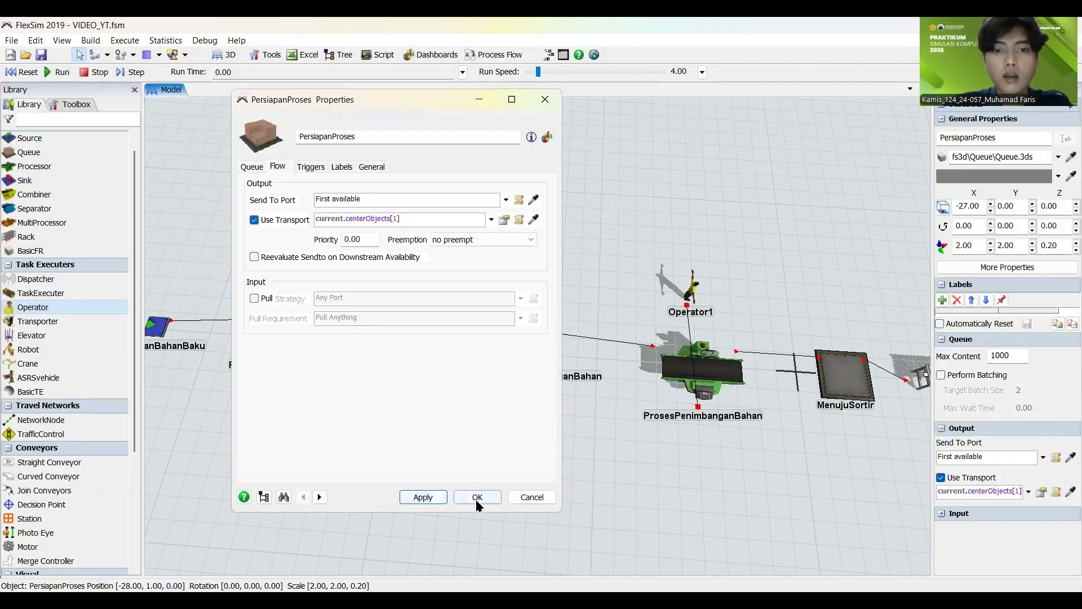
{"action": "left_click", "coordinate": [477, 497]}
Step: Enable Use Transport in the flow output settings of the MenujuProsesPenimbanganBahan queue, keeping current.centerObjects[1]
{"action": "left_click", "coordinate": [514, 351]}
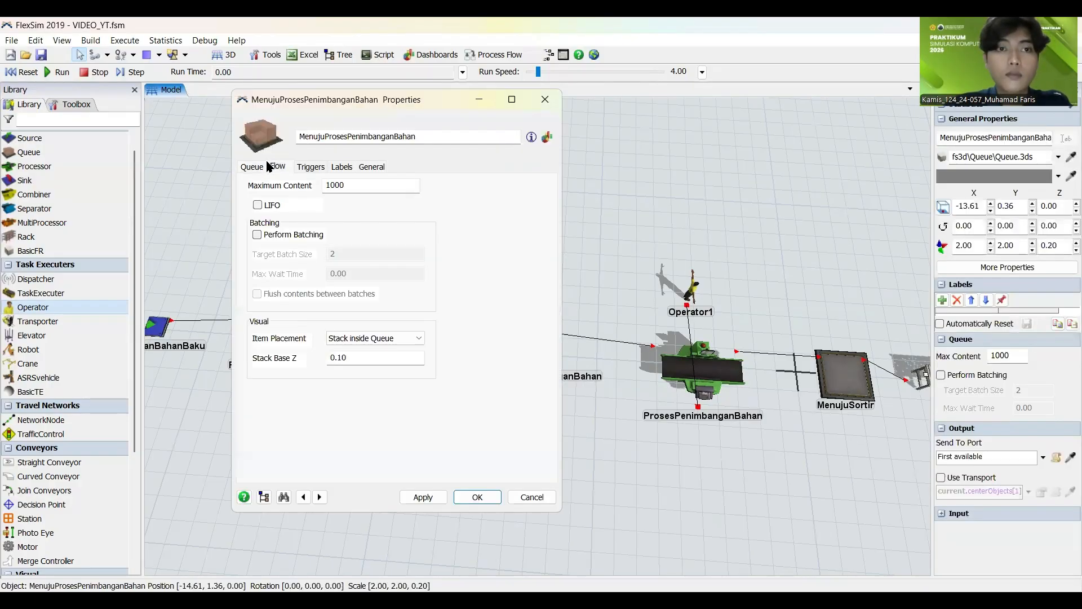
{"action": "left_click", "coordinate": [277, 166]}
{"action": "left_click", "coordinate": [254, 220]}
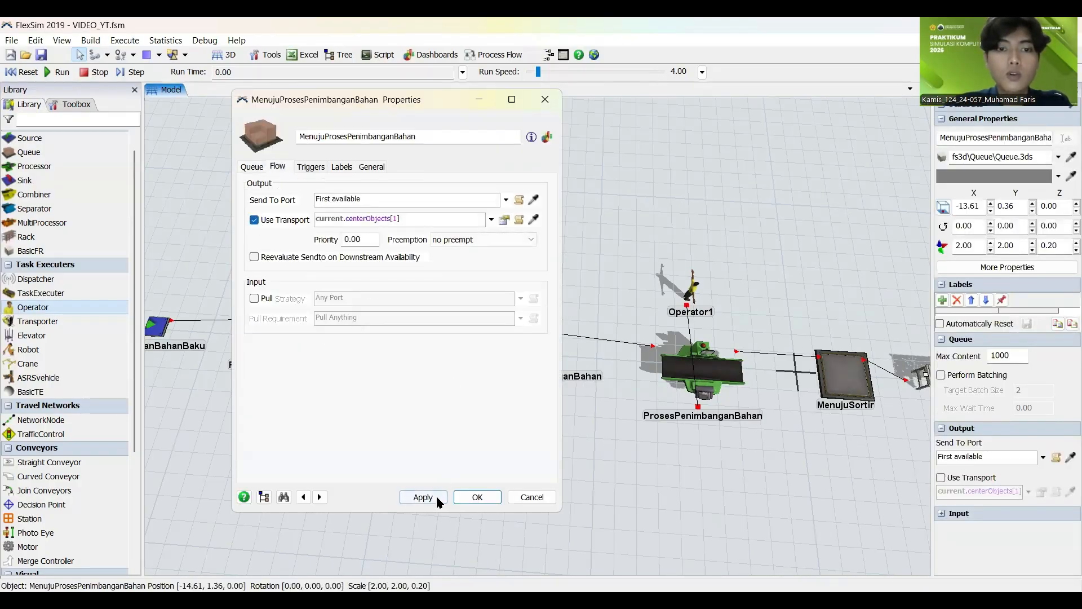
{"action": "left_click", "coordinate": [468, 499]}
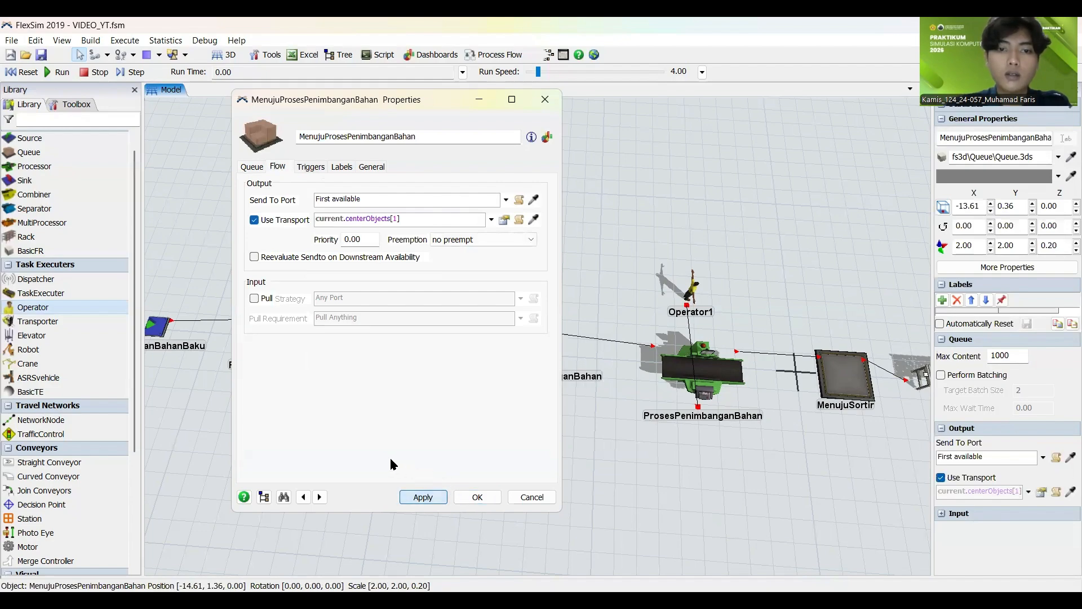
{"action": "left_click", "coordinate": [478, 497]}
Step: Enable Use Transport in the flow output settings of the ProsesPenimbanganBahan processor, using current.centerObjects[1]
{"action": "left_click_drag", "start_coordinate": [611, 475], "coordinate": [403, 459]}
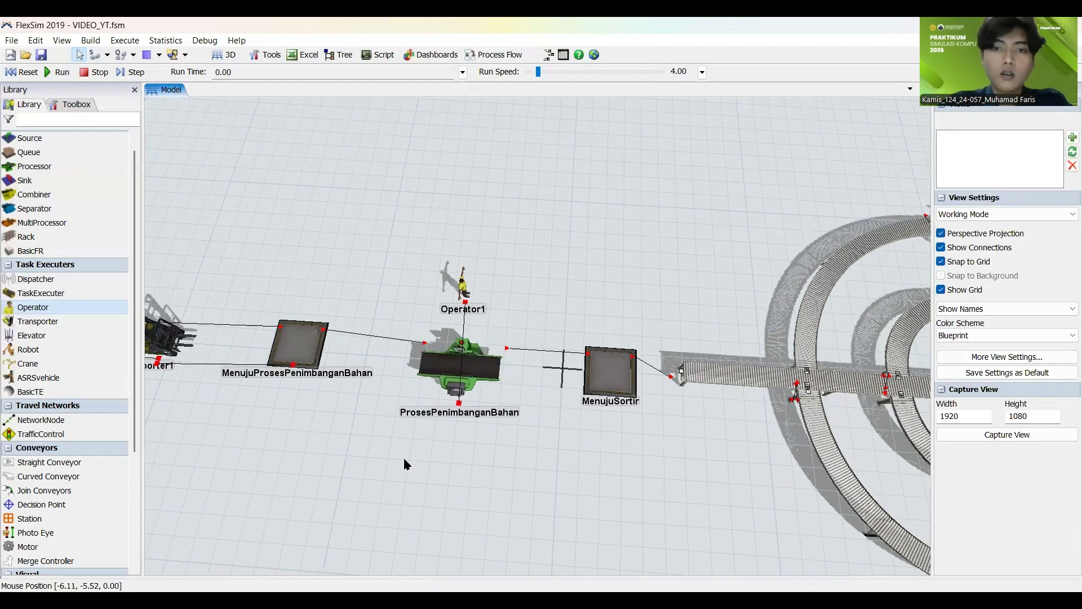
{"action": "left_click", "coordinate": [458, 359]}
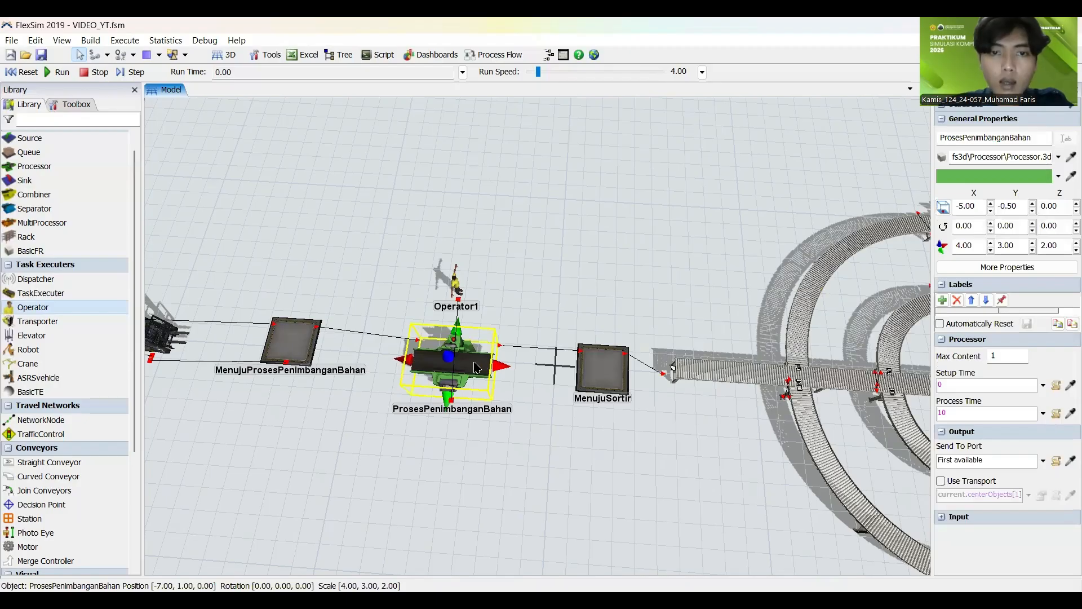
{"action": "left_click", "coordinate": [508, 320]}
{"action": "double_click", "coordinate": [487, 354]}
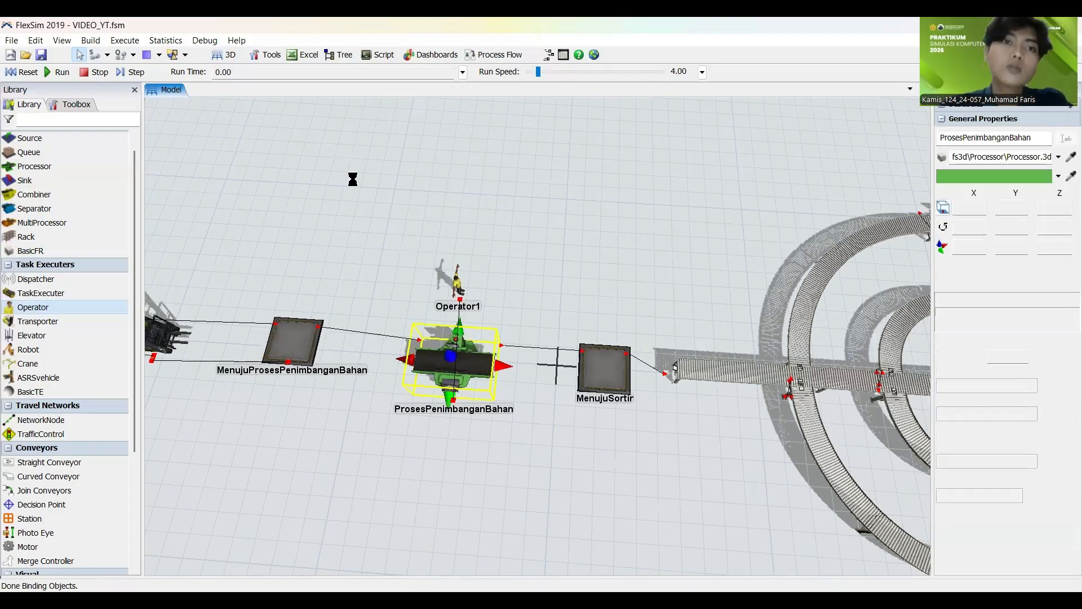
{"action": "left_click", "coordinate": [328, 166]}
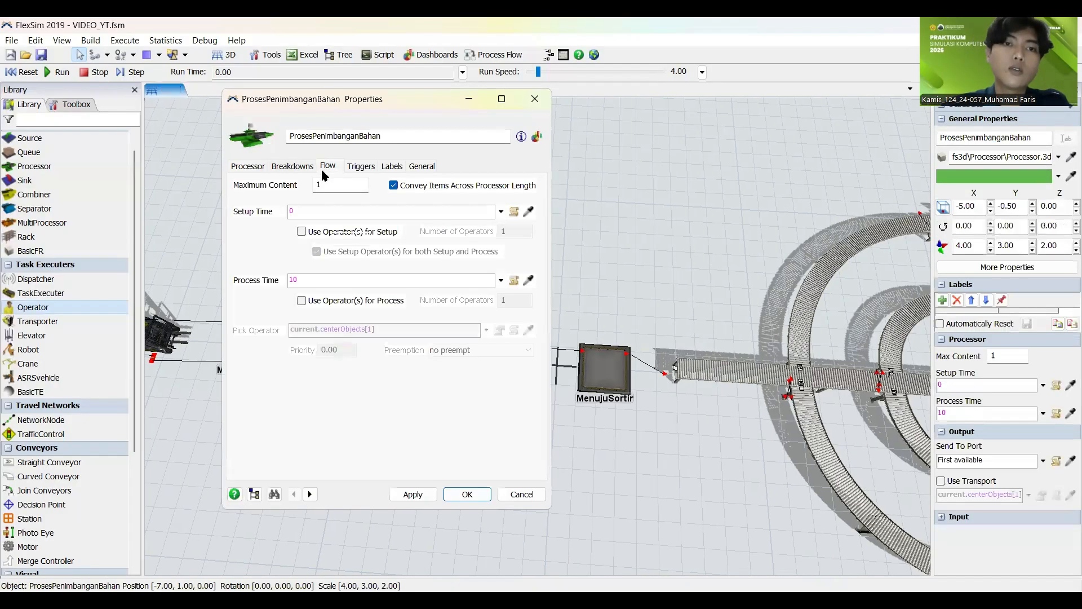
{"action": "left_click", "coordinate": [271, 224]}
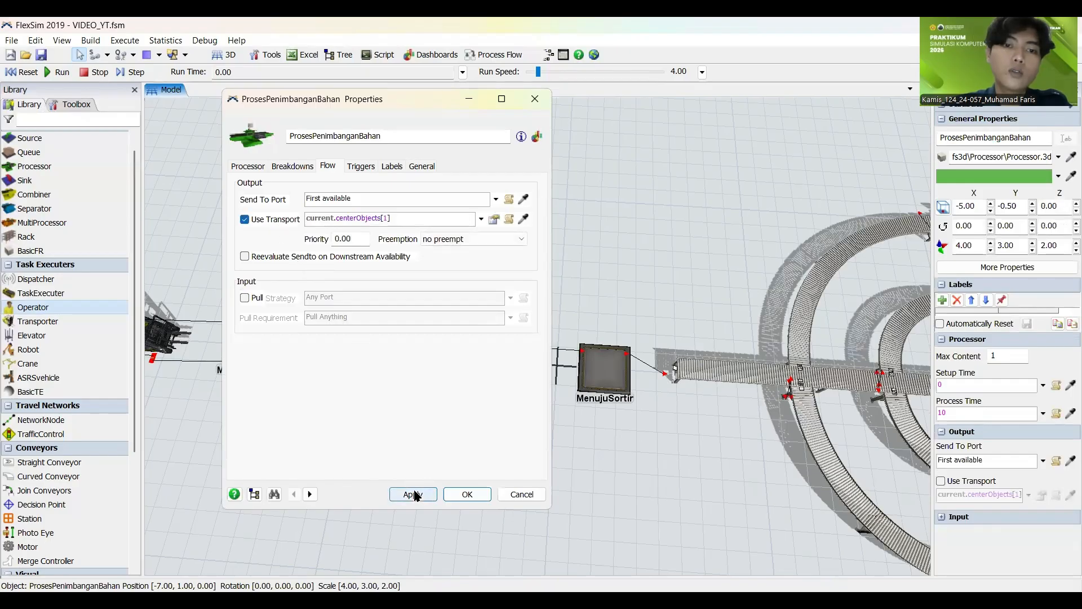
{"action": "left_click", "coordinate": [537, 496]}
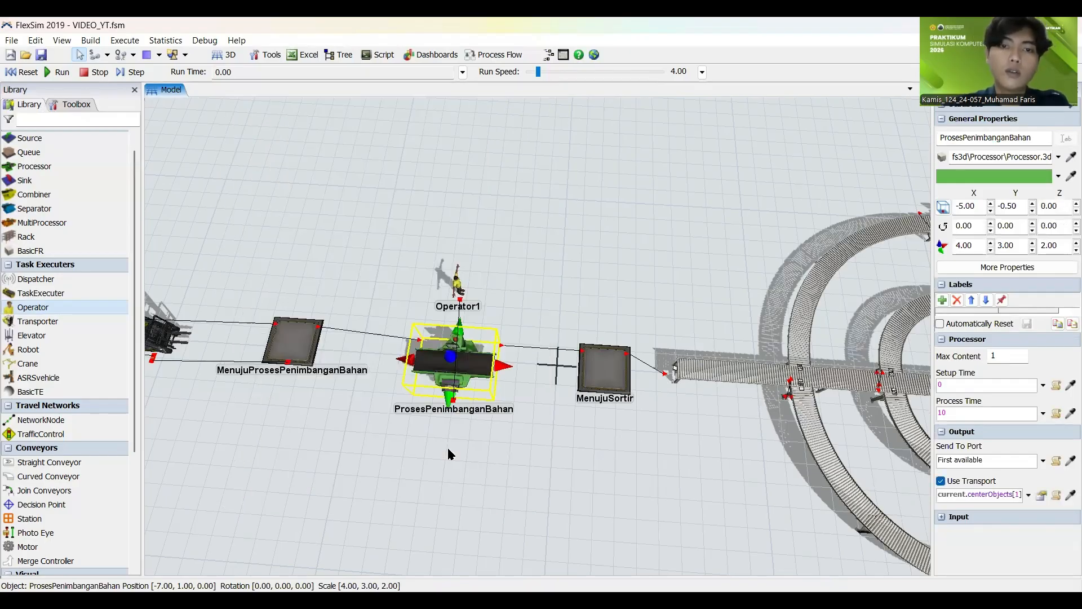
Step: Enable Use Transport in the flow output settings of the Pastedal queue, using current.centerObjects[1]
{"action": "scroll", "coordinate": [445, 448], "scroll_direction": "down", "scroll_amount": 3}
{"action": "left_click_drag", "start_coordinate": [360, 427], "coordinate": [331, 421]}
{"action": "scroll", "coordinate": [333, 420], "scroll_direction": "down", "scroll_amount": 4}
{"action": "scroll", "coordinate": [491, 394], "scroll_direction": "up", "scroll_amount": 5}
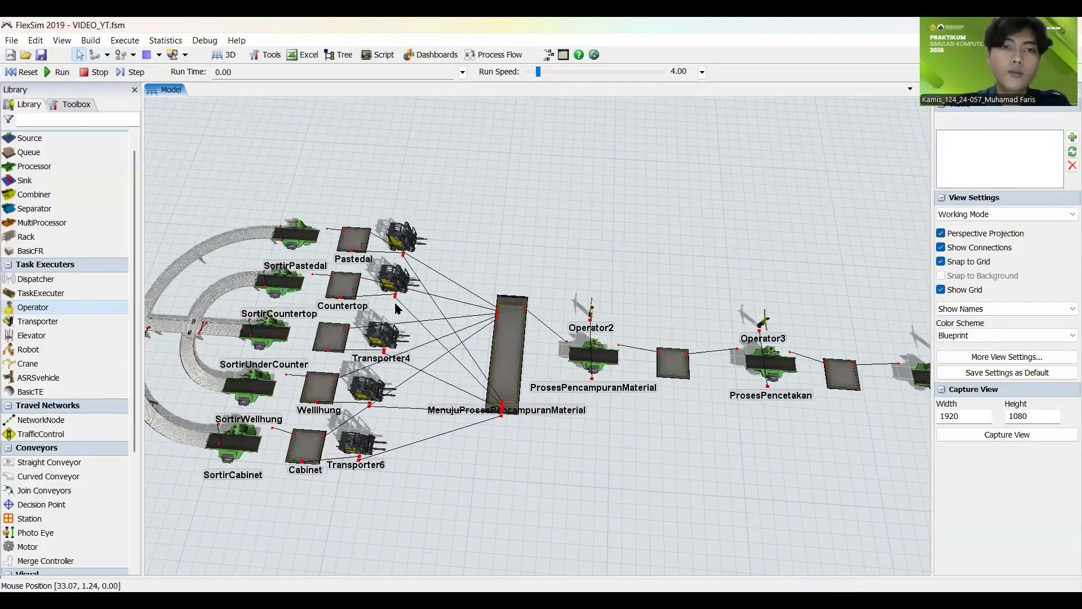
{"action": "left_click", "coordinate": [348, 242]}
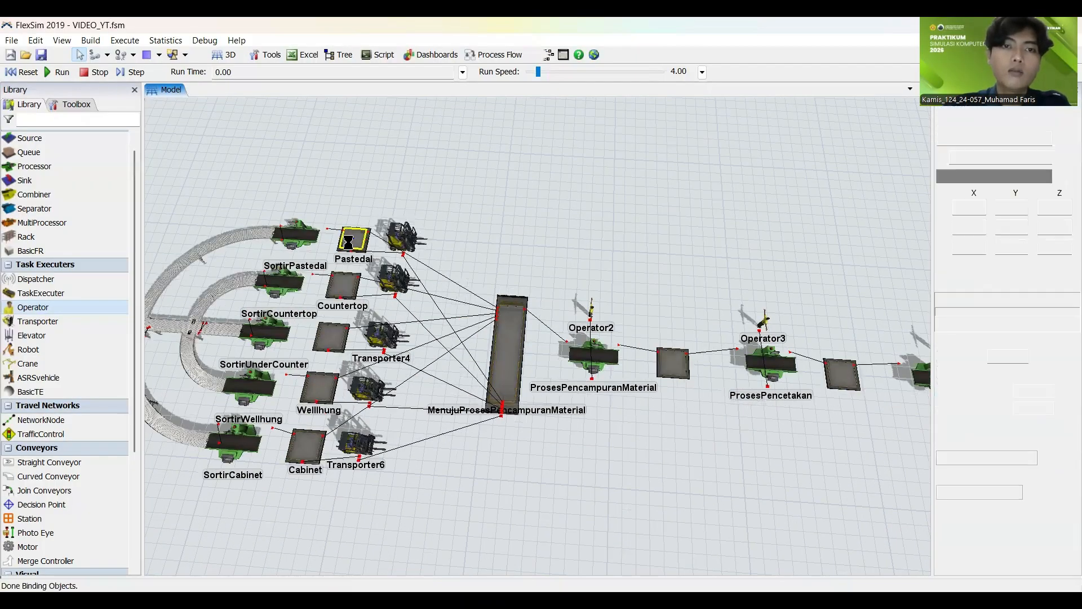
{"action": "left_click", "coordinate": [279, 166]}
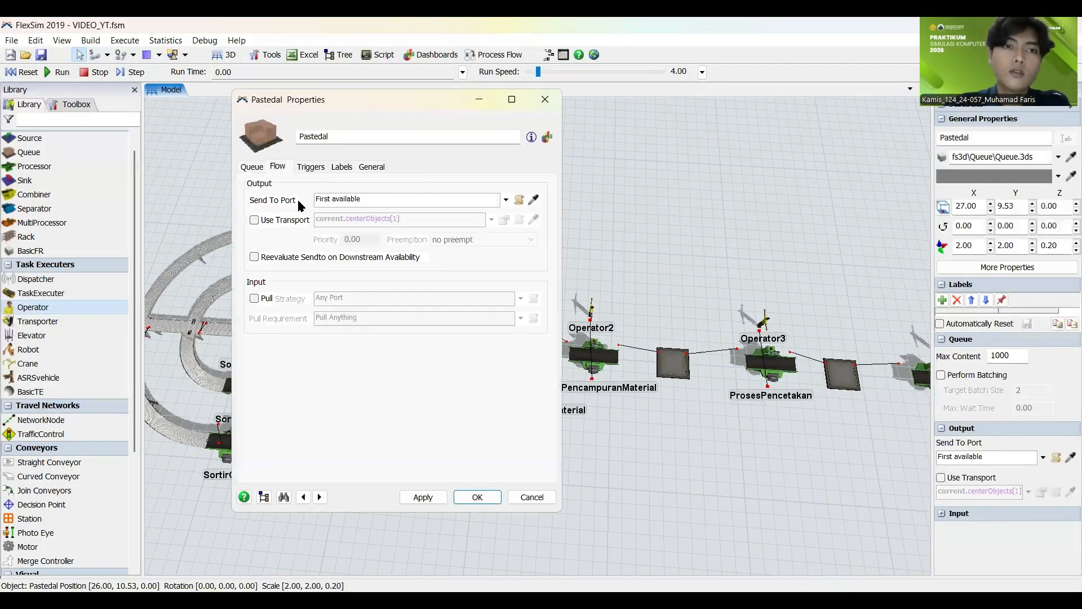
{"action": "left_click", "coordinate": [254, 220]}
{"action": "left_click", "coordinate": [422, 496]}
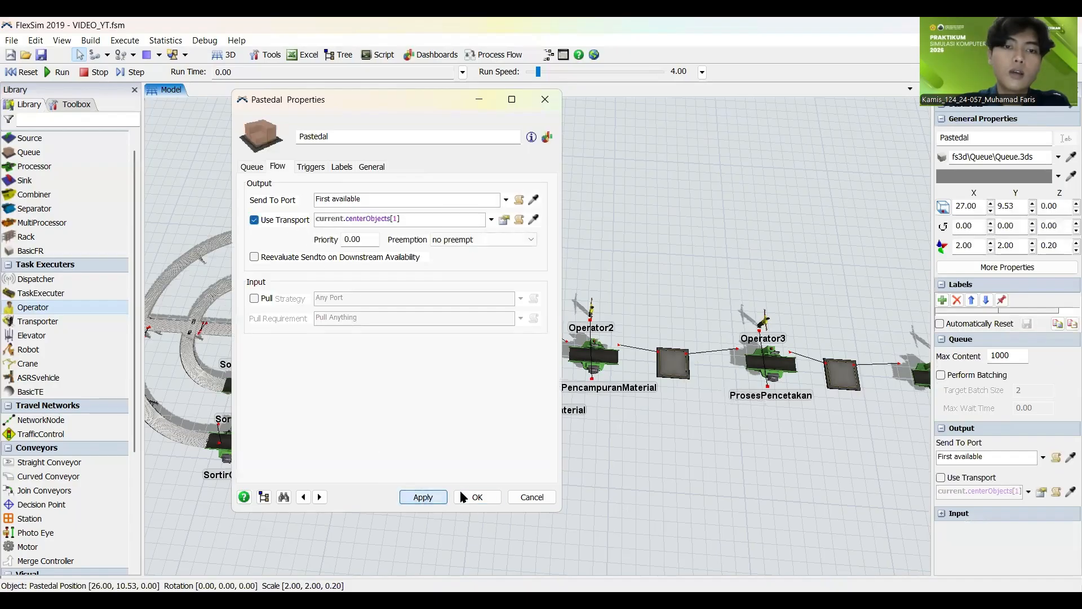
Step: Enable Use Transport in the flow output settings of the Countertop queue, using current.centerObjects[1]
{"action": "left_click", "coordinate": [342, 286]}
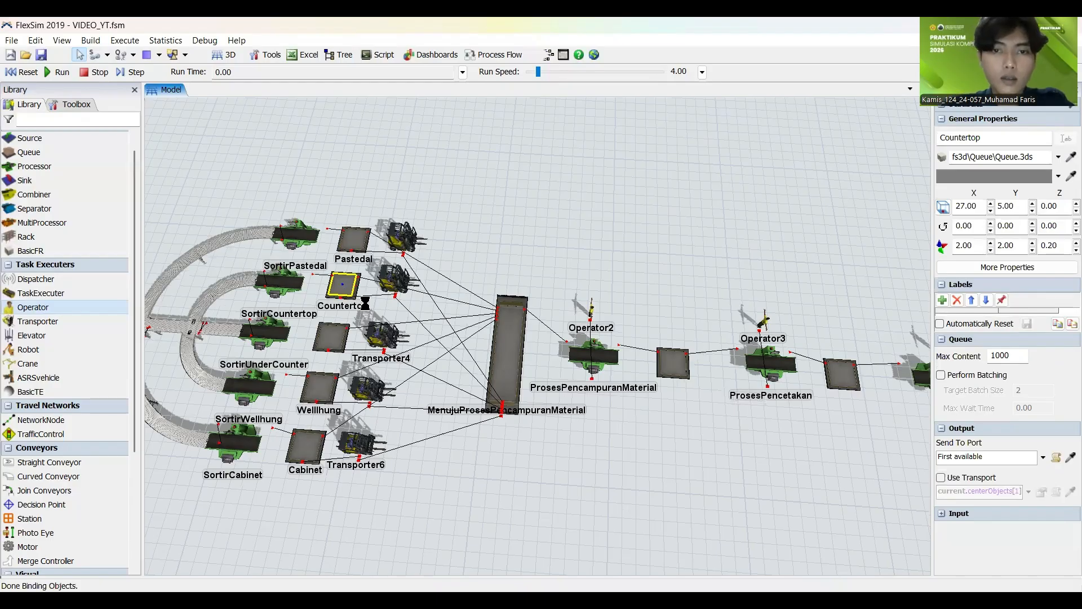
{"action": "double_click", "coordinate": [342, 285]}
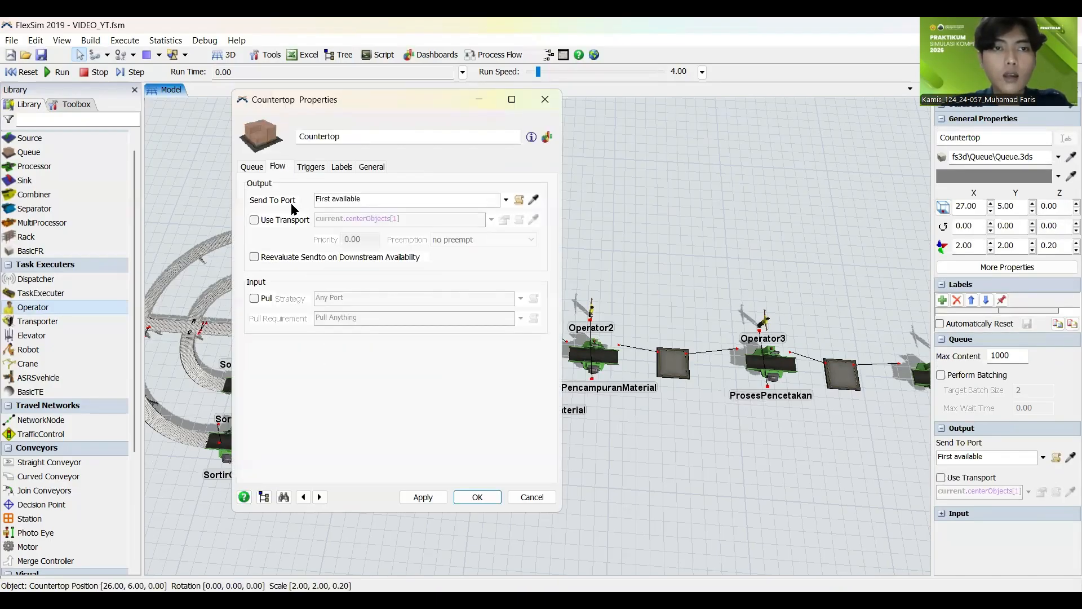
{"action": "left_click", "coordinate": [255, 220]}
{"action": "left_click", "coordinate": [438, 499]}
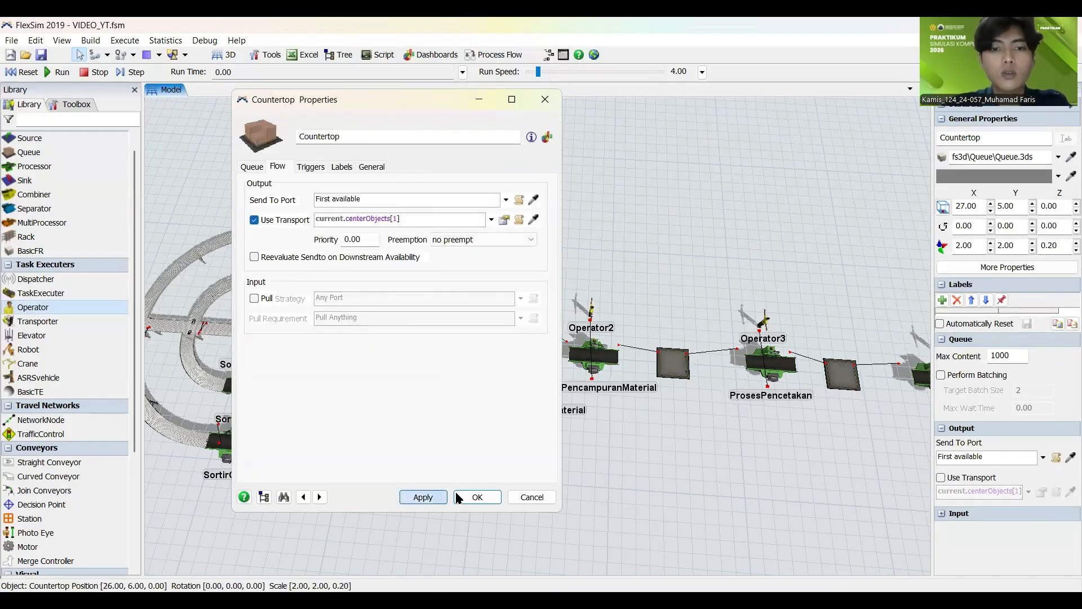
{"action": "key", "text": "Return"}
Step: Enable Use Transport in the flow output settings of the Undercounter queue, using current.centerObjects[1]
{"action": "left_click", "coordinate": [330, 344]}
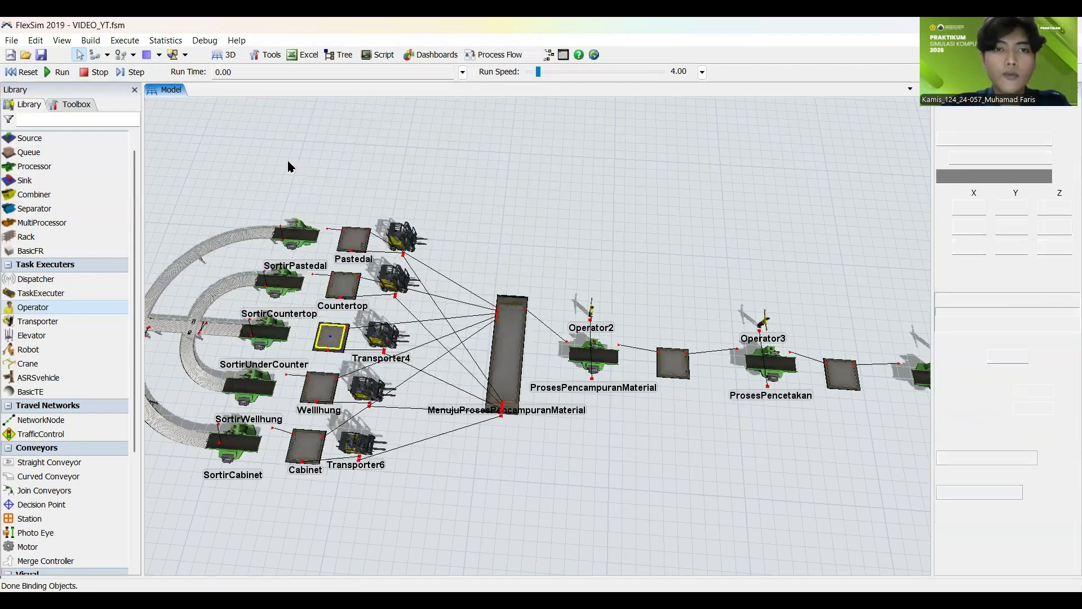
{"action": "double_click", "coordinate": [330, 336]}
{"action": "left_click", "coordinate": [290, 220]}
{"action": "left_click", "coordinate": [423, 496]}
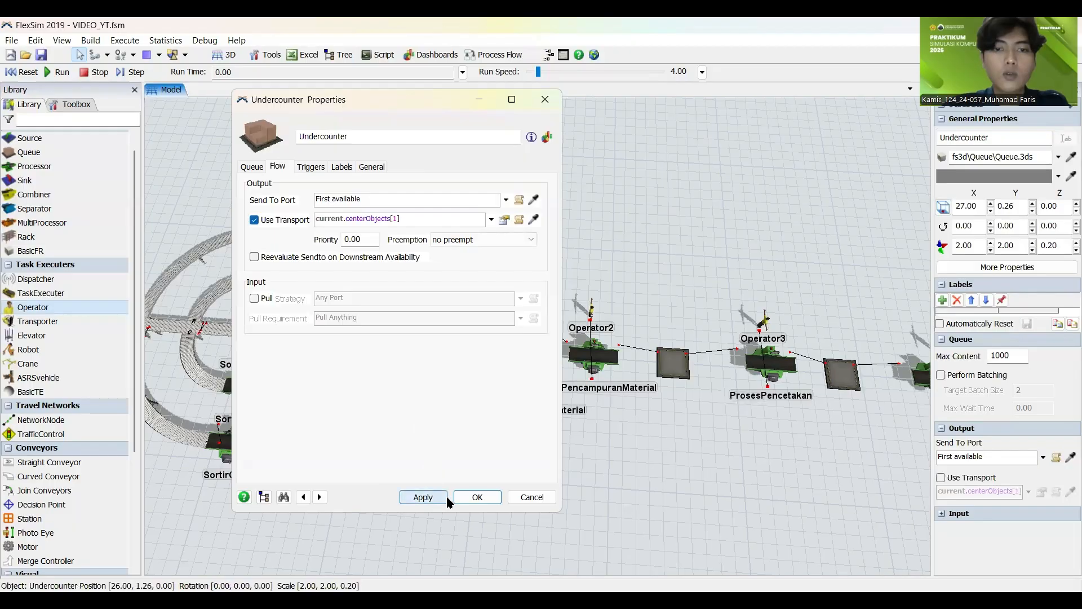
{"action": "key", "text": "Escape"}
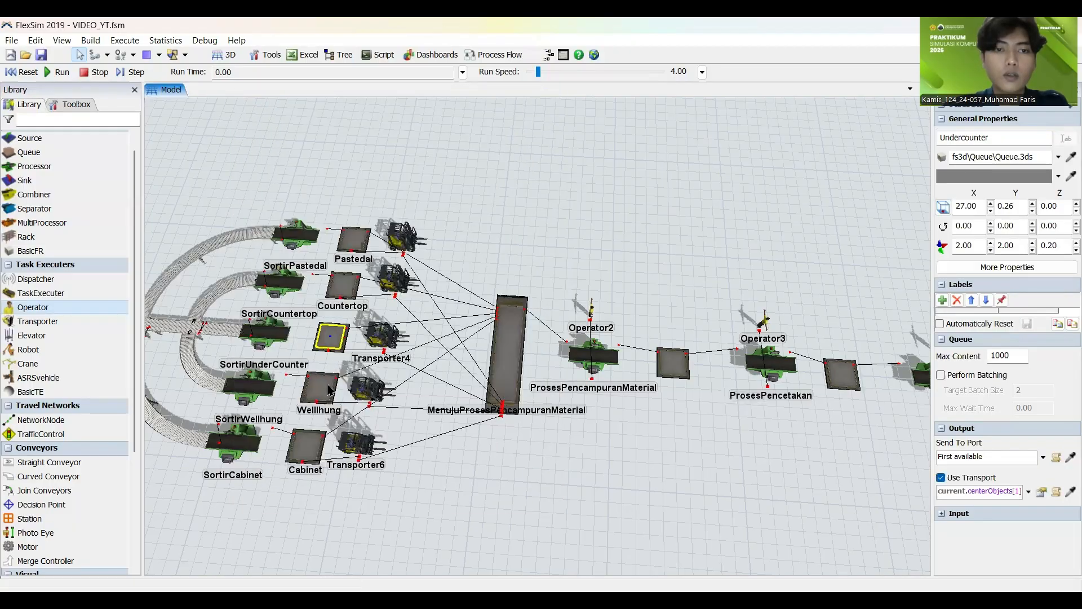
Step: Enable Use Transport in the flow output settings of the Wellhung queue, using current.centerObjects[1]
{"action": "left_click", "coordinate": [328, 390]}
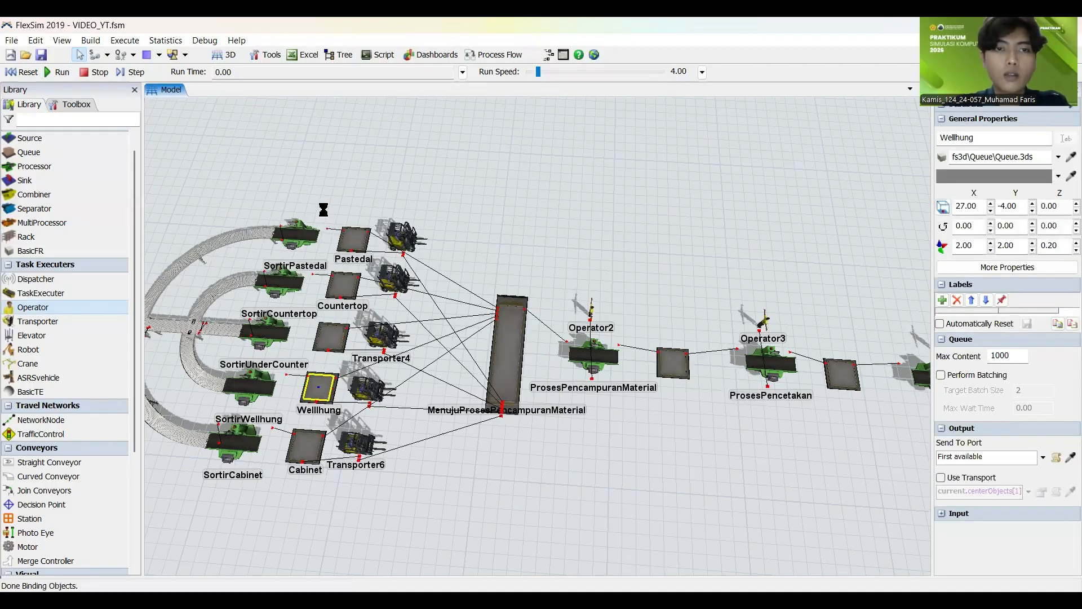
{"action": "left_click", "coordinate": [278, 166]}
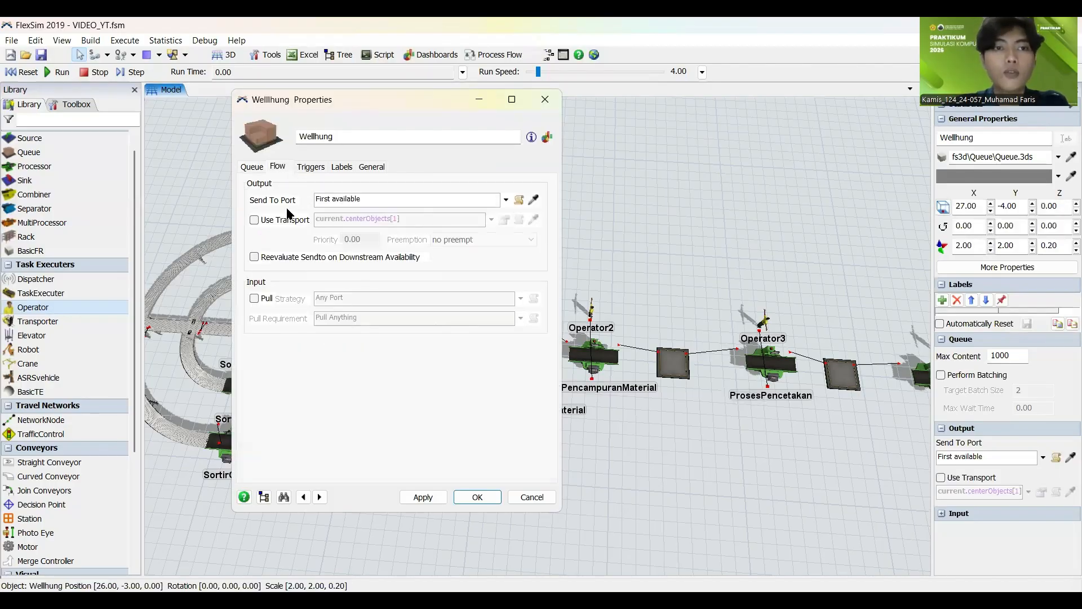
{"action": "left_click", "coordinate": [253, 220]}
{"action": "left_click", "coordinate": [436, 499]}
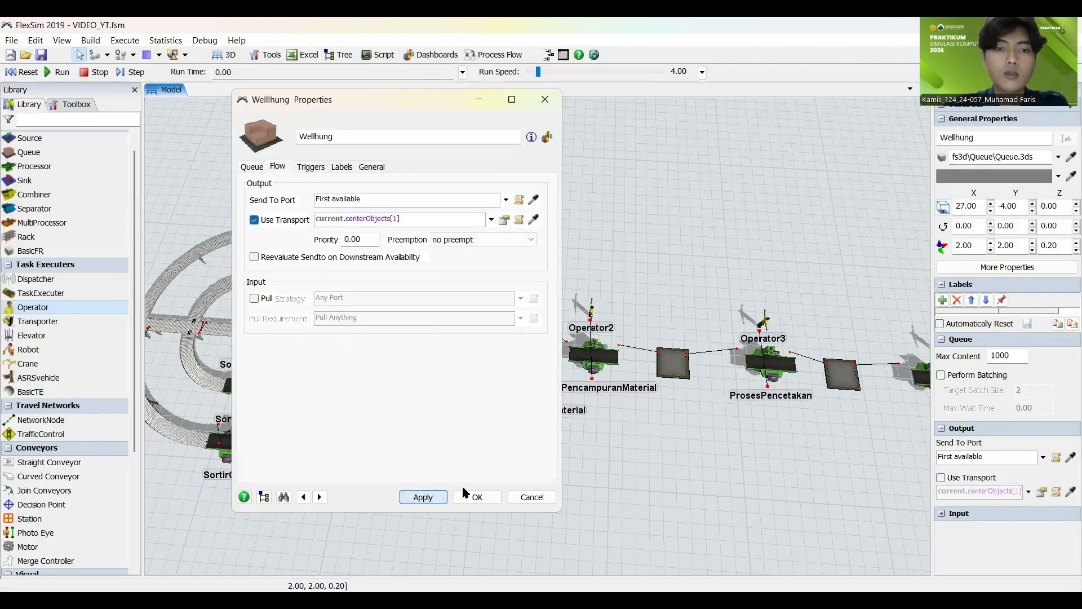
Step: Enable Use Transport in the flow output settings of the Cabinet queue, using current.centerObjects[1]
{"action": "double_click", "coordinate": [309, 439]}
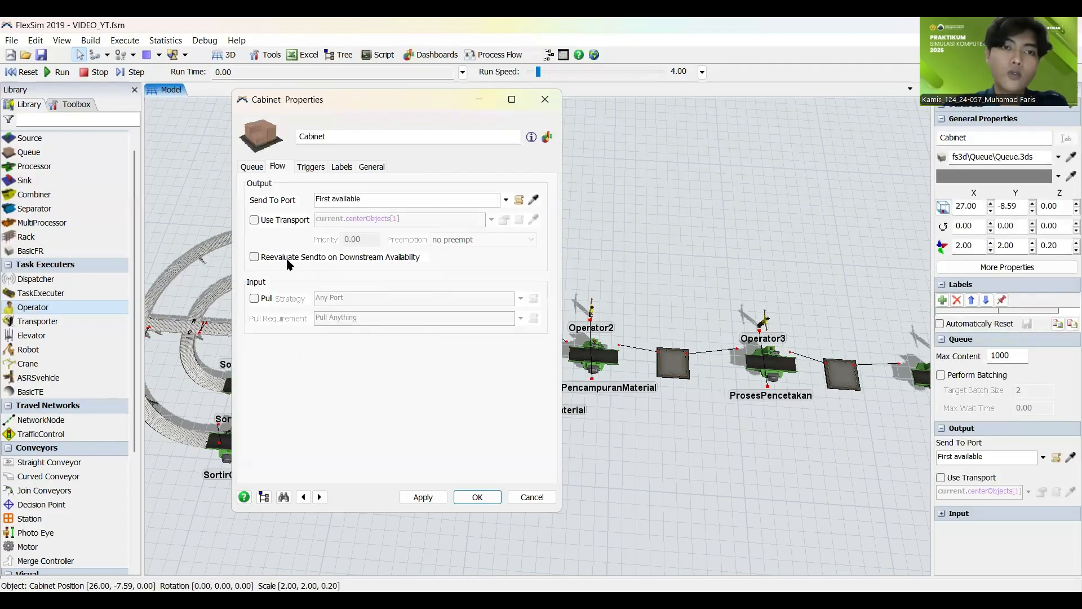
{"action": "left_click", "coordinate": [287, 220]}
{"action": "left_click", "coordinate": [430, 501]}
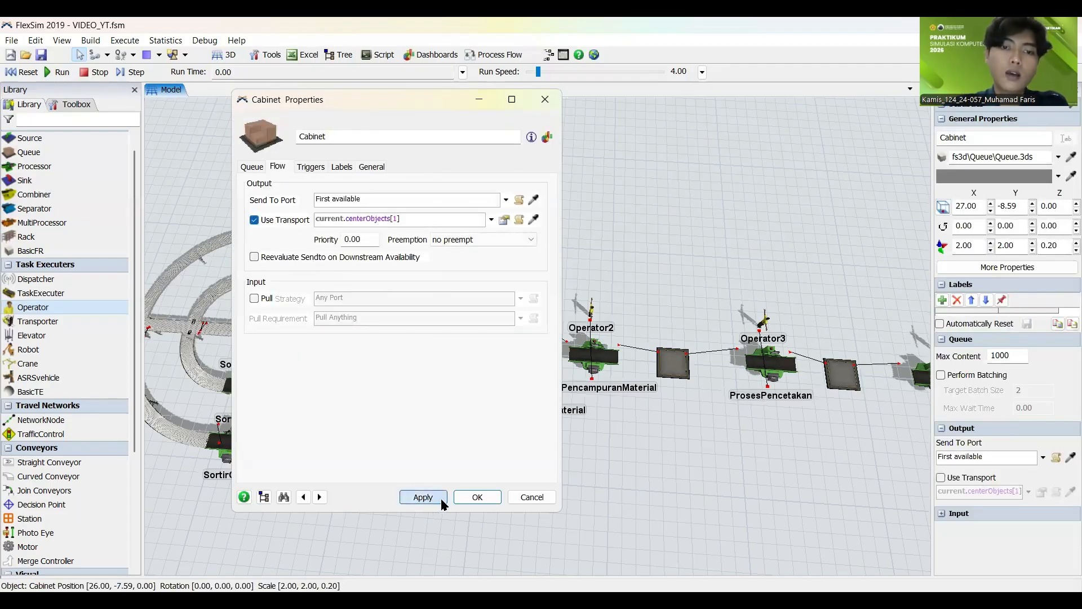
{"action": "left_click", "coordinate": [476, 497]}
Step: Enable Use Transport in the flow output settings of the ProsesPencampuranMaterial processor, using current.centerObjects[1]
{"action": "left_click", "coordinate": [551, 507]}
{"action": "scroll", "coordinate": [370, 546], "scroll_direction": "up", "scroll_amount": 5}
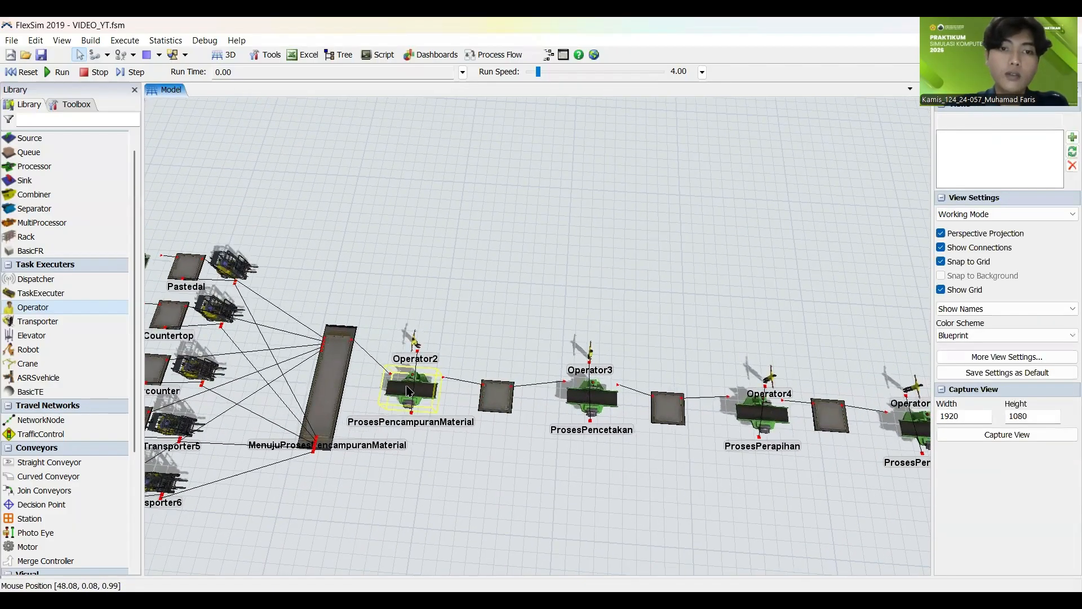
{"action": "left_click", "coordinate": [427, 403]}
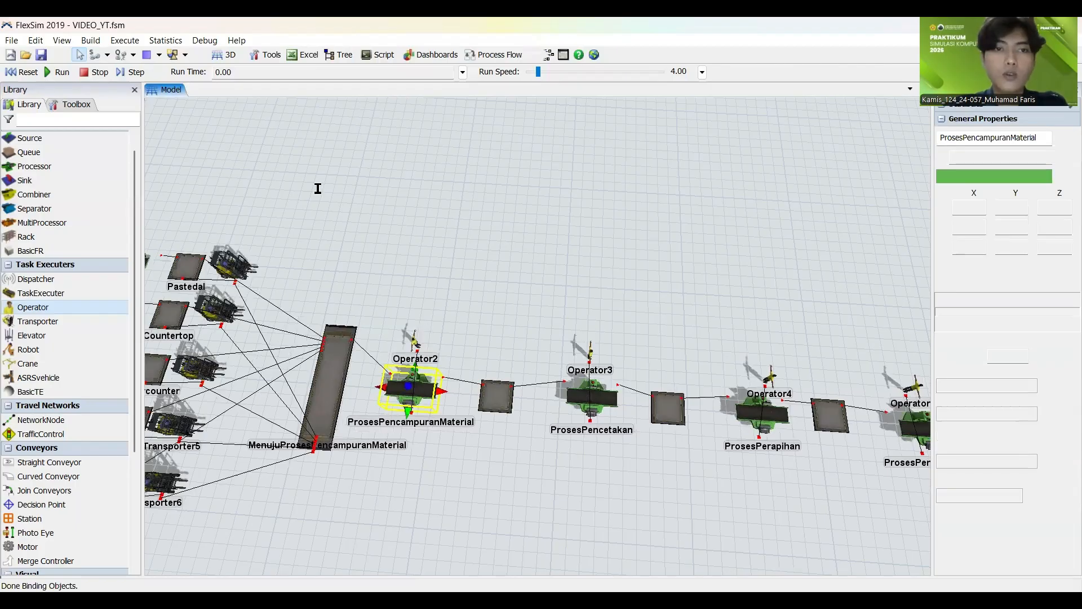
{"action": "left_click", "coordinate": [329, 168]}
{"action": "left_click", "coordinate": [259, 218]}
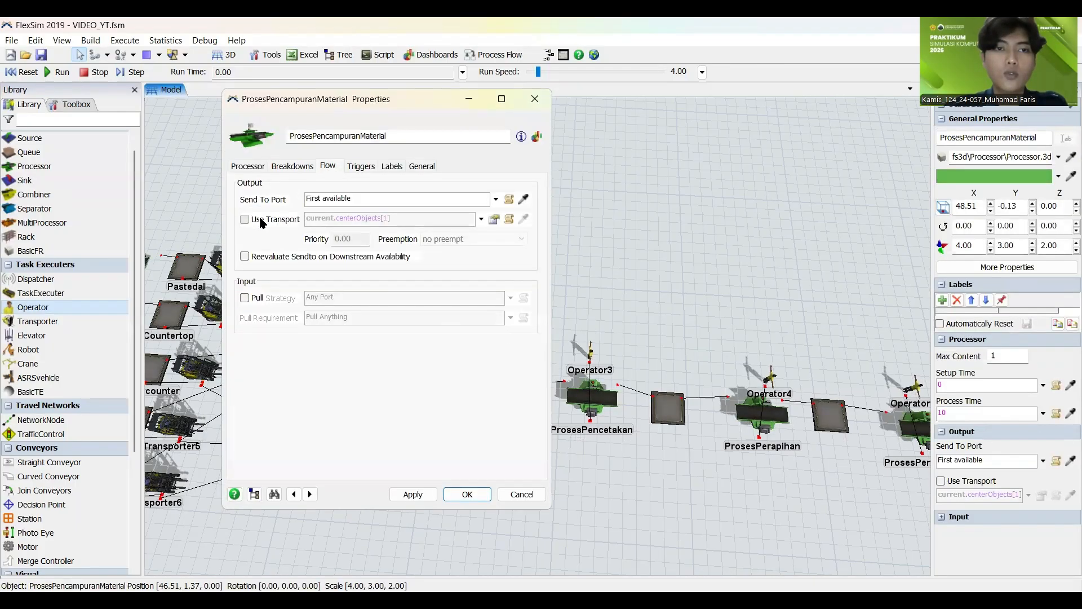
{"action": "left_click", "coordinate": [415, 495]}
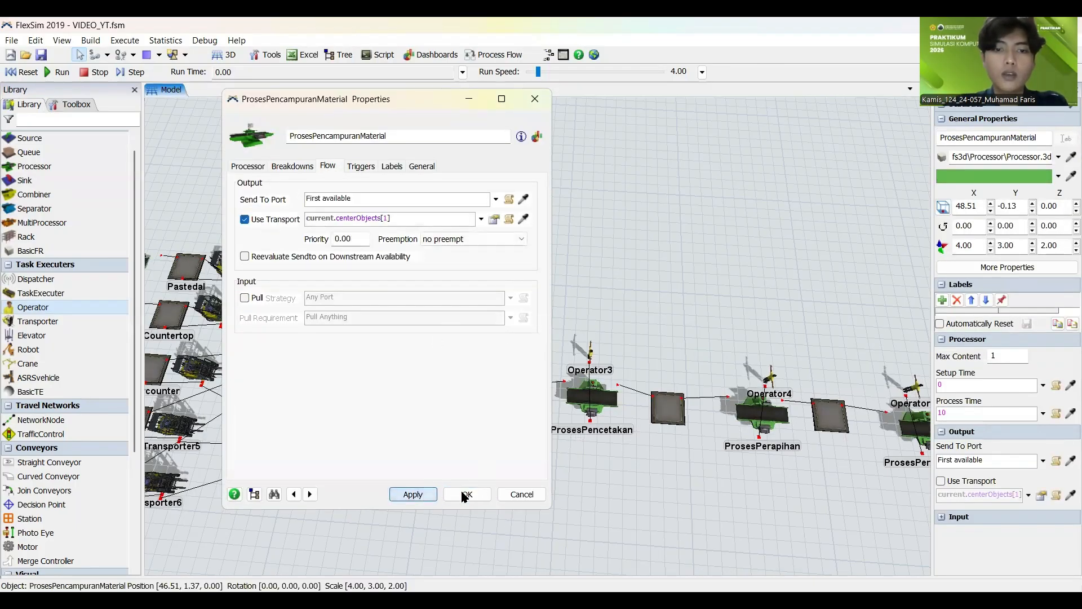
Step: Enable Use Transport in the flow output settings of the ProsesPencetakan processor, using current.centerObjects[1]
{"action": "left_click_drag", "start_coordinate": [585, 500], "coordinate": [405, 490]}
{"action": "double_click", "coordinate": [420, 389]}
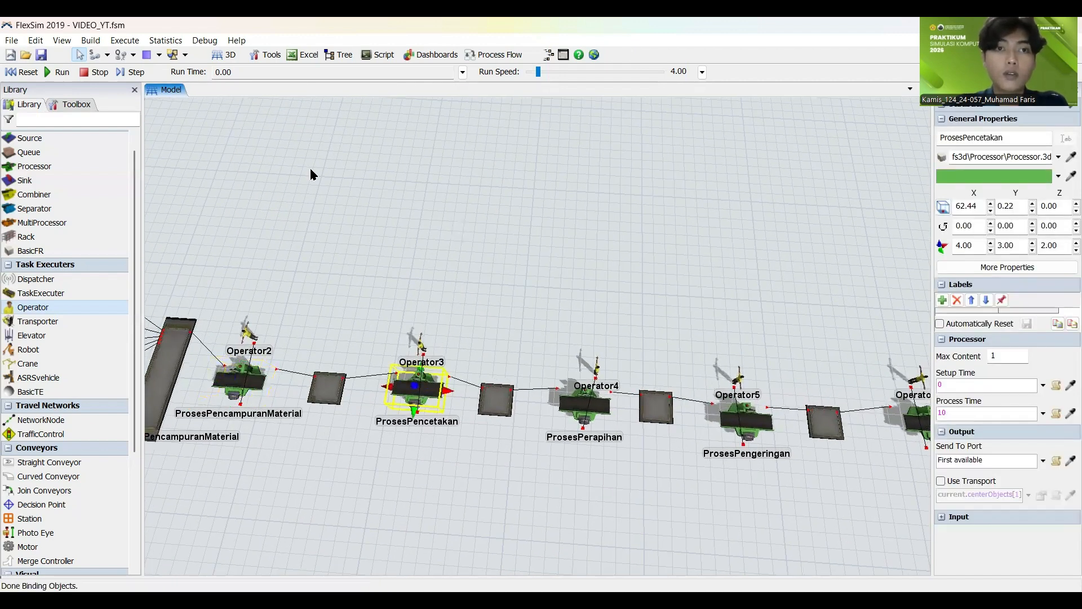
{"action": "left_click", "coordinate": [328, 166]}
{"action": "left_click", "coordinate": [244, 219]}
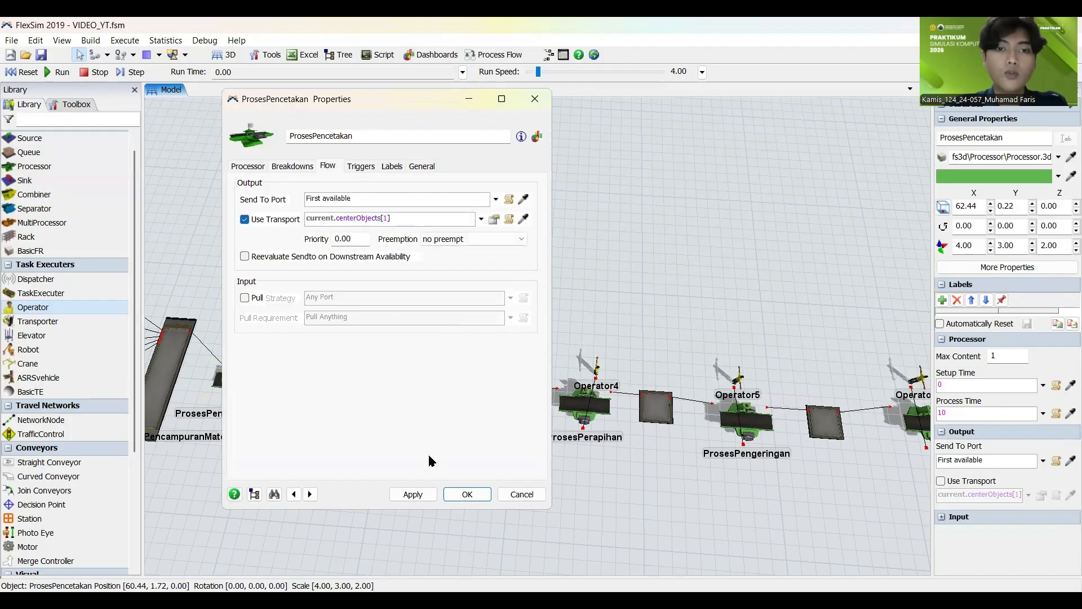
{"action": "left_click", "coordinate": [413, 494]}
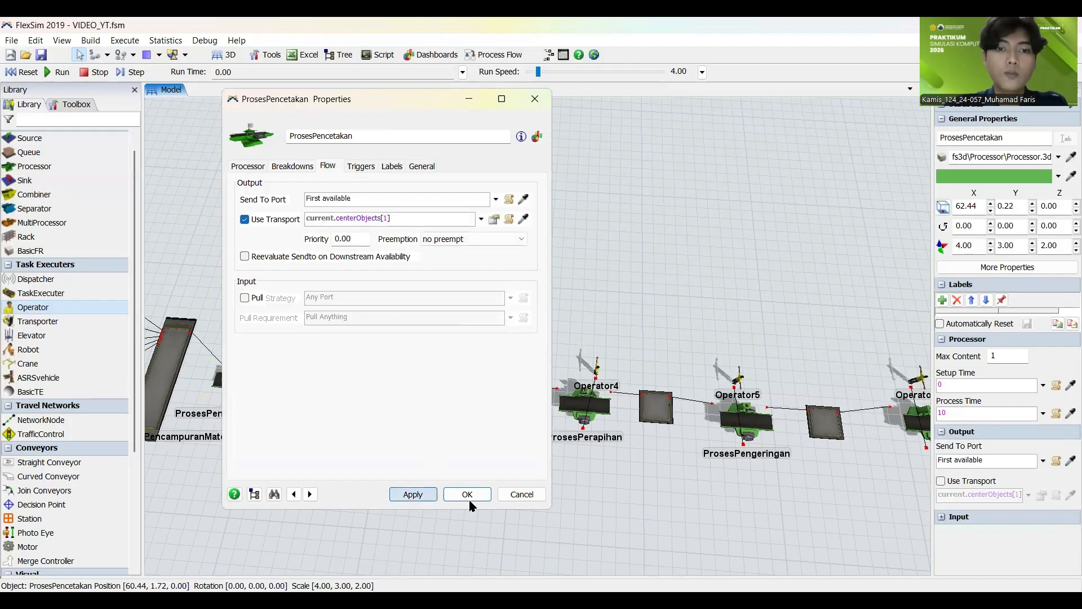
Step: Enable Use Transport in the flow output settings of the ProsesPerapihan processor, using current.centerObjects[1]
{"action": "left_click", "coordinate": [592, 417]}
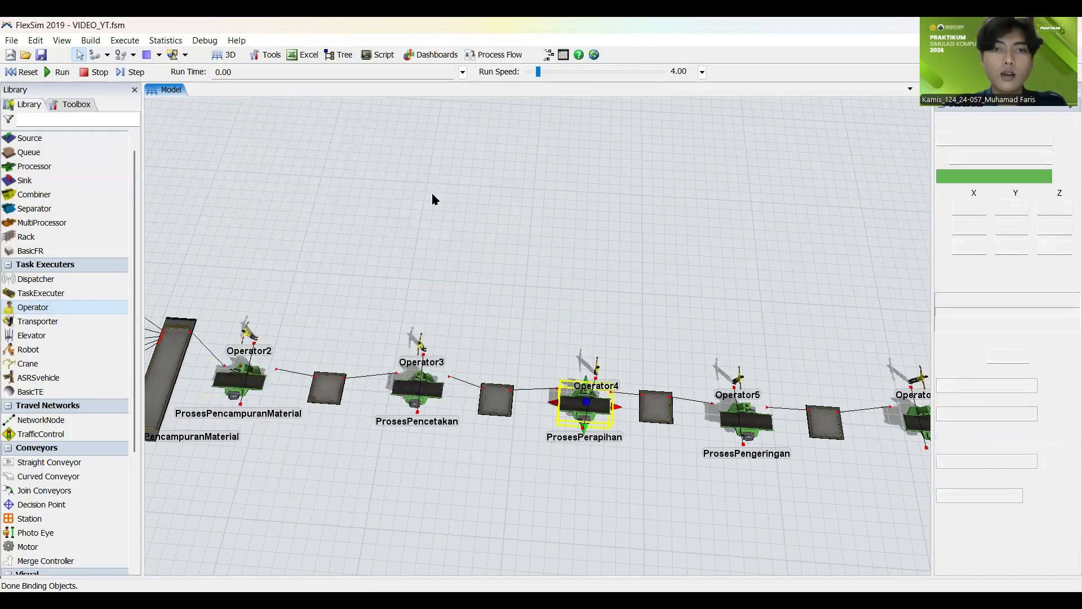
{"action": "left_click", "coordinate": [328, 165]}
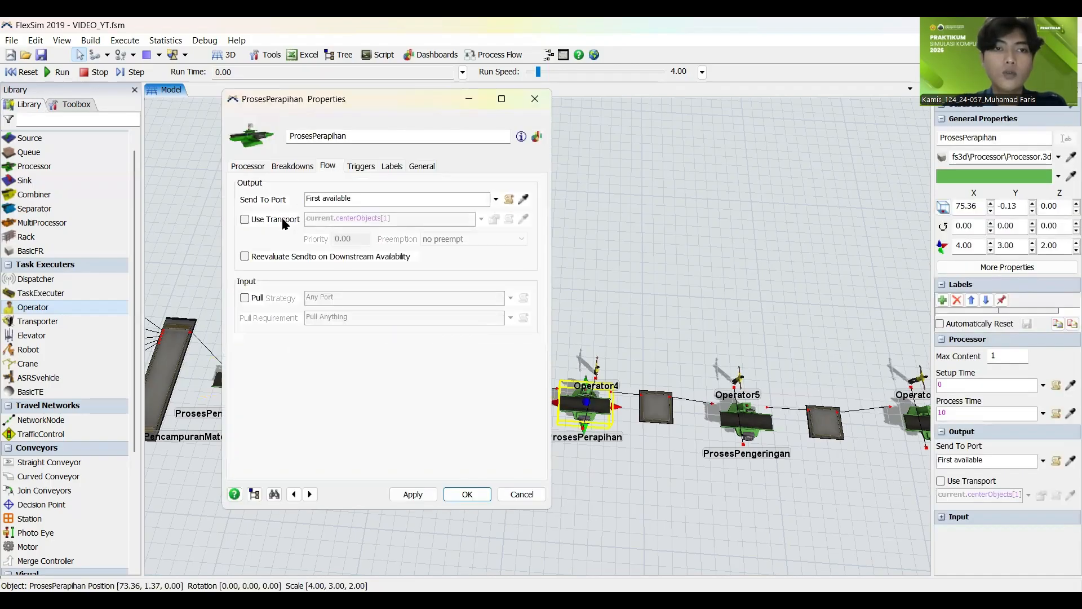
{"action": "left_click", "coordinate": [244, 219]}
{"action": "left_click", "coordinate": [413, 494]}
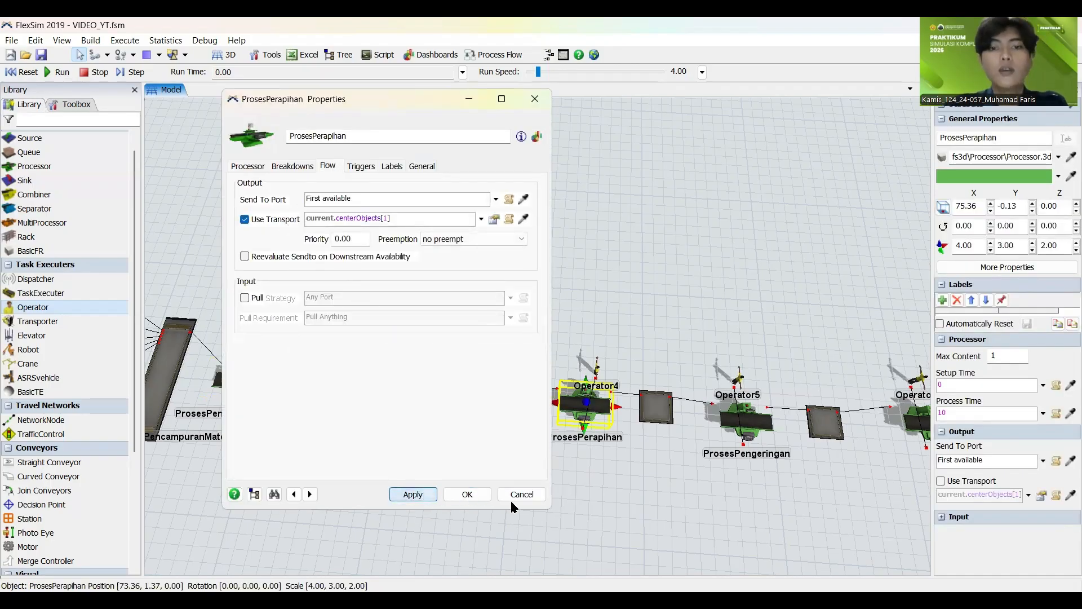
Step: Enable Use Transport in the flow output settings of the ProsesPengeringan processor, using current.centerObjects[1]
{"action": "left_click_drag", "start_coordinate": [640, 495], "coordinate": [415, 455]}
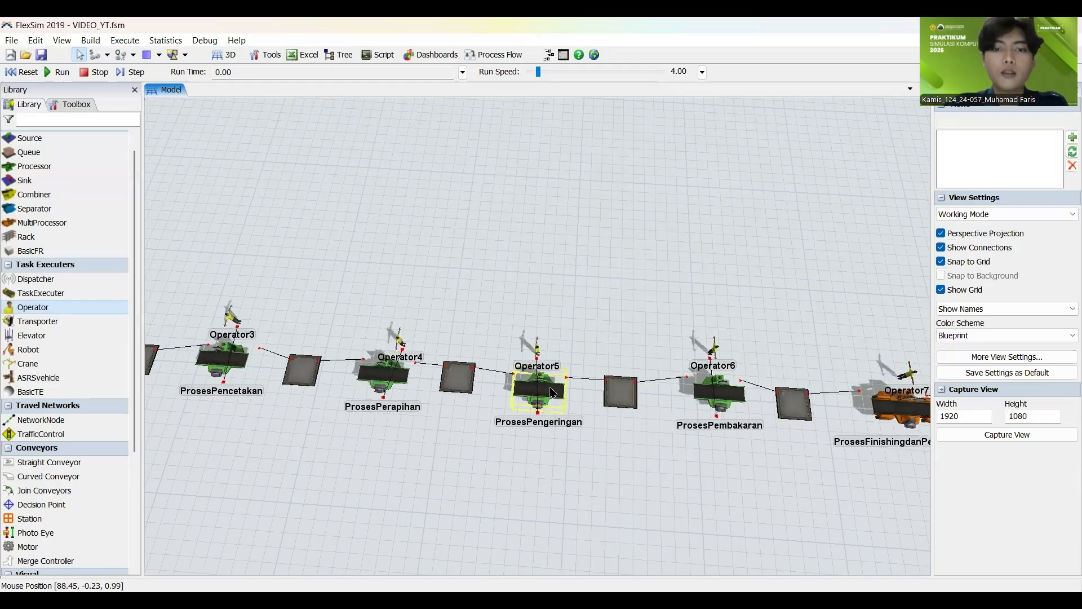
{"action": "double_click", "coordinate": [542, 388]}
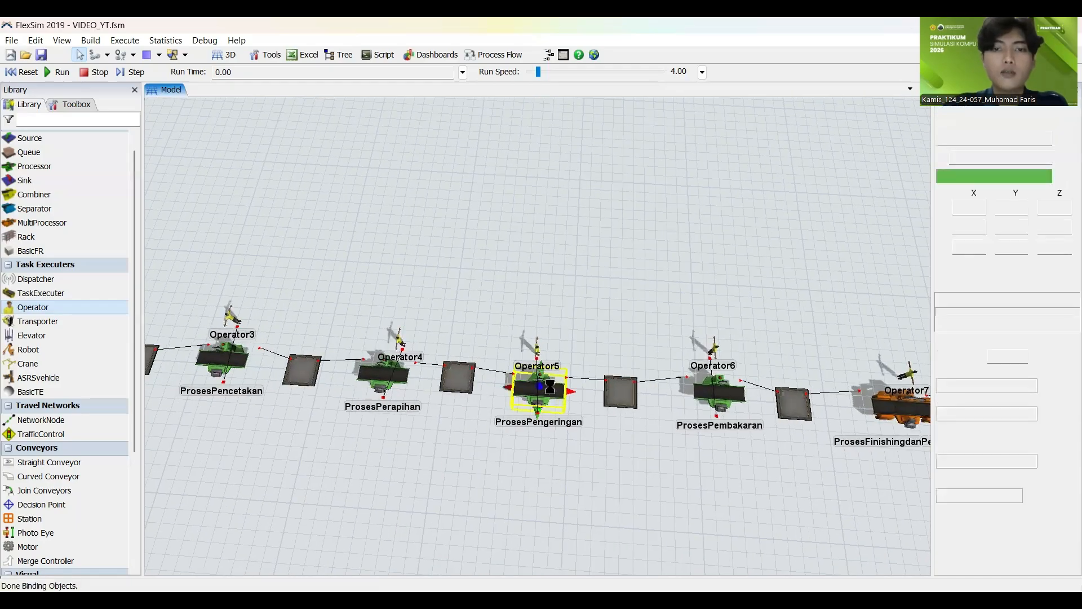
{"action": "left_click", "coordinate": [327, 166]}
{"action": "left_click", "coordinate": [245, 219]}
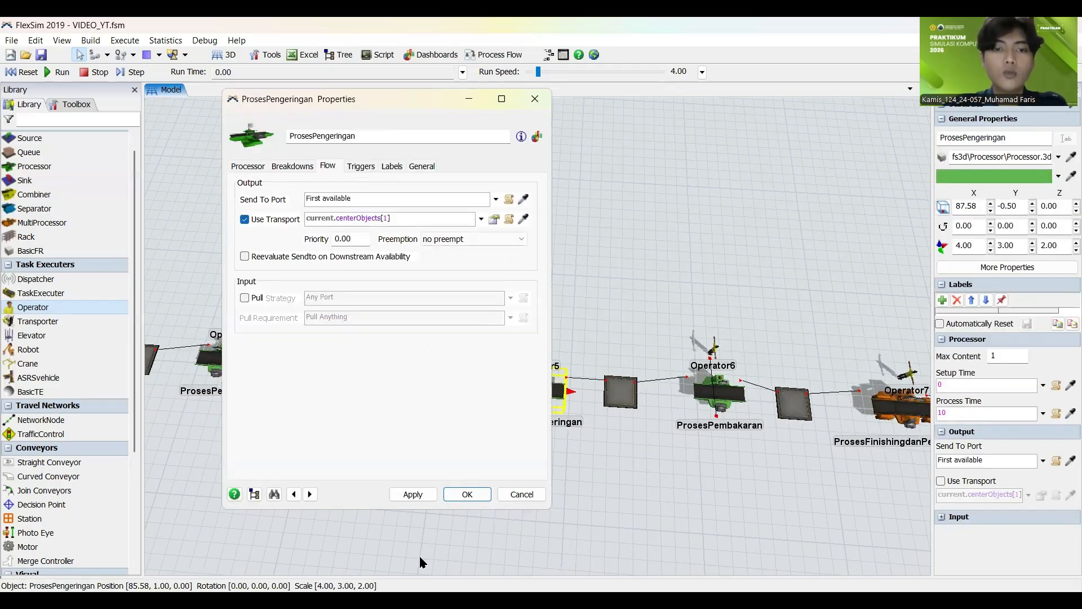
{"action": "left_click", "coordinate": [415, 495]}
{"action": "left_click", "coordinate": [638, 514]}
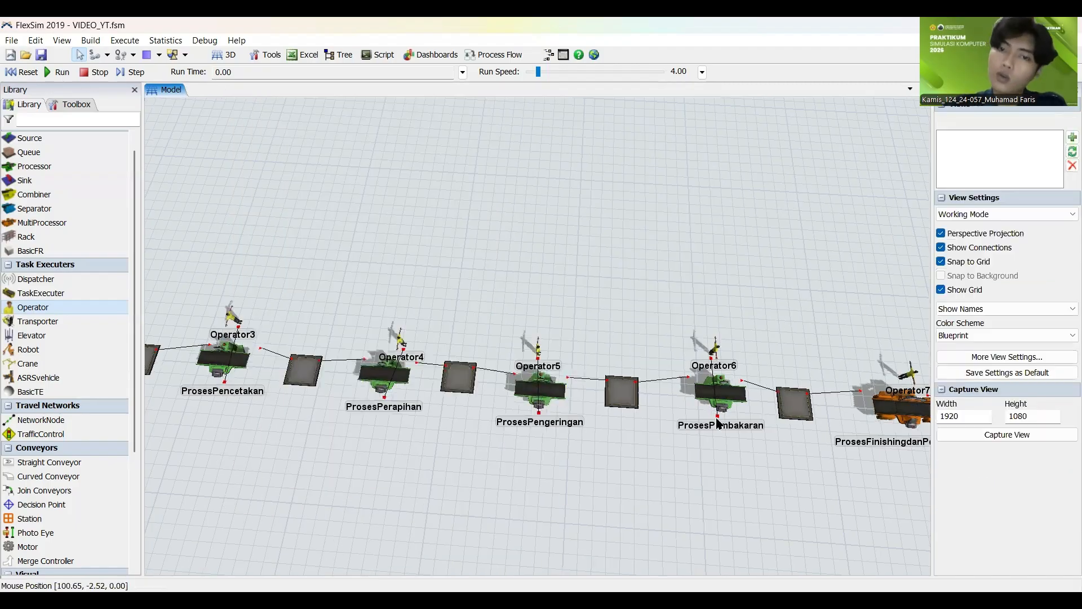
Step: Enable Use Transport in the flow output settings of the ProsesPembakaran processor, using current.centerObjects[1]
{"action": "left_click", "coordinate": [718, 392]}
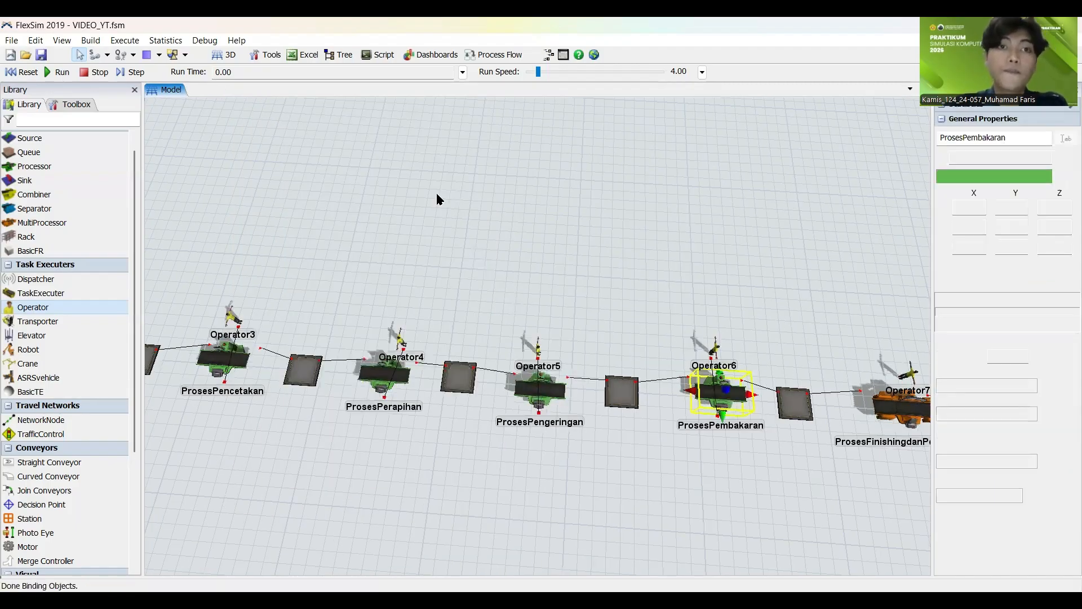
{"action": "left_click", "coordinate": [327, 165]}
{"action": "left_click", "coordinate": [244, 219]}
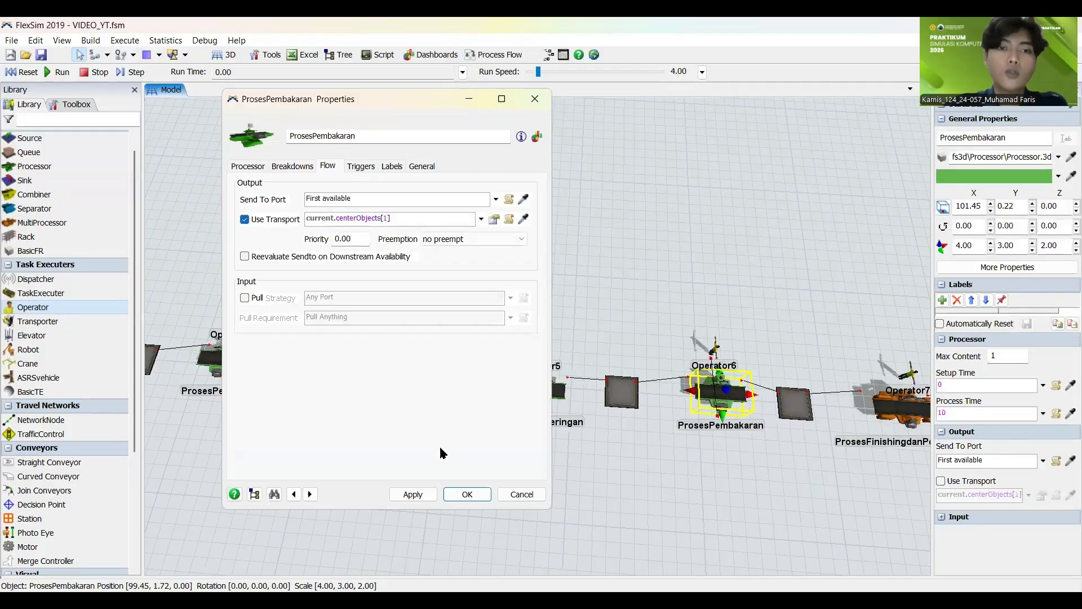
{"action": "left_click", "coordinate": [412, 494]}
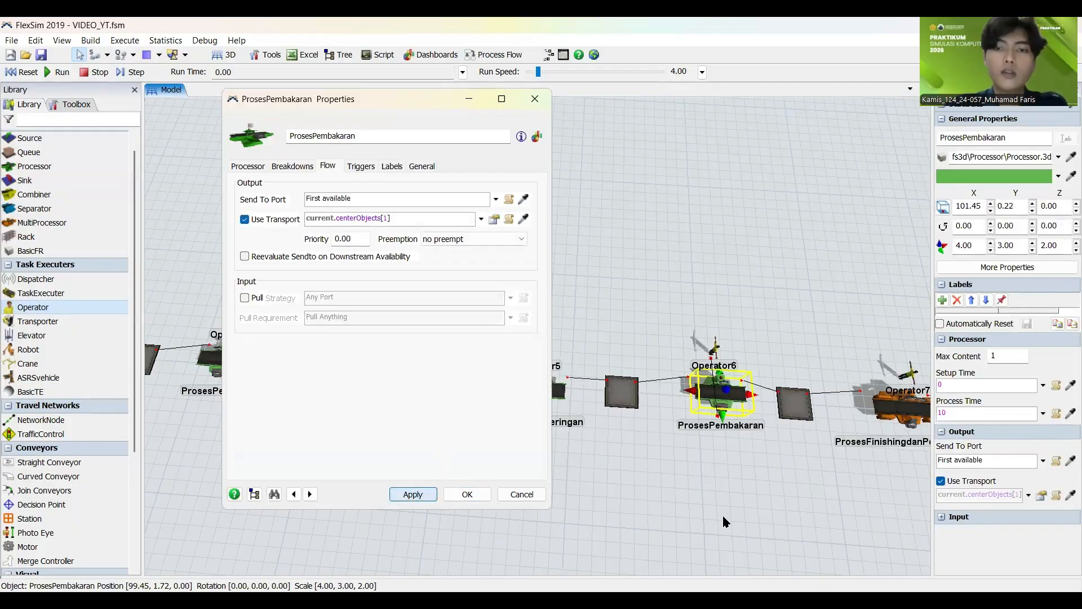
Step: Enable Use Transport in the flow output settings of the ProsesFinishingdanPemeriksaan multiprocessor, using current.centerObjects[1]
{"action": "left_click_drag", "start_coordinate": [723, 517], "coordinate": [242, 429]}
{"action": "left_click", "coordinate": [412, 328]}
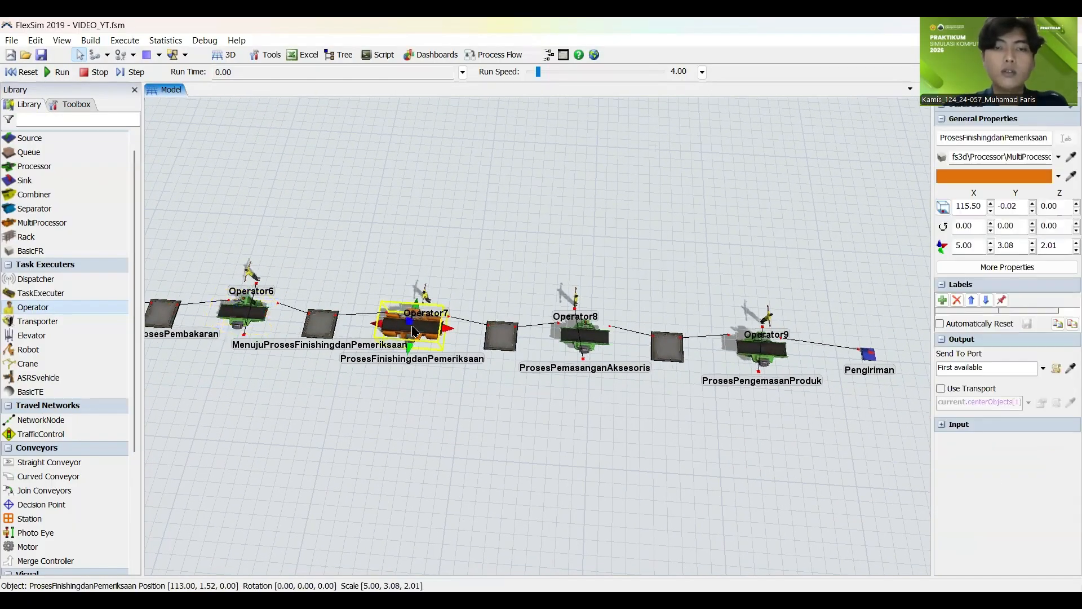
{"action": "left_click", "coordinate": [425, 309]}
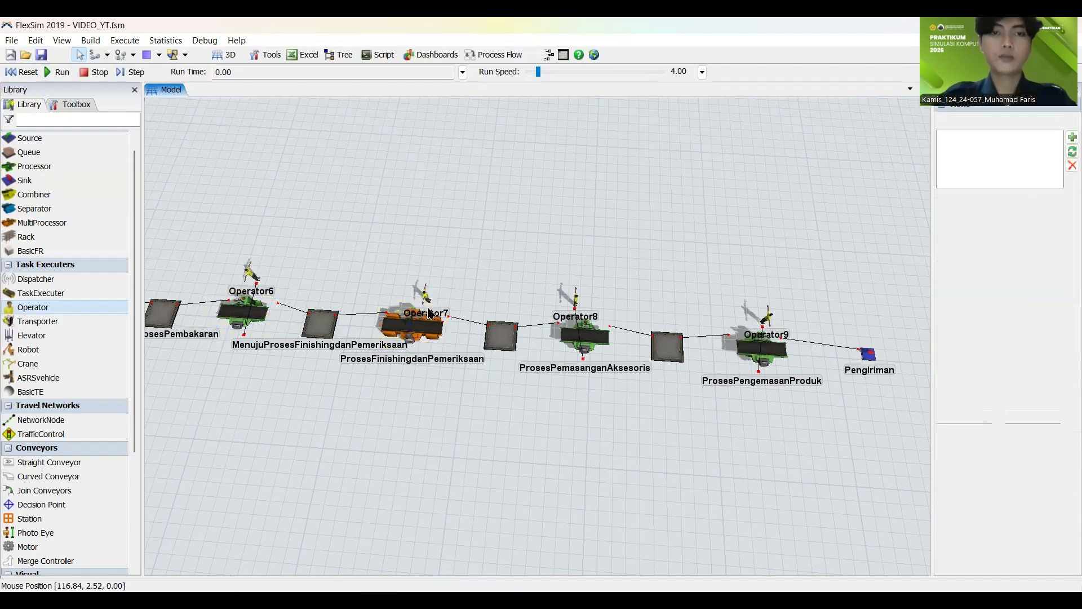
{"action": "left_click_drag", "start_coordinate": [430, 334], "coordinate": [431, 337]}
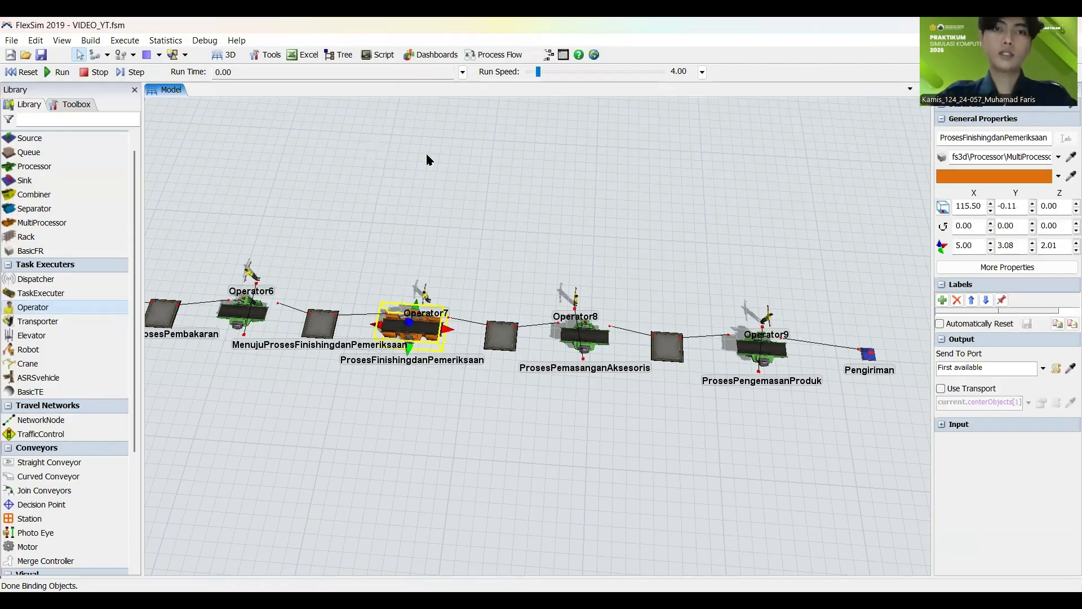
{"action": "double_click", "coordinate": [410, 327]}
{"action": "left_click", "coordinate": [425, 162]}
{"action": "left_click", "coordinate": [374, 216]}
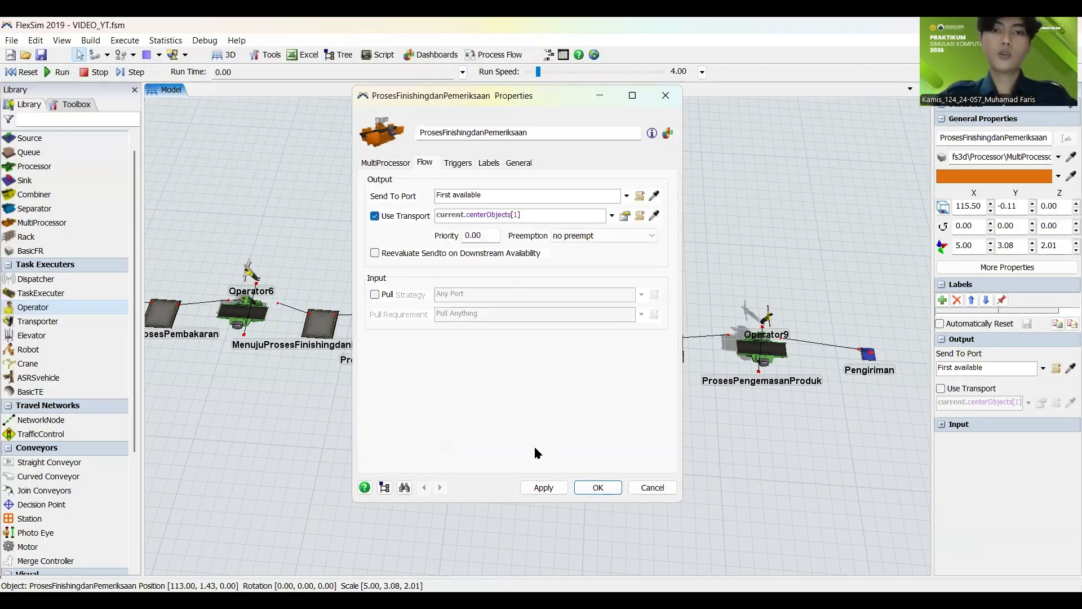
{"action": "left_click", "coordinate": [545, 488]}
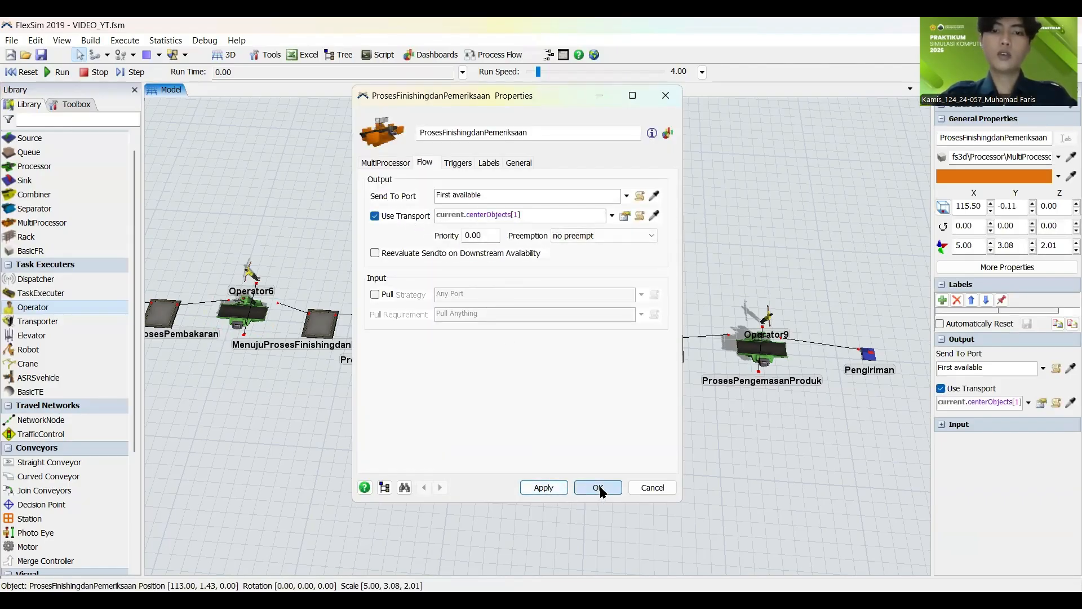
{"action": "left_click", "coordinate": [598, 488]}
Step: Enable Use Transport in the flow output settings of the ProsesPemasanganAksesoris processor, using current.centerObjects[1]
{"action": "left_click", "coordinate": [592, 345]}
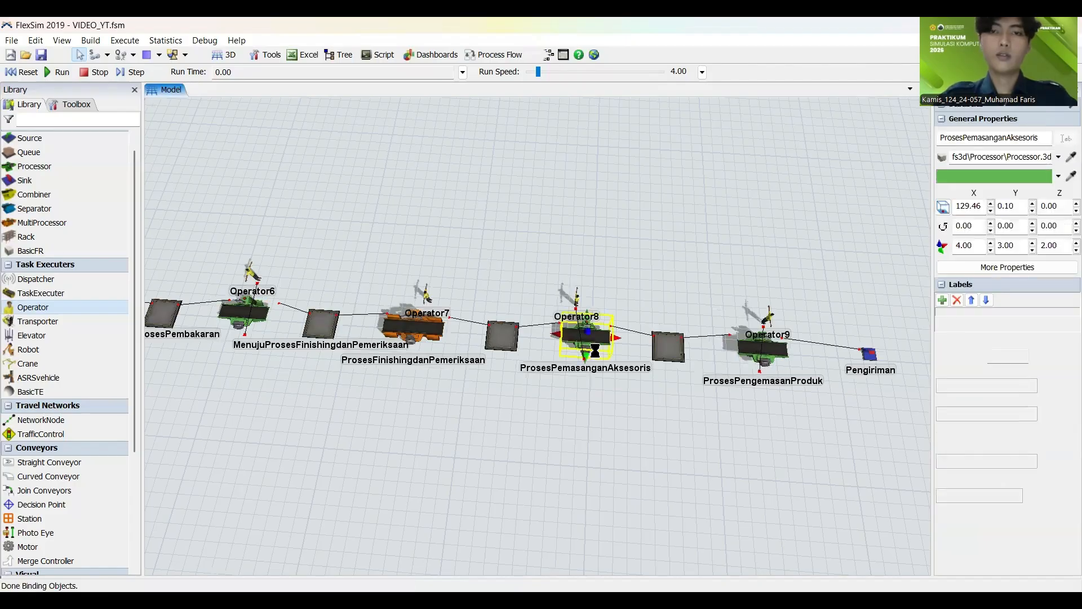
{"action": "double_click", "coordinate": [596, 354]}
{"action": "left_click", "coordinate": [327, 166]}
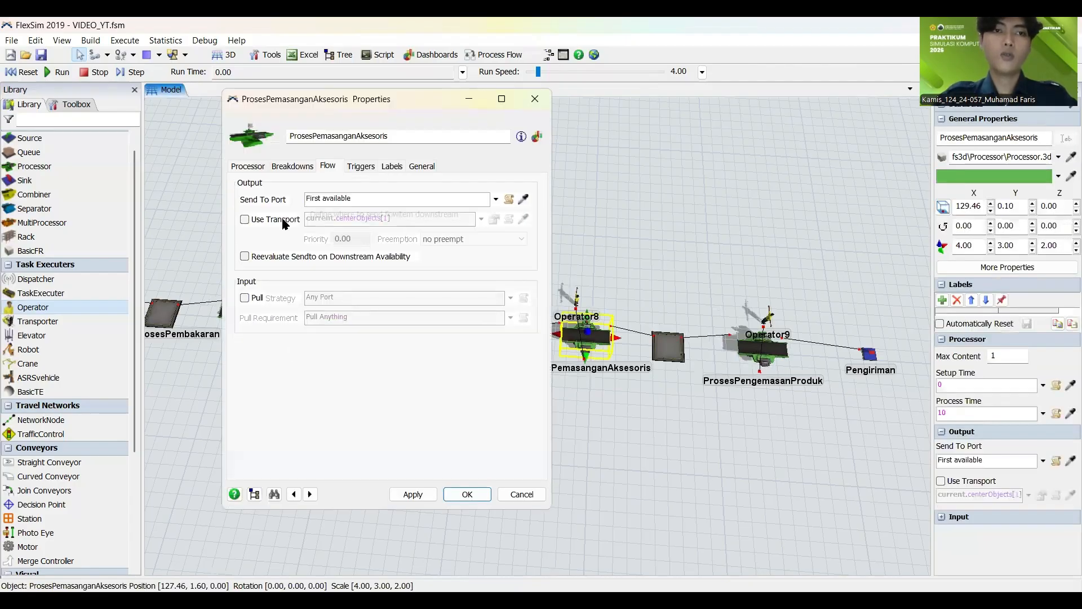
{"action": "left_click", "coordinate": [244, 219]}
{"action": "left_click", "coordinate": [414, 494]}
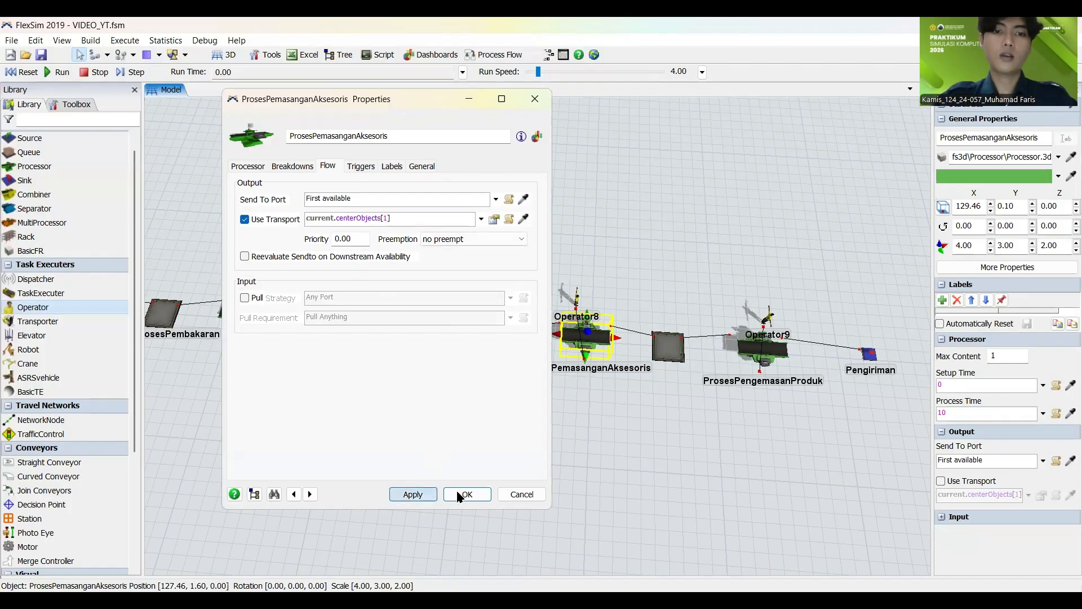
{"action": "key", "text": "Escape"}
Step: Enable Use Transport in the flow output settings of the ProsesPengemasanProduk processor, using current.centerObjects[1]
{"action": "left_click", "coordinate": [744, 344]}
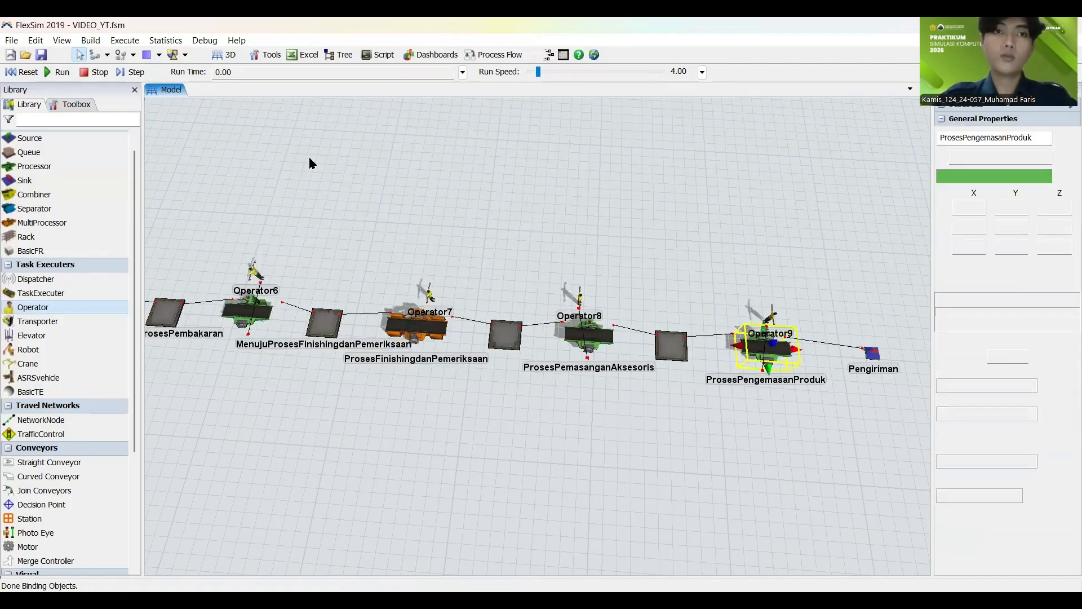
{"action": "left_click", "coordinate": [275, 219]}
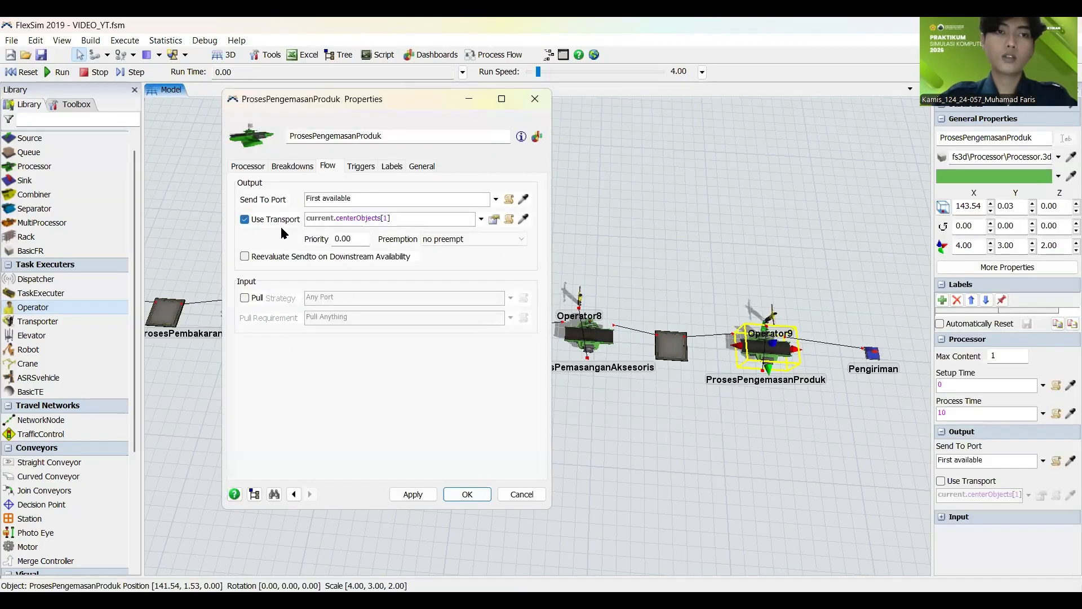
{"action": "left_click", "coordinate": [415, 493]}
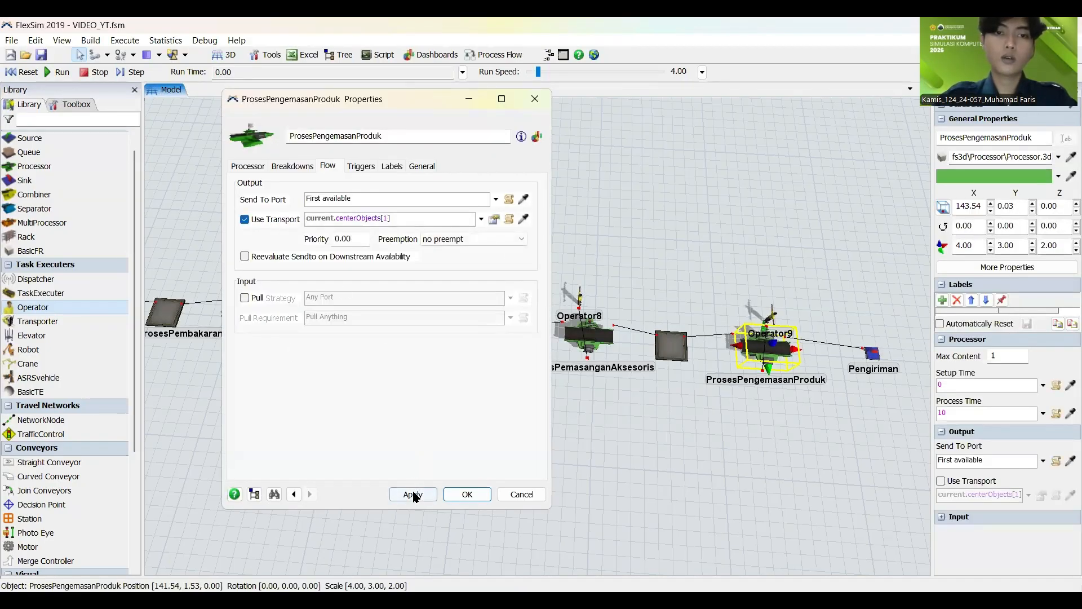
{"action": "left_click", "coordinate": [697, 446]}
Step: Review the processors, queues, transporters and operators with their connections along the whole production line
{"action": "scroll", "coordinate": [575, 223], "scroll_direction": "down", "scroll_amount": 5}
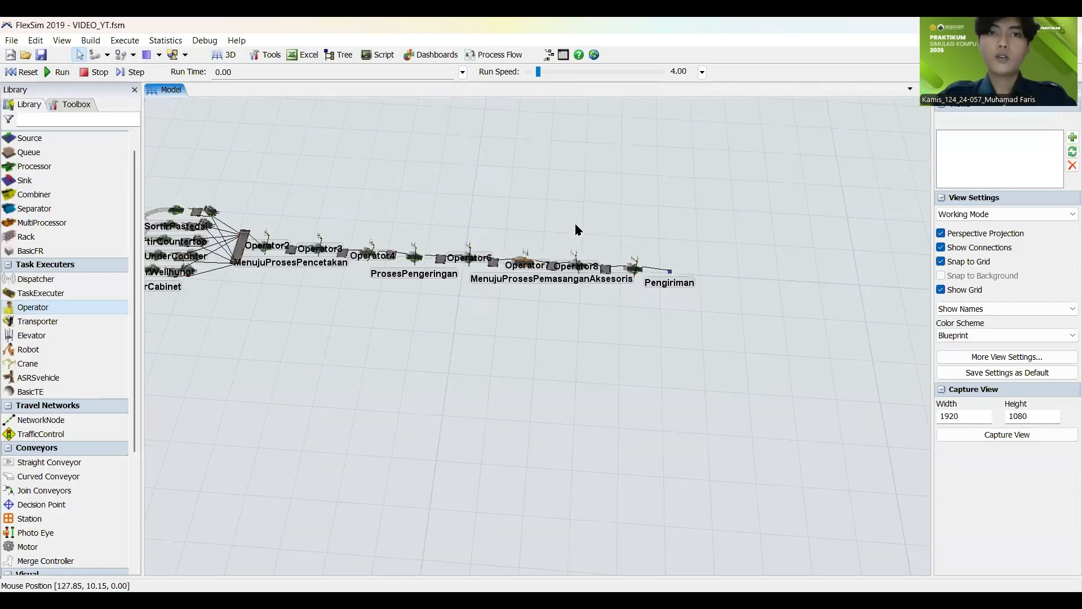
{"action": "left_click_drag", "start_coordinate": [554, 232], "coordinate": [683, 312]}
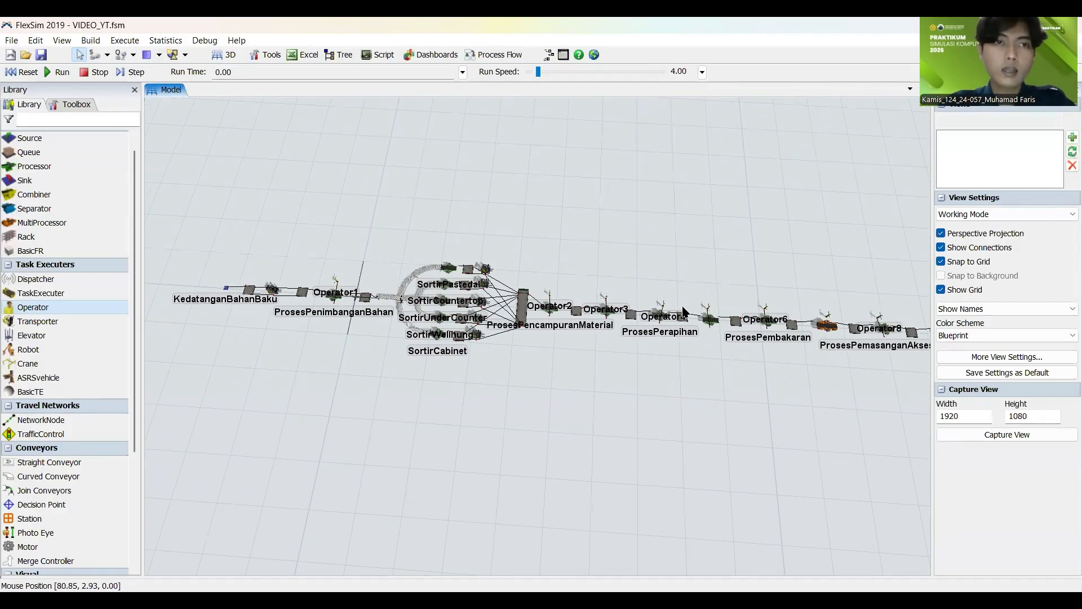
{"action": "scroll", "coordinate": [616, 307], "scroll_direction": "up", "scroll_amount": 5}
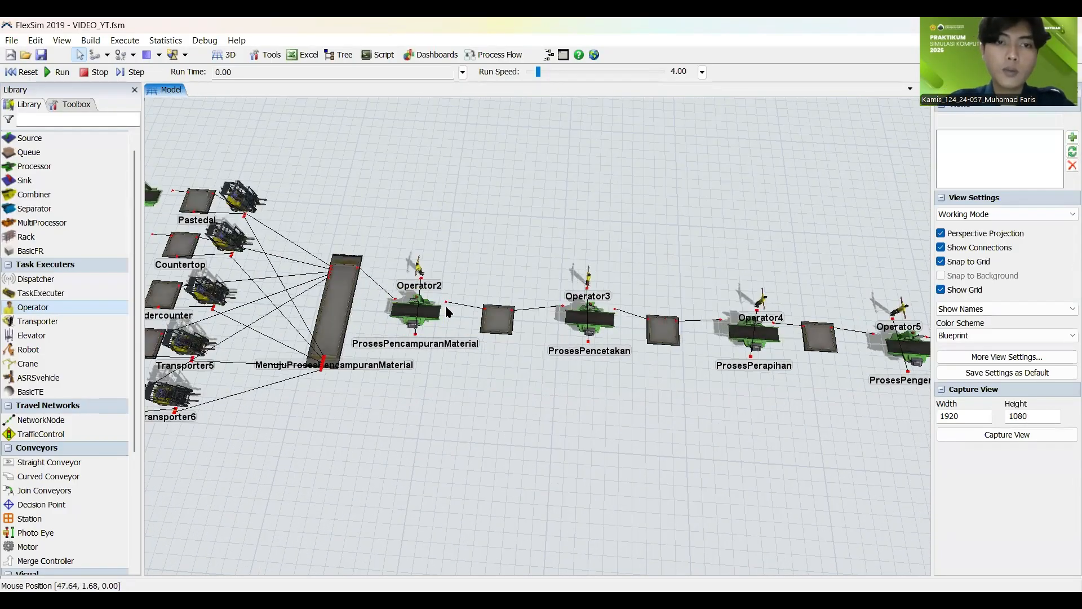
{"action": "scroll", "coordinate": [447, 321], "scroll_direction": "up", "scroll_amount": 8}
{"action": "scroll", "coordinate": [447, 319], "scroll_direction": "down", "scroll_amount": 8}
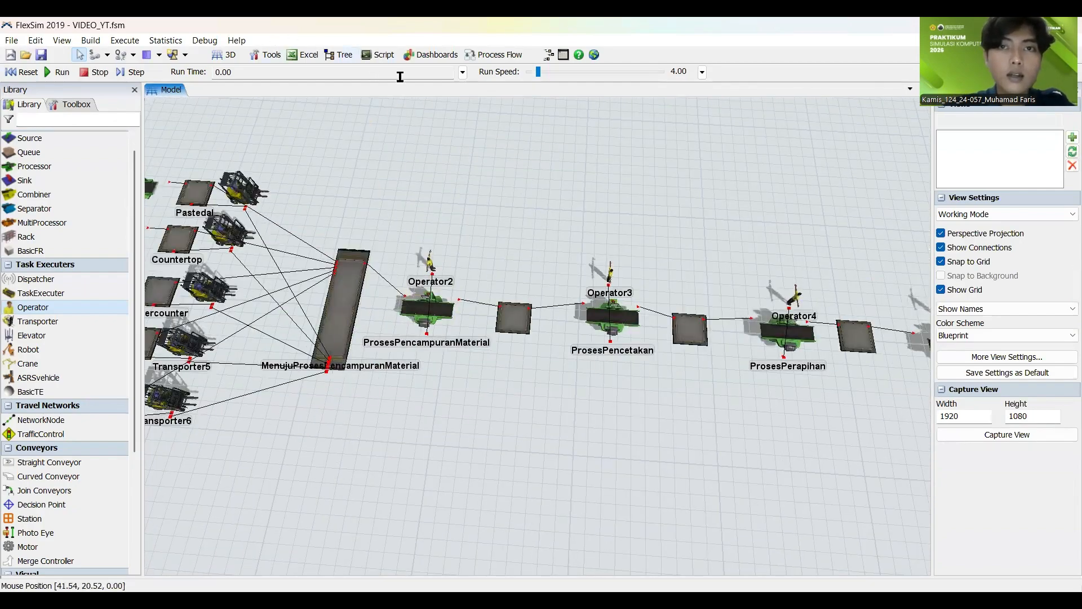
{"action": "left_click", "coordinate": [164, 41]}
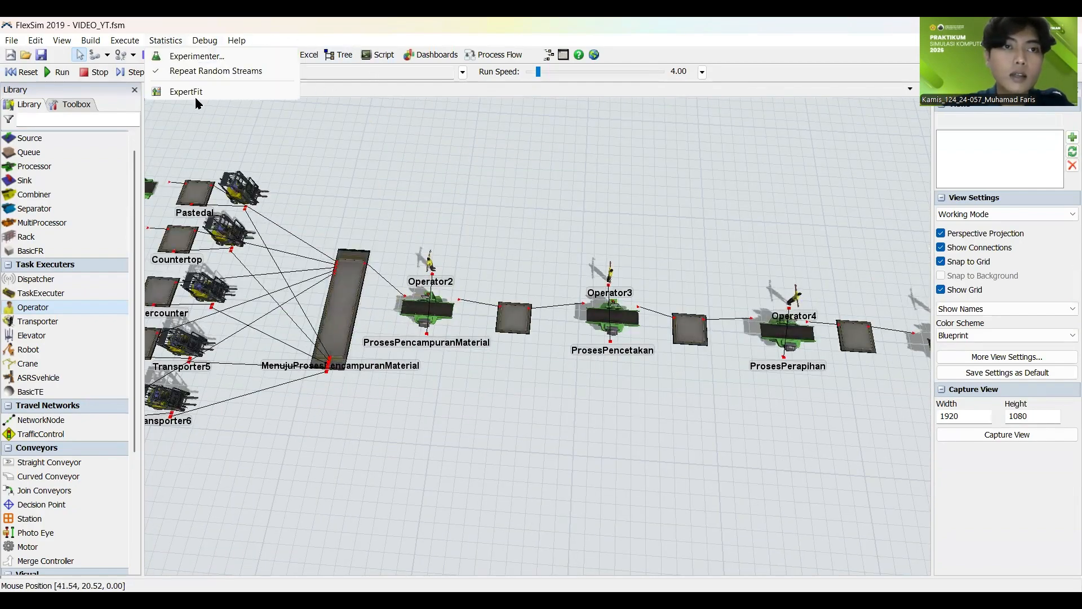
{"action": "left_click", "coordinate": [422, 205]}
{"action": "scroll", "coordinate": [395, 237], "scroll_direction": "down", "scroll_amount": 5}
{"action": "scroll", "coordinate": [387, 246], "scroll_direction": "up", "scroll_amount": 5}
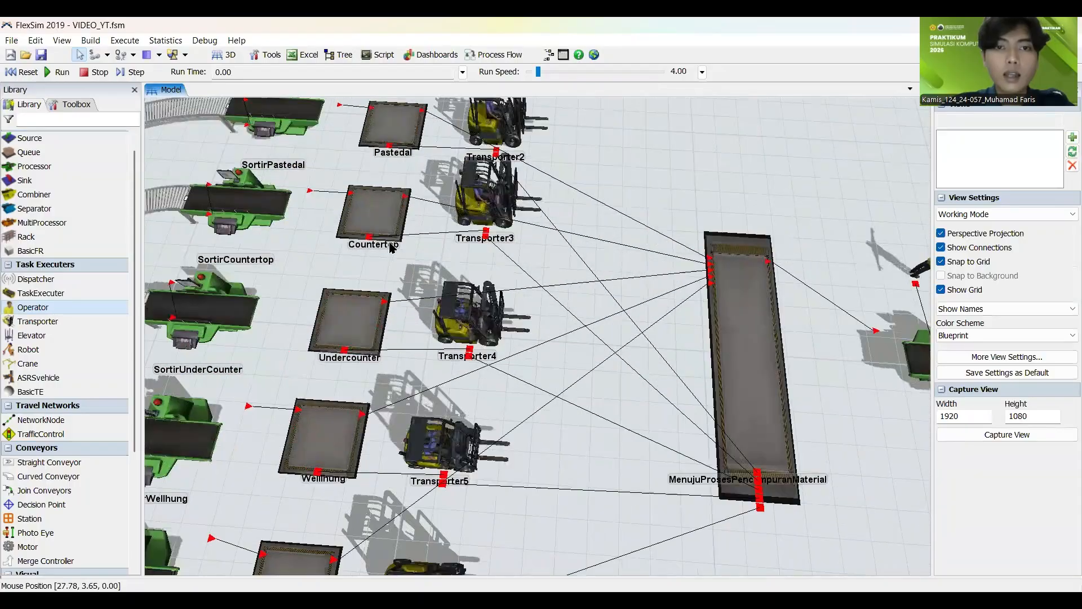
{"action": "scroll", "coordinate": [422, 236], "scroll_direction": "down", "scroll_amount": 3}
{"action": "scroll", "coordinate": [457, 231], "scroll_direction": "down", "scroll_amount": 5}
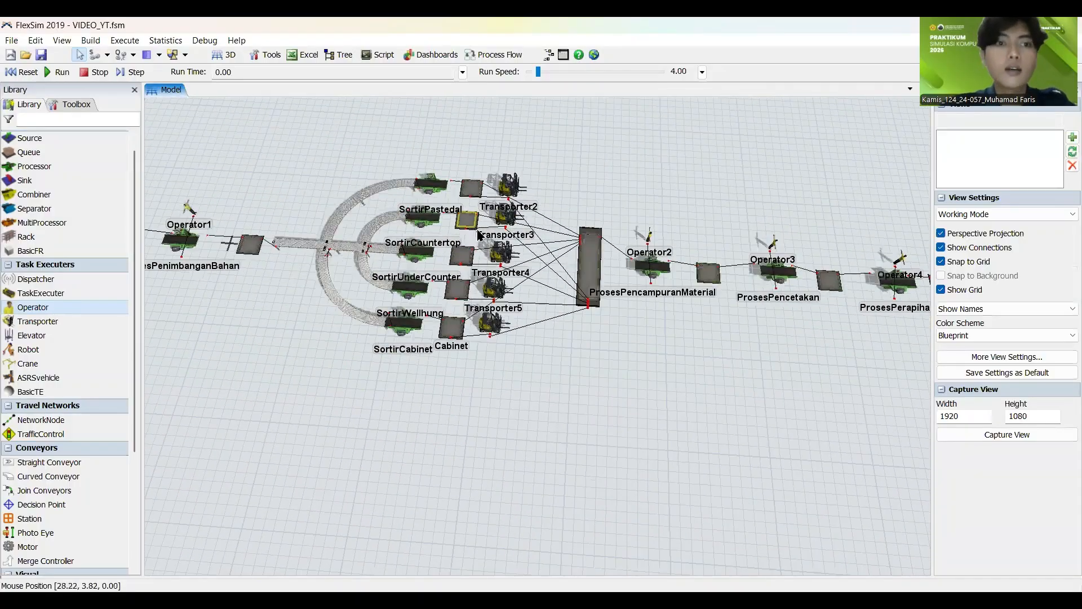
{"action": "left_click_drag", "start_coordinate": [277, 200], "coordinate": [482, 205]}
{"action": "scroll", "coordinate": [441, 237], "scroll_direction": "up", "scroll_amount": 3}
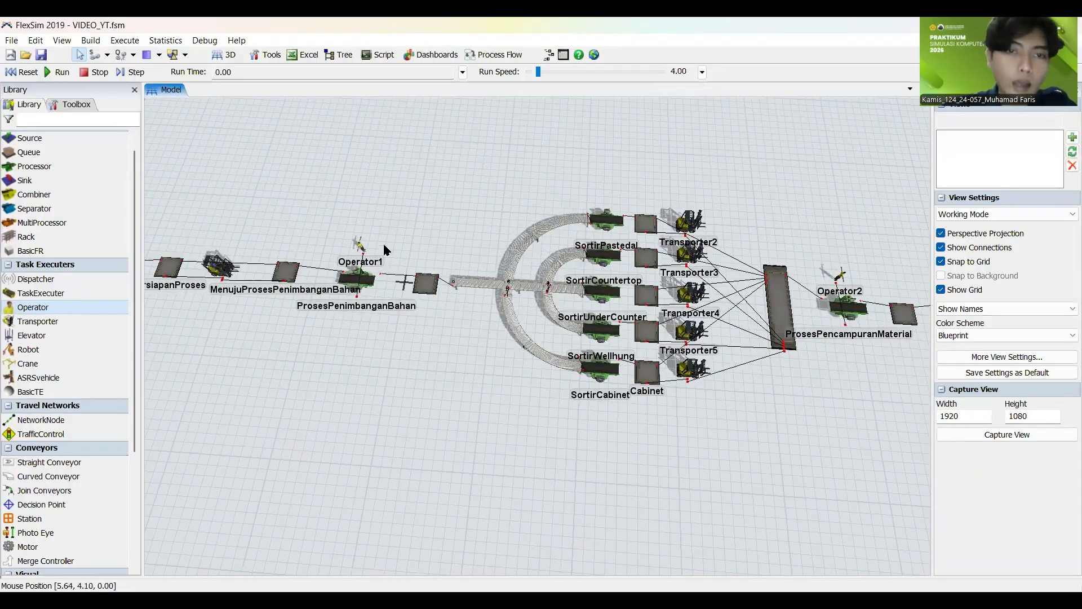
{"action": "scroll", "coordinate": [346, 213], "scroll_direction": "down", "scroll_amount": 2}
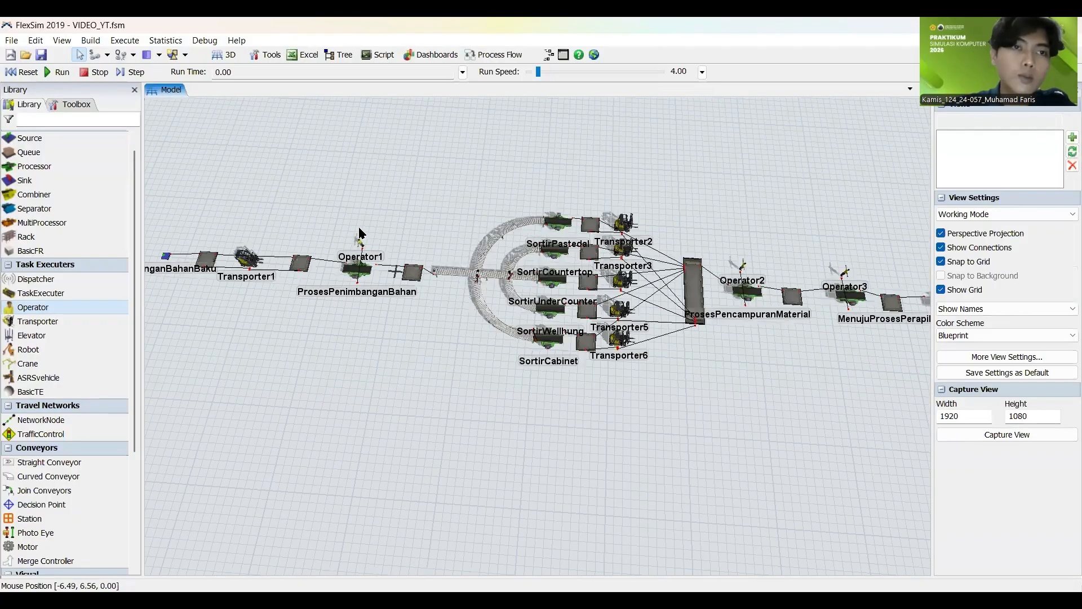
Step: Test-run the model from its start, trying the Date and Time display mode for the run time before resetting
{"action": "left_click", "coordinate": [28, 72]}
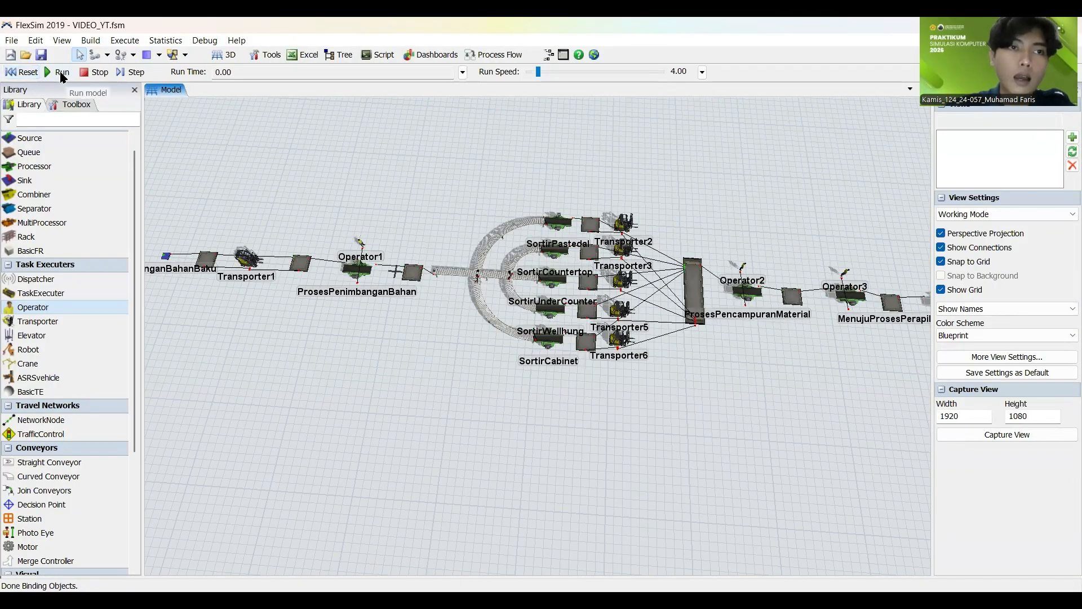
{"action": "left_click", "coordinate": [63, 73]}
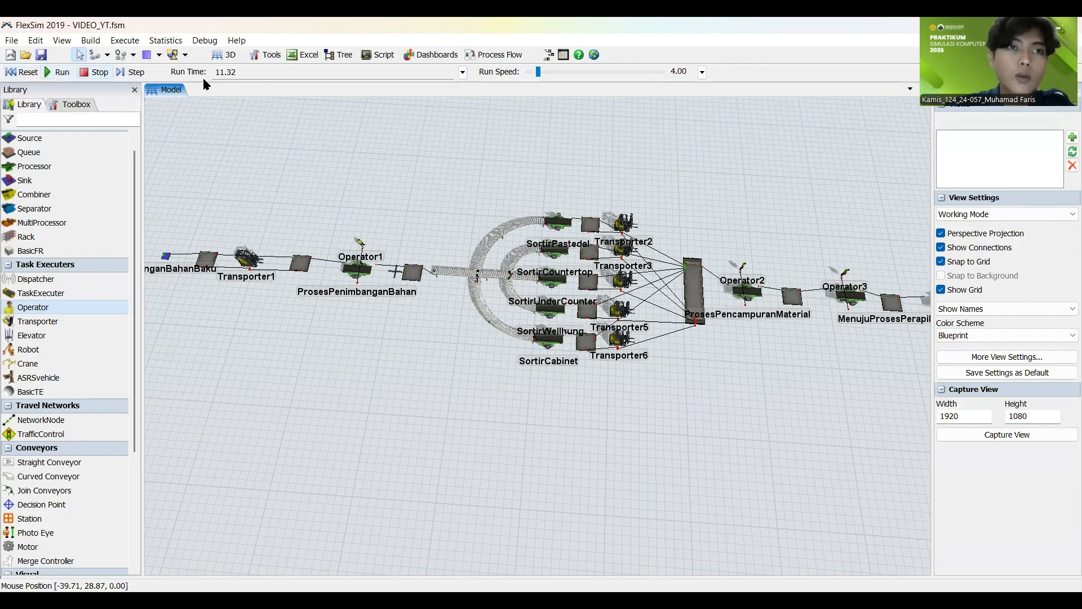
{"action": "left_click", "coordinate": [462, 72]}
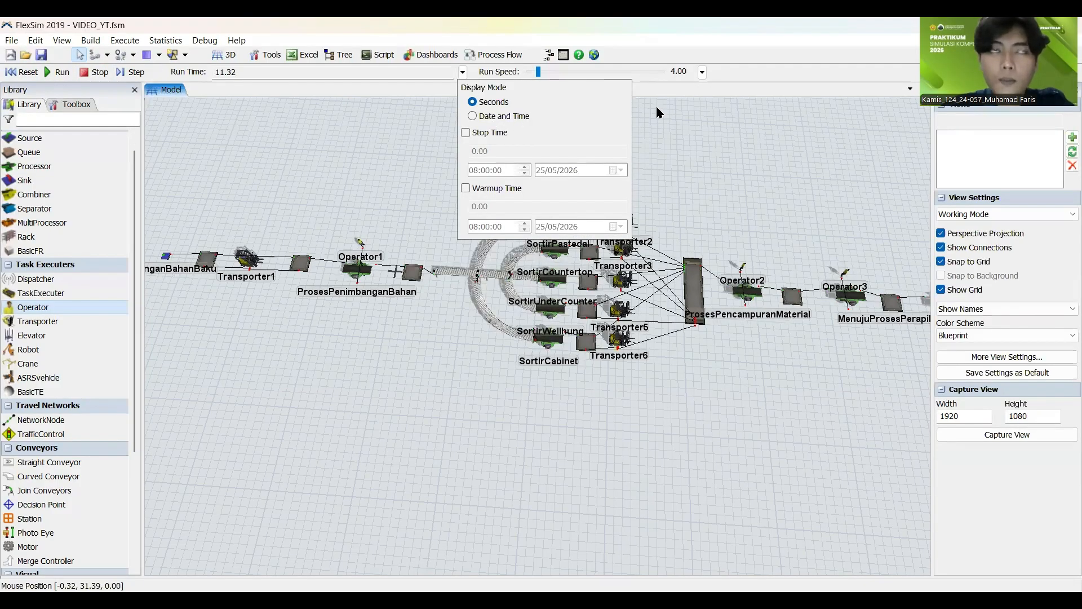
{"action": "left_click", "coordinate": [472, 115]}
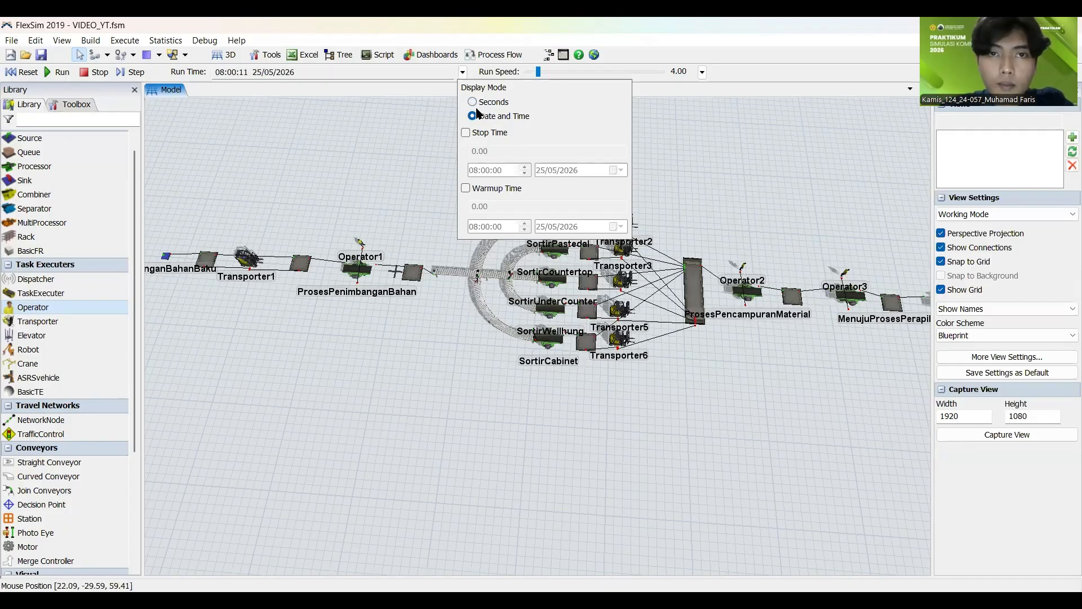
{"action": "left_click", "coordinate": [472, 102]}
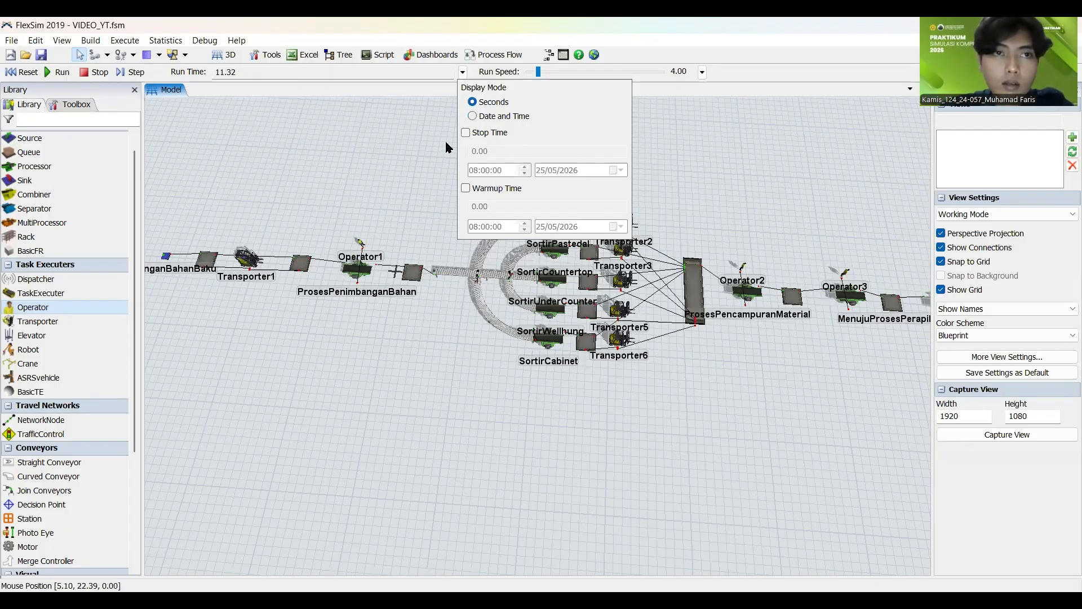
{"action": "left_click", "coordinate": [246, 118]}
{"action": "left_click", "coordinate": [23, 71]}
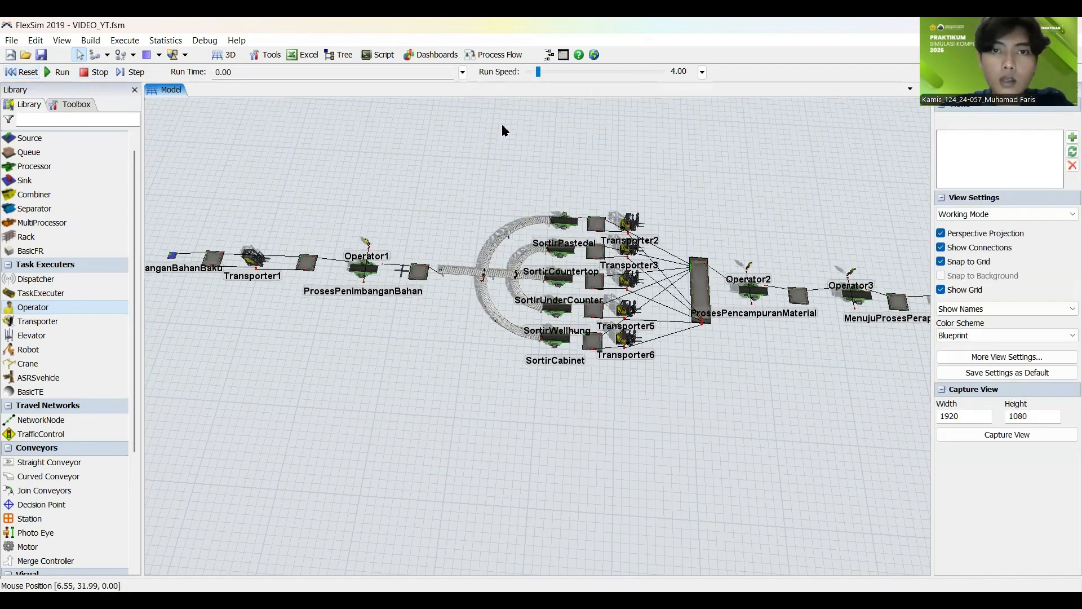
{"action": "left_click", "coordinate": [462, 71]}
{"action": "left_click", "coordinate": [486, 116]}
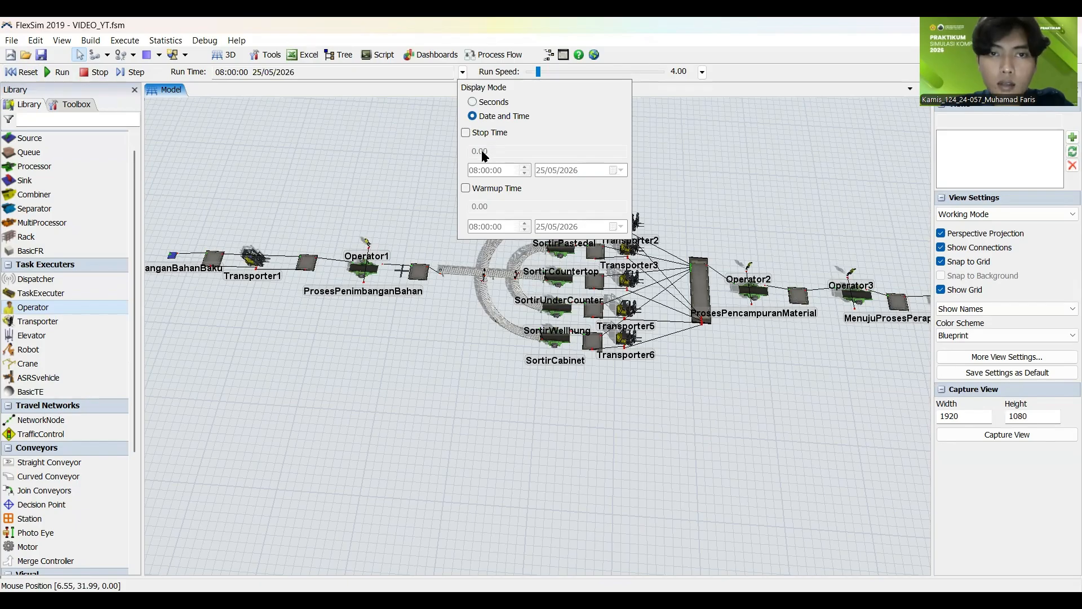
{"action": "left_click", "coordinate": [475, 103]}
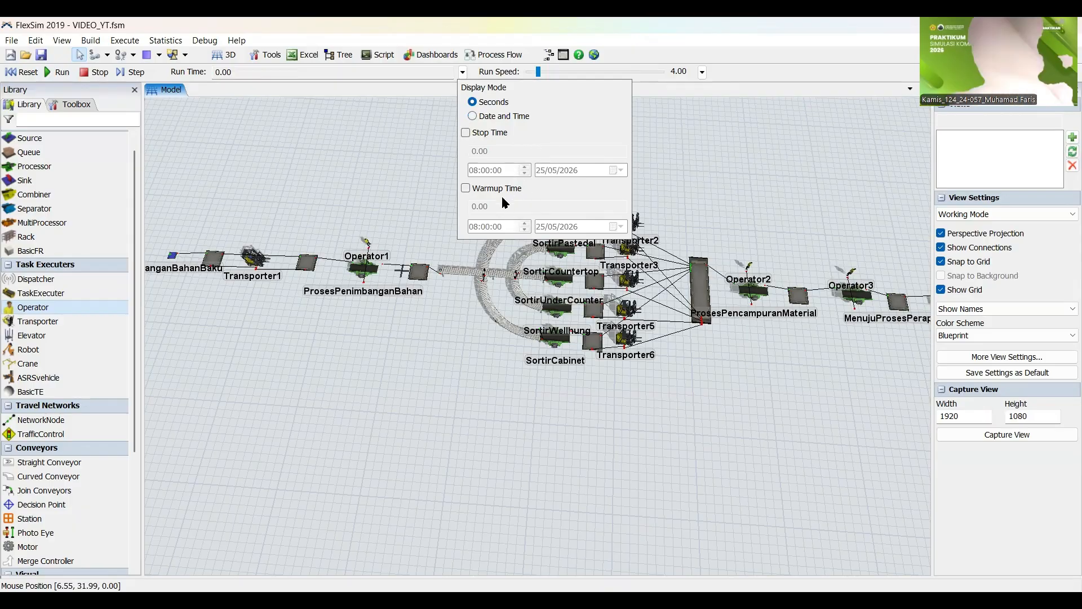
{"action": "left_click", "coordinate": [488, 133]}
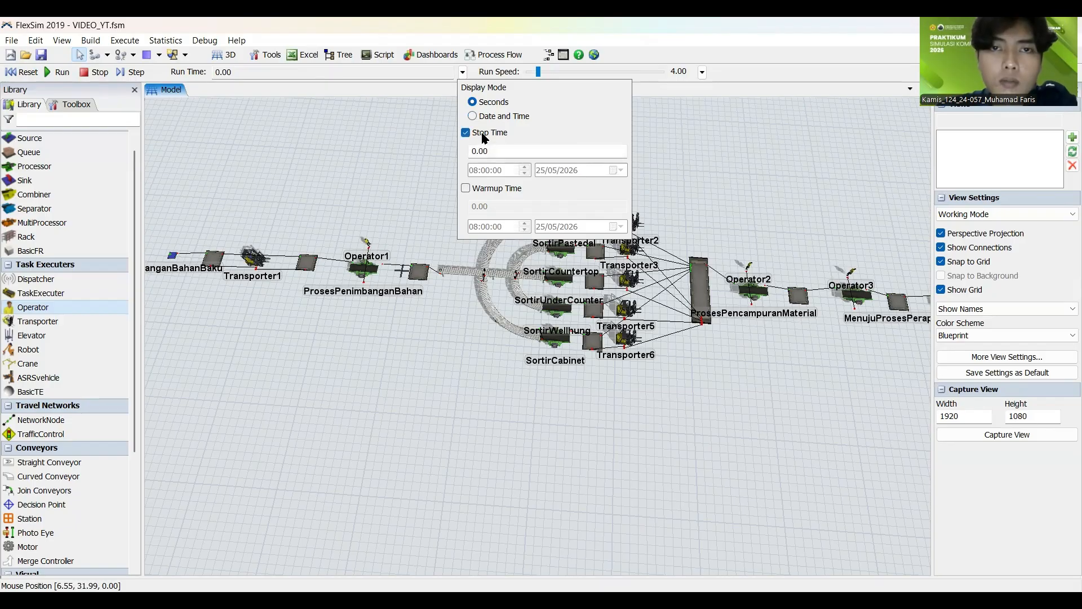
{"action": "left_click", "coordinate": [473, 116]}
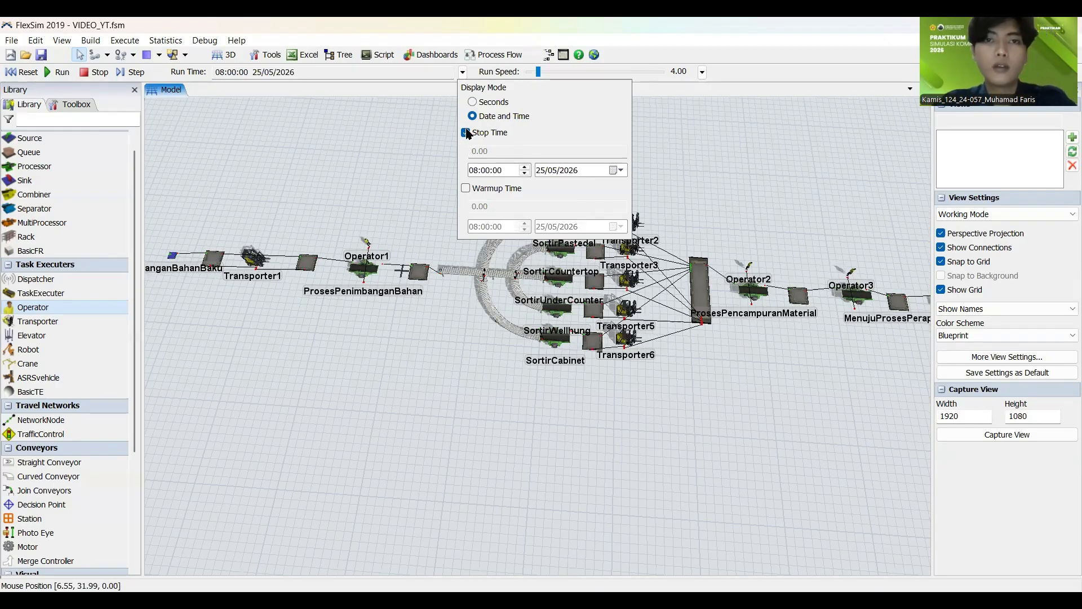
{"action": "left_click", "coordinate": [472, 102]}
{"action": "left_click", "coordinate": [466, 133]}
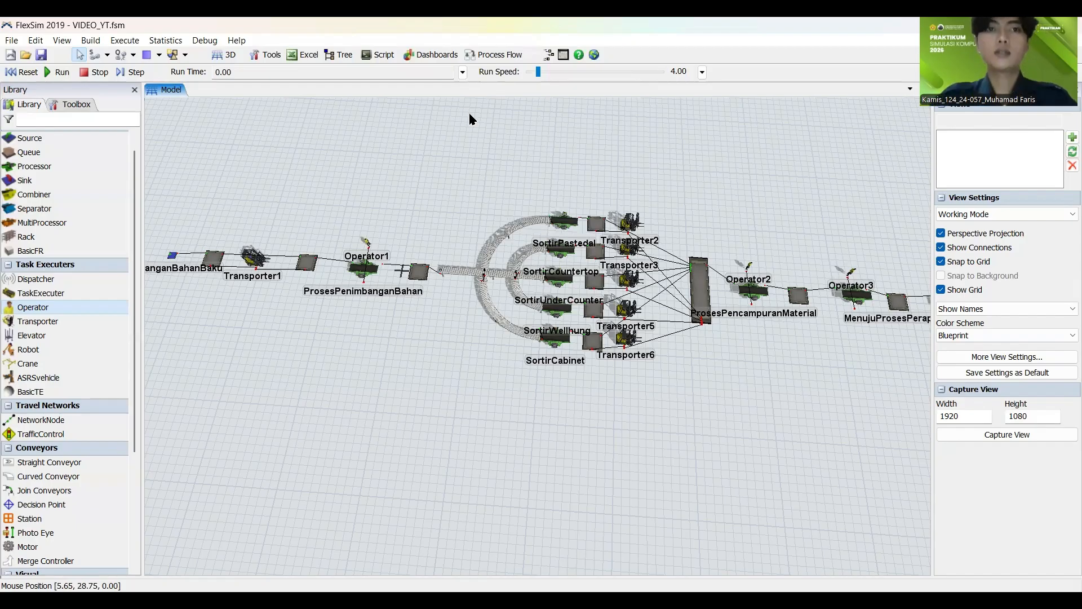
Step: Enable a stop time for the simulation run and switch the run time display mode to Date and Time
{"action": "left_click", "coordinate": [462, 72]}
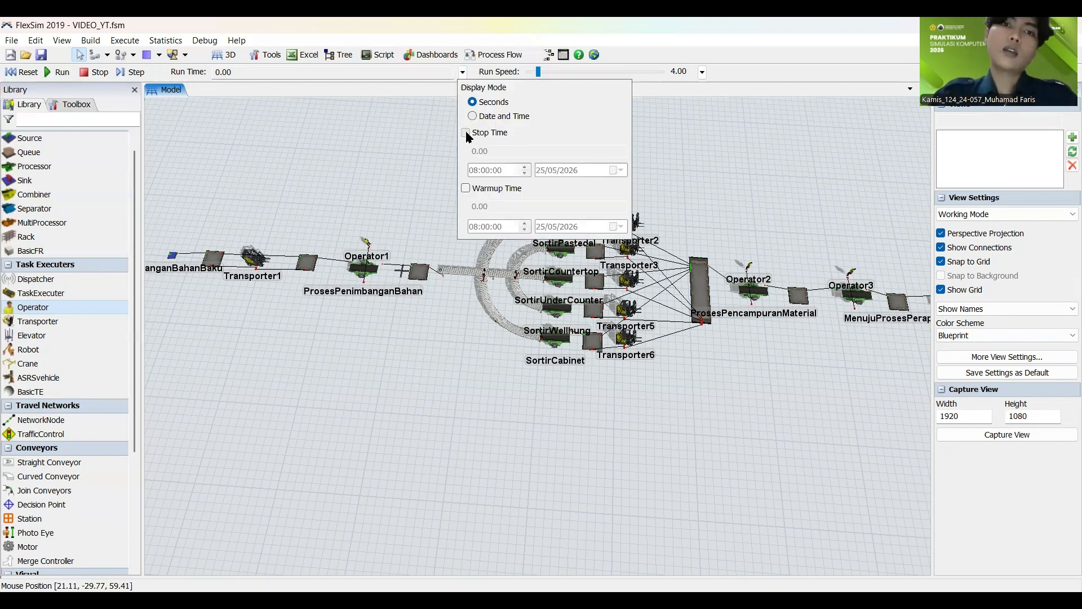
{"action": "left_click", "coordinate": [467, 133]}
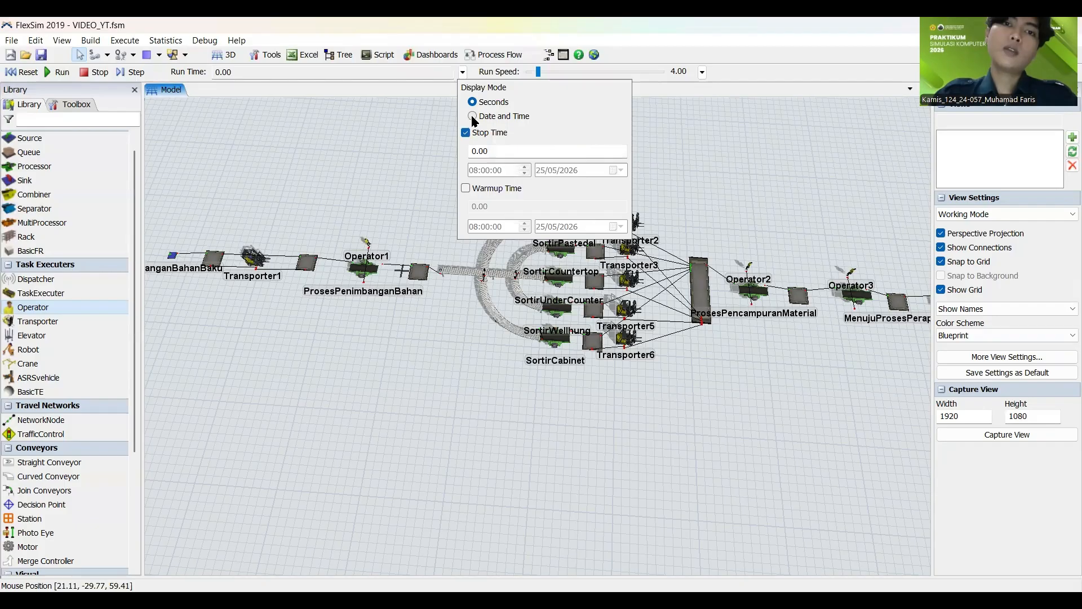
{"action": "left_click", "coordinate": [473, 117]}
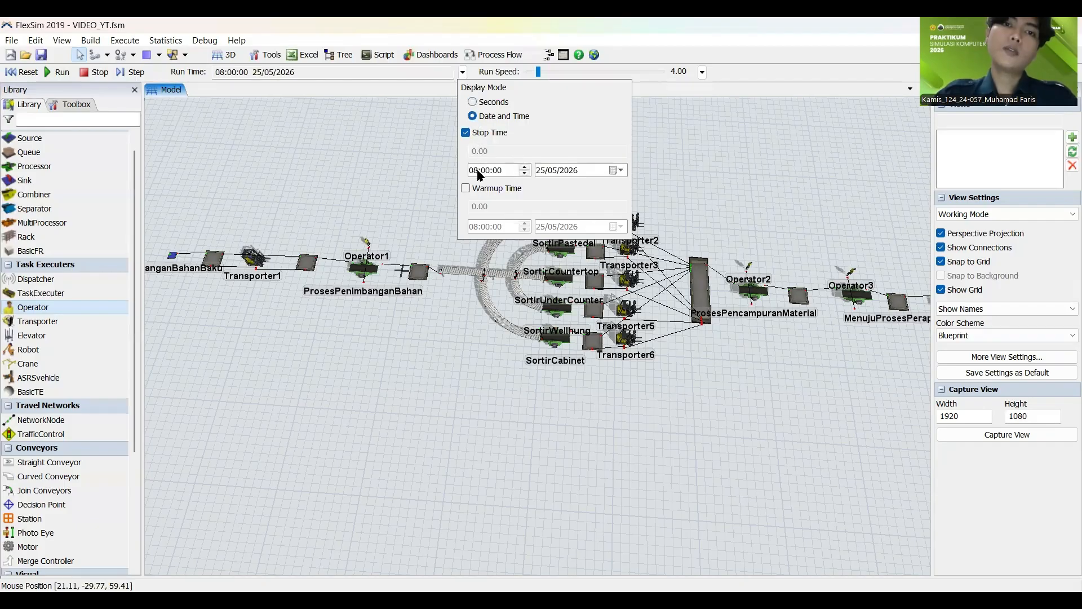
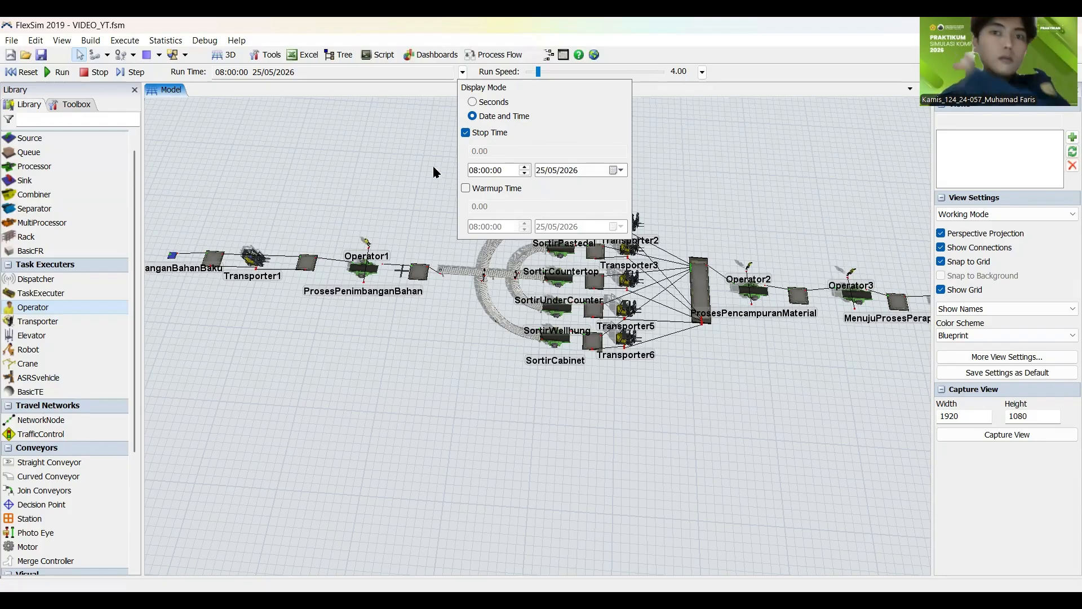
{"action": "left_click", "coordinate": [475, 102]}
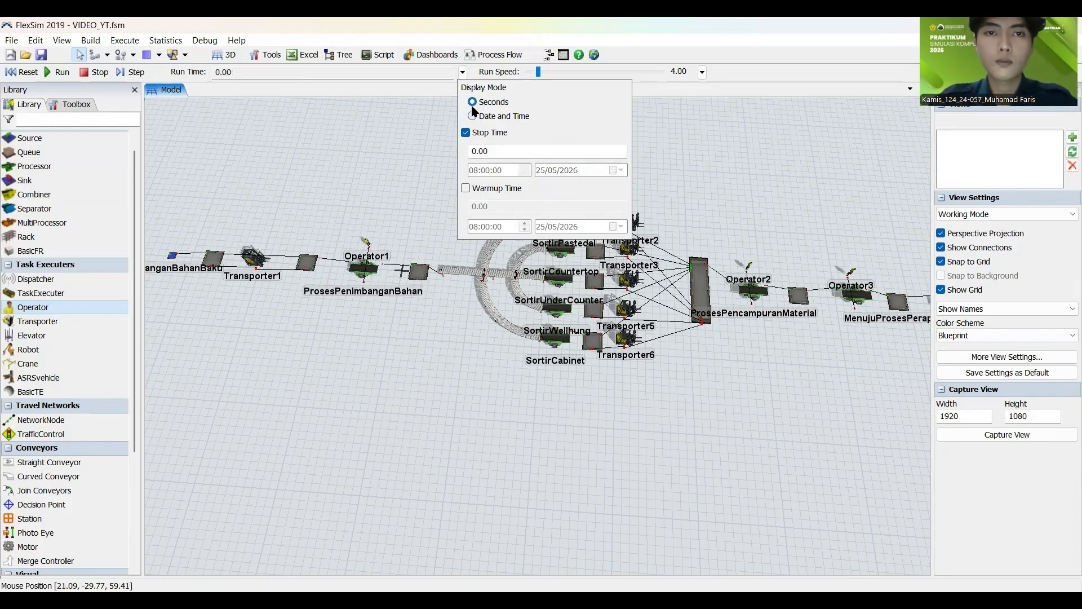
{"action": "left_click", "coordinate": [476, 115]}
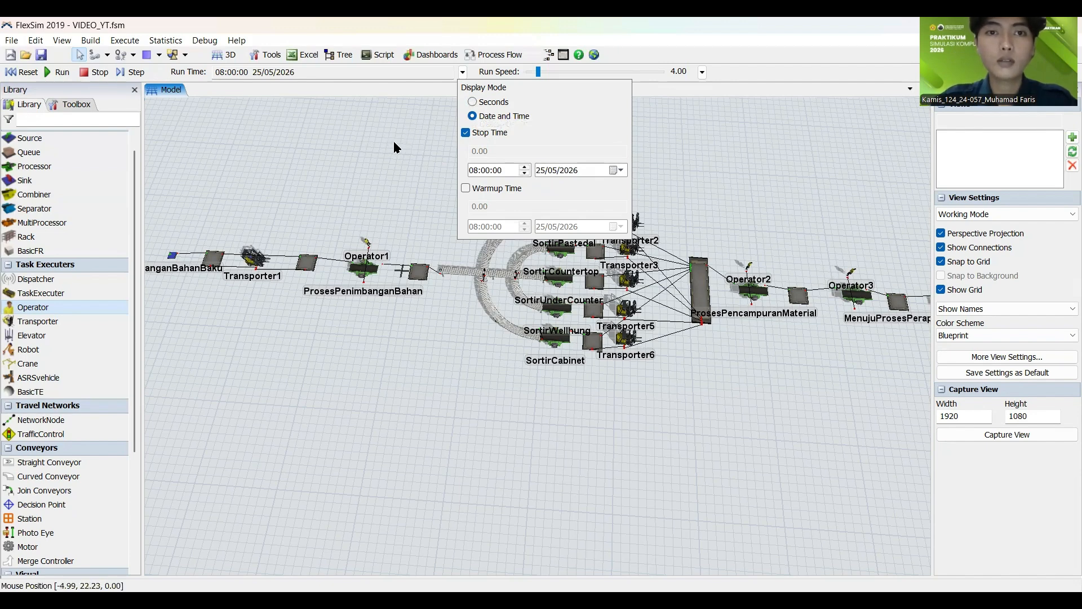
{"action": "left_click_drag", "start_coordinate": [398, 139], "coordinate": [403, 137]}
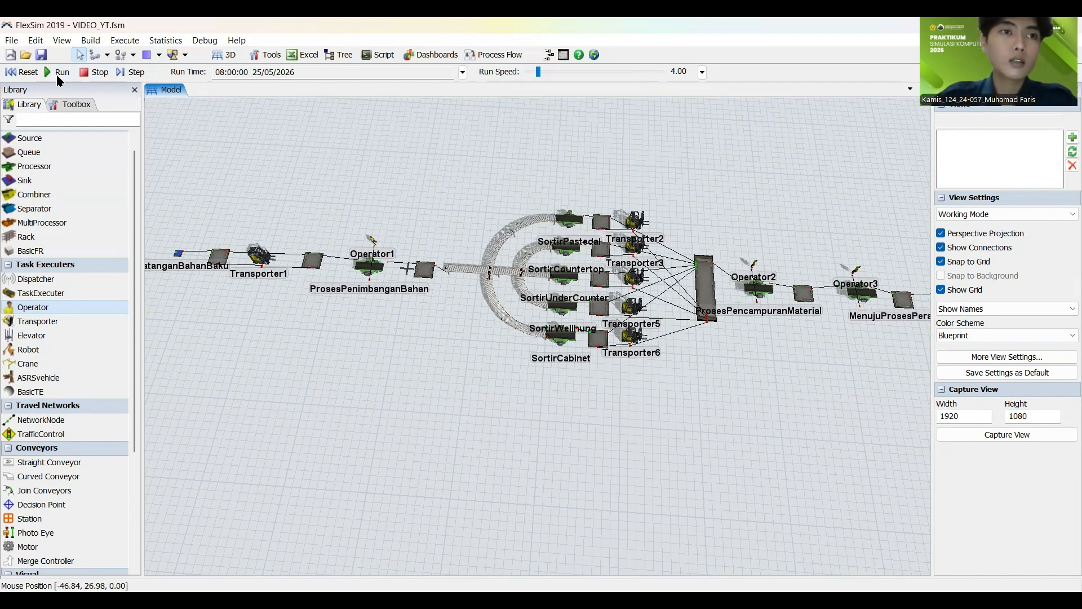
Step: Test-run the model at a run speed of about 917, watching the items on the sorting conveyors, and reset it
{"action": "left_click", "coordinate": [58, 73]}
{"action": "left_click_drag", "start_coordinate": [538, 71], "coordinate": [561, 84]}
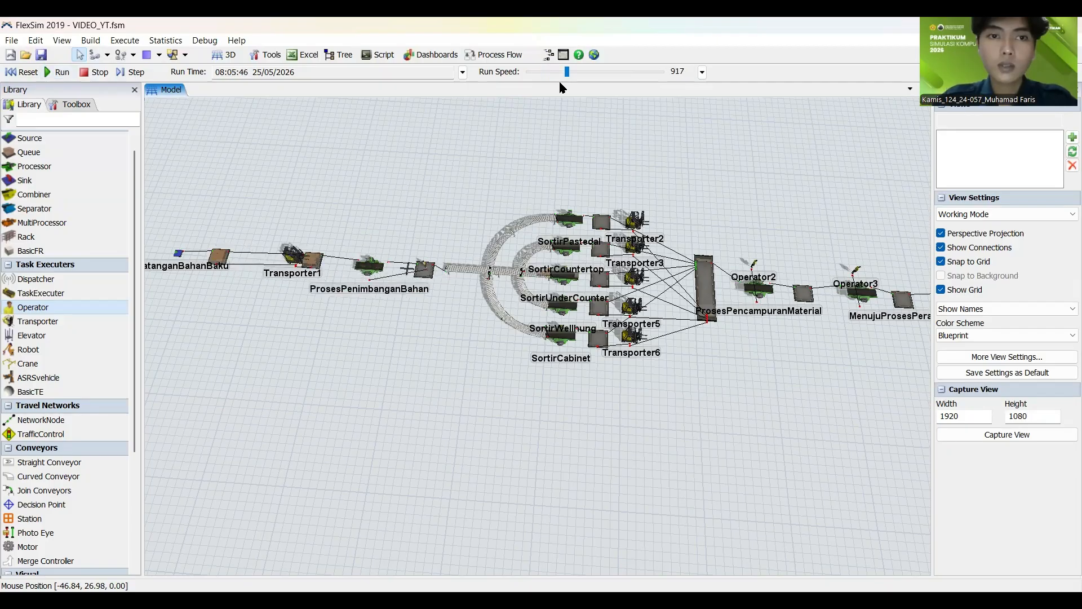
{"action": "scroll", "coordinate": [344, 187], "scroll_direction": "down", "scroll_amount": 3}
{"action": "scroll", "coordinate": [555, 256], "scroll_direction": "up", "scroll_amount": 3}
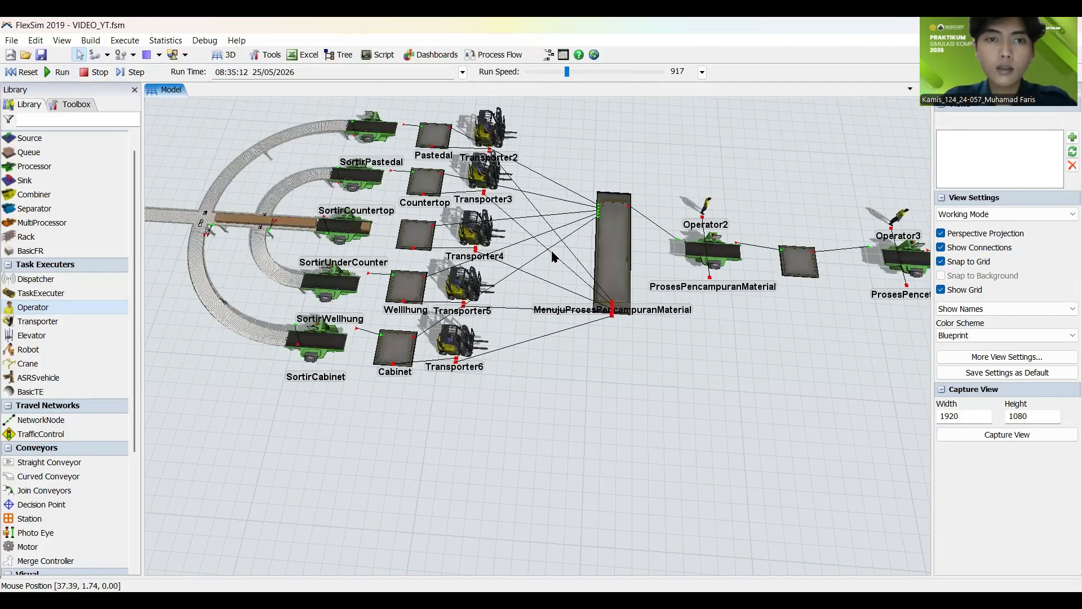
{"action": "scroll", "coordinate": [394, 214], "scroll_direction": "down", "scroll_amount": 2}
{"action": "scroll", "coordinate": [318, 167], "scroll_direction": "up", "scroll_amount": 5}
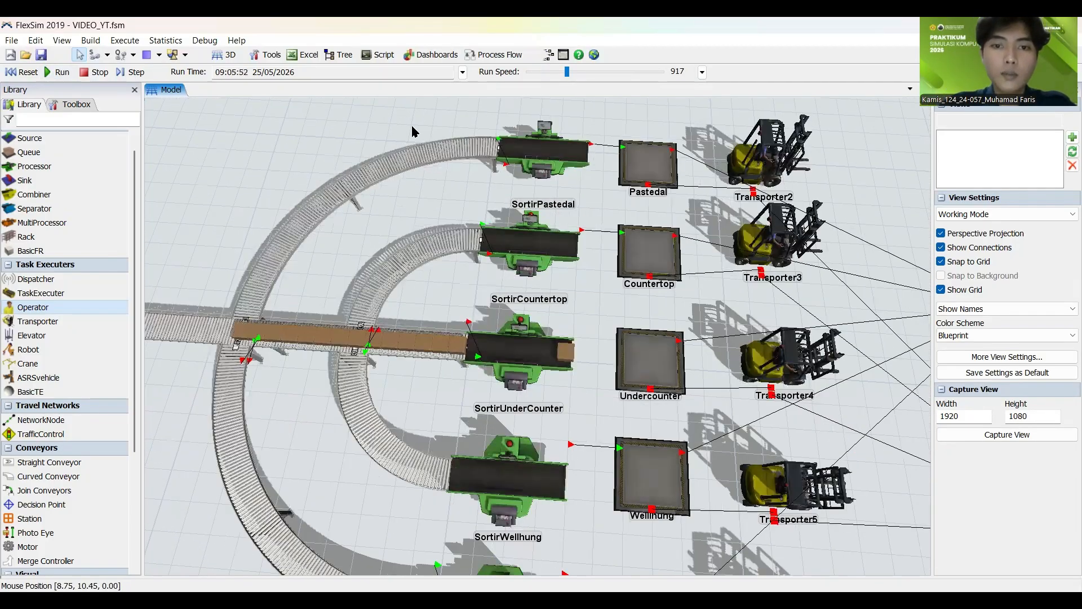
{"action": "scroll", "coordinate": [375, 136], "scroll_direction": "down", "scroll_amount": 5}
{"action": "scroll", "coordinate": [432, 211], "scroll_direction": "up", "scroll_amount": 4}
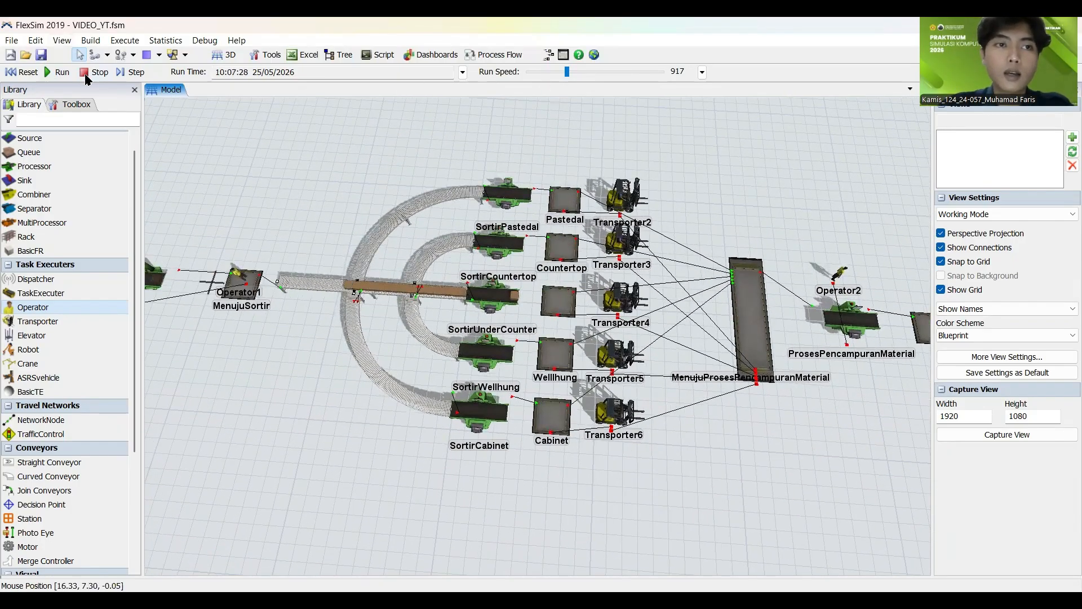
{"action": "left_click", "coordinate": [23, 72]}
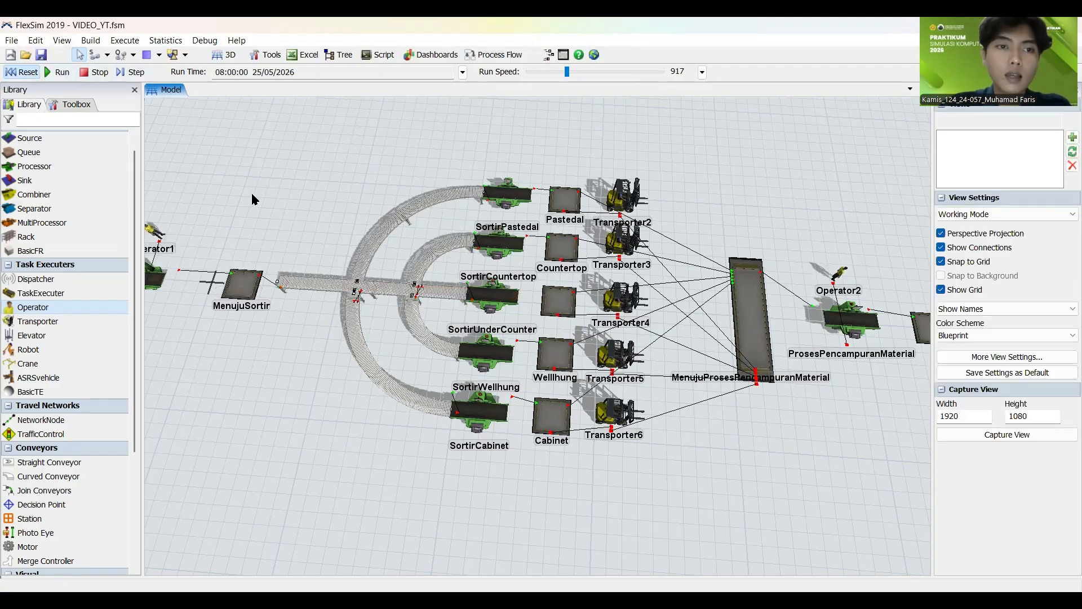
Step: Place two decision points on the straight sorting conveyor, one near its start and one just before SortirUnderCounter
{"action": "left_click_drag", "start_coordinate": [251, 191], "coordinate": [312, 205]}
{"action": "scroll", "coordinate": [312, 205], "scroll_direction": "up", "scroll_amount": 3}
{"action": "scroll", "coordinate": [59, 449], "scroll_direction": "down", "scroll_amount": 2}
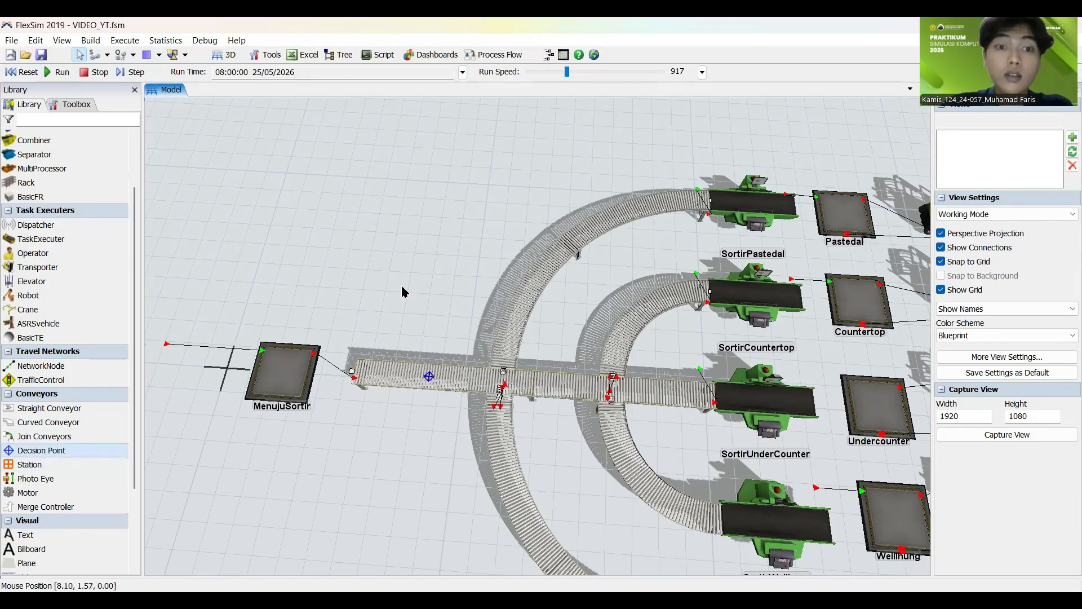
{"action": "left_click_drag", "start_coordinate": [401, 285], "coordinate": [242, 265]}
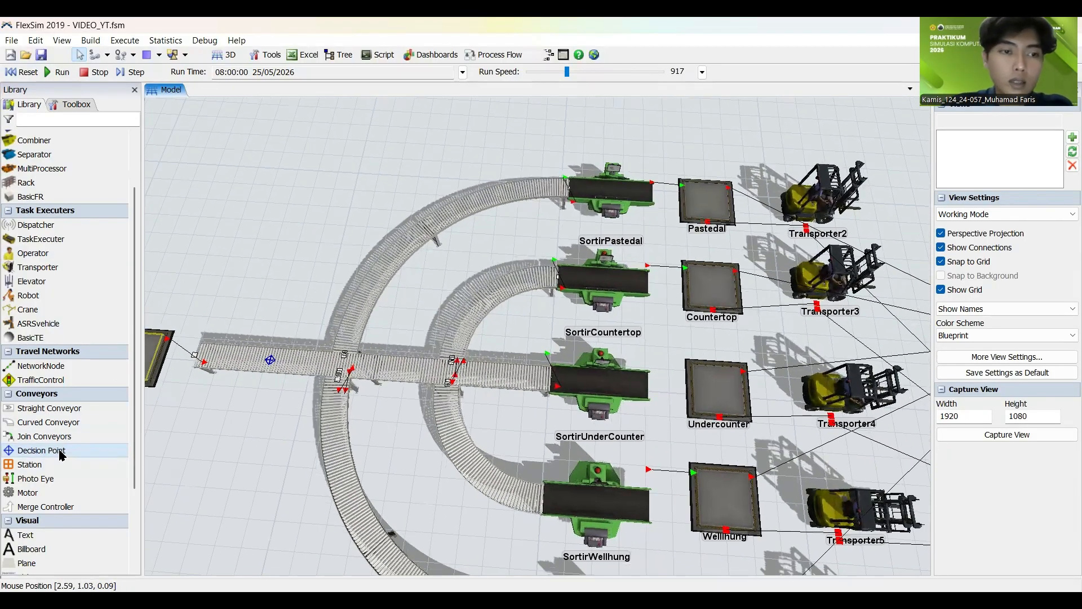
{"action": "mouse_move", "coordinate": [65, 451]}
{"action": "left_mouse_down"}
{"action": "mouse_move", "coordinate": [387, 419]}
{"action": "mouse_move", "coordinate": [491, 375]}
{"action": "left_mouse_up"}
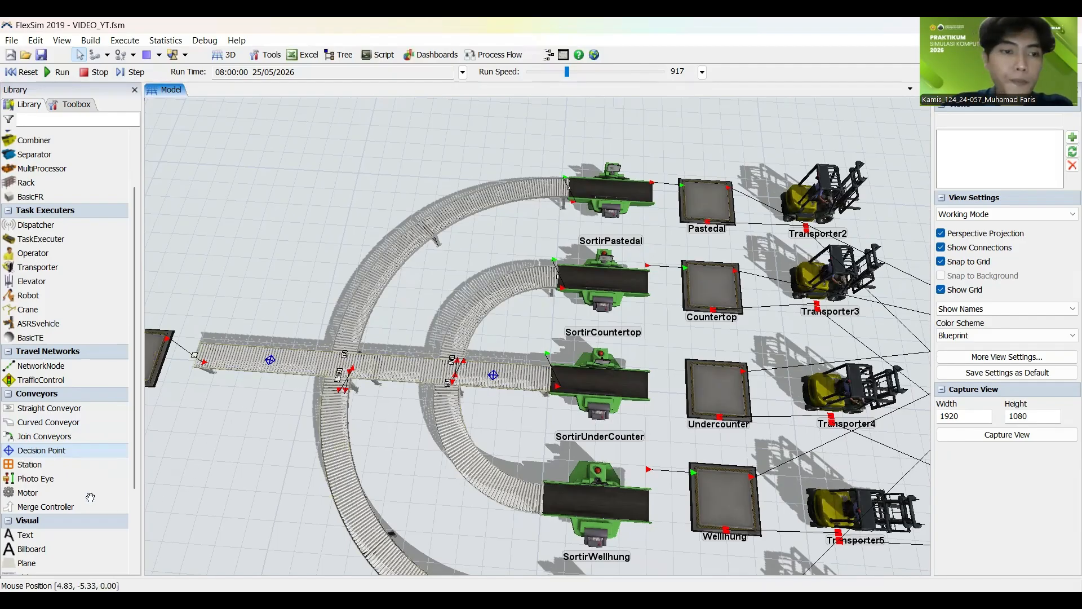
Step: Place one decision point on each of the four curved sorting conveyors, just past their junctions with the straight conveyor
{"action": "left_click_drag", "start_coordinate": [128, 446], "coordinate": [361, 306]}
{"action": "left_click_drag", "start_coordinate": [65, 448], "coordinate": [333, 425]}
{"action": "mouse_move", "coordinate": [67, 454]}
{"action": "left_mouse_down"}
{"action": "mouse_move", "coordinate": [429, 364]}
{"action": "mouse_move", "coordinate": [460, 330]}
{"action": "left_mouse_up"}
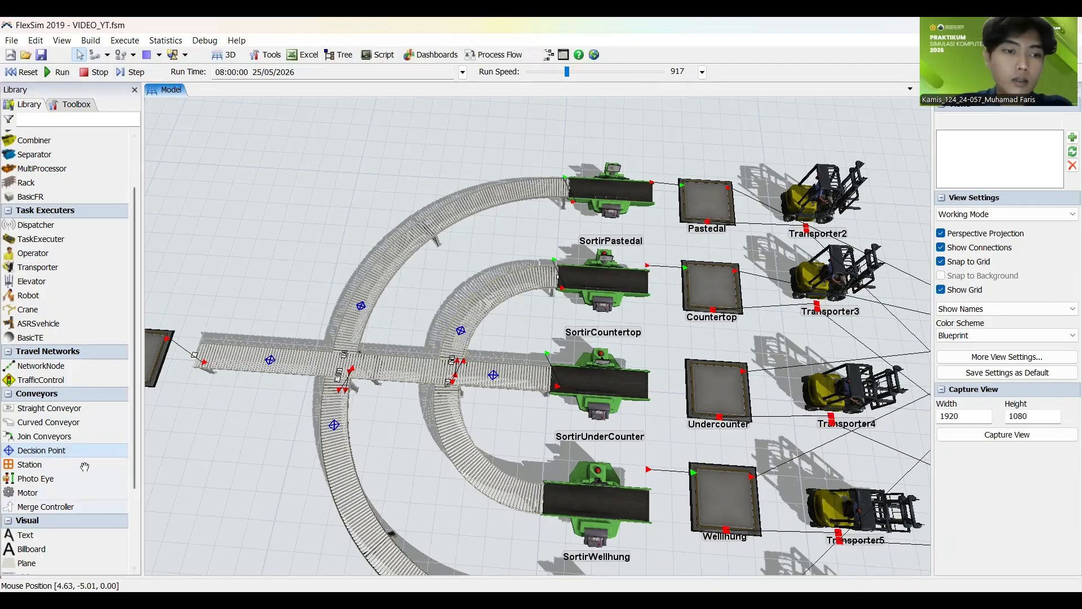
{"action": "left_click_drag", "start_coordinate": [404, 436], "coordinate": [445, 410]}
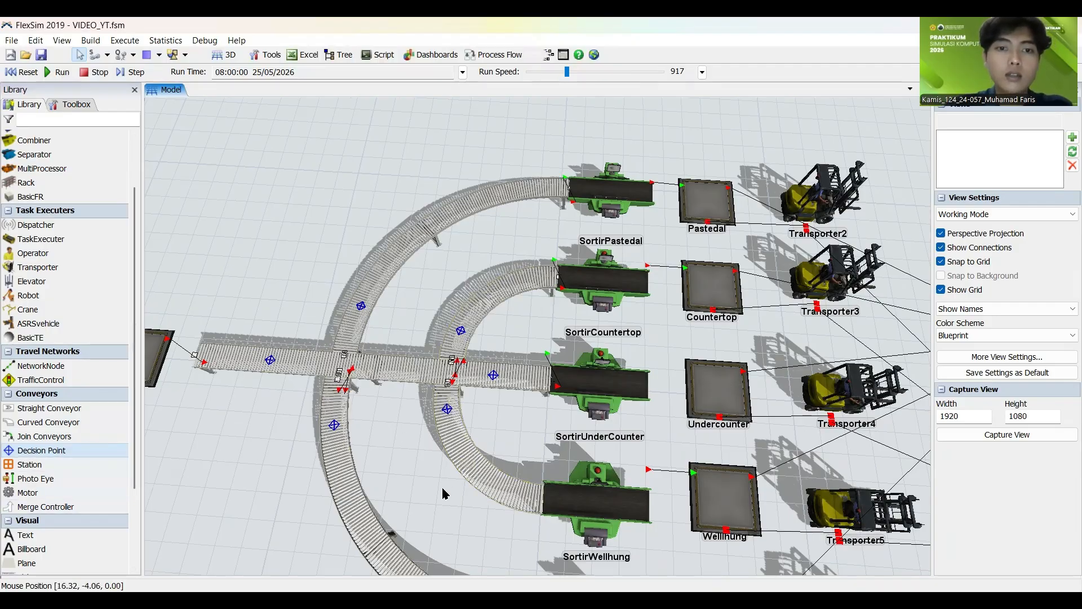
Step: Add an On Arrival trigger with Send Item By Case to decision point DP1 at the start of the straight conveyor
{"action": "left_click_drag", "start_coordinate": [444, 491], "coordinate": [594, 456]}
{"action": "scroll", "coordinate": [417, 381], "scroll_direction": "up", "scroll_amount": 2}
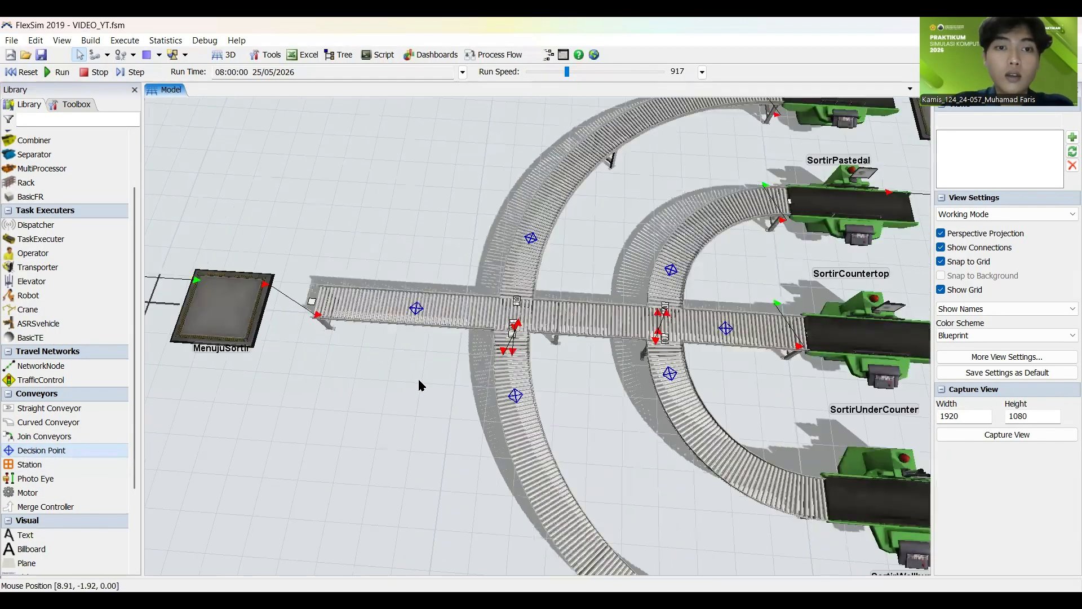
{"action": "left_click", "coordinate": [415, 323]}
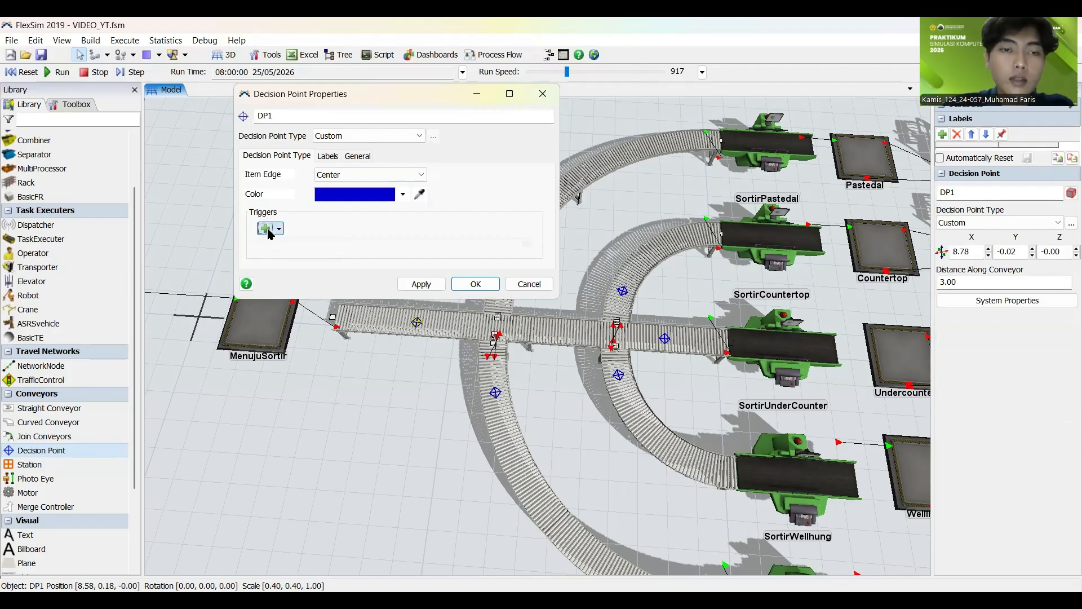
{"action": "left_click", "coordinate": [265, 229]}
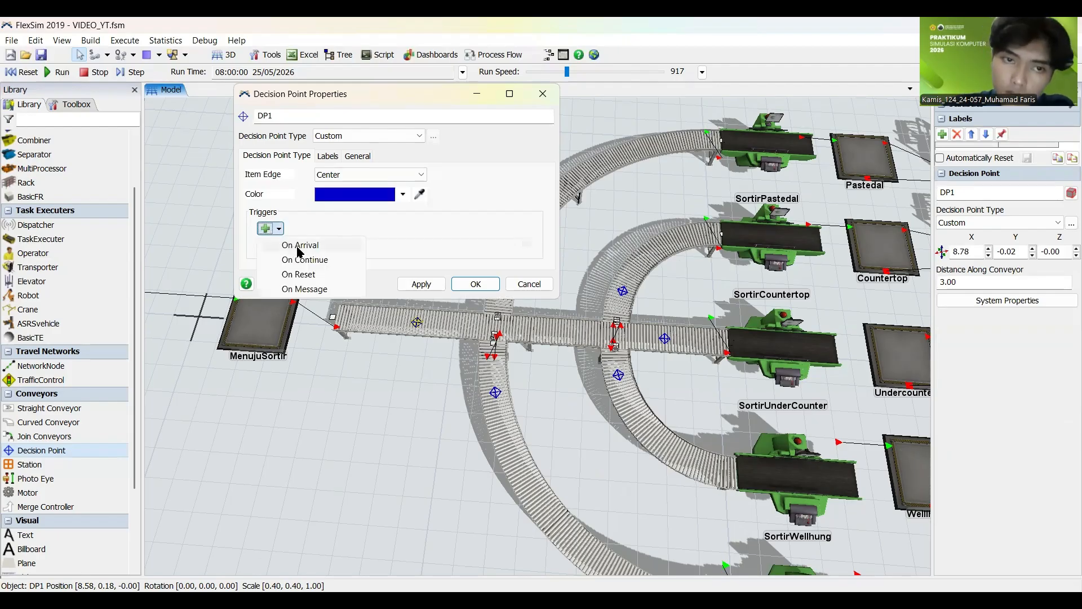
{"action": "left_click", "coordinate": [300, 245]}
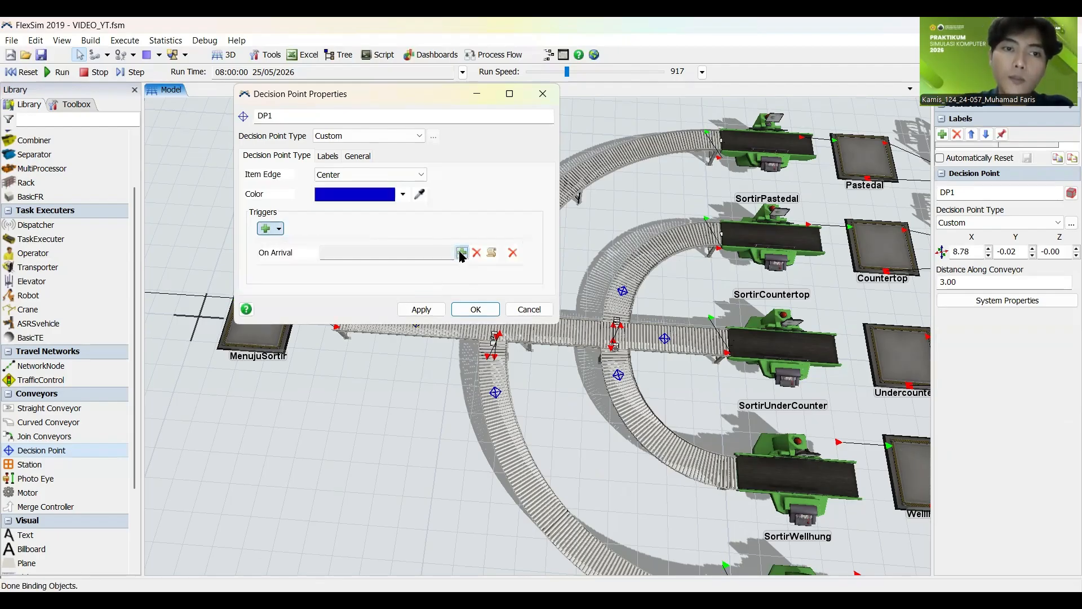
{"action": "left_click", "coordinate": [461, 256]}
{"action": "left_click", "coordinate": [439, 283]}
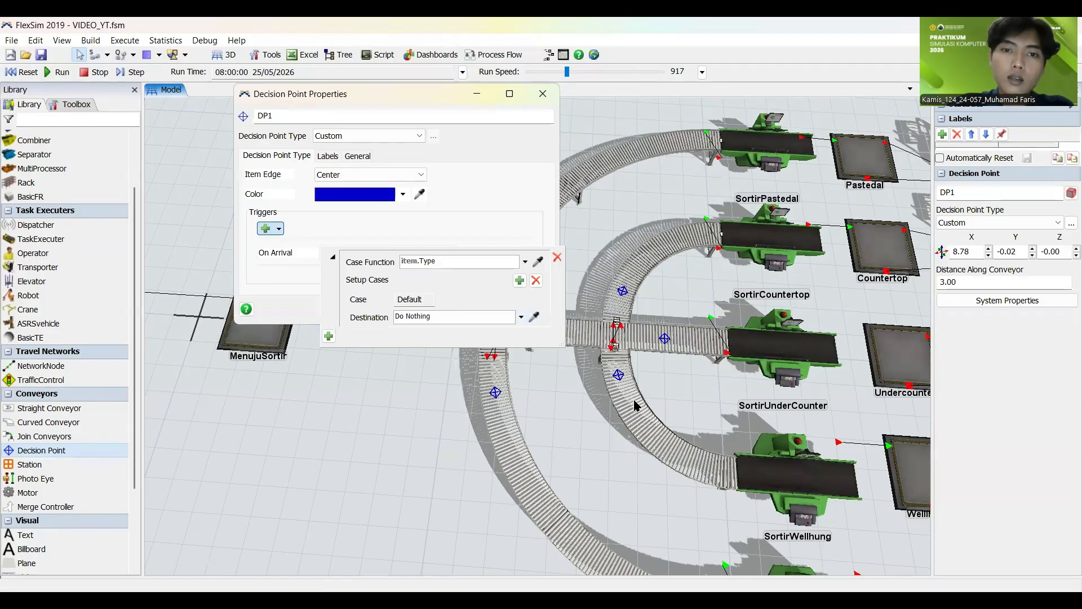
{"action": "left_click", "coordinate": [457, 425]}
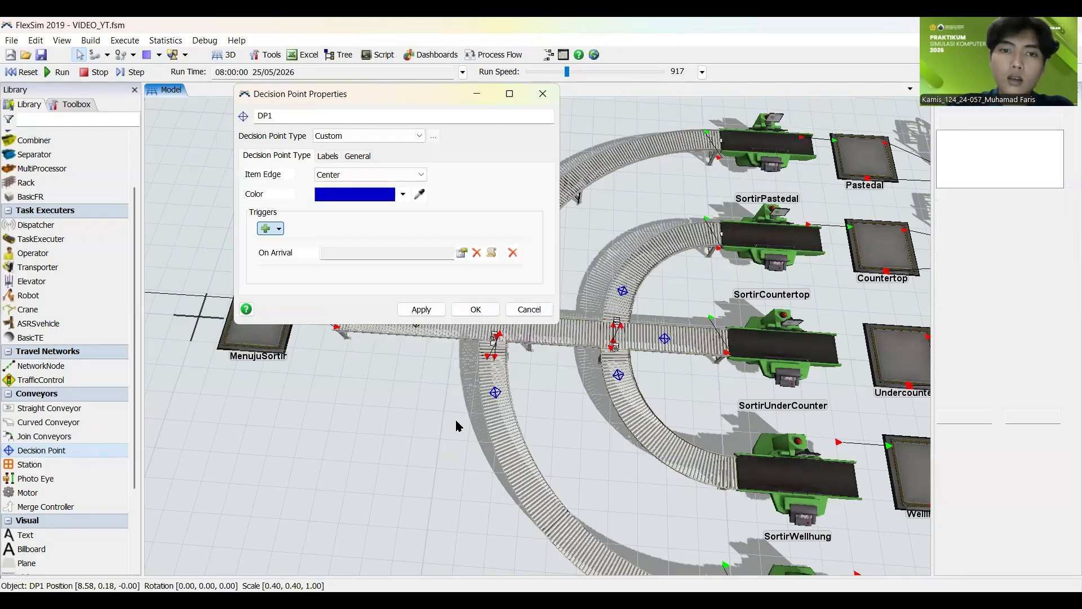
Step: Set the Default case destination in DP1's On Arrival trigger to Model.find("DP2")
{"action": "scroll", "coordinate": [455, 425], "scroll_direction": "down", "scroll_amount": 3}
{"action": "scroll", "coordinate": [553, 424], "scroll_direction": "up", "scroll_amount": 6}
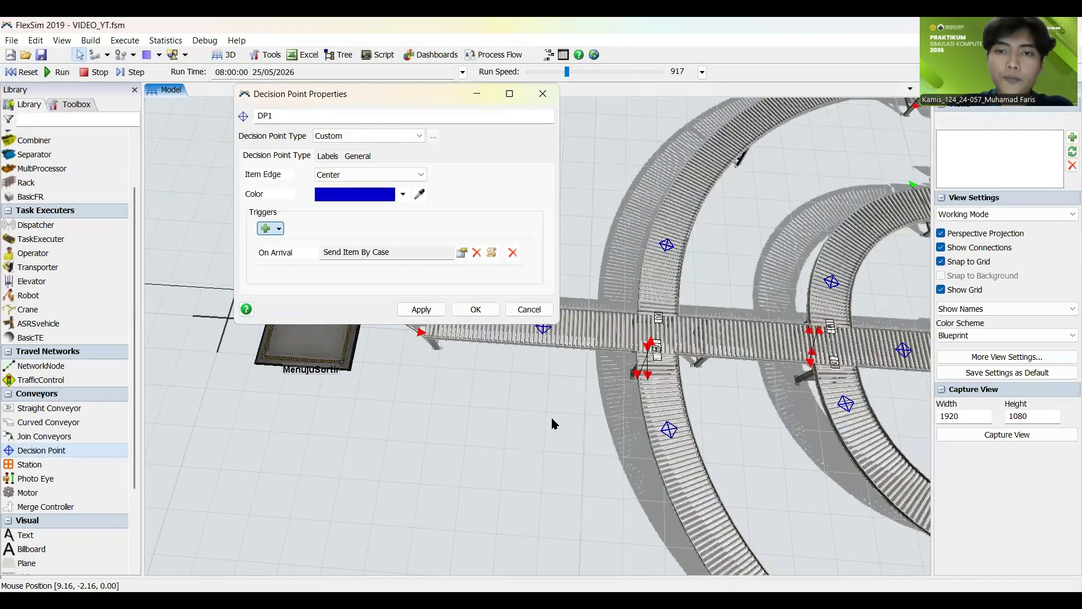
{"action": "scroll", "coordinate": [552, 423], "scroll_direction": "down", "scroll_amount": 3}
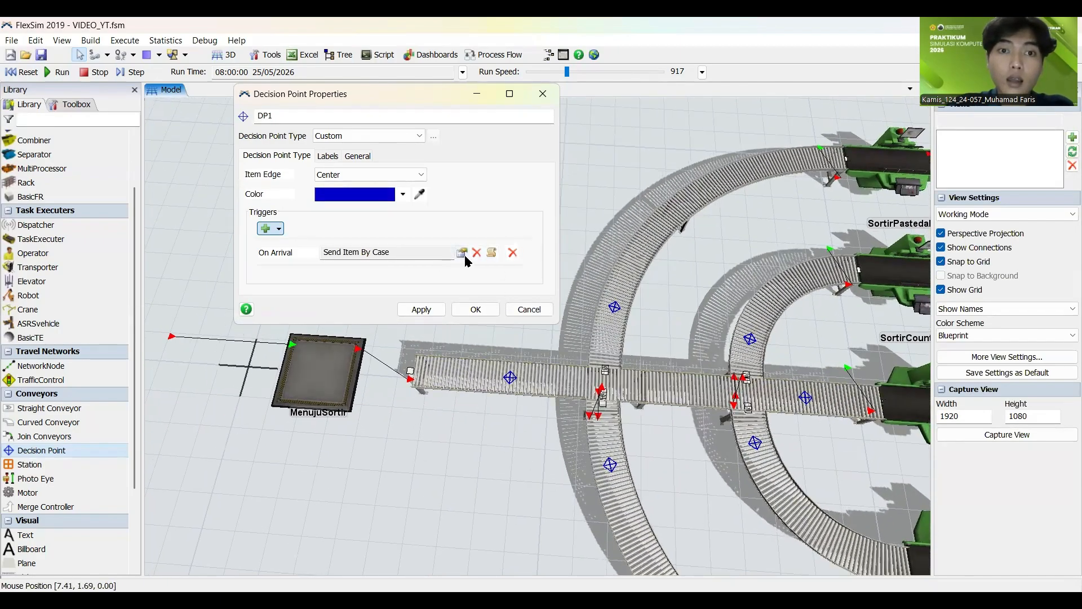
{"action": "left_click", "coordinate": [461, 253]}
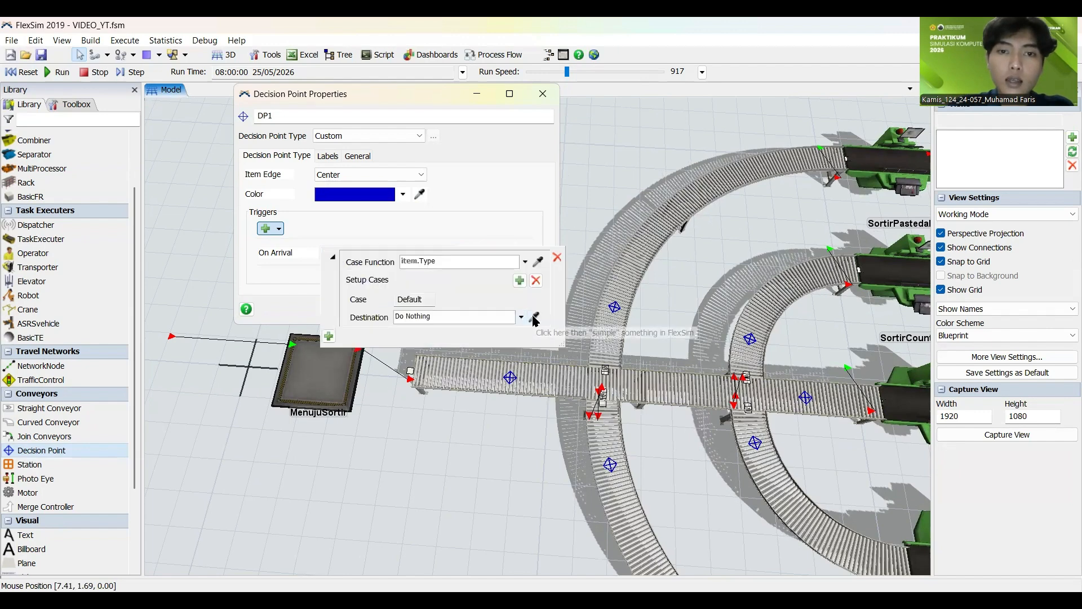
{"action": "left_click", "coordinate": [535, 319]}
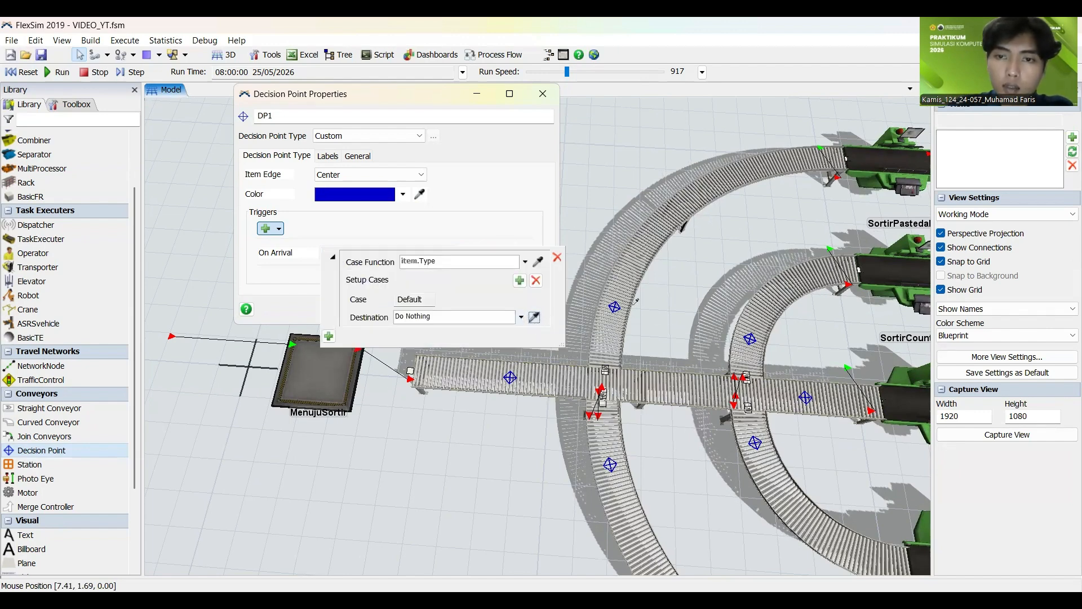
{"action": "left_click", "coordinate": [805, 400]}
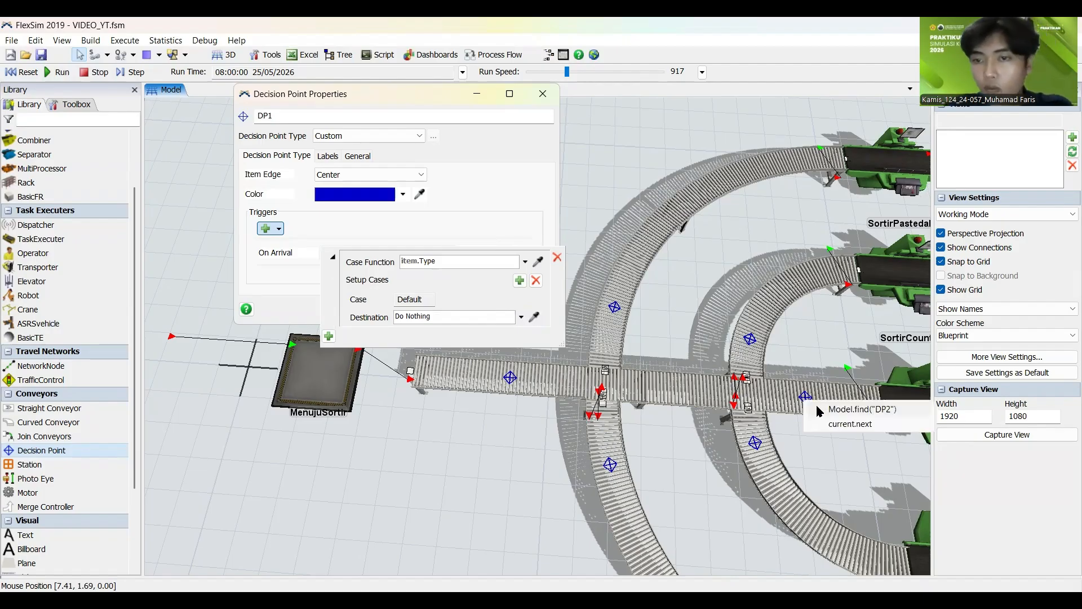
{"action": "left_click", "coordinate": [816, 404]}
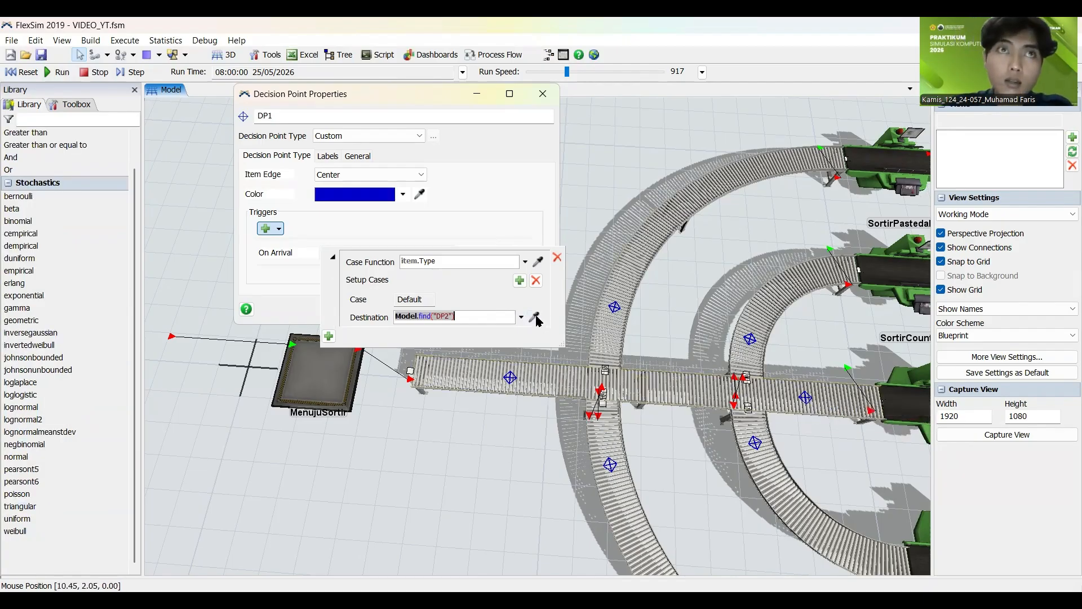
{"action": "left_click", "coordinate": [521, 282]}
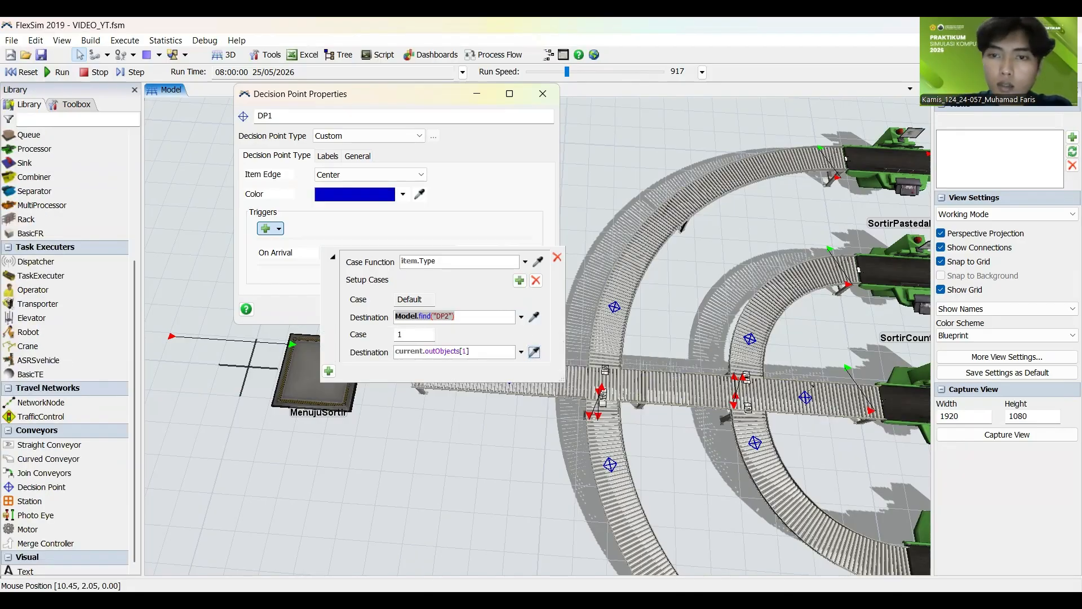
{"action": "left_click", "coordinate": [791, 394]}
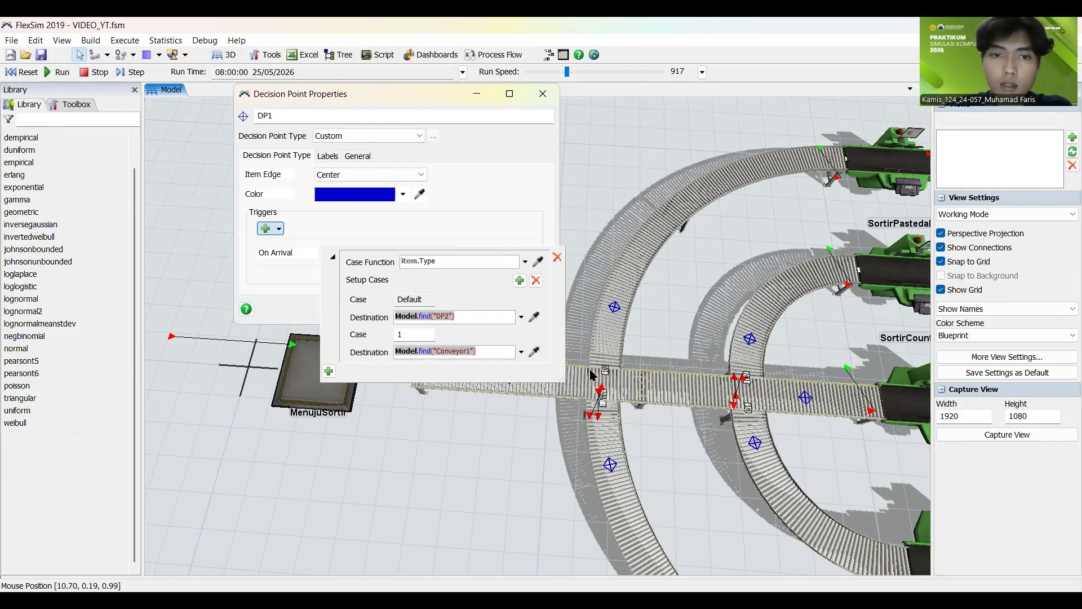
{"action": "left_click", "coordinate": [536, 280]}
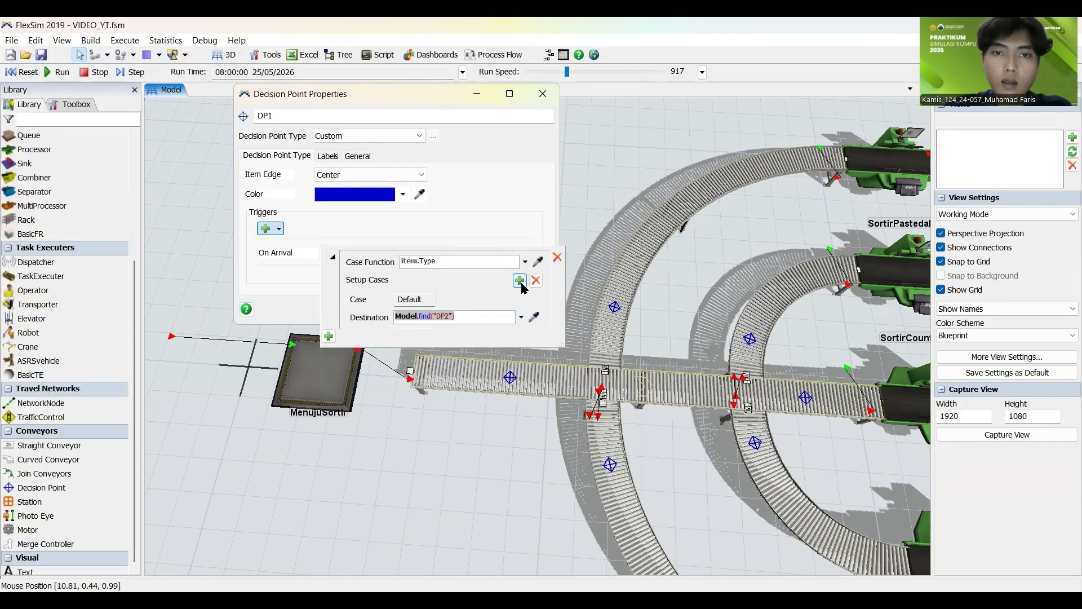
Step: Add case 1 to DP1's On Arrival trigger with Model.find("DP2") as its destination
{"action": "left_click", "coordinate": [520, 282]}
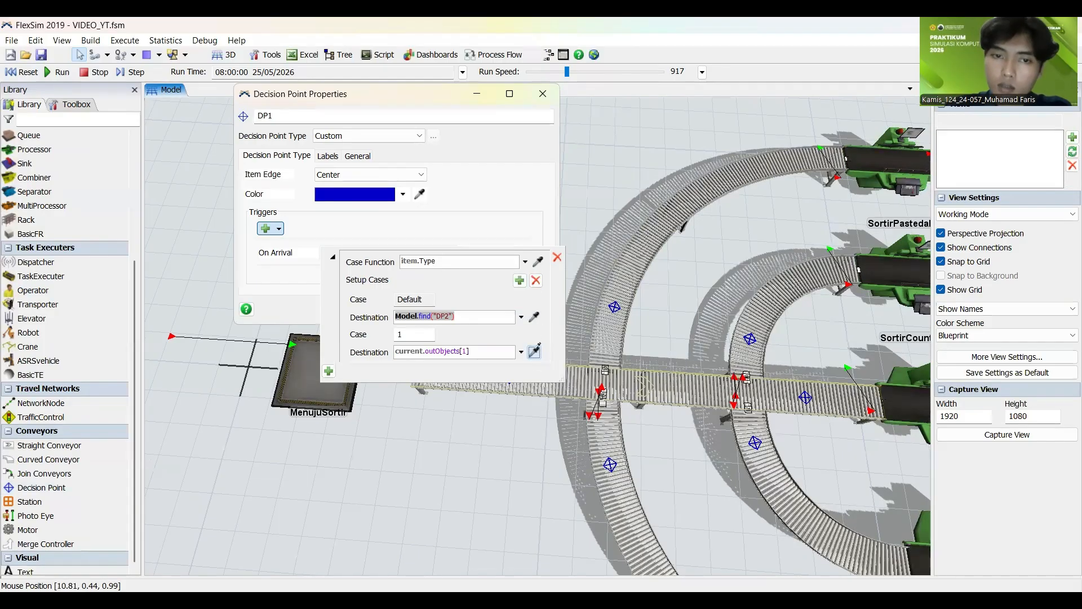
{"action": "left_click", "coordinate": [805, 397]}
{"action": "left_click", "coordinate": [860, 410]}
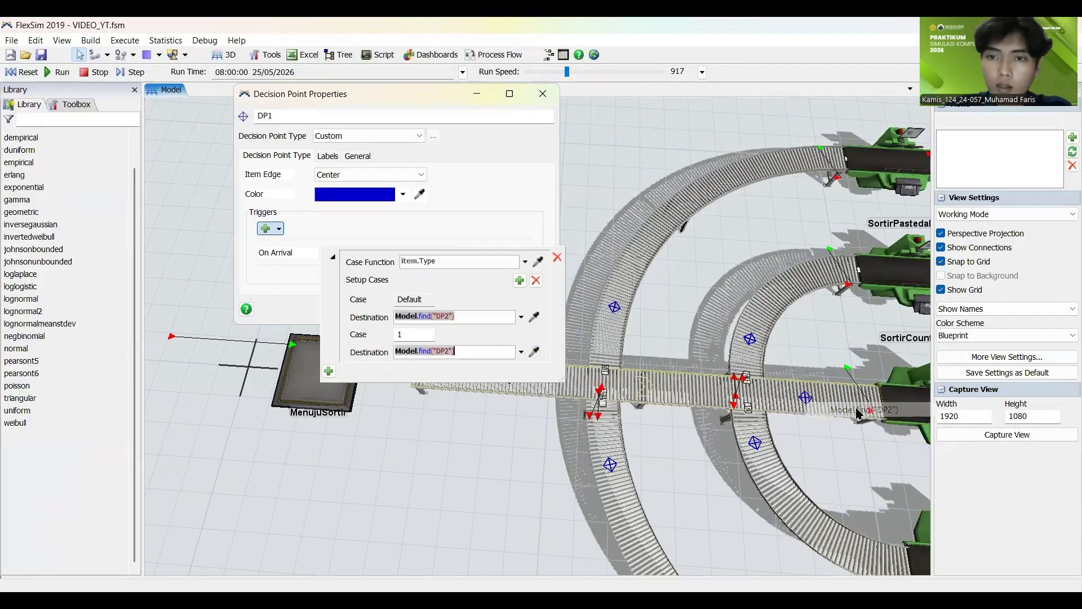
{"action": "left_click", "coordinate": [519, 280]}
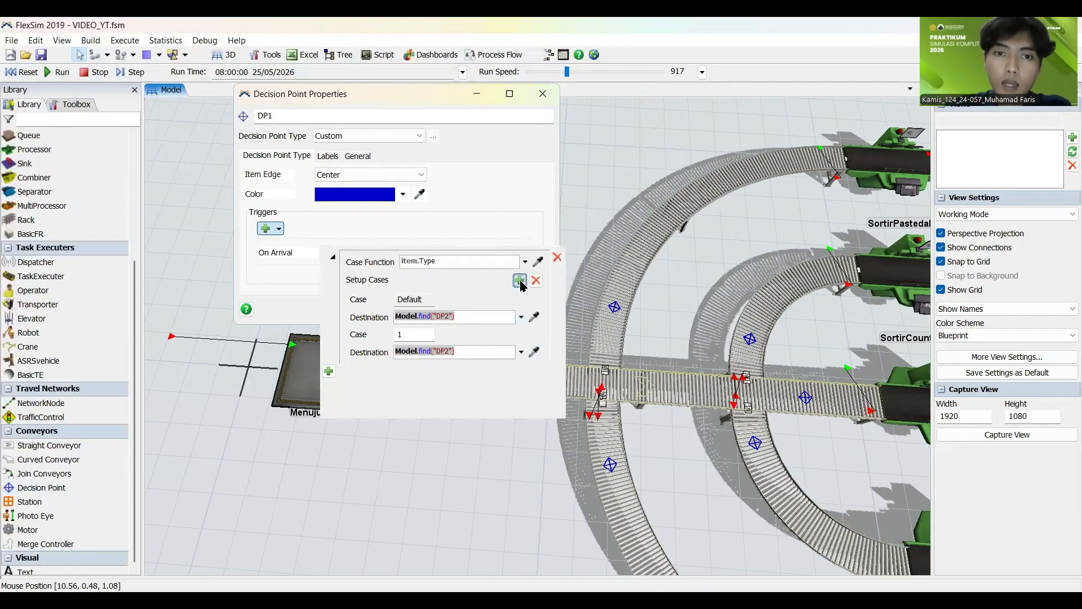
{"action": "left_click", "coordinate": [534, 387]}
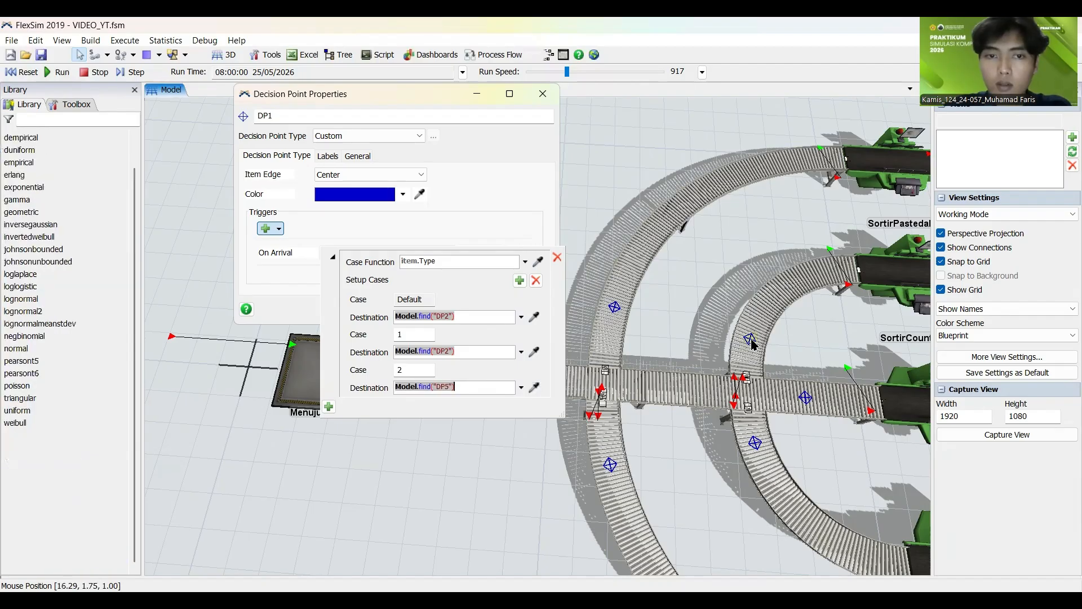
{"action": "left_click", "coordinate": [535, 280]}
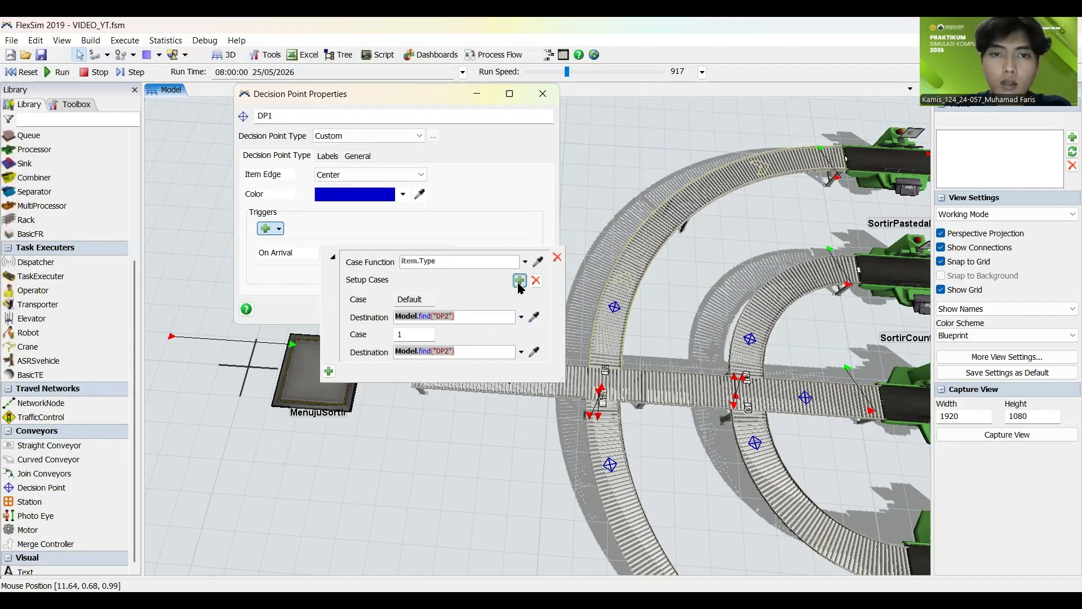
Step: Add case 2 to DP1's On Arrival trigger with Model.find("DP3") on the upper outer curve as its destination
{"action": "left_click", "coordinate": [520, 280]}
{"action": "left_click", "coordinate": [534, 387]}
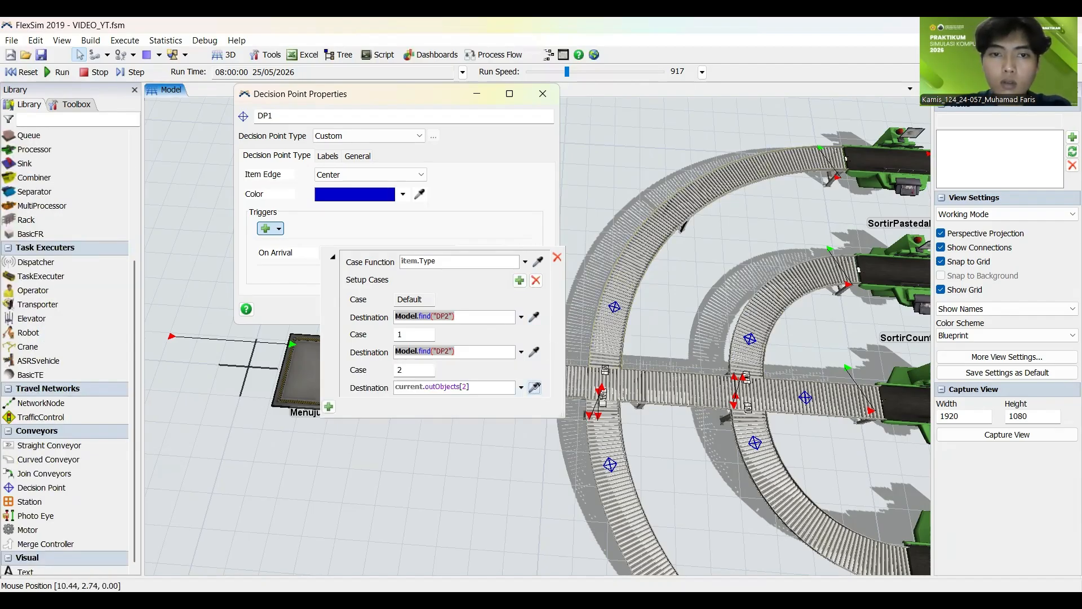
{"action": "left_click", "coordinate": [615, 308]}
Step: Add case 3 with destination Model.find("DP4") and case 4 with Model.find("DP6") to DP1's On Arrival trigger, and save the decision point's properties
{"action": "left_click", "coordinate": [519, 280]}
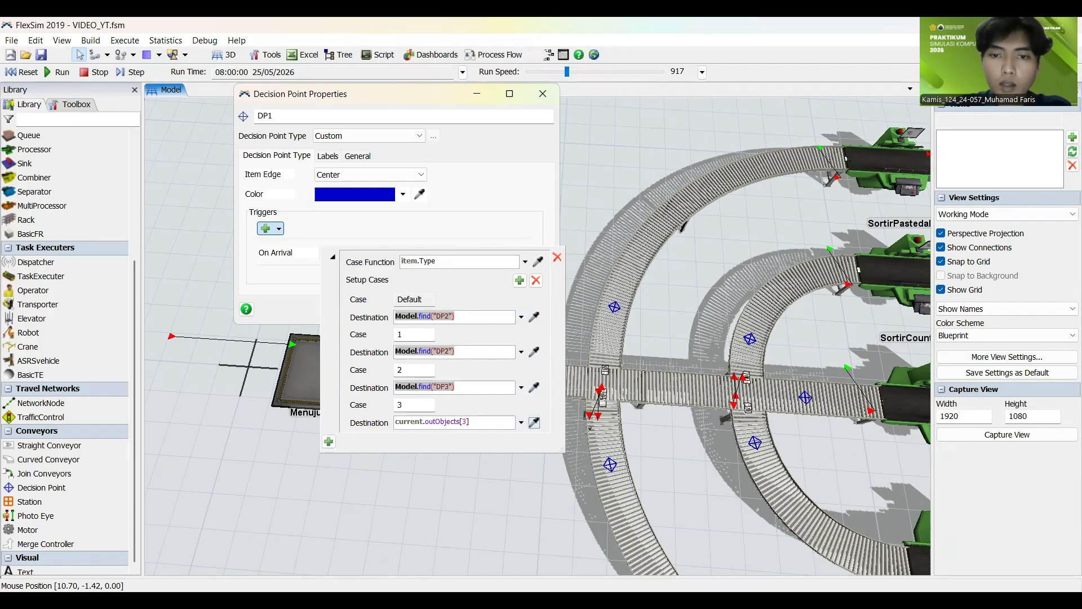
{"action": "left_click", "coordinate": [608, 468]}
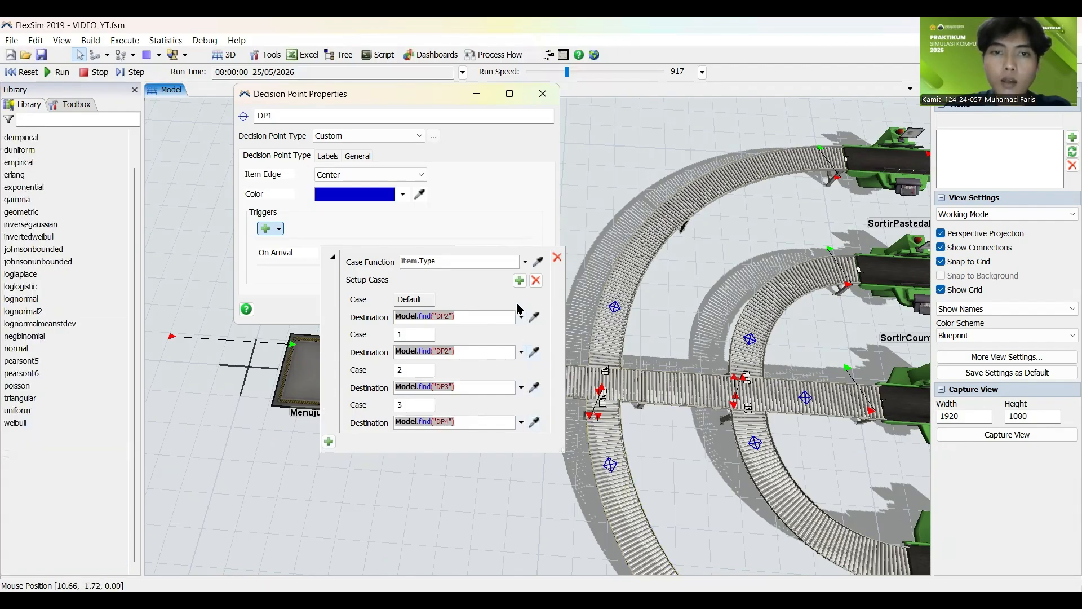
{"action": "left_click", "coordinate": [520, 282]}
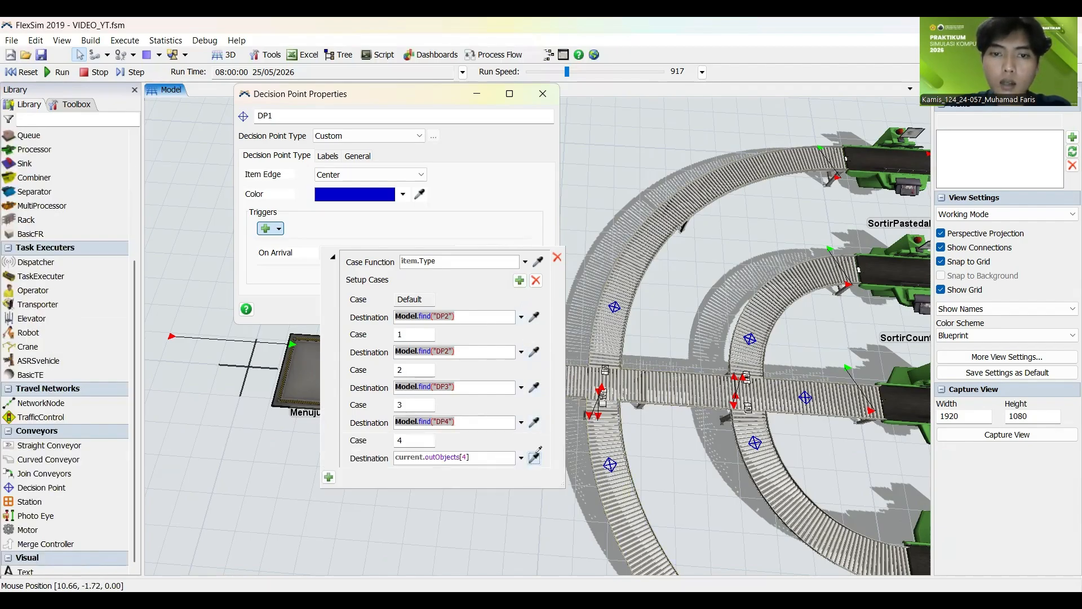
{"action": "left_click", "coordinate": [756, 443]}
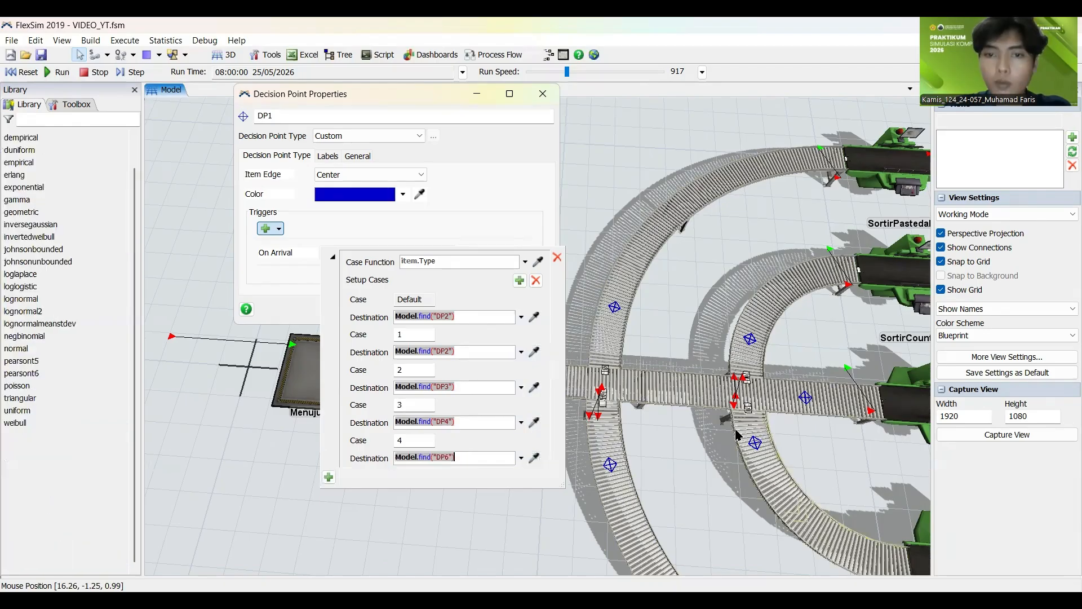
{"action": "left_click", "coordinate": [299, 289]}
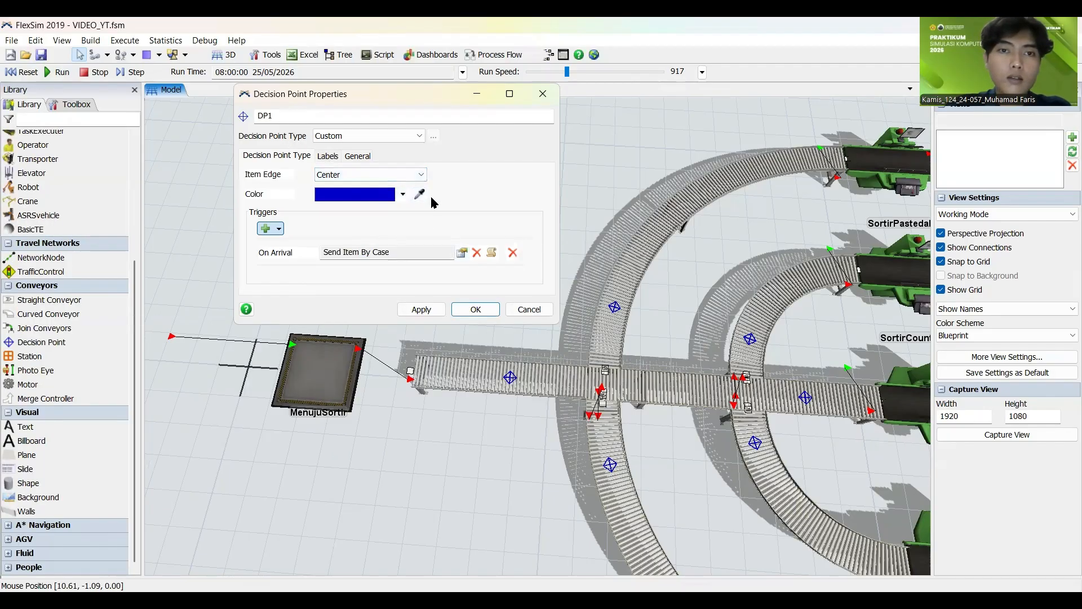
{"action": "left_click", "coordinate": [421, 309]}
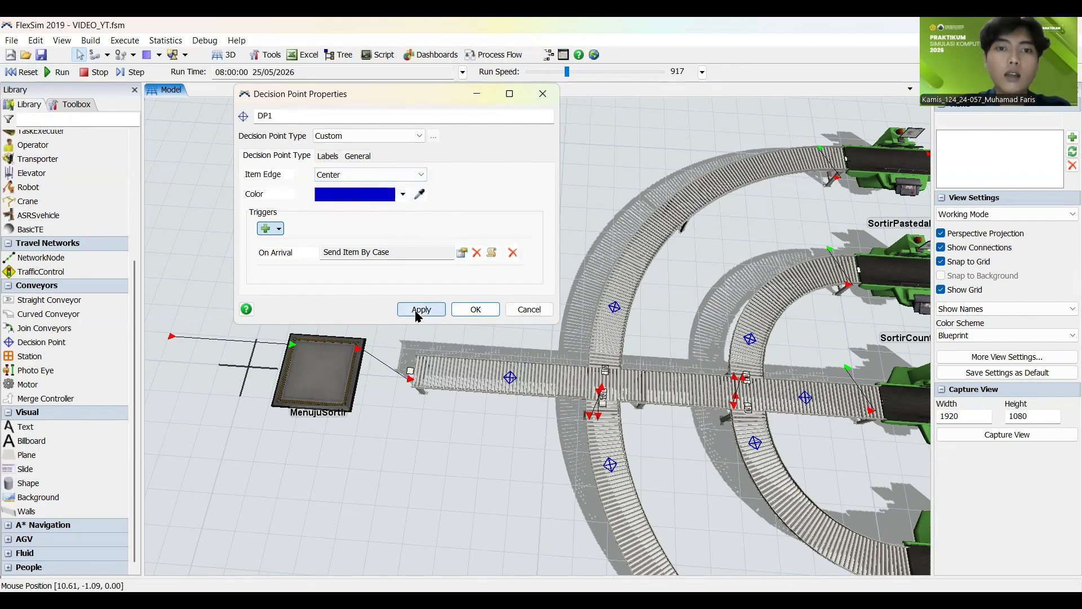
{"action": "left_click", "coordinate": [475, 309]}
Step: Reset and run the model to test the DP1 routing, and stop and reset the simulation
{"action": "scroll", "coordinate": [438, 253], "scroll_direction": "down", "scroll_amount": 5}
{"action": "scroll", "coordinate": [428, 248], "scroll_direction": "up", "scroll_amount": 3}
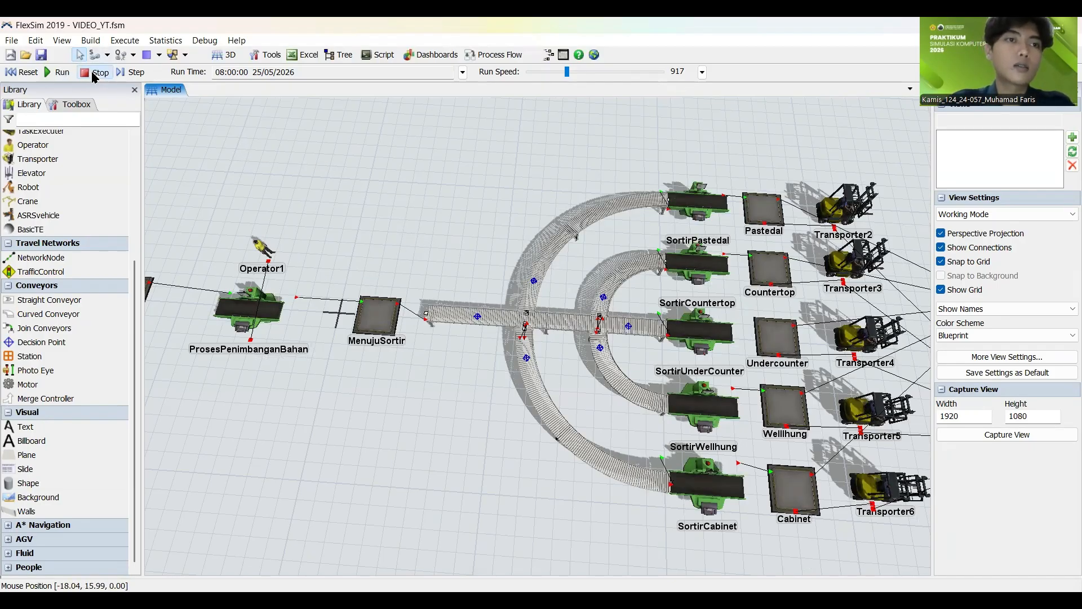
{"action": "left_click", "coordinate": [23, 74]}
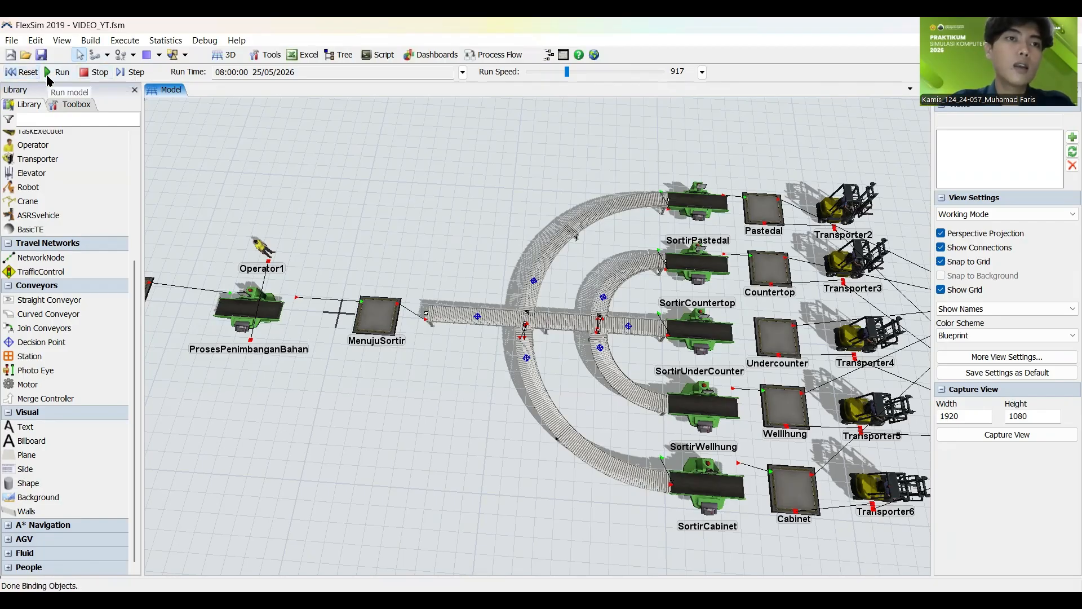
{"action": "left_click", "coordinate": [55, 76]}
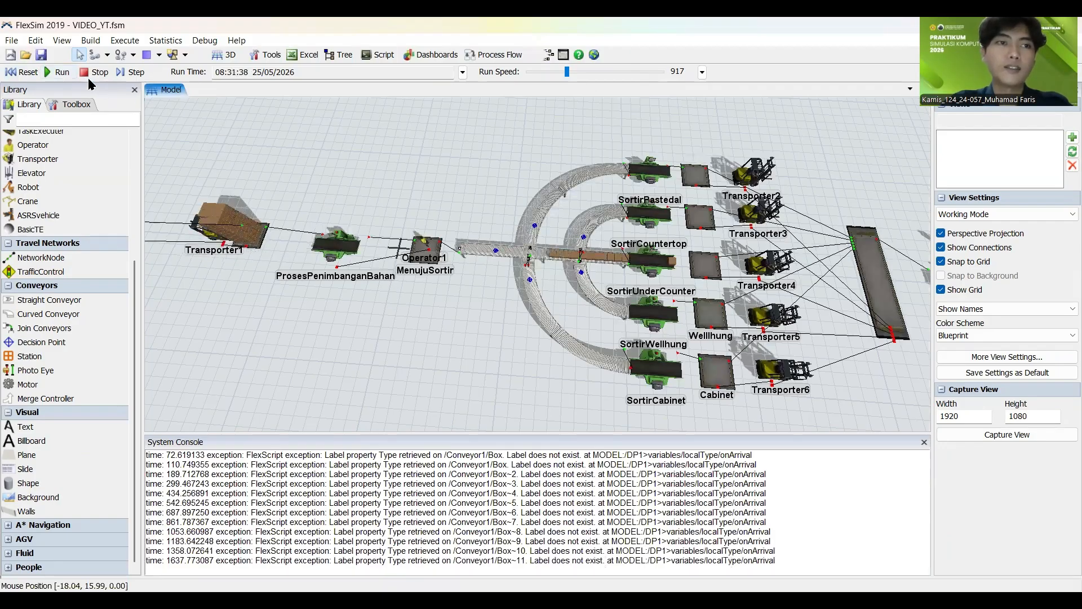
{"action": "left_click", "coordinate": [93, 72]}
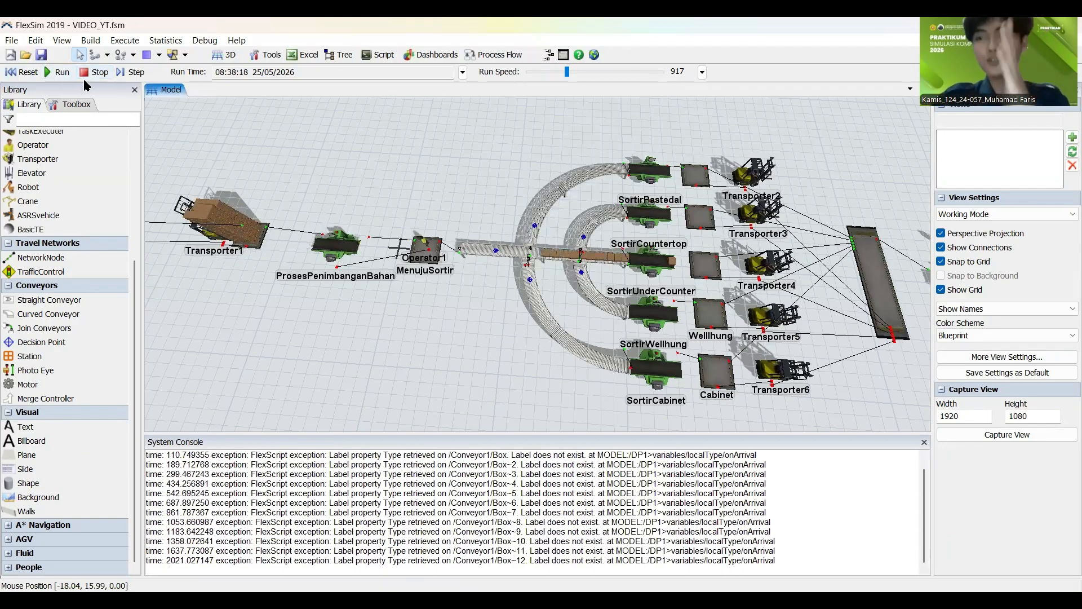
{"action": "left_click", "coordinate": [29, 72]}
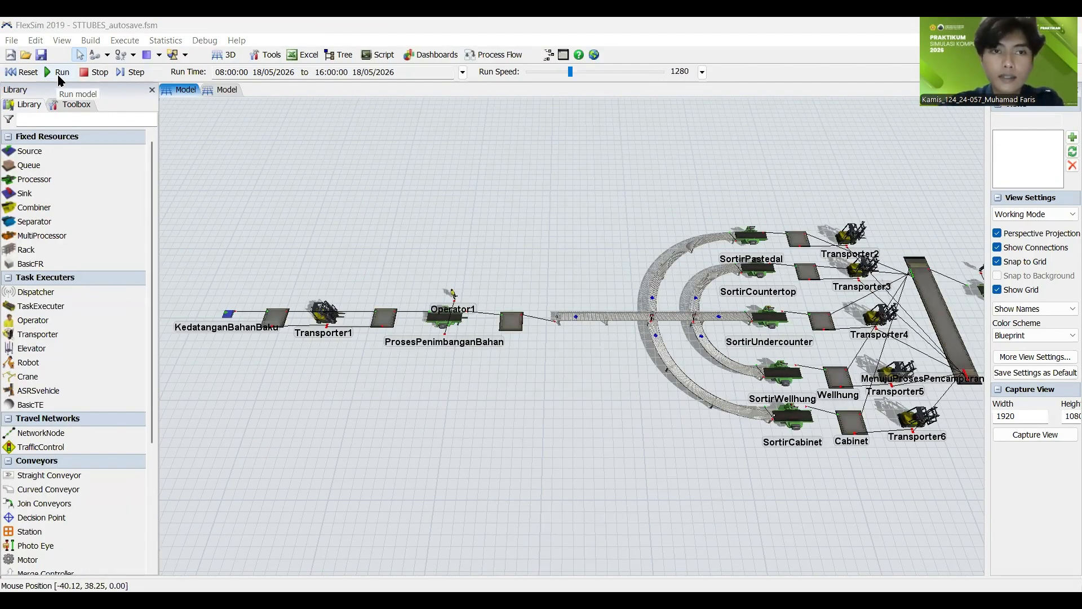
Step: Run the STTUBES_autosave model with the run speed raised to 7323 and examine the item flow through the whole line
{"action": "left_click", "coordinate": [60, 74]}
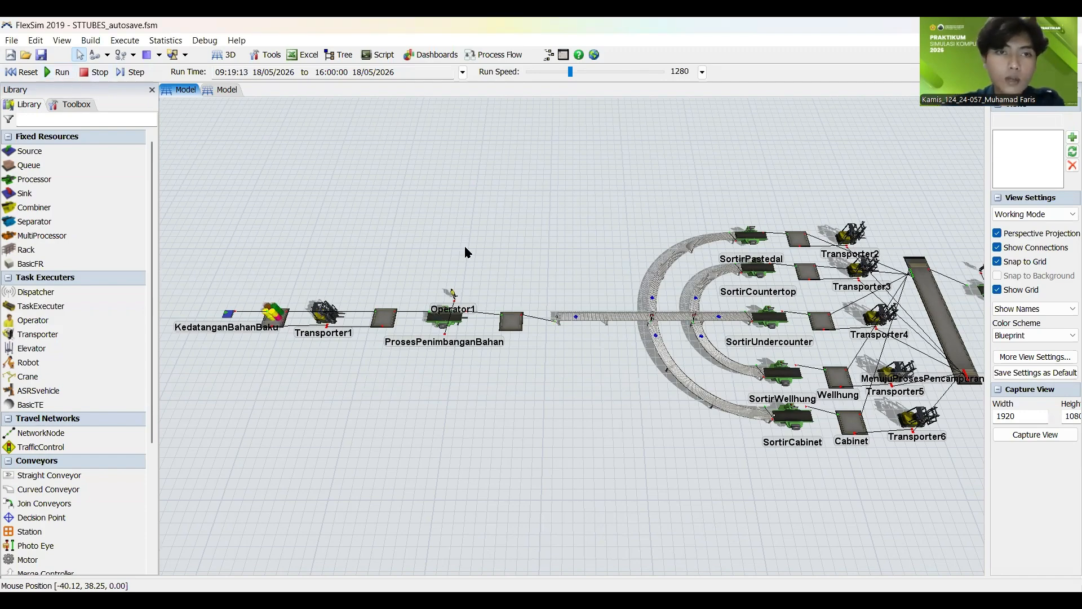
{"action": "left_click", "coordinate": [592, 84]}
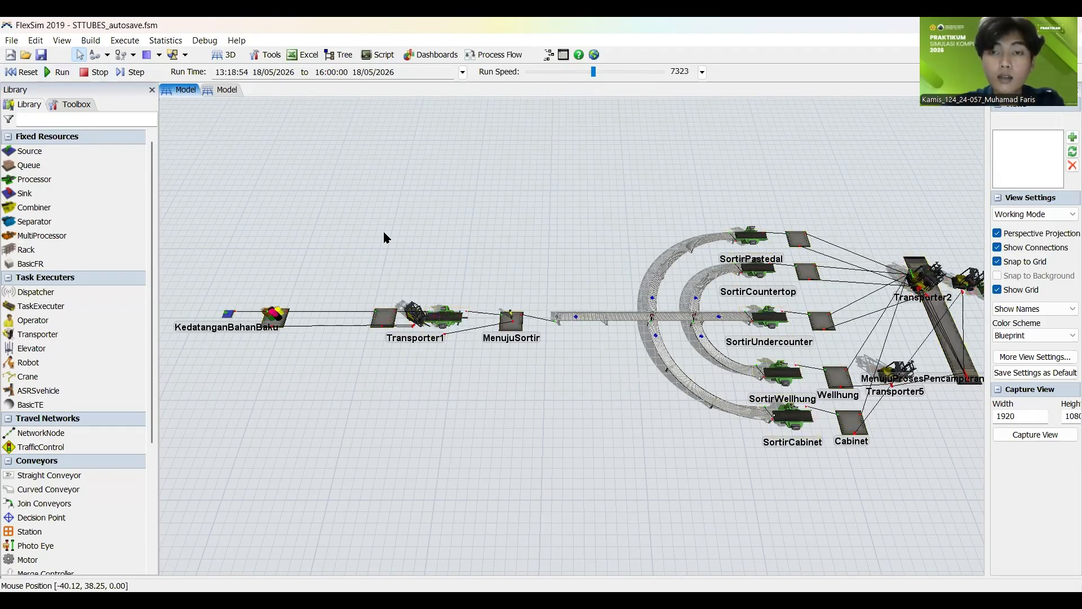
{"action": "scroll", "coordinate": [338, 229], "scroll_direction": "down", "scroll_amount": 3}
{"action": "scroll", "coordinate": [339, 231], "scroll_direction": "down", "scroll_amount": 3}
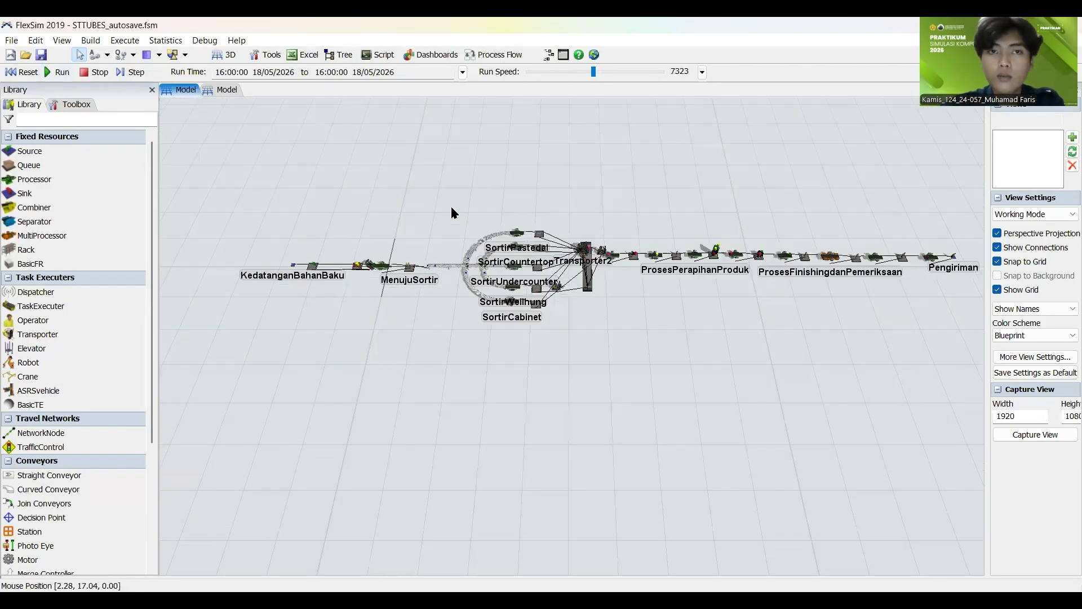
{"action": "scroll", "coordinate": [512, 177], "scroll_direction": "up", "scroll_amount": 5}
{"action": "scroll", "coordinate": [513, 177], "scroll_direction": "down", "scroll_amount": 2}
{"action": "scroll", "coordinate": [401, 224], "scroll_direction": "up", "scroll_amount": 5}
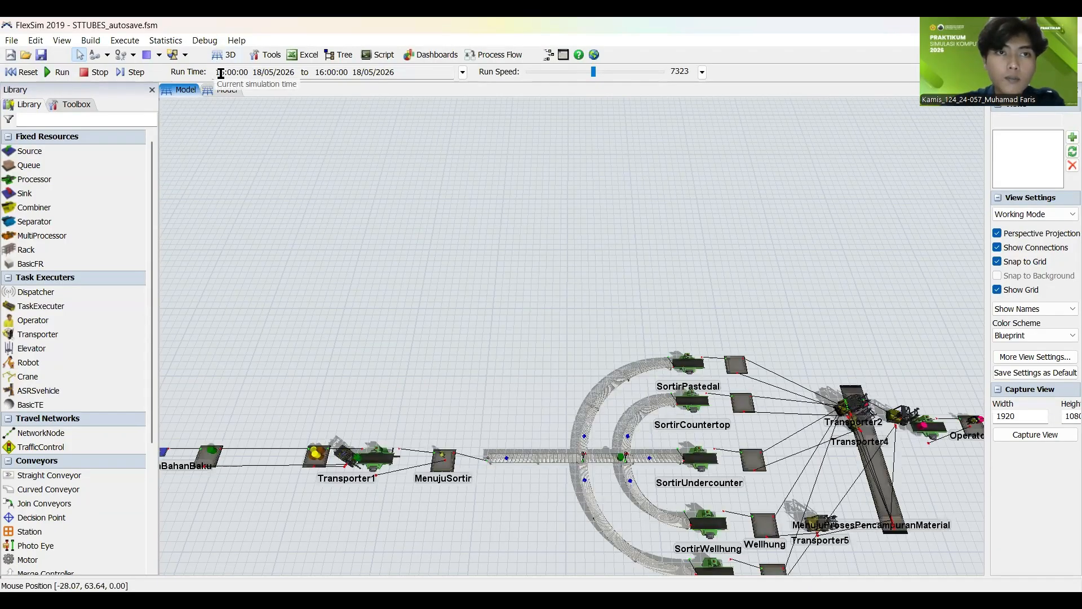
{"action": "scroll", "coordinate": [560, 249], "scroll_direction": "down", "scroll_amount": 2}
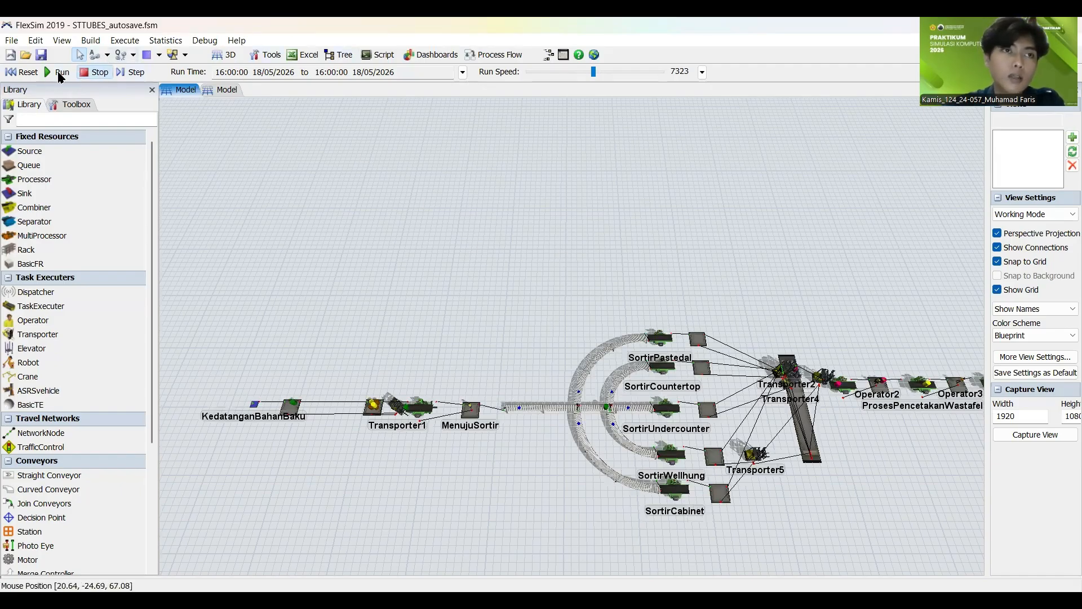
Step: Rerun the simulation from the start at run speed 2426, inspect the flow through to Pengiriman, and reset the model
{"action": "left_click", "coordinate": [28, 72]}
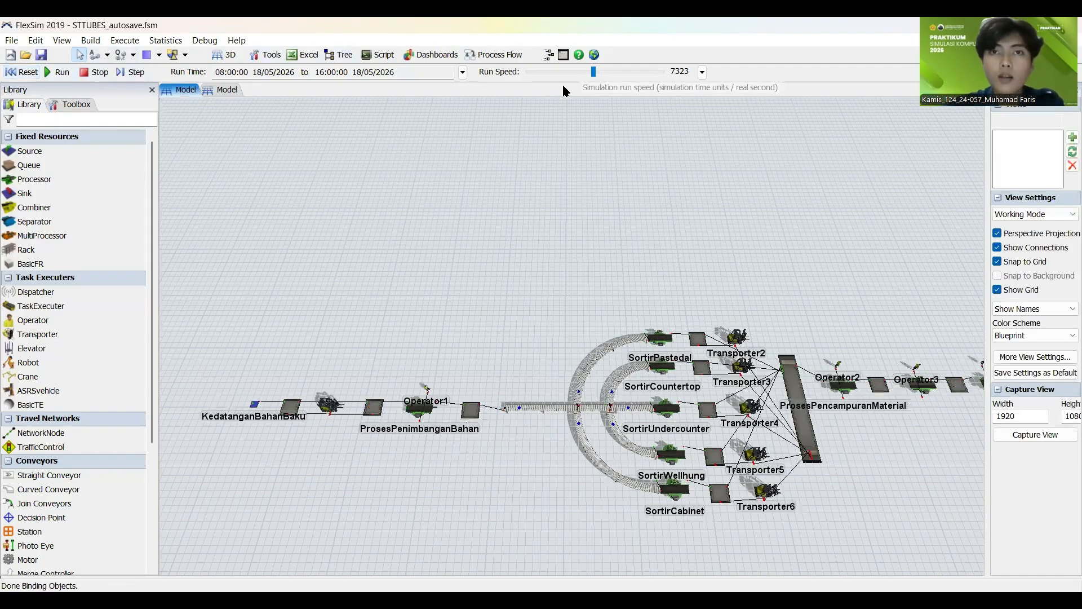
{"action": "left_click_drag", "start_coordinate": [593, 71], "coordinate": [578, 71]}
{"action": "left_click", "coordinate": [54, 72]}
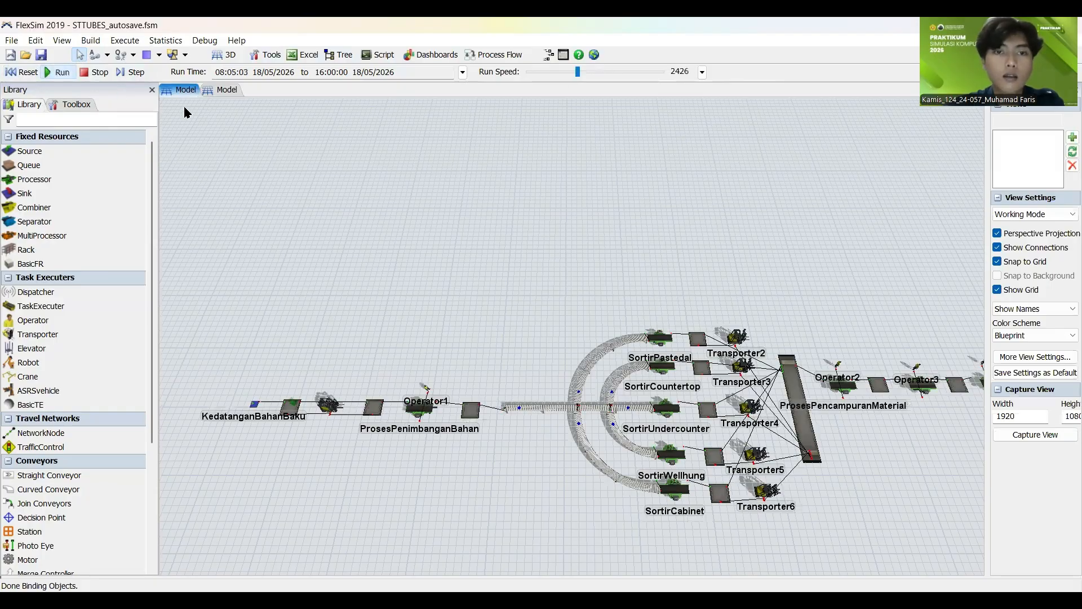
{"action": "scroll", "coordinate": [347, 204], "scroll_direction": "up", "scroll_amount": 3}
{"action": "left_click_drag", "start_coordinate": [344, 154], "coordinate": [248, 141]}
{"action": "scroll", "coordinate": [443, 286], "scroll_direction": "down", "scroll_amount": 3}
{"action": "left_click_drag", "start_coordinate": [444, 291], "coordinate": [220, 290]}
{"action": "scroll", "coordinate": [855, 337], "scroll_direction": "up", "scroll_amount": 5}
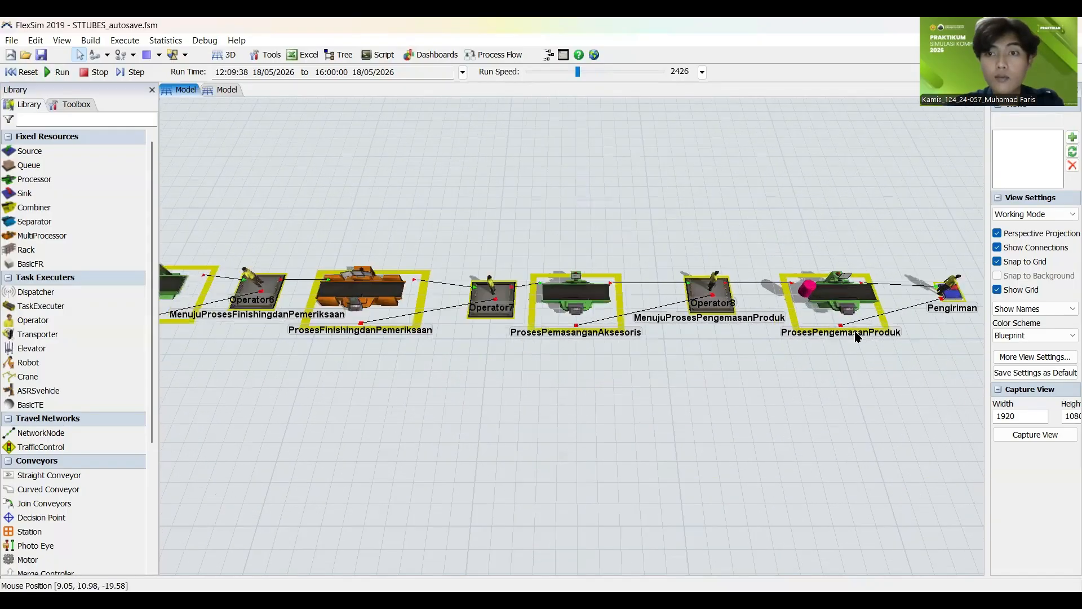
{"action": "scroll", "coordinate": [855, 337], "scroll_direction": "down", "scroll_amount": 6}
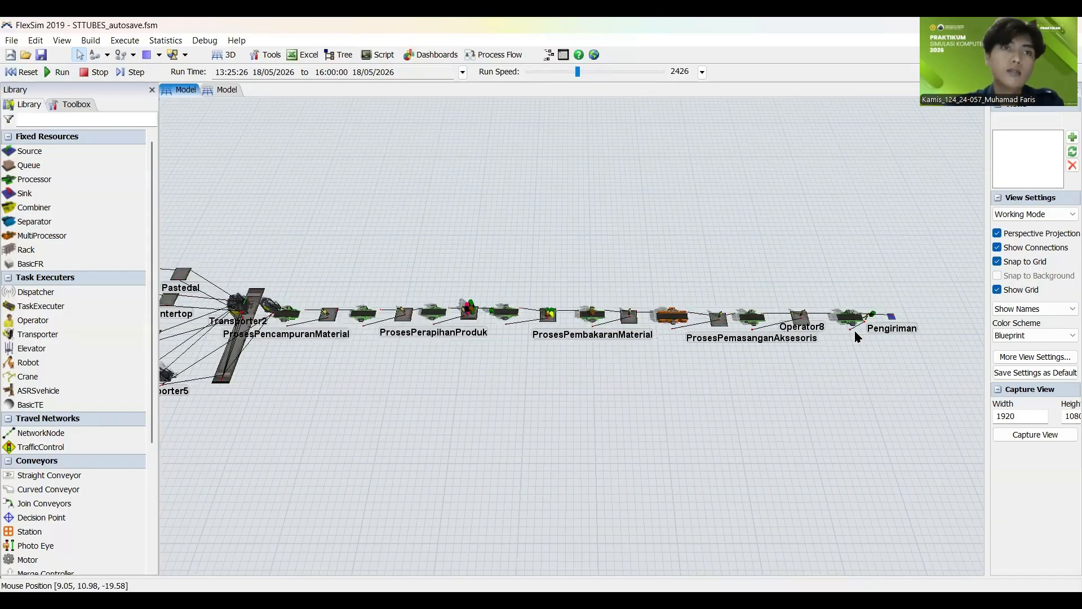
{"action": "scroll", "coordinate": [427, 375], "scroll_direction": "up", "scroll_amount": 5}
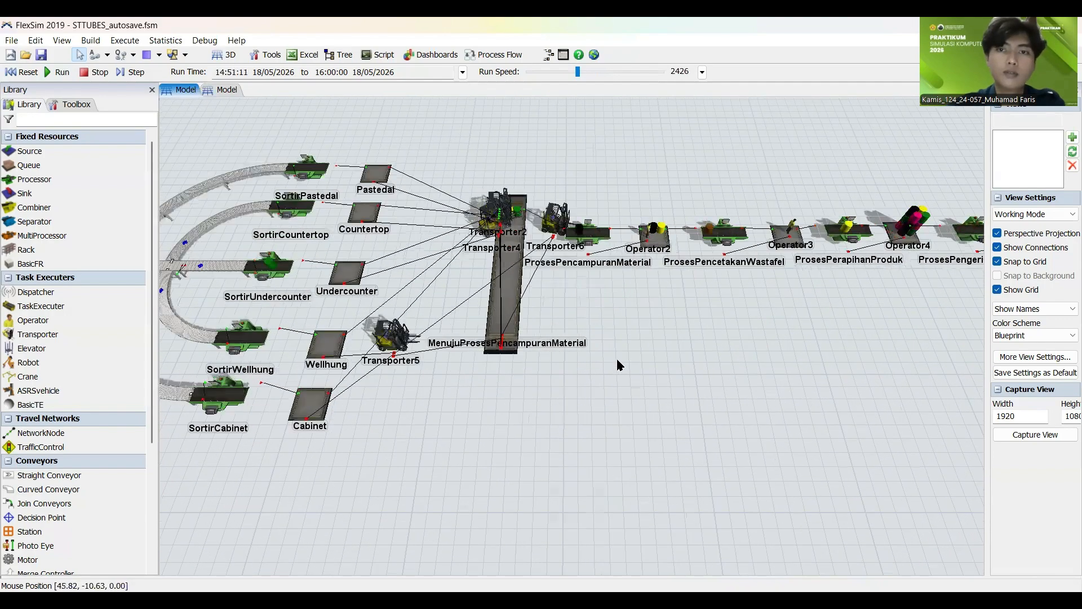
{"action": "scroll", "coordinate": [616, 358], "scroll_direction": "down", "scroll_amount": 4}
{"action": "scroll", "coordinate": [447, 280], "scroll_direction": "up", "scroll_amount": 4}
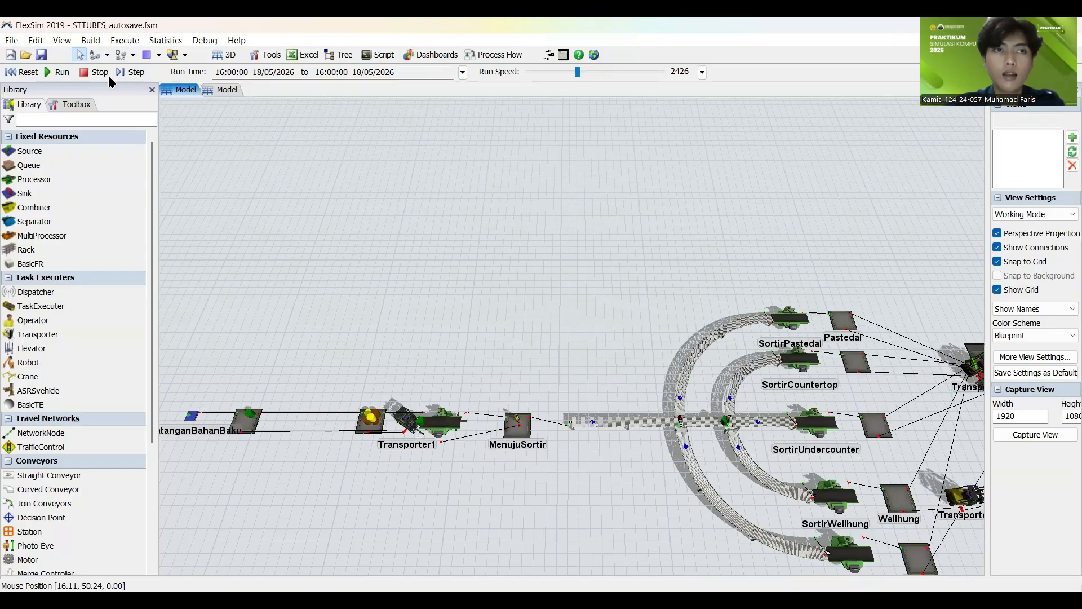
{"action": "left_click", "coordinate": [29, 72]}
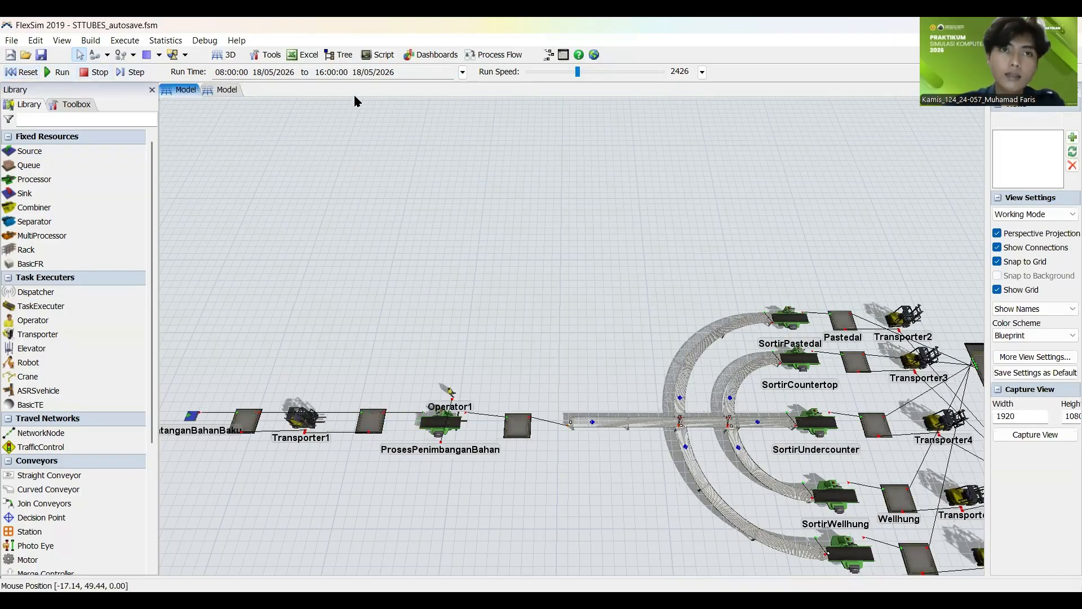
Step: Open the properties of the ProsesPenimbanganBahan processor to view its process time setting
{"action": "left_click", "coordinate": [165, 41]}
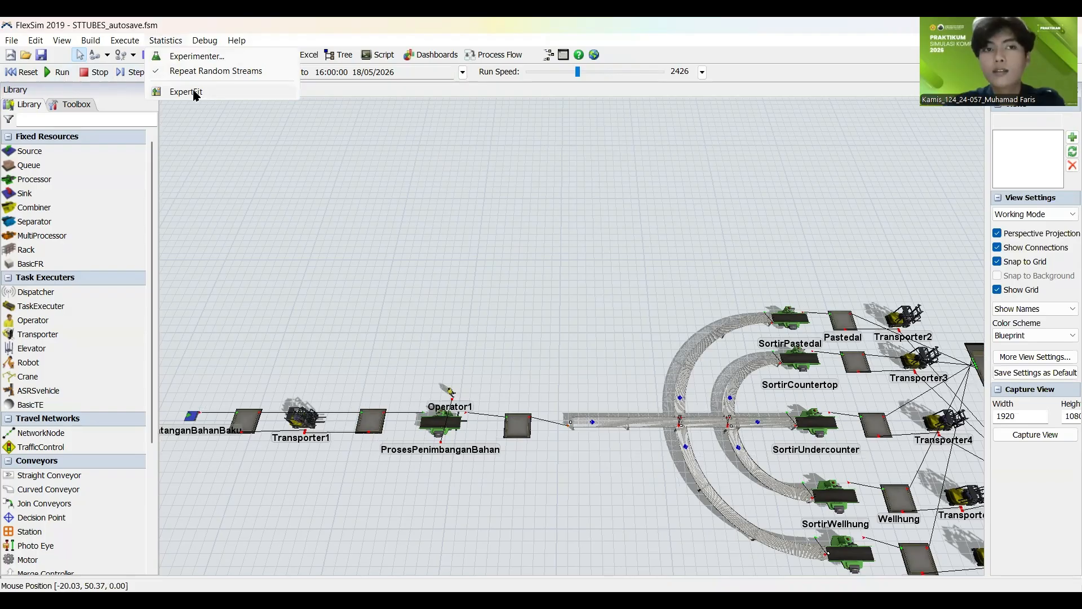
{"action": "left_click", "coordinate": [414, 215]}
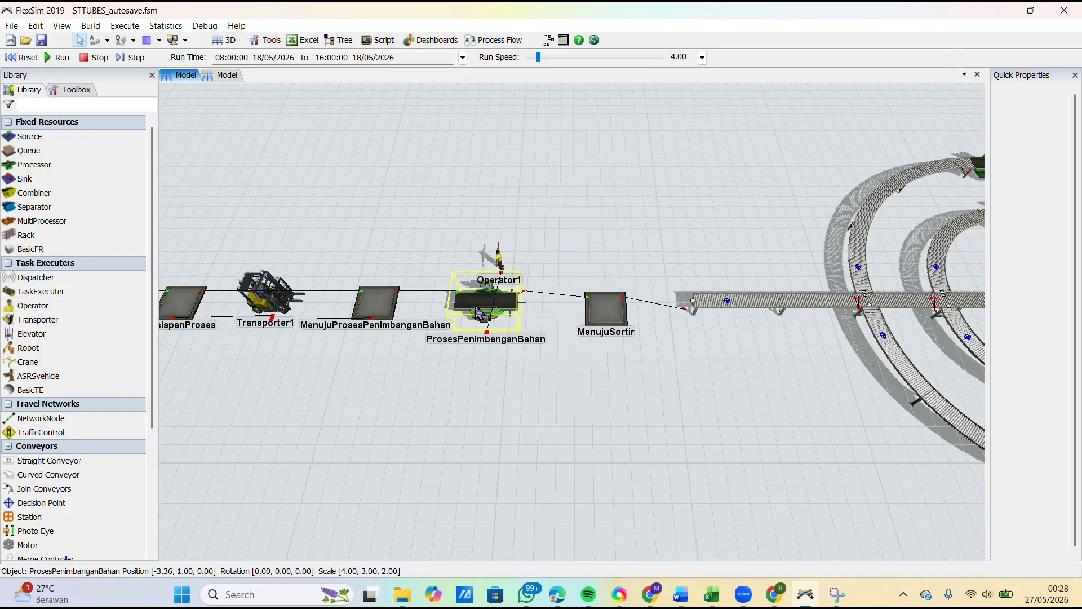
{"action": "left_click", "coordinate": [476, 302]}
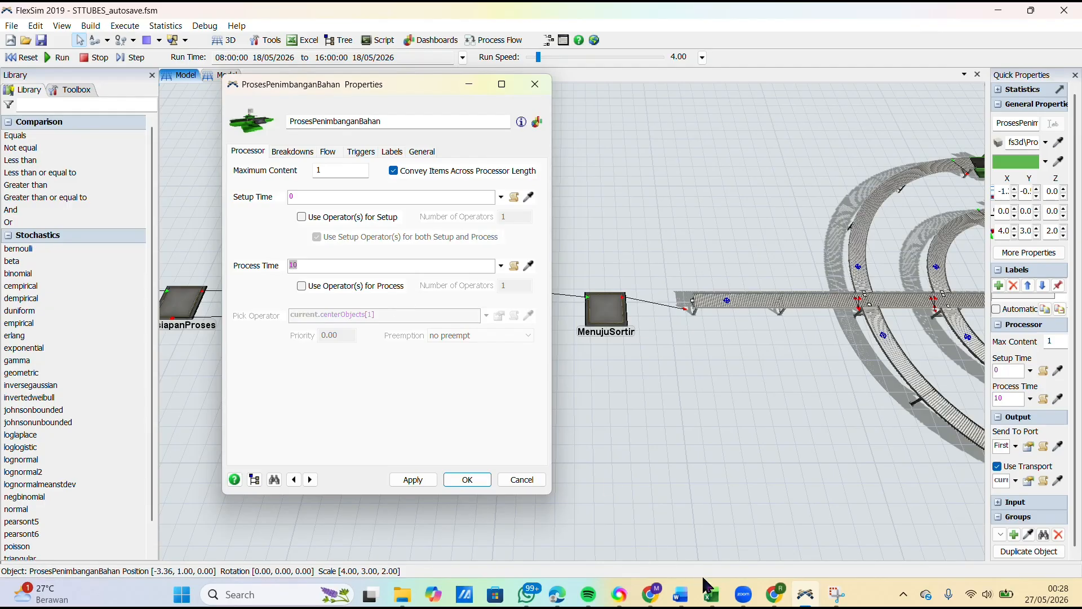
Step: Switch to the DATA workbook in Excel and copy the ten Penimbangan material measurements in C4:L4
{"action": "mouse_move", "coordinate": [711, 594]}
{"action": "left_click", "coordinate": [708, 547]}
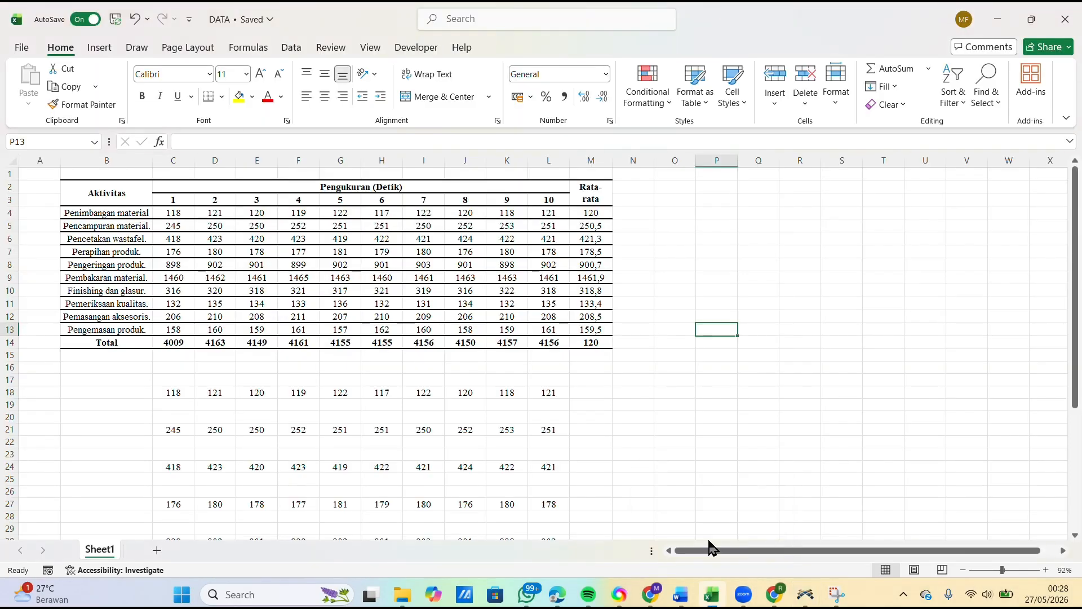
{"action": "left_click", "coordinate": [169, 391]}
{"action": "left_click_drag", "start_coordinate": [174, 213], "coordinate": [547, 220]}
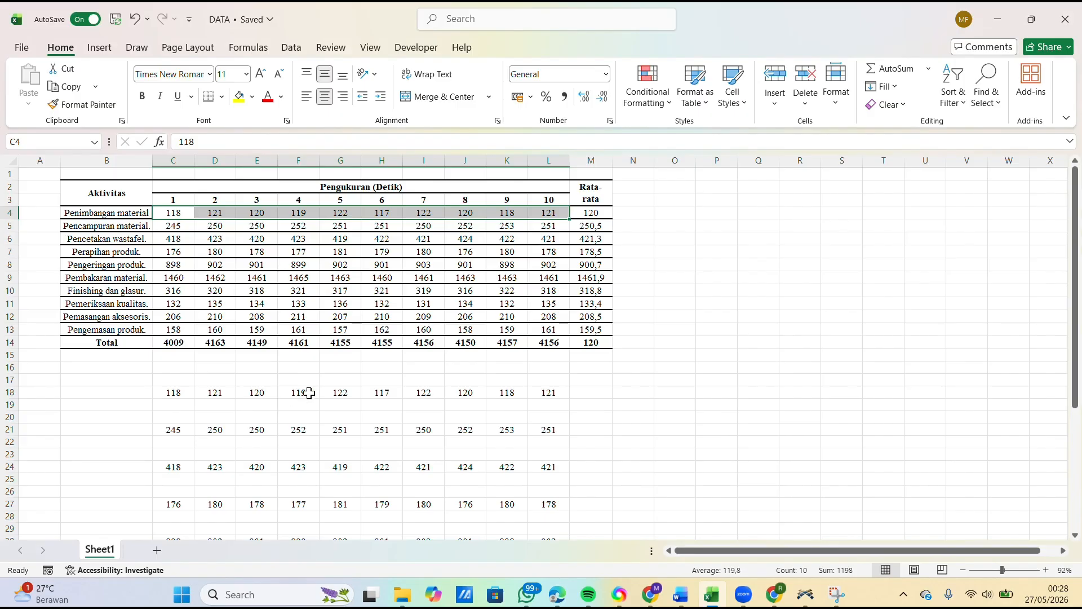
{"action": "key", "text": "ctrl+c"}
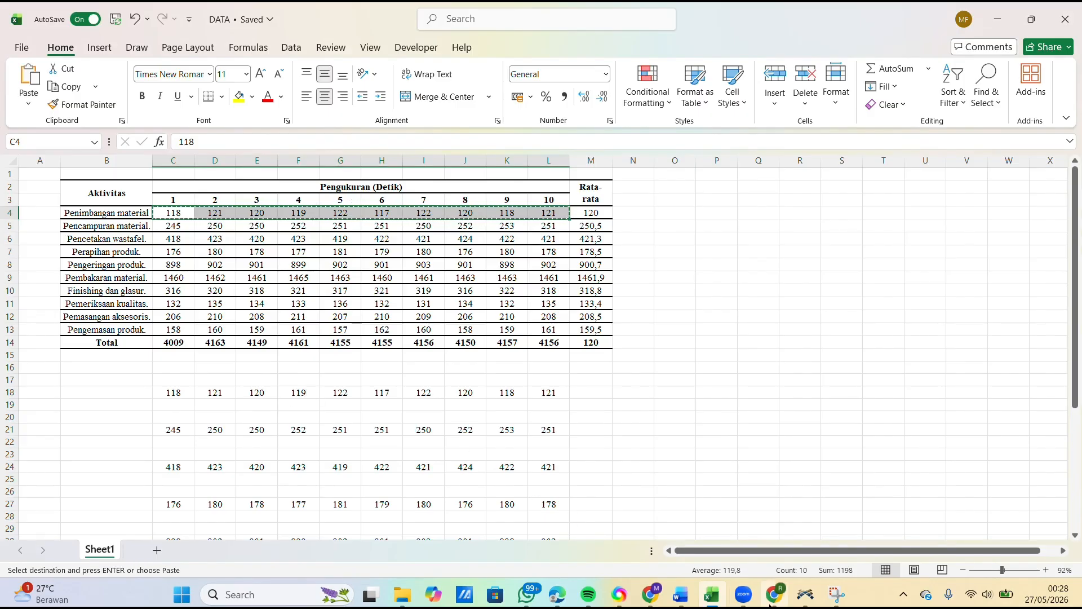
Step: Switch back to FlexSim, cancel the ProsesPenimbanganBahan properties and launch ExpertFit
{"action": "left_click", "coordinate": [805, 598]}
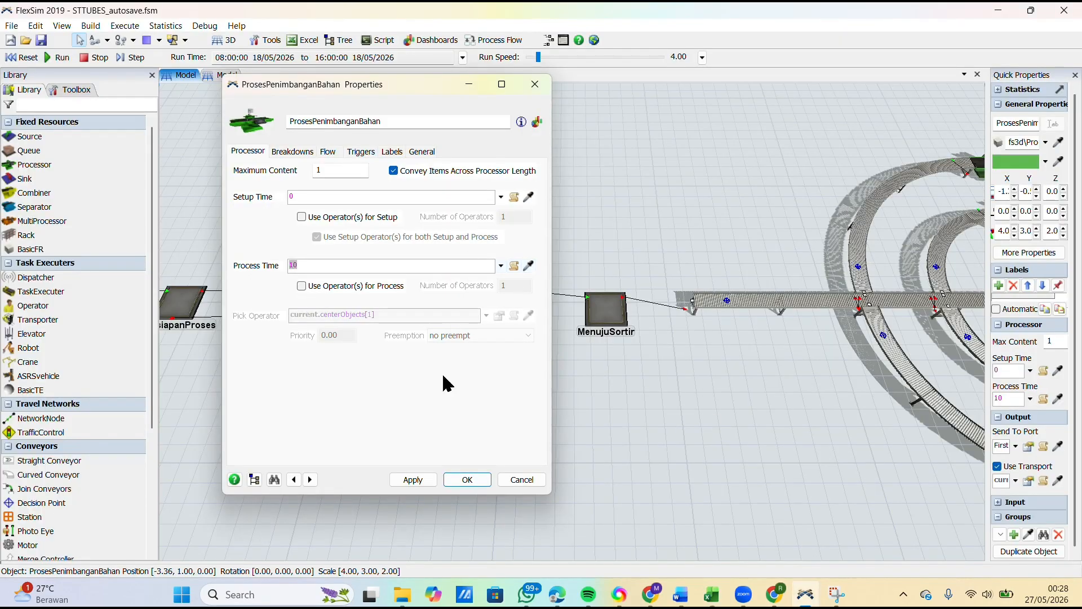
{"action": "left_click", "coordinate": [520, 479]}
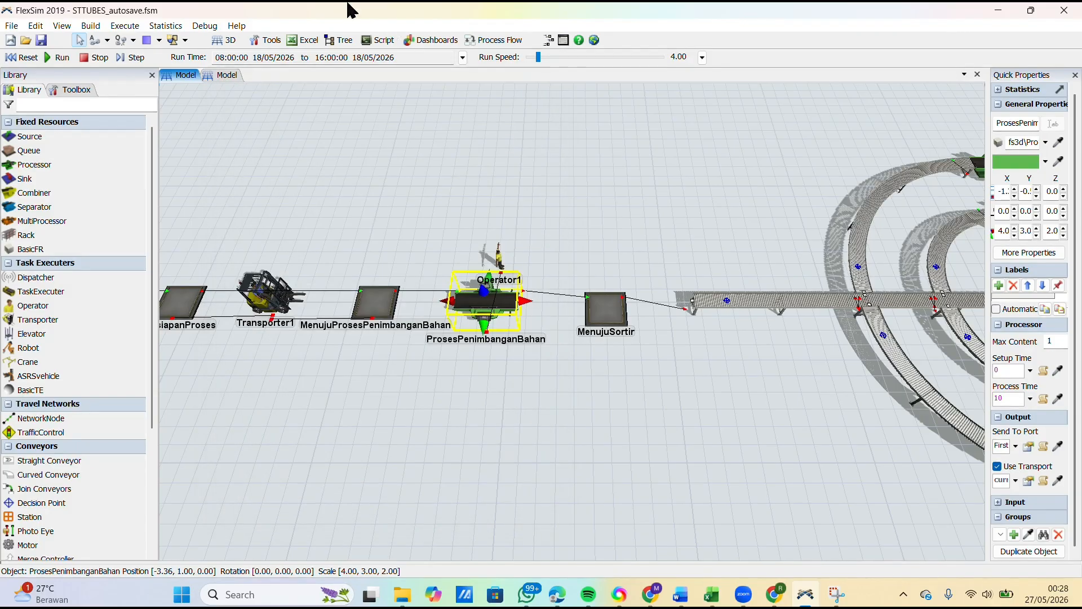
{"action": "left_click", "coordinate": [169, 26]}
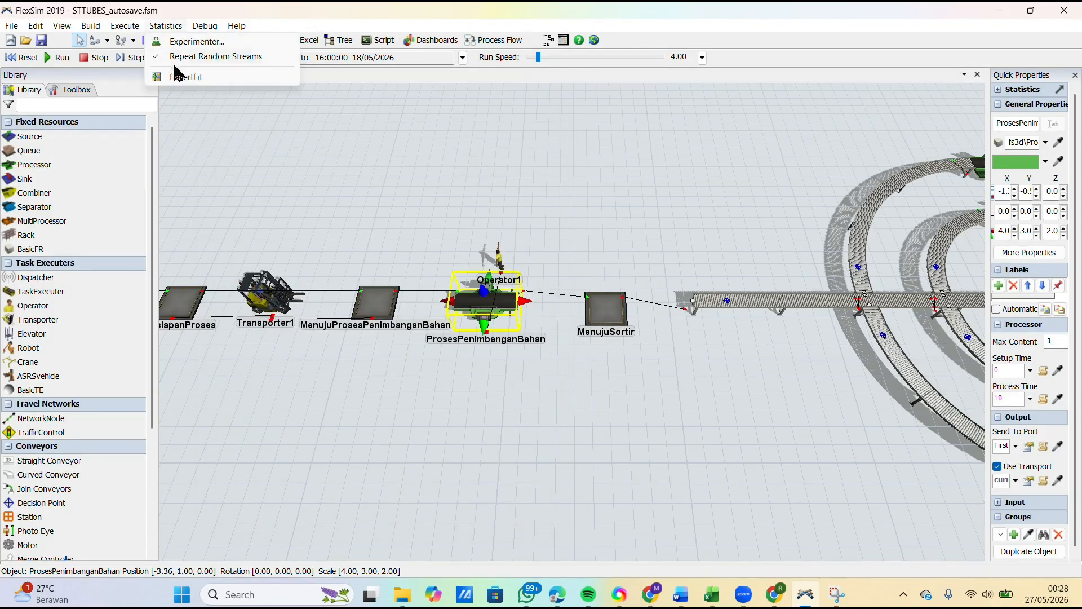
{"action": "left_click", "coordinate": [176, 78]}
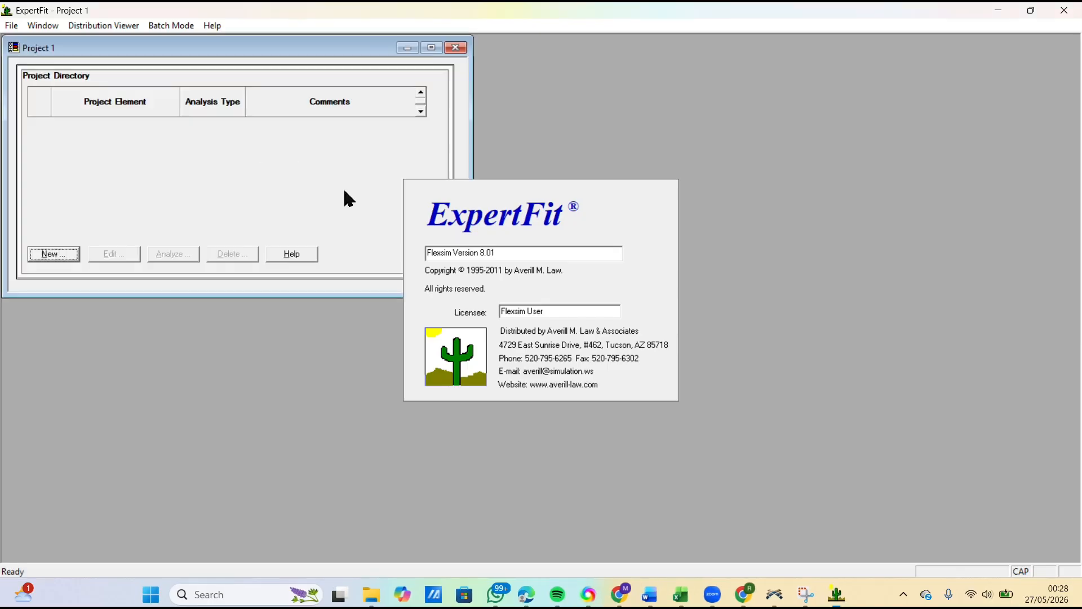
Step: Create an ExpertFit project element named PenimbanganMaterial for fitting distributions to data, with the comment cleared, checking the activity name in the Excel workbook
{"action": "left_click", "coordinate": [54, 257]}
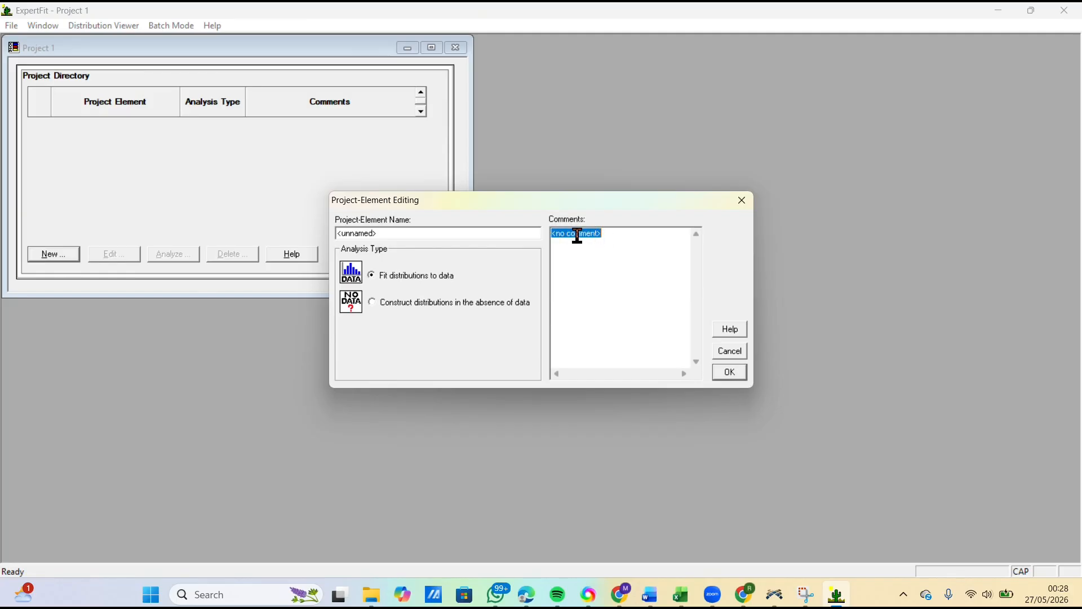
{"action": "key", "text": "BackSpace"}
{"action": "left_click_drag", "start_coordinate": [446, 231], "coordinate": [315, 256]}
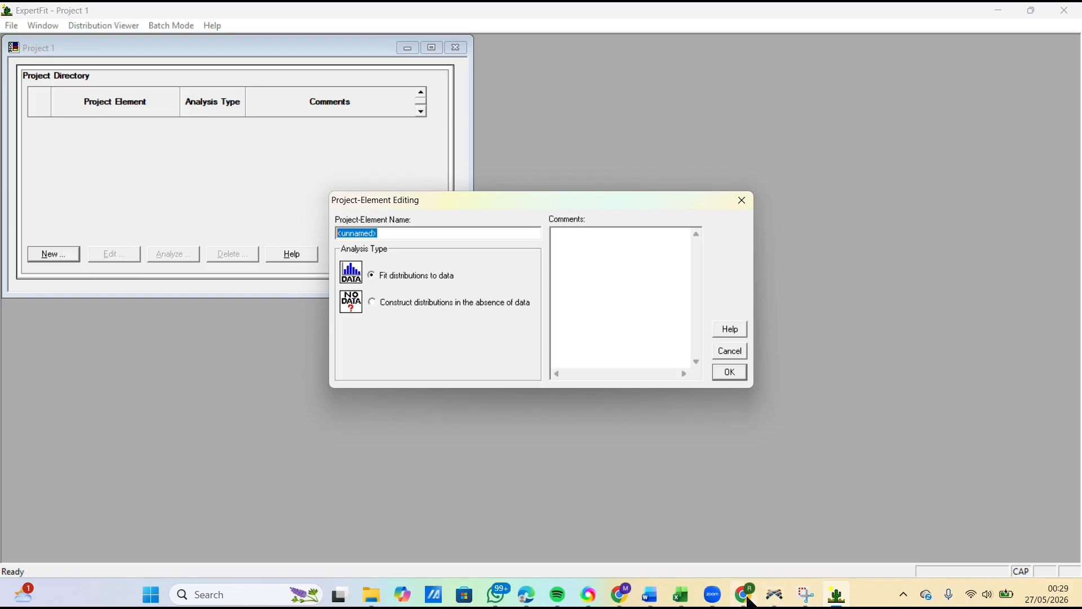
{"action": "mouse_move", "coordinate": [681, 594]}
{"action": "left_click", "coordinate": [691, 526]}
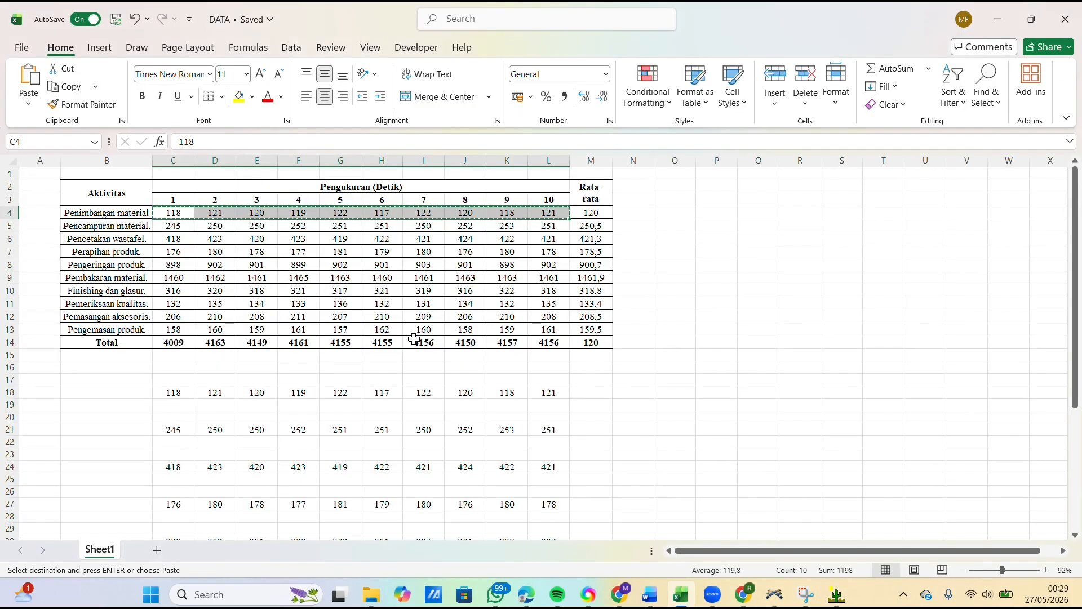
{"action": "left_click", "coordinate": [97, 212]}
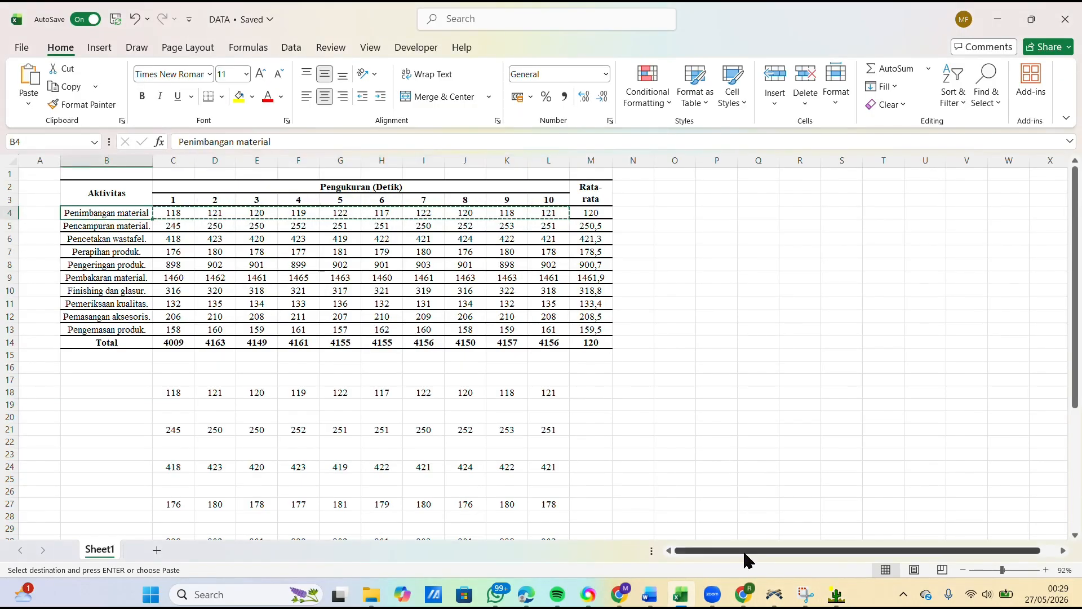
{"action": "mouse_move", "coordinate": [775, 595]}
{"action": "left_click", "coordinate": [773, 529]}
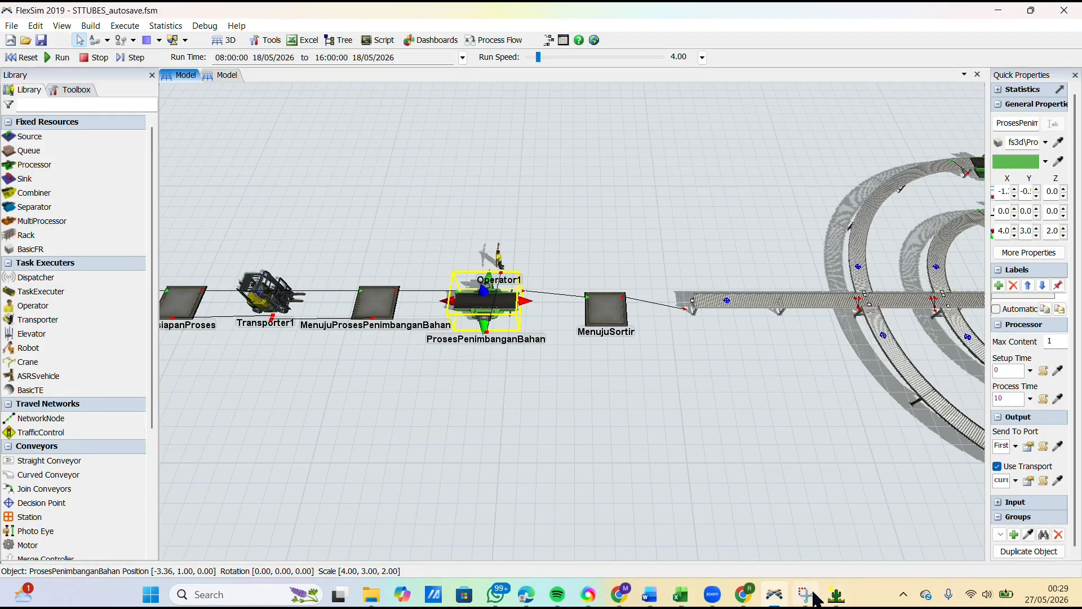
{"action": "left_click", "coordinate": [837, 599]}
{"action": "type", "text": "PenimbanganMaterial"}
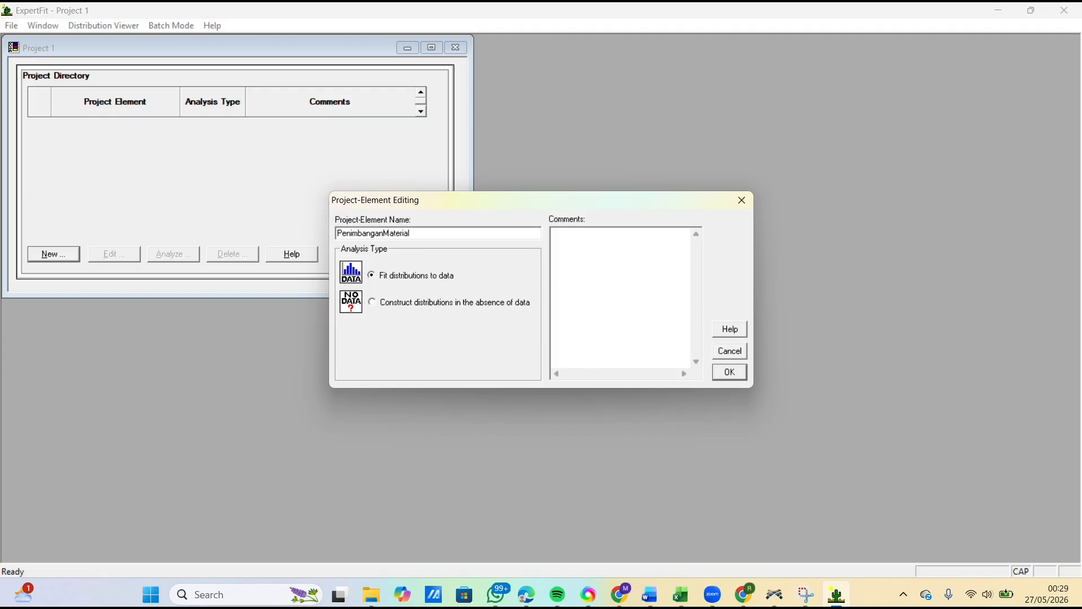
{"action": "left_click", "coordinate": [731, 374]}
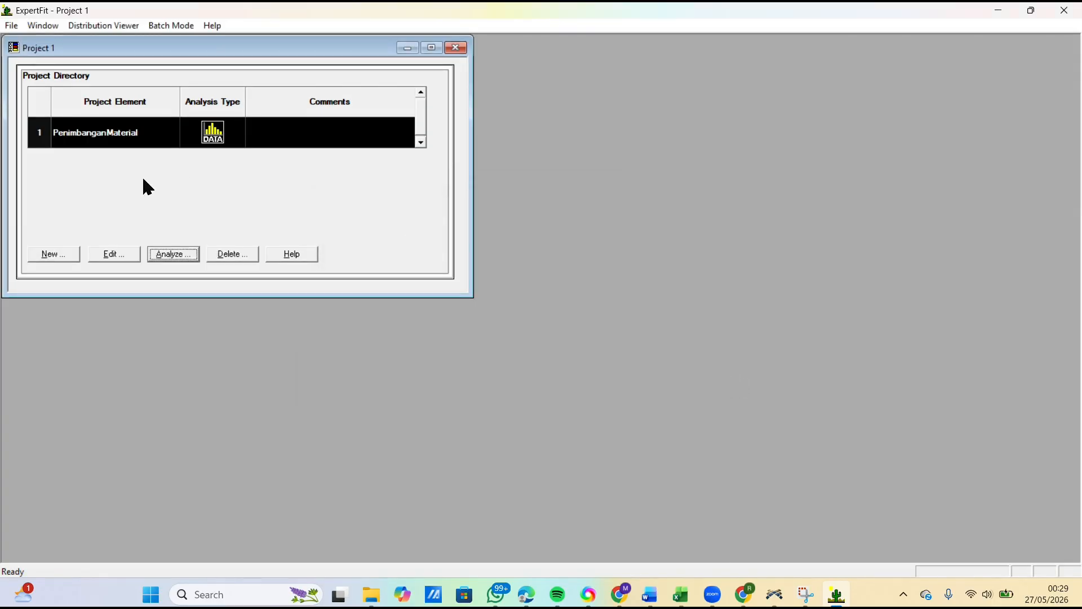
Step: Start analysing PenimbanganMaterial and paste the ten copied measurements as its data set, accepting the values and closing the data summary
{"action": "left_click", "coordinate": [155, 255]}
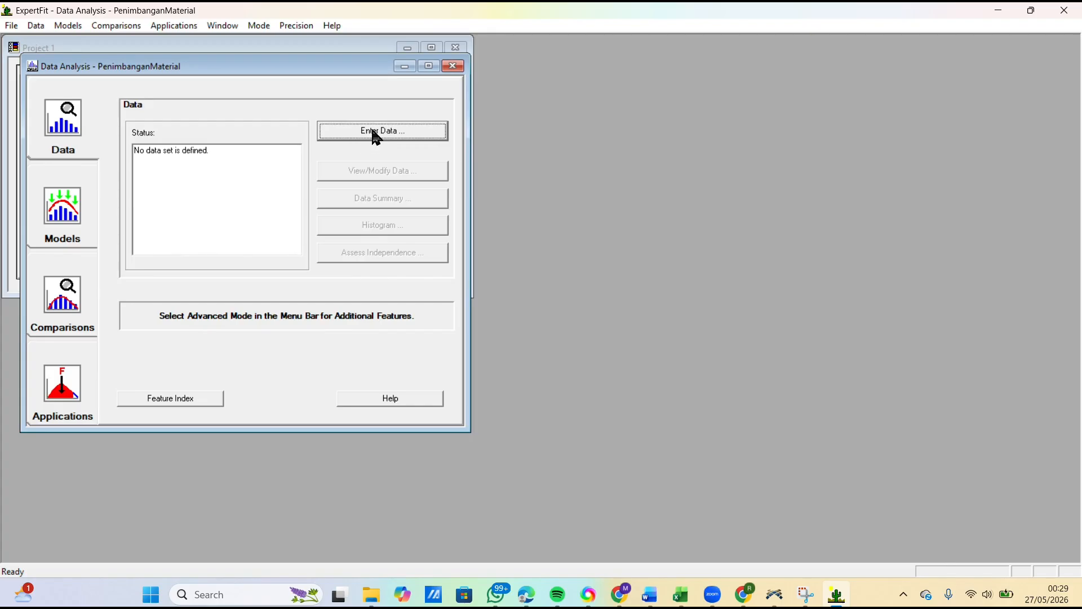
{"action": "left_click", "coordinate": [374, 136]}
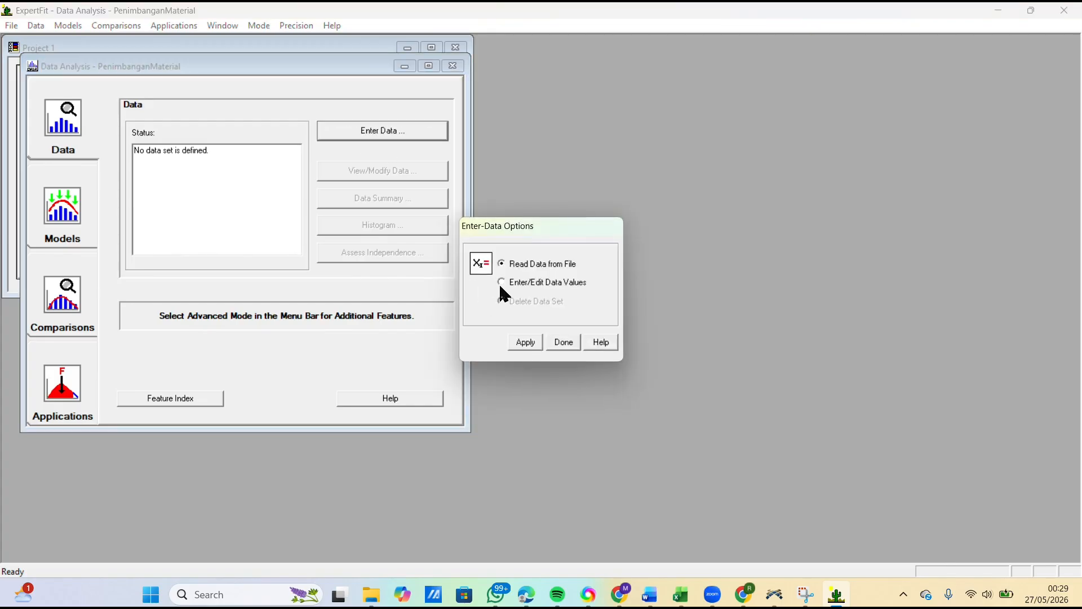
{"action": "left_click", "coordinate": [526, 343]}
{"action": "left_click", "coordinate": [585, 372]}
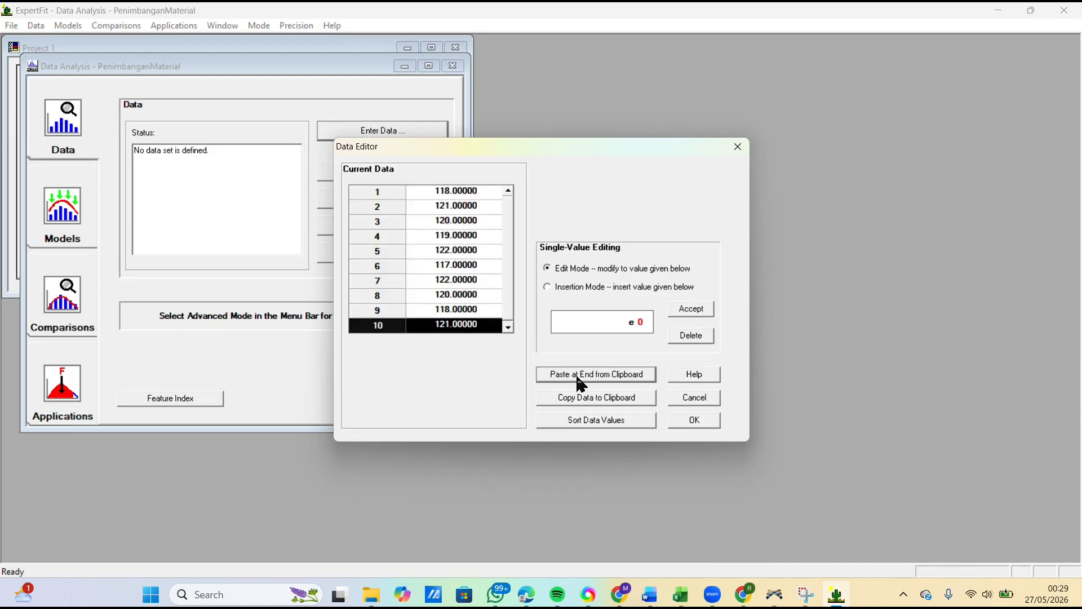
{"action": "left_click", "coordinate": [693, 422]}
{"action": "left_click", "coordinate": [554, 324]}
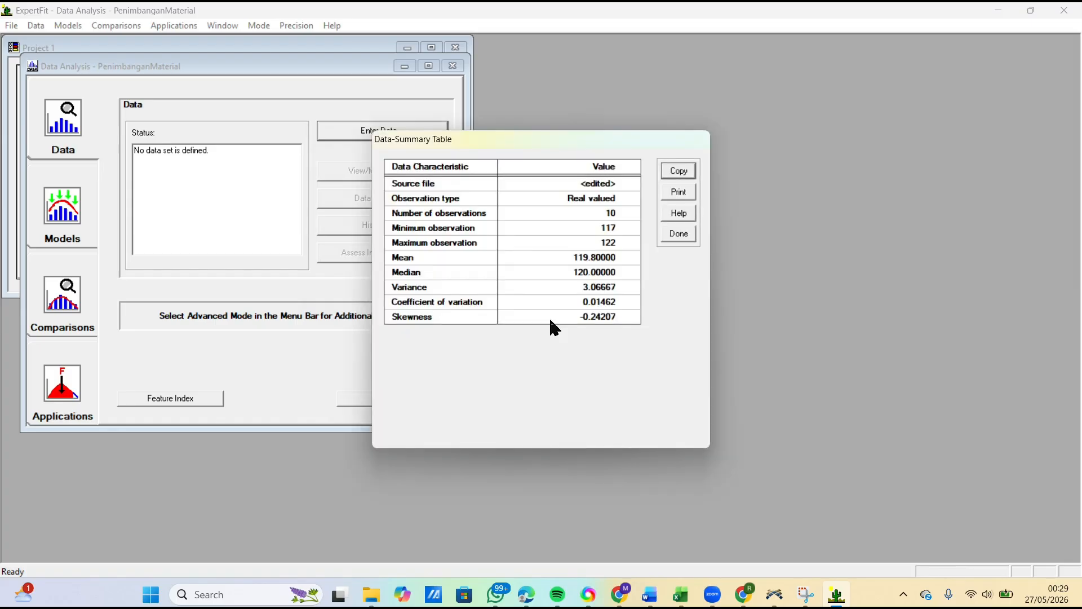
{"action": "left_click", "coordinate": [667, 236]}
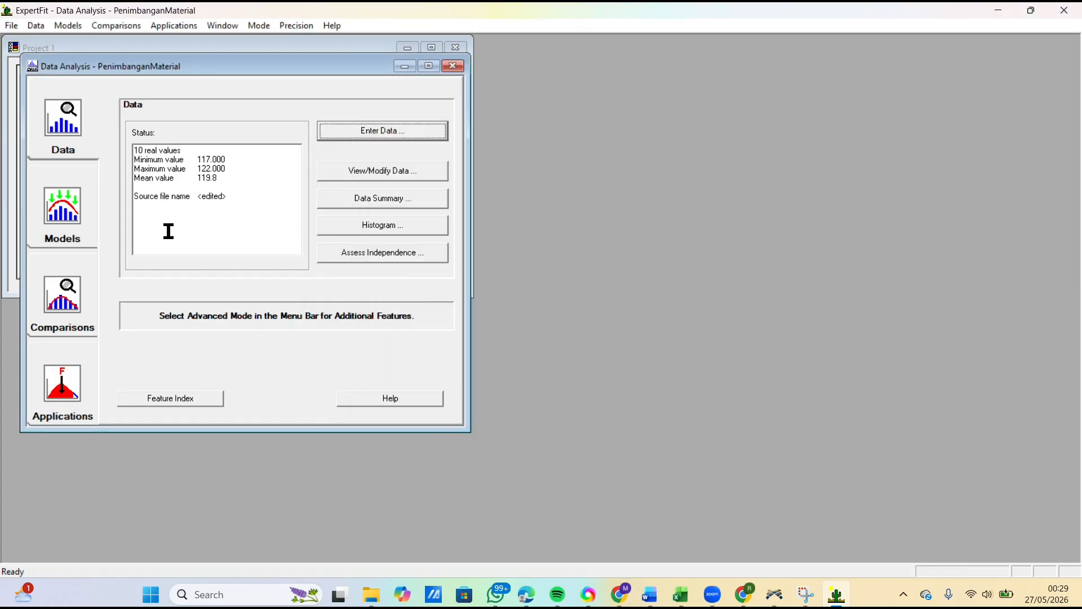
Step: Run automated fitting on the PenimbanganMaterial data and close the fitting results
{"action": "left_click", "coordinate": [67, 229]}
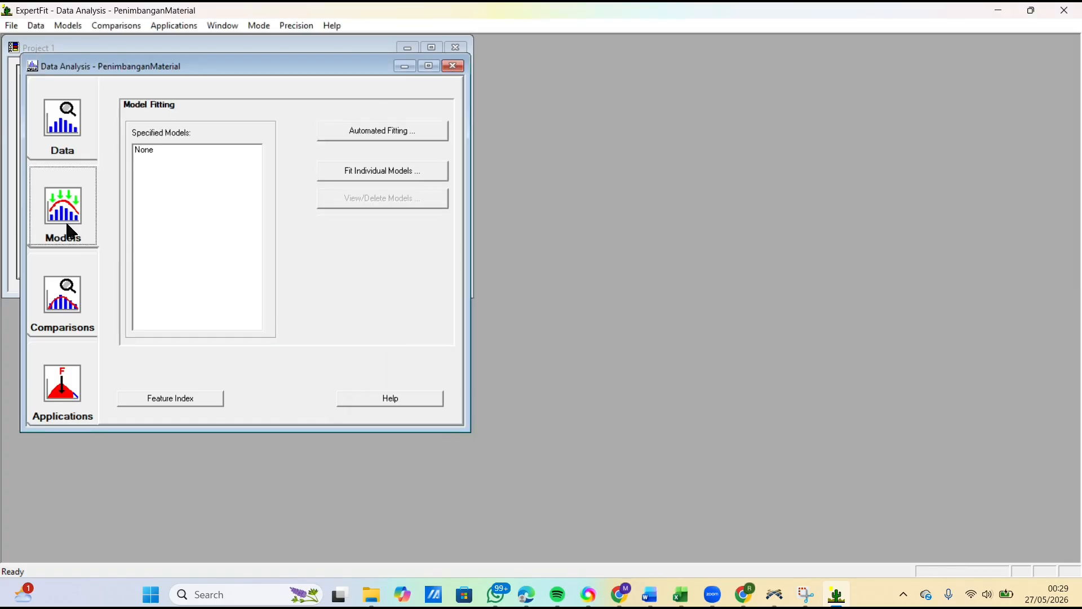
{"action": "left_click", "coordinate": [390, 135]}
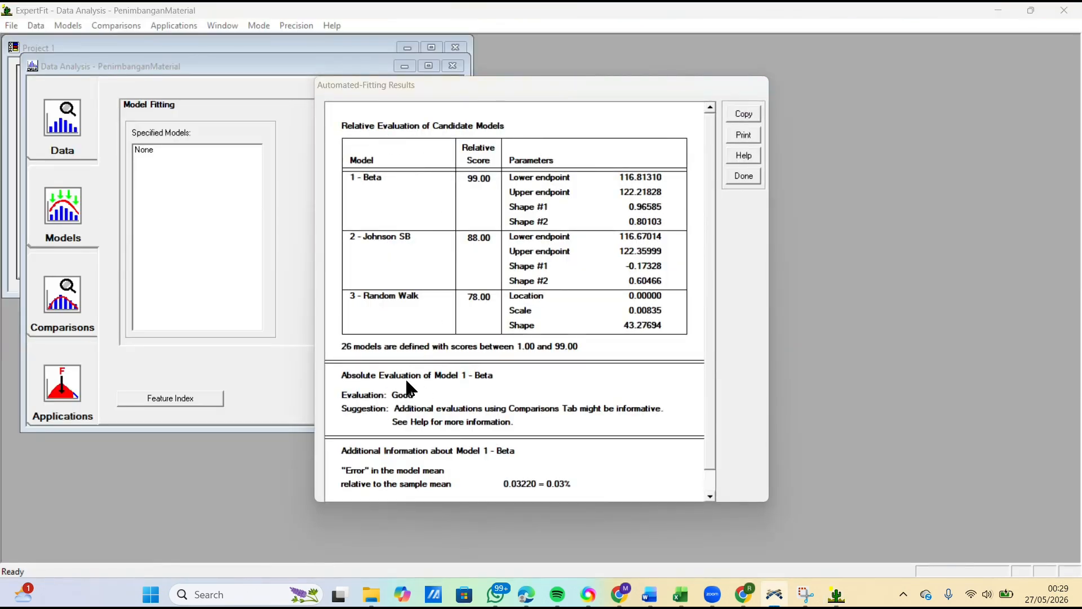
{"action": "left_click", "coordinate": [754, 177]}
{"action": "left_click", "coordinate": [743, 177]}
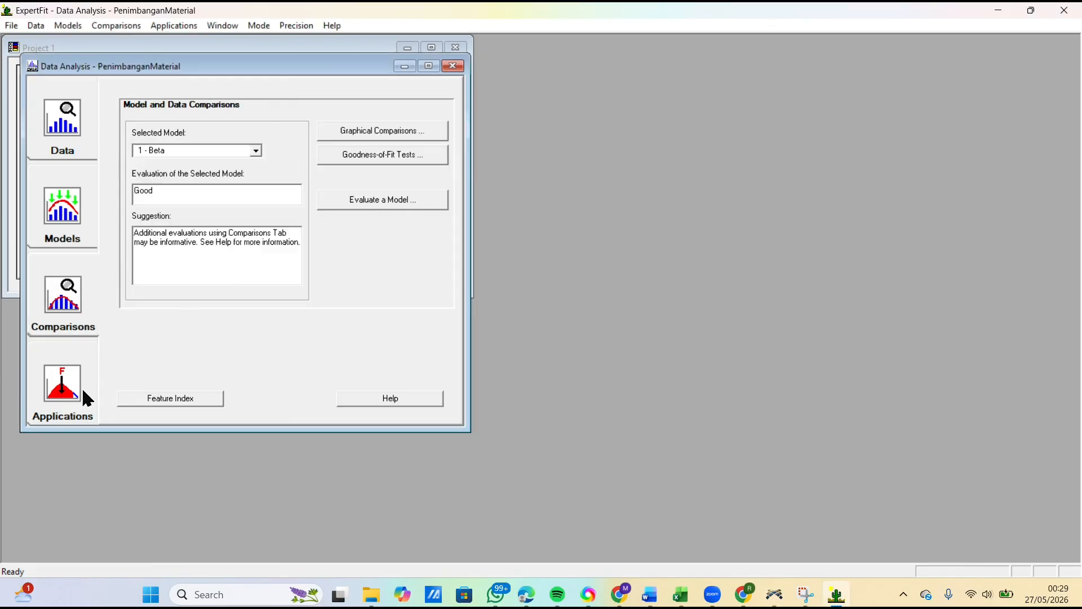
Step: Generate the Flexsim simulation representation of the 1 - Beta model and copy its code expression
{"action": "left_click", "coordinate": [72, 374]}
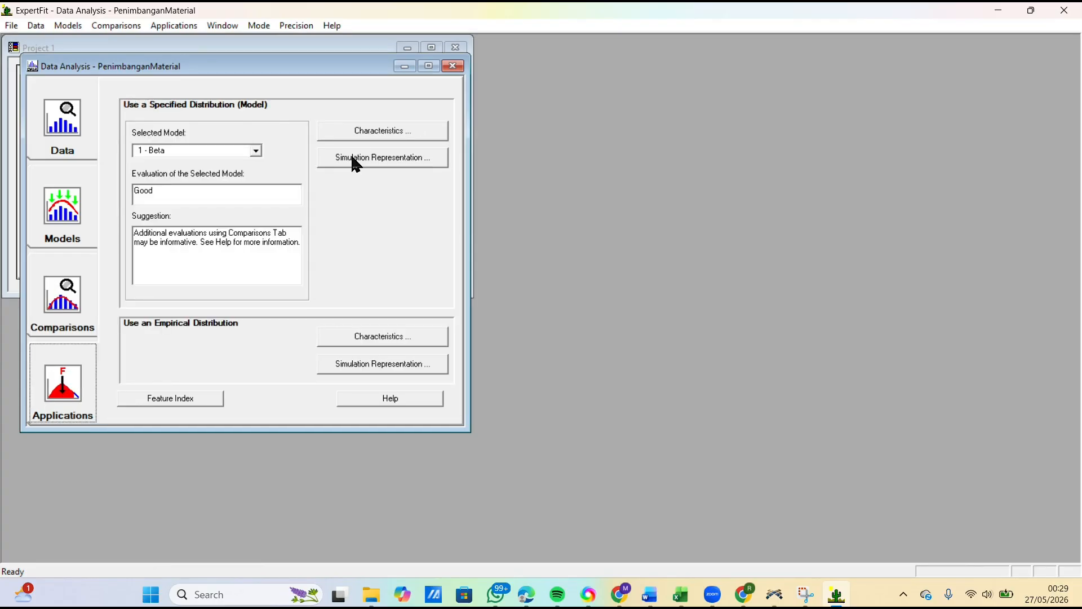
{"action": "left_click", "coordinate": [356, 159]}
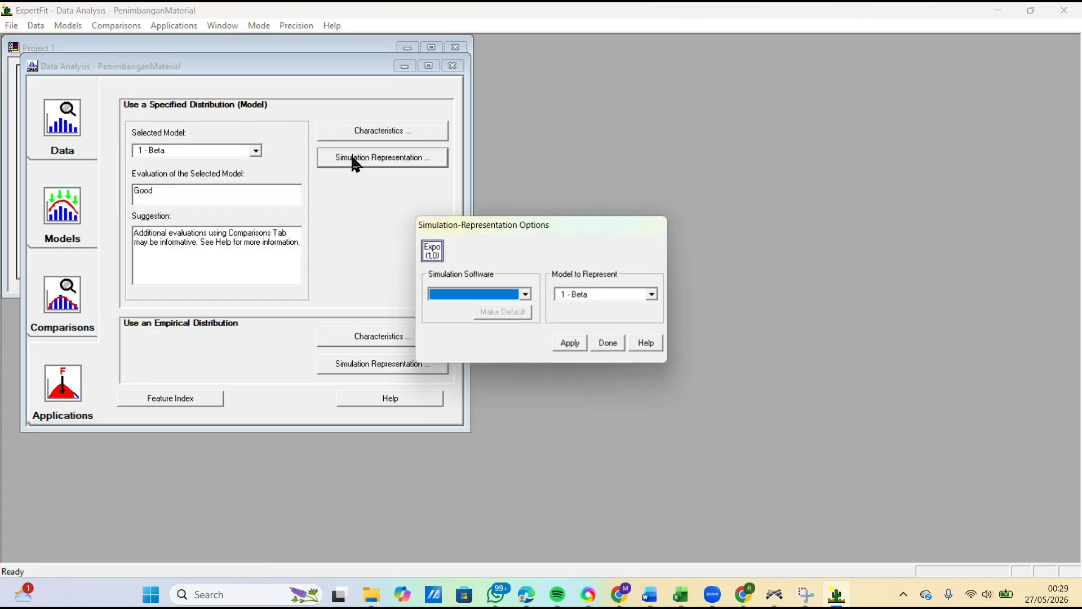
{"action": "left_click", "coordinate": [526, 293]}
{"action": "left_click", "coordinate": [444, 306]}
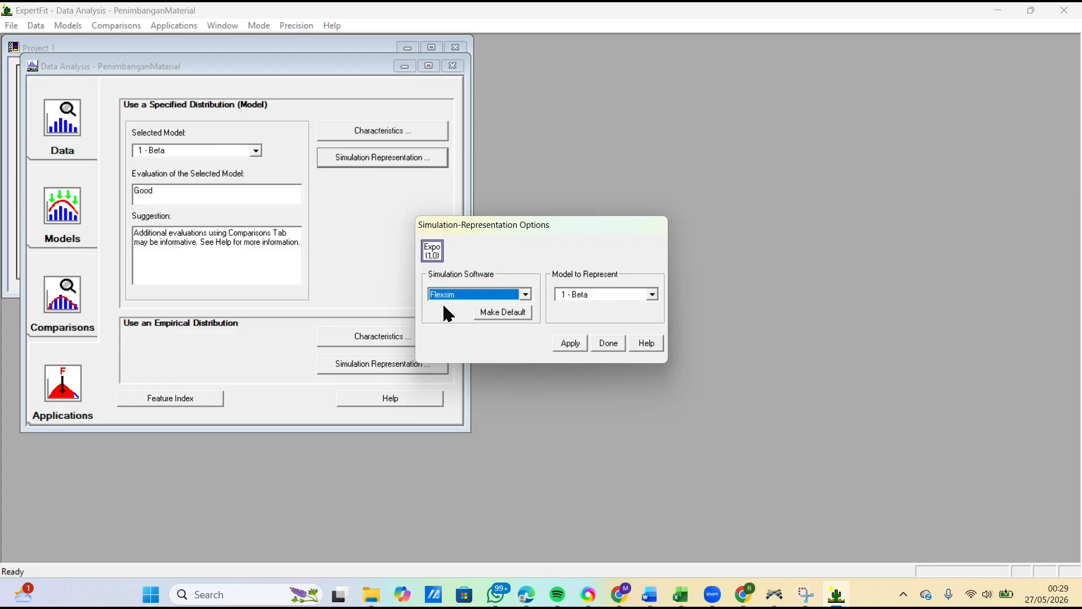
{"action": "left_click", "coordinate": [578, 345]}
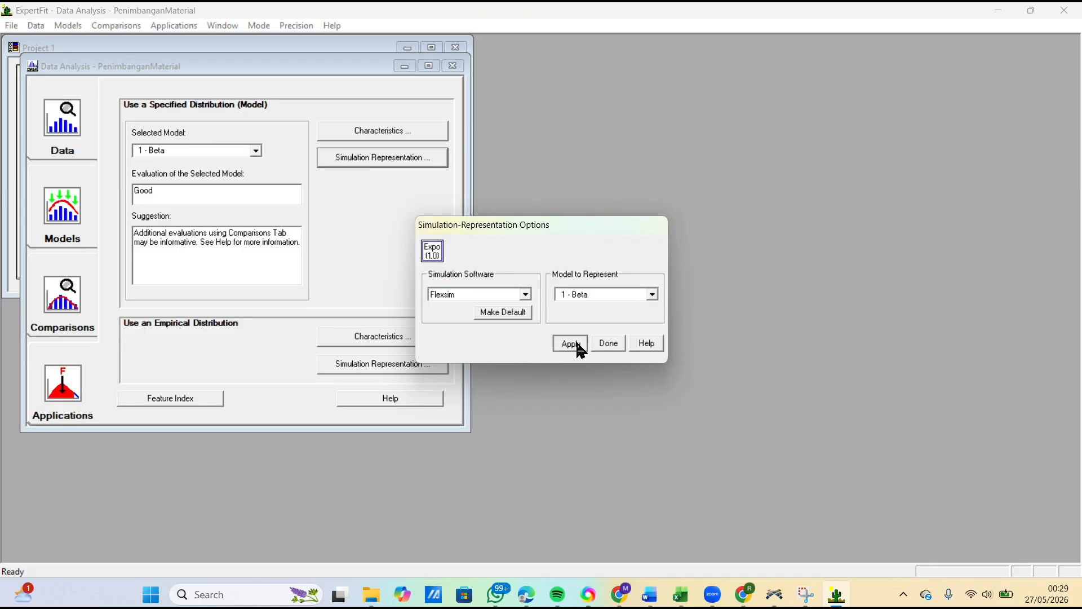
{"action": "left_click", "coordinate": [570, 343]}
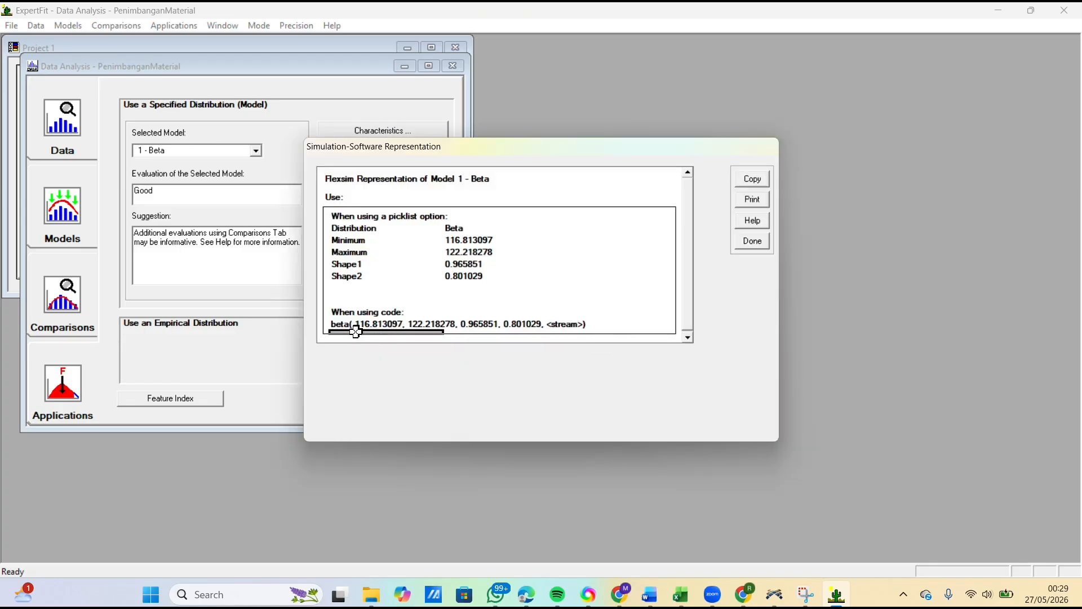
{"action": "left_click", "coordinate": [349, 325]}
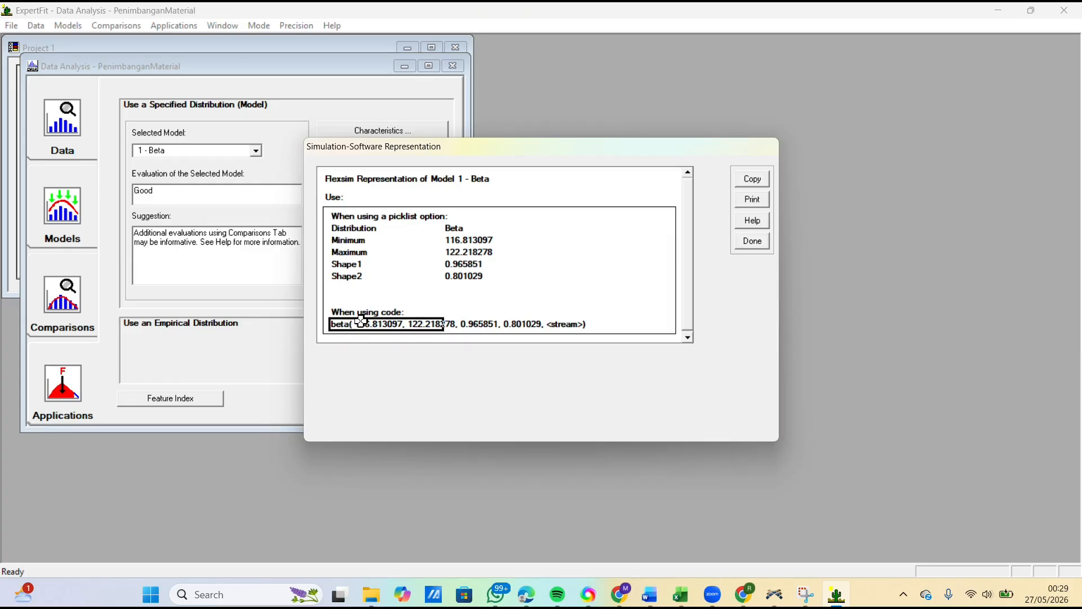
{"action": "left_click", "coordinate": [754, 179]}
{"action": "left_click", "coordinate": [598, 319]}
Step: Switch to FlexSim and replace the process time of ProsesPenimbanganBahan with the copied beta expression
{"action": "mouse_move", "coordinate": [774, 593]}
{"action": "left_click", "coordinate": [760, 532]}
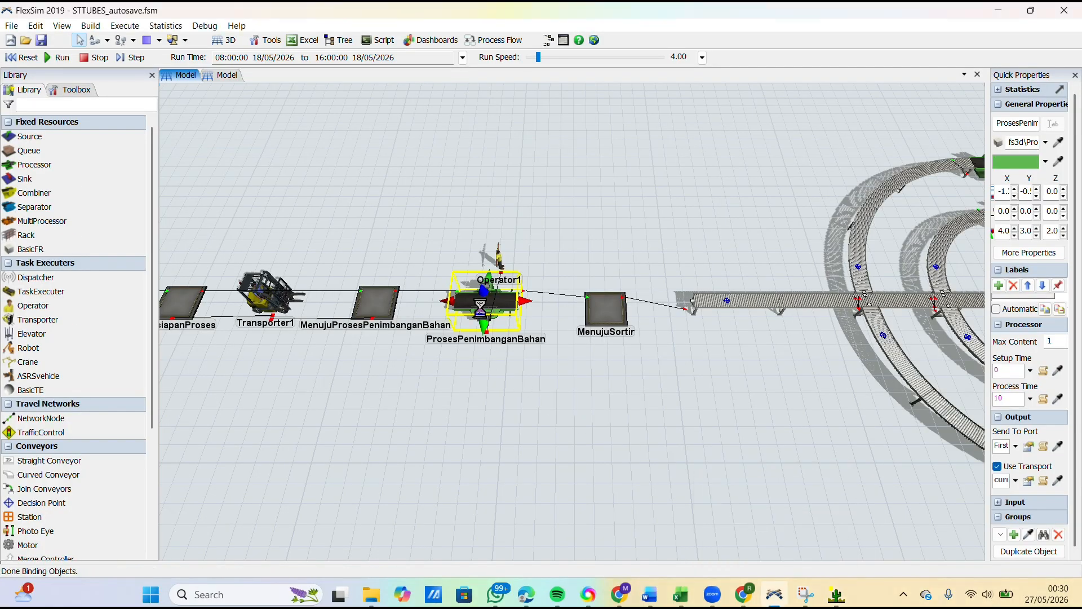
{"action": "left_click_drag", "start_coordinate": [309, 265], "coordinate": [282, 264]}
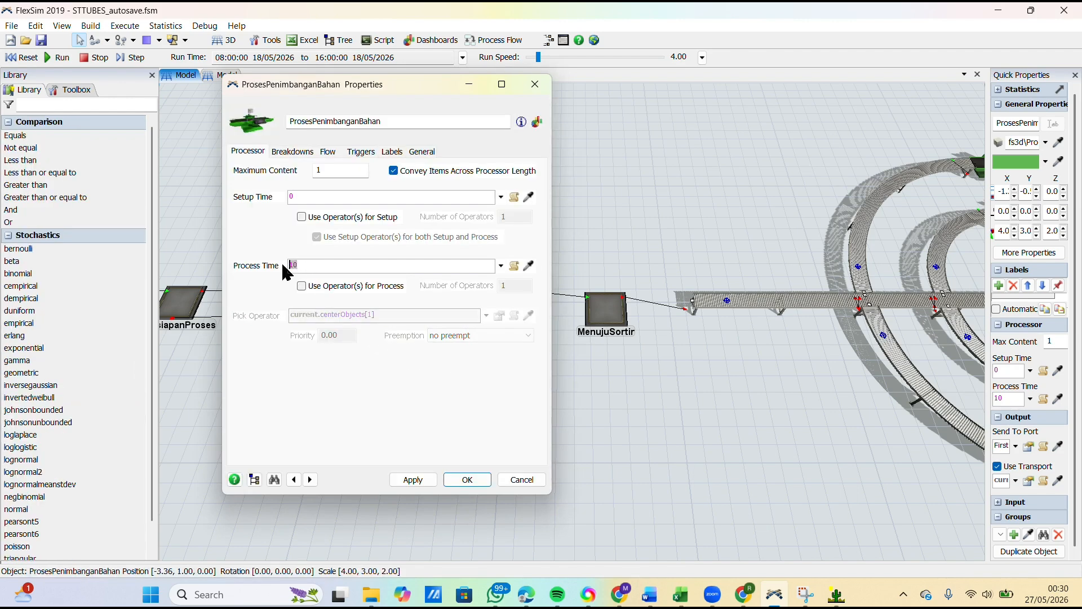
{"action": "key", "text": "BackSpace"}
{"action": "key", "text": "ctrl+v"}
Step: Replace the stream placeholder in the ProsesPenimbanganBahan process time with getstream(current), and apply the properties
{"action": "key", "text": "BackSpace"}
{"action": "type", "text": "(current"}
{"action": "key", "text": "Left"}
{"action": "key", "text": "Left"}
{"action": "key", "text": "Left"}
{"action": "key", "text": "Left"}
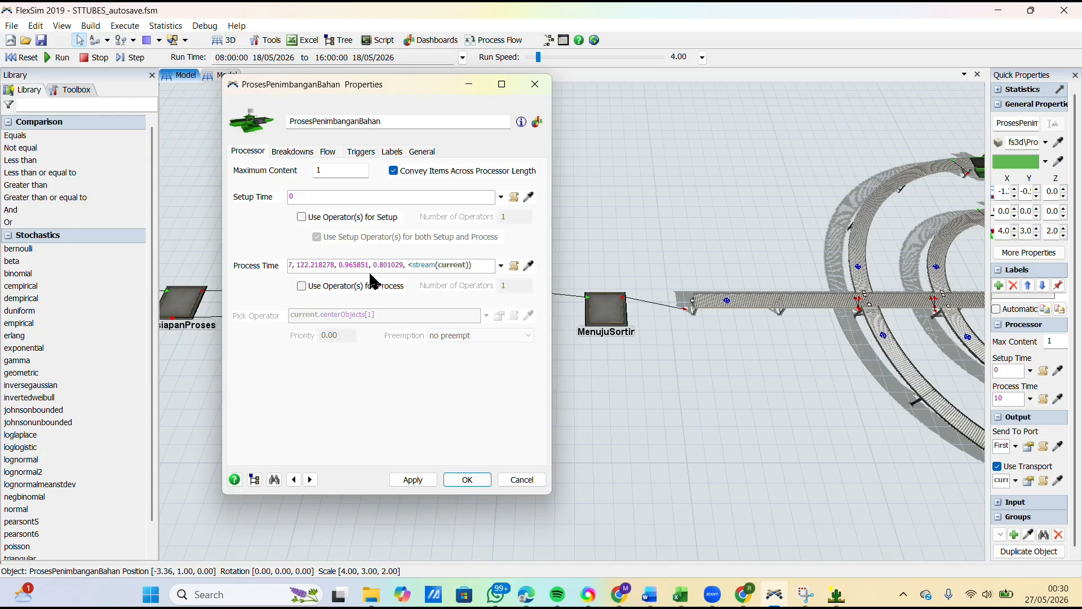
{"action": "key", "text": "BackSpace"}
{"action": "type", "text": "get"}
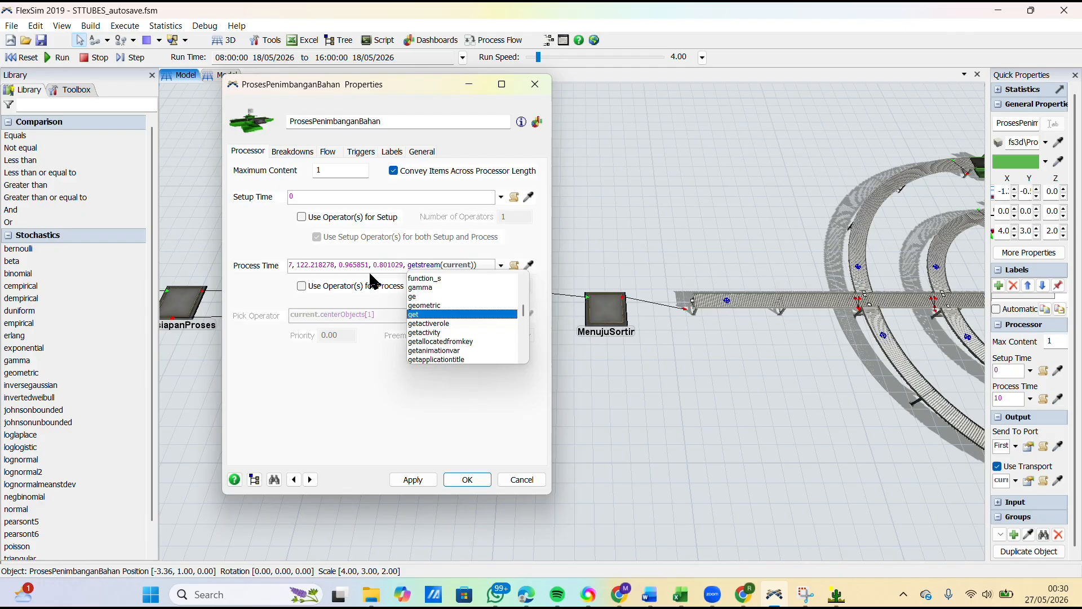
{"action": "left_click", "coordinate": [408, 398]}
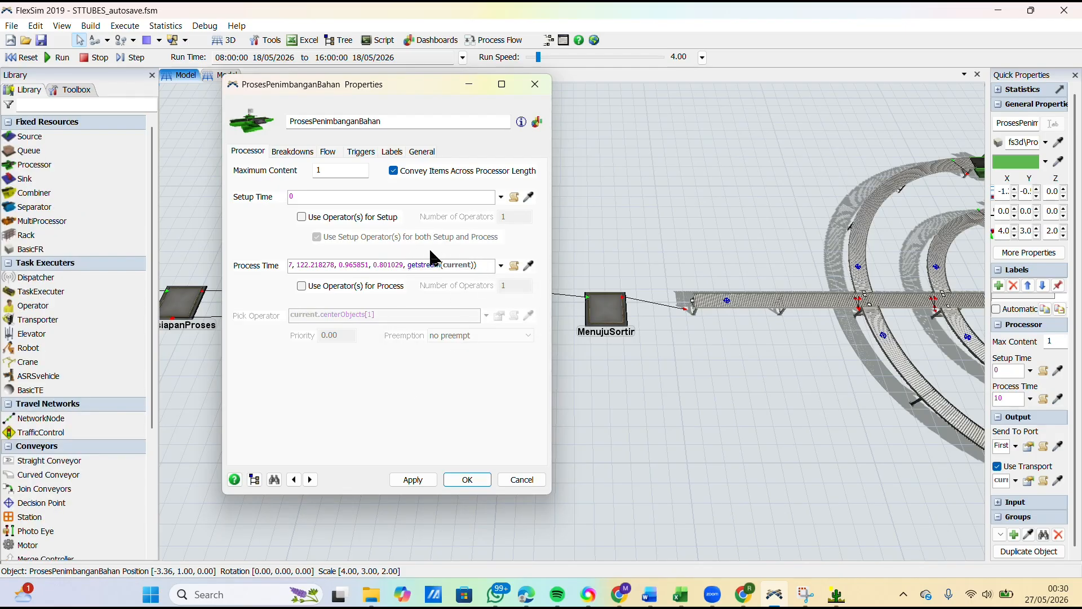
{"action": "left_click", "coordinate": [413, 479]}
{"action": "left_click", "coordinate": [463, 484]}
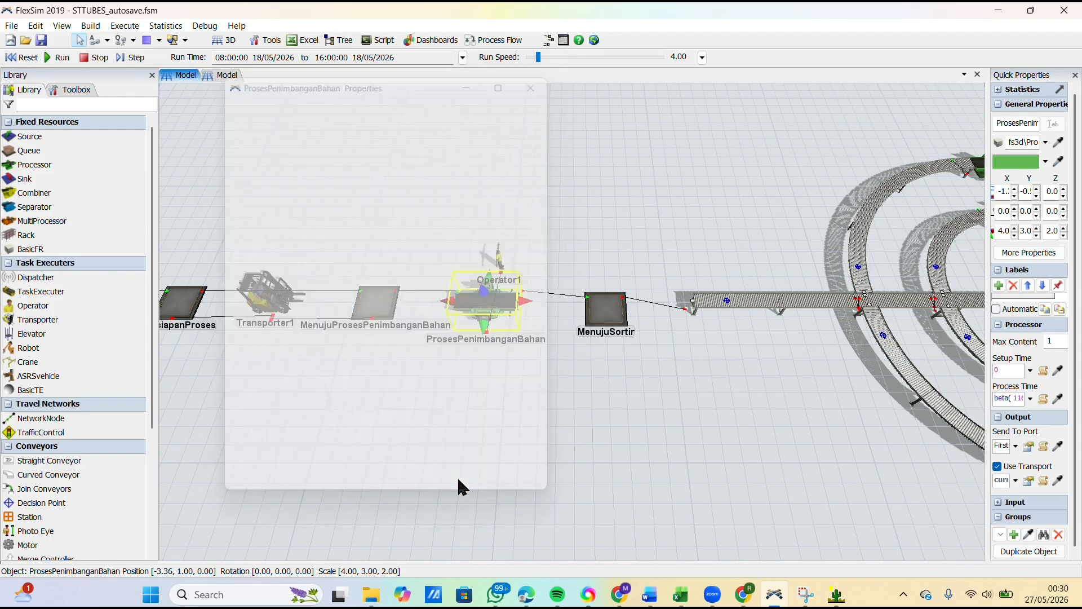
Step: Open the properties of the ProsesPencampuranMaterial processor
{"action": "scroll", "coordinate": [457, 479], "scroll_direction": "down", "scroll_amount": 5}
{"action": "left_click_drag", "start_coordinate": [431, 466], "coordinate": [369, 451]}
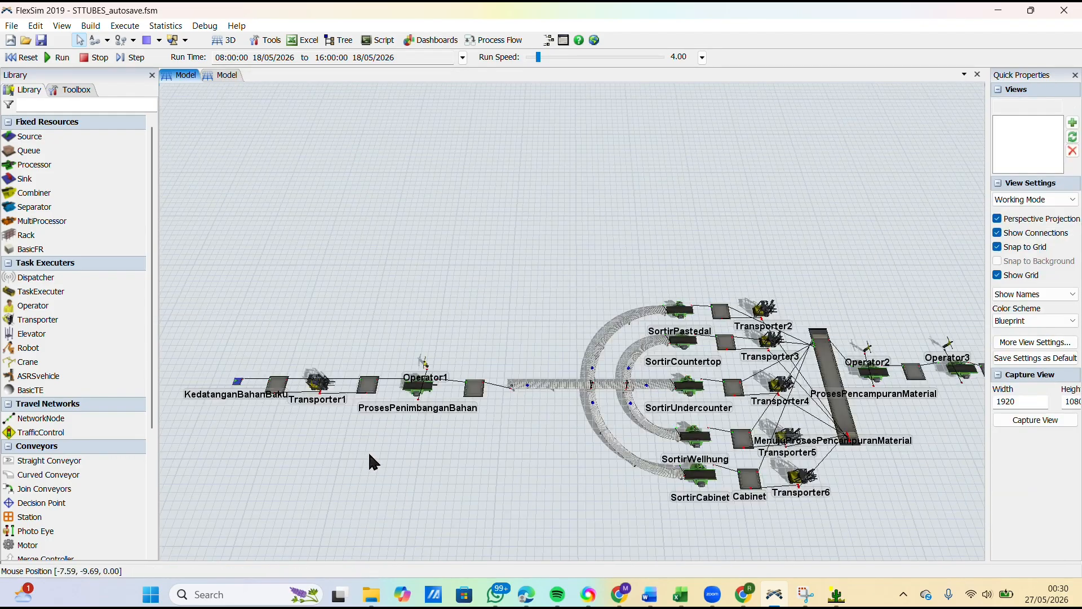
{"action": "left_click_drag", "start_coordinate": [566, 448], "coordinate": [288, 443]}
{"action": "left_click_drag", "start_coordinate": [664, 442], "coordinate": [589, 431]}
{"action": "scroll", "coordinate": [550, 416], "scroll_direction": "up", "scroll_amount": 5}
{"action": "scroll", "coordinate": [552, 423], "scroll_direction": "up", "scroll_amount": 2}
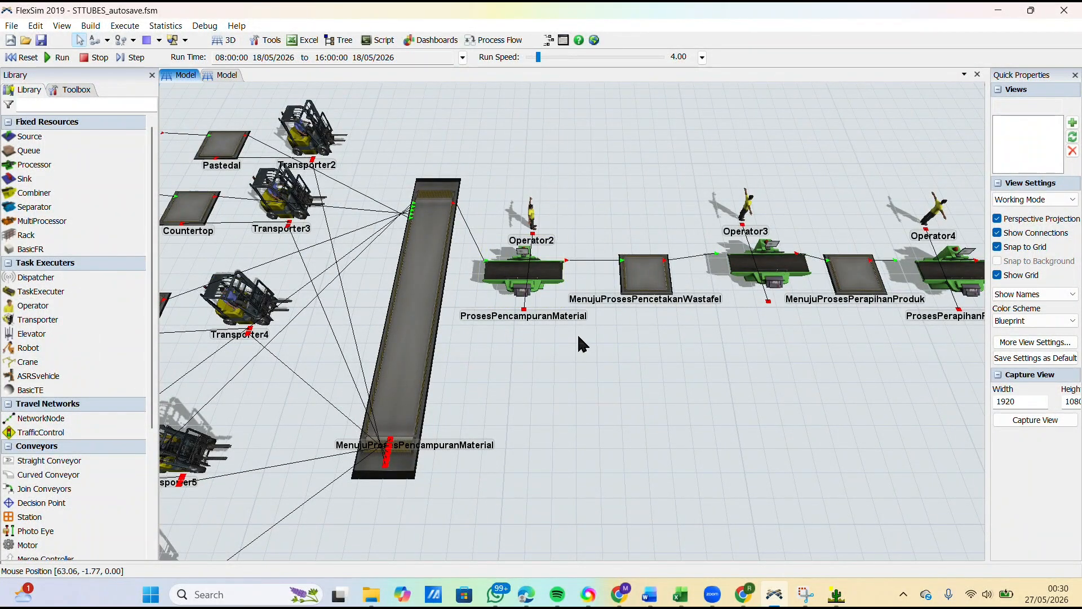
{"action": "left_click", "coordinate": [543, 268]}
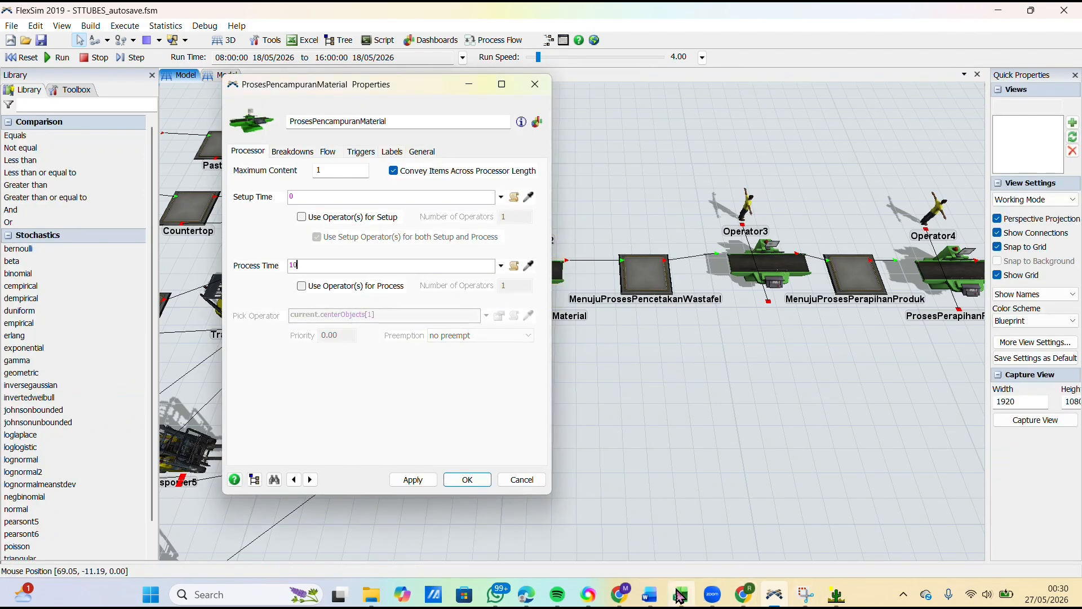
Step: Switch to the DATA workbook in Excel and copy the ten Pencampuran material measurements in C5:L5
{"action": "mouse_move", "coordinate": [681, 594]}
{"action": "left_click", "coordinate": [692, 523]}
{"action": "left_click_drag", "start_coordinate": [171, 221], "coordinate": [549, 225]}
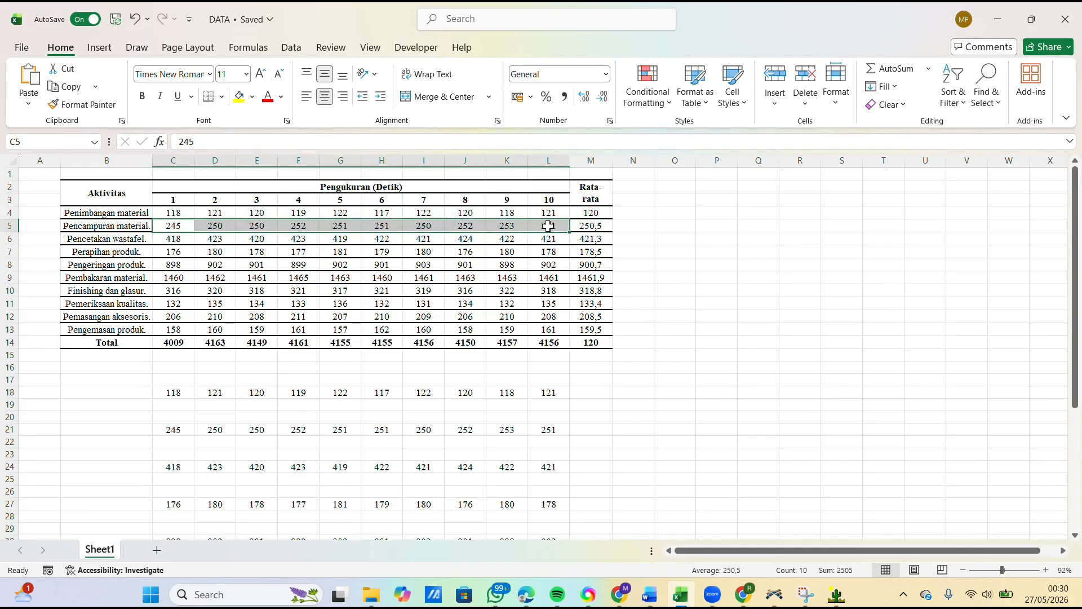
{"action": "key", "text": "ctrl+c"}
Step: Switch to ExpertFit and close the PenimbanganMaterial simulation representation and its data analysis
{"action": "left_click", "coordinate": [836, 594]}
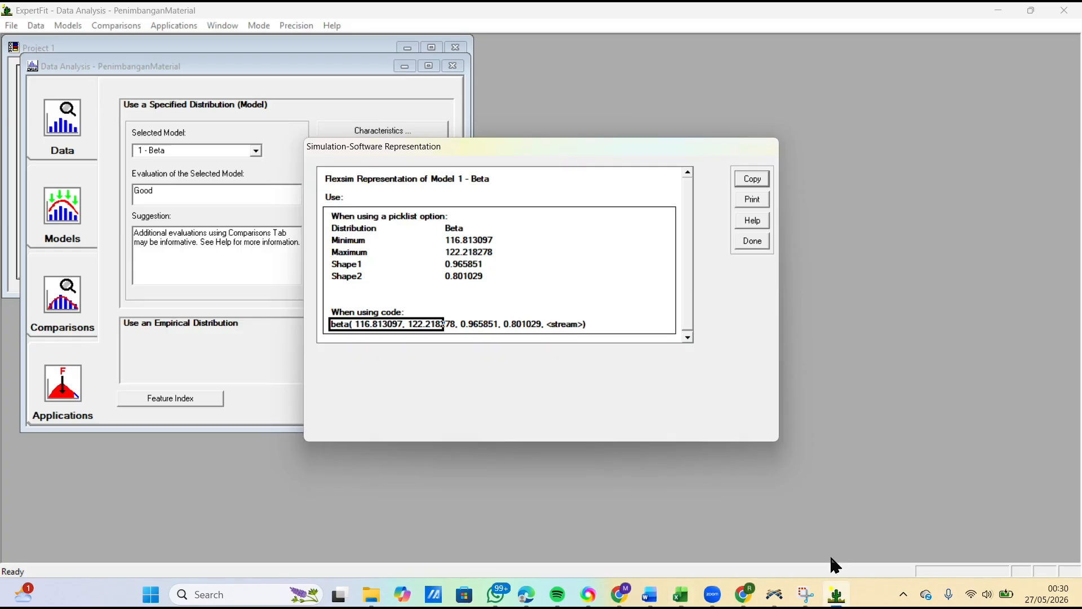
{"action": "left_click", "coordinate": [740, 242]}
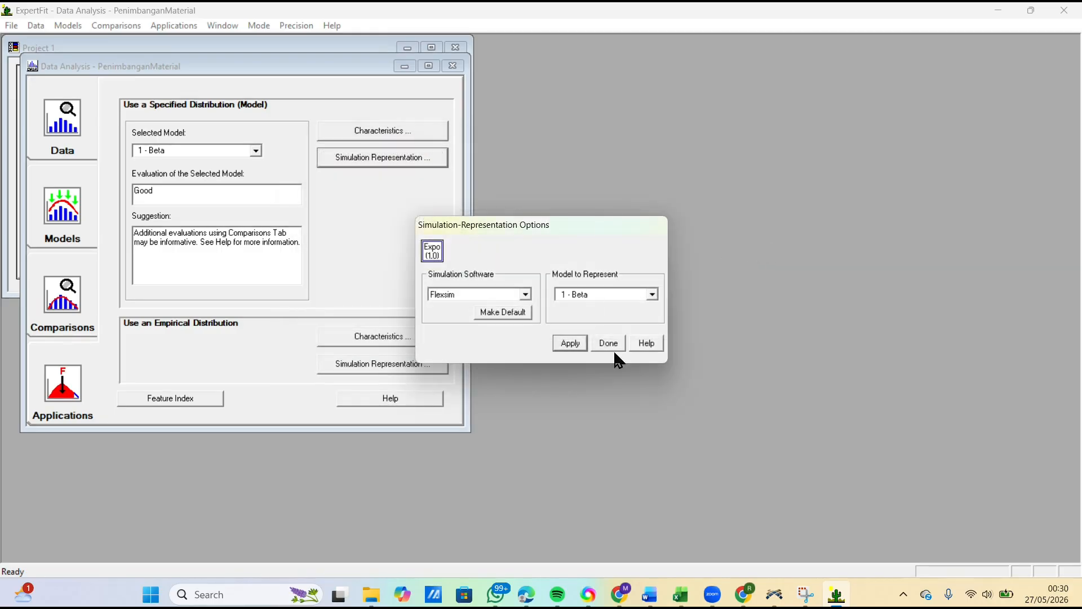
{"action": "left_click", "coordinate": [608, 342]}
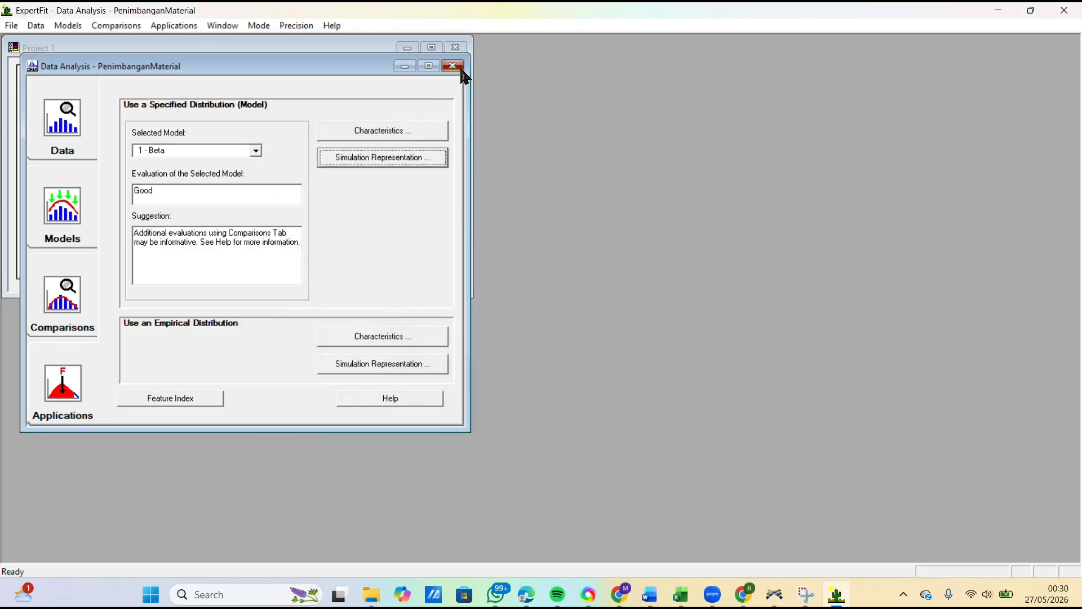
{"action": "left_click", "coordinate": [454, 66]}
Step: Create a project element named PencampuranMaterial for fitting distributions to data, with the comment left blank
{"action": "left_click", "coordinate": [76, 254]}
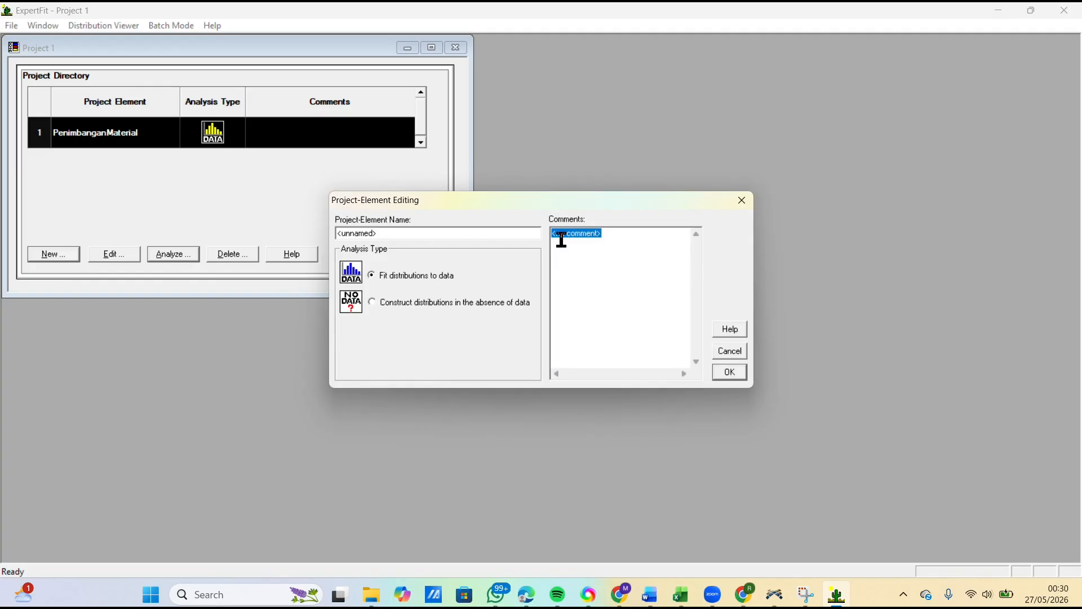
{"action": "key", "text": "BackSpace"}
{"action": "key", "text": "shift+Tab"}
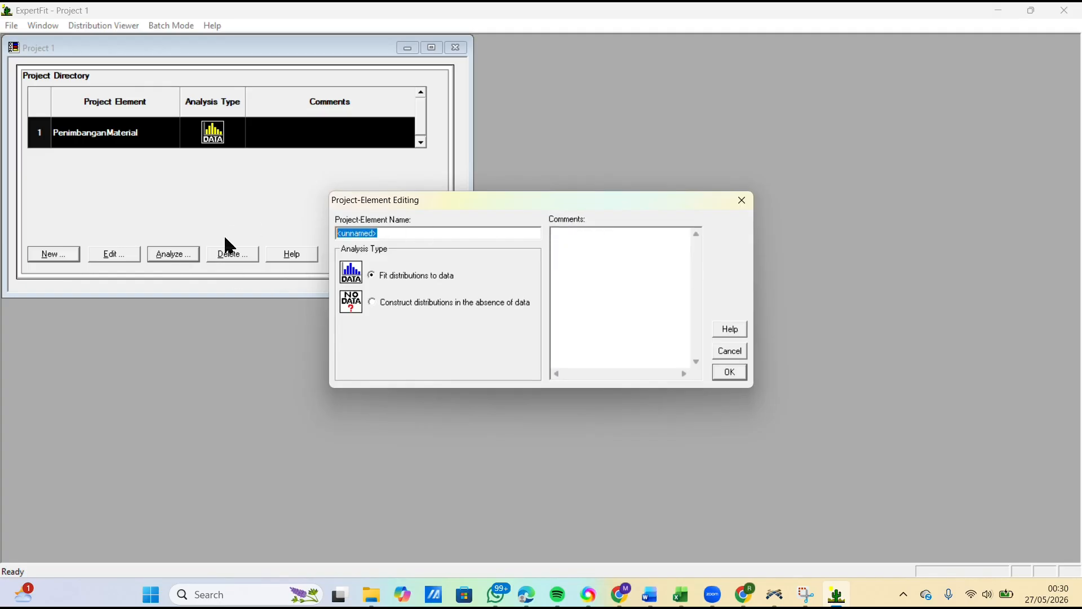
{"action": "mouse_move", "coordinate": [680, 594]}
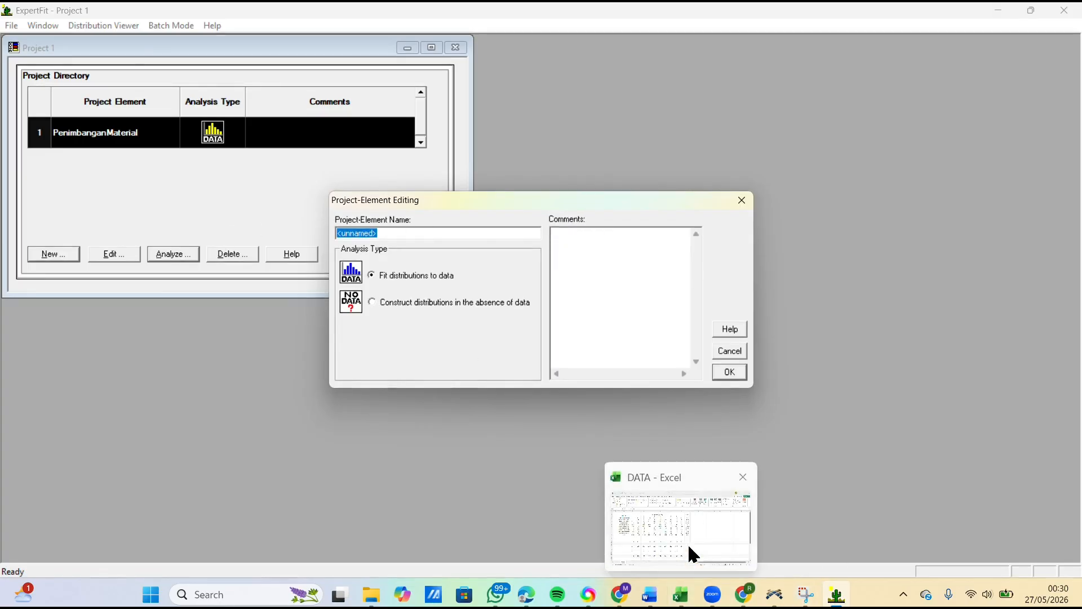
{"action": "left_click", "coordinate": [690, 538]}
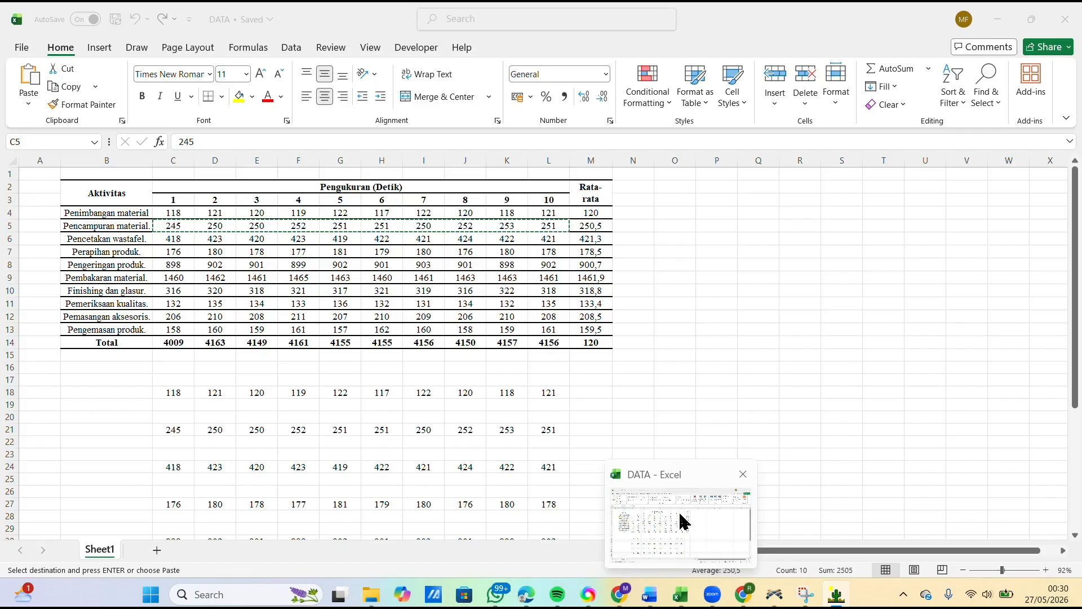
{"action": "left_click", "coordinate": [692, 530]}
{"action": "type", "text": "PencampuranMaterial"}
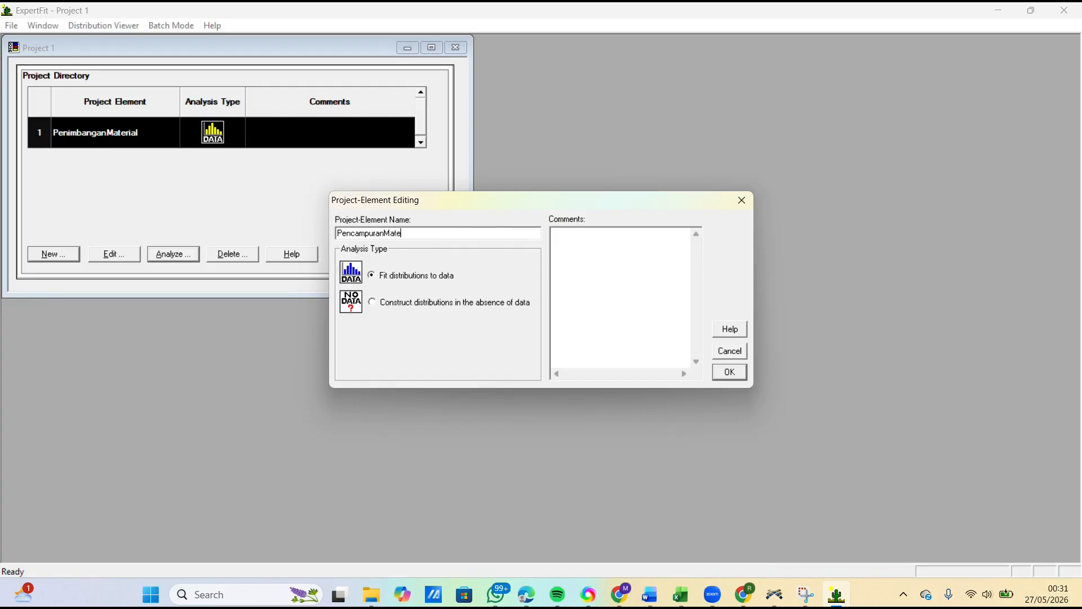
{"action": "left_click", "coordinate": [723, 374]}
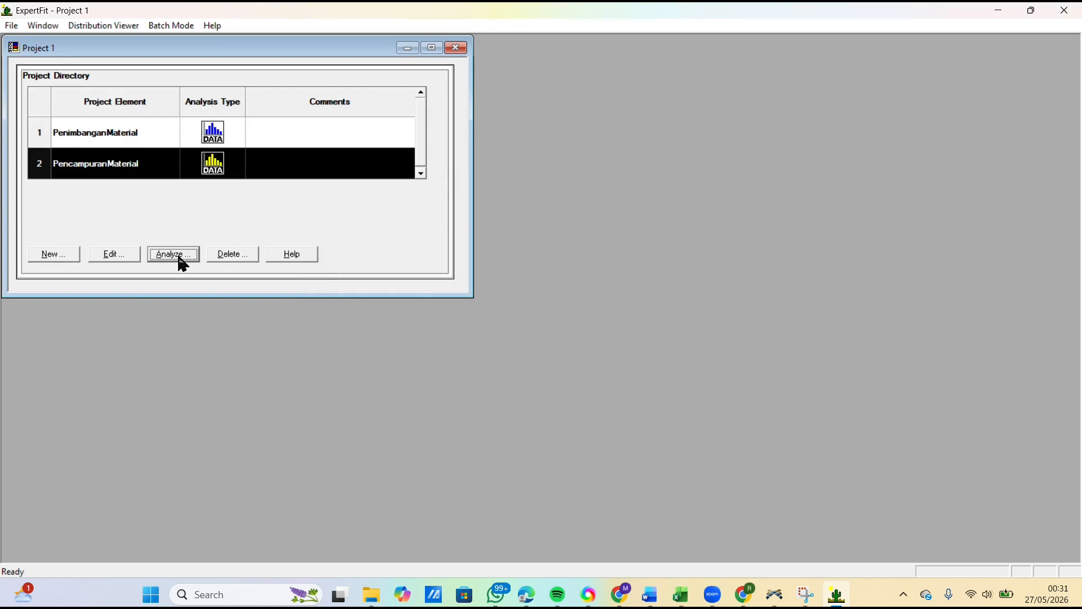
Step: Open the PencampuranMaterial analysis and enter the ten copied measurements from the clipboard as real-valued data
{"action": "left_click", "coordinate": [169, 257]}
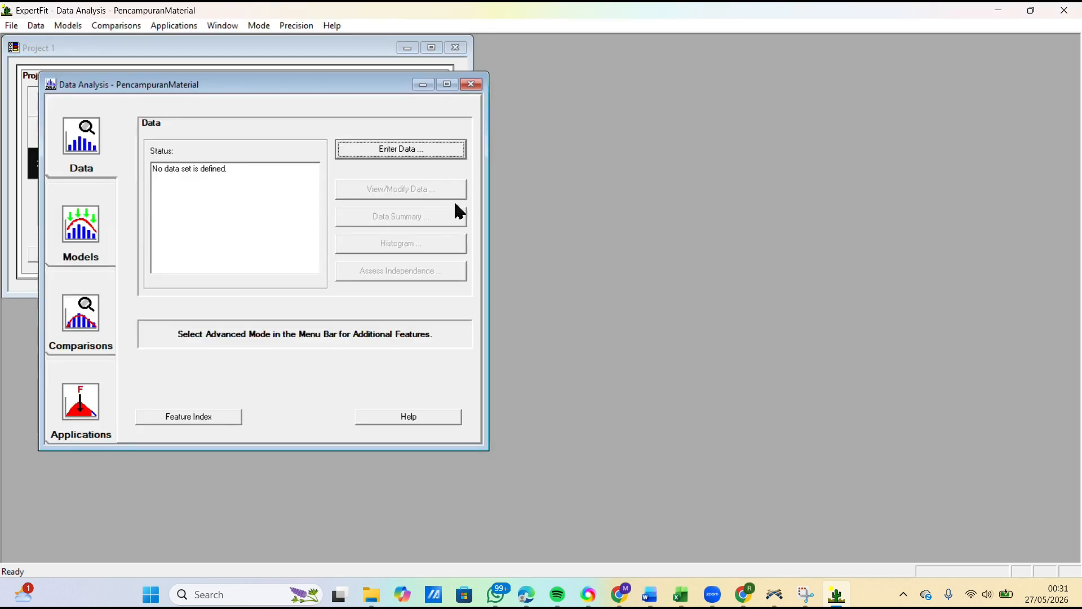
{"action": "left_click", "coordinate": [424, 155]}
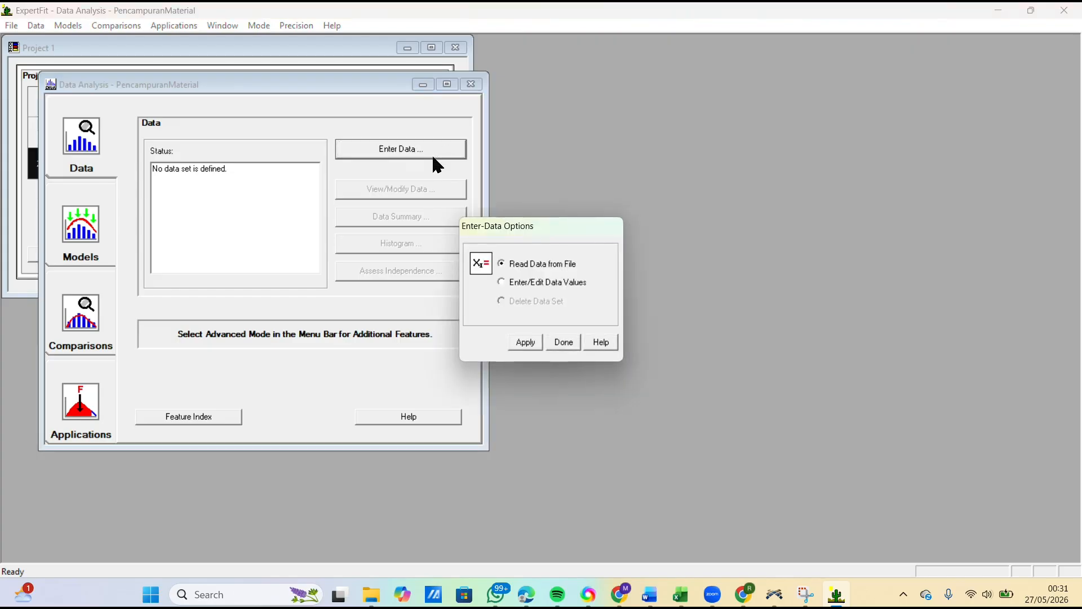
{"action": "left_click", "coordinate": [502, 283]}
{"action": "left_click", "coordinate": [522, 342]}
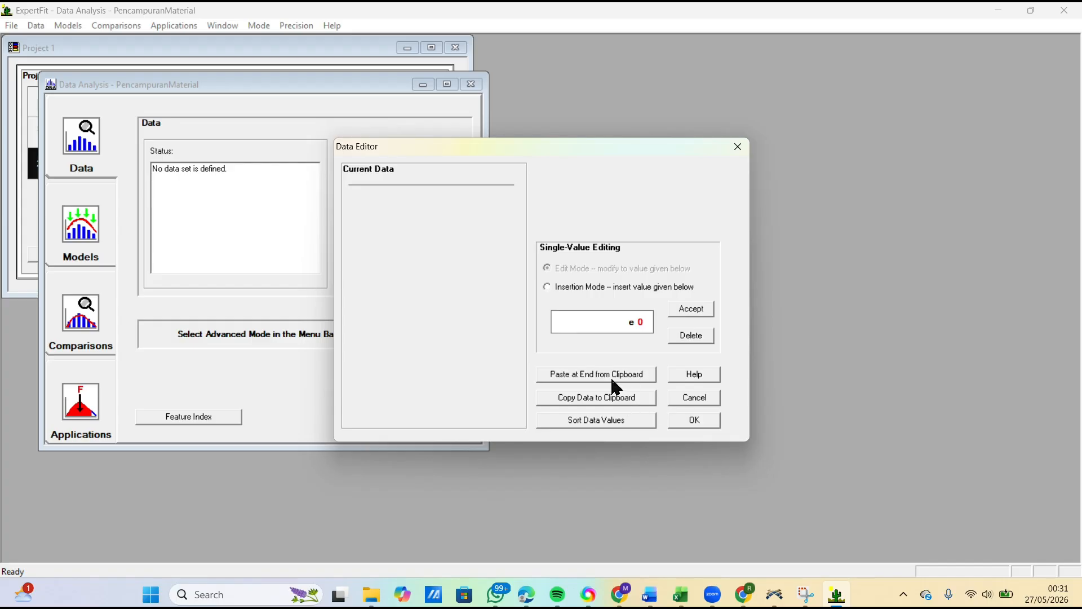
{"action": "left_click", "coordinate": [593, 379]}
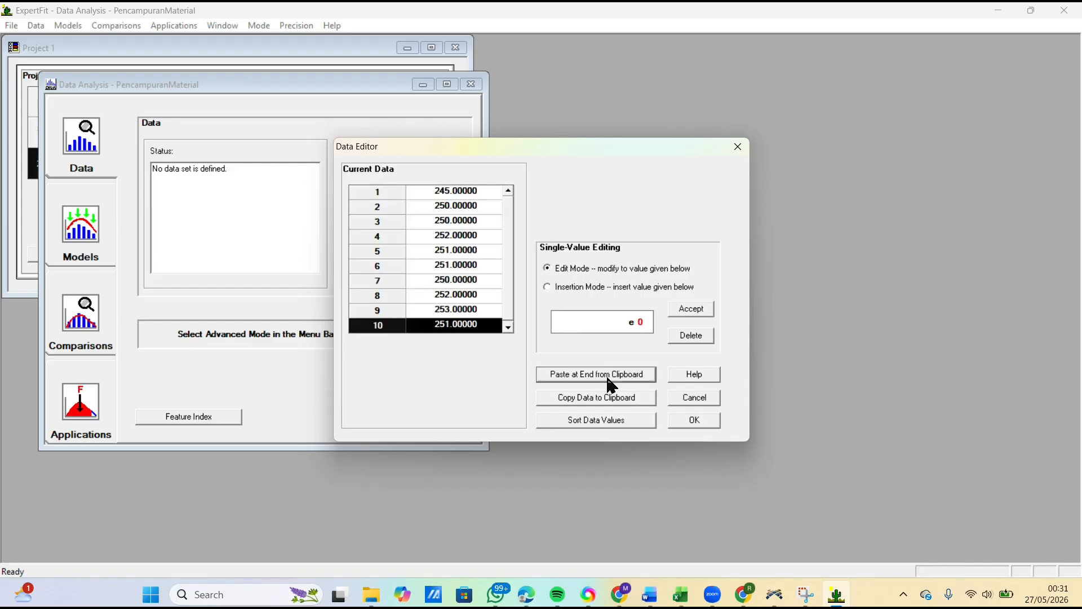
{"action": "left_click", "coordinate": [701, 426]}
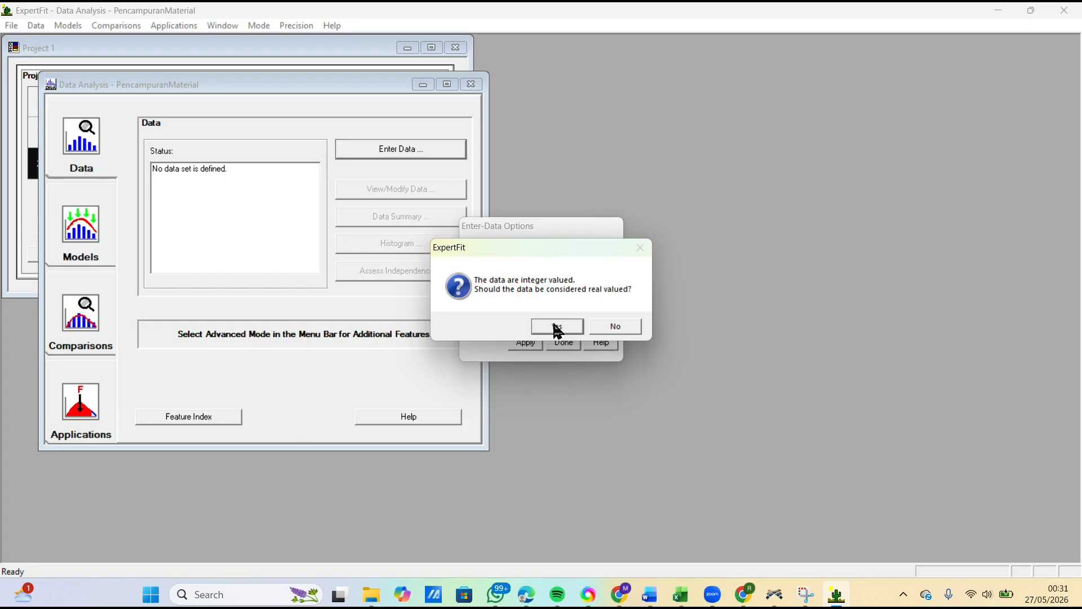
{"action": "left_click", "coordinate": [553, 326]}
{"action": "left_click", "coordinate": [674, 236]}
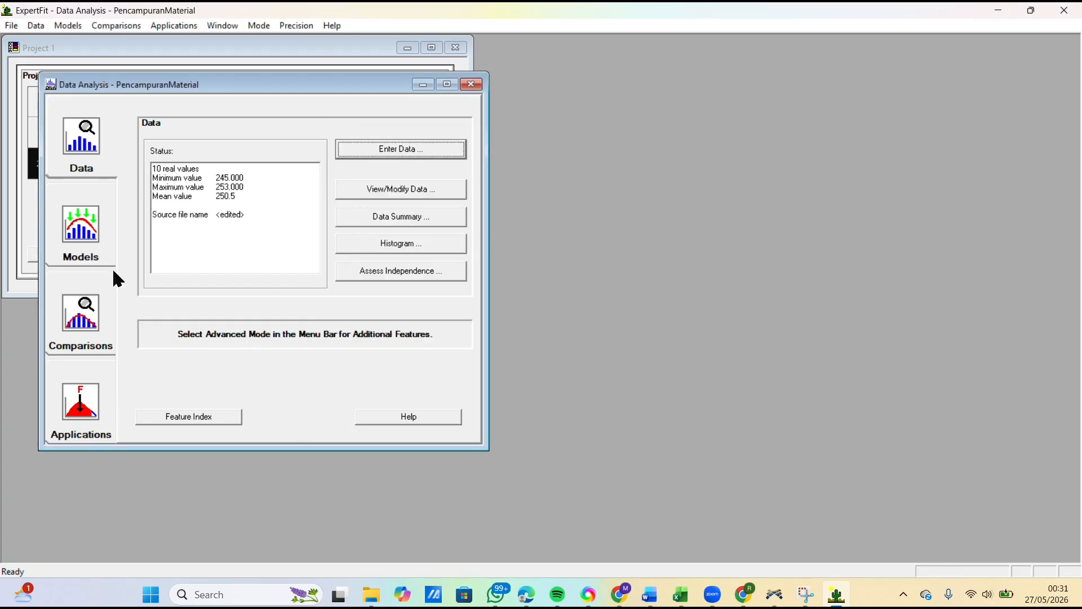
Step: Run automated fitting on the PencampuranMaterial data and close the fitting results
{"action": "left_click", "coordinate": [82, 248]}
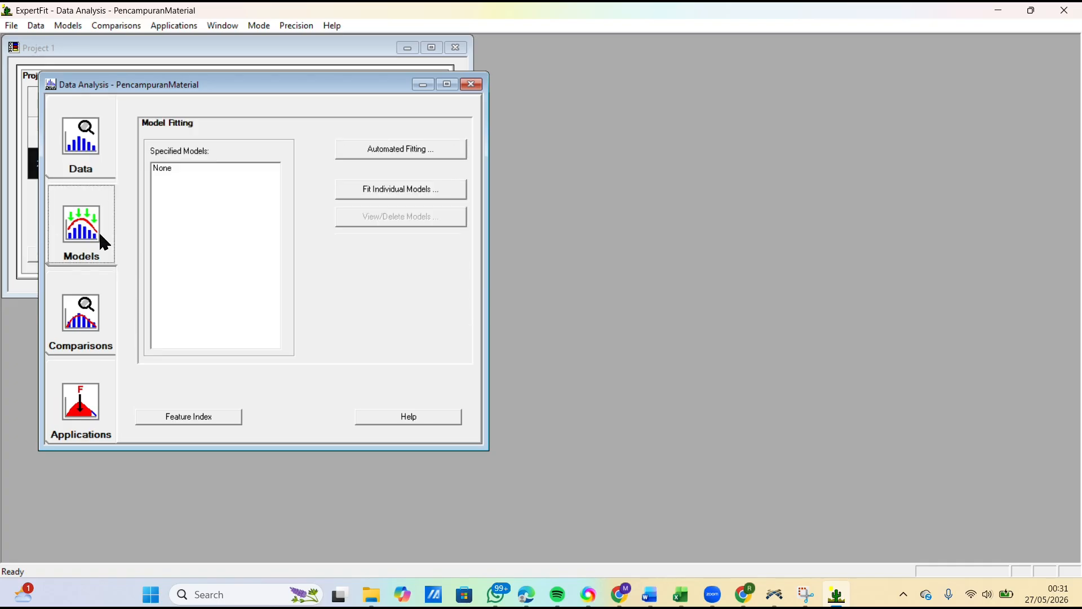
{"action": "left_click", "coordinate": [385, 151]}
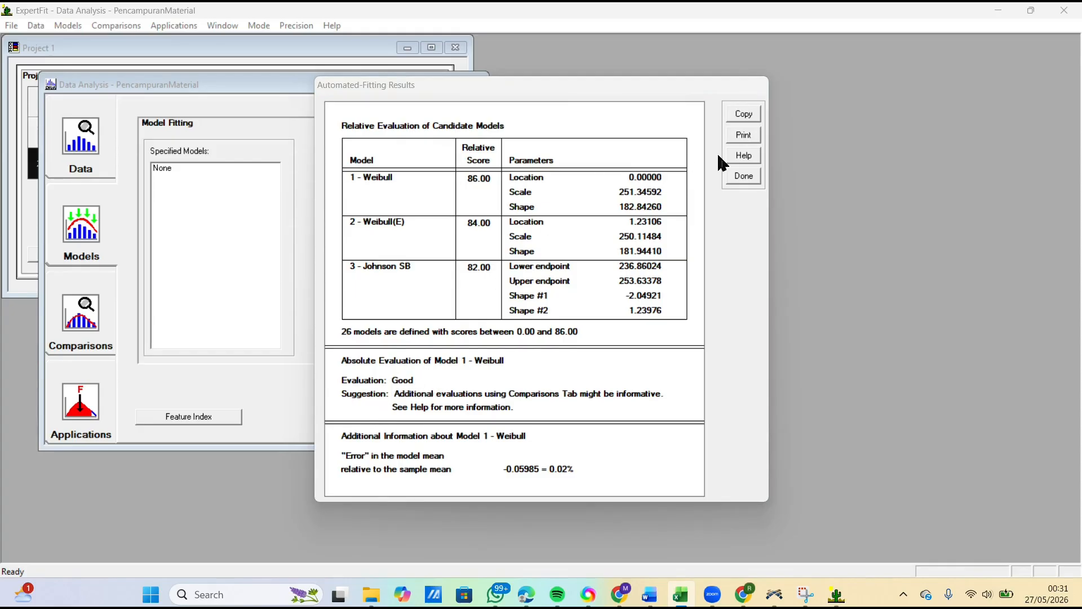
{"action": "left_click", "coordinate": [745, 175]}
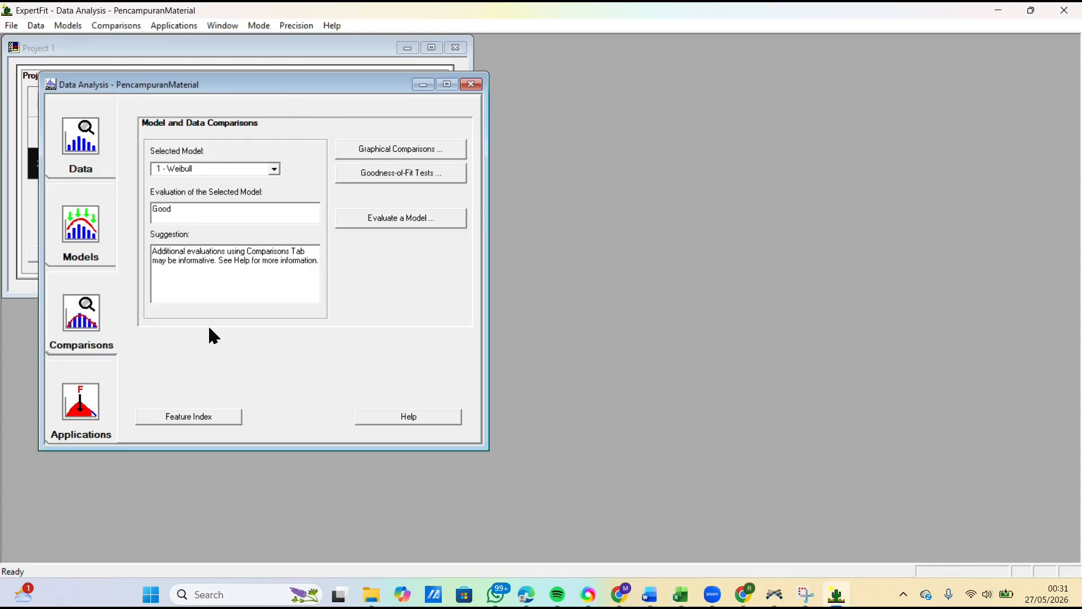
Step: Generate the Flexsim simulation representation of the 1 - Weibull model and copy its code expression
{"action": "left_click", "coordinate": [79, 421]}
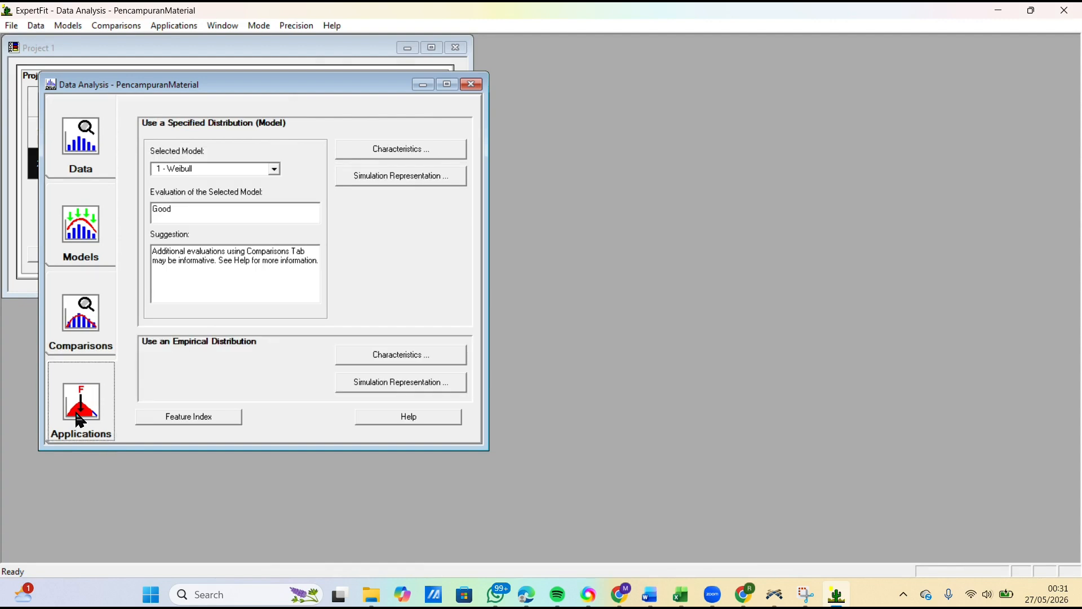
{"action": "left_click", "coordinate": [385, 179]}
{"action": "left_click", "coordinate": [526, 294]}
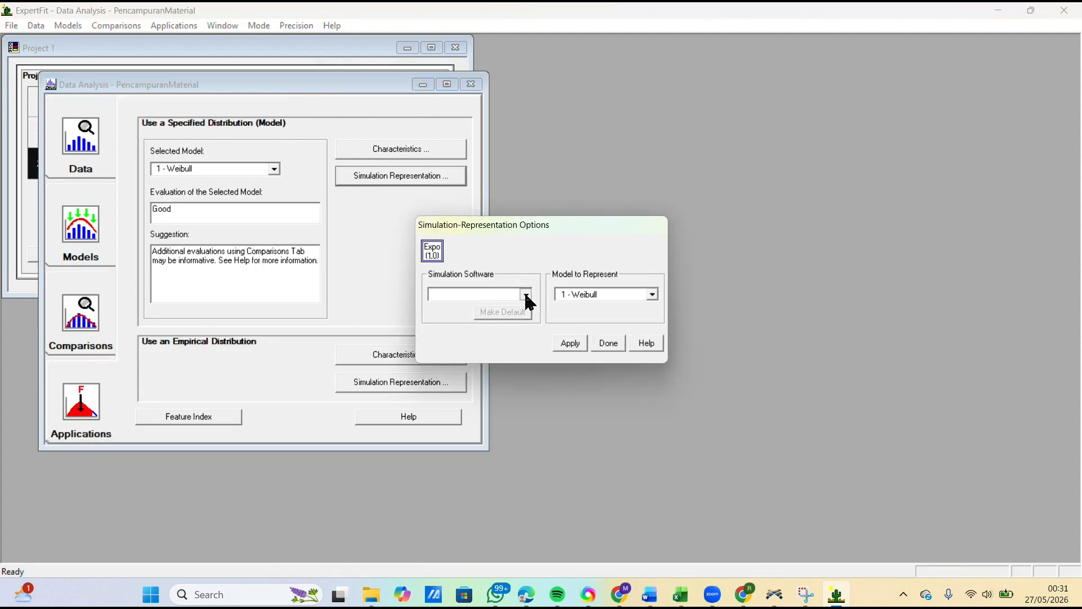
{"action": "left_click", "coordinate": [468, 307]}
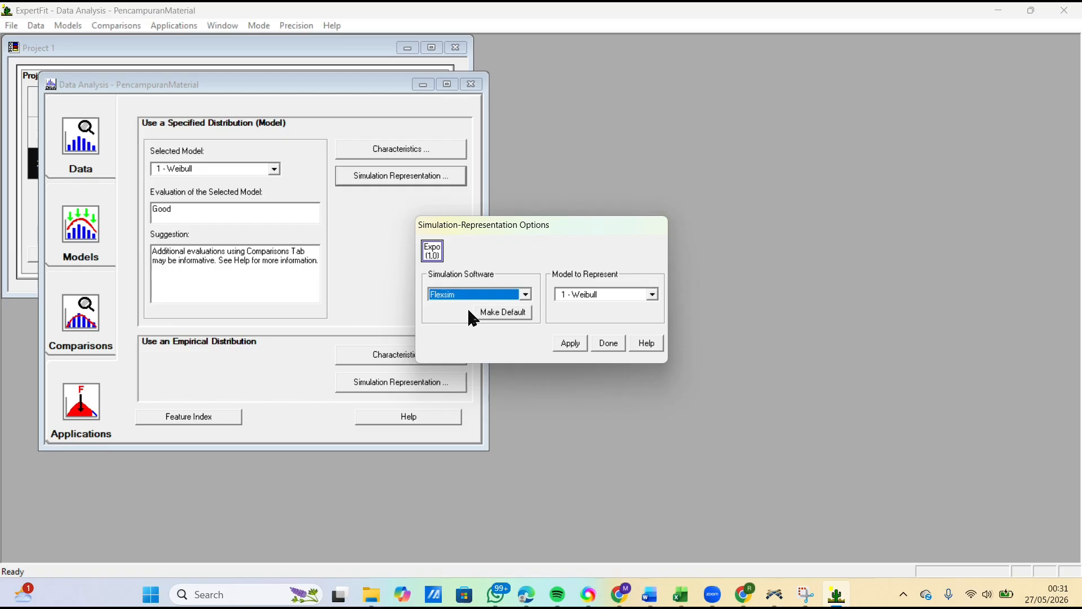
{"action": "left_click", "coordinate": [571, 343]}
{"action": "left_click", "coordinate": [359, 301]}
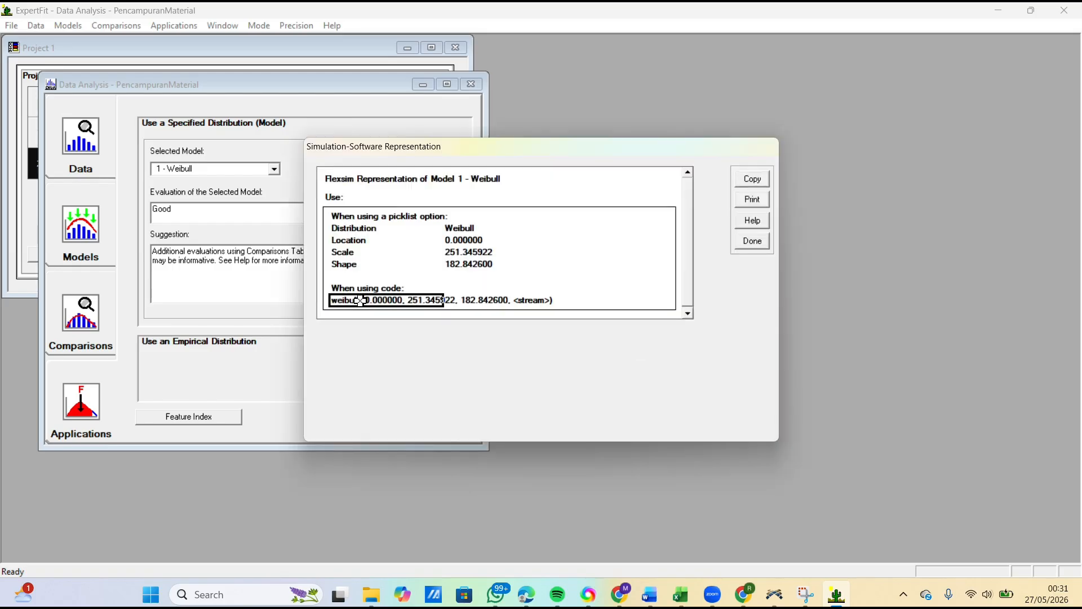
{"action": "left_click", "coordinate": [754, 181]}
{"action": "left_click", "coordinate": [593, 317]}
Step: Switch to FlexSim and replace the process time of ProsesPencampuranMaterial with the copied expression weibull( 0.000000, 251.345922, 182.842600, <stream>)
{"action": "left_click", "coordinate": [775, 596]}
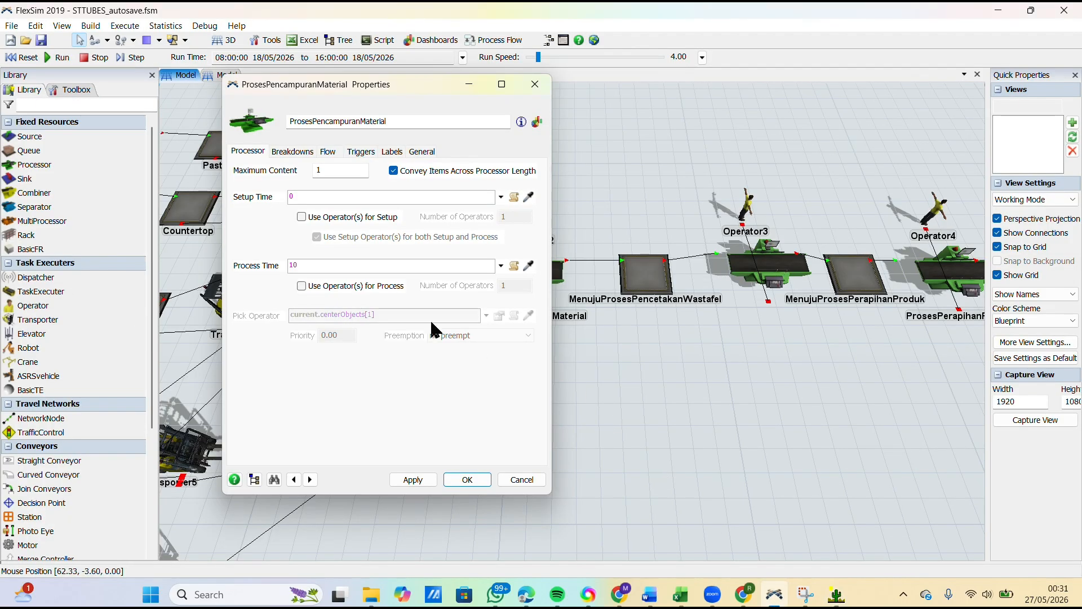
{"action": "left_click", "coordinate": [374, 266]}
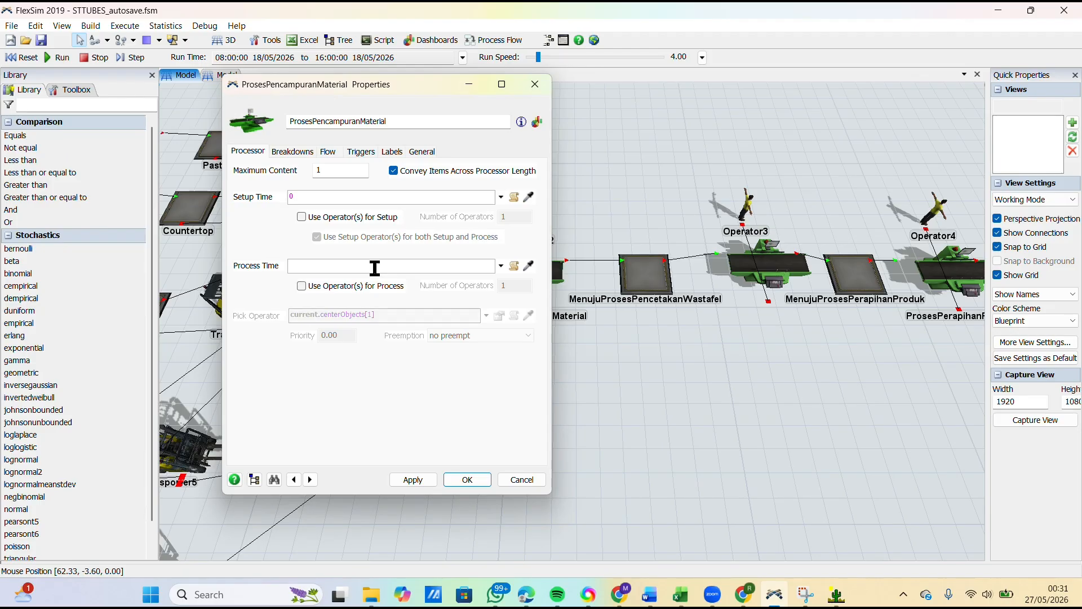
{"action": "key", "text": "ctrl+v"}
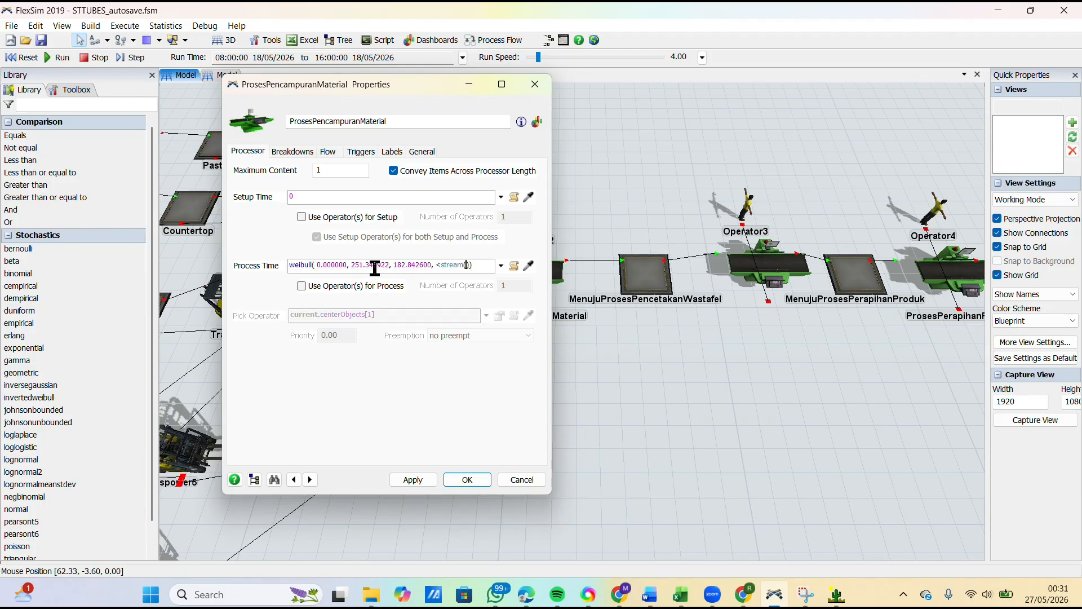
Step: Replace the stream placeholder in the ProsesPencampuranMaterial process time with getstream(current), apply the change and close the properties
{"action": "type", "text": "current"}
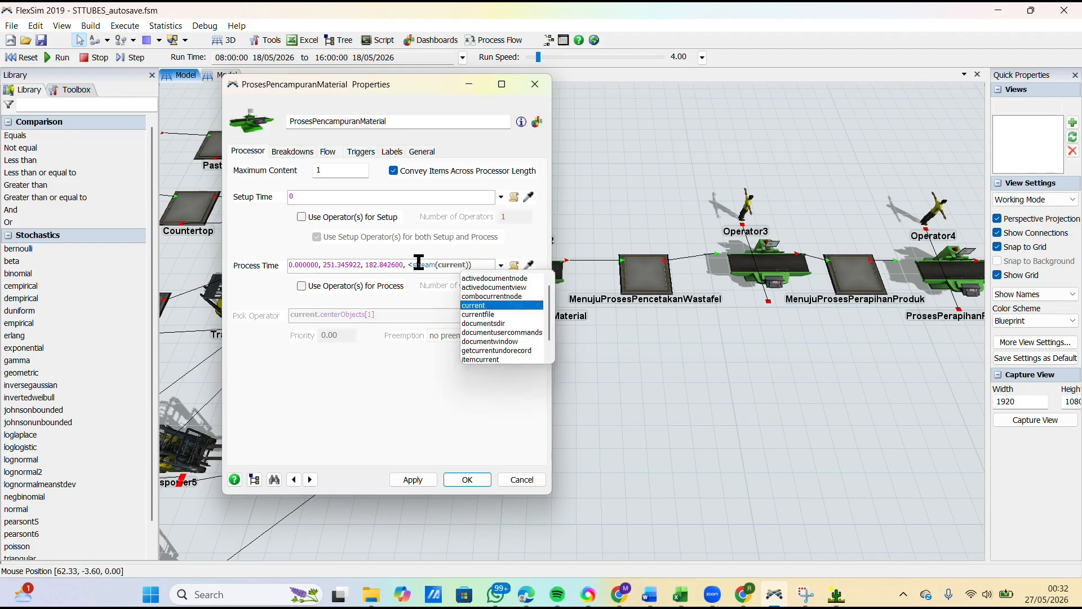
{"action": "left_click", "coordinate": [414, 264]}
{"action": "key", "text": "BackSpace"}
{"action": "type", "text": "get"}
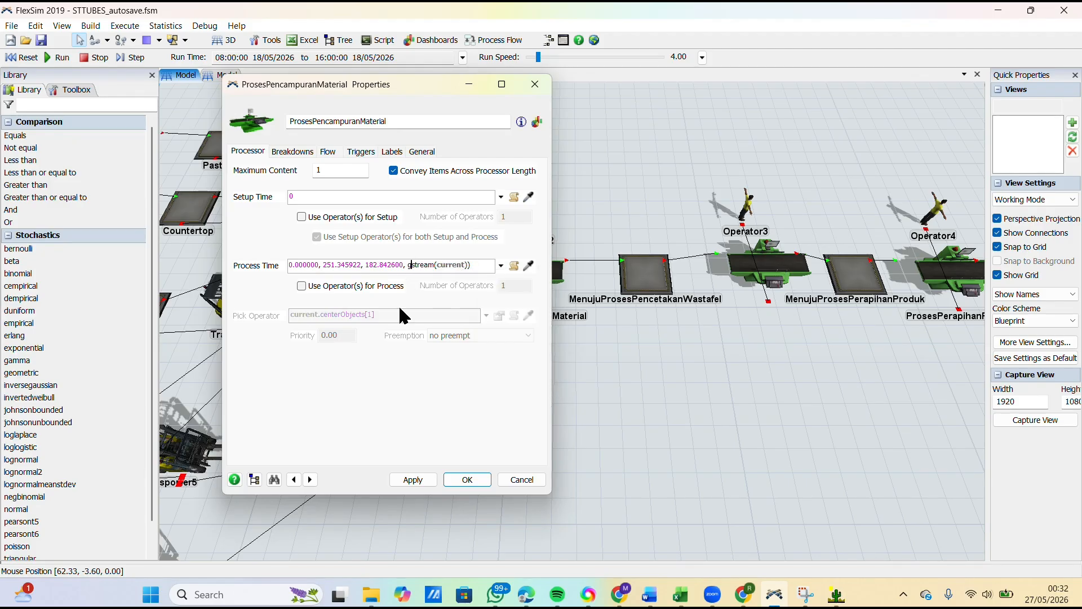
{"action": "left_click", "coordinate": [468, 412]}
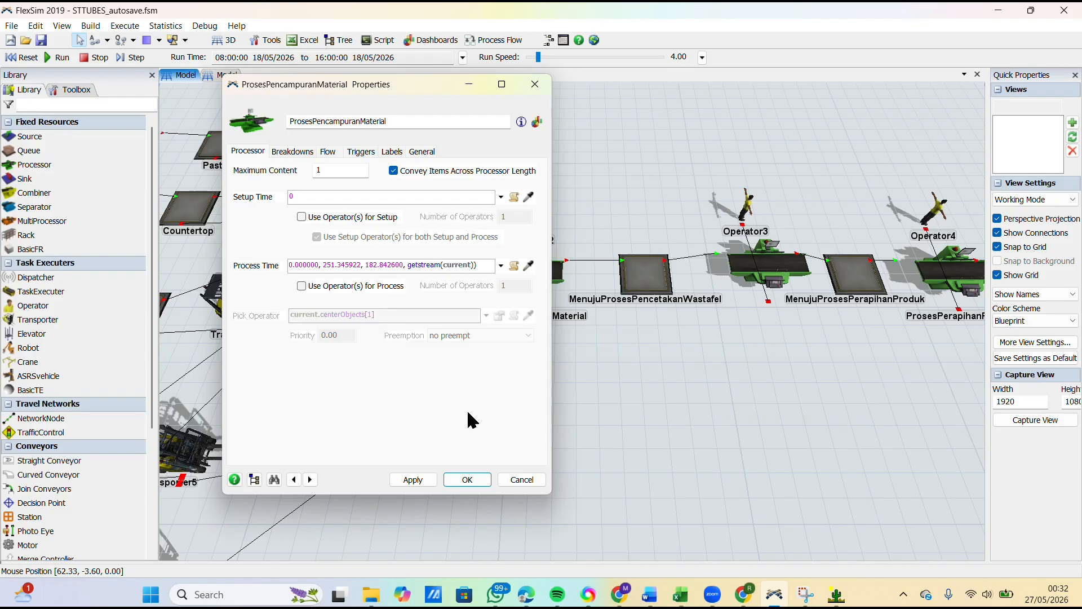
{"action": "left_click", "coordinate": [418, 479]}
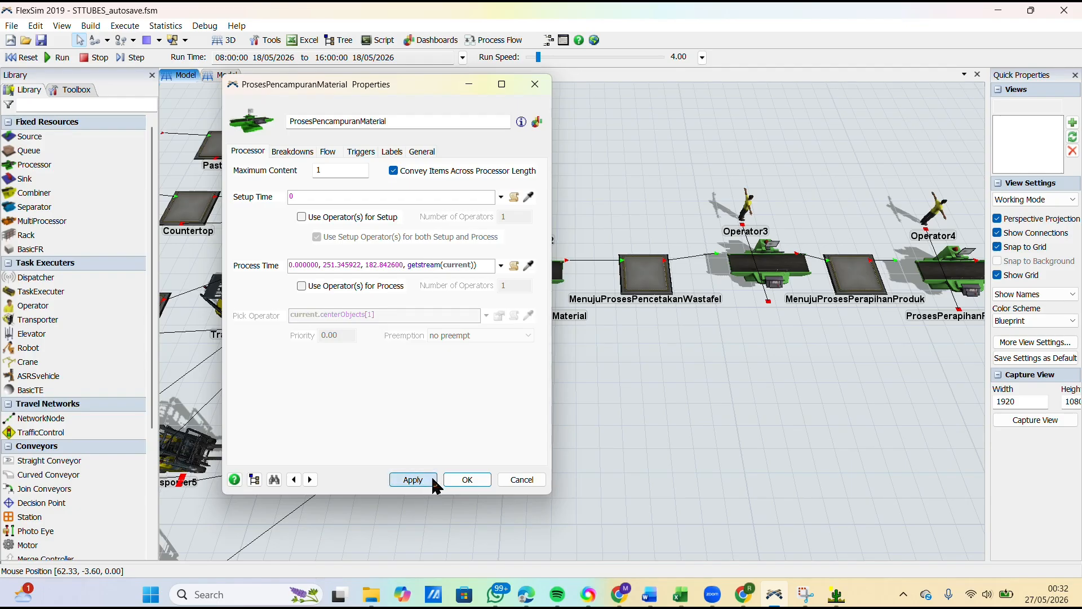
{"action": "left_click", "coordinate": [461, 483]}
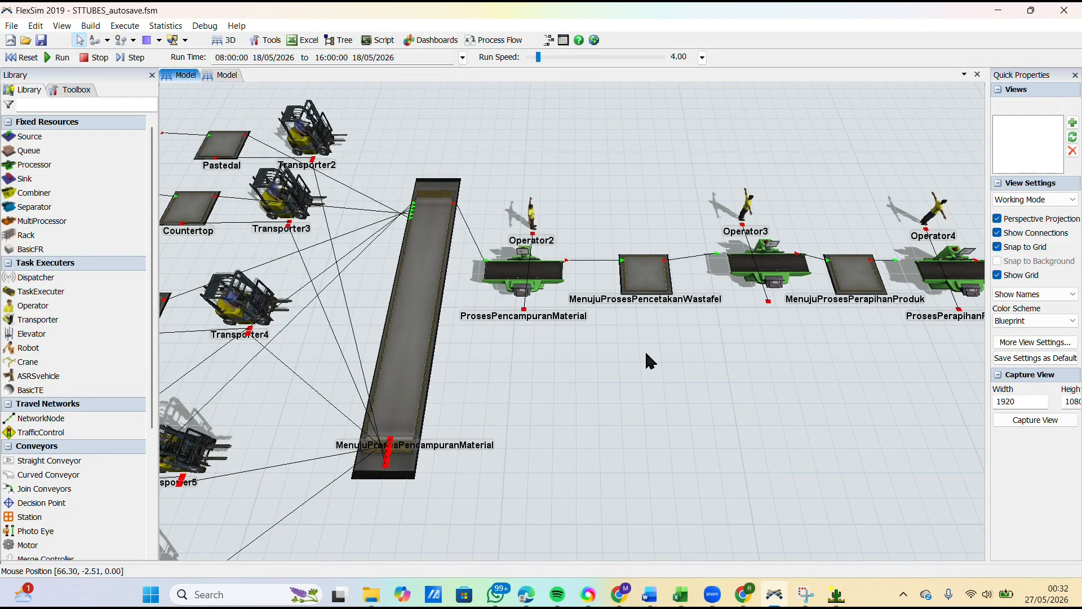
Step: Select the ProsesPencetakanWastafel processor in the model
{"action": "scroll", "coordinate": [645, 354], "scroll_direction": "down", "scroll_amount": 10}
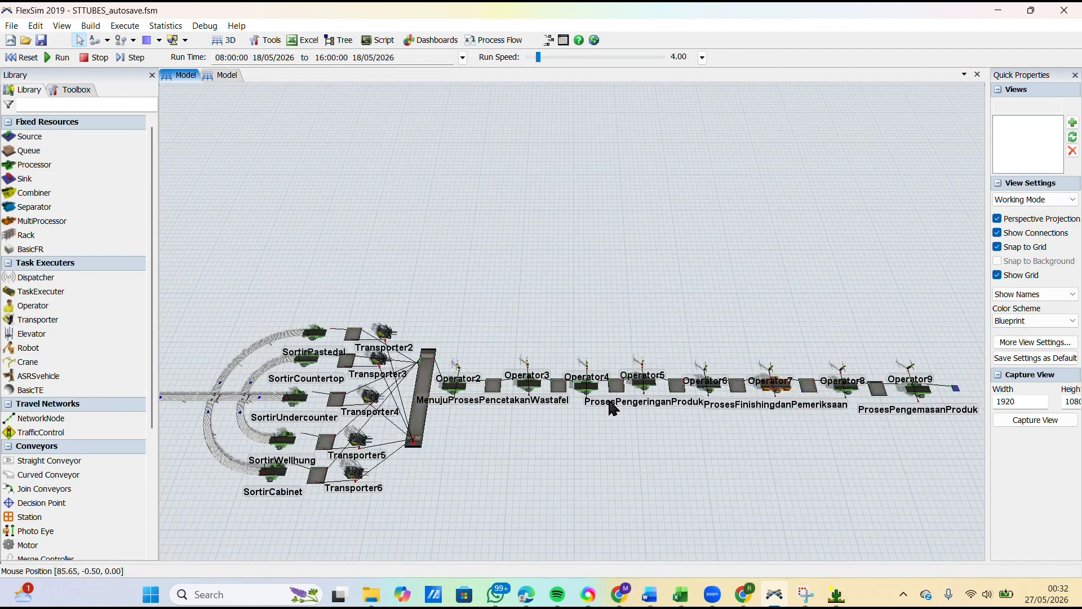
{"action": "scroll", "coordinate": [613, 406], "scroll_direction": "up", "scroll_amount": 5}
{"action": "left_click", "coordinate": [299, 338]}
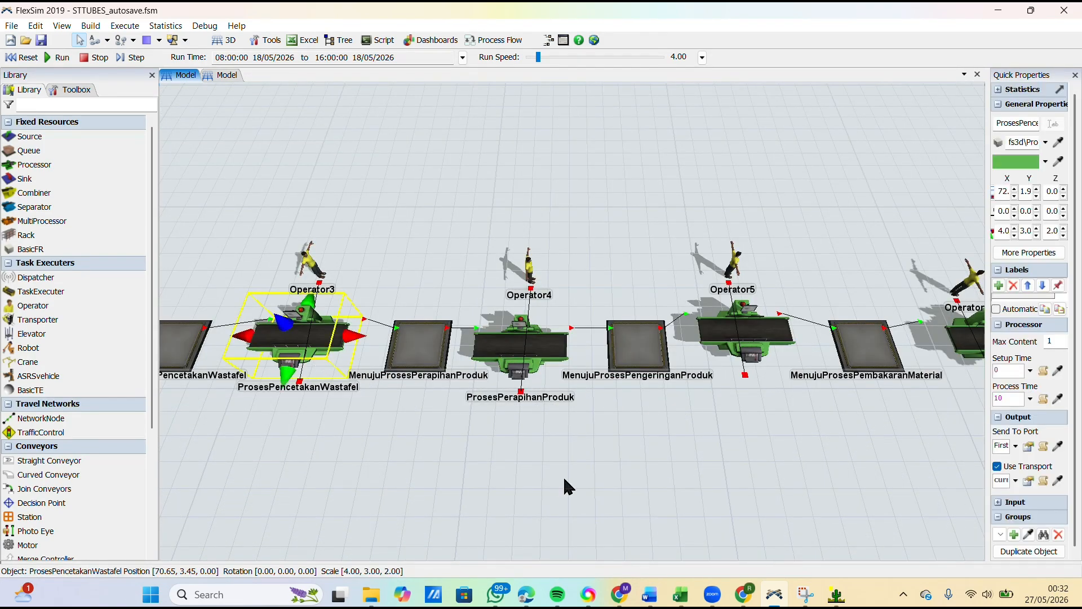
Step: Copy the ten Pencetakan wastafel measurements in C6:L6 of the DATA workbook in Excel and switch back to ExpertFit
{"action": "left_click", "coordinate": [677, 535]}
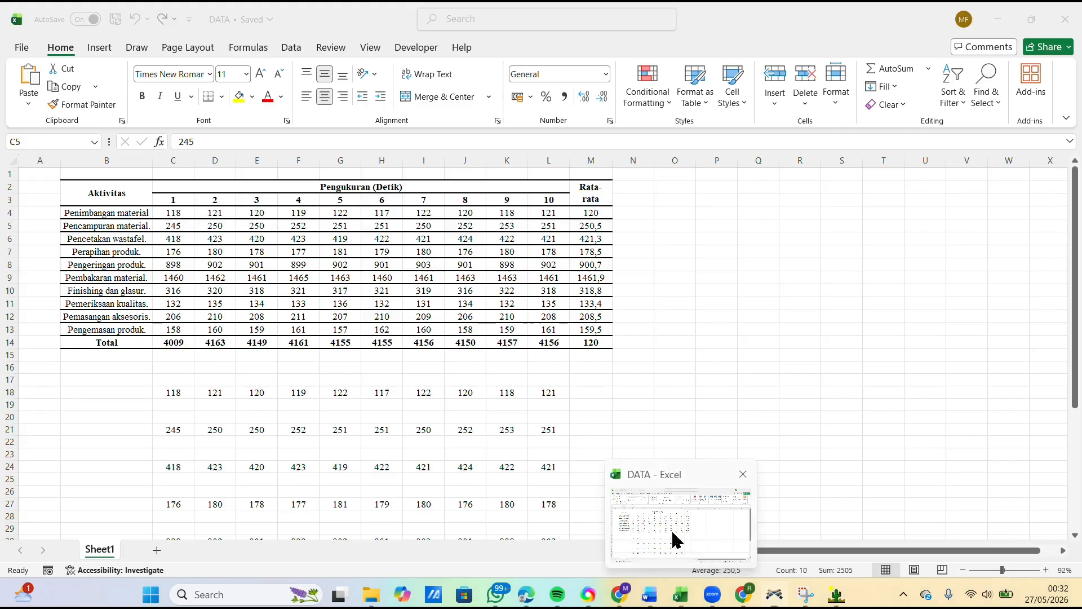
{"action": "left_click", "coordinate": [167, 238]}
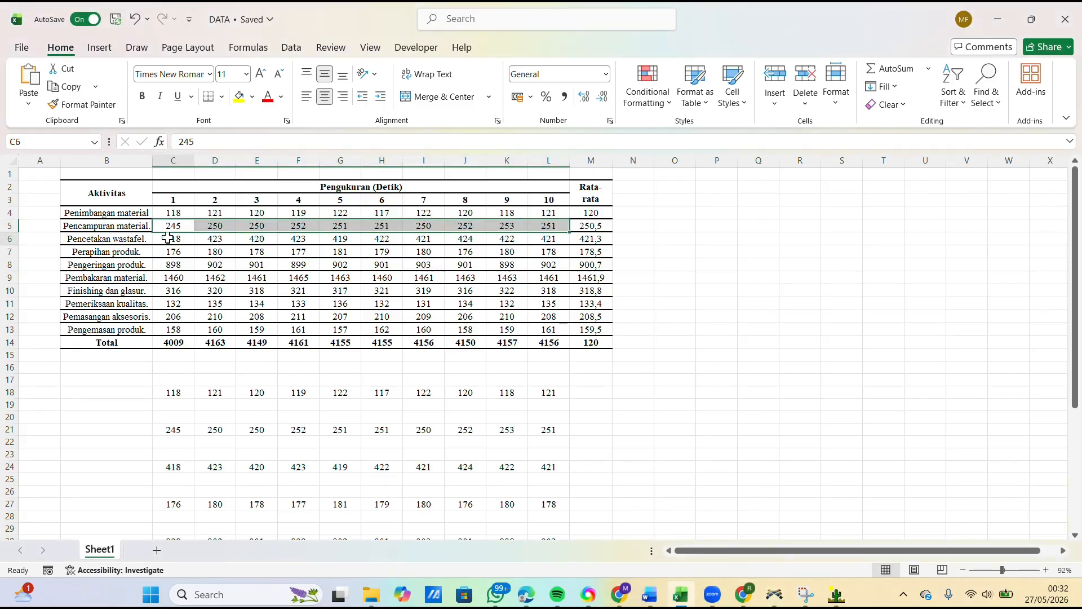
{"action": "left_click_drag", "start_coordinate": [167, 238], "coordinate": [535, 238]}
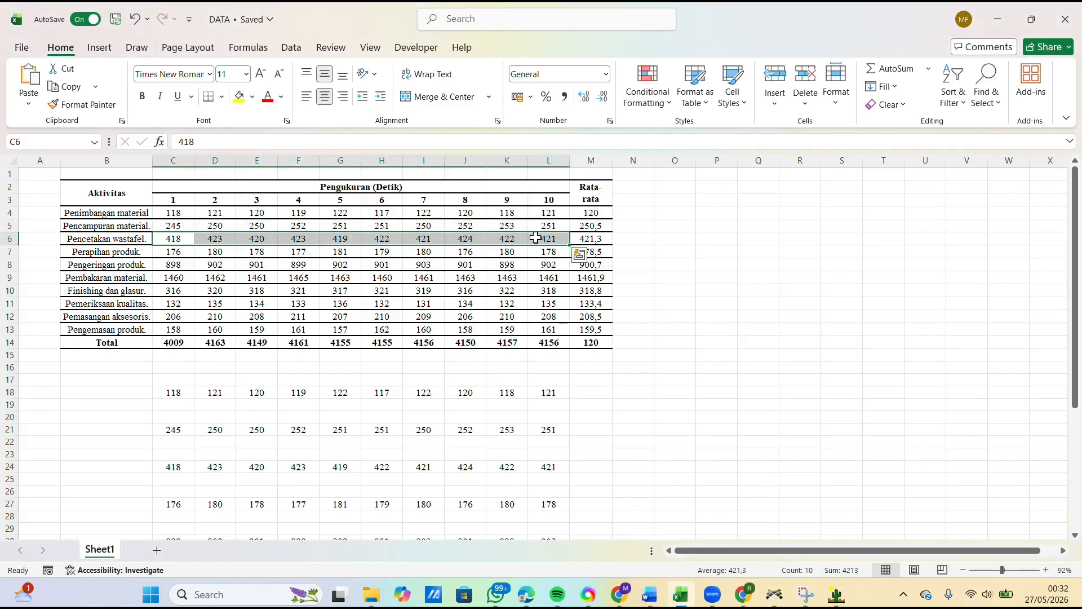
{"action": "key", "text": "ctrl+c"}
{"action": "left_click", "coordinate": [836, 594]}
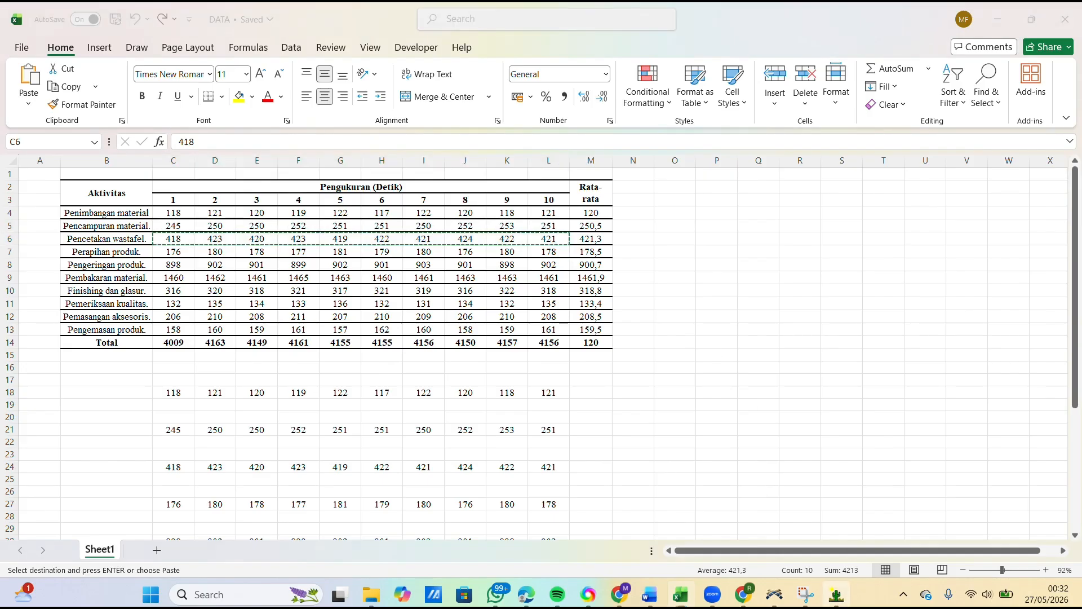
Step: Close the PencampuranMaterial analysis in ExpertFit and add a new project element named PencetakanWastafel for fitting distributions to data
{"action": "left_click", "coordinate": [752, 241]}
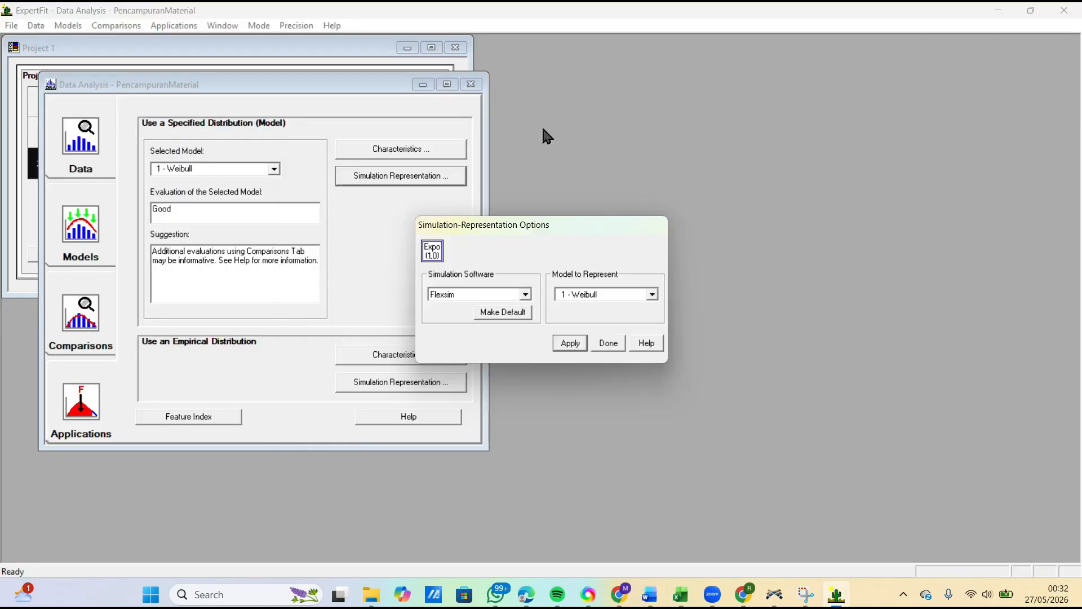
{"action": "left_click", "coordinate": [612, 345]}
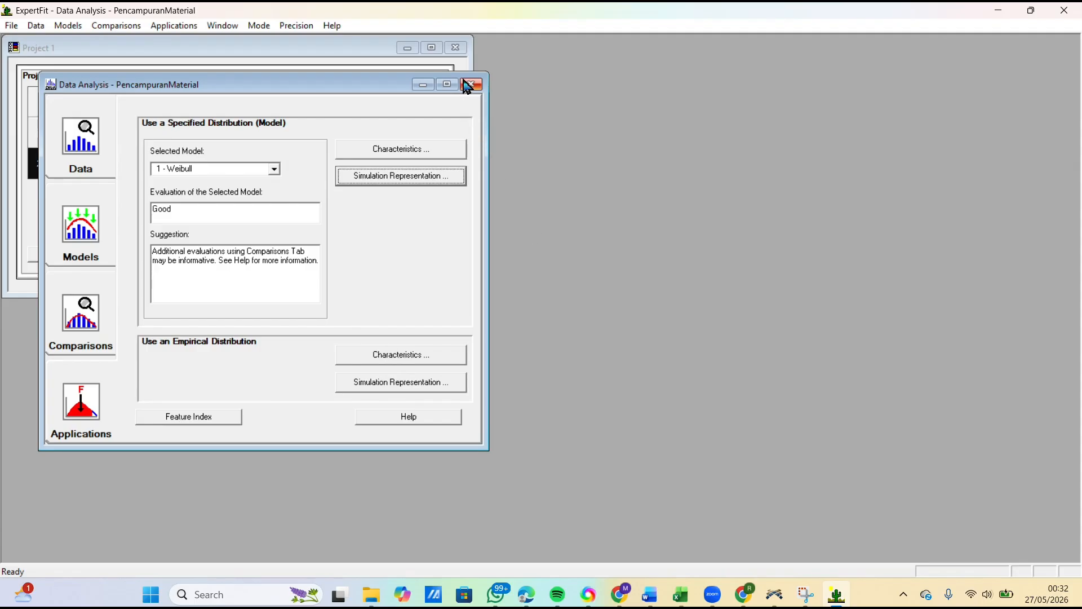
{"action": "left_click", "coordinate": [469, 84]}
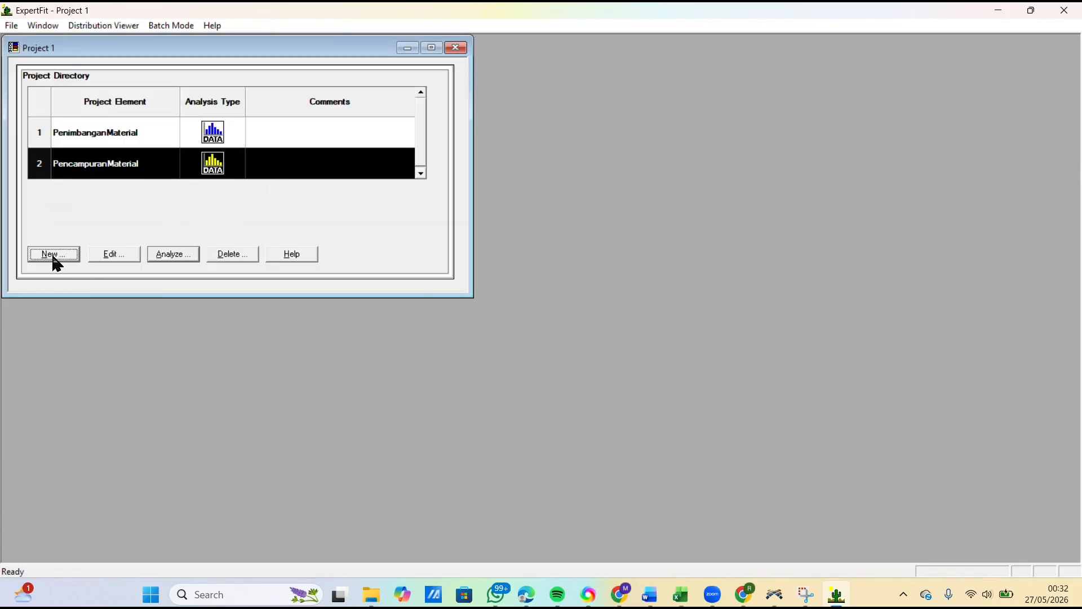
{"action": "left_click", "coordinate": [54, 255]}
{"action": "left_click", "coordinate": [603, 233]}
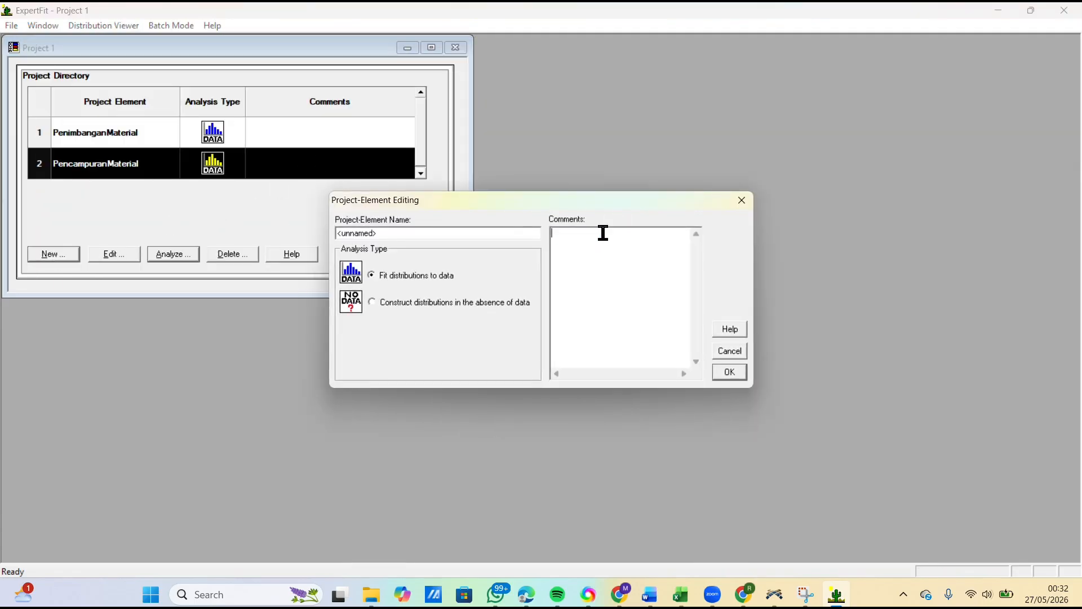
{"action": "left_click_drag", "start_coordinate": [489, 233], "coordinate": [338, 256]}
{"action": "key", "text": "BackSpace"}
{"action": "type", "text": "PencetakanWastafel"}
{"action": "left_click", "coordinate": [731, 373]}
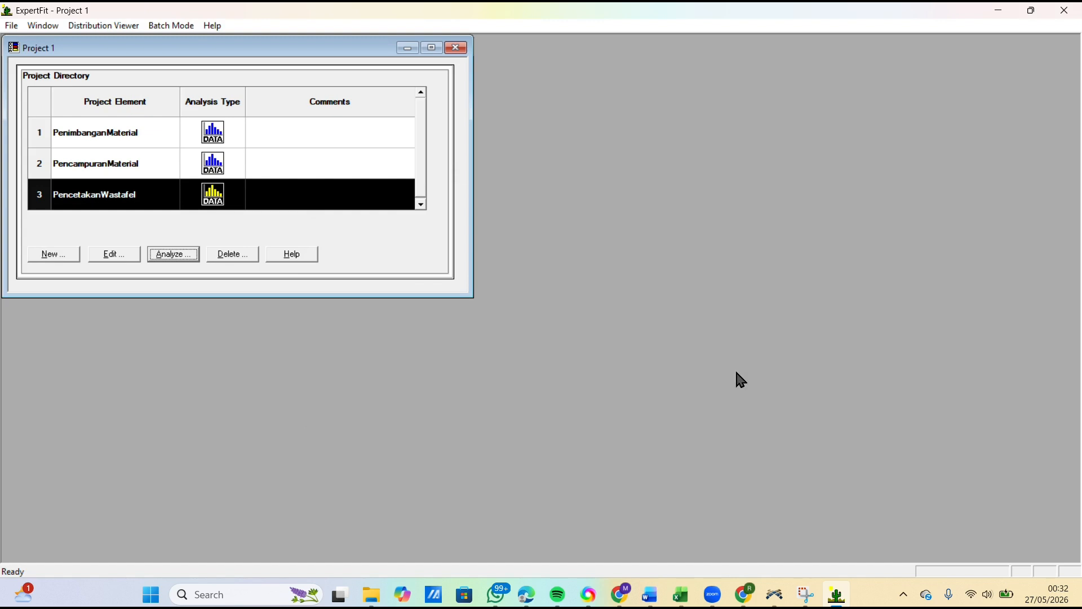
Step: Analyze PencetakanWastafel by pasting the ten copied measurements as its data values, treat them as real valued and close the data summary
{"action": "left_click", "coordinate": [186, 259]}
{"action": "left_click", "coordinate": [415, 168]}
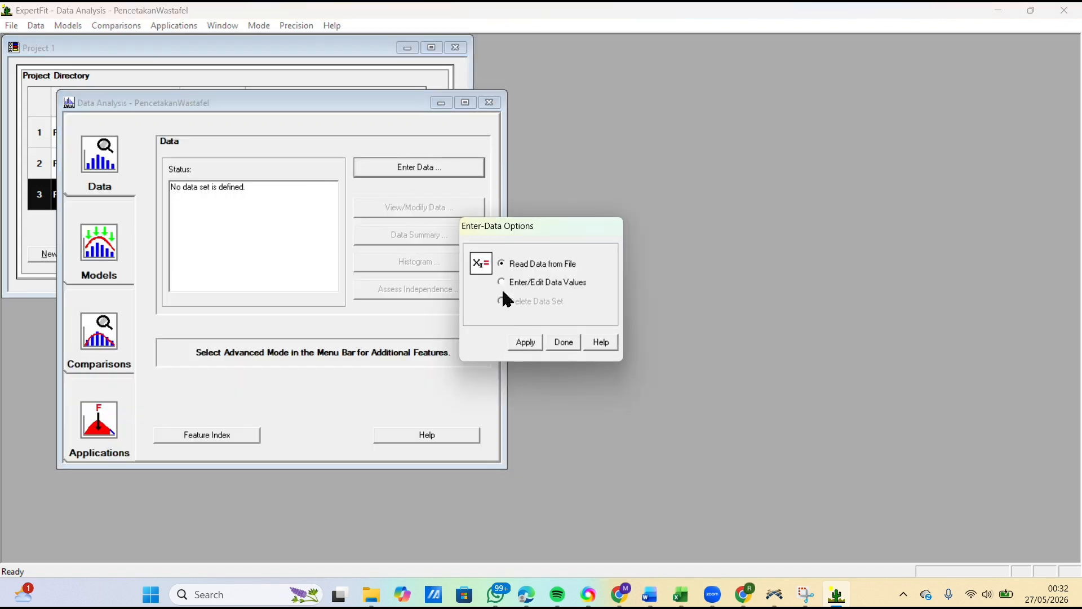
{"action": "left_click", "coordinate": [507, 284]}
{"action": "left_click", "coordinate": [525, 342]}
{"action": "left_click", "coordinate": [620, 380]}
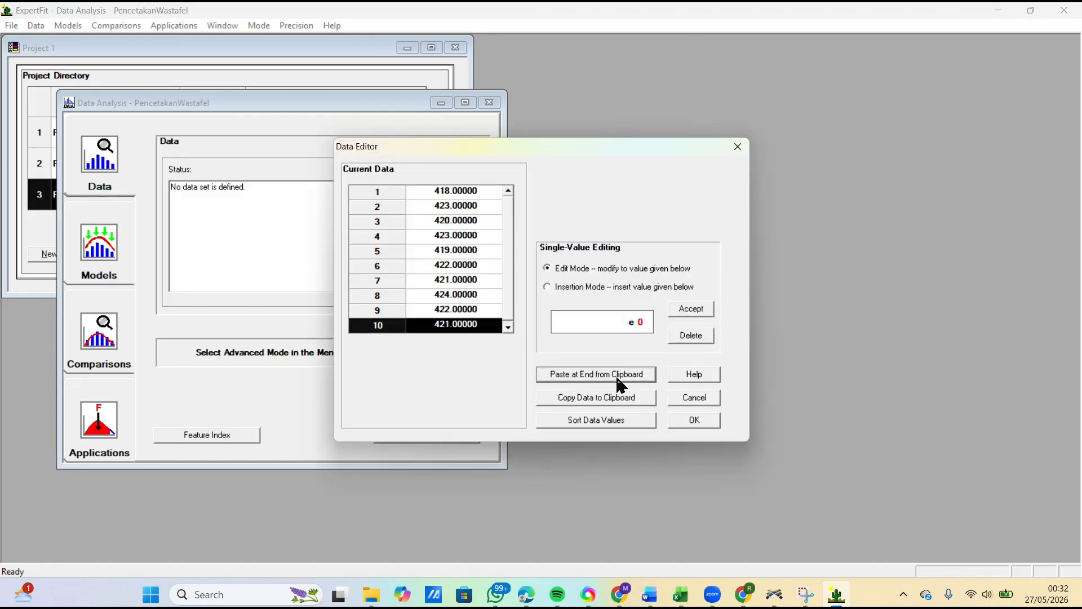
{"action": "left_click", "coordinate": [694, 421]}
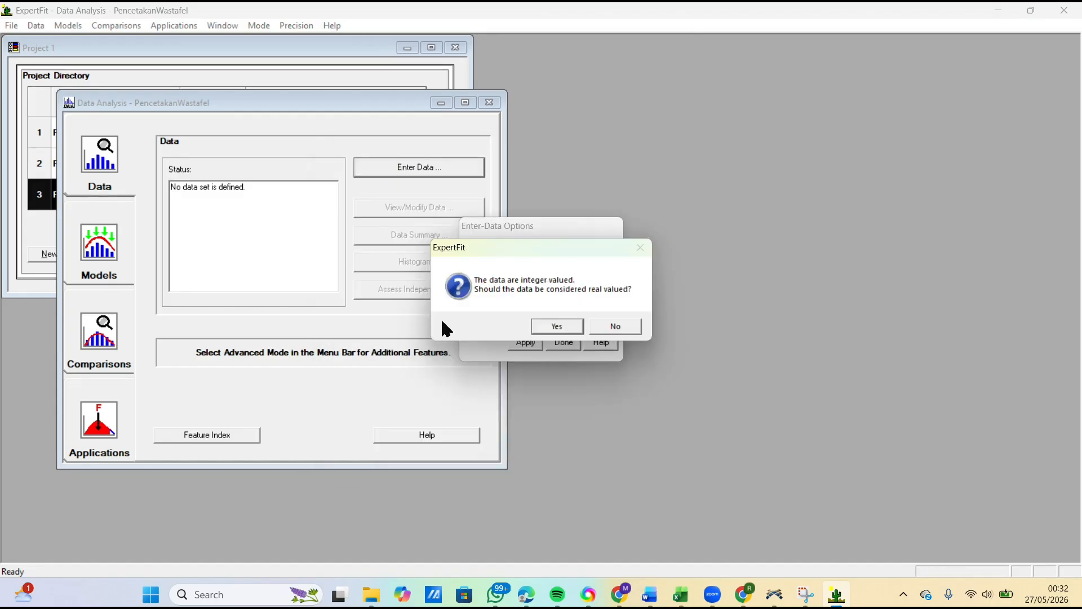
{"action": "left_click", "coordinate": [542, 326]}
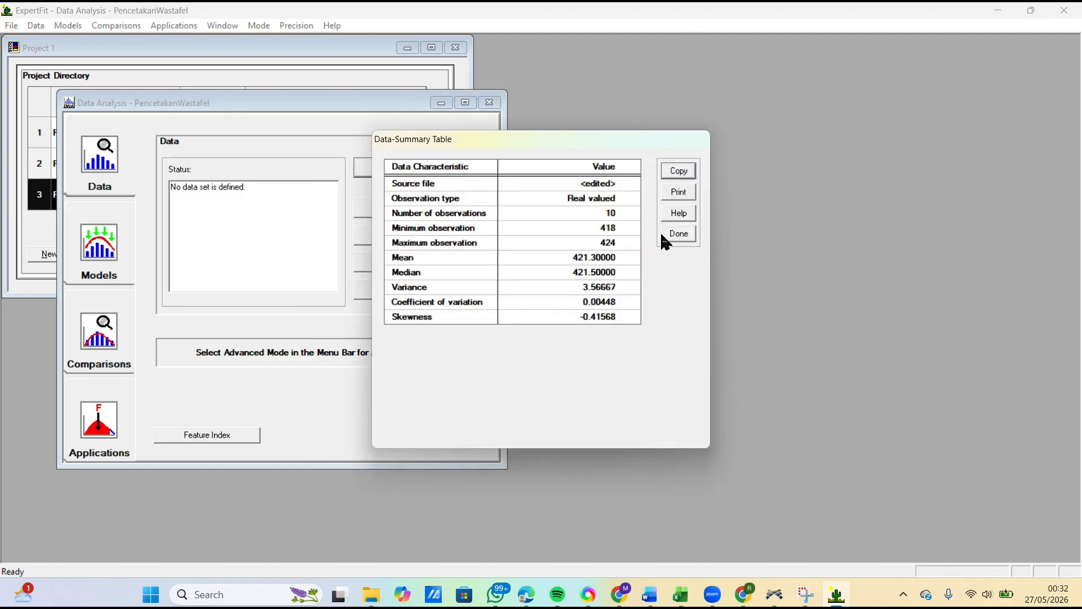
{"action": "left_click", "coordinate": [678, 234]}
Step: Run automated fitting of distribution models on the PencetakanWastafel data and close the results
{"action": "left_click", "coordinate": [96, 248]}
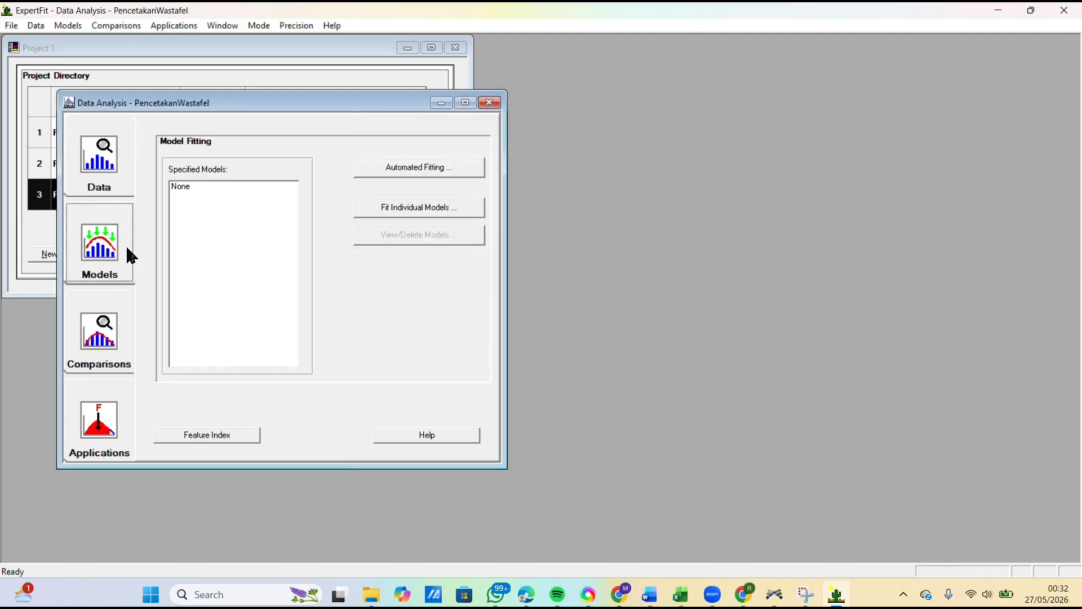
{"action": "left_click", "coordinate": [420, 168]}
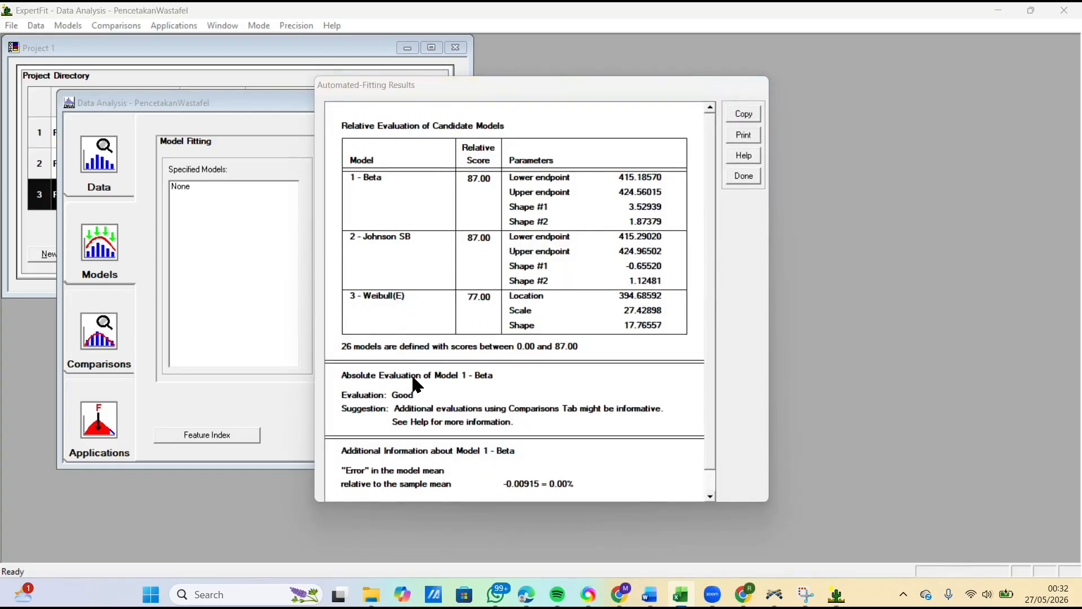
{"action": "left_click", "coordinate": [743, 175]}
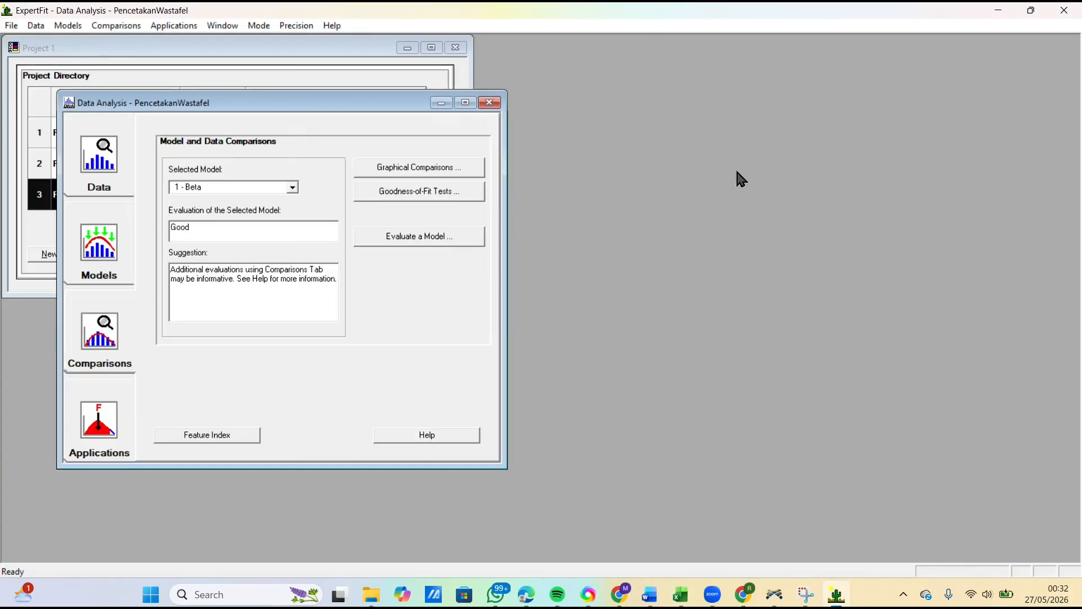
Step: Generate the Flexsim simulation representation of the 1 - Beta model and copy its beta code expression as the selected portion
{"action": "left_click", "coordinate": [101, 409]}
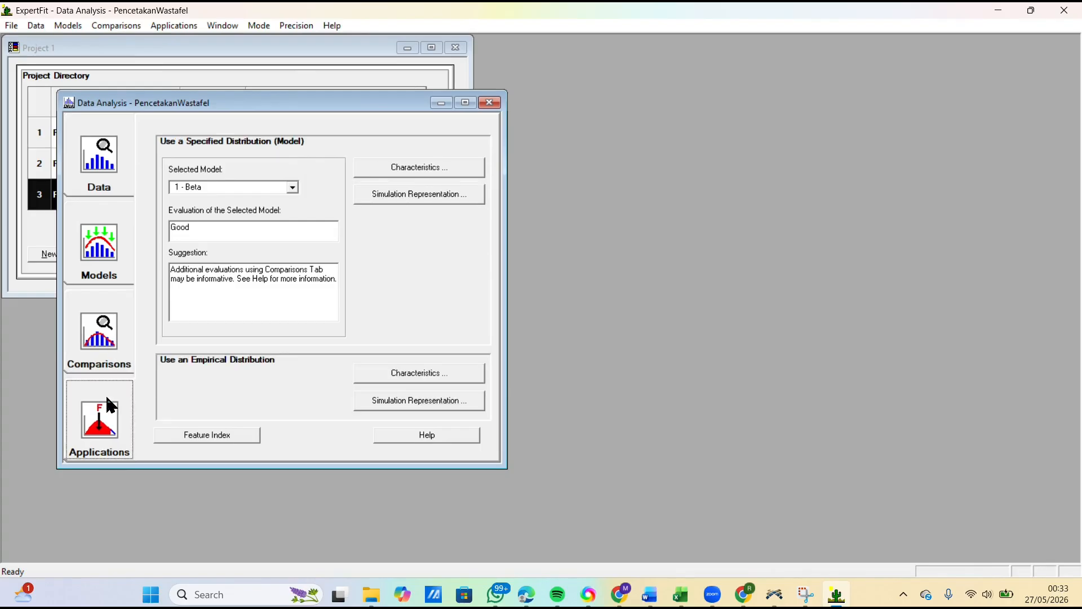
{"action": "left_click", "coordinate": [431, 193]}
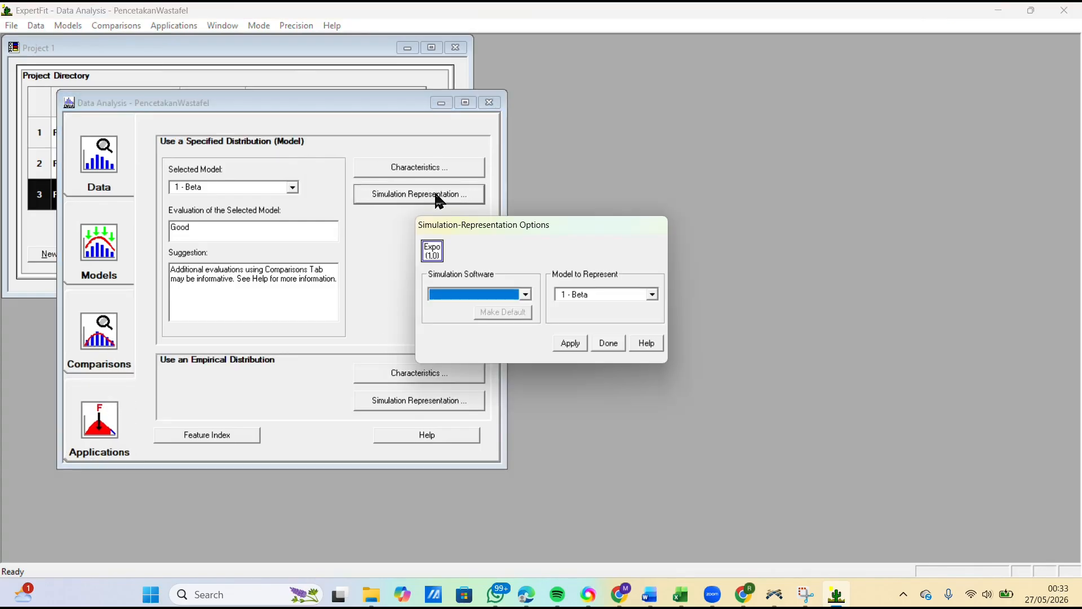
{"action": "left_click", "coordinate": [526, 294]}
{"action": "left_click", "coordinate": [456, 311]}
{"action": "left_click", "coordinate": [463, 295]}
{"action": "left_click", "coordinate": [444, 307]}
{"action": "left_click", "coordinate": [575, 342]}
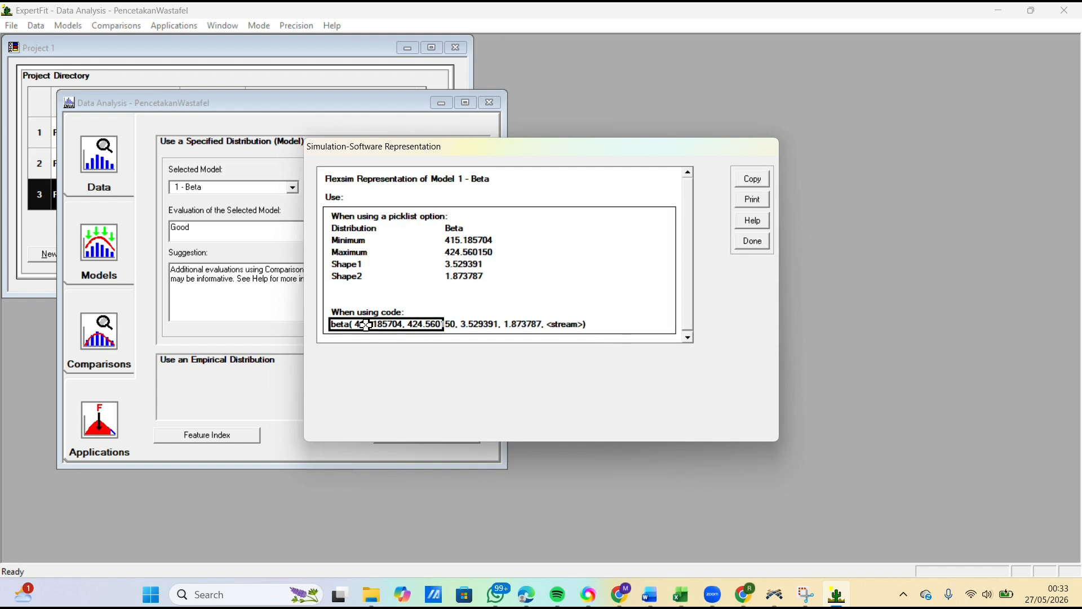
{"action": "left_click", "coordinate": [753, 179]}
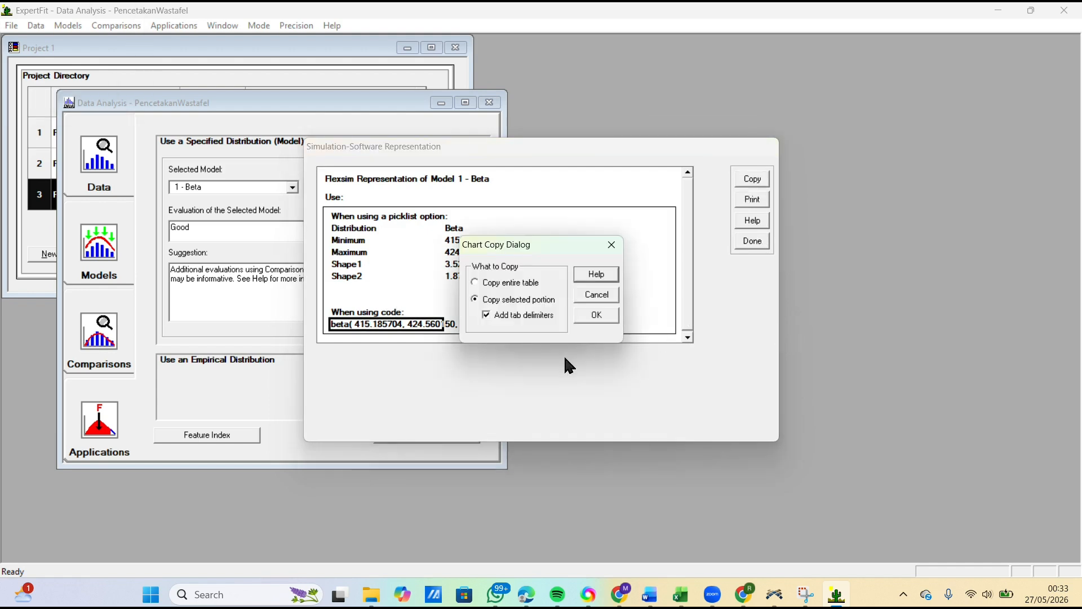
{"action": "left_click", "coordinate": [596, 314]}
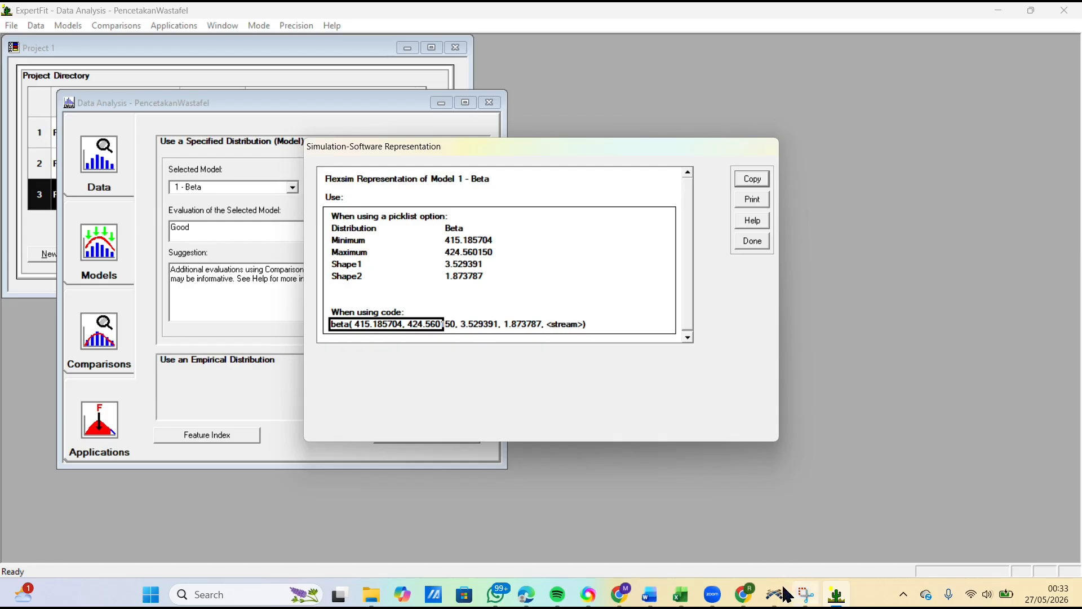
Step: Switch to FlexSim and replace the process time of ProsesPencetakanWastafel with the copied expression beta( 415.185704, 424.560150, 3.529391, 1.873787, <stream>)
{"action": "left_click", "coordinate": [774, 594]}
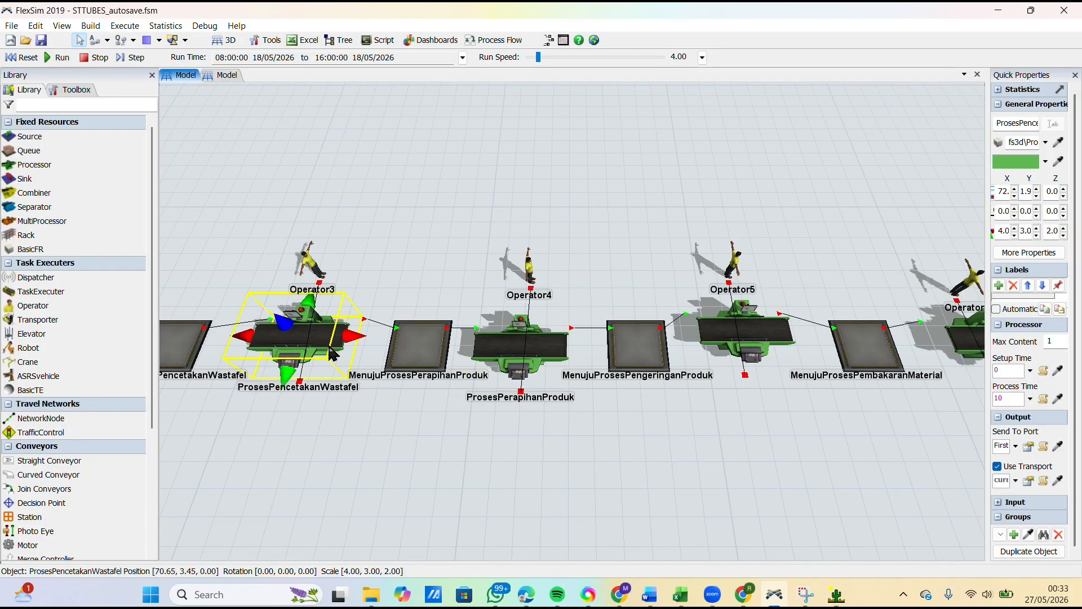
{"action": "double_click", "coordinate": [333, 354]}
{"action": "left_click", "coordinate": [374, 265]}
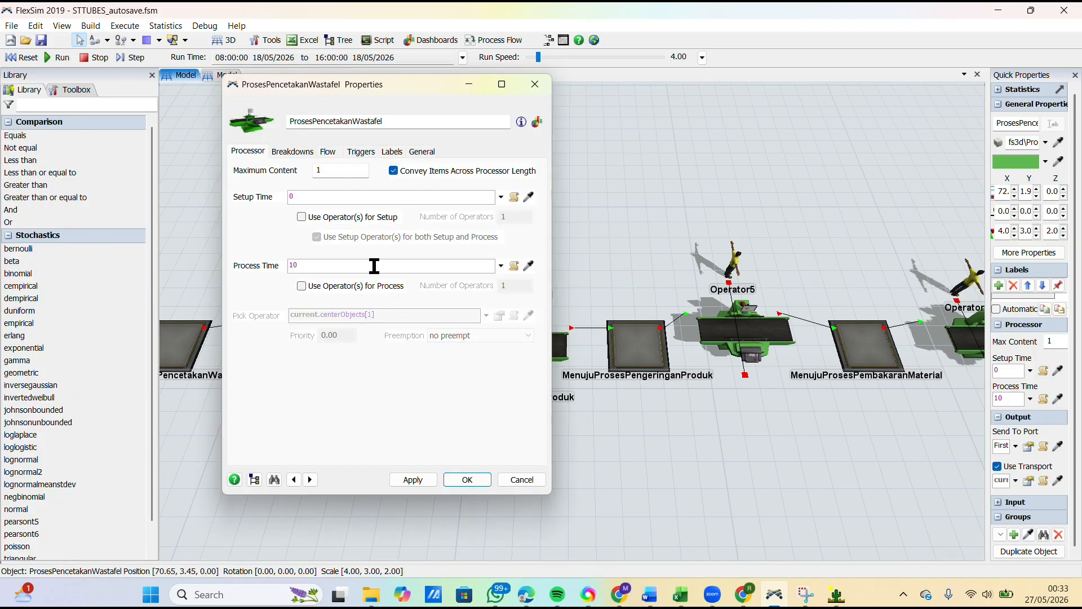
{"action": "key", "text": "ctrl+v"}
Step: Replace the stream placeholder in the ProsesPencetakanWastafel process time with getstream(current), apply the change and close the properties
{"action": "type", "text": "current"}
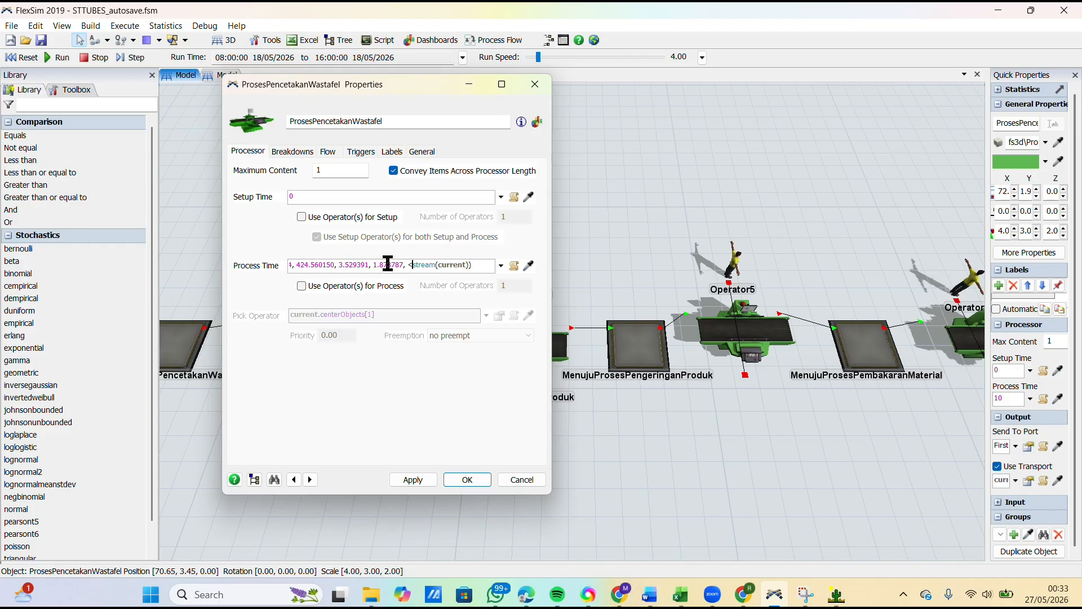
{"action": "key", "text": "BackSpace"}
{"action": "type", "text": "get"}
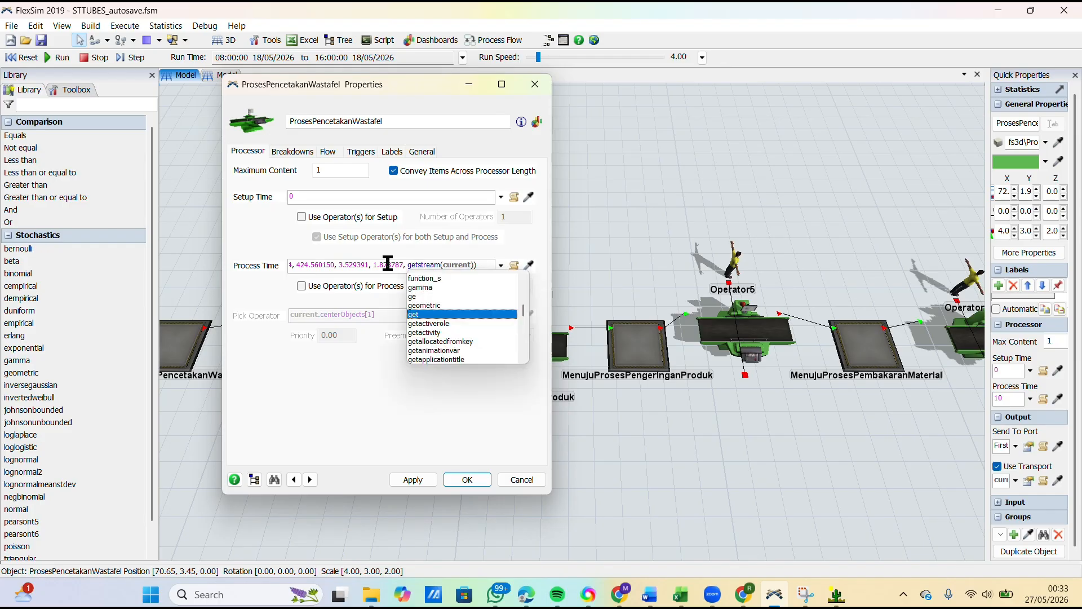
{"action": "left_click", "coordinate": [410, 481]}
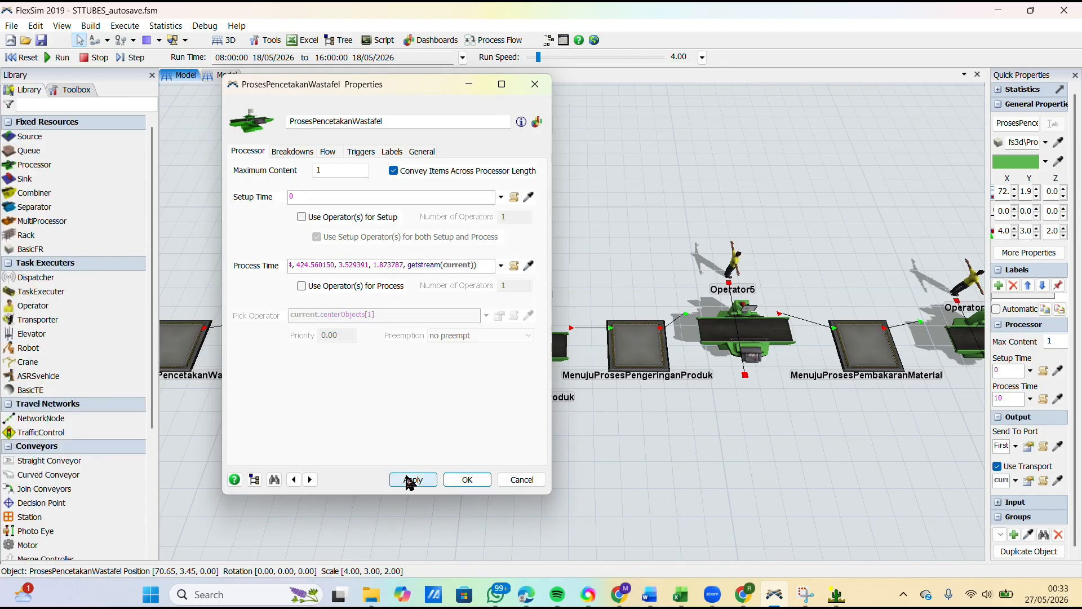
{"action": "left_click", "coordinate": [459, 479]}
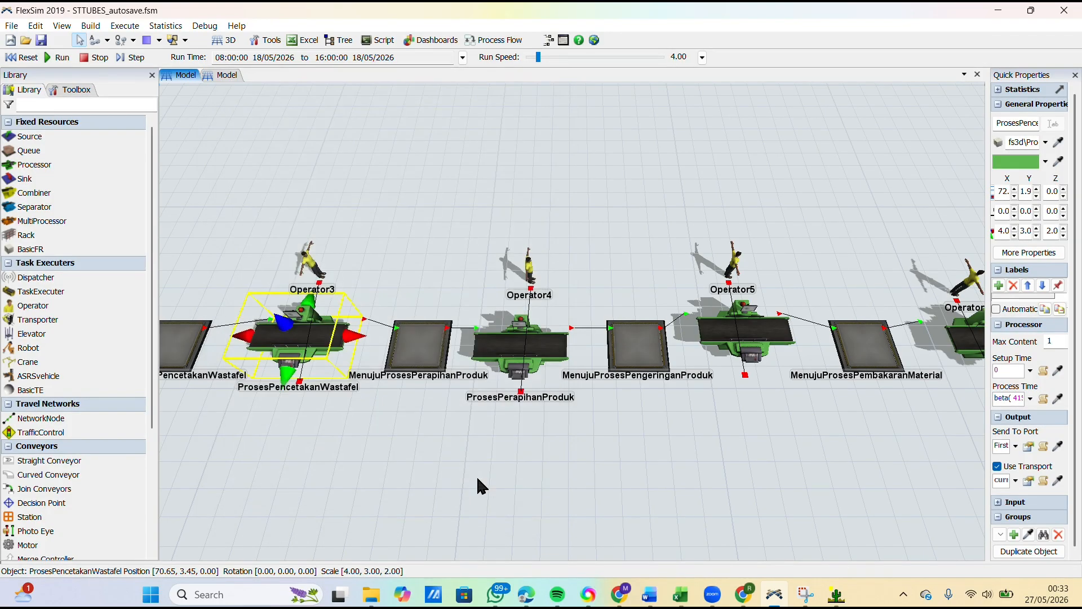
Step: Select the ProsesPerapihanProduk processor, copy the ten Perapihan produk measurements in C7:L7 of the DATA workbook in Excel and switch back to ExpertFit
{"action": "left_click", "coordinate": [520, 341]}
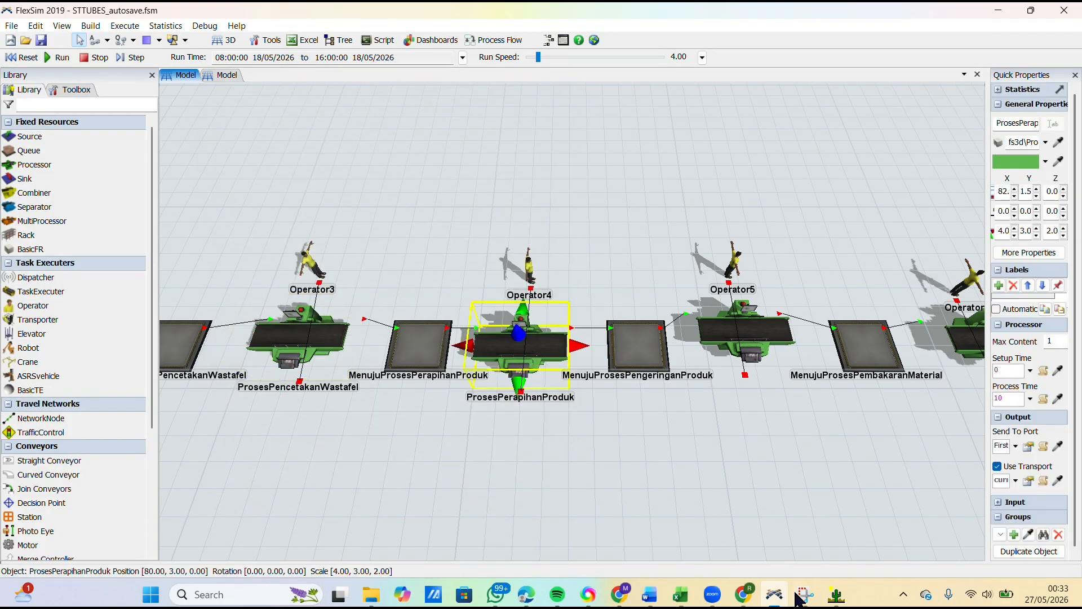
{"action": "left_click", "coordinate": [680, 594]}
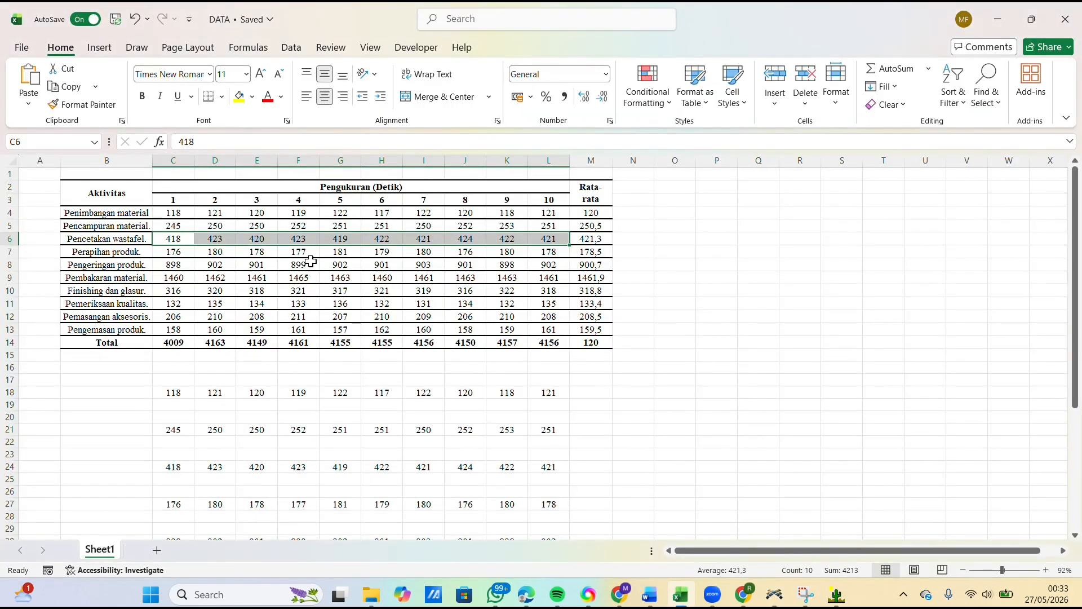
{"action": "left_click_drag", "start_coordinate": [173, 251], "coordinate": [565, 257]}
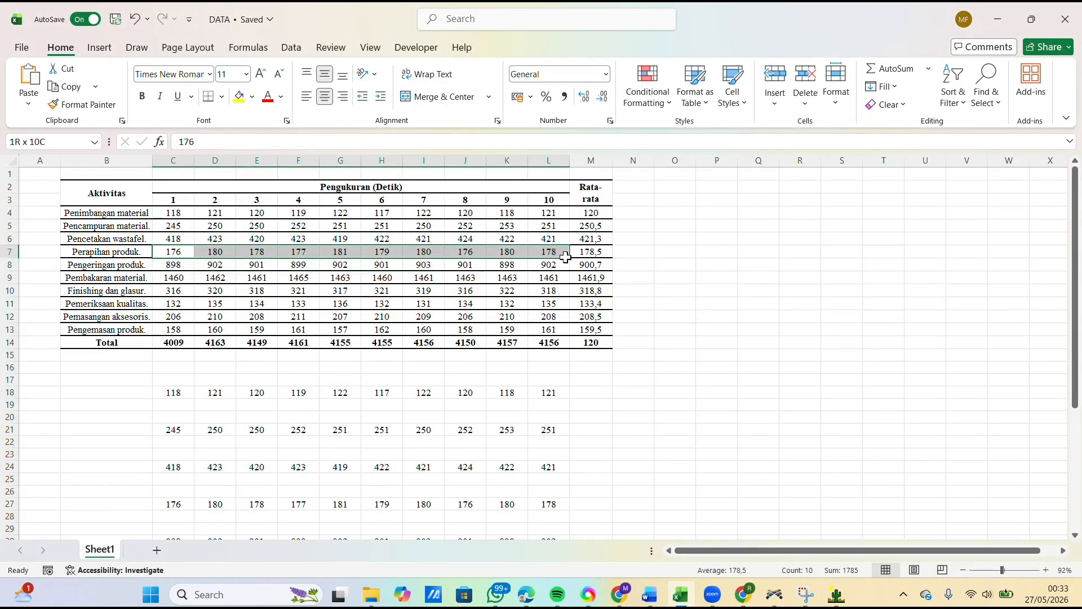
{"action": "key", "text": "ctrl+c"}
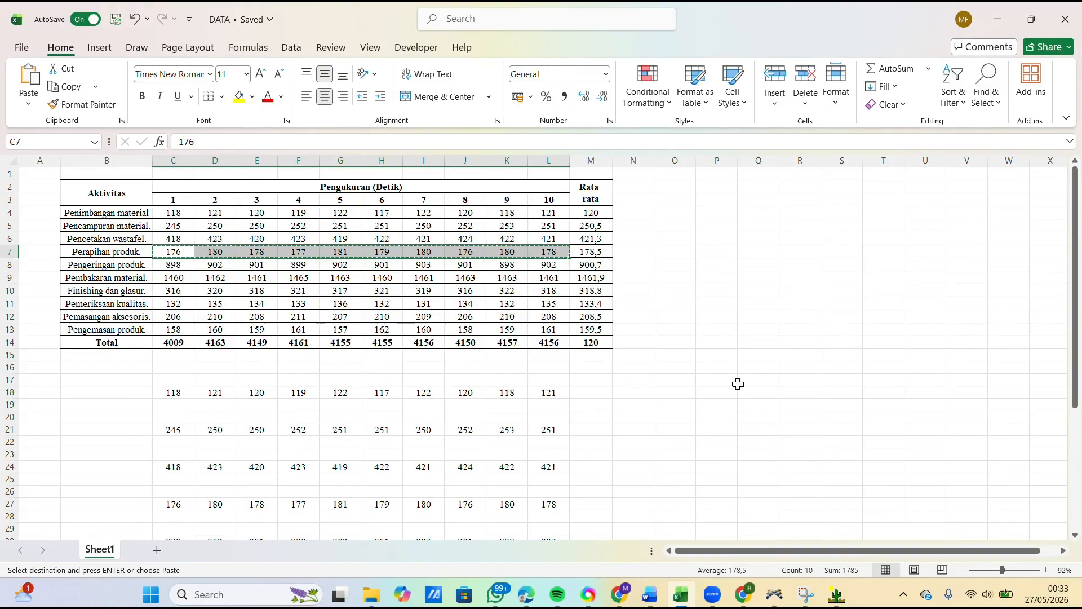
{"action": "left_click", "coordinate": [836, 594]}
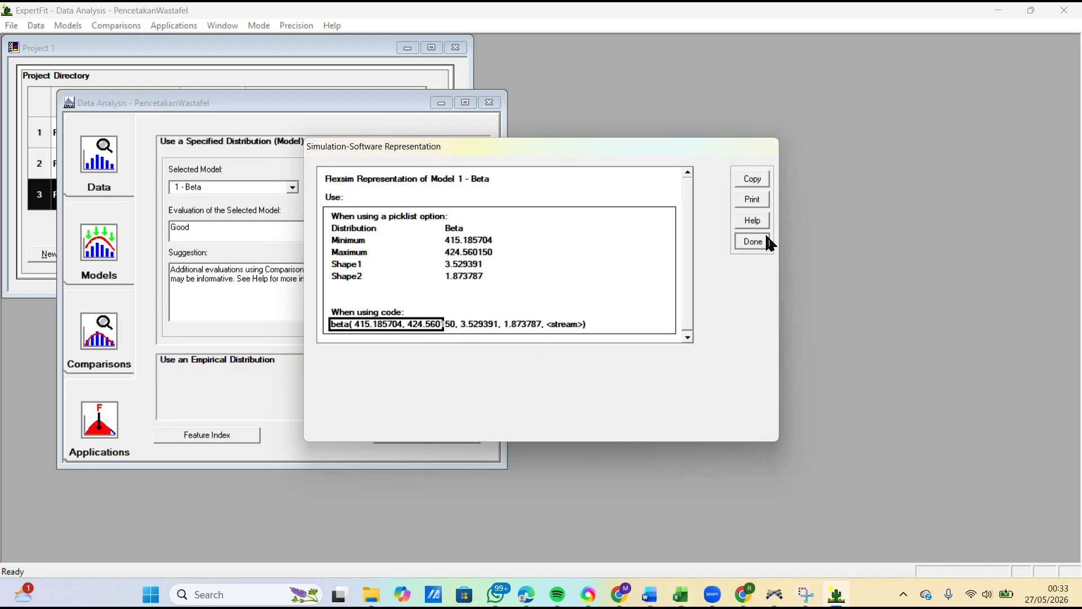
Step: Close the PencetakanWastafel representation and analysis, and add a new project element named PerapihanProduk
{"action": "left_click", "coordinate": [753, 241]}
{"action": "left_click", "coordinate": [607, 343]}
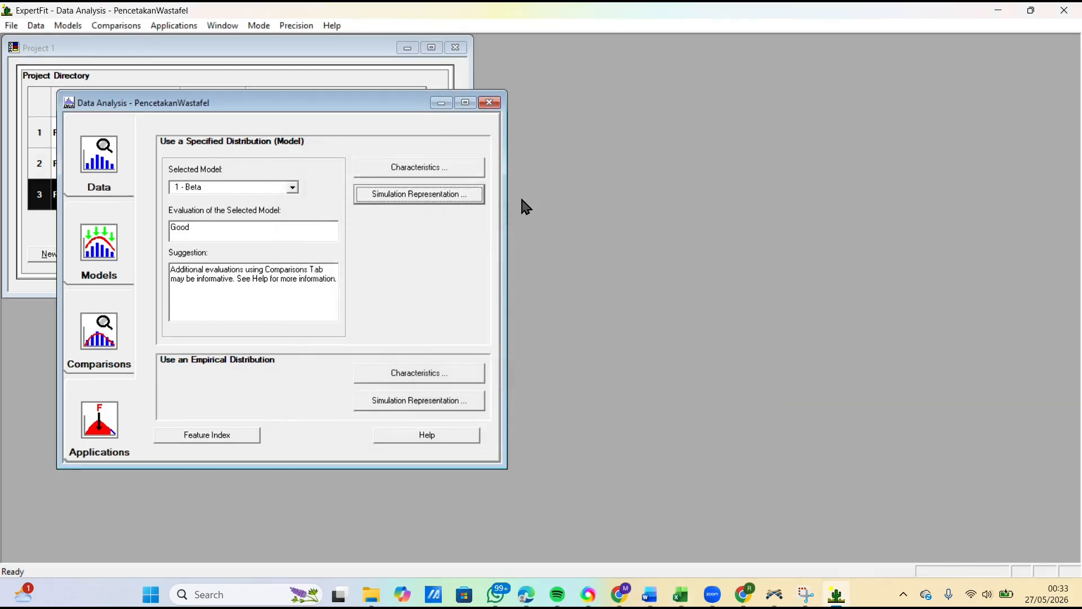
{"action": "left_click", "coordinate": [489, 103]}
{"action": "left_click", "coordinate": [64, 254]}
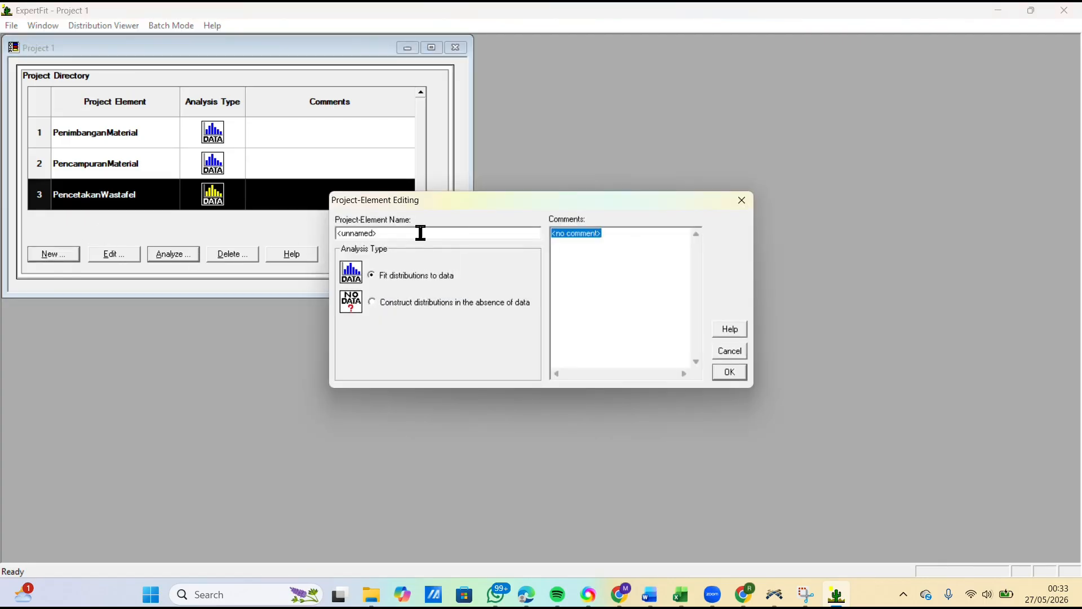
{"action": "type", "text": "Pe"}
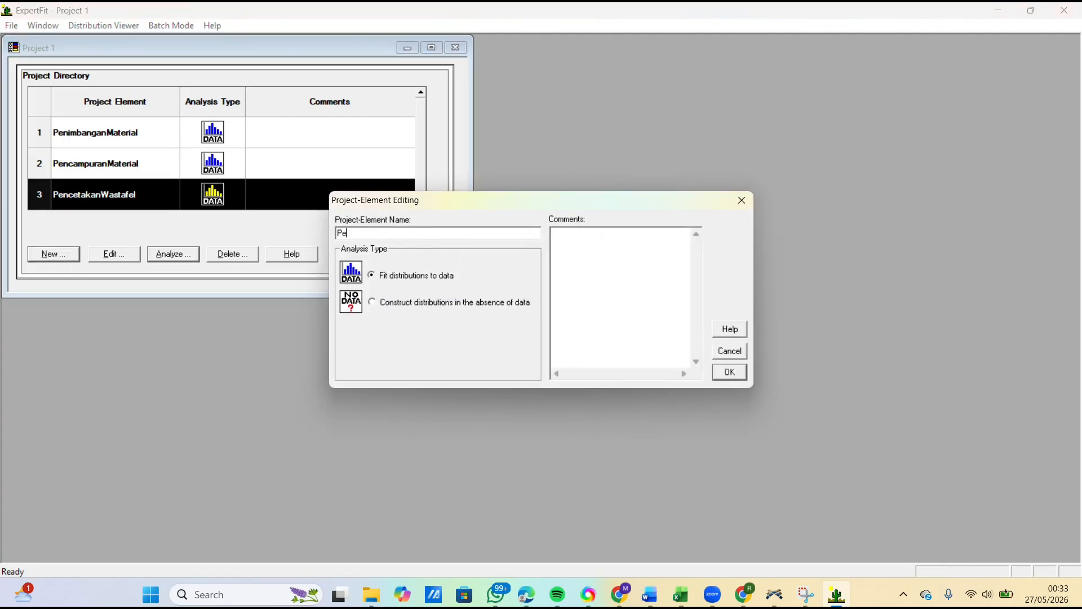
{"action": "type", "text": "rapihanProduk"}
{"action": "left_click", "coordinate": [731, 371]}
Step: Analyze PerapihanProduk by pasting the ten copied measurements as its data values and treat them as real valued
{"action": "left_click", "coordinate": [166, 252]}
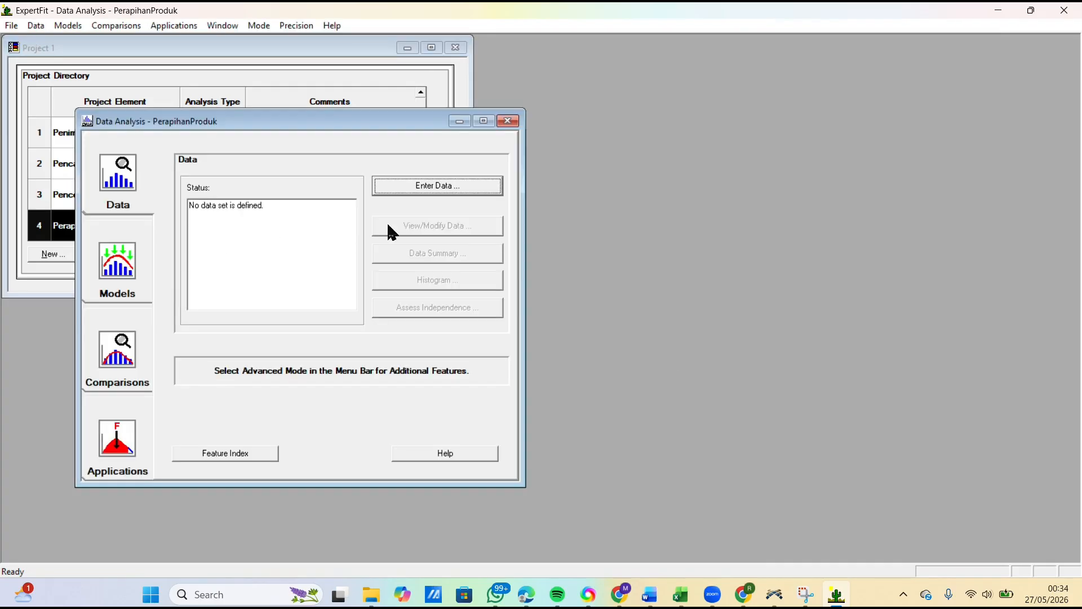
{"action": "left_click", "coordinate": [480, 186]}
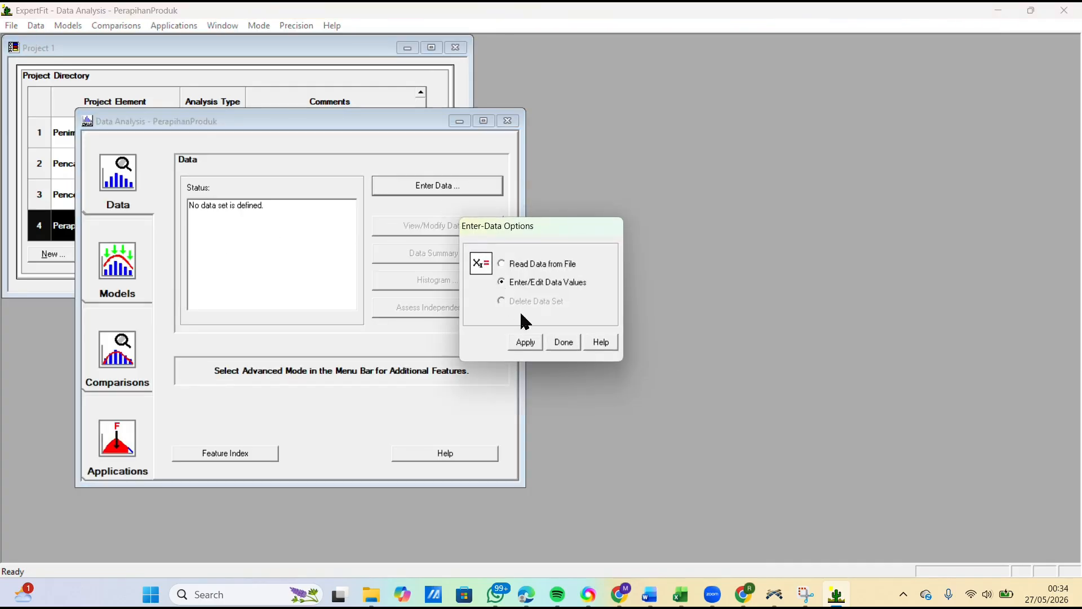
{"action": "left_click", "coordinate": [526, 342]}
{"action": "left_click", "coordinate": [614, 375]}
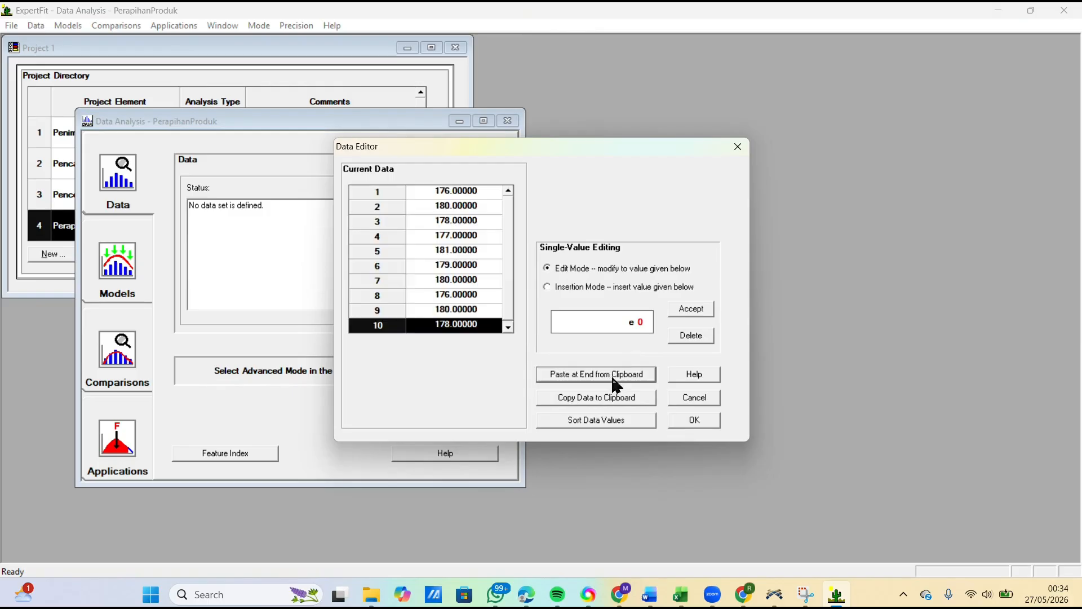
{"action": "left_click", "coordinate": [692, 420]}
{"action": "left_click", "coordinate": [574, 325]}
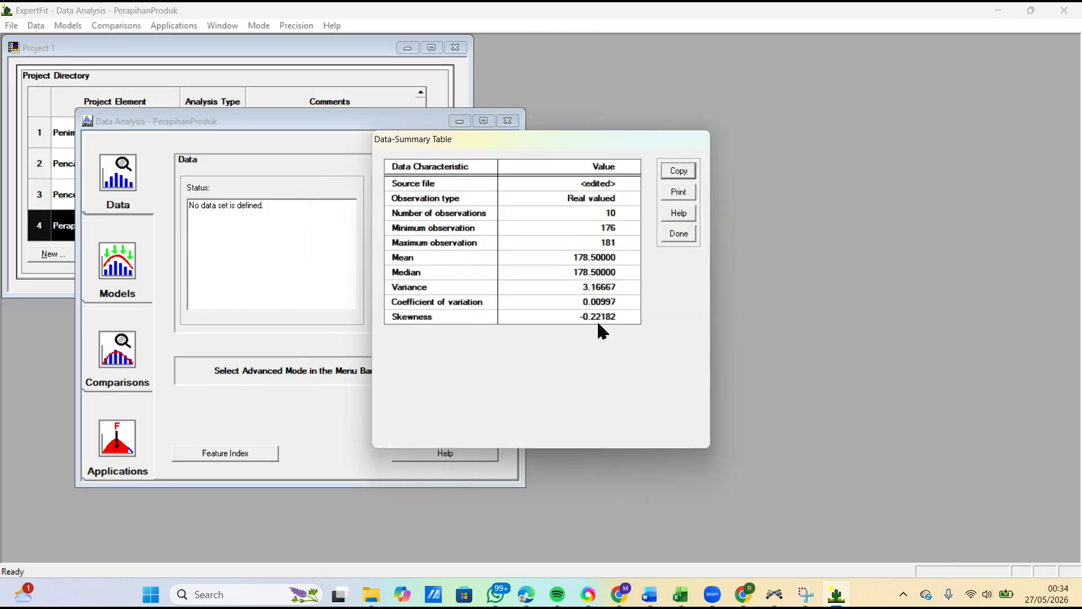
Step: Close the data summary, run automated model fitting on the PerapihanProduk data and close the fitting results
{"action": "left_click", "coordinate": [662, 239]}
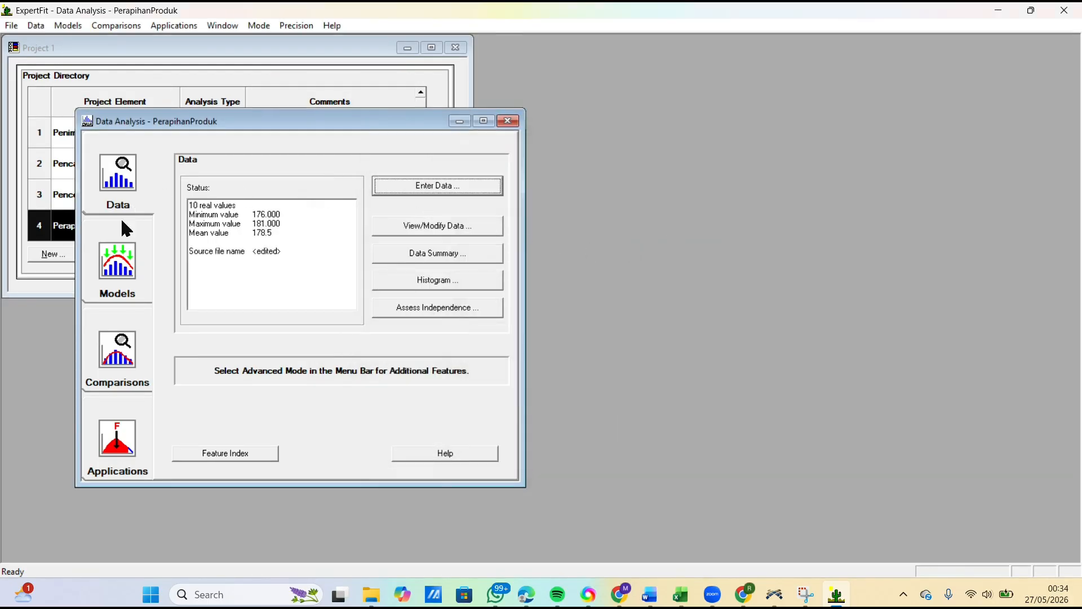
{"action": "left_click", "coordinate": [108, 253]}
{"action": "left_click", "coordinate": [415, 191]}
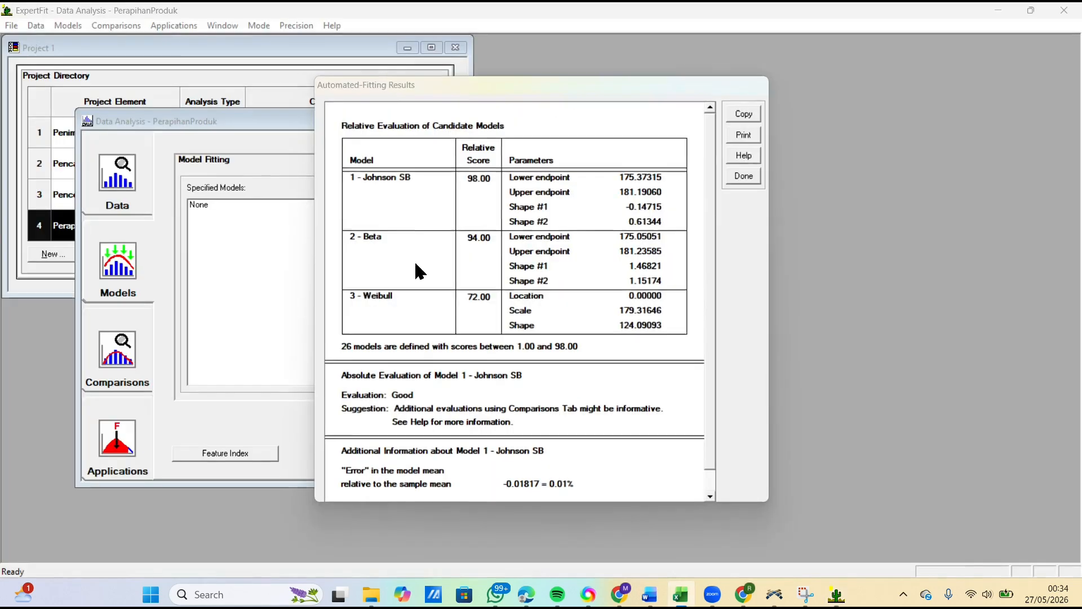
{"action": "left_click", "coordinate": [399, 393]}
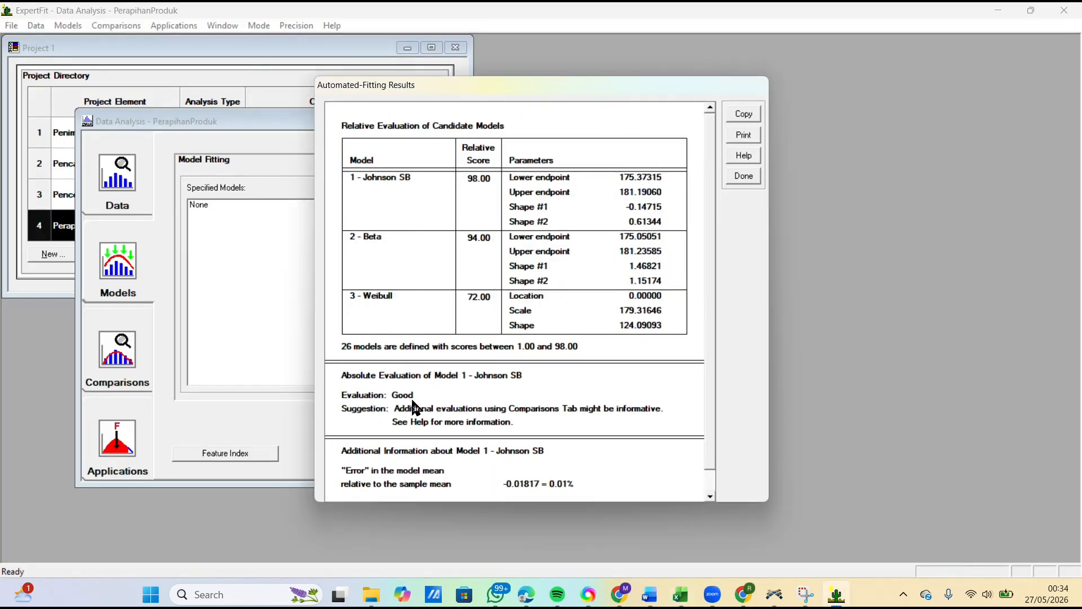
{"action": "left_click", "coordinate": [743, 177]}
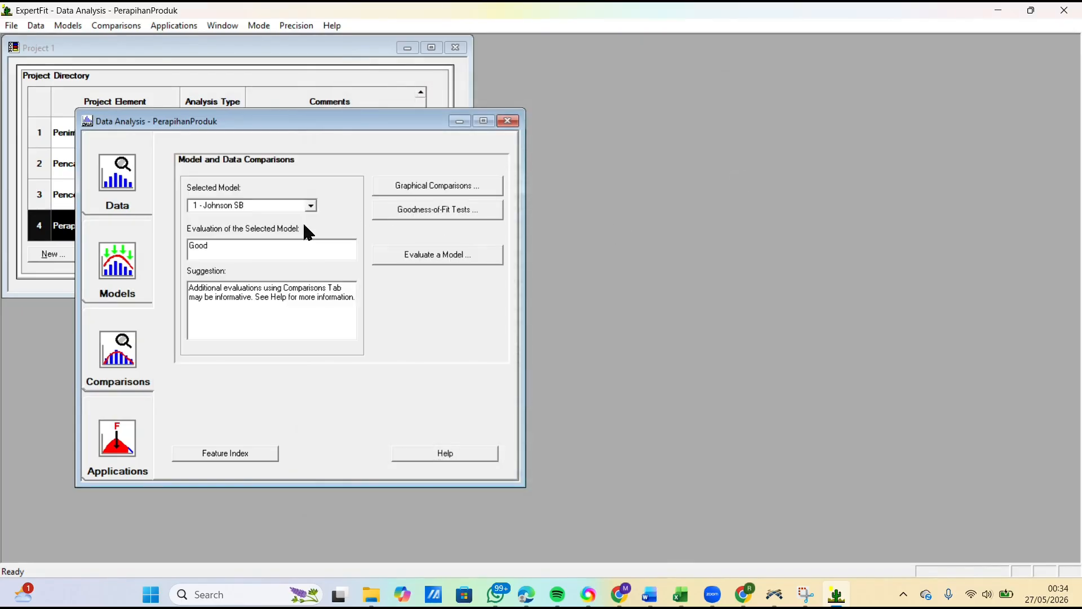
Step: Generate the Flexsim simulation representation of the Johnson SB model for PerapihanProduk
{"action": "left_click", "coordinate": [122, 440]}
{"action": "left_click", "coordinate": [434, 212]}
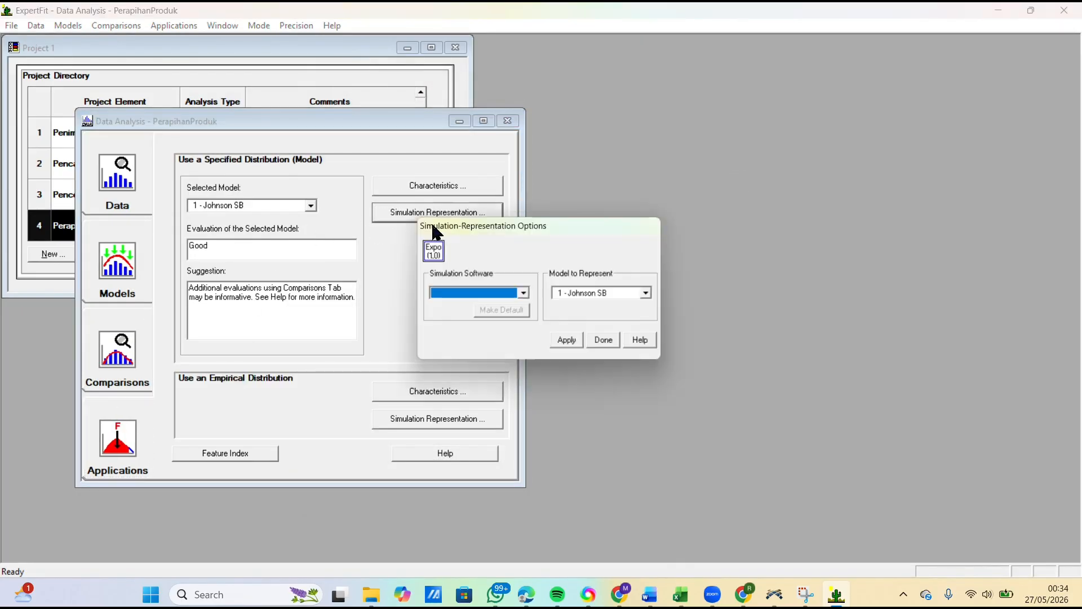
{"action": "left_click", "coordinate": [496, 295]}
{"action": "left_click", "coordinate": [458, 303]}
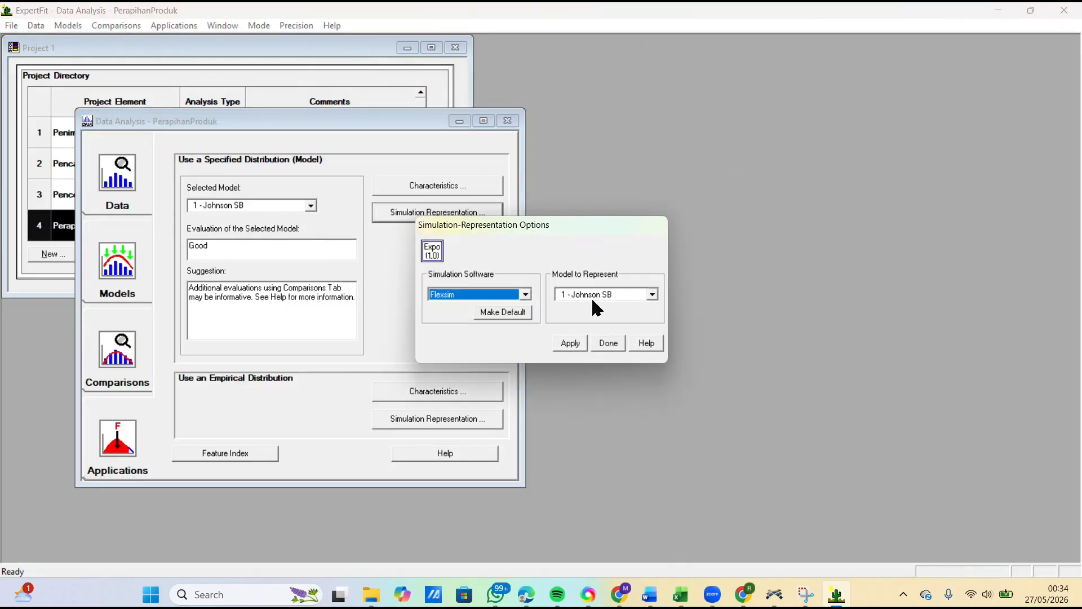
{"action": "left_click", "coordinate": [571, 344]}
Step: Copy only the johnsonbounded code expression from the PerapihanProduk representation and close the representation dialogs
{"action": "left_click", "coordinate": [387, 330]}
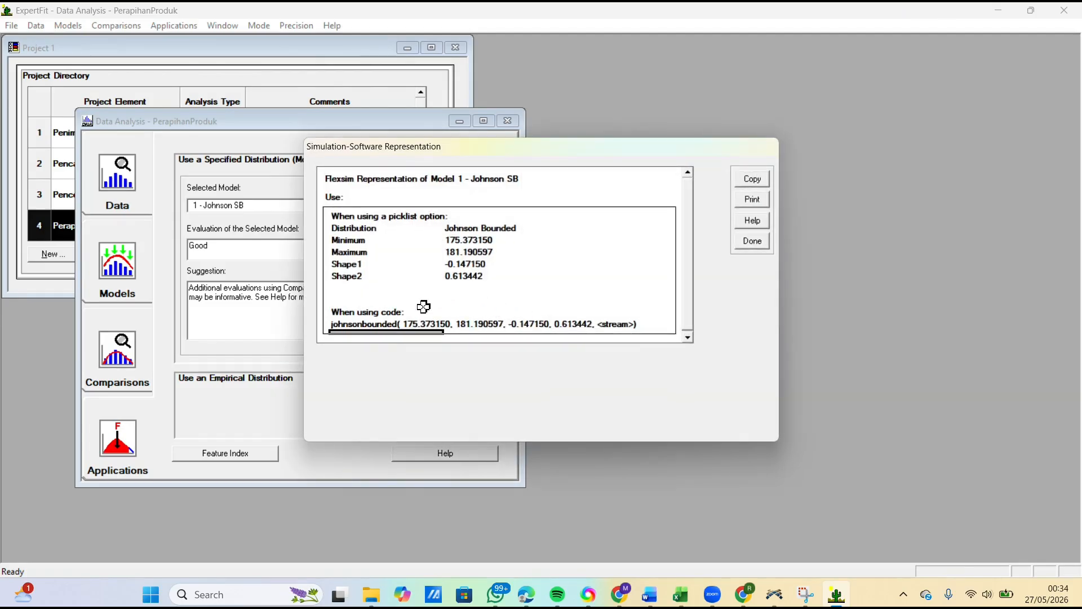
{"action": "left_click", "coordinate": [382, 319]}
{"action": "left_click", "coordinate": [753, 179]}
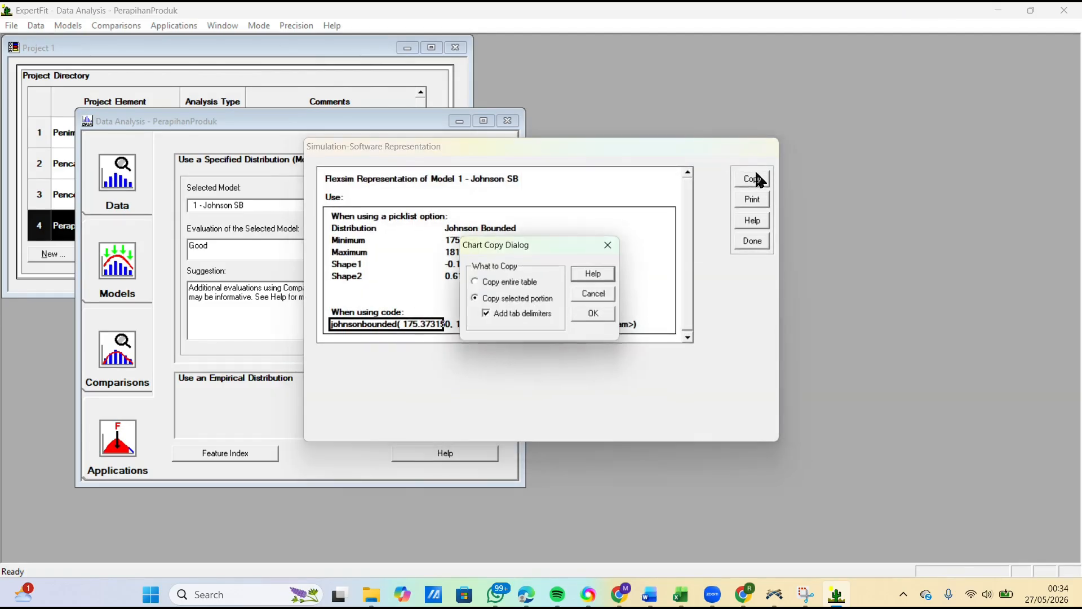
{"action": "left_click", "coordinate": [595, 313]}
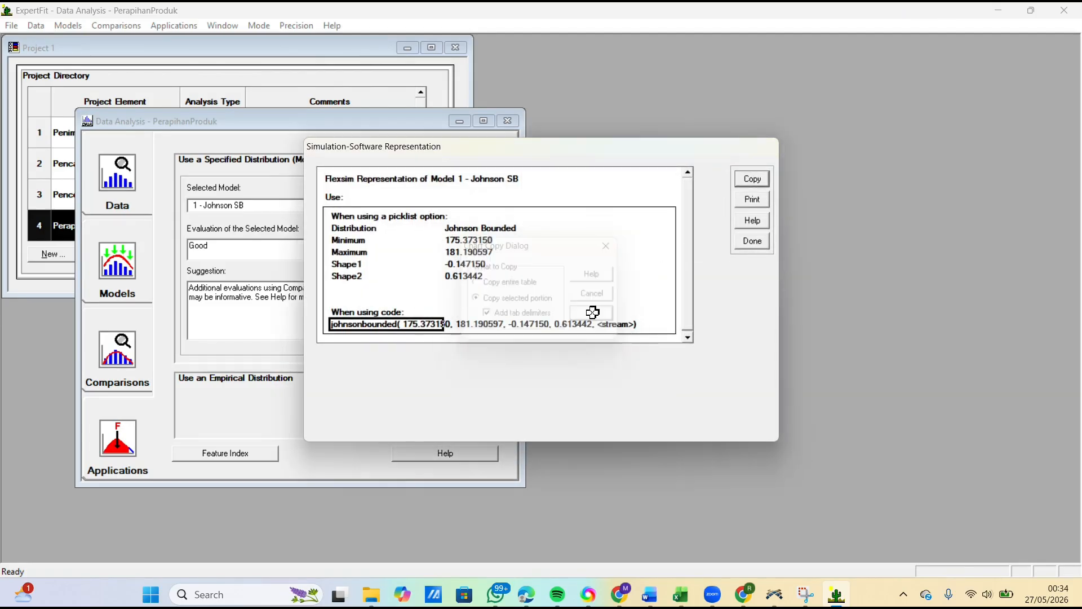
{"action": "left_click", "coordinate": [752, 241]}
{"action": "left_click", "coordinate": [608, 342]}
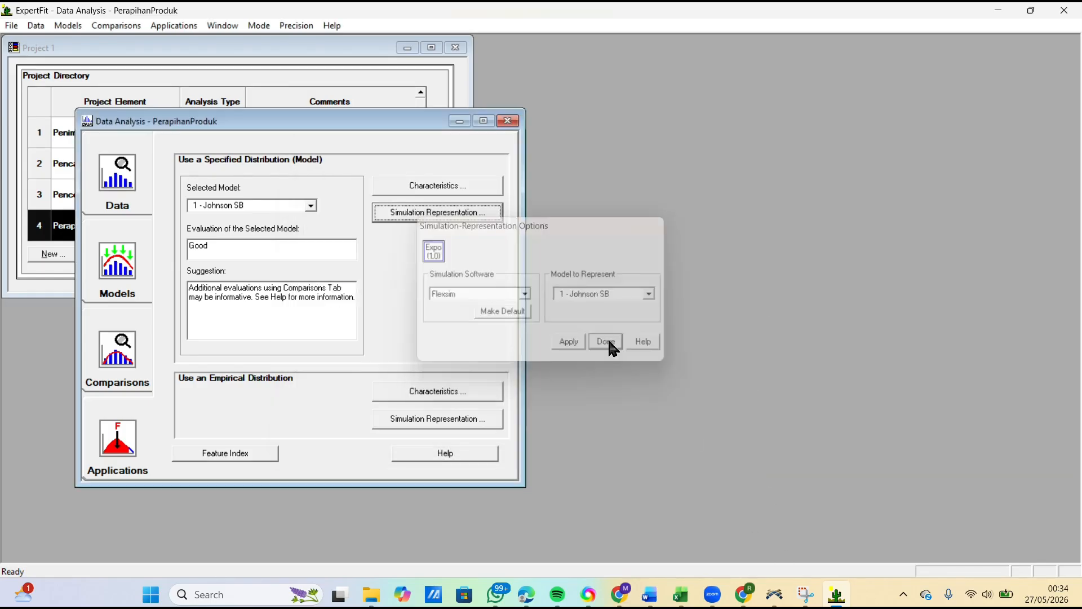
Step: Switch to FlexSim and replace the ProsesPerapihanProduk process time with the copied expression johnsonbounded( 175.373150, 181.190597, -0.147150, 0.613442, <stream>)
{"action": "left_click", "coordinate": [776, 600]}
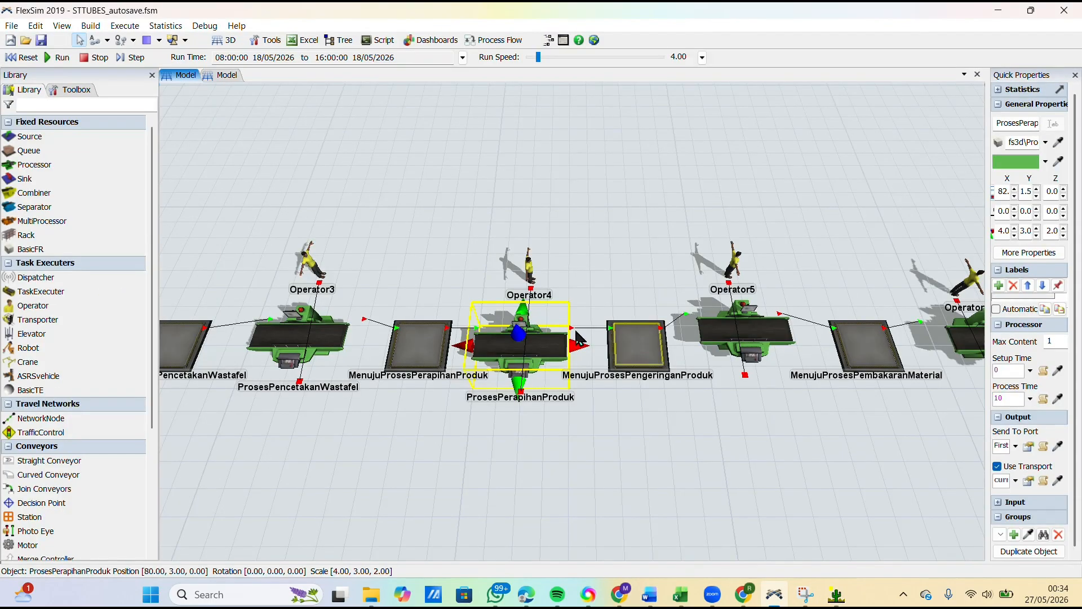
{"action": "double_click", "coordinate": [541, 333]}
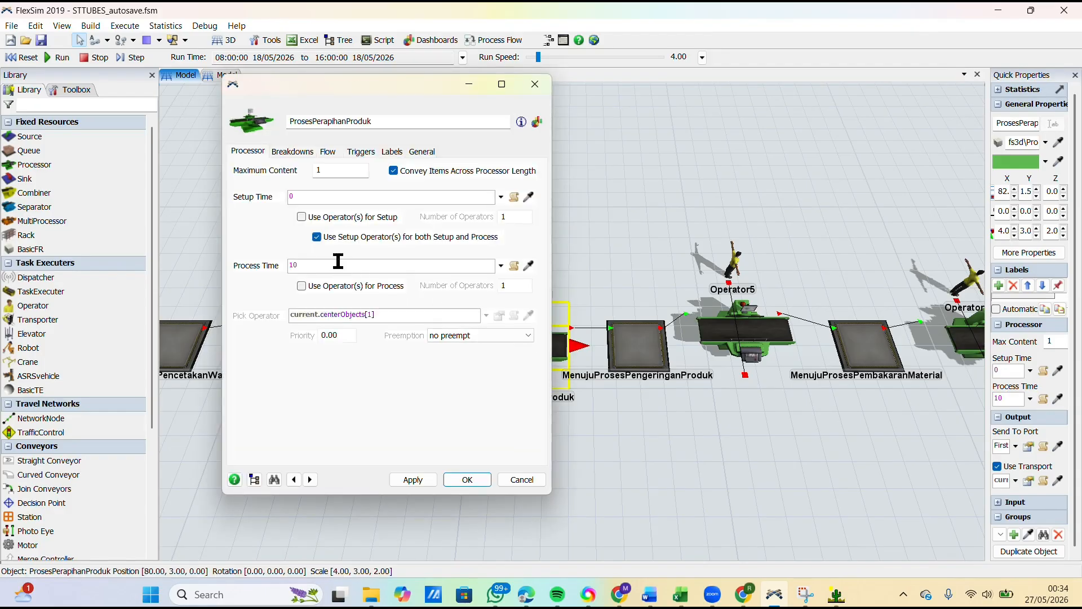
{"action": "left_click", "coordinate": [341, 266]}
{"action": "key", "text": "ctrl+v"}
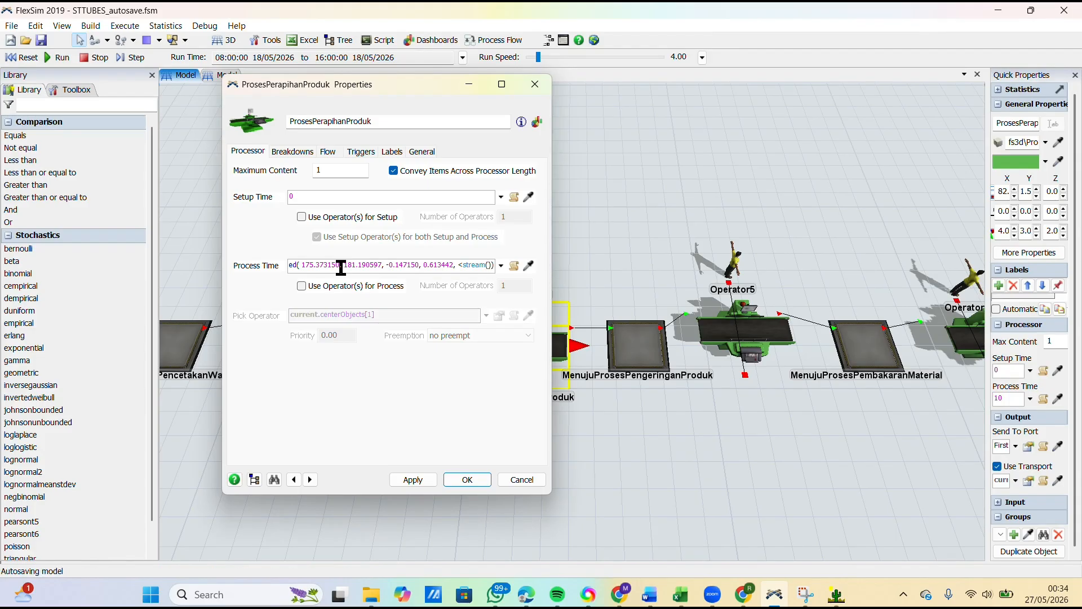
Step: Replace the stream placeholder in the ProsesPerapihanProduk process time with getstream(current), apply the change and close the properties
{"action": "type", "text": "ge"}
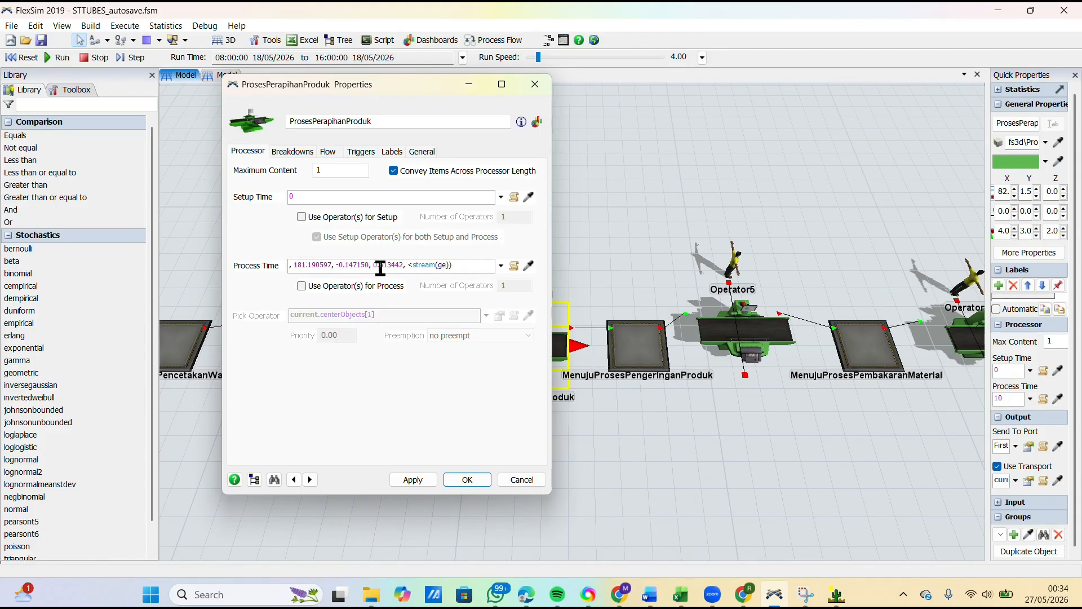
{"action": "key", "text": "BackSpace"}
{"action": "key", "text": "BackSpace"}
{"action": "type", "text": "cu"}
{"action": "type", "text": "rrent"}
{"action": "type", "text": "g"}
{"action": "type", "text": "et"}
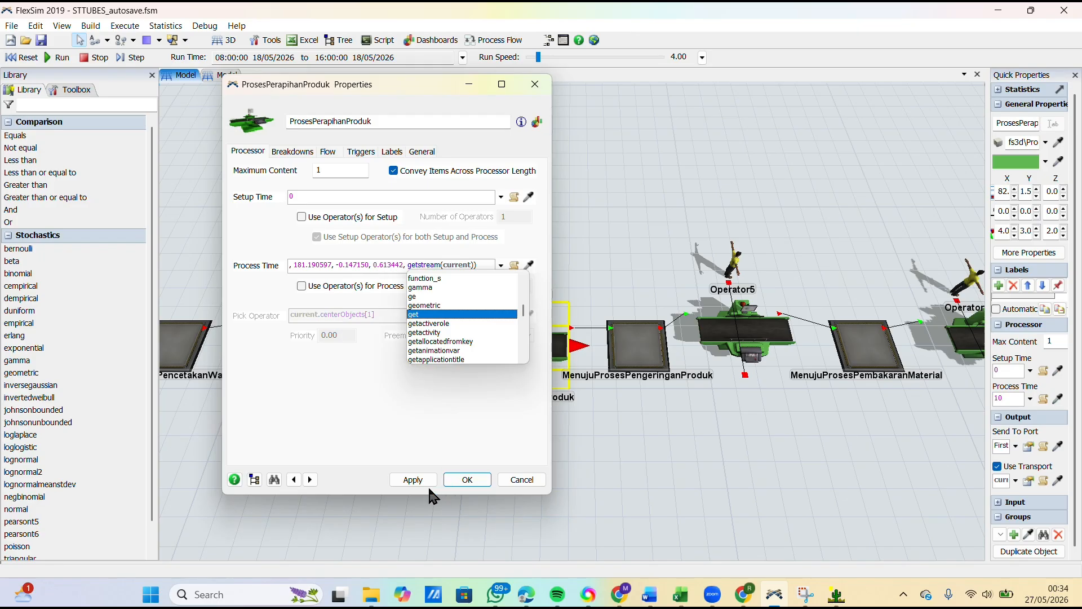
{"action": "left_click", "coordinate": [413, 479]}
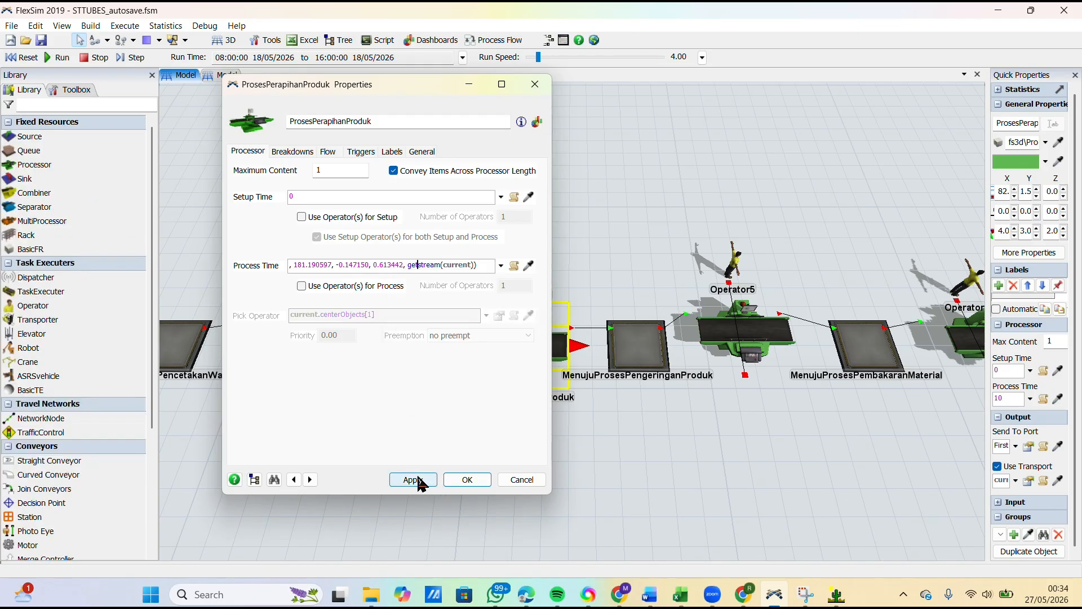
{"action": "left_click", "coordinate": [475, 477]}
Step: Open the ProsesPengeringanProduk properties, copy the ten Pengeringan produk measurements in C8:L8 of the DATA workbook in Excel and switch to ExpertFit
{"action": "left_click", "coordinate": [597, 429]}
{"action": "left_click_drag", "start_coordinate": [598, 430], "coordinate": [503, 443]}
{"action": "scroll", "coordinate": [503, 442], "scroll_direction": "down", "scroll_amount": 4}
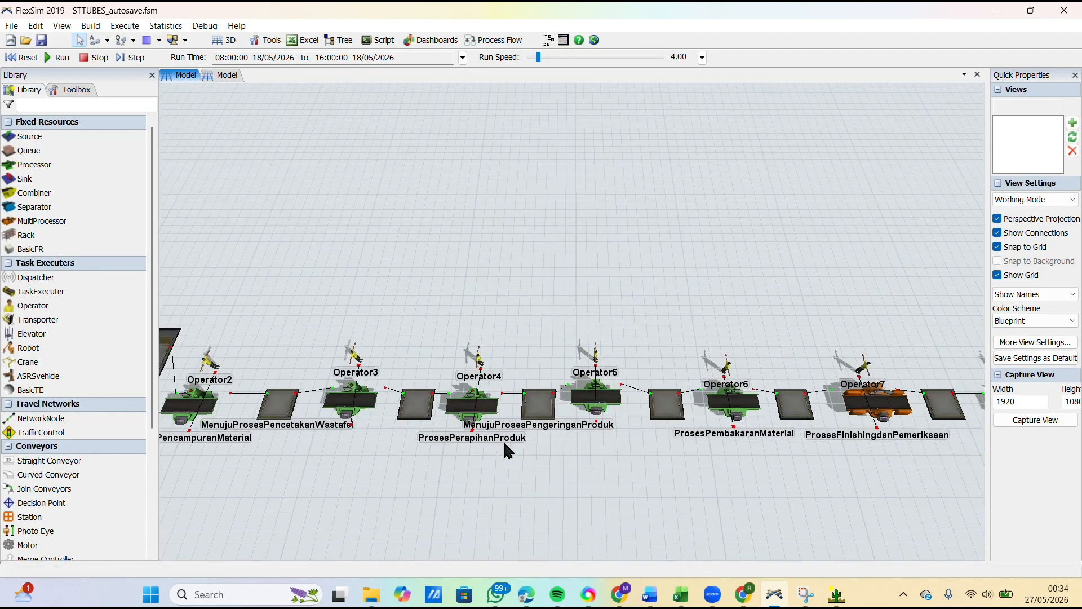
{"action": "double_click", "coordinate": [615, 407]}
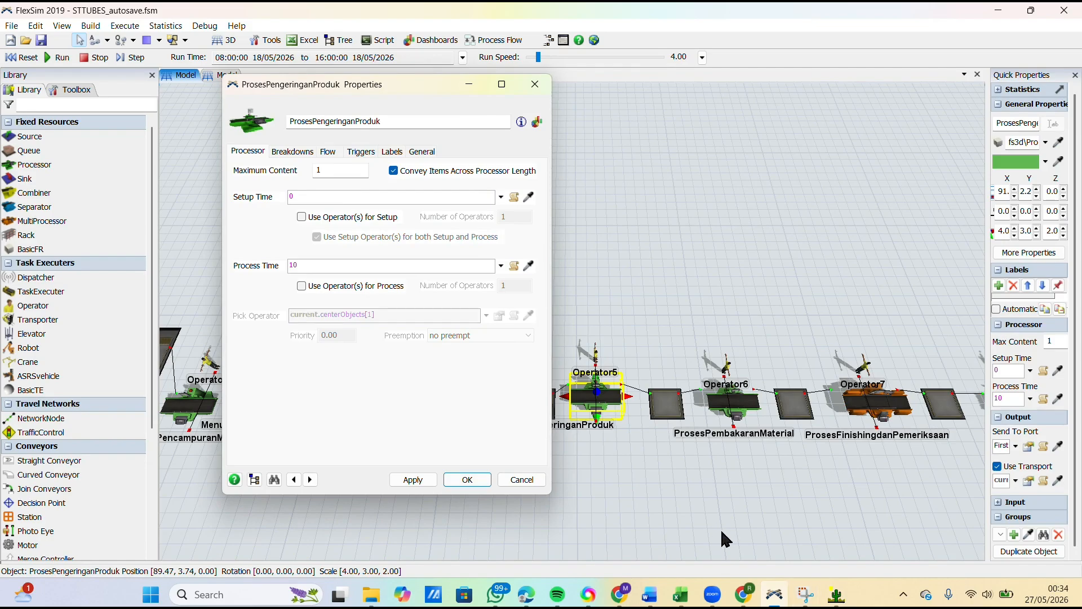
{"action": "left_click", "coordinate": [680, 594]}
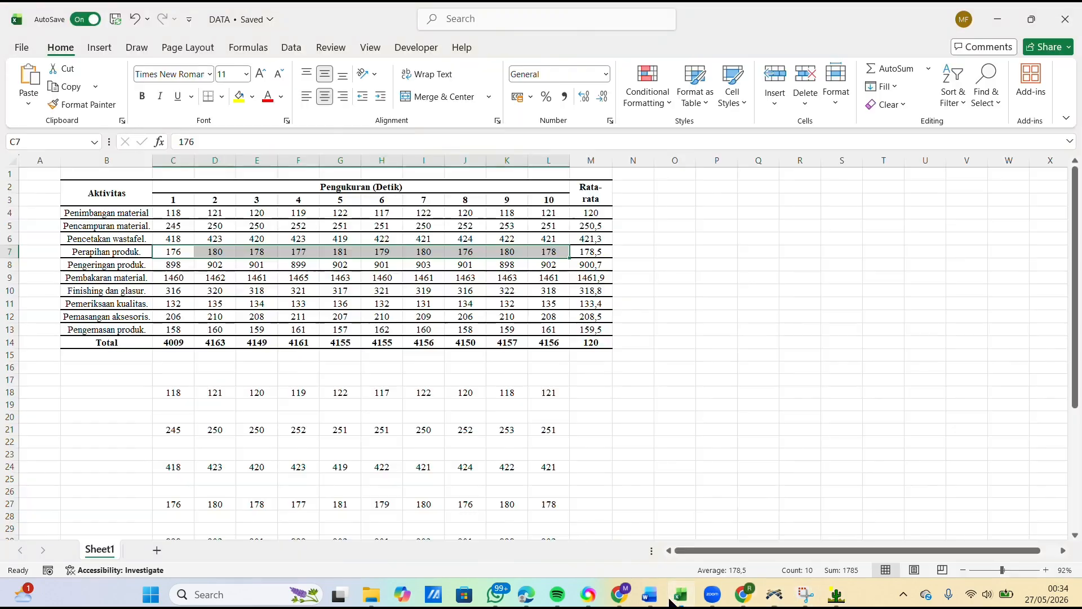
{"action": "left_click_drag", "start_coordinate": [169, 262], "coordinate": [562, 265]}
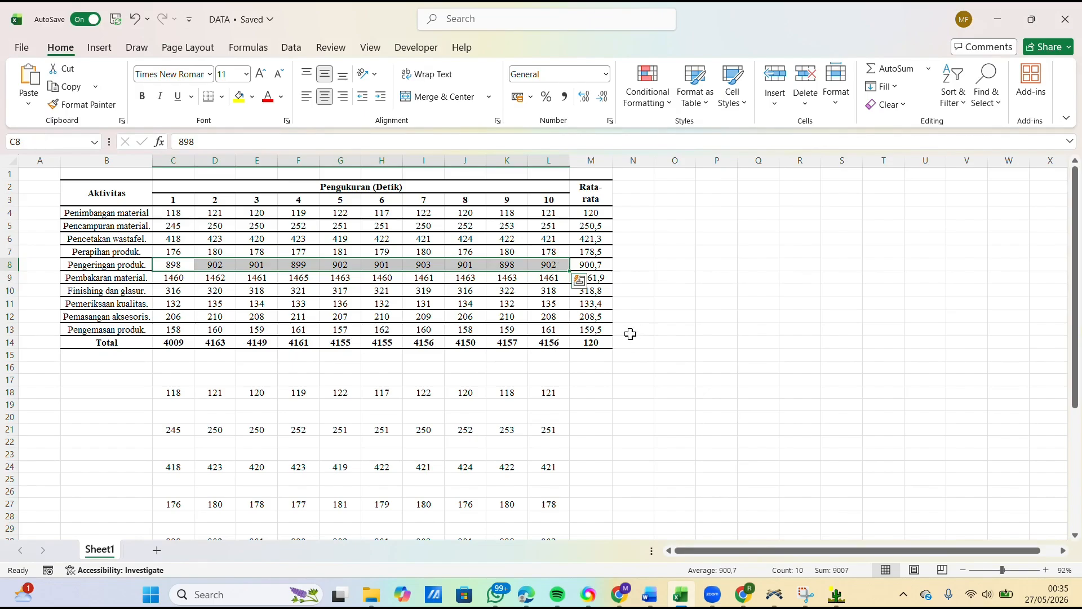
{"action": "key", "text": "ctrl+c"}
{"action": "left_click", "coordinate": [836, 594]}
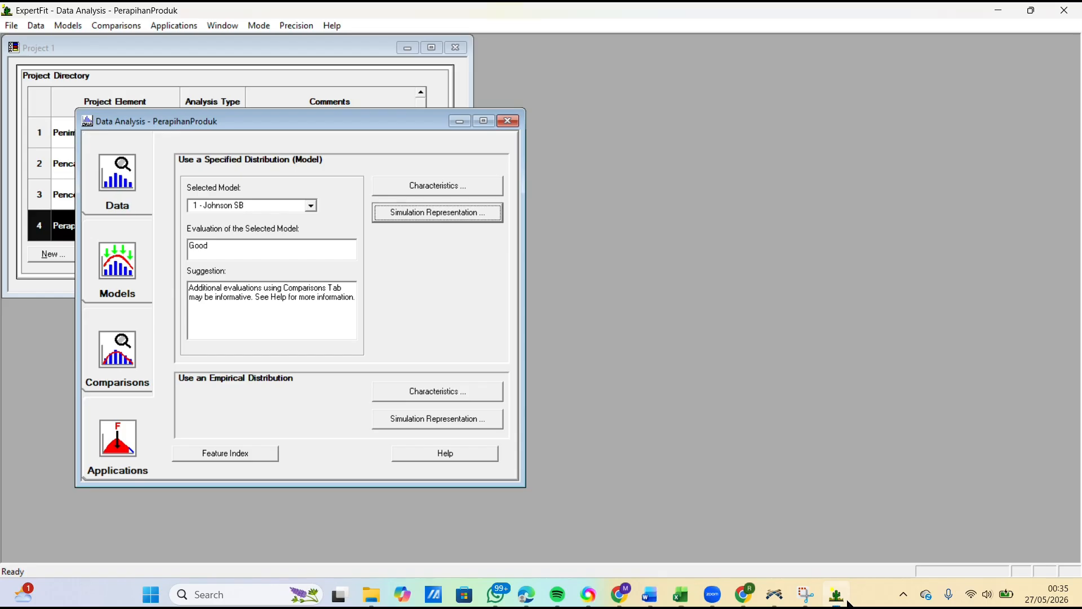
Step: Close the PerapihanProduk analysis and add a new project element named PengeringanProduk
{"action": "left_click", "coordinate": [507, 120]}
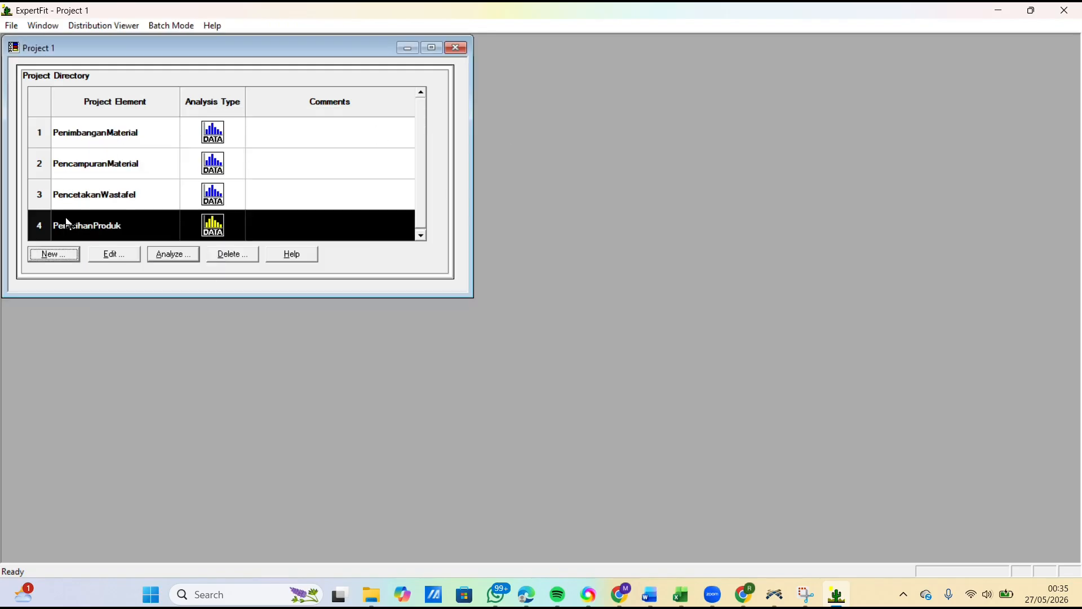
{"action": "left_click", "coordinate": [54, 254]}
{"action": "key", "text": "BackSpace"}
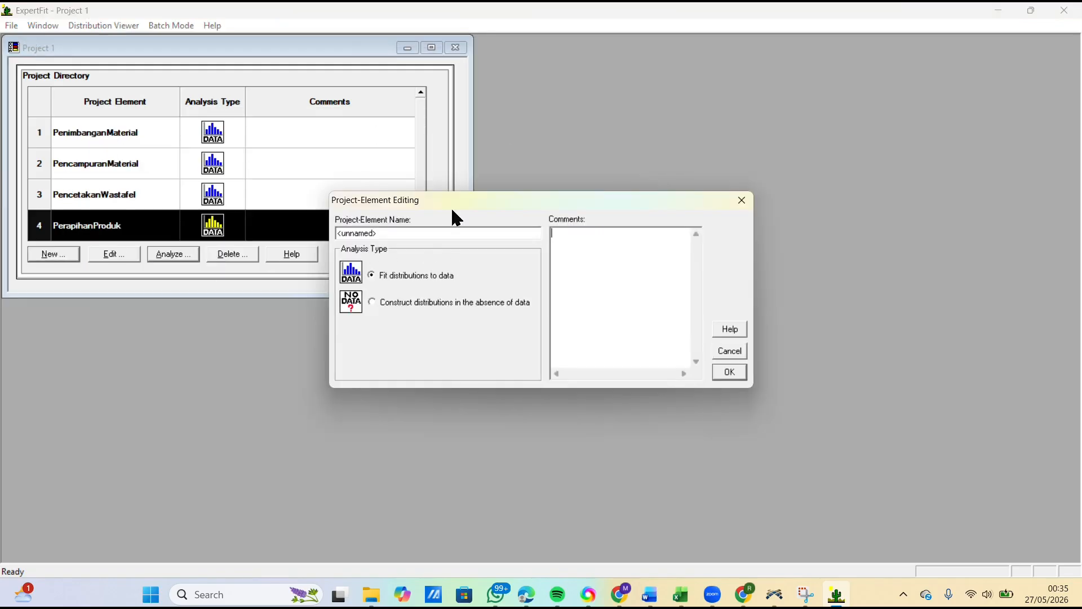
{"action": "left_click", "coordinate": [406, 235]}
{"action": "key", "text": "BackSpace"}
{"action": "key", "text": "BackSpace"}
{"action": "key", "text": "BackSpace"}
{"action": "key", "text": "BackSpace"}
{"action": "key", "text": "BackSpace"}
{"action": "key", "text": "BackSpace"}
{"action": "key", "text": "BackSpace"}
{"action": "key", "text": "BackSpace"}
{"action": "key", "text": "BackSpace"}
{"action": "type", "text": "P"}
{"action": "left_click", "coordinate": [730, 373]}
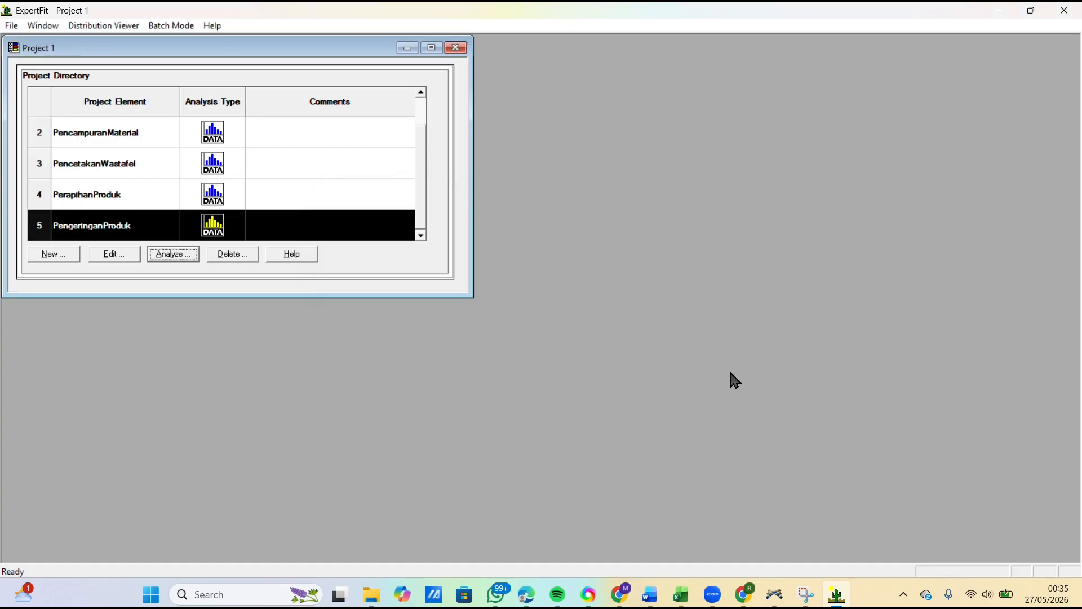
Step: Analyze PengeringanProduk by pasting the ten copied measurements as its data values, treat them as real valued and close the data summary
{"action": "left_click", "coordinate": [178, 255]}
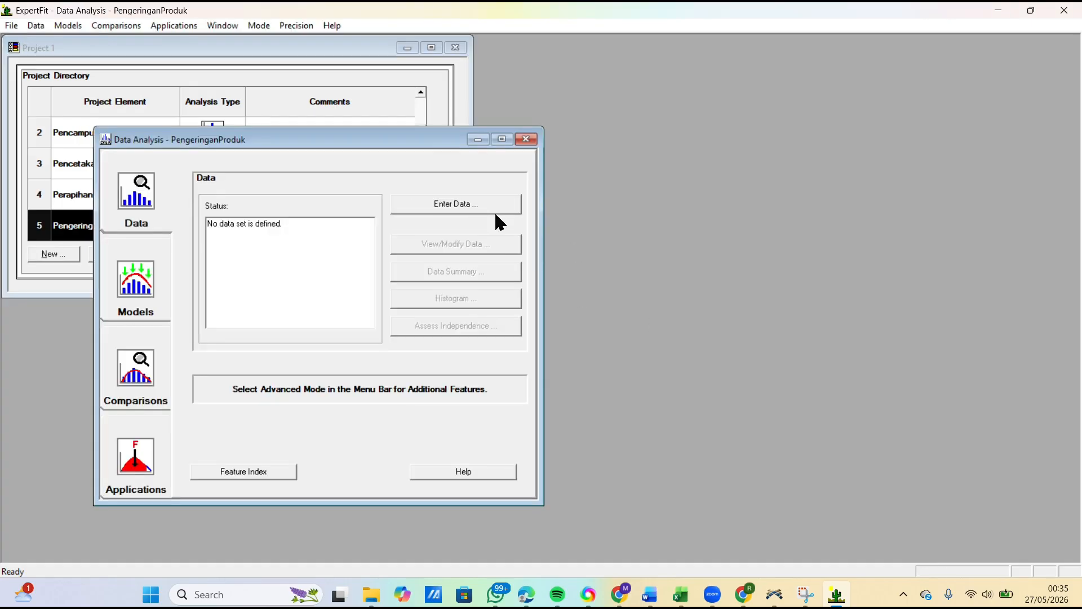
{"action": "left_click", "coordinate": [494, 212]}
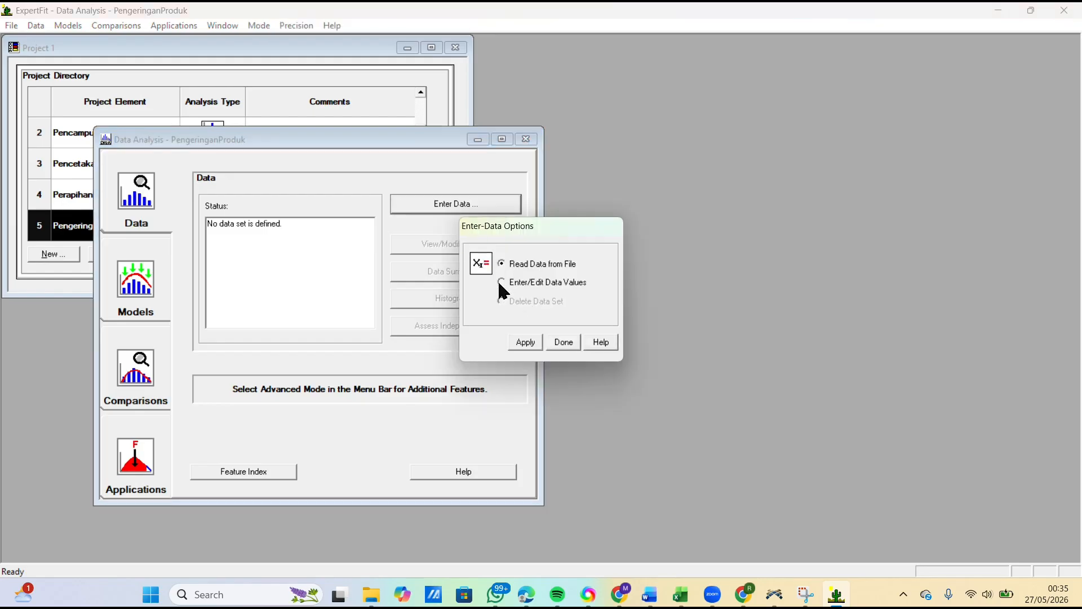
{"action": "left_click", "coordinate": [523, 342]}
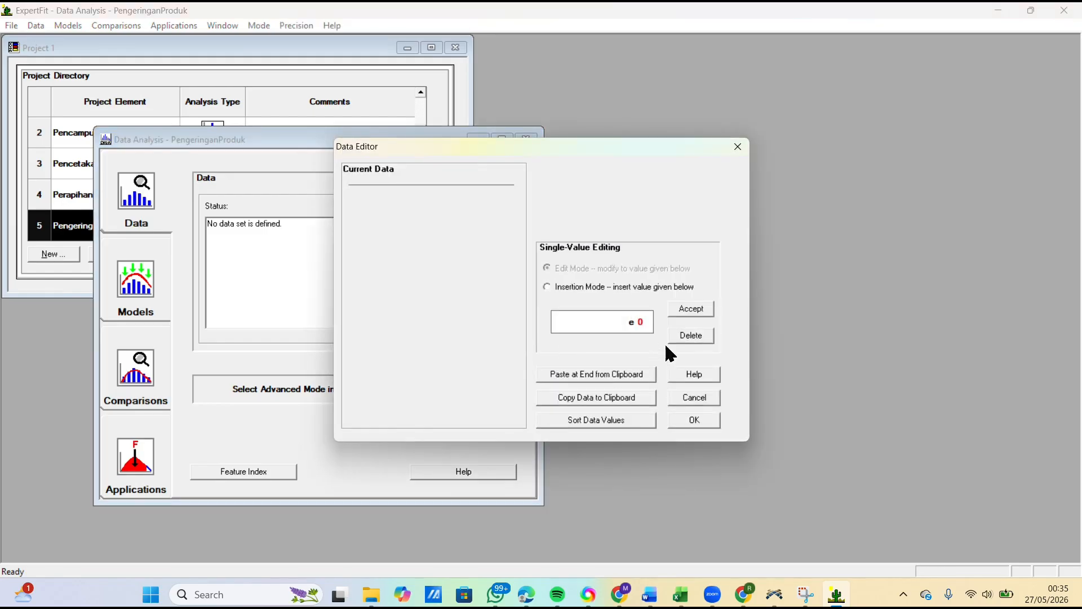
{"action": "left_click", "coordinate": [607, 375]}
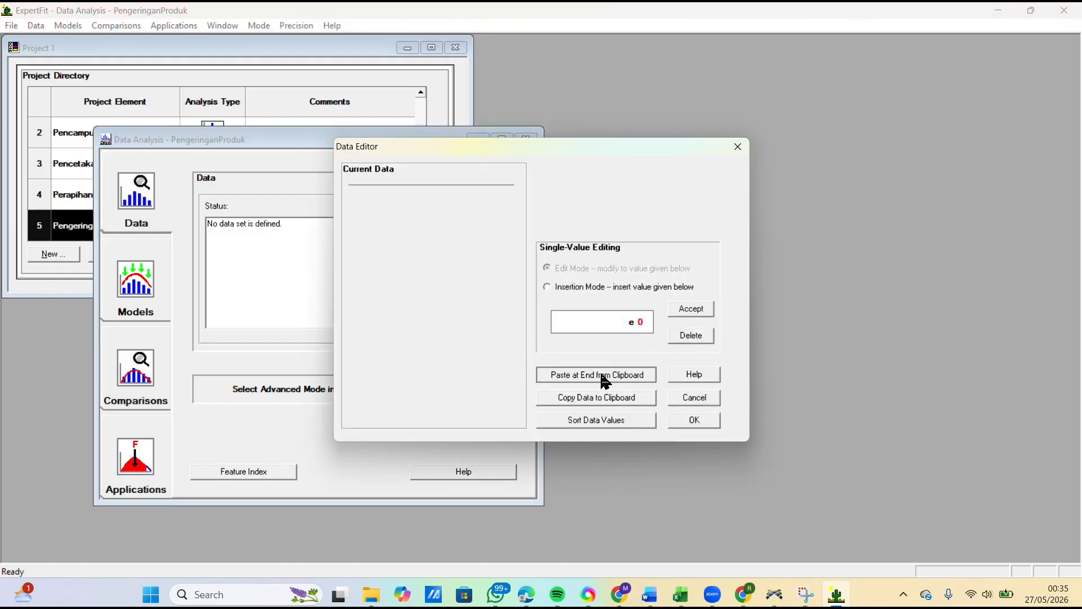
{"action": "left_click", "coordinate": [686, 422]}
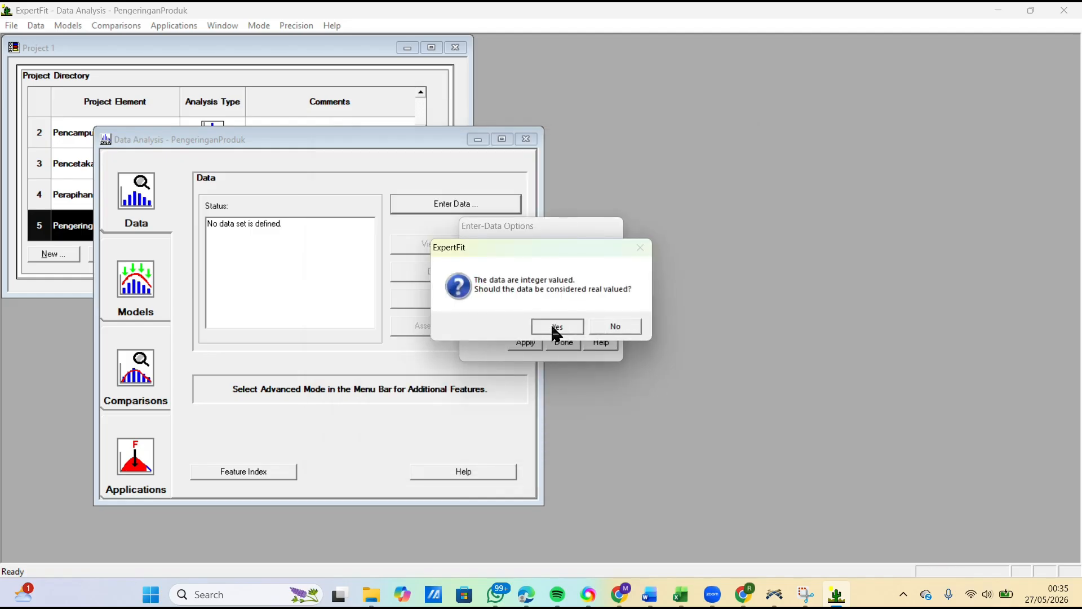
{"action": "left_click", "coordinate": [554, 331]}
{"action": "left_click", "coordinate": [675, 236]}
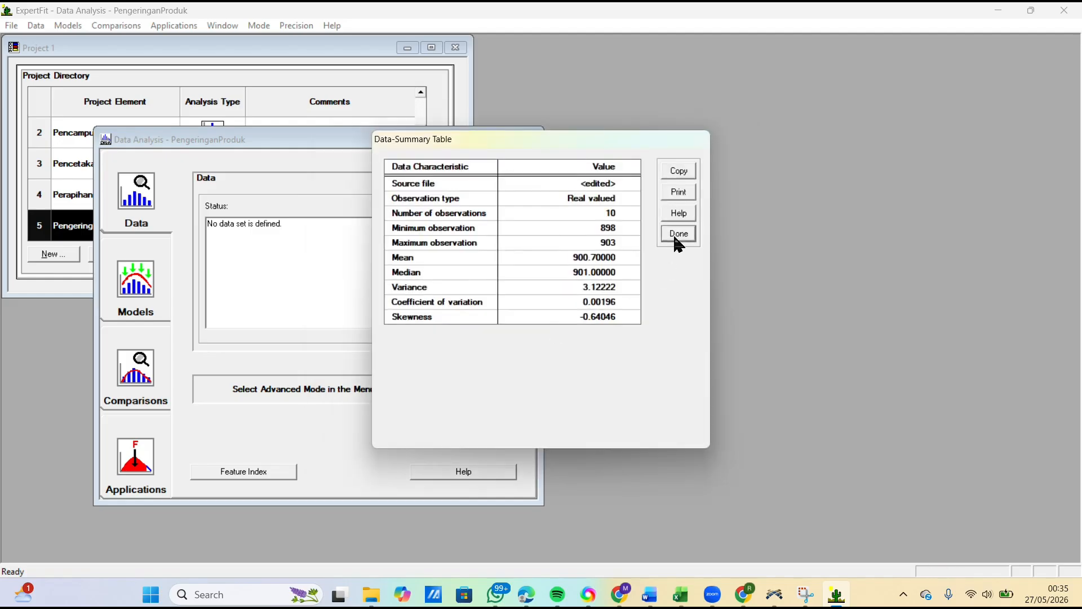
Step: Run automated model fitting on the PengeringanProduk data and close the fitting results
{"action": "left_click", "coordinate": [145, 295]}
{"action": "left_click", "coordinate": [458, 213]}
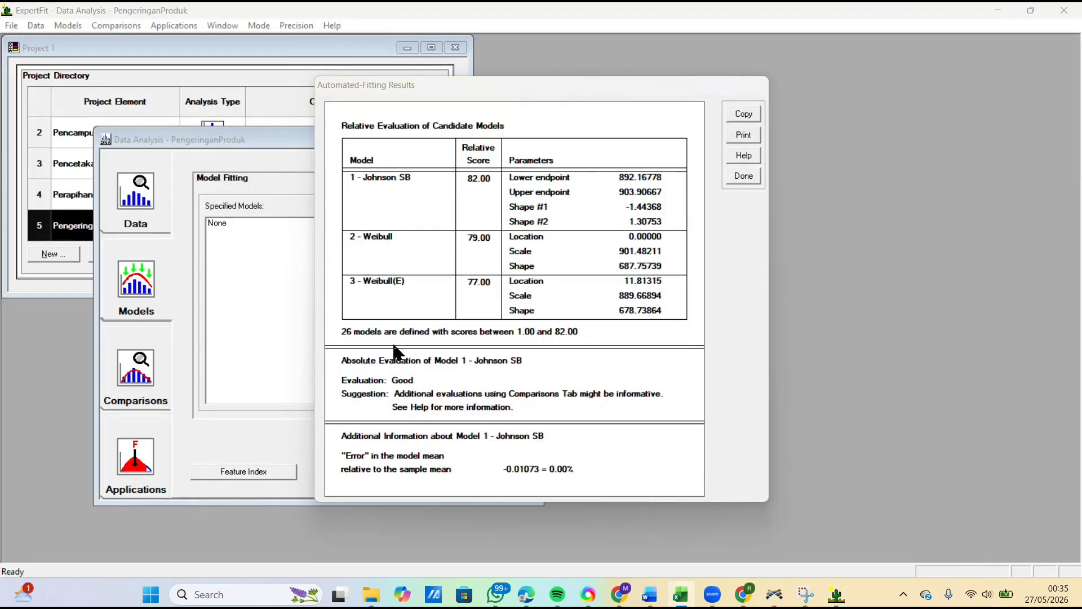
{"action": "left_click", "coordinate": [744, 187]}
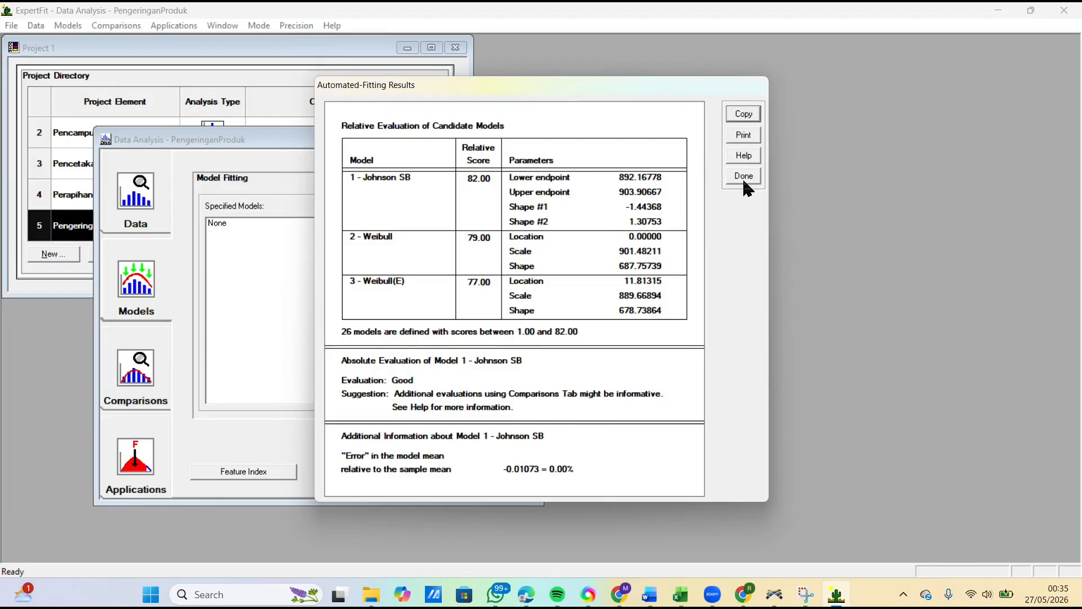
{"action": "left_click", "coordinate": [744, 180]}
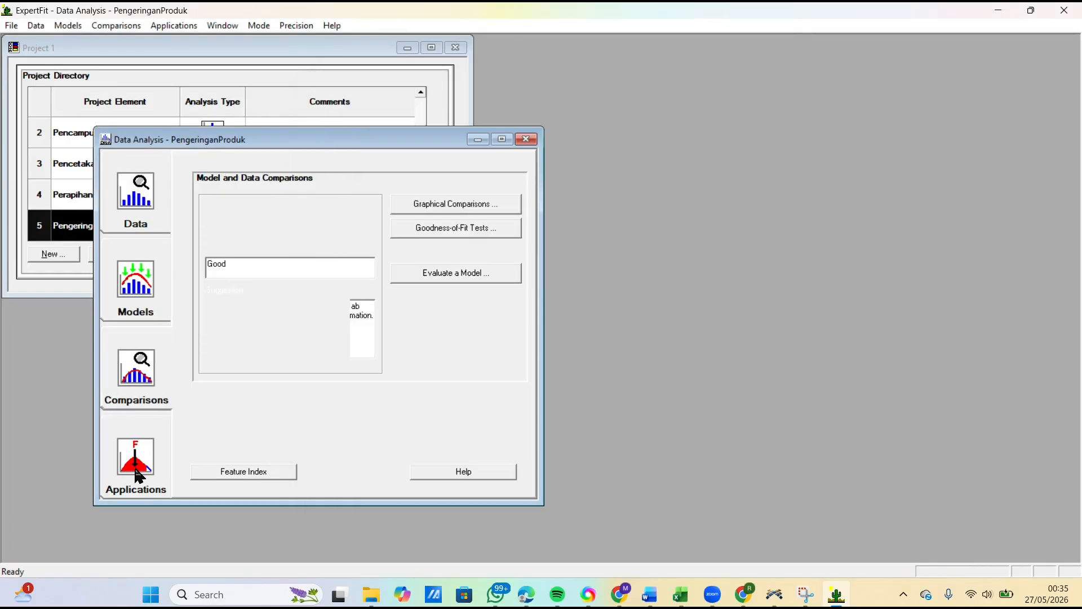
Step: Generate the Flexsim representation of PengeringanProduk's Johnson SB model, copy its johnsonbounded code line and close the representation
{"action": "left_click", "coordinate": [420, 239]}
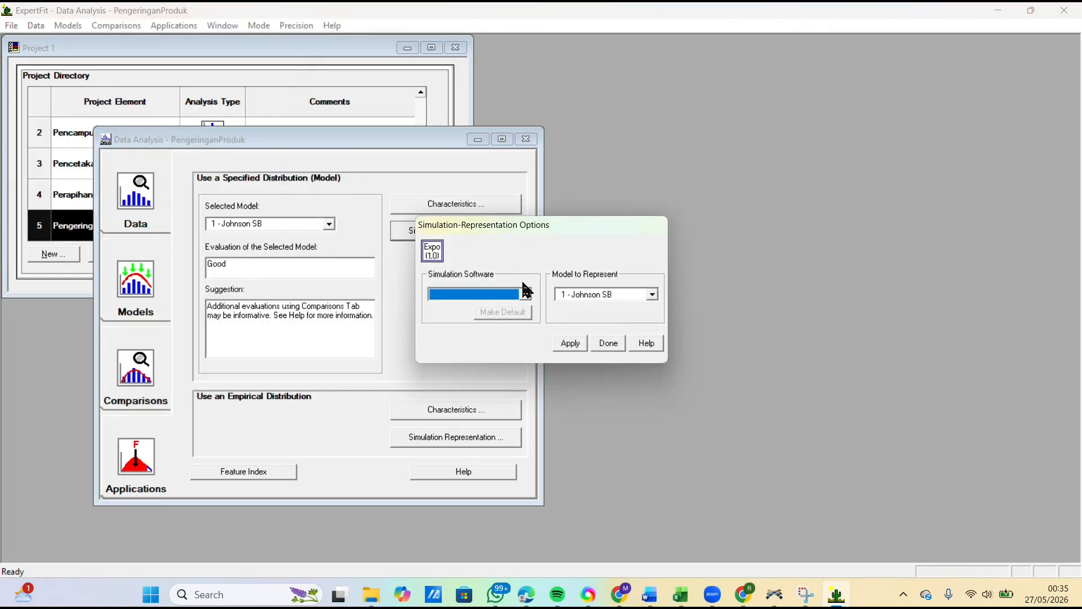
{"action": "left_click", "coordinate": [525, 294]}
{"action": "left_click", "coordinate": [462, 312]}
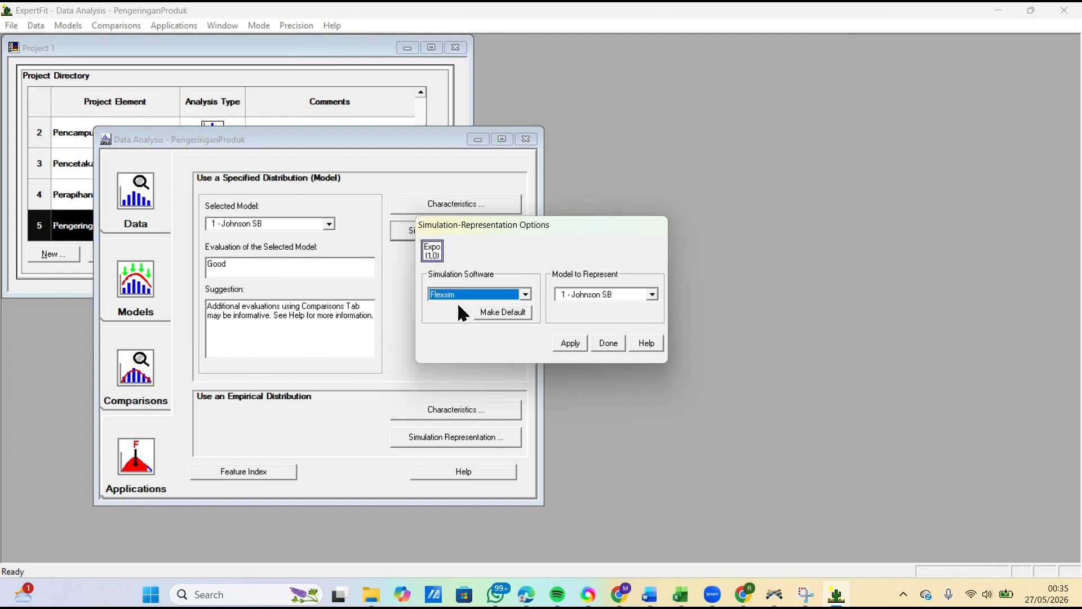
{"action": "left_click", "coordinate": [582, 345]}
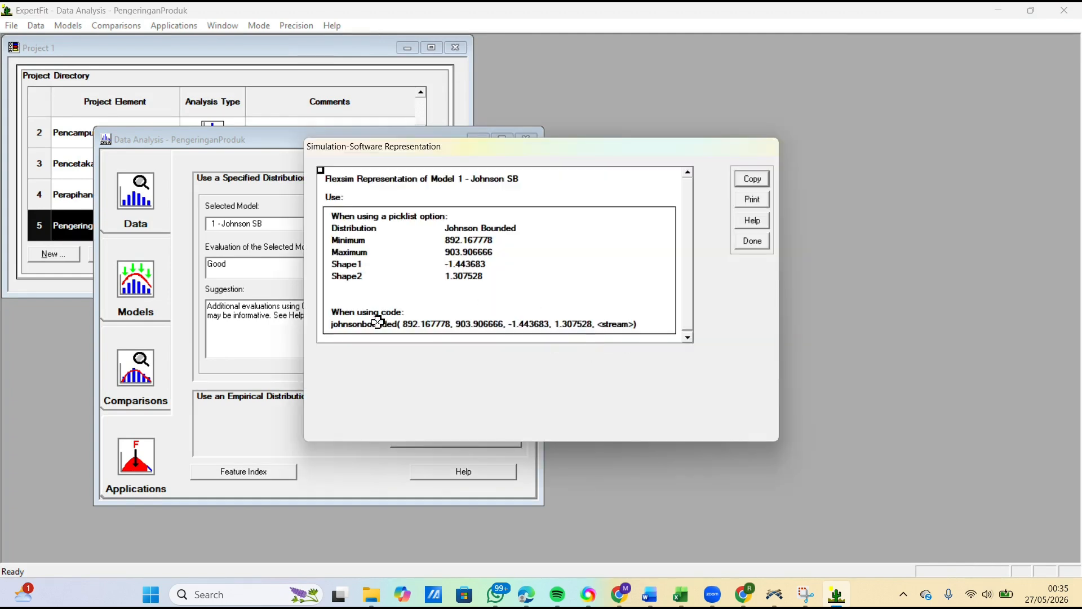
{"action": "left_click", "coordinate": [372, 325]}
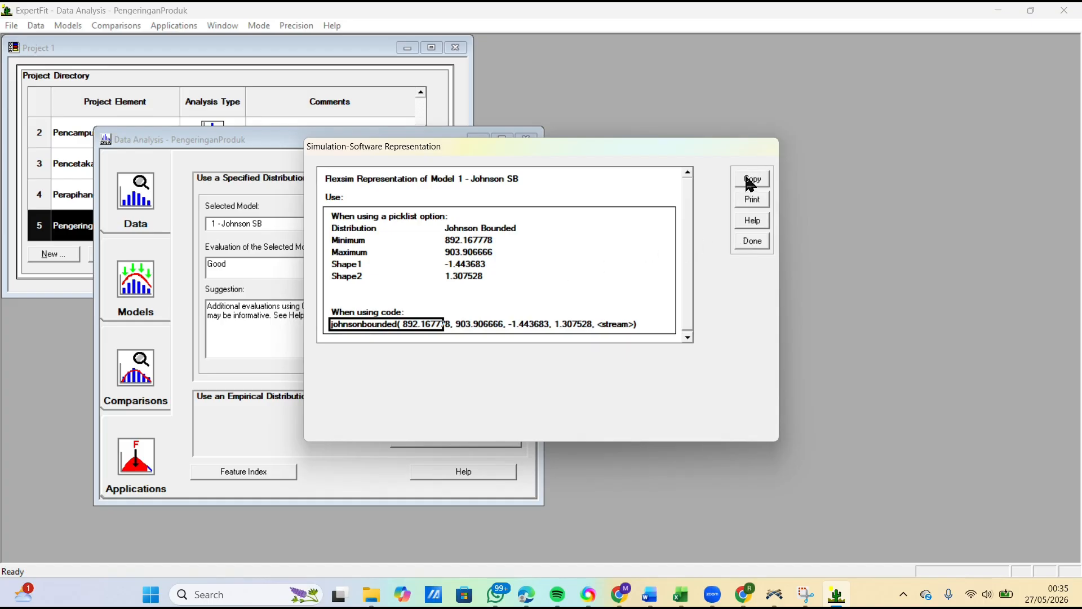
{"action": "left_click", "coordinate": [751, 179]}
{"action": "left_click", "coordinate": [593, 311]}
{"action": "left_click", "coordinate": [747, 245]}
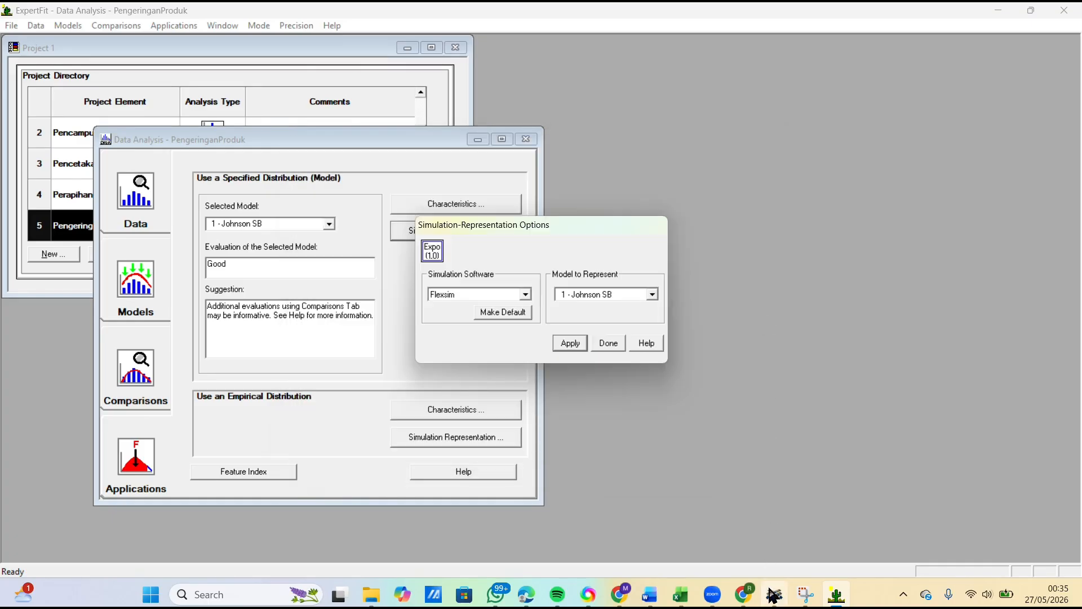
Step: In FlexSim, set ProsesPengeringanProduk's process time to johnsonbounded(892.167778, 903.906666, -1.443683, 1.307528, getstream(current)) and confirm the properties
{"action": "mouse_move", "coordinate": [773, 594]}
{"action": "left_click", "coordinate": [736, 512]}
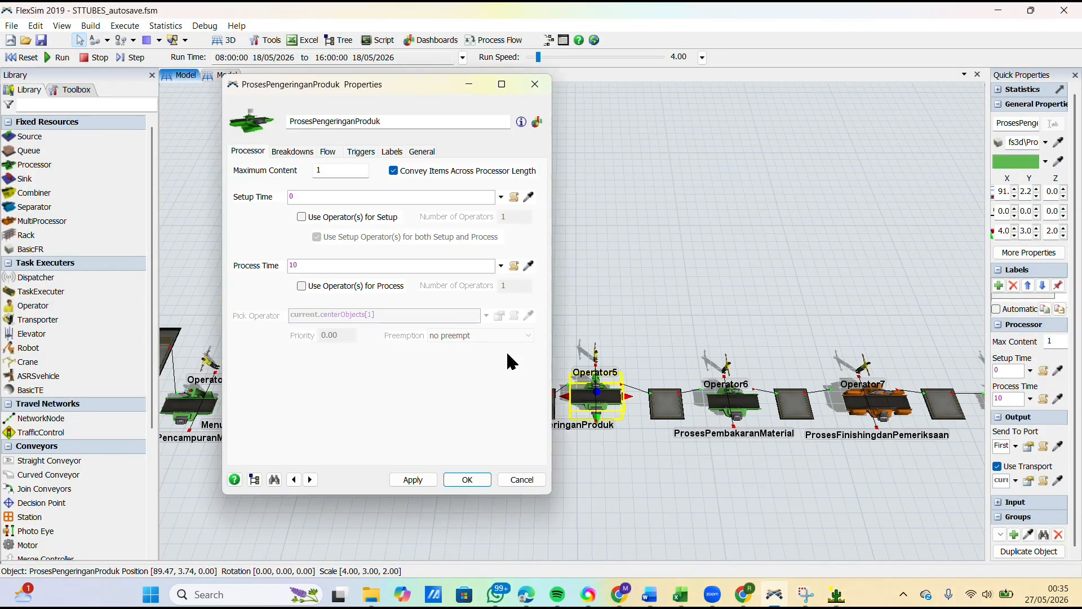
{"action": "left_click", "coordinate": [398, 266]}
{"action": "key", "text": "BackSpace"}
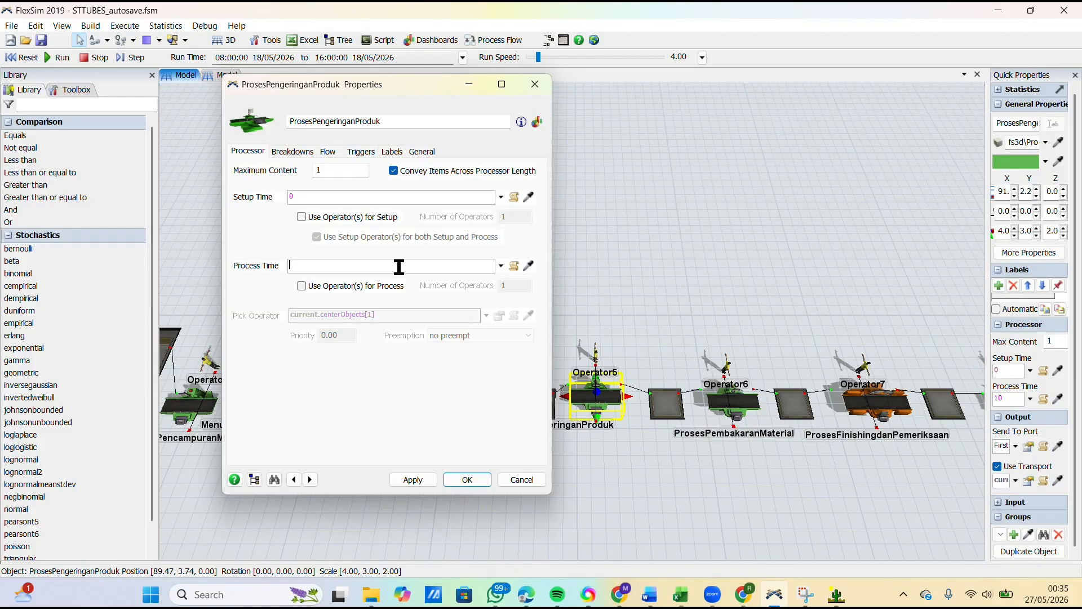
{"action": "key", "text": "ctrl+v"}
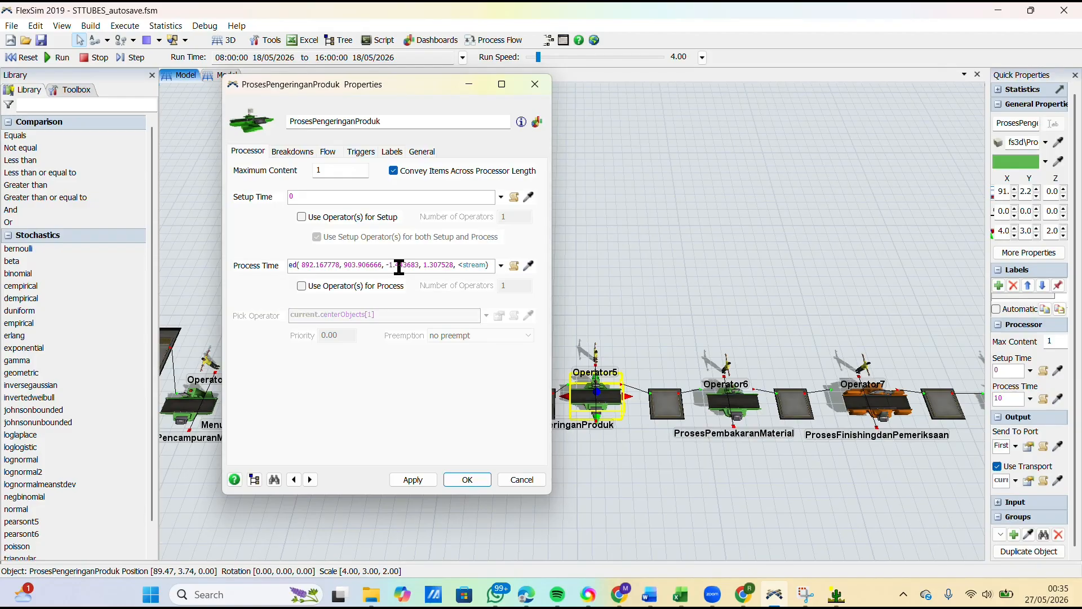
{"action": "type", "text": "current"}
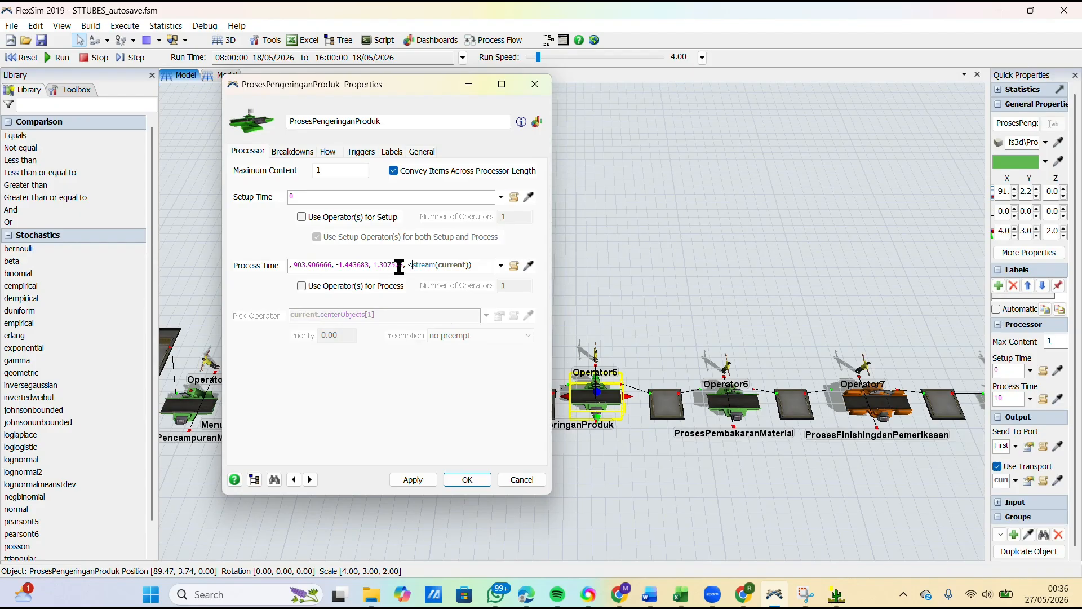
{"action": "key", "text": "BackSpace"}
{"action": "type", "text": "get"}
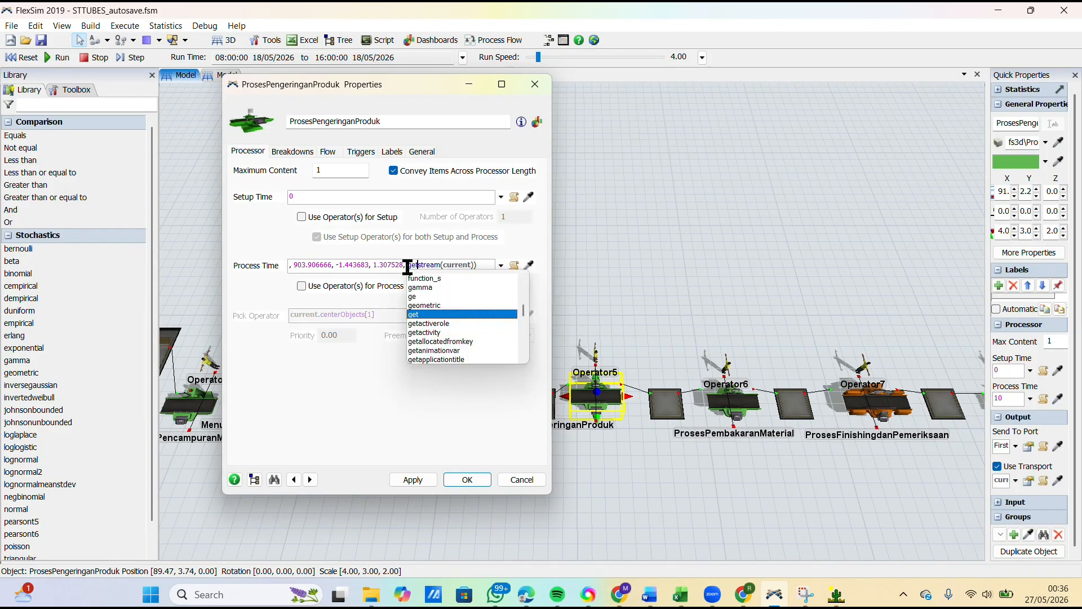
{"action": "left_click", "coordinate": [469, 398]}
{"action": "left_click", "coordinate": [412, 478]}
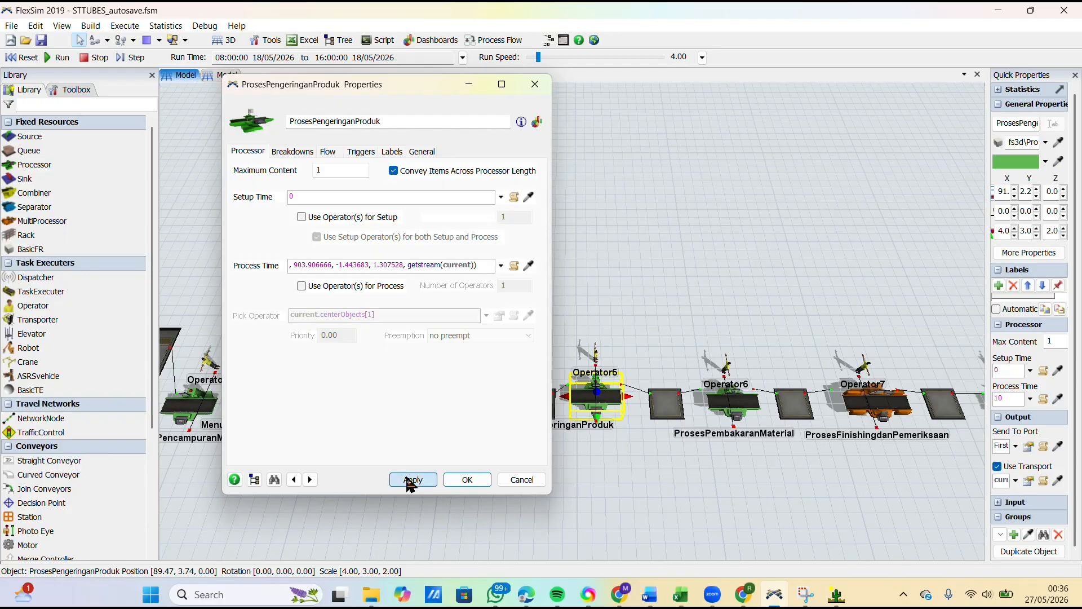
{"action": "left_click", "coordinate": [460, 481]}
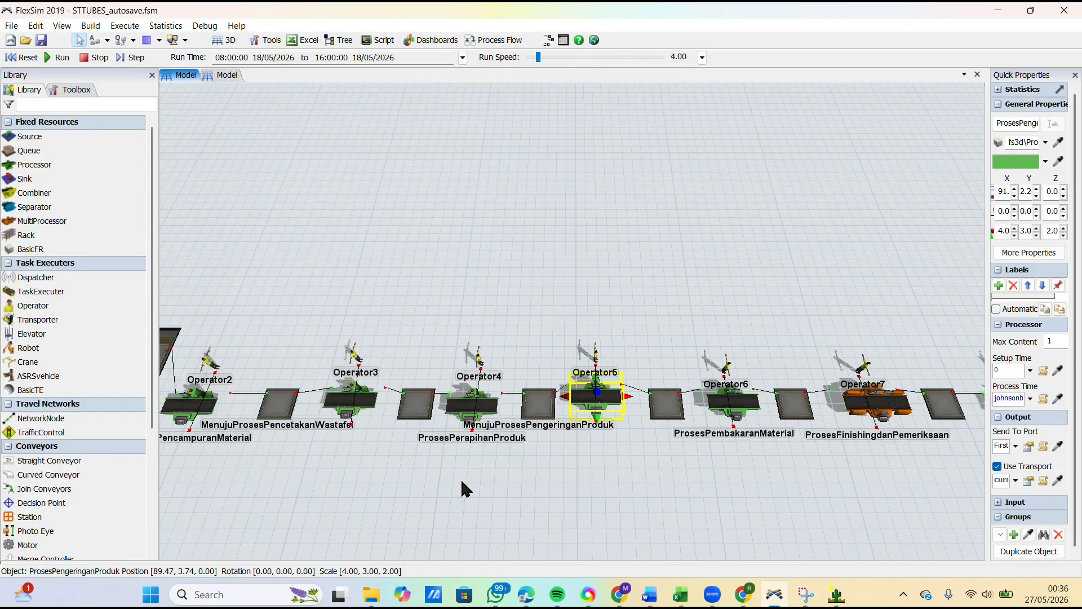
Step: Open the ProsesPembakaranMaterial properties, copy the ten Pembakaran material measurements in C9:L9 of the DATA workbook in Excel and switch to ExpertFit
{"action": "left_click_drag", "start_coordinate": [632, 502], "coordinate": [270, 488]}
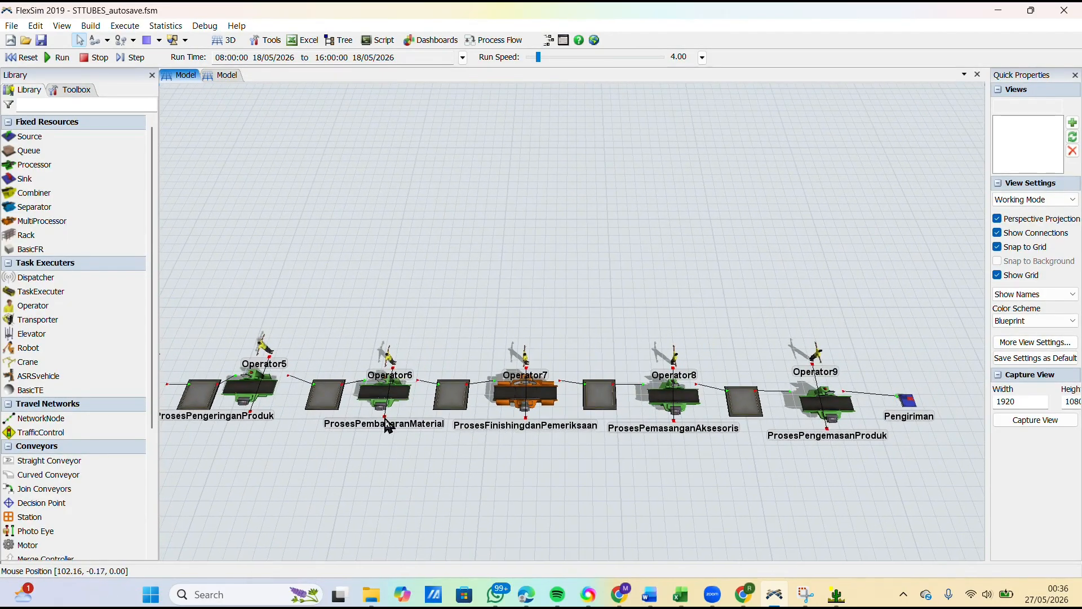
{"action": "left_click", "coordinate": [388, 401]}
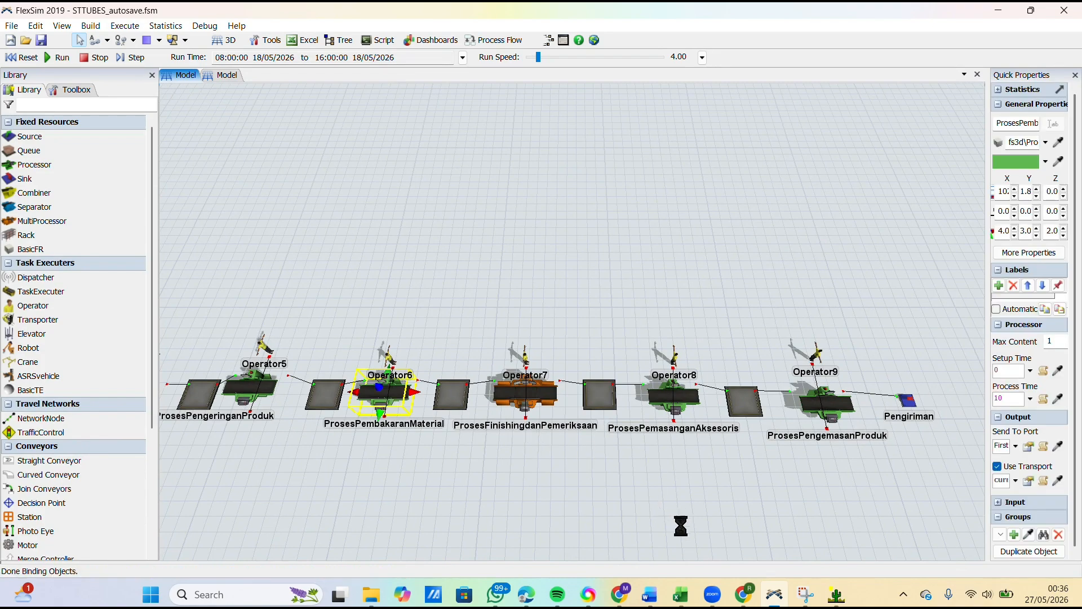
{"action": "left_click", "coordinate": [681, 588]}
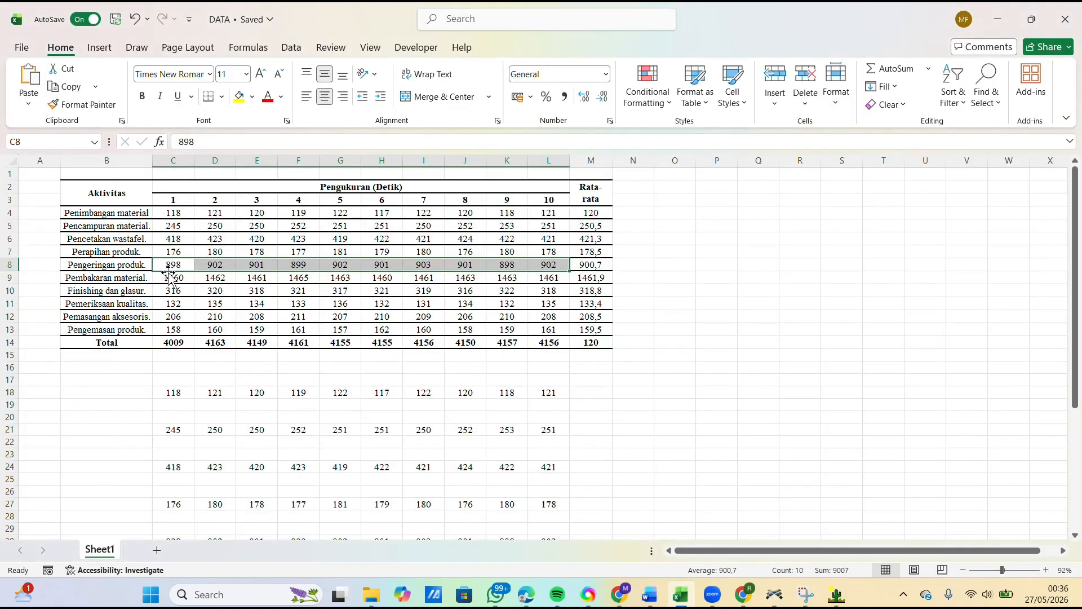
{"action": "left_click_drag", "start_coordinate": [169, 277], "coordinate": [550, 280]}
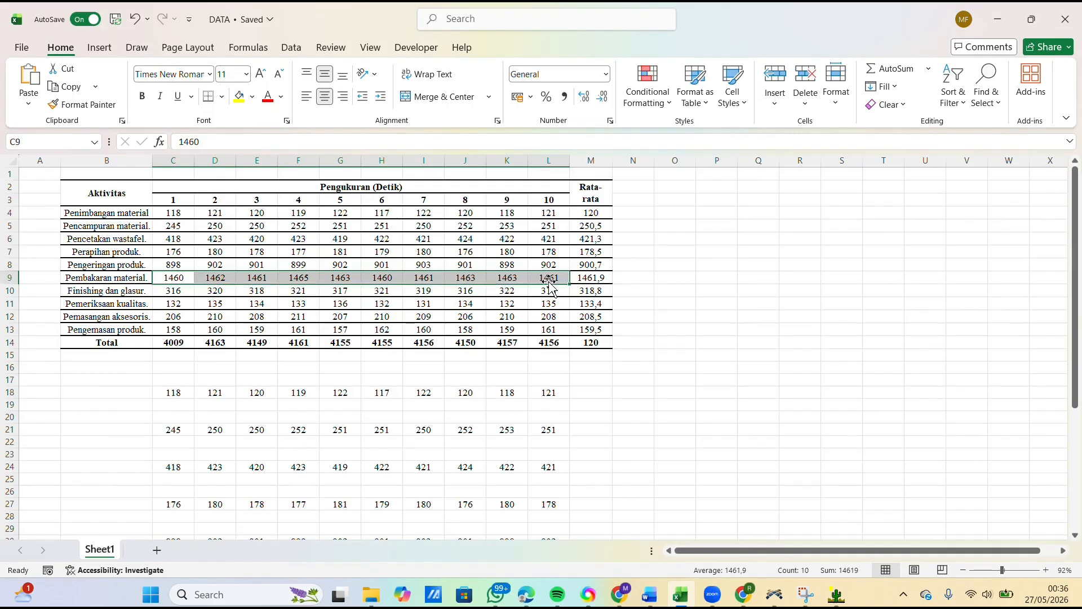
{"action": "key", "text": "ctrl+c"}
{"action": "mouse_move", "coordinate": [836, 593]}
{"action": "left_click", "coordinate": [820, 533]}
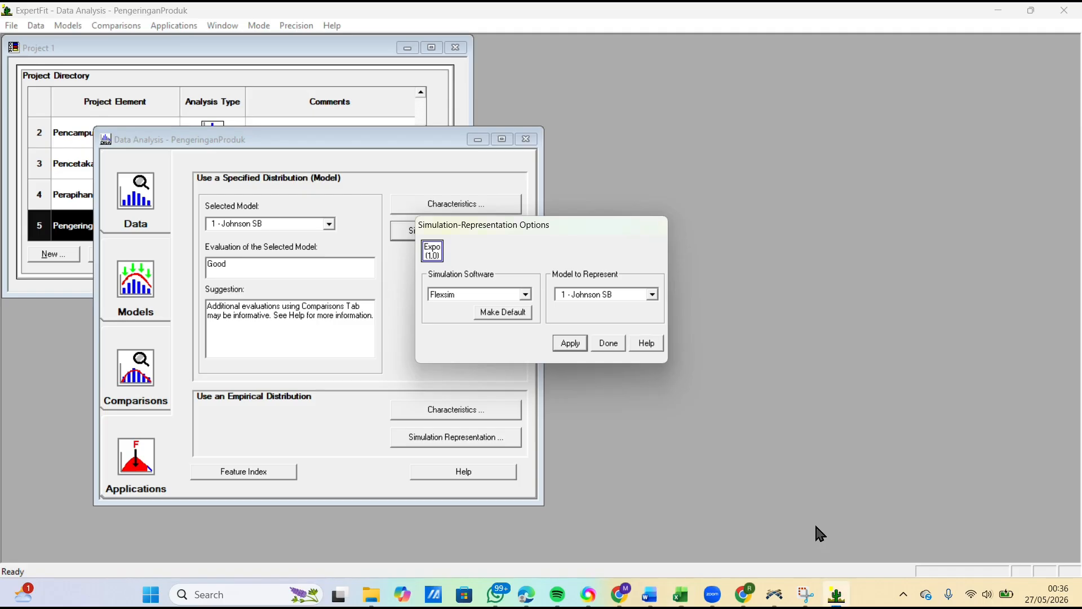
Step: Close the PengeringanProduk analysis and add a new project element named PembakaranMaterial
{"action": "left_click", "coordinate": [602, 345]}
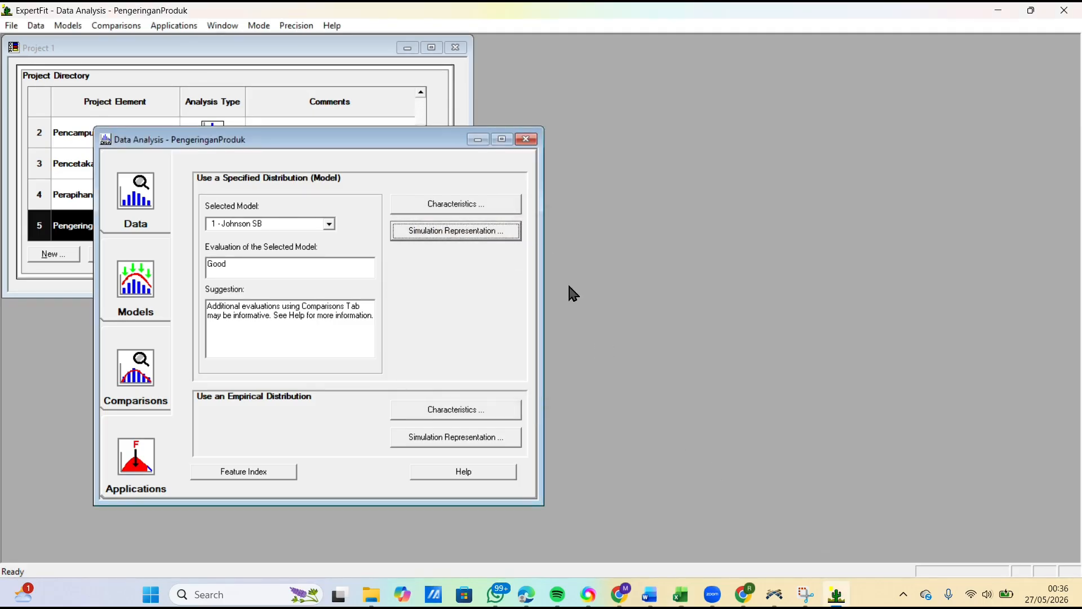
{"action": "left_click", "coordinate": [525, 139]}
{"action": "left_click", "coordinate": [66, 258]}
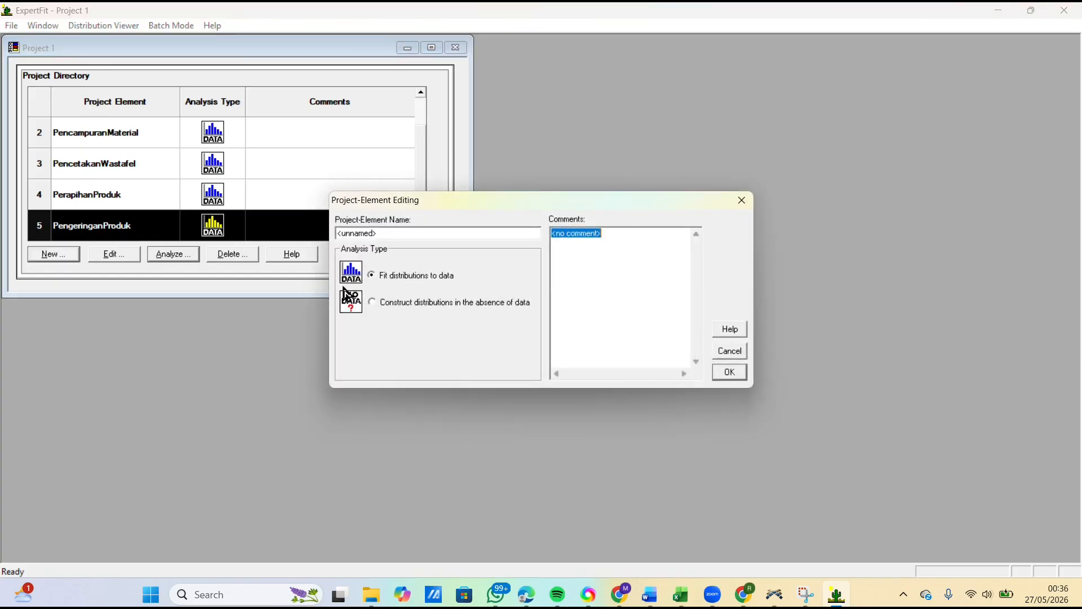
{"action": "key", "text": "BackSpace"}
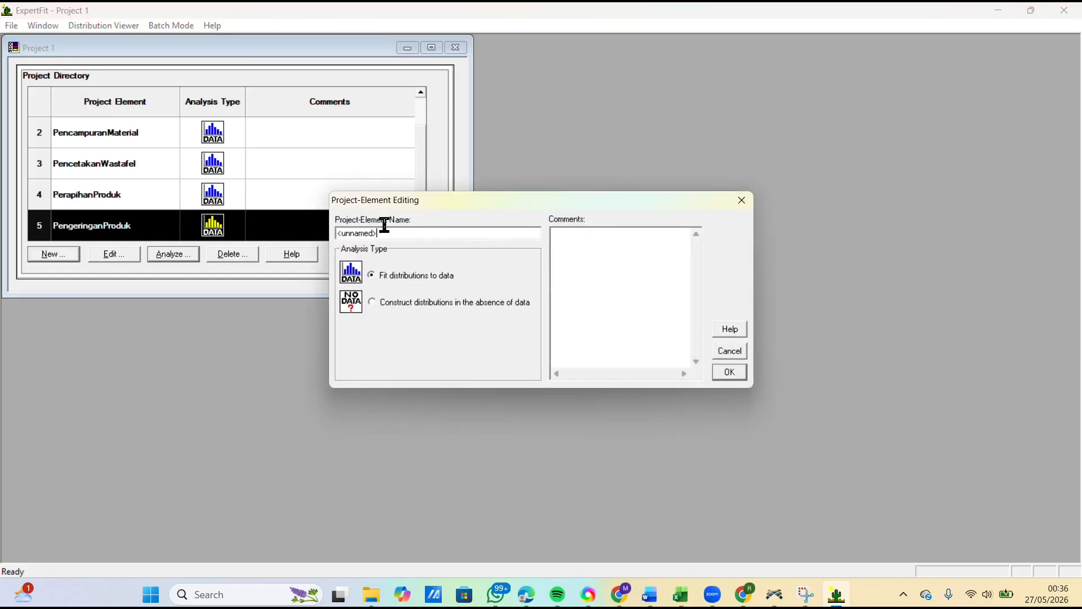
{"action": "left_click_drag", "start_coordinate": [384, 229], "coordinate": [262, 251]}
{"action": "type", "text": "Pembk"}
{"action": "left_click", "coordinate": [728, 373]}
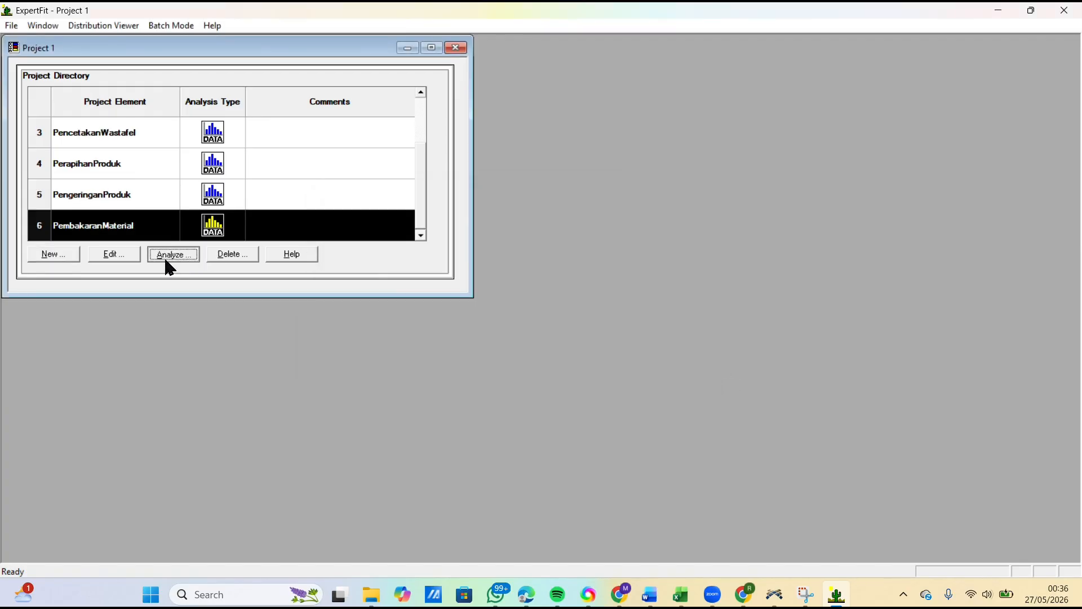
Step: Analyze PembakaranMaterial by pasting the ten copied measurements as its data values, treat them as real valued and close the data summary
{"action": "left_click", "coordinate": [169, 255]}
{"action": "left_click", "coordinate": [449, 224]}
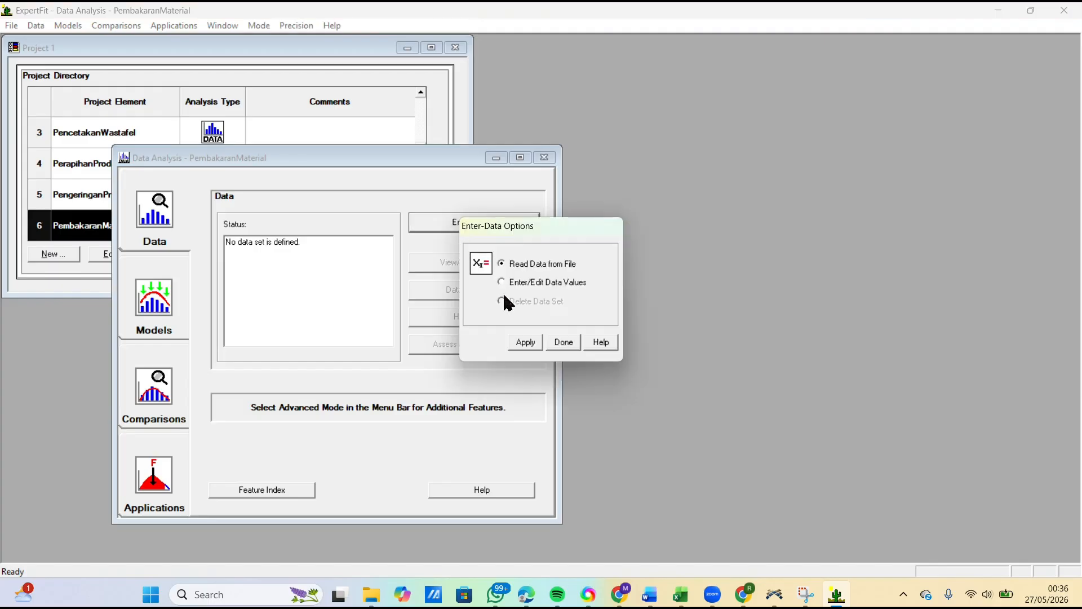
{"action": "left_click", "coordinate": [501, 282]}
{"action": "left_click", "coordinate": [538, 345]}
{"action": "left_click", "coordinate": [577, 375]}
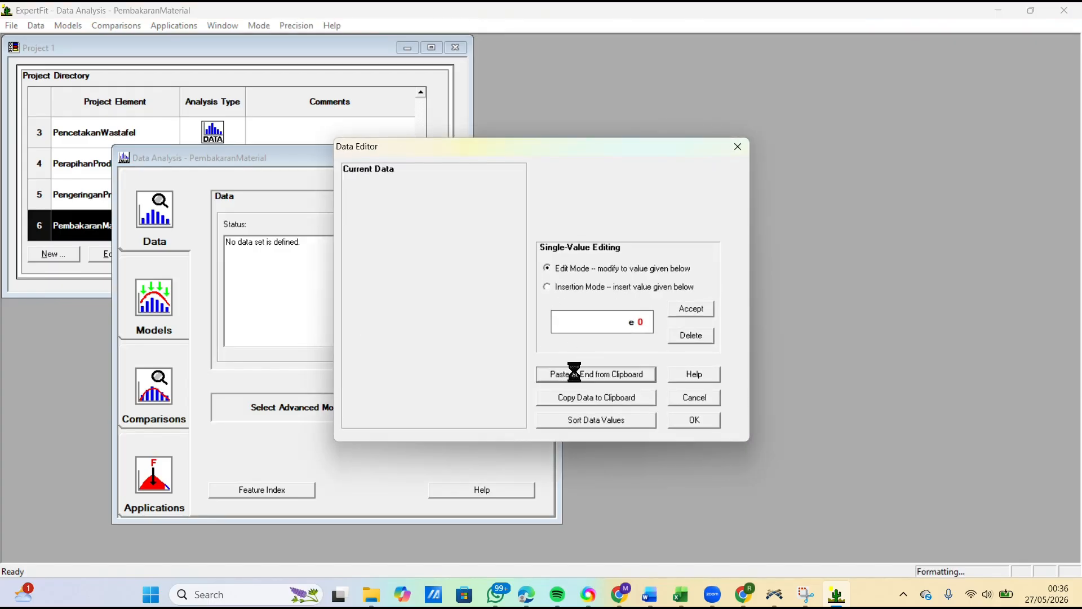
{"action": "left_click", "coordinate": [698, 421]}
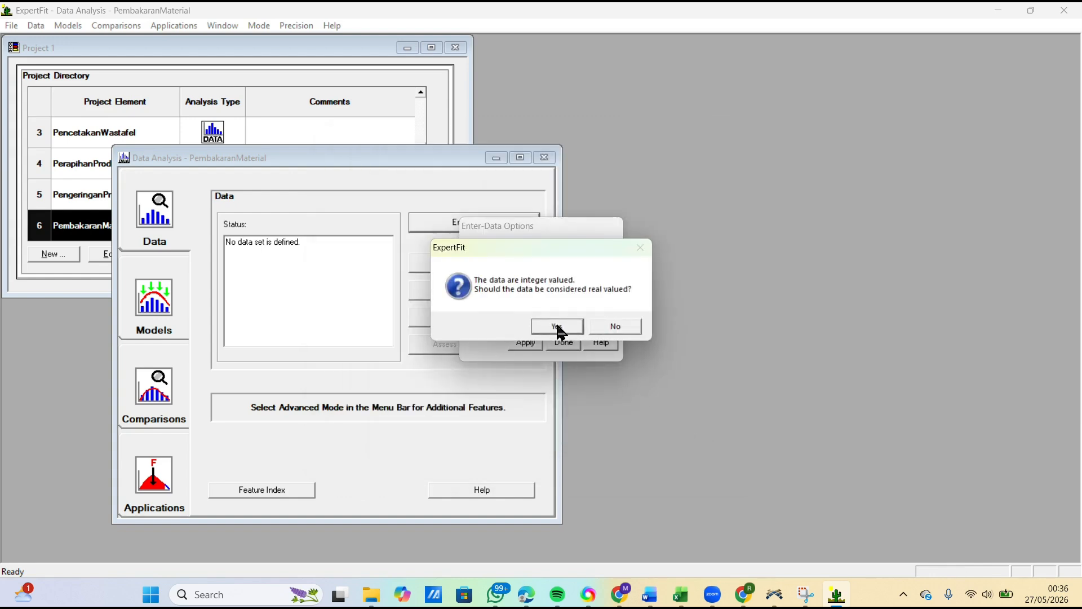
{"action": "left_click", "coordinate": [558, 327]}
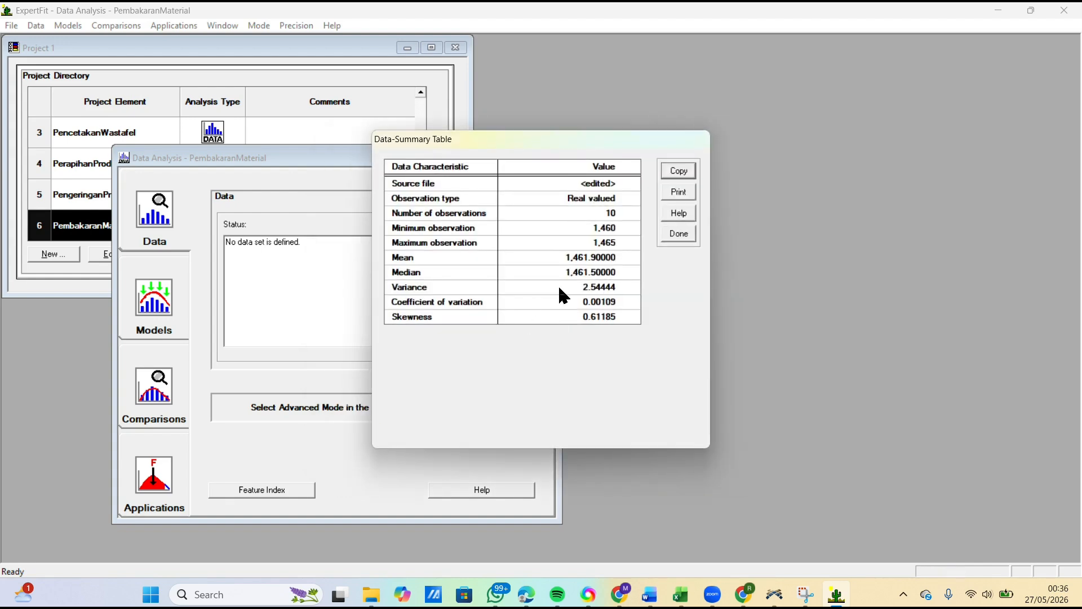
{"action": "left_click", "coordinate": [664, 233]}
Step: Run automated model fitting on the PembakaranMaterial data and close the fitting results
{"action": "left_click", "coordinate": [153, 332]}
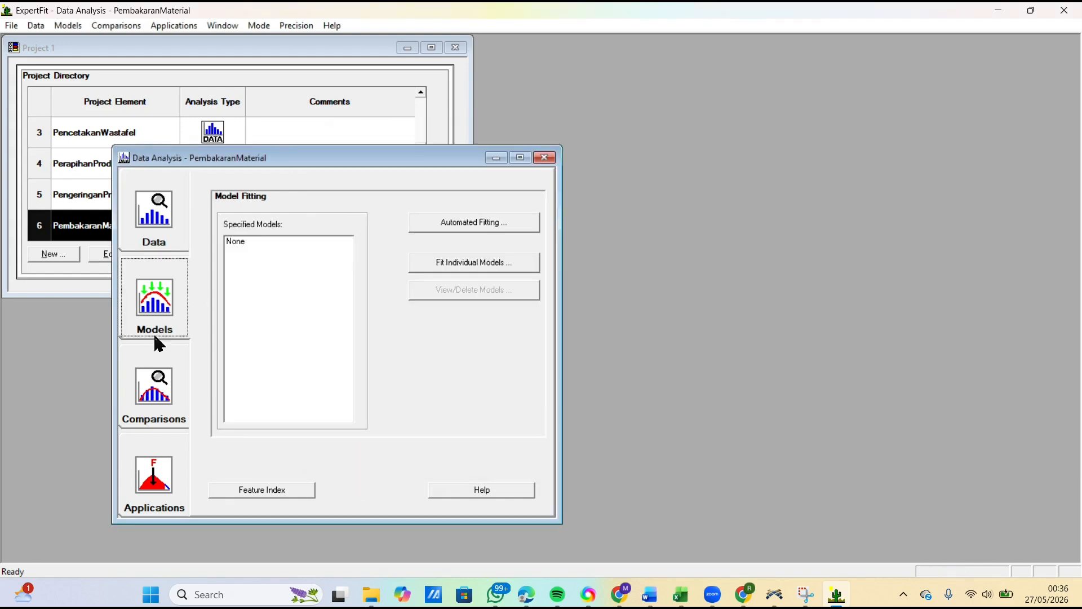
{"action": "left_click", "coordinate": [488, 227]}
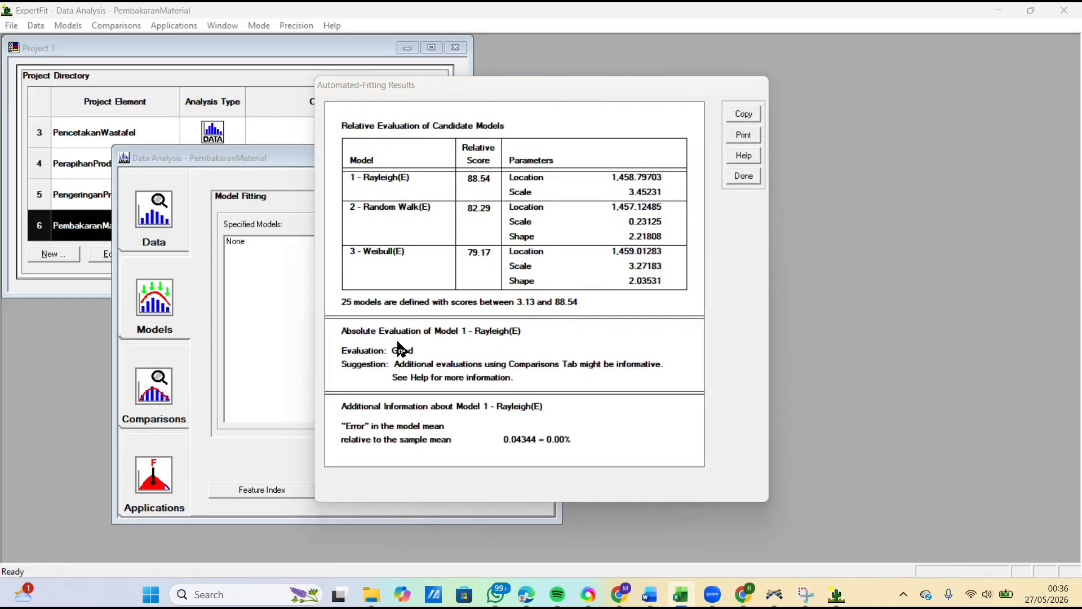
{"action": "left_click", "coordinate": [743, 176]}
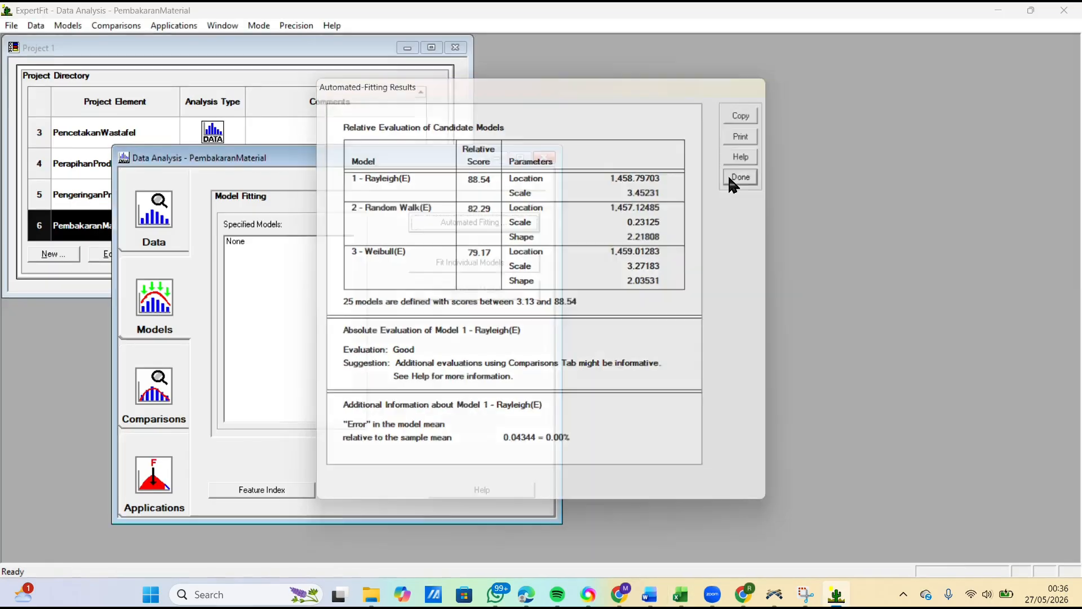
Step: Generate the Flexsim representation of PembakaranMaterial's Rayleigh(E) model and copy its weibull code line
{"action": "left_click", "coordinate": [169, 476]}
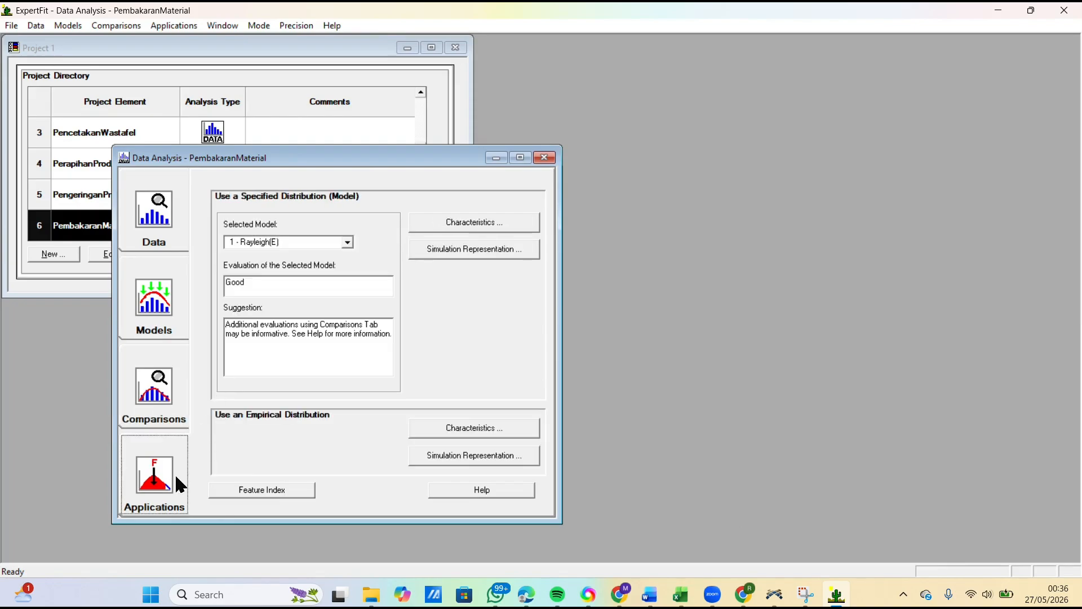
{"action": "left_click", "coordinate": [454, 252]}
{"action": "left_click", "coordinate": [525, 294]}
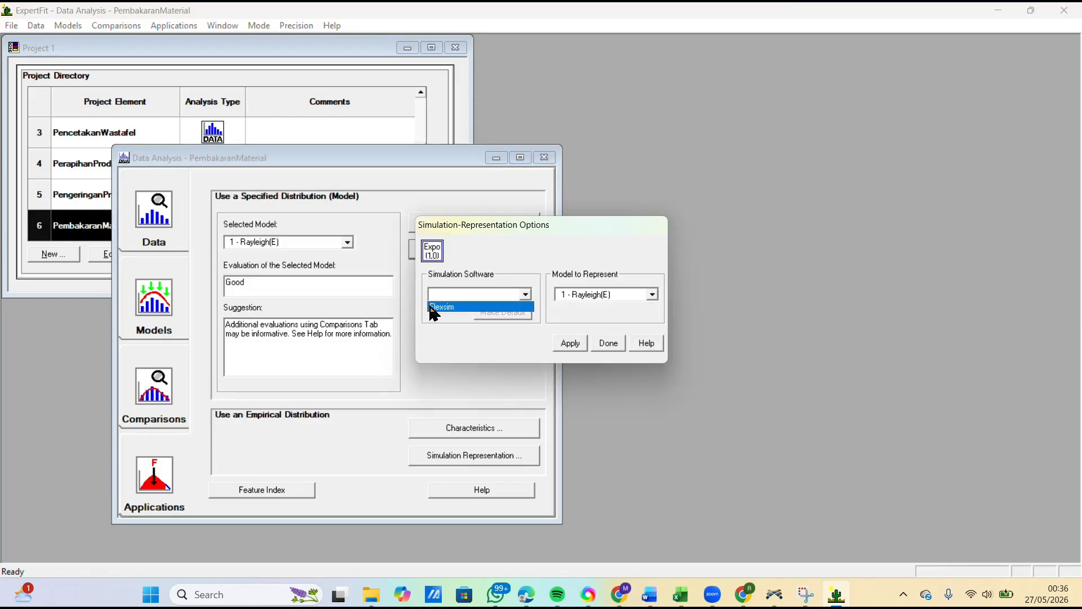
{"action": "left_click", "coordinate": [437, 305]}
{"action": "left_click", "coordinate": [569, 343]}
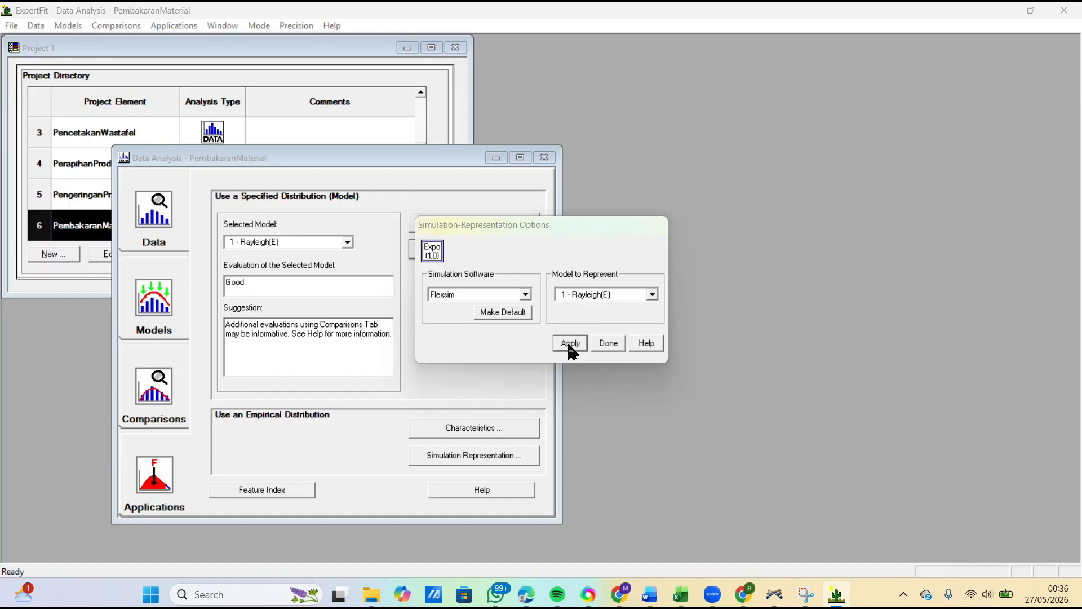
{"action": "left_click", "coordinate": [752, 181]}
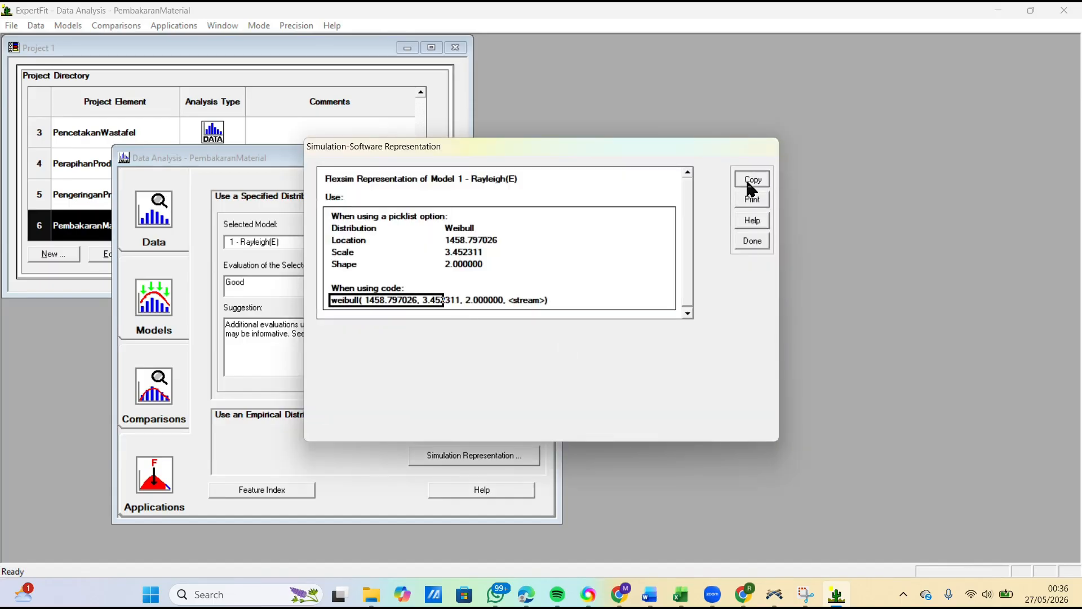
{"action": "left_click", "coordinate": [587, 316]}
Step: Switch to FlexSim and set ProsesPembakaranMaterial's process time to weibull( 1458.797026, 3.452311, 2.000000, getstream(current)), applying the change
{"action": "left_click", "coordinate": [773, 595]}
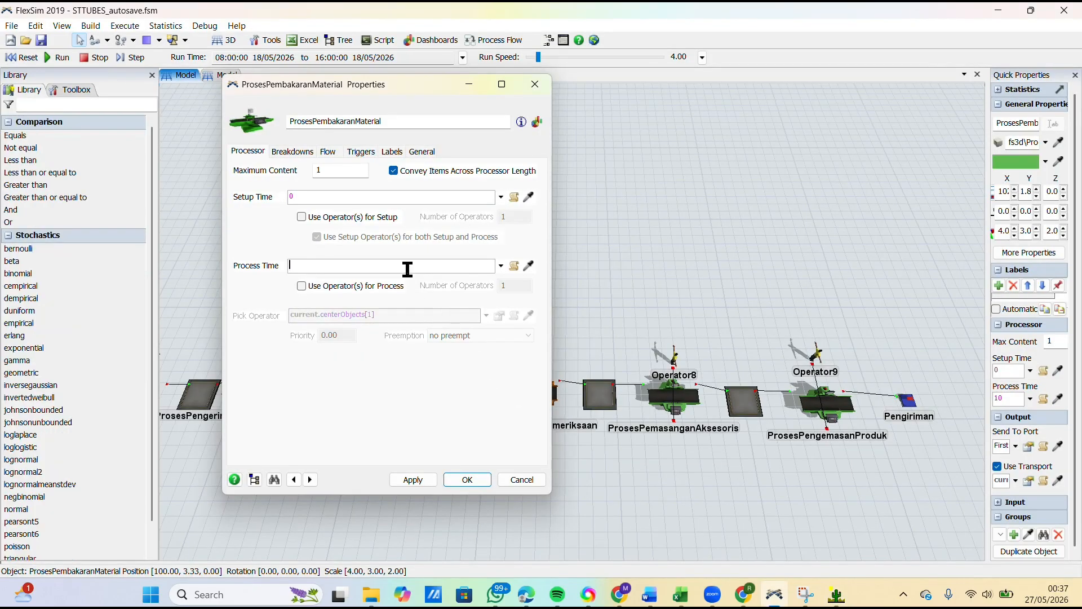
{"action": "key", "text": "ctrl+v"}
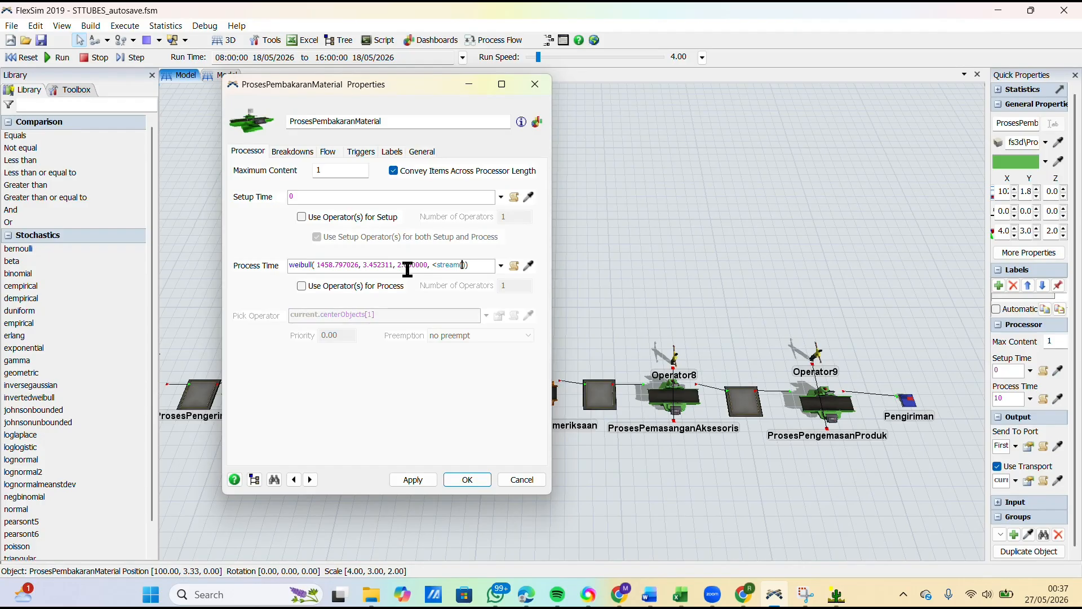
{"action": "type", "text": "current"}
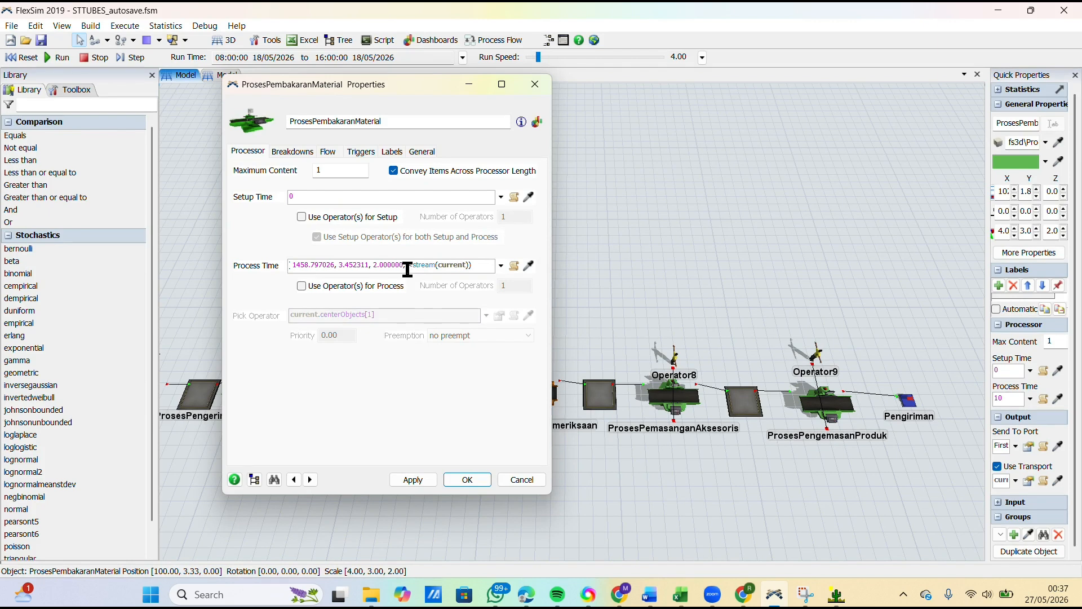
{"action": "left_click", "coordinate": [408, 270]}
{"action": "type", "text": "get"}
{"action": "left_click", "coordinate": [363, 387]}
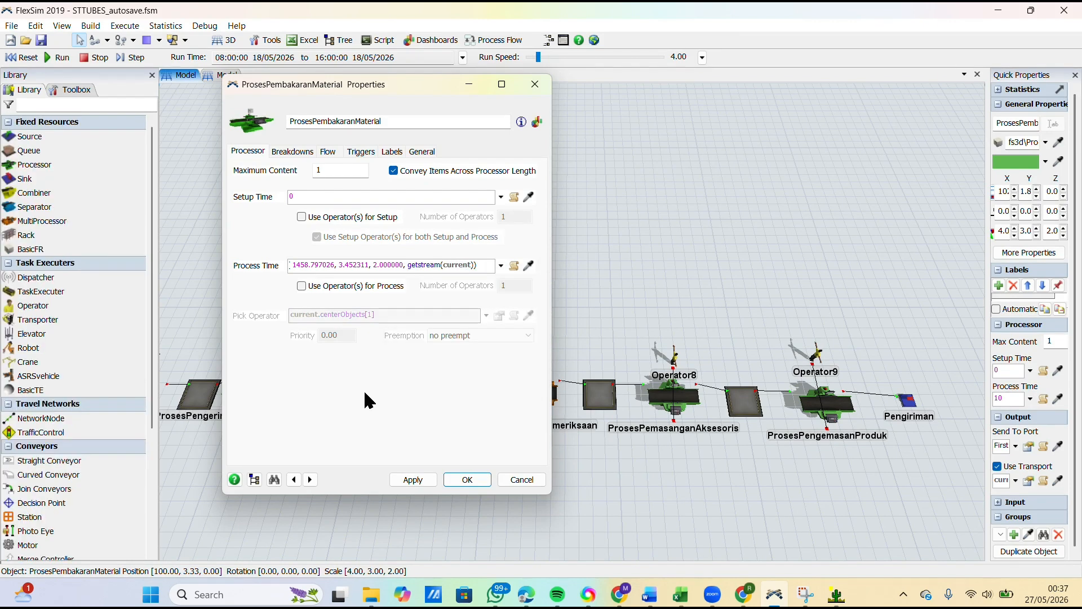
{"action": "left_click", "coordinate": [413, 480]}
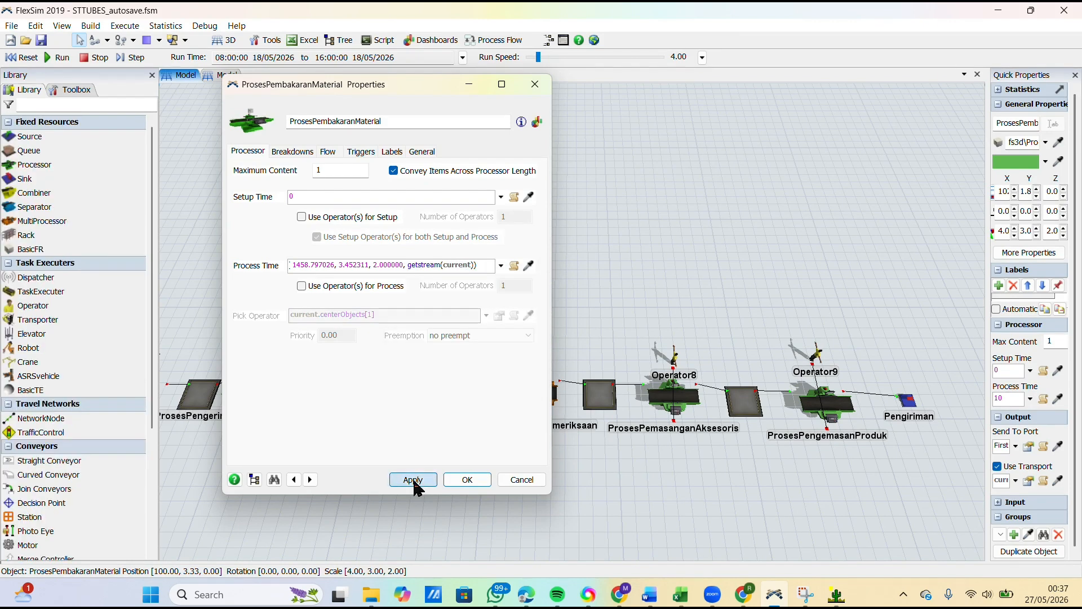
{"action": "left_click", "coordinate": [458, 479]}
Step: Open the ProsesFinishingdanPemeriksaan multiprocessor's properties, look through its two processes and open ProsesFinishingdanGlasur's process time for editing
{"action": "double_click", "coordinate": [533, 390]}
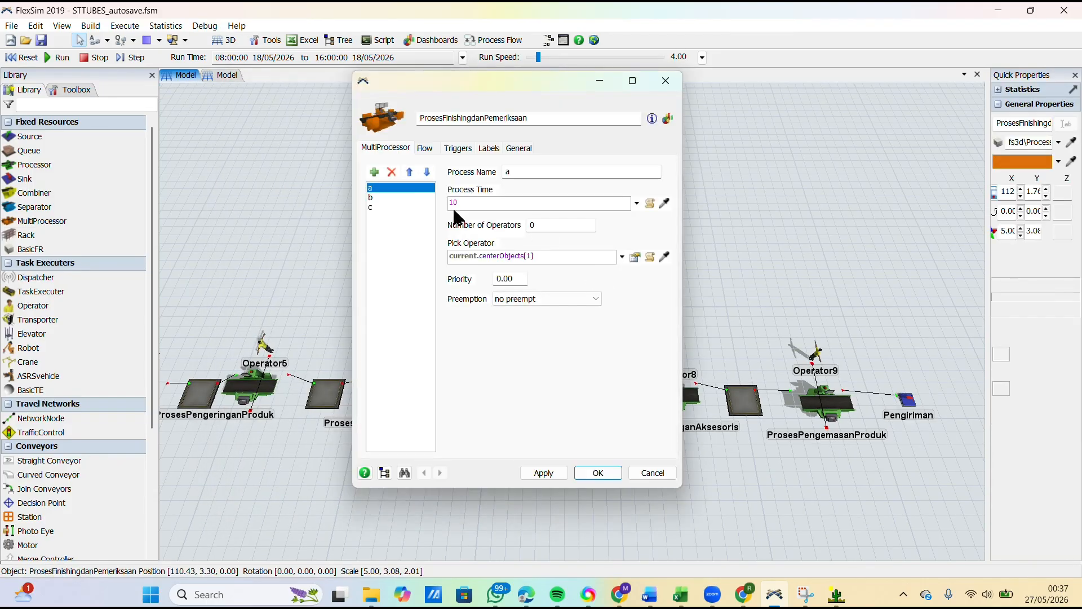
{"action": "left_click", "coordinate": [411, 197]}
{"action": "left_click", "coordinate": [414, 189]}
{"action": "left_click", "coordinate": [416, 196]}
{"action": "left_click", "coordinate": [419, 188]}
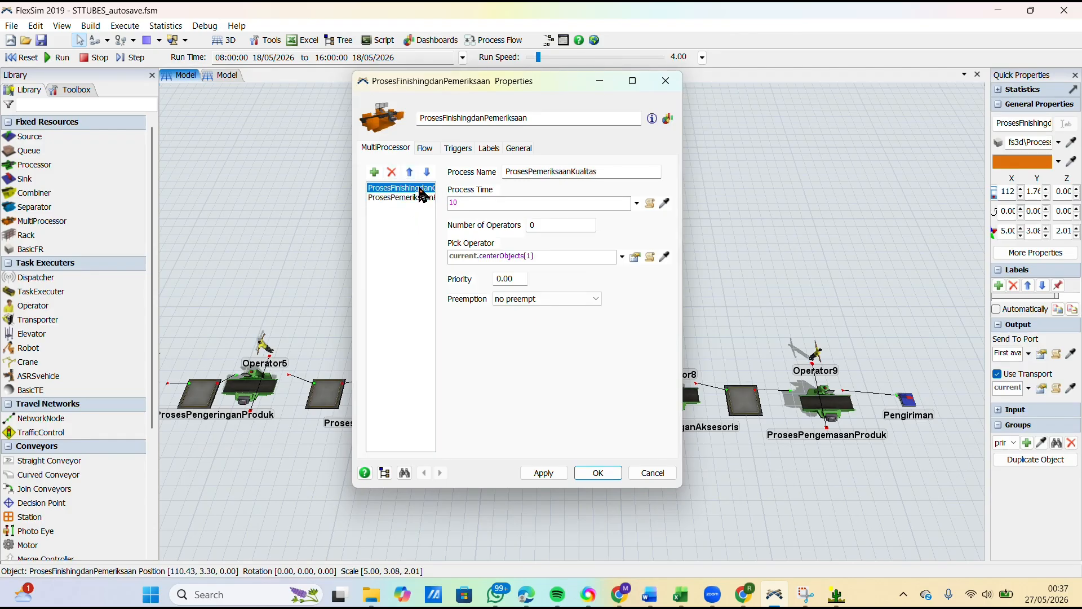
{"action": "left_click", "coordinate": [528, 199]}
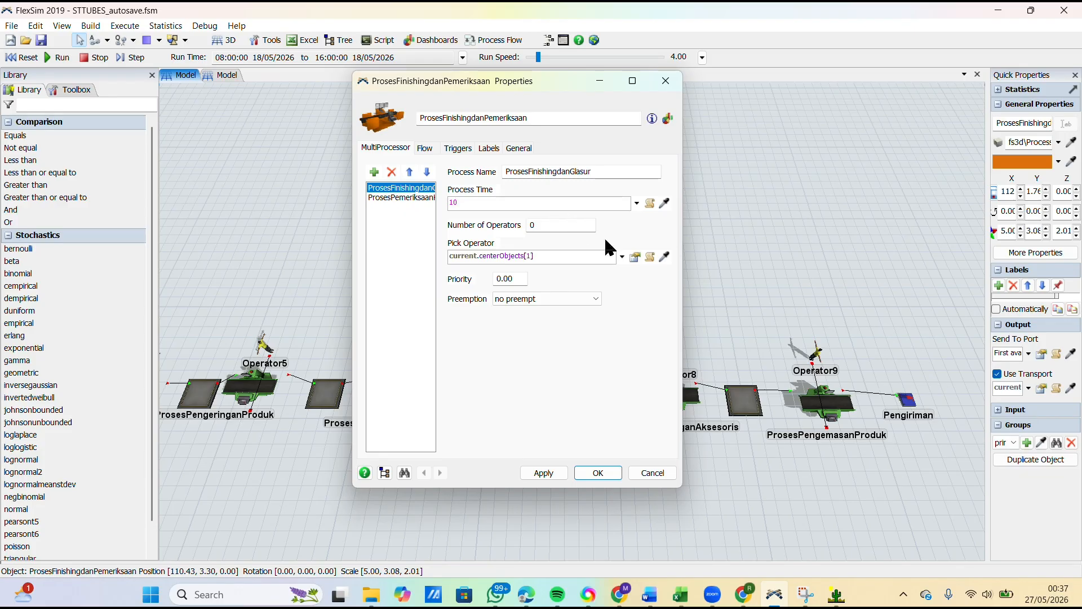
Step: Switch to the DATA workbook in Excel and copy the ten Finishing dan glasur measurements in C10:L10
{"action": "left_click", "coordinate": [680, 594]}
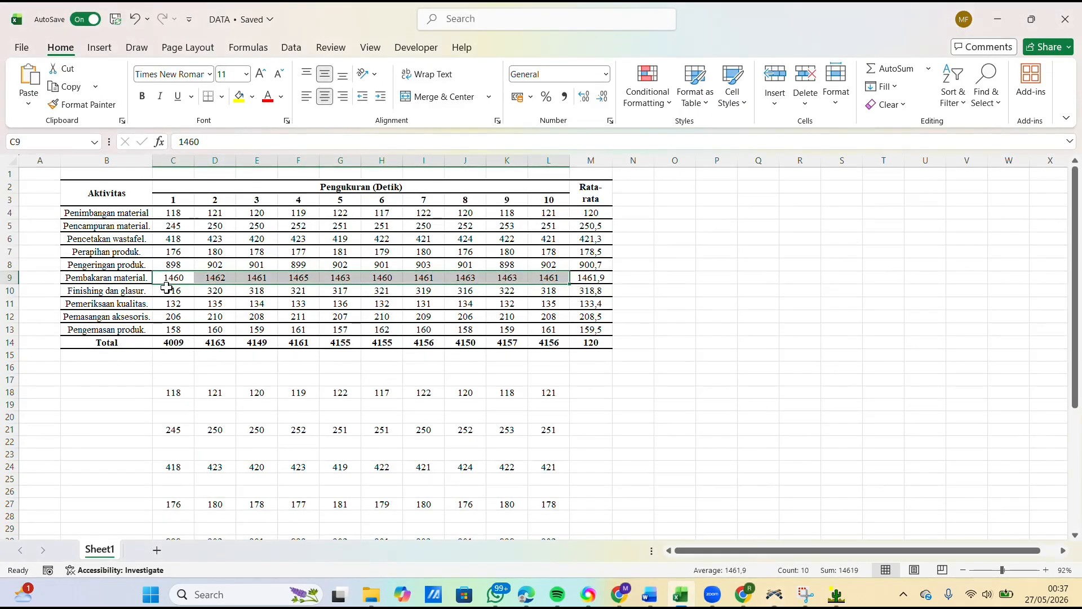
{"action": "left_click_drag", "start_coordinate": [166, 287], "coordinate": [544, 289]}
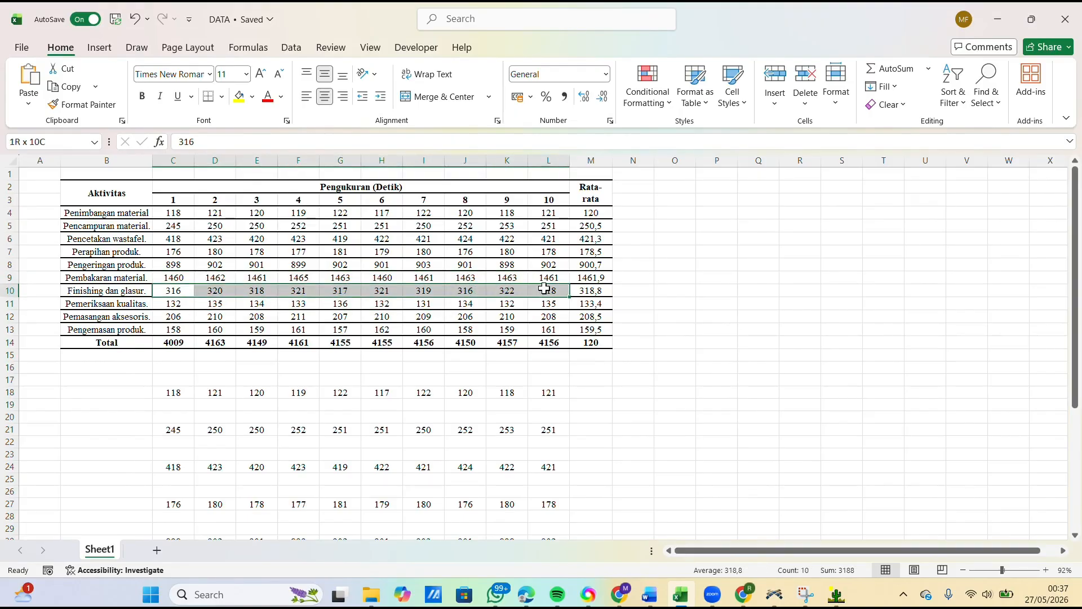
{"action": "key", "text": "ctrl+c"}
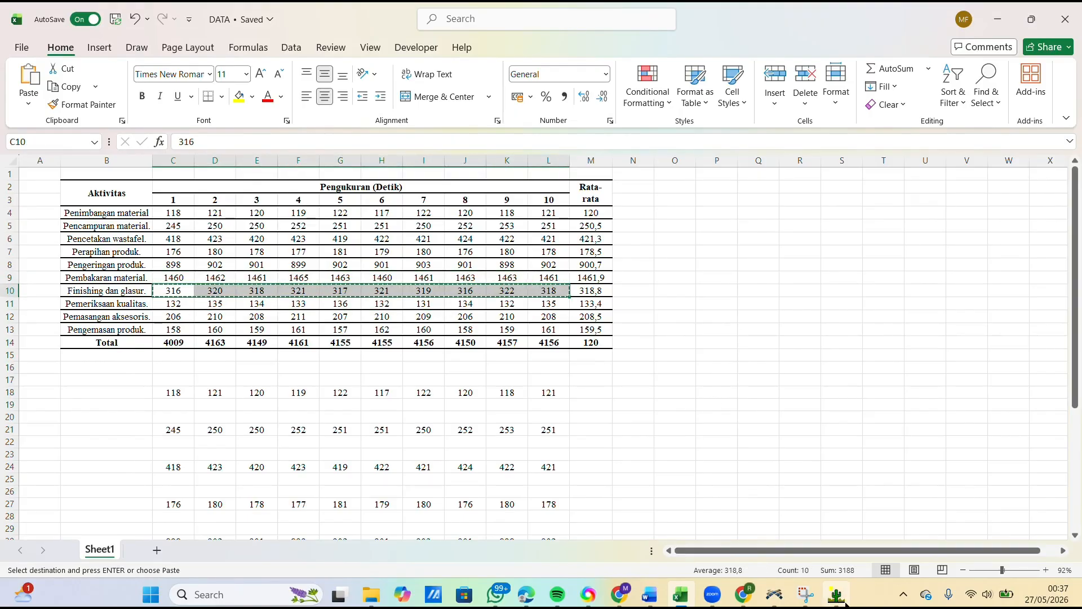
Step: Return to ExpertFit and close PembakaranMaterial's simulation representation, its options and the data analysis
{"action": "mouse_move", "coordinate": [836, 594]}
{"action": "left_click", "coordinate": [843, 530]}
{"action": "left_click", "coordinate": [752, 240]}
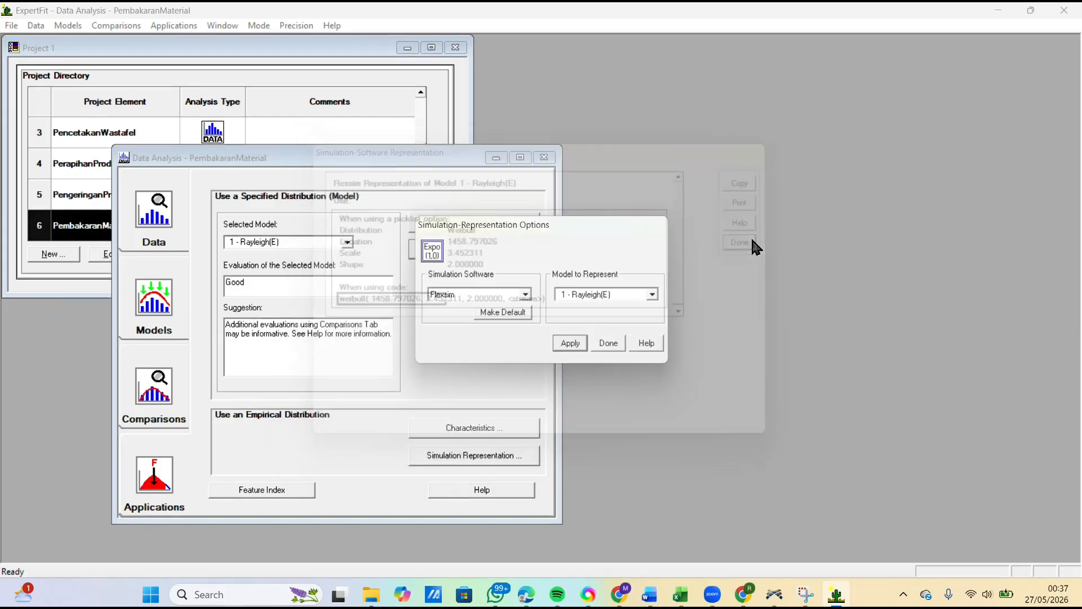
{"action": "left_click", "coordinate": [606, 344]}
{"action": "left_click", "coordinate": [545, 158]}
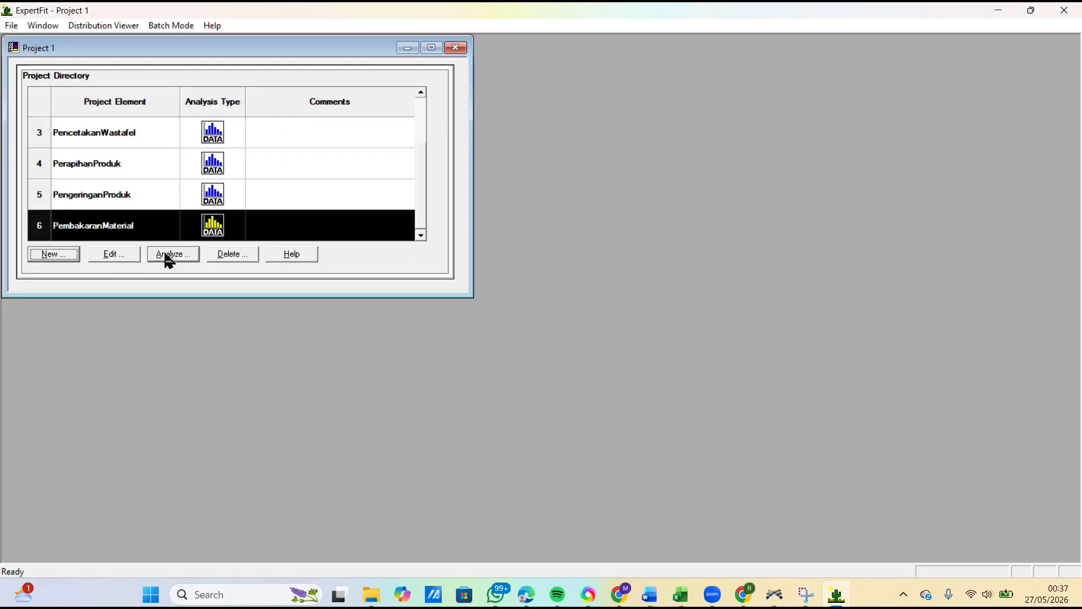
Step: Add a new project element that fits distributions to data, clear its comment and start its name with F
{"action": "left_click", "coordinate": [67, 252]}
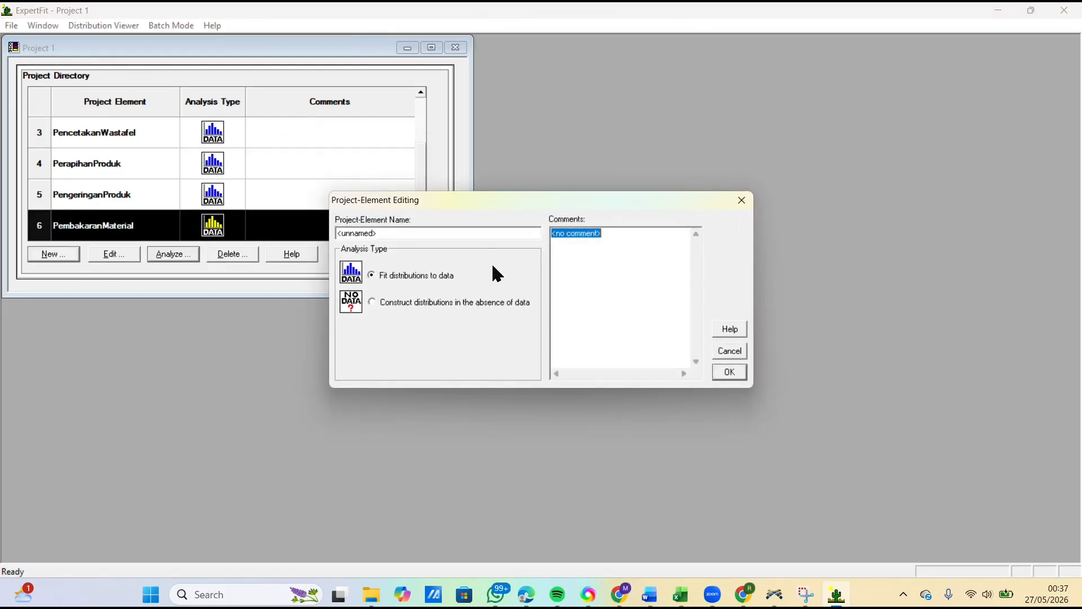
{"action": "key", "text": "BackSpace"}
{"action": "left_click_drag", "start_coordinate": [446, 233], "coordinate": [284, 246]}
{"action": "type", "text": "Finishing dan Glashur"}
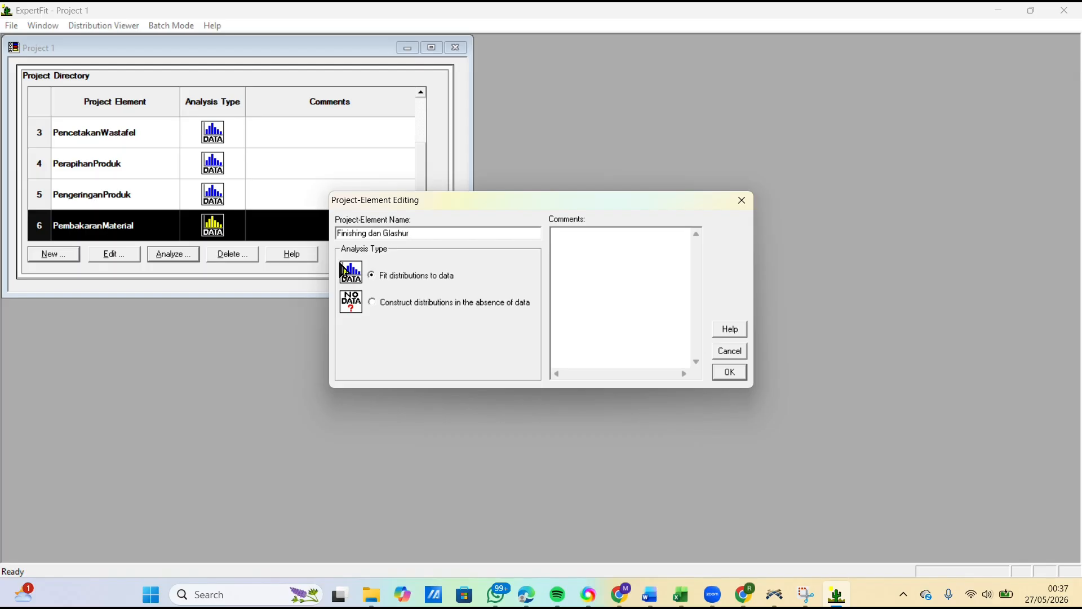
Step: Finish creating the Finishing dan Glashur project element and enter its data set from the clipboard values in its analysis
{"action": "left_click", "coordinate": [727, 372]}
{"action": "left_click", "coordinate": [188, 252]}
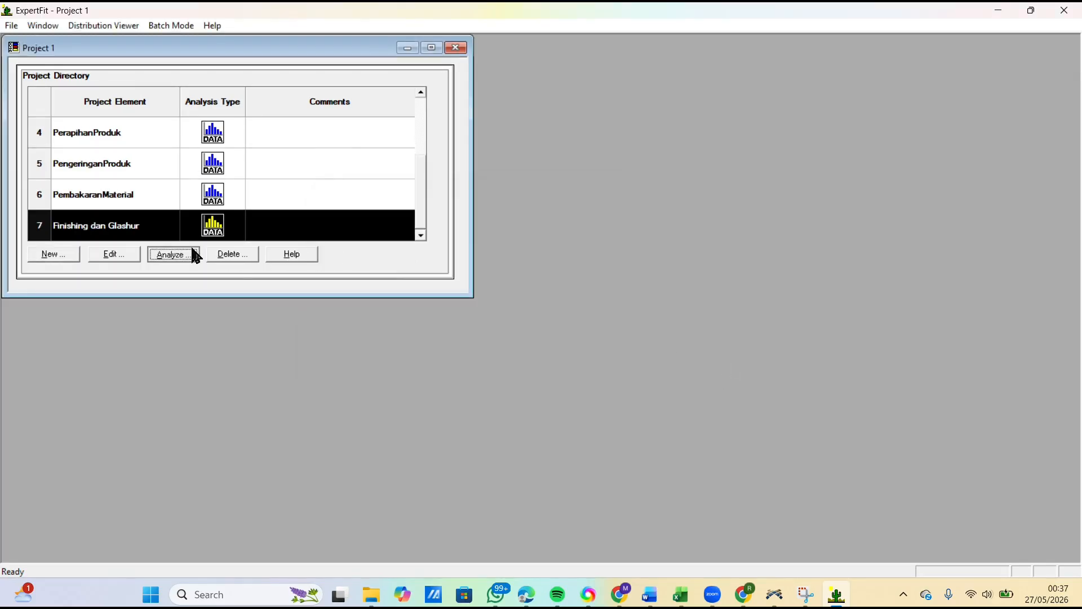
{"action": "left_click", "coordinate": [449, 243]}
{"action": "left_click", "coordinate": [519, 283]}
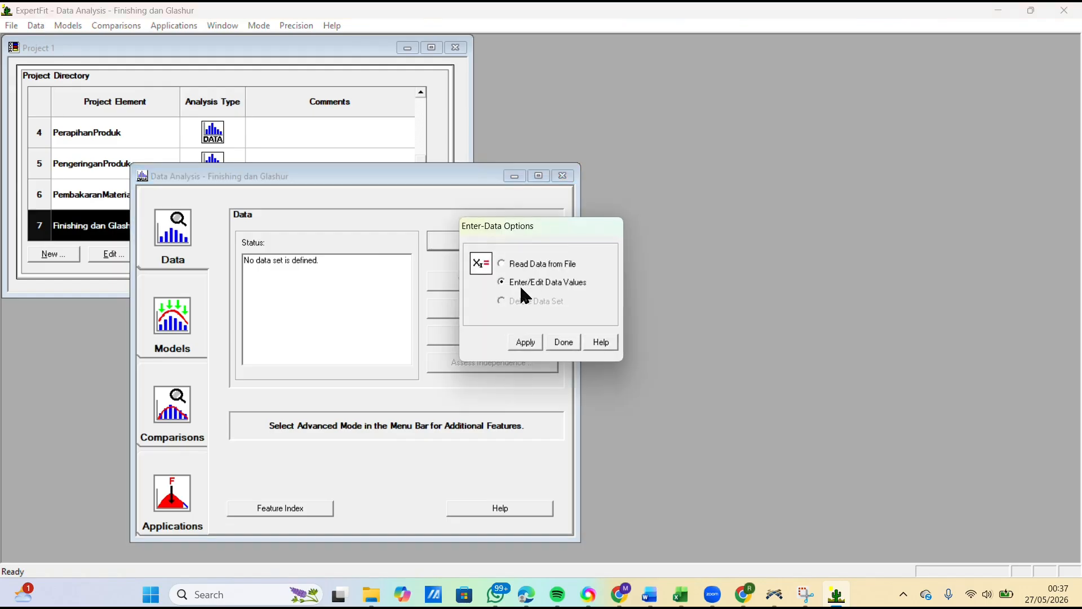
{"action": "left_click", "coordinate": [525, 342]}
{"action": "left_click", "coordinate": [636, 376]}
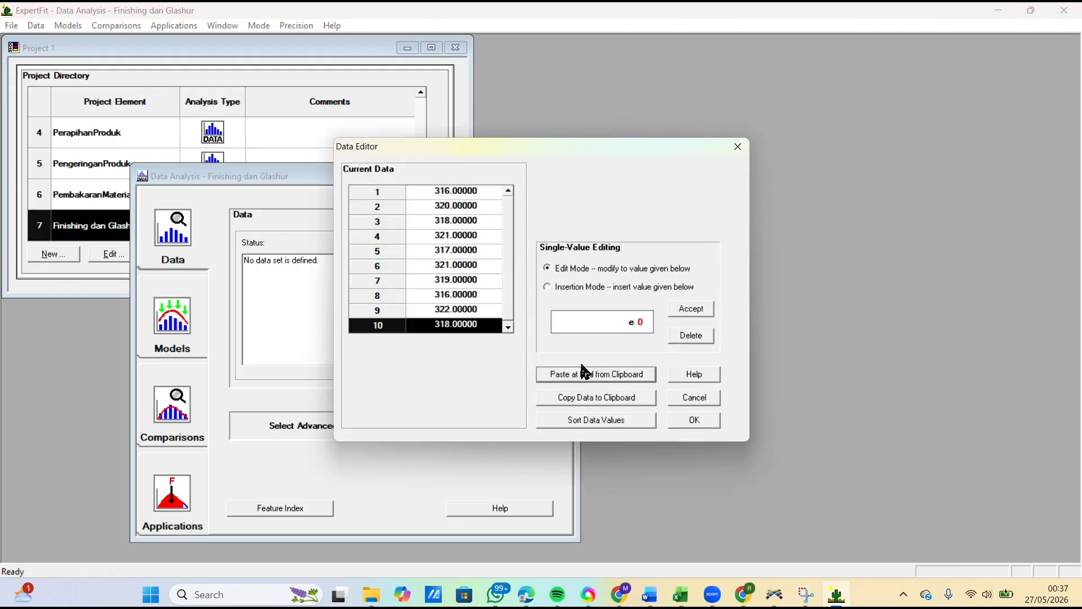
{"action": "left_click", "coordinate": [699, 421]}
{"action": "left_click", "coordinate": [610, 326]}
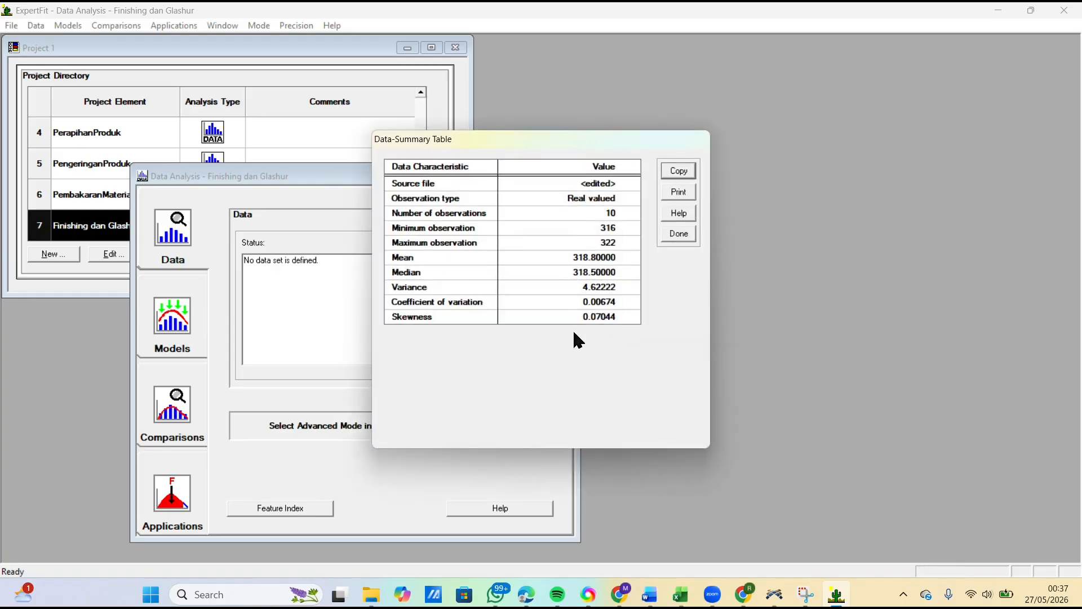
{"action": "left_click", "coordinate": [678, 235]}
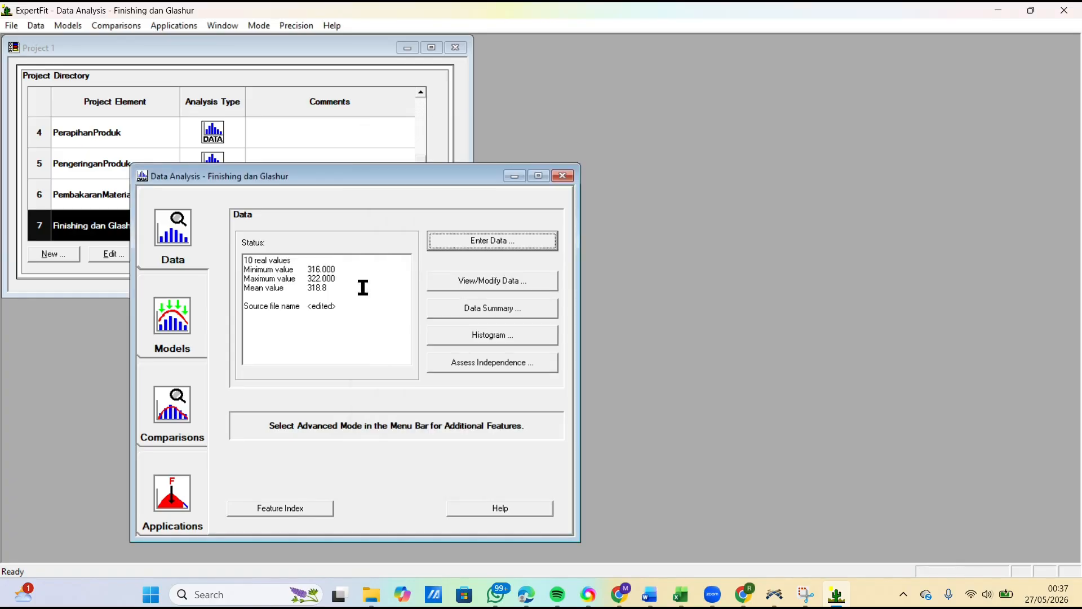
Step: Run automated model fitting on the Finishing dan Glashur data and close the results
{"action": "left_click", "coordinate": [177, 319]}
{"action": "left_click", "coordinate": [466, 248]}
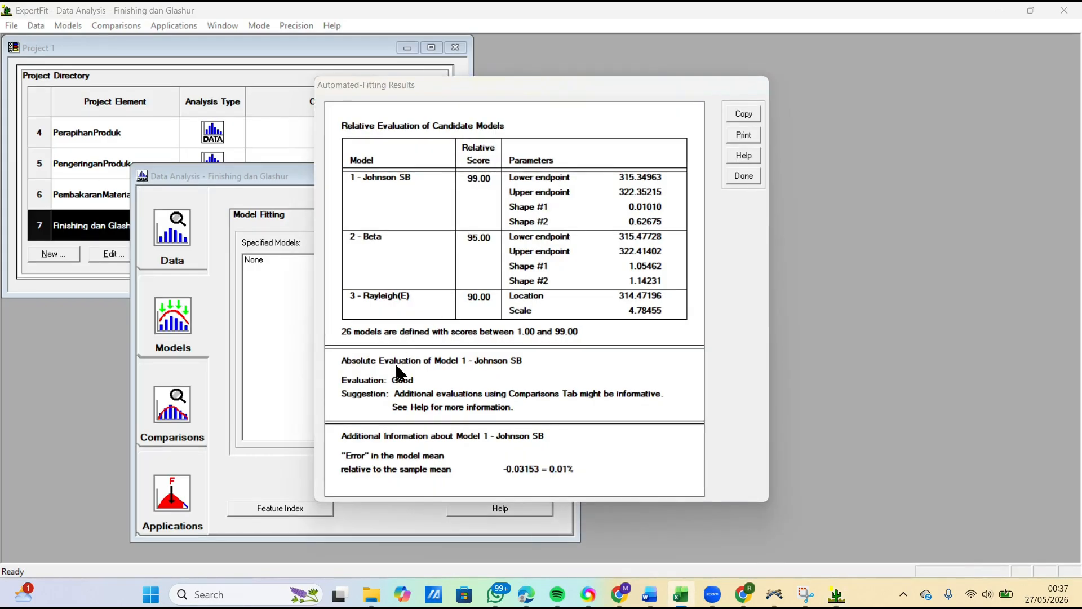
{"action": "left_click", "coordinate": [743, 175]}
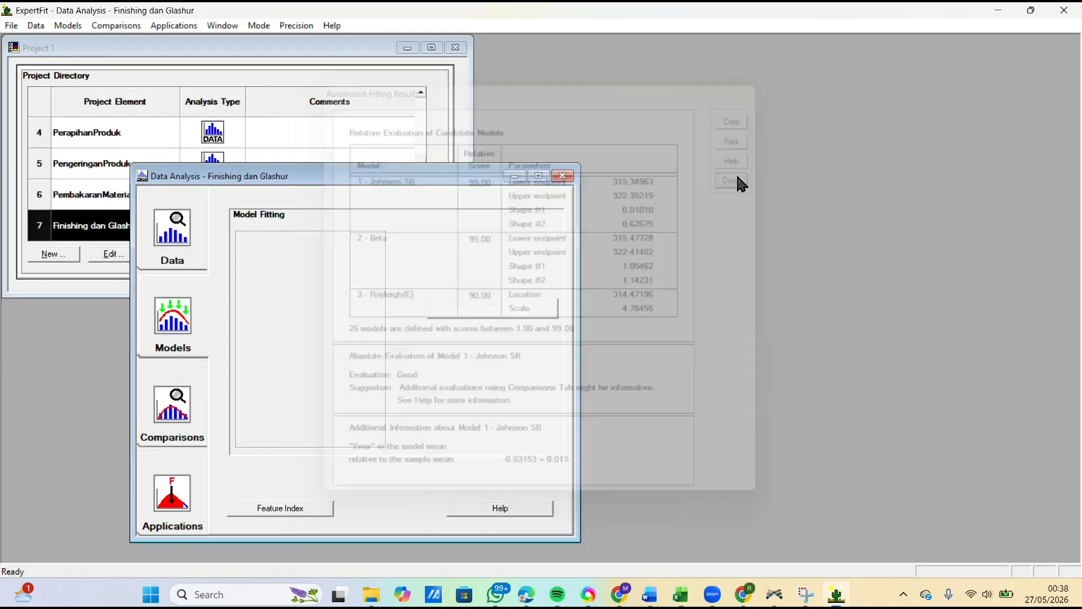
Step: Generate the simulation representation of the Johnson SB model with Flexsim as the simulation software
{"action": "left_click", "coordinate": [181, 489]}
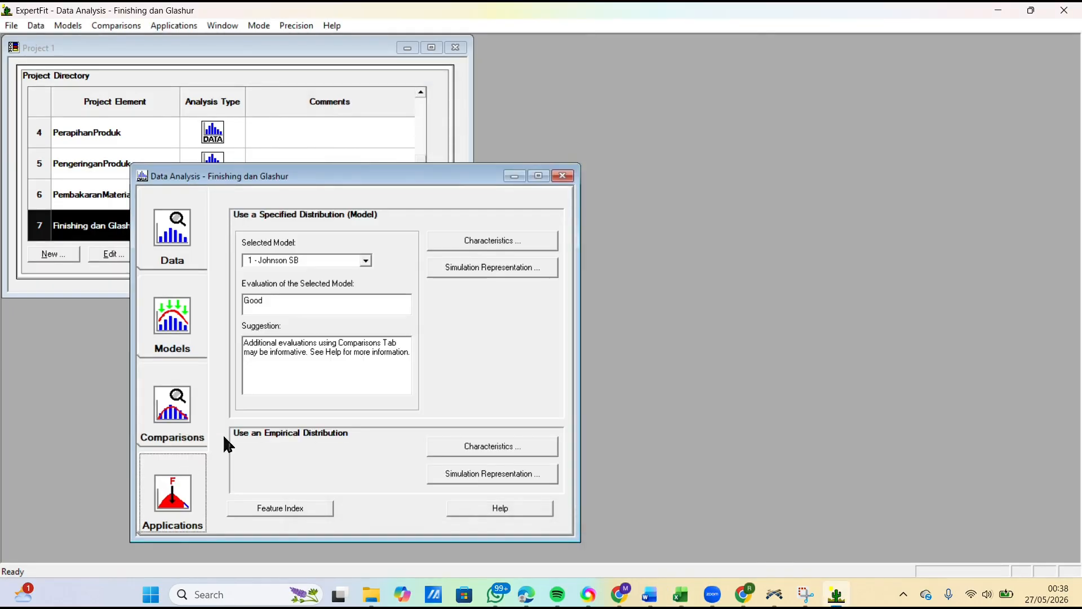
{"action": "left_click", "coordinate": [493, 268]}
{"action": "left_click", "coordinate": [525, 294]}
{"action": "left_click", "coordinate": [445, 307]}
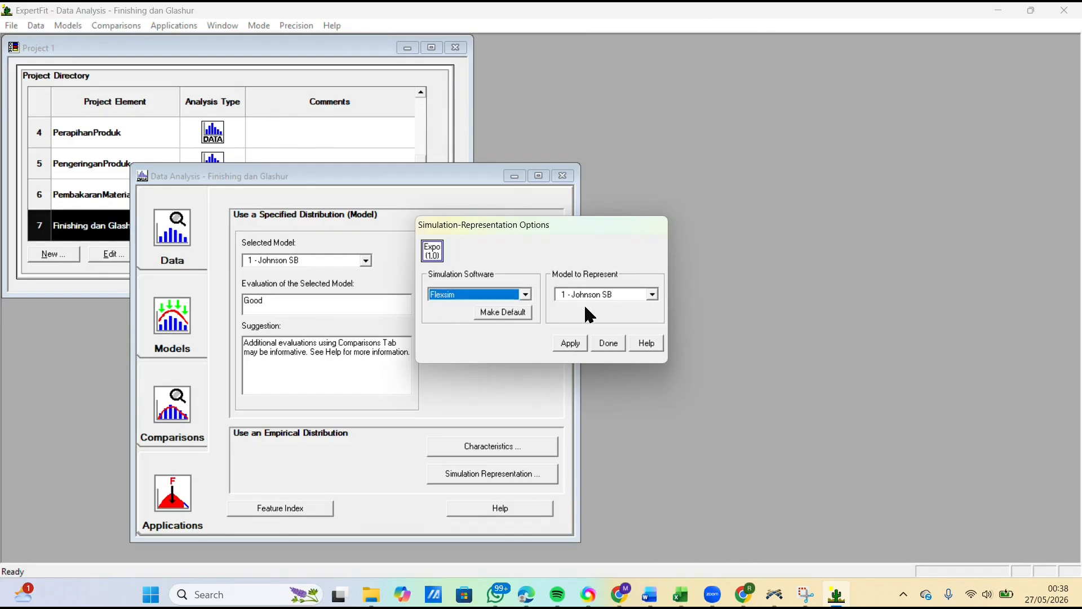
{"action": "left_click", "coordinate": [570, 342]}
Step: Copy only the johnsonbounded code line from the Flexsim representation, with tab delimiters, and close the representation
{"action": "left_click_drag", "start_coordinate": [330, 318], "coordinate": [444, 330]}
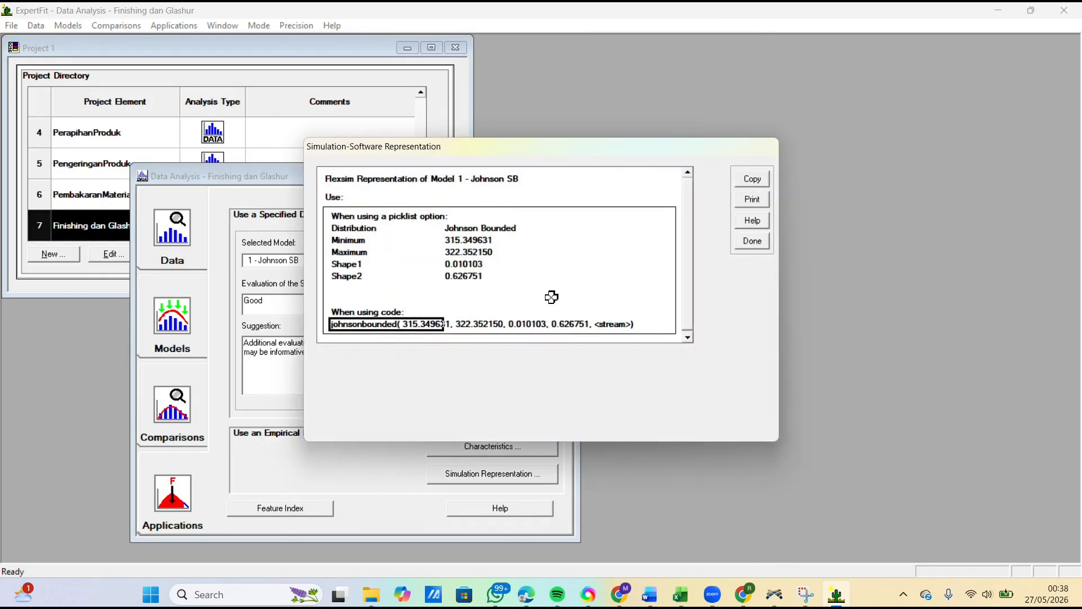
{"action": "left_click", "coordinate": [757, 180]}
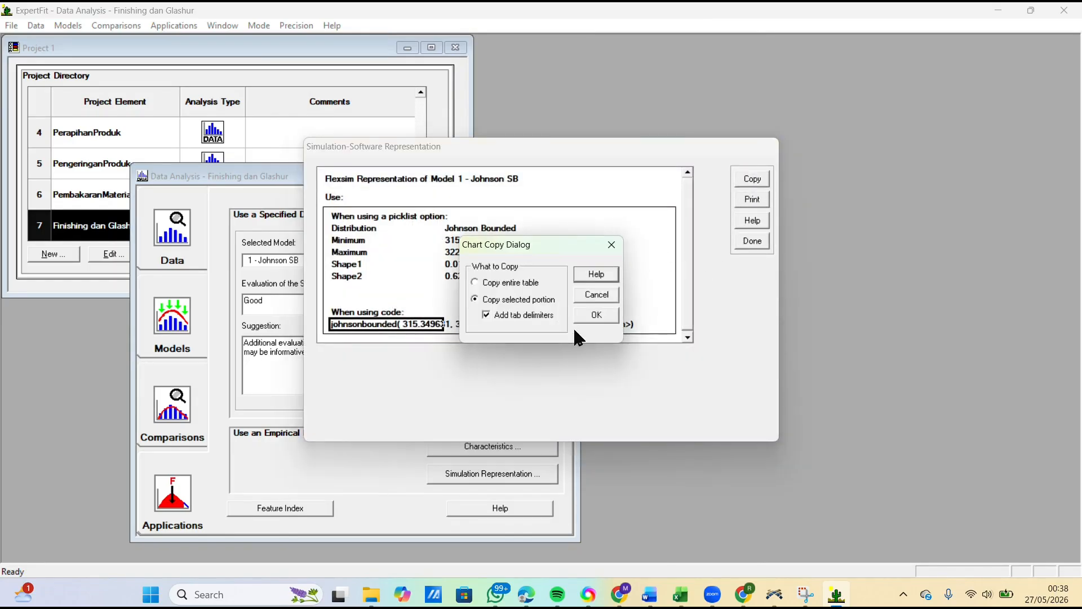
{"action": "left_click", "coordinate": [594, 315]}
{"action": "left_click", "coordinate": [753, 179]}
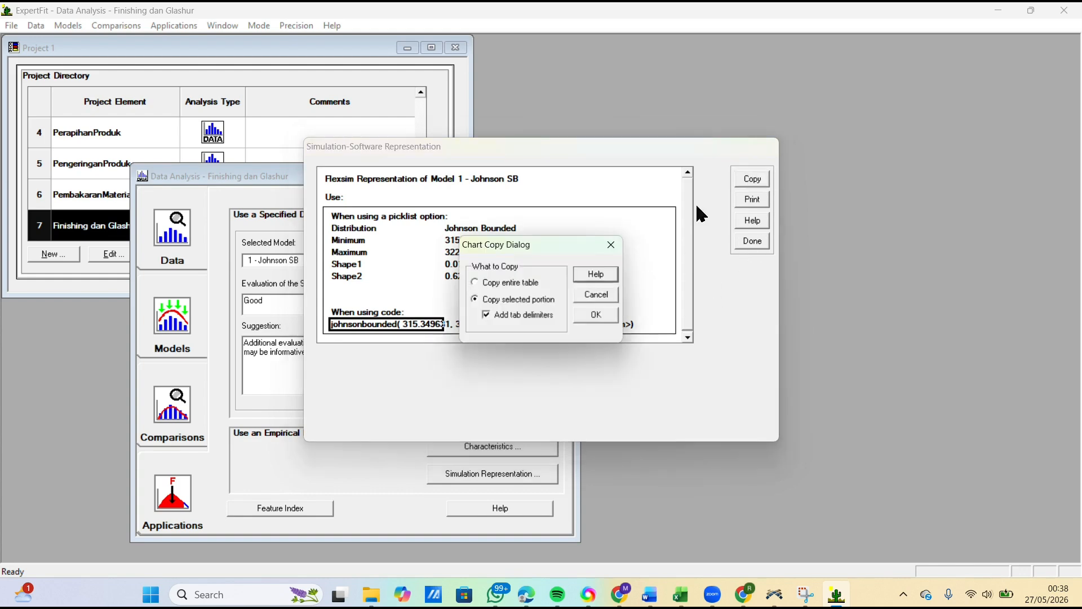
{"action": "left_click", "coordinate": [595, 315]}
{"action": "left_click", "coordinate": [752, 240]}
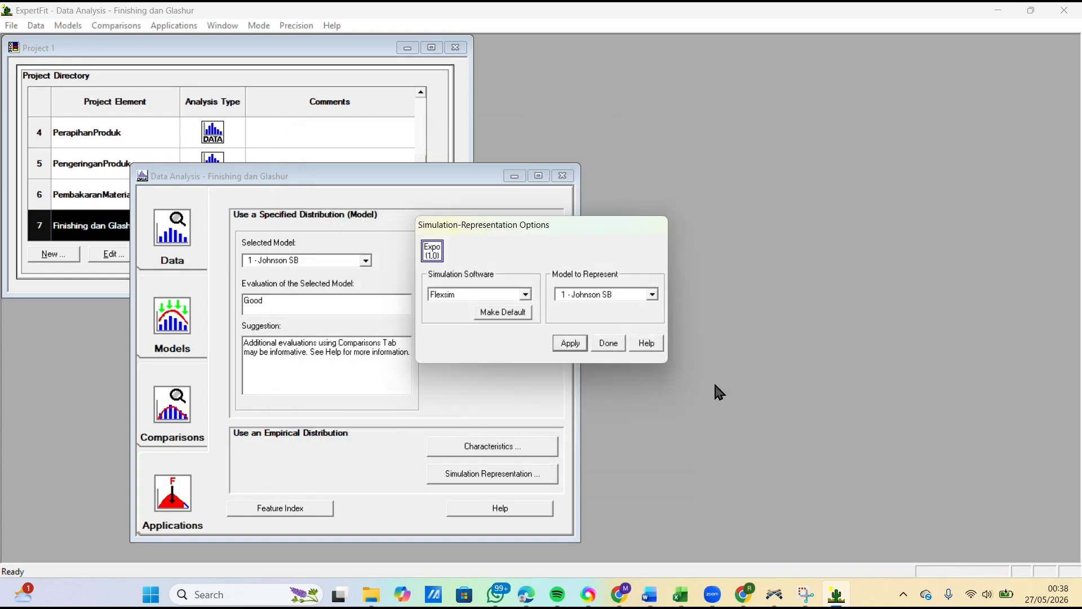
Step: Switch to FlexSim and replace the process time of ProsesFinishingdanGlasur with the copied johnsonbounded expression
{"action": "left_click", "coordinate": [775, 594]}
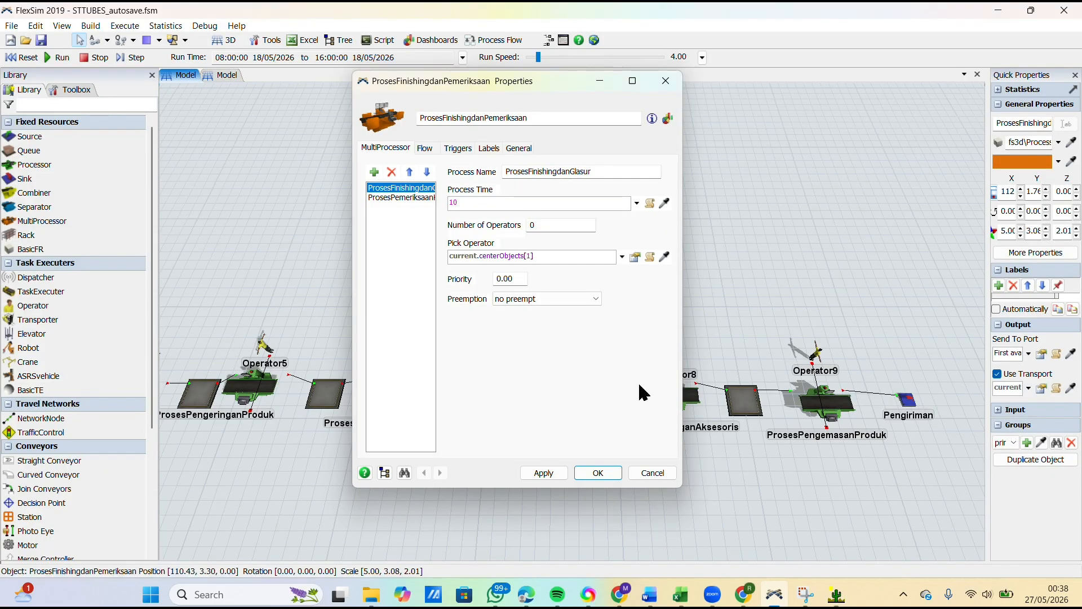
{"action": "left_click", "coordinate": [547, 203]}
{"action": "key", "text": "BackSpace"}
{"action": "key", "text": "BackSpace"}
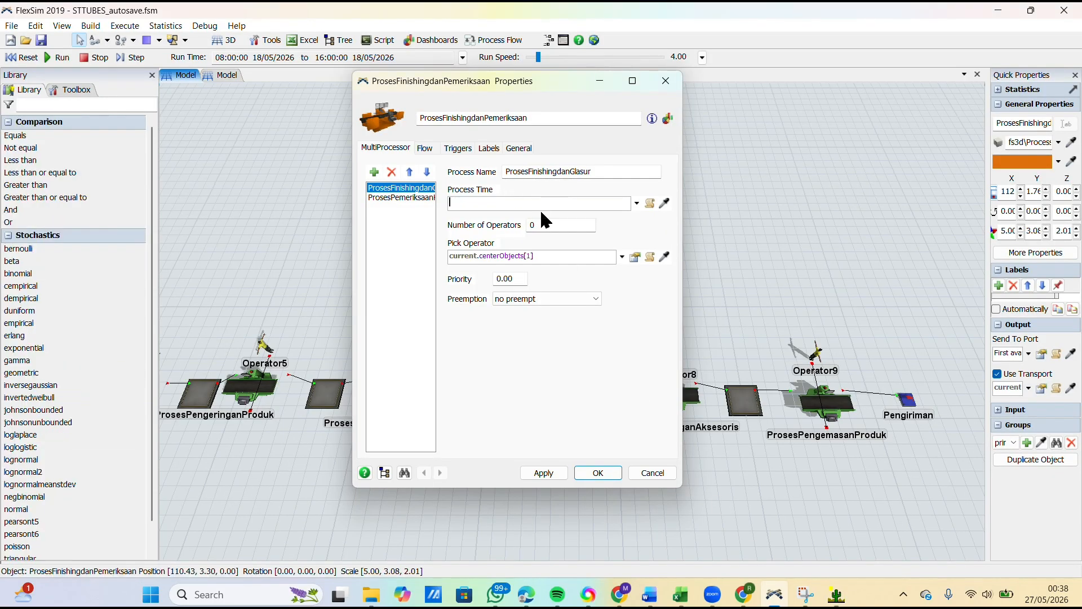
{"action": "key", "text": "ctrl+v"}
Step: Replace the <stream> placeholder in the process time expression with getstream(current) and apply the change
{"action": "key", "text": "Left"}
{"action": "key", "text": "BackSpace"}
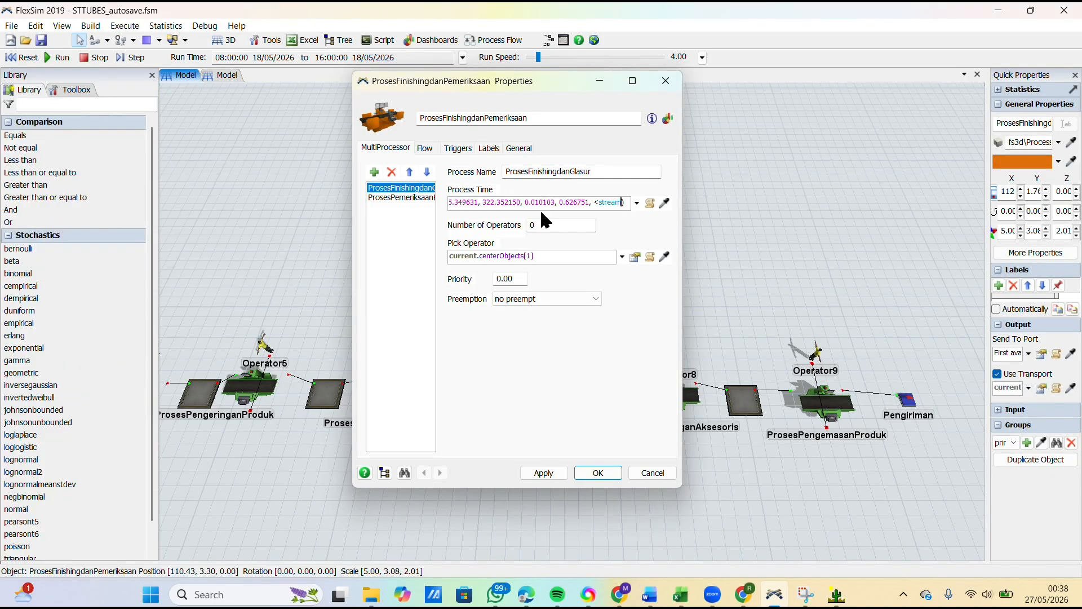
{"action": "type", "text": "("}
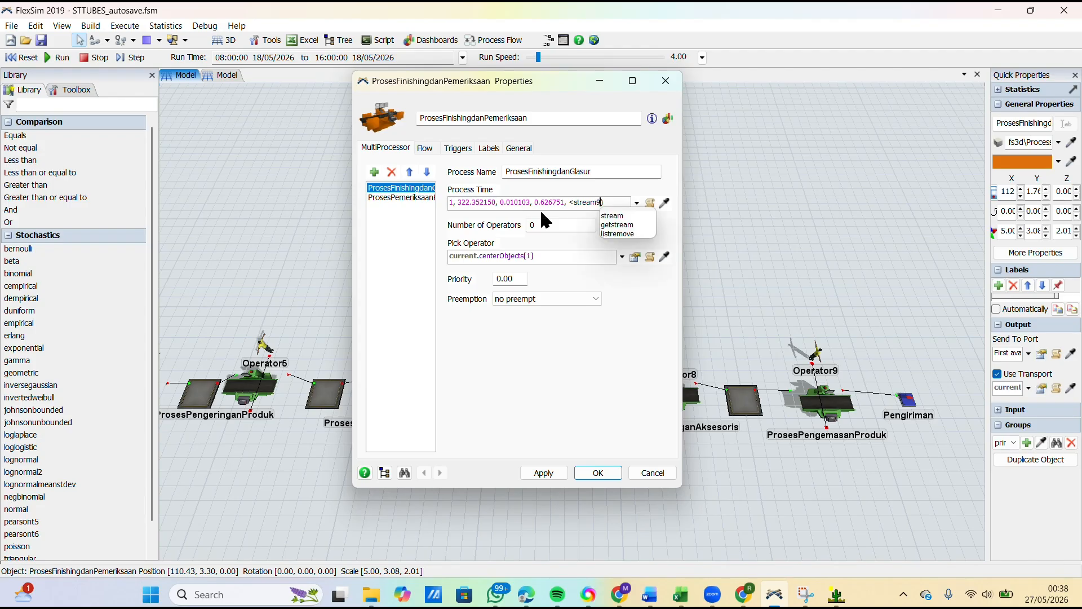
{"action": "type", "text": ")"}
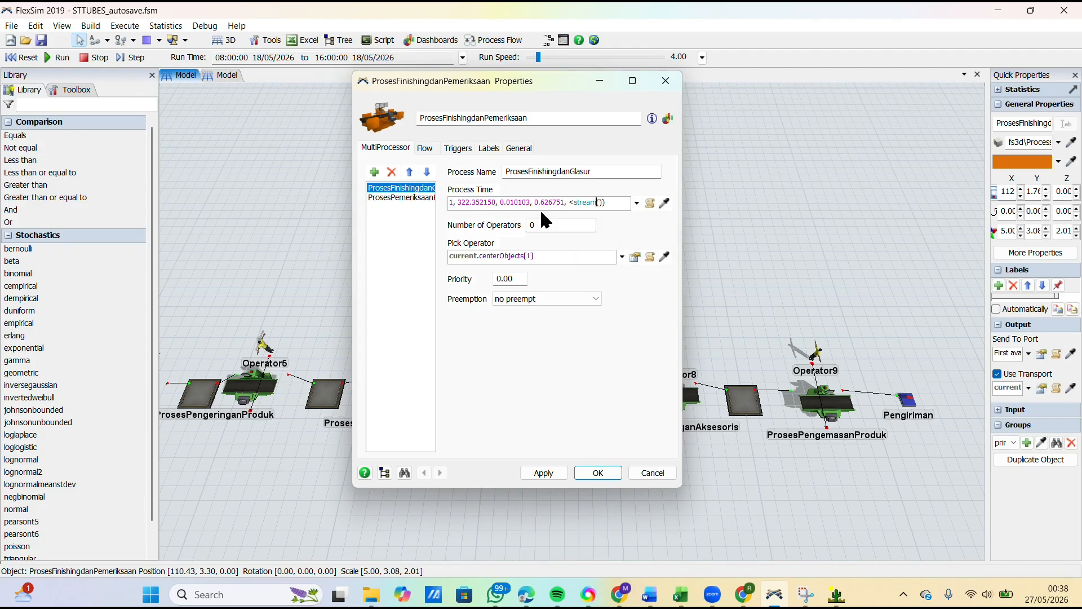
{"action": "key", "text": "Delete"}
{"action": "type", "text": "curren"}
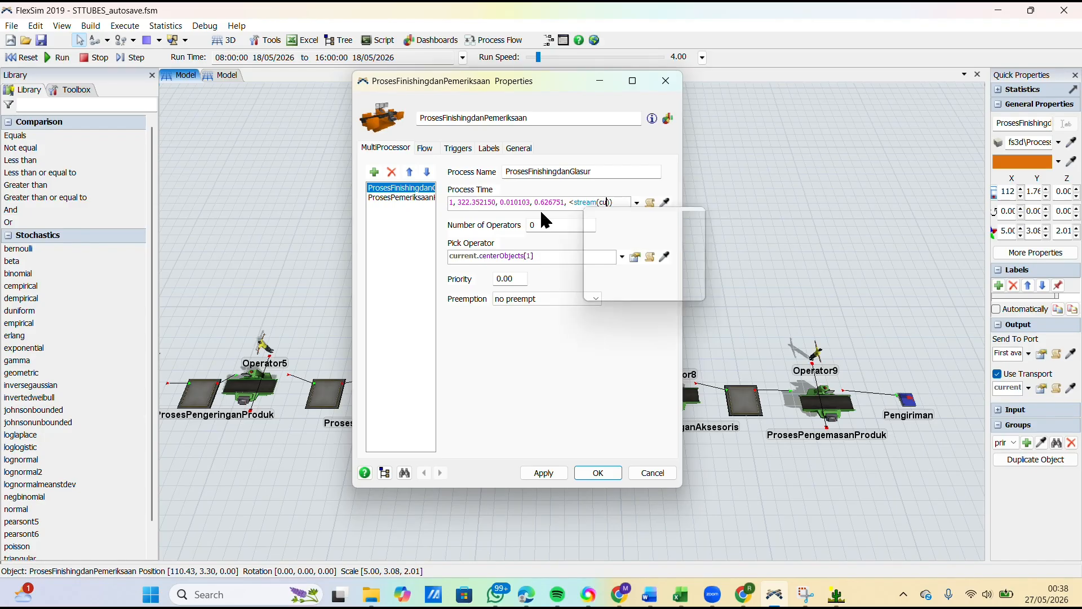
{"action": "key", "text": "Return"}
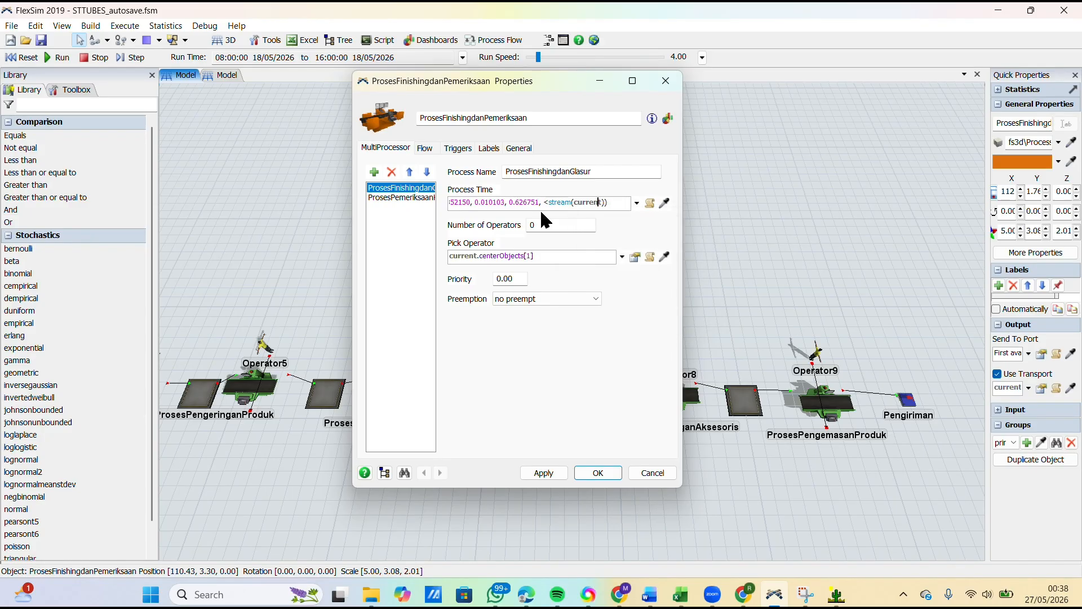
{"action": "key", "text": "Delete"}
{"action": "type", "text": "get"}
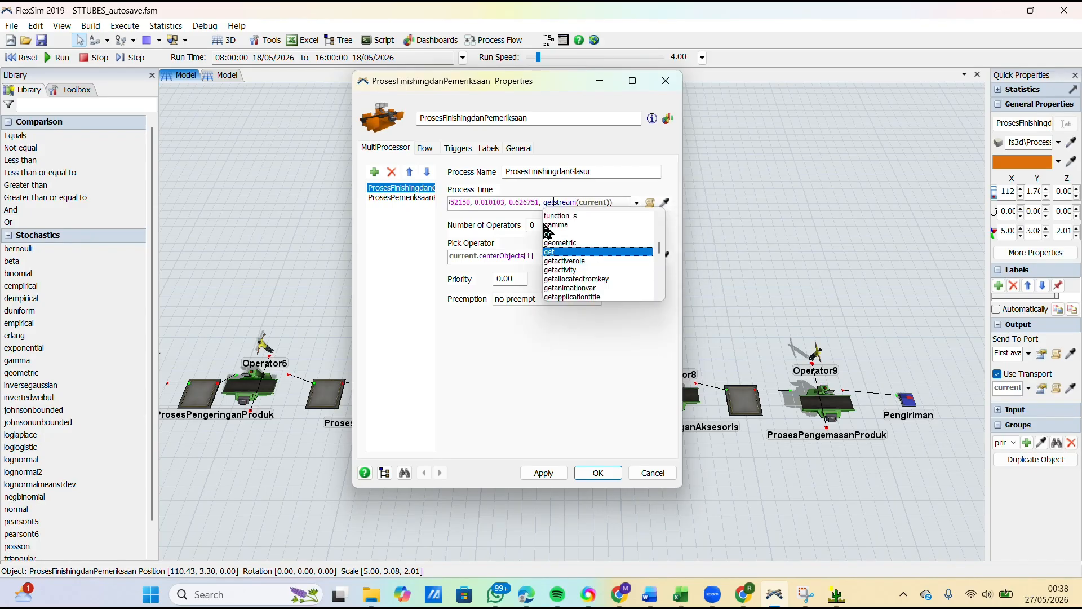
{"action": "left_click", "coordinate": [540, 474]}
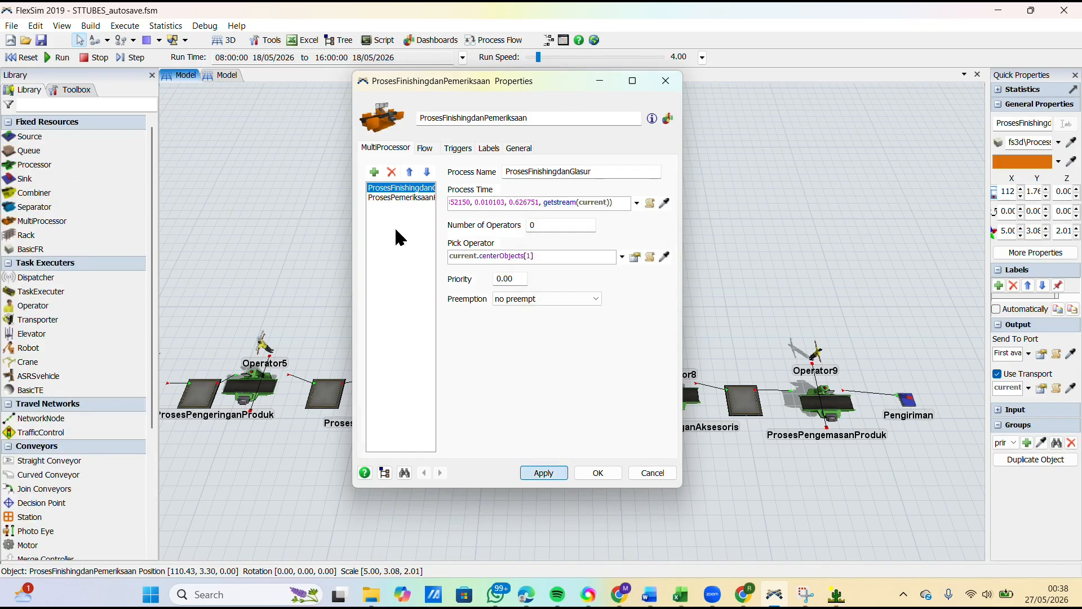
Step: Select the ProsesPemeriksaanKualitas process for process time entry, and copy the Pemeriksaan kualitas measurements C11:L11 in the Excel sheet
{"action": "left_click", "coordinate": [387, 199]}
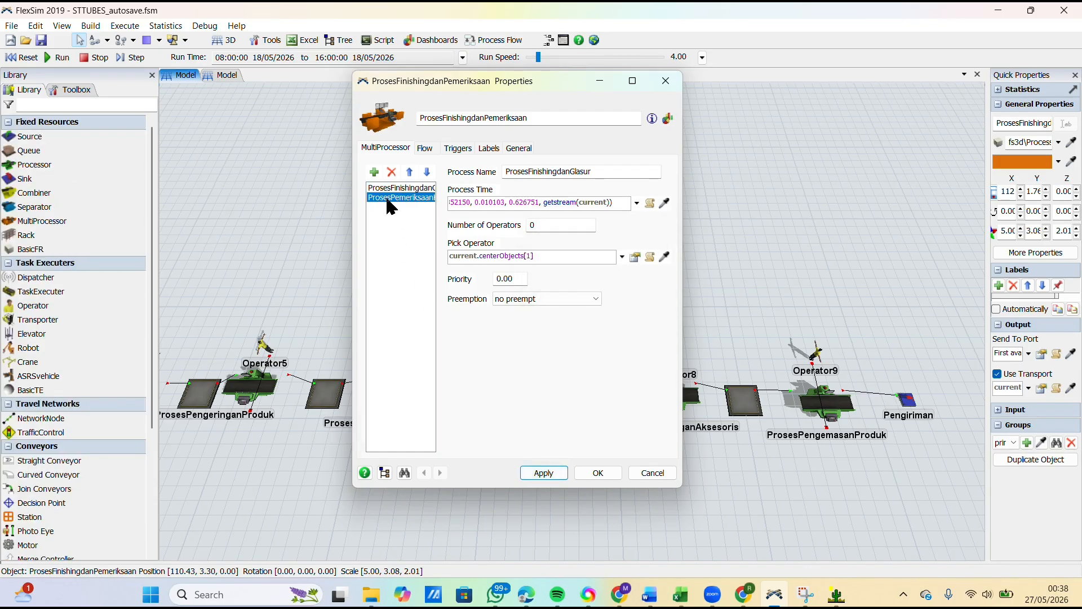
{"action": "left_click", "coordinate": [478, 203]}
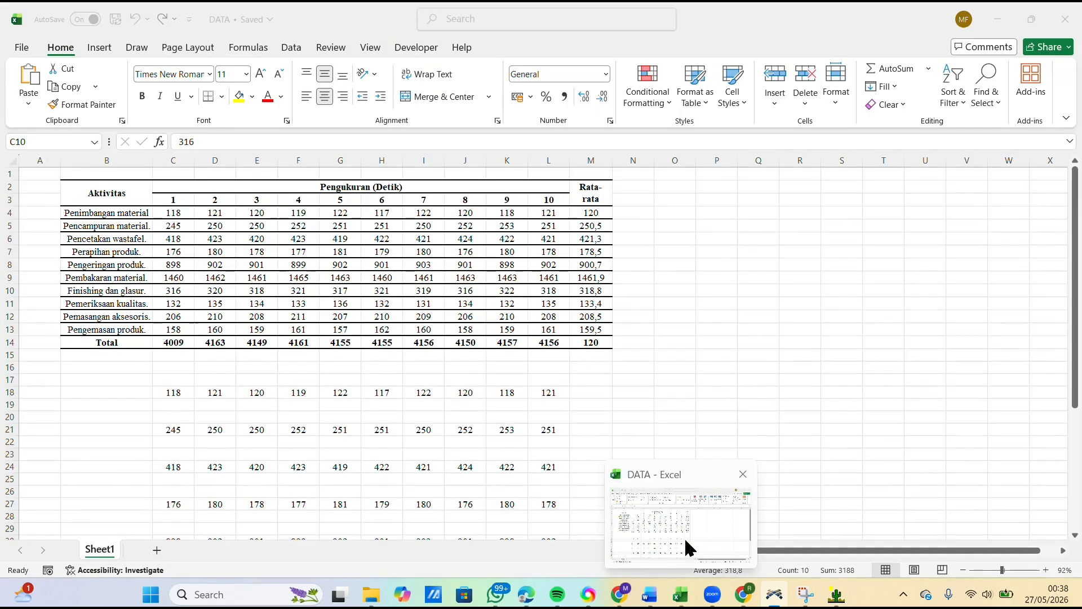
{"action": "left_click", "coordinate": [684, 537]}
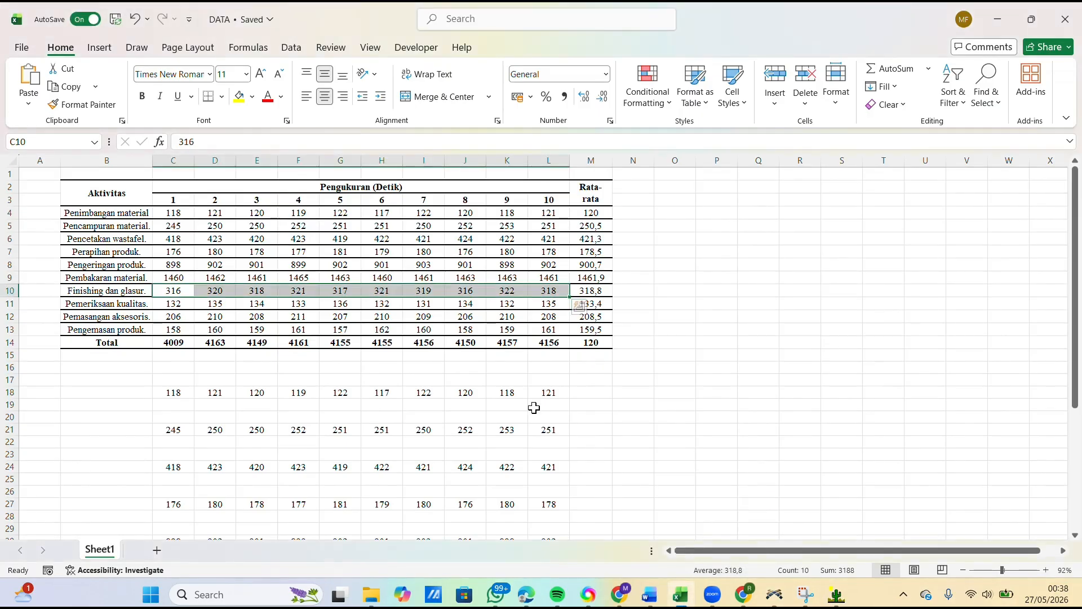
{"action": "left_click_drag", "start_coordinate": [162, 303], "coordinate": [540, 309]}
{"action": "key", "text": "ctrl+c"}
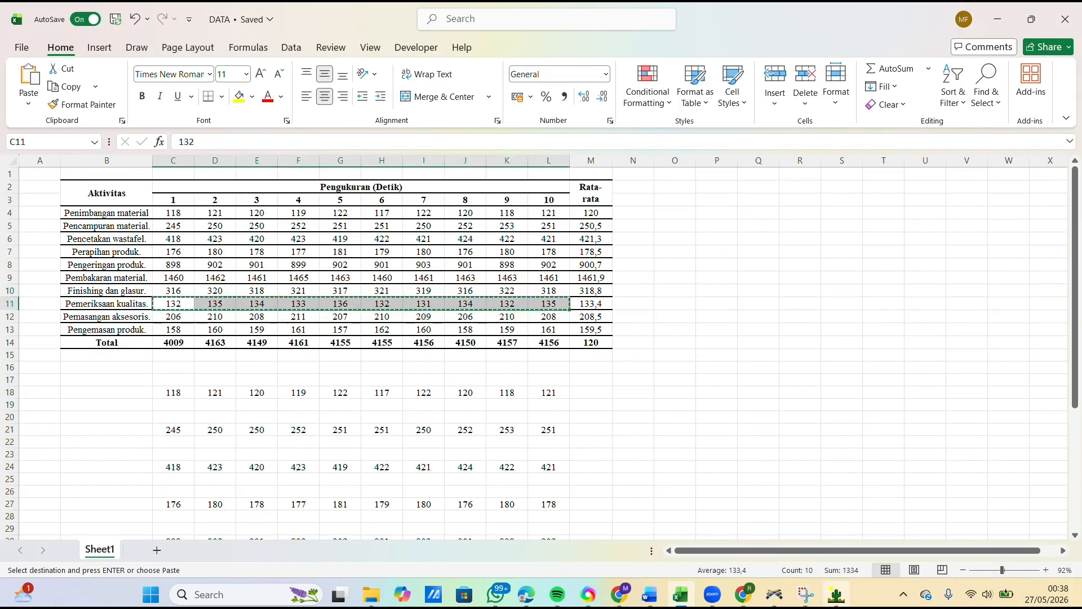
Step: Return to ExpertFit, close the Finishing dan Glashur analysis and create a project element named Pemeriksaan with an empty comment
{"action": "left_click", "coordinate": [834, 593]}
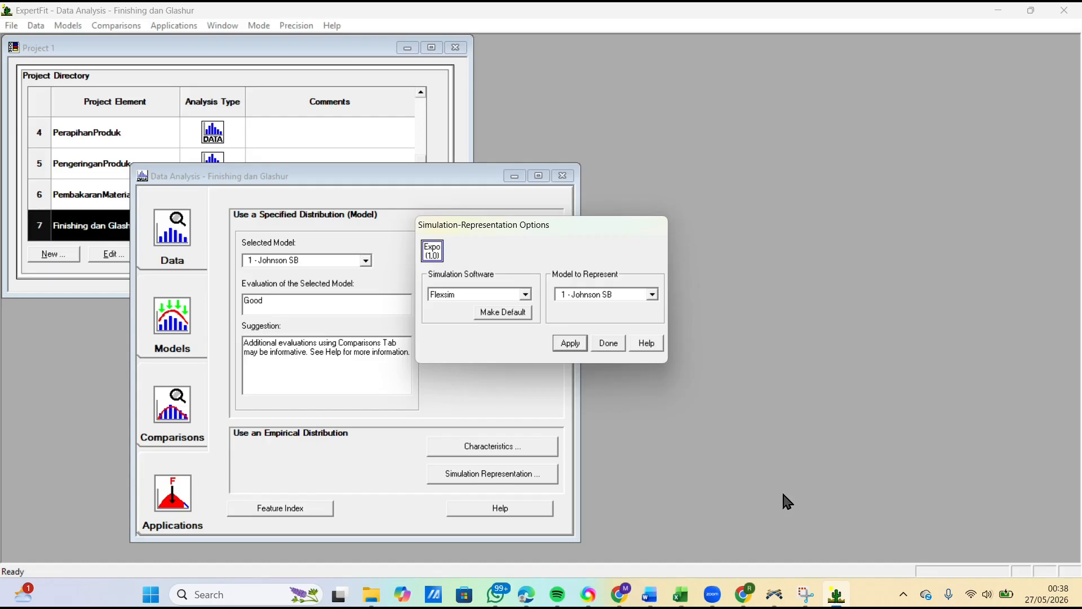
{"action": "left_click", "coordinate": [606, 342]}
{"action": "left_click", "coordinate": [562, 175]}
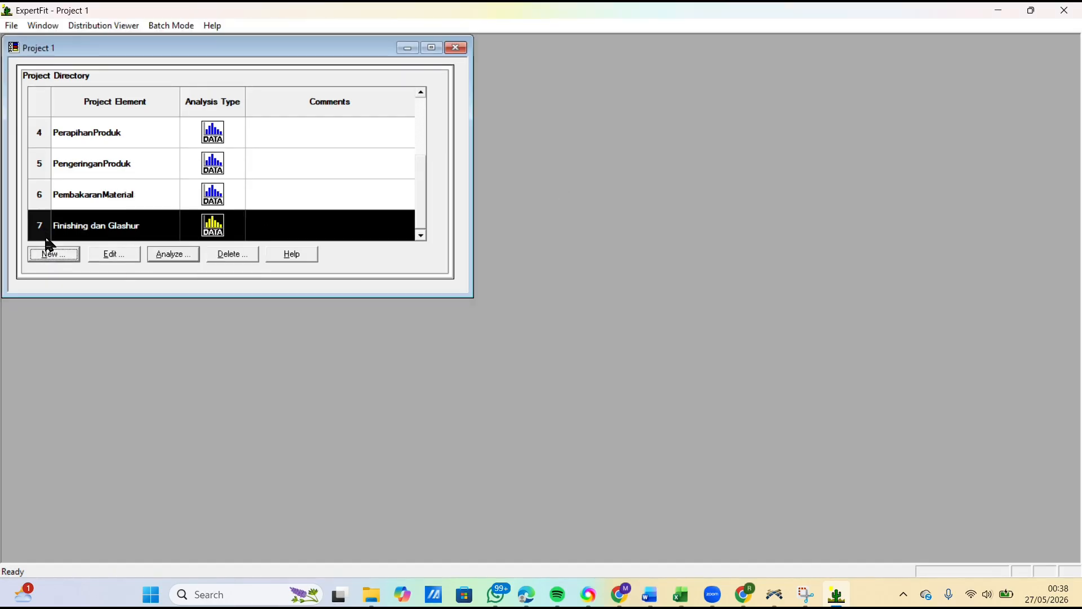
{"action": "left_click", "coordinate": [49, 251]}
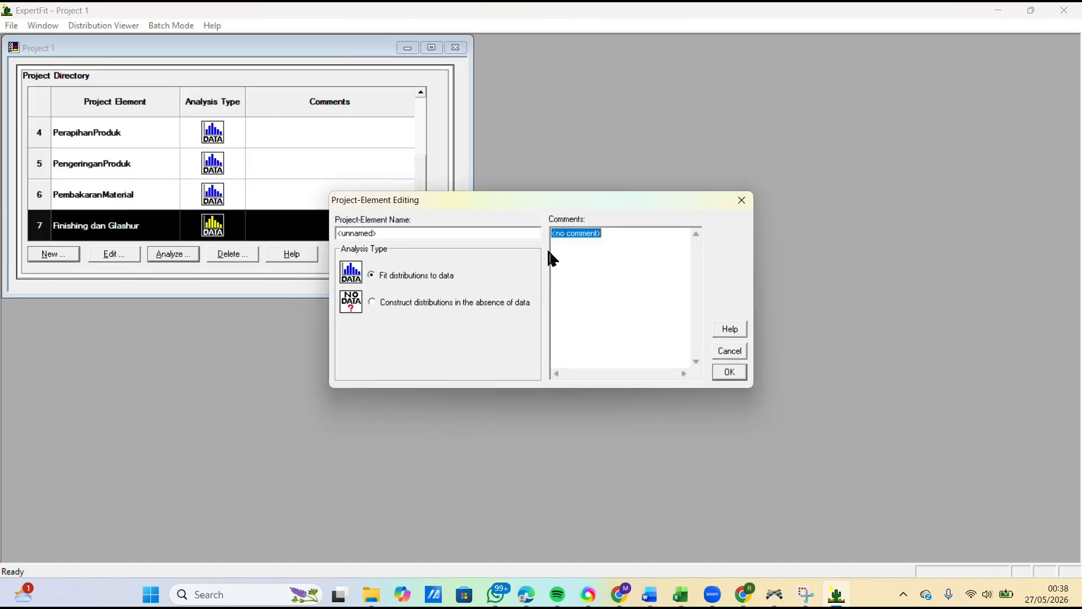
{"action": "key", "text": "BackSpace"}
{"action": "left_click_drag", "start_coordinate": [402, 233], "coordinate": [256, 233]}
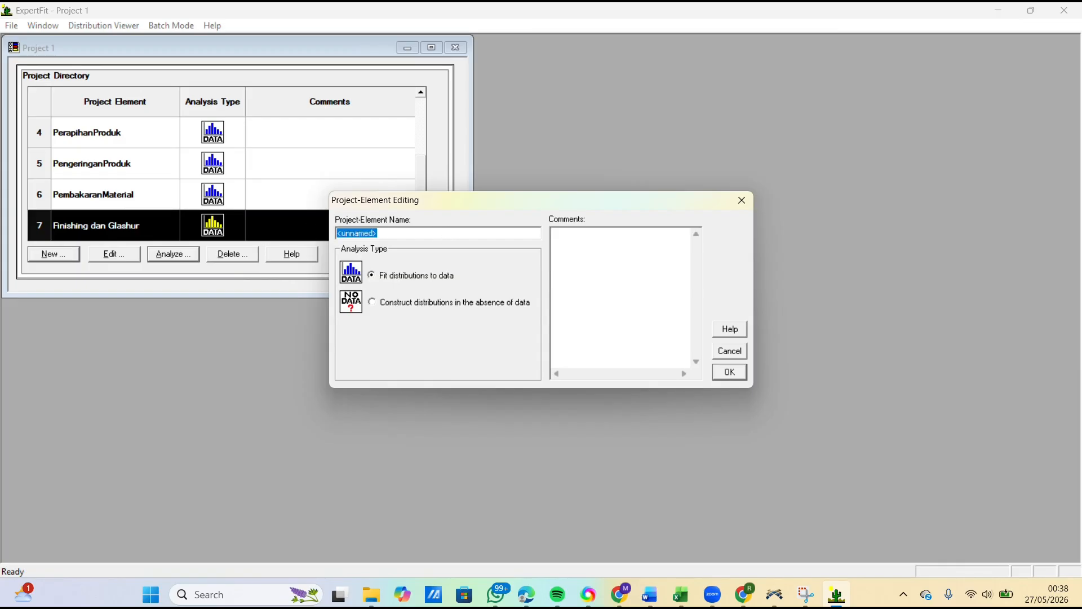
{"action": "type", "text": "F"}
{"action": "left_click", "coordinate": [731, 373]}
Step: Open the analysis of the Pemeriksaan project element and paste the copied Pemeriksaan kualitas measurements as its data values
{"action": "left_click", "coordinate": [156, 255]}
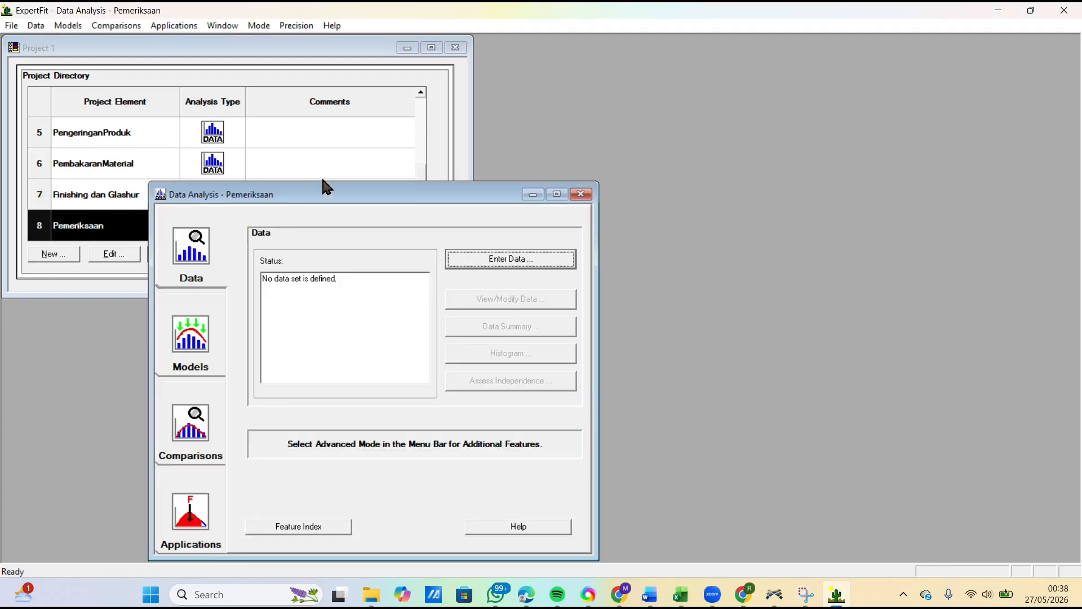
{"action": "left_click", "coordinate": [457, 266]}
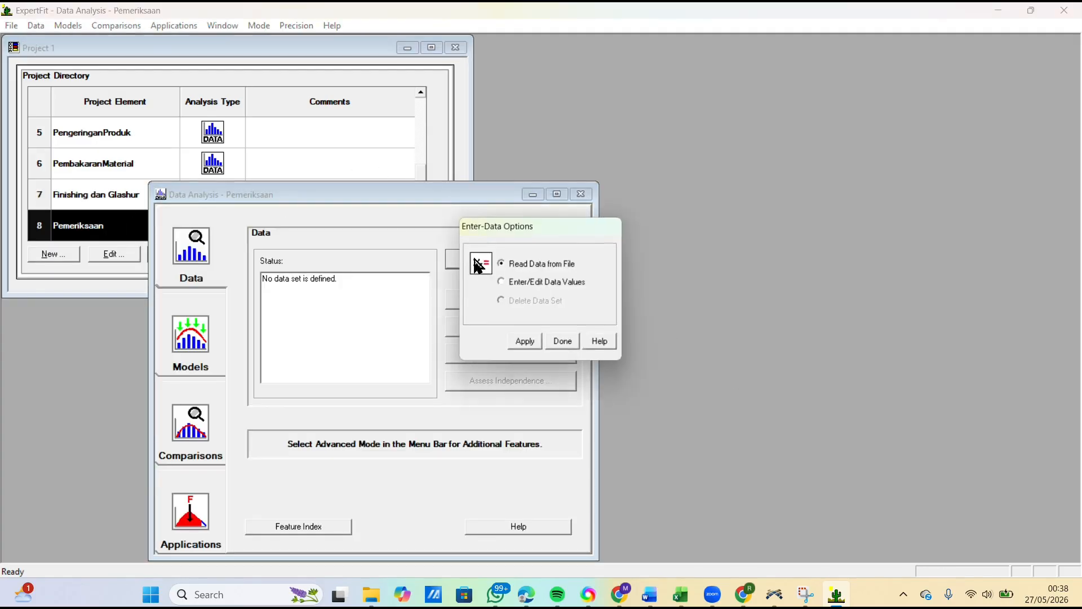
{"action": "left_click", "coordinate": [562, 342]}
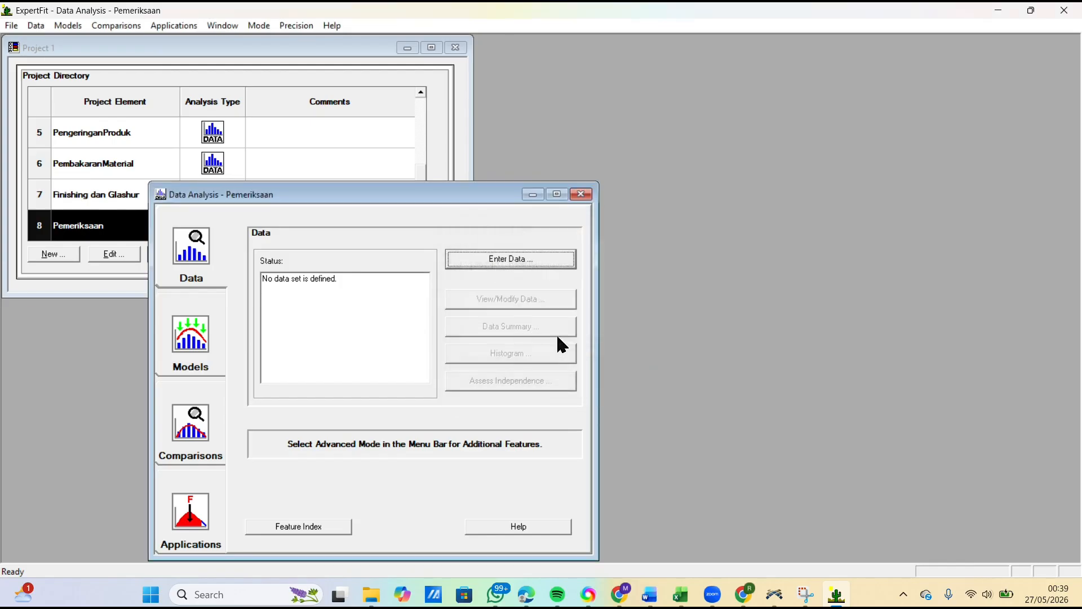
{"action": "left_click", "coordinate": [528, 259]}
{"action": "left_click", "coordinate": [522, 283]}
{"action": "left_click", "coordinate": [525, 342]}
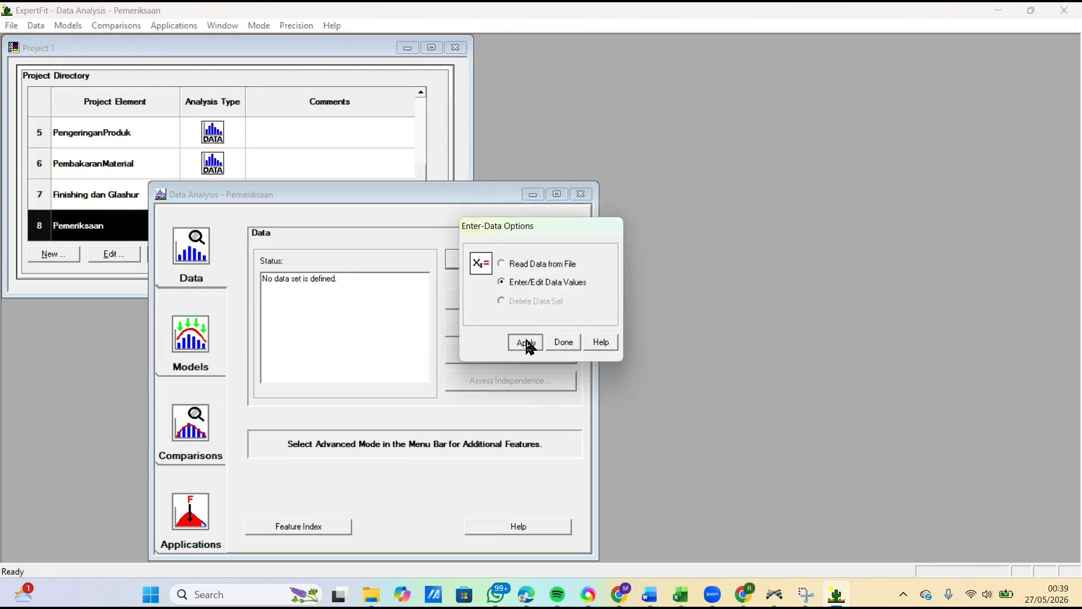
{"action": "left_click", "coordinate": [590, 375]}
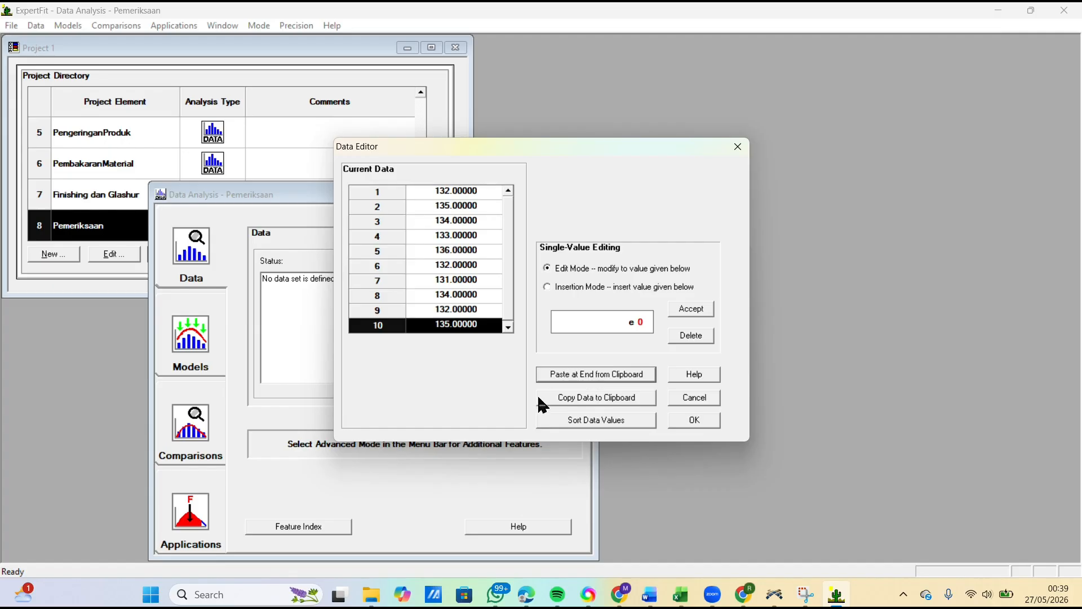
{"action": "mouse_move", "coordinate": [680, 594]}
{"action": "left_click", "coordinate": [681, 422]}
Step: Review the data summary of Pemeriksaan and run automated fitting of the candidate distribution models
{"action": "left_click", "coordinate": [546, 329]}
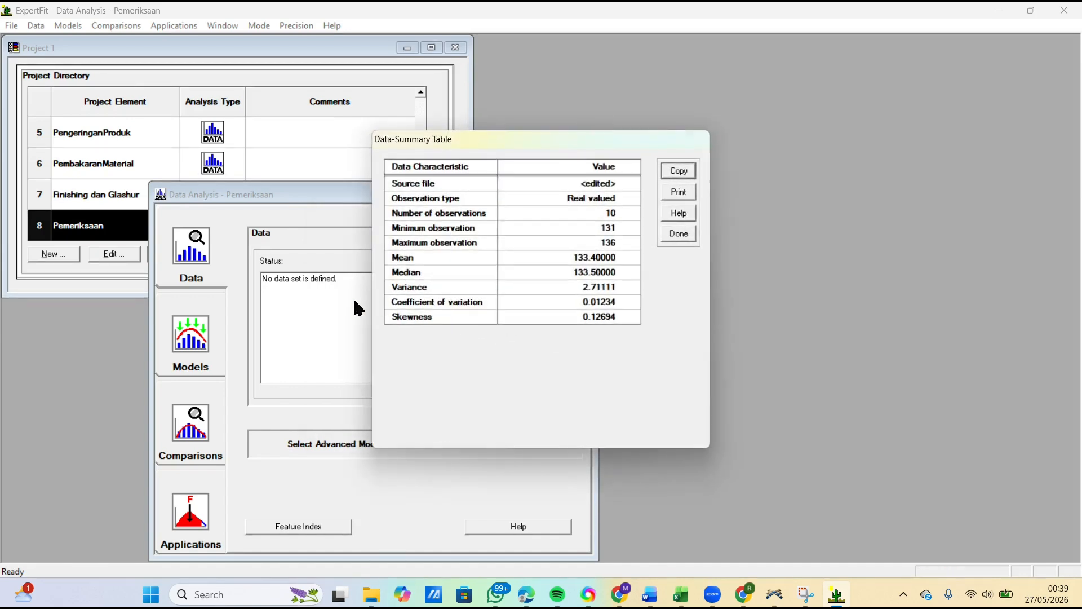
{"action": "left_click", "coordinate": [677, 236]}
{"action": "left_click", "coordinate": [203, 337]}
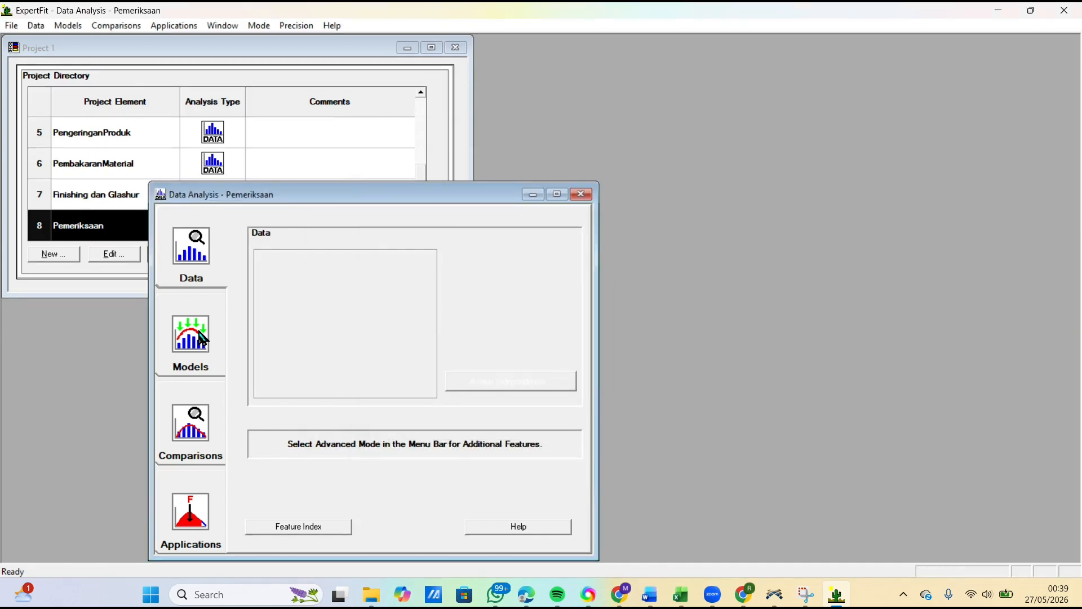
{"action": "left_click", "coordinate": [490, 279]}
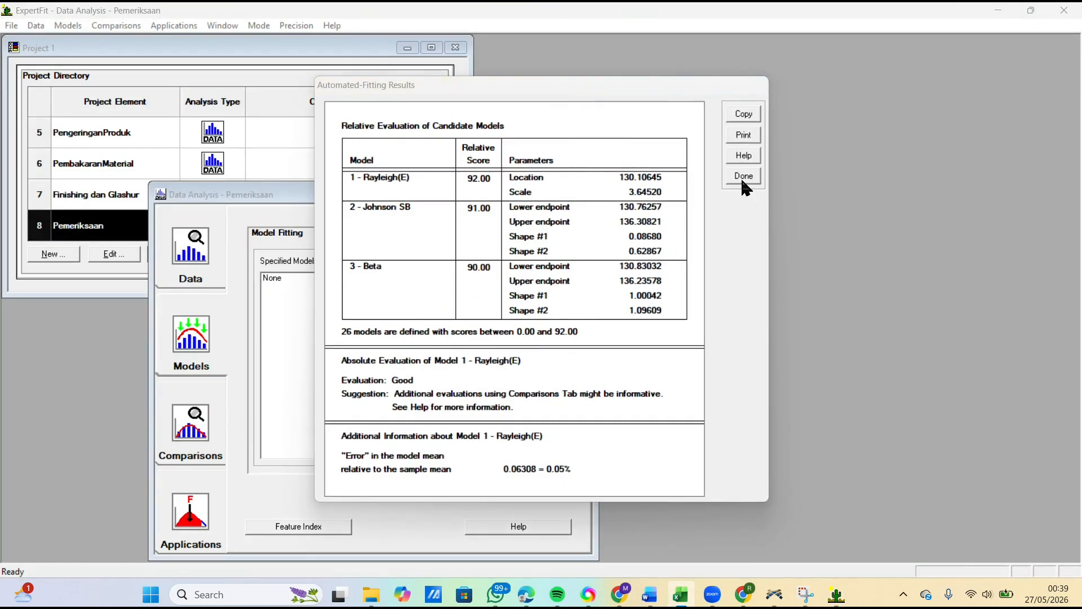
{"action": "left_click", "coordinate": [741, 178]}
Step: Generate the Flexsim simulation representation of the Rayleigh(E) model for Pemeriksaan and copy its weibull code expression
{"action": "left_click", "coordinate": [192, 503]}
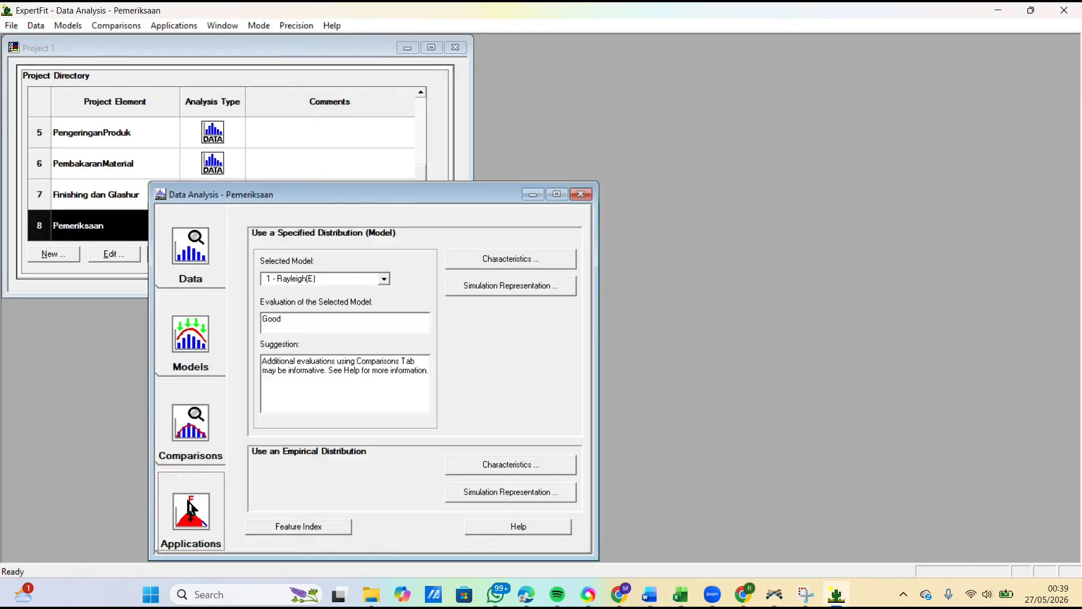
{"action": "left_click", "coordinate": [509, 288]}
{"action": "left_click", "coordinate": [525, 296]}
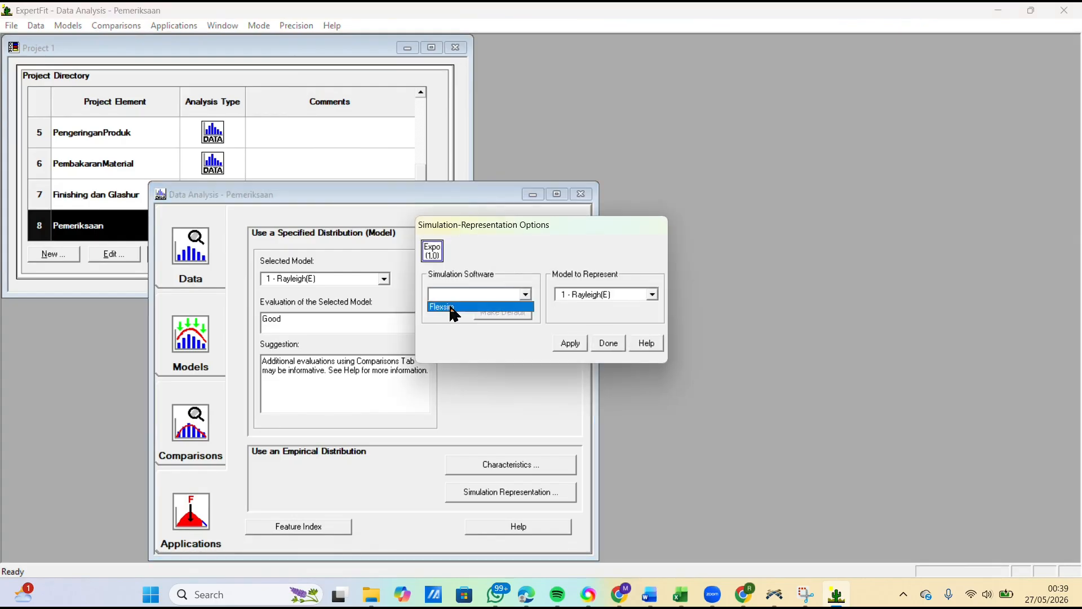
{"action": "left_click", "coordinate": [450, 305]}
{"action": "left_click", "coordinate": [570, 342]}
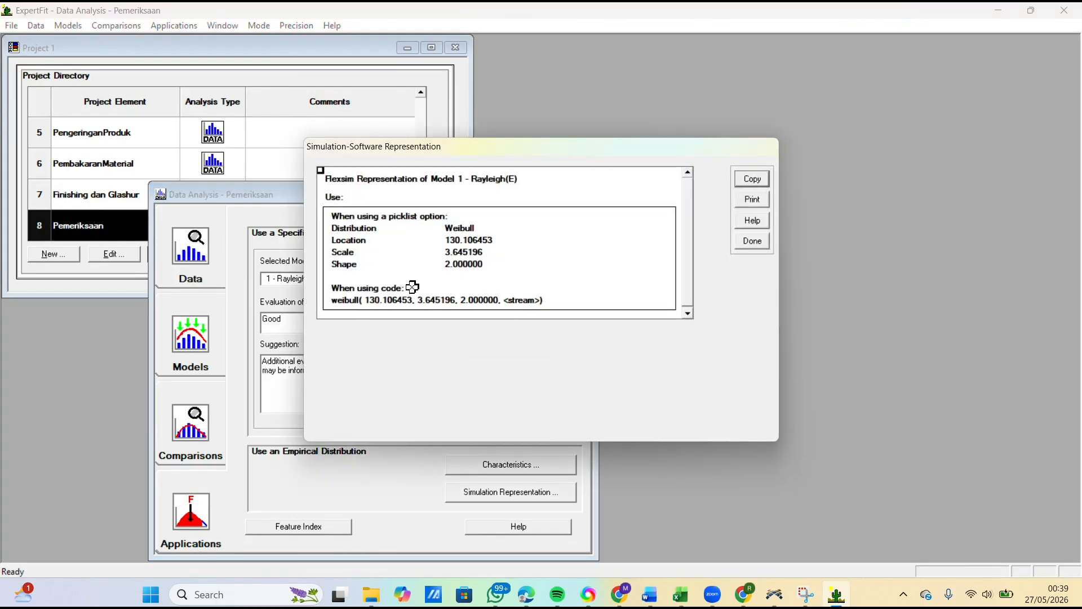
{"action": "left_click", "coordinate": [742, 179]}
{"action": "left_click", "coordinate": [600, 309]}
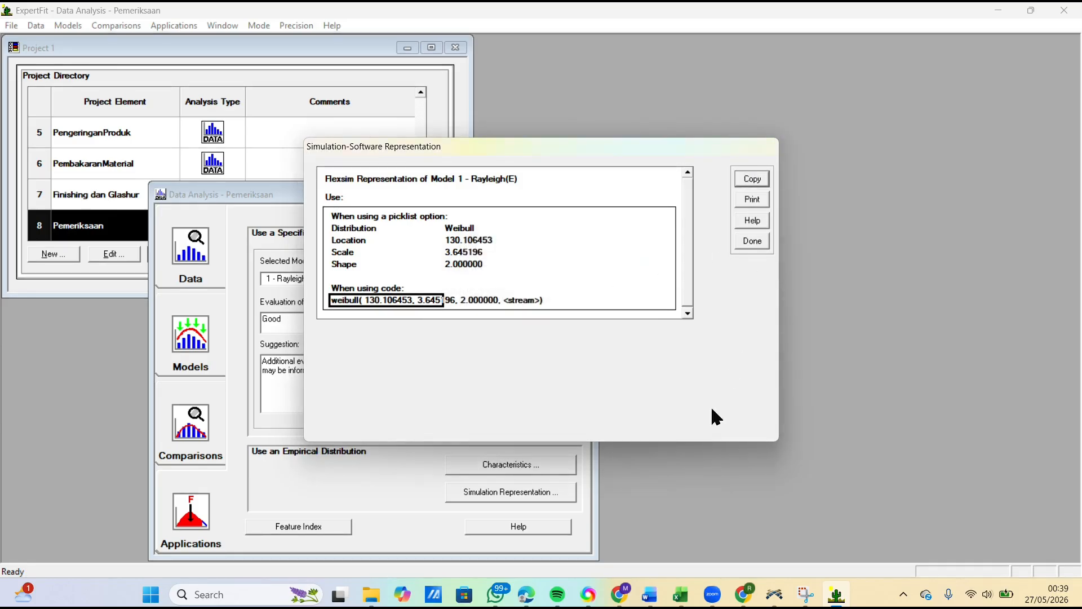
Step: Switch to FlexSim and paste the copied weibull expression as the process time of ProsesPemeriksaanKualitas
{"action": "mouse_move", "coordinate": [778, 589]}
{"action": "left_click", "coordinate": [759, 510]}
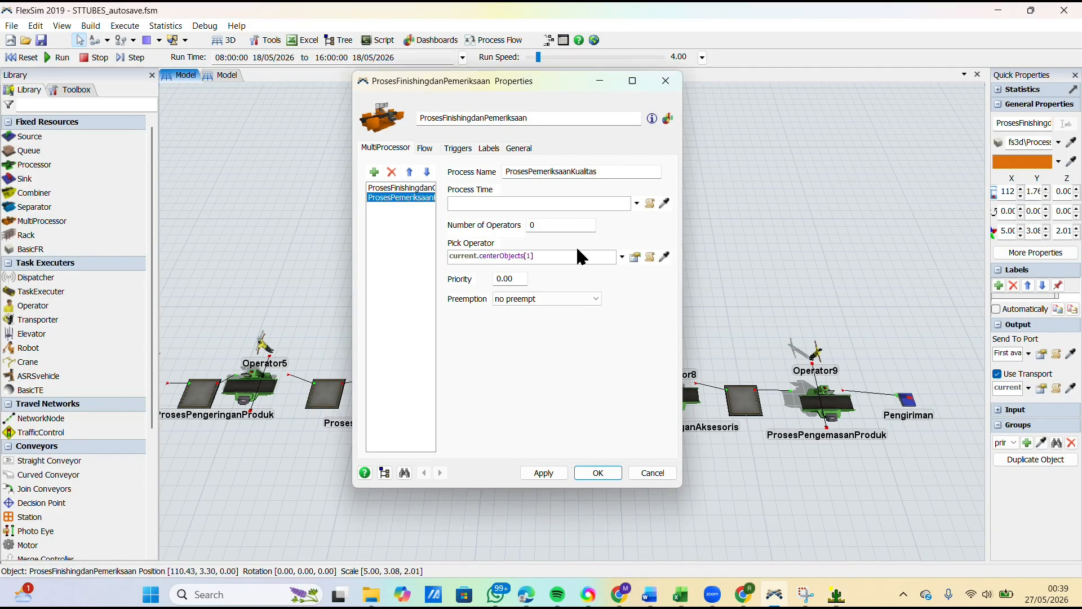
{"action": "left_click", "coordinate": [554, 204]}
{"action": "key", "text": "ctrl+v"}
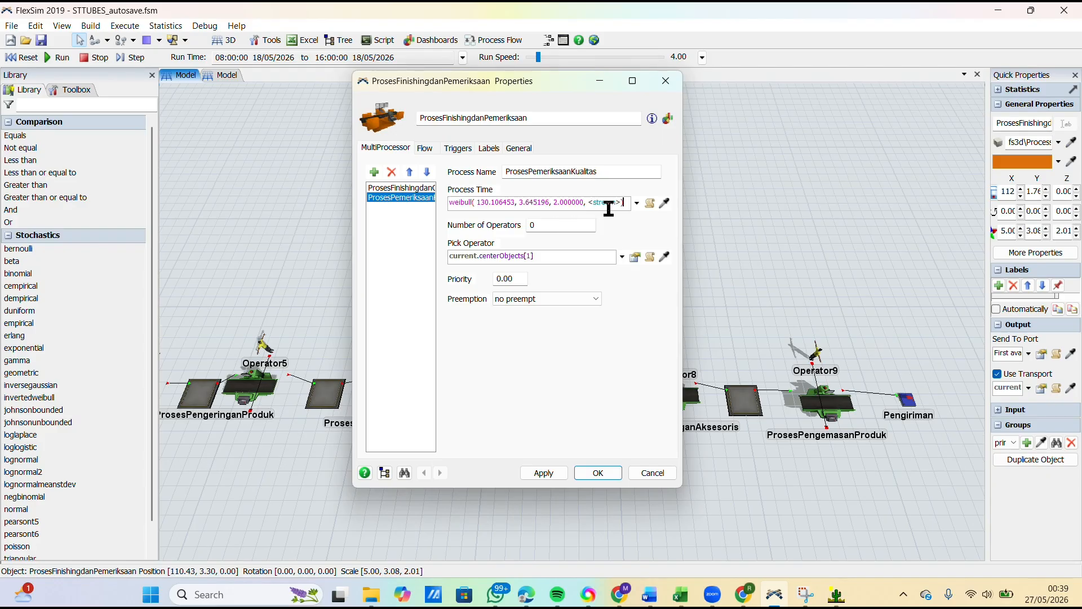
Step: Replace the <stream> placeholder in the weibull process time expression with getstream(current)
{"action": "key", "text": "Left"}
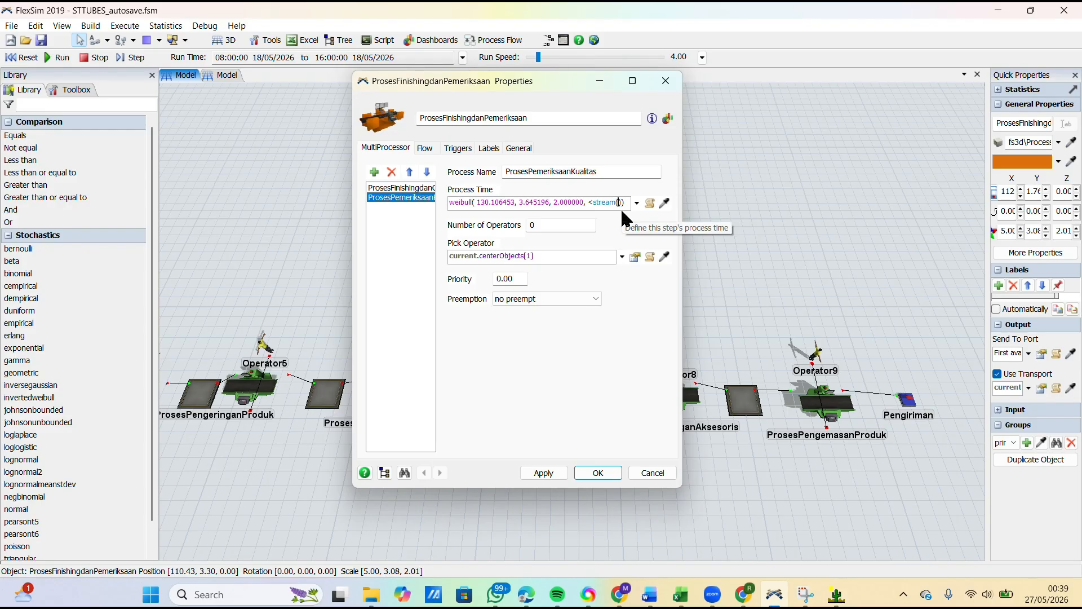
{"action": "type", "text": "current"}
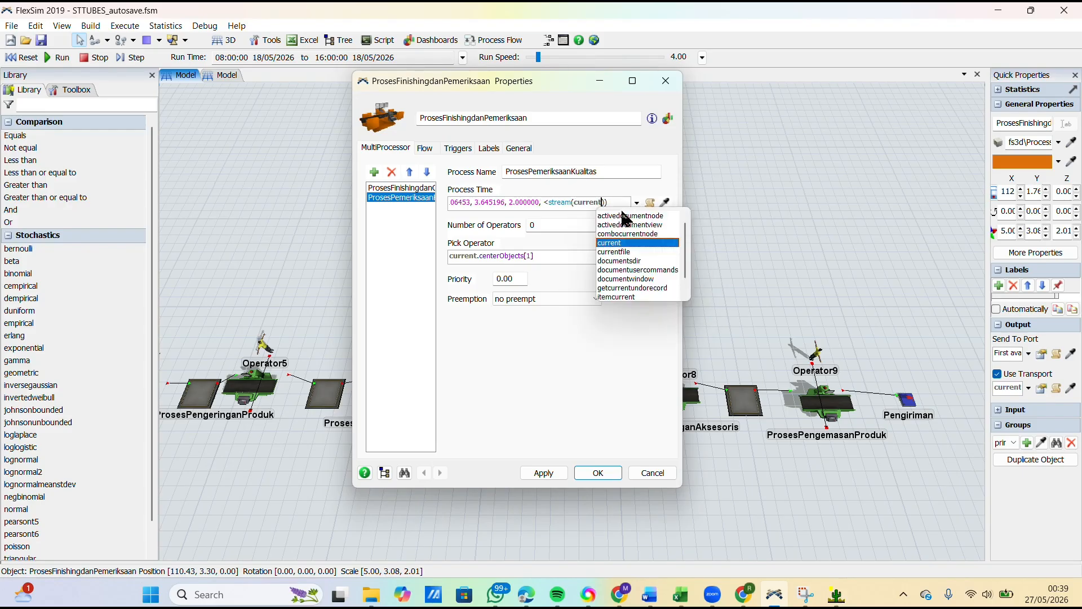
{"action": "key", "text": "Left"}
{"action": "key", "text": "Left"}
{"action": "key", "text": "Left"}
{"action": "key", "text": "Left"}
{"action": "key", "text": "Left"}
{"action": "key", "text": "Left"}
{"action": "key", "text": "Left"}
{"action": "key", "text": "Left"}
{"action": "key", "text": "Left"}
{"action": "key", "text": "Left"}
{"action": "key", "text": "Left"}
{"action": "key", "text": "Left"}
{"action": "key", "text": "Left"}
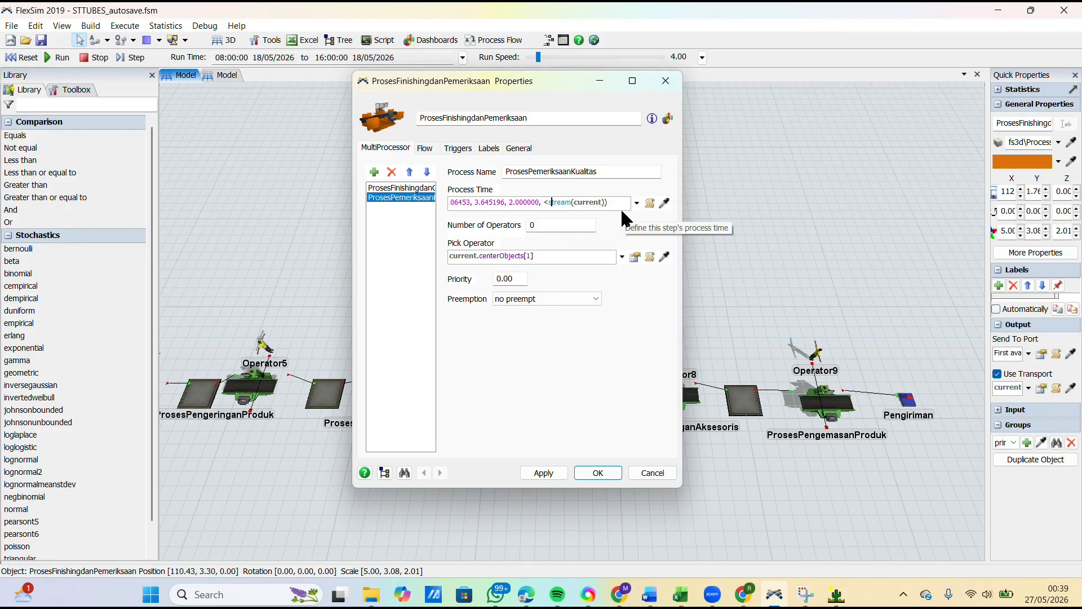
{"action": "key", "text": "BackSpace"}
{"action": "type", "text": "get"}
{"action": "left_click", "coordinate": [555, 368]}
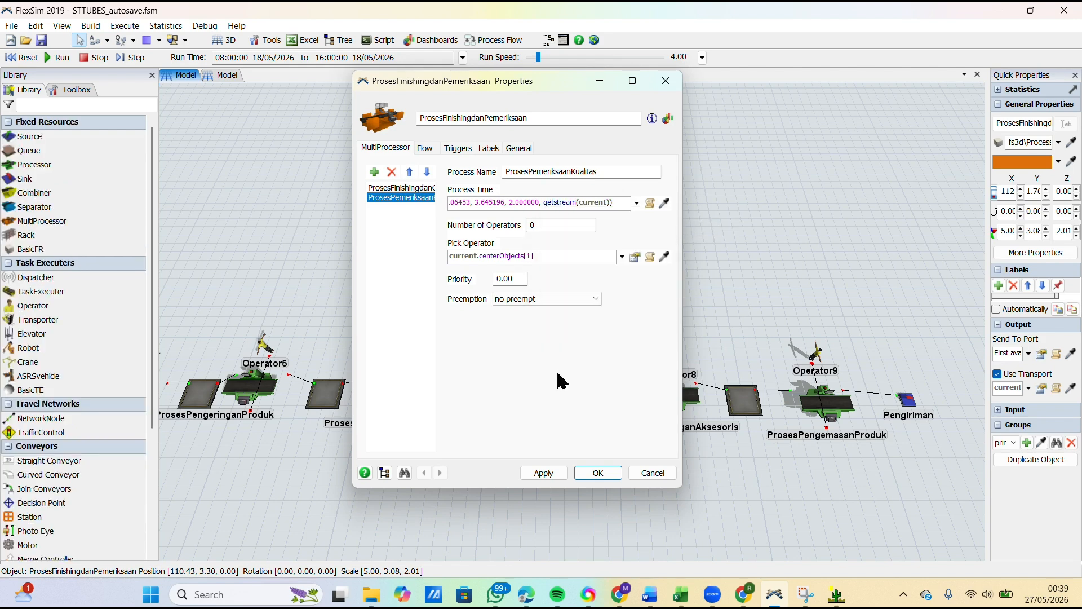
Step: Apply the process time change and close the ProsesFinishingdanPemeriksaan properties
{"action": "left_click", "coordinate": [544, 474]}
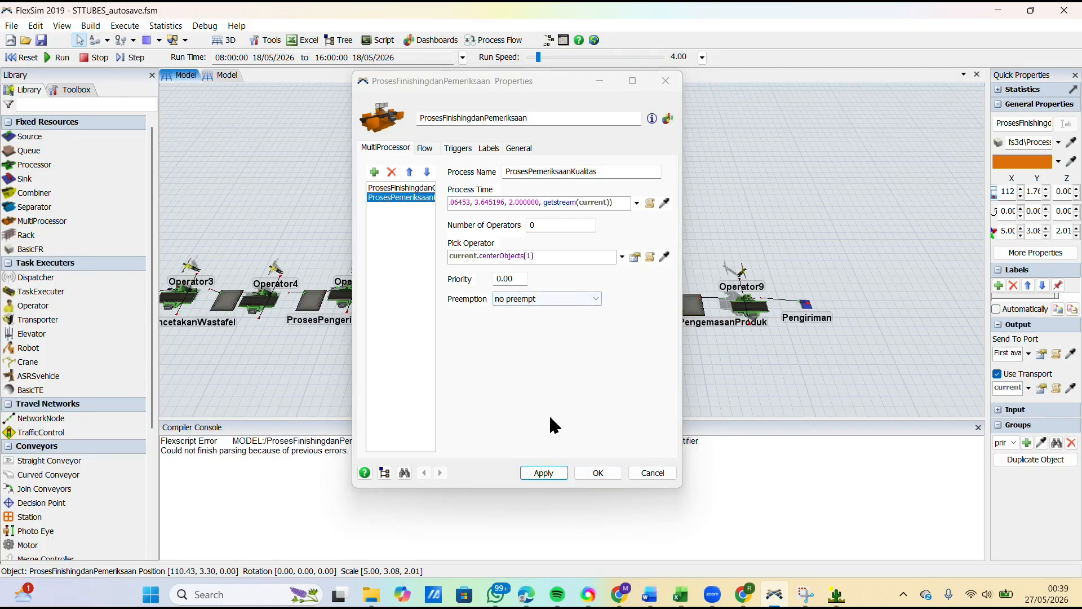
{"action": "left_click", "coordinate": [550, 472]}
{"action": "left_click", "coordinate": [551, 474]}
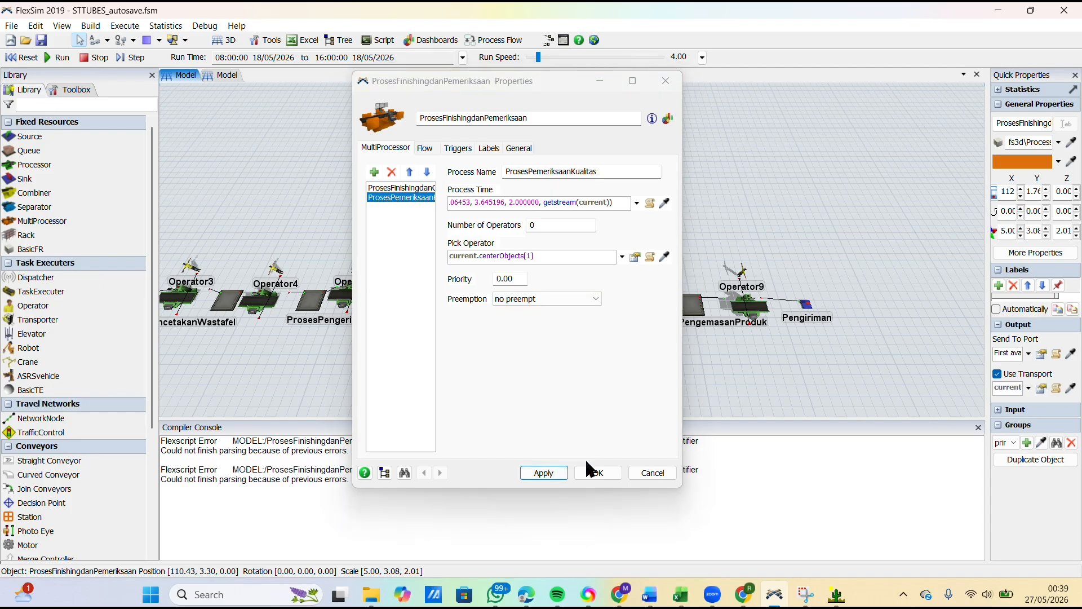
{"action": "left_click", "coordinate": [591, 472]}
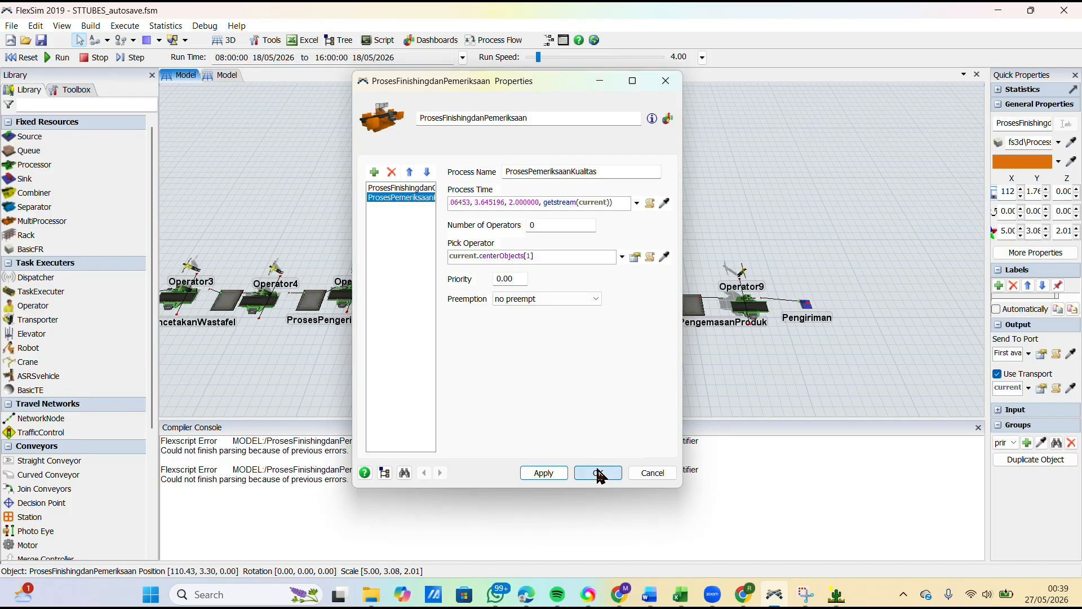
{"action": "left_click", "coordinate": [613, 411]}
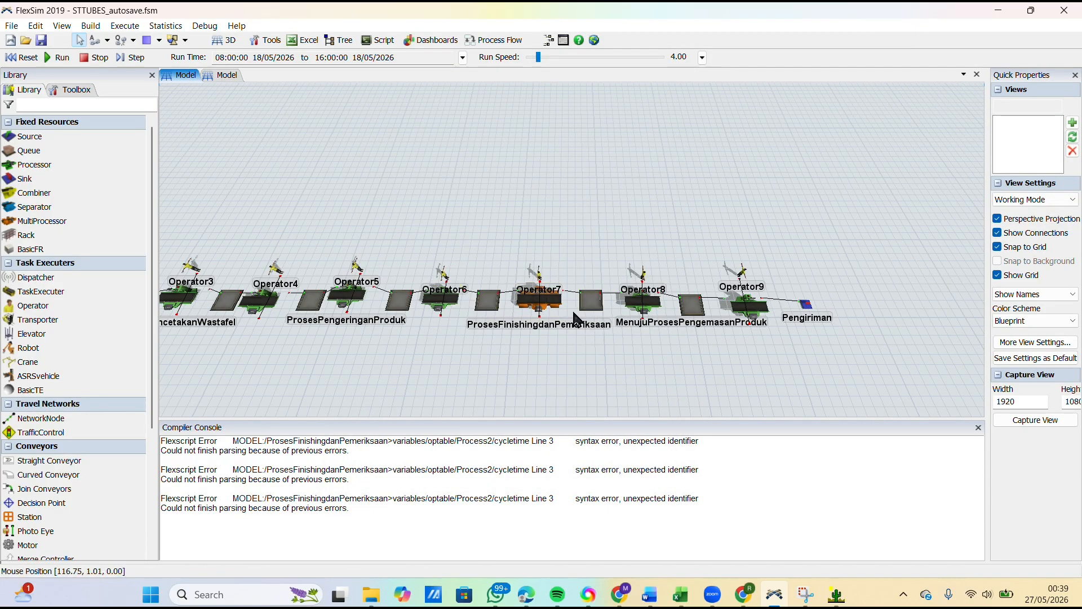
Step: Check the weibull representation in ExpertFit and the Pemeriksaan kualitas measurements in Excel, then return to FlexSim
{"action": "left_click", "coordinate": [546, 315]}
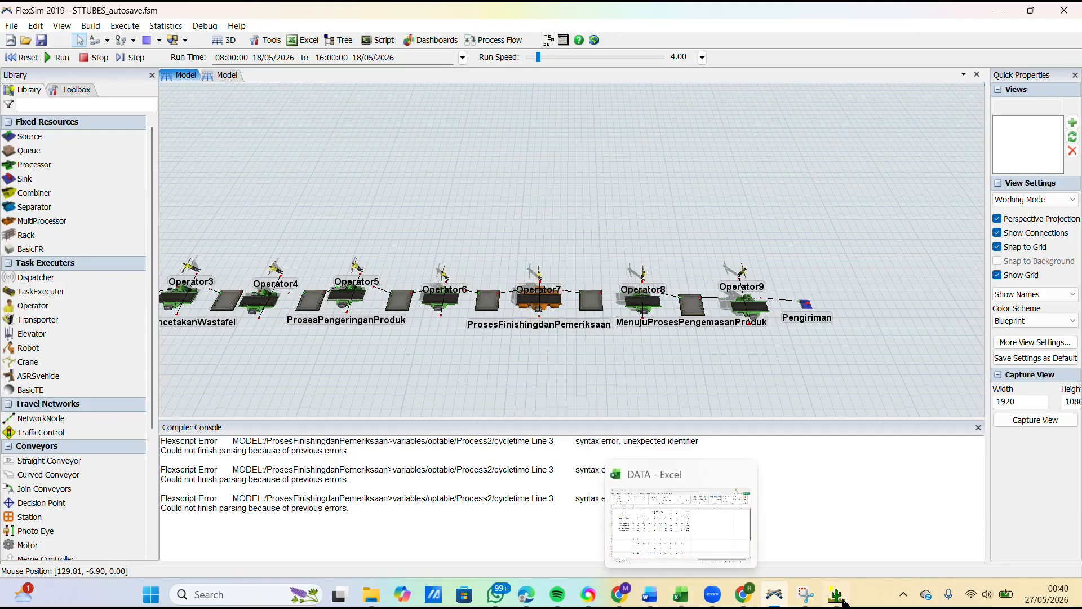
{"action": "mouse_move", "coordinate": [836, 595]}
{"action": "left_click", "coordinate": [843, 552]}
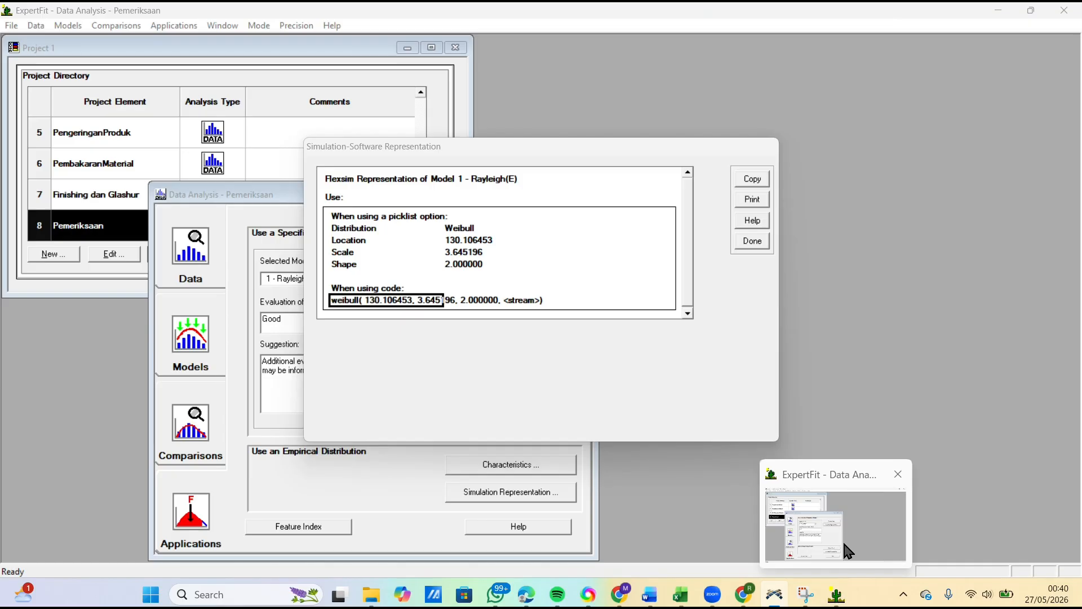
{"action": "left_click", "coordinate": [844, 544]}
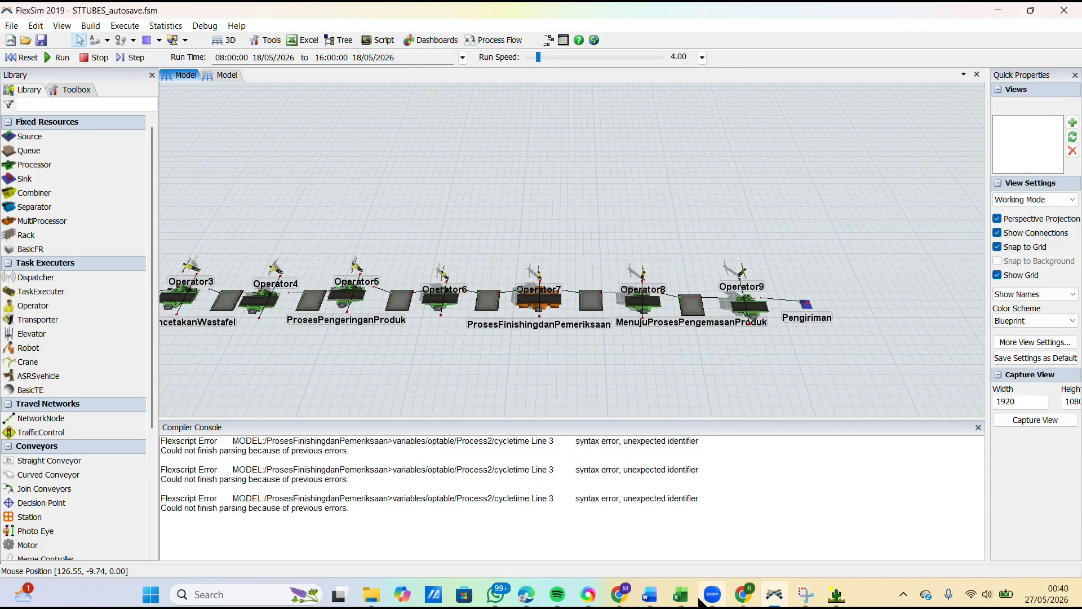
{"action": "mouse_move", "coordinate": [680, 594]}
{"action": "left_click", "coordinate": [696, 537]}
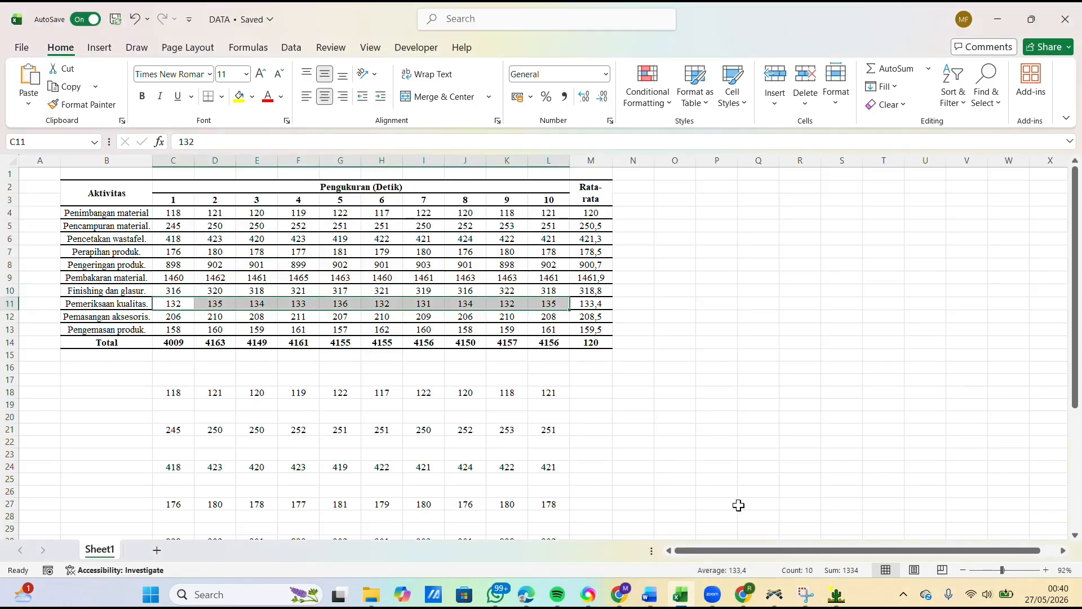
{"action": "mouse_move", "coordinate": [776, 595]}
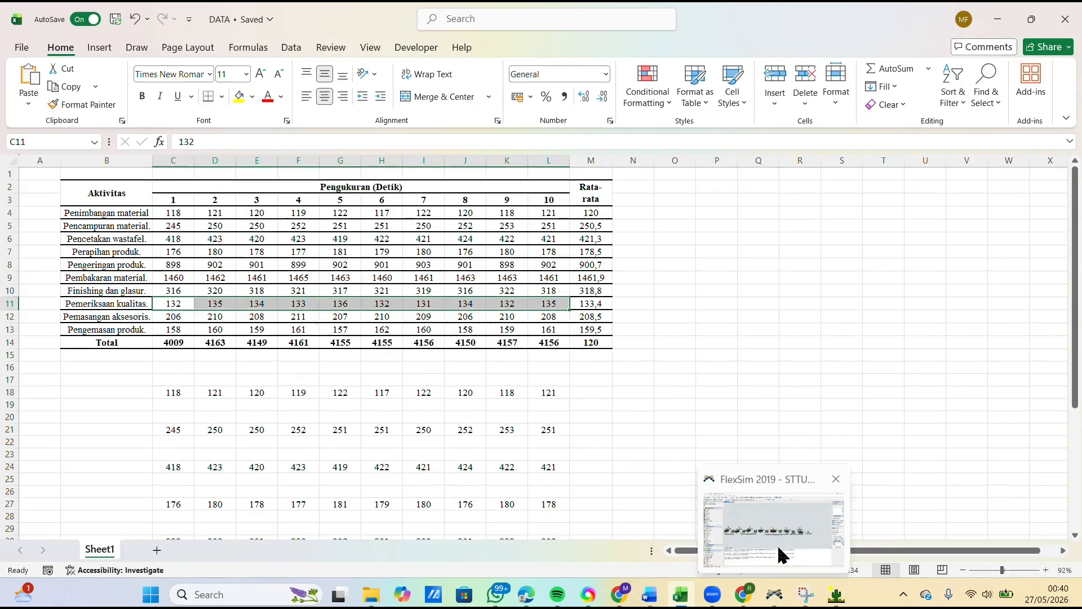
{"action": "left_click", "coordinate": [785, 548]}
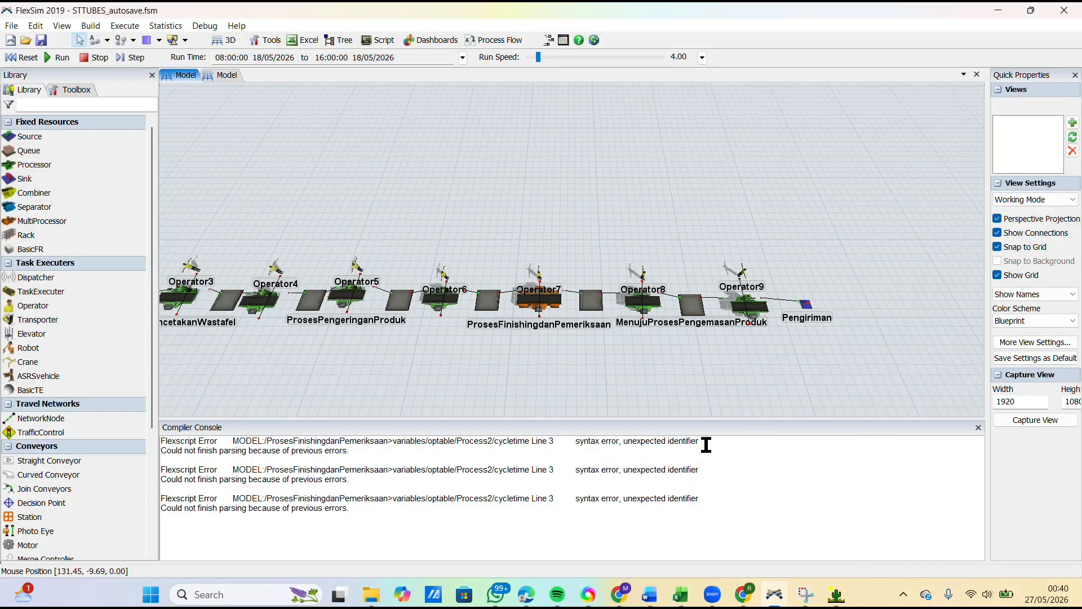
Step: Reopen the ProsesFinishingdanPemeriksaan properties, compare the process time expressions of its two processes, and reapply the settings
{"action": "left_click", "coordinate": [976, 430]}
{"action": "left_click", "coordinate": [533, 395]}
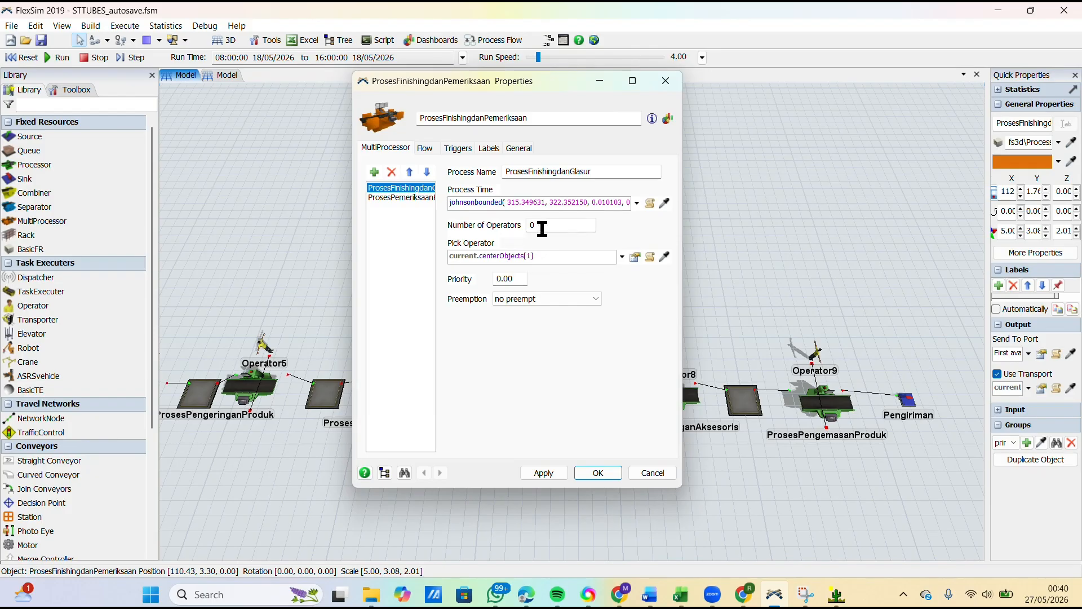
{"action": "left_click", "coordinate": [472, 204]}
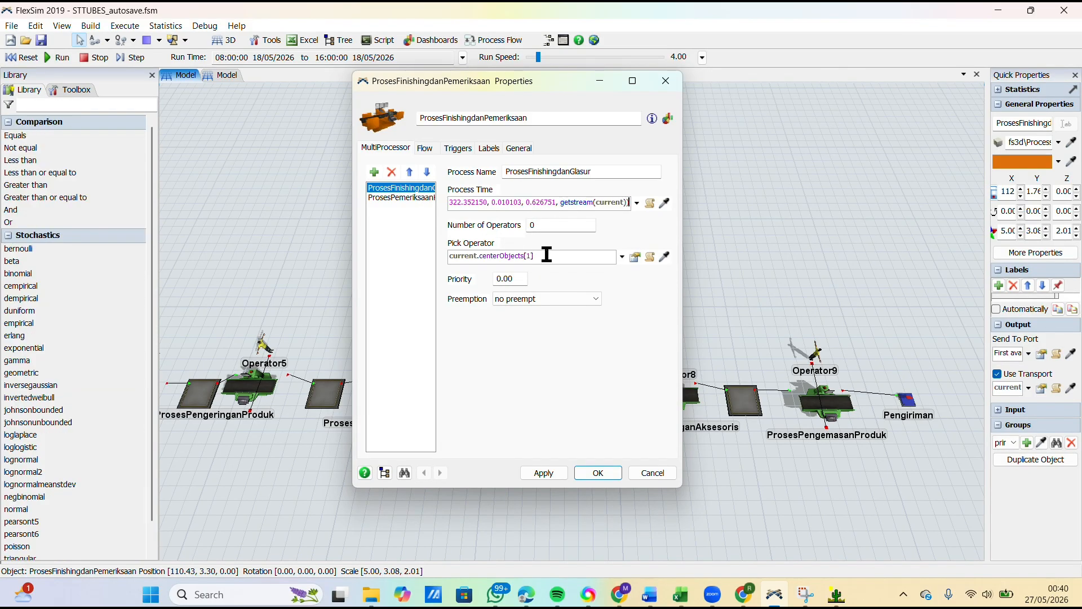
{"action": "left_click", "coordinate": [417, 197]}
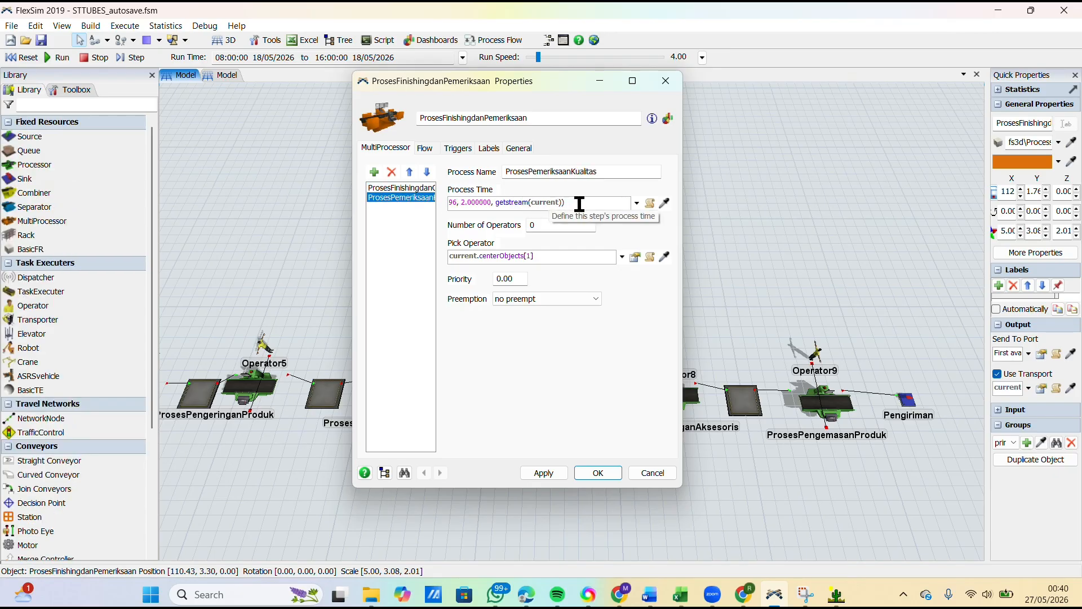
{"action": "left_click", "coordinate": [425, 189]}
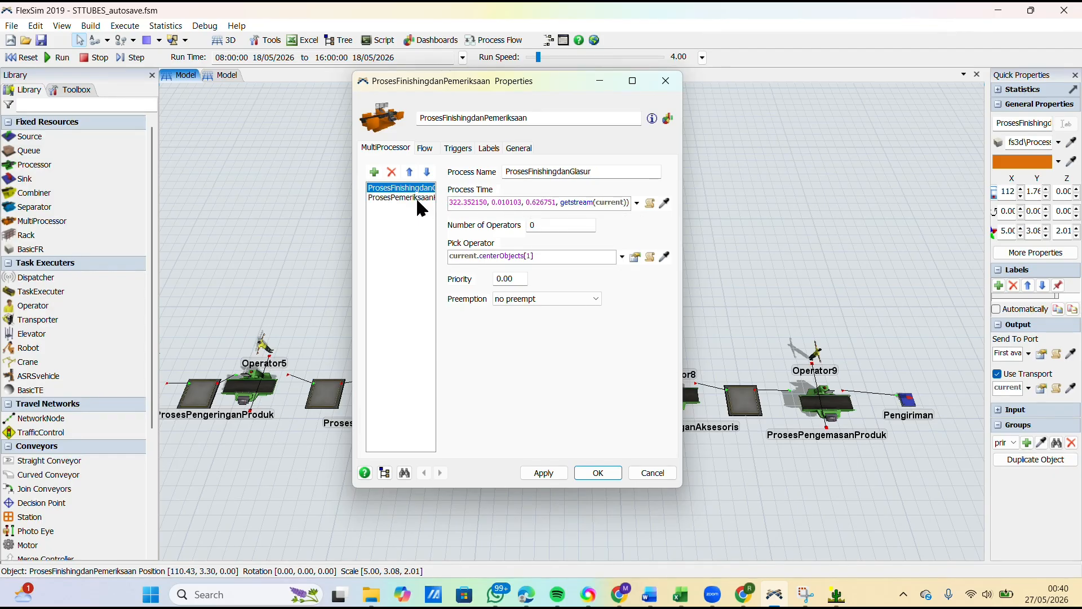
{"action": "left_click", "coordinate": [419, 199]}
{"action": "left_click", "coordinate": [426, 189]}
{"action": "left_click", "coordinate": [416, 199]}
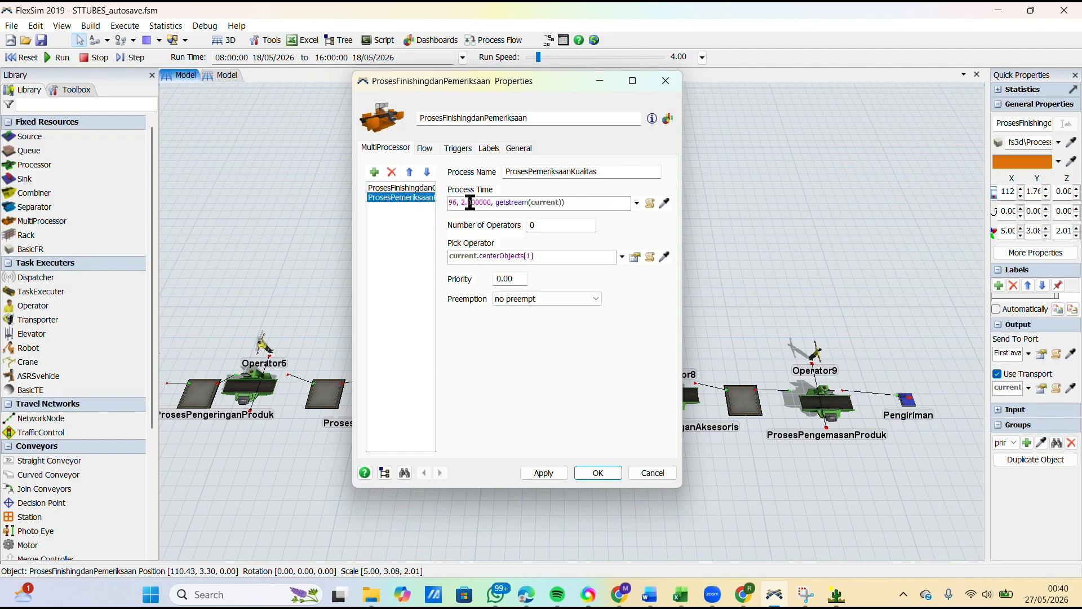
{"action": "left_click", "coordinate": [546, 473]}
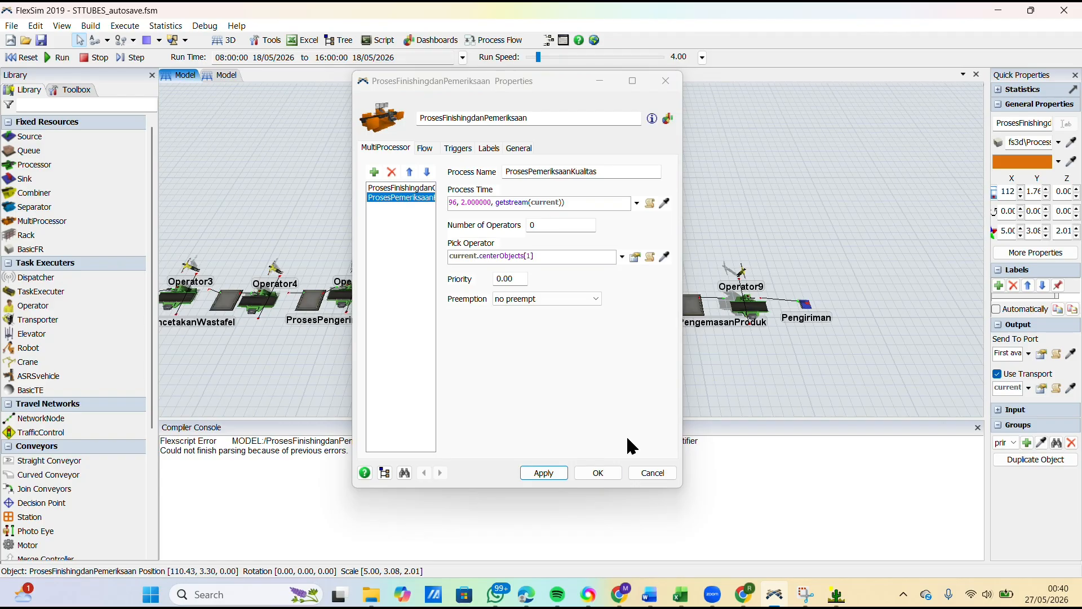
Step: Switch to ExpertFit, close the open Pemeriksaan analysis, and delete the Pemeriksaan element from the project
{"action": "mouse_move", "coordinate": [836, 594]}
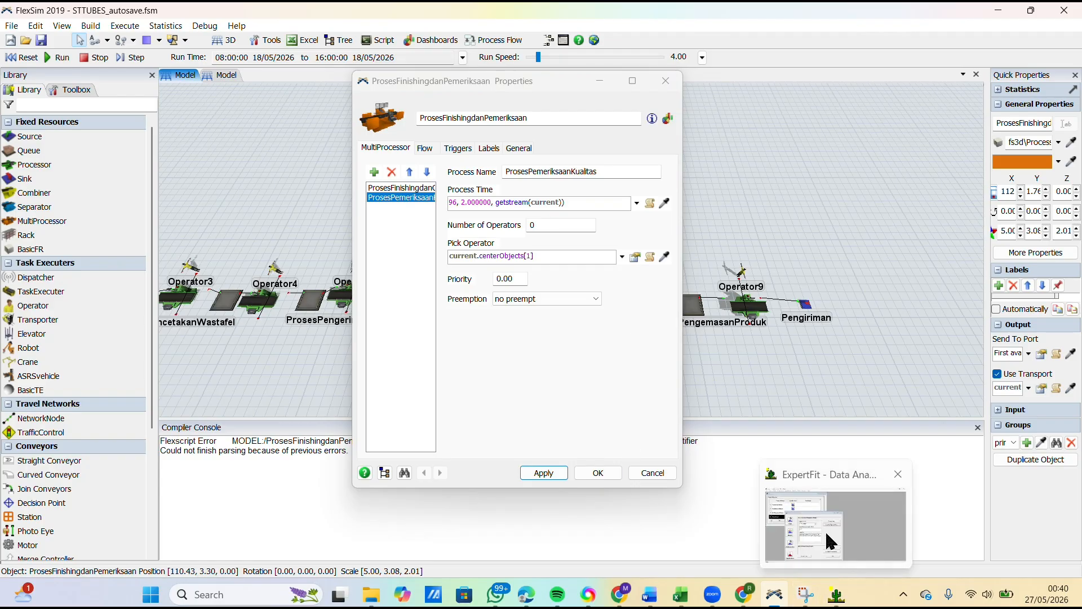
{"action": "left_click", "coordinate": [831, 541]}
{"action": "left_click", "coordinate": [752, 241]}
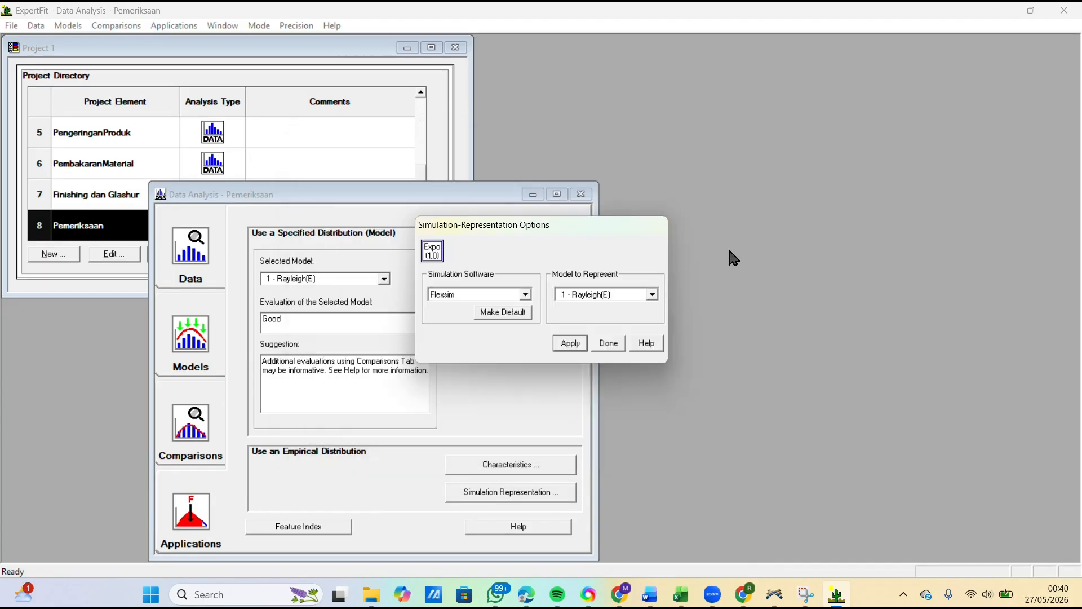
{"action": "left_click", "coordinate": [609, 345]}
{"action": "left_click", "coordinate": [580, 194]}
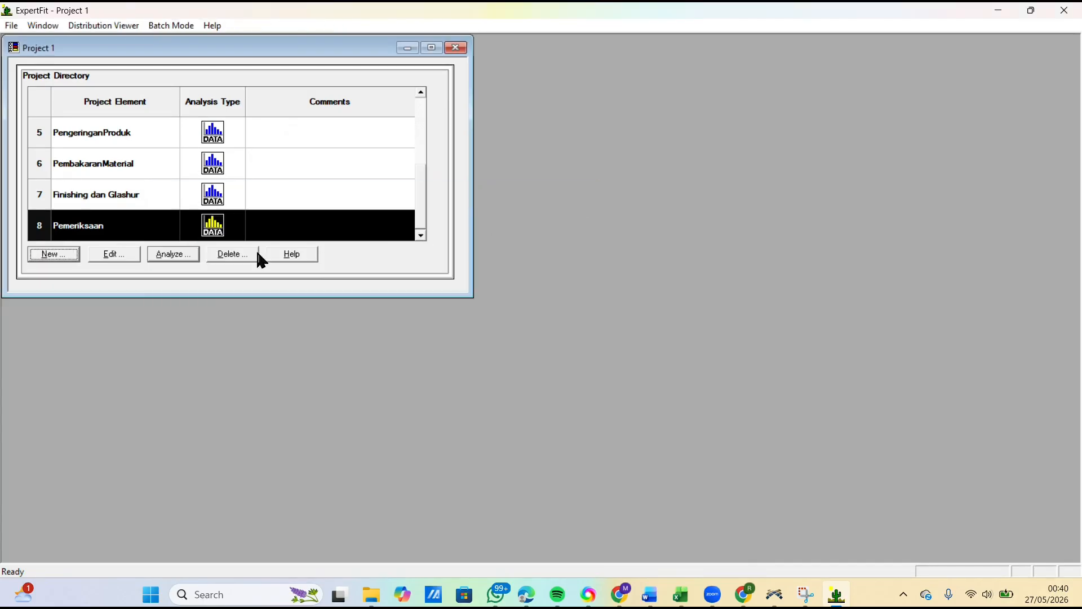
{"action": "left_click", "coordinate": [122, 221]}
{"action": "left_click", "coordinate": [221, 257]}
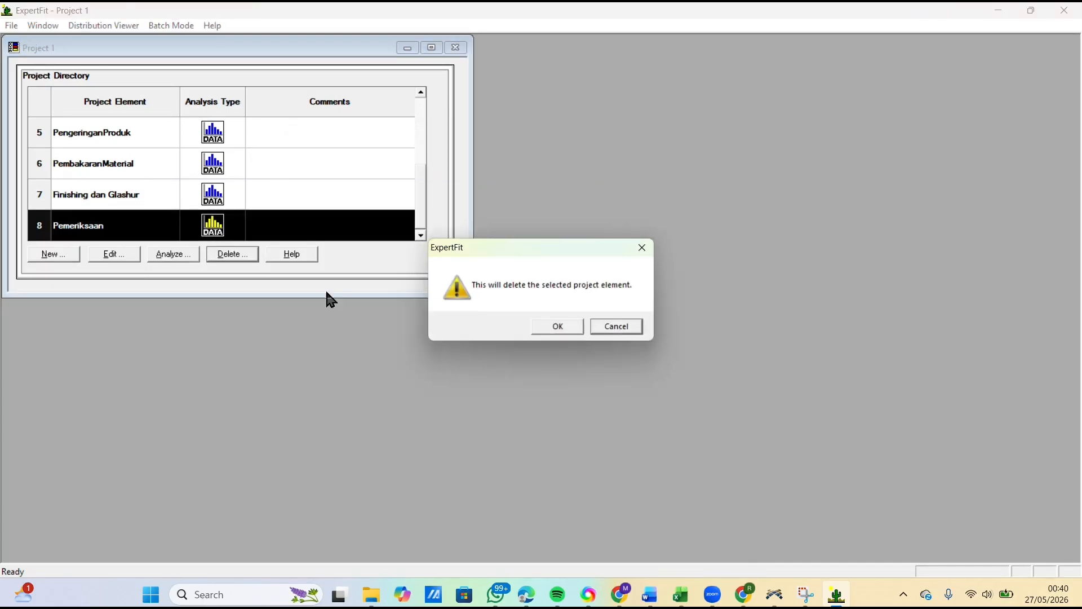
{"action": "left_click", "coordinate": [578, 327]}
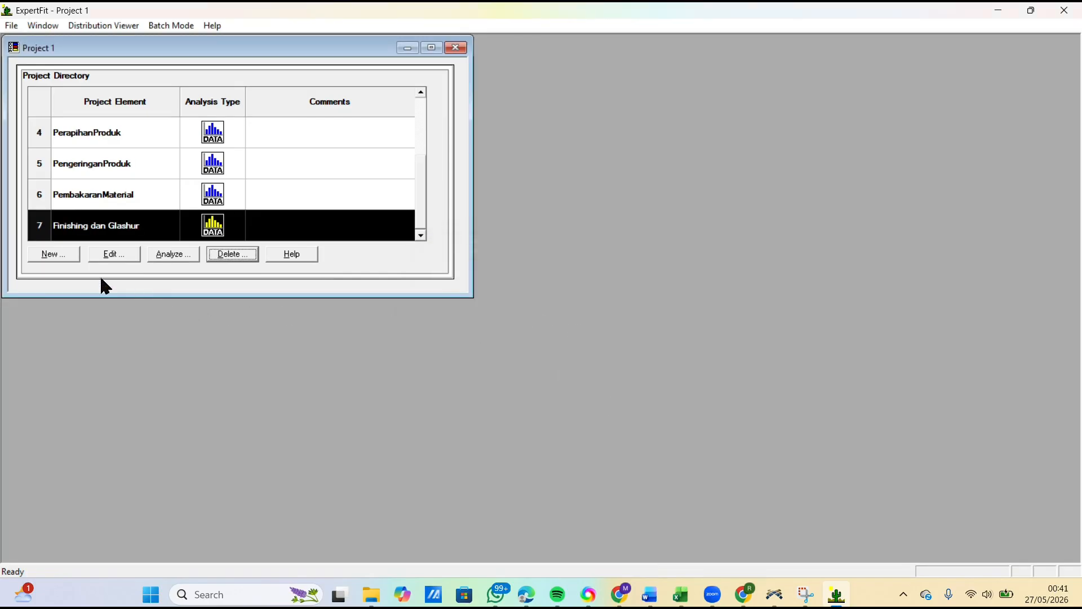
Step: Create a project element named Pemeriksaan for fitting distributions to data and open its analysis
{"action": "left_click", "coordinate": [59, 256]}
{"action": "left_click", "coordinate": [581, 234]}
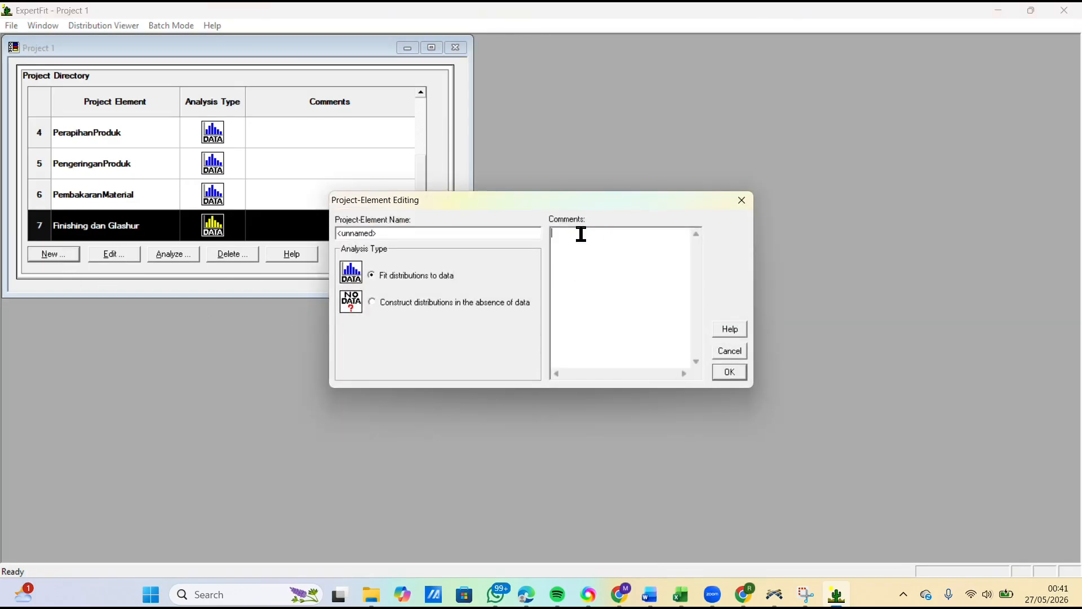
{"action": "left_click_drag", "start_coordinate": [379, 233], "coordinate": [334, 243]}
{"action": "type", "text": "Pemeriksaan"}
{"action": "left_click", "coordinate": [727, 372]}
{"action": "left_click", "coordinate": [173, 255]}
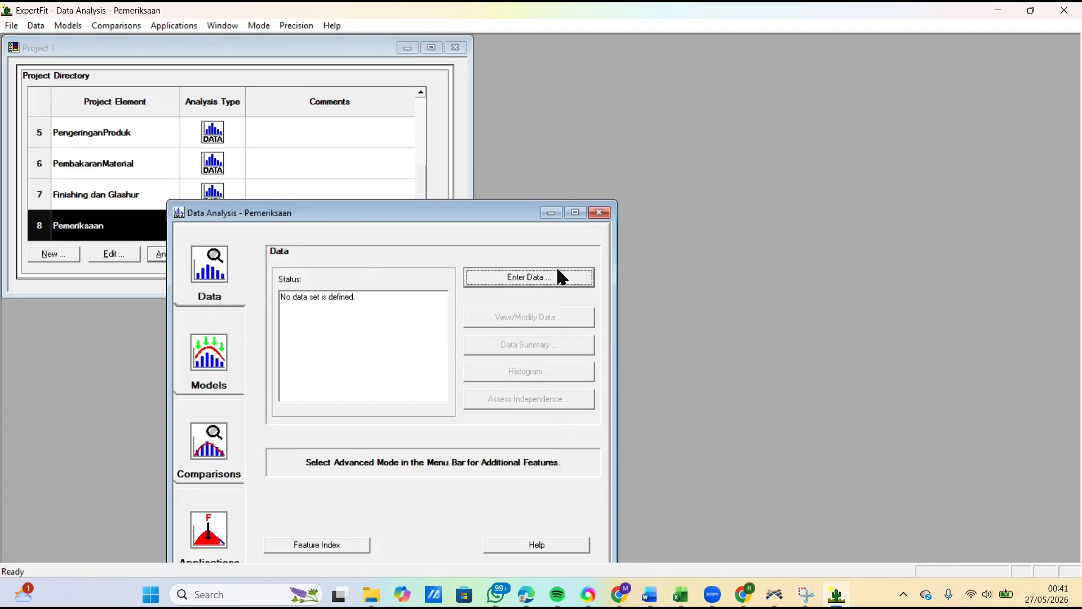
Step: Copy the ten Pemeriksaan kualitas measurements (C11:L11) from the Excel sheet and return to ExpertFit
{"action": "left_click", "coordinate": [680, 594]}
{"action": "left_click", "coordinate": [192, 302]}
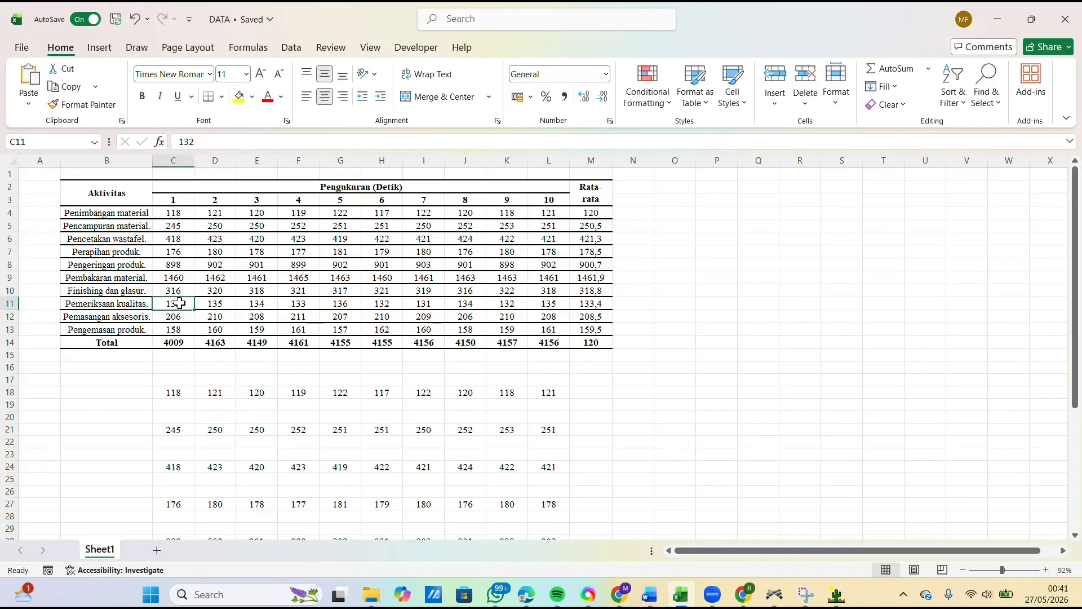
{"action": "left_click_drag", "start_coordinate": [180, 303], "coordinate": [536, 305]}
{"action": "key", "text": "ctrl+c"}
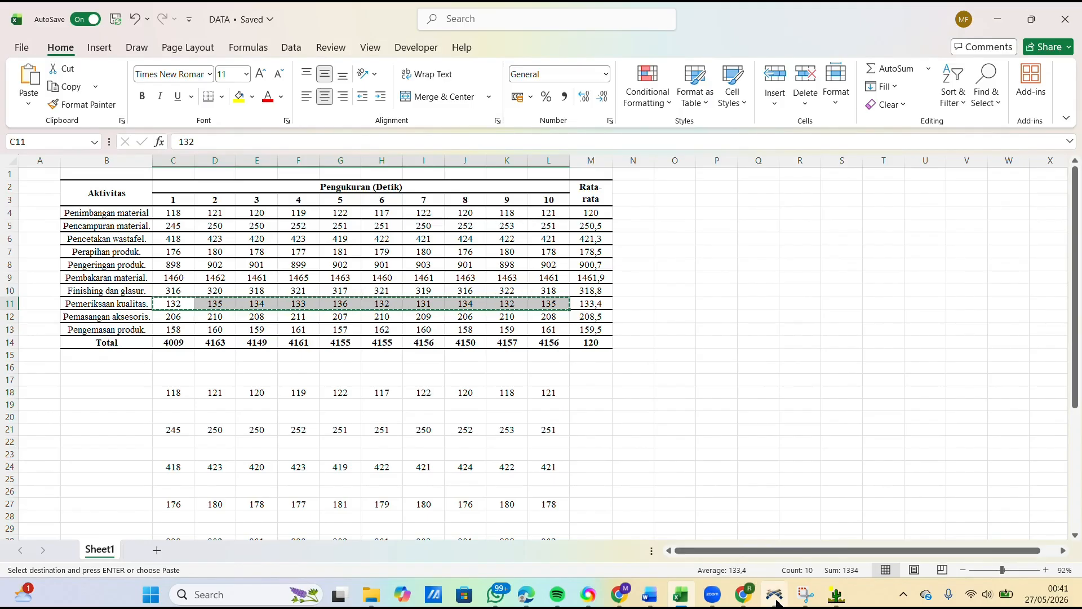
{"action": "mouse_move", "coordinate": [836, 595]}
{"action": "left_click", "coordinate": [830, 545]}
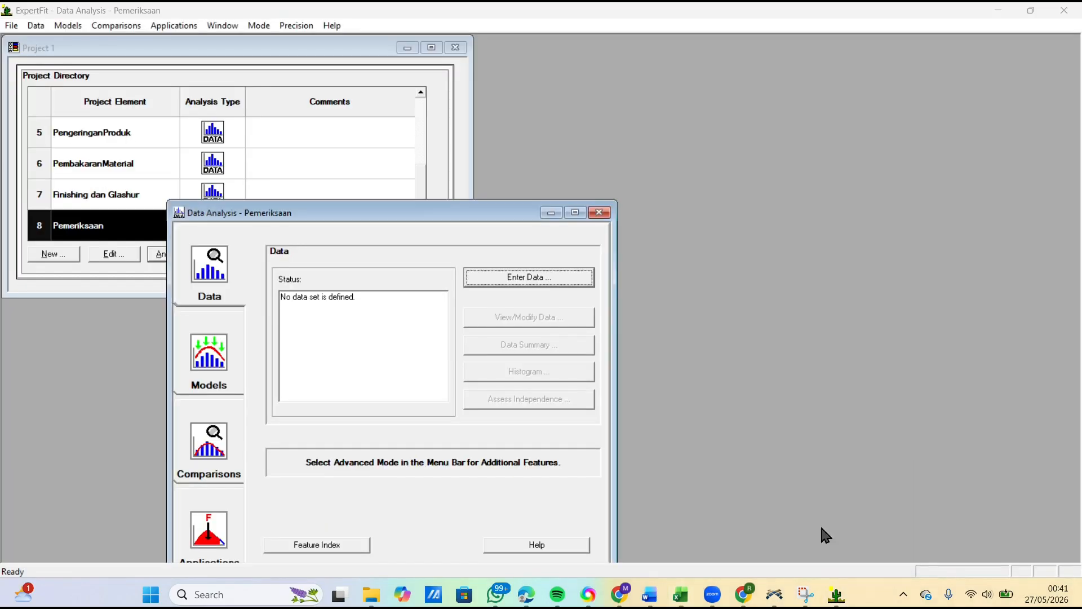
Step: Paste the copied measurements into the Pemeriksaan data set as entered values and treat them as real valued
{"action": "left_click", "coordinate": [516, 280]}
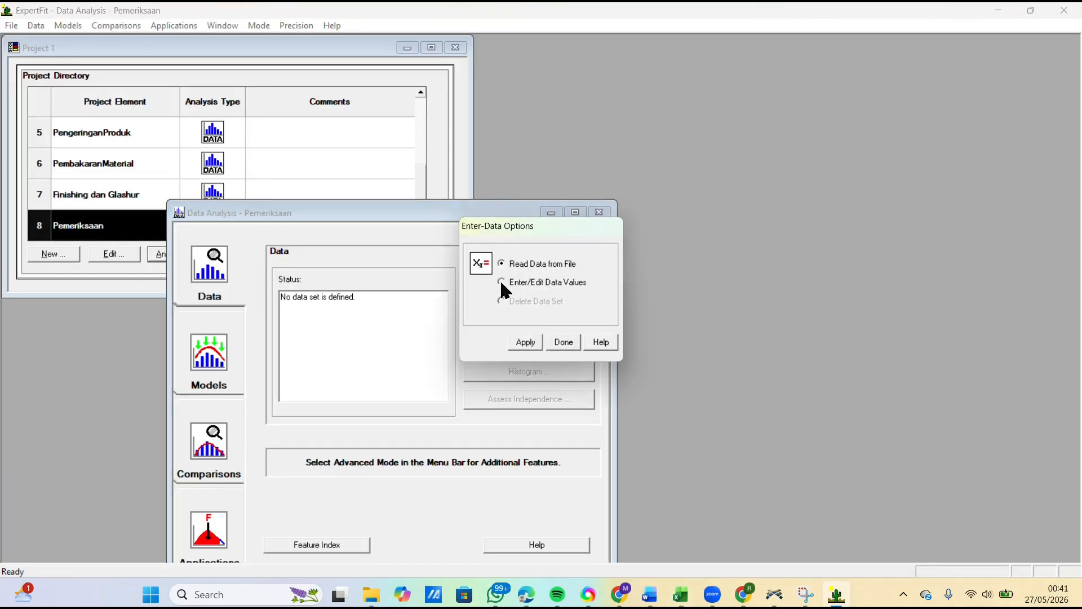
{"action": "left_click", "coordinate": [502, 282]}
{"action": "left_click", "coordinate": [525, 342]}
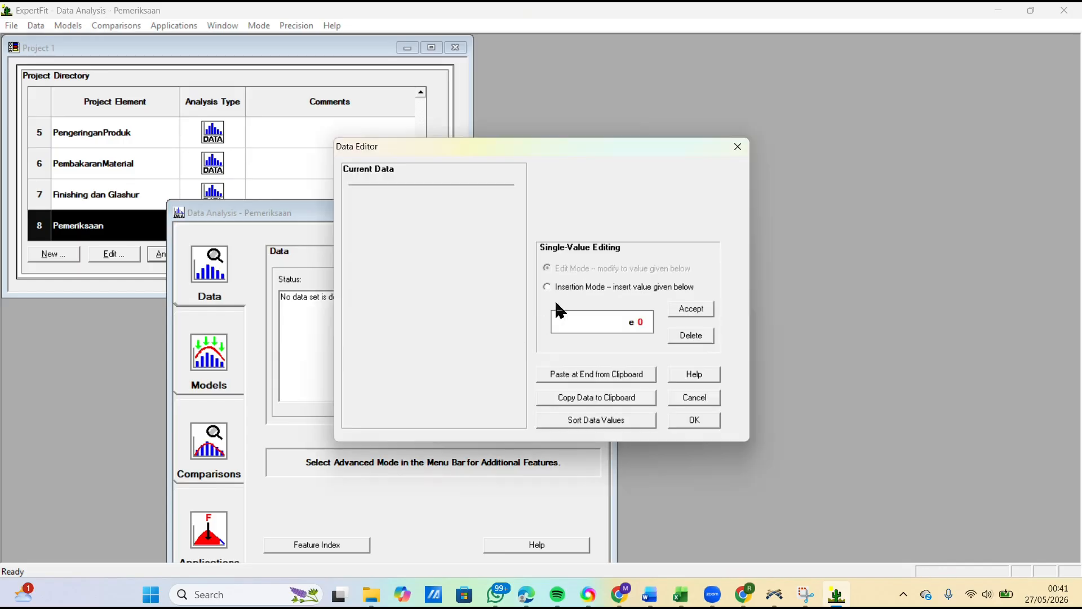
{"action": "left_click", "coordinate": [606, 375]}
{"action": "left_click", "coordinate": [695, 420]}
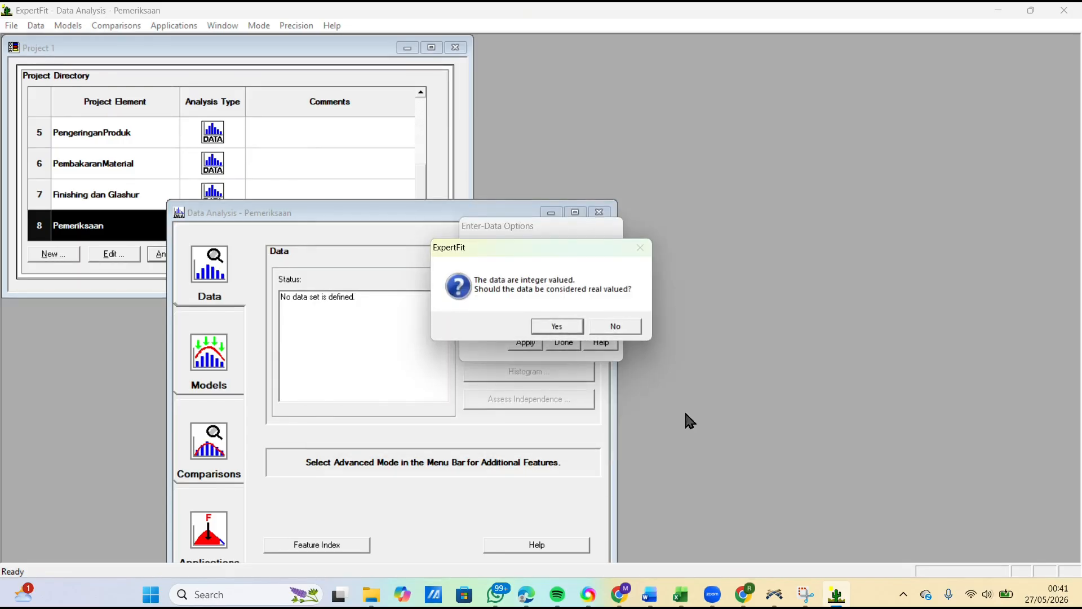
{"action": "left_click", "coordinate": [555, 325]}
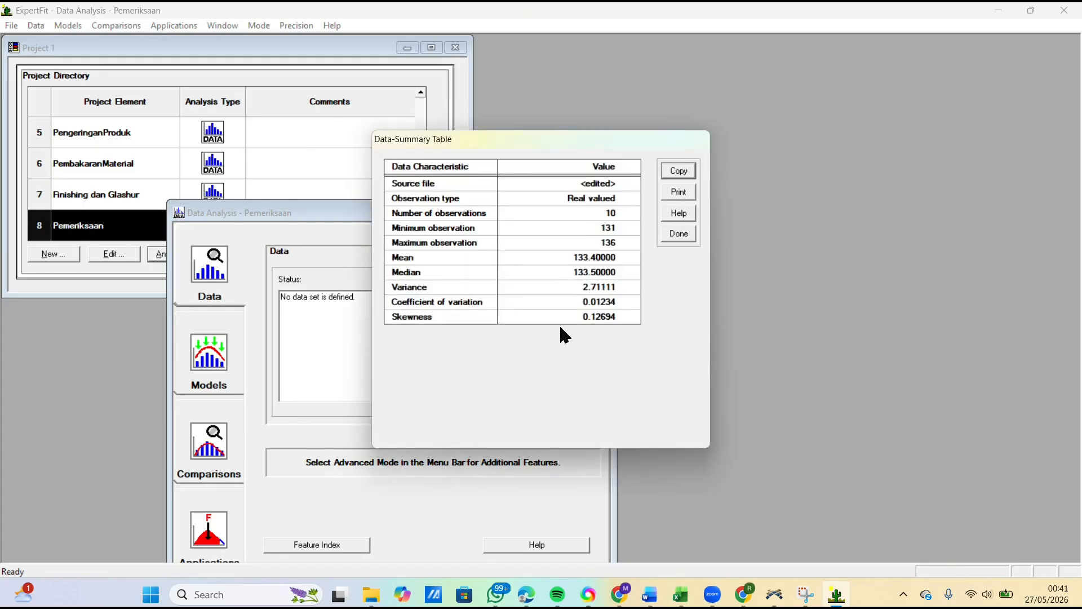
{"action": "left_click", "coordinate": [689, 237]}
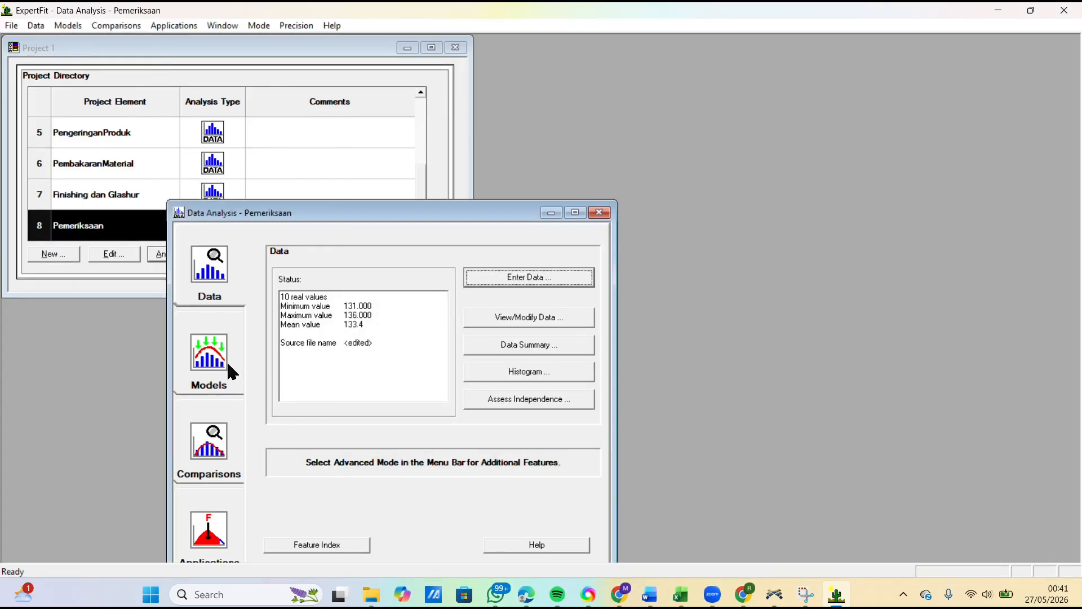
Step: Run automated fitting on the Pemeriksaan data and close the fitting results
{"action": "left_click", "coordinate": [228, 366]}
{"action": "left_click", "coordinate": [522, 282]}
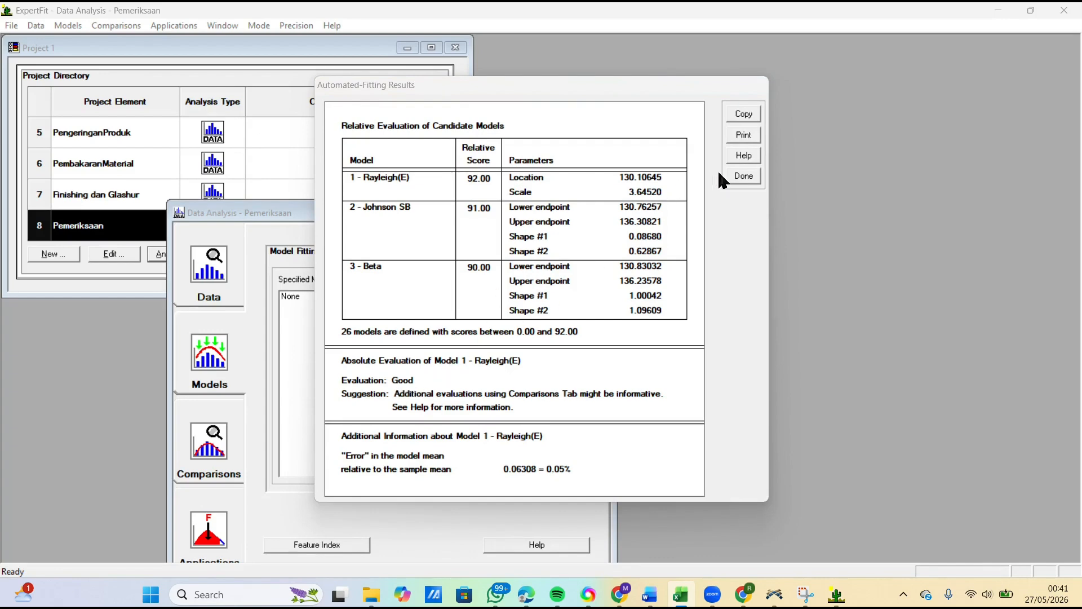
{"action": "left_click", "coordinate": [742, 176]}
Step: Generate the Flexsim representation of the Rayleigh(E) model and copy its weibull code expression
{"action": "left_click", "coordinate": [217, 515]}
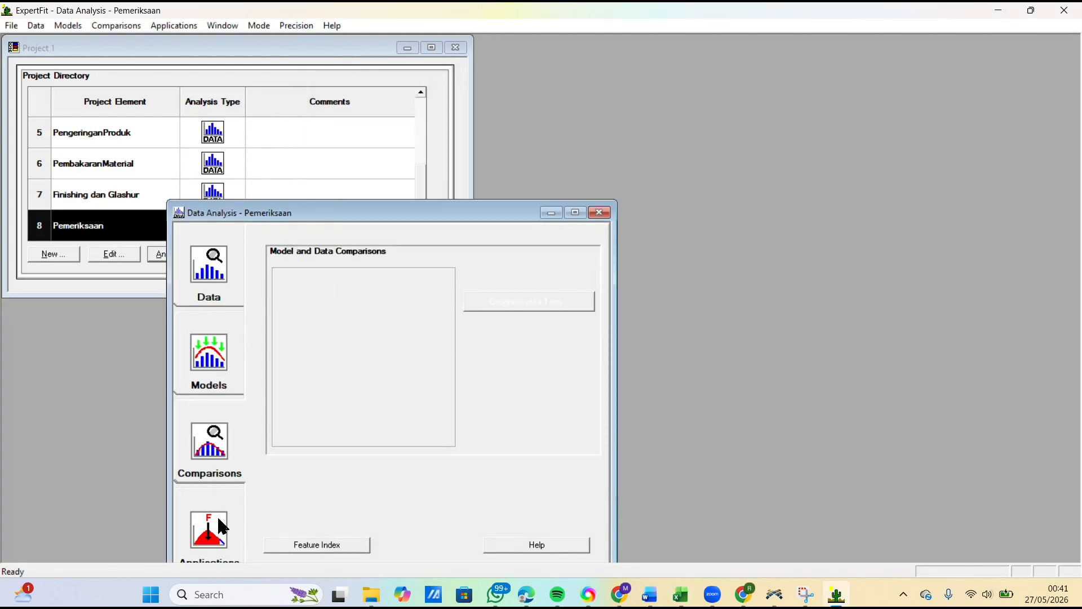
{"action": "left_click", "coordinate": [514, 297]}
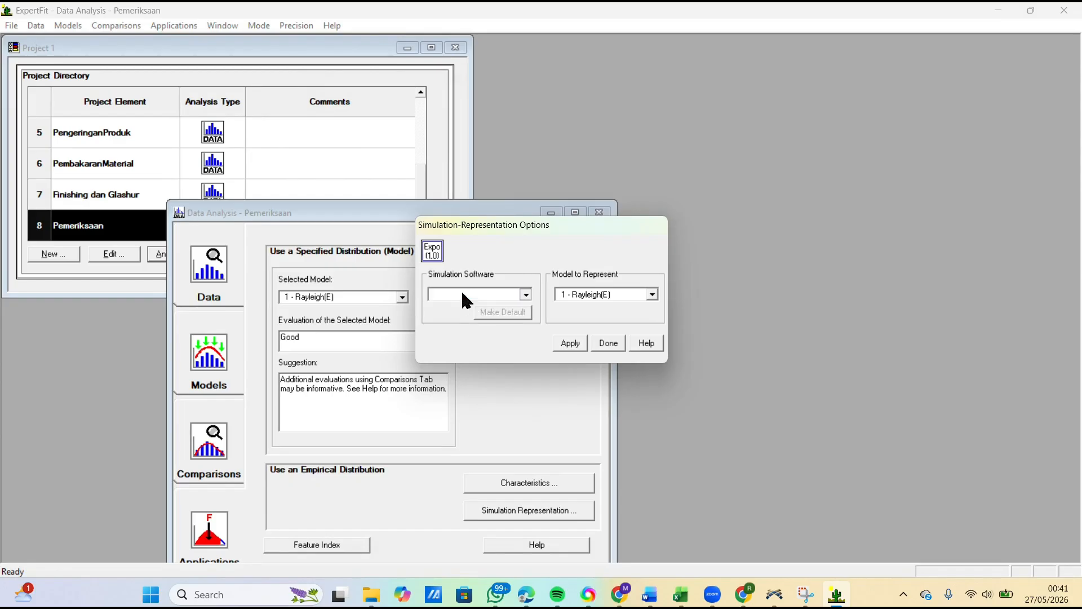
{"action": "left_click", "coordinate": [461, 289]}
{"action": "left_click", "coordinate": [456, 303]}
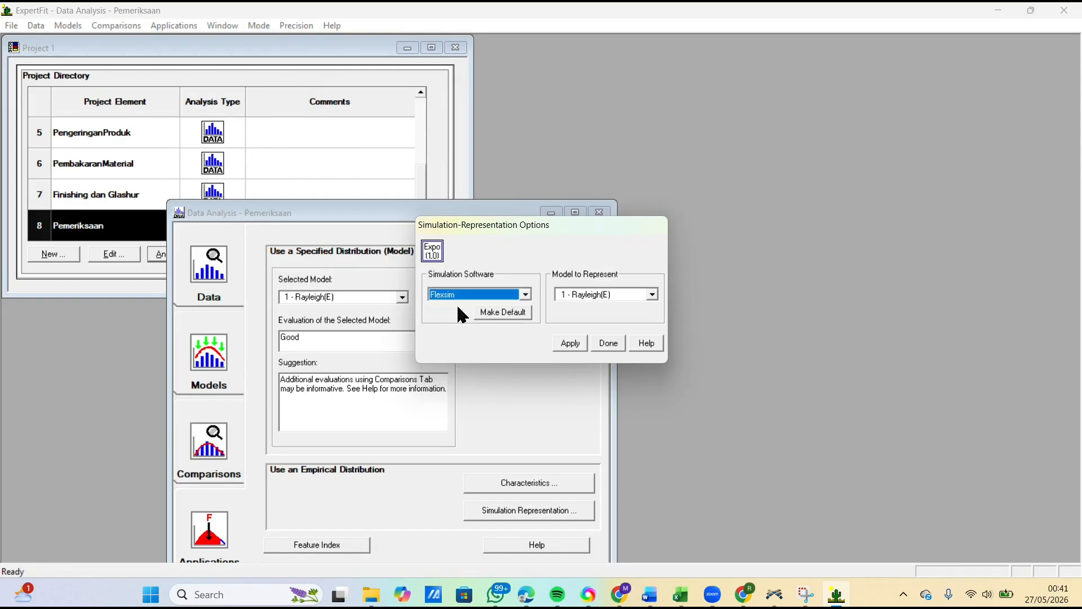
{"action": "left_click", "coordinate": [571, 343]}
{"action": "left_click", "coordinate": [373, 304]}
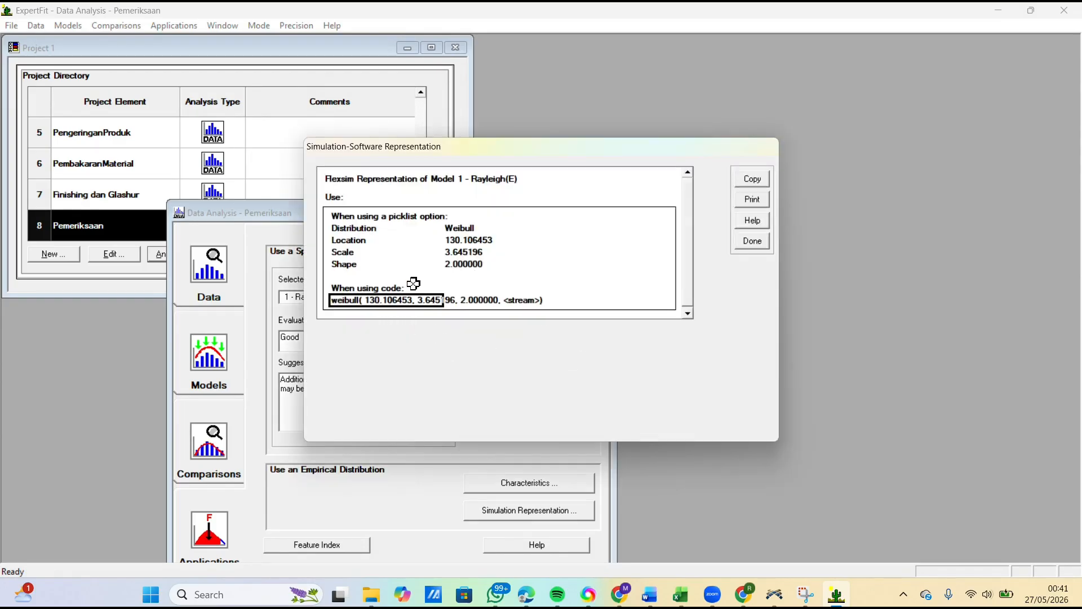
{"action": "left_click", "coordinate": [751, 180]}
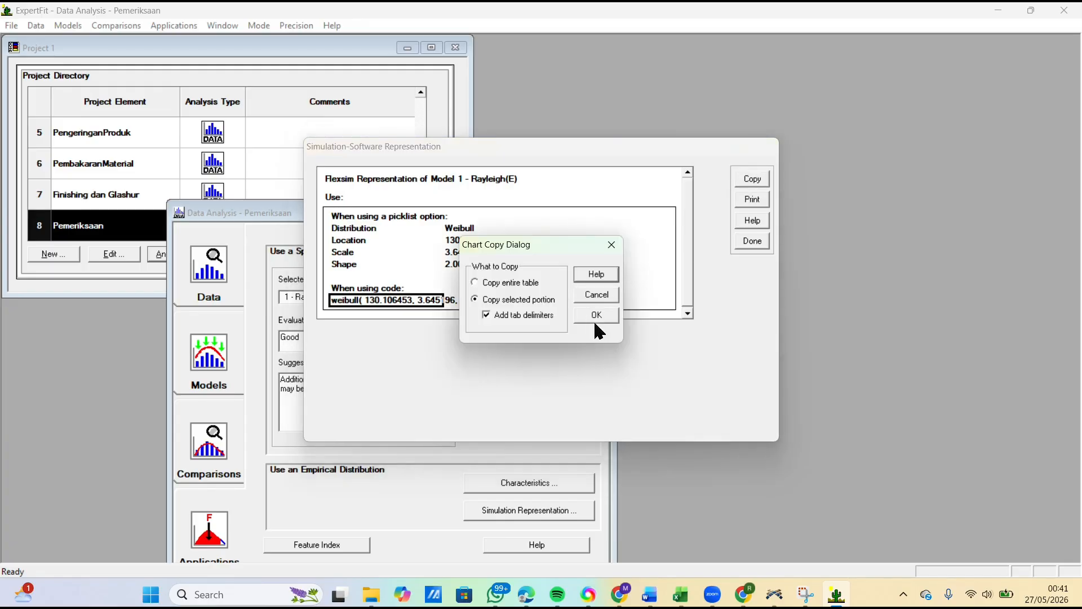
{"action": "left_click", "coordinate": [597, 315]}
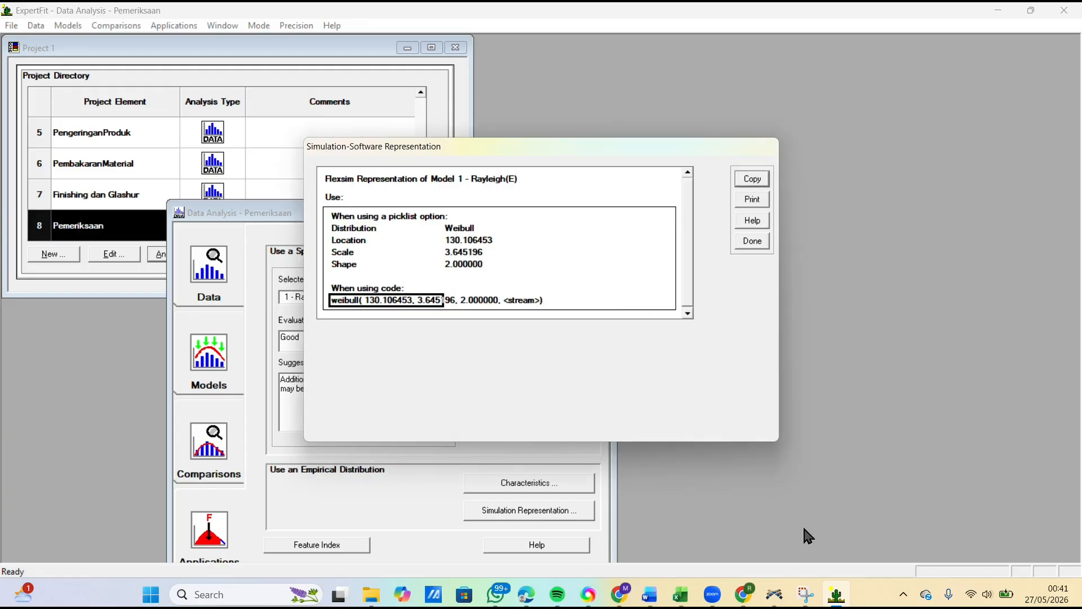
Step: In FlexSim, replace the ProsesPemeriksaanKualitas process time with the copied weibull( 130.106453, 3.645196, 2.000000, <stream>) expression
{"action": "left_click", "coordinate": [775, 594]}
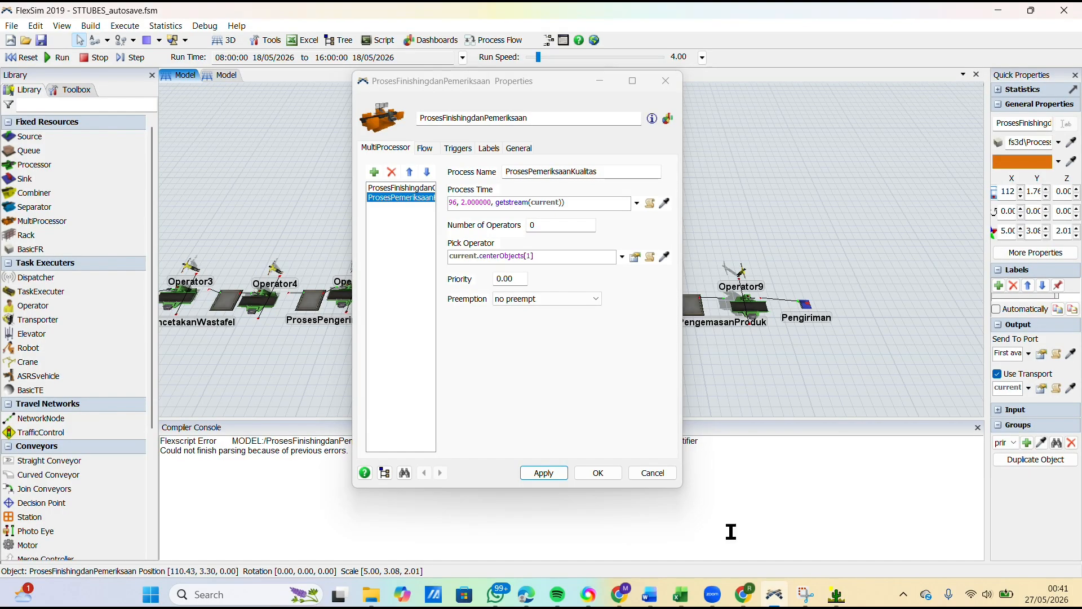
{"action": "left_click", "coordinate": [573, 201]}
{"action": "key", "text": "ctrl+a"}
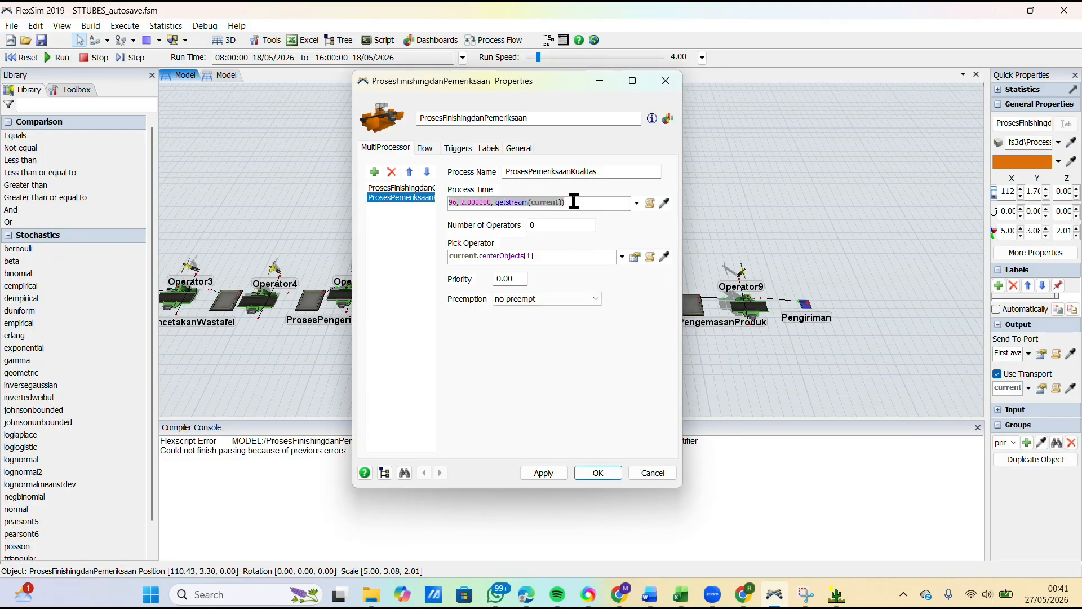
{"action": "key", "text": "ctrl+v"}
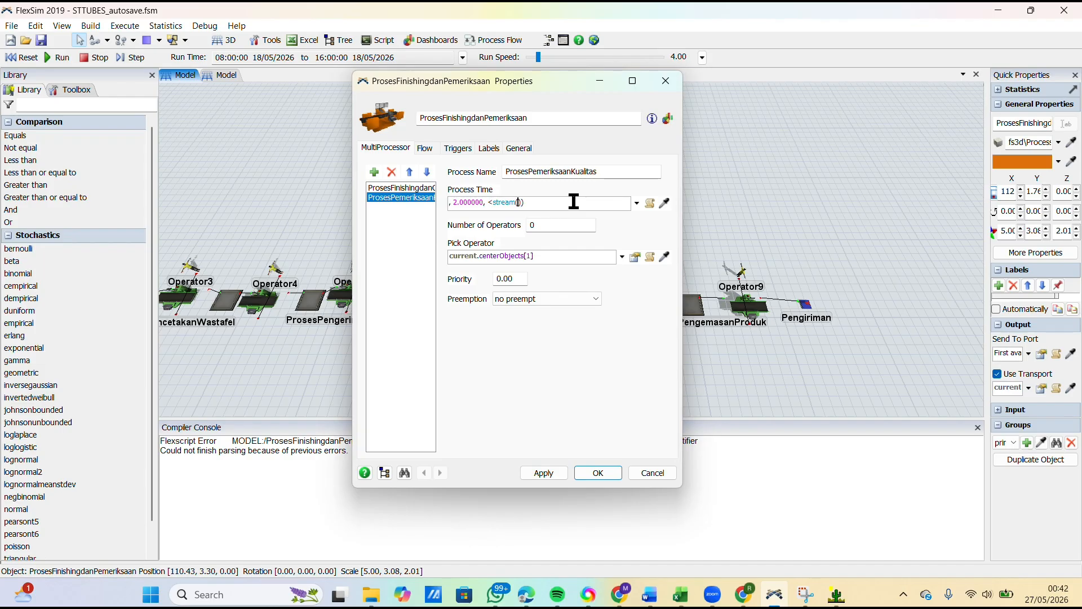
Step: Change the <stream> placeholder in the process time to getstream(current), apply it, and close the ProsesFinishingdanPemeriksaan properties
{"action": "type", "text": "ent"}
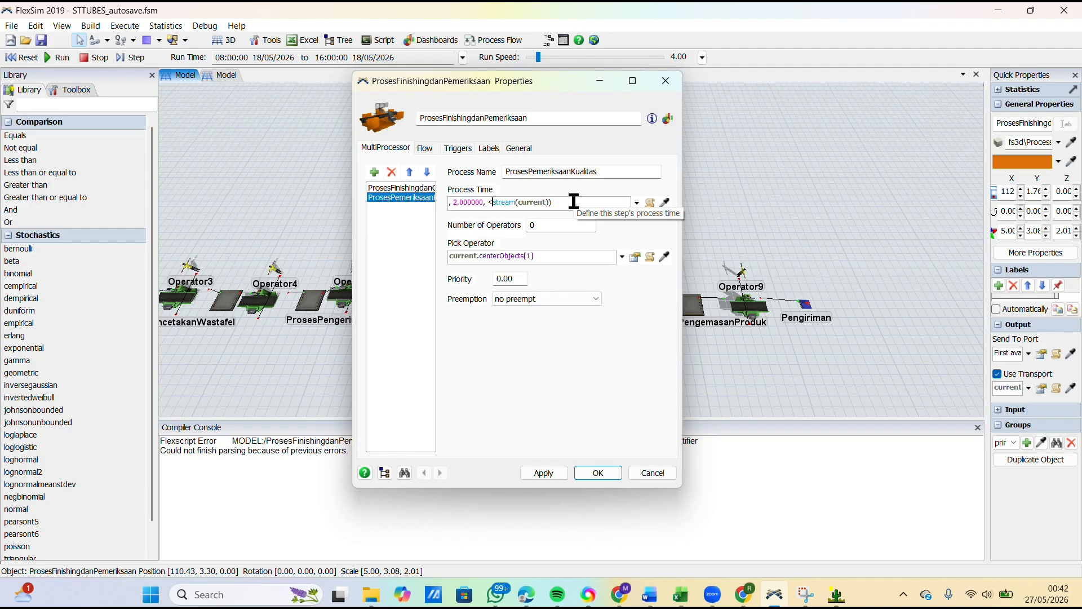
{"action": "key", "text": "BackSpace"}
{"action": "type", "text": "get"}
{"action": "left_click", "coordinate": [530, 368]}
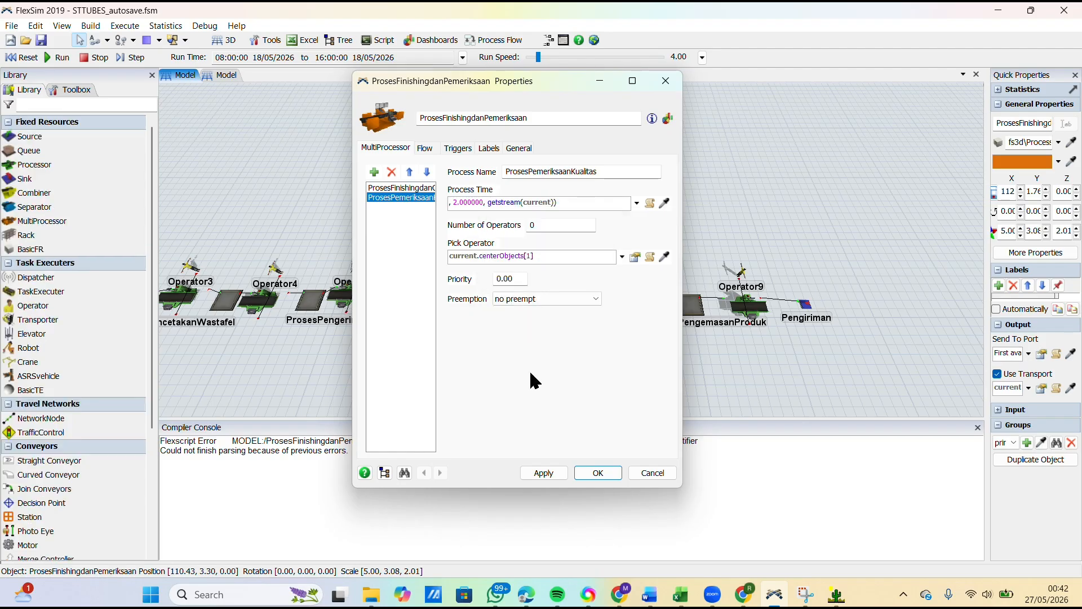
{"action": "left_click", "coordinate": [544, 473]}
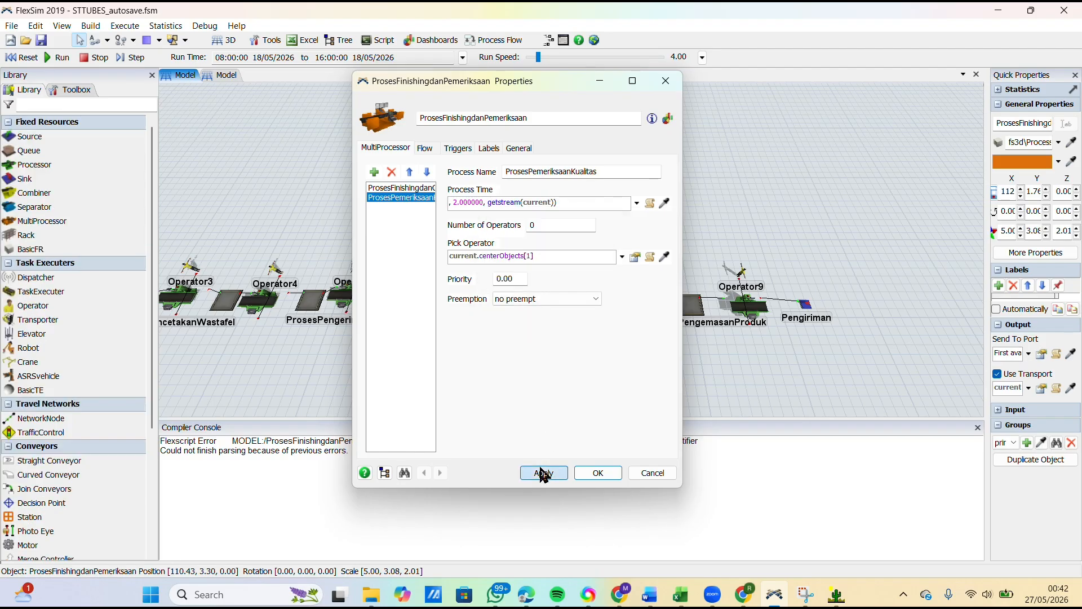
{"action": "left_click", "coordinate": [589, 476]}
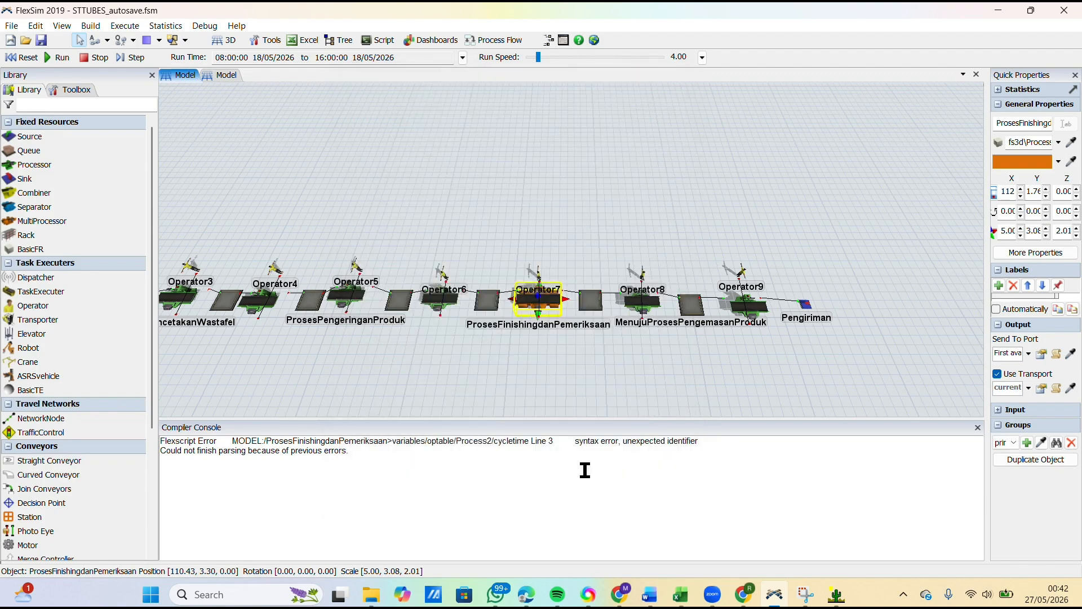
Step: Undock and enlarge the Compiler Console, check its messages, and close it
{"action": "left_click_drag", "start_coordinate": [580, 427], "coordinate": [596, 245]}
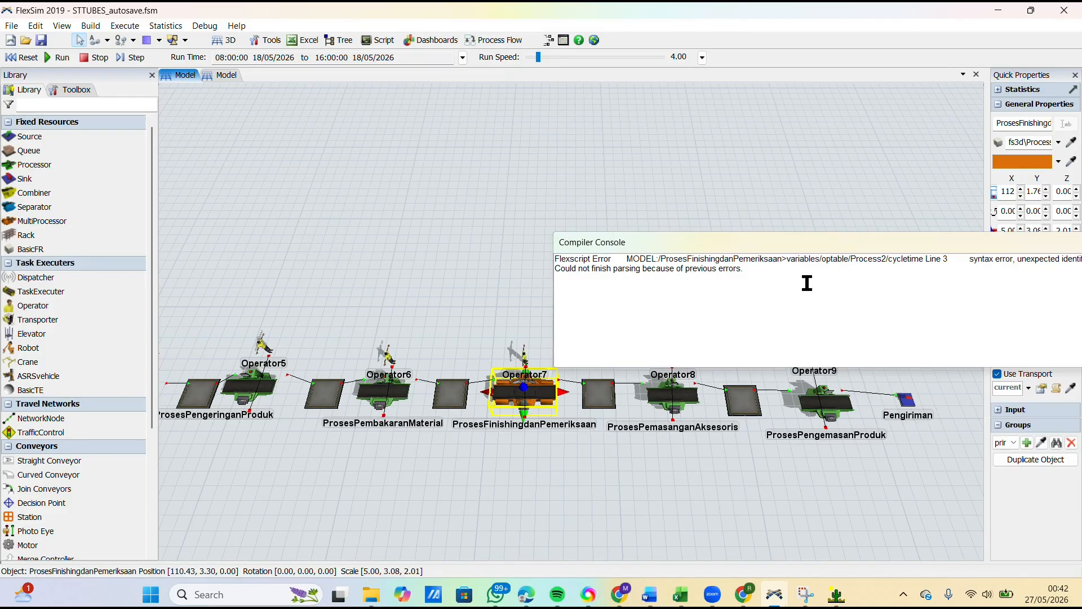
{"action": "double_click", "coordinate": [806, 241]}
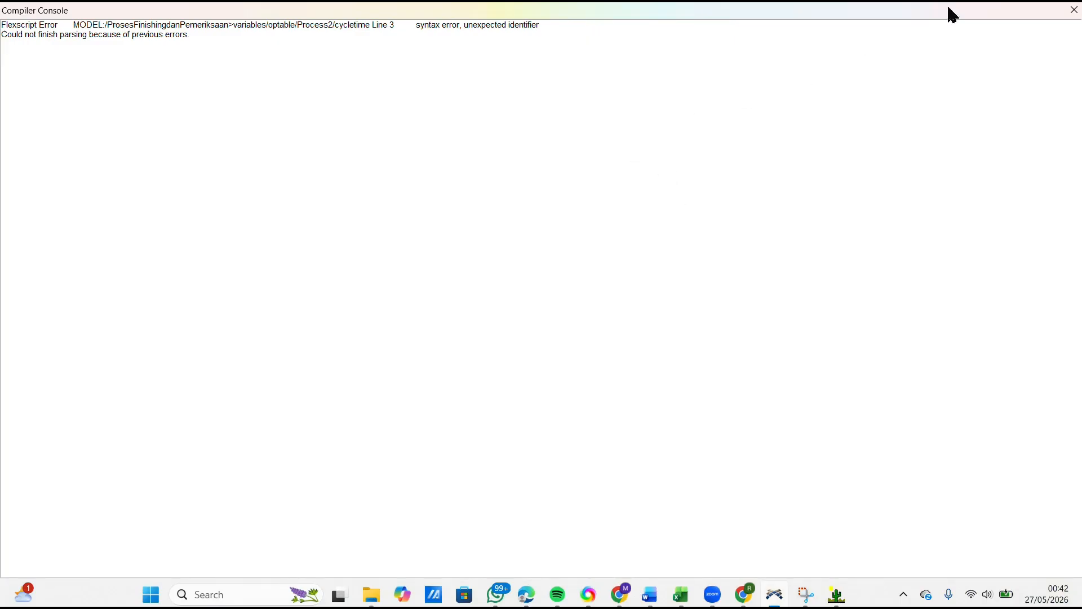
{"action": "left_click", "coordinate": [1074, 10]}
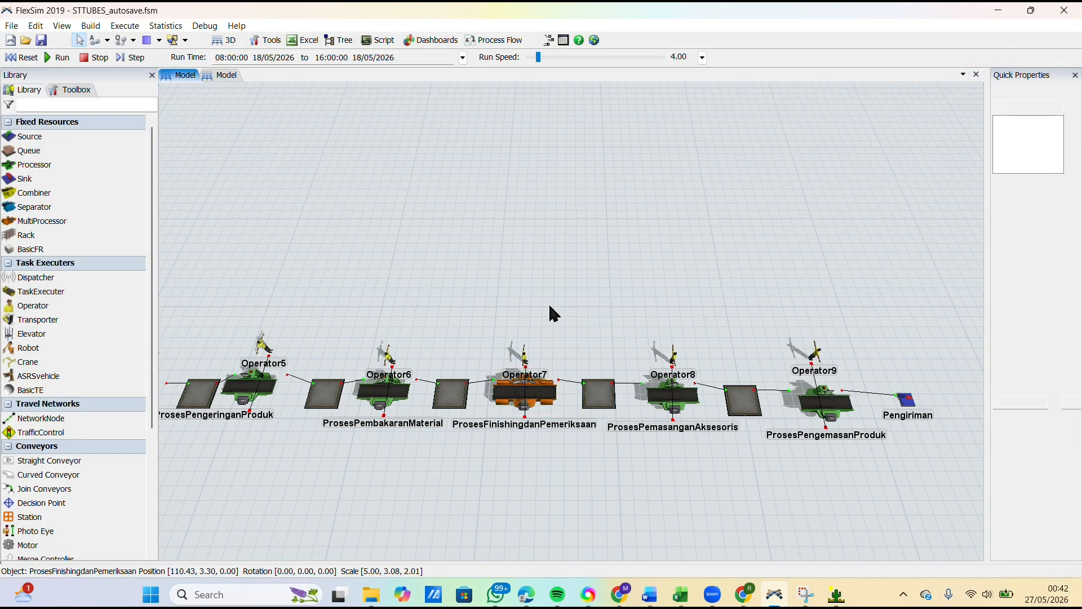
Step: Open the ProsesPemasanganAksesoris properties, then switch to Excel and copy the ten Pemasangan aksesoris measurements, C12:L12
{"action": "left_click", "coordinate": [673, 395]}
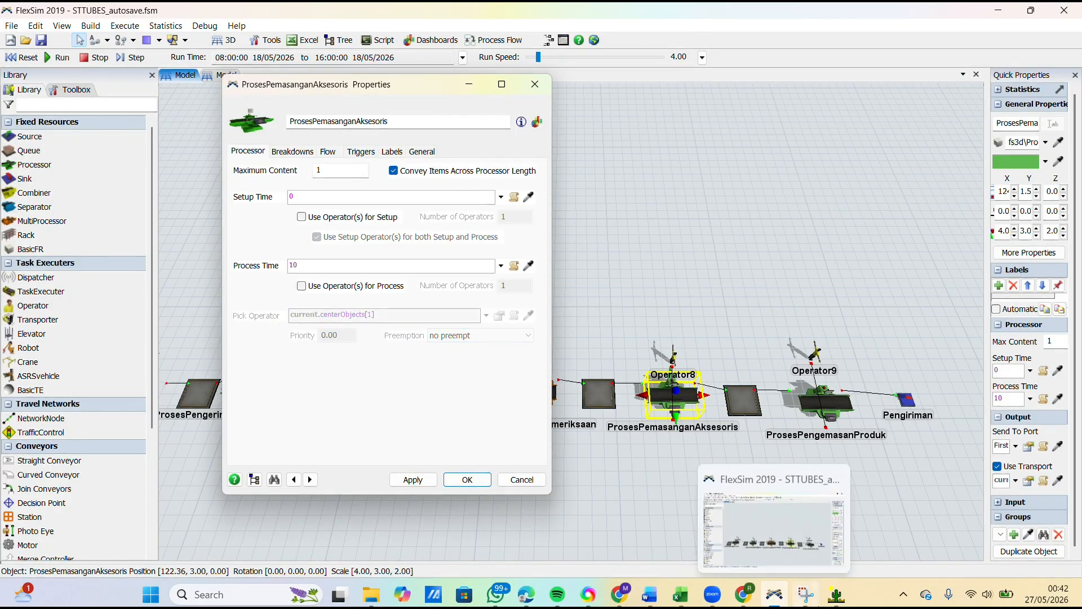
{"action": "left_click", "coordinate": [856, 553]}
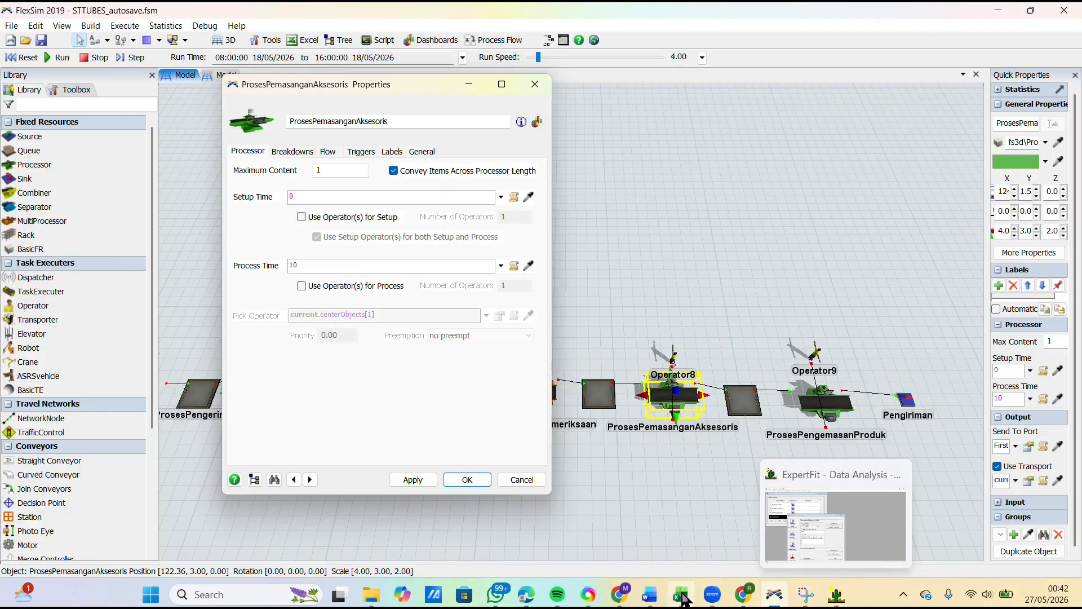
{"action": "left_click", "coordinate": [680, 594]}
{"action": "left_click", "coordinate": [381, 406]}
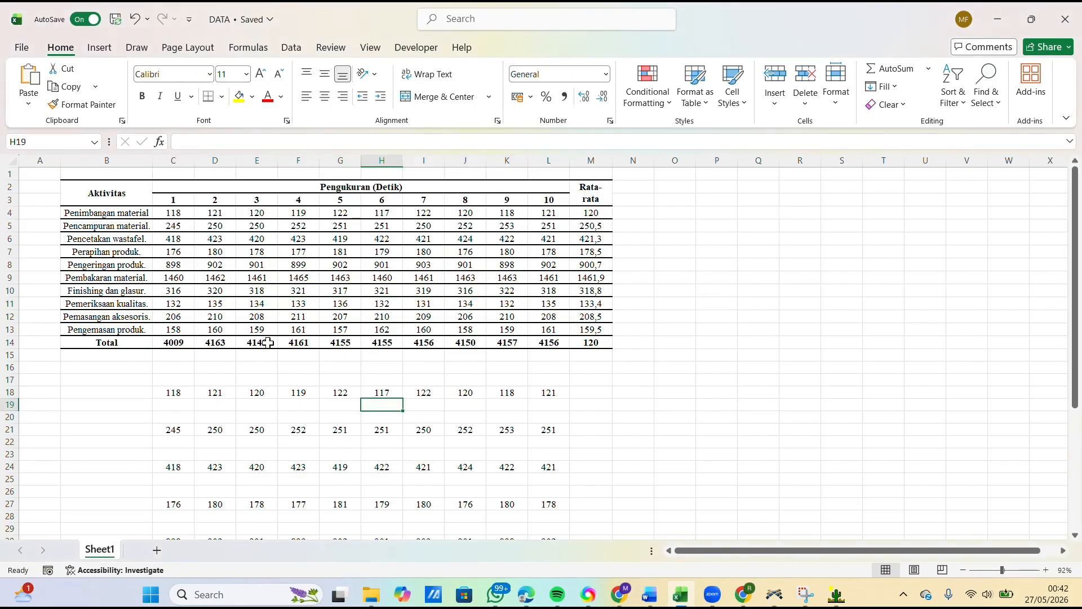
{"action": "left_click_drag", "start_coordinate": [166, 314], "coordinate": [531, 318]}
{"action": "key", "text": "ctrl+c"}
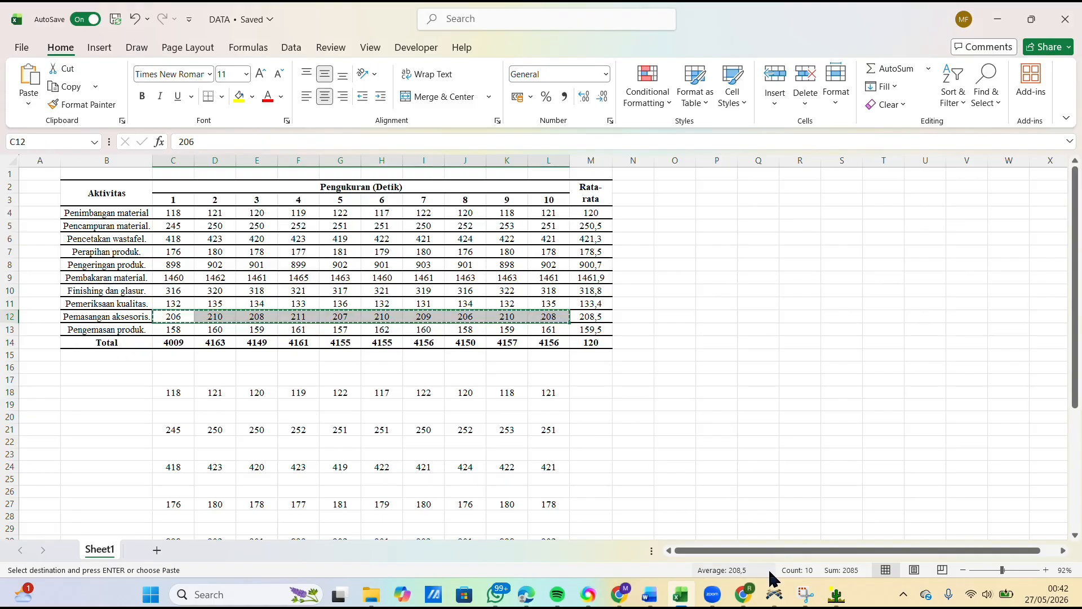
Step: Switch to ExpertFit and close the simulation-representation options and the Pemeriksaan data analysis
{"action": "left_click", "coordinate": [837, 594]}
{"action": "left_click", "coordinate": [757, 242]}
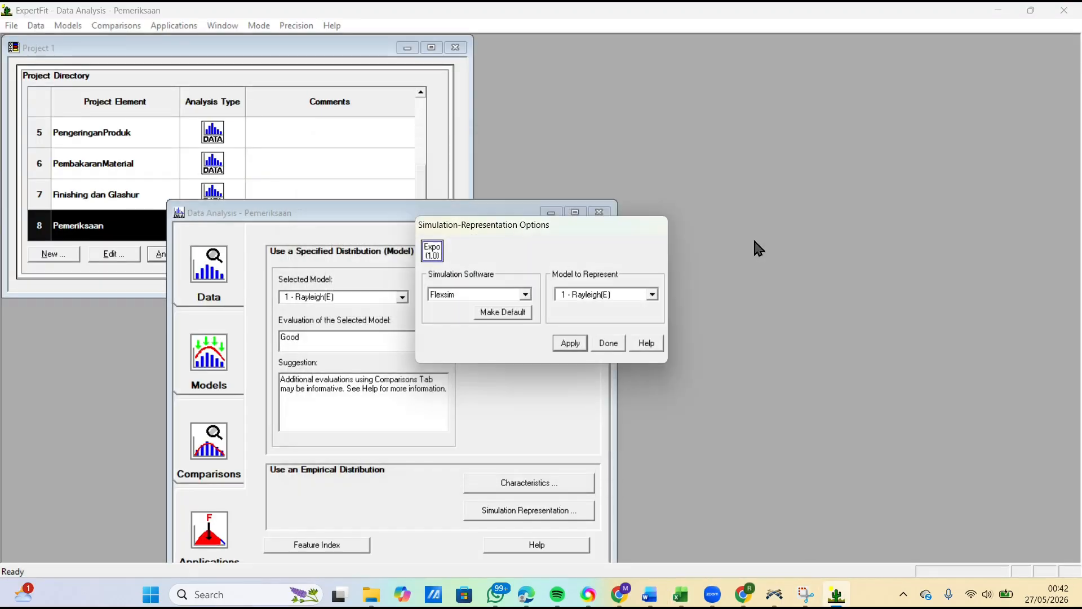
{"action": "left_click", "coordinate": [608, 343]}
{"action": "left_click", "coordinate": [599, 213]}
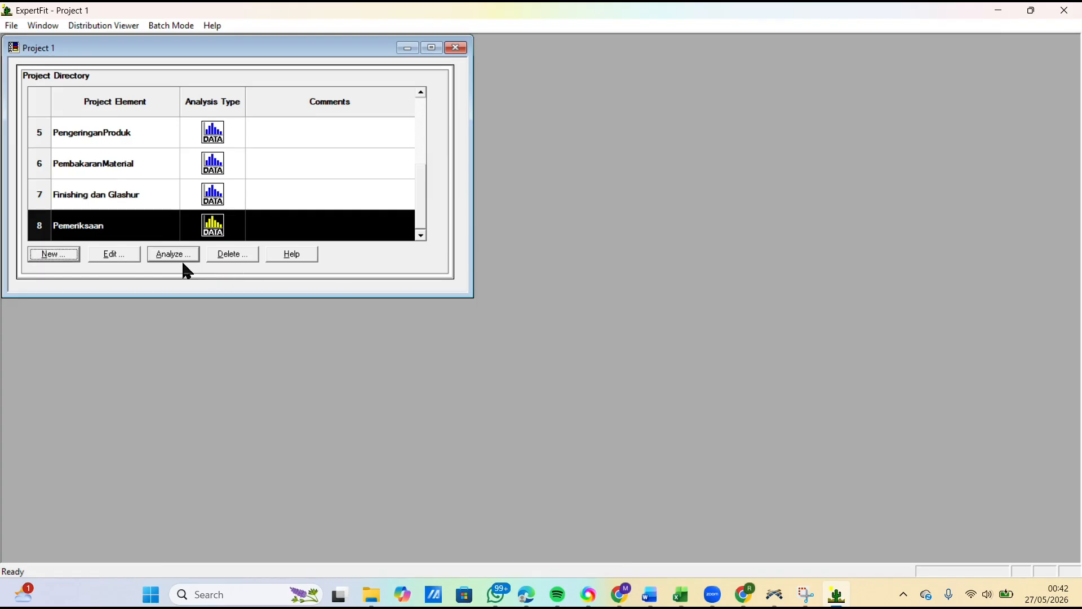
Step: Create a new project element named PemasanganAksesoris for fitting distributions to data
{"action": "left_click", "coordinate": [74, 256]}
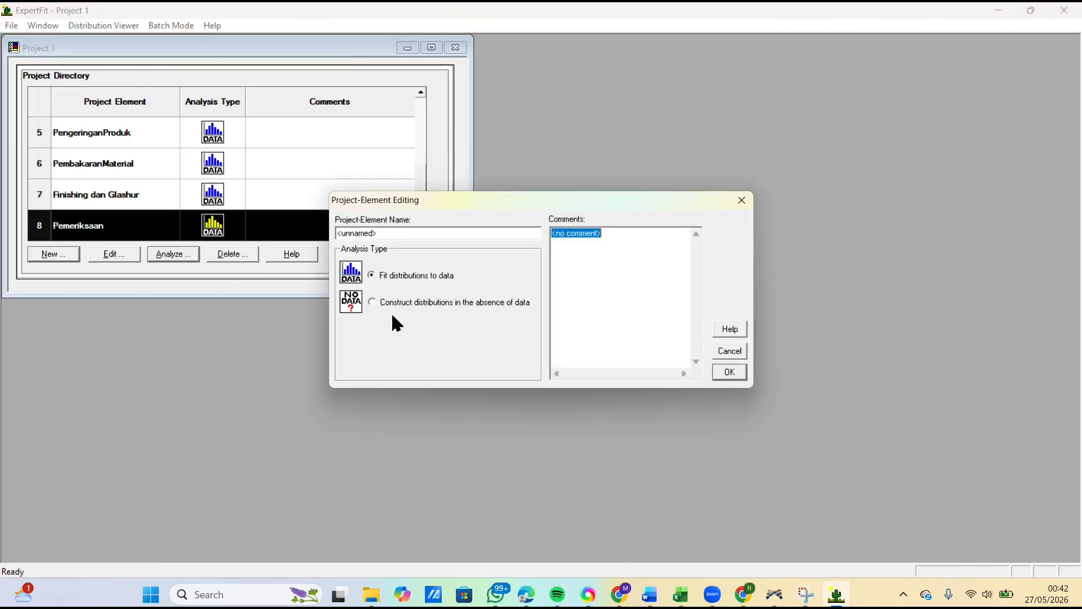
{"action": "double_click", "coordinate": [441, 232]}
{"action": "key", "text": "BackSpace"}
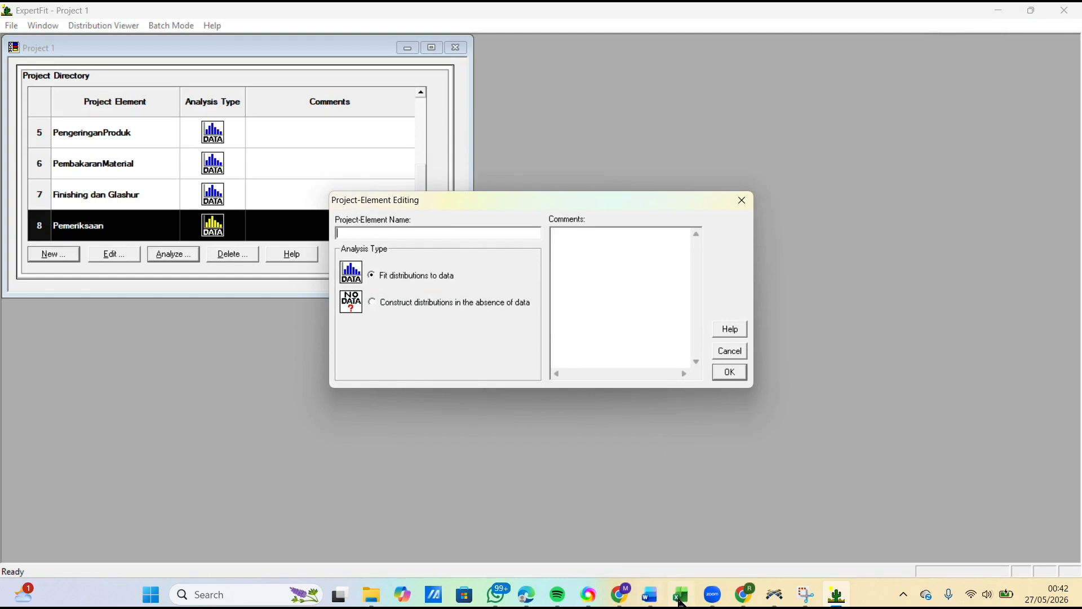
{"action": "left_click", "coordinate": [681, 537]}
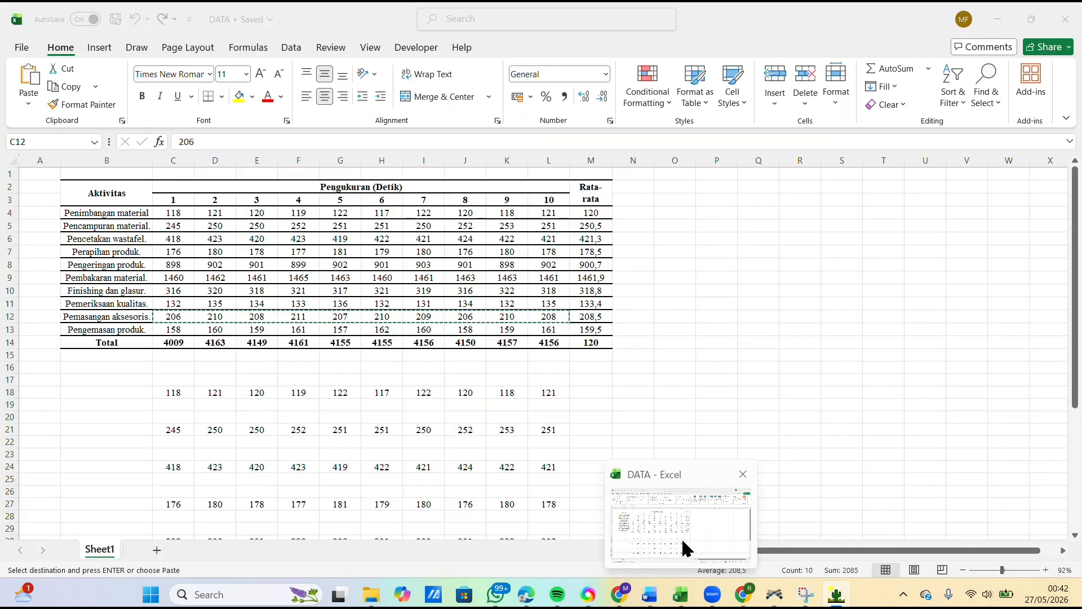
{"action": "left_click", "coordinate": [681, 535]}
{"action": "type", "text": "PemasanganAksesoris"}
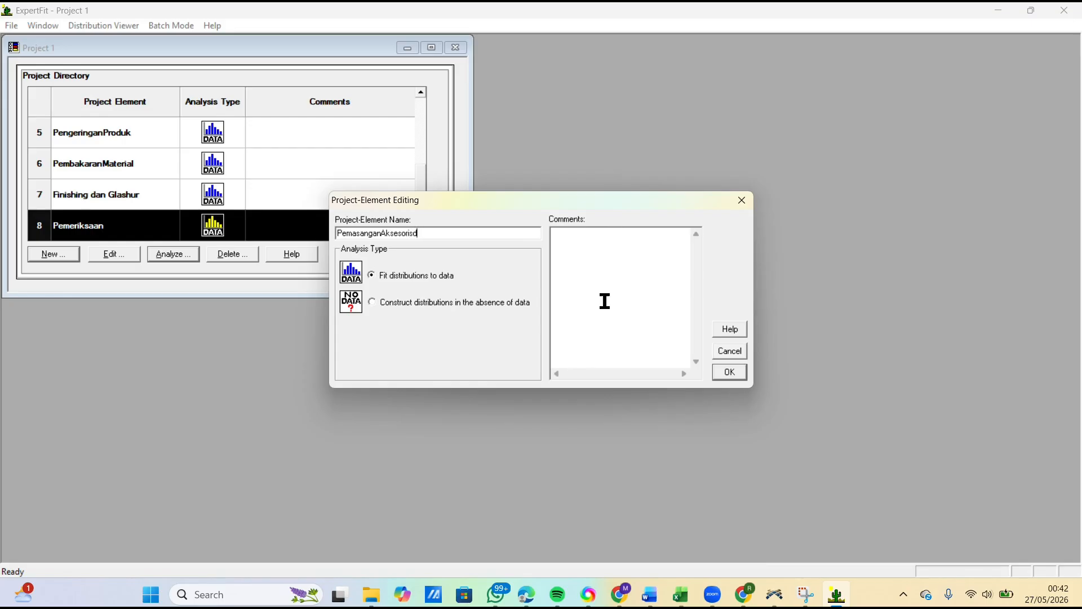
{"action": "left_click", "coordinate": [738, 371]}
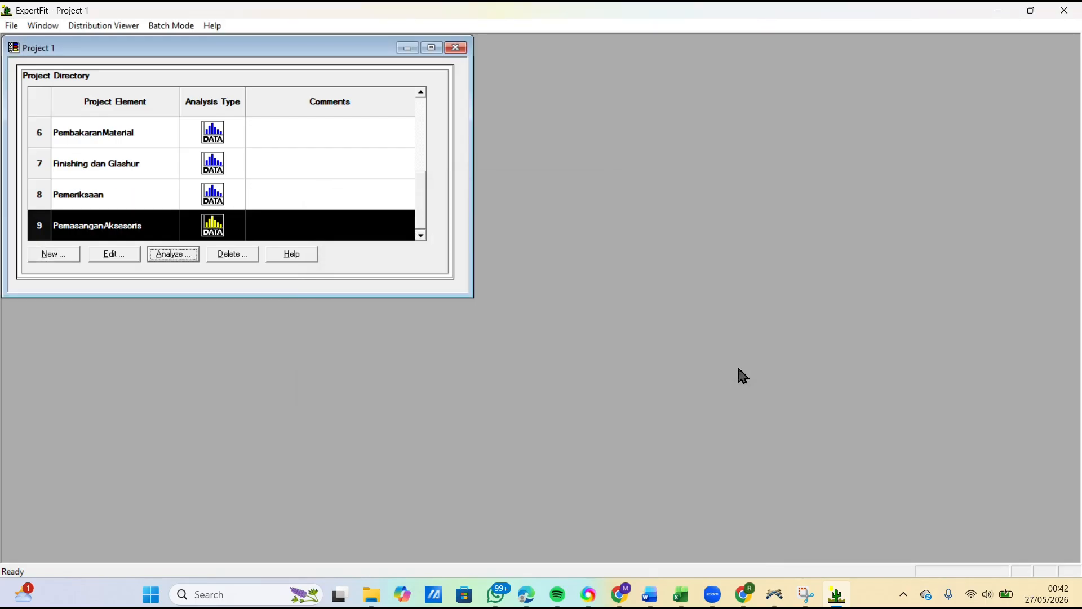
Step: Analyze PemasanganAksesoris and paste the copied measurements into its data editor, treating them as real valued
{"action": "left_click", "coordinate": [163, 254]}
{"action": "left_click", "coordinate": [379, 112]}
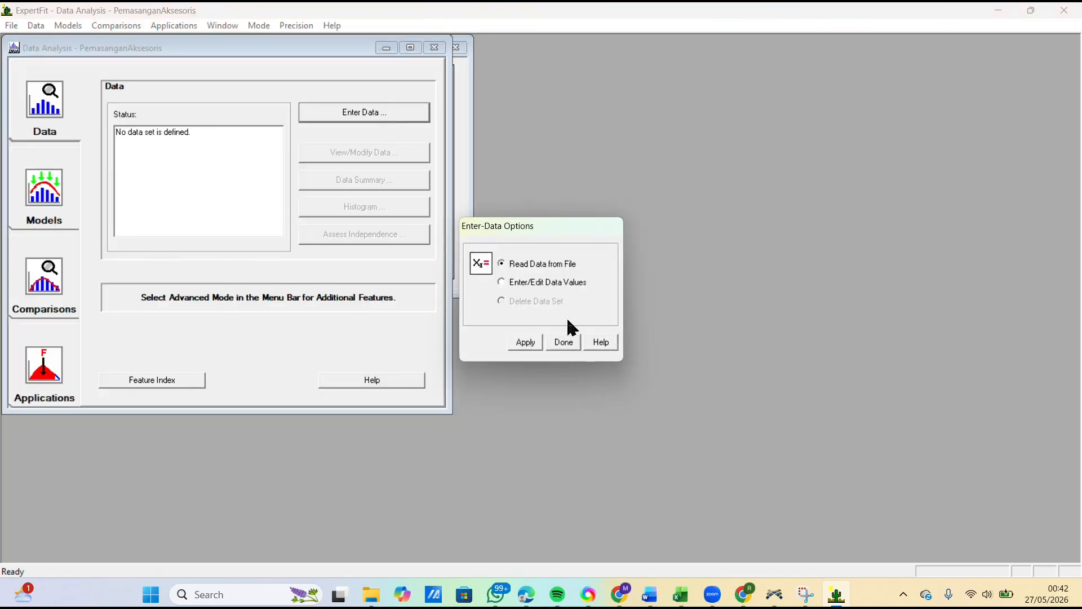
{"action": "left_click", "coordinate": [525, 342]}
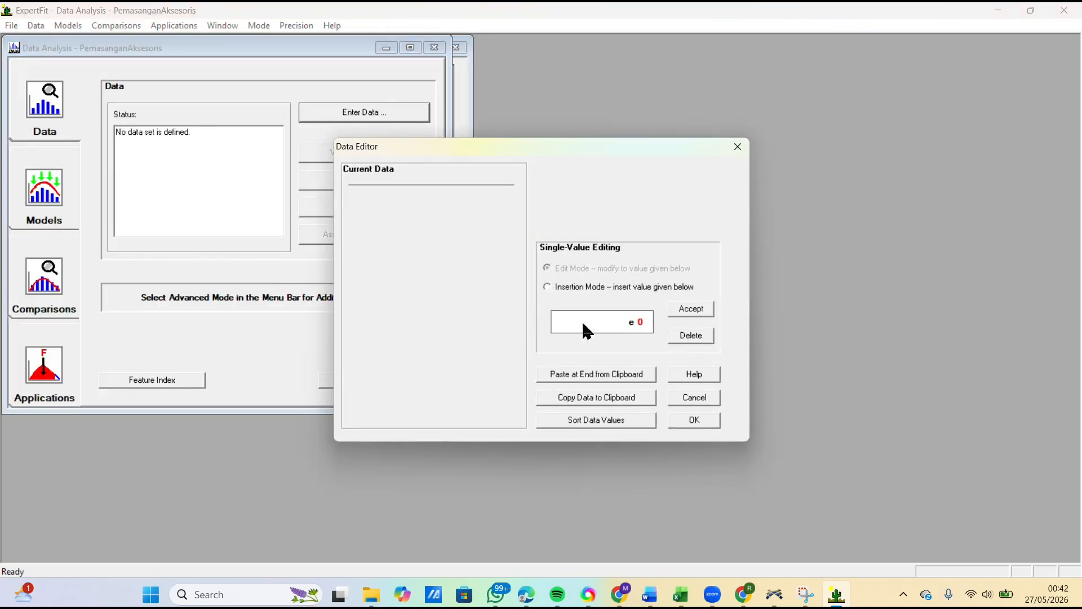
{"action": "left_click", "coordinate": [596, 377]}
{"action": "left_click", "coordinate": [695, 420]}
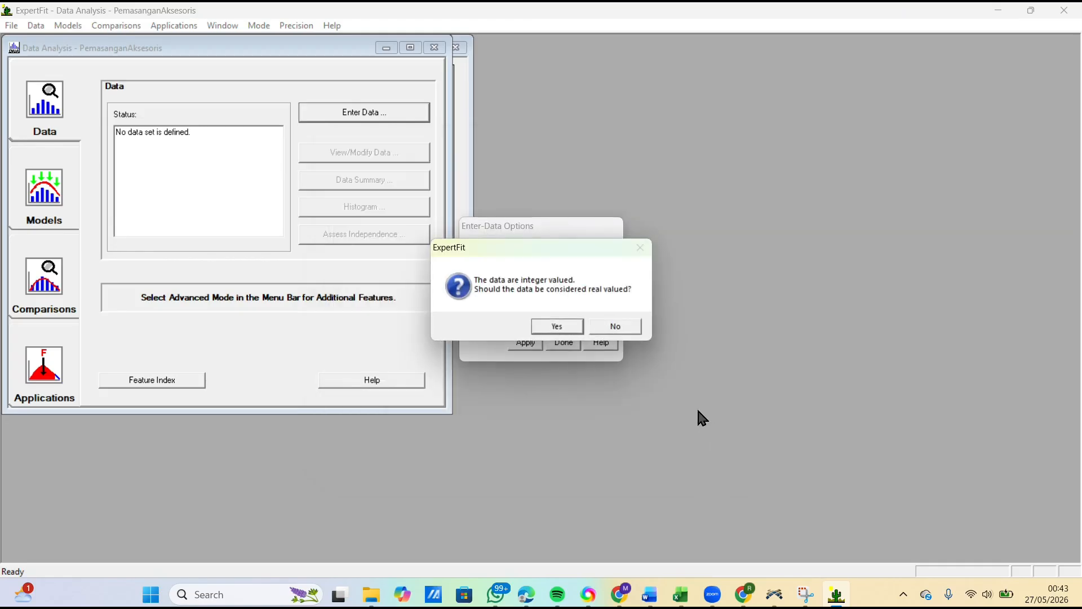
{"action": "left_click", "coordinate": [561, 326]}
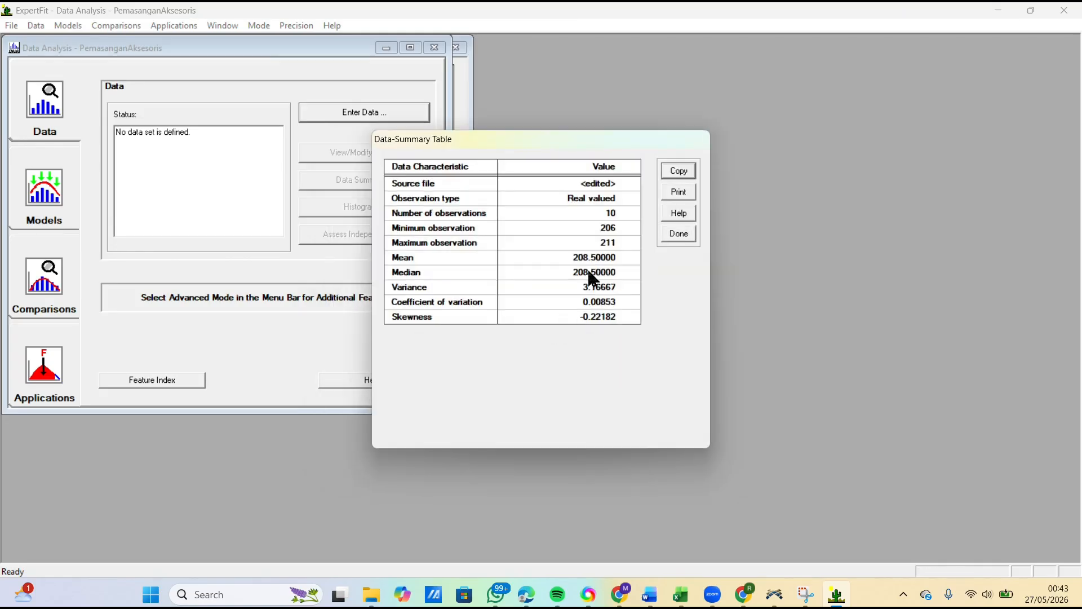
{"action": "left_click", "coordinate": [670, 236]}
Step: Run automated fitting on the PemasanganAksesoris data and close the fitting results
{"action": "left_click", "coordinate": [60, 182]}
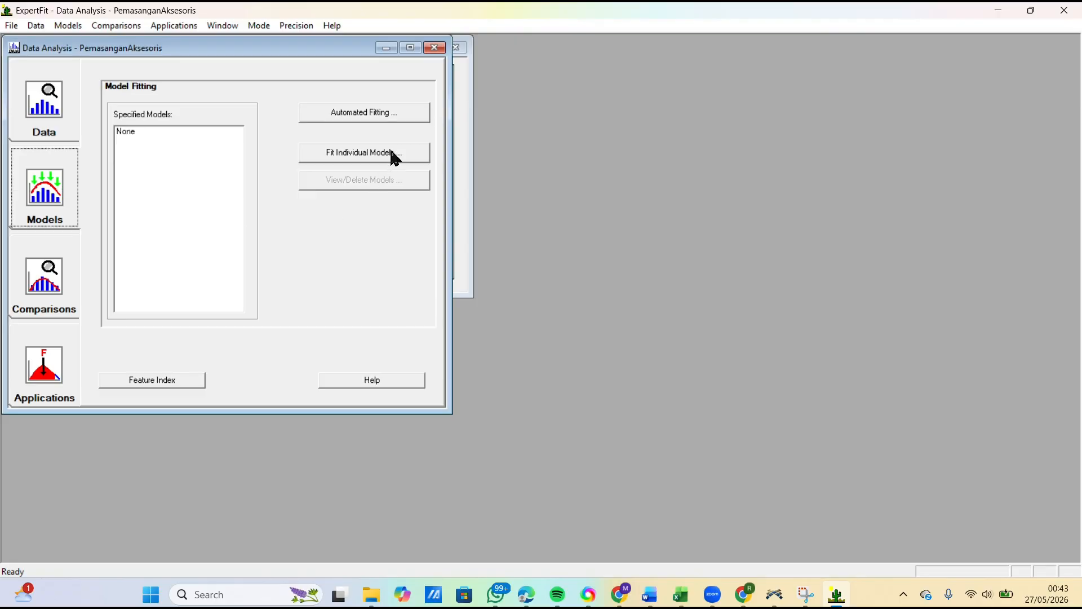
{"action": "left_click", "coordinate": [398, 114]}
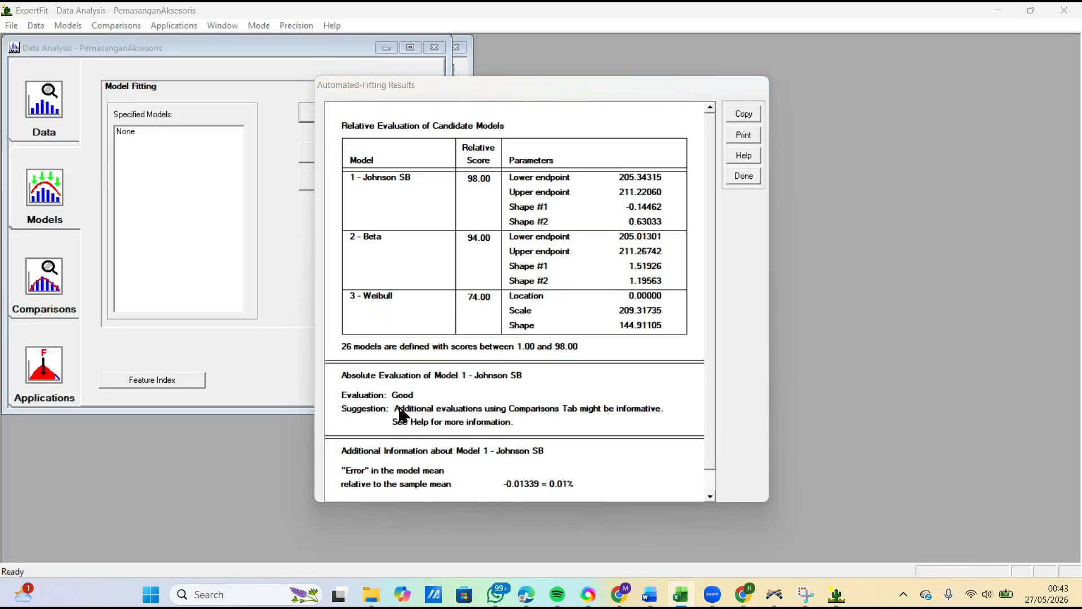
{"action": "left_click", "coordinate": [754, 178]}
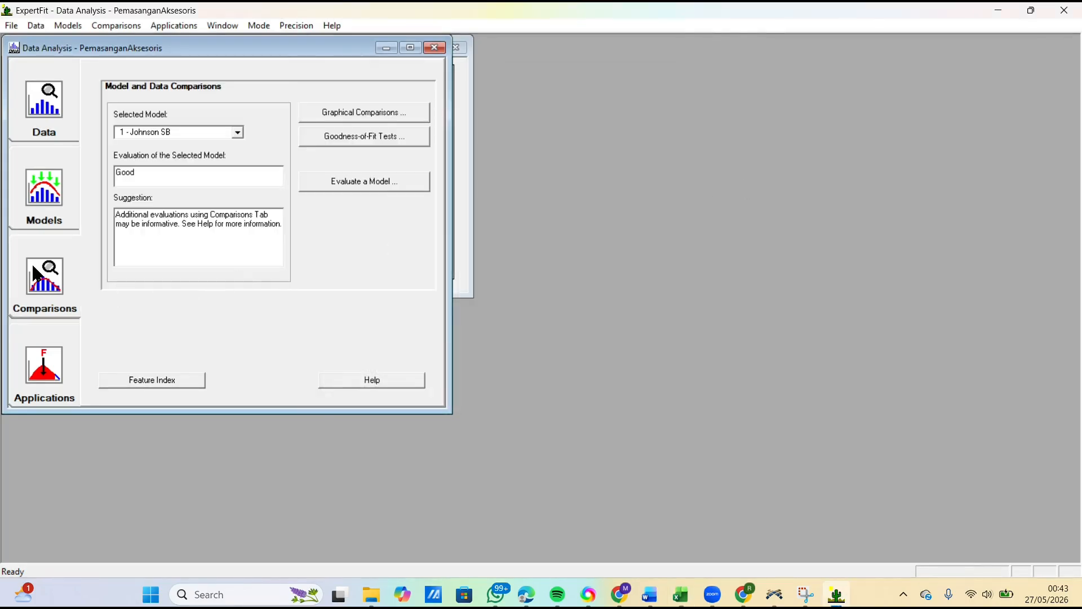
Step: Generate the Flexsim representation of the Johnson SB model and copy its johnsonbounded code expression
{"action": "left_click", "coordinate": [47, 345]}
{"action": "left_click", "coordinate": [364, 140]}
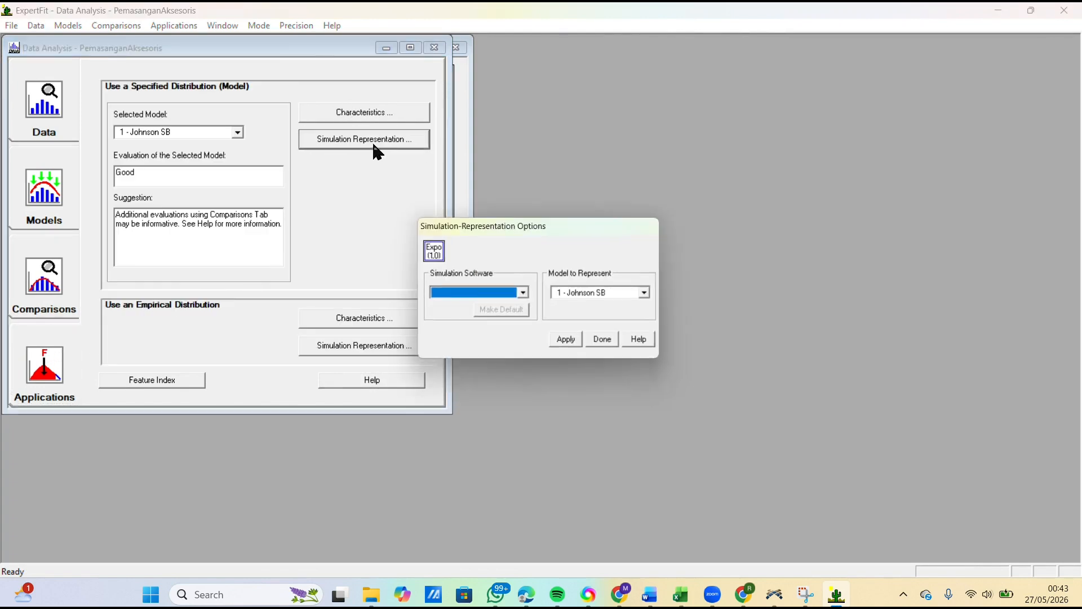
{"action": "left_click", "coordinate": [525, 295]}
{"action": "left_click", "coordinate": [449, 307]}
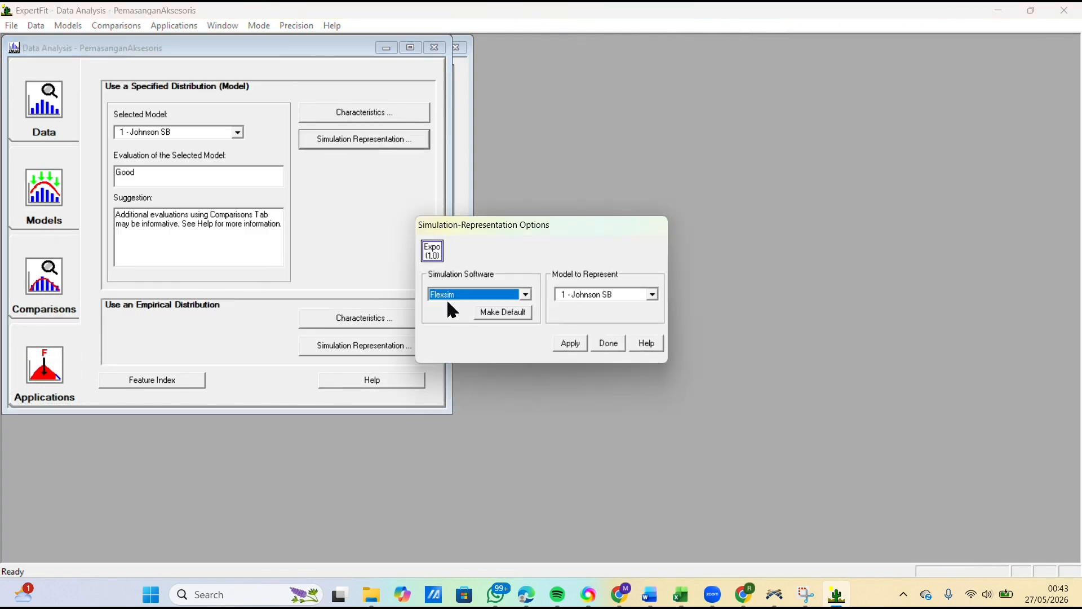
{"action": "left_click", "coordinate": [570, 343]}
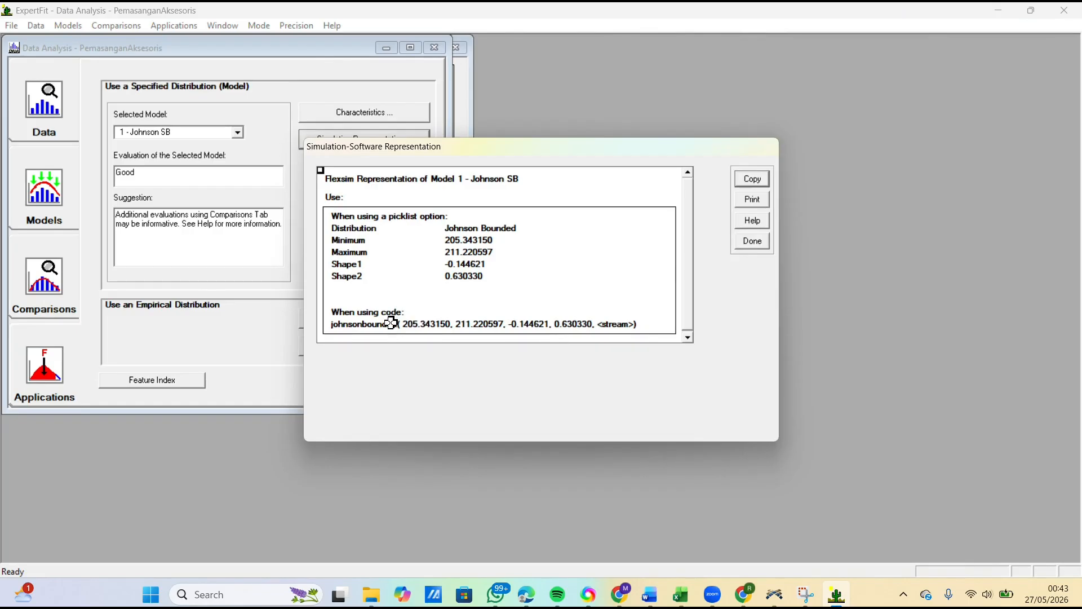
{"action": "left_click", "coordinate": [391, 321]}
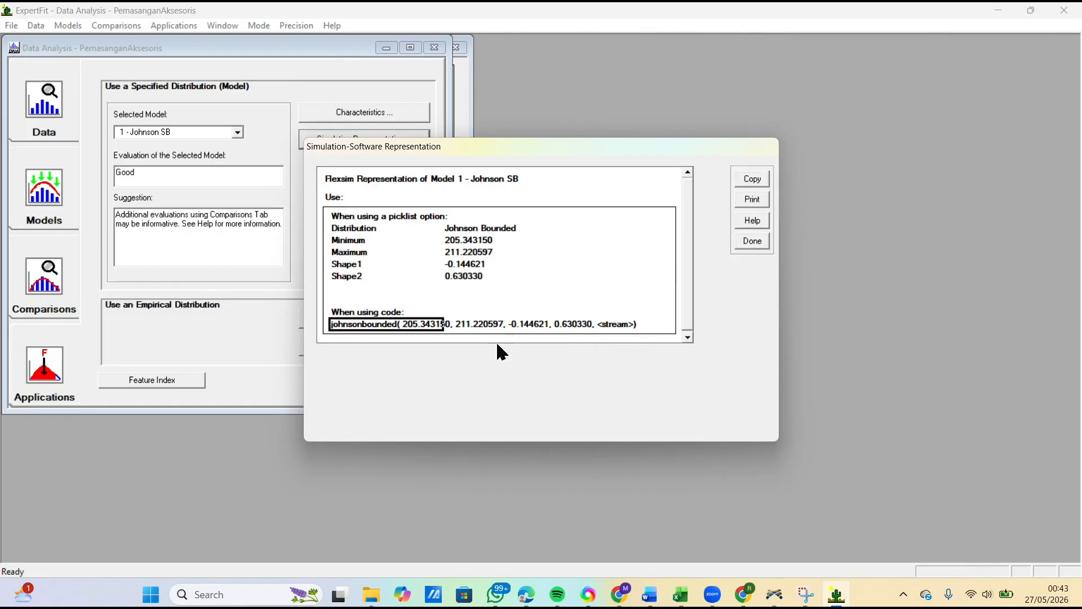
{"action": "left_click", "coordinate": [755, 181]}
{"action": "left_click", "coordinate": [596, 315]}
Step: In FlexSim, replace the ProsesPemasanganAksesoris process time with johnsonbounded( 205.343150, 211.220597, -0.144621, 0.630330, <stream>)
{"action": "left_click", "coordinate": [775, 594]}
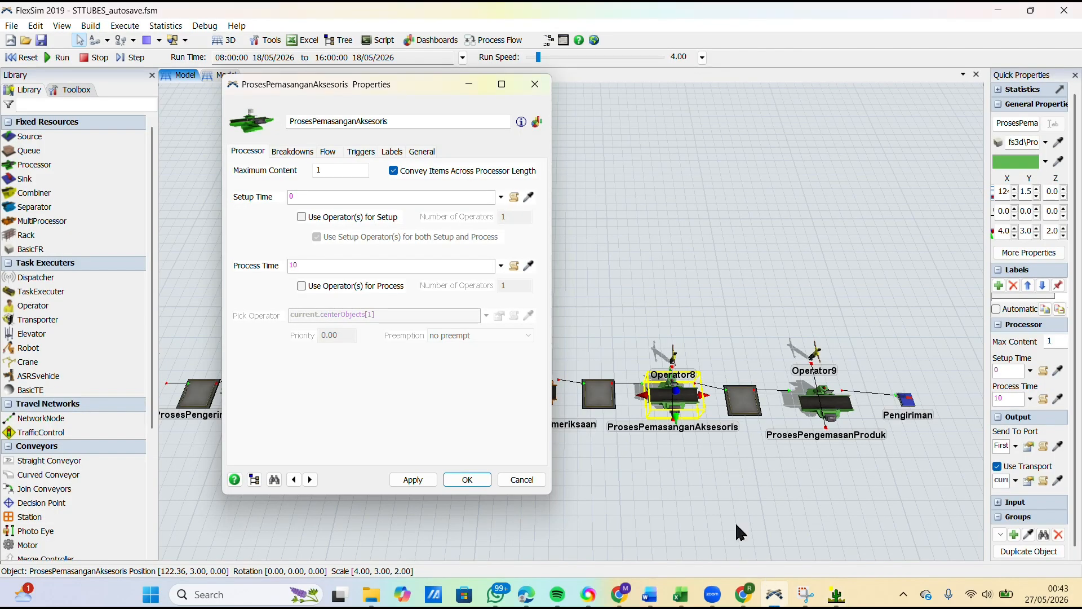
{"action": "left_click", "coordinate": [373, 266]}
{"action": "key", "text": "ctrl+v"}
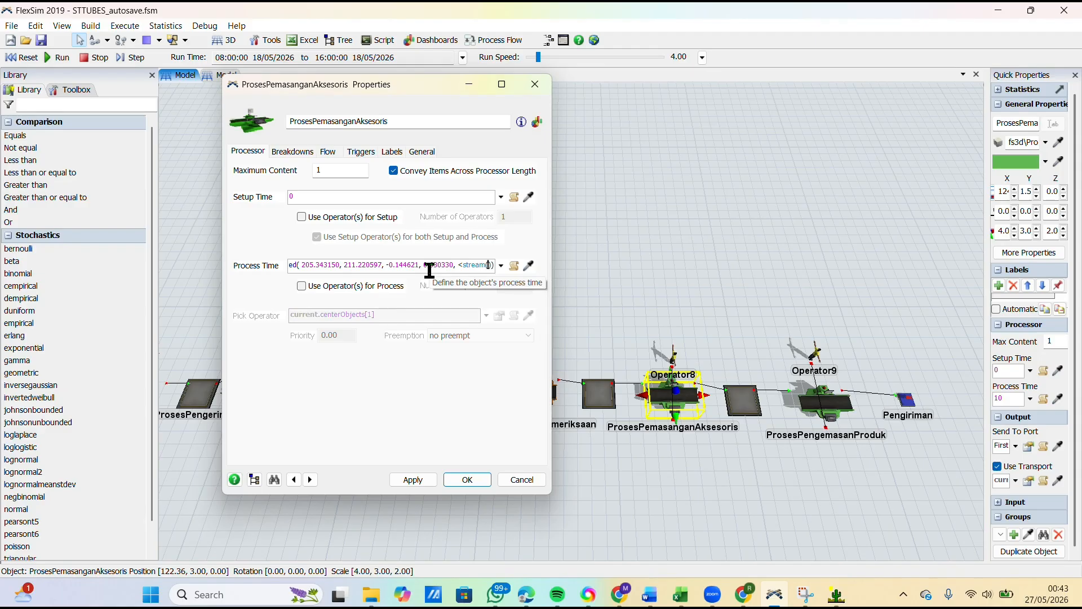
Step: Change the <stream> placeholder in the process time to getstream(current), apply it, and close the ProsesPemasanganAksesoris properties
{"action": "type", "text": "et"}
{"action": "key", "text": "BackSpace"}
{"action": "key", "text": "BackSpace"}
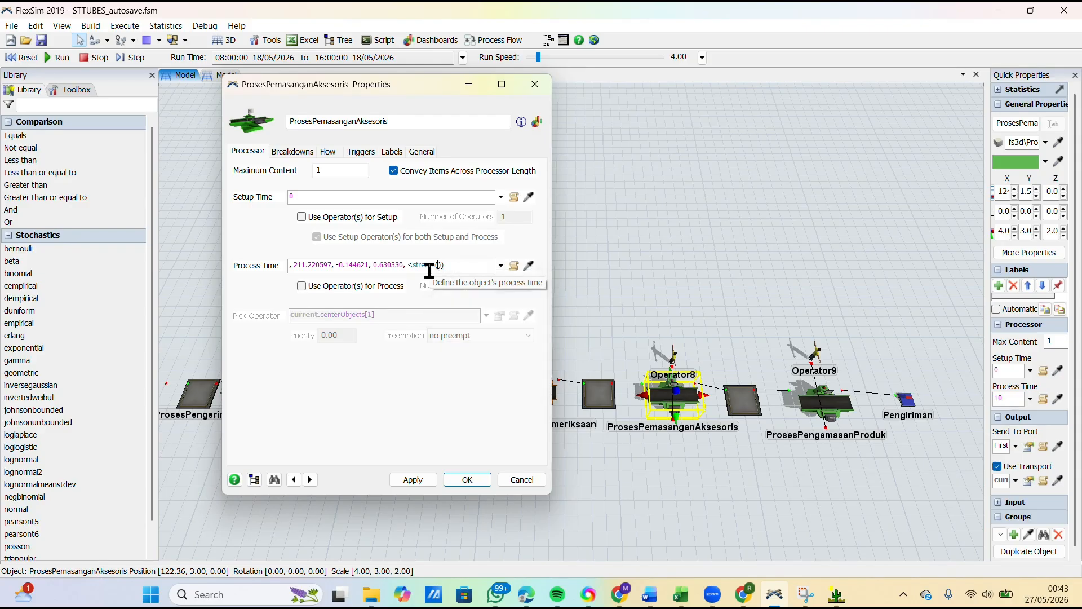
{"action": "type", "text": "current"}
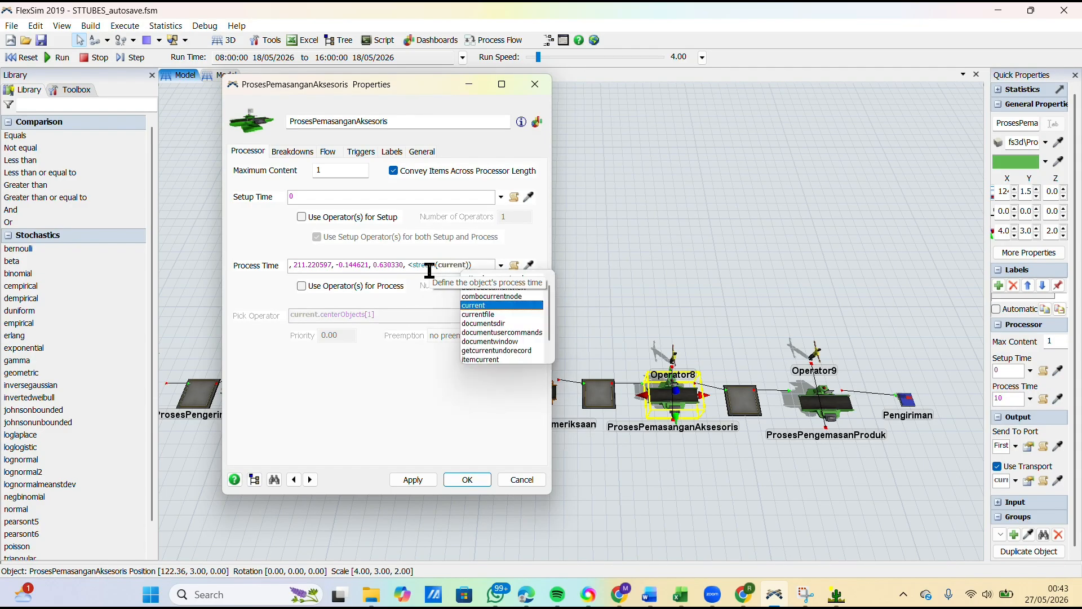
{"action": "left_click", "coordinate": [412, 265]}
{"action": "key", "text": "BackSpace"}
{"action": "type", "text": "g"}
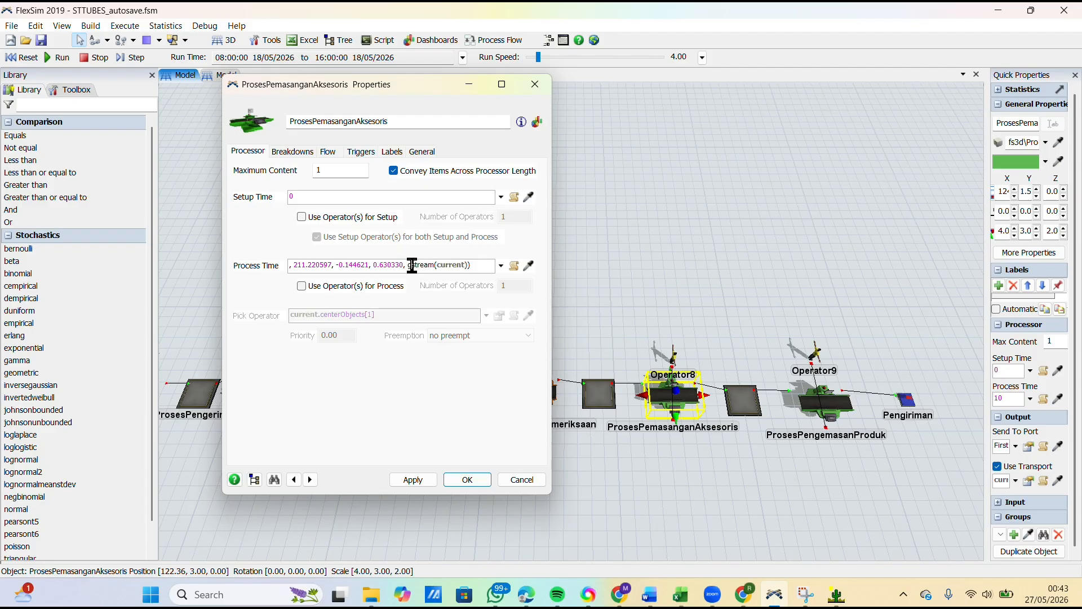
{"action": "type", "text": "et"}
{"action": "left_click", "coordinate": [387, 391]}
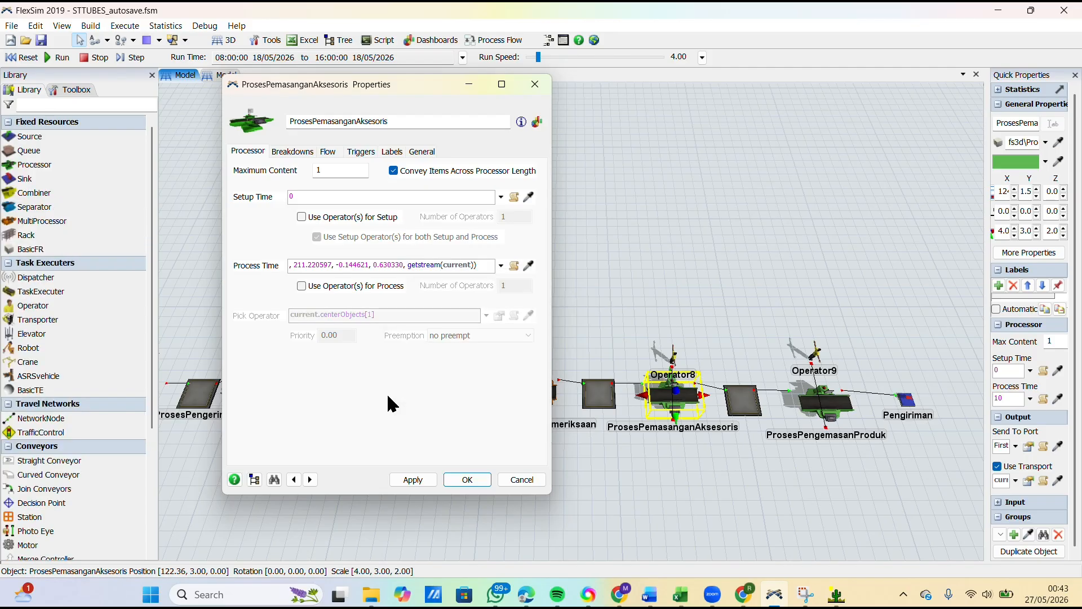
{"action": "left_click", "coordinate": [465, 480]}
Step: Select the ProsesPengemasanProduk processor, then switch to Excel and copy the ten Pengemasan produk measurements, C13:L13
{"action": "left_click_drag", "start_coordinate": [605, 509], "coordinate": [332, 470]}
{"action": "left_click", "coordinate": [540, 376]}
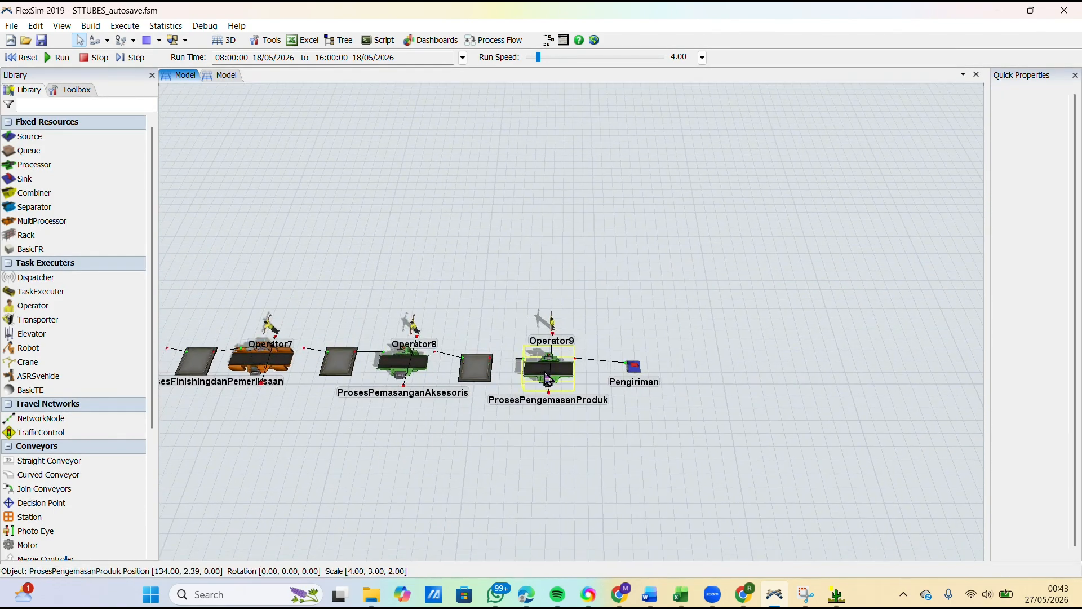
{"action": "left_click", "coordinate": [680, 594]}
{"action": "left_click_drag", "start_coordinate": [170, 328], "coordinate": [538, 332]}
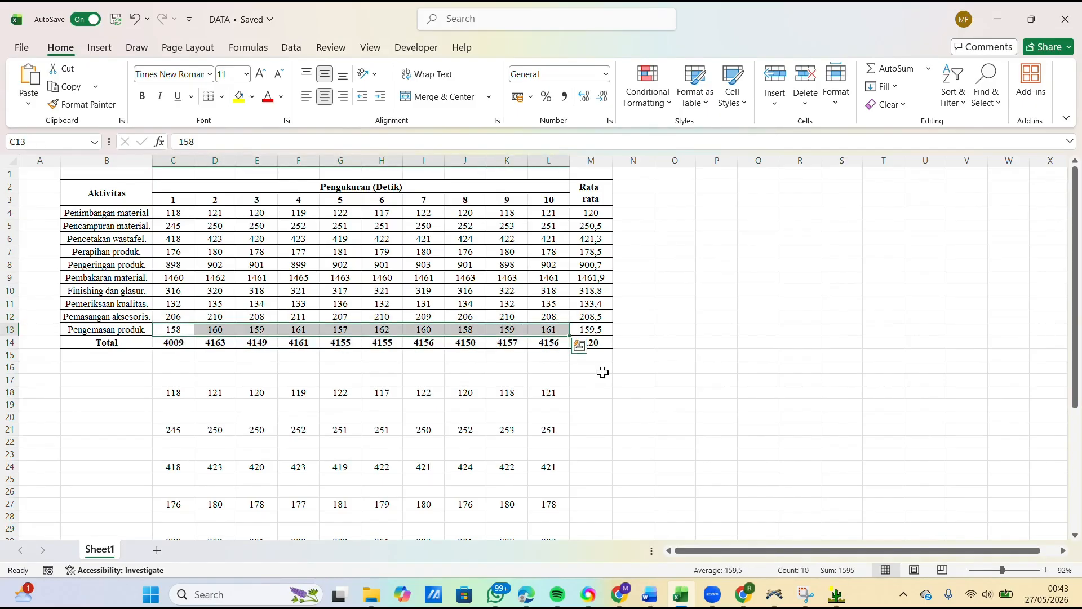
{"action": "key", "text": "ctrl+c"}
Step: Switch to ExpertFit and close the Johnson SB representation, its options and the PemasanganAksesoris data analysis
{"action": "left_click", "coordinate": [836, 594]}
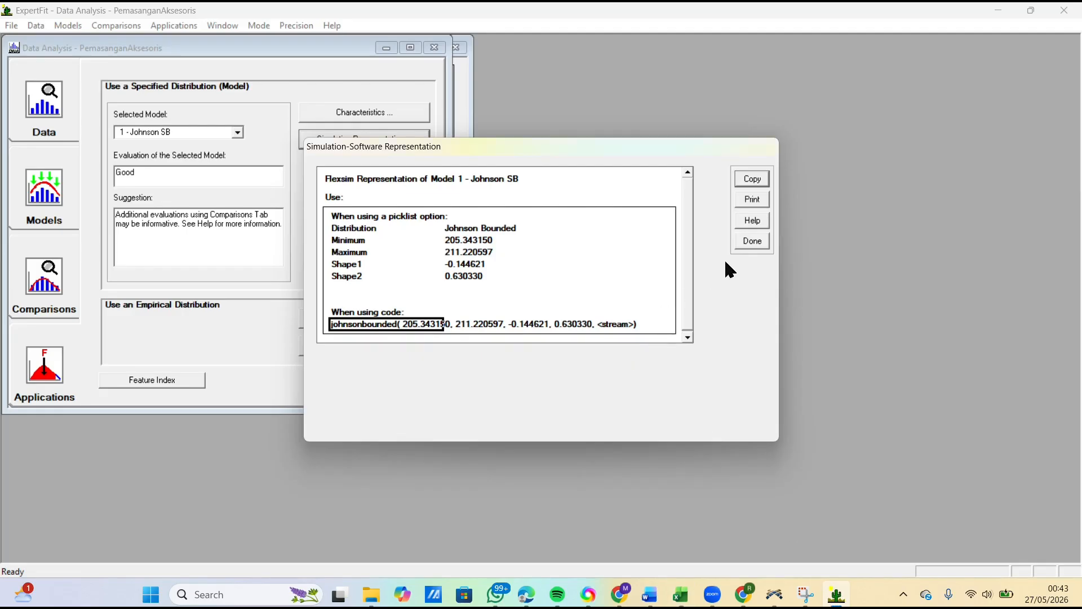
{"action": "left_click", "coordinate": [752, 240]}
{"action": "left_click", "coordinate": [603, 345]}
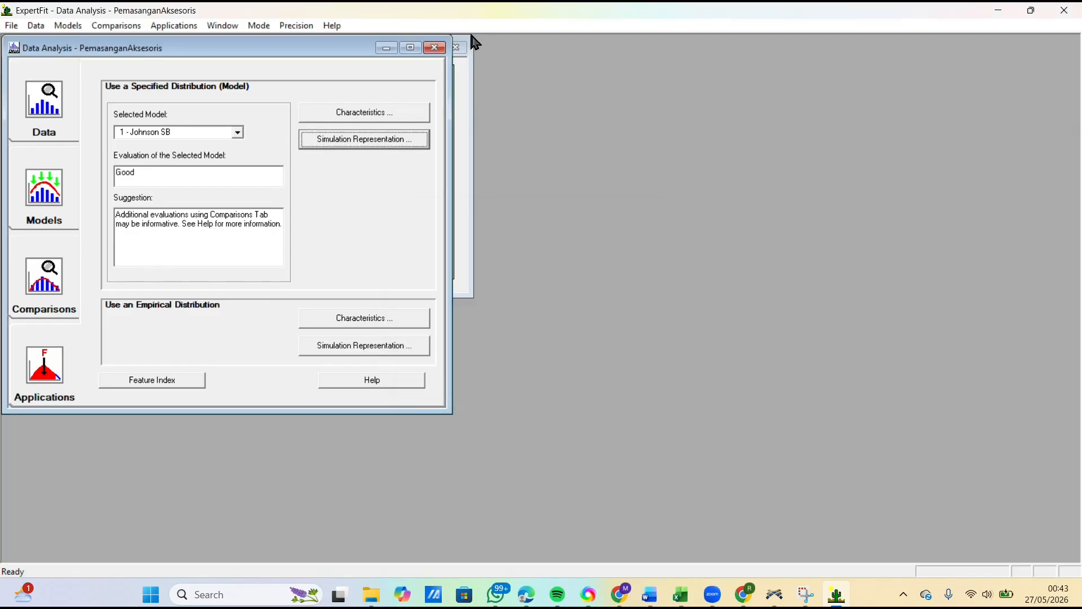
{"action": "left_click", "coordinate": [435, 47]}
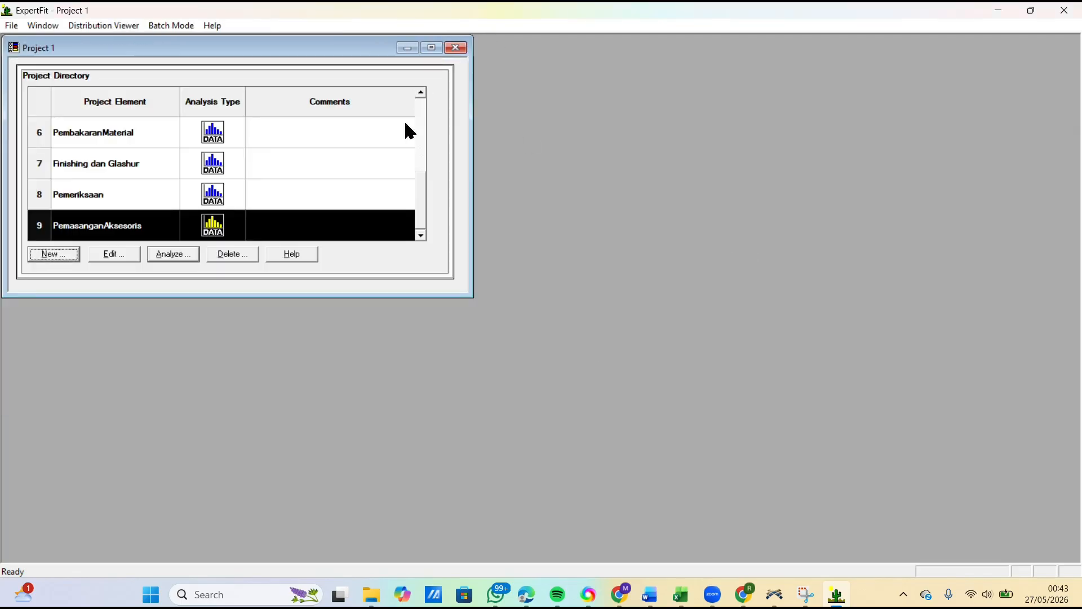
Step: Create a new project element named PengemasanProduk for fitting distributions to data
{"action": "left_click", "coordinate": [61, 255]}
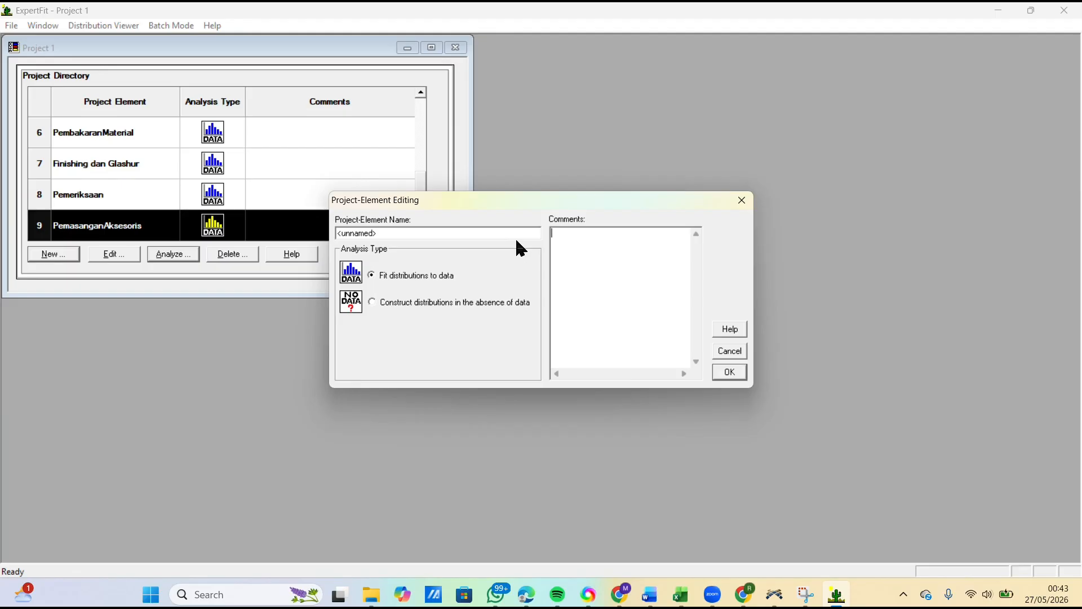
{"action": "left_click_drag", "start_coordinate": [515, 237], "coordinate": [240, 241]}
{"action": "type", "text": "PengemasanProduk"}
{"action": "left_click", "coordinate": [730, 373]}
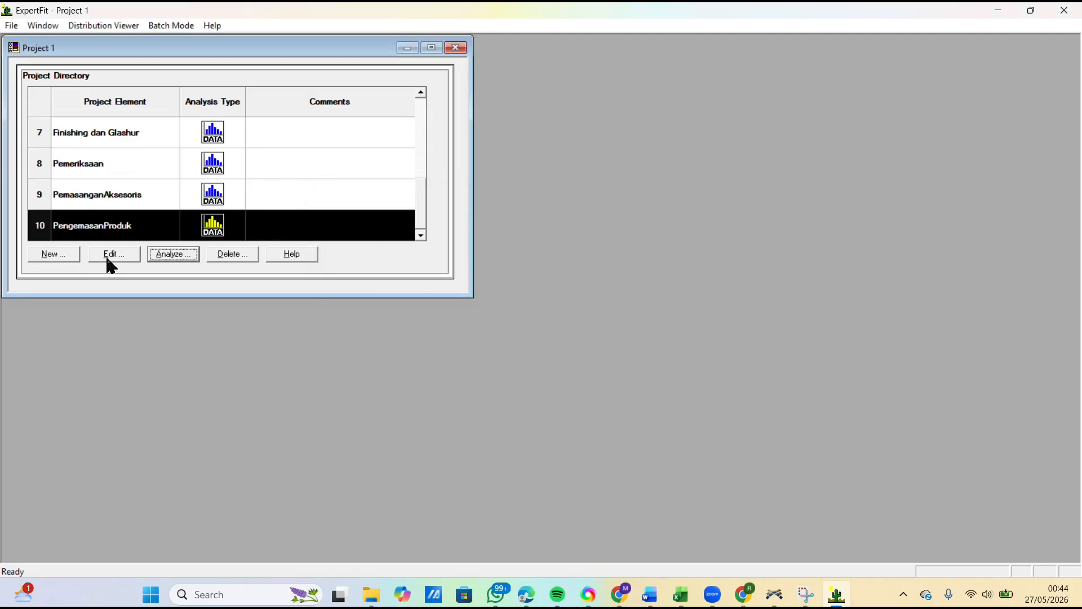
Step: Start analyzing PengemasanProduk, paste the ten copied measurements into its data set as real-valued data, and close the data summary
{"action": "left_click", "coordinate": [154, 255]}
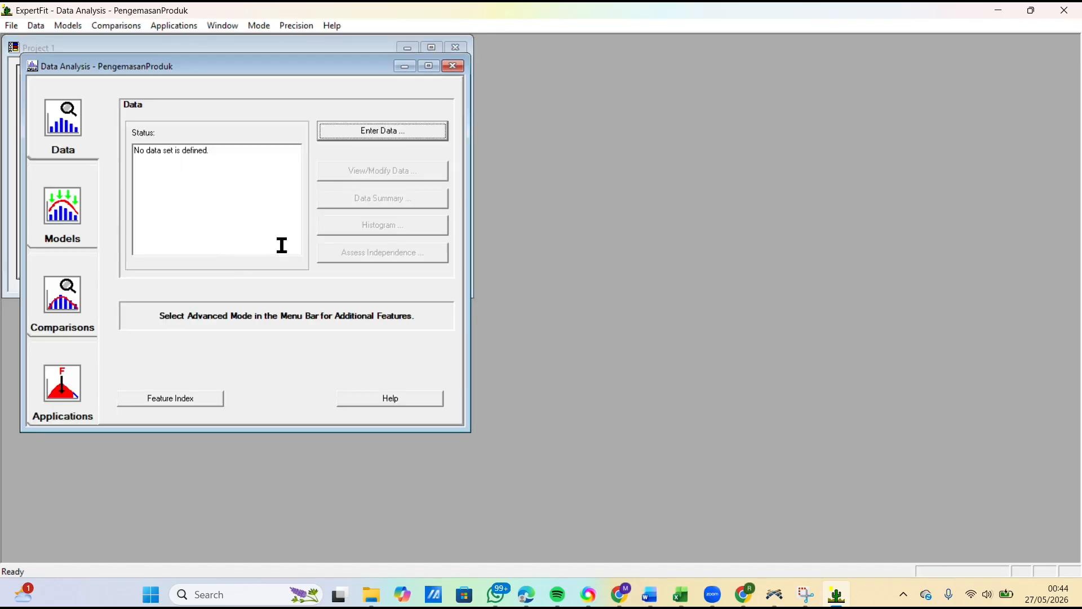
{"action": "left_click", "coordinate": [392, 141]}
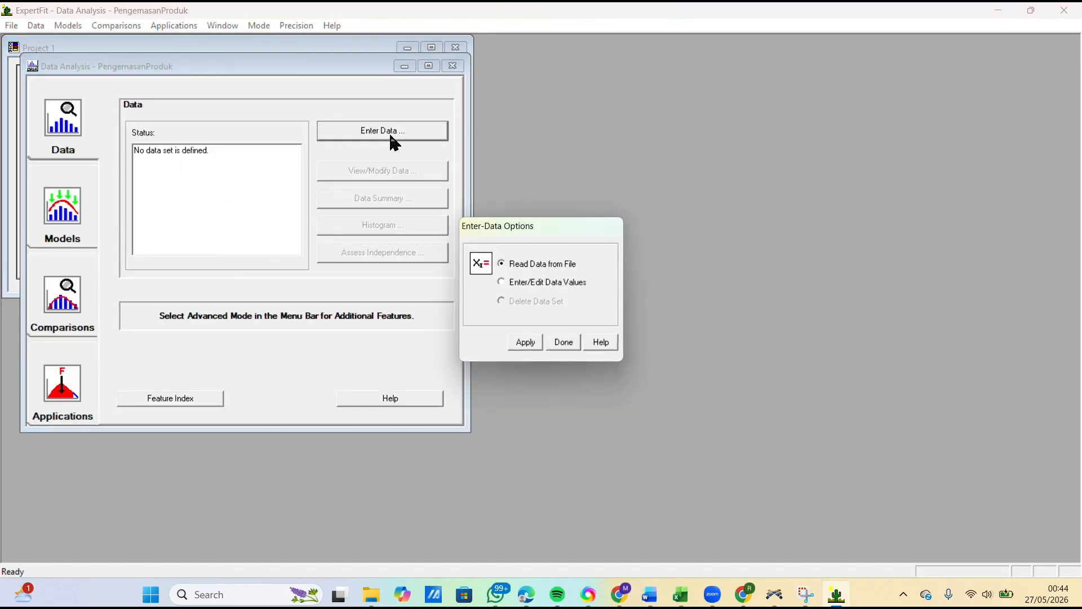
{"action": "left_click", "coordinate": [502, 281]}
{"action": "left_click", "coordinate": [524, 342]}
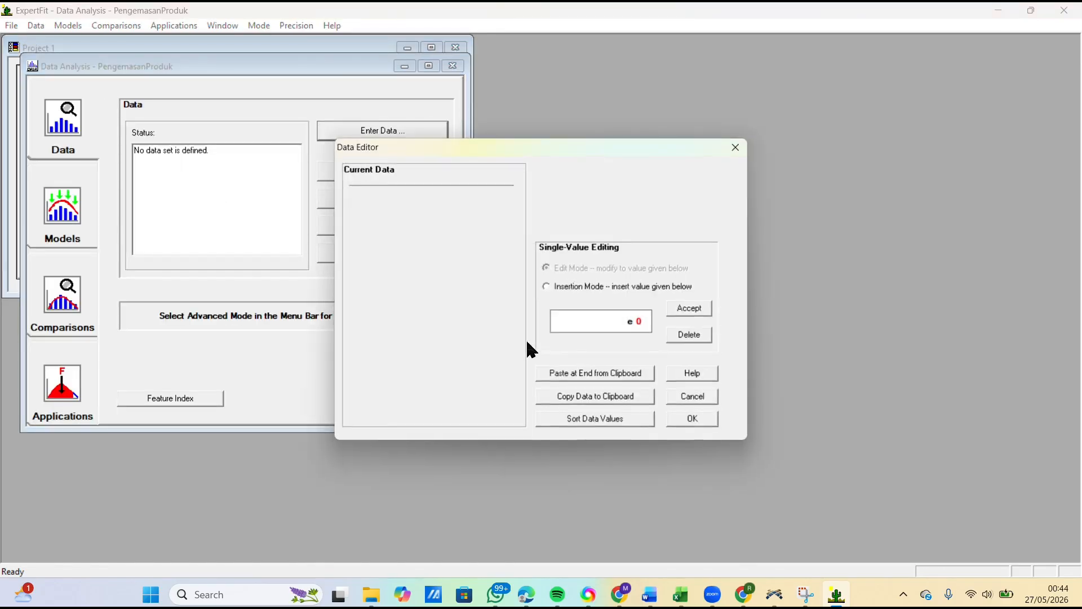
{"action": "left_click", "coordinate": [588, 375]}
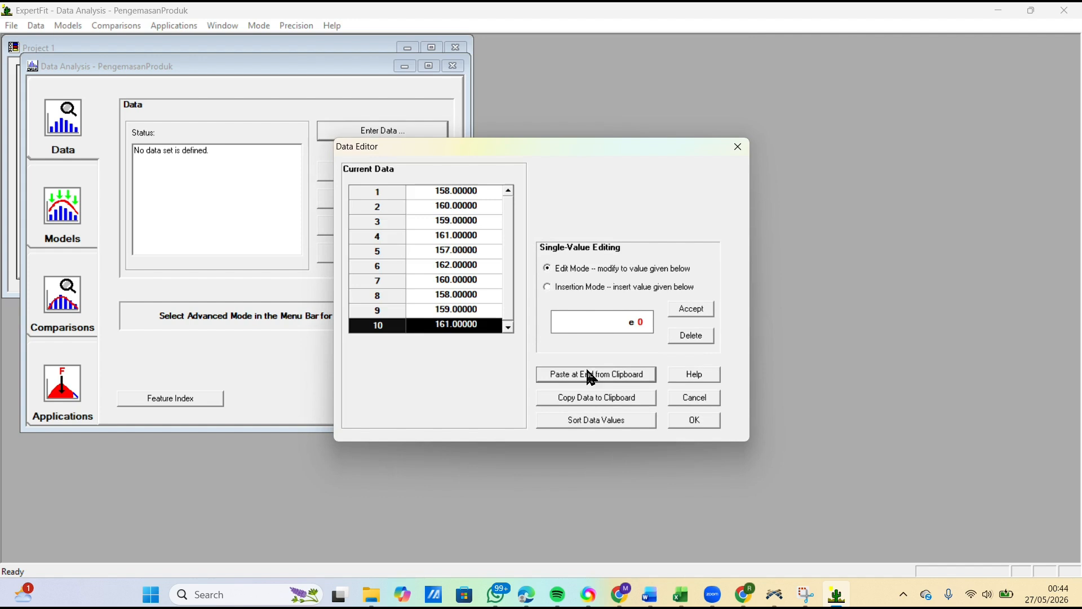
{"action": "left_click", "coordinate": [699, 423]}
{"action": "left_click", "coordinate": [558, 326]}
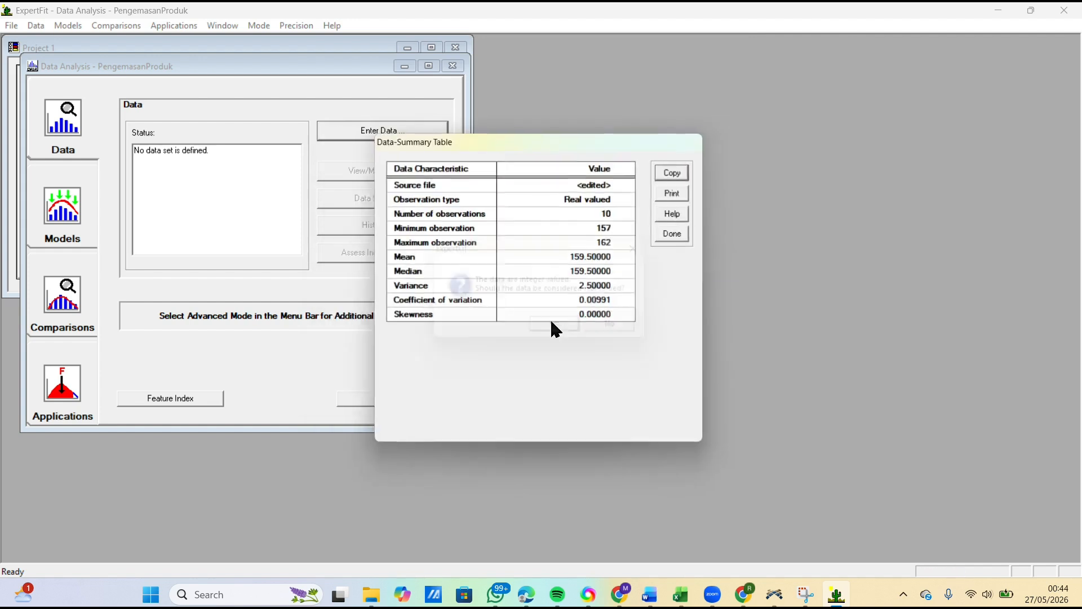
{"action": "left_click", "coordinate": [677, 232]}
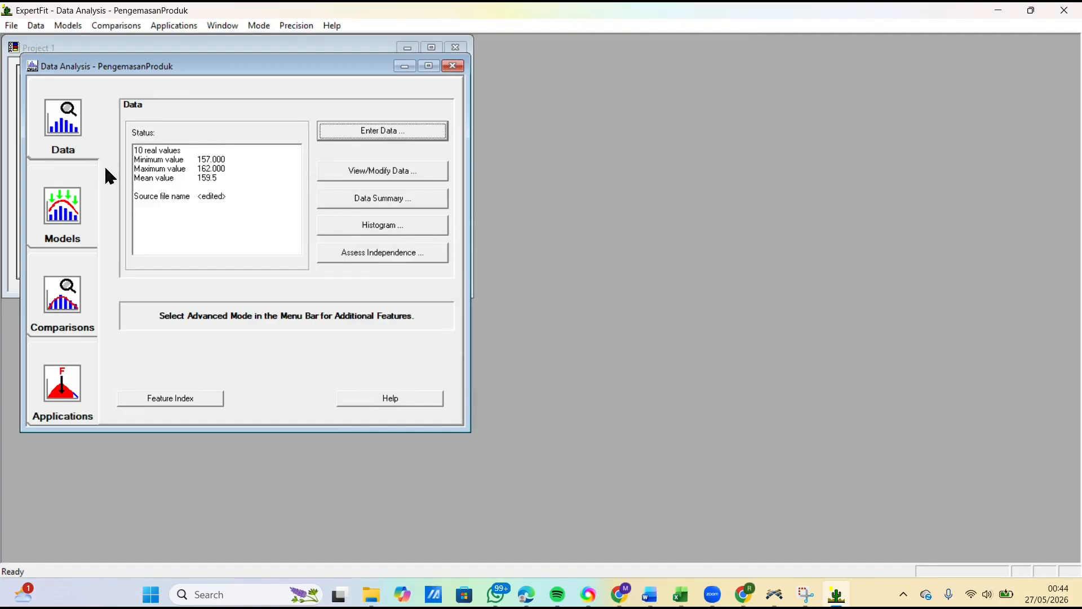
Step: Run automated fitting on the PengemasanProduk data and close the fitting results
{"action": "left_click", "coordinate": [82, 202]}
{"action": "left_click", "coordinate": [372, 130]}
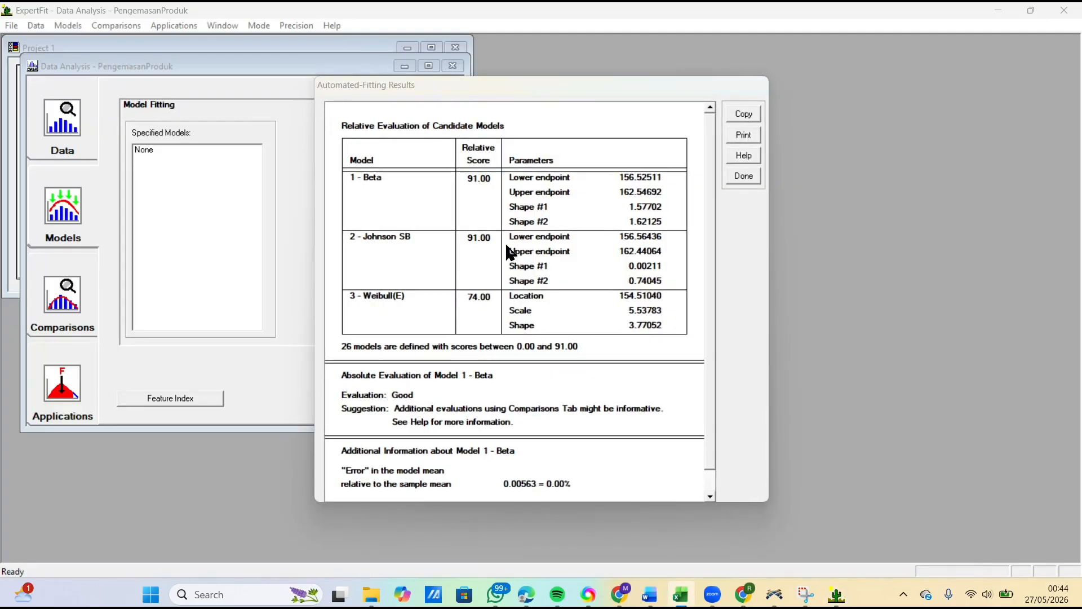
{"action": "left_click", "coordinate": [744, 175]}
Step: Generate the Flexsim representation of the 1 - Beta model and copy its code expression beta( 156.525110, 162.546919, 1.577015, 1.621247, <stream>)
{"action": "left_click", "coordinate": [93, 358]}
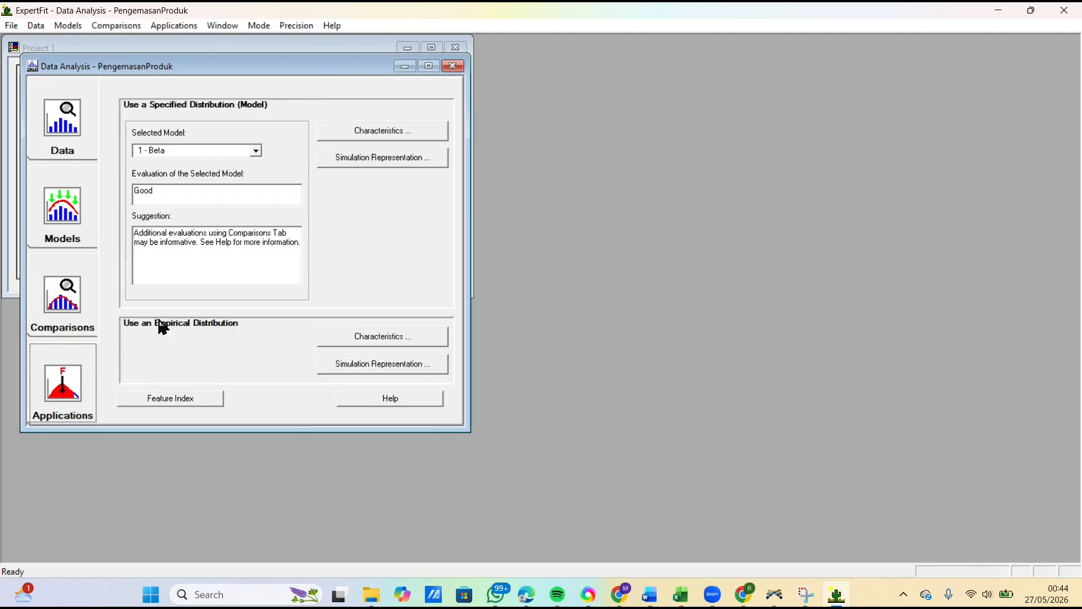
{"action": "left_click", "coordinate": [377, 157]}
{"action": "left_click", "coordinate": [478, 295]}
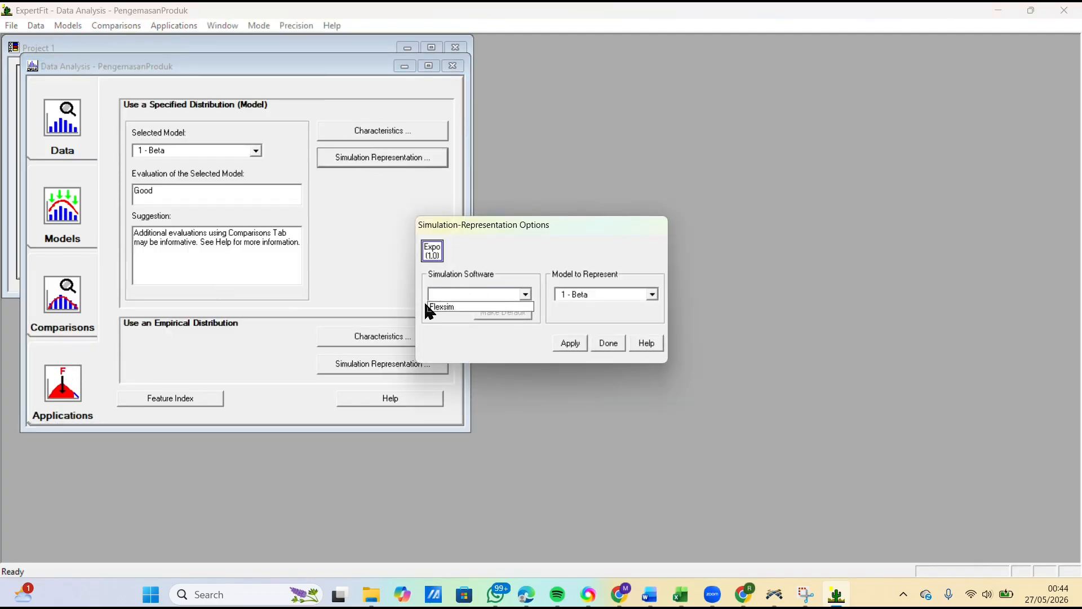
{"action": "left_click", "coordinate": [441, 307]}
{"action": "left_click", "coordinate": [569, 343]}
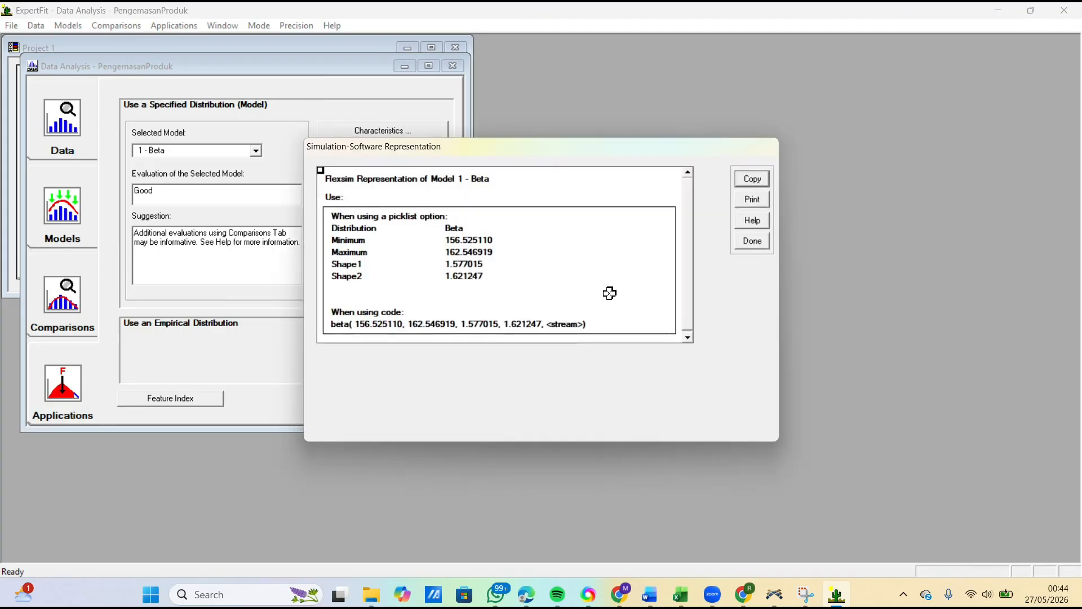
{"action": "left_click", "coordinate": [383, 324]}
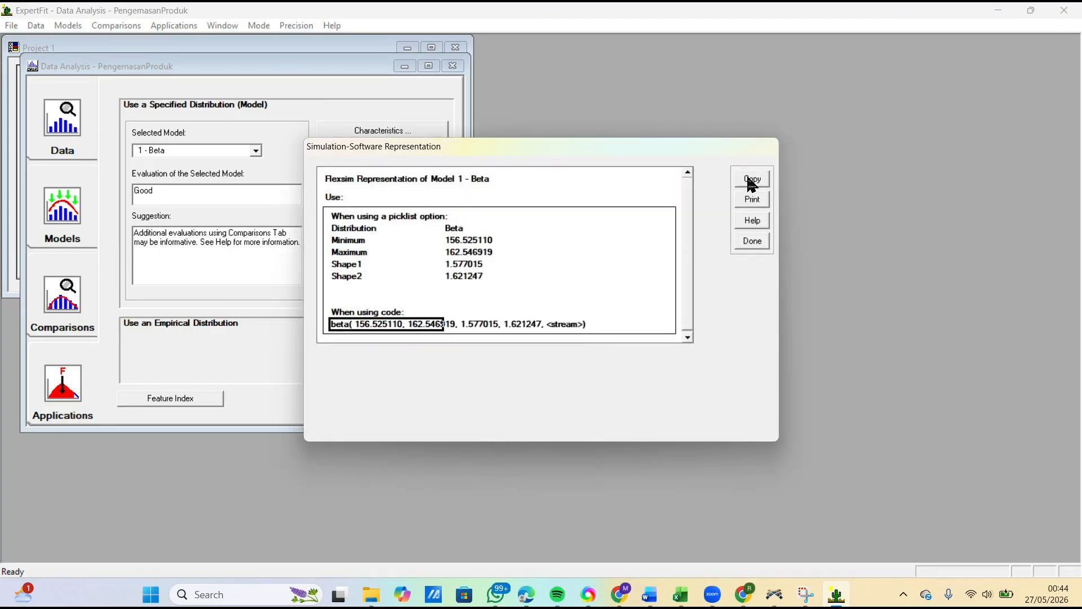
{"action": "left_click", "coordinate": [753, 179]}
{"action": "left_click", "coordinate": [588, 316]}
Step: Switch to FlexSim, open the ProsesPengemasanProduk properties, and replace the process time with the copied beta expression
{"action": "left_click", "coordinate": [775, 594]}
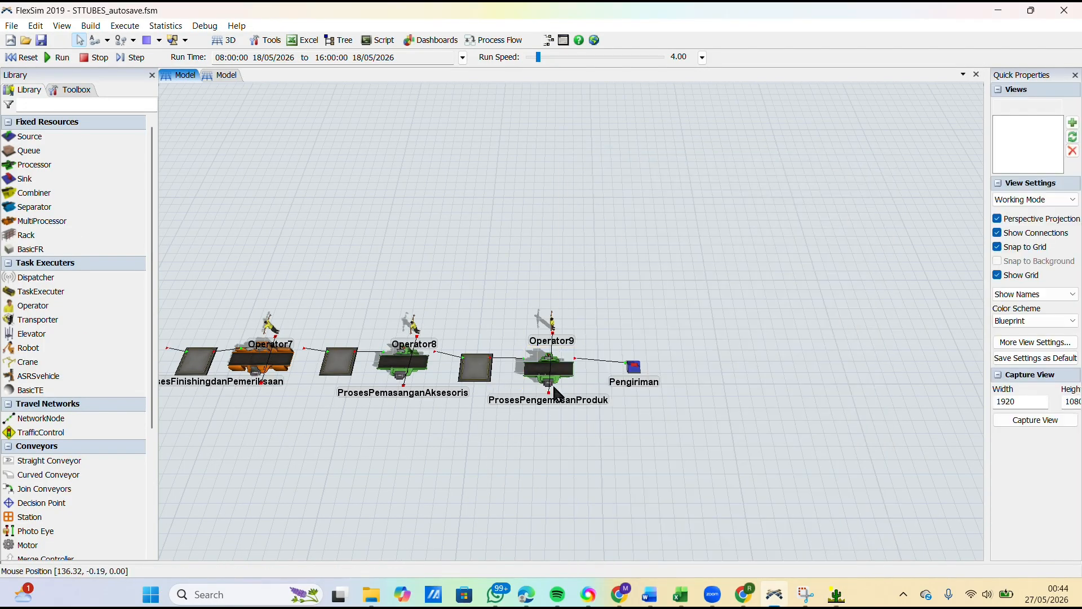
{"action": "left_click", "coordinate": [544, 377]}
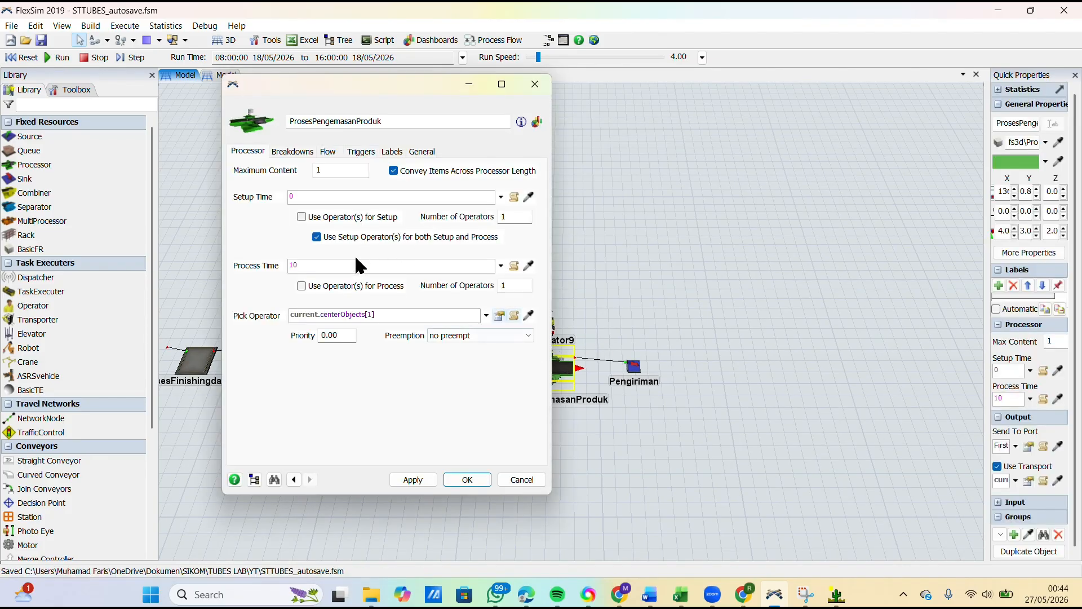
{"action": "left_click", "coordinate": [313, 262]}
{"action": "key", "text": "ctrl+v"}
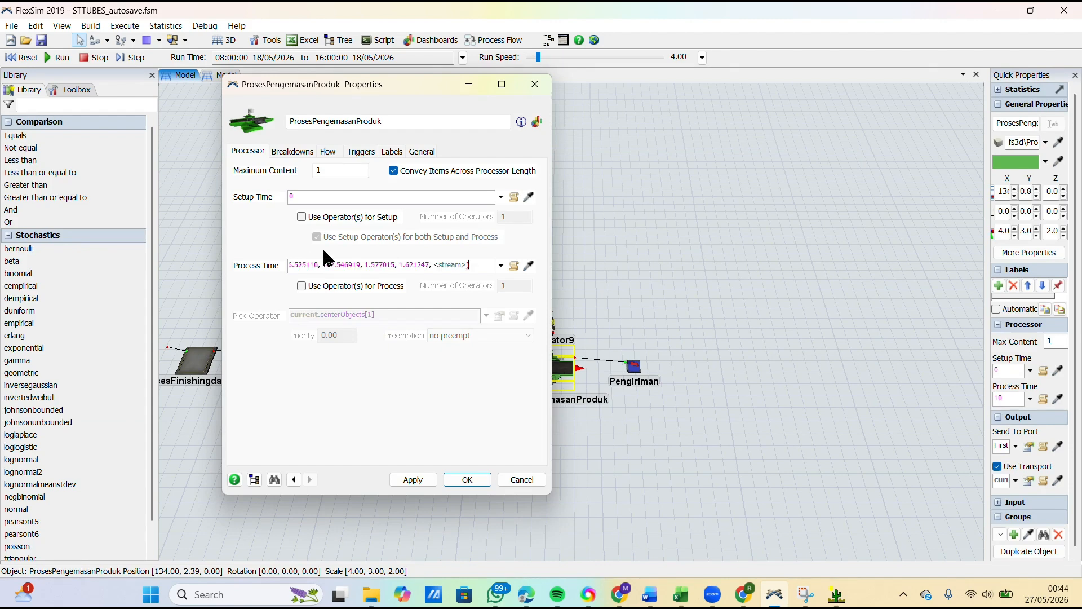
Step: Change the <stream> placeholder in the process time to getstream(current), apply it, and close the ProsesPengemasanProduk properties
{"action": "key", "text": "Left"}
{"action": "key", "text": "BackSpace"}
{"action": "type", "text": "("}
{"action": "type", "text": "current"}
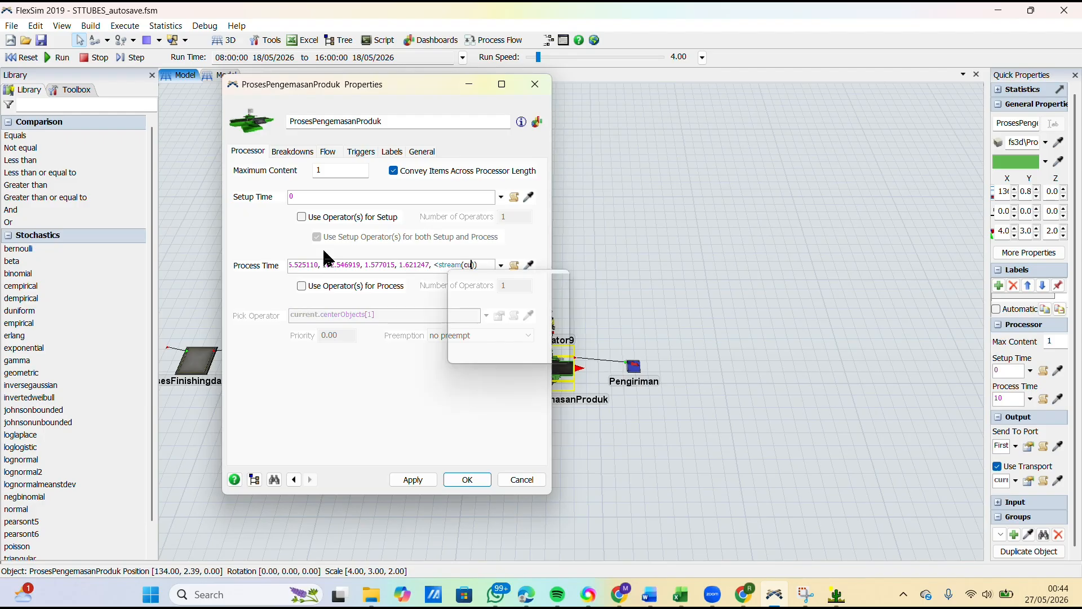
{"action": "key", "text": "Escape"}
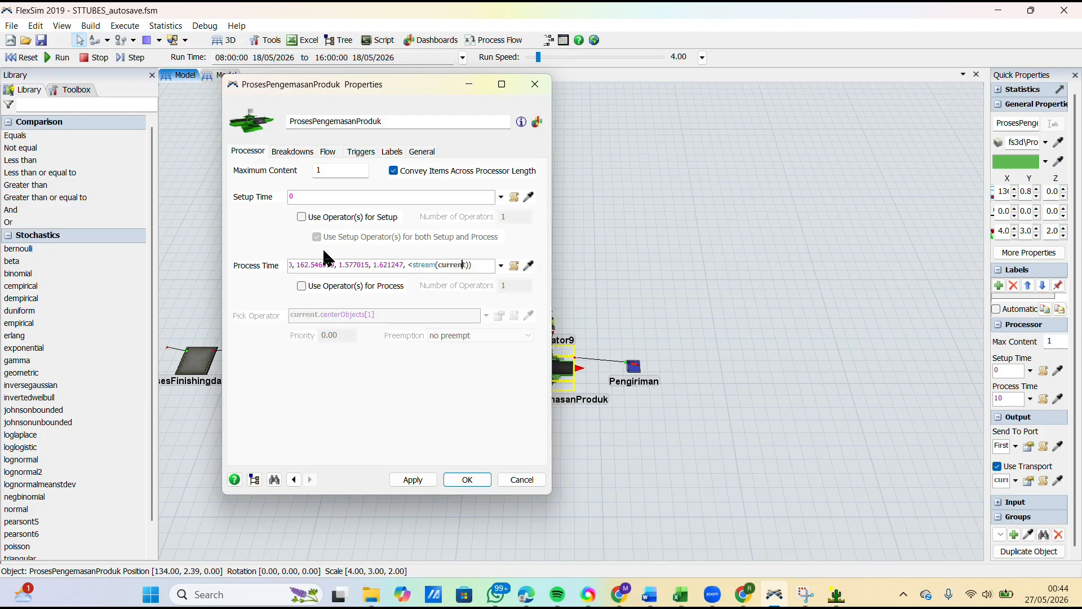
{"action": "key", "text": "BackSpace"}
{"action": "type", "text": "get"}
{"action": "left_click", "coordinate": [361, 395]}
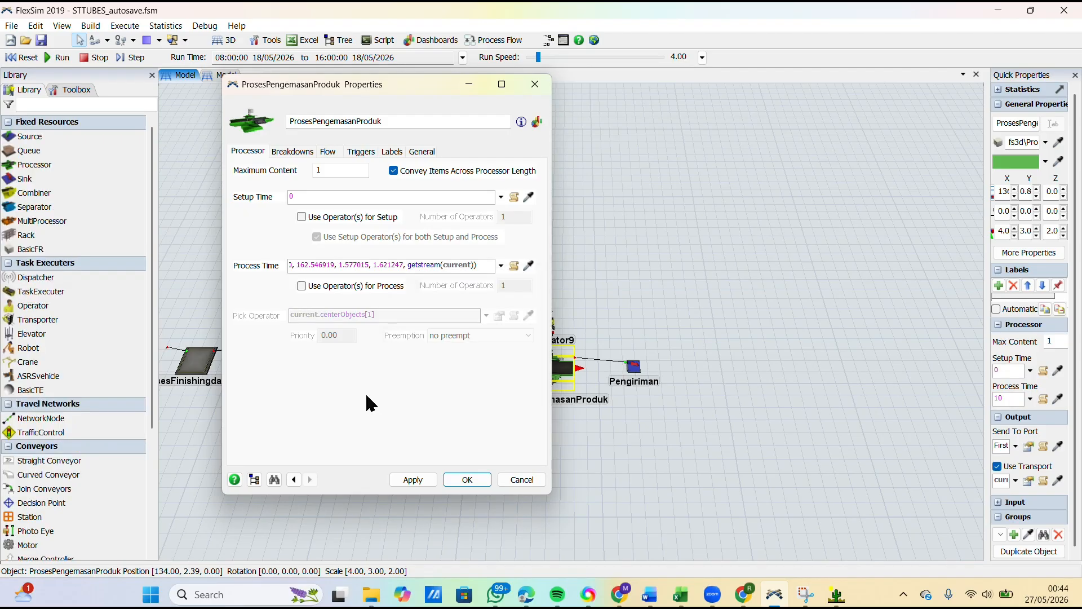
{"action": "left_click", "coordinate": [414, 480]}
{"action": "left_click", "coordinate": [452, 479]}
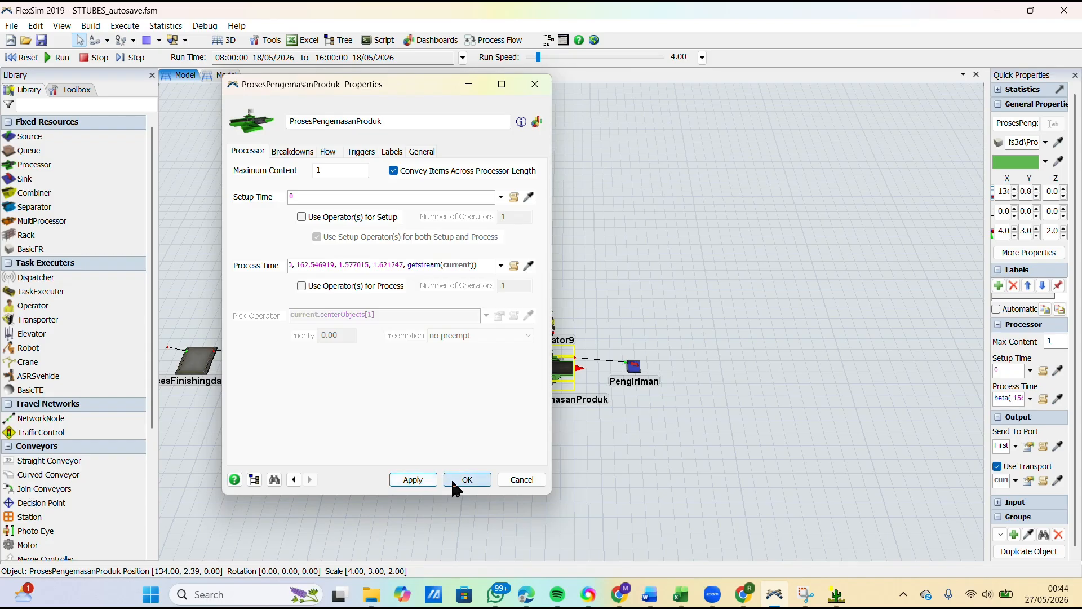
{"action": "left_click", "coordinate": [788, 451]}
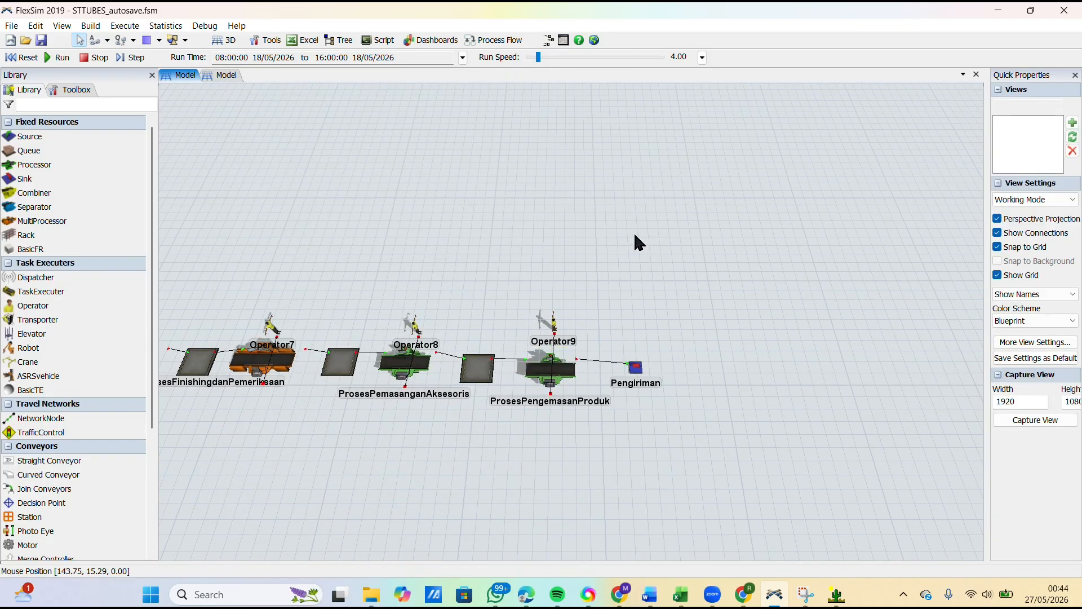
Step: Reset the model and open the Output, System and Compiler consoles to check for errors
{"action": "scroll", "coordinate": [631, 226], "scroll_direction": "down", "scroll_amount": 3}
{"action": "scroll", "coordinate": [479, 251], "scroll_direction": "up", "scroll_amount": 1}
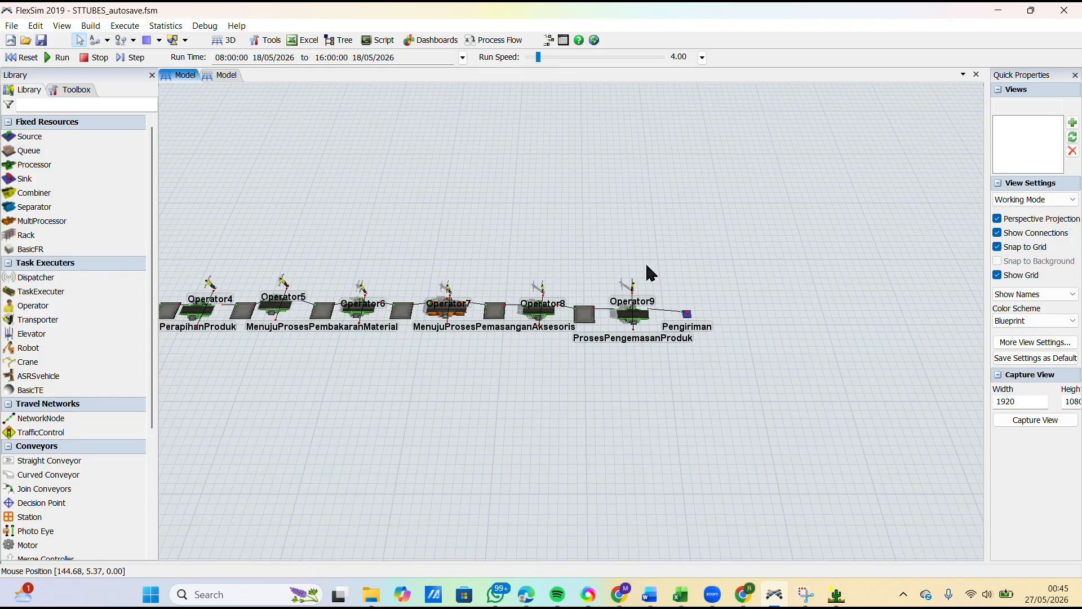
{"action": "left_click", "coordinate": [33, 58]}
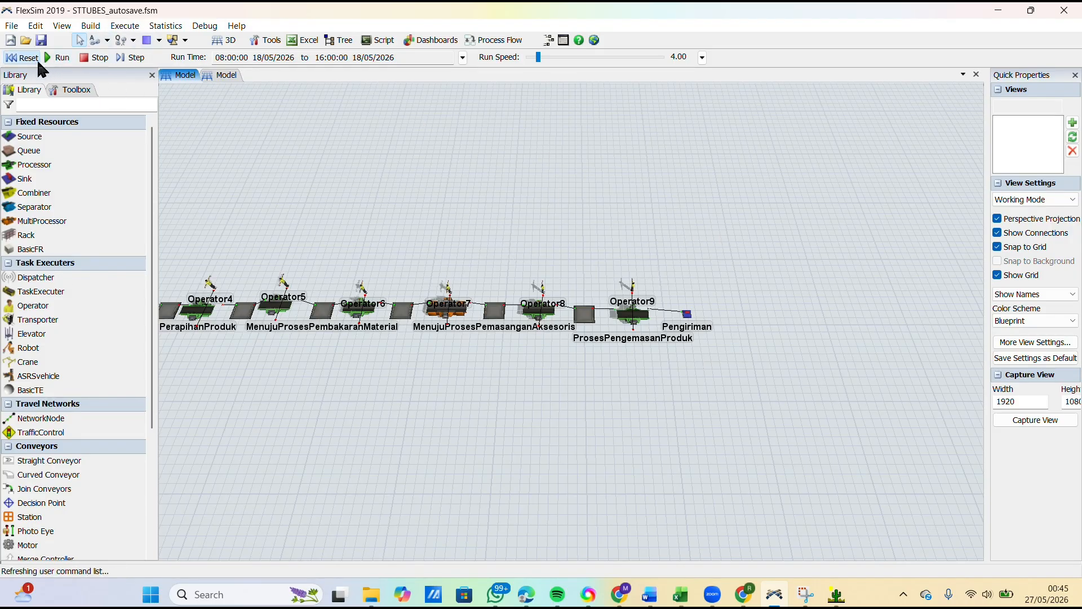
{"action": "left_click", "coordinate": [197, 28]}
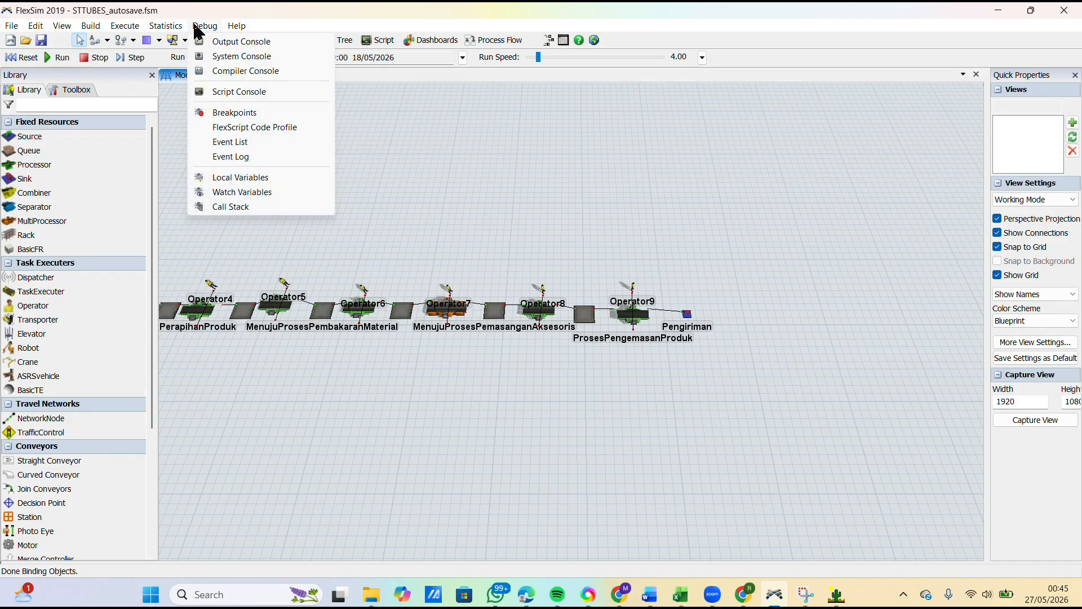
{"action": "left_click", "coordinate": [224, 43]}
{"action": "left_click", "coordinate": [212, 28]}
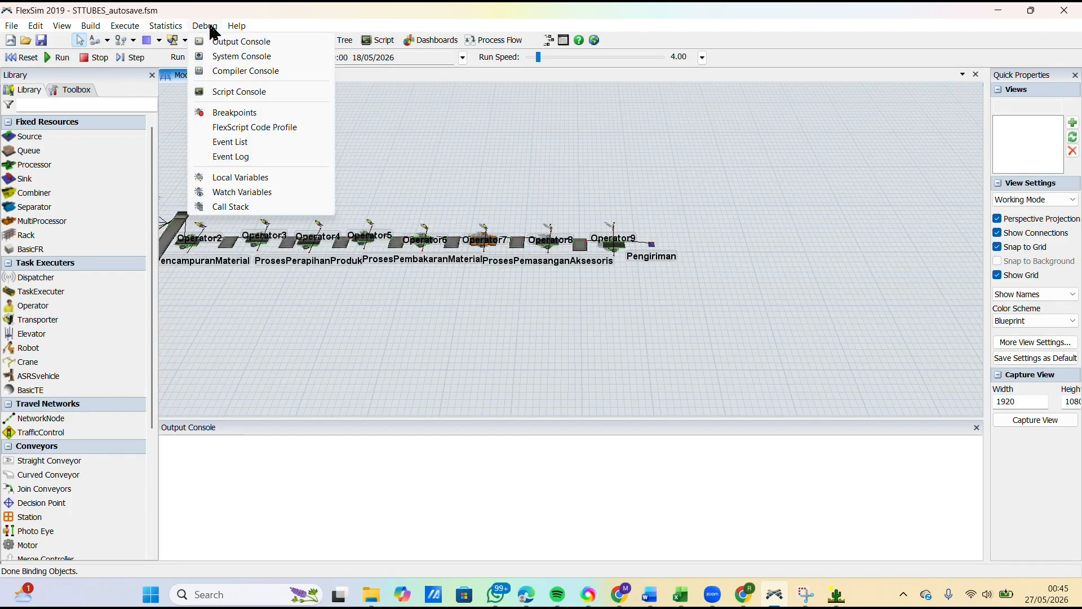
{"action": "left_click", "coordinate": [228, 56]}
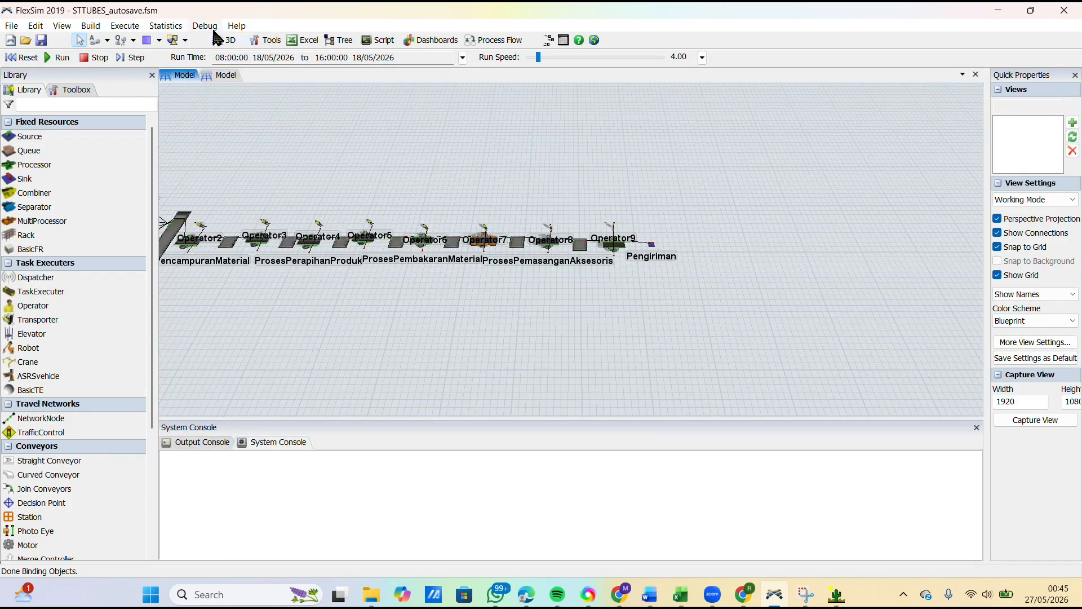
{"action": "left_click", "coordinate": [212, 28]}
{"action": "left_click", "coordinate": [231, 70]}
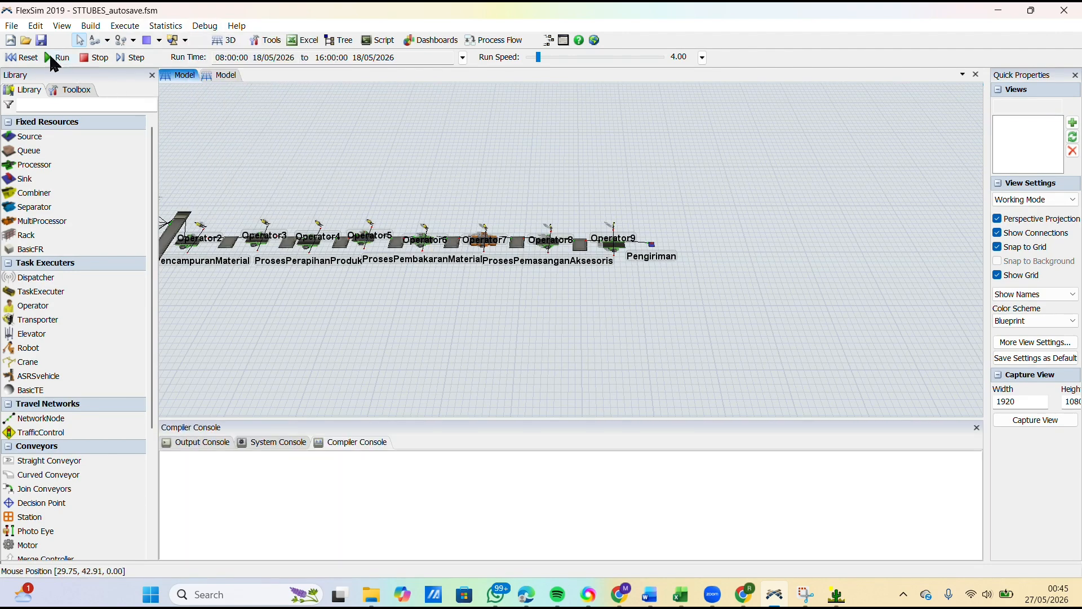
Step: Reset the model again and close the Output, System and Compiler consoles
{"action": "left_click", "coordinate": [21, 57]}
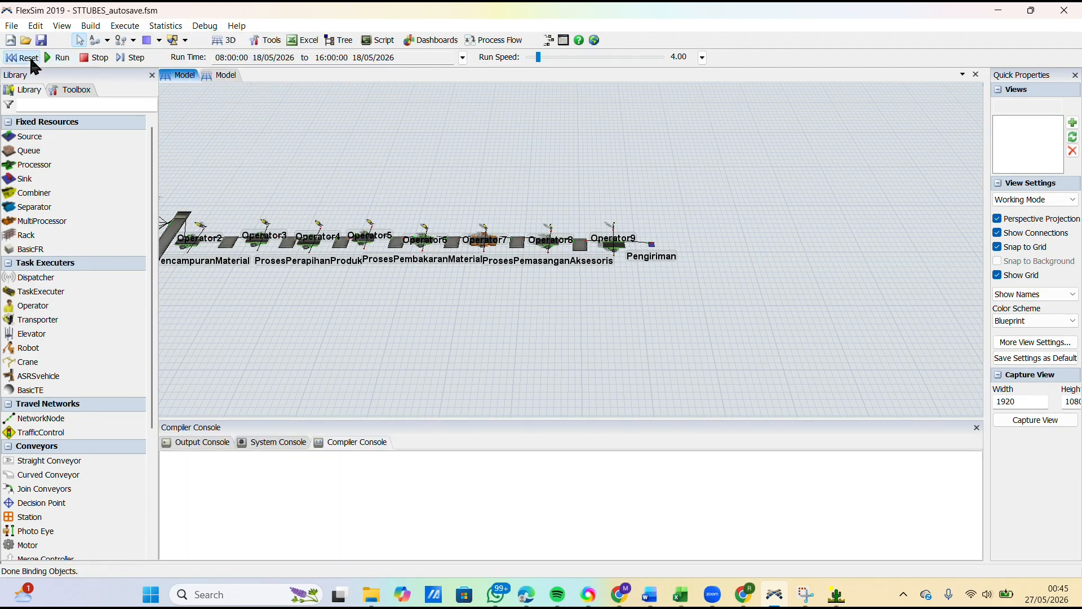
{"action": "left_click", "coordinate": [976, 426]}
{"action": "left_click", "coordinate": [975, 427]}
{"action": "left_click", "coordinate": [975, 426]}
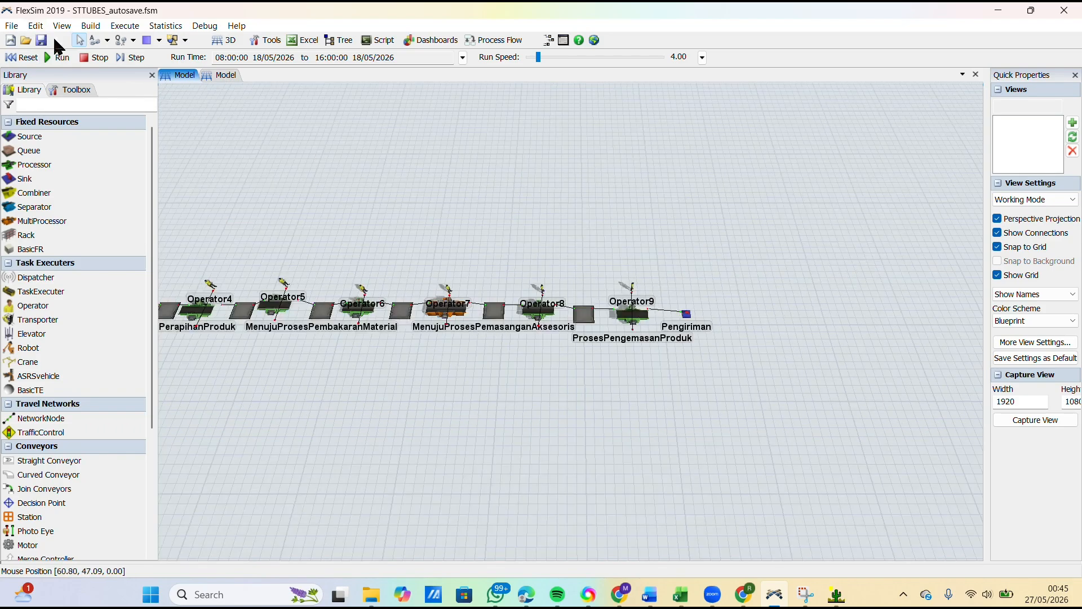
Step: Run the simulation and raise the run speed to 1575
{"action": "left_click", "coordinate": [48, 56]}
{"action": "scroll", "coordinate": [531, 230], "scroll_direction": "down", "scroll_amount": 6}
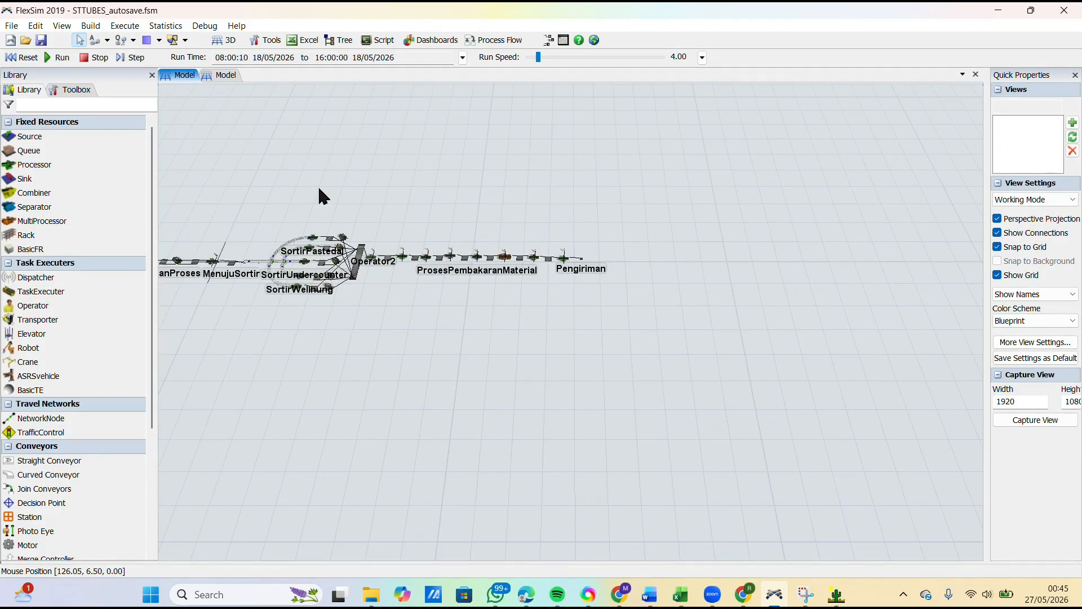
{"action": "scroll", "coordinate": [642, 350], "scroll_direction": "down", "scroll_amount": 4}
{"action": "scroll", "coordinate": [388, 296], "scroll_direction": "up", "scroll_amount": 8}
{"action": "scroll", "coordinate": [494, 361], "scroll_direction": "up", "scroll_amount": 7}
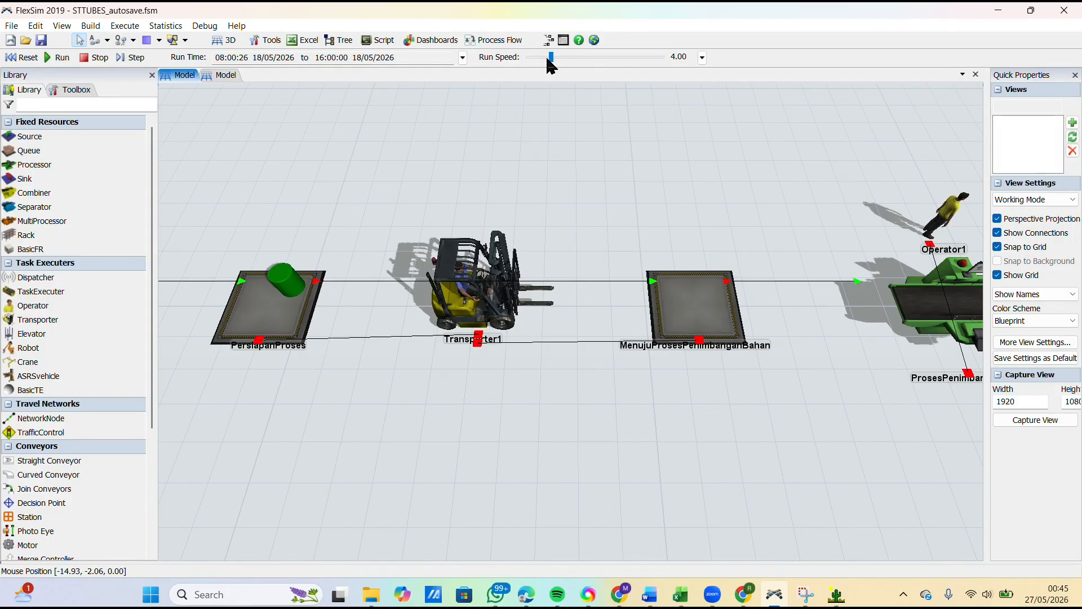
{"action": "left_click_drag", "start_coordinate": [546, 55], "coordinate": [580, 56]}
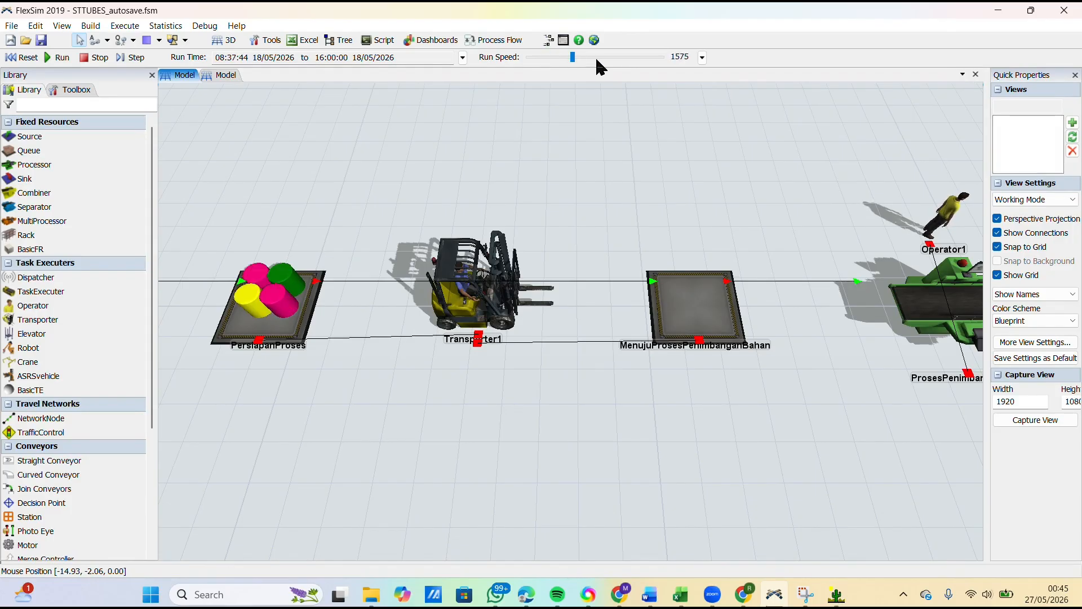
Step: Examine how items move through the running production line, from KedatanganBahanBaku through the sorting and processing stations to Pengiriman
{"action": "scroll", "coordinate": [398, 246], "scroll_direction": "down", "scroll_amount": 5}
{"action": "scroll", "coordinate": [336, 253], "scroll_direction": "down", "scroll_amount": 3}
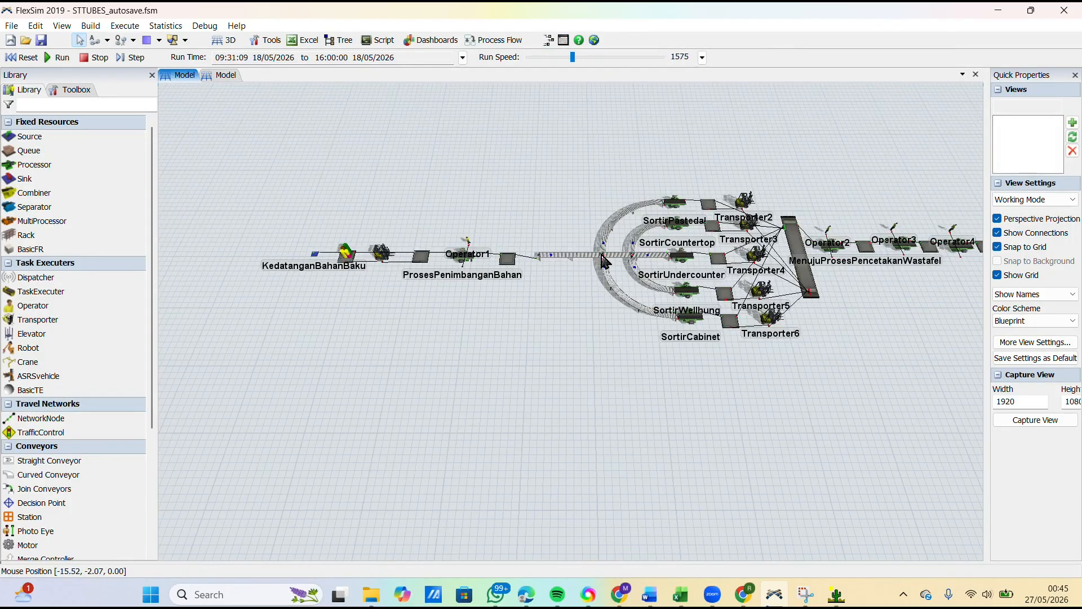
{"action": "scroll", "coordinate": [569, 237], "scroll_direction": "up", "scroll_amount": 2}
{"action": "scroll", "coordinate": [325, 258], "scroll_direction": "down", "scroll_amount": 4}
{"action": "scroll", "coordinate": [674, 237], "scroll_direction": "up", "scroll_amount": 4}
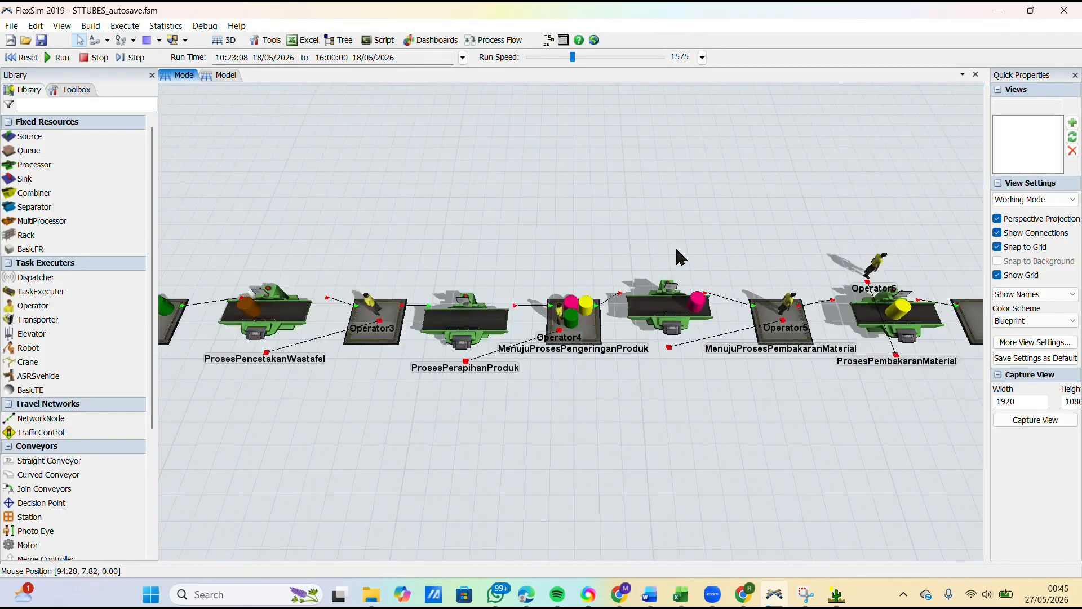
{"action": "scroll", "coordinate": [732, 259], "scroll_direction": "down", "scroll_amount": 2}
{"action": "scroll", "coordinate": [868, 282], "scroll_direction": "up", "scroll_amount": 3}
{"action": "scroll", "coordinate": [488, 265], "scroll_direction": "down", "scroll_amount": 1}
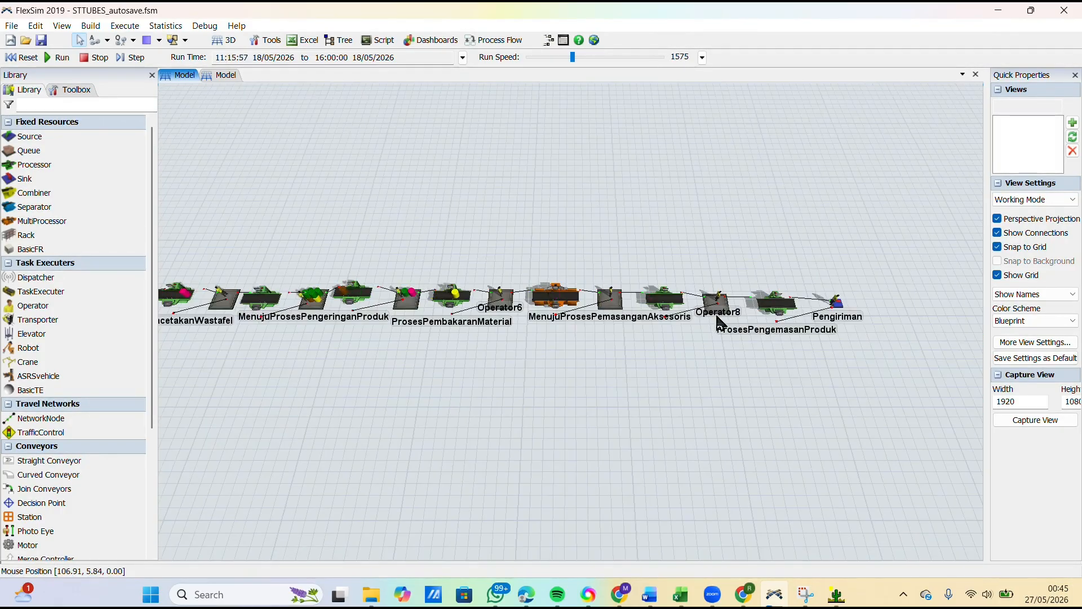
{"action": "scroll", "coordinate": [874, 305], "scroll_direction": "up", "scroll_amount": 5}
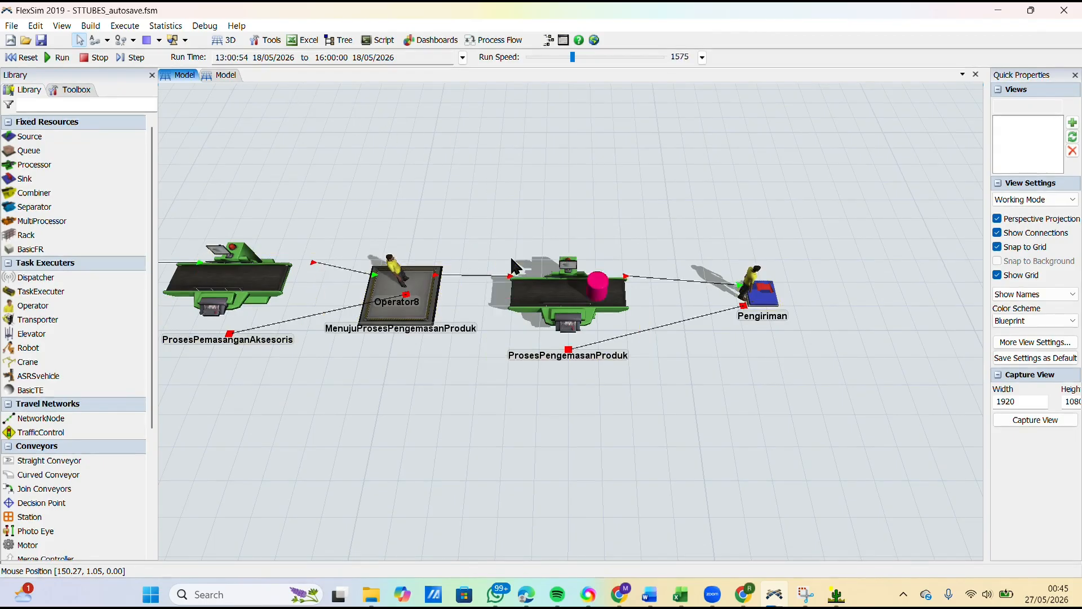
{"action": "scroll", "coordinate": [633, 242], "scroll_direction": "down", "scroll_amount": 5}
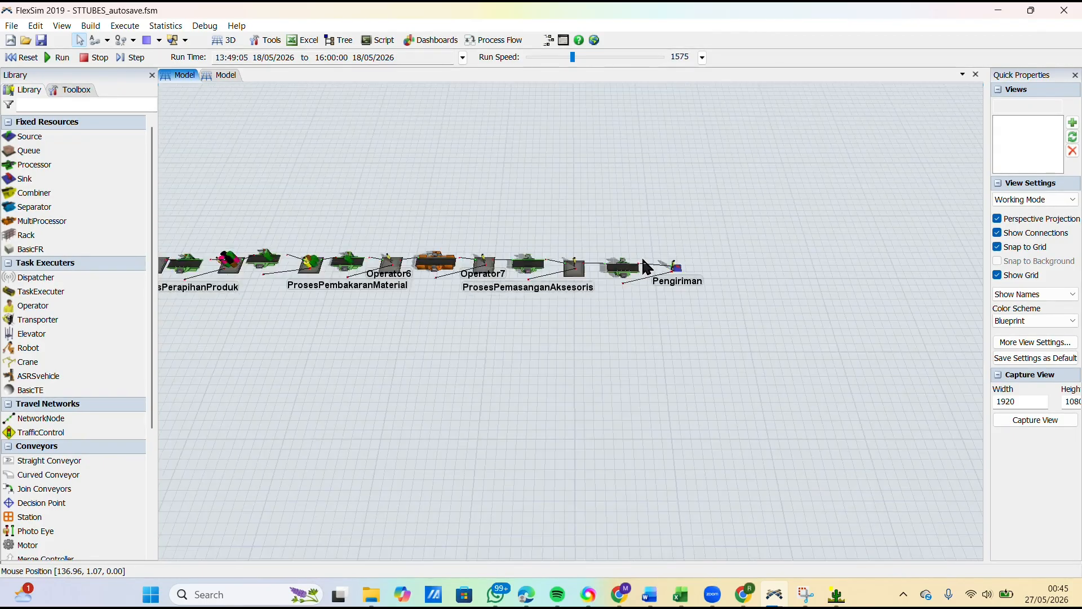
{"action": "scroll", "coordinate": [363, 291], "scroll_direction": "up", "scroll_amount": 6}
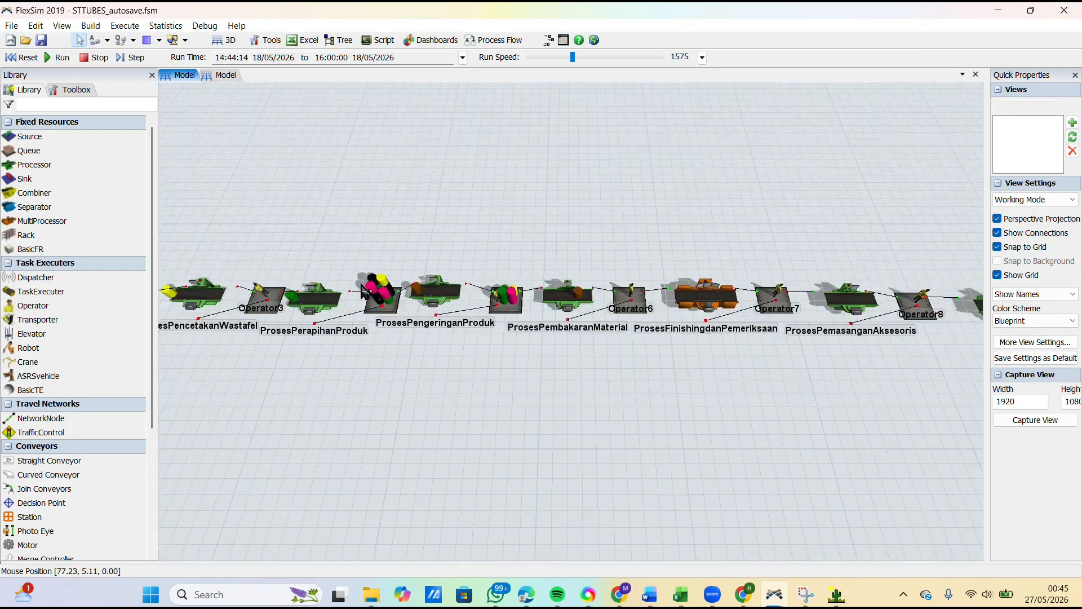
Step: Let the simulation run finish and reset the model to its start time
{"action": "scroll", "coordinate": [415, 337], "scroll_direction": "down", "scroll_amount": 5}
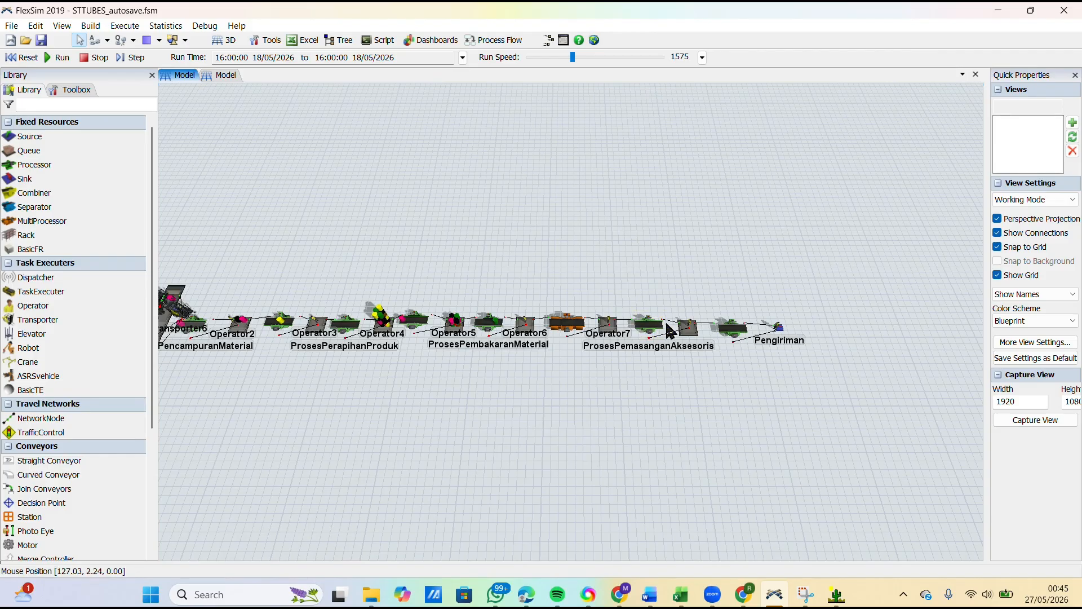
{"action": "left_click", "coordinate": [217, 58]}
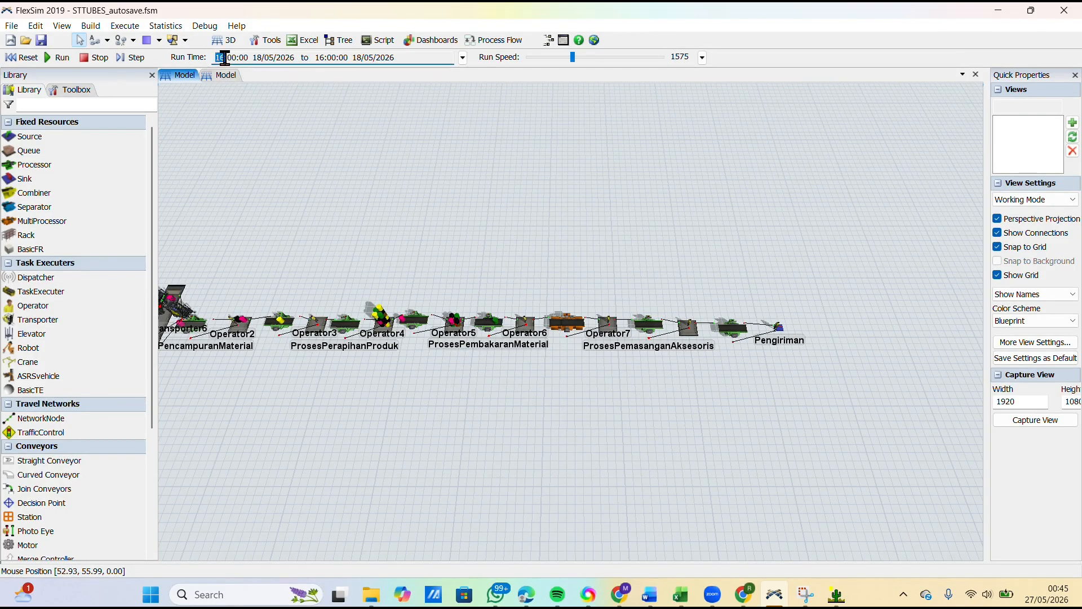
{"action": "left_click_drag", "start_coordinate": [485, 142], "coordinate": [489, 144]}
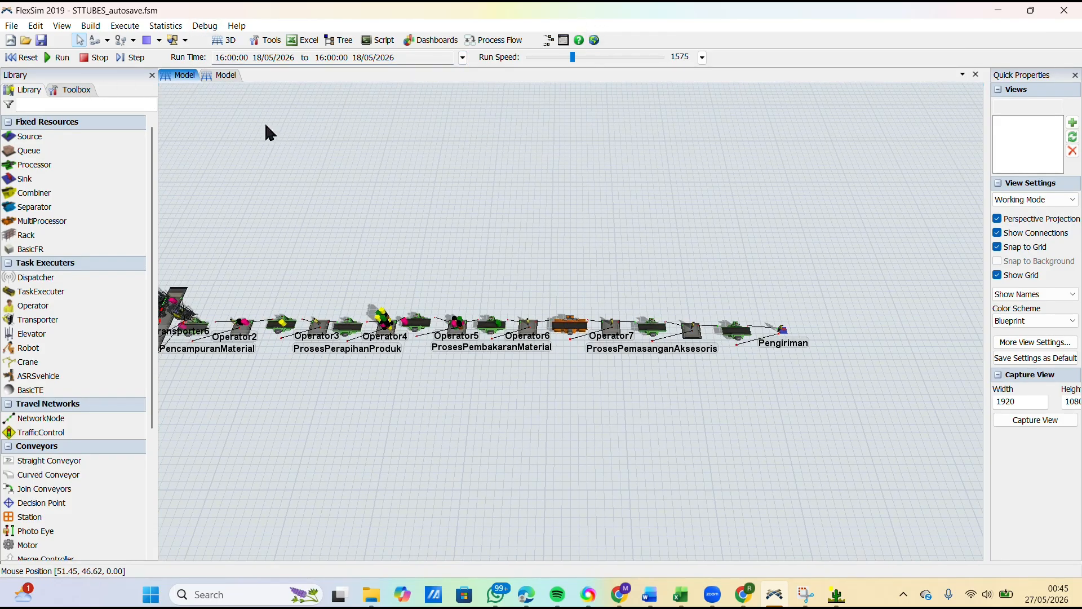
{"action": "left_click", "coordinate": [29, 62]}
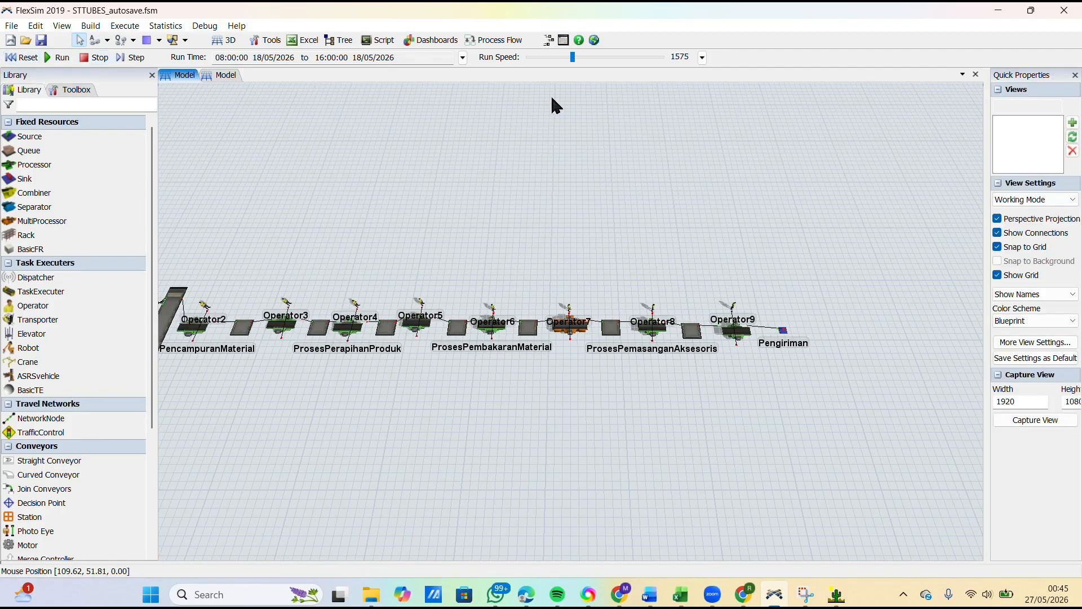
Step: Add a new dashboard to the model and widen its pane beside the 3D view
{"action": "left_click", "coordinate": [427, 42]}
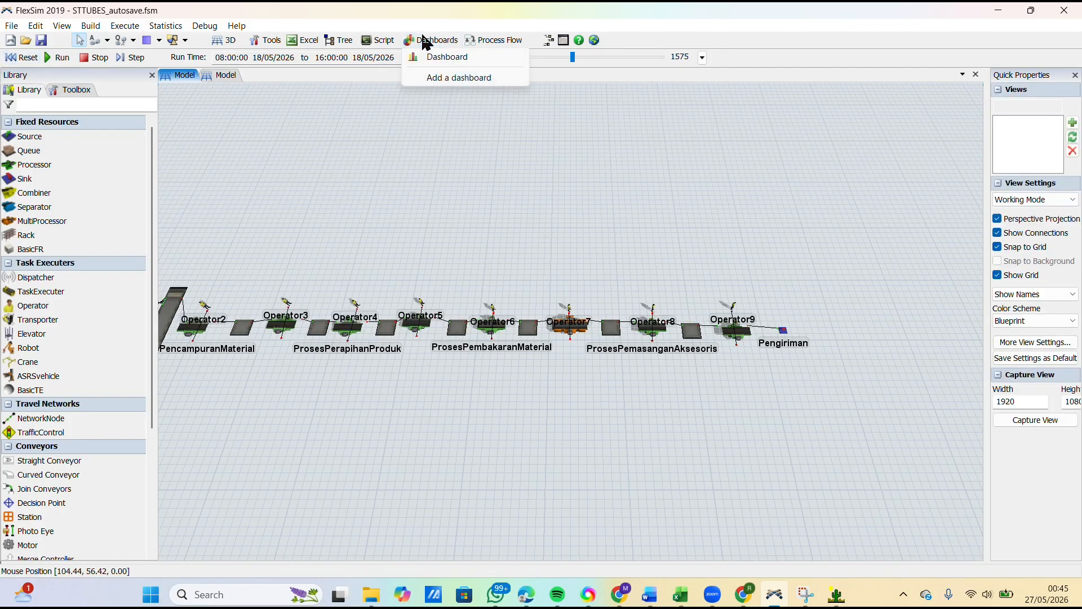
{"action": "left_click", "coordinate": [434, 77]}
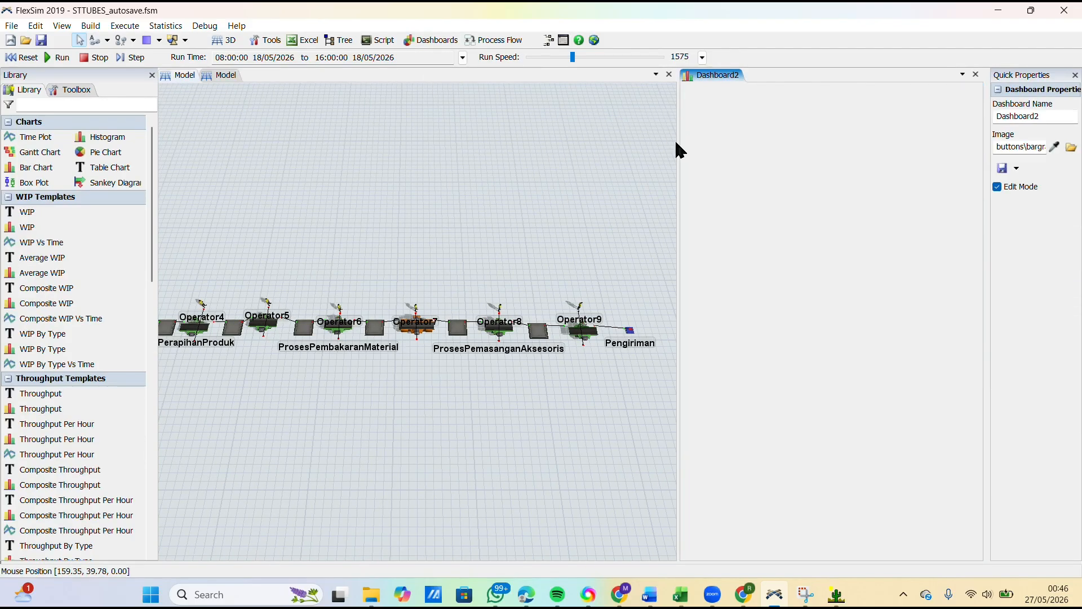
{"action": "left_click_drag", "start_coordinate": [677, 144], "coordinate": [403, 127]}
{"action": "scroll", "coordinate": [64, 214], "scroll_direction": "down", "scroll_amount": 1}
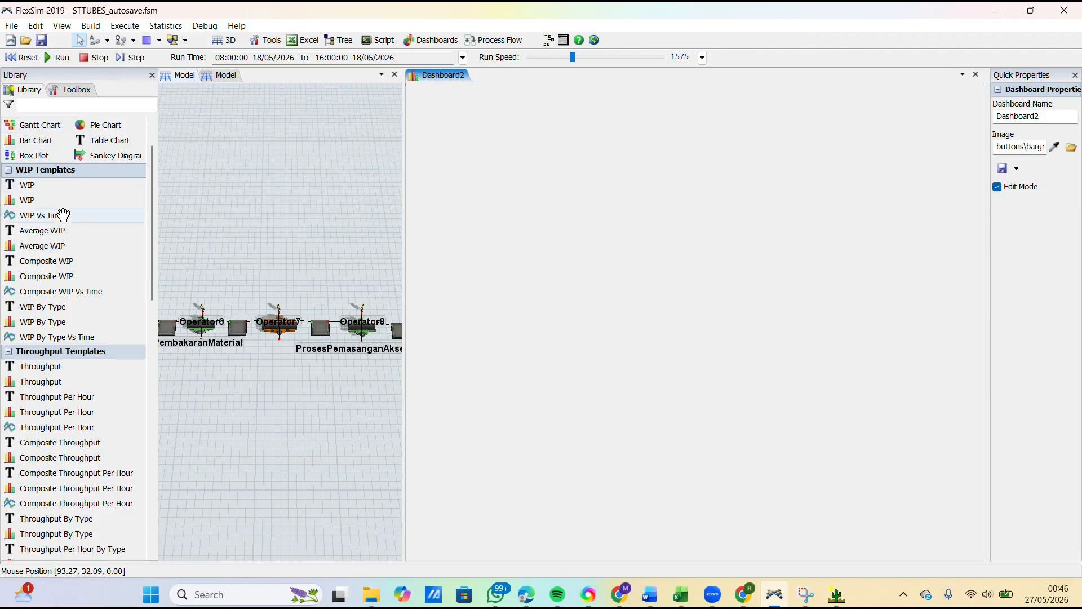
{"action": "scroll", "coordinate": [64, 215], "scroll_direction": "down", "scroll_amount": 1}
{"action": "scroll", "coordinate": [67, 217], "scroll_direction": "up", "scroll_amount": 2}
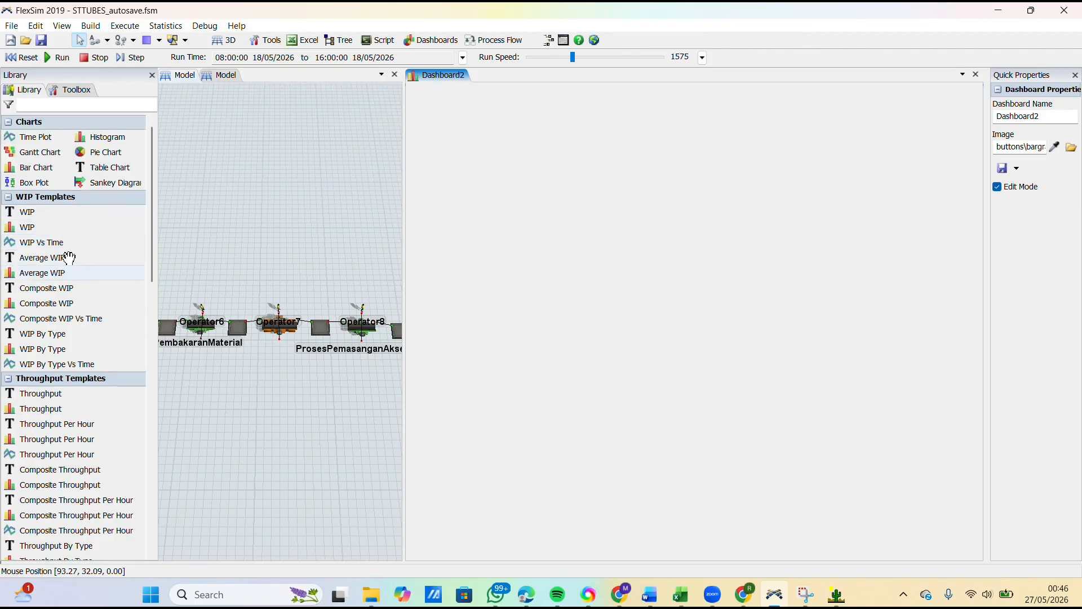
Step: Add an Average WIP table to the dashboard covering all Sources, Queues, Processors, MultiProcessors and Sinks
{"action": "left_click_drag", "start_coordinate": [61, 258], "coordinate": [485, 141]}
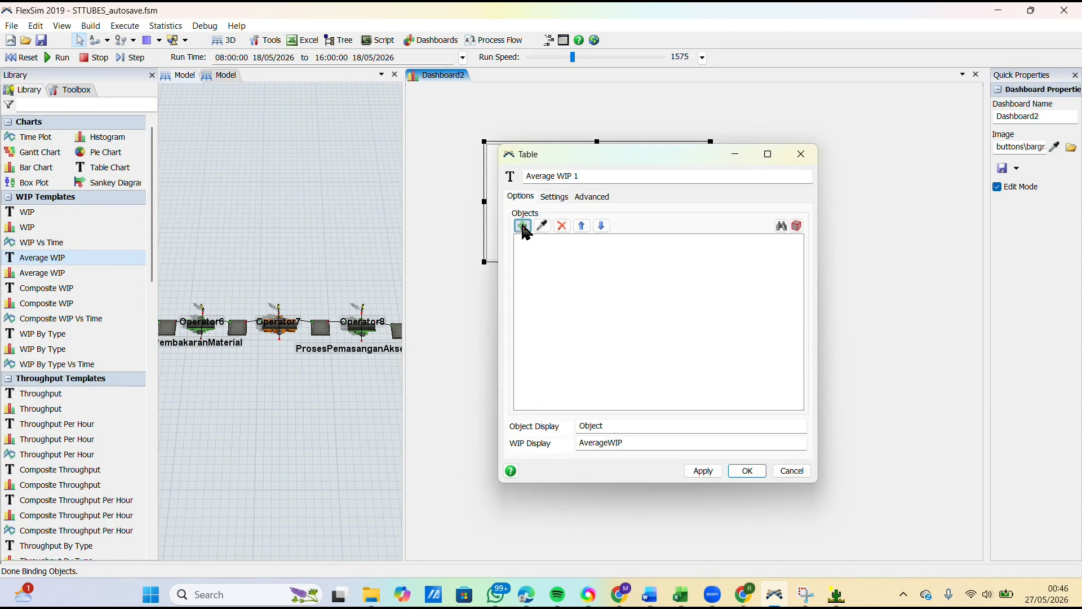
{"action": "left_click", "coordinate": [523, 226]}
{"action": "left_click", "coordinate": [539, 239]}
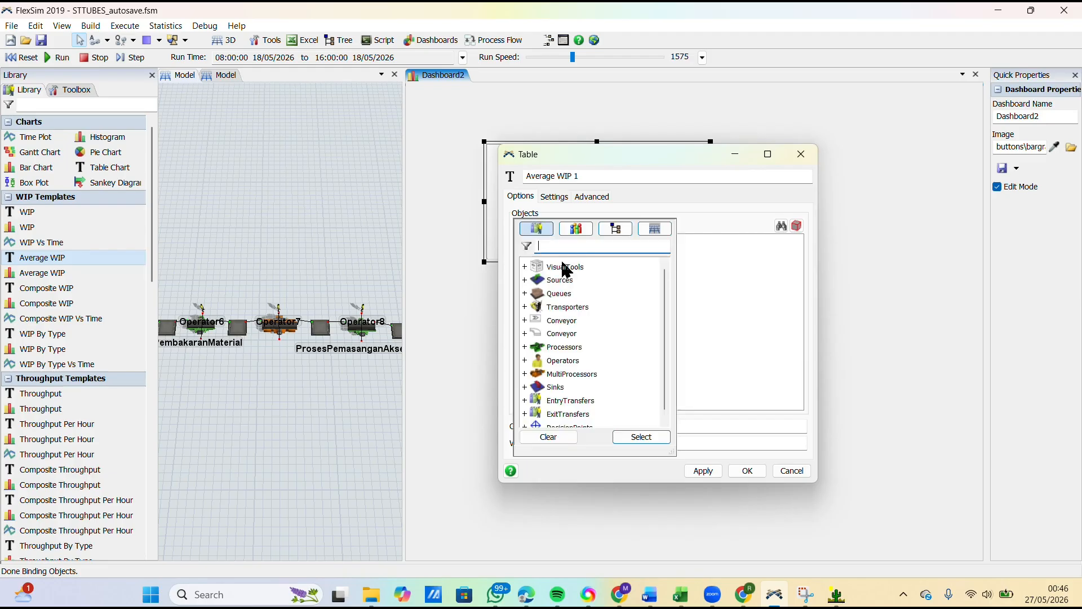
{"action": "left_click", "coordinate": [559, 281]}
{"action": "left_click", "coordinate": [555, 291], "text": "ctrl"}
{"action": "scroll", "coordinate": [555, 290], "scroll_direction": "down", "scroll_amount": 1}
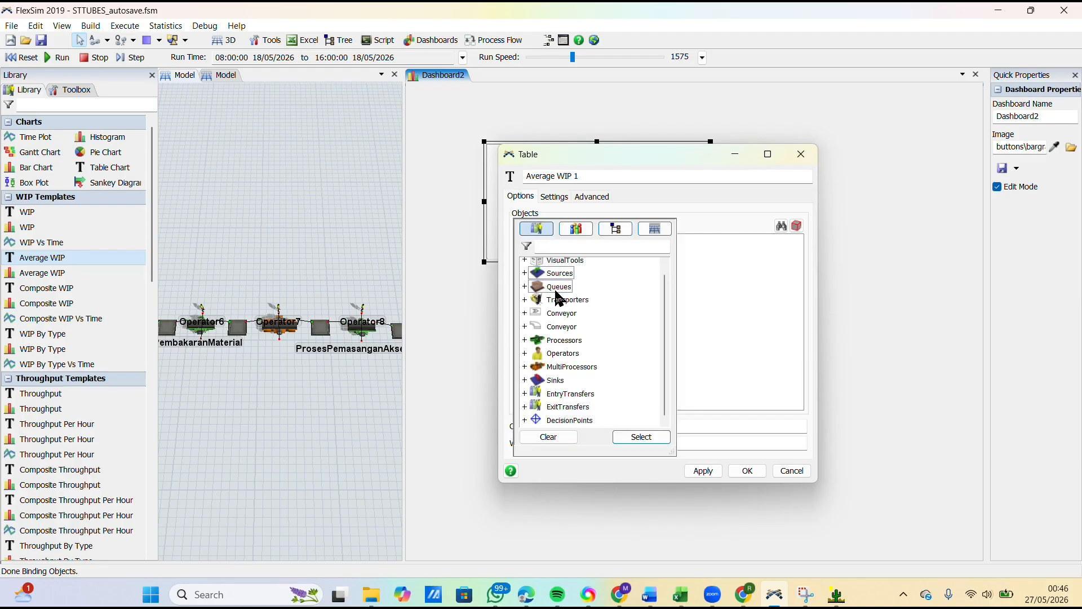
{"action": "left_click", "coordinate": [556, 340], "text": "ctrl"}
{"action": "left_click", "coordinate": [570, 368], "text": "ctrl"}
{"action": "left_click", "coordinate": [556, 381], "text": "ctrl"}
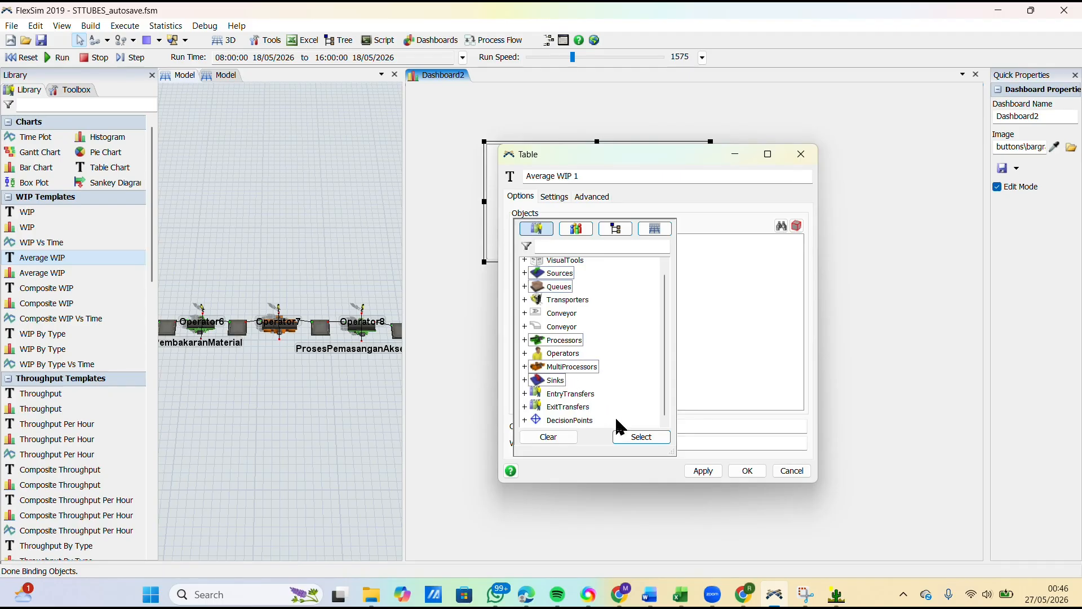
{"action": "left_click", "coordinate": [637, 439]}
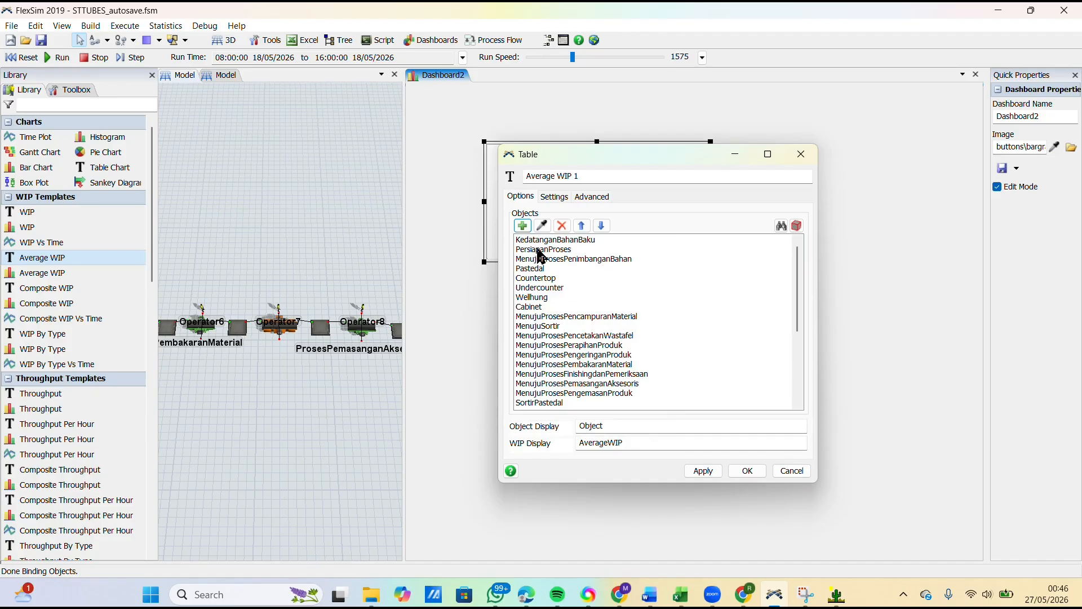
Step: Remove the objects from PersiapanProses through SortirCabinet from the Average WIP table's object list
{"action": "left_click", "coordinate": [538, 249]}
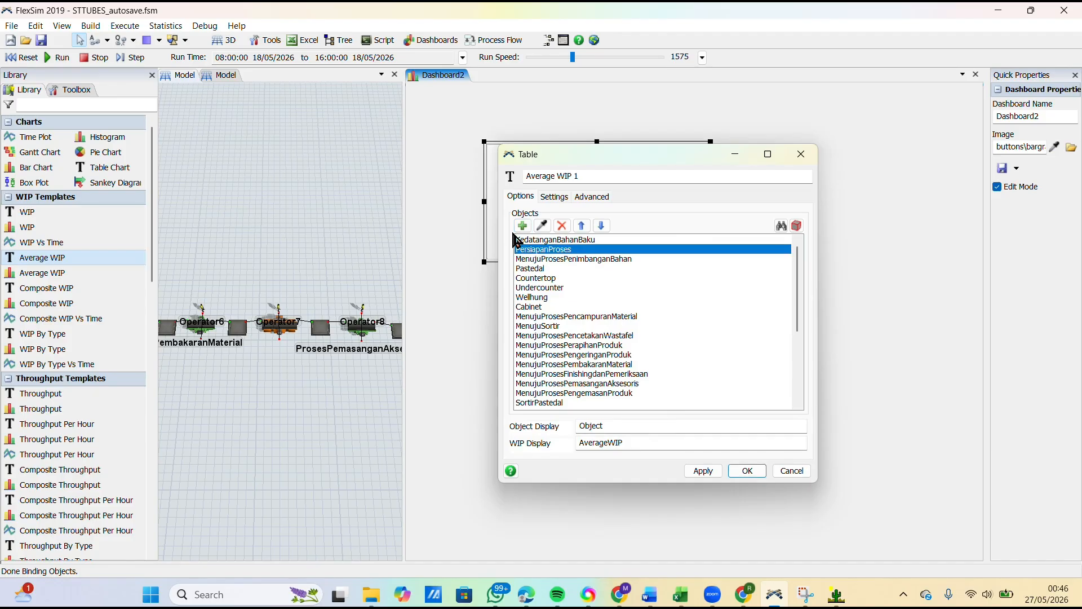
{"action": "key", "text": "shift+Down"}
{"action": "key", "text": "shift+Down"}
{"action": "key", "text": "shift+Down"}
{"action": "key", "text": "shift+Down"}
{"action": "key", "text": "shift+Down"}
{"action": "key", "text": "shift+Down"}
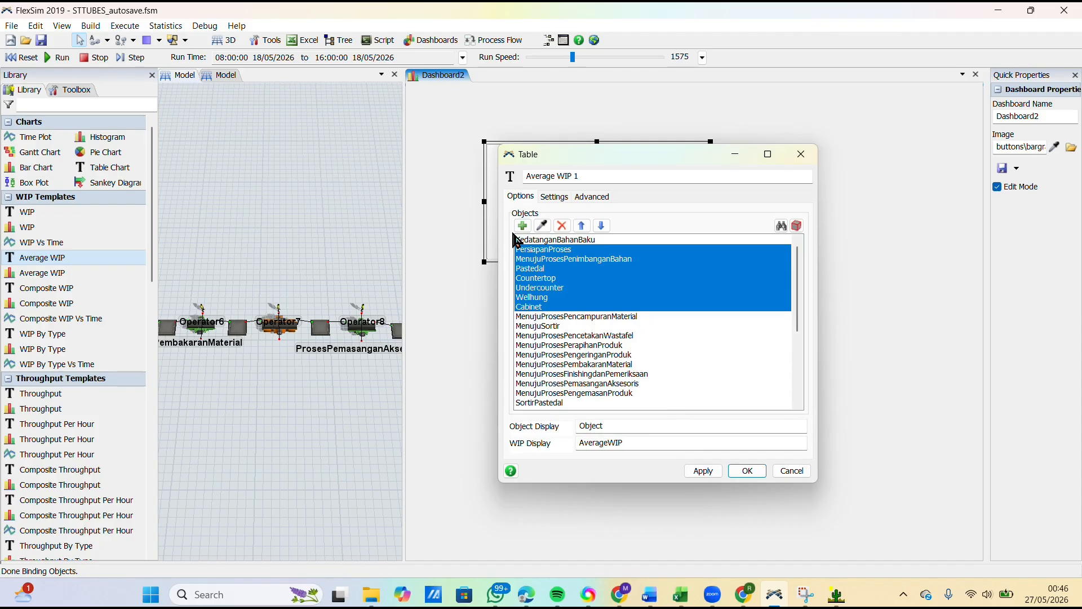
{"action": "key", "text": "shift+Down"}
{"action": "key", "text": "shift+Down"}
{"action": "key", "text": "shift+Down"}
{"action": "key", "text": "shift+Down"}
{"action": "key", "text": "shift+Down"}
{"action": "key", "text": "shift+Down"}
{"action": "key", "text": "shift+Down"}
{"action": "key", "text": "shift+Down"}
{"action": "key", "text": "shift+Down"}
{"action": "key", "text": "shift+Down"}
{"action": "key", "text": "shift+Down"}
{"action": "key", "text": "shift+Down"}
{"action": "key", "text": "shift+Down"}
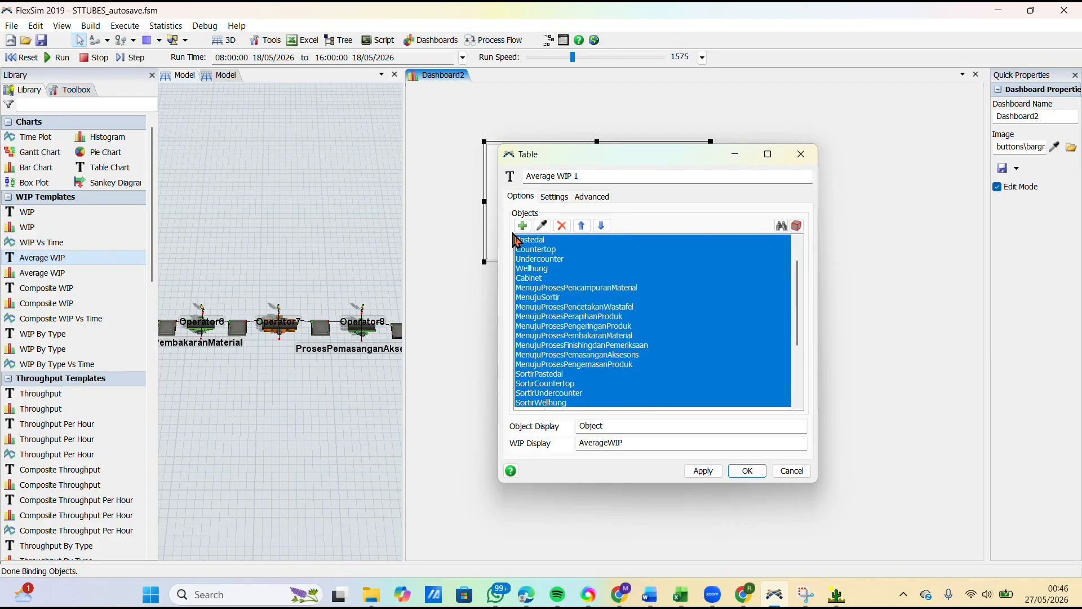
{"action": "key", "text": "shift+Down"}
{"action": "key", "text": "shift+Down"}
{"action": "key", "text": "shift+Down"}
{"action": "key", "text": "shift+Down"}
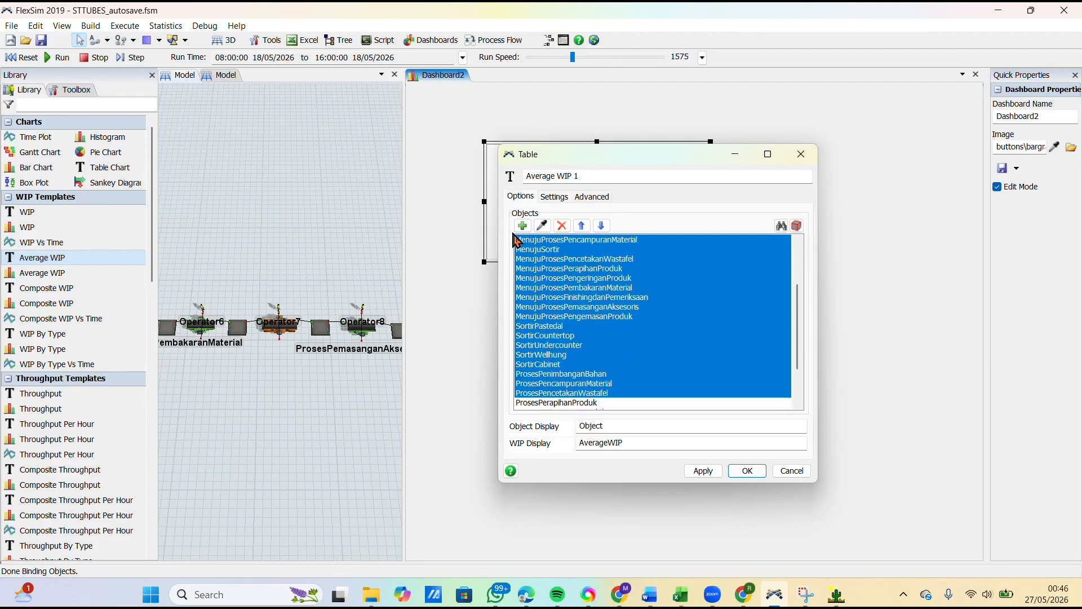
{"action": "key", "text": "shift+Up"}
{"action": "key", "text": "shift+Up"}
{"action": "key", "text": "shift+Up"}
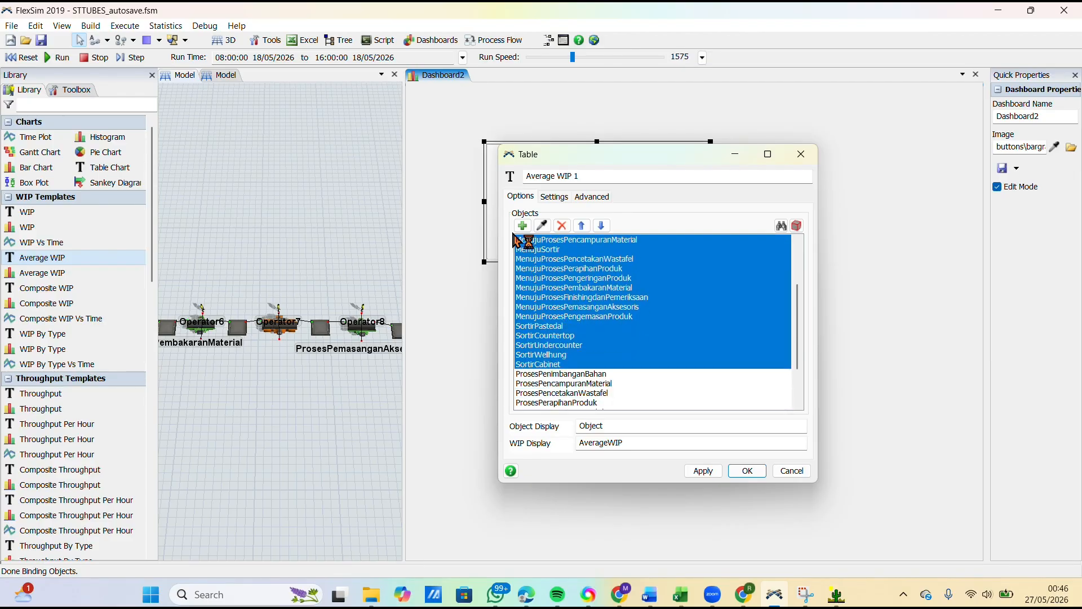
{"action": "left_click", "coordinate": [561, 226]}
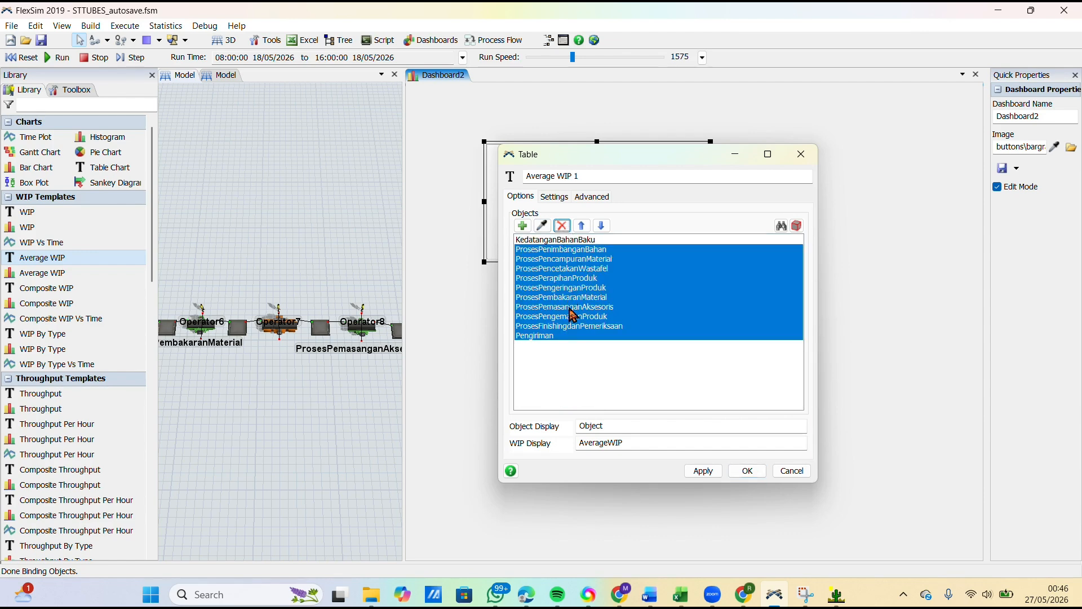
Step: Apply the Average WIP table's settings, and move it to the dashboard's upper-left corner and make it taller
{"action": "left_click", "coordinate": [576, 355]}
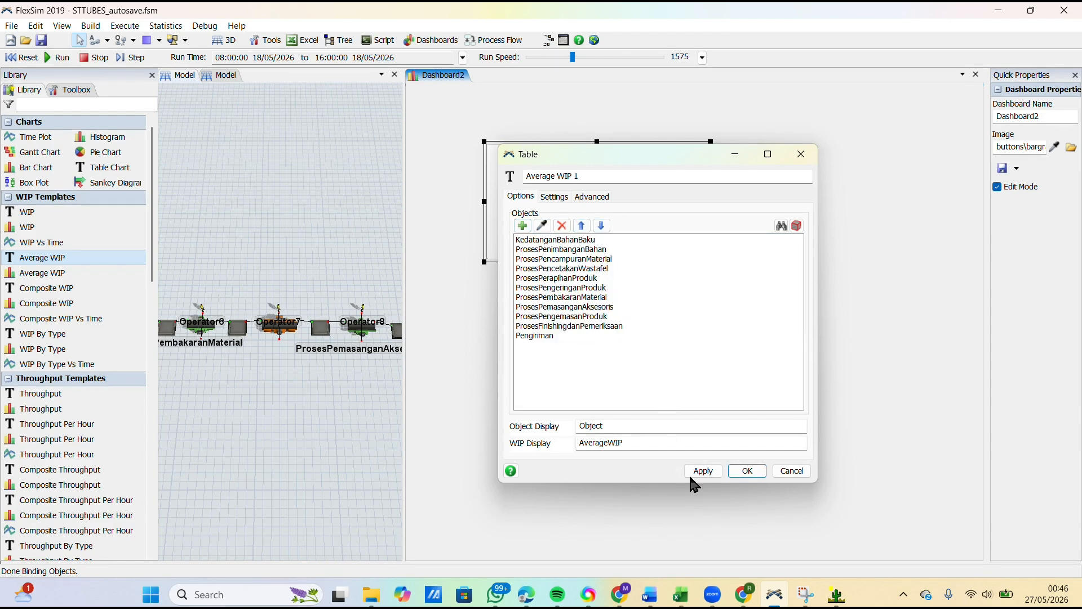
{"action": "left_click", "coordinate": [709, 470]}
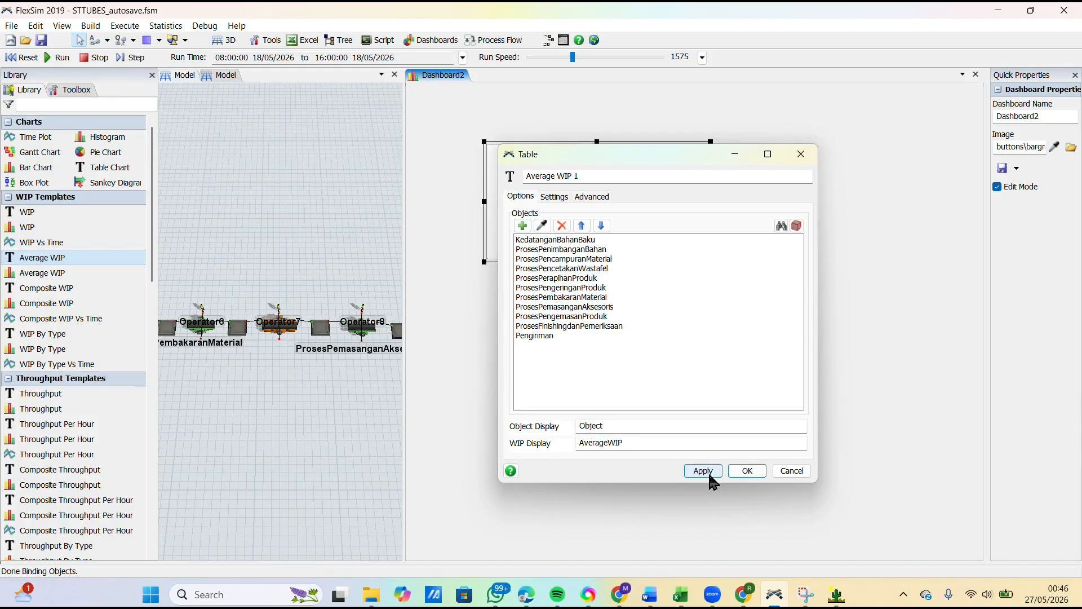
{"action": "left_click", "coordinate": [747, 472]}
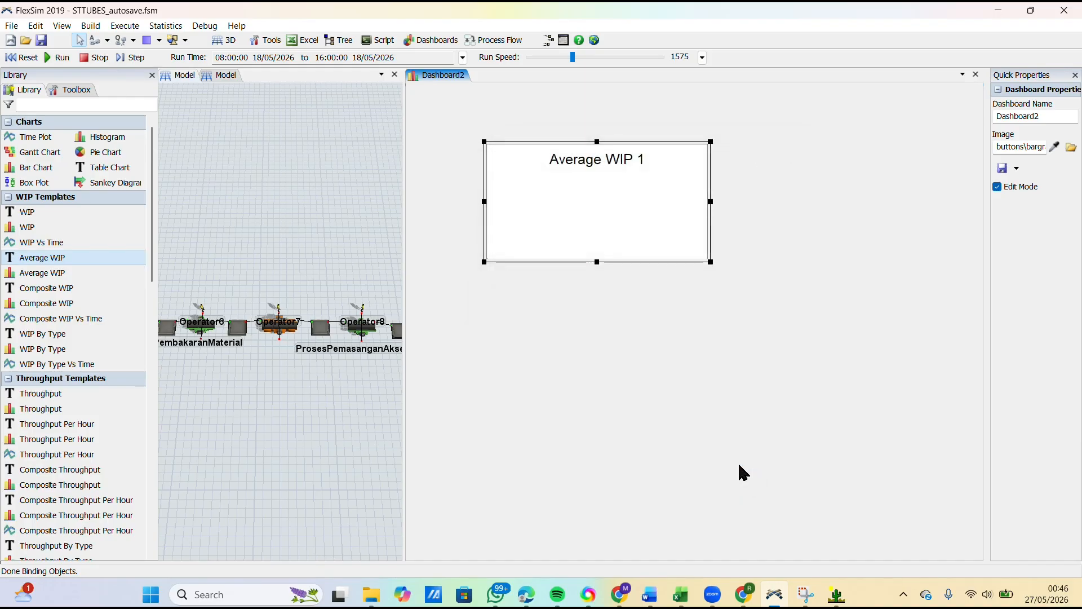
{"action": "left_click_drag", "start_coordinate": [528, 141], "coordinate": [455, 89]}
{"action": "left_click_drag", "start_coordinate": [637, 211], "coordinate": [642, 353]}
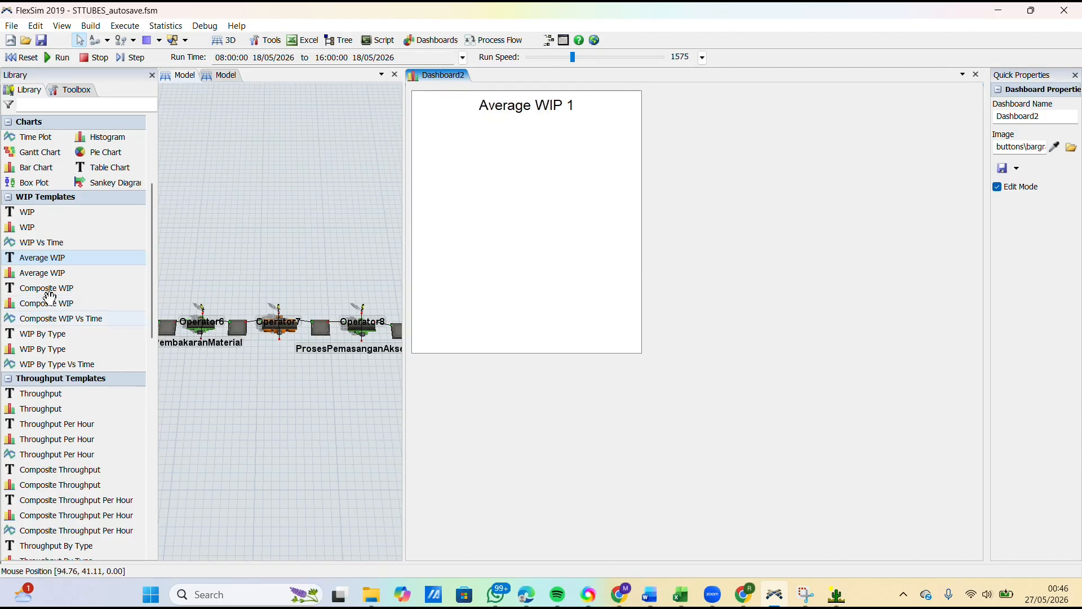
Step: Add a State Bar chart to the dashboard covering all Sources, Queues, Processors, MultiProcessors and Sinks
{"action": "scroll", "coordinate": [56, 315], "scroll_direction": "down", "scroll_amount": 10}
{"action": "scroll", "coordinate": [73, 426], "scroll_direction": "down", "scroll_amount": 5}
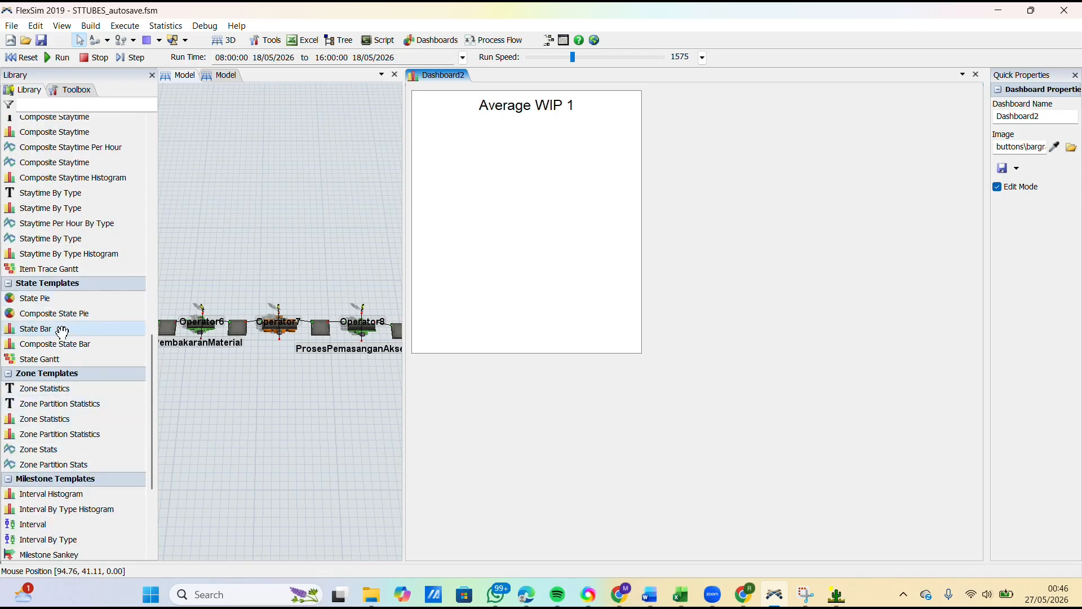
{"action": "left_click_drag", "start_coordinate": [826, 304], "coordinate": [826, 304]}
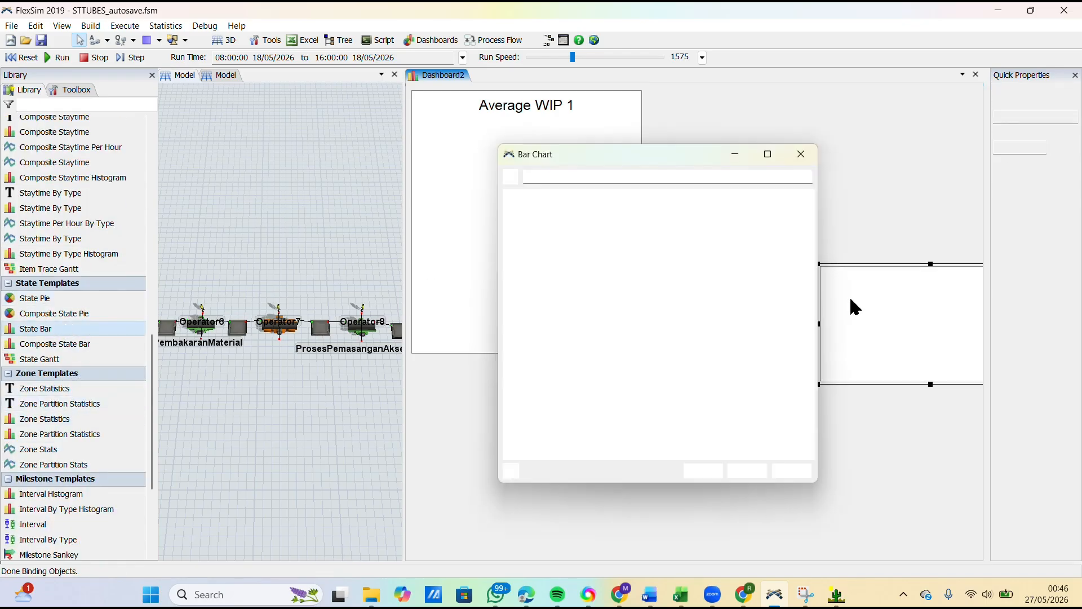
{"action": "left_click", "coordinate": [523, 221]}
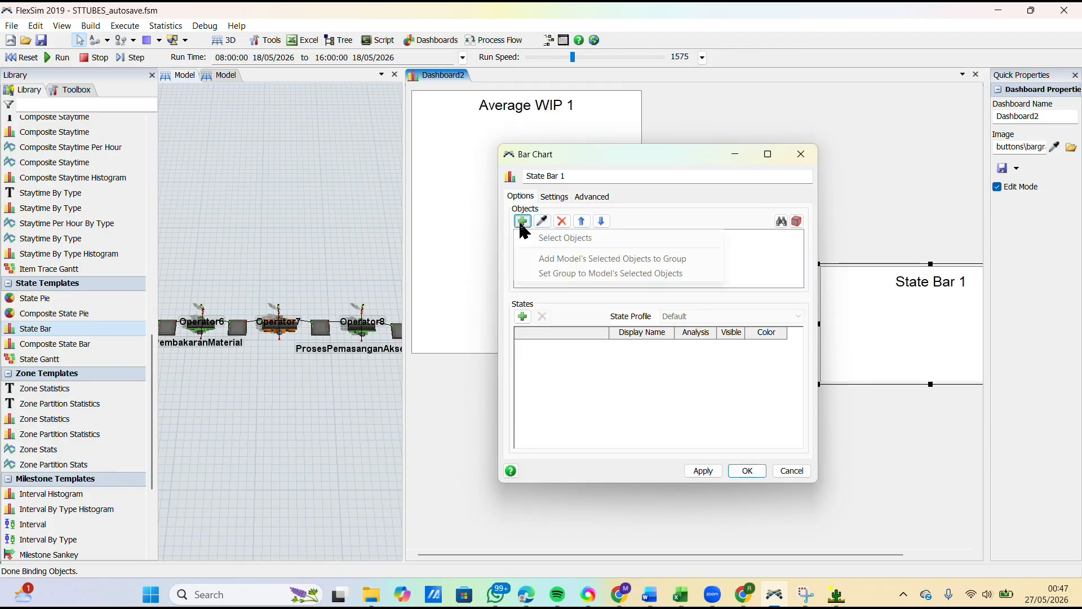
{"action": "left_click", "coordinate": [597, 238]}
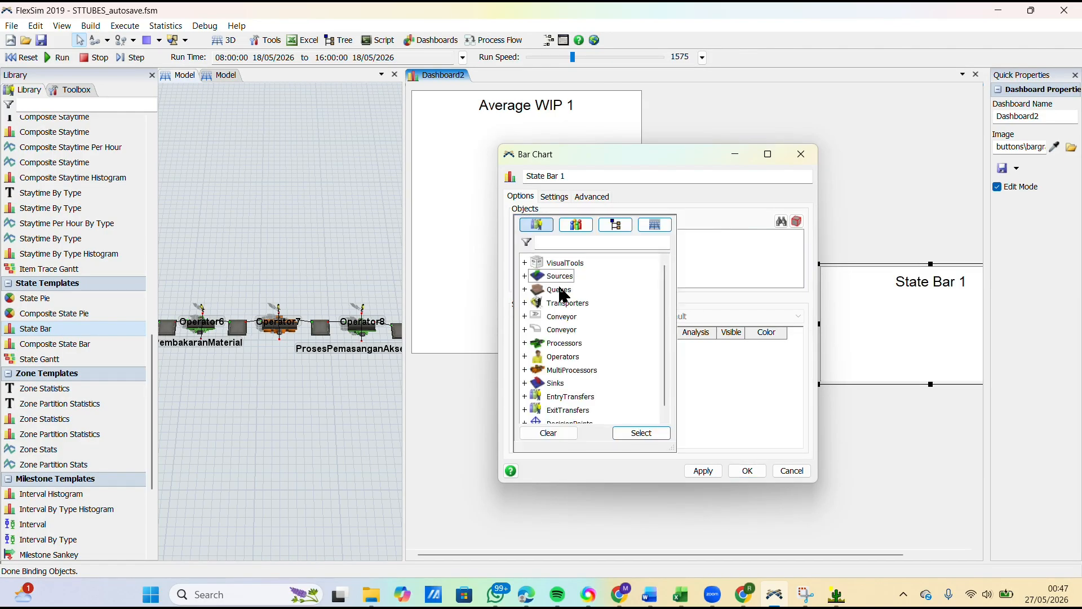
{"action": "left_click", "coordinate": [555, 344]}
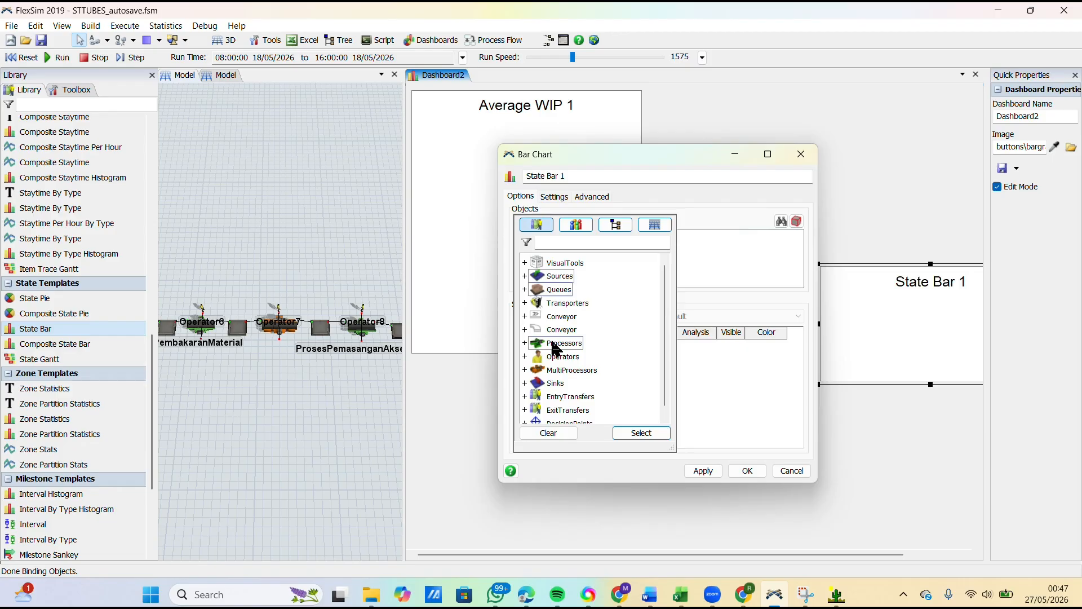
{"action": "left_click", "coordinate": [563, 370]}
{"action": "left_click", "coordinate": [625, 432]}
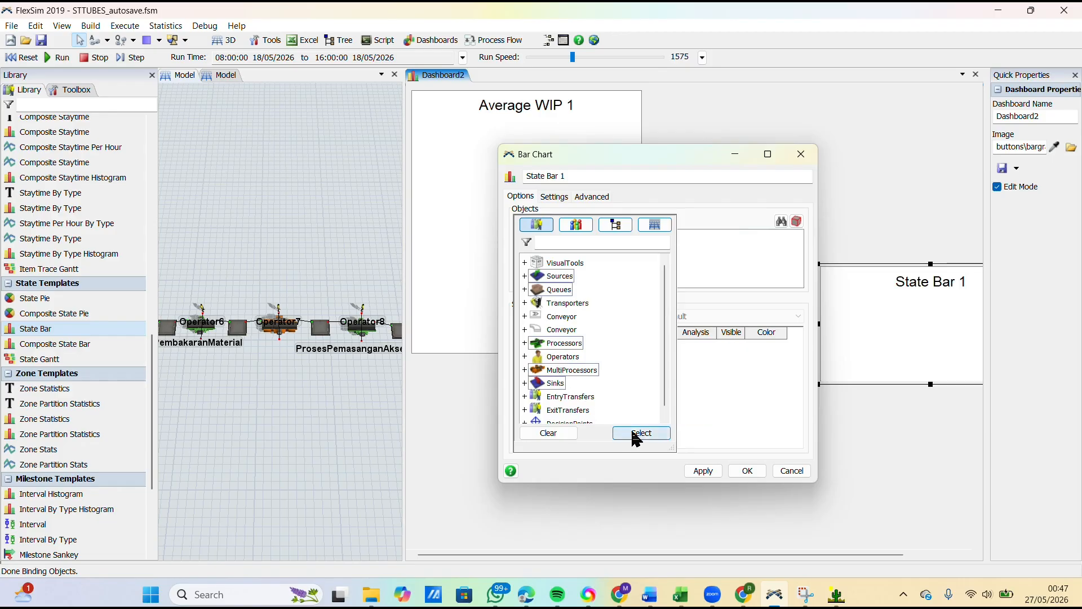
Step: Set the chart's Idle and Blocked states to Utilized, and exclude Generating, Empty, Collecting, Releasing, Setup and both waiting states
{"action": "left_click", "coordinate": [685, 345]}
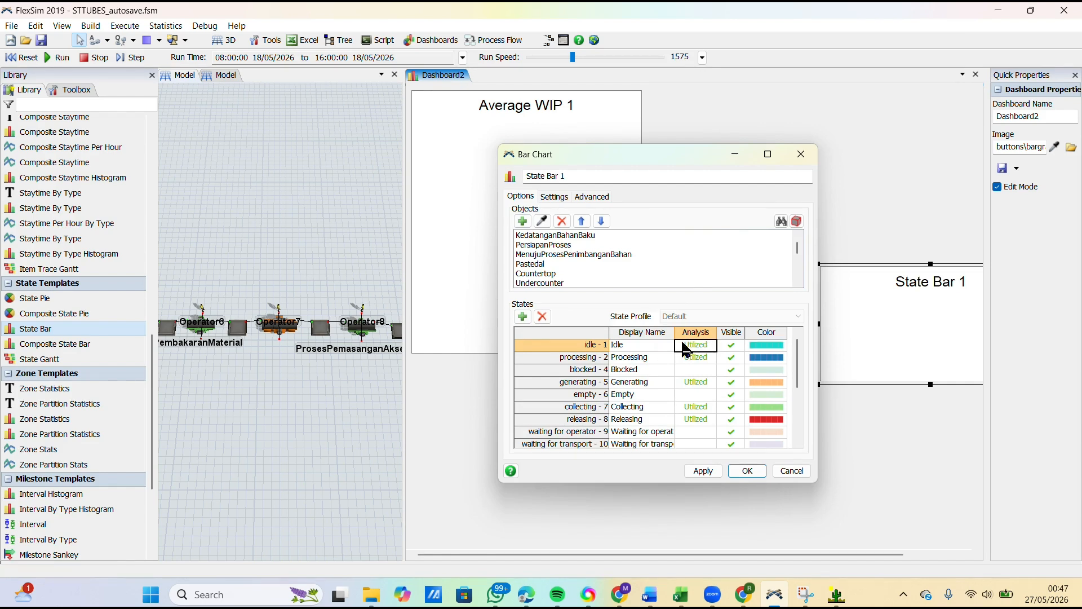
{"action": "left_click", "coordinate": [698, 371]}
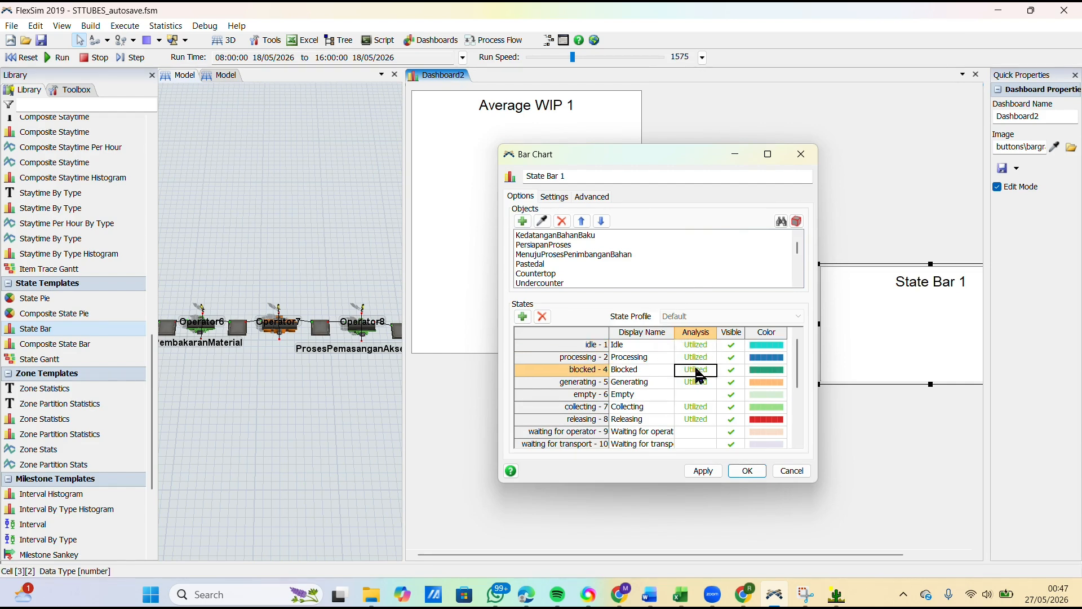
{"action": "left_click", "coordinate": [693, 381]}
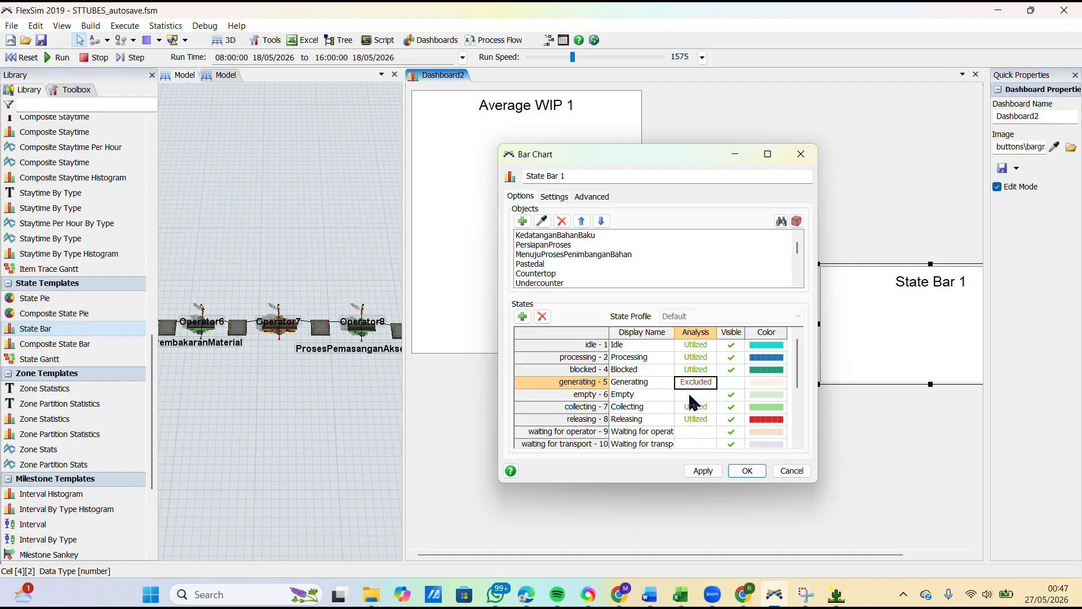
{"action": "left_click", "coordinate": [693, 394]}
{"action": "left_click", "coordinate": [695, 406]}
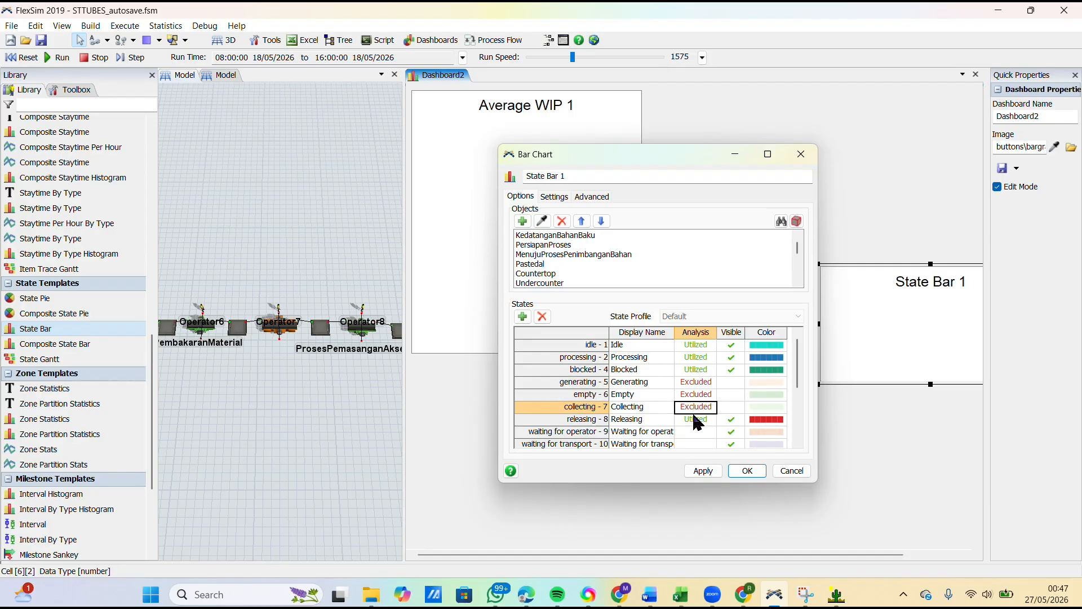
{"action": "left_click", "coordinate": [697, 420]}
{"action": "scroll", "coordinate": [681, 400], "scroll_direction": "down", "scroll_amount": 1}
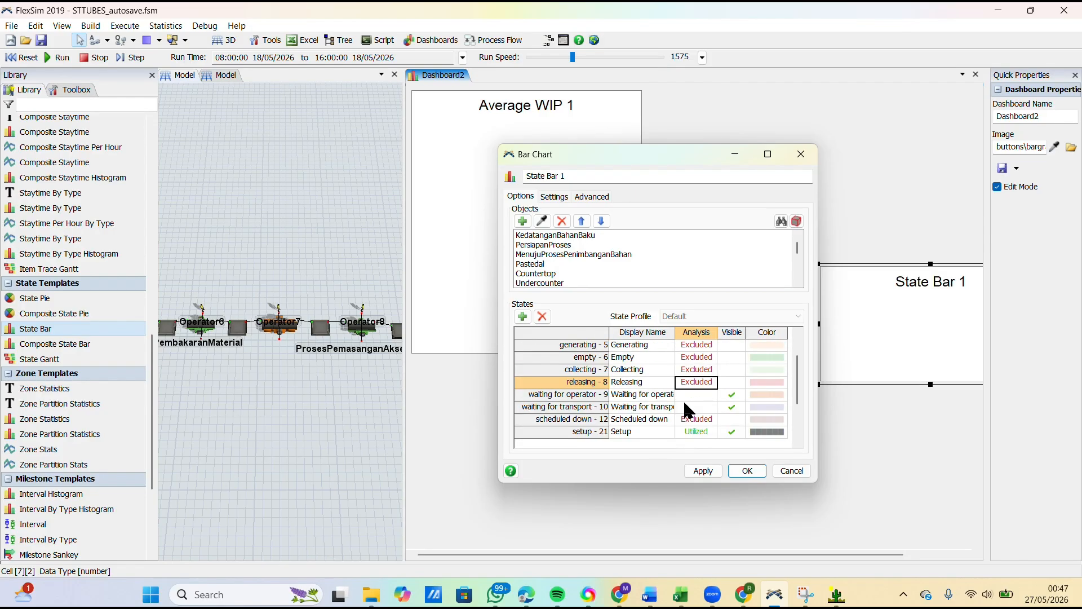
{"action": "left_click", "coordinate": [695, 395]}
{"action": "left_click", "coordinate": [696, 406]}
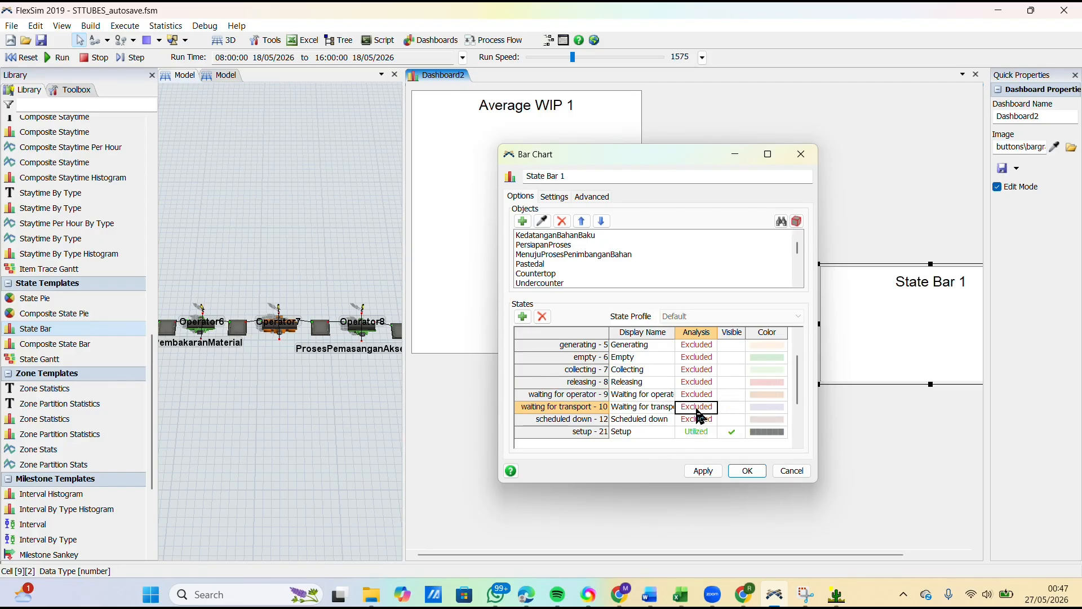
{"action": "left_click", "coordinate": [695, 433]}
{"action": "scroll", "coordinate": [697, 434], "scroll_direction": "up", "scroll_amount": 1}
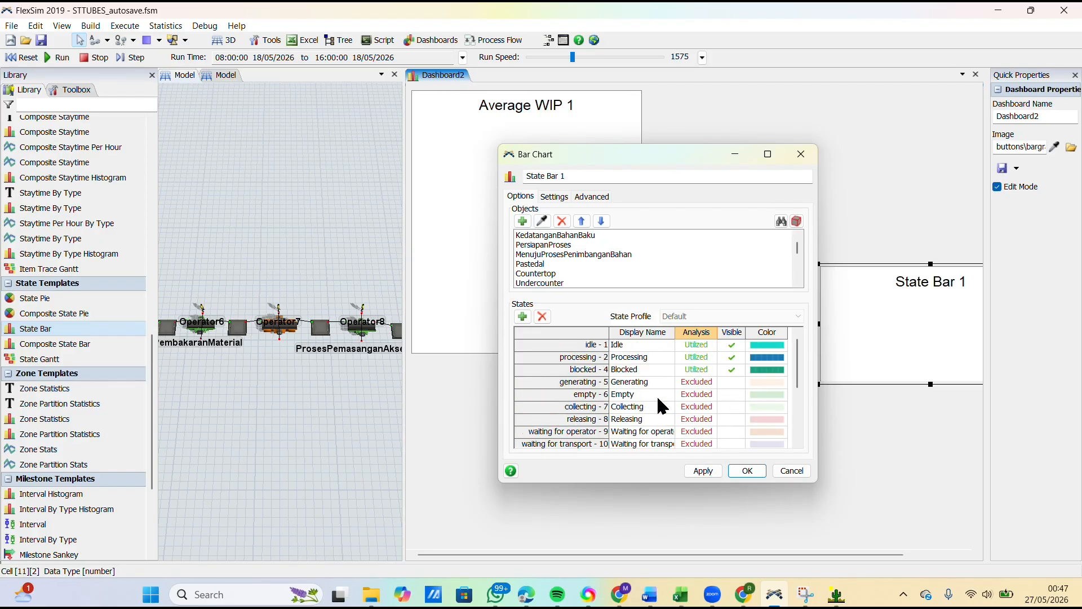
Step: Remove the Generating, Empty, Collecting, Releasing, both waiting, Scheduled down and Setup states from the State Bar chart's table, and accept the chart settings
{"action": "left_click_drag", "start_coordinate": [586, 382], "coordinate": [714, 453]}
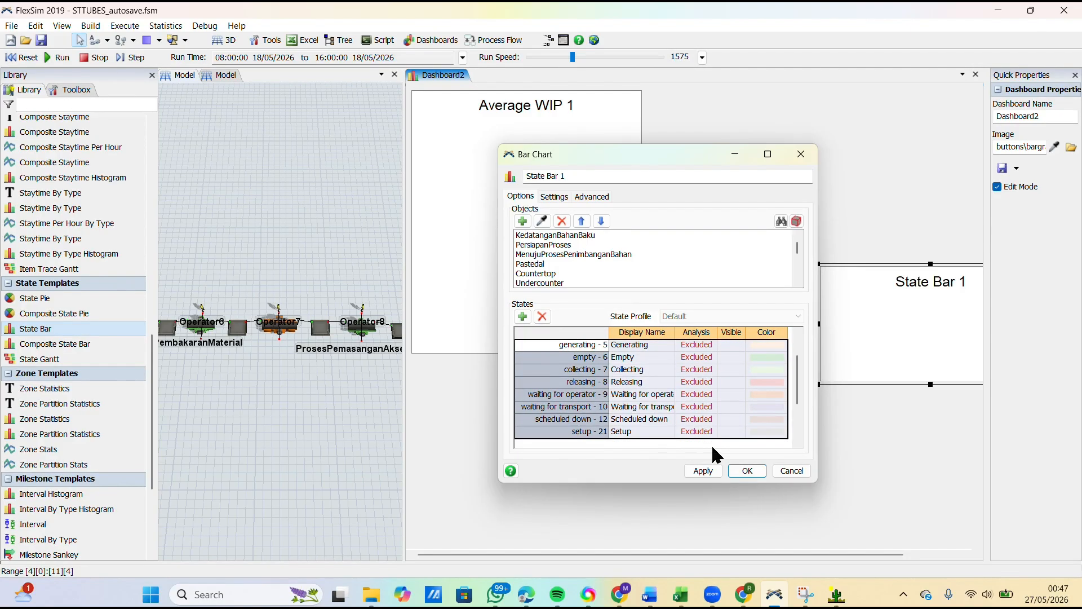
{"action": "left_click", "coordinate": [542, 316]}
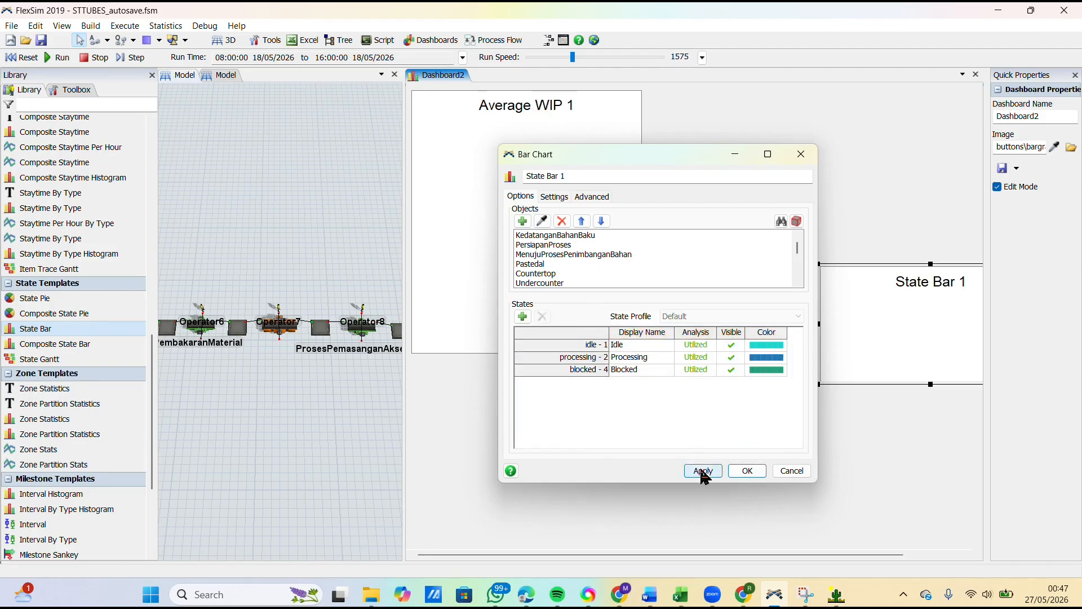
{"action": "left_click", "coordinate": [744, 471]}
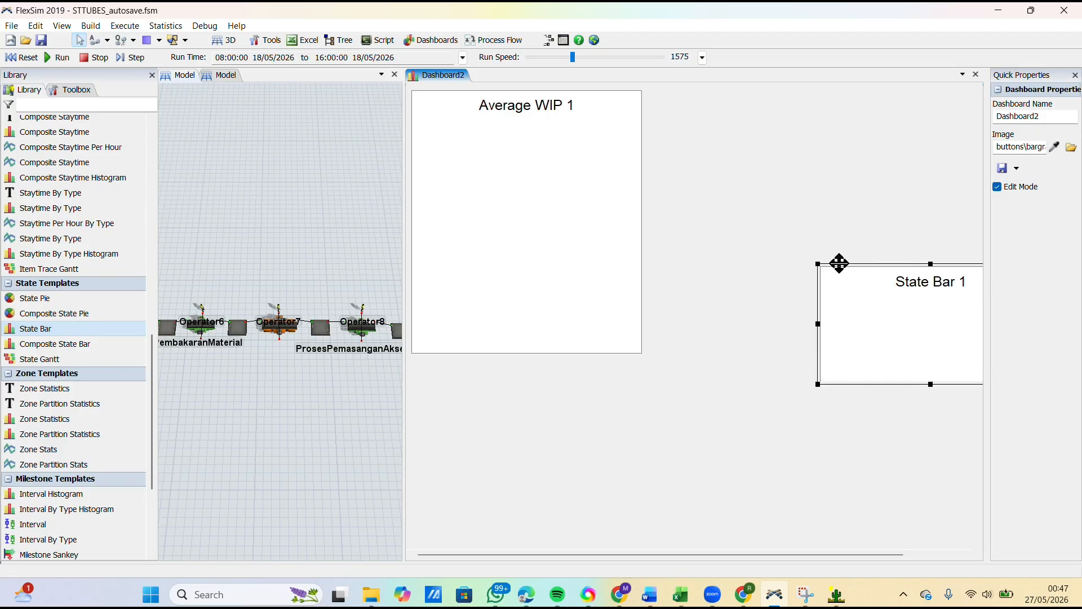
Step: Move the State Bar chart directly beside the Average WIP table, aligned with its upper edge, and stretch it to the same height
{"action": "left_click_drag", "start_coordinate": [839, 263], "coordinate": [671, 90]}
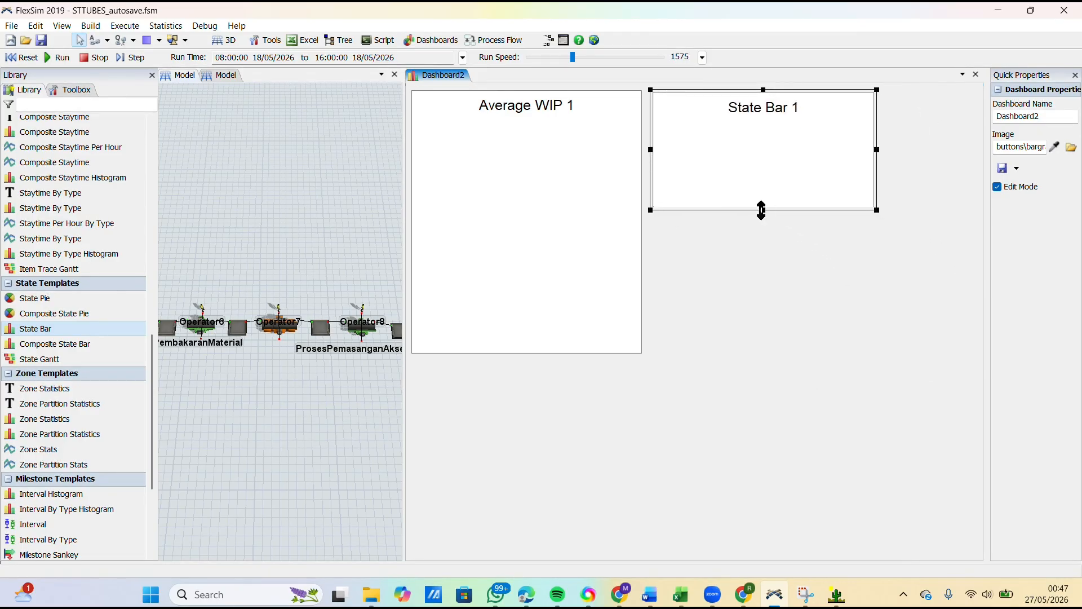
{"action": "left_click_drag", "start_coordinate": [761, 210], "coordinate": [761, 353]}
{"action": "left_click", "coordinate": [634, 411]}
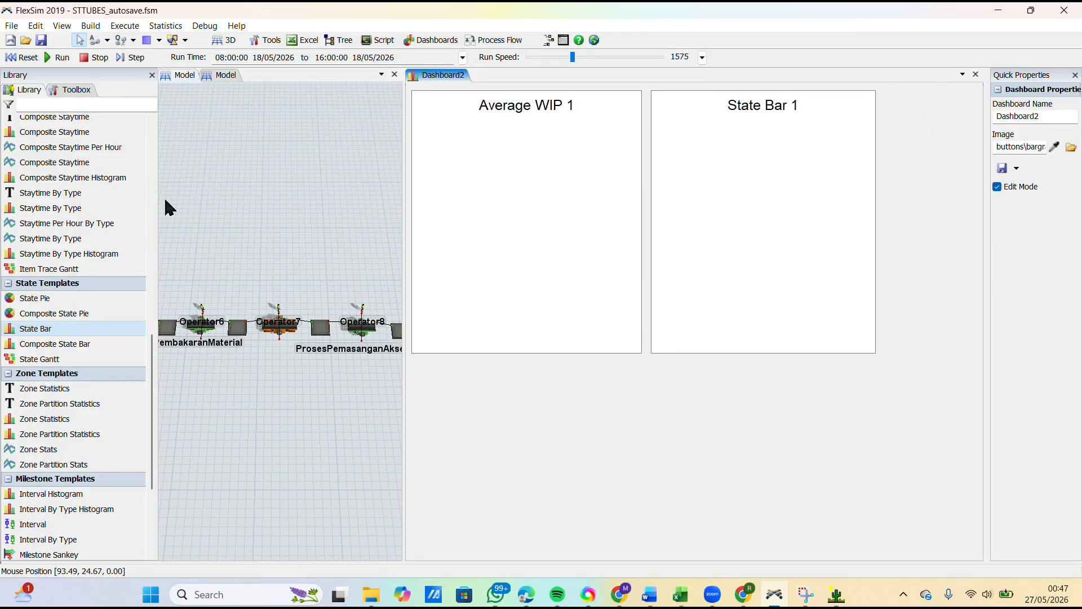
Step: Run the simulation and enlarge the State Bar chart in width and height to show the bars, down to the process objects and Pengiriman
{"action": "left_click", "coordinate": [59, 58]}
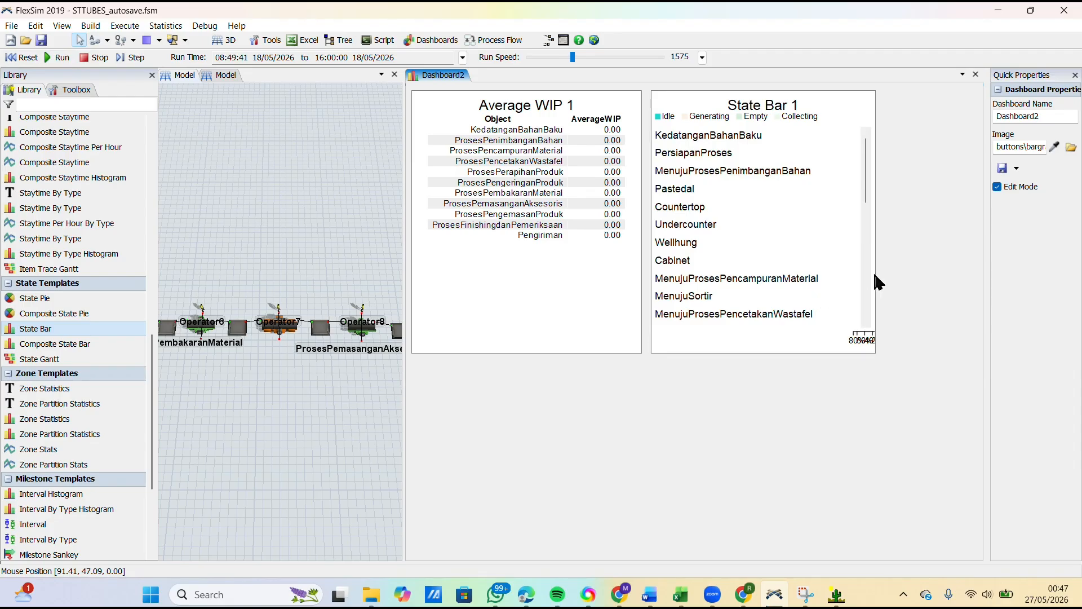
{"action": "left_click", "coordinate": [785, 292]}
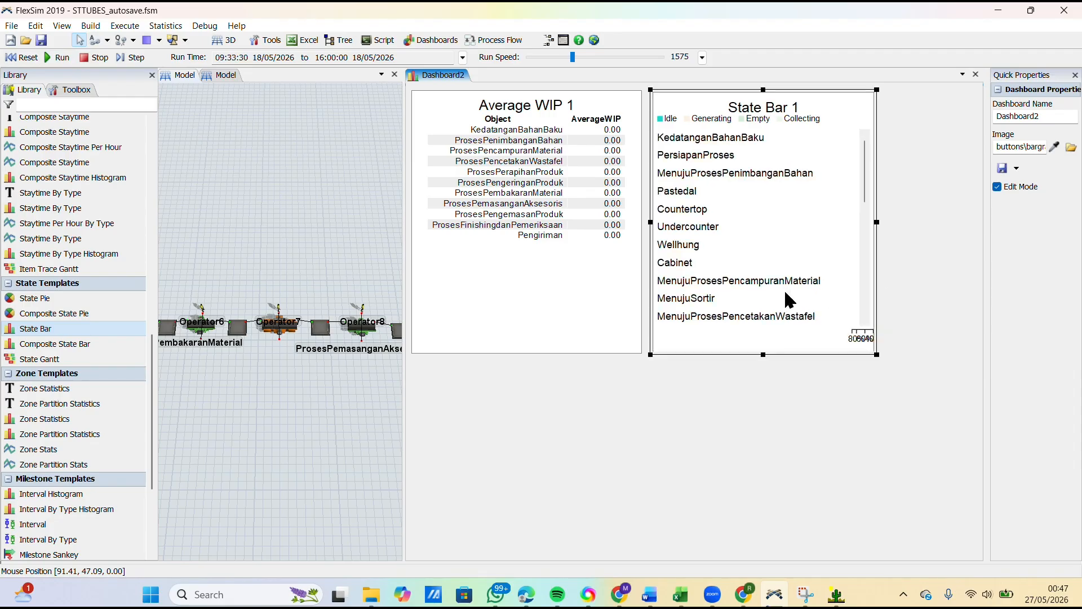
{"action": "left_click_drag", "start_coordinate": [877, 222], "coordinate": [908, 222]}
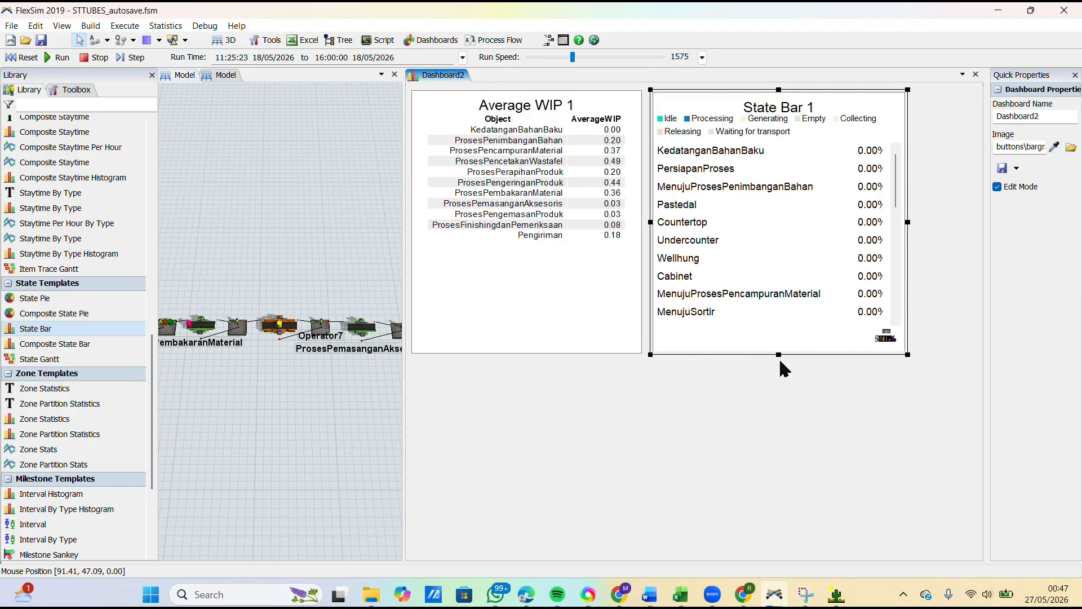
{"action": "left_click", "coordinate": [938, 371]}
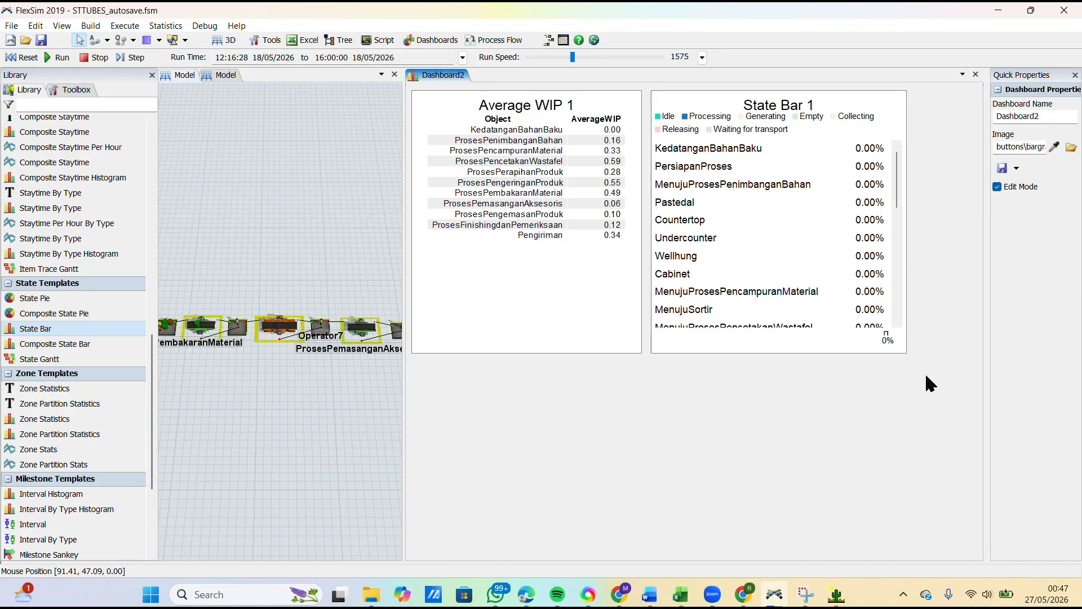
{"action": "left_click", "coordinate": [848, 318]}
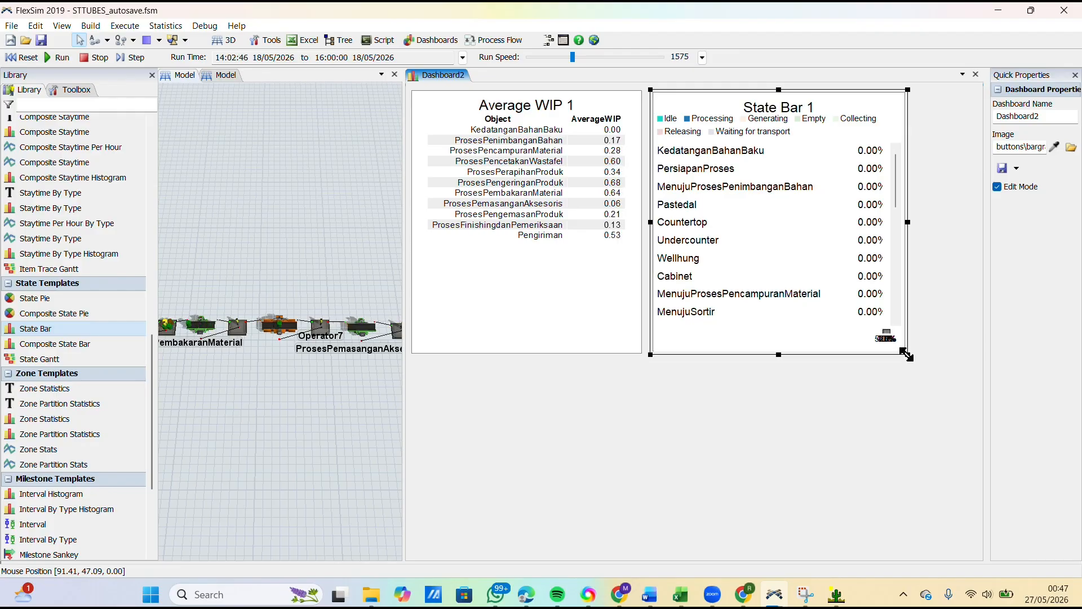
{"action": "left_click_drag", "start_coordinate": [907, 354], "coordinate": [1005, 532]}
{"action": "scroll", "coordinate": [777, 338], "scroll_direction": "down", "scroll_amount": 3}
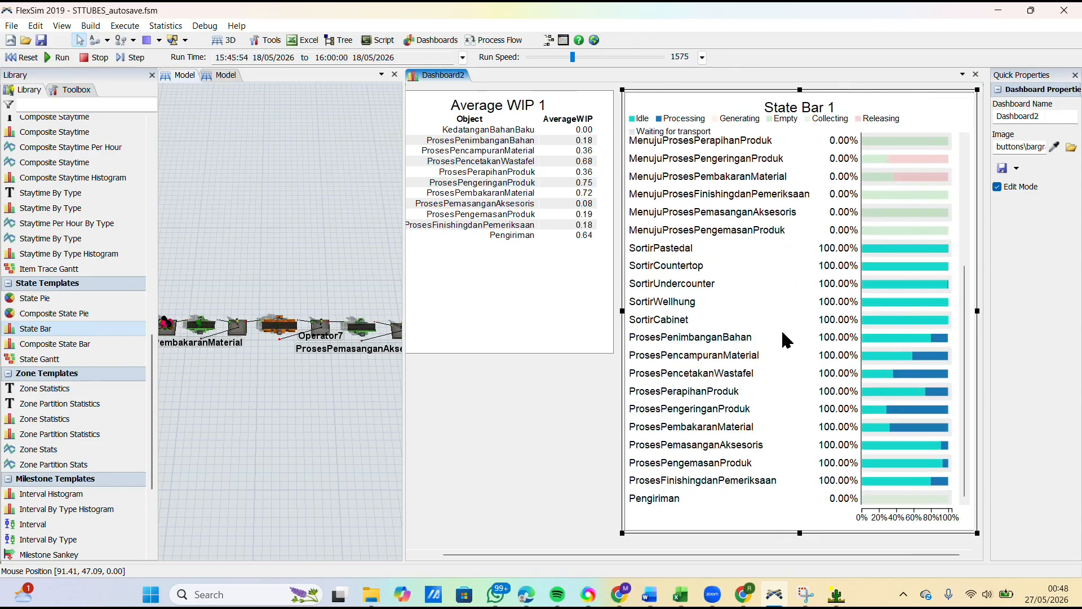
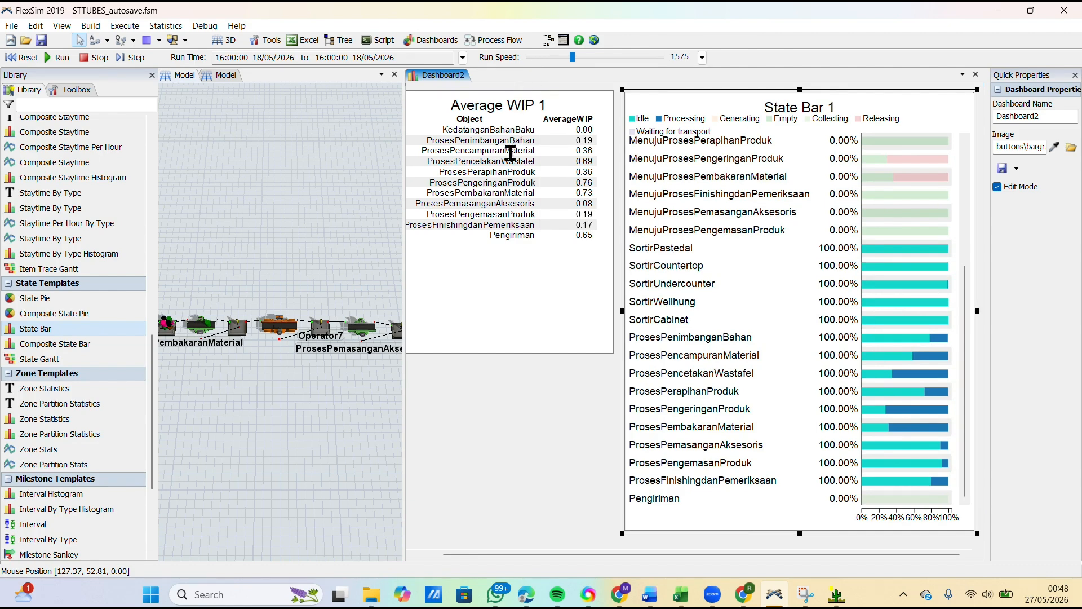
Step: Widen the 3D model view beside the dashboard and show the line from the sorting processors to ProsesPembakaranMaterial
{"action": "left_click", "coordinate": [342, 198]}
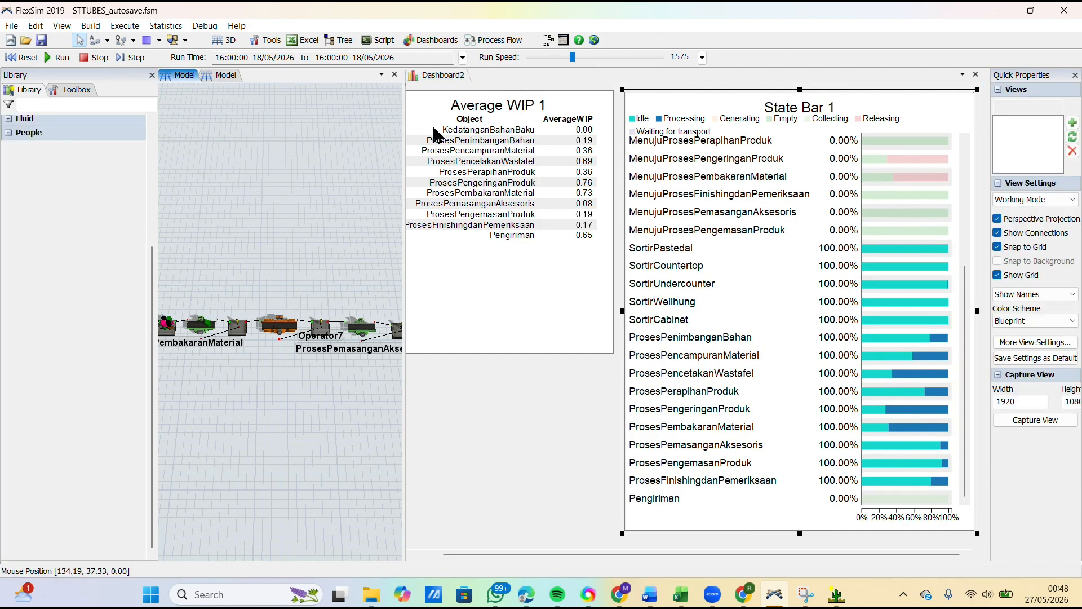
{"action": "left_click_drag", "start_coordinate": [406, 195], "coordinate": [741, 176]}
{"action": "left_click_drag", "start_coordinate": [256, 228], "coordinate": [542, 212]}
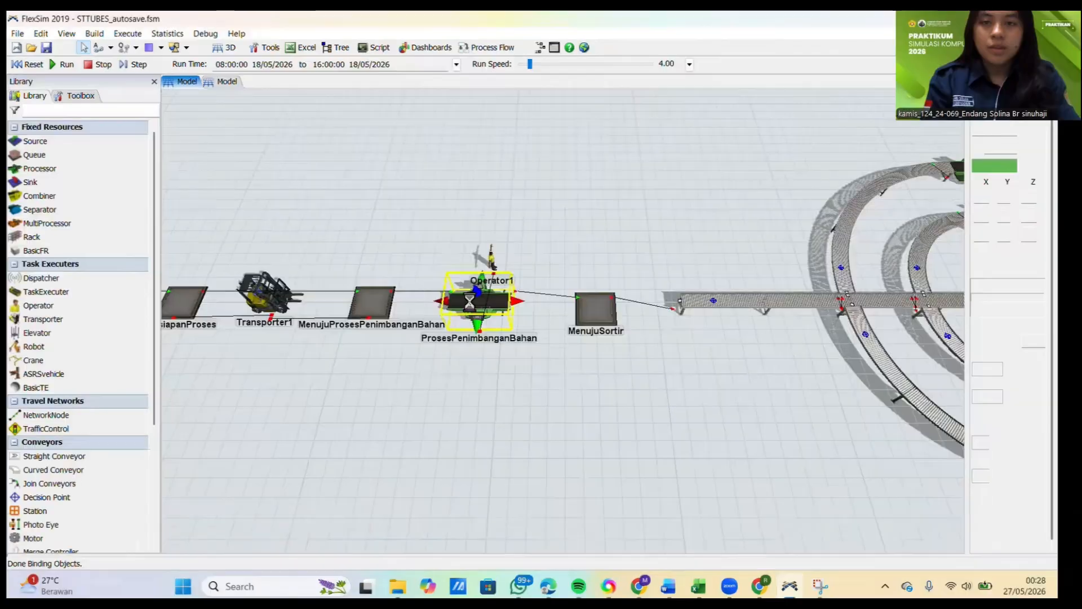
Step: Open the ProsesPenimbanganBahan properties, and copy the ten Penimbangan material measurements in C4:L4 of the DATA workbook in Excel
{"action": "double_click", "coordinate": [471, 302]}
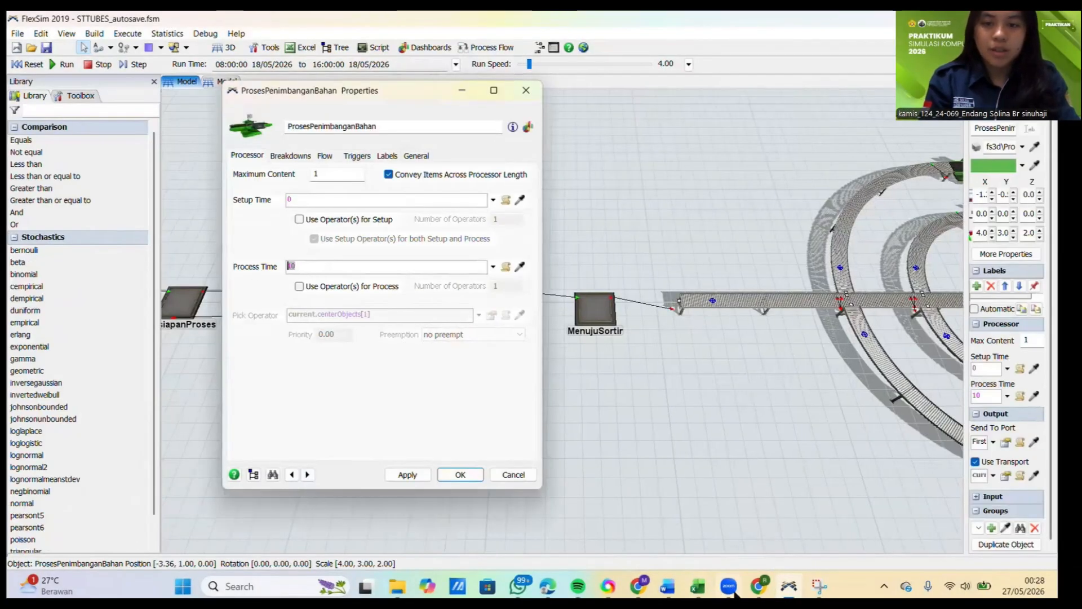
{"action": "mouse_move", "coordinate": [697, 586]}
{"action": "left_click", "coordinate": [691, 530]}
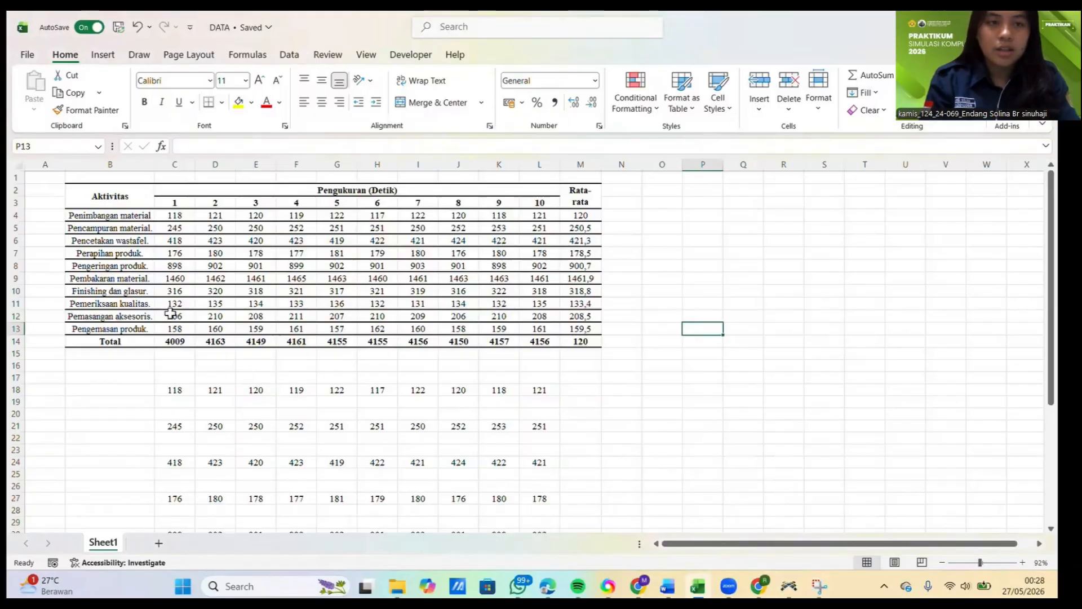
{"action": "left_click", "coordinate": [171, 388]}
{"action": "left_click_drag", "start_coordinate": [175, 215], "coordinate": [538, 222]}
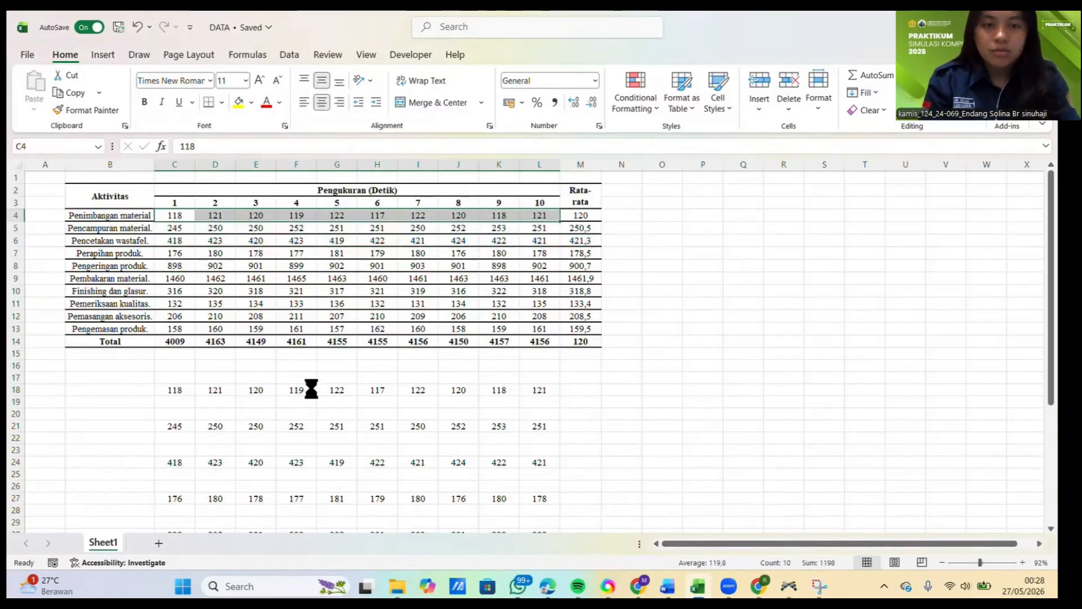
{"action": "key", "text": "ctrl+c"}
Step: Switch back to FlexSim, close the ProsesPenimbanganBahan properties without changes, and launch ExpertFit
{"action": "mouse_move", "coordinate": [786, 586]}
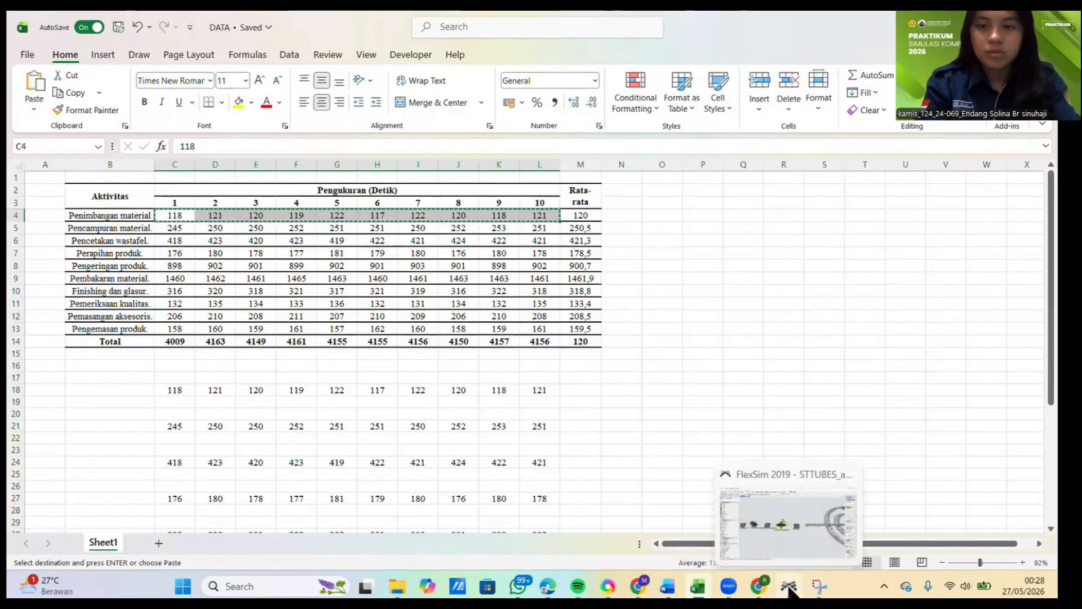
{"action": "left_click", "coordinate": [783, 523]}
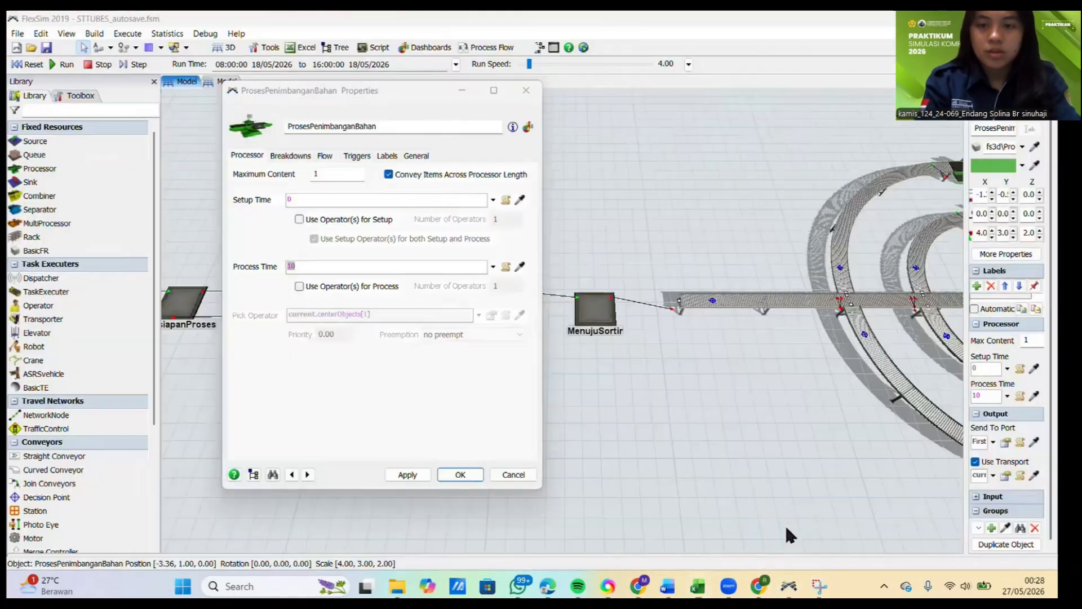
{"action": "left_click", "coordinate": [496, 474]}
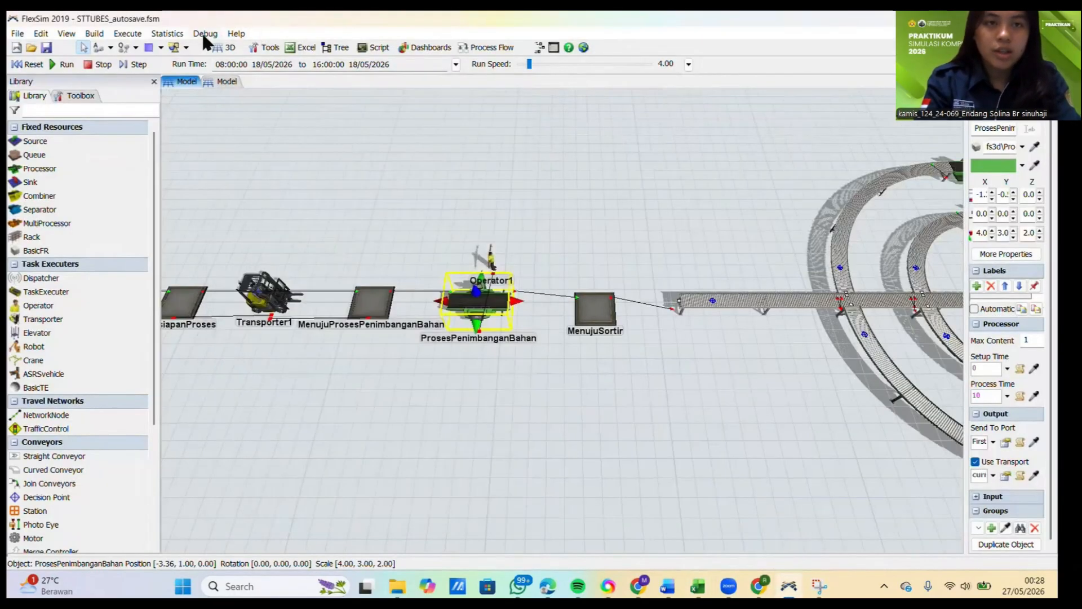
{"action": "left_click", "coordinate": [167, 34]}
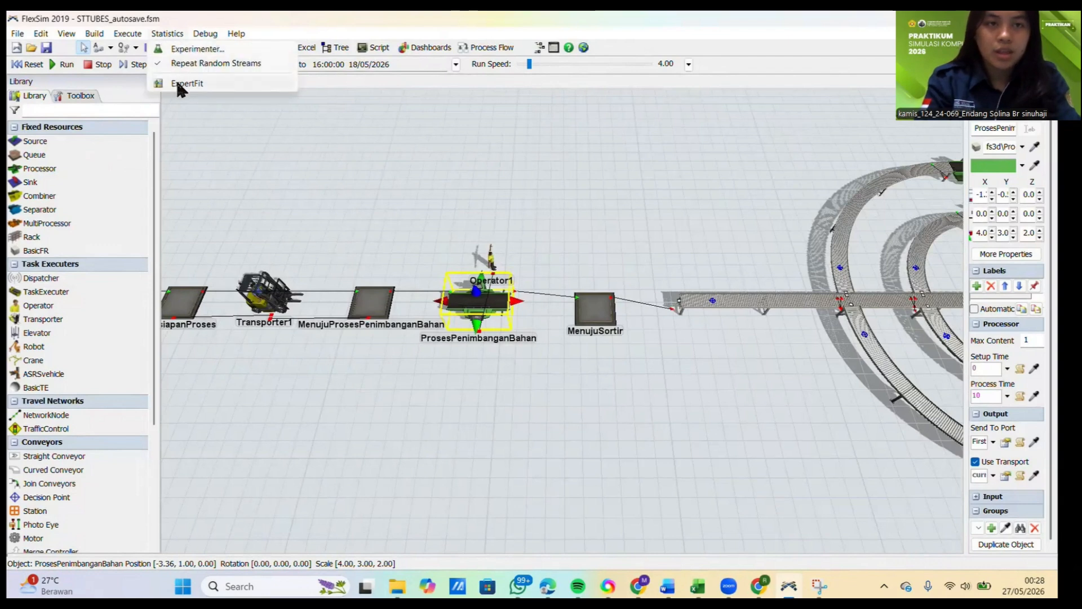
{"action": "left_click", "coordinate": [178, 84]}
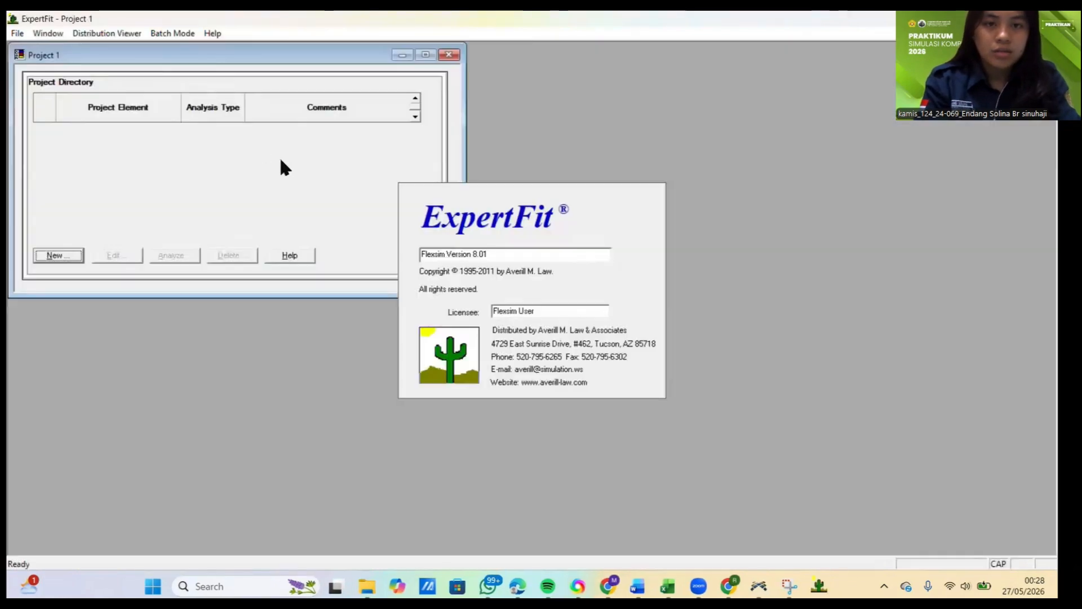
Step: Create an ExpertFit project element named PenimbanganMaterial with an empty comment, keeping the Fit distributions to data analysis type
{"action": "left_click", "coordinate": [58, 255]}
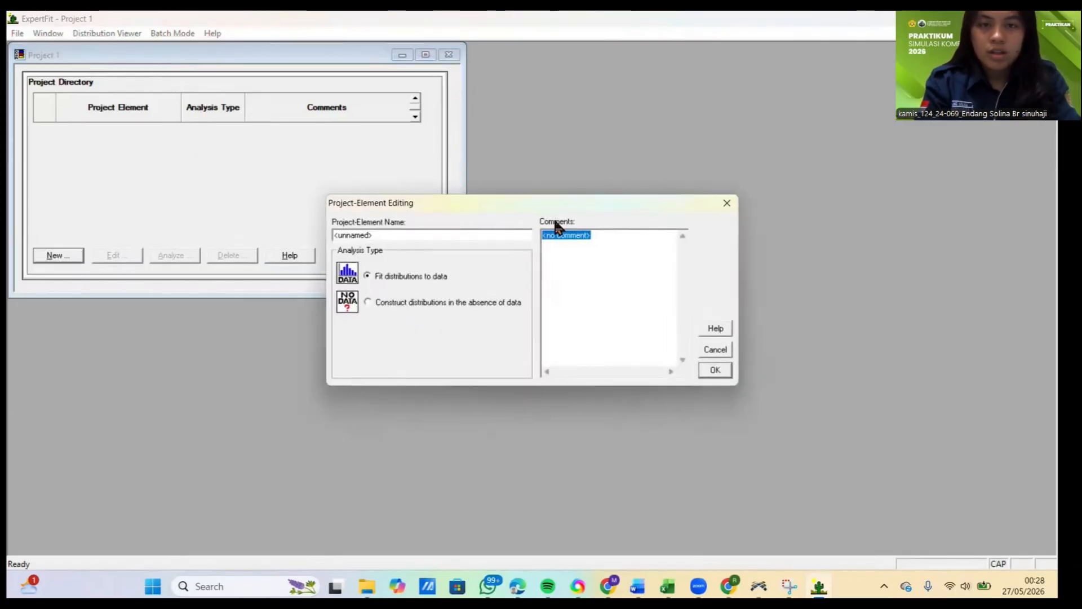
{"action": "key", "text": "BackSpace"}
{"action": "left_click_drag", "start_coordinate": [439, 234], "coordinate": [312, 256]}
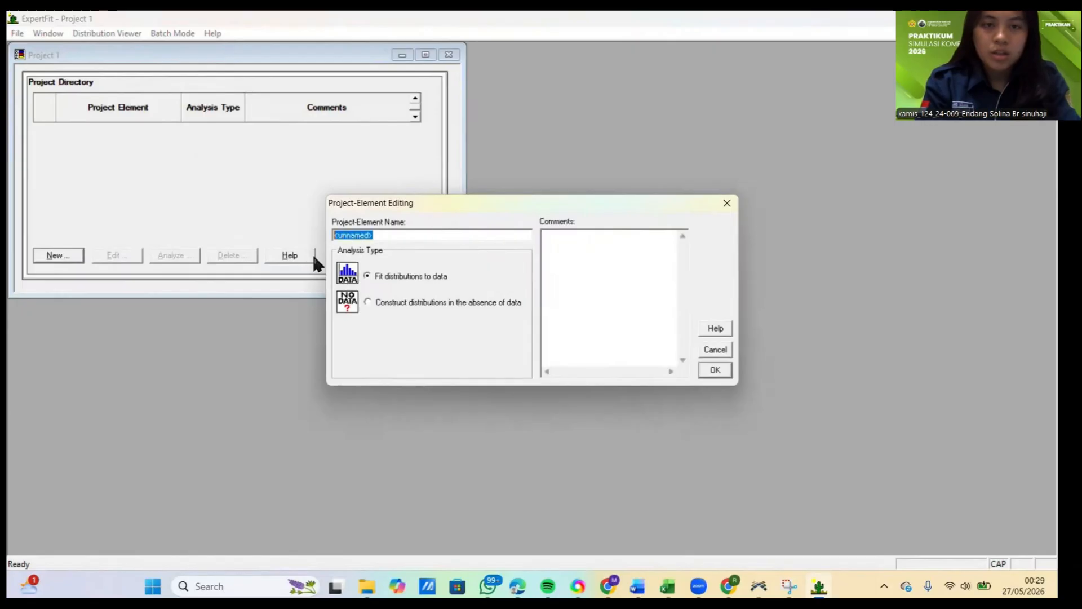
{"action": "left_click", "coordinate": [668, 587]}
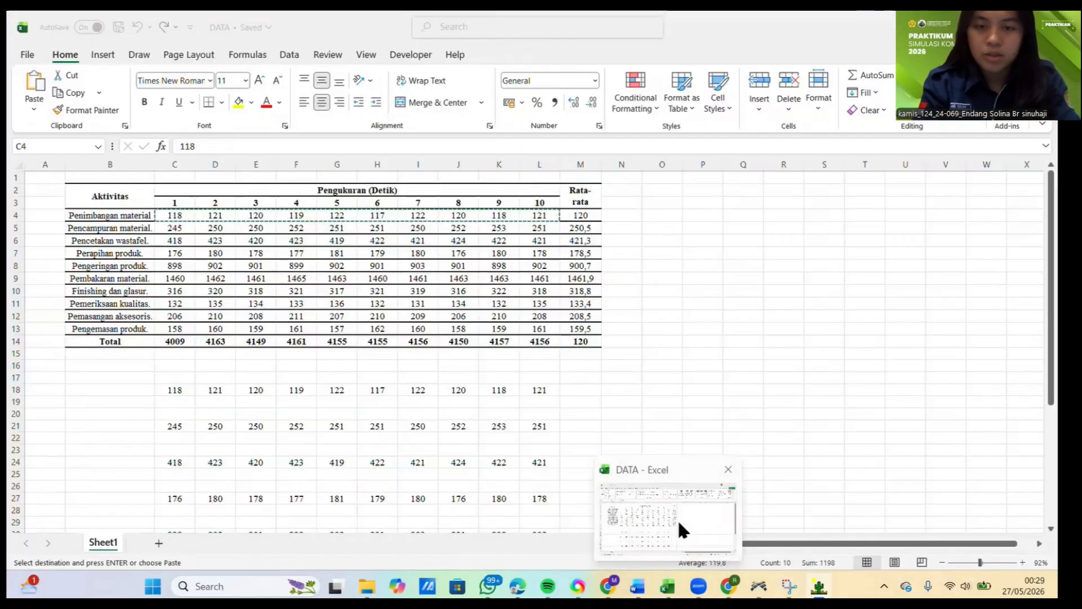
{"action": "left_click", "coordinate": [100, 216]}
{"action": "mouse_move", "coordinate": [757, 589]}
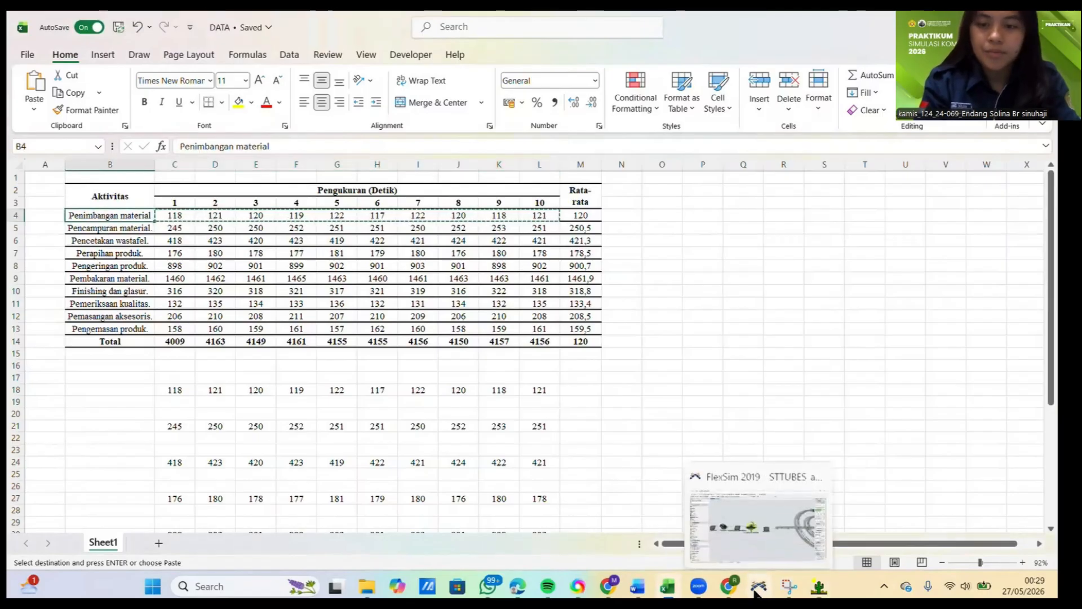
{"action": "left_click", "coordinate": [756, 523]}
{"action": "left_click", "coordinate": [818, 589]}
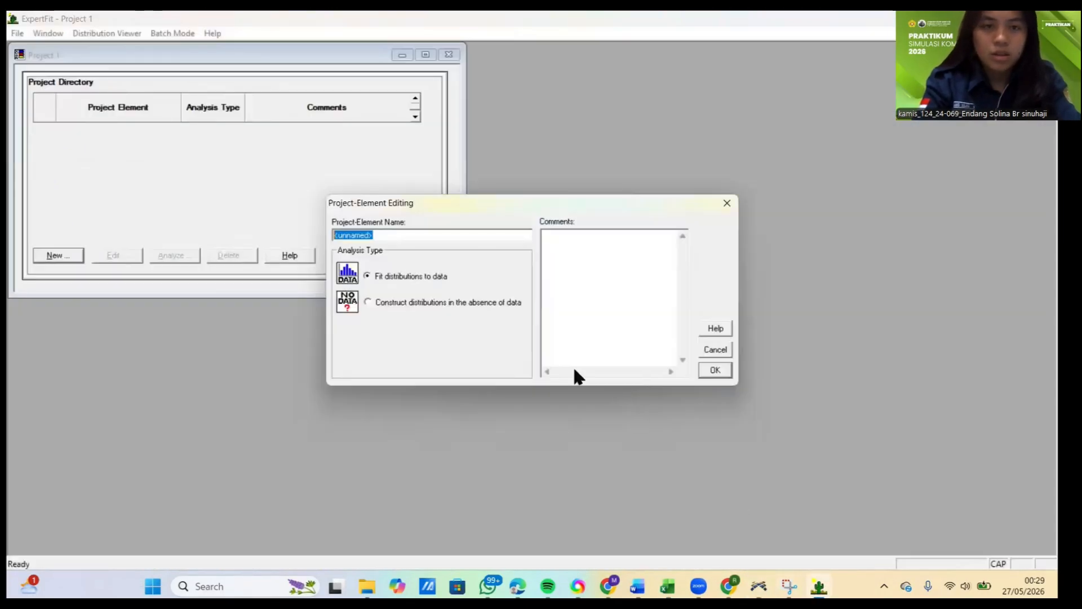
{"action": "type", "text": "Penimb"}
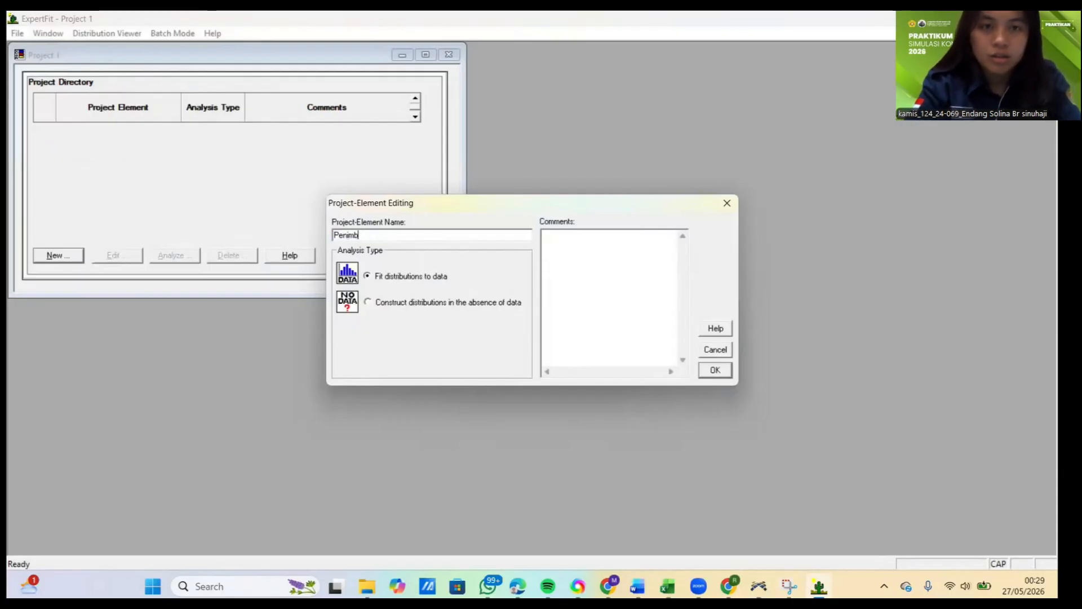
{"action": "type", "text": "anganMaterial"}
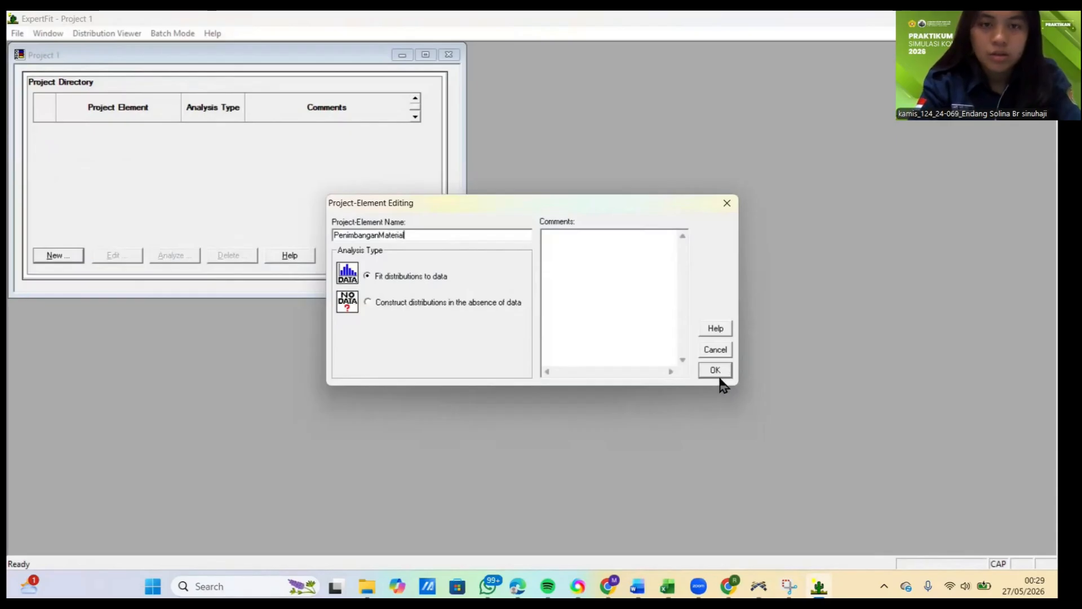
{"action": "left_click", "coordinate": [716, 372]}
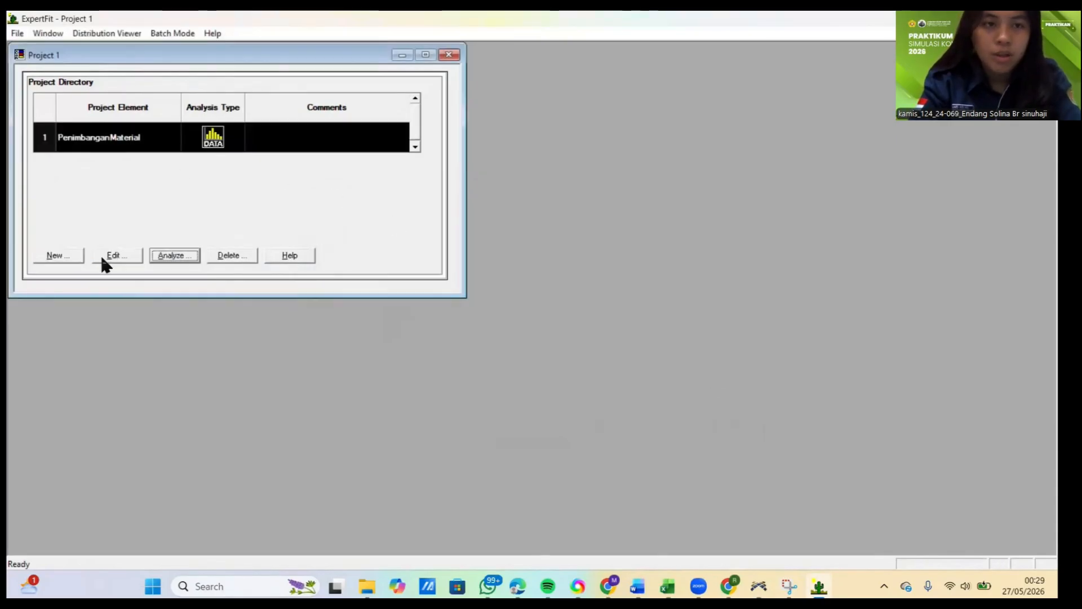
Step: Analyze PenimbanganMaterial, paste the copied measurements as its data values, and treat them as real valued
{"action": "left_click", "coordinate": [158, 255]}
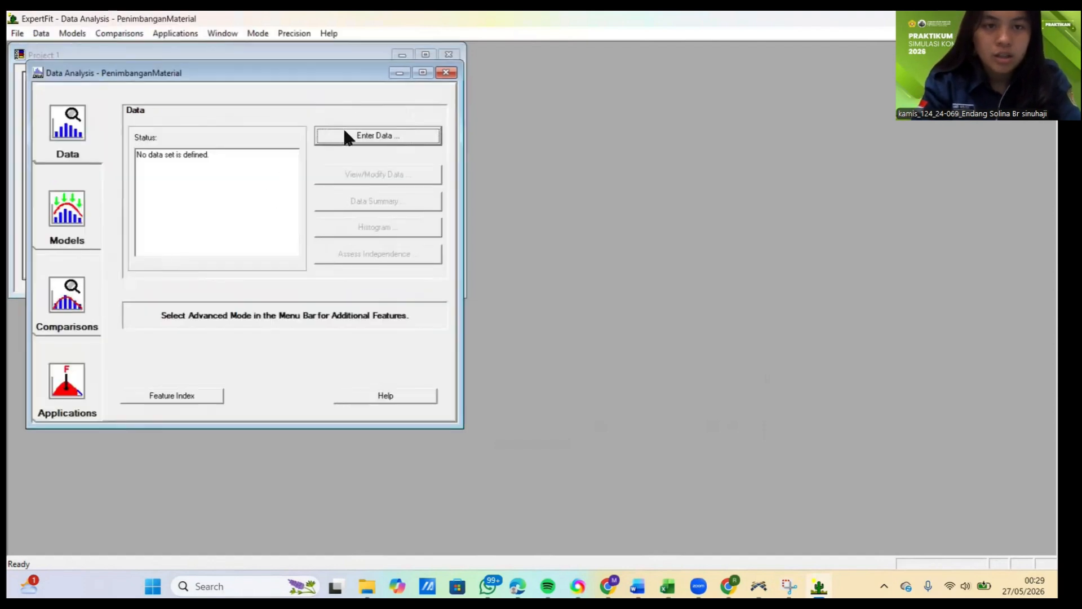
{"action": "left_click", "coordinate": [368, 137]}
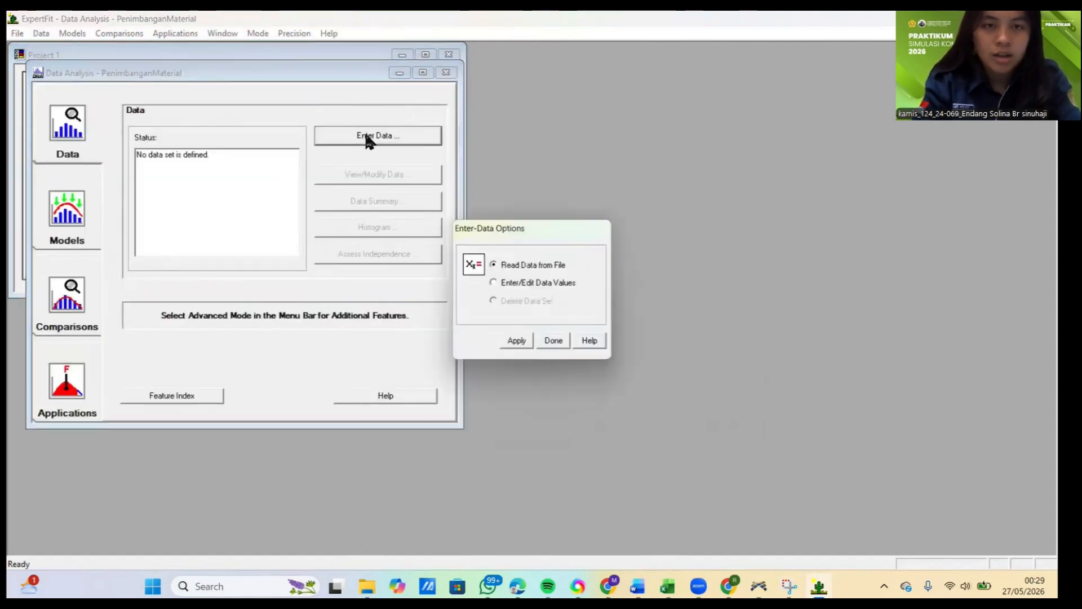
{"action": "left_click", "coordinate": [492, 282]}
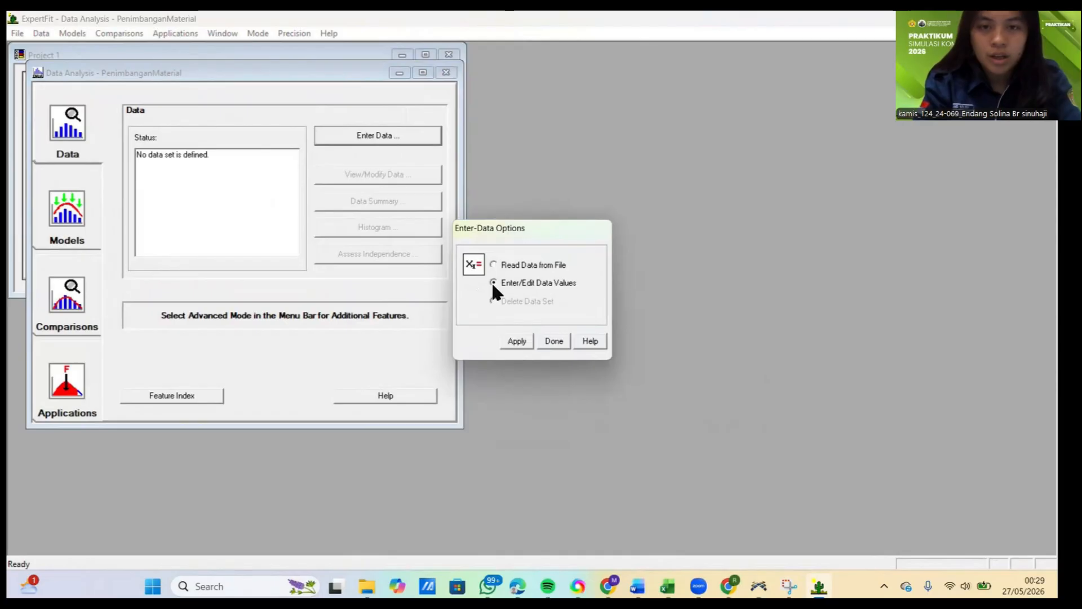
{"action": "left_click", "coordinate": [517, 342]}
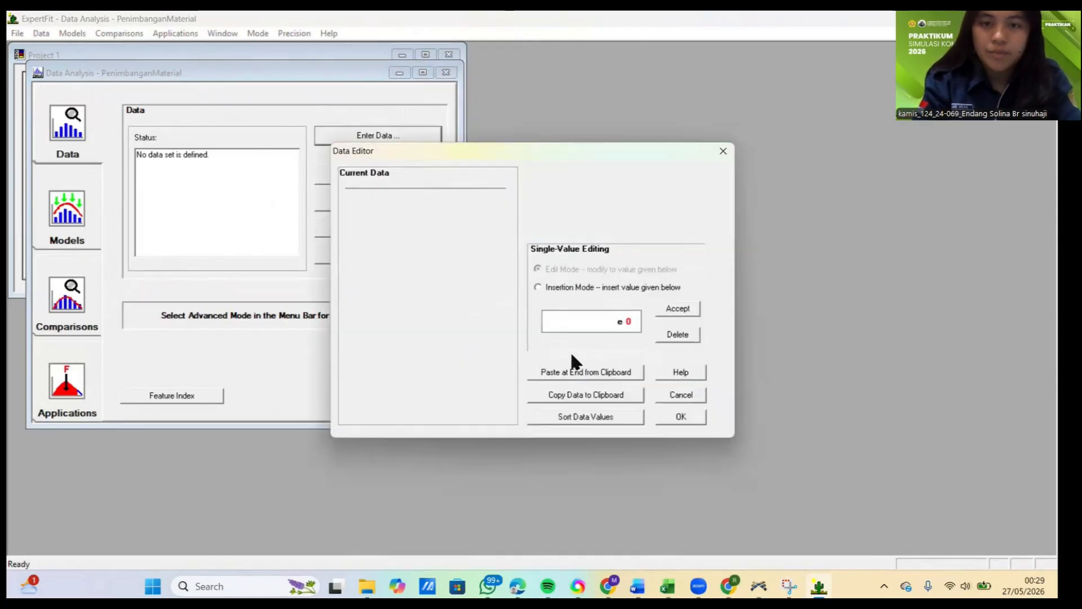
{"action": "left_click", "coordinate": [566, 372]}
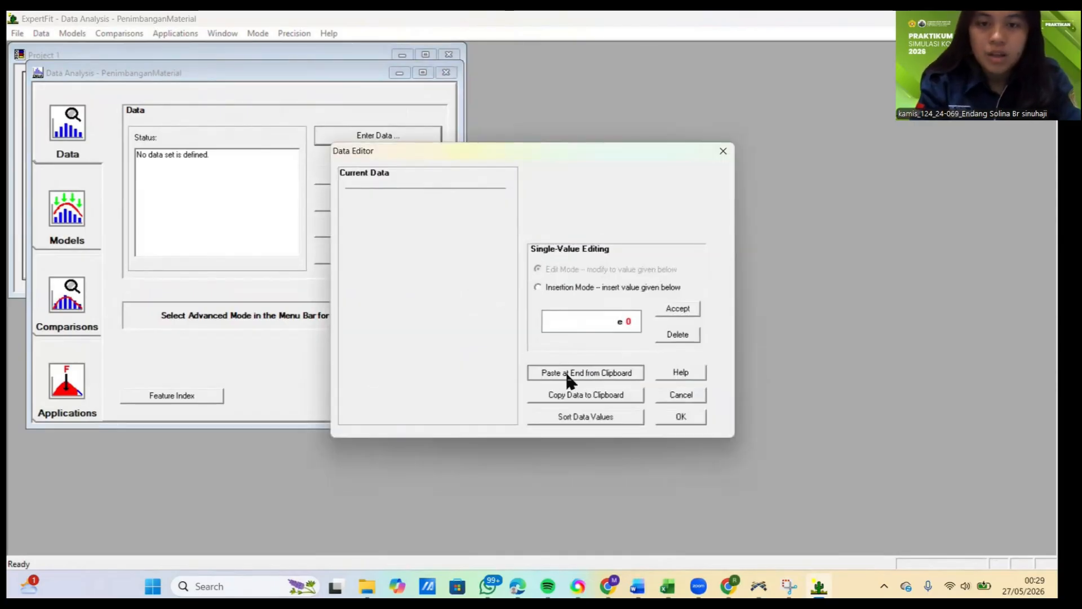
{"action": "left_click", "coordinate": [679, 419]}
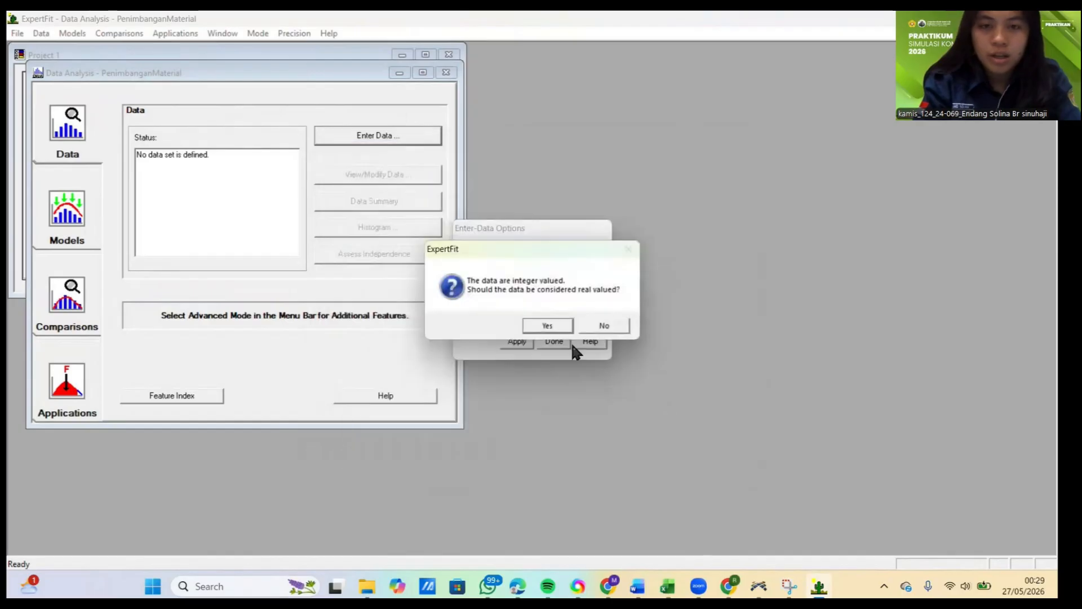
{"action": "left_click", "coordinate": [542, 323]}
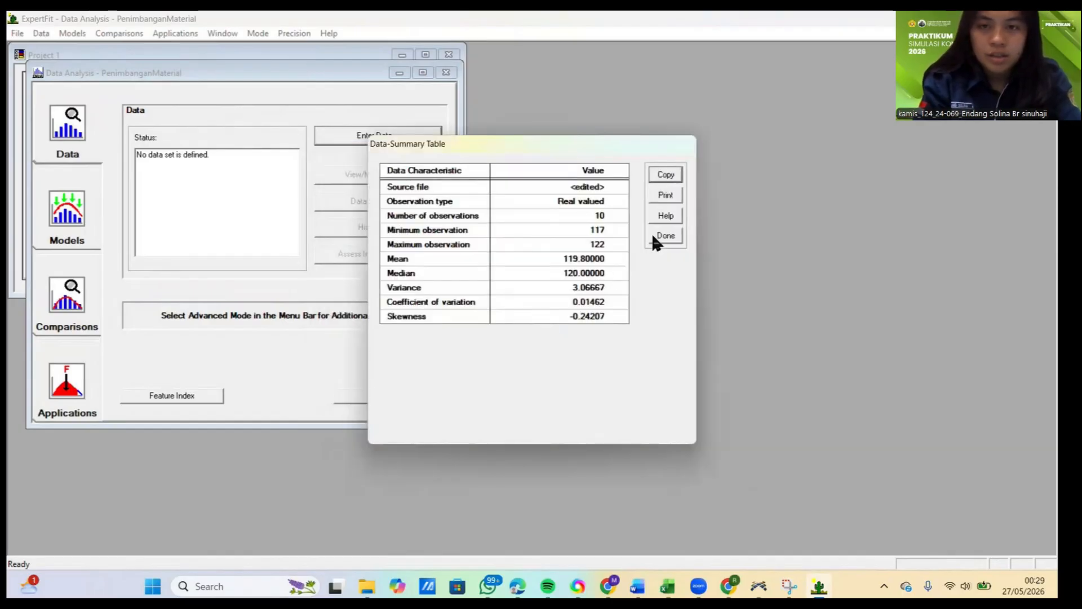
{"action": "left_click", "coordinate": [654, 237]}
Step: Run automated model fitting on the PenimbanganMaterial data and close the fitting results
{"action": "left_click", "coordinate": [69, 228]}
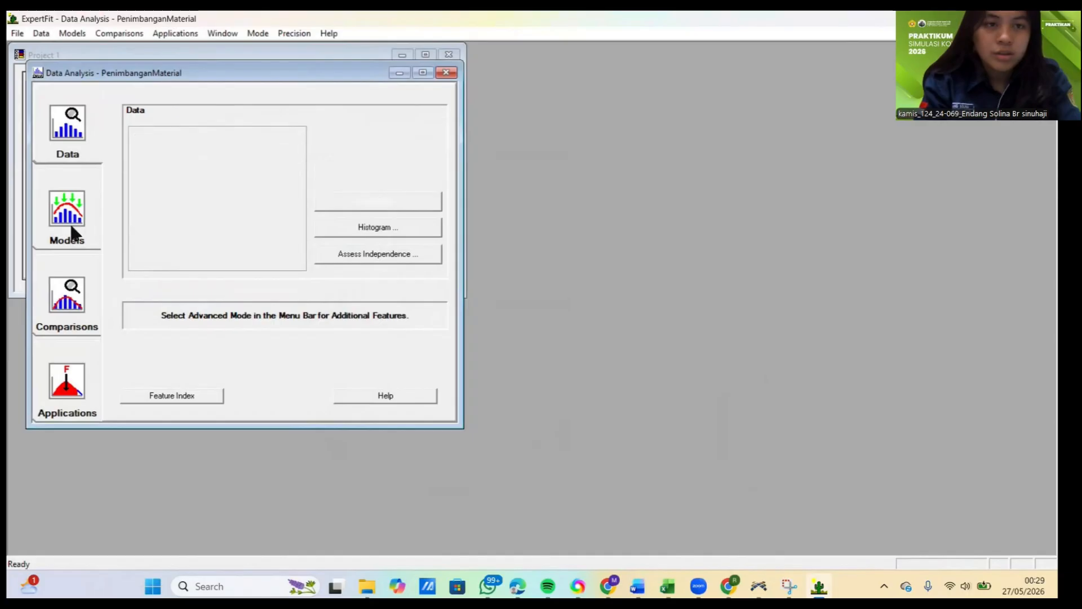
{"action": "left_click", "coordinate": [381, 138]}
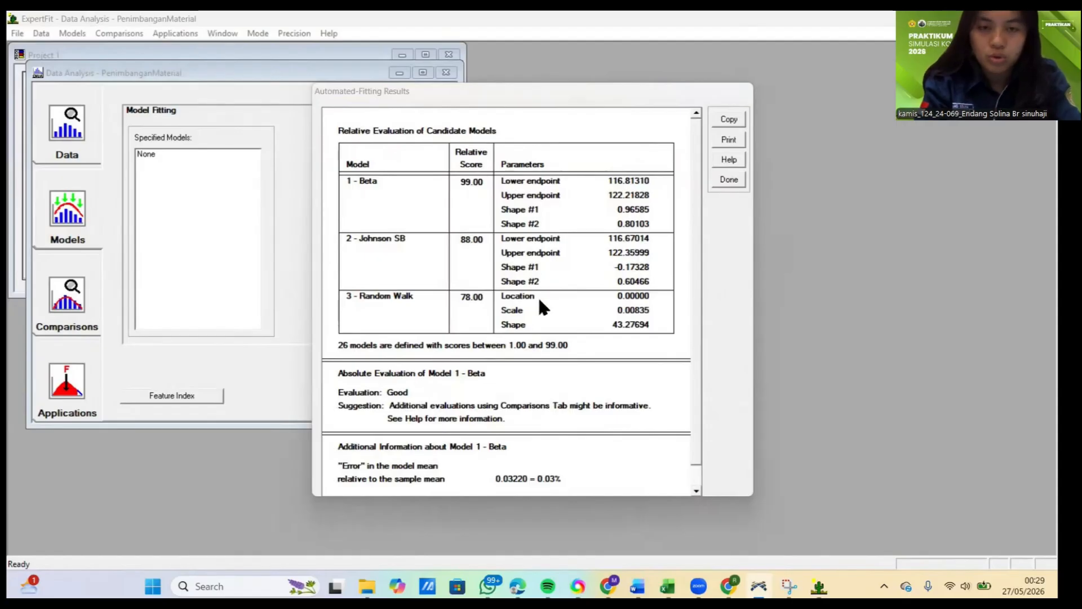
{"action": "left_click", "coordinate": [737, 180]}
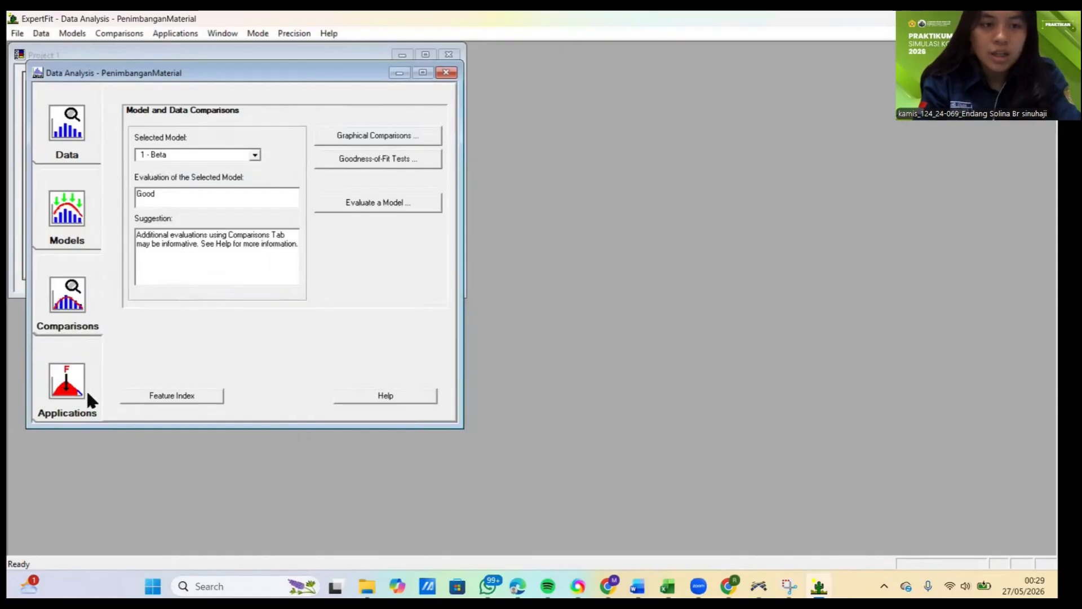
Step: Generate the simulation representation of the 1 - Beta model for the Flexsim simulation software
{"action": "left_click", "coordinate": [70, 388]}
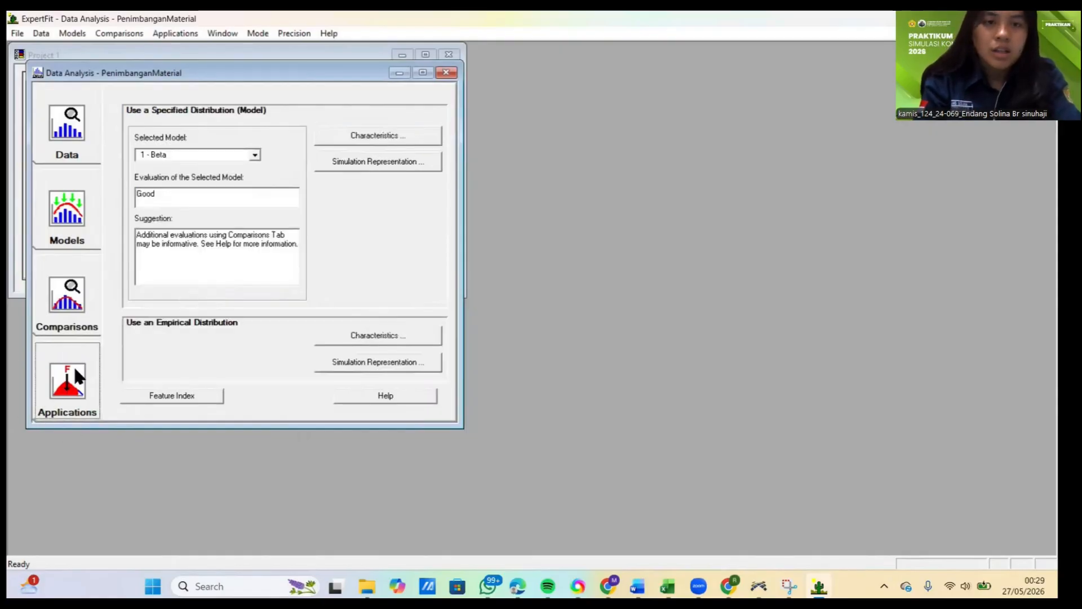
{"action": "left_click", "coordinate": [348, 161]}
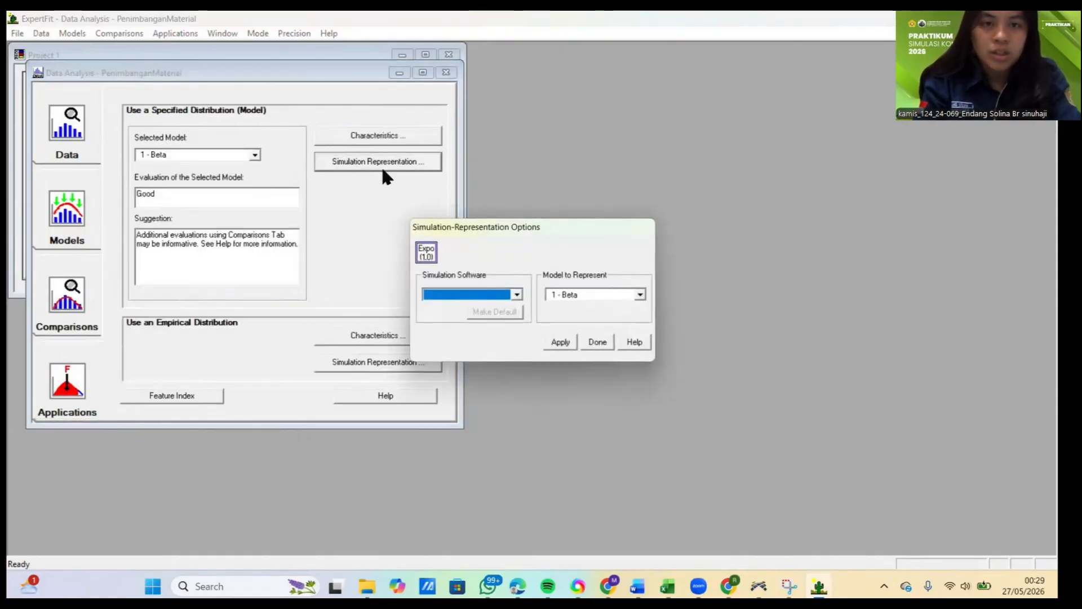
{"action": "left_click", "coordinate": [517, 294]}
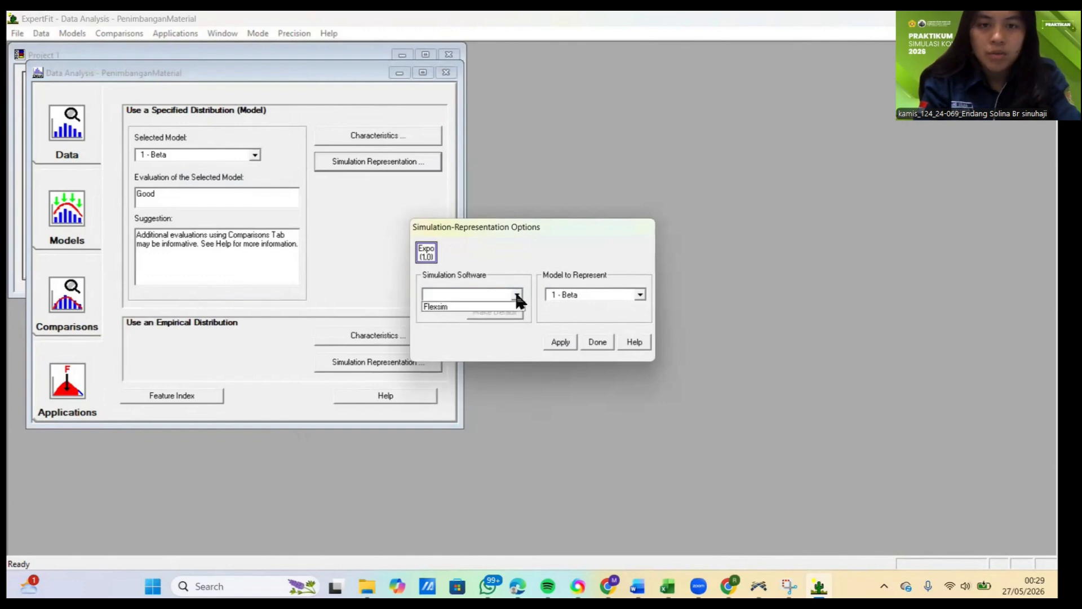
{"action": "left_click", "coordinate": [439, 307]}
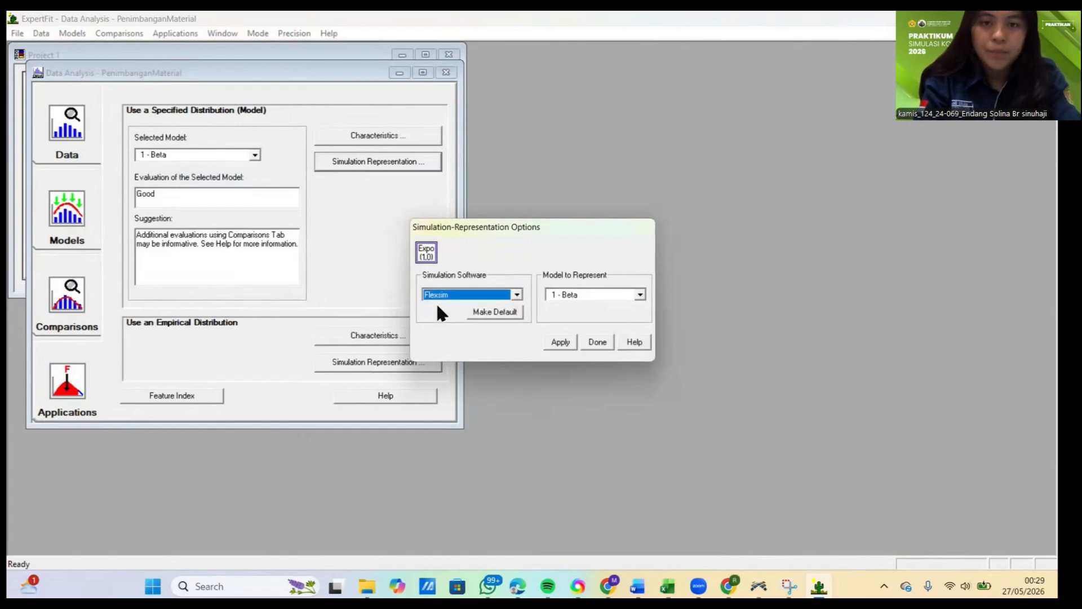
{"action": "left_click", "coordinate": [566, 343]}
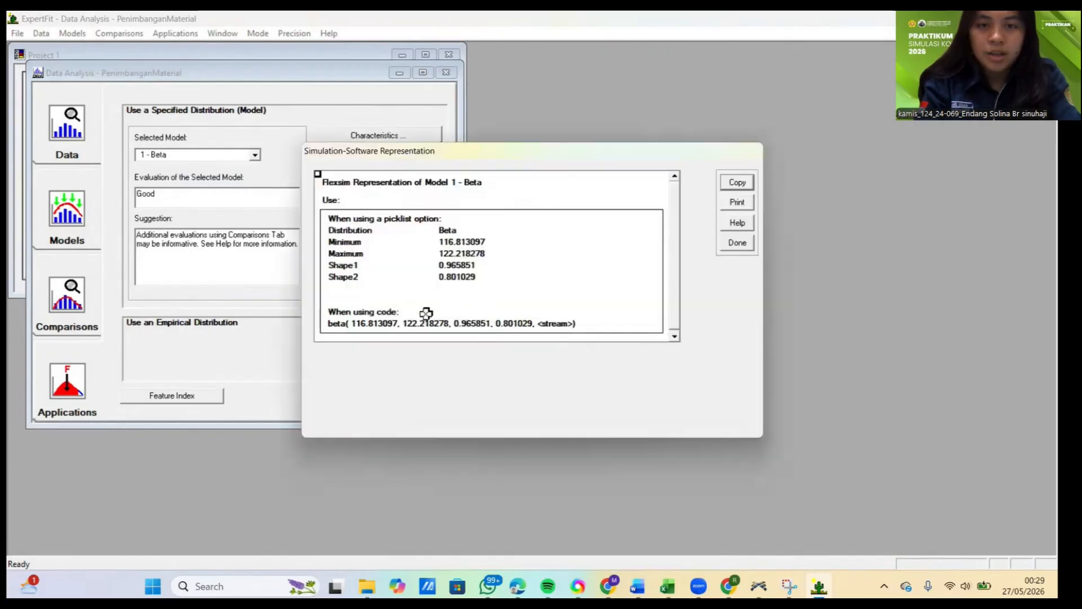
Step: Copy only the code line beta( 116.813097, 122.218278, 0.965851, 0.801029, <stream>) from the Flexsim representation as the selected portion
{"action": "left_click", "coordinate": [356, 323]}
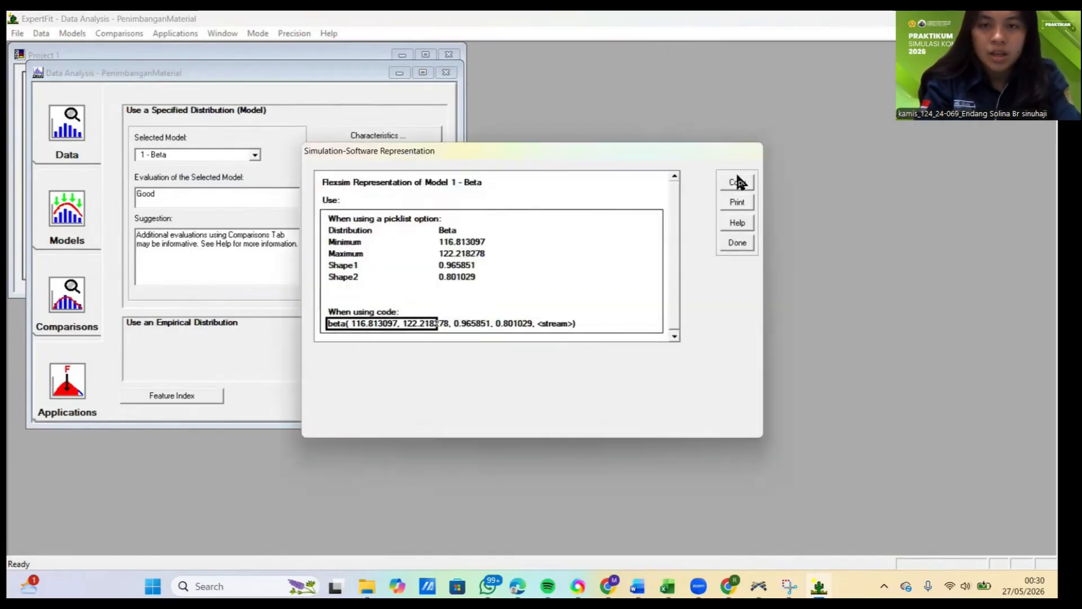
{"action": "left_click", "coordinate": [737, 184]}
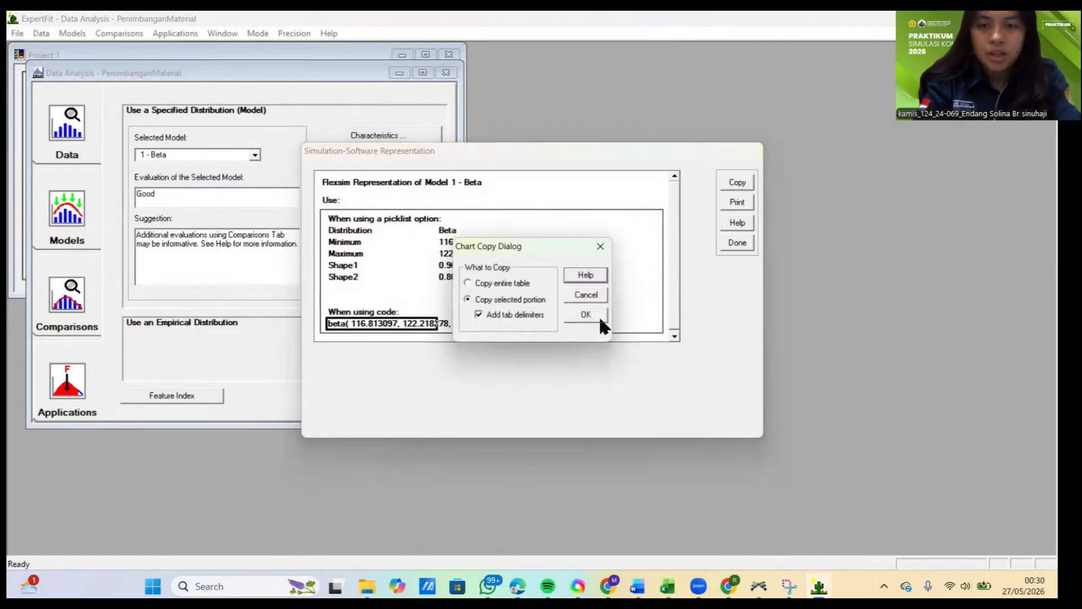
{"action": "left_click", "coordinate": [586, 318]}
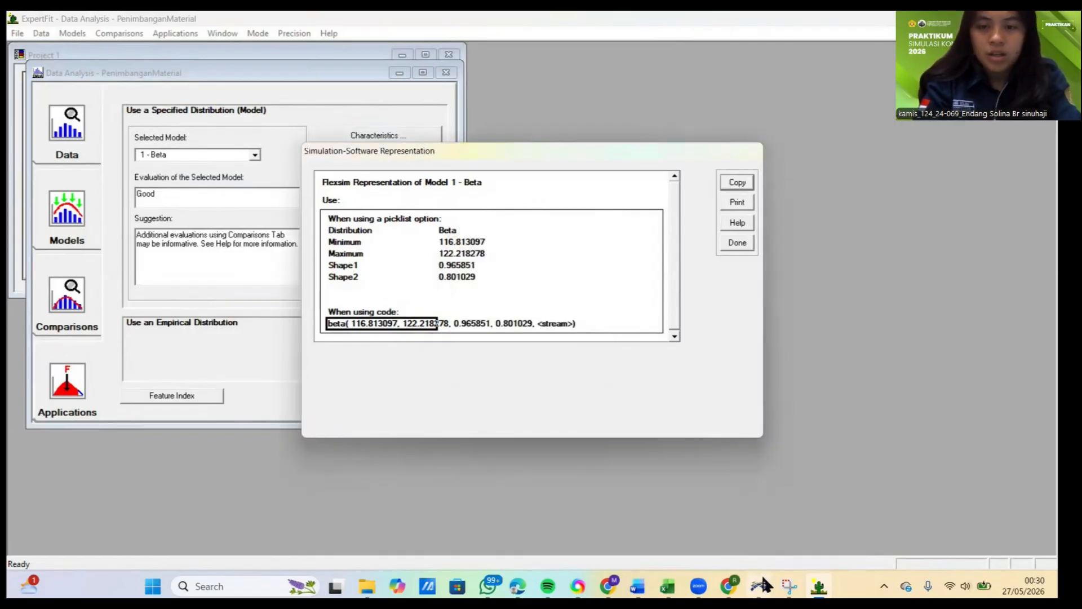
Step: Switch to FlexSim and paste the copied beta expression as the Process Time of the ProsesPenimbanganBahan processor
{"action": "mouse_move", "coordinate": [761, 586]}
{"action": "left_click", "coordinate": [740, 516]}
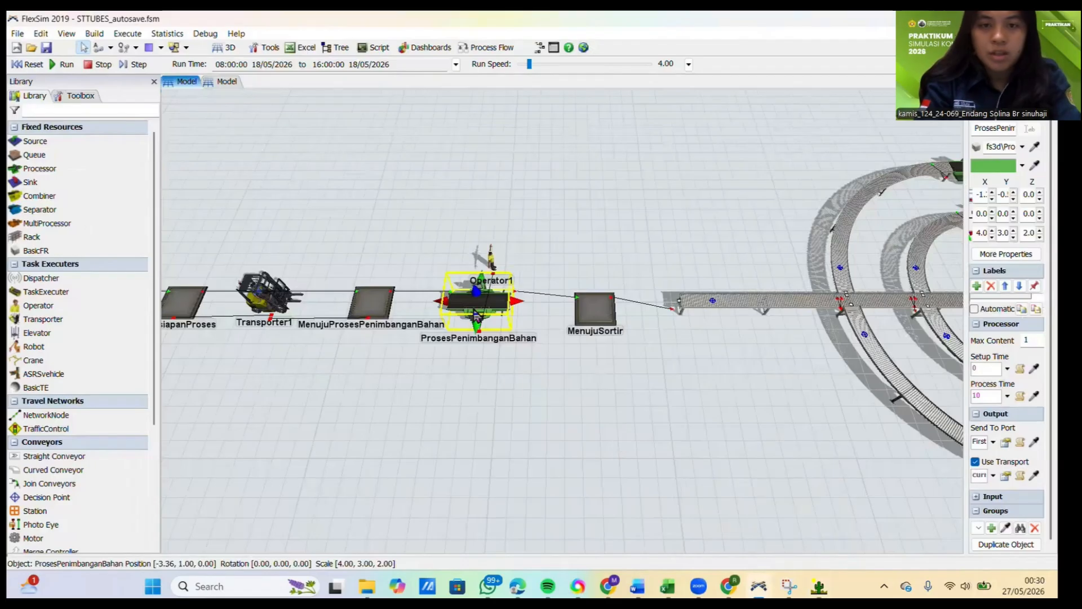
{"action": "double_click", "coordinate": [476, 301]}
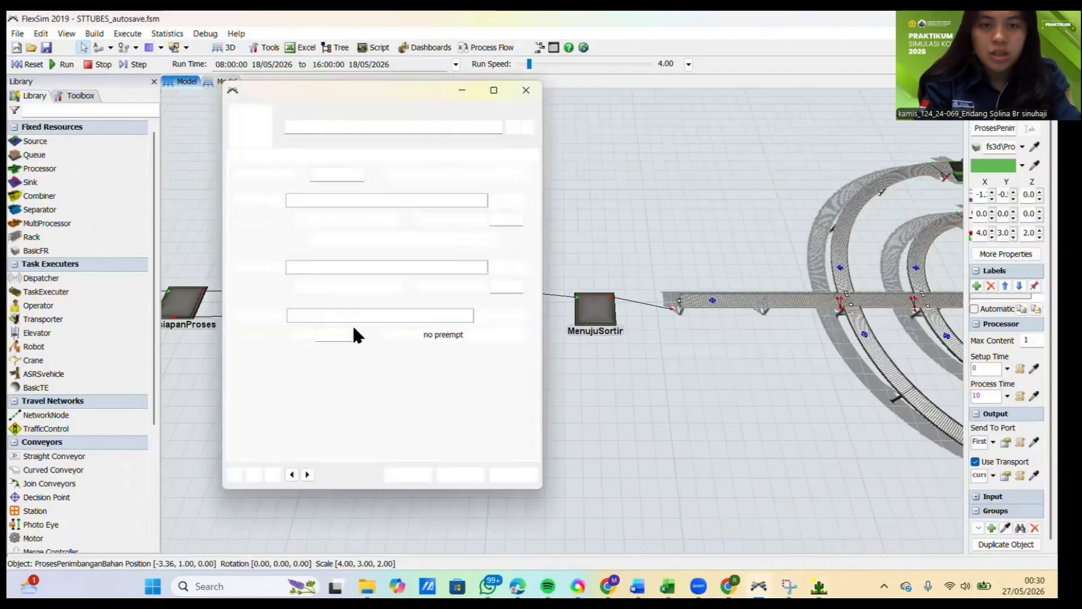
{"action": "left_click", "coordinate": [305, 267]}
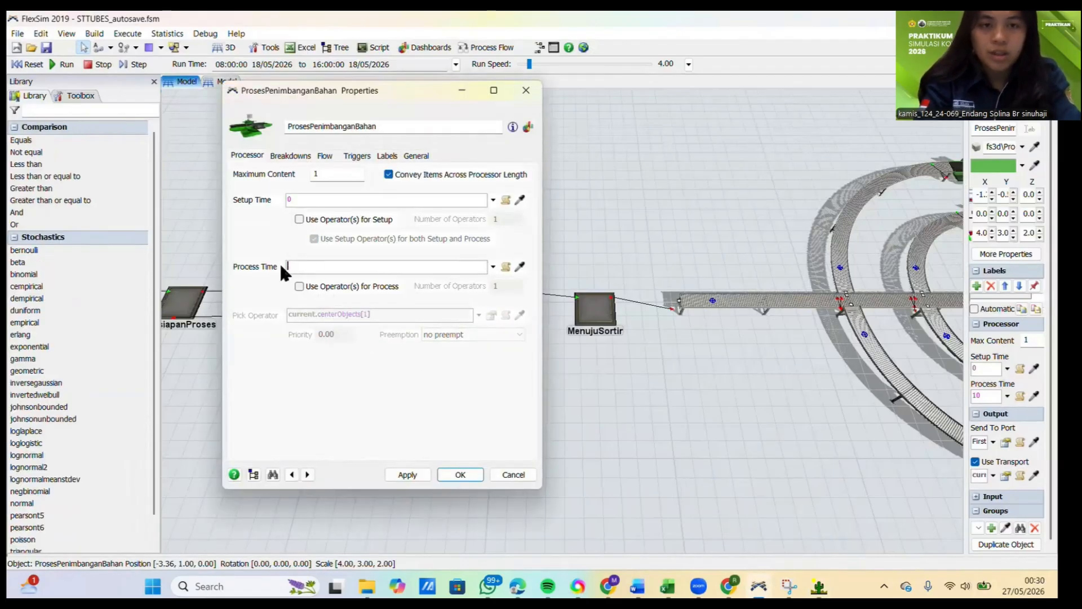
{"action": "key", "text": "ctrl+v"}
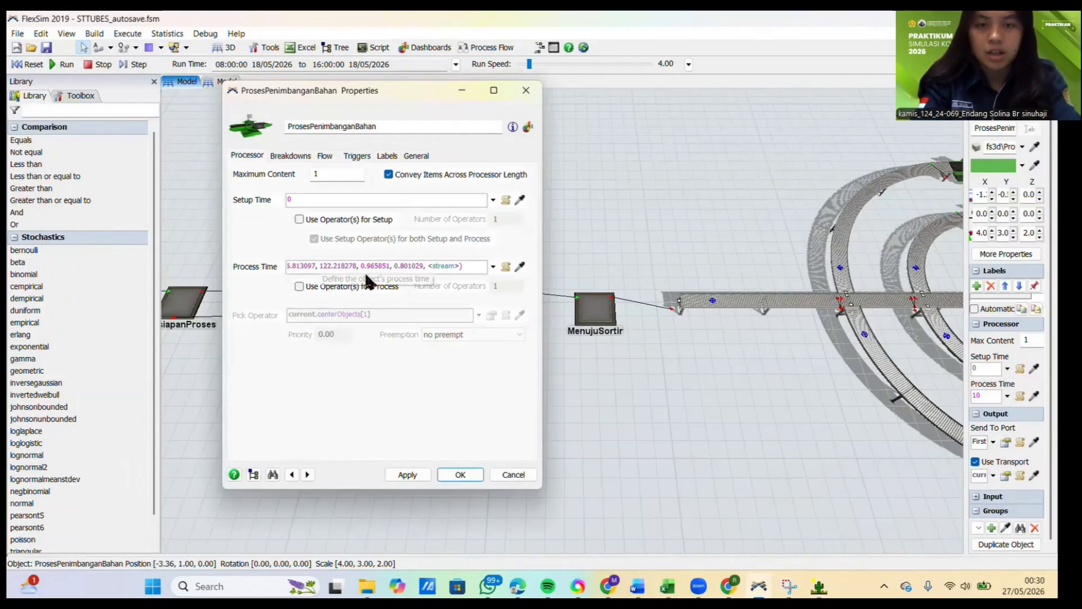
Step: Replace the <stream> placeholder in the ProsesPenimbanganBahan Process Time with getstream(current) and accept the properties
{"action": "key", "text": "BackSpace"}
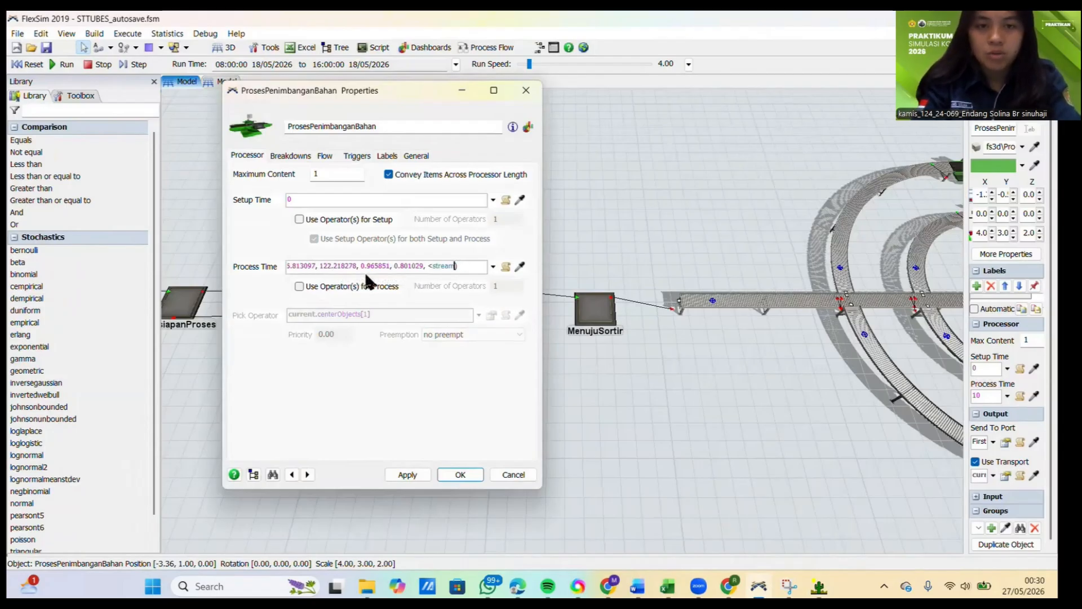
{"action": "type", "text": "("}
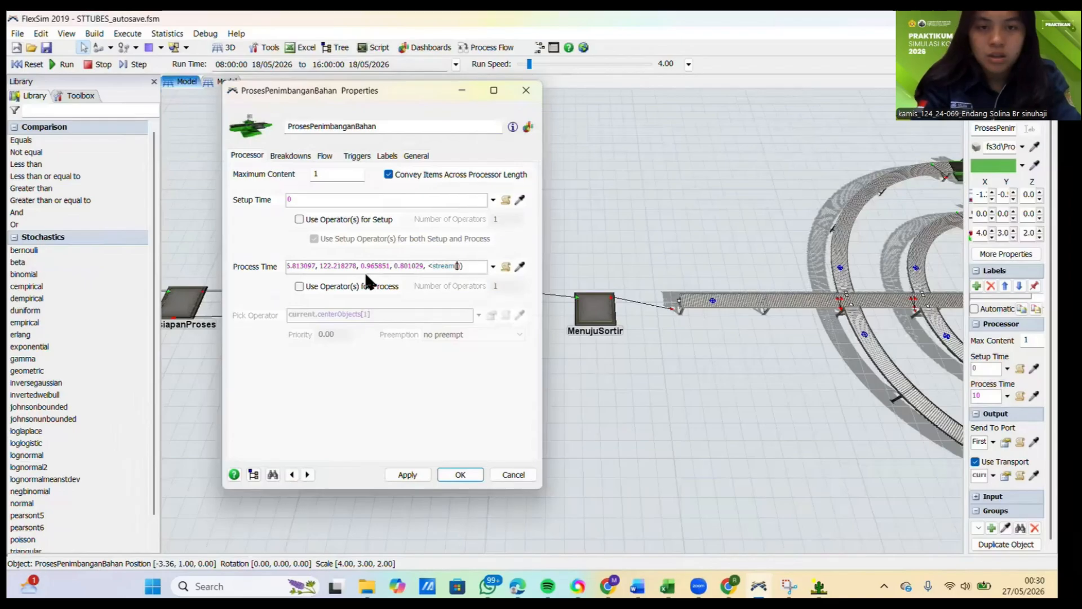
{"action": "type", "text": "current"}
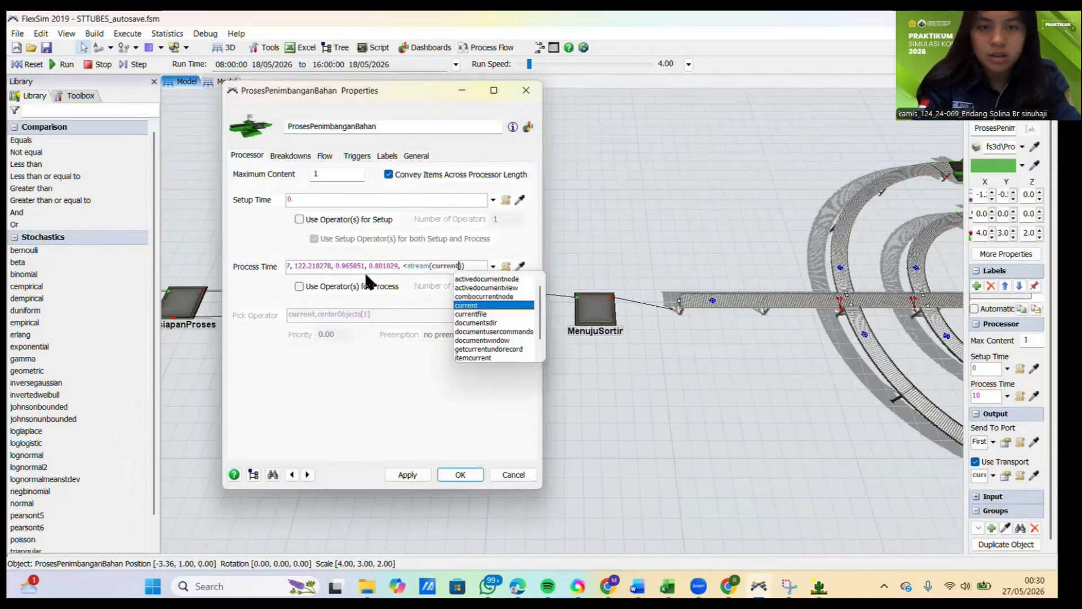
{"action": "key", "text": "Left"}
{"action": "key", "text": "Left"}
{"action": "key", "text": "Left"}
{"action": "key", "text": "Left"}
{"action": "key", "text": "Left"}
{"action": "key", "text": "Left"}
{"action": "key", "text": "Left"}
{"action": "key", "text": "Left"}
{"action": "key", "text": "Left"}
{"action": "key", "text": "Left"}
{"action": "key", "text": "Left"}
{"action": "key", "text": "Left"}
{"action": "key", "text": "Left"}
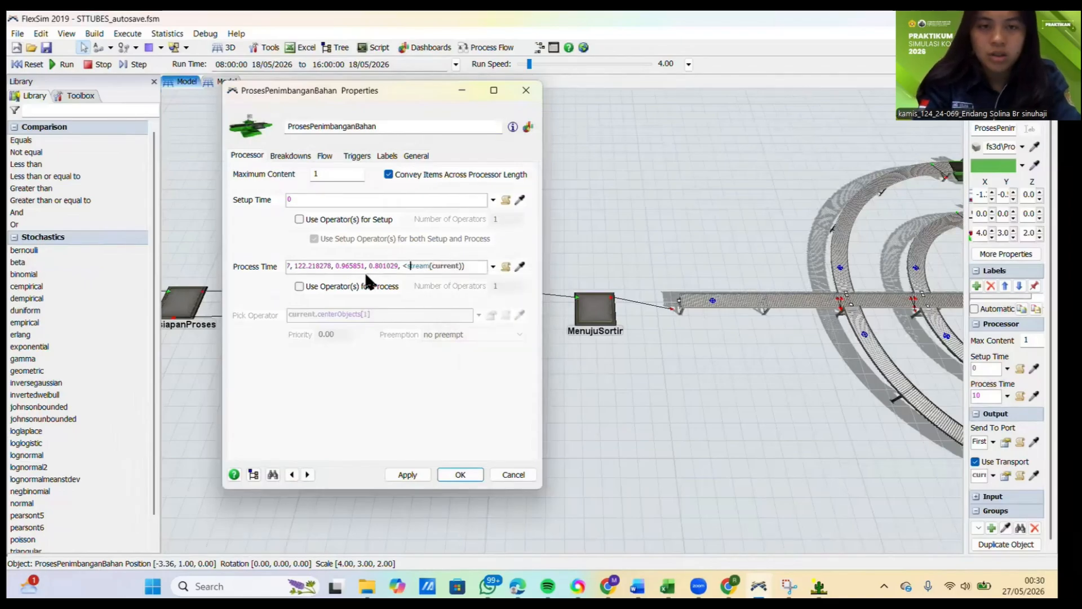
{"action": "key", "text": "BackSpace"}
{"action": "type", "text": "g"}
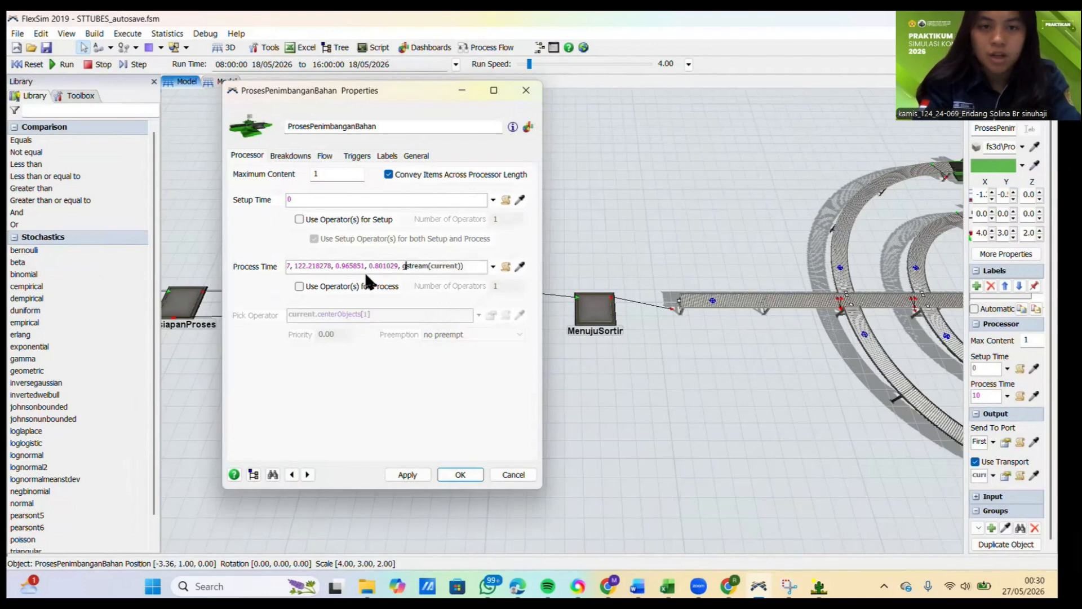
{"action": "type", "text": "et"}
{"action": "left_click", "coordinate": [408, 394]}
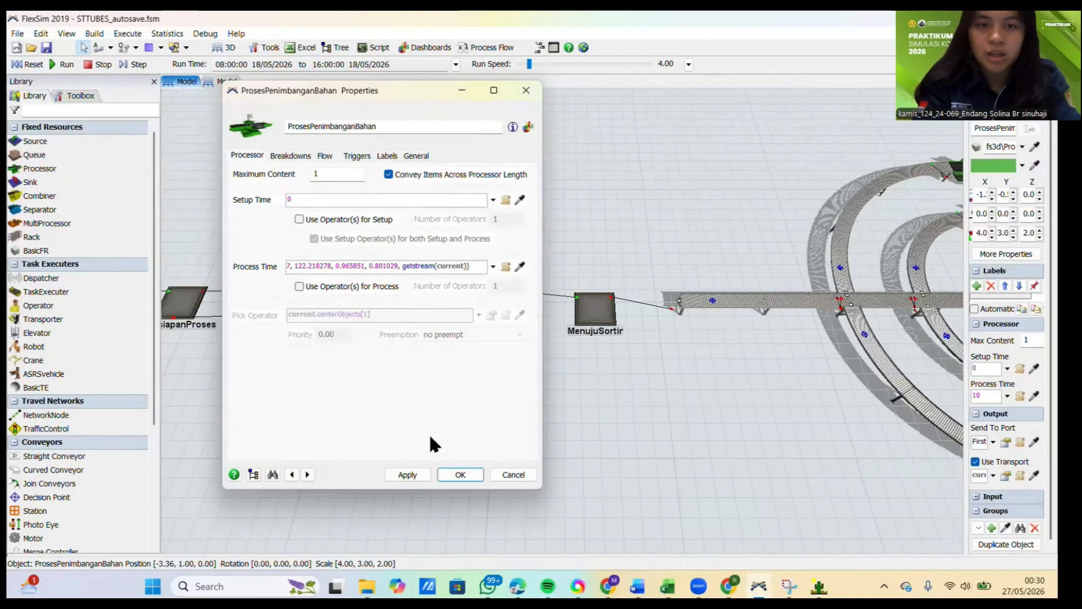
{"action": "left_click", "coordinate": [451, 471]}
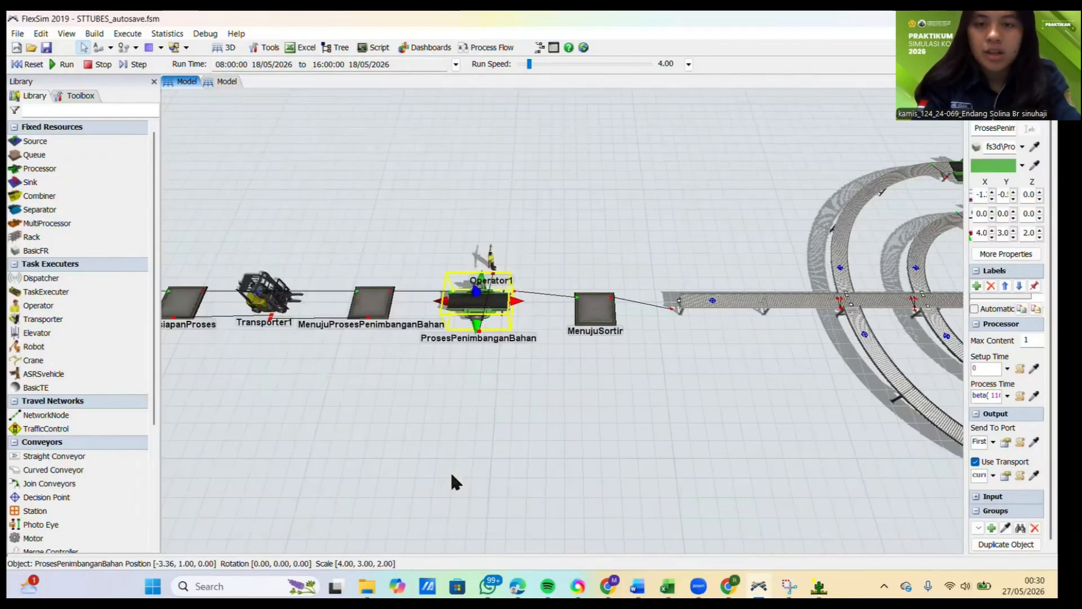
Step: Open the properties of the ProsesPencampuranMaterial processor with its Process Time active for editing
{"action": "scroll", "coordinate": [451, 474], "scroll_direction": "down", "scroll_amount": 5}
{"action": "left_click_drag", "start_coordinate": [581, 459], "coordinate": [304, 440]}
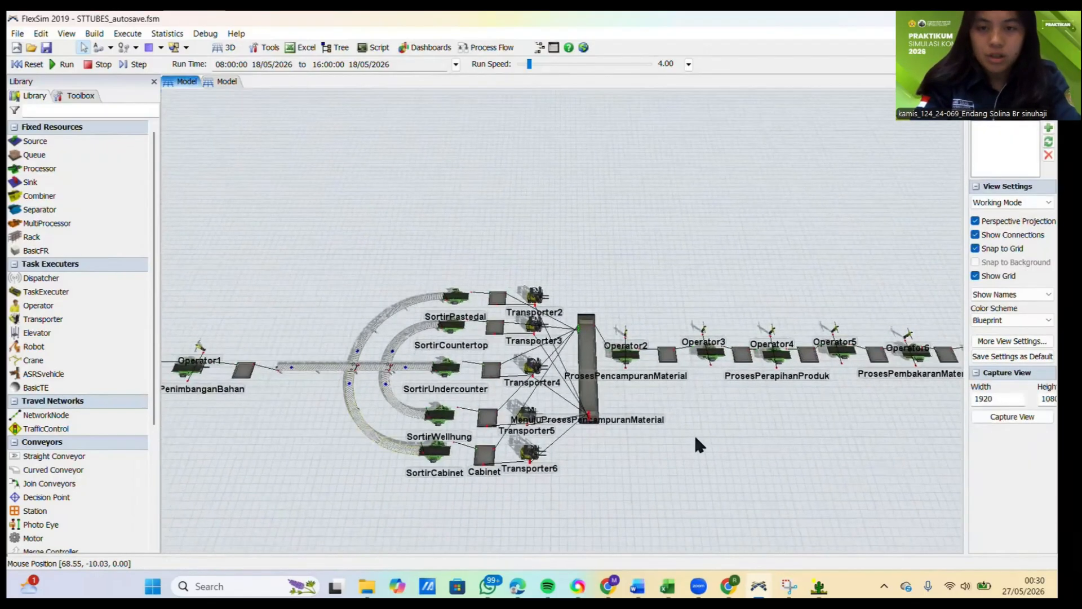
{"action": "scroll", "coordinate": [544, 416], "scroll_direction": "up", "scroll_amount": 4}
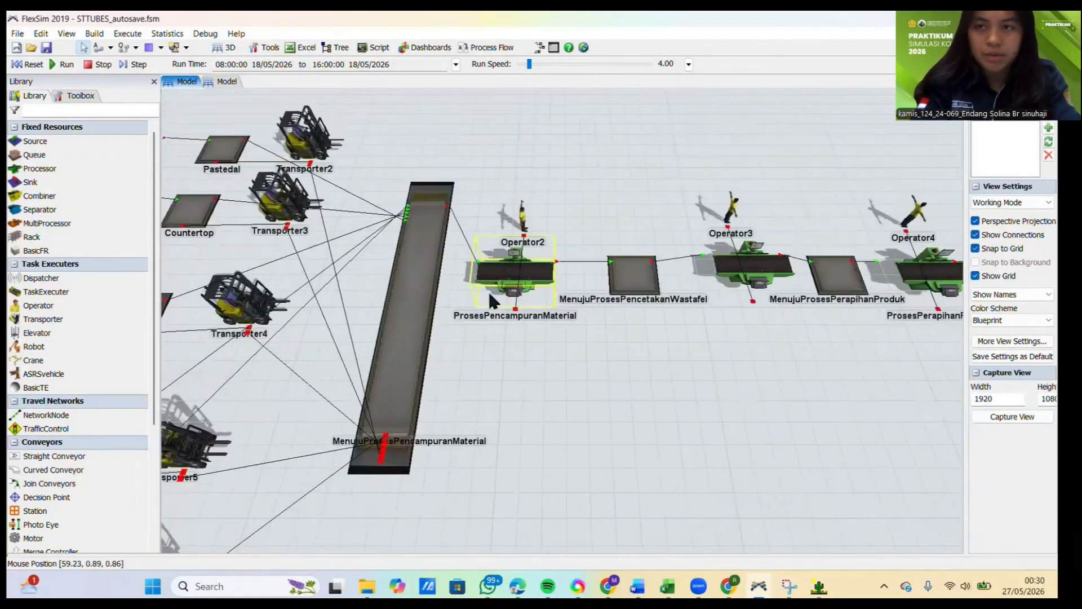
{"action": "left_click", "coordinate": [533, 271]}
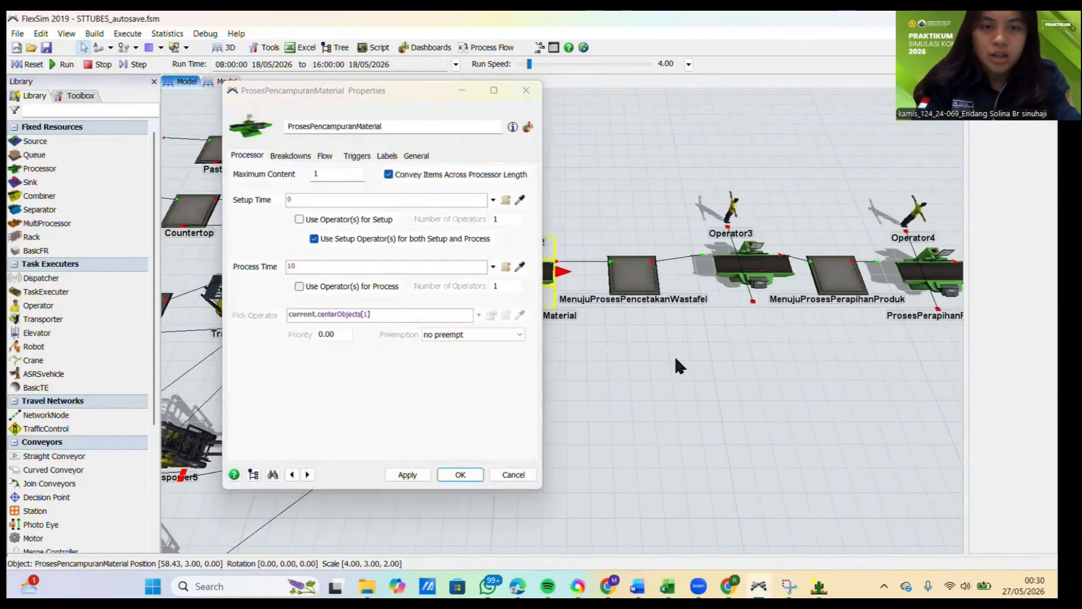
{"action": "left_click", "coordinate": [676, 359]}
{"action": "left_click", "coordinate": [367, 266]}
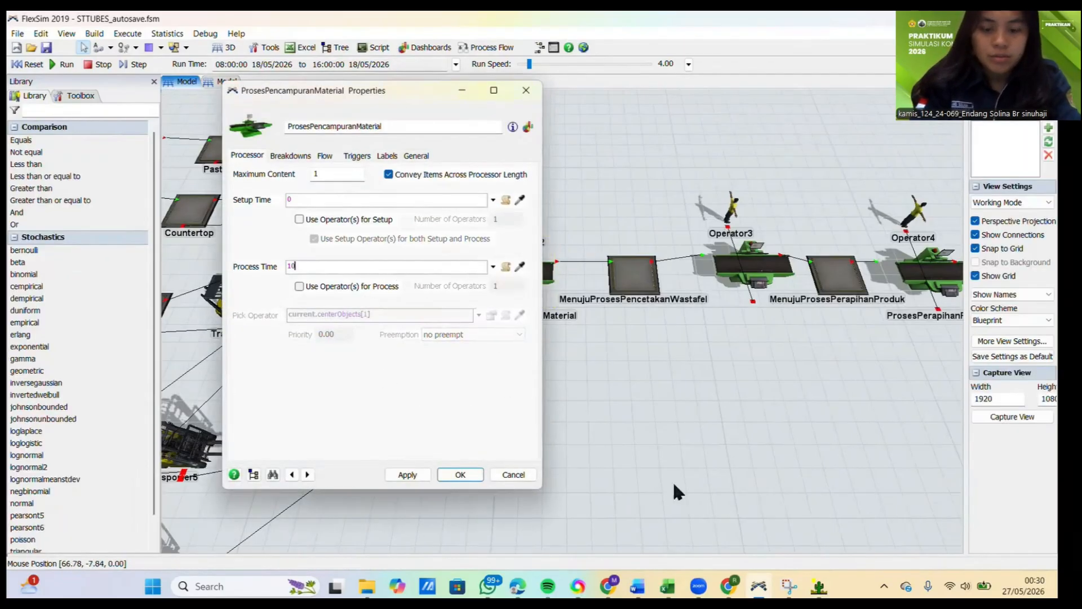
Step: Copy the ten Pencampuran material measurements in C5:L5 of the Excel DATA workbook
{"action": "mouse_move", "coordinate": [667, 586]}
{"action": "left_click", "coordinate": [678, 515]}
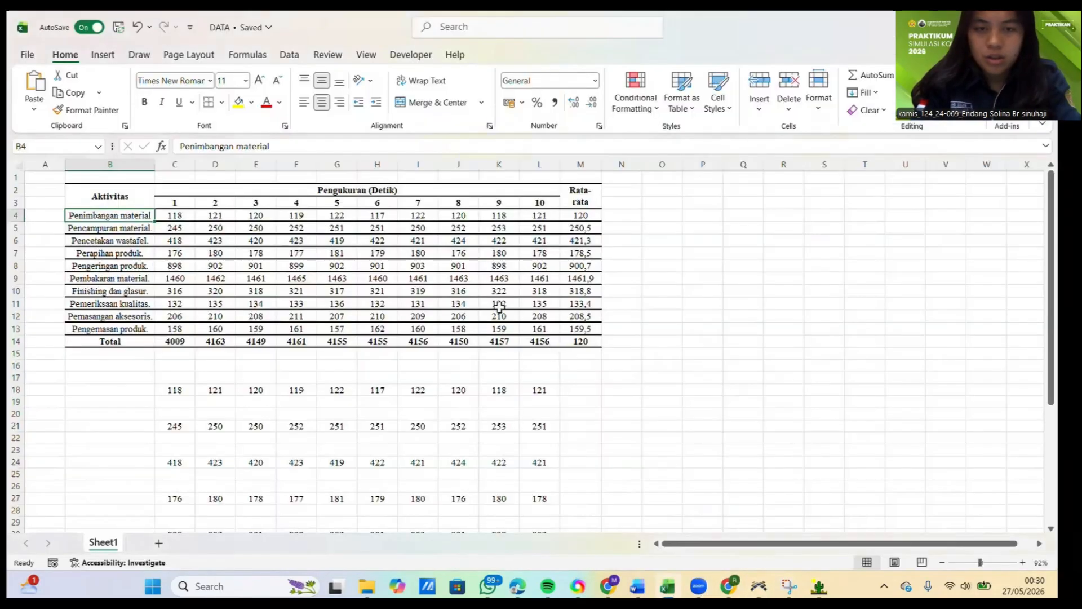
{"action": "left_click_drag", "start_coordinate": [172, 226], "coordinate": [538, 228]}
{"action": "key", "text": "ctrl+c"}
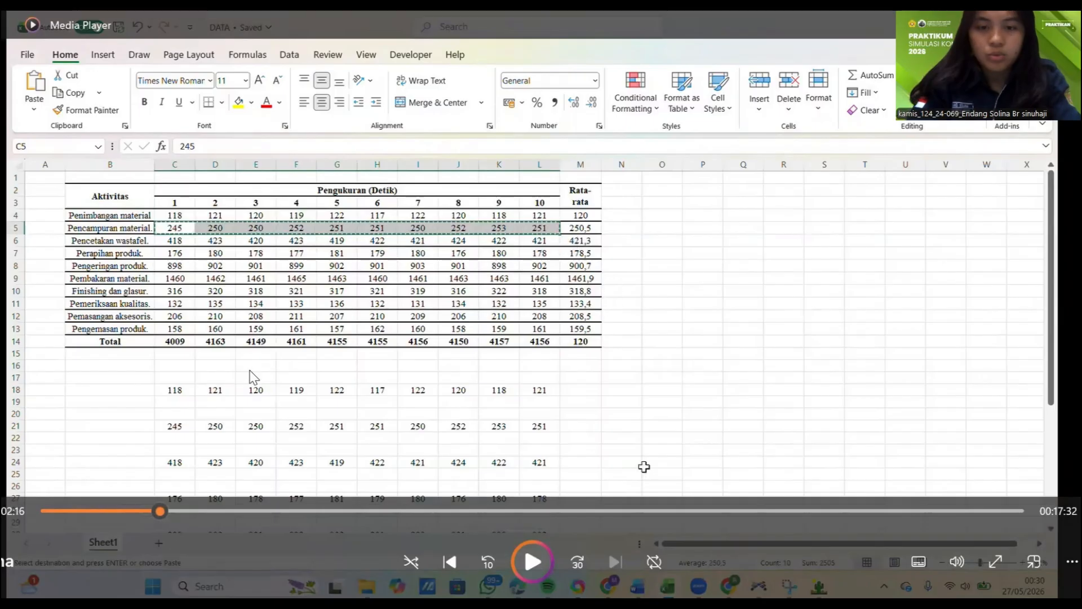
{"action": "left_click", "coordinate": [149, 510]}
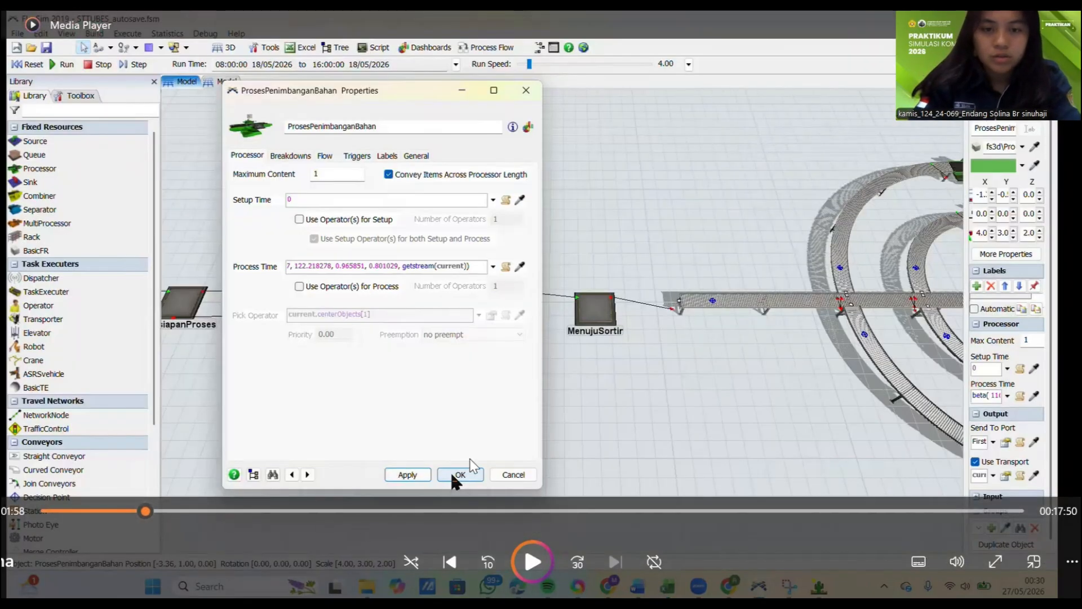
{"action": "left_click", "coordinate": [450, 471]}
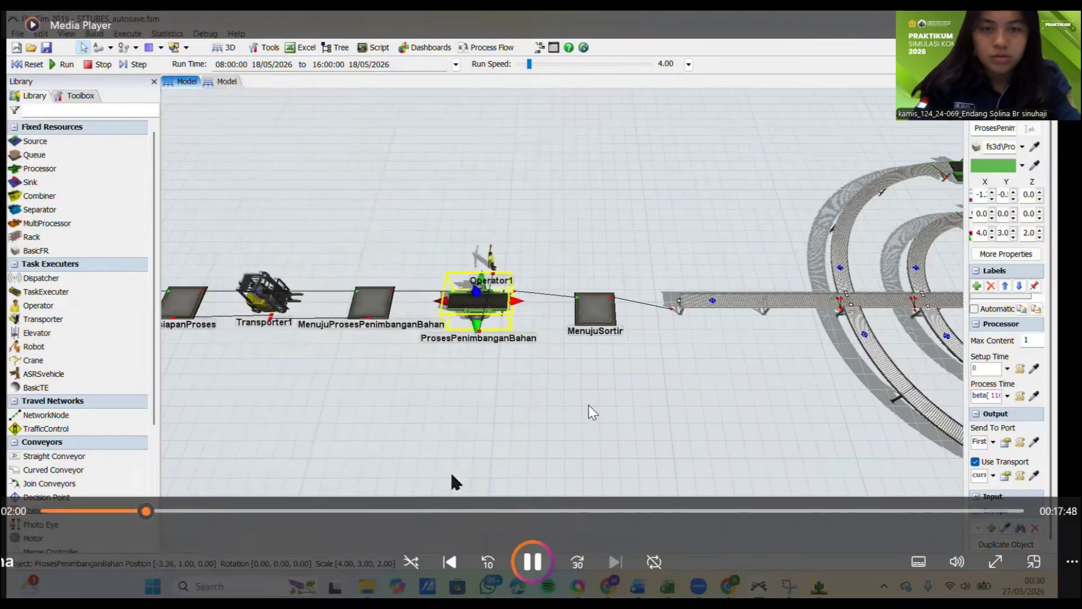
{"action": "key", "text": "space"}
{"action": "key", "text": "space"}
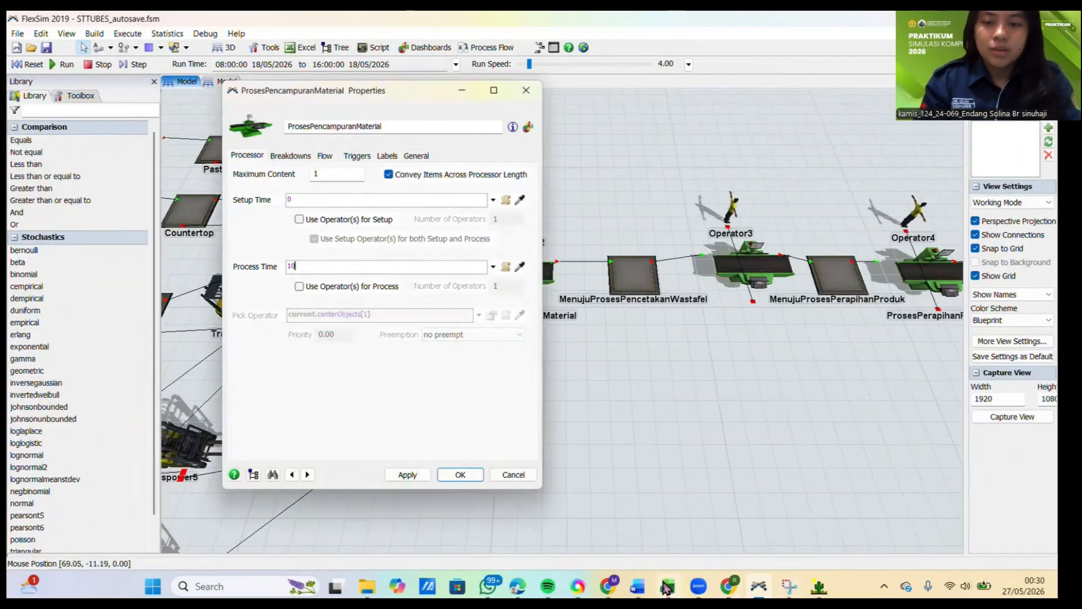
Step: Switch to the Excel DATA workbook and copy the Pencampuran material measurements 1 to 10 in C5:L5
{"action": "mouse_move", "coordinate": [667, 586]}
{"action": "left_click", "coordinate": [679, 515]}
{"action": "left_click", "coordinate": [173, 226]}
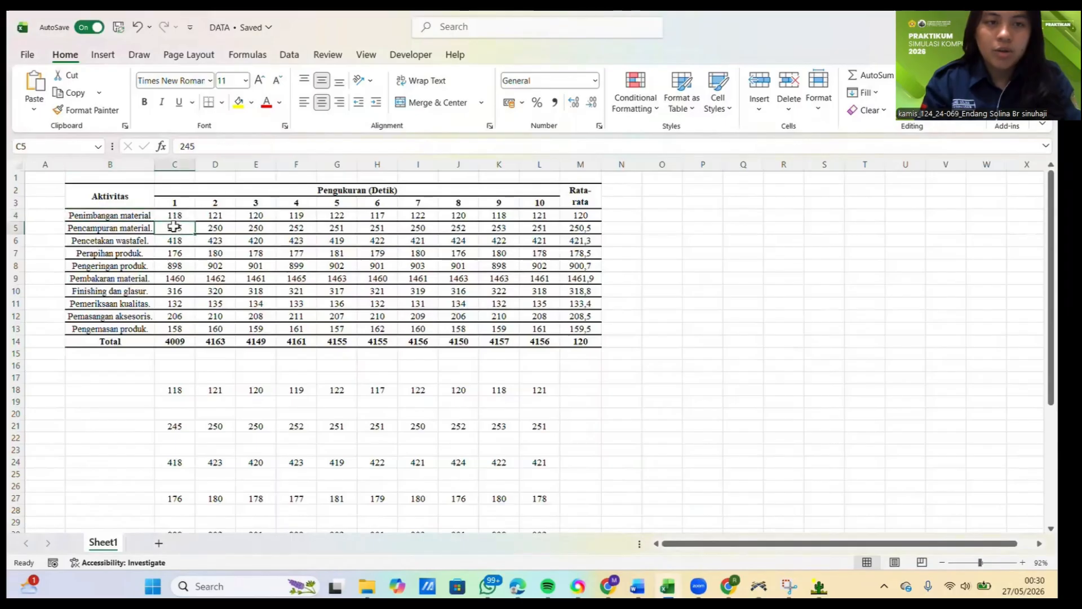
{"action": "left_click_drag", "start_coordinate": [175, 226], "coordinate": [540, 229]}
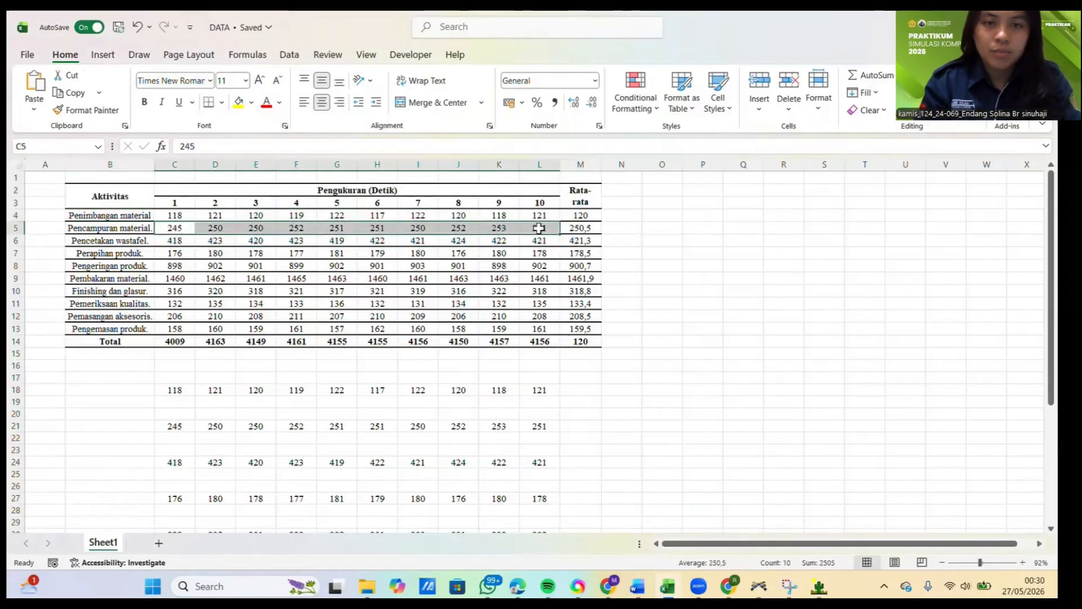
{"action": "key", "text": "ctrl+c"}
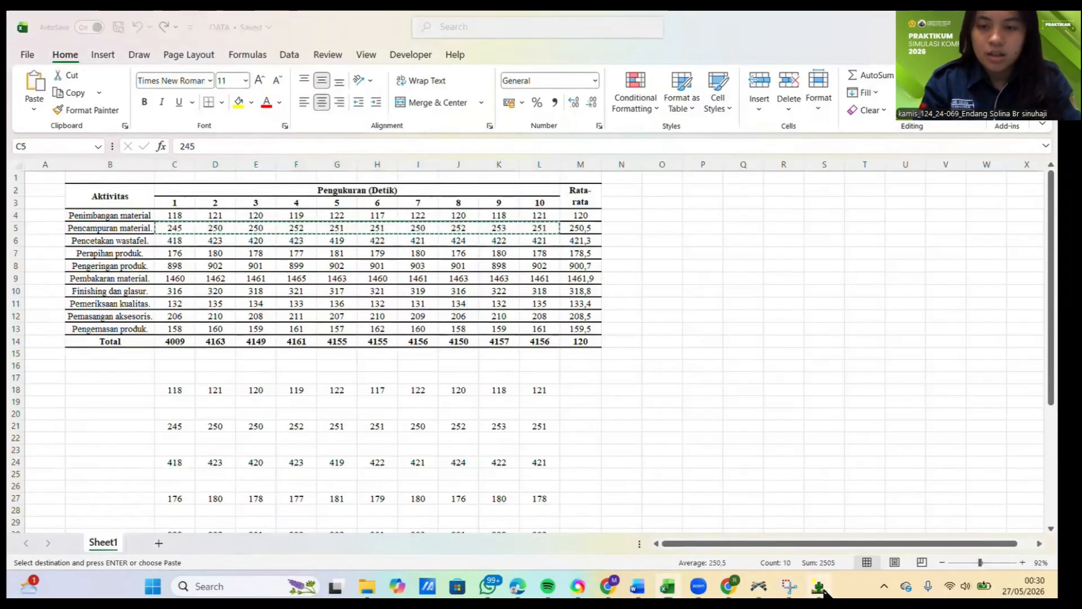
Step: Switch to ExpertFit and close the Beta simulation representation along with the PenimbanganMaterial data analysis
{"action": "key", "text": "alt+Tab"}
{"action": "left_click", "coordinate": [743, 243]}
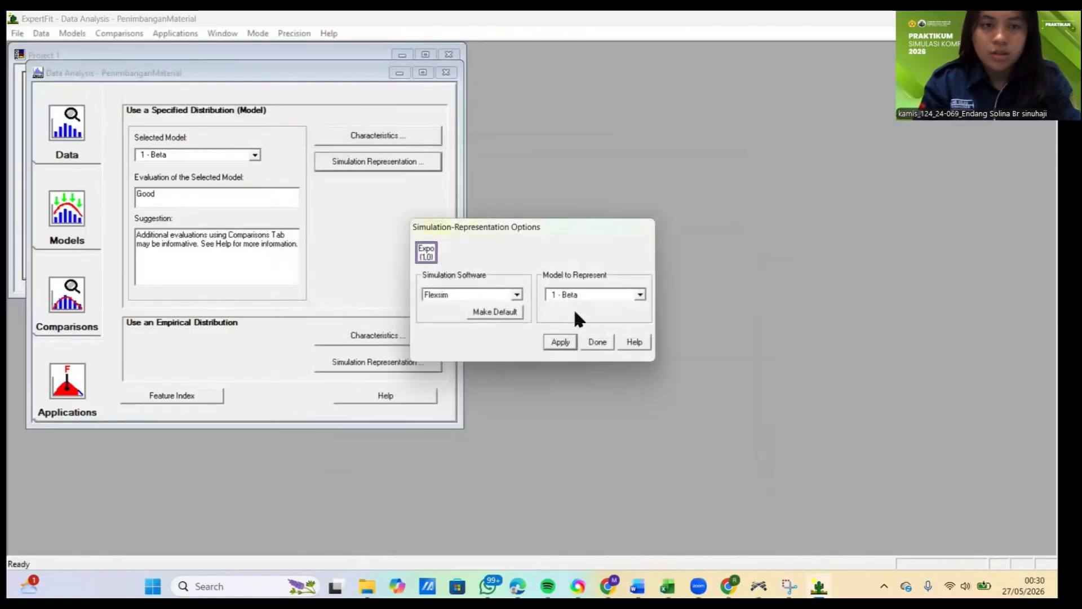
{"action": "left_click", "coordinate": [598, 344]}
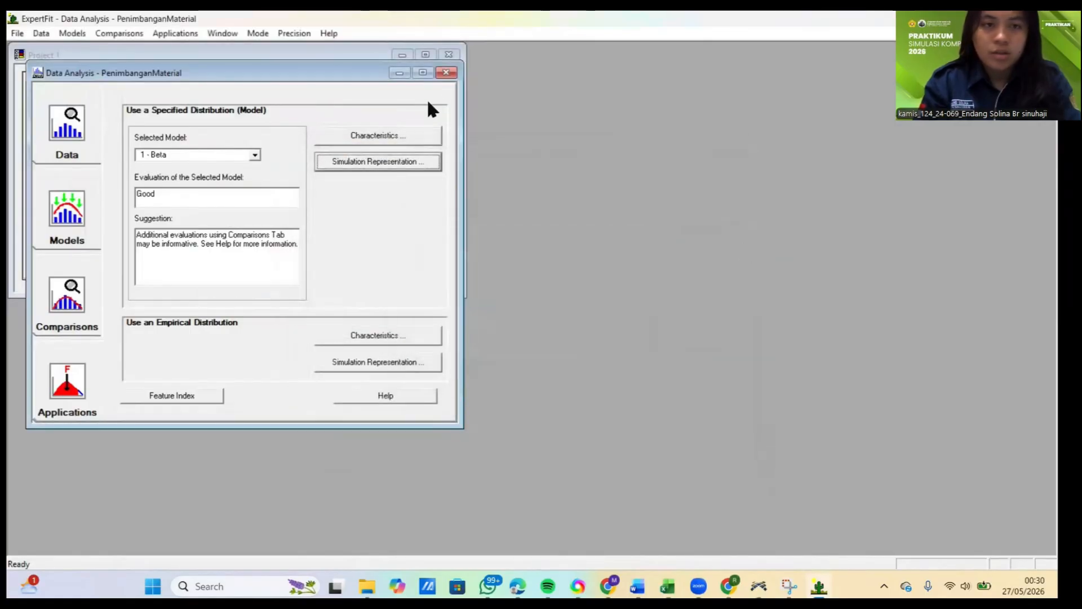
{"action": "left_click", "coordinate": [446, 73]}
Step: Create a second project element named PencampuranMaterial with an empty comment, keeping the Fit distributions to data analysis type
{"action": "left_click", "coordinate": [81, 253]}
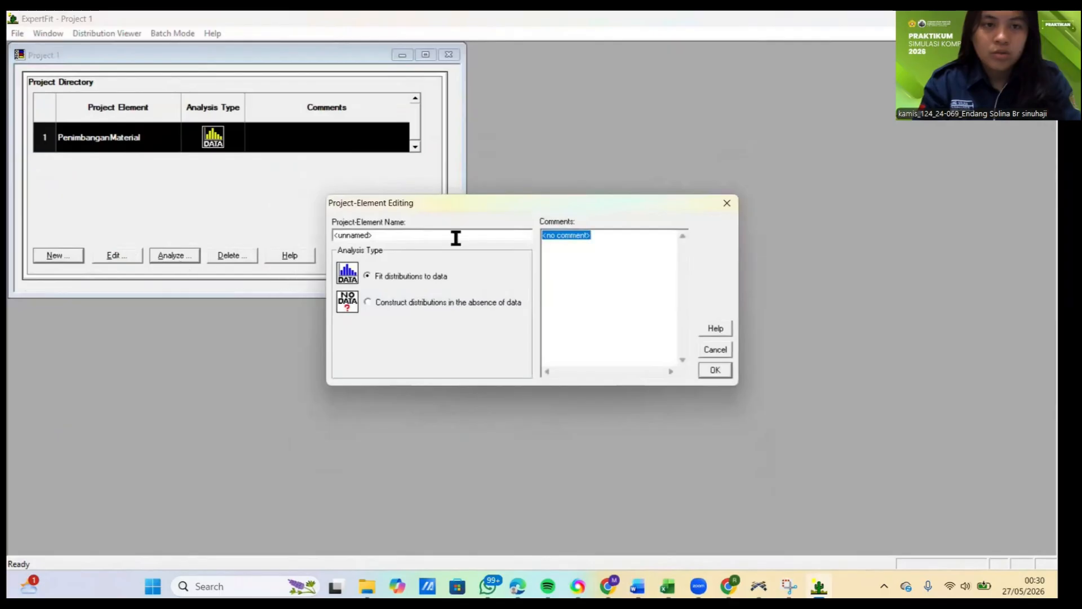
{"action": "key", "text": "Delete"}
{"action": "left_click_drag", "start_coordinate": [483, 234], "coordinate": [225, 239]}
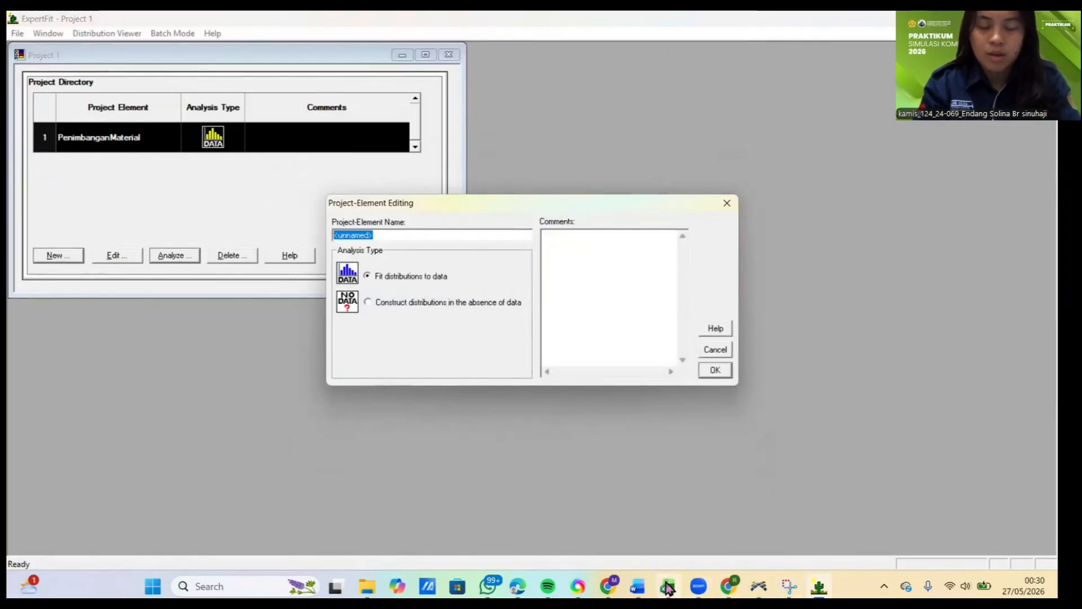
{"action": "mouse_move", "coordinate": [676, 587]}
{"action": "mouse_move", "coordinate": [677, 519]}
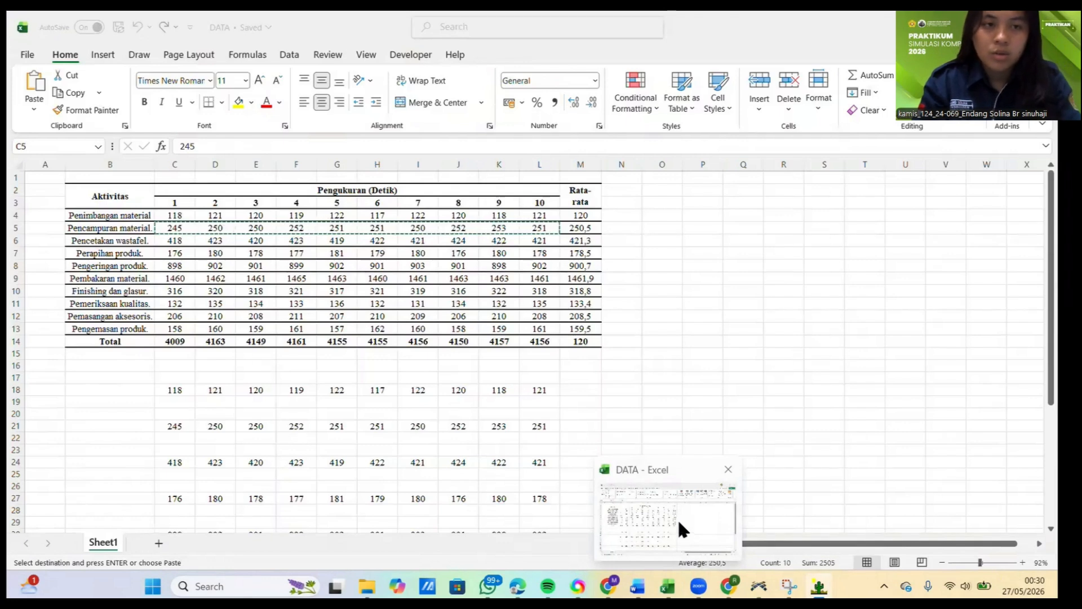
{"action": "type", "text": "Pend"}
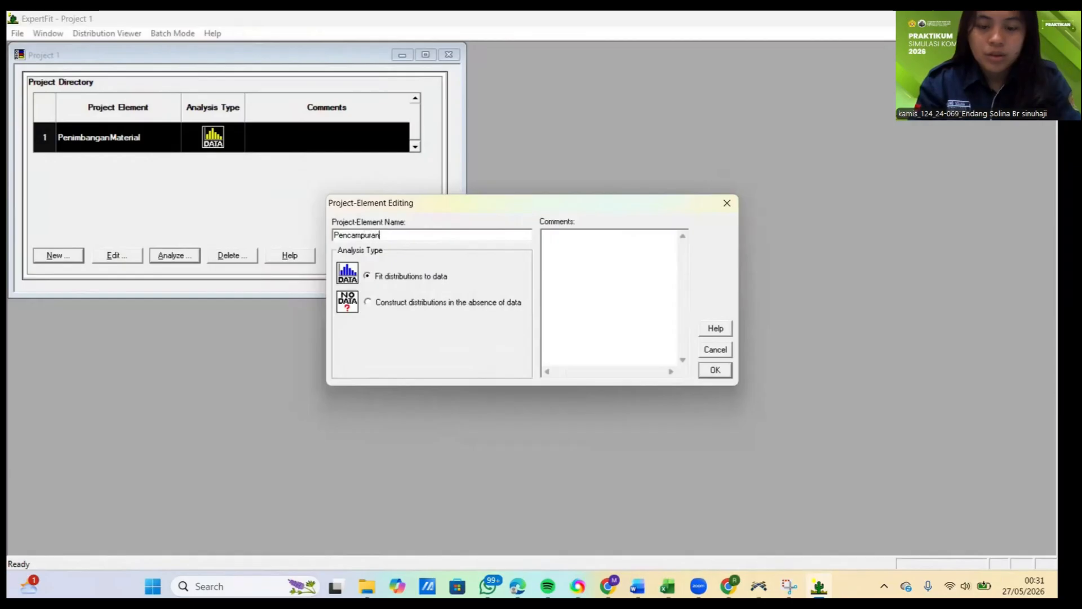
{"action": "type", "text": "ampuranMa"}
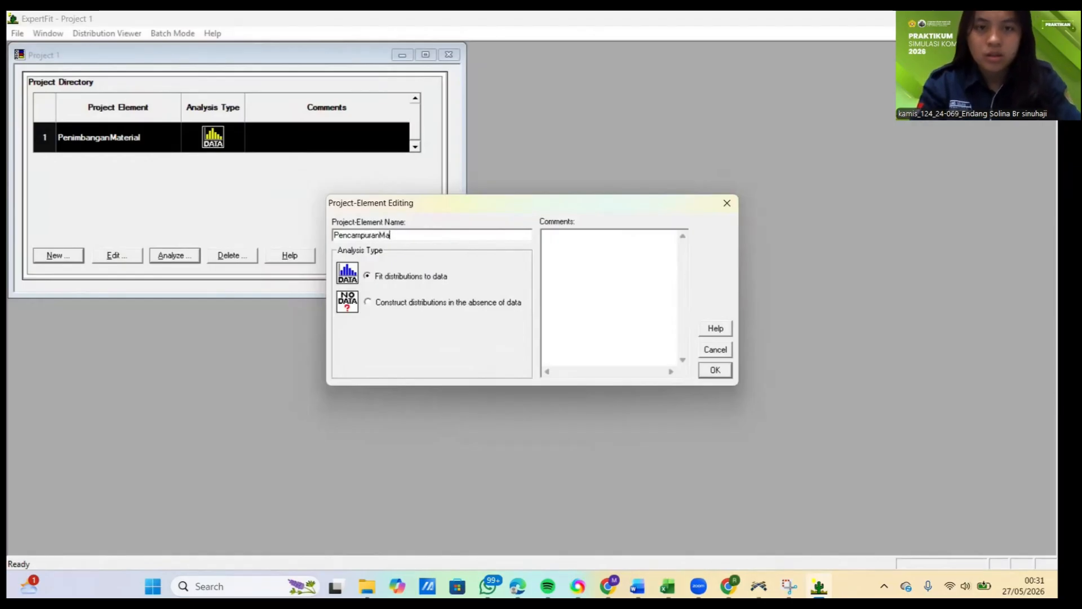
{"action": "type", "text": "terial"}
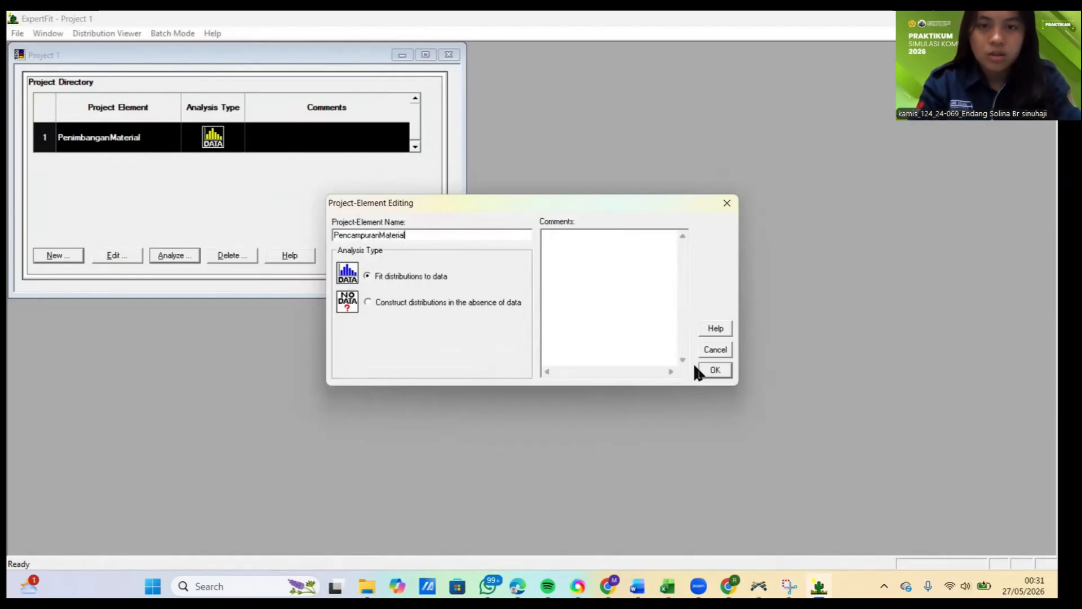
{"action": "left_click", "coordinate": [711, 371]}
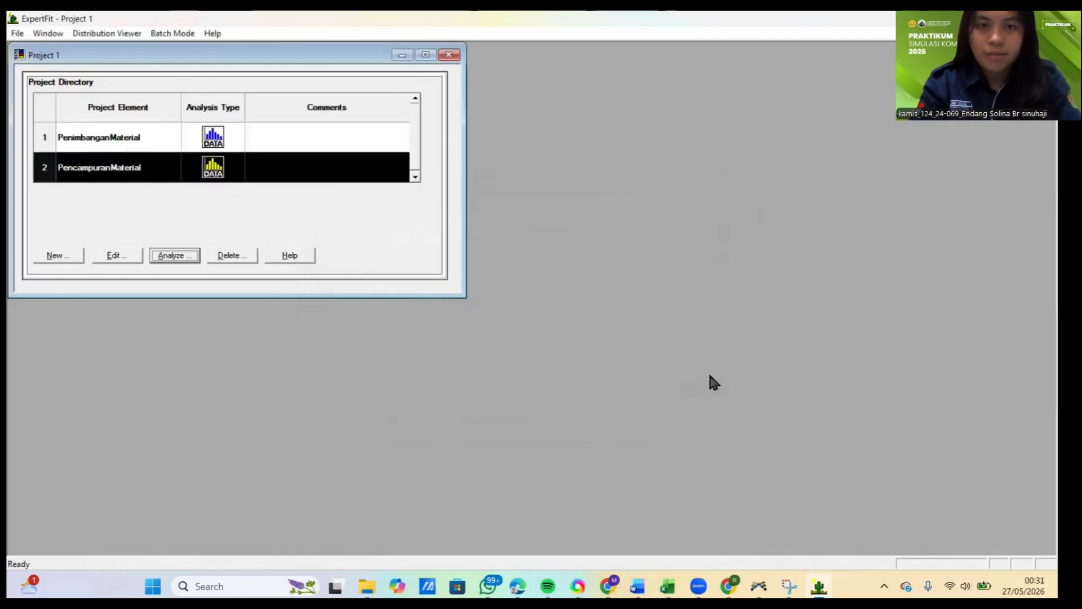
Step: Analyze the PencampuranMaterial element and paste the ten copied measurements as its data set, treating them as real valued
{"action": "left_click", "coordinate": [168, 255]}
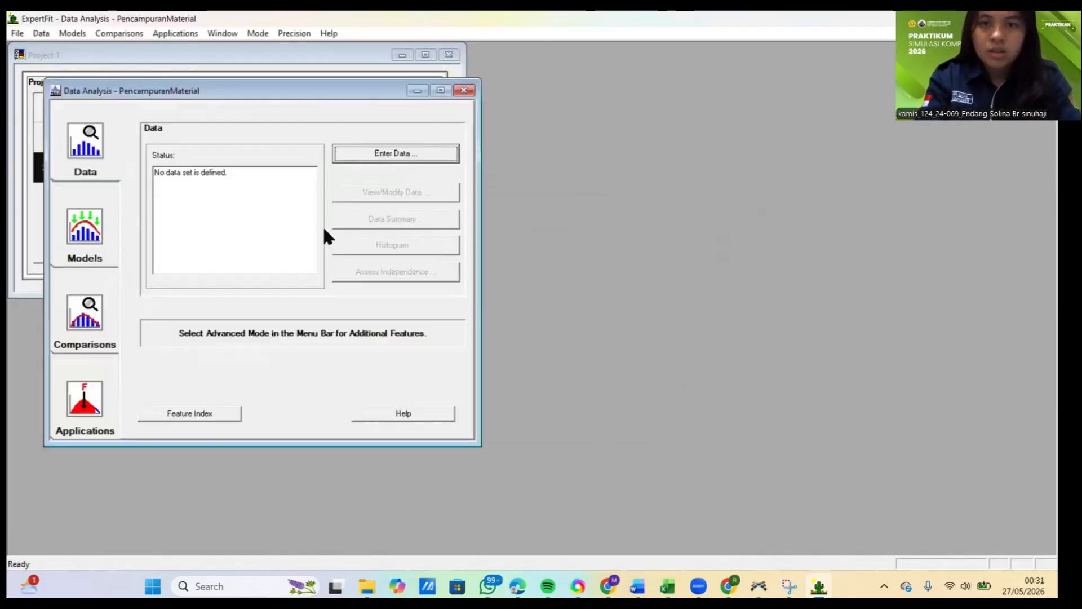
{"action": "left_click", "coordinate": [413, 157]}
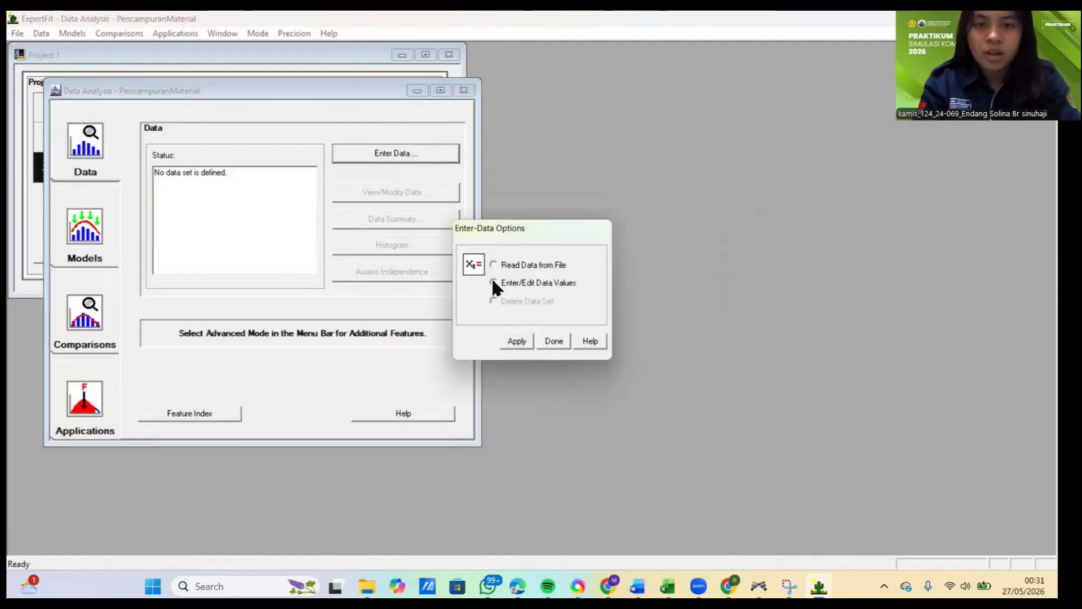
{"action": "left_click", "coordinate": [515, 341]}
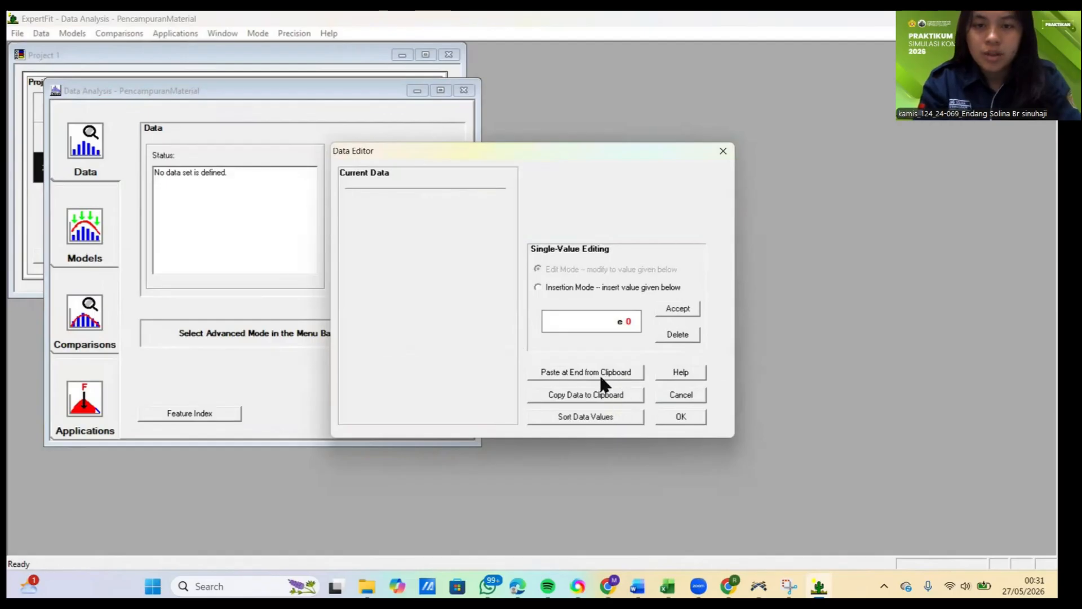
{"action": "left_click", "coordinate": [584, 375]}
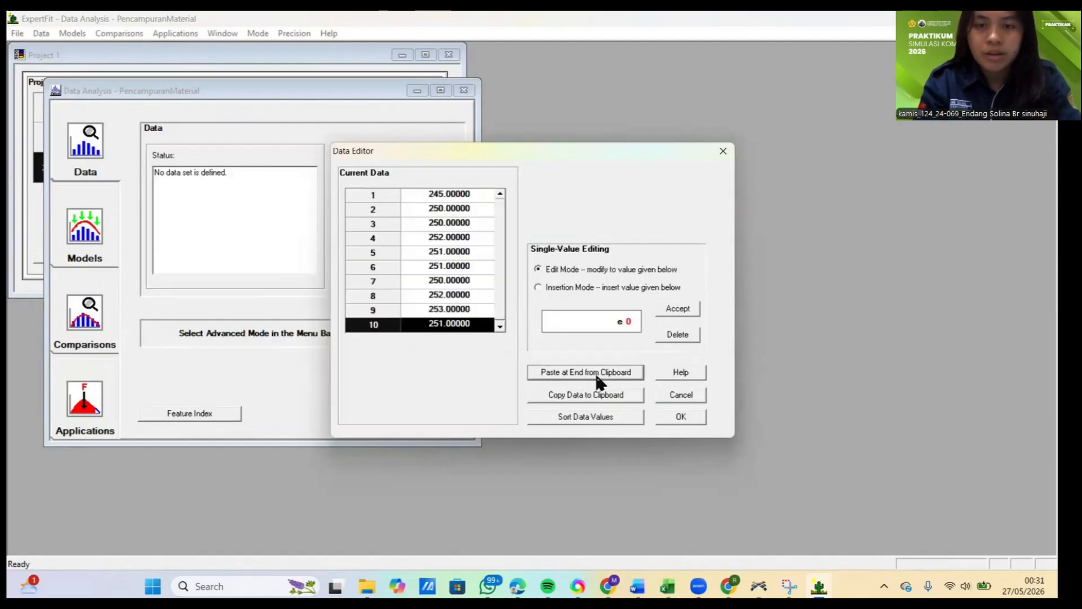
{"action": "left_click", "coordinate": [688, 424]}
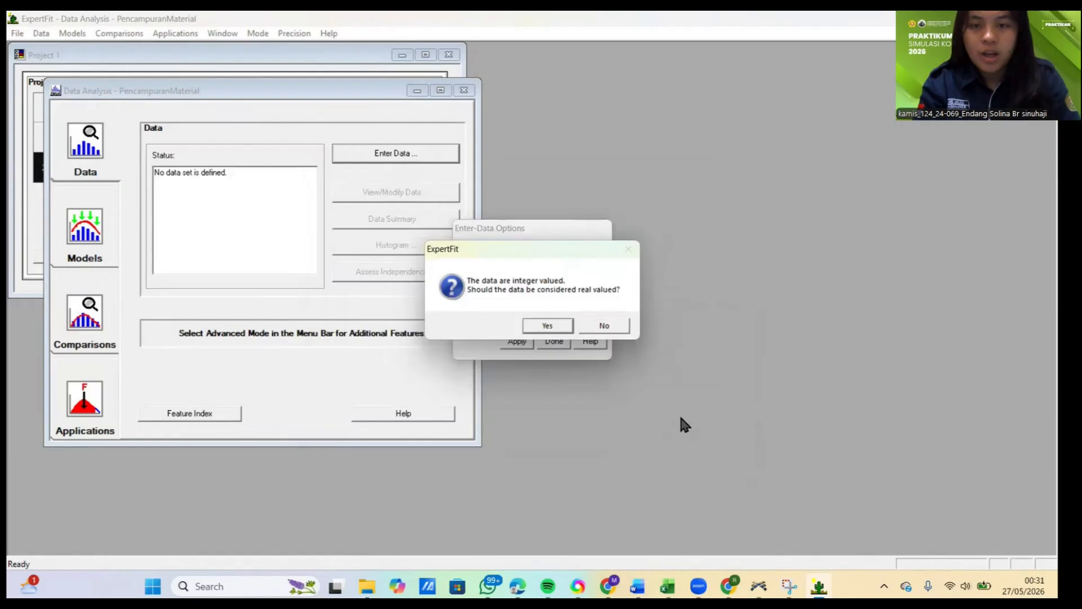
{"action": "left_click", "coordinate": [547, 323]}
{"action": "left_click", "coordinate": [662, 236]}
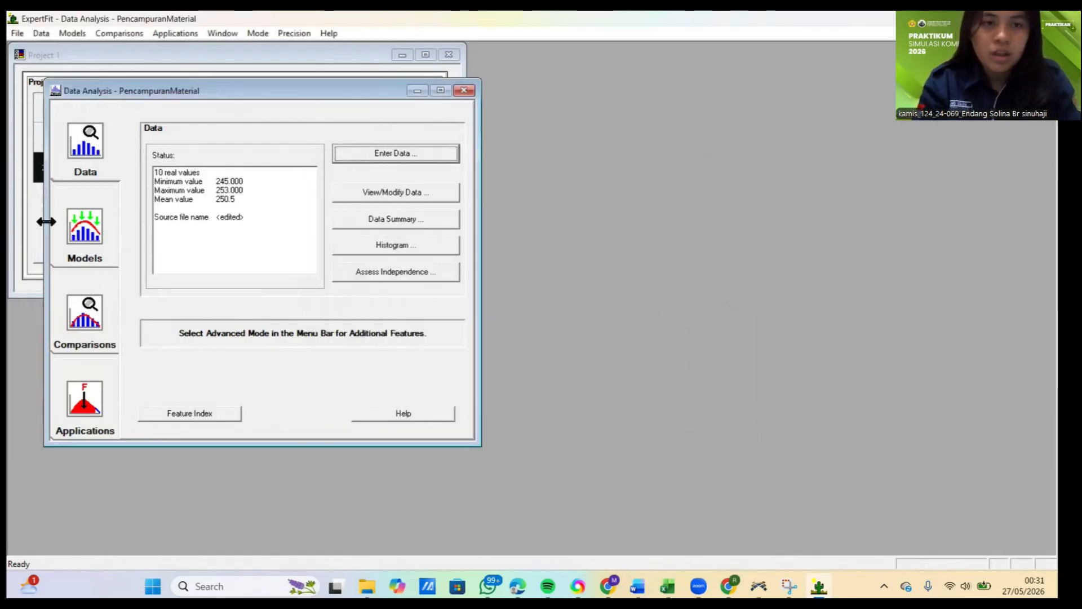
Step: Run automated fitting of distribution models on the PencampuranMaterial data and close the results
{"action": "left_click", "coordinate": [85, 237]}
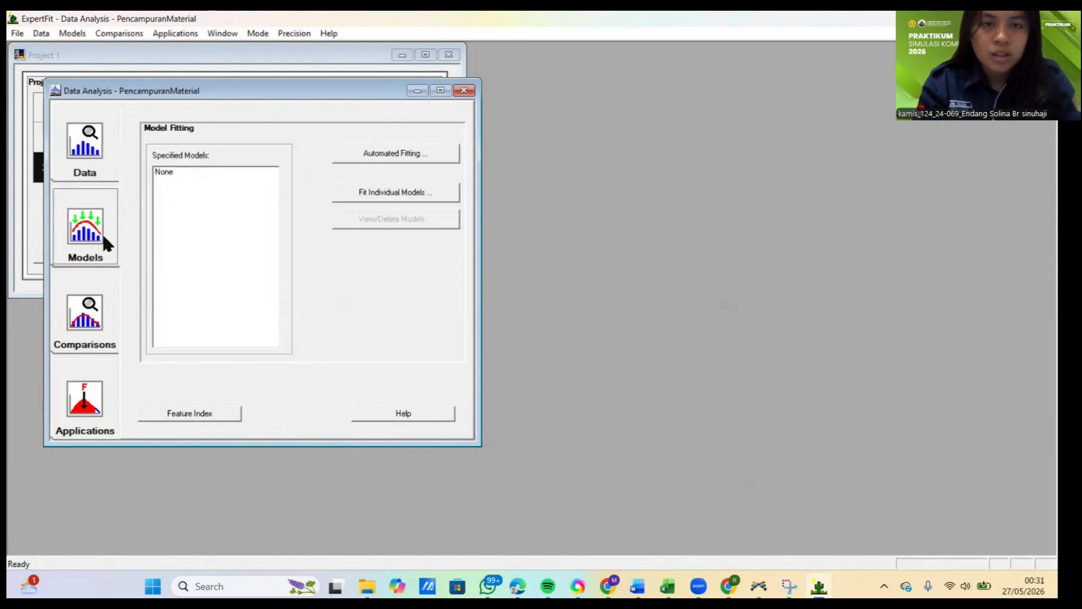
{"action": "left_click", "coordinate": [377, 154]}
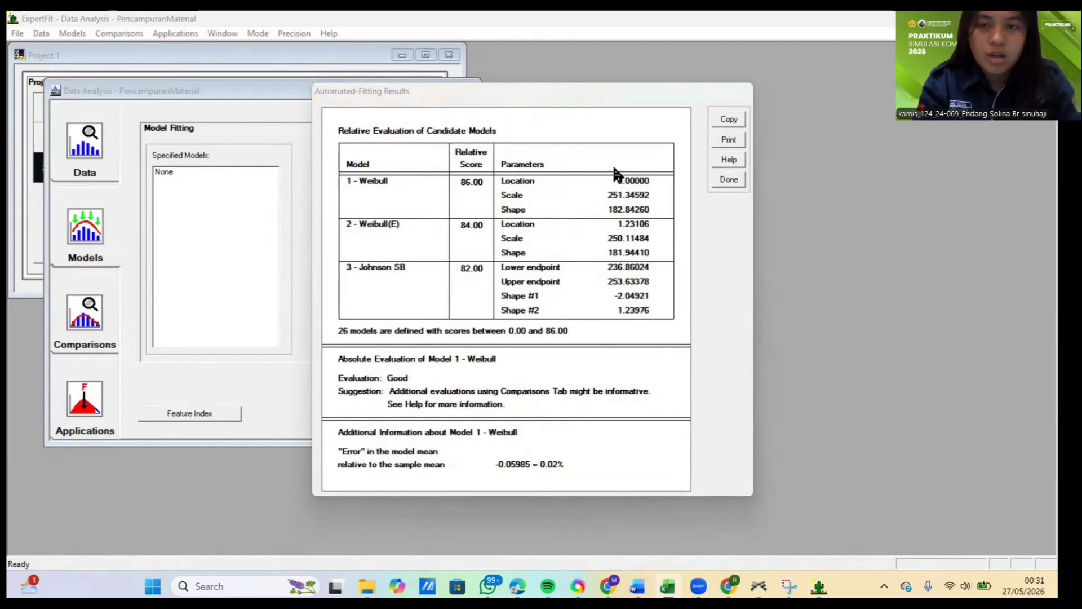
{"action": "left_click", "coordinate": [727, 179]}
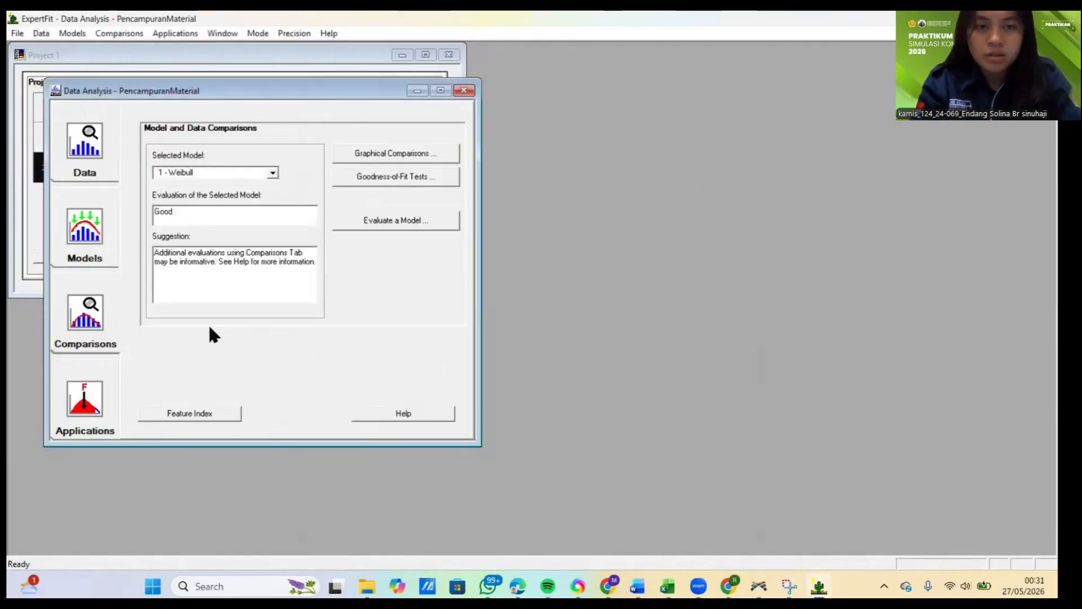
Step: Generate the Flexsim simulation representation of the 1 - Weibull model and copy its code expression
{"action": "left_click", "coordinate": [83, 402]}
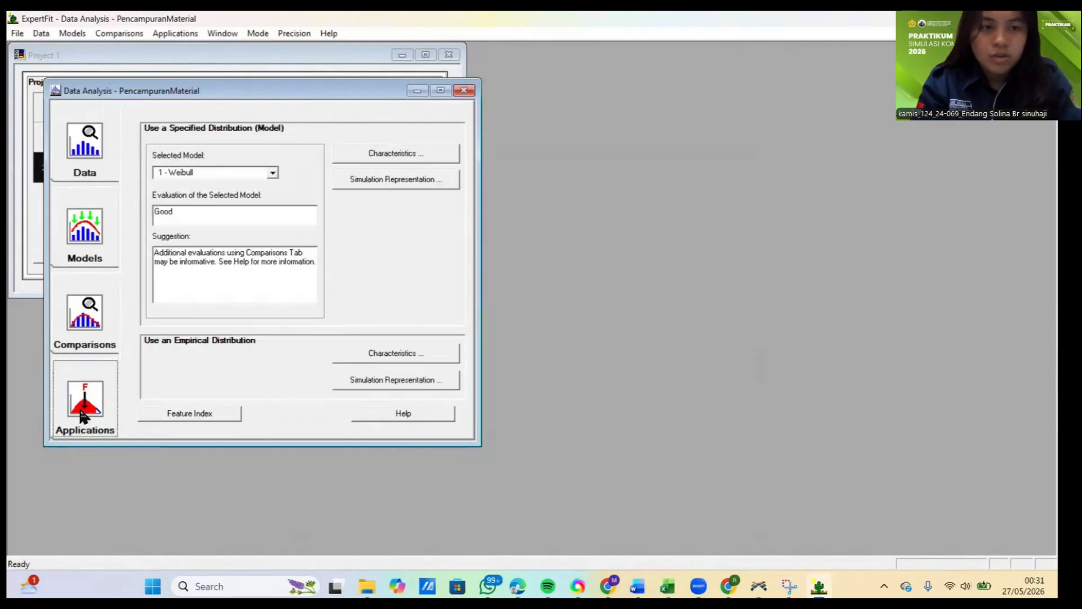
{"action": "left_click", "coordinate": [380, 178]}
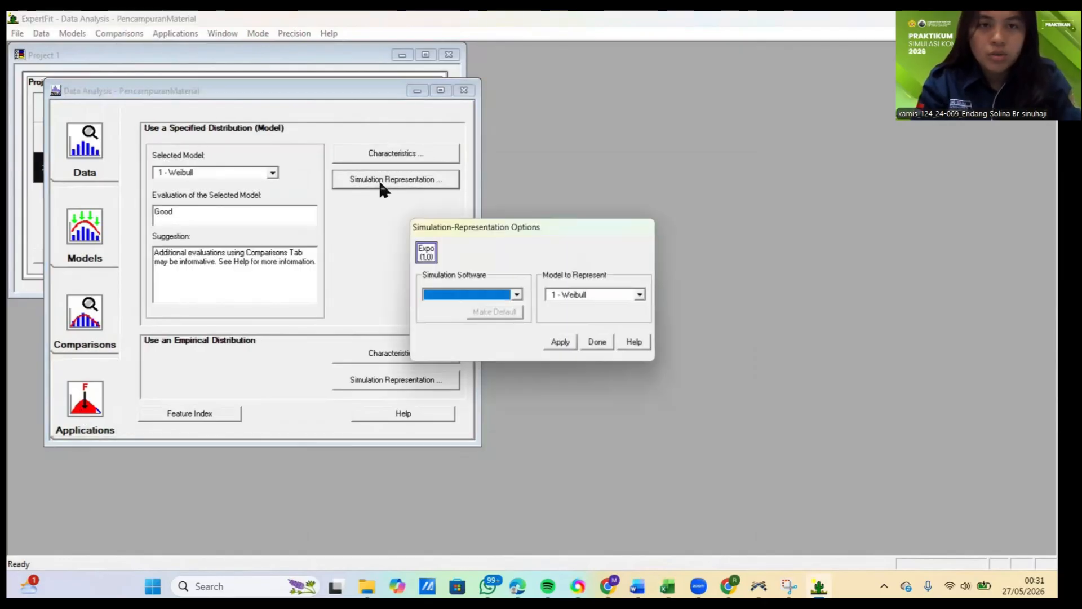
{"action": "left_click", "coordinate": [517, 294]}
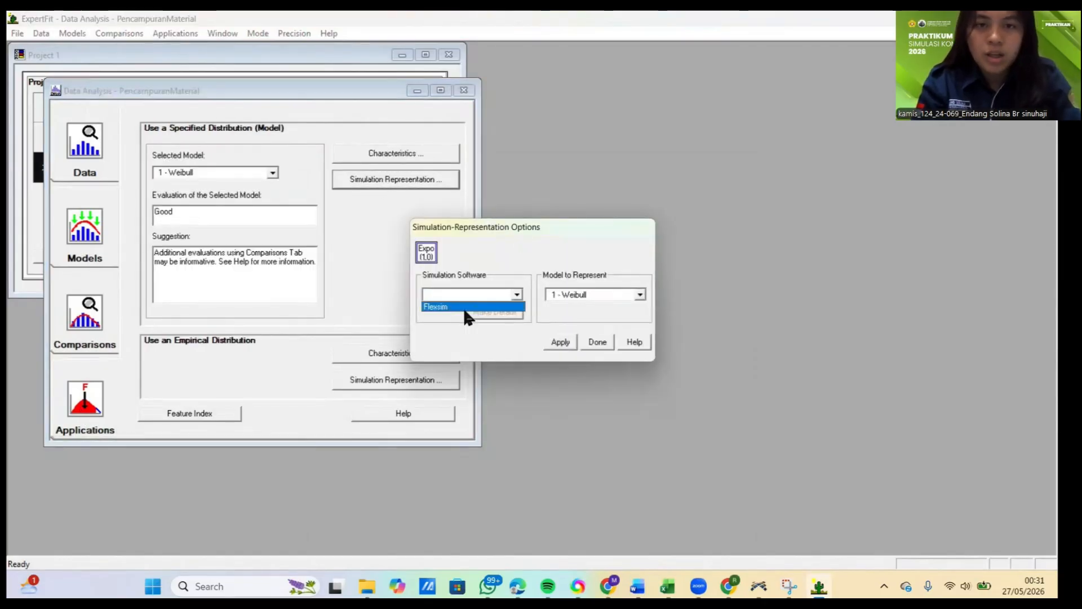
{"action": "left_click", "coordinate": [567, 344]}
{"action": "left_click", "coordinate": [363, 296]}
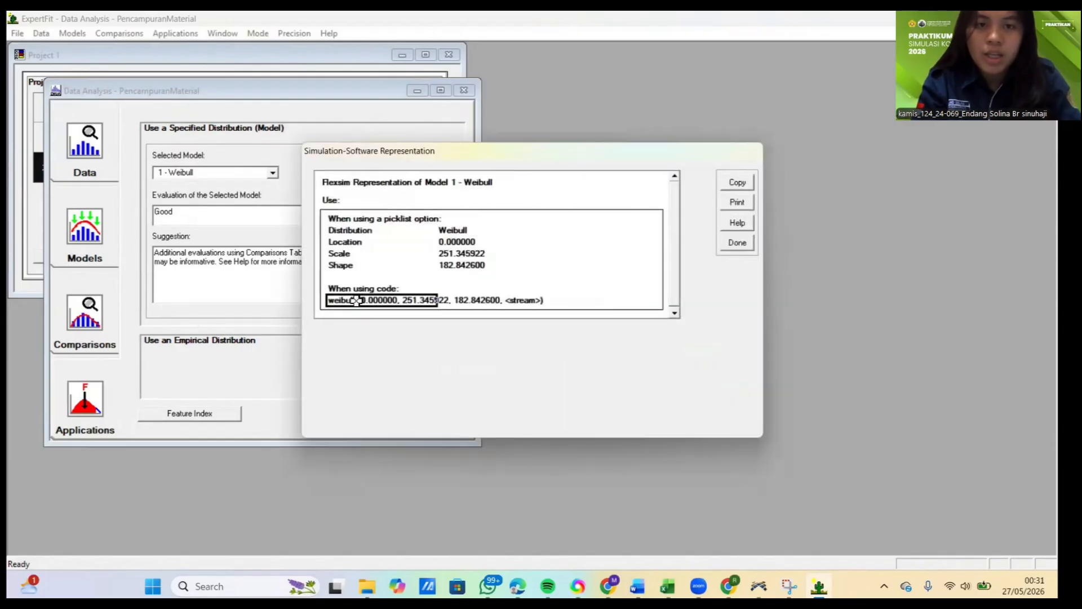
{"action": "left_click", "coordinate": [738, 184]}
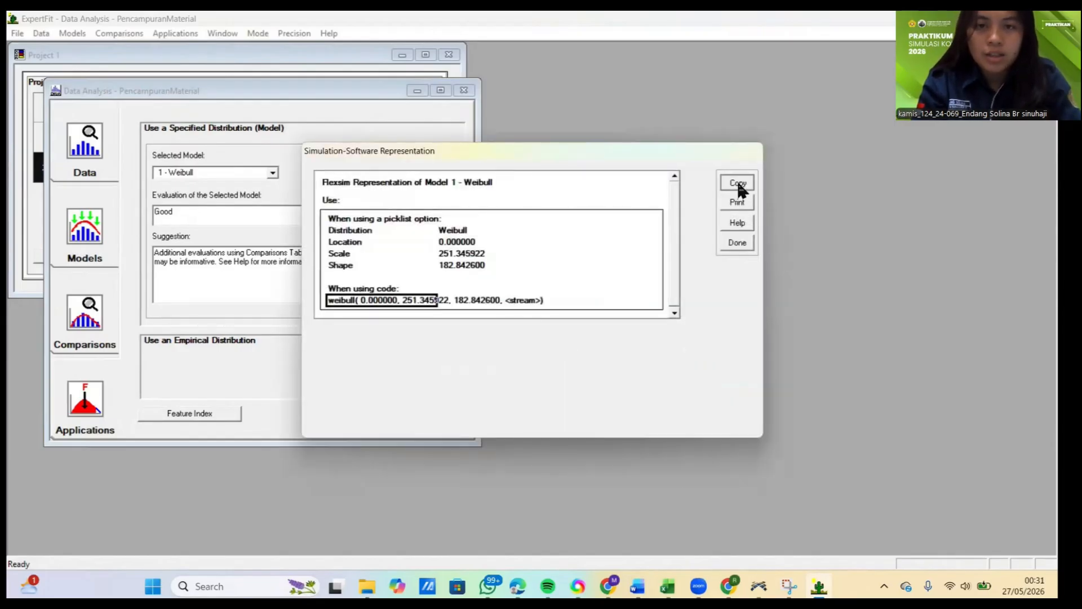
{"action": "left_click", "coordinate": [581, 315]}
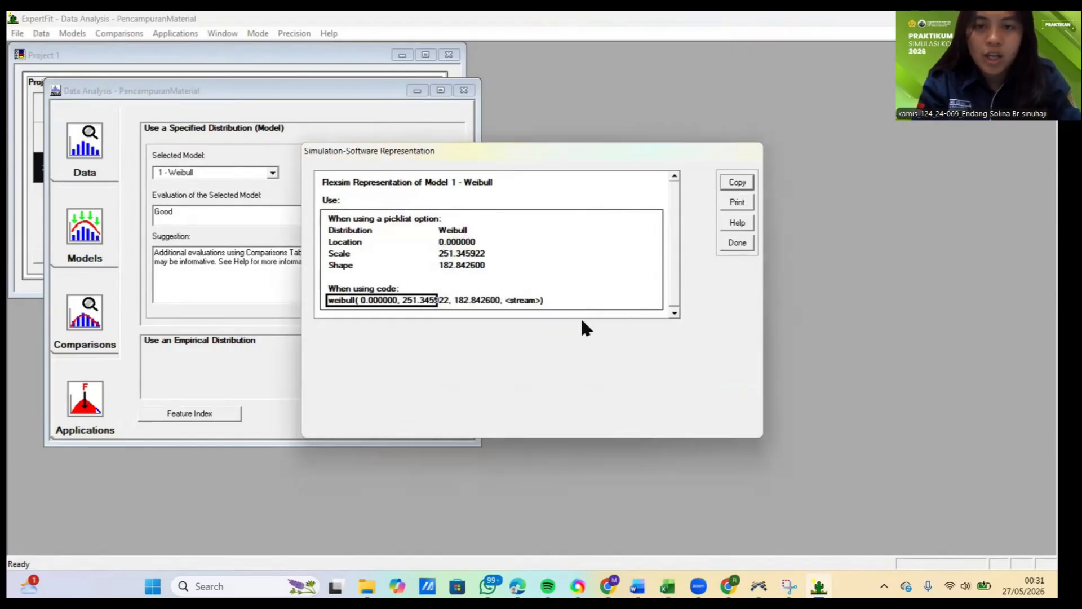
Step: Switch to FlexSim and set ProsesPencampuranMaterial's process time to weibull( 0.000000, 251.345922, 182.842600, getstream(current))
{"action": "left_click", "coordinate": [758, 584]}
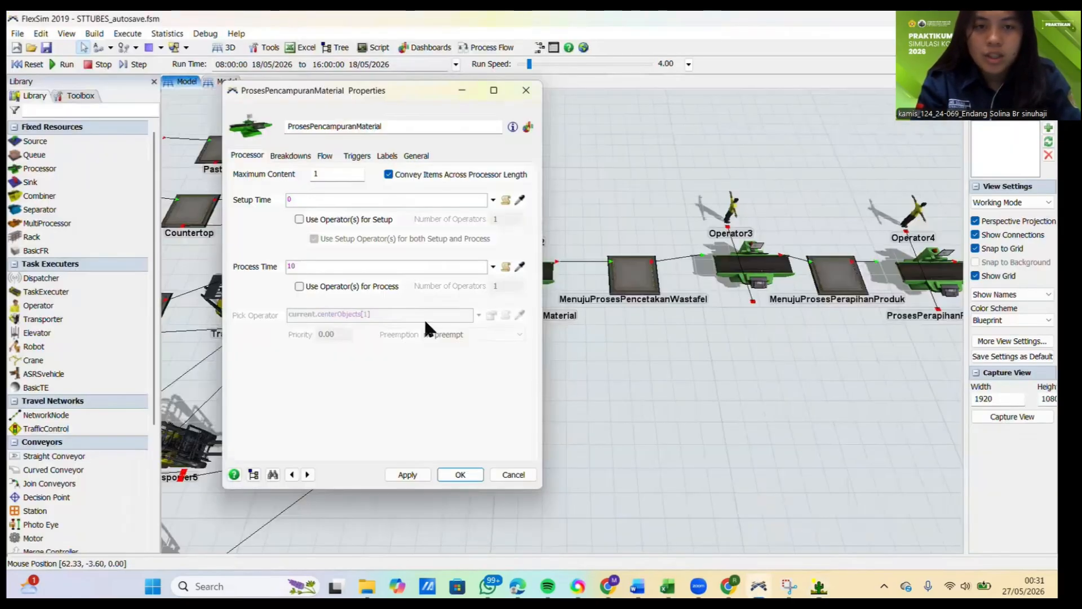
{"action": "left_click", "coordinate": [371, 266]}
{"action": "key", "text": "BackSpace"}
{"action": "key", "text": "BackSpace"}
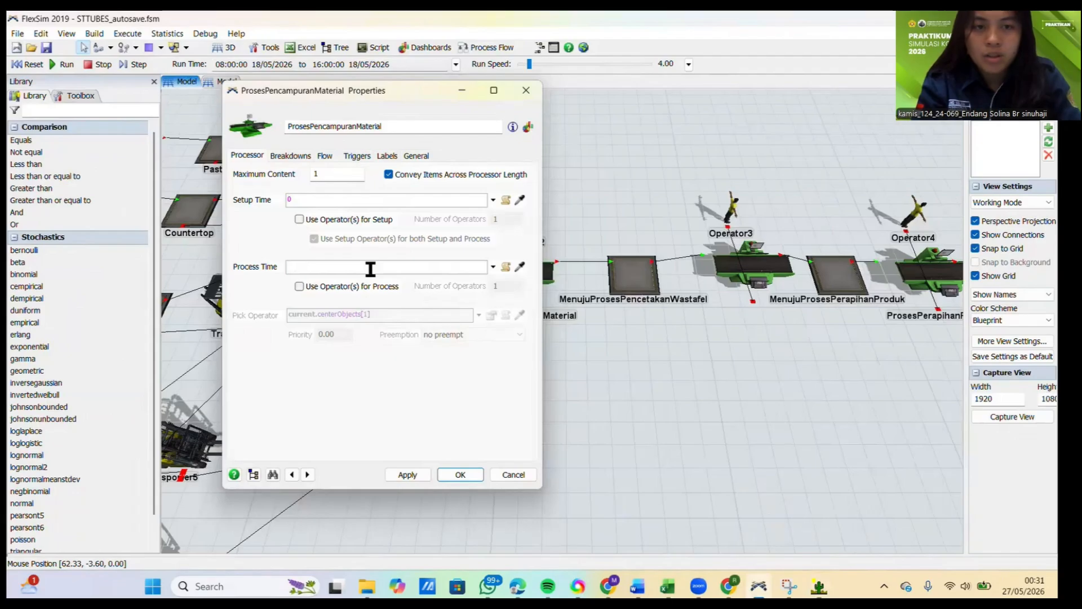
{"action": "key", "text": "ctrl+v"}
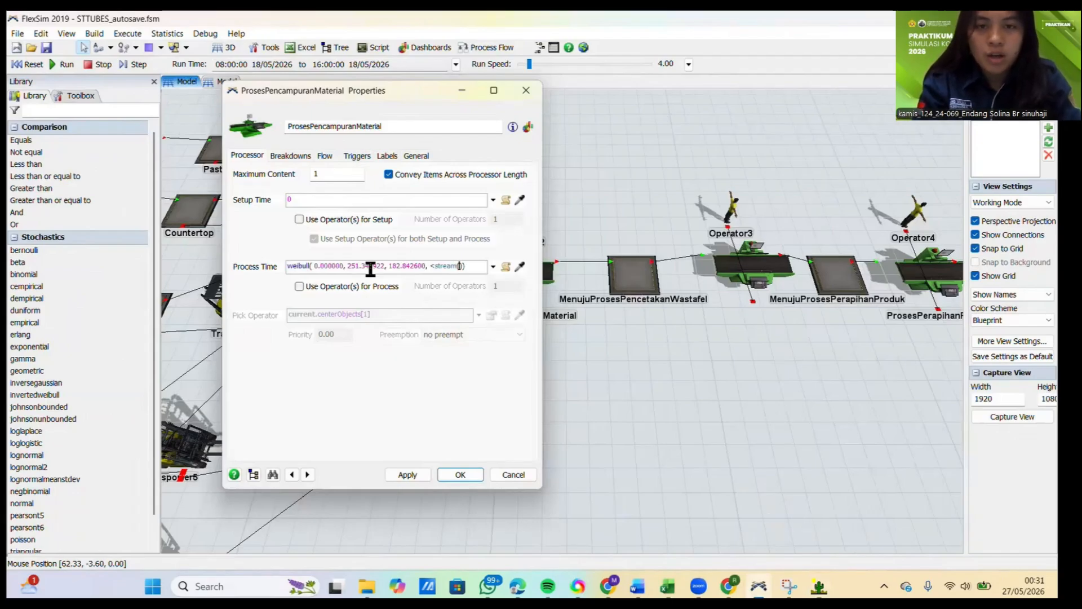
{"action": "type", "text": "current"}
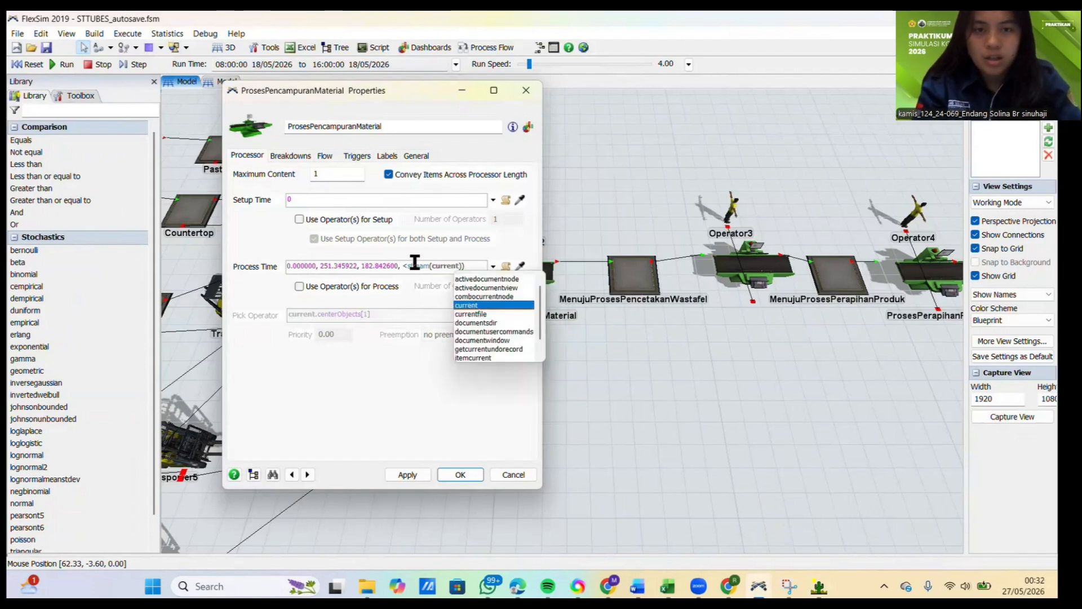
{"action": "left_click", "coordinate": [408, 266]}
{"action": "type", "text": "get"}
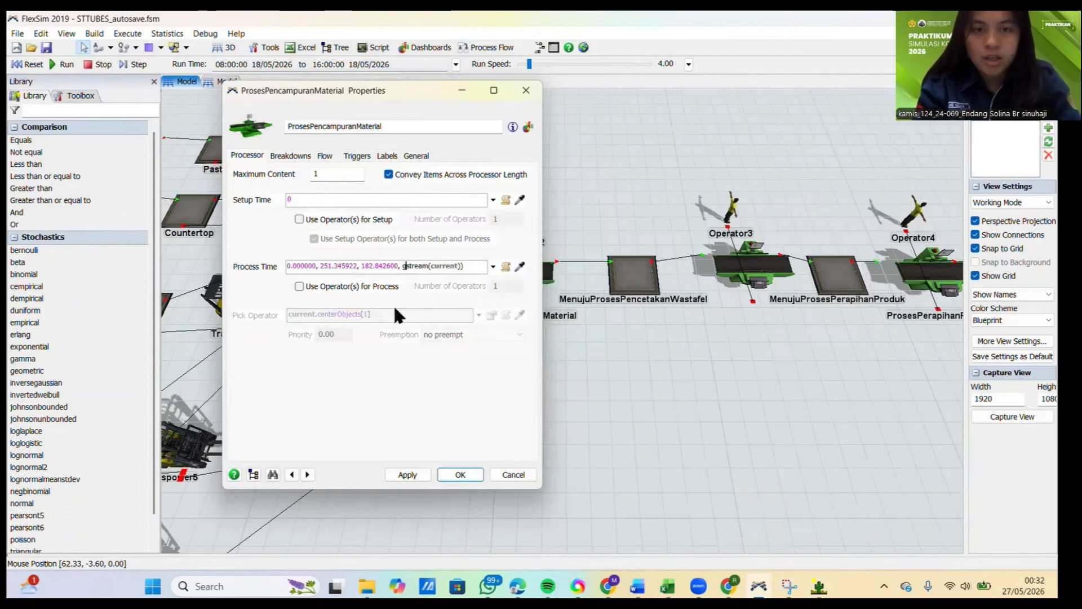
{"action": "left_click", "coordinate": [463, 416]}
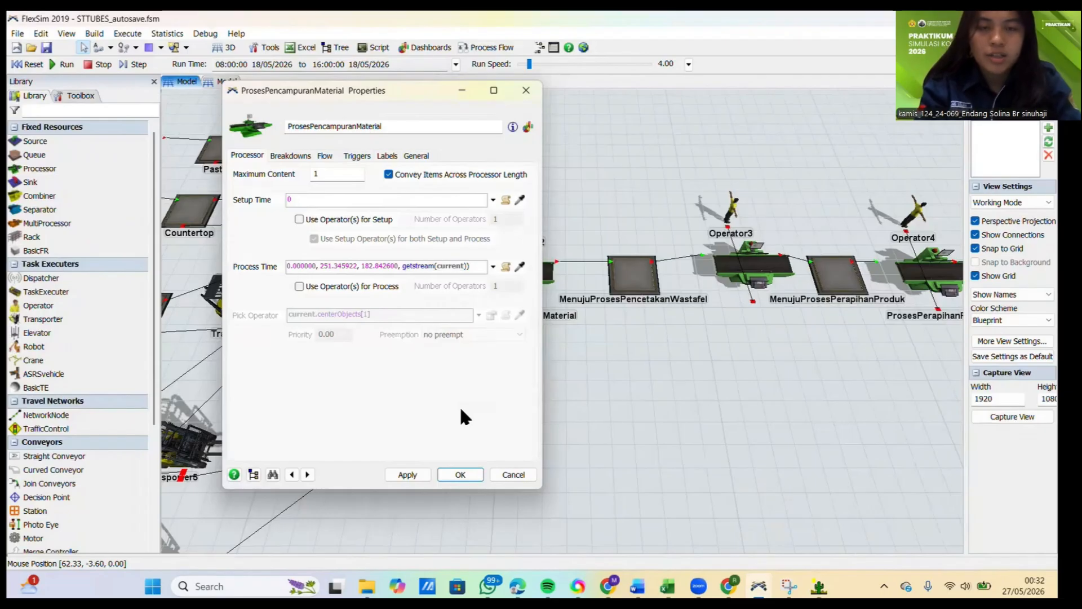
{"action": "left_click", "coordinate": [413, 476]}
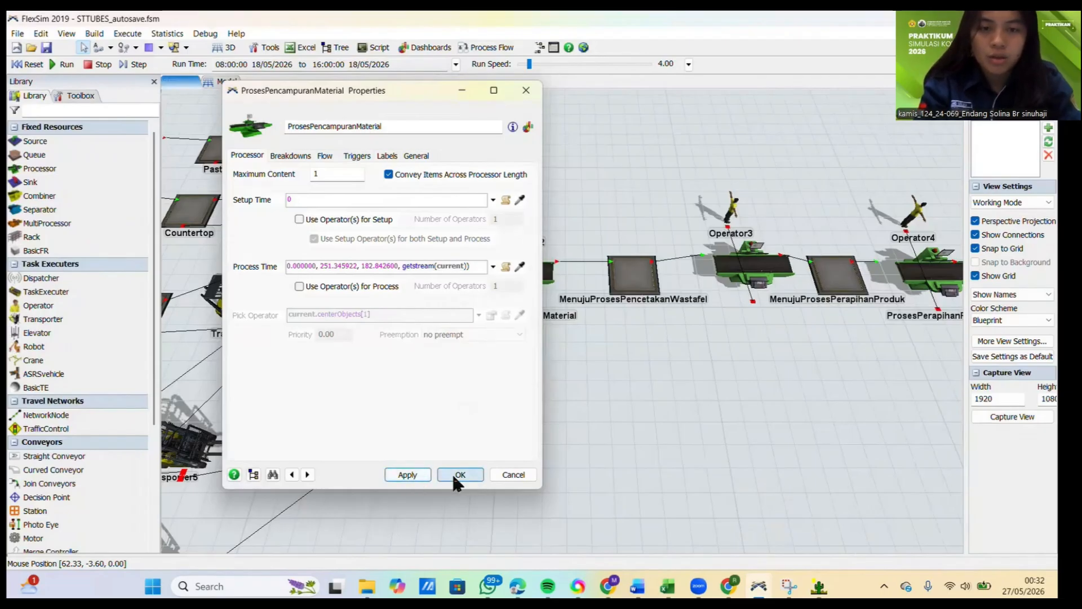
{"action": "left_click", "coordinate": [458, 475]}
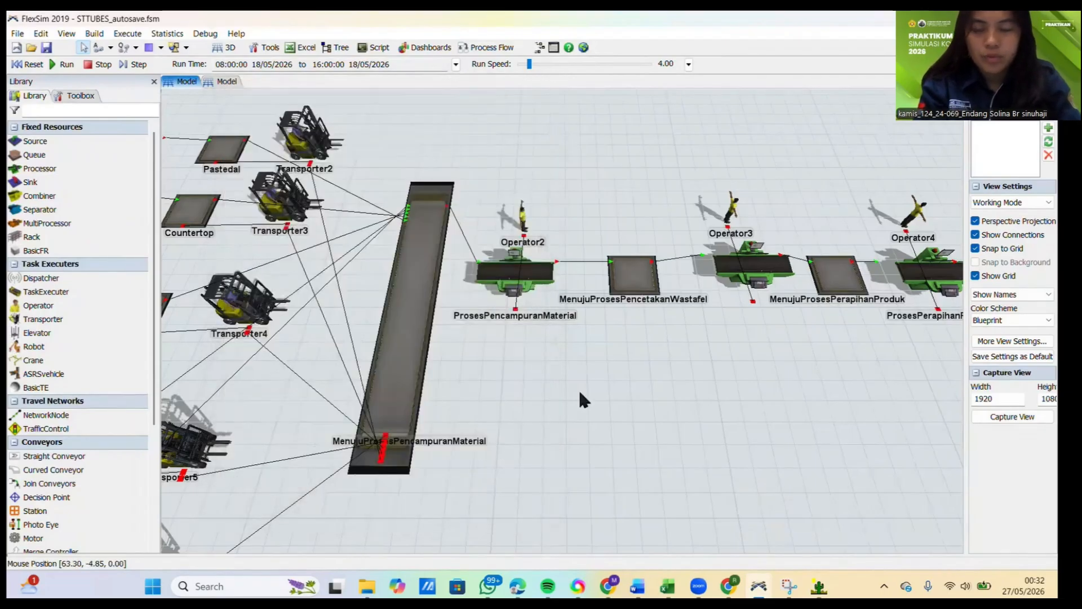
Step: Select the ProsesPencetakanWastafel processor in the 3D model
{"action": "scroll", "coordinate": [577, 387], "scroll_direction": "down", "scroll_amount": 5}
{"action": "scroll", "coordinate": [596, 392], "scroll_direction": "down", "scroll_amount": 2}
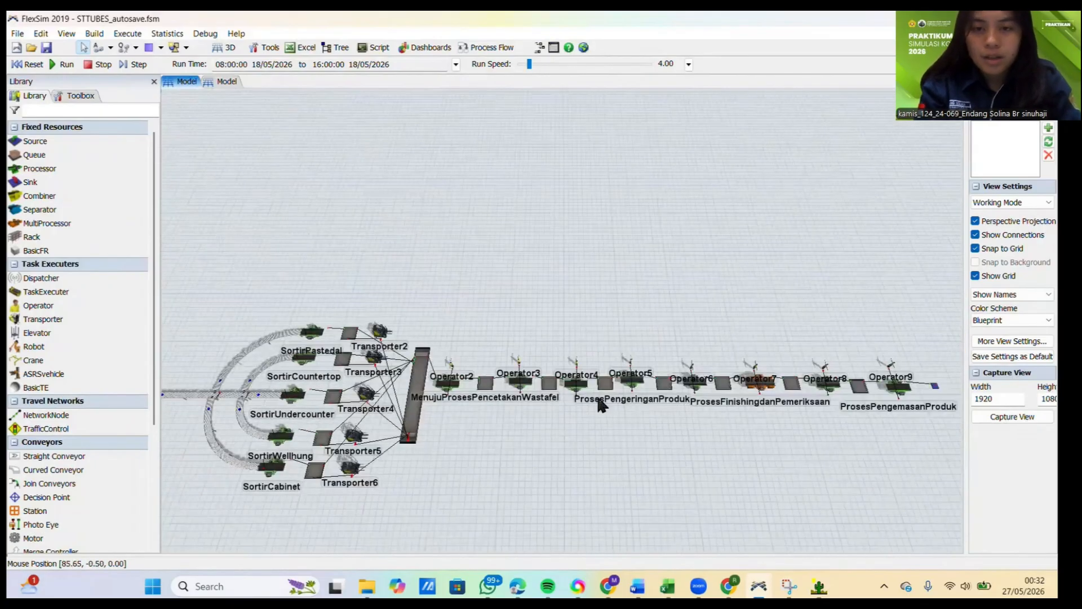
{"action": "scroll", "coordinate": [596, 393], "scroll_direction": "up", "scroll_amount": 8}
{"action": "left_click", "coordinate": [316, 356]}
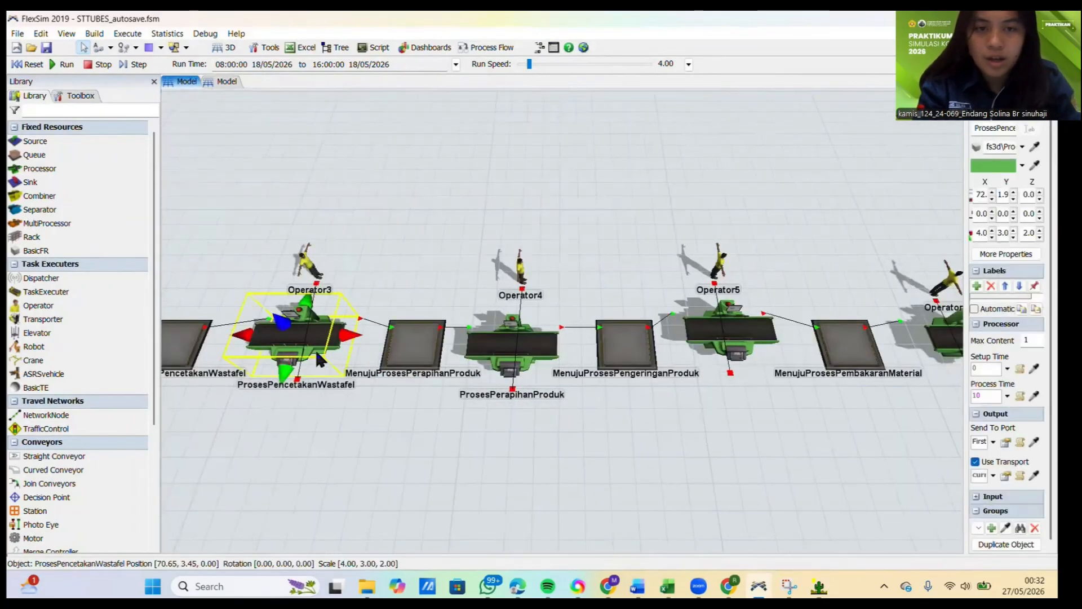
Step: Switch to the Excel DATA workbook and copy the ten Pencetakan wastafel measurements in C6:L6
{"action": "left_click", "coordinate": [667, 586]}
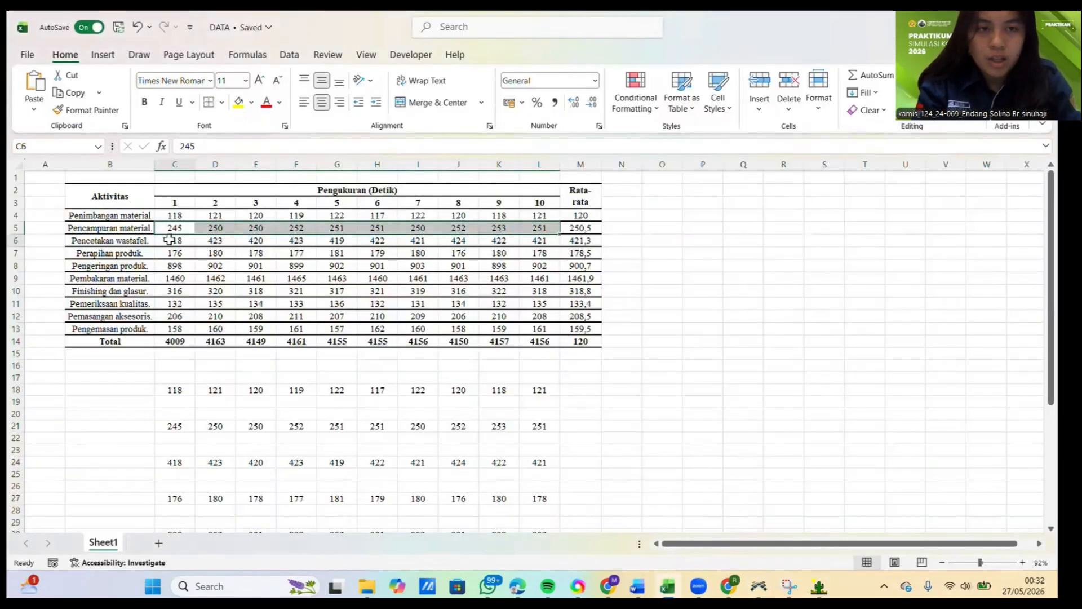
{"action": "left_click_drag", "start_coordinate": [169, 239], "coordinate": [524, 240]}
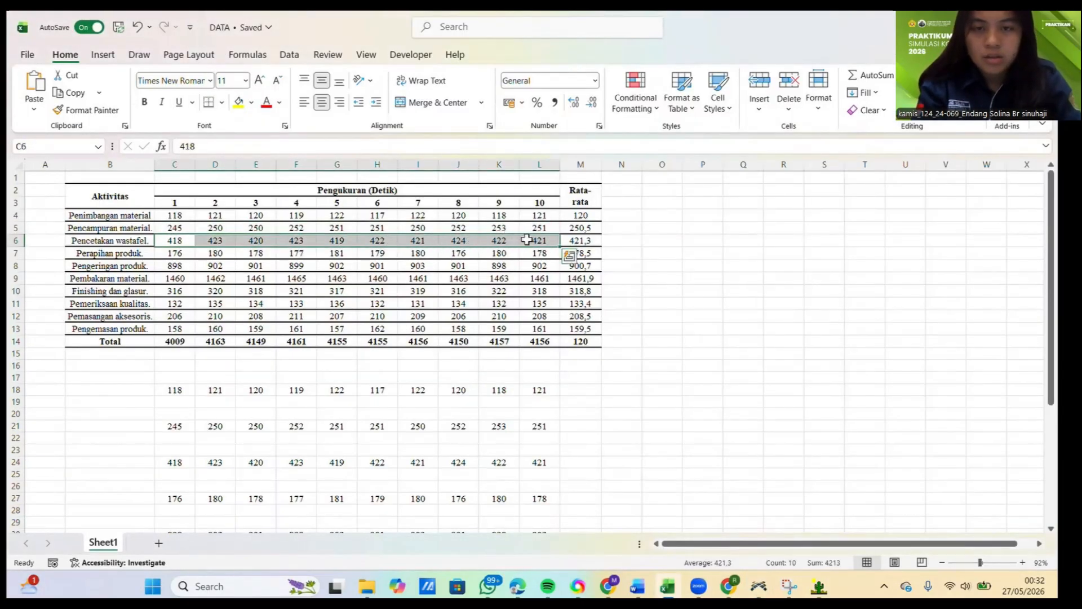
{"action": "key", "text": "ctrl+c"}
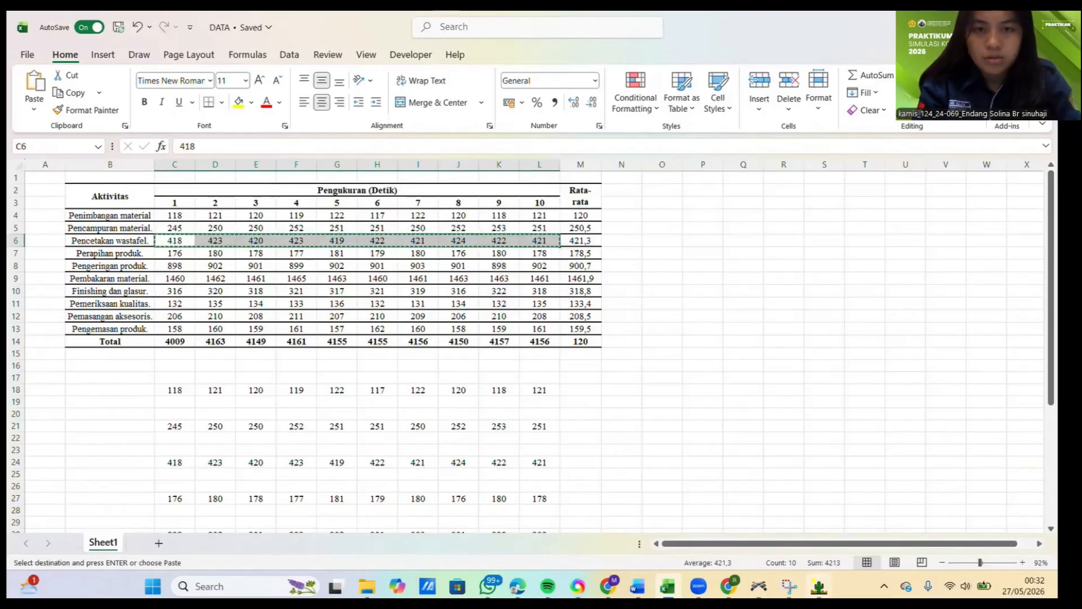
Step: Switch to ExpertFit and close the Weibull simulation representation along with the PencampuranMaterial data analysis
{"action": "left_click", "coordinate": [819, 586]}
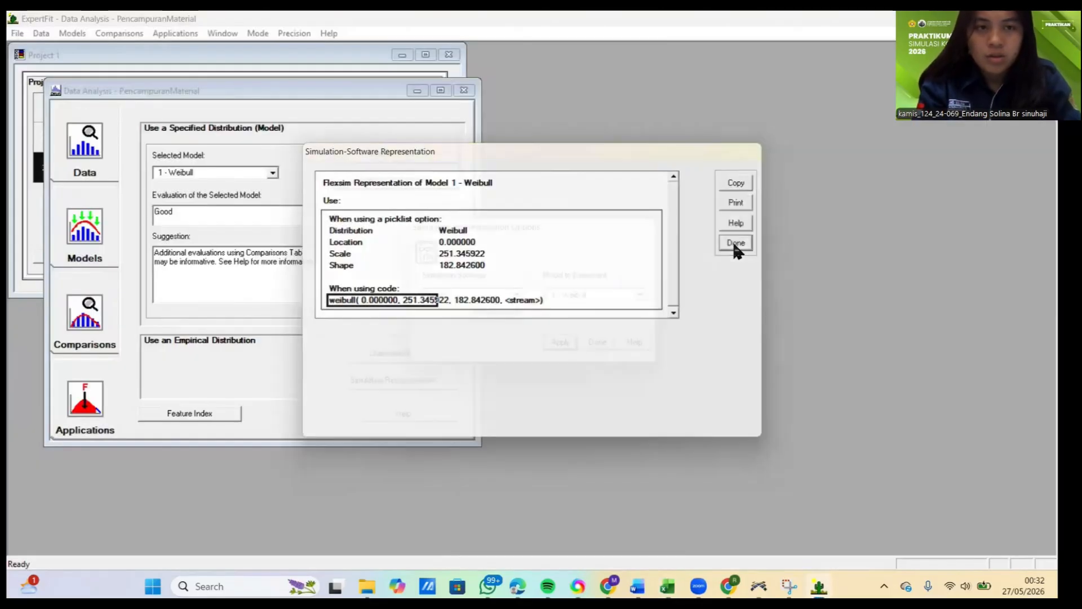
{"action": "left_click", "coordinate": [736, 245]}
{"action": "left_click", "coordinate": [600, 344]}
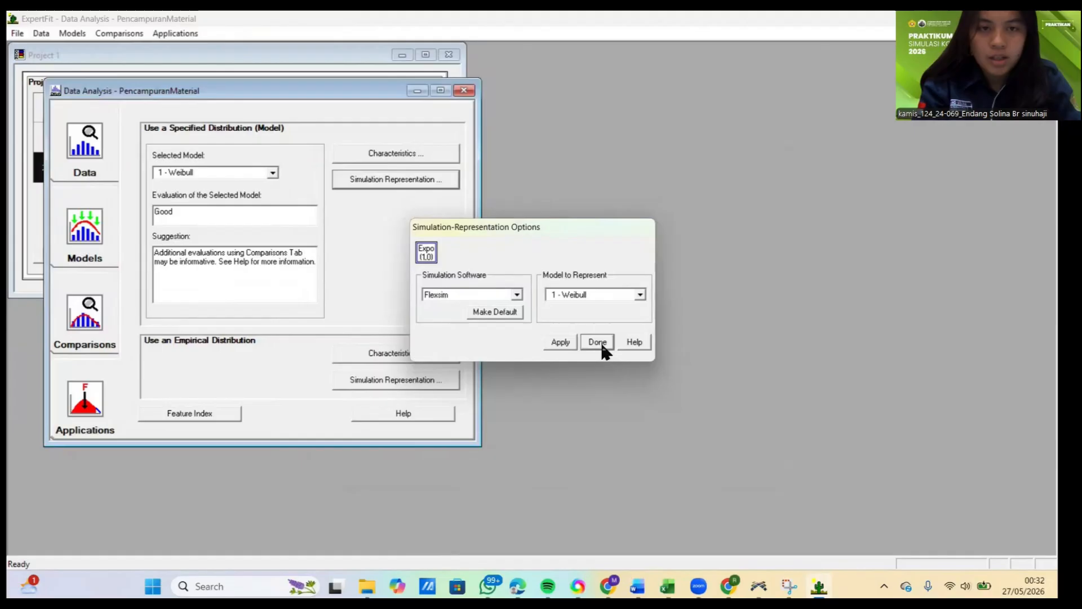
{"action": "left_click", "coordinate": [464, 91]}
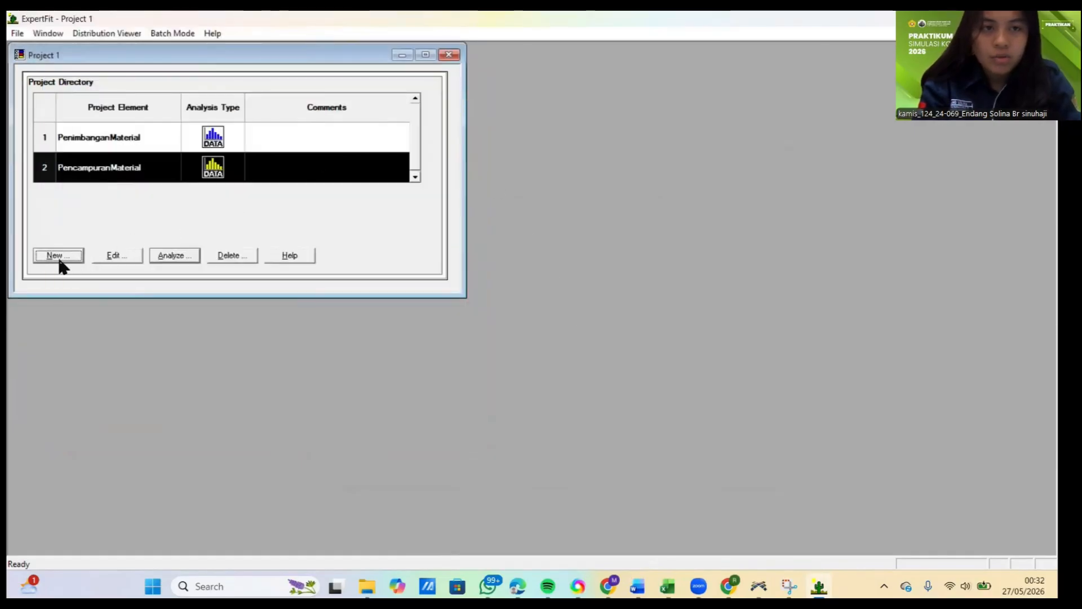
Step: Create a new project element named PencetakanWastafel with the Fit distributions to data analysis type
{"action": "left_click", "coordinate": [58, 256]}
{"action": "key", "text": "BackSpace"}
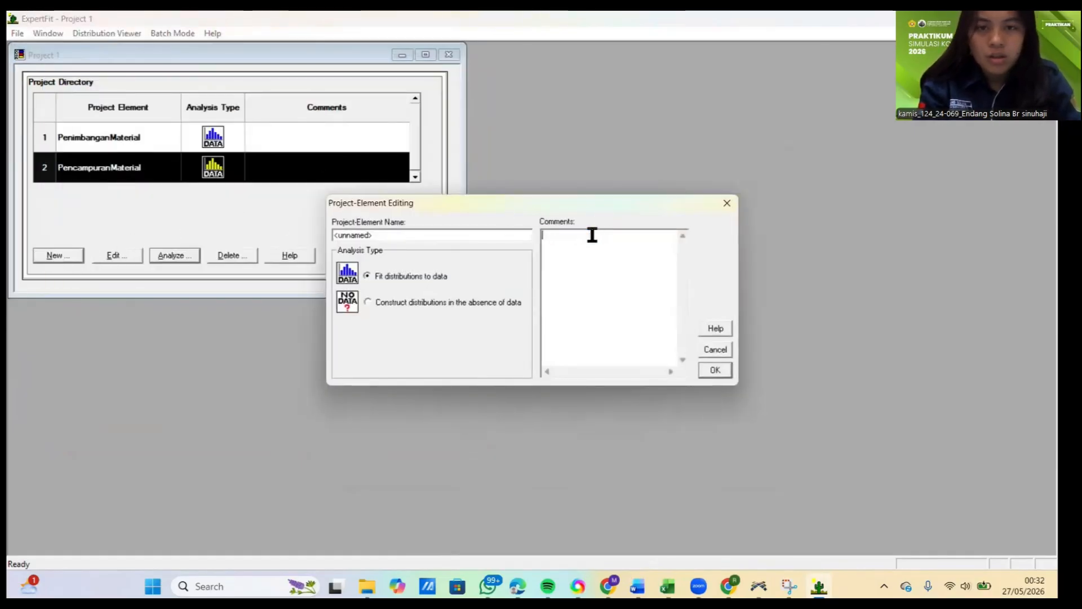
{"action": "left_click_drag", "start_coordinate": [482, 235], "coordinate": [332, 253]}
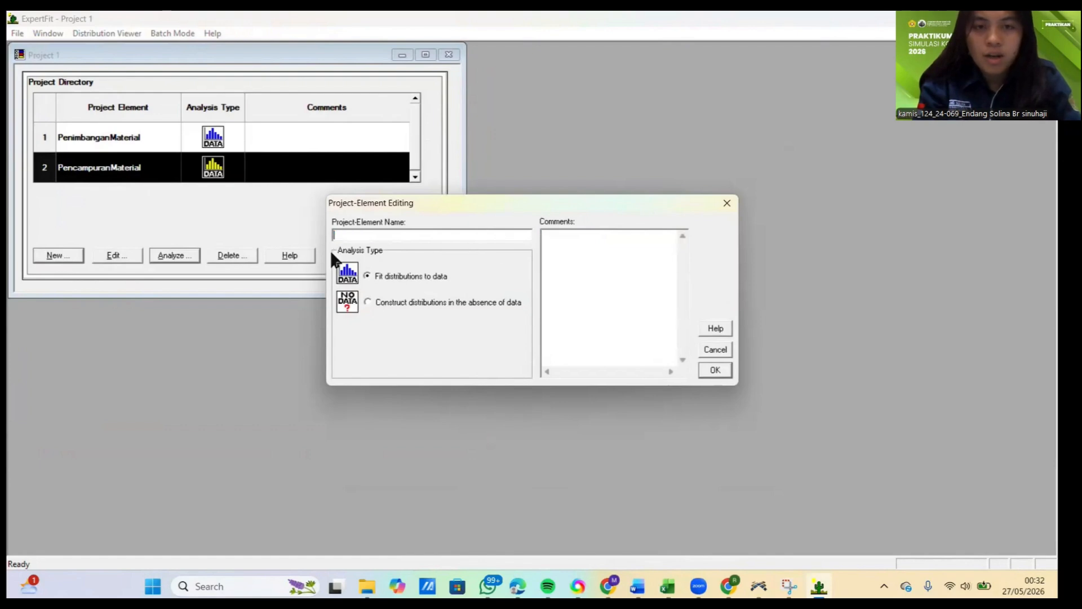
{"action": "type", "text": "Penceta"}
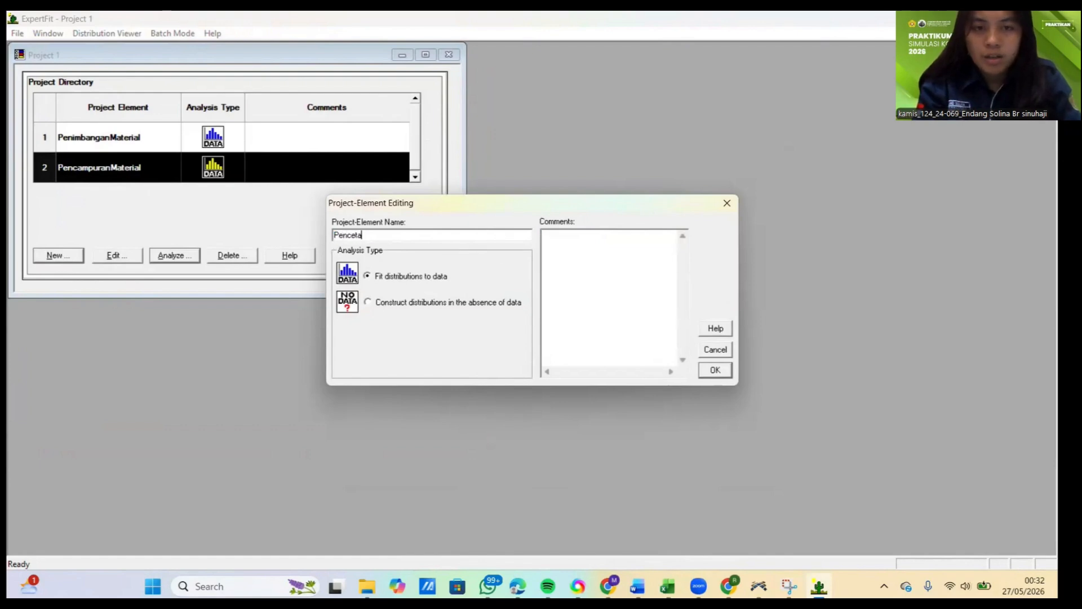
{"action": "type", "text": "kanWastafel"}
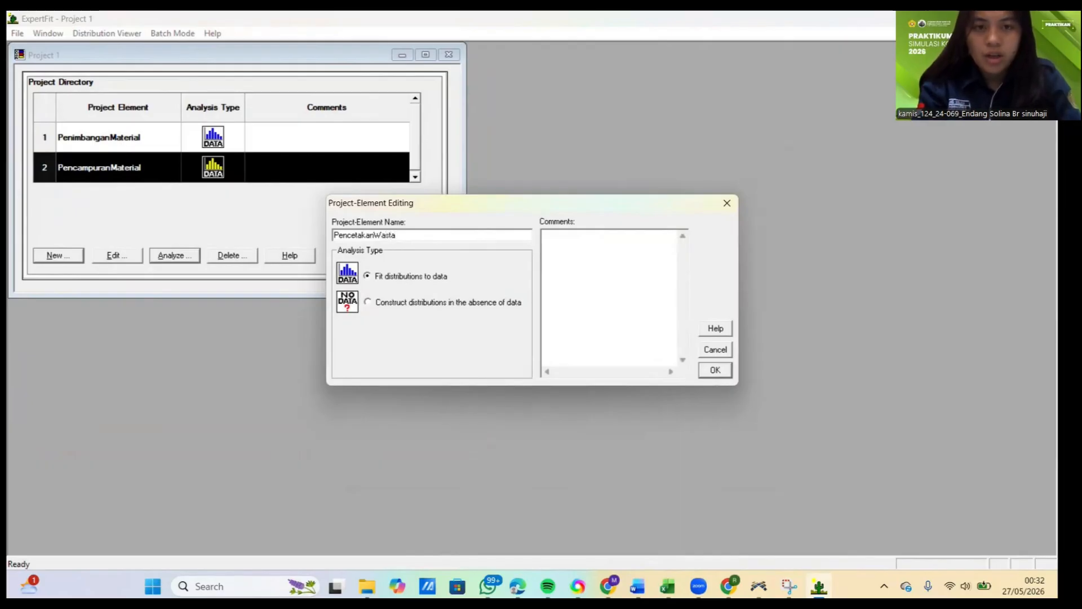
{"action": "left_click", "coordinate": [722, 371]}
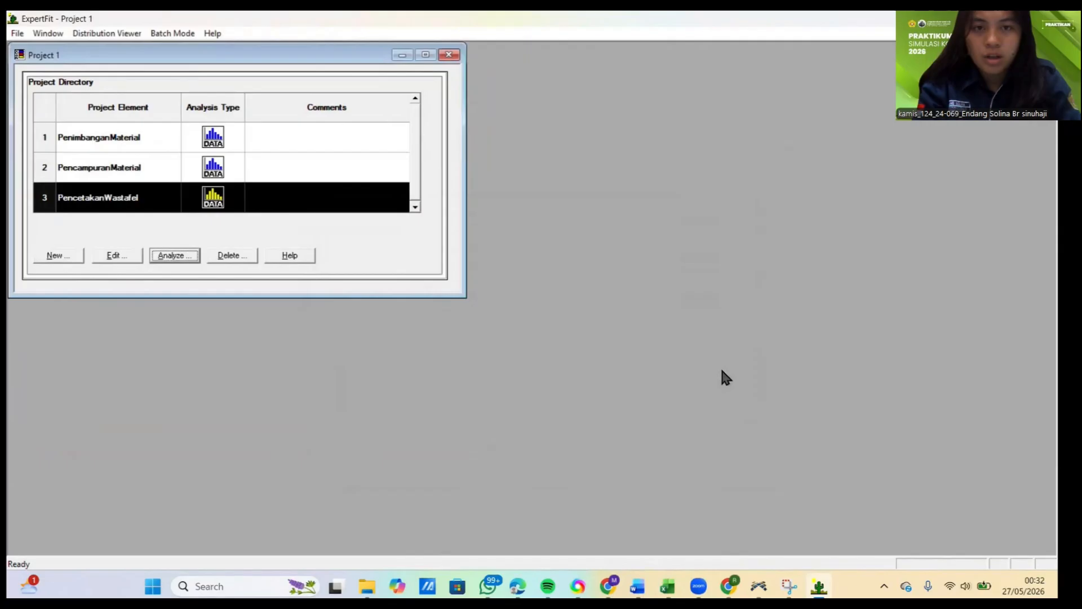
Step: Start analysing PencetakanWastafel, paste the copied measurements as its data values, treat them as real valued, and close the data summary
{"action": "left_click", "coordinate": [184, 254]}
{"action": "left_click", "coordinate": [411, 173]}
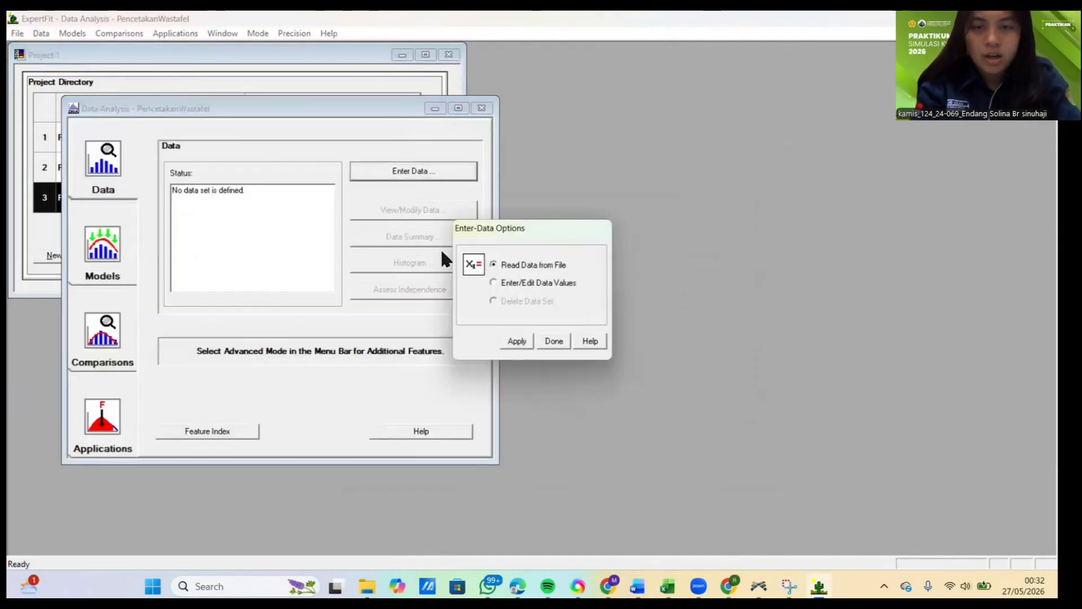
{"action": "left_click", "coordinate": [496, 283]}
{"action": "left_click", "coordinate": [519, 341]}
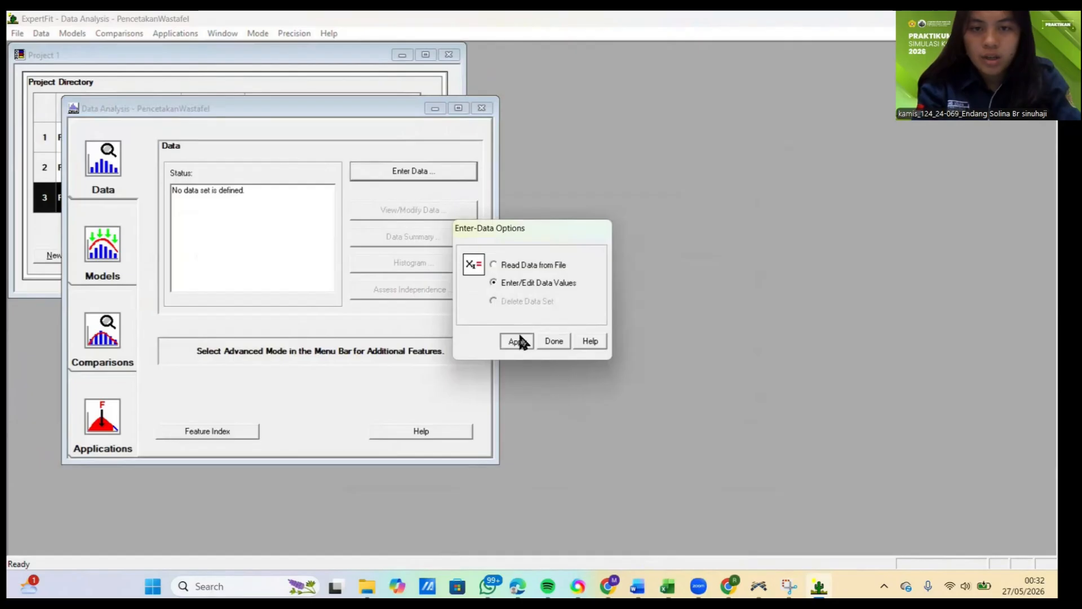
{"action": "left_click", "coordinate": [586, 372]}
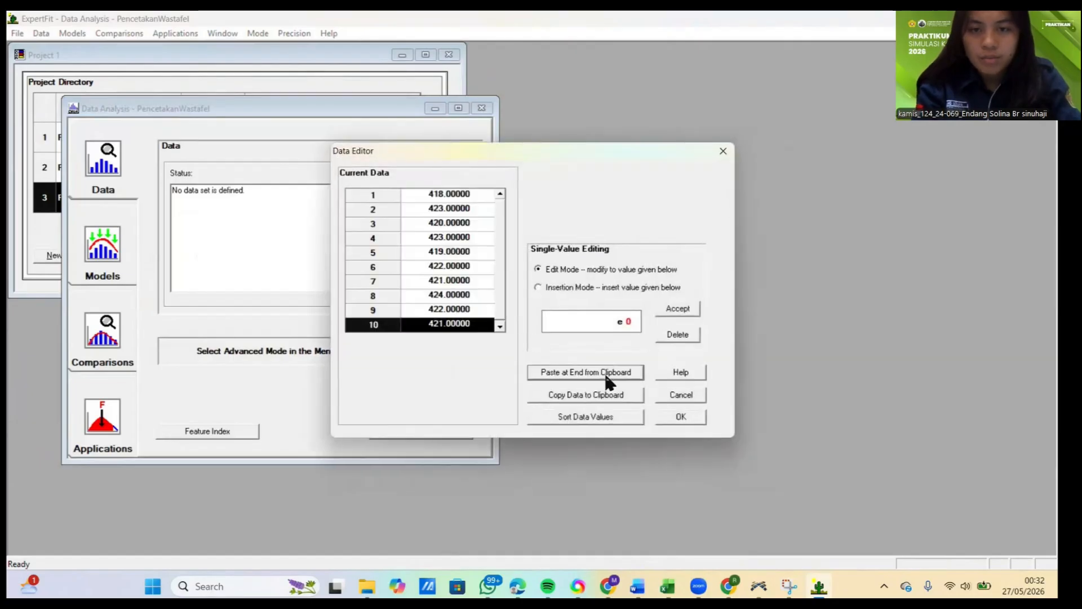
{"action": "left_click", "coordinate": [685, 420]}
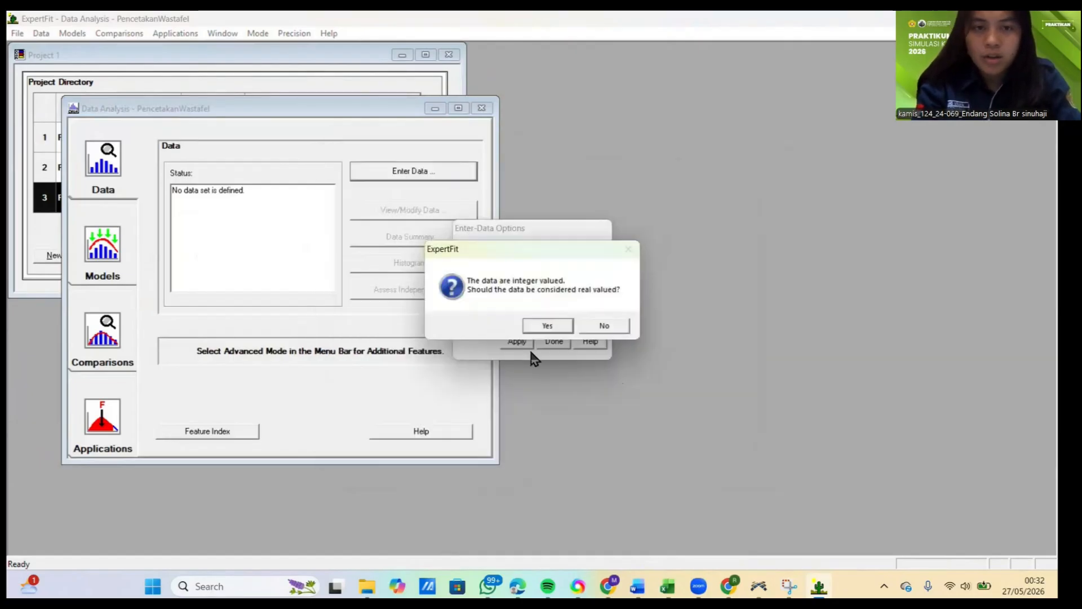
{"action": "left_click", "coordinate": [546, 327]}
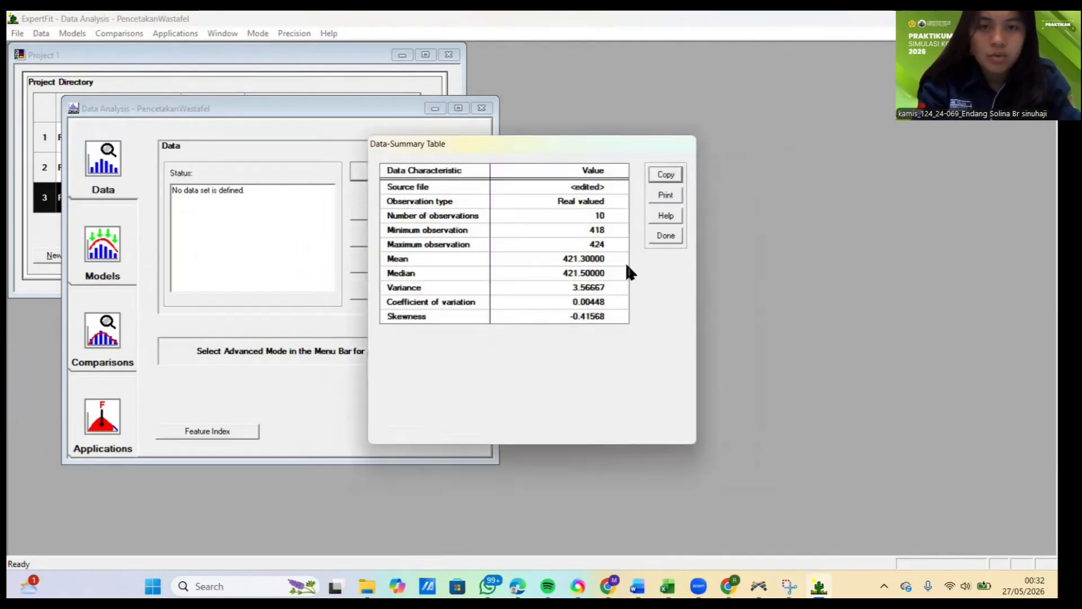
{"action": "left_click", "coordinate": [665, 237]}
Step: Run automated fitting on the PencetakanWastafel data and close the fitting results
{"action": "left_click", "coordinate": [110, 257]}
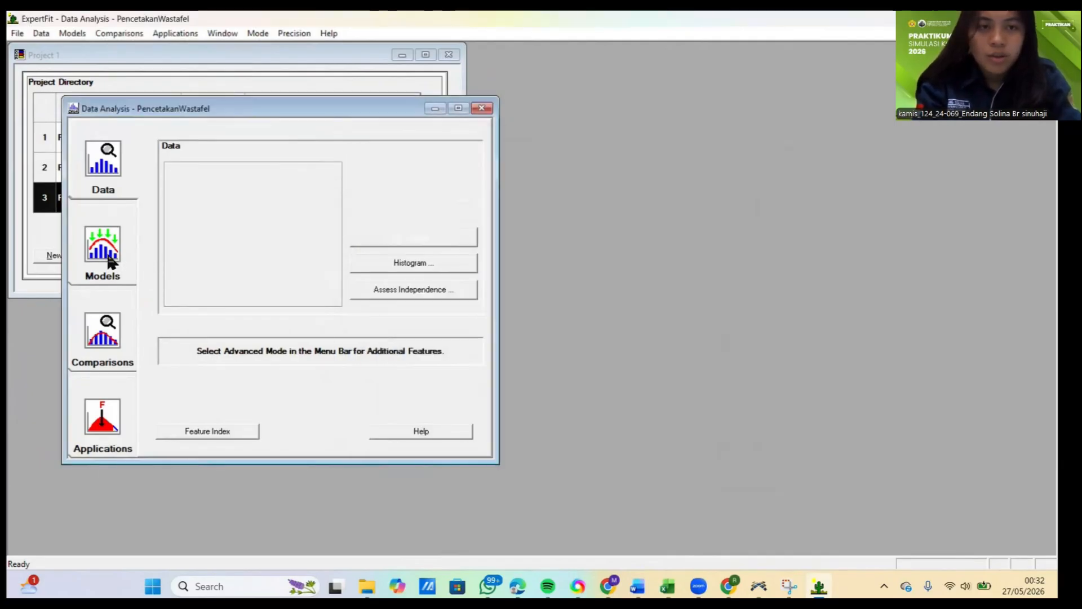
{"action": "left_click", "coordinate": [447, 181]}
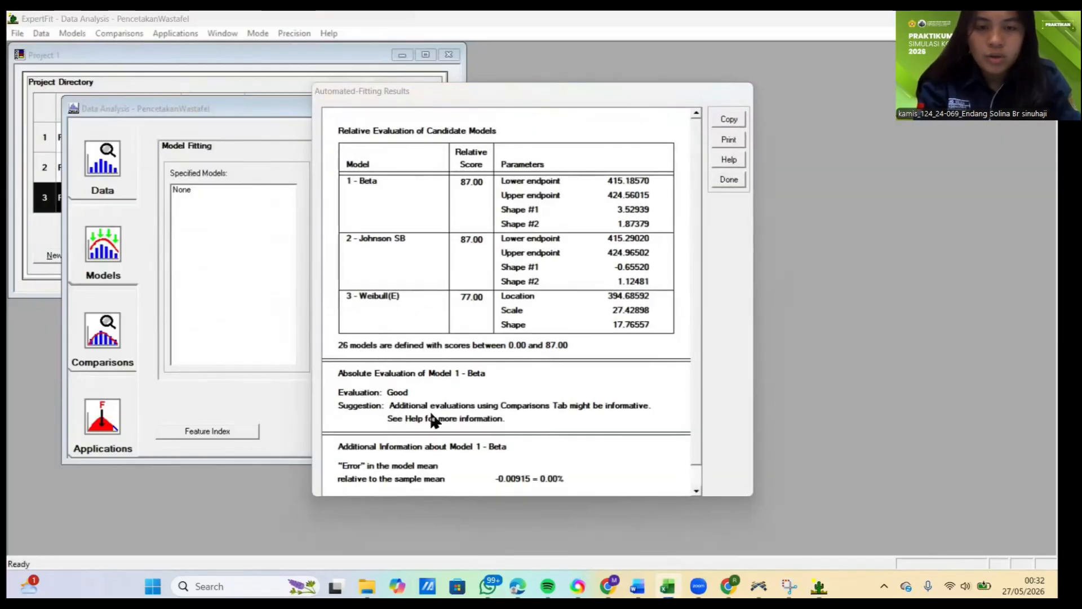
{"action": "left_click", "coordinate": [727, 180]}
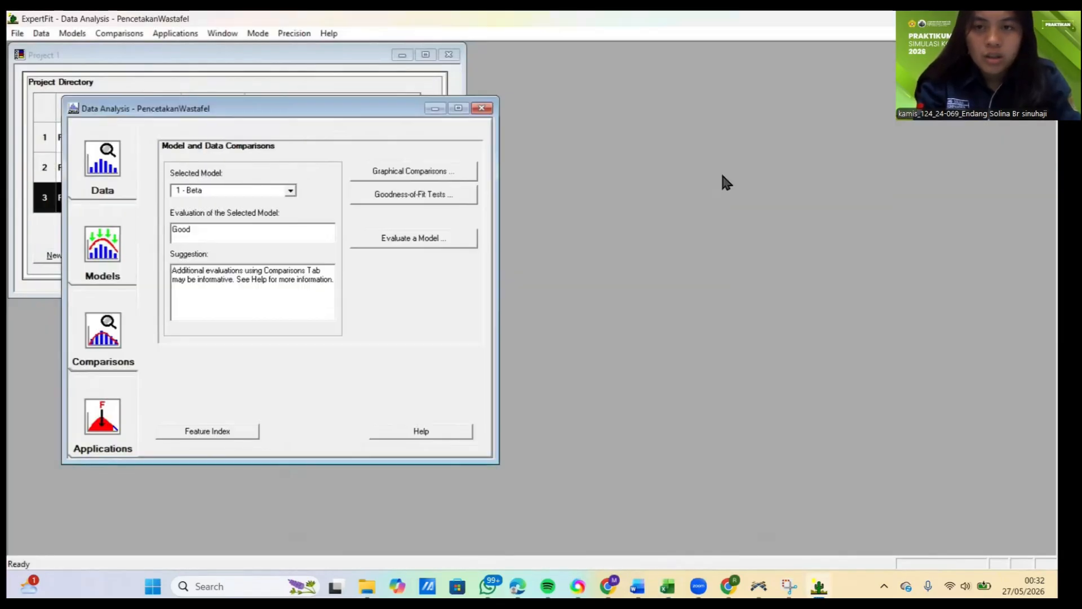
Step: Generate the Flexsim simulation representation of the 1 - Beta model for PencetakanWastafel
{"action": "left_click", "coordinate": [112, 400]}
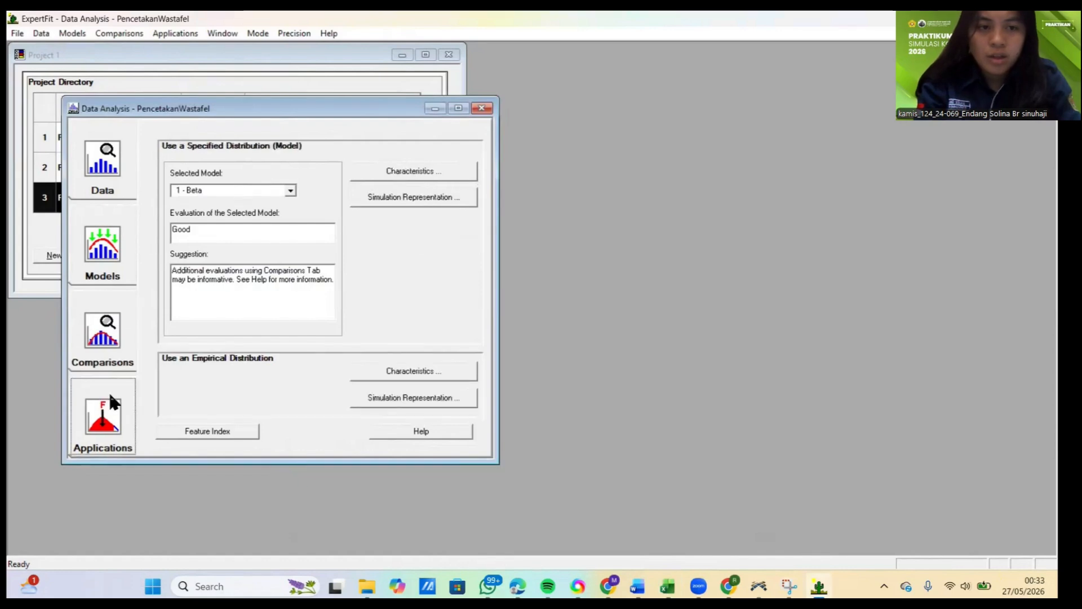
{"action": "left_click", "coordinate": [421, 196]}
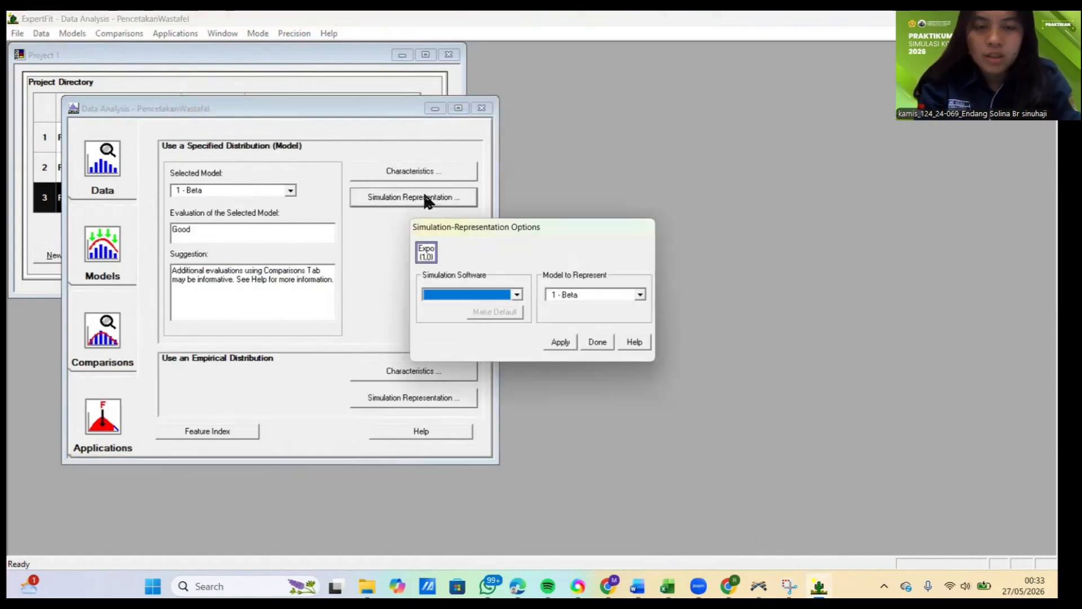
{"action": "left_click", "coordinate": [517, 294]}
{"action": "left_click", "coordinate": [449, 310]}
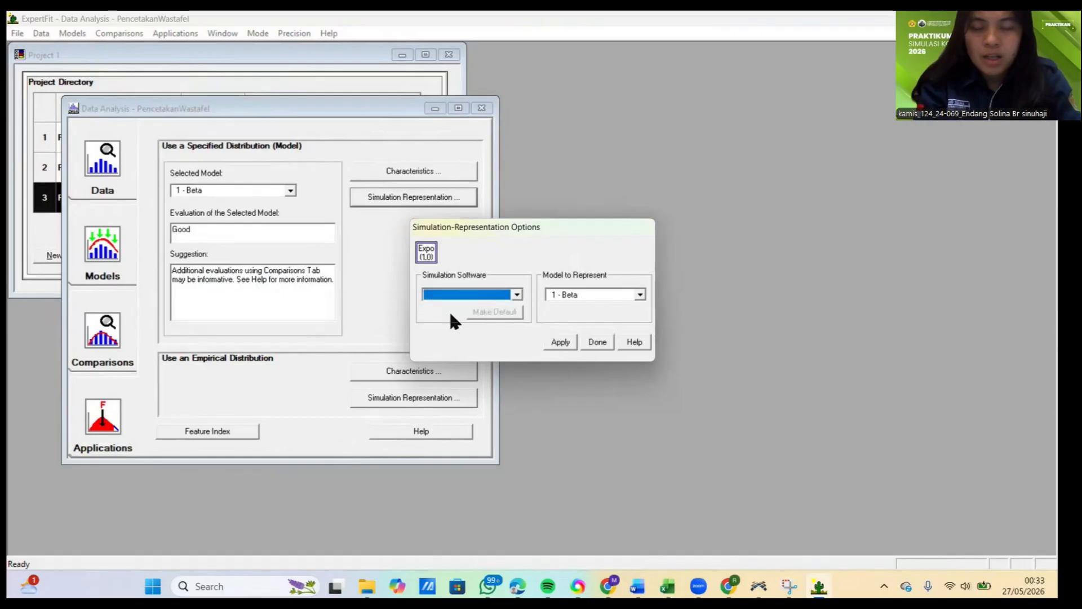
{"action": "left_click", "coordinate": [457, 296]}
{"action": "left_click", "coordinate": [439, 307]}
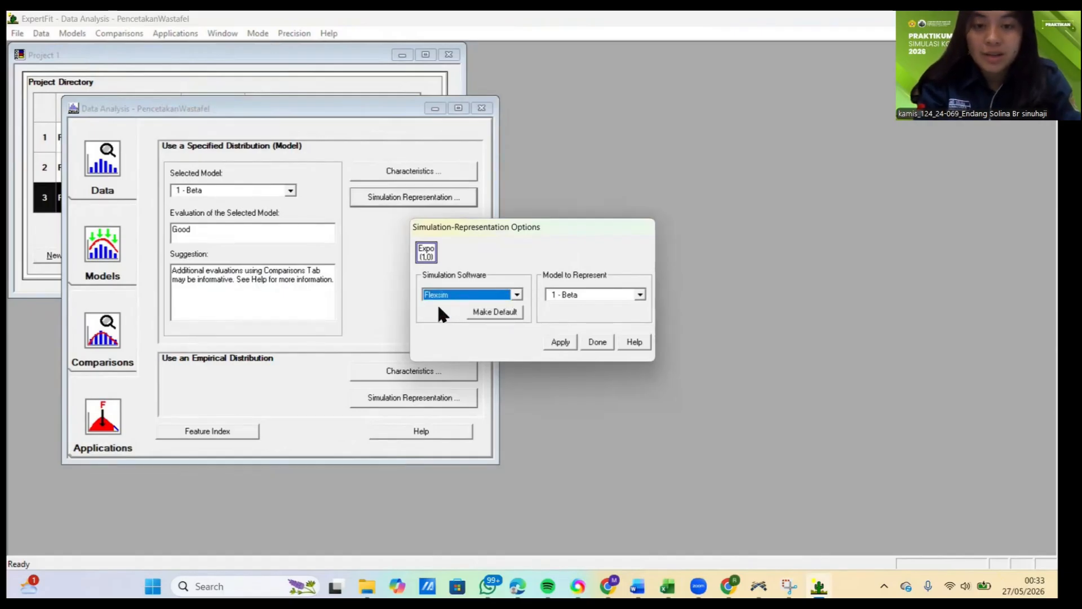
{"action": "left_click", "coordinate": [560, 341]}
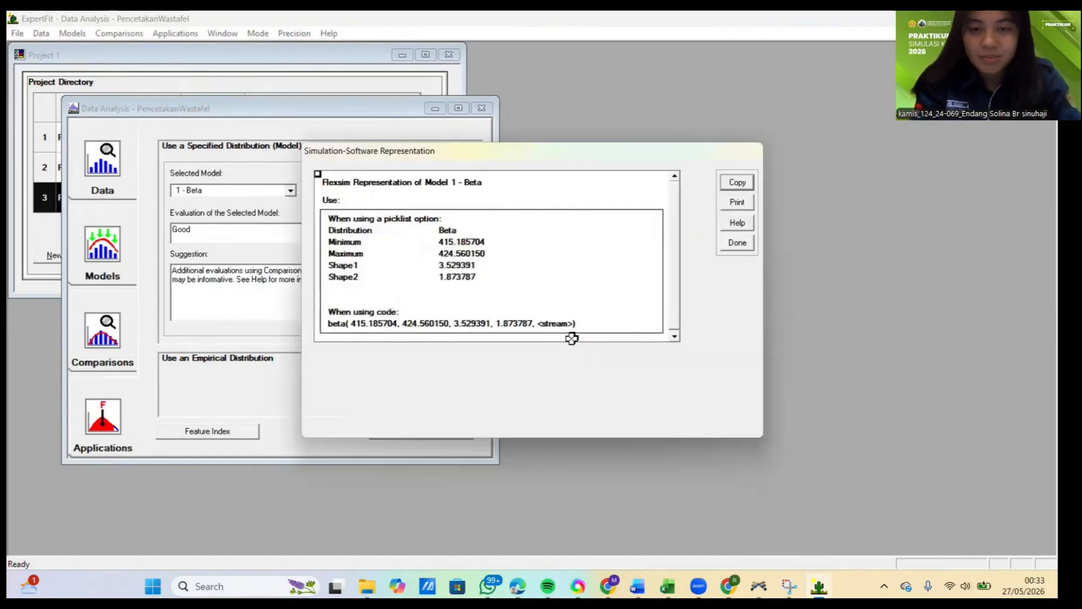
Step: Copy only the beta code line from the Flexsim representation, with tab delimiters included
{"action": "left_click_drag", "start_coordinate": [327, 323], "coordinate": [437, 324]}
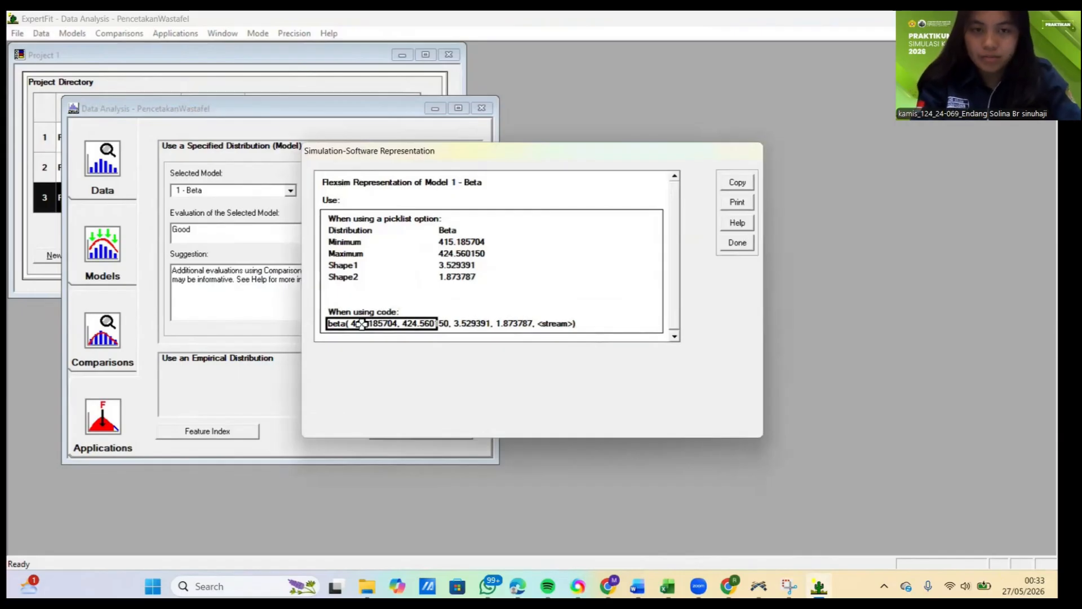
{"action": "left_click", "coordinate": [738, 186]}
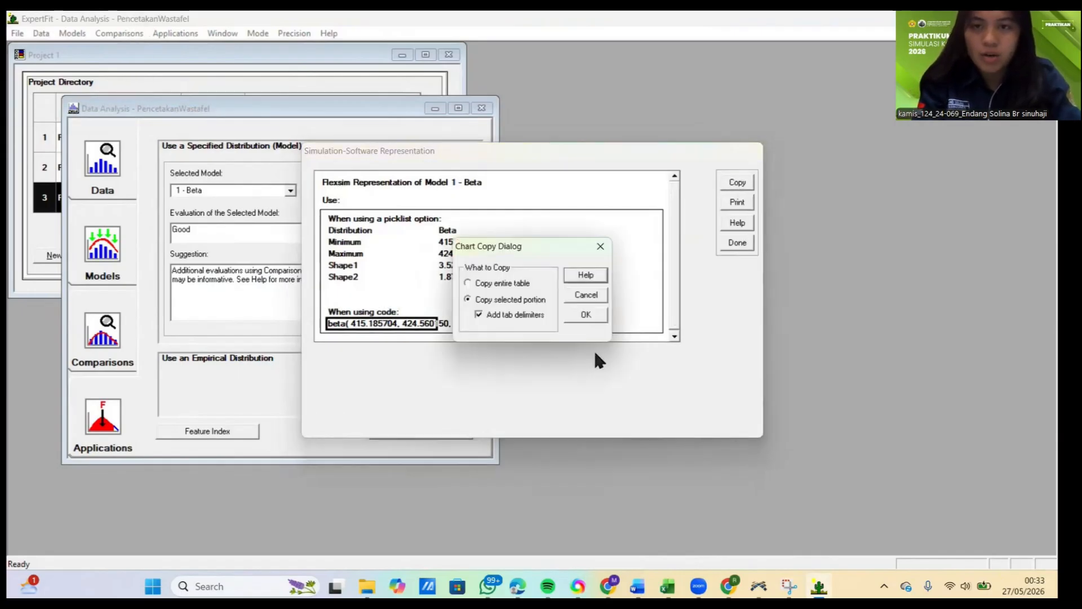
{"action": "left_click", "coordinate": [586, 316]}
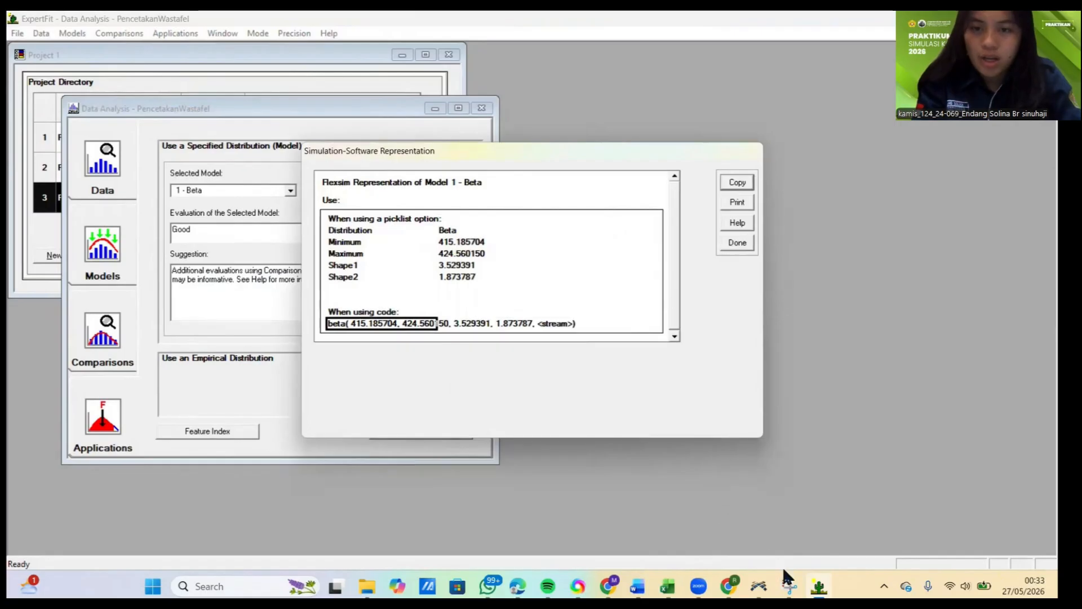
Step: Switch to FlexSim and set ProsesPencetakanWastafel's process time to beta( 415.185704, 424.560150, 3.529391, 1.873787, getstream(current))
{"action": "left_click", "coordinate": [758, 586]}
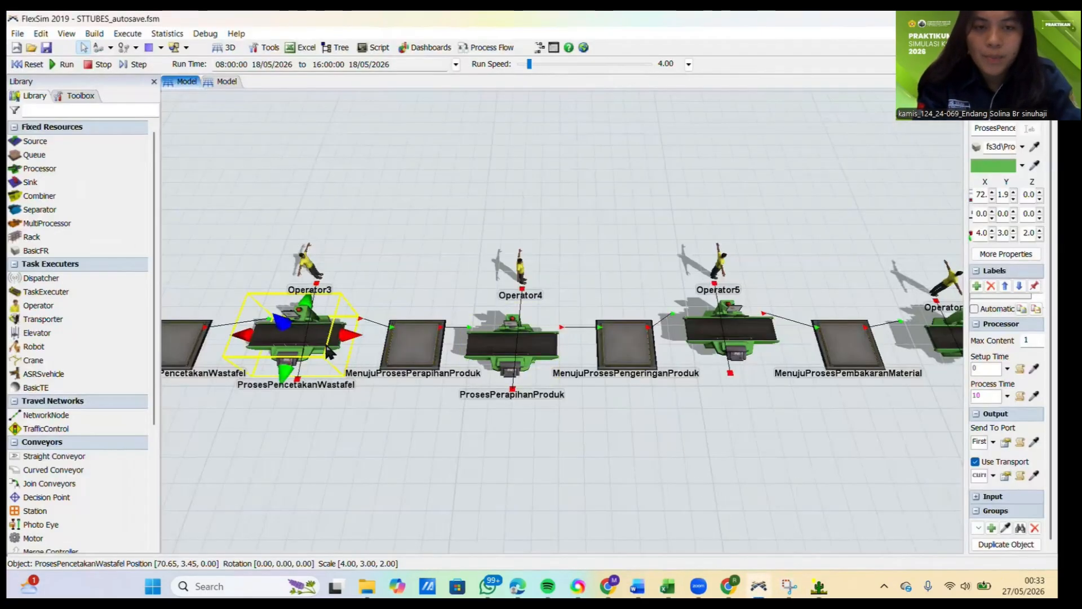
{"action": "double_click", "coordinate": [328, 352]}
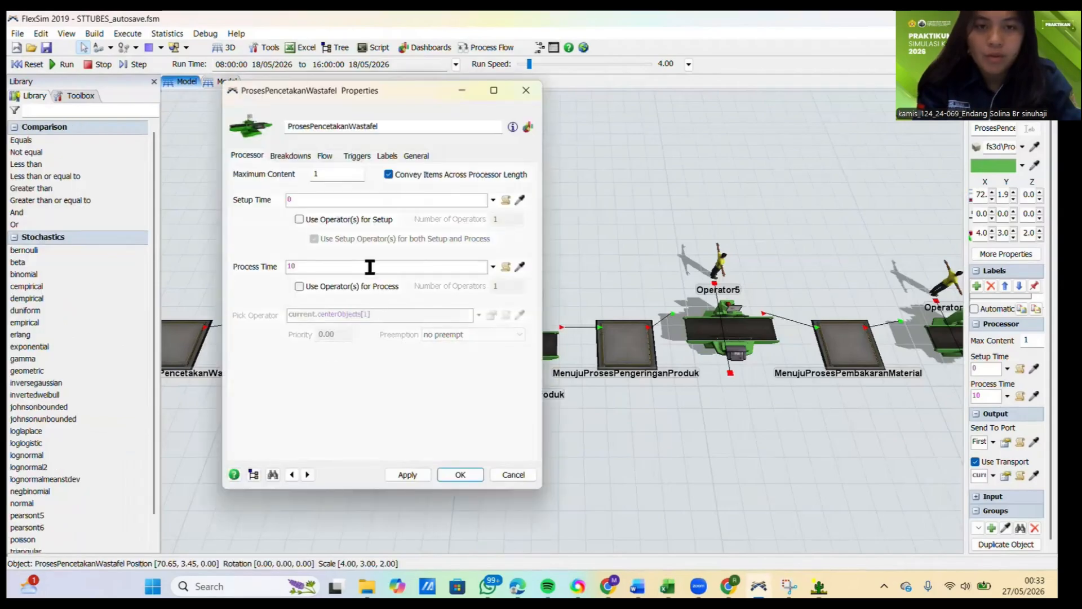
{"action": "left_click", "coordinate": [370, 266]}
{"action": "key", "text": "ctrl+v"}
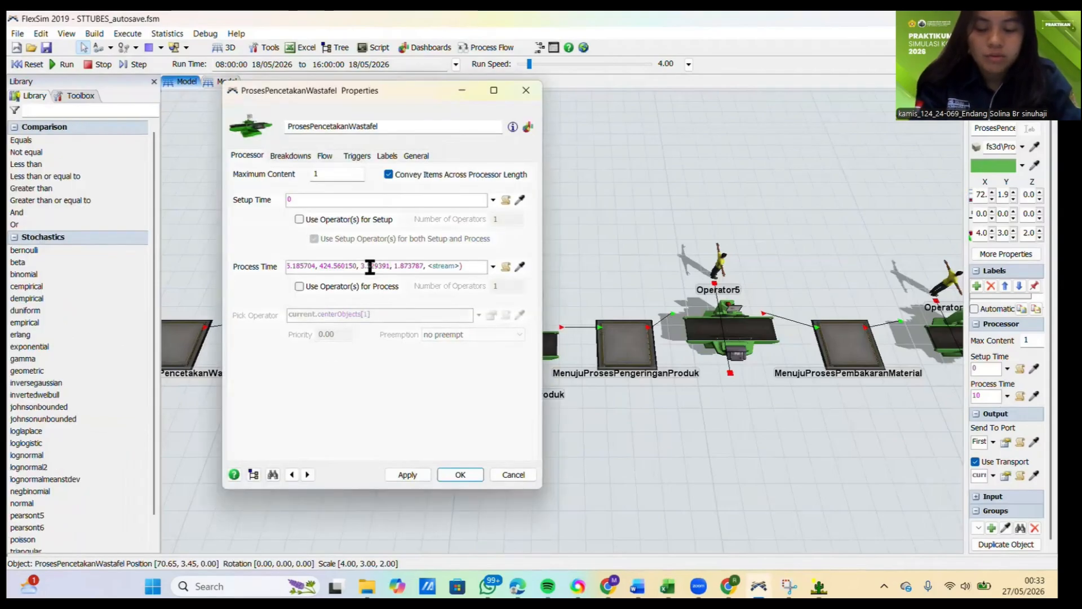
{"action": "key", "text": "Left"}
{"action": "key", "text": "BackSpace"}
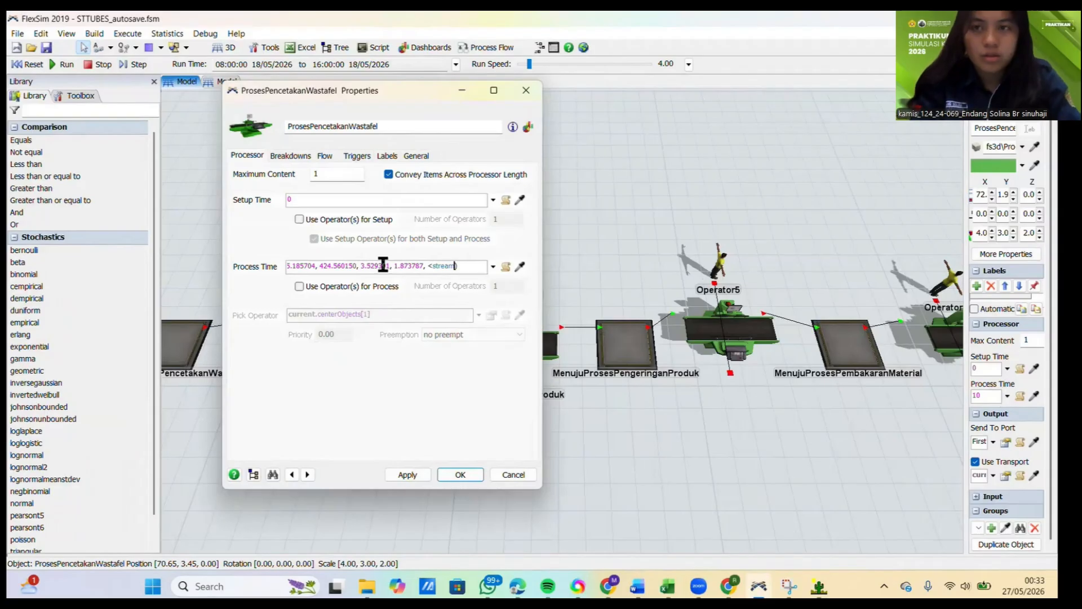
{"action": "type", "text": "(cu"}
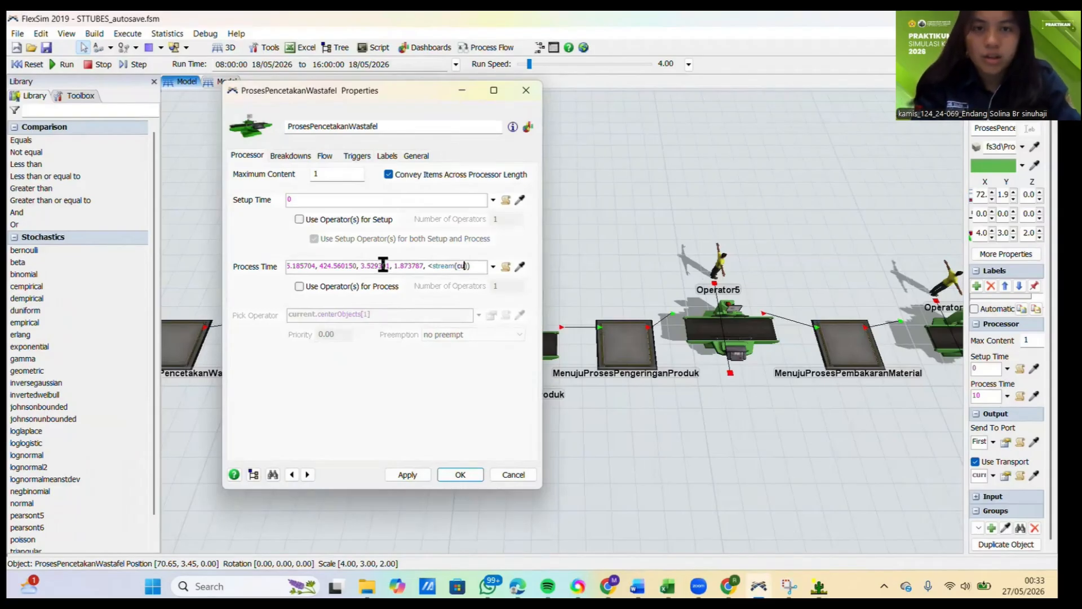
{"action": "type", "text": "rrent"}
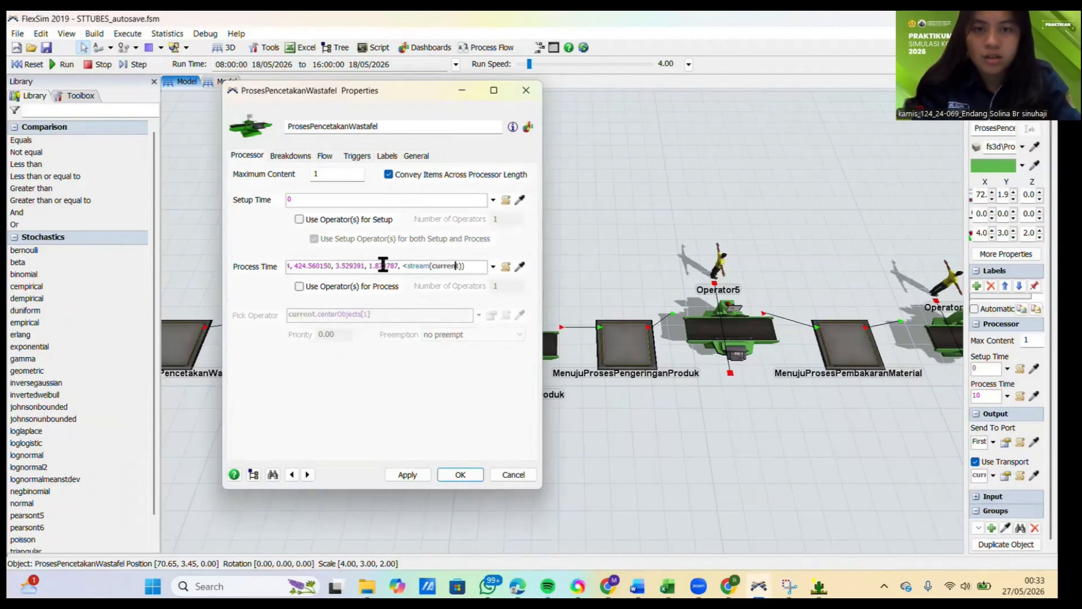
{"action": "key", "text": "Left"}
{"action": "key", "text": "Left"}
{"action": "key", "text": "Left"}
{"action": "key", "text": "Left"}
{"action": "key", "text": "Left"}
{"action": "key", "text": "Left"}
{"action": "key", "text": "Left"}
{"action": "key", "text": "Left"}
{"action": "key", "text": "Left"}
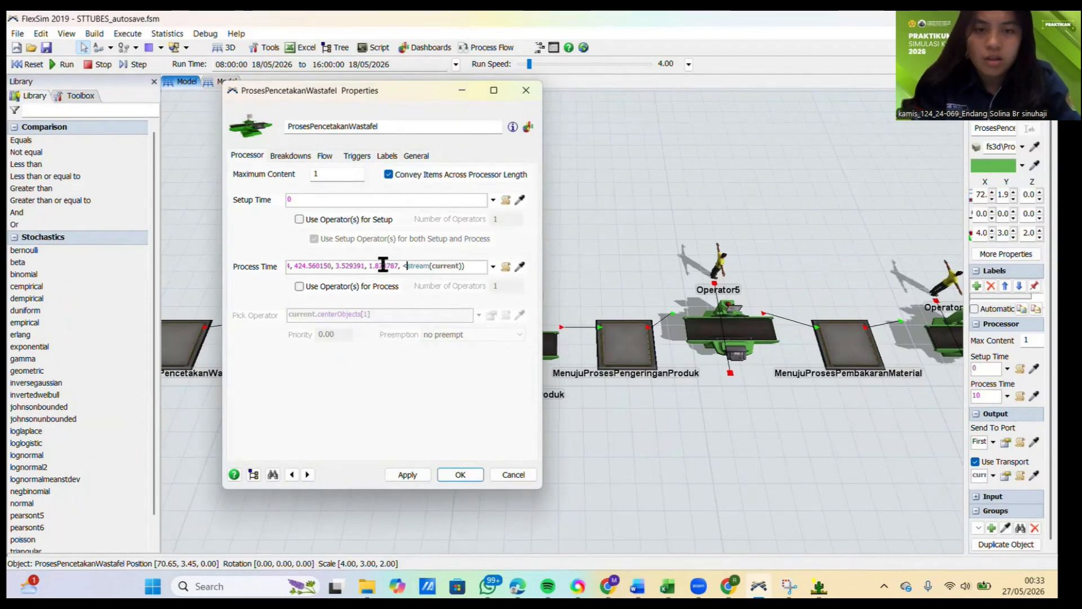
{"action": "key", "text": "BackSpace"}
{"action": "type", "text": "get"}
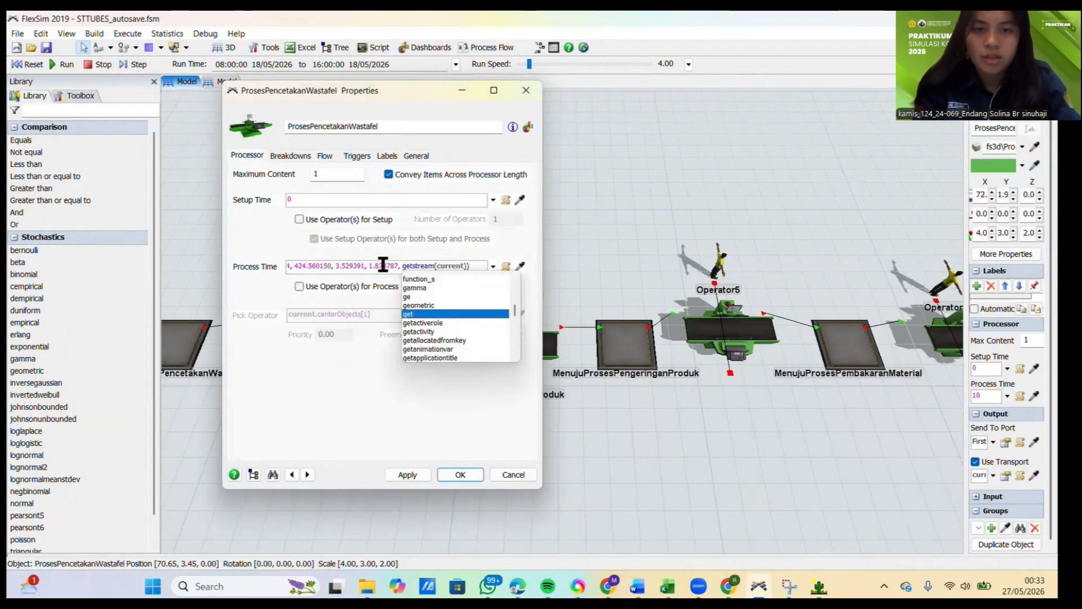
{"action": "left_click", "coordinate": [405, 475]}
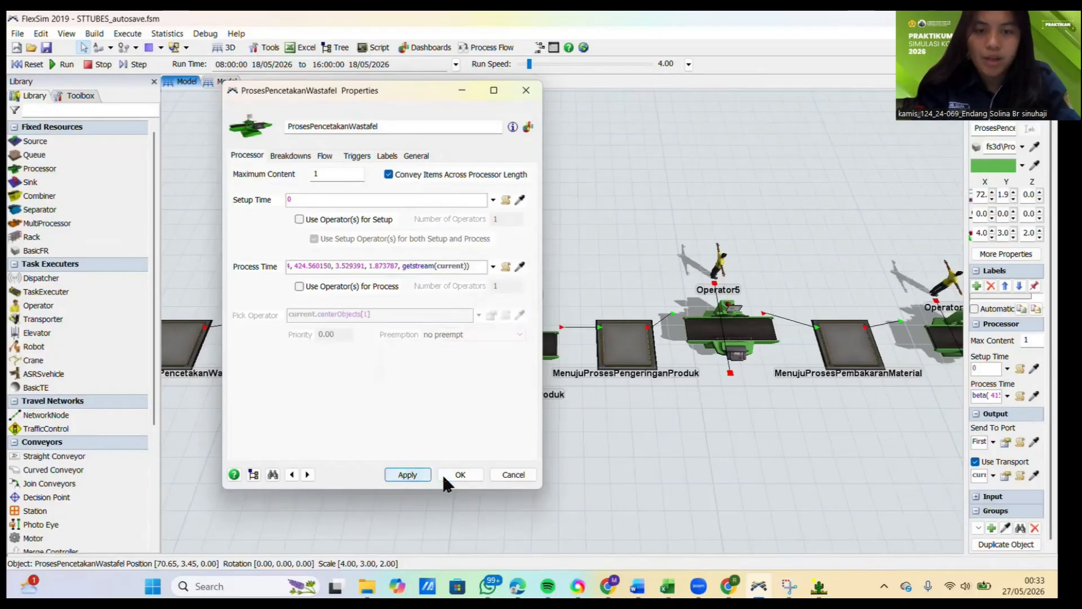
{"action": "left_click", "coordinate": [463, 474]}
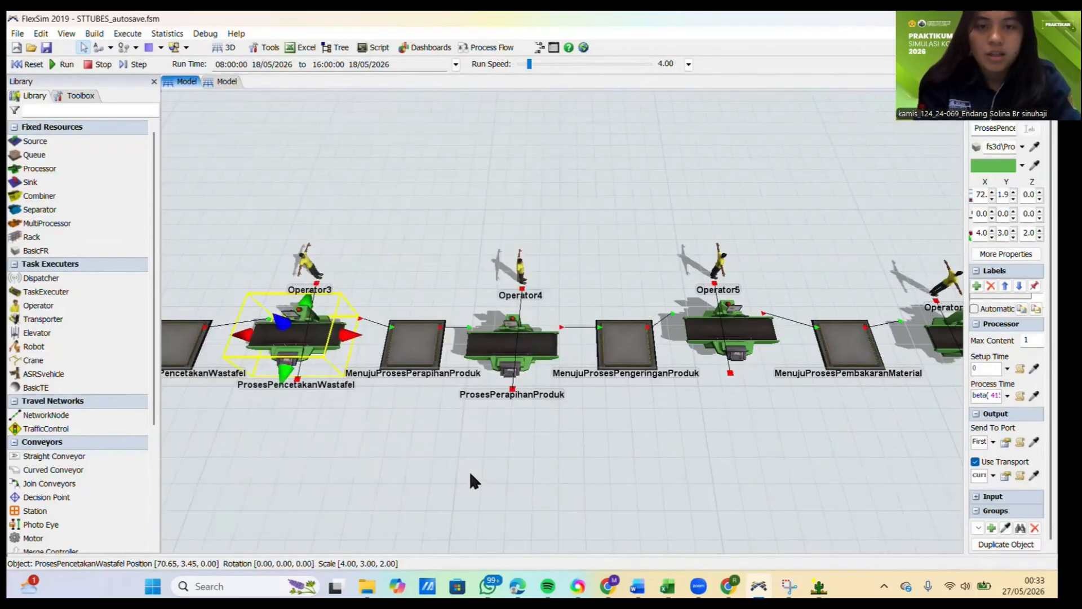
Step: Select the ProsesPerapihanProduk processor, and copy the ten Perapihan produk measurements in C7:L7 of the Excel DATA workbook
{"action": "left_click", "coordinate": [510, 338]}
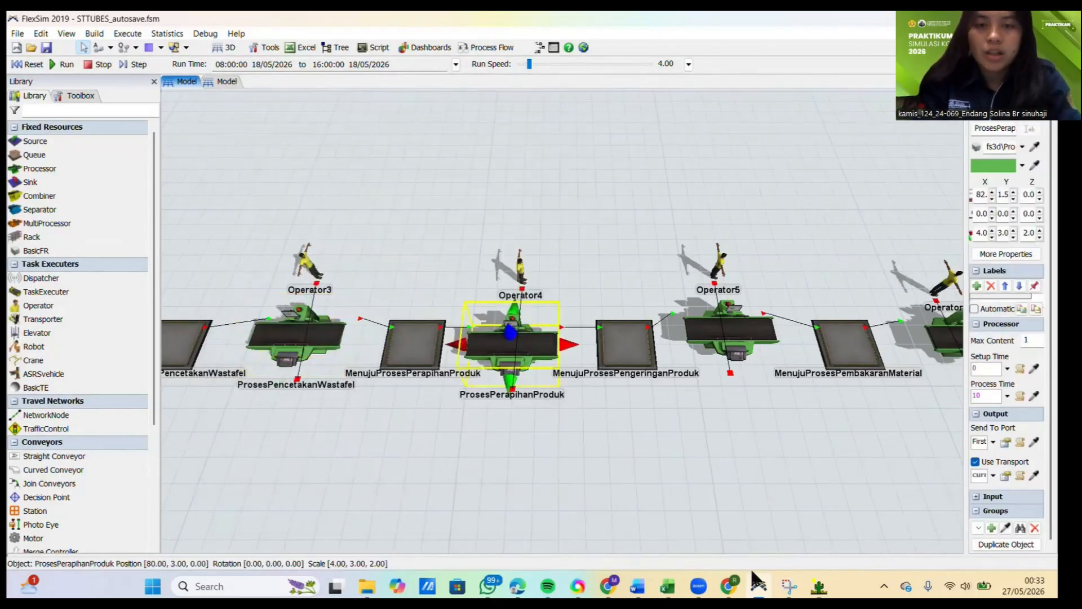
{"action": "left_click", "coordinate": [667, 586]}
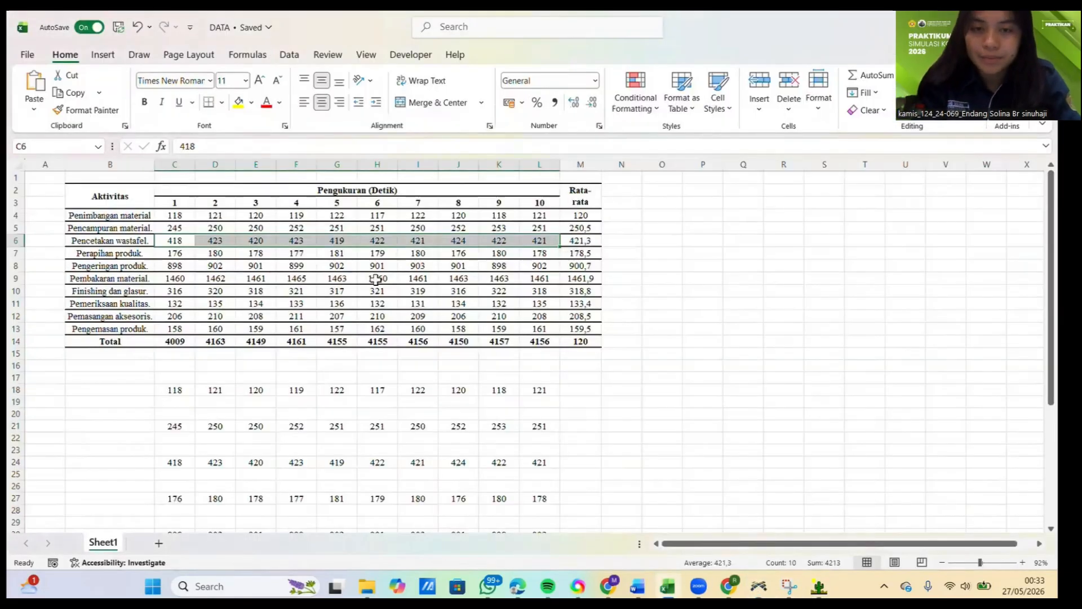
{"action": "left_click_drag", "start_coordinate": [179, 251], "coordinate": [558, 262]}
{"action": "key", "text": "ctrl+c"}
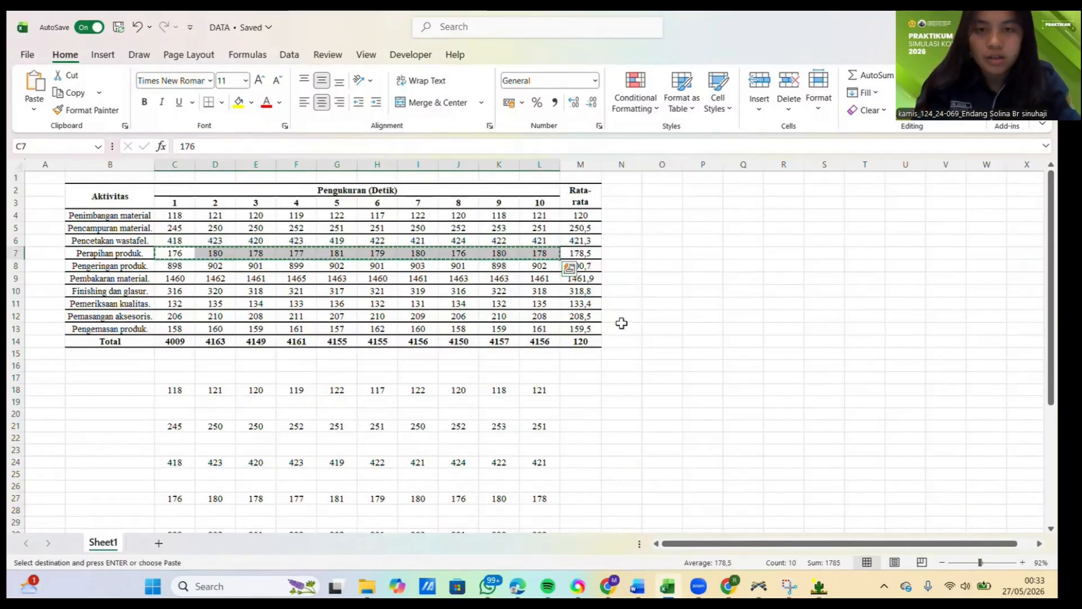
Step: Switch to ExpertFit, close the PencetakanWastafel analysis, and create a data-fitting project element named PerapihanProduk with its analysis opened
{"action": "left_click", "coordinate": [819, 585]}
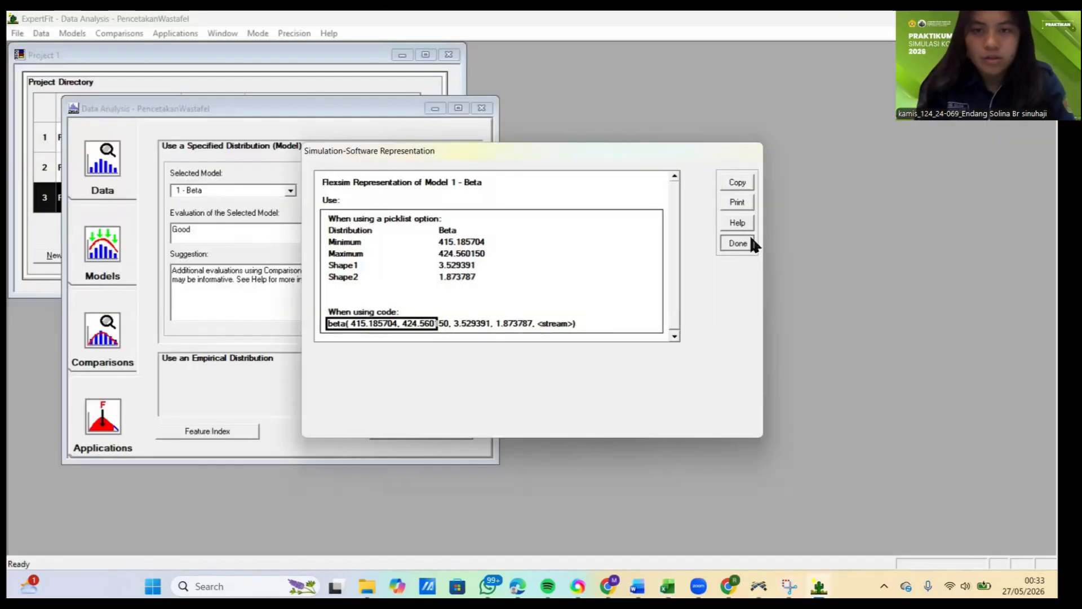
{"action": "left_click", "coordinate": [743, 243]}
{"action": "left_click", "coordinate": [596, 342]}
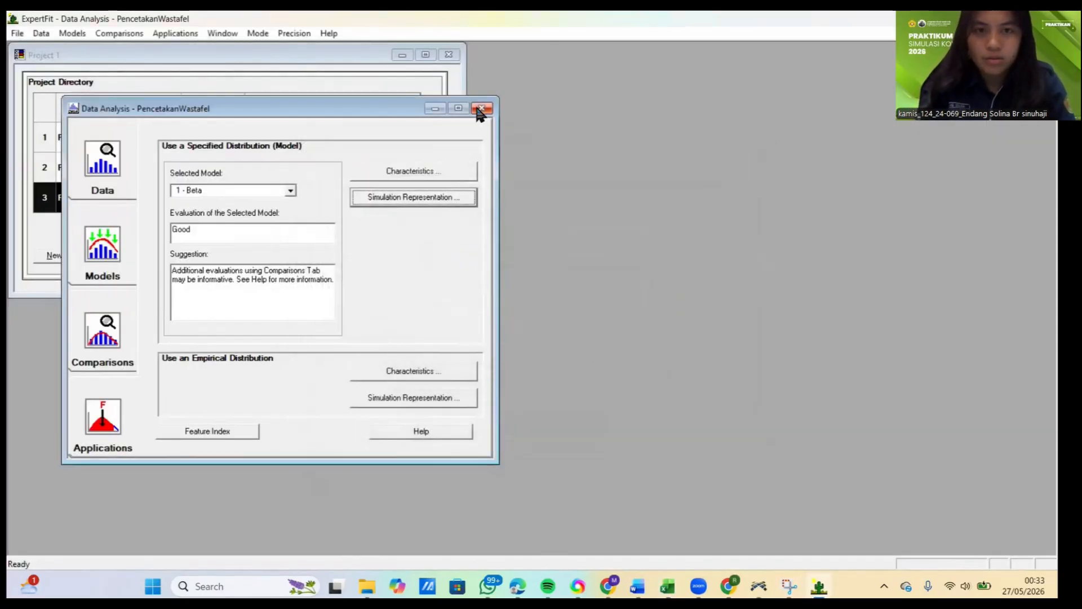
{"action": "left_click", "coordinate": [482, 108]}
{"action": "left_click", "coordinate": [66, 255]}
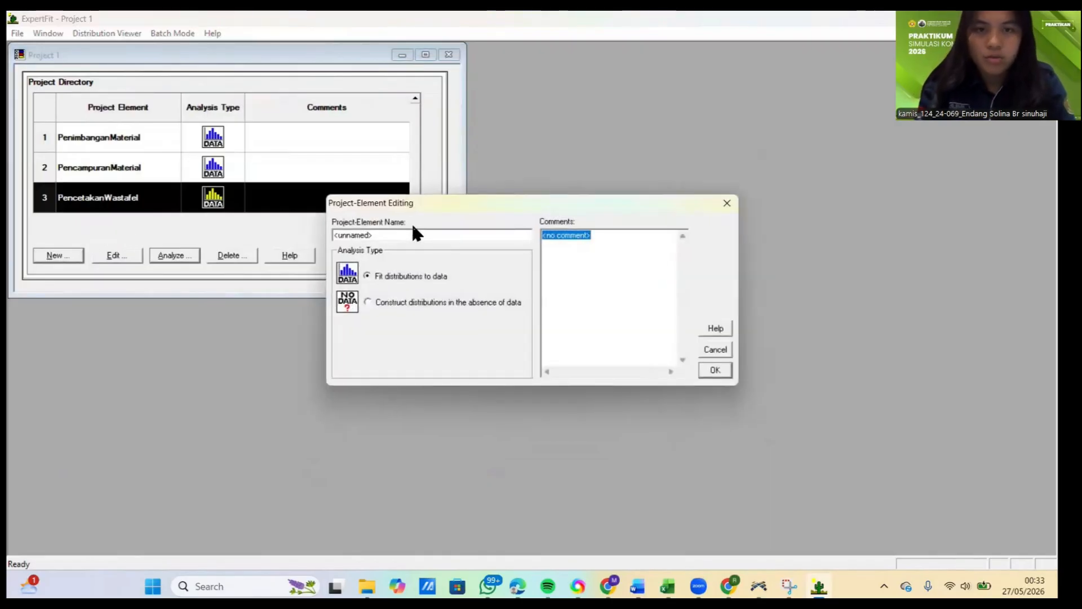
{"action": "type", "text": "Pe"}
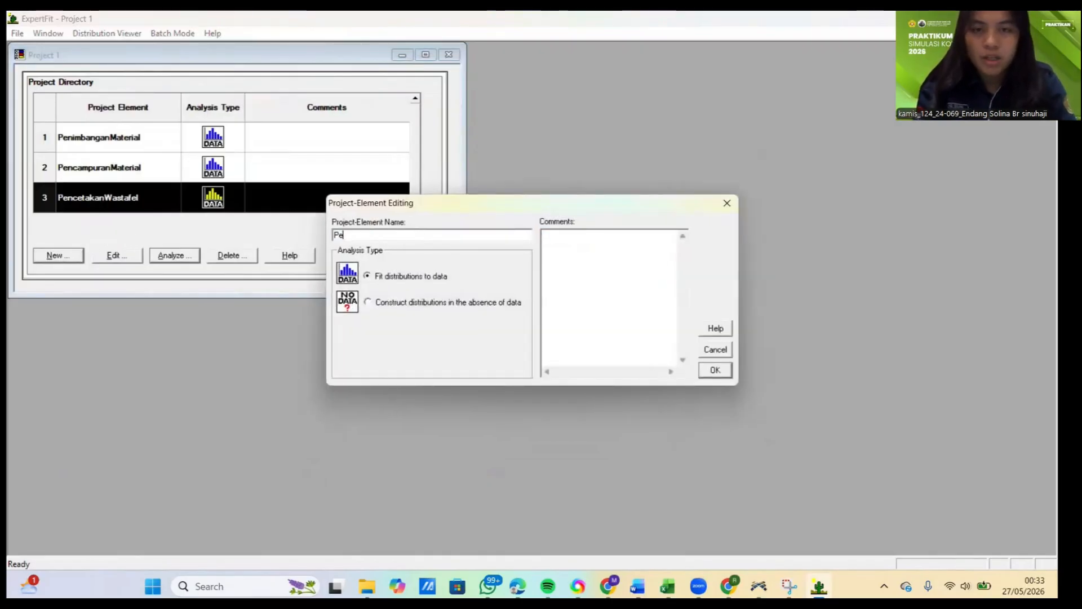
{"action": "type", "text": "rapihanProdu"}
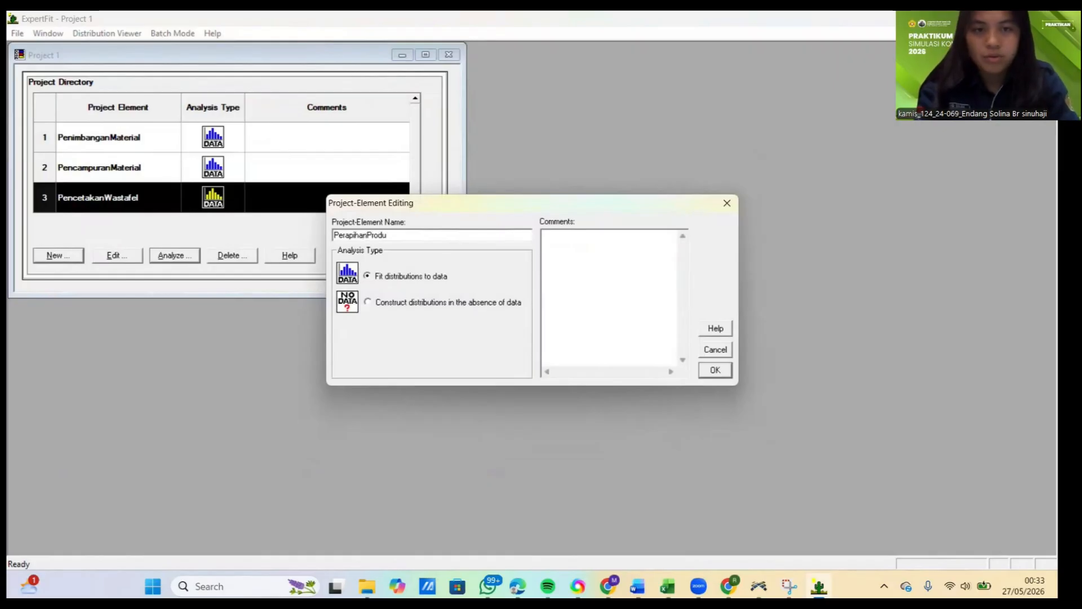
{"action": "type", "text": "k"}
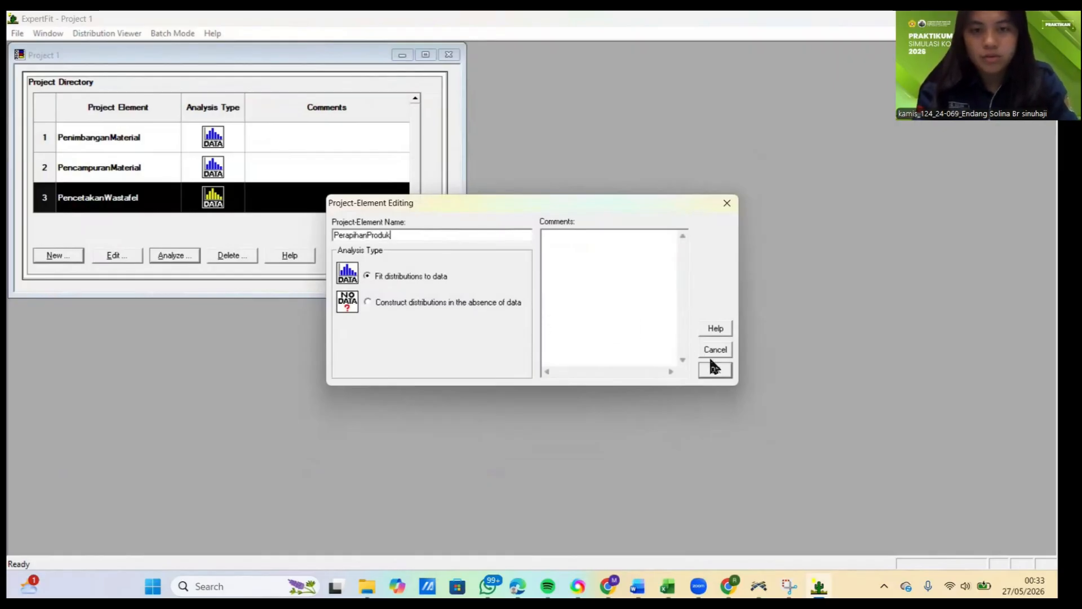
{"action": "left_click", "coordinate": [716, 370]}
{"action": "left_click", "coordinate": [169, 256]}
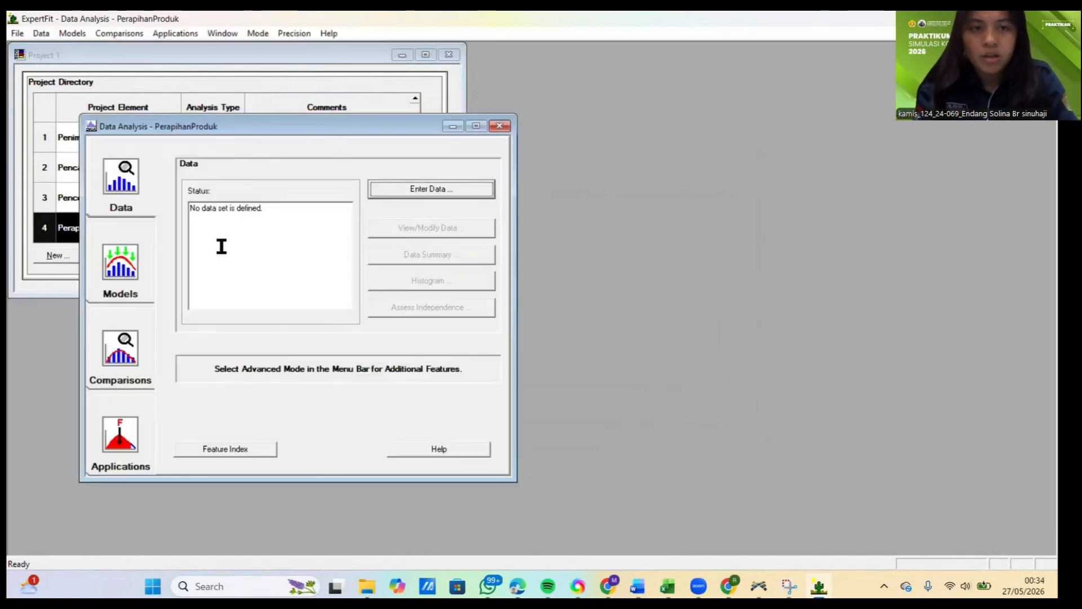
Step: Enter the ten copied Perapihan produk measurements from the clipboard as the PerapihanProduk data set
{"action": "left_click", "coordinate": [442, 189]}
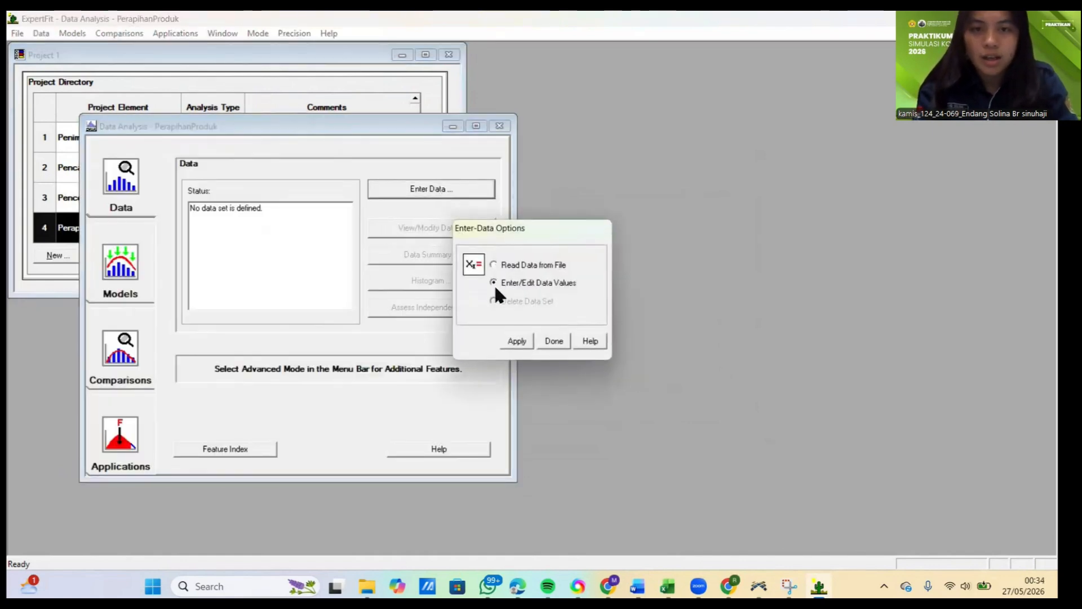
{"action": "left_click", "coordinate": [518, 341]}
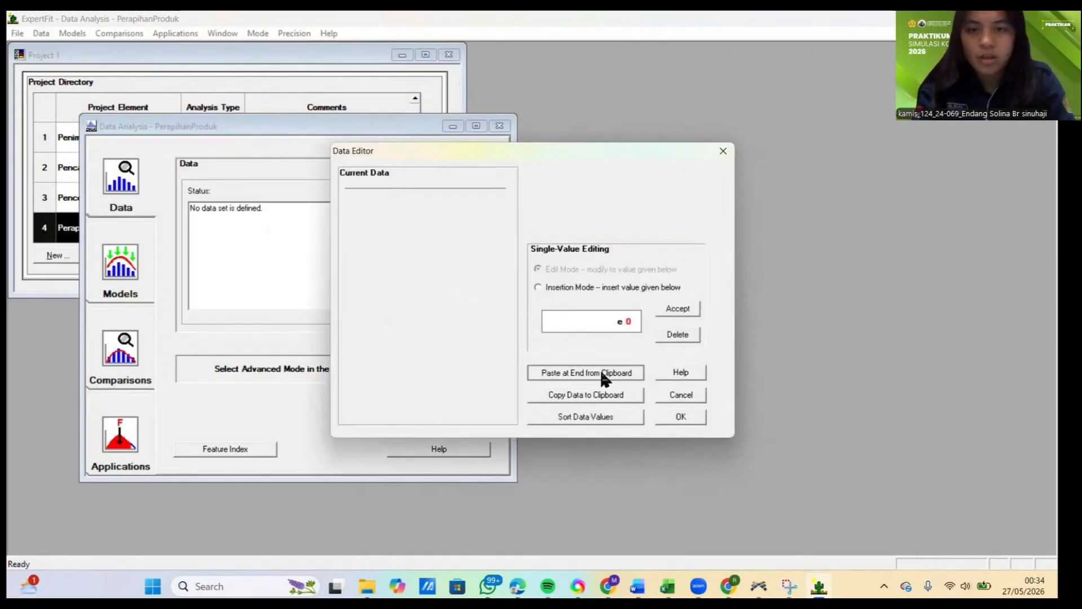
{"action": "left_click", "coordinate": [601, 372]}
{"action": "left_click", "coordinate": [665, 420]}
{"action": "left_click", "coordinate": [572, 325]}
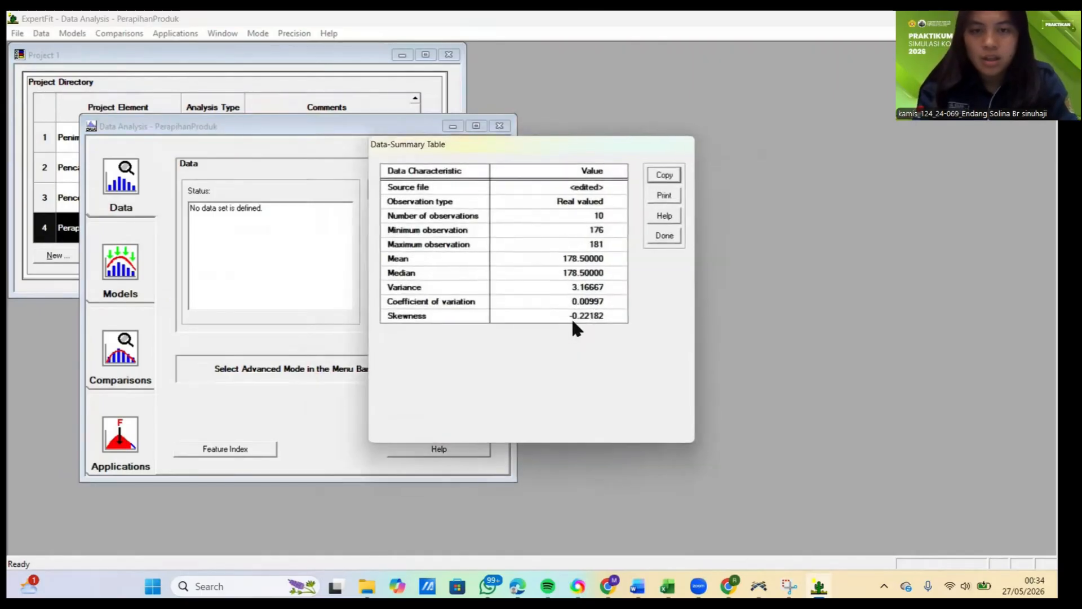
{"action": "left_click", "coordinate": [664, 237]}
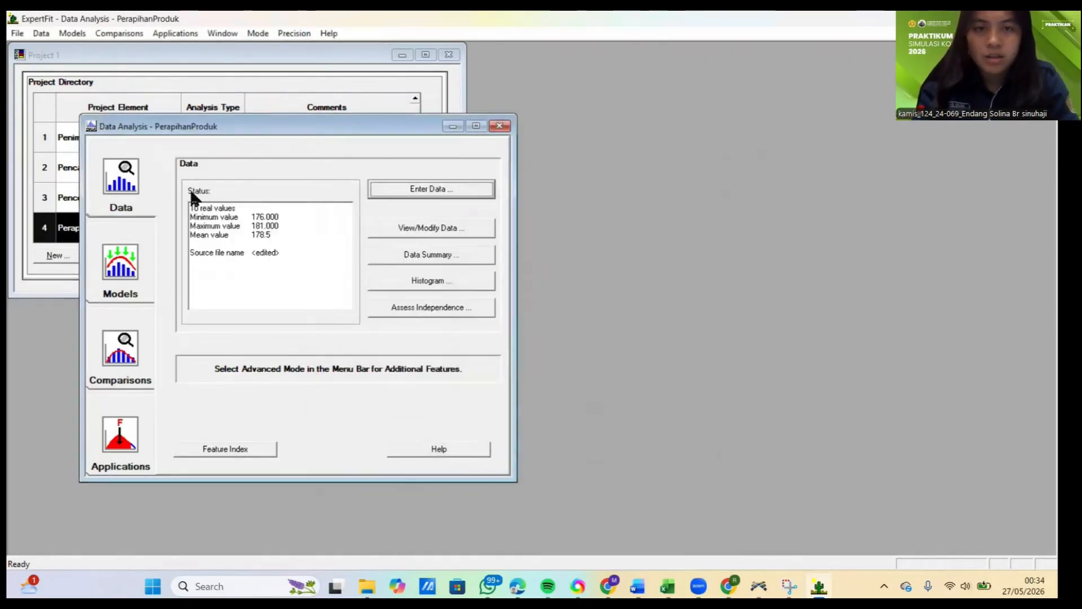
Step: Run automated model fitting on the PerapihanProduk data
{"action": "left_click", "coordinate": [112, 249]}
{"action": "left_click", "coordinate": [377, 194]}
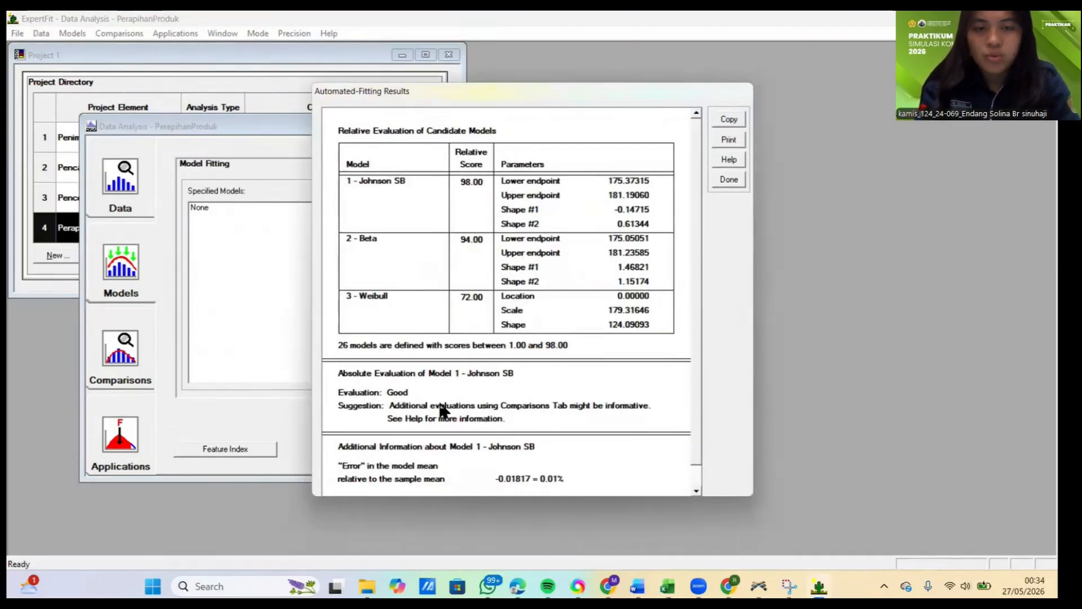
{"action": "left_click", "coordinate": [728, 180]}
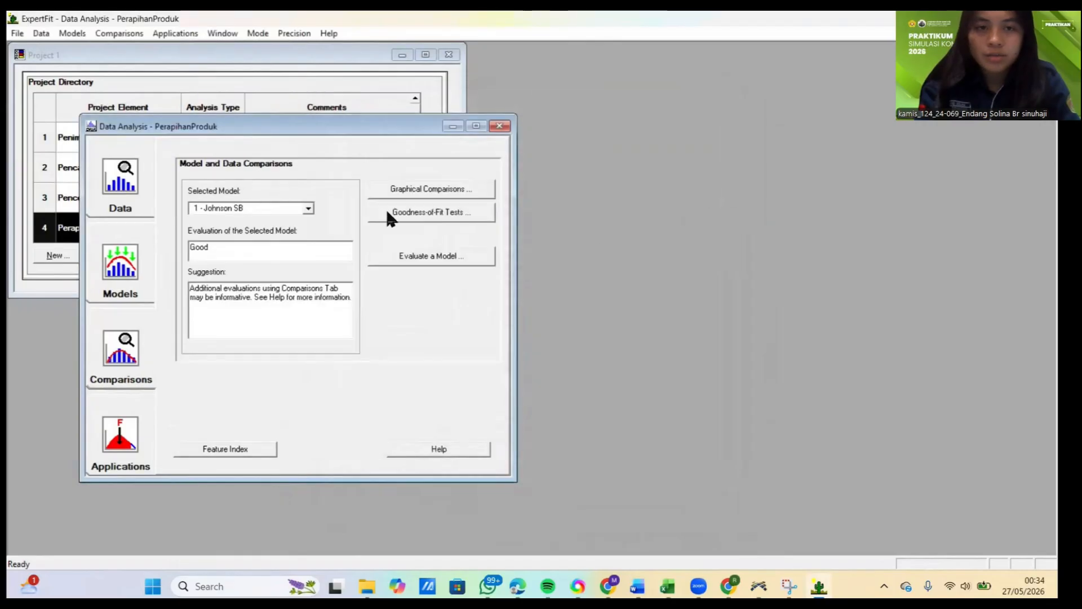
Step: Generate the Flexsim simulation representation of the 1 - Johnson SB model for PerapihanProduk
{"action": "left_click", "coordinate": [121, 434]}
{"action": "left_click", "coordinate": [417, 216]}
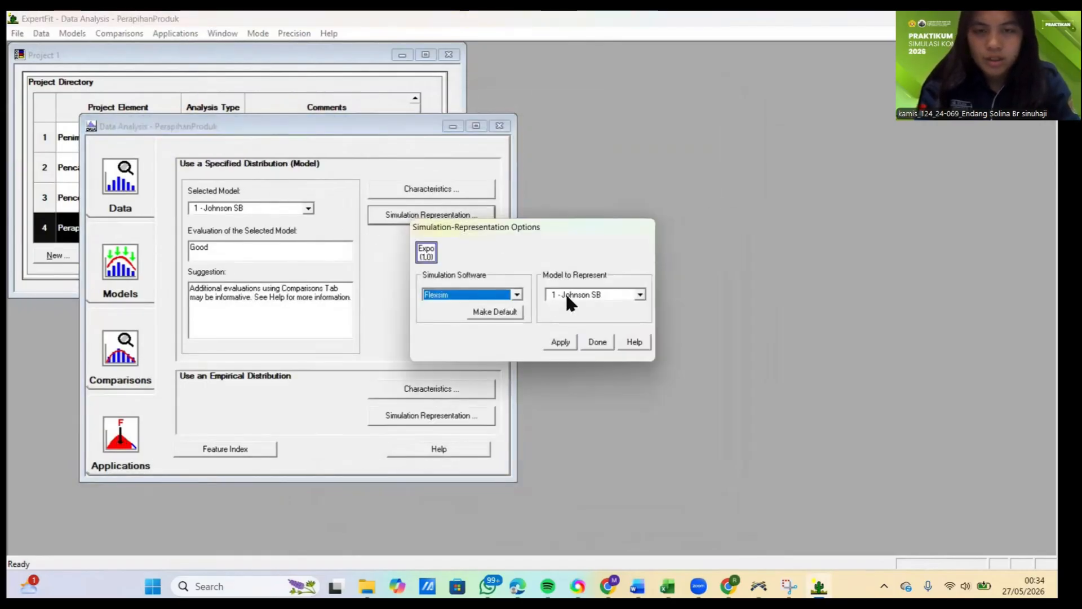
{"action": "left_click", "coordinate": [561, 341]}
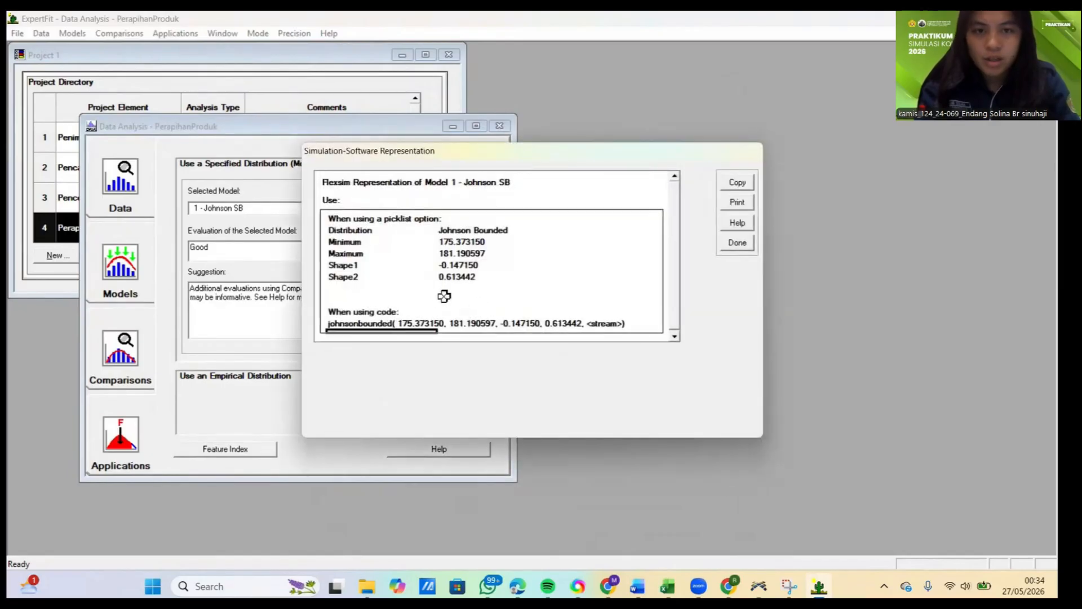
Step: Copy only the johnsonbounded code line from the Flexsim representation and close the representation dialogs
{"action": "left_click", "coordinate": [387, 318]}
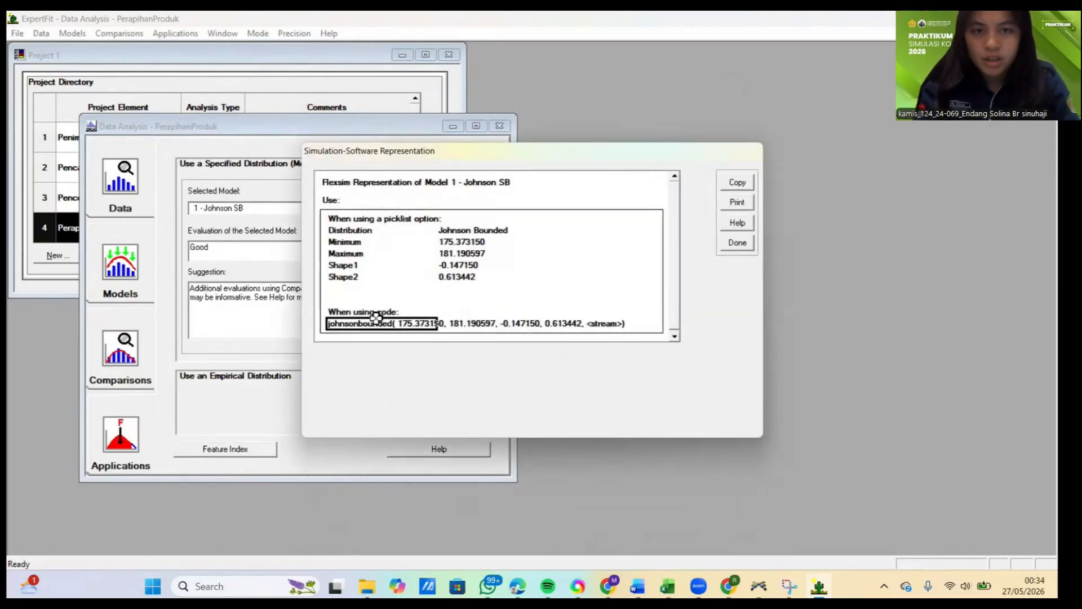
{"action": "left_click", "coordinate": [737, 182]}
{"action": "left_click", "coordinate": [581, 311]}
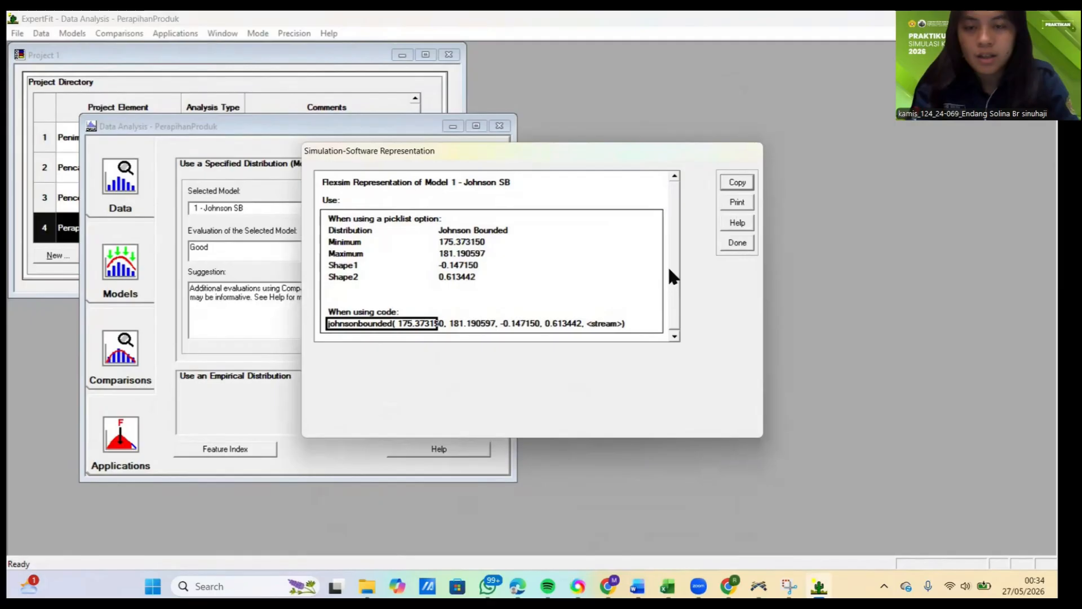
{"action": "left_click", "coordinate": [738, 244]}
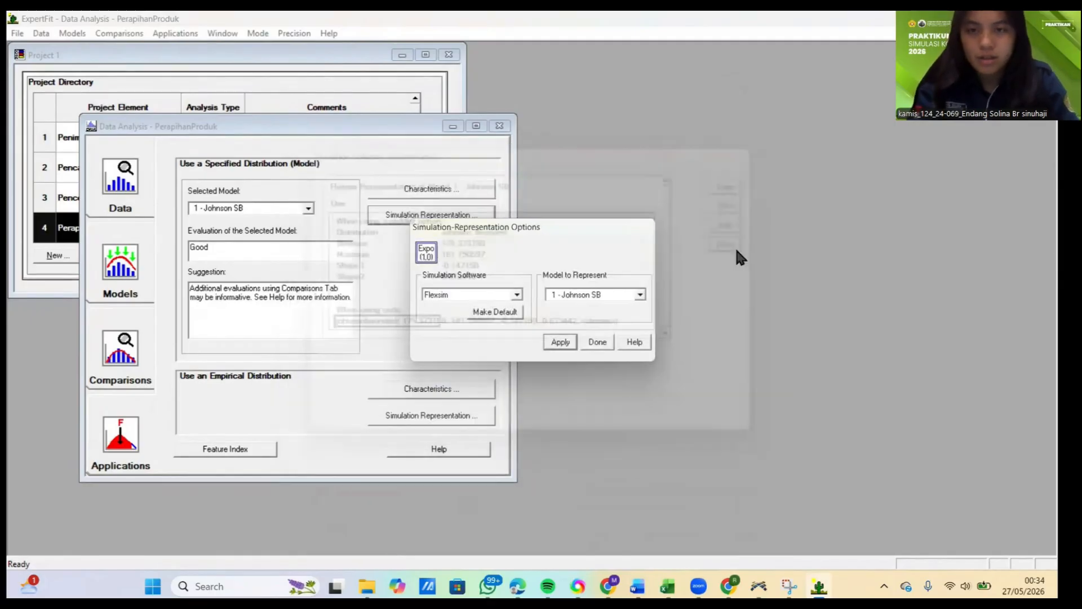
{"action": "left_click", "coordinate": [596, 342]}
Step: Switch to FlexSim and set ProsesPerapihanProduk's process time to johnsonbounded( 175.373150, 181.190597, -0.147150, 0.613442, getstream(current))
{"action": "left_click", "coordinate": [759, 586]}
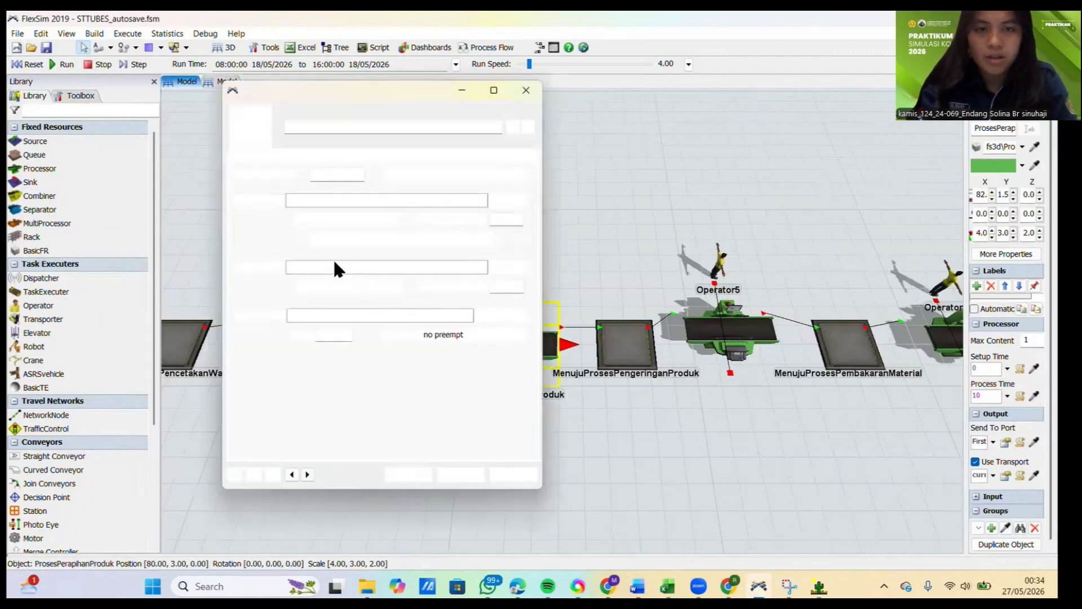
{"action": "left_click", "coordinate": [337, 267]}
{"action": "key", "text": "ctrl+v"}
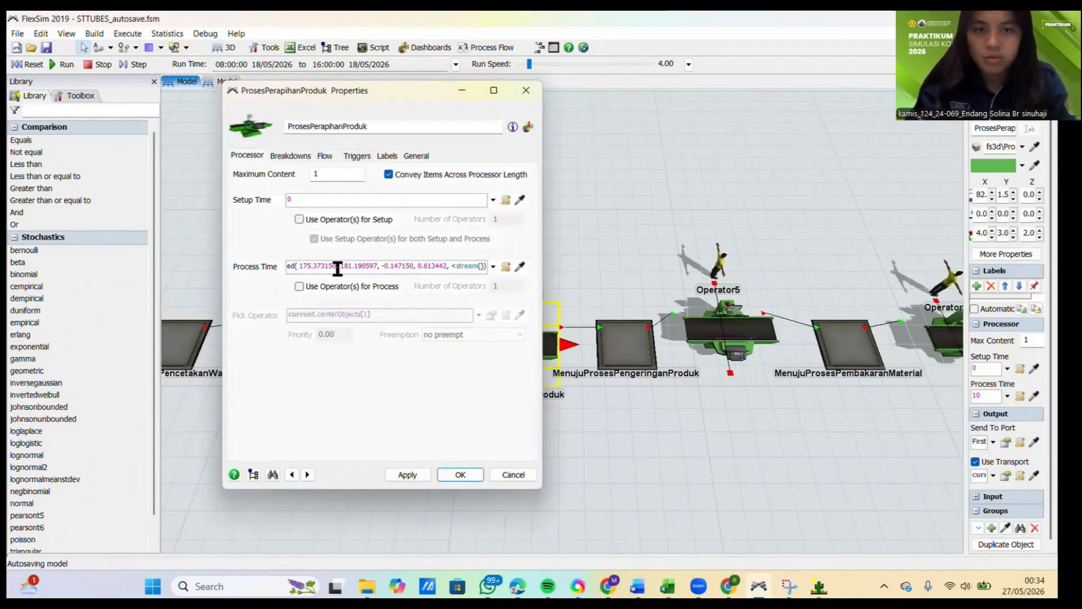
{"action": "type", "text": "ge"}
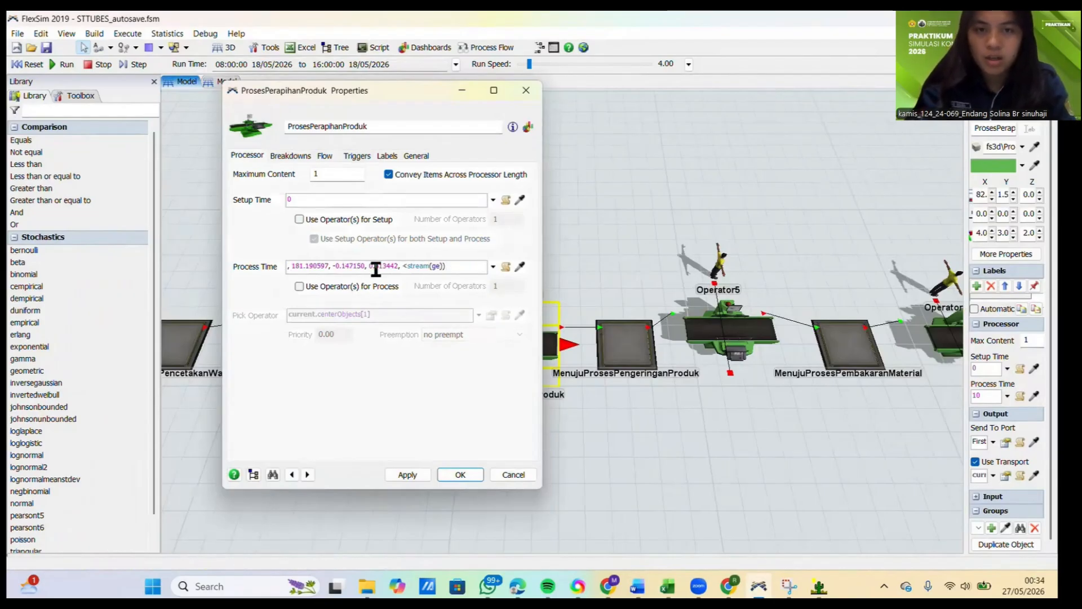
{"action": "key", "text": "BackSpace"}
{"action": "key", "text": "BackSpace"}
{"action": "type", "text": "curren"}
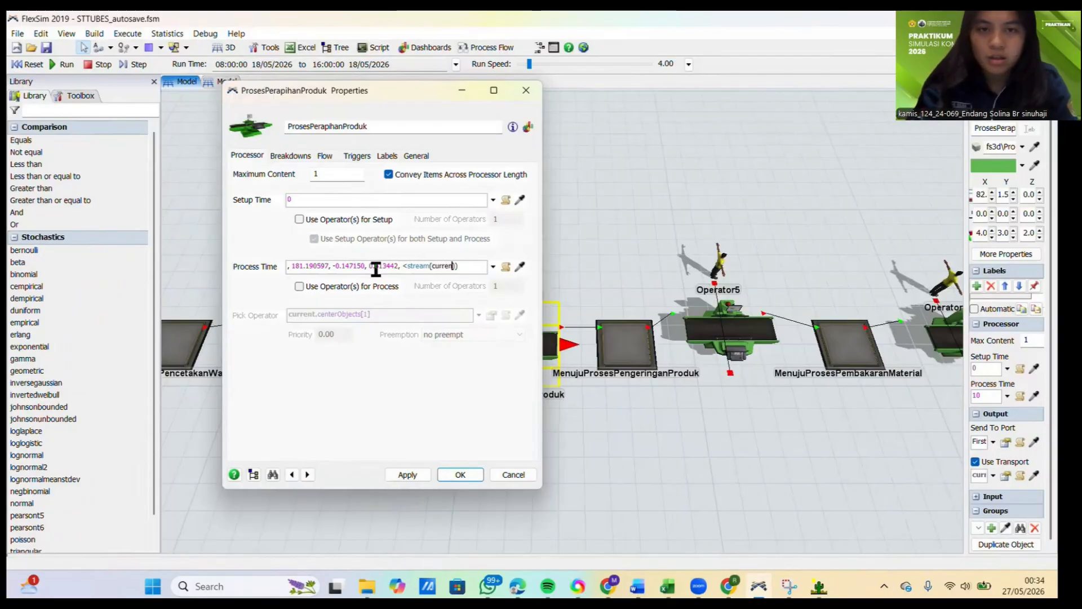
{"action": "type", "text": "t"}
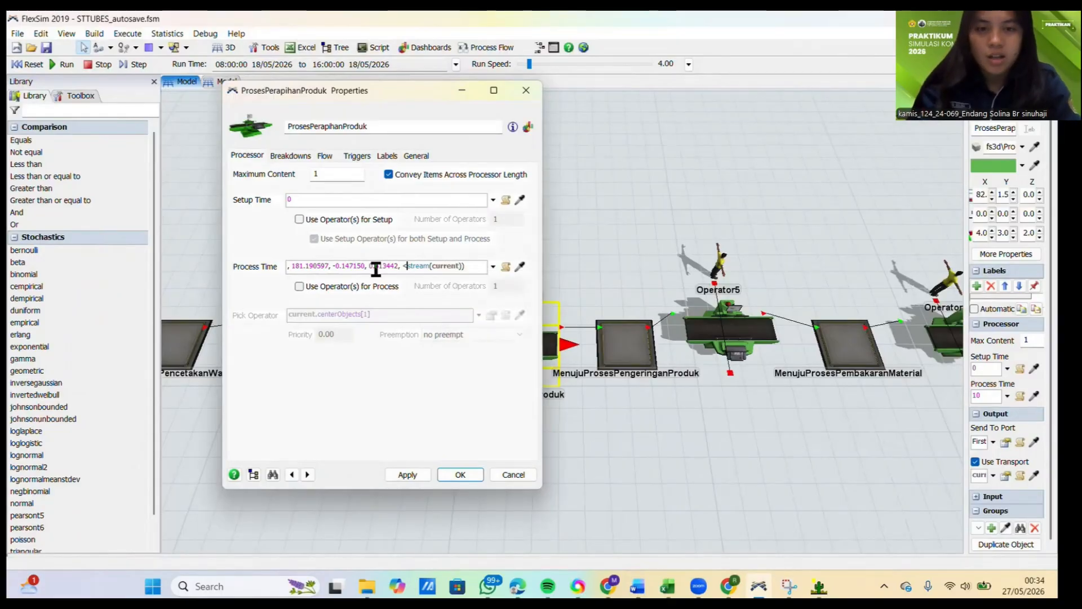
{"action": "key", "text": "BackSpace"}
{"action": "type", "text": "get"}
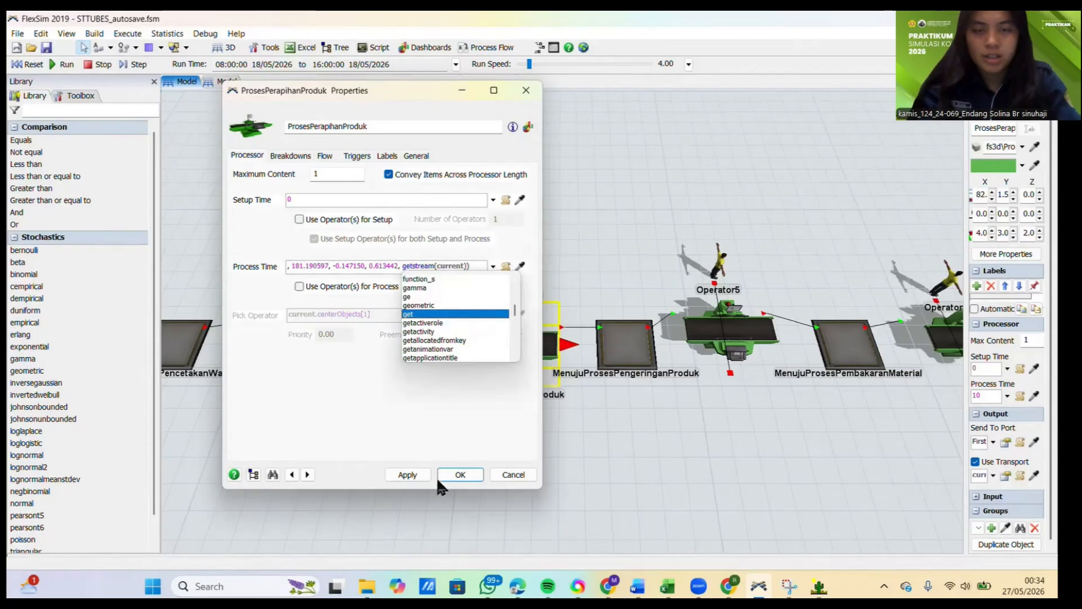
{"action": "left_click", "coordinate": [413, 475]}
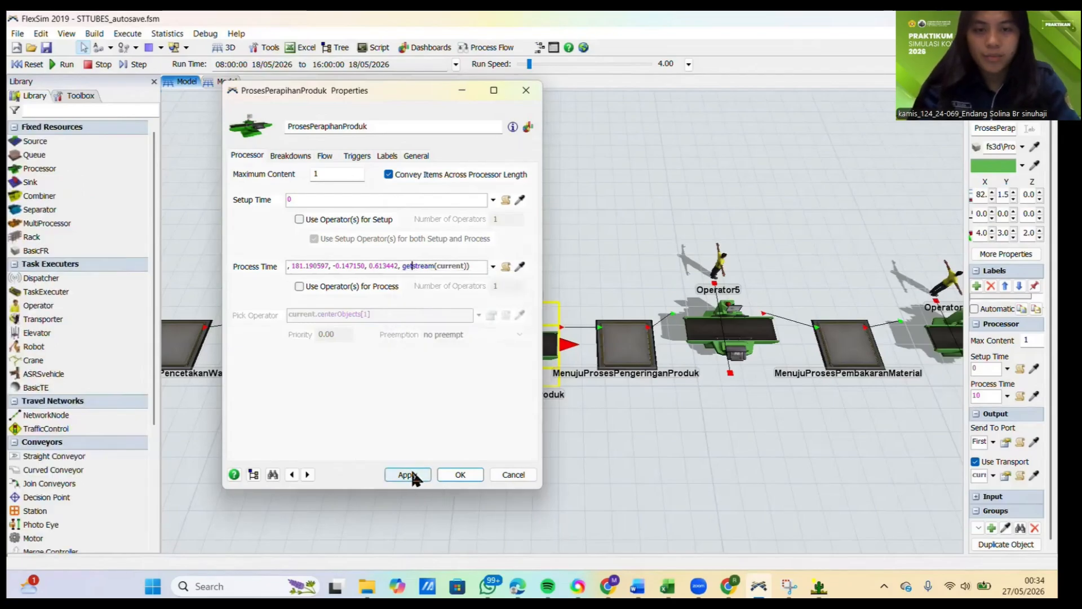
{"action": "left_click", "coordinate": [461, 475]}
Step: Open the ProsesPengeringanProduk processor's properties, and copy the ten Pengeringan produk measurements in C8:L8 of the Excel DATA workbook
{"action": "scroll", "coordinate": [584, 428], "scroll_direction": "down", "scroll_amount": 5}
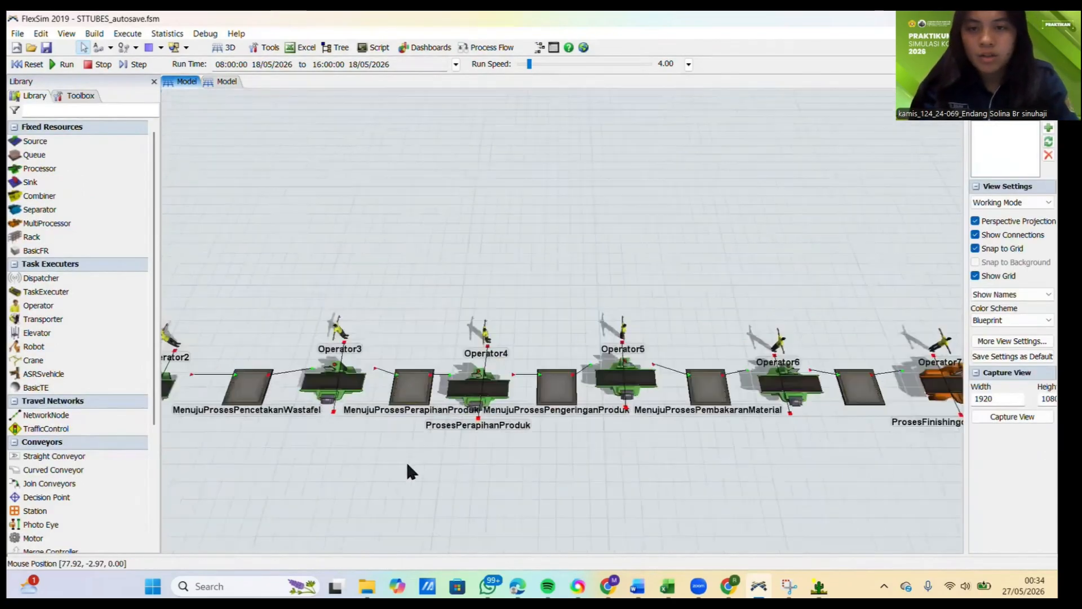
{"action": "left_click", "coordinate": [596, 398]}
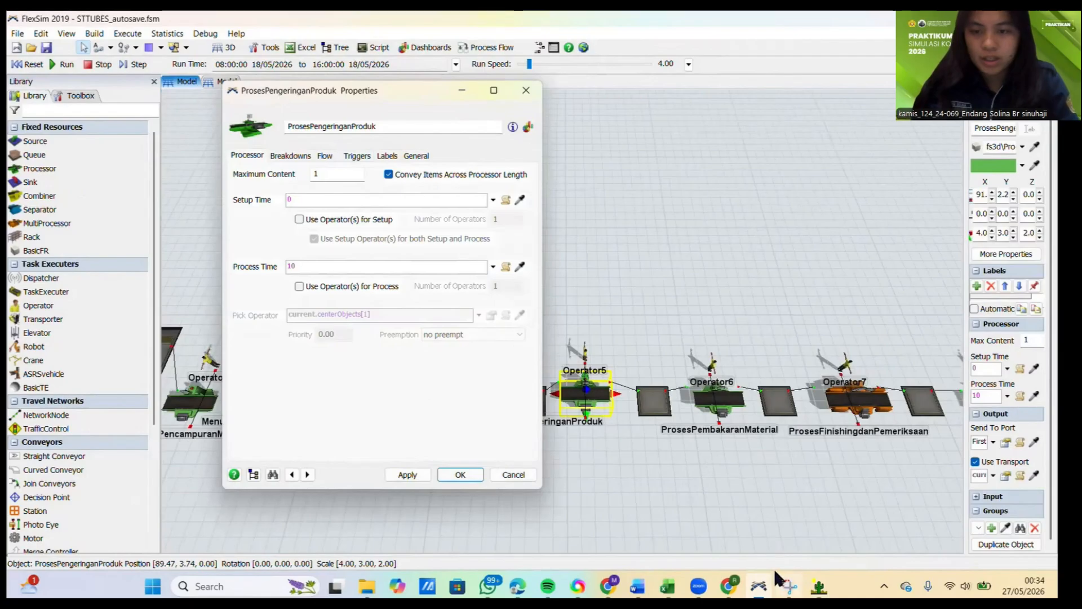
{"action": "left_click", "coordinate": [667, 588]}
{"action": "left_click_drag", "start_coordinate": [172, 266], "coordinate": [552, 266]}
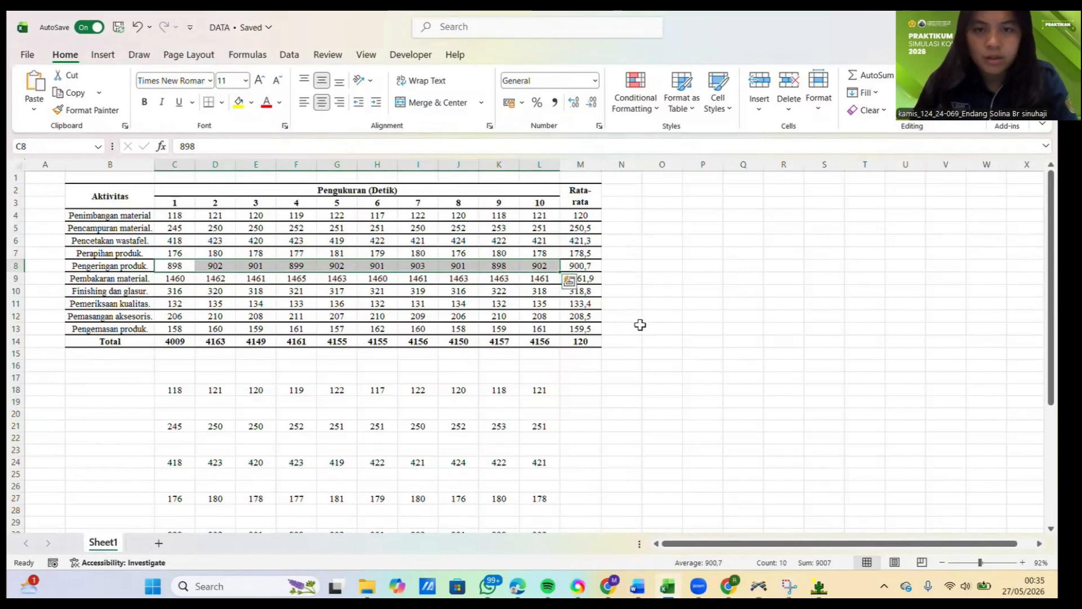
{"action": "key", "text": "ctrl+c"}
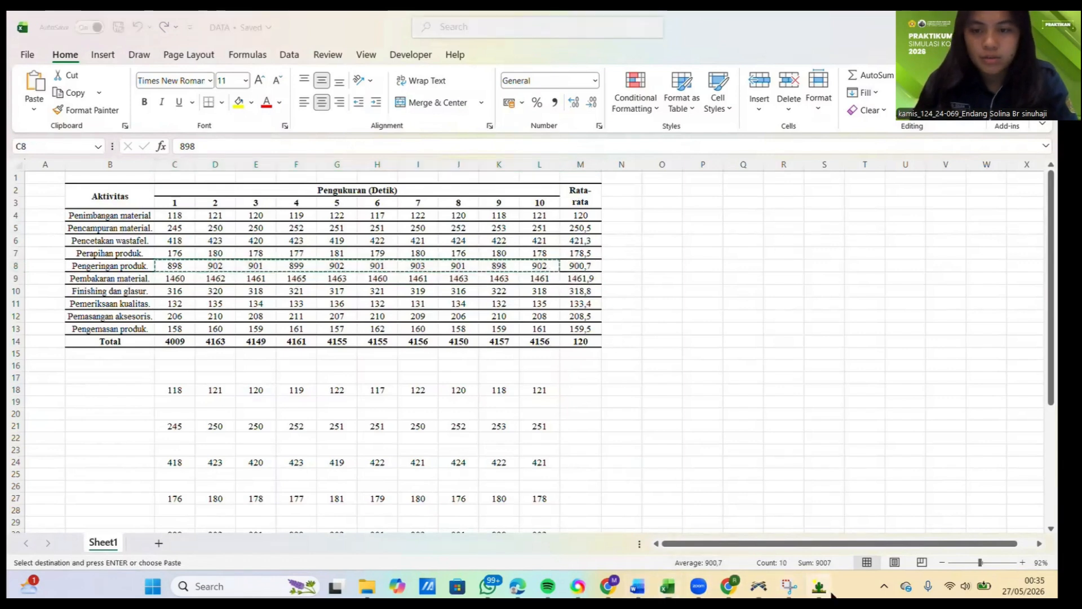
Step: Switch to ExpertFit, close the PerapihanProduk analysis, and create a data-fitting project element named PengeringanProduk with its analysis opened
{"action": "left_click", "coordinate": [818, 586]}
{"action": "left_click", "coordinate": [499, 127]}
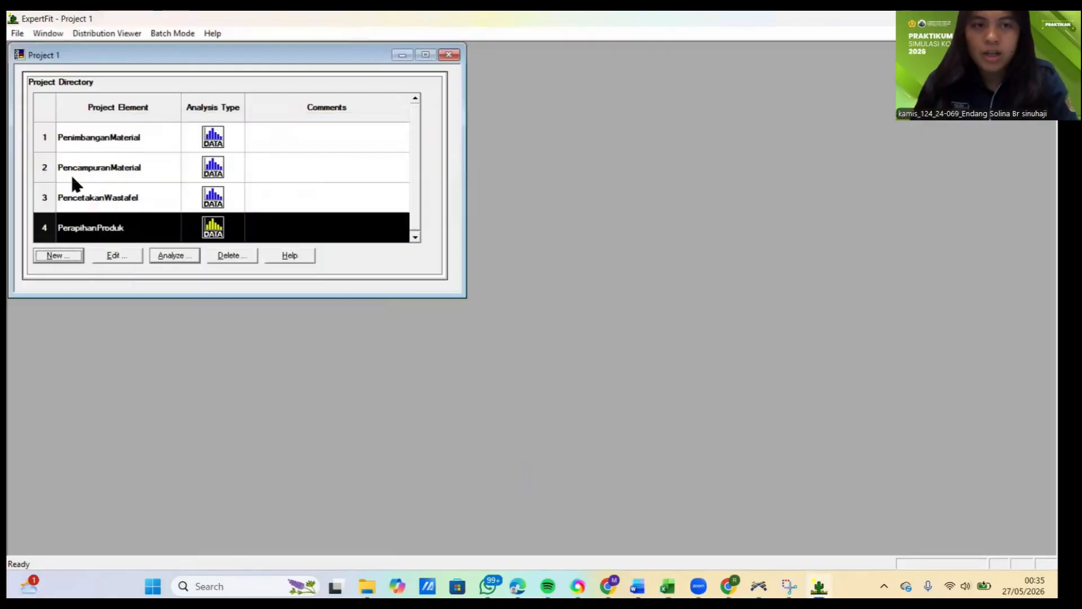
{"action": "left_click", "coordinate": [58, 255]}
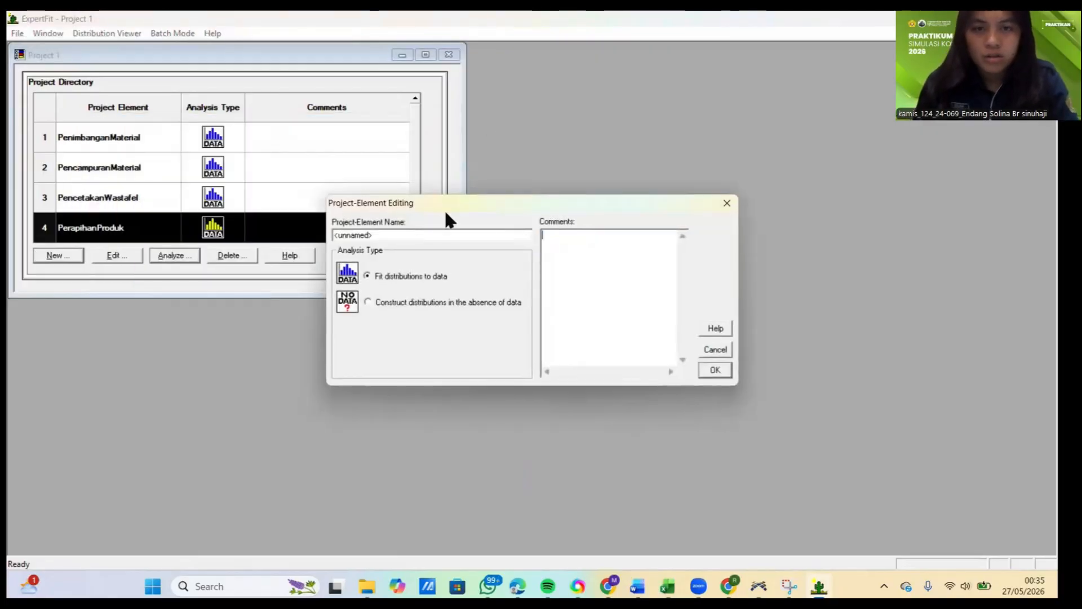
{"action": "left_click", "coordinate": [400, 236]}
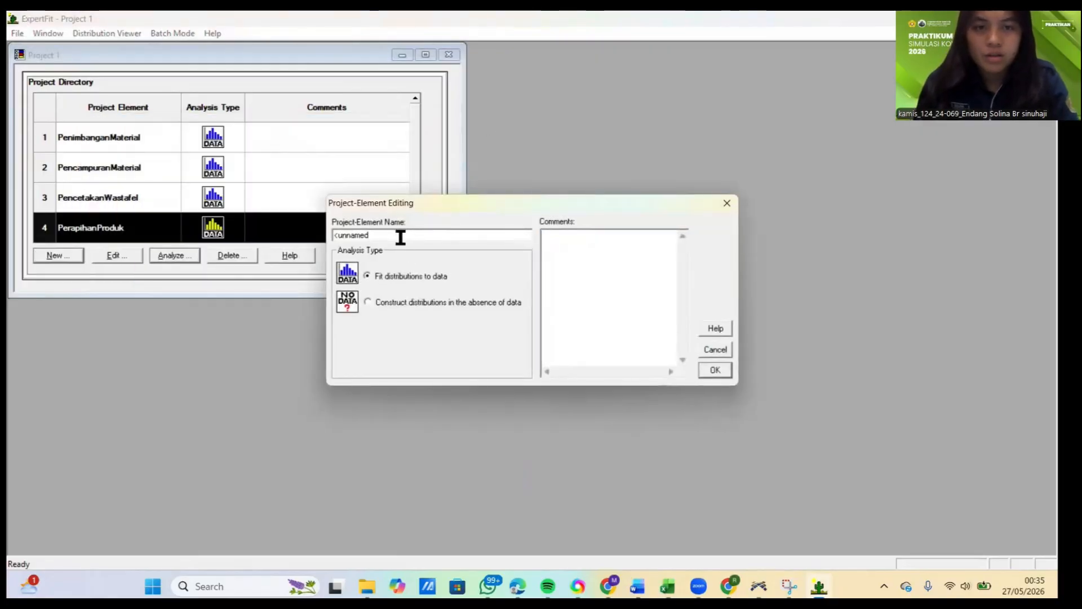
{"action": "key", "text": "ctrl+a"}
{"action": "type", "text": "P"}
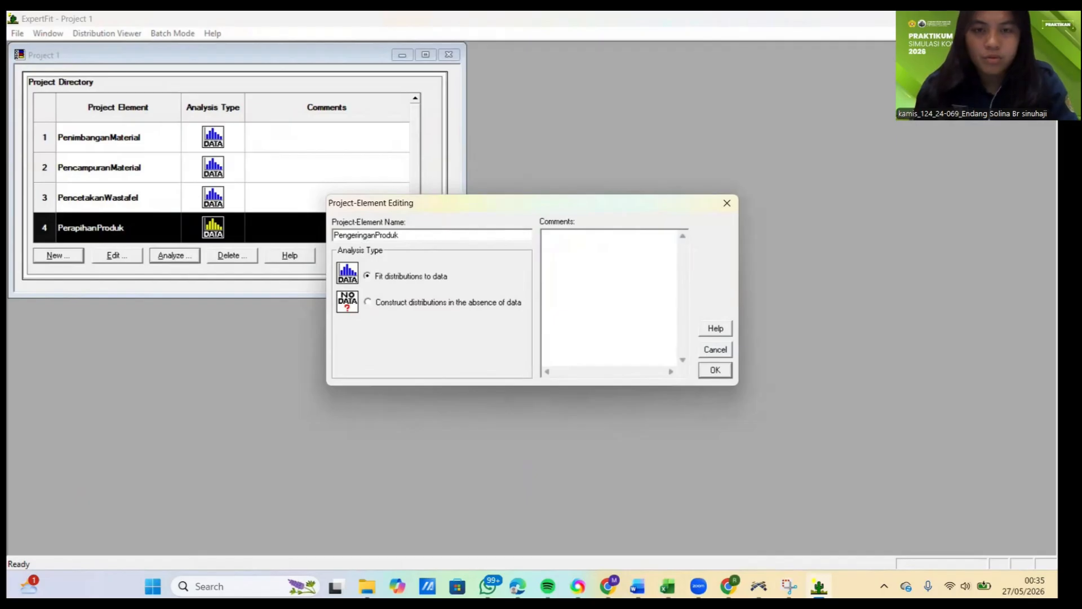
{"action": "left_click", "coordinate": [715, 370]}
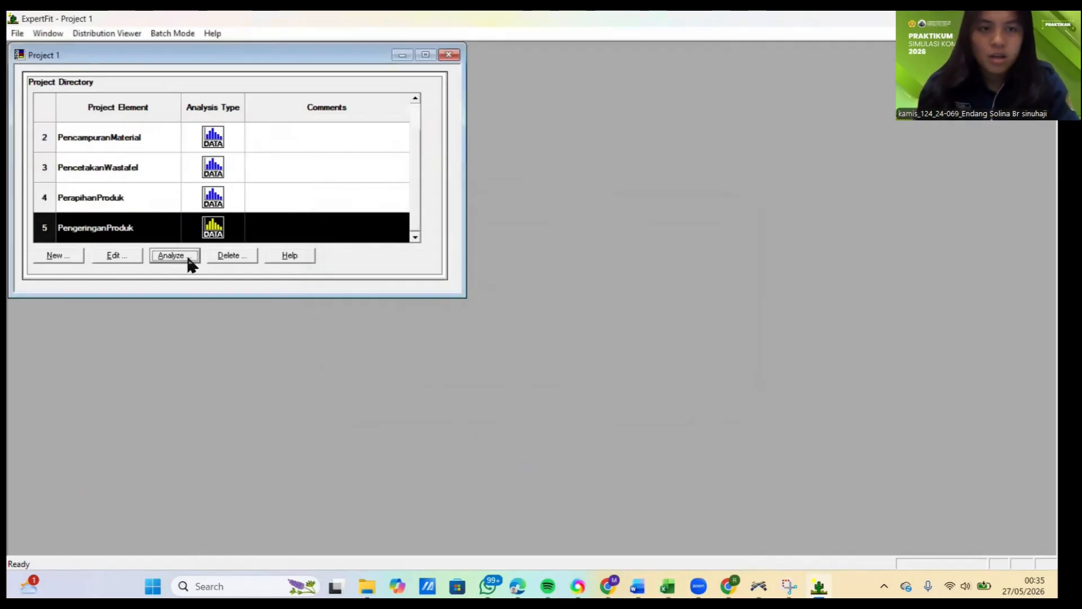
{"action": "left_click", "coordinate": [175, 255]}
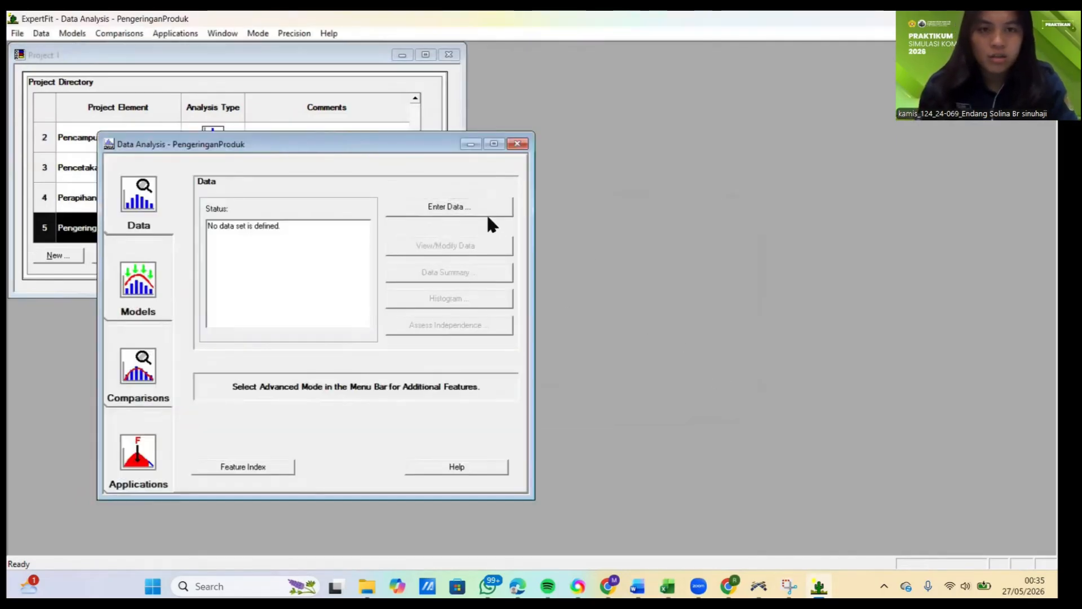
Step: Enter the ten copied drying measurements as PengeringanProduk's data set from the clipboard, treat them as real valued, and close the data summary
{"action": "left_click", "coordinate": [475, 210]}
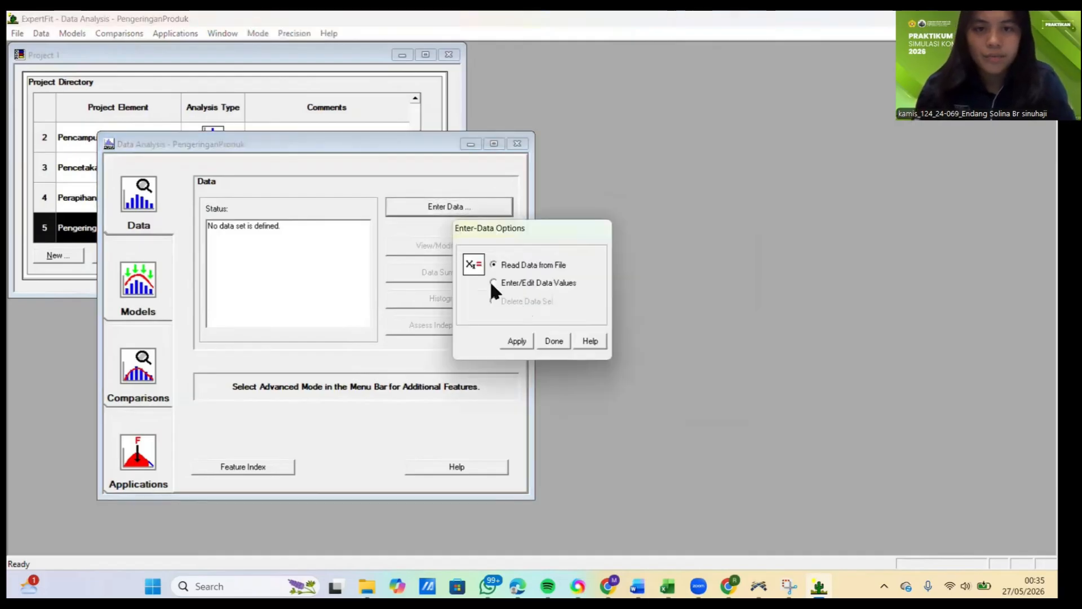
{"action": "left_click", "coordinate": [513, 340]}
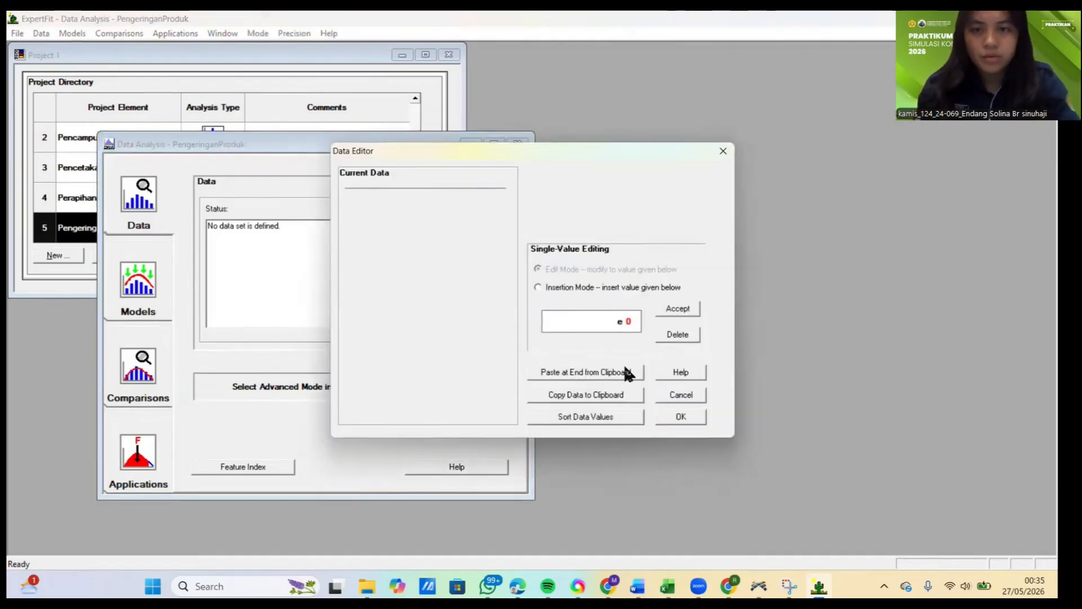
{"action": "left_click", "coordinate": [596, 375]}
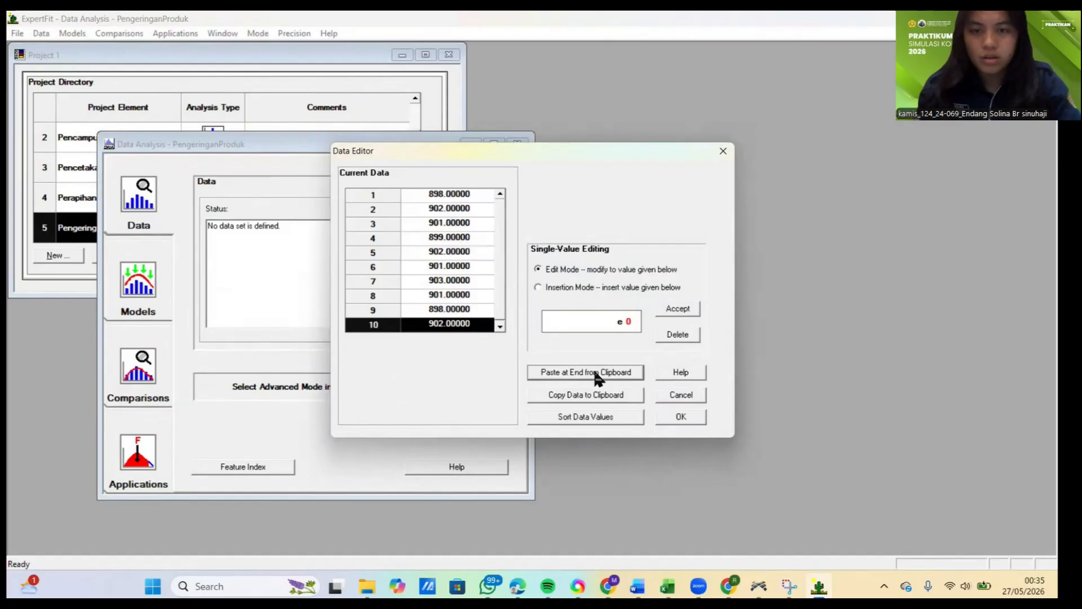
{"action": "left_click", "coordinate": [680, 424]}
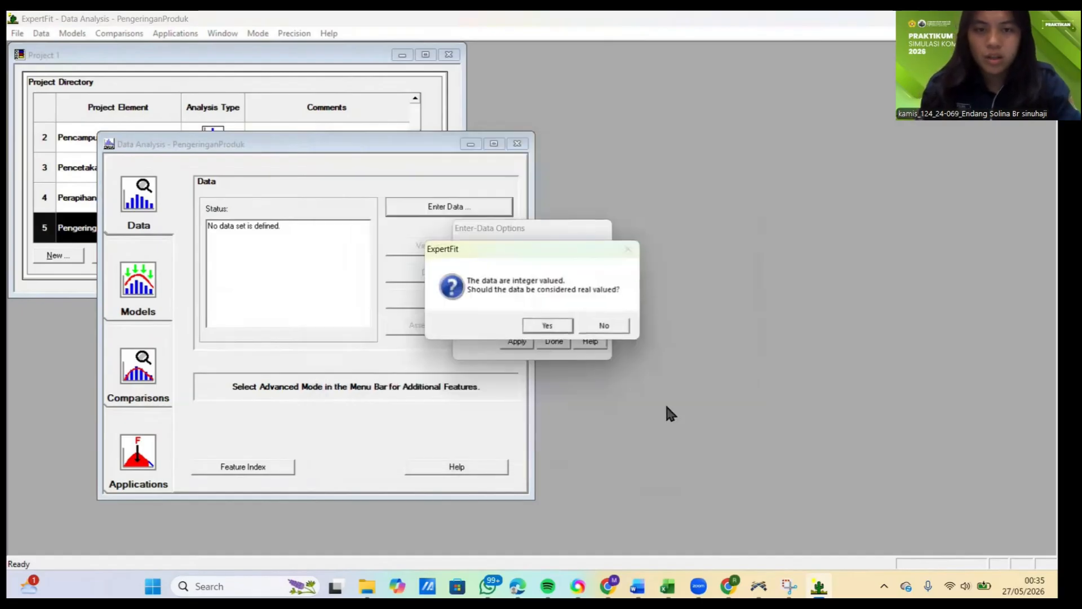
{"action": "left_click", "coordinate": [545, 326]}
{"action": "left_click", "coordinate": [665, 236]}
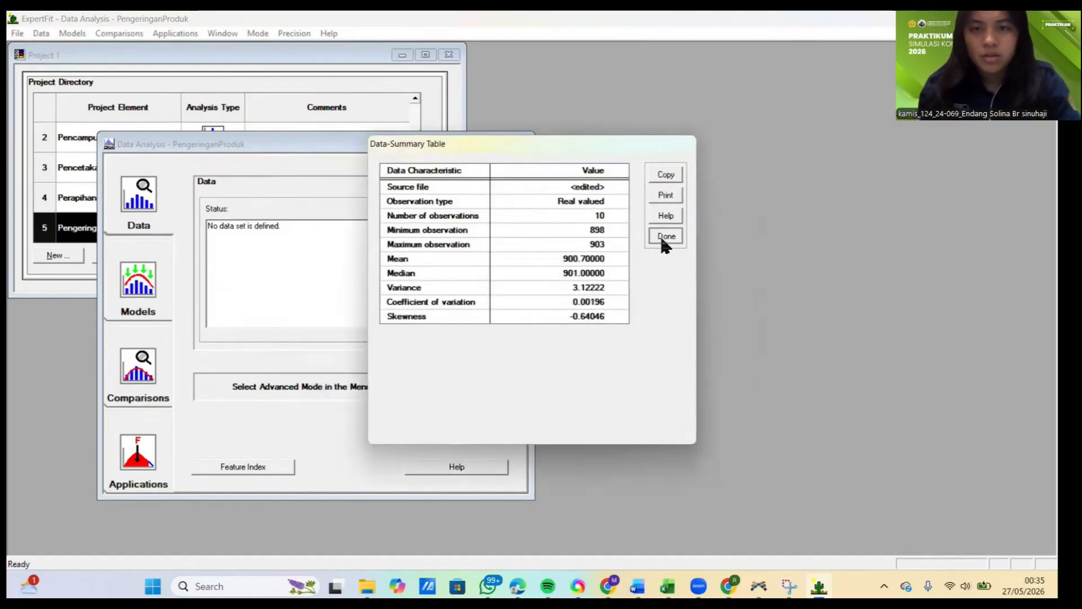
Step: Run automated fitting on the PengeringanProduk data and close the fitting results
{"action": "left_click", "coordinate": [151, 290]}
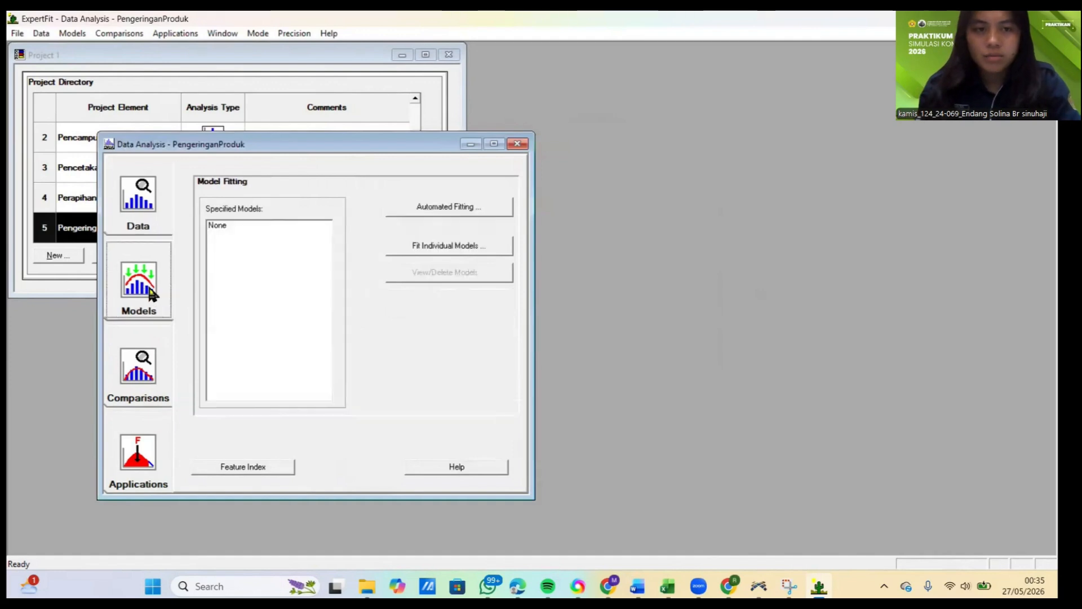
{"action": "left_click", "coordinate": [451, 207]}
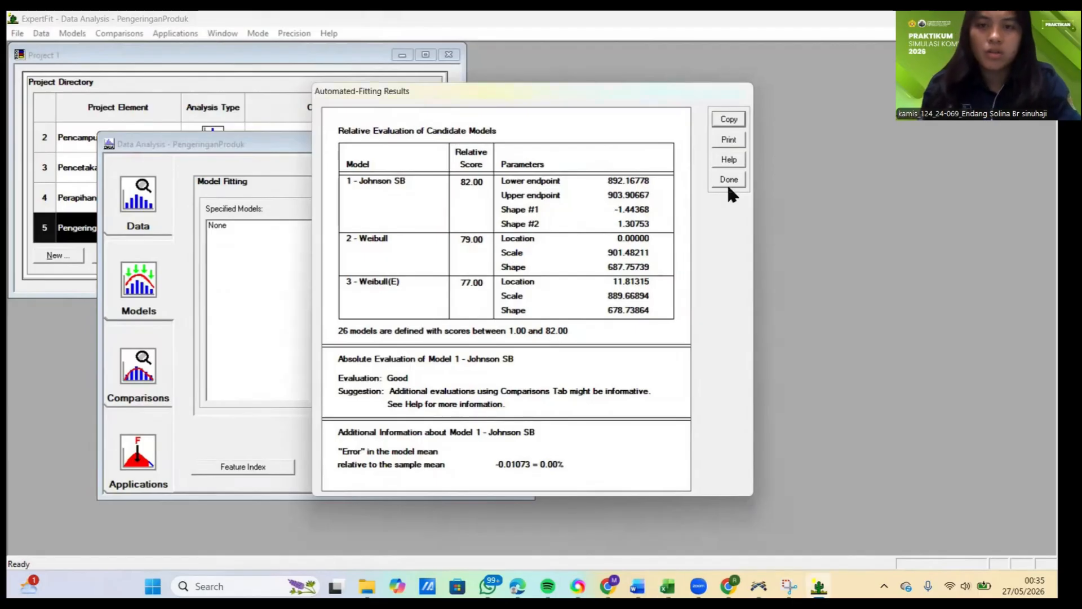
{"action": "left_click", "coordinate": [729, 185]}
Step: Generate the Flexsim simulation representation of PengeringanProduk's 1 - Johnson SB model
{"action": "left_click", "coordinate": [137, 455]}
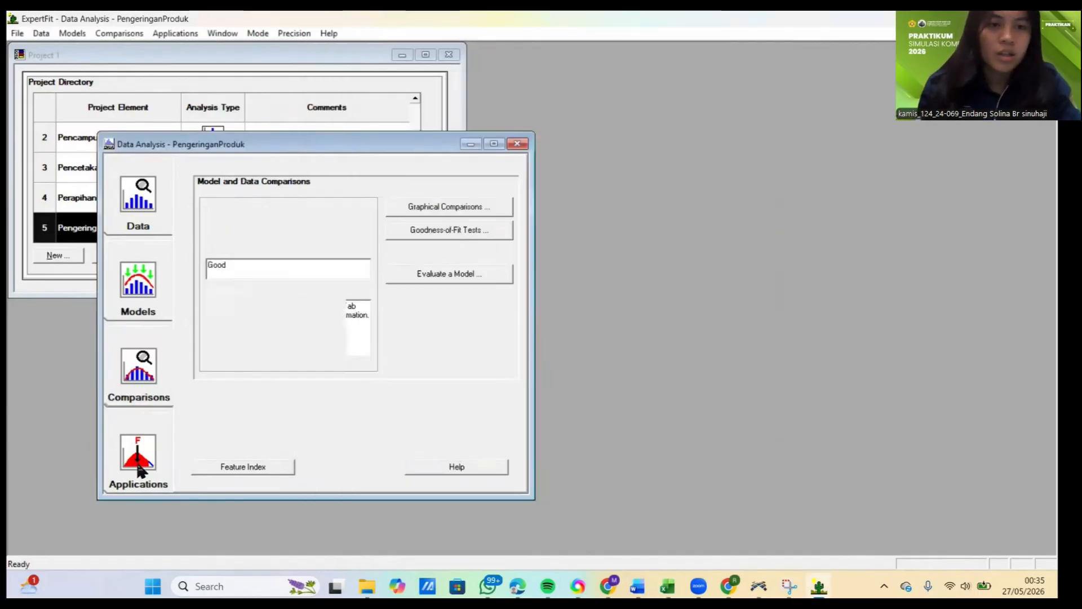
{"action": "left_click", "coordinate": [413, 244]}
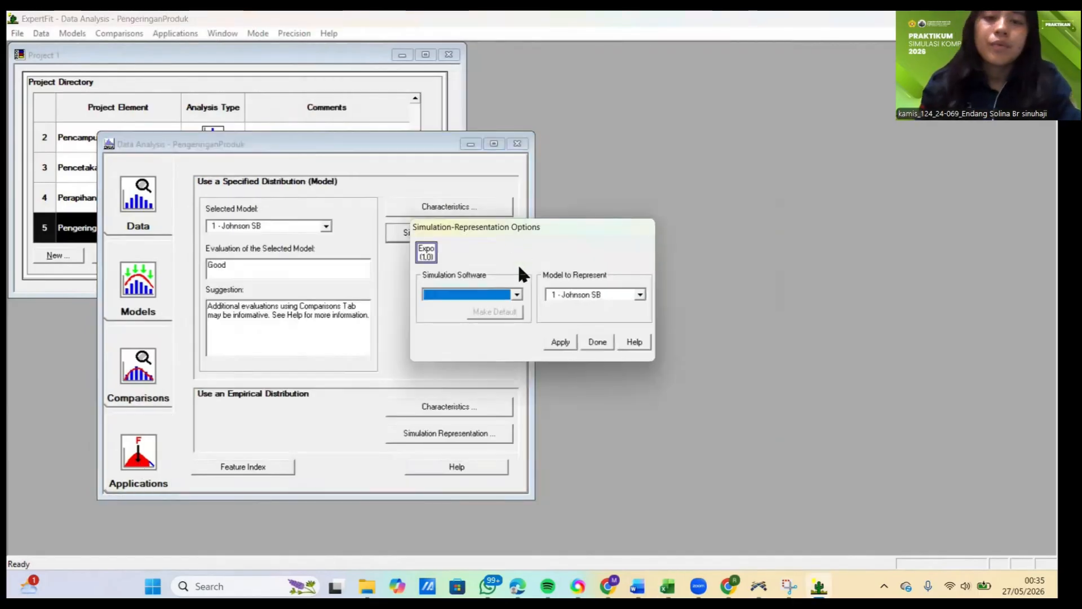
{"action": "left_click", "coordinate": [516, 294]}
{"action": "left_click", "coordinate": [452, 306]}
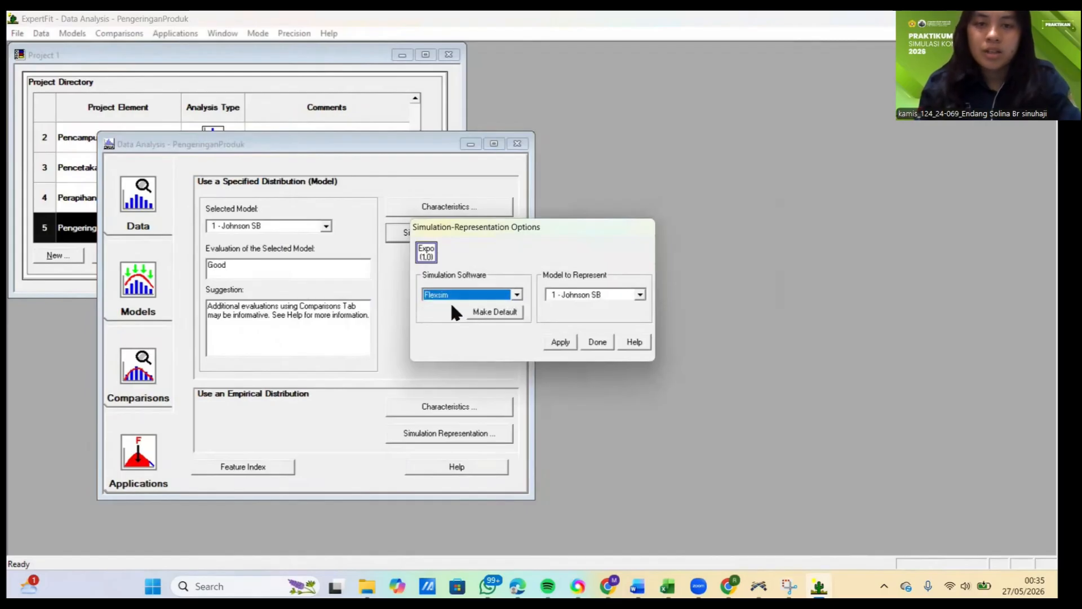
{"action": "left_click", "coordinate": [560, 342]}
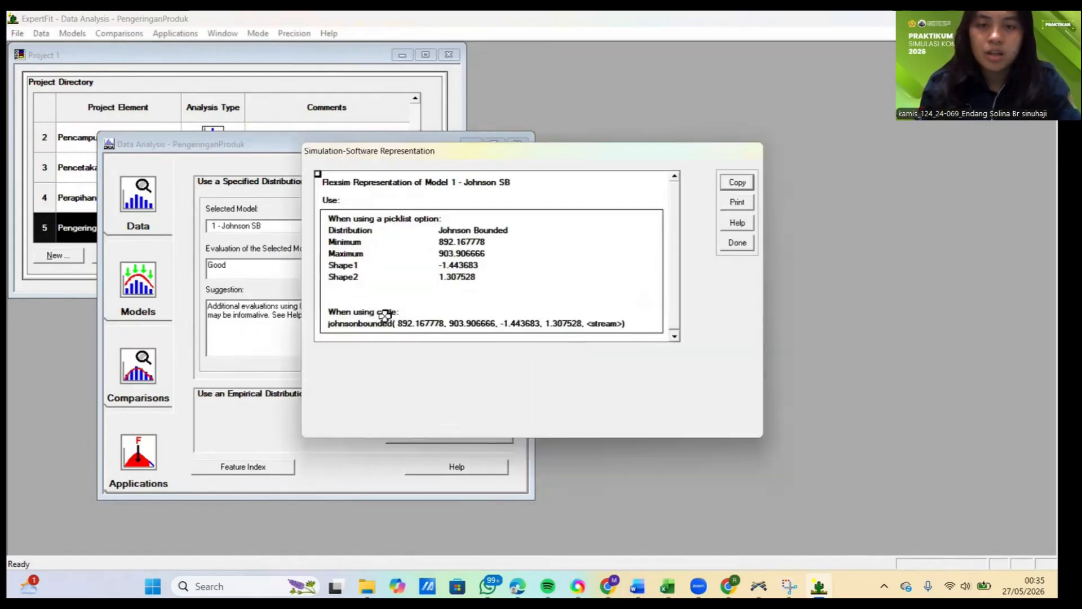
Step: Copy only the selected johnsonbounded code line from PengeringanProduk's Flexsim representation and close the representation window
{"action": "left_click", "coordinate": [367, 323]}
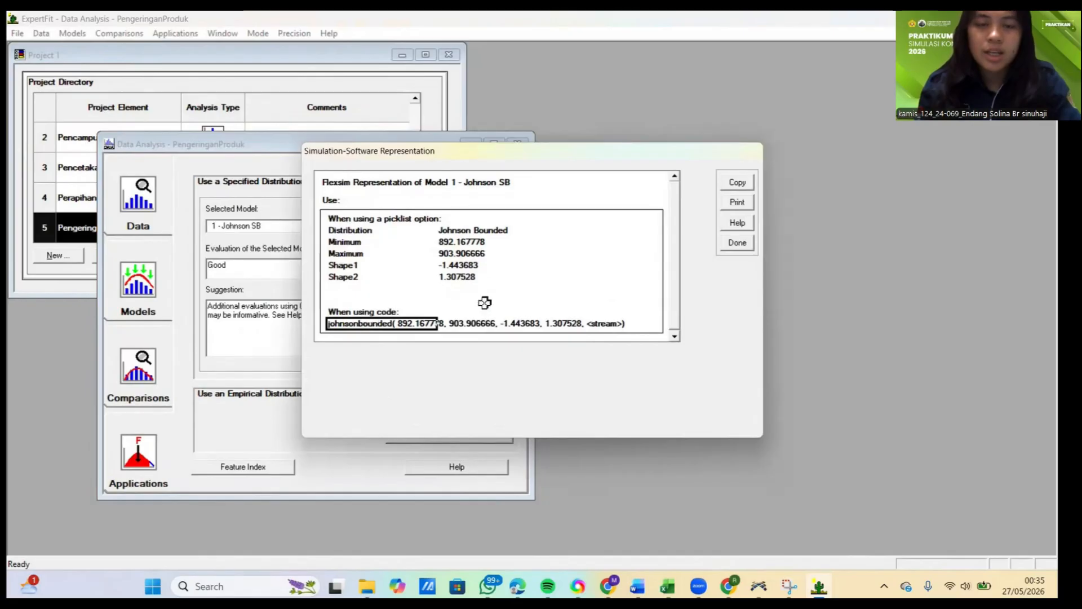
{"action": "left_click", "coordinate": [733, 183]}
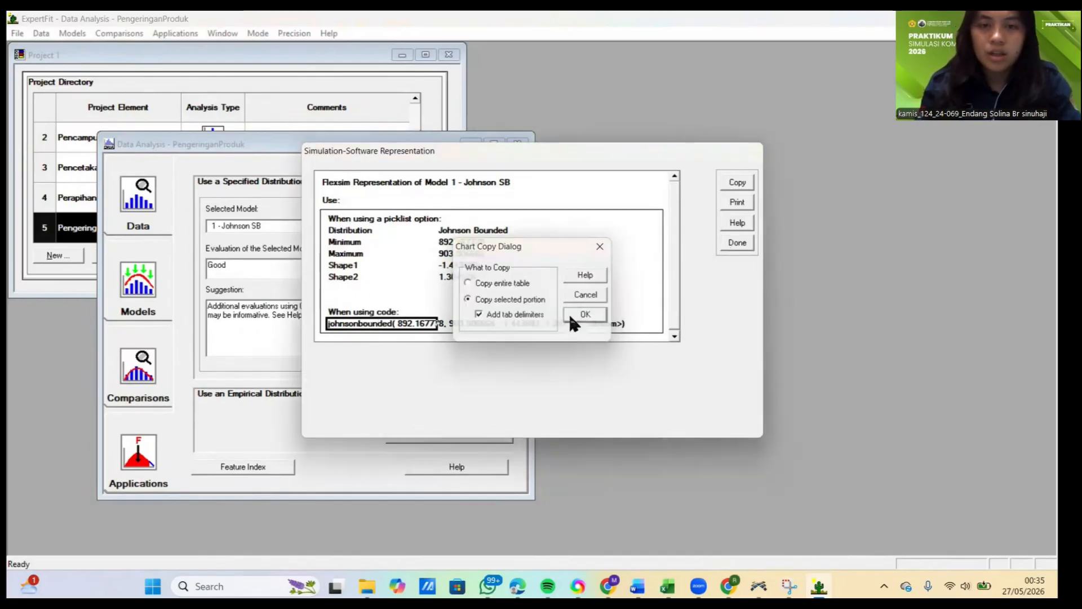
{"action": "left_click", "coordinate": [575, 315]}
{"action": "left_click", "coordinate": [733, 244]}
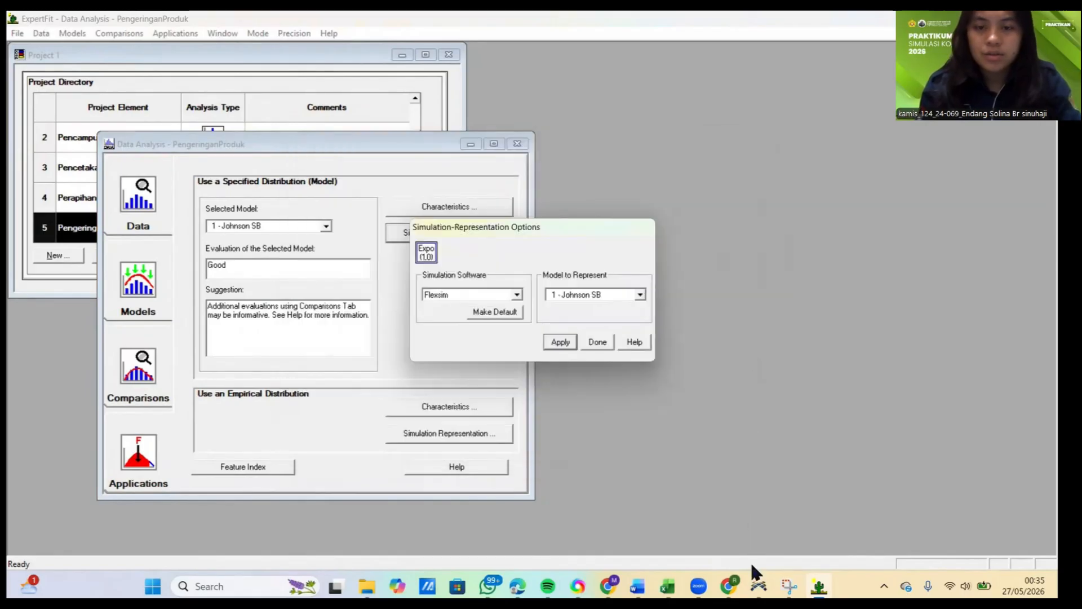
Step: Switch to FlexSim and set ProsesPengeringanProduk's process time to johnsonbounded( 892.167778, 903.906666, -1.443683, 1.307528, getstream(current))
{"action": "left_click", "coordinate": [758, 586]}
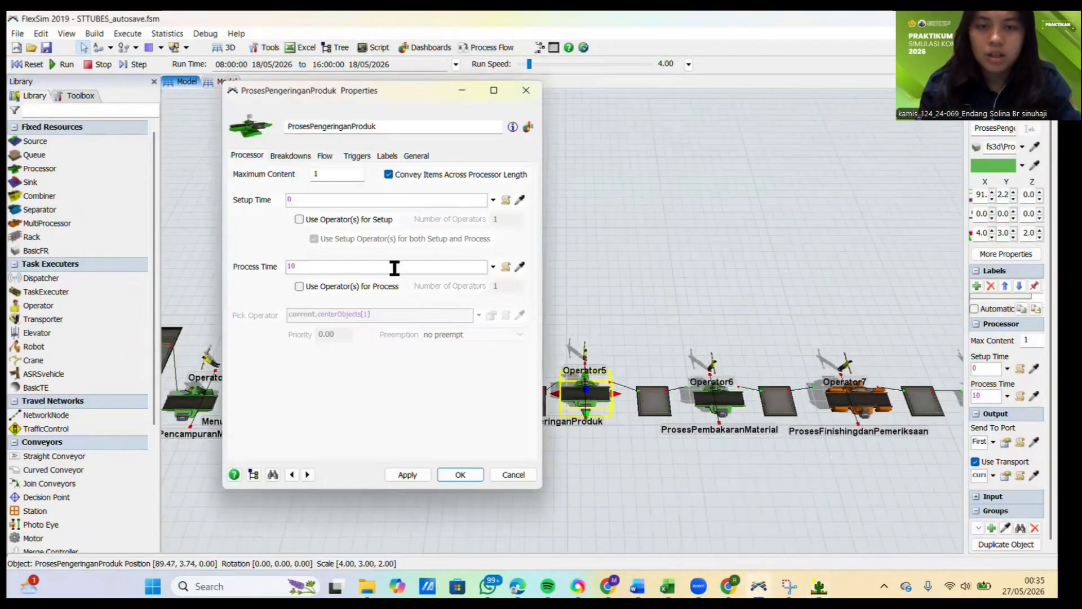
{"action": "left_click", "coordinate": [394, 267]}
{"action": "key", "text": "BackSpace"}
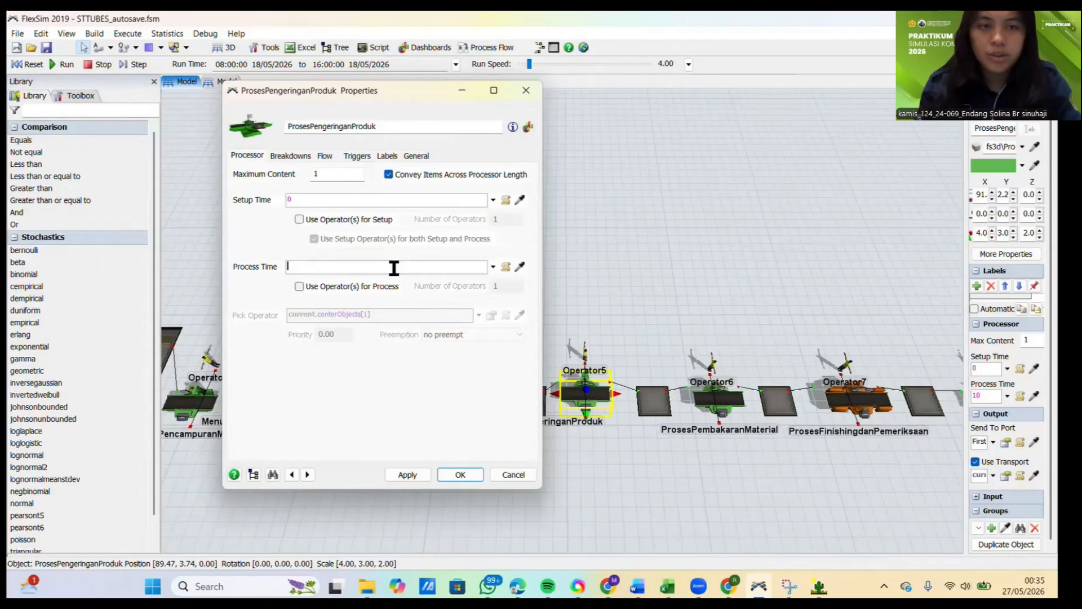
{"action": "key", "text": "ctrl+v"}
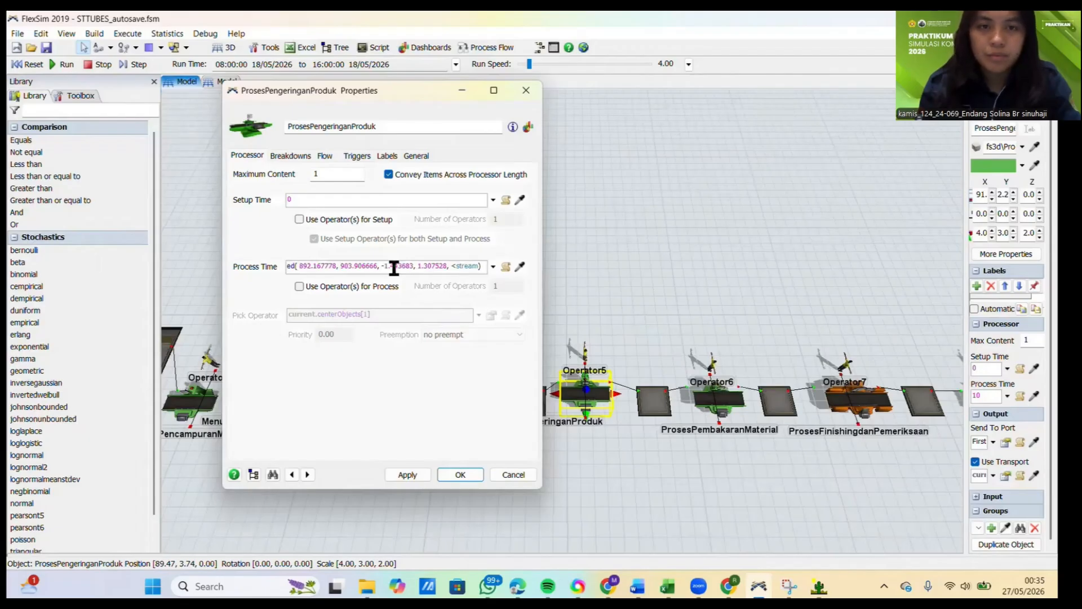
{"action": "type", "text": "current"}
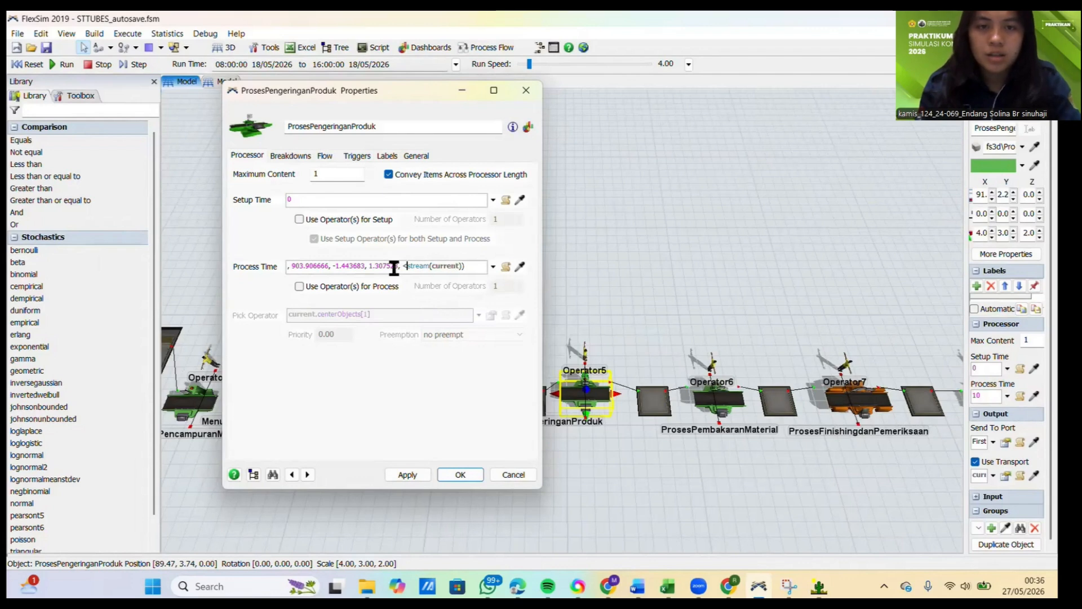
{"action": "key", "text": "BackSpace"}
{"action": "type", "text": "get"}
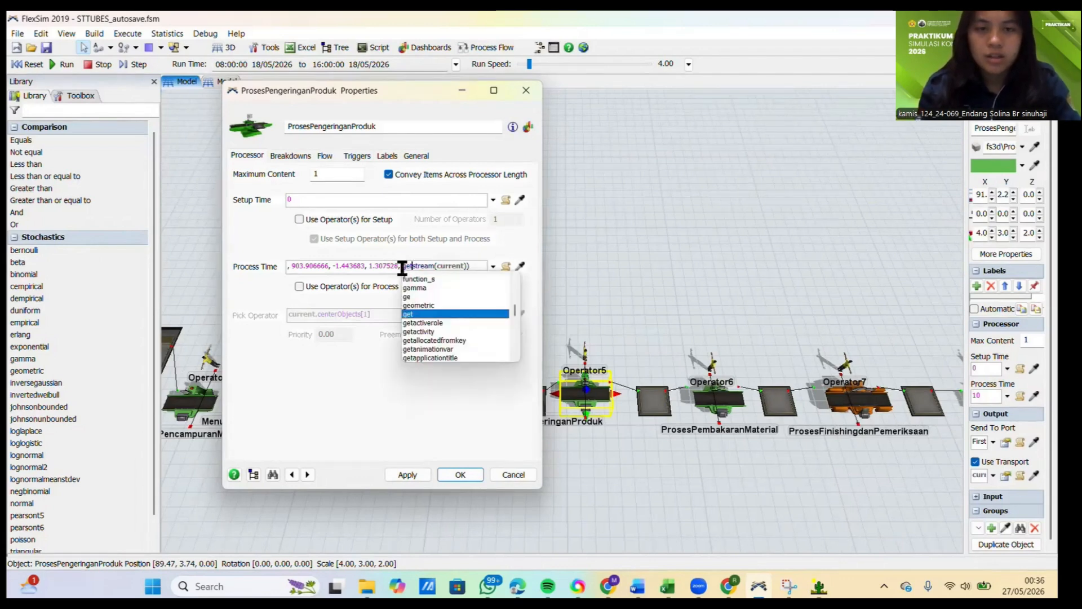
{"action": "left_click", "coordinate": [461, 395]}
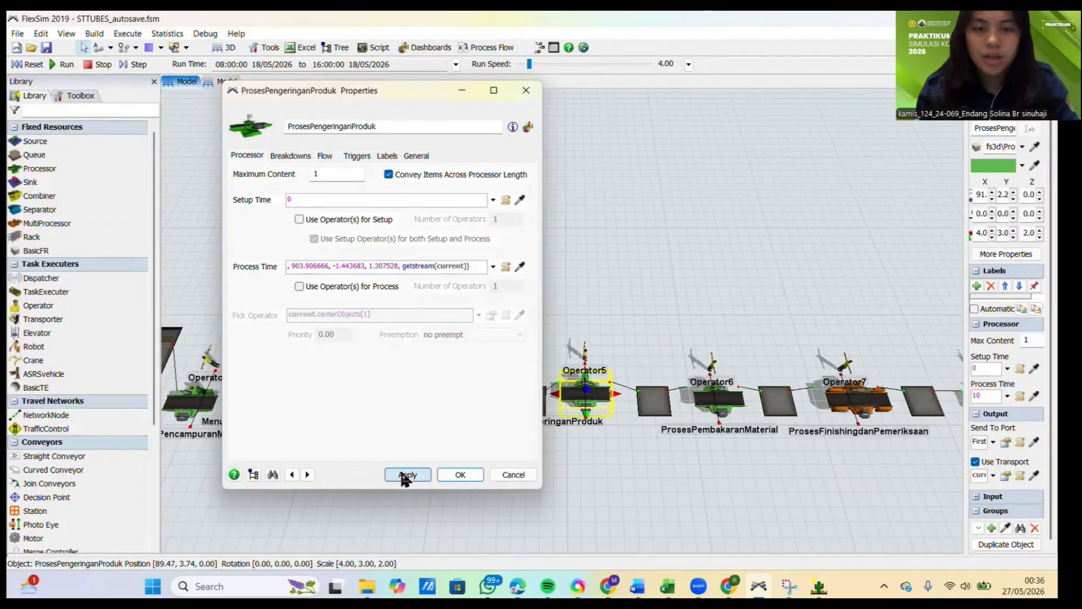
{"action": "left_click", "coordinate": [454, 474]}
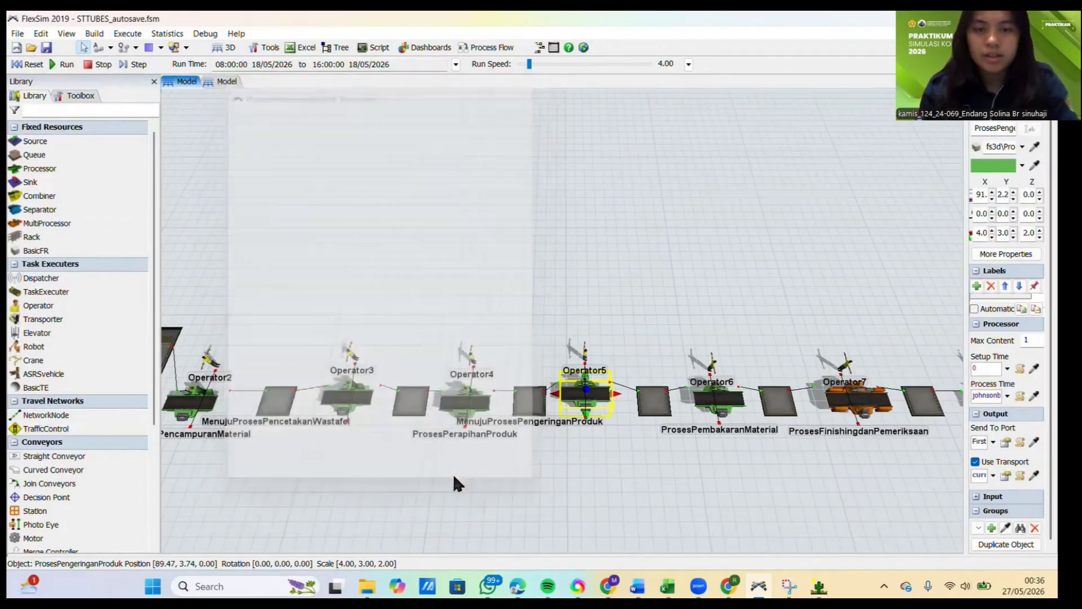
Step: Open the ProsesPembakaranMaterial processor's properties, and copy the ten Pembakaran material measurements in C9:L9 of the Excel DATA workbook
{"action": "left_click_drag", "start_coordinate": [648, 496], "coordinate": [293, 493]}
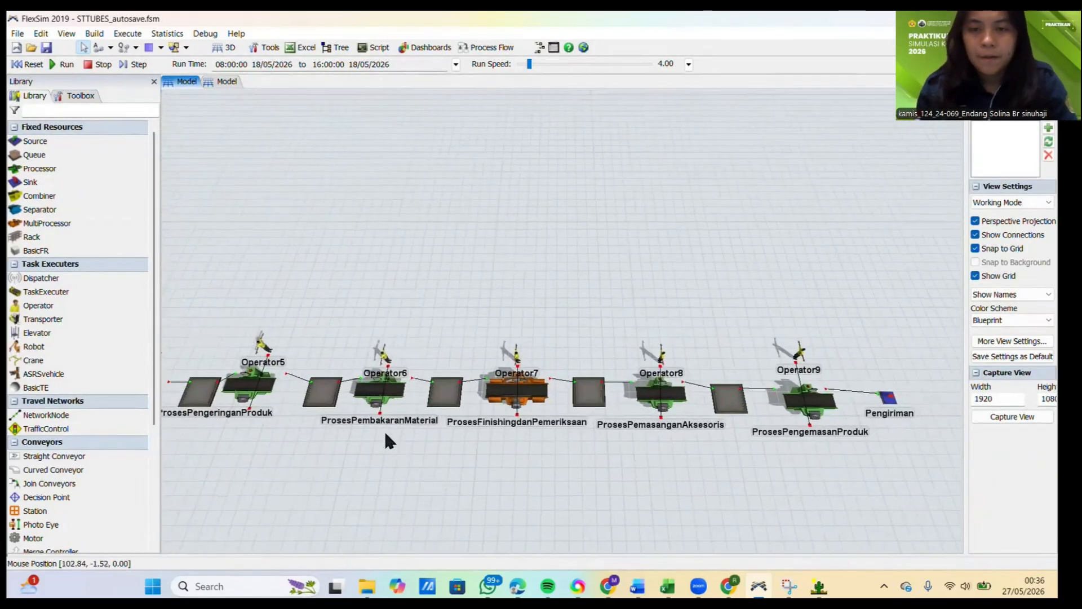
{"action": "left_click", "coordinate": [373, 397]}
{"action": "double_click", "coordinate": [375, 394]}
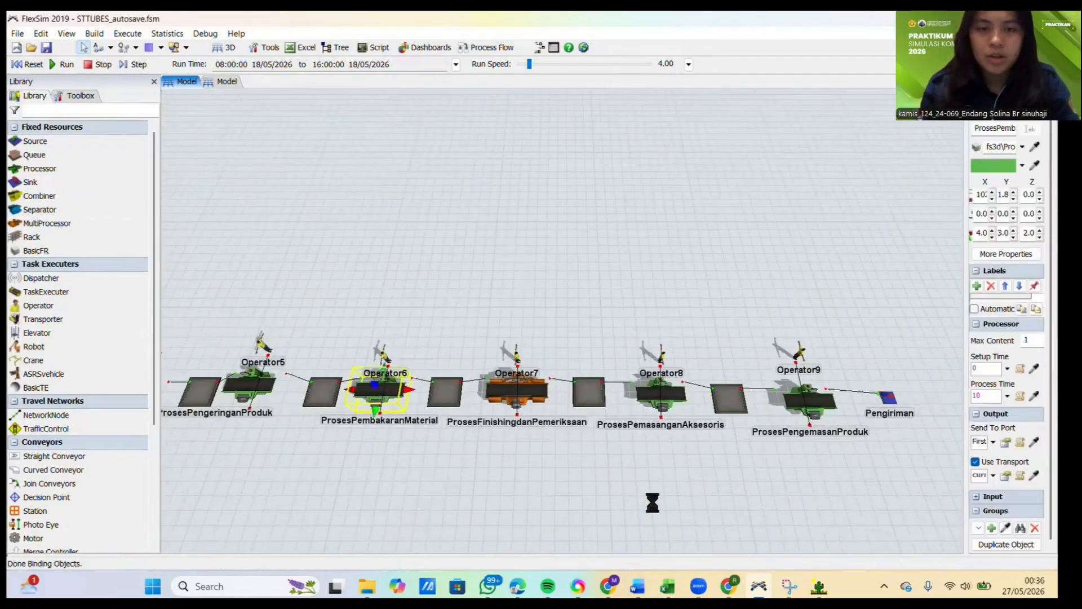
{"action": "left_click", "coordinate": [667, 586]}
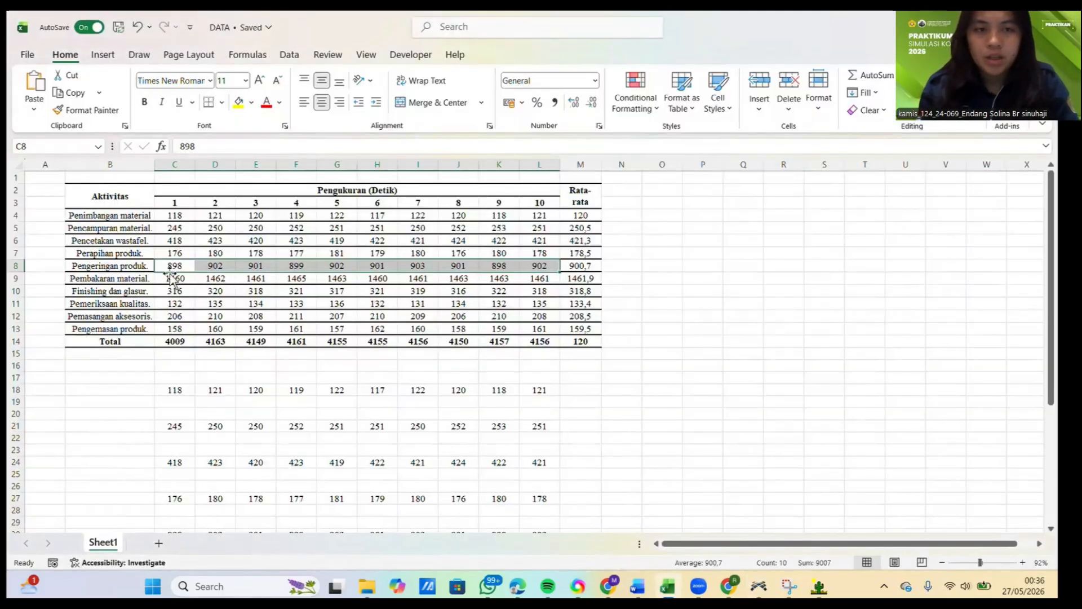
{"action": "left_click_drag", "start_coordinate": [172, 278], "coordinate": [541, 285]}
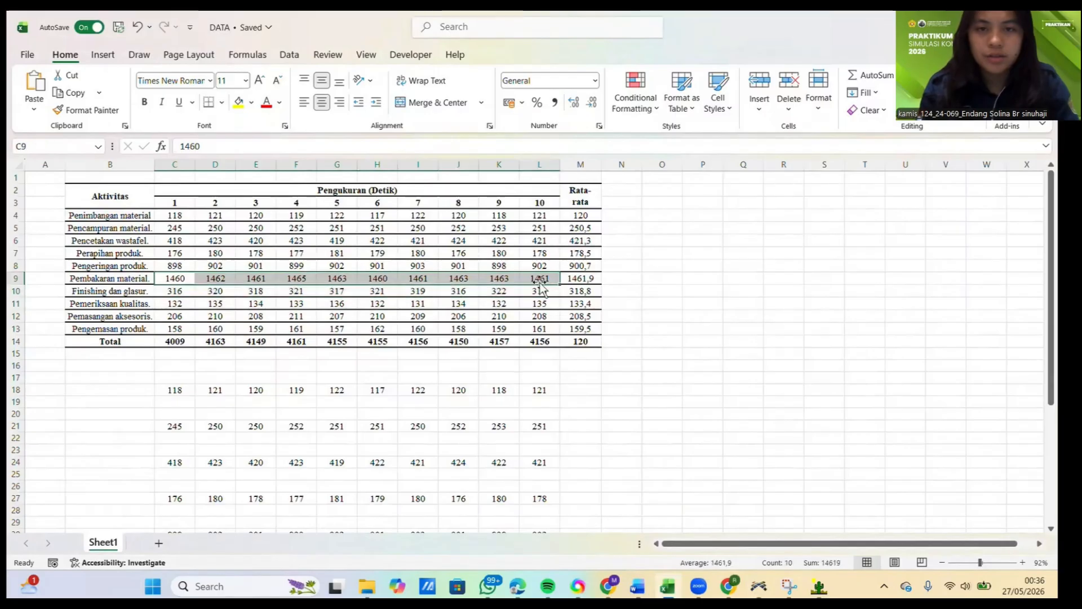
{"action": "key", "text": "ctrl+c"}
Step: Switch to ExpertFit, close the PengeringanProduk analysis, and create a data-fitting project element named PembakaranMaterial with its analysis opened
{"action": "mouse_move", "coordinate": [816, 584]}
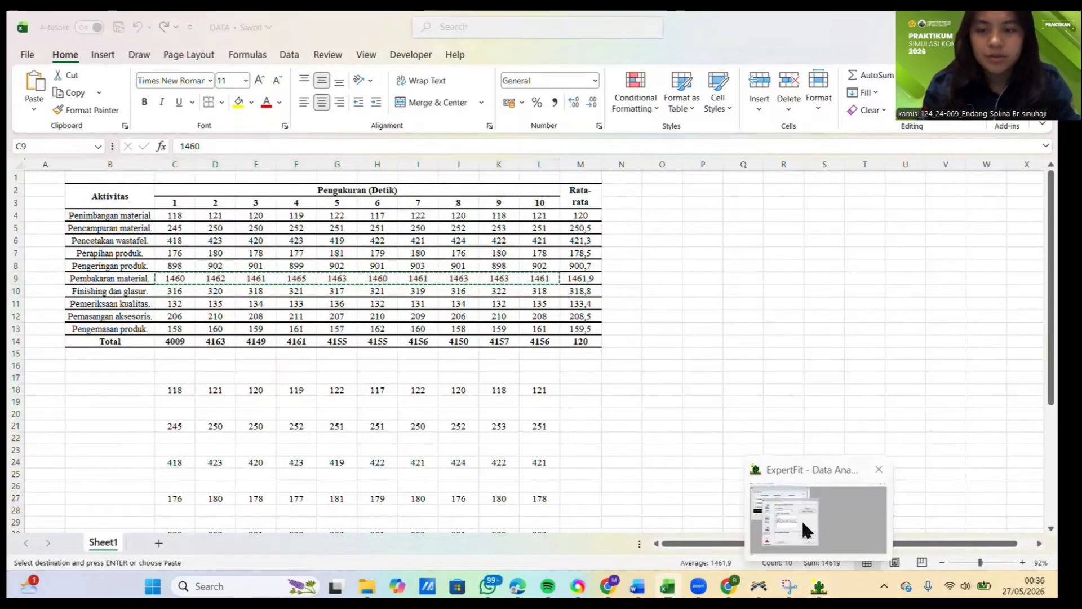
{"action": "left_click", "coordinate": [804, 530]}
{"action": "left_click", "coordinate": [592, 340]}
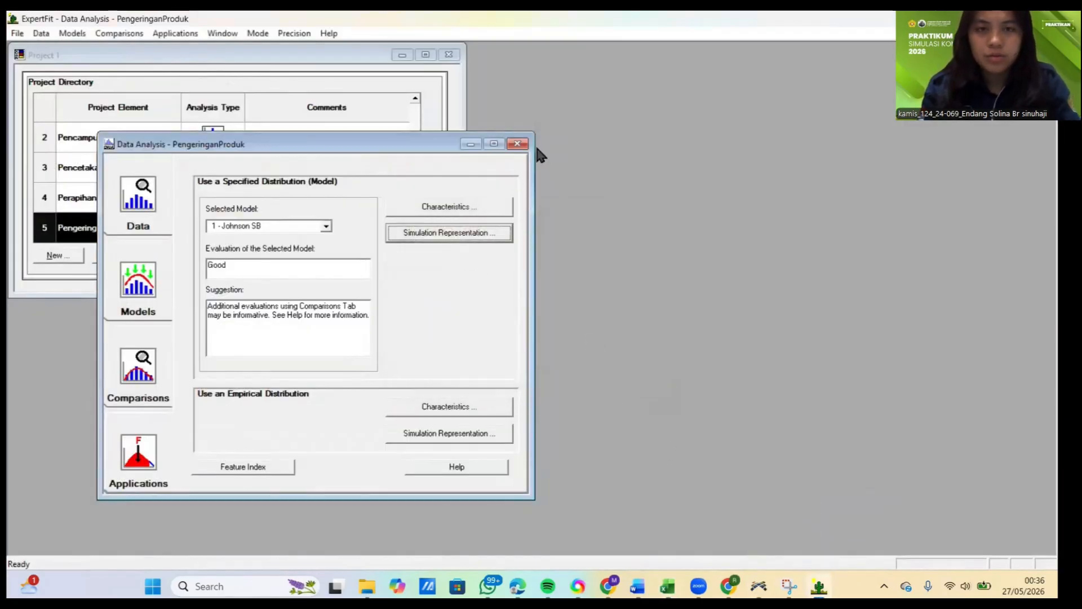
{"action": "left_click", "coordinate": [516, 143]}
{"action": "left_click", "coordinate": [67, 255]}
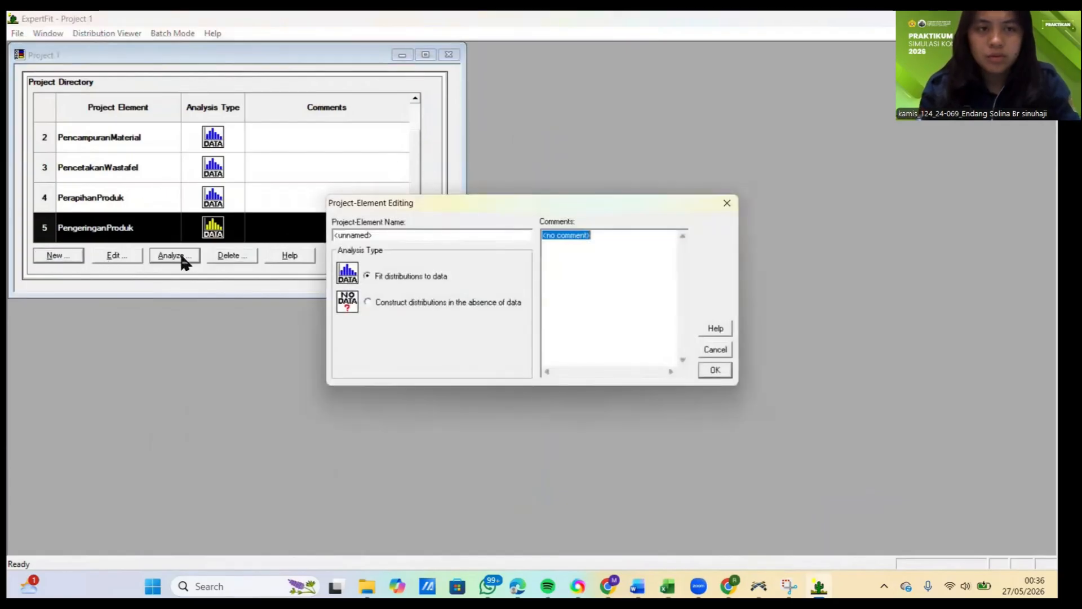
{"action": "left_click", "coordinate": [571, 274]}
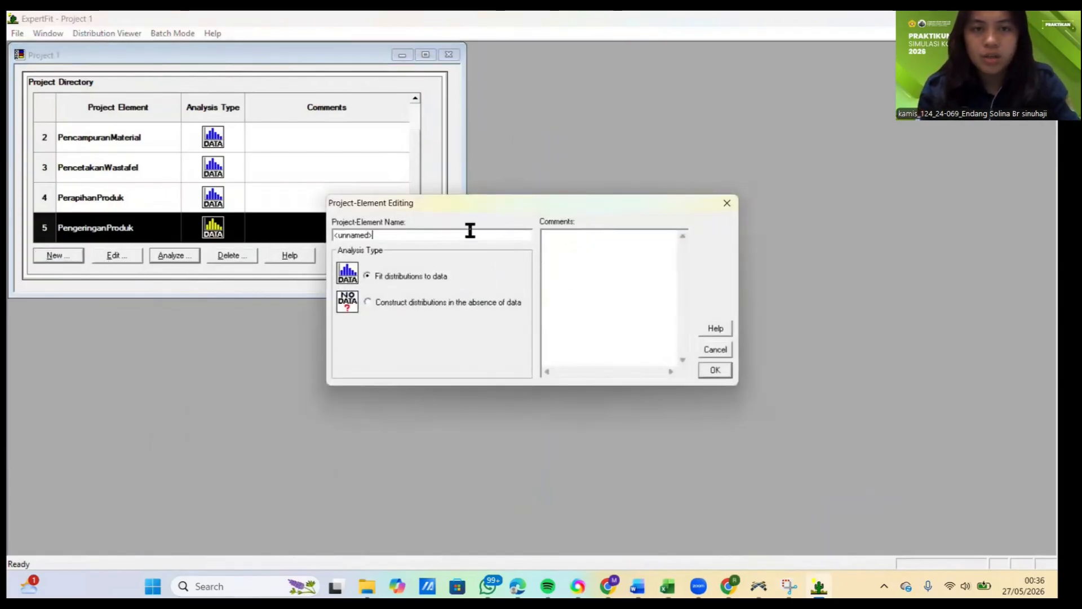
{"action": "left_click_drag", "start_coordinate": [470, 230], "coordinate": [261, 252]}
{"action": "type", "text": "PembakaranMaterial"}
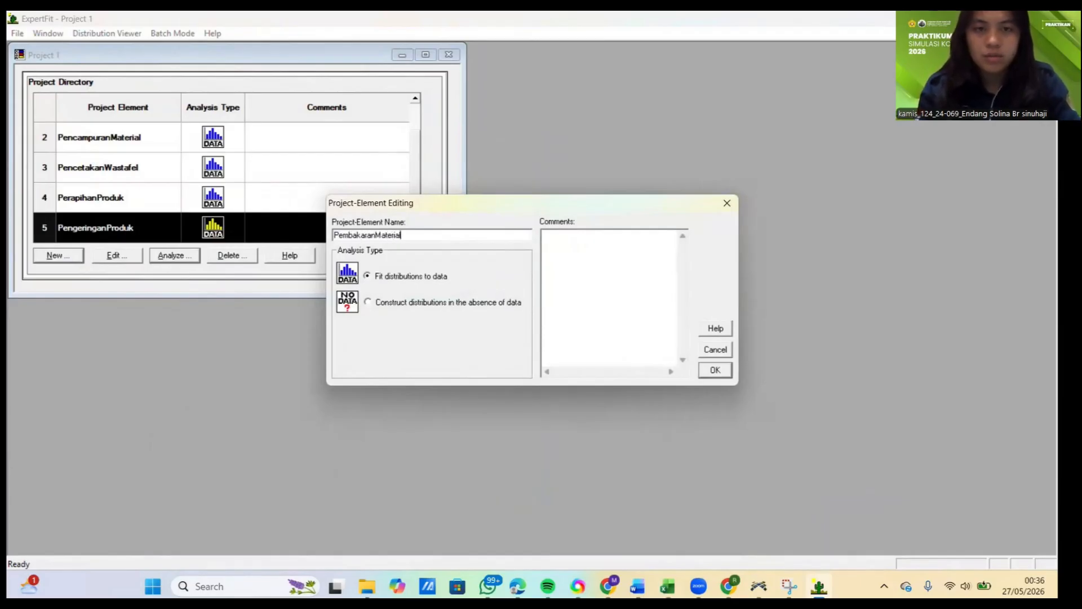
{"action": "left_click", "coordinate": [714, 370]}
{"action": "left_click", "coordinate": [166, 256]}
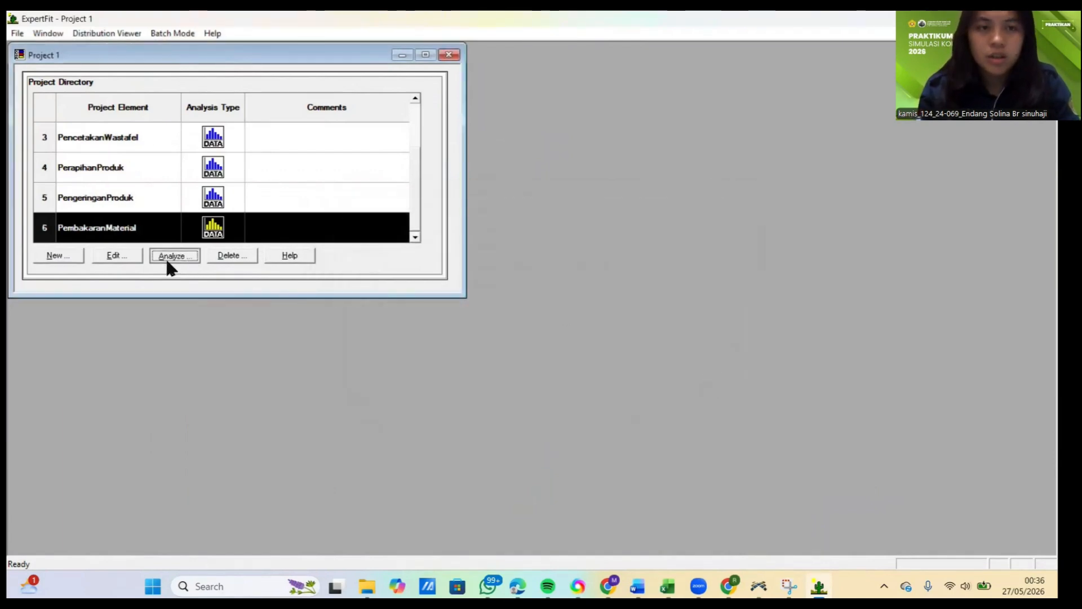
Step: Paste the ten copied measurements as PembakaranMaterial's data values, accept them as real valued, and close the data summary
{"action": "left_click", "coordinate": [443, 225]}
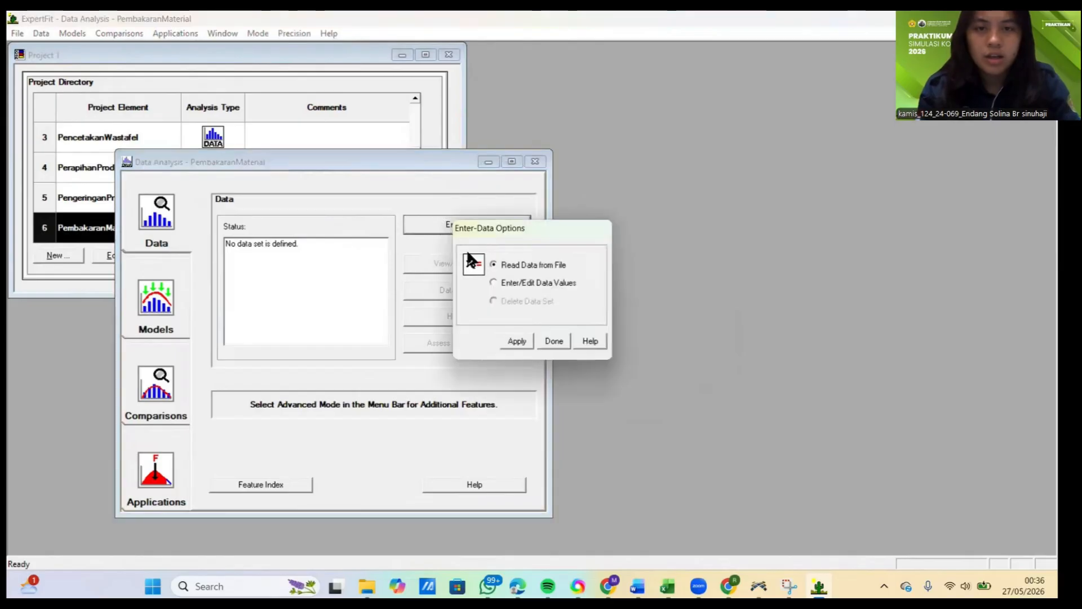
{"action": "left_click", "coordinate": [494, 282]}
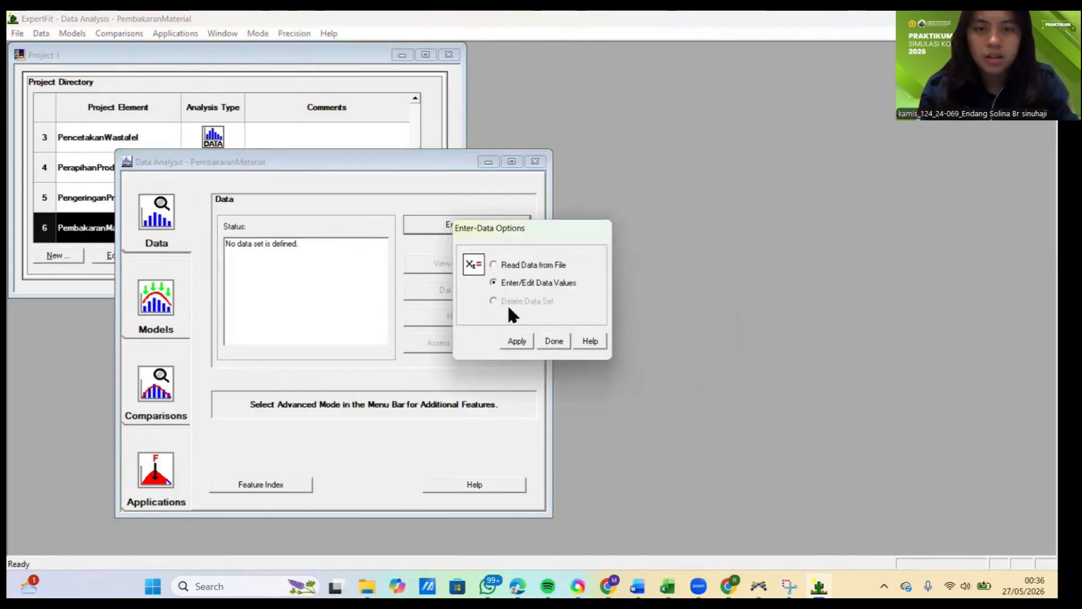
{"action": "left_click", "coordinate": [530, 345]}
{"action": "left_click", "coordinate": [569, 374]}
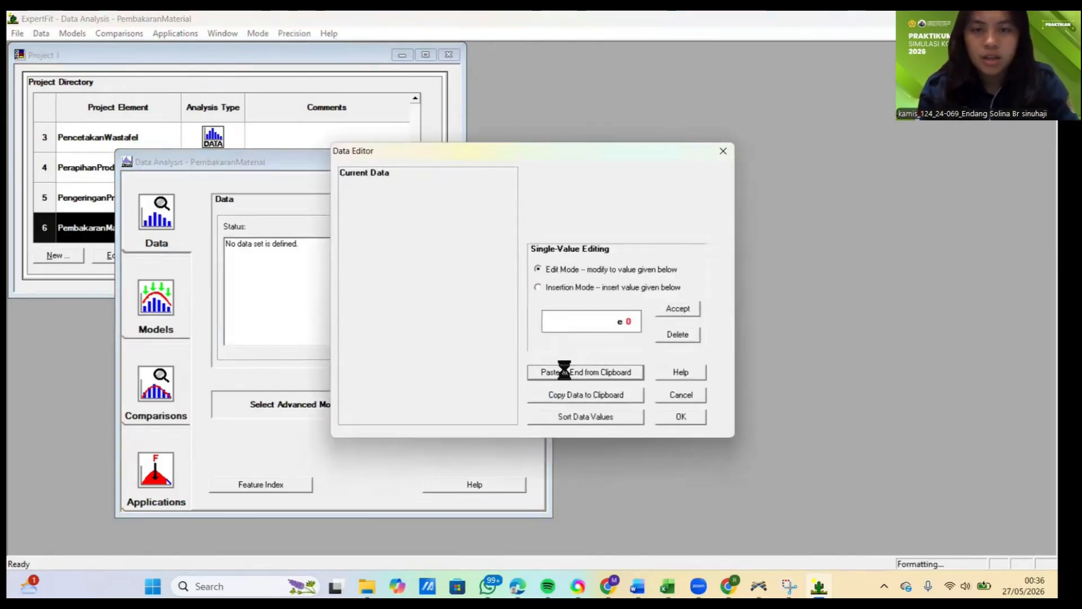
{"action": "left_click", "coordinate": [681, 416]}
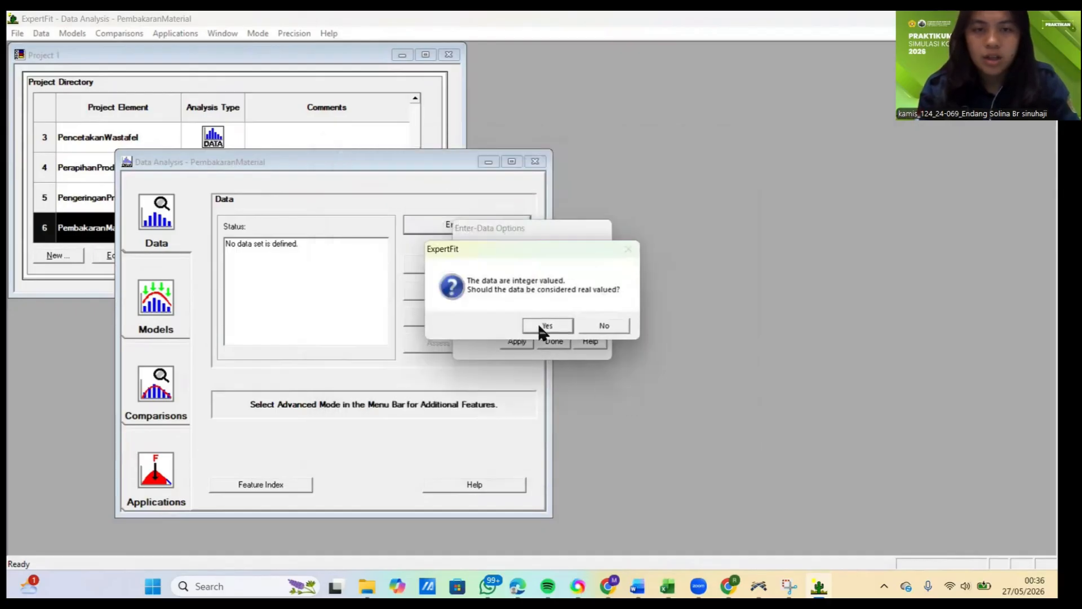
{"action": "left_click", "coordinate": [547, 325]}
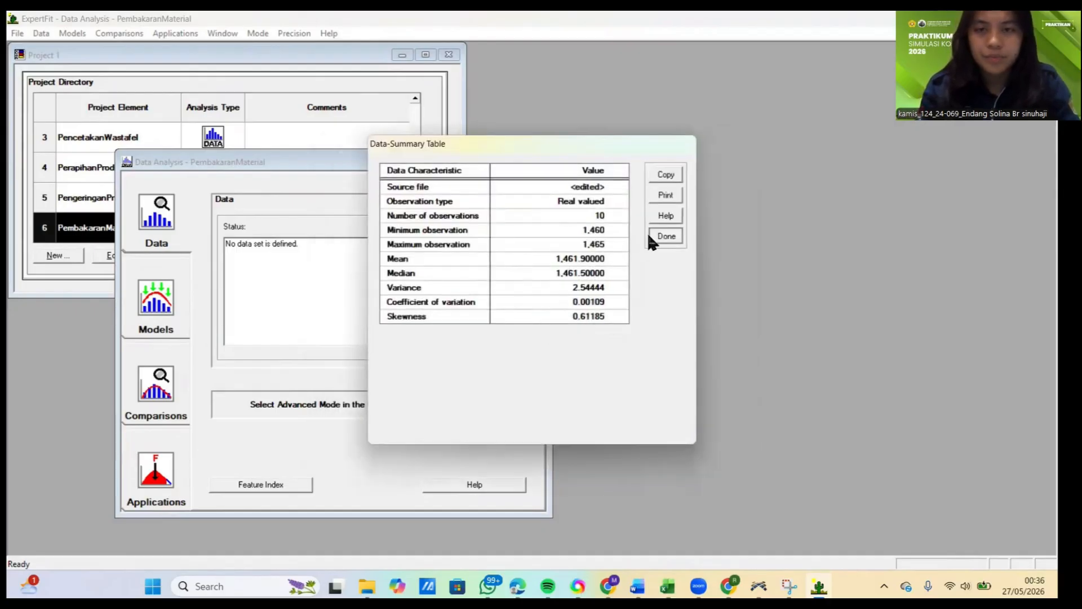
{"action": "left_click", "coordinate": [661, 235]}
Step: Run automated model fitting on the PembakaranMaterial data and close the fitting results
{"action": "left_click", "coordinate": [162, 337]}
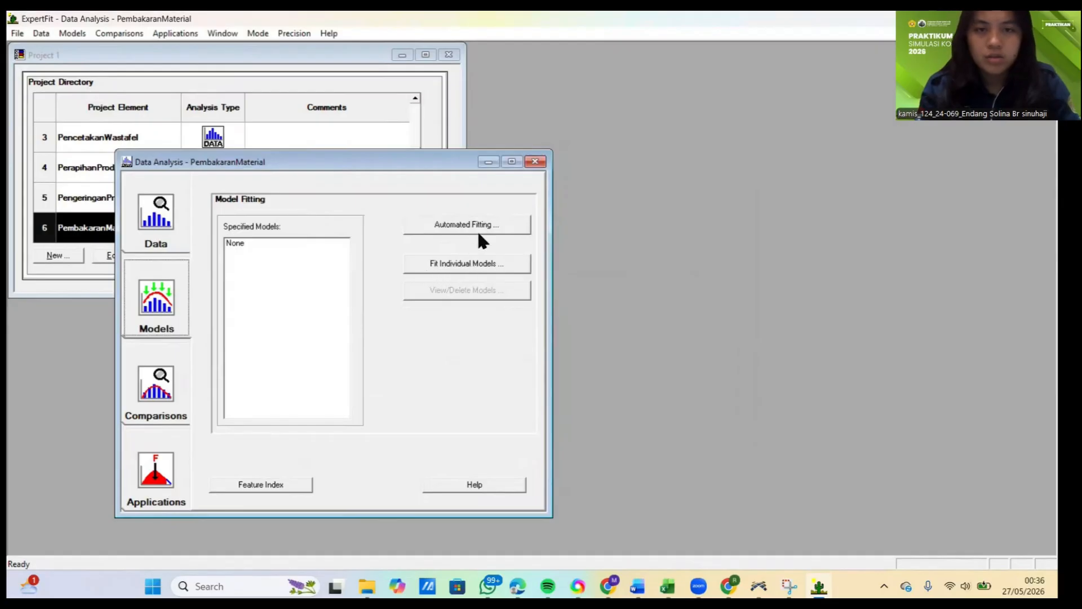
{"action": "left_click", "coordinate": [483, 237]}
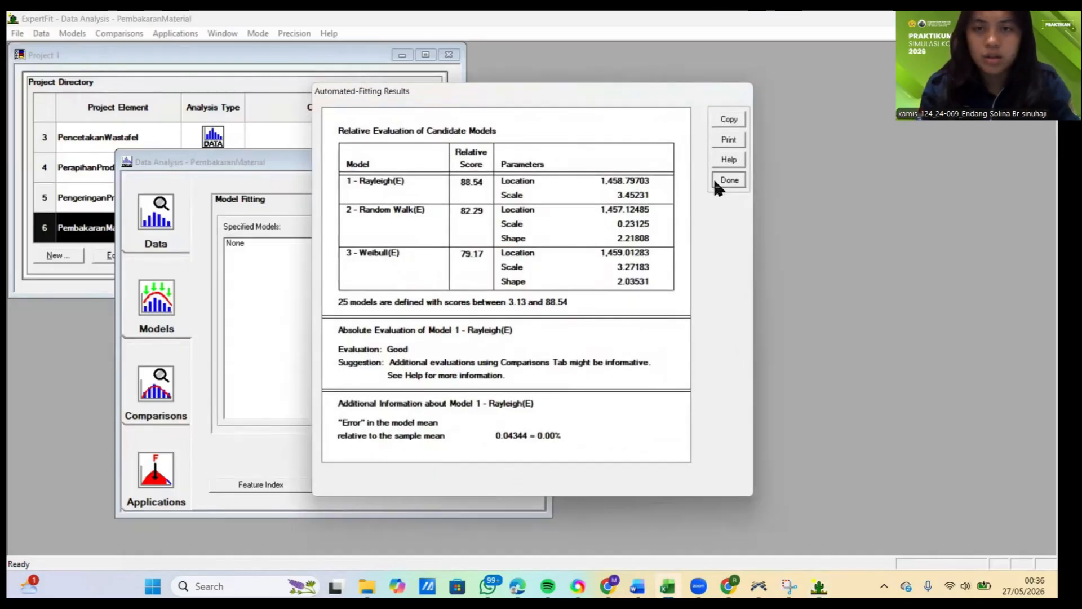
{"action": "left_click", "coordinate": [728, 180]}
Step: Generate the Flexsim simulation representation of PembakaranMaterial's 1 - Rayleigh(E) model and copy its selected weibull code line
{"action": "left_click", "coordinate": [179, 478]}
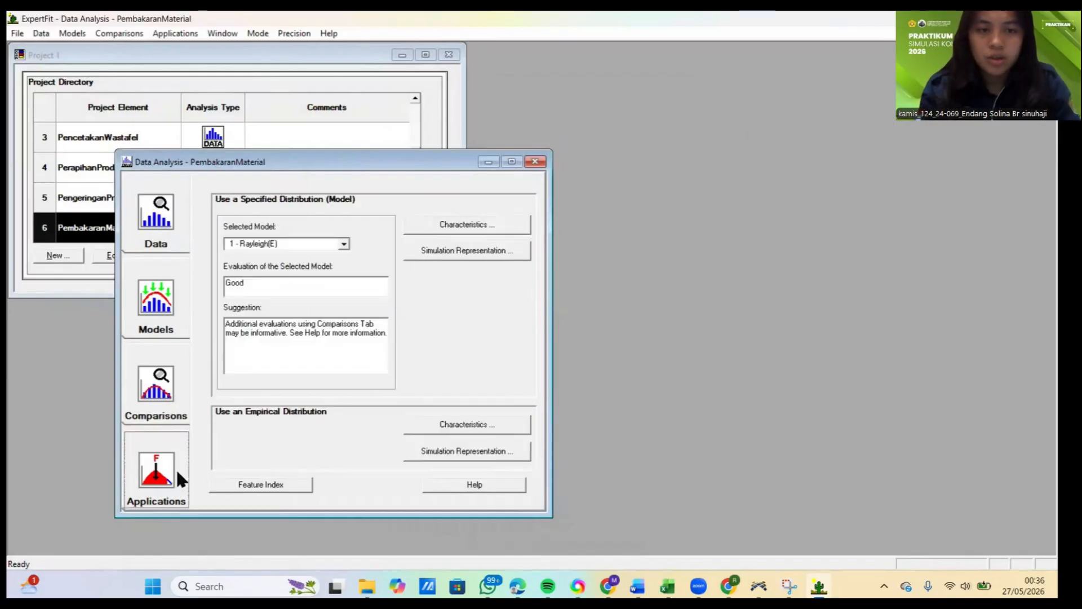
{"action": "left_click", "coordinate": [443, 255]}
{"action": "left_click", "coordinate": [516, 294]}
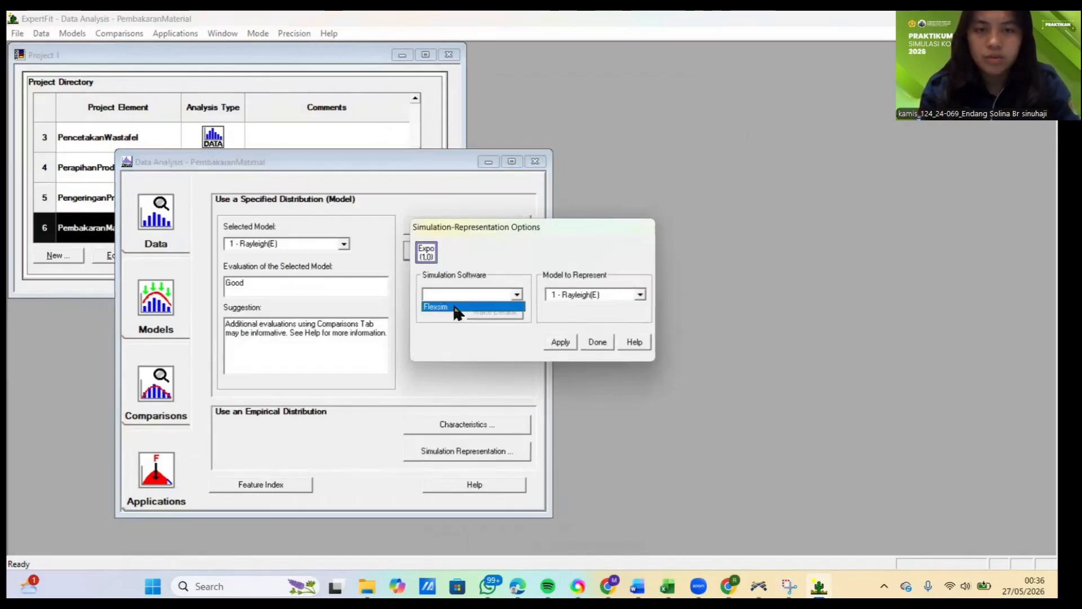
{"action": "left_click", "coordinate": [451, 309]}
{"action": "left_click", "coordinate": [559, 342]}
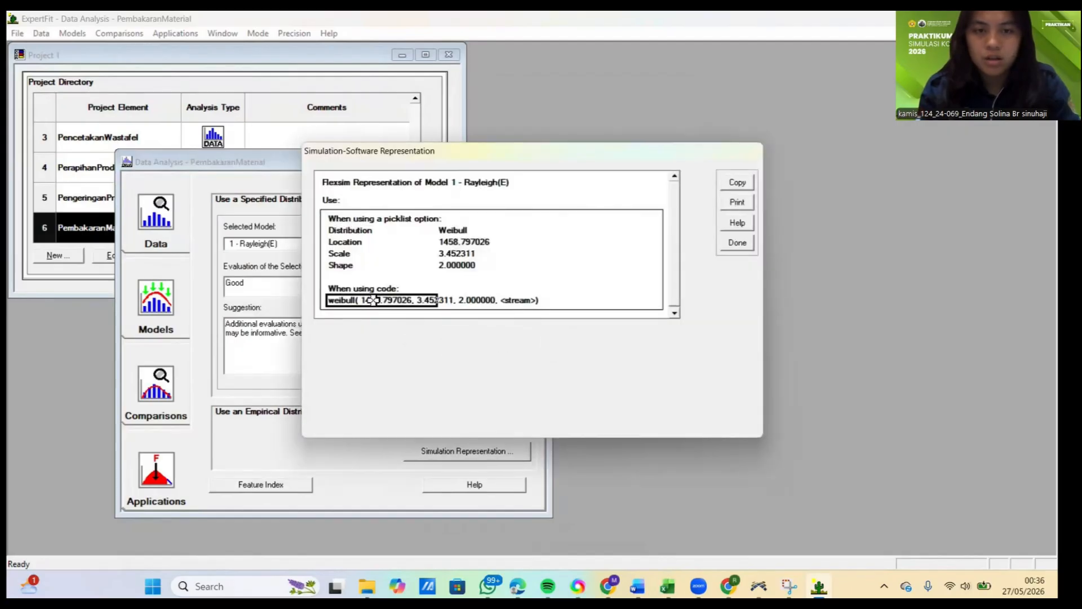
{"action": "left_click", "coordinate": [737, 182]}
{"action": "left_click", "coordinate": [586, 316]}
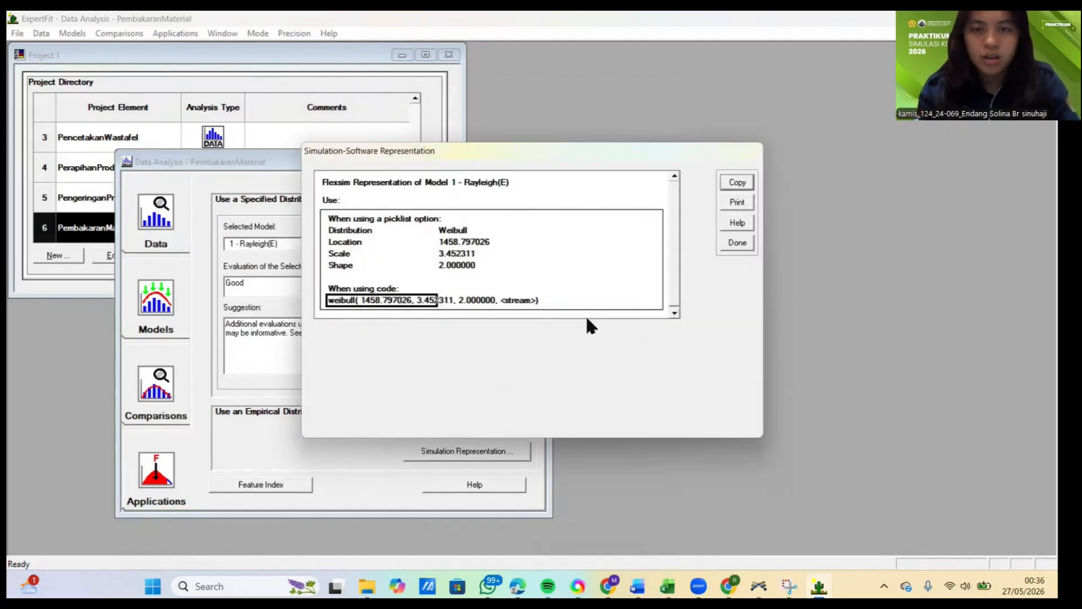
Step: Switch to FlexSim and set ProsesPembakaranMaterial's process time to weibull( 1458.797026, 3.452311, 2.000000, getstream(current))
{"action": "left_click", "coordinate": [758, 587]}
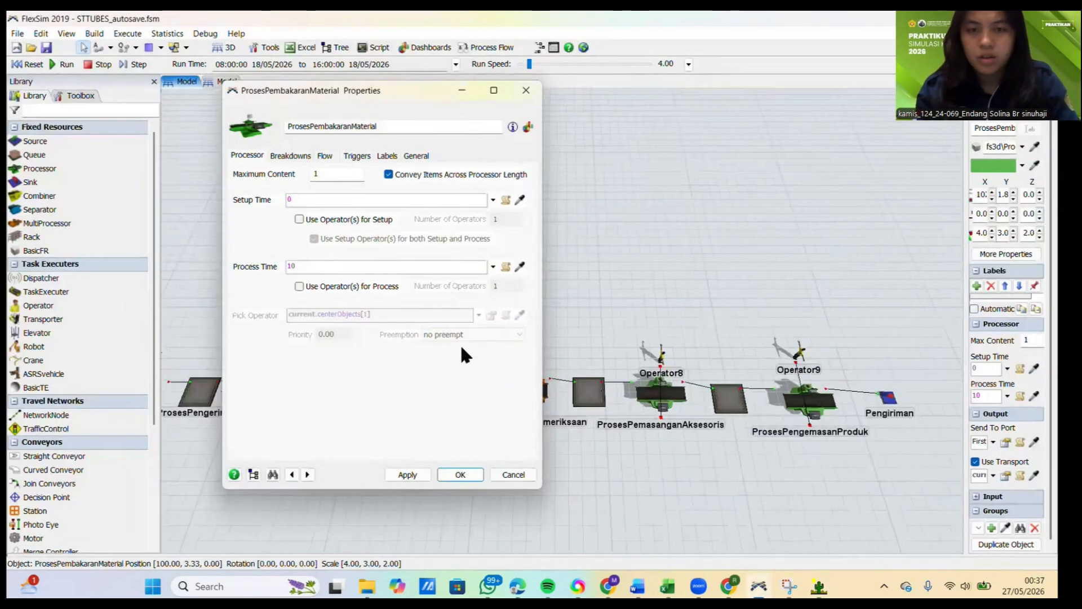
{"action": "left_click", "coordinate": [402, 267]}
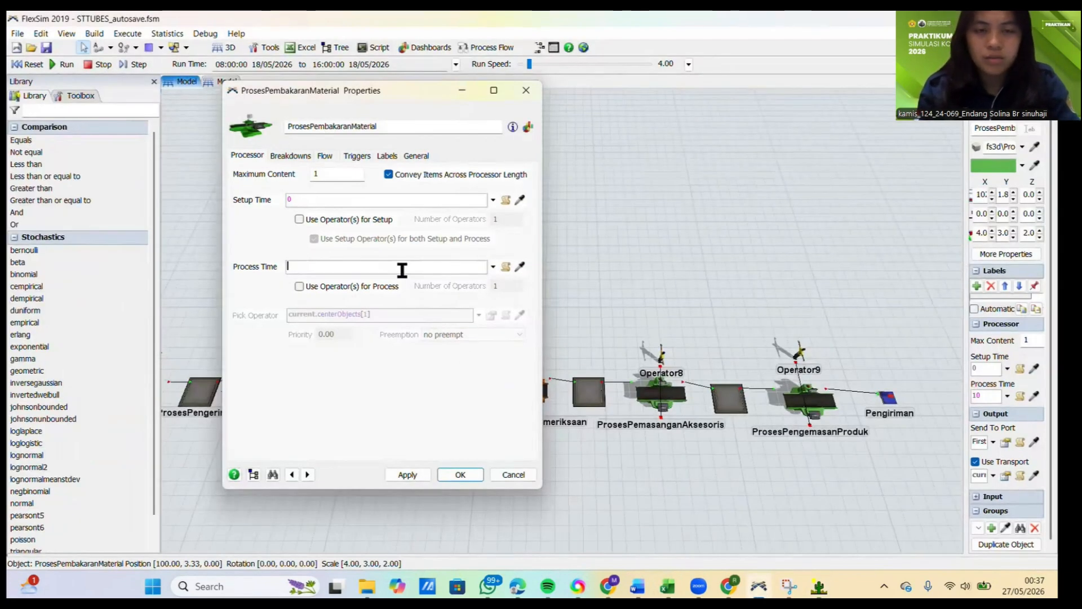
{"action": "key", "text": "ctrl+v"}
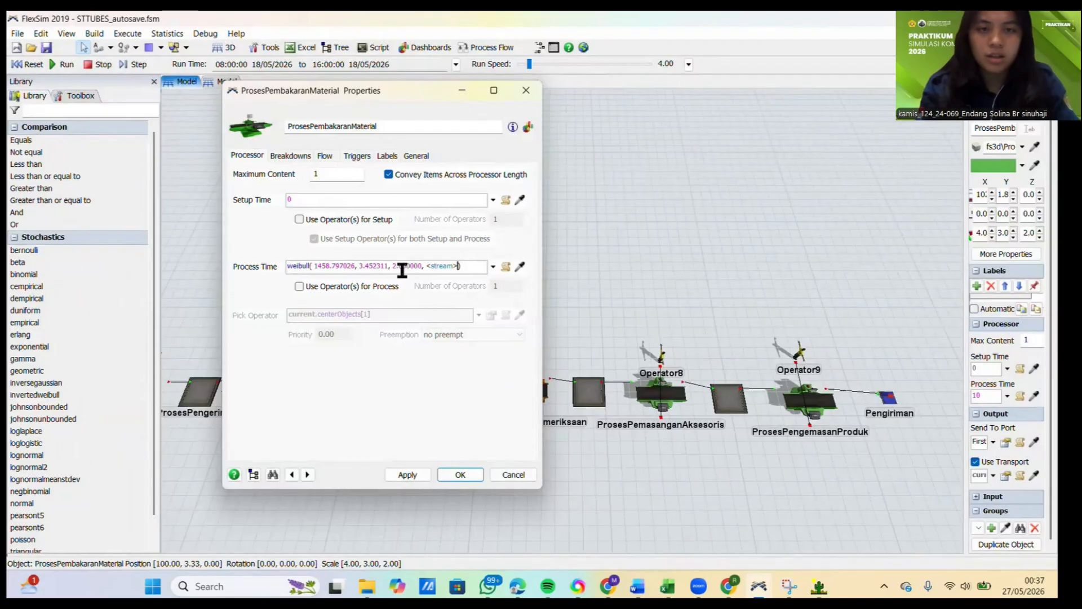
{"action": "type", "text": "("}
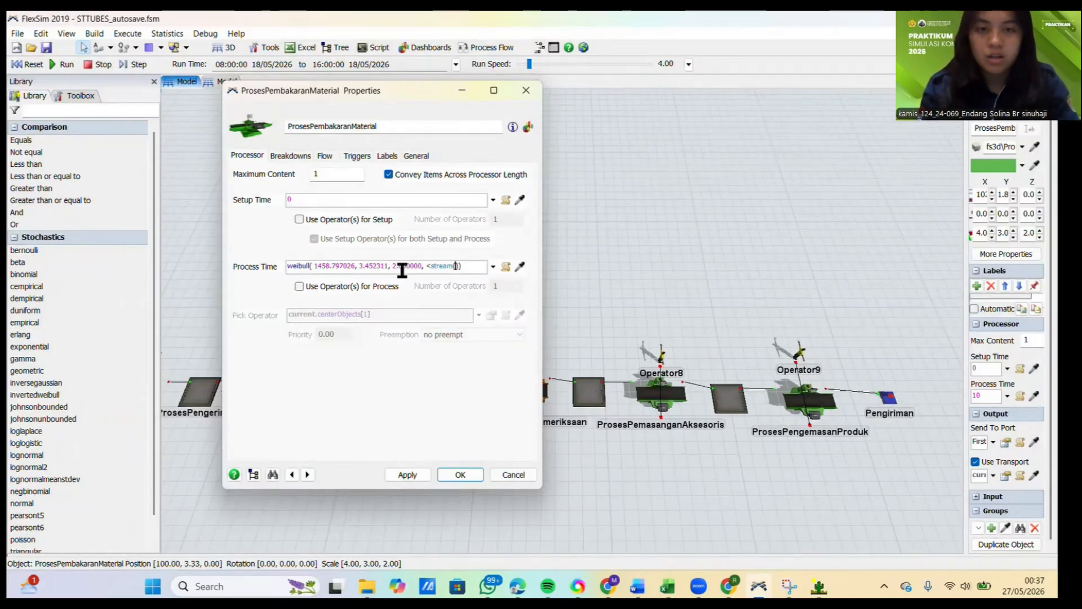
{"action": "type", "text": "current"}
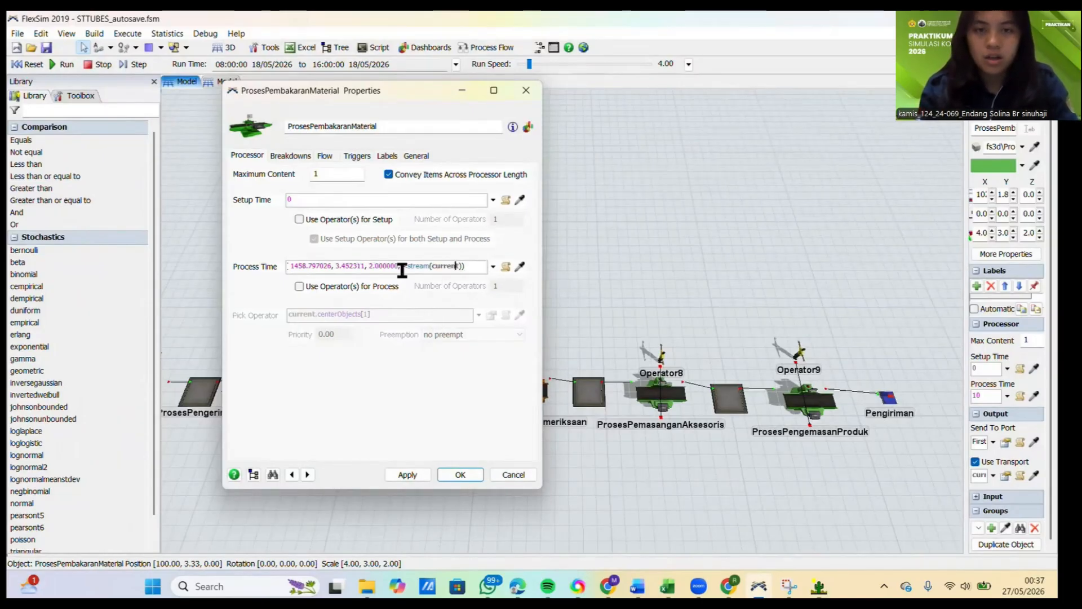
{"action": "key", "text": "Left"}
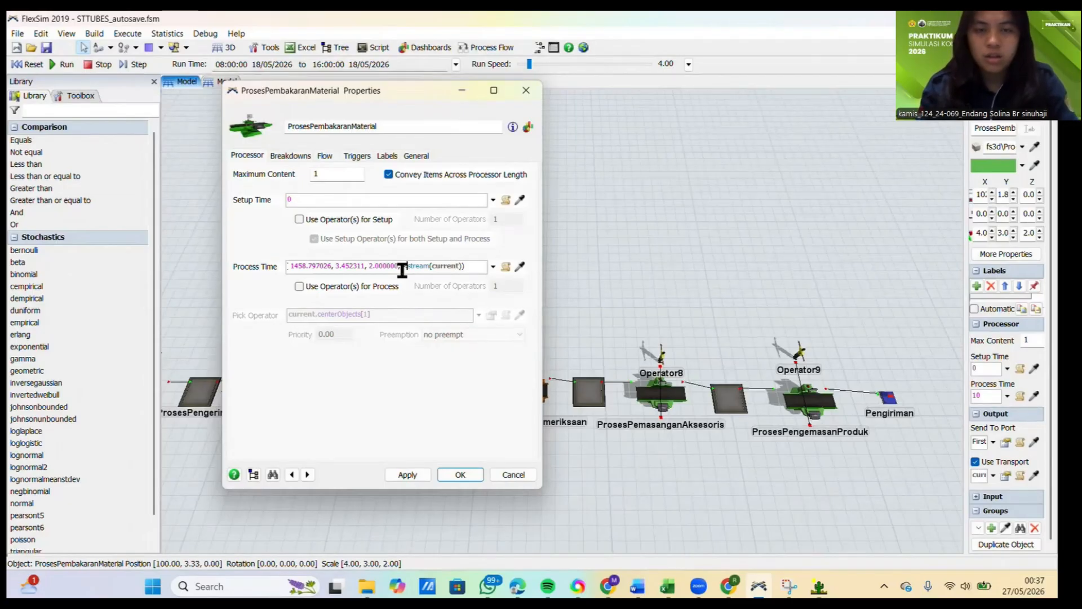
{"action": "key", "text": "BackSpace"}
{"action": "type", "text": "get"}
{"action": "left_click", "coordinate": [361, 389]}
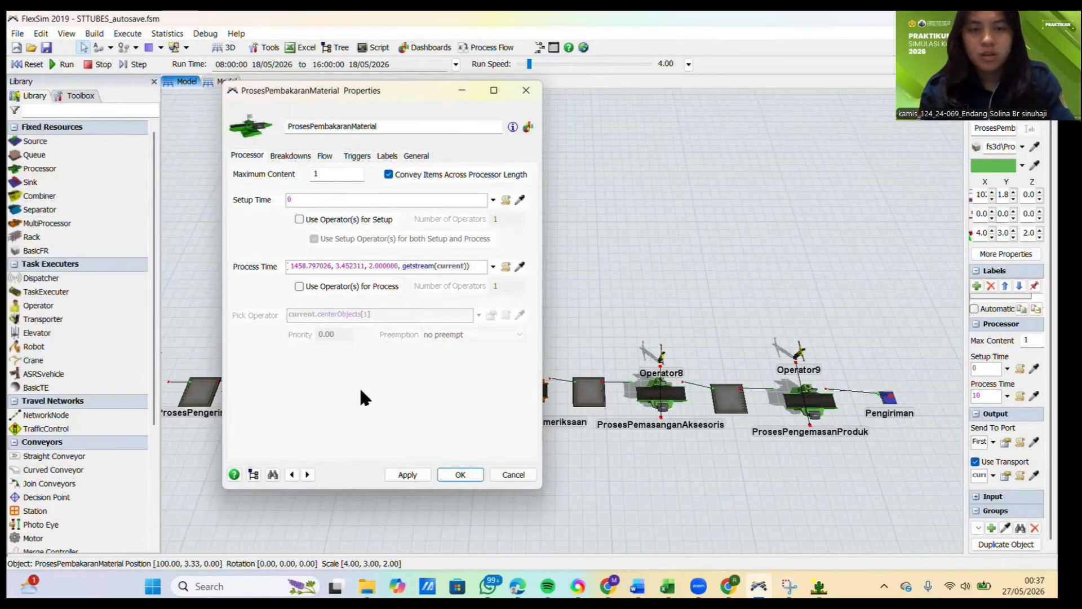
{"action": "left_click", "coordinate": [407, 473]}
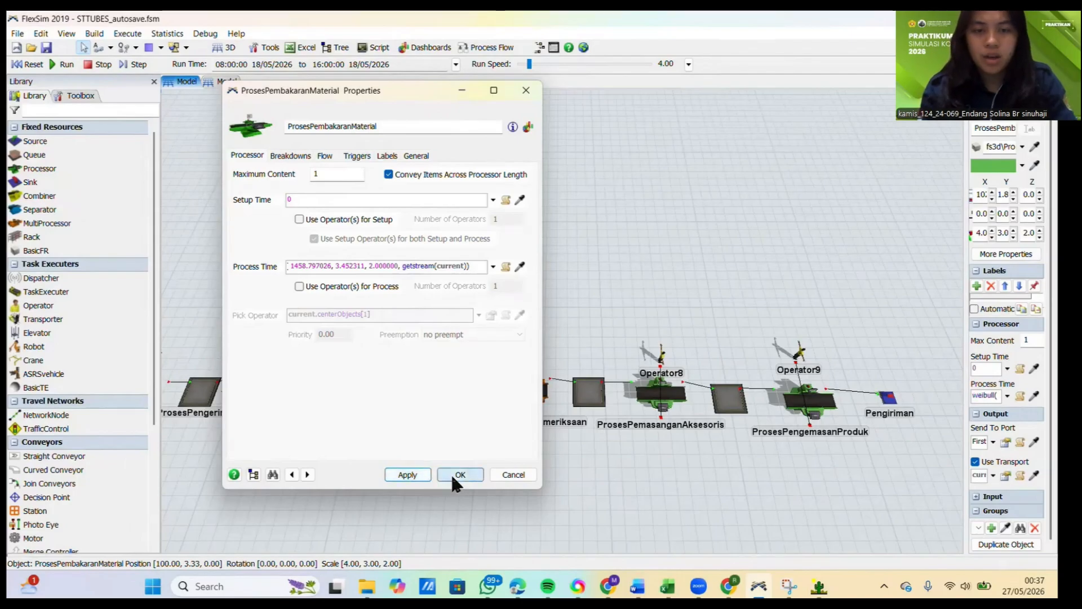
{"action": "left_click", "coordinate": [450, 473]}
{"action": "left_click", "coordinate": [456, 478]}
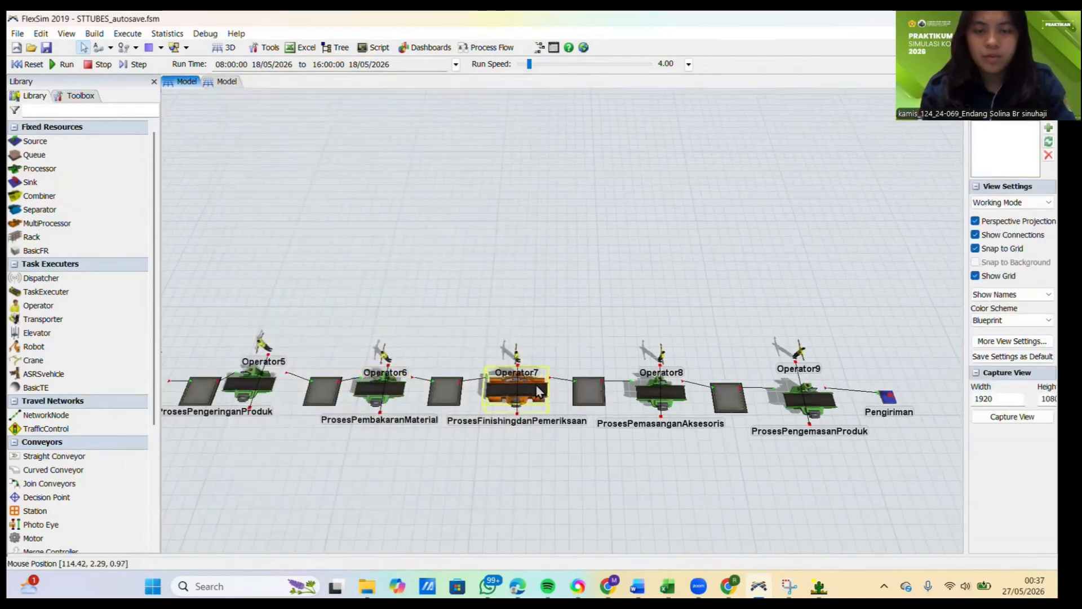
Step: Open the ProsesFinishingdanPemeriksaan multiprocessor's properties and open the process time of its ProsesFinishingdanGlasur process for editing
{"action": "double_click", "coordinate": [534, 386]}
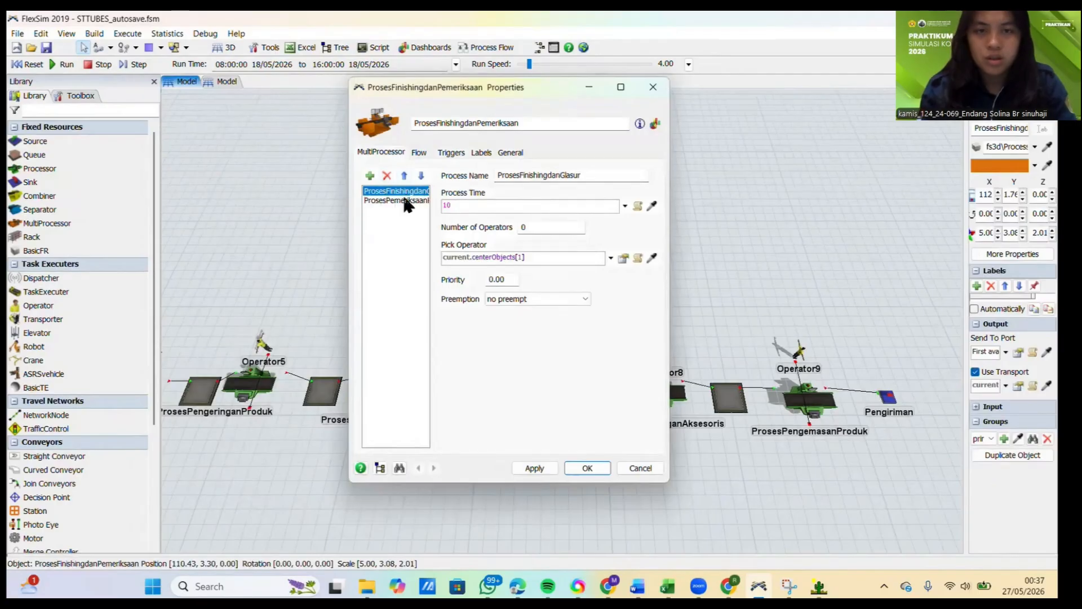
{"action": "left_click", "coordinate": [409, 200]}
{"action": "left_click", "coordinate": [409, 191]}
{"action": "left_click", "coordinate": [411, 200]}
{"action": "left_click", "coordinate": [413, 191]}
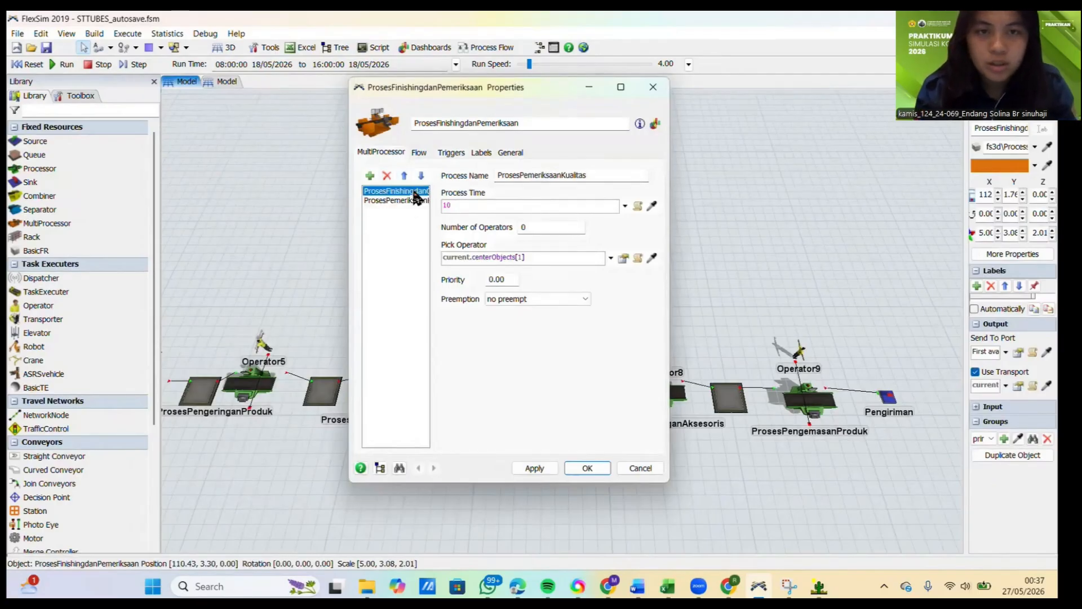
{"action": "left_click", "coordinate": [517, 204]}
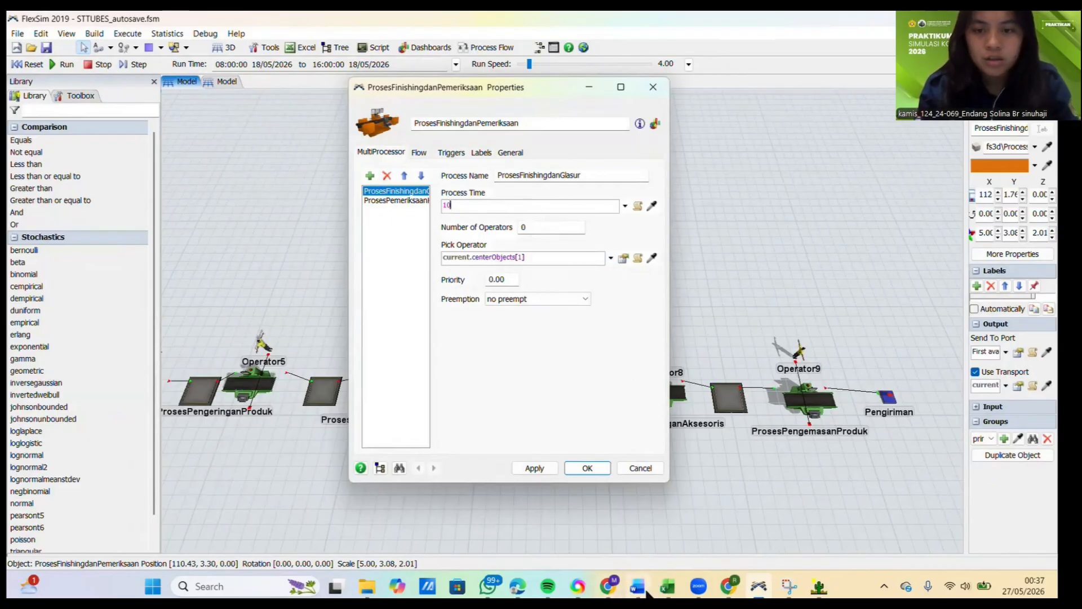
Step: Switch to the Excel DATA workbook and copy the ten Finishing dan glasur measurements in C10:L10
{"action": "left_click", "coordinate": [665, 587]}
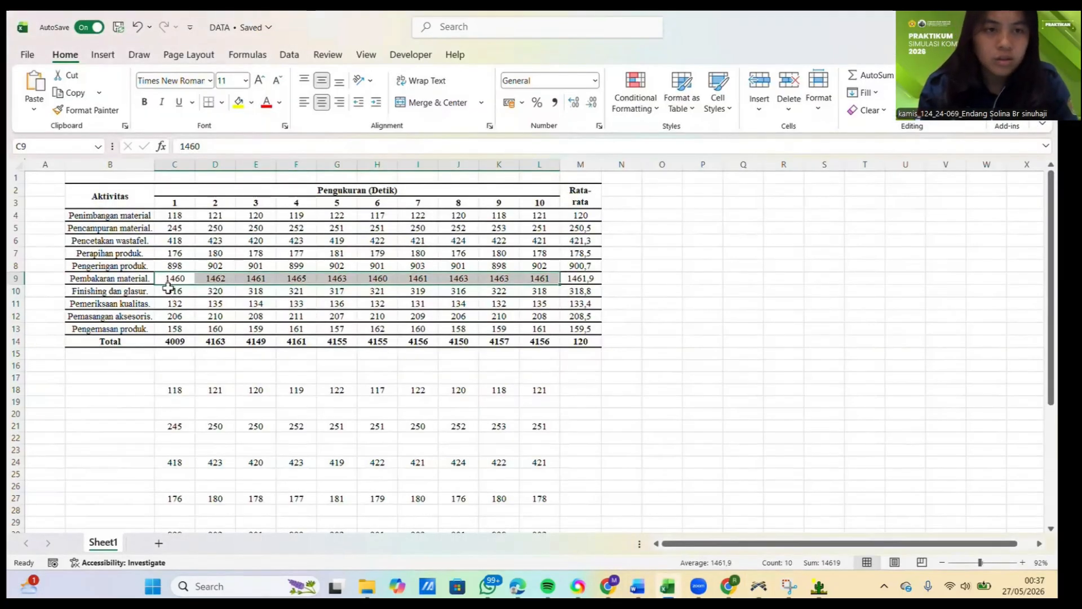
{"action": "left_click_drag", "start_coordinate": [169, 290], "coordinate": [534, 289]}
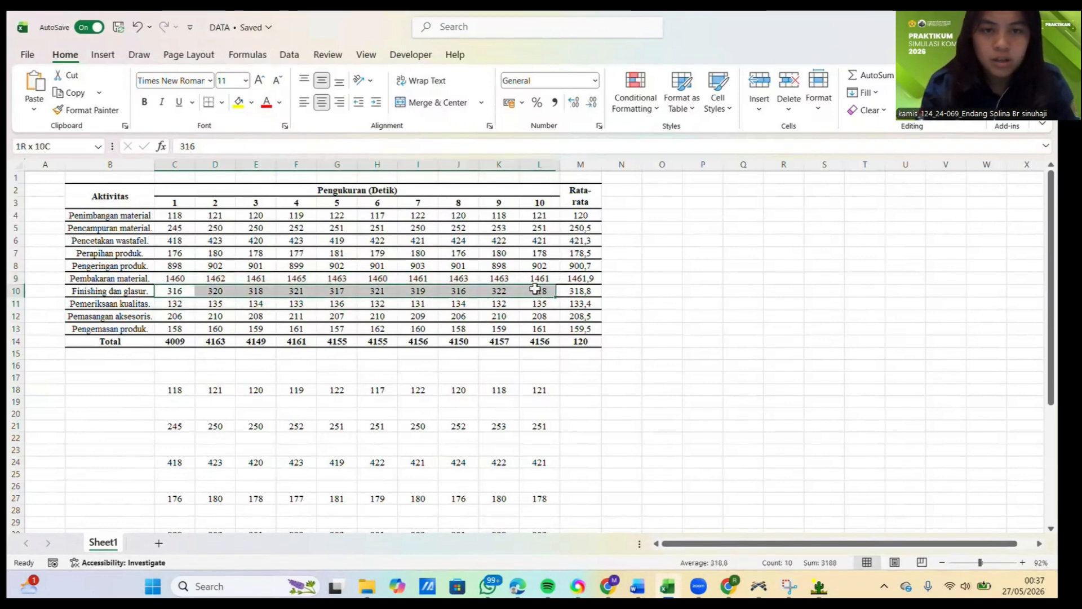
{"action": "key", "text": "ctrl+c"}
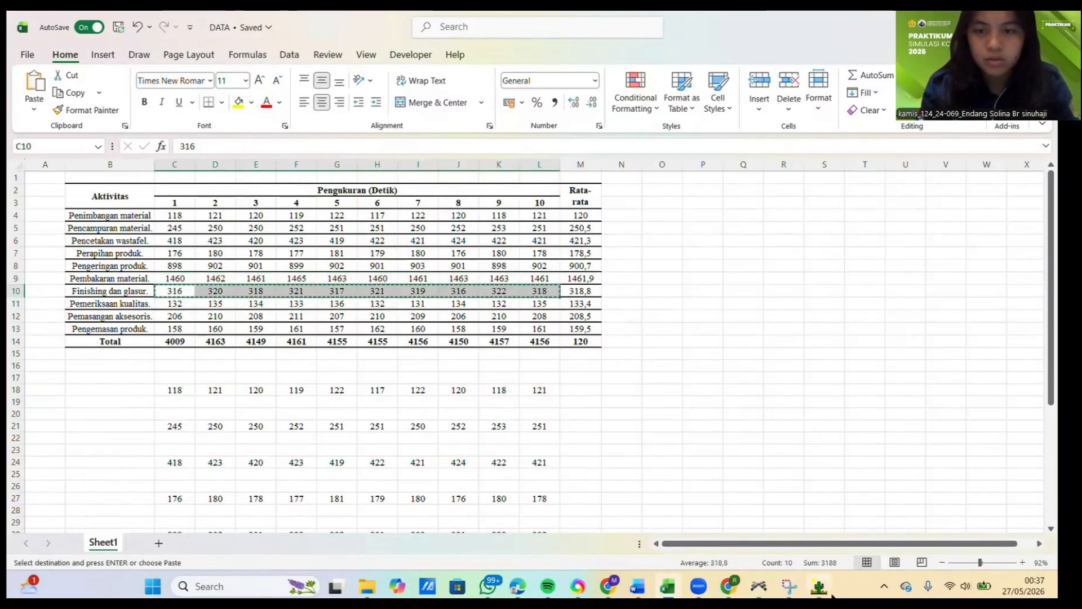
Step: Switch to ExpertFit and close PembakaranMaterial's Flexsim representation, its options and the analysis window
{"action": "mouse_move", "coordinate": [832, 596]}
{"action": "left_click", "coordinate": [826, 524]}
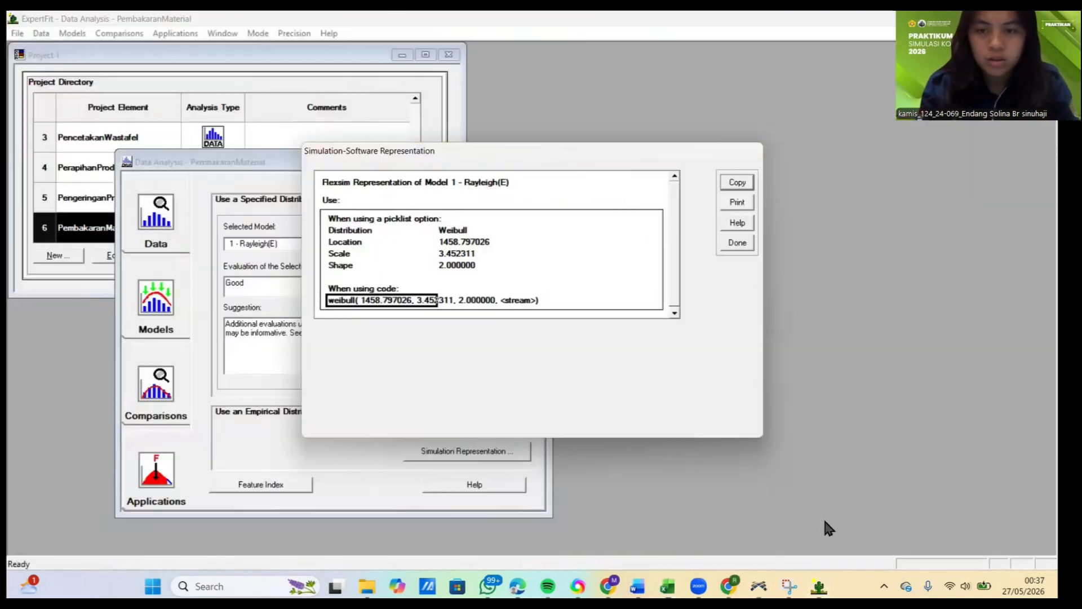
{"action": "left_click", "coordinate": [738, 244]}
{"action": "left_click", "coordinate": [596, 341]}
{"action": "left_click", "coordinate": [535, 161]}
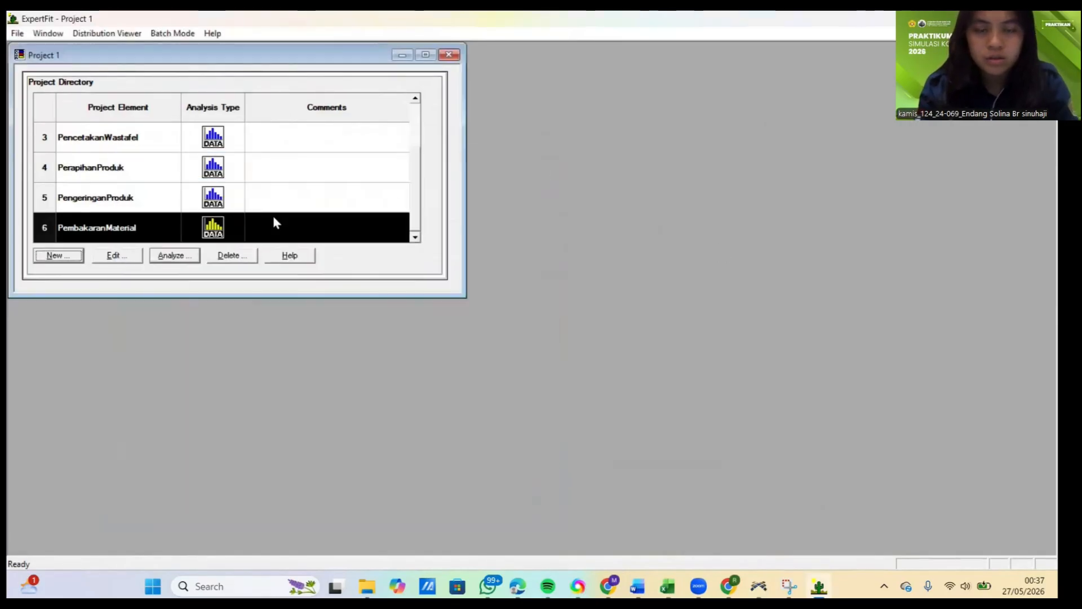
Step: Create a data-fitting project element named Finishing dan Glashur with an empty comment, and open its analysis
{"action": "left_click", "coordinate": [72, 255]}
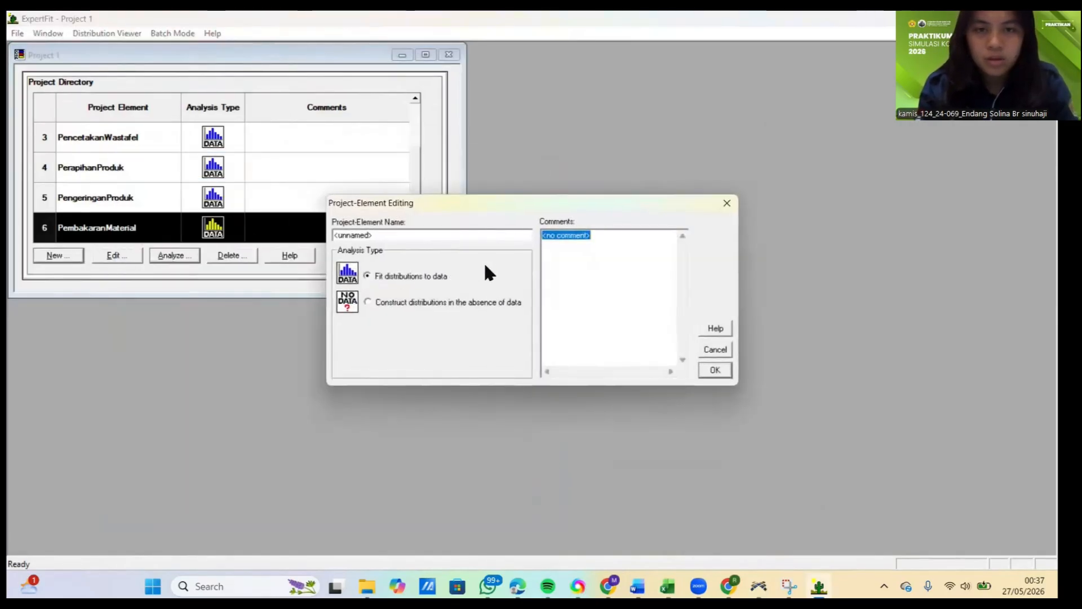
{"action": "key", "text": "BackSpace"}
{"action": "left_click_drag", "start_coordinate": [440, 237], "coordinate": [318, 235]}
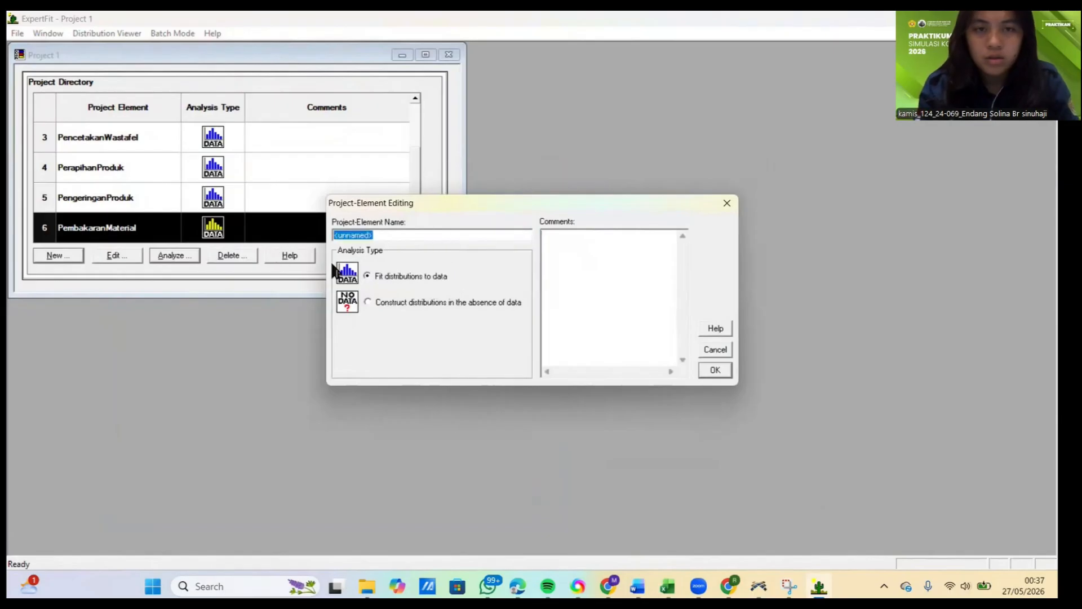
{"action": "type", "text": "Finishing dan Glashur"}
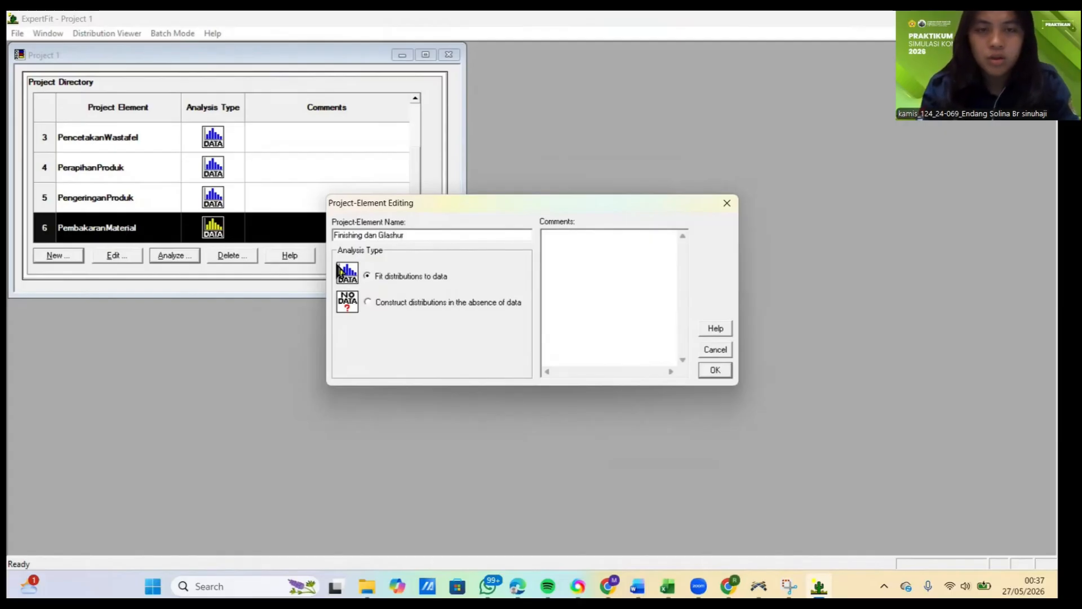
{"action": "left_click", "coordinate": [712, 371]}
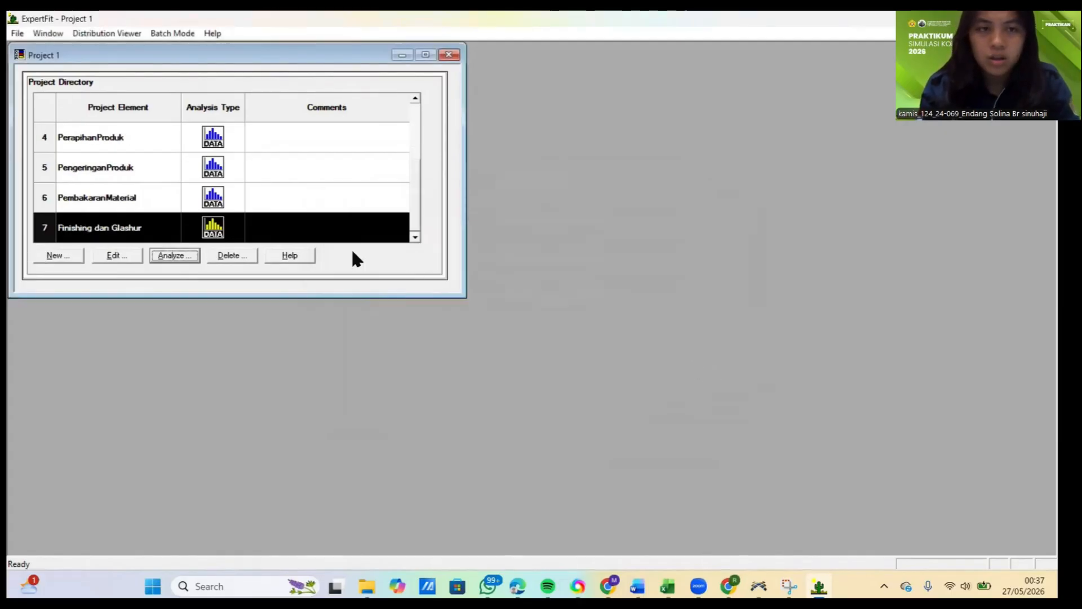
{"action": "left_click", "coordinate": [189, 256]}
Step: Paste the ten copied measurements as Finishing dan Glashur's data values, treat them as real valued, and close the data summary
{"action": "left_click", "coordinate": [472, 249]}
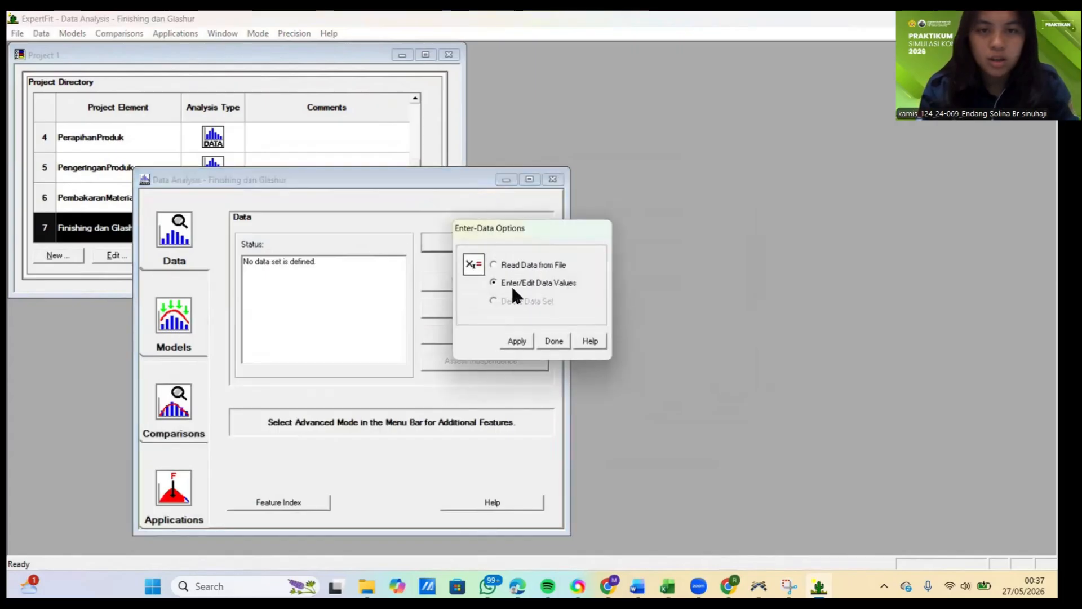
{"action": "left_click", "coordinate": [526, 339]}
{"action": "left_click", "coordinate": [619, 373]}
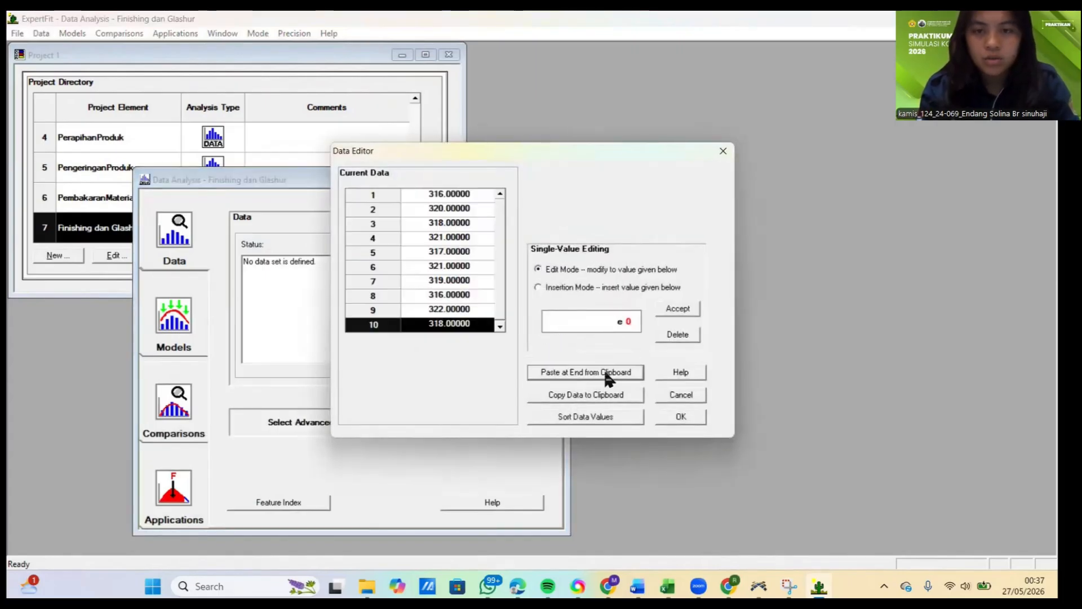
{"action": "left_click", "coordinate": [682, 415]}
{"action": "left_click", "coordinate": [568, 328]}
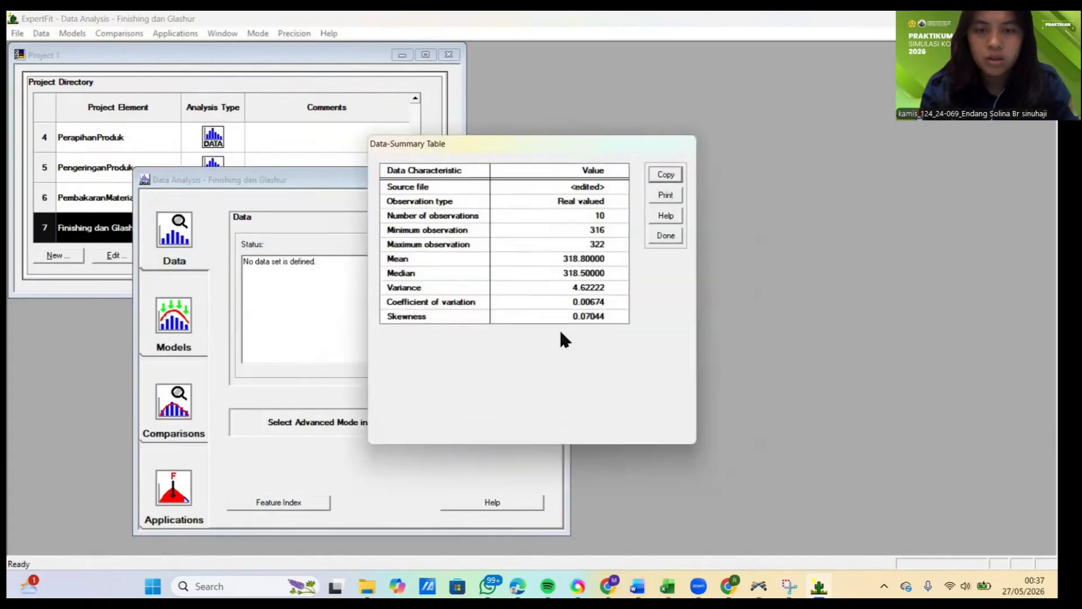
{"action": "left_click", "coordinate": [665, 235]}
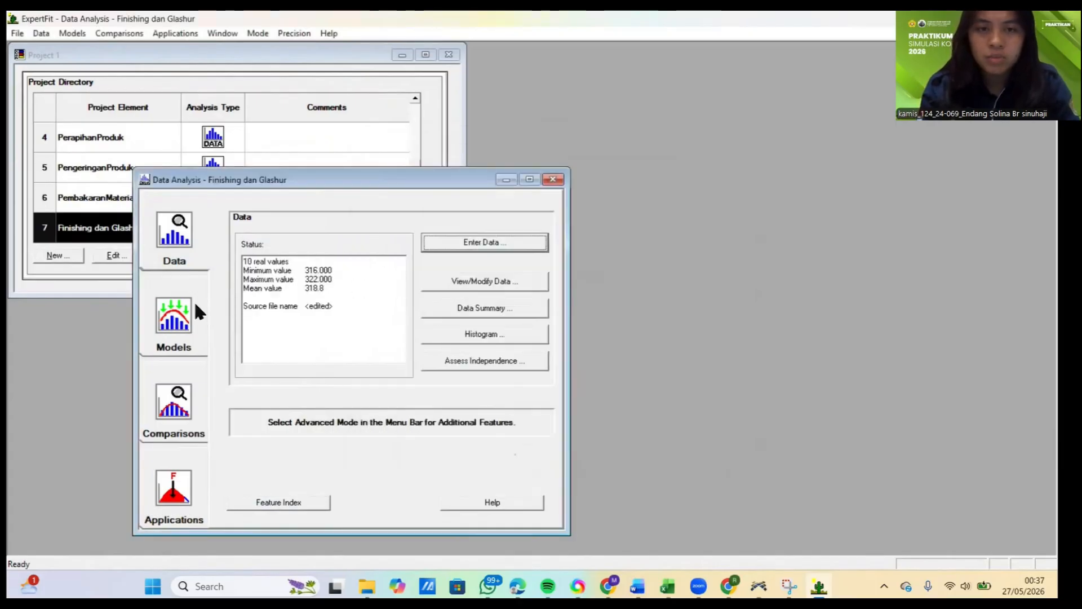
Step: Run automated fitting on the Finishing dan Glashur data and close the fitting results
{"action": "left_click", "coordinate": [169, 313]}
{"action": "left_click", "coordinate": [457, 246]}
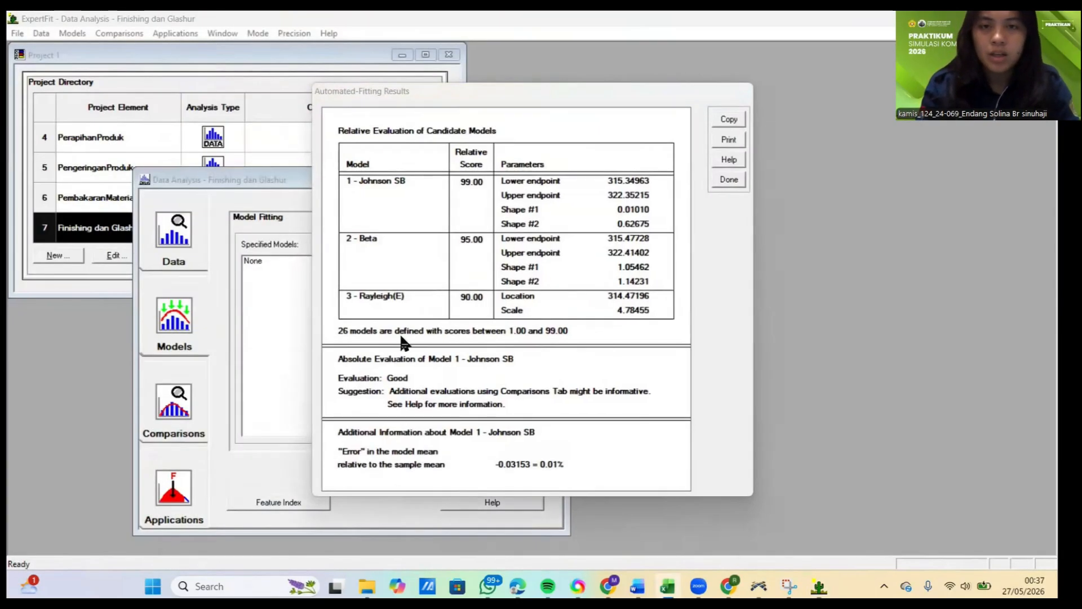
{"action": "left_click", "coordinate": [731, 179]}
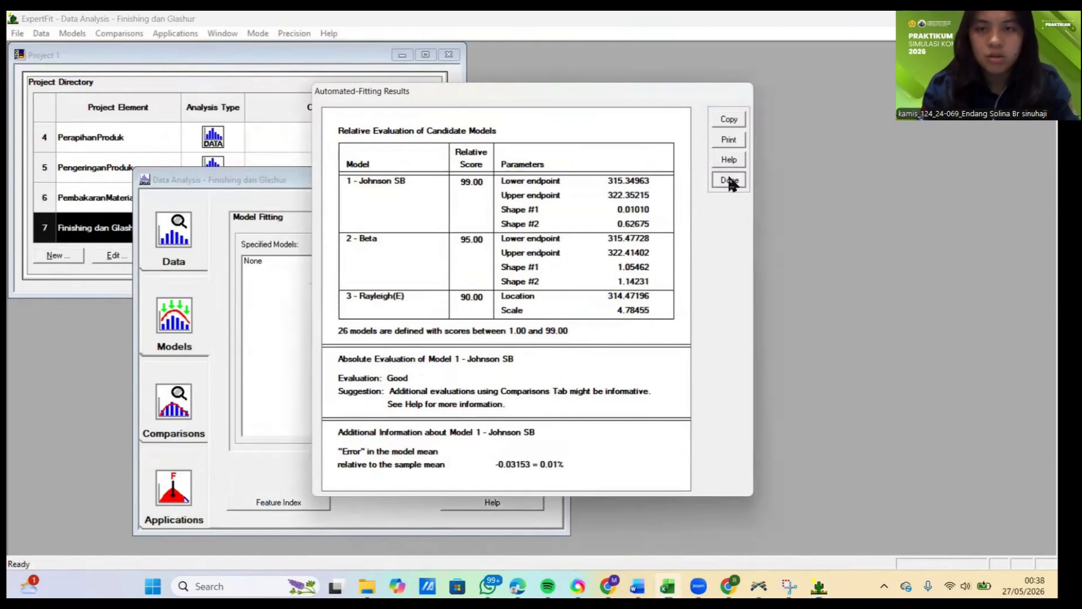
Step: Generate the Flexsim simulation representation of Finishing dan Glashur's 1 - Johnson SB model
{"action": "left_click", "coordinate": [176, 468]}
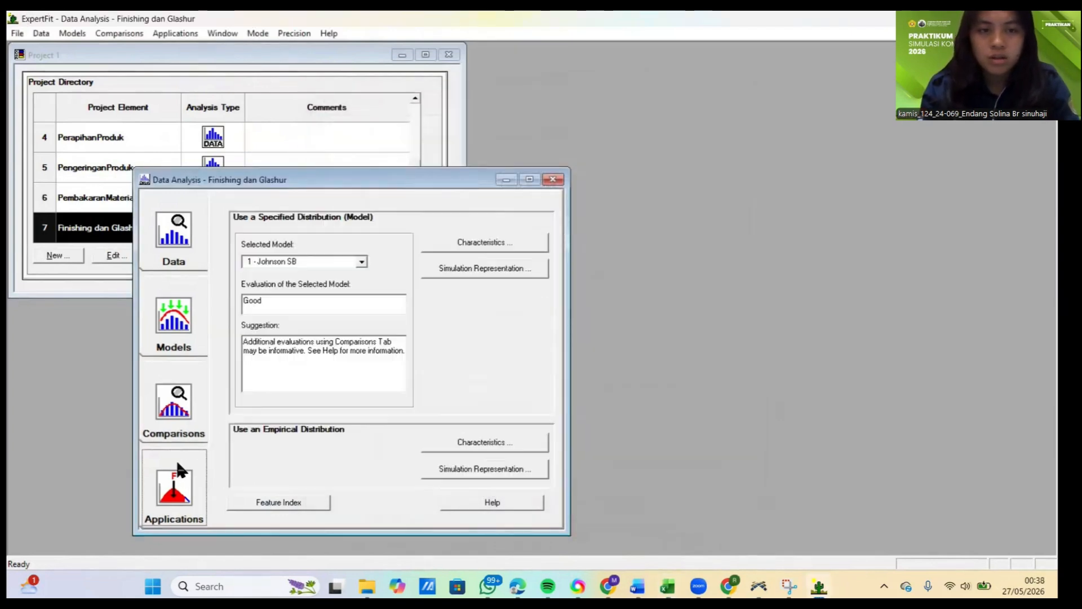
{"action": "left_click", "coordinate": [486, 266]}
{"action": "left_click", "coordinate": [516, 298]}
{"action": "left_click", "coordinate": [430, 304]}
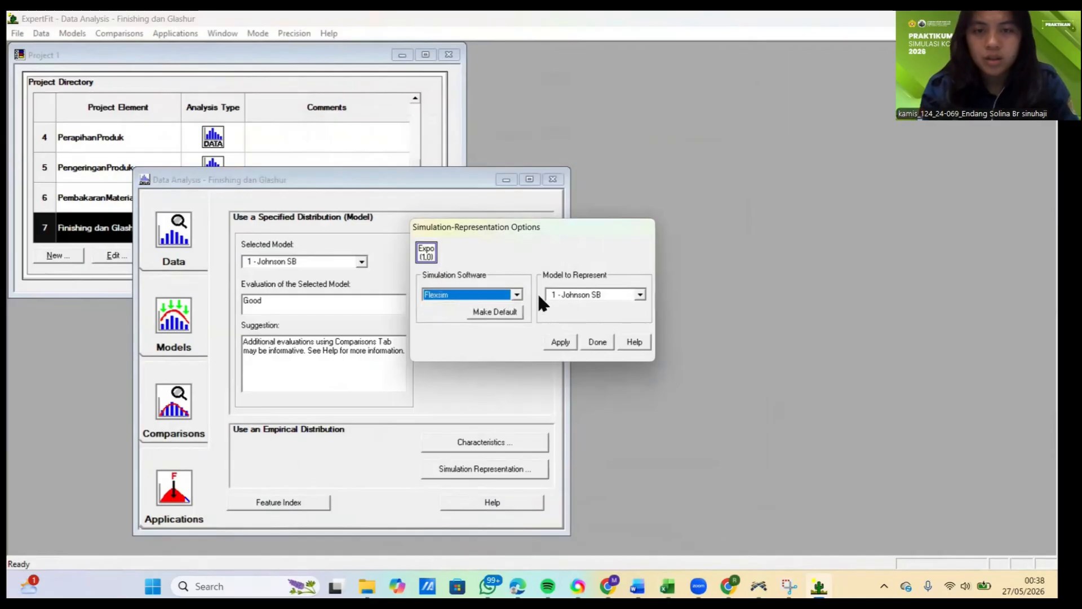
{"action": "left_click", "coordinate": [561, 341]}
Step: Copy only the johnsonbounded code expression from the Flexsim representation, and close the representation
{"action": "left_click", "coordinate": [369, 324]}
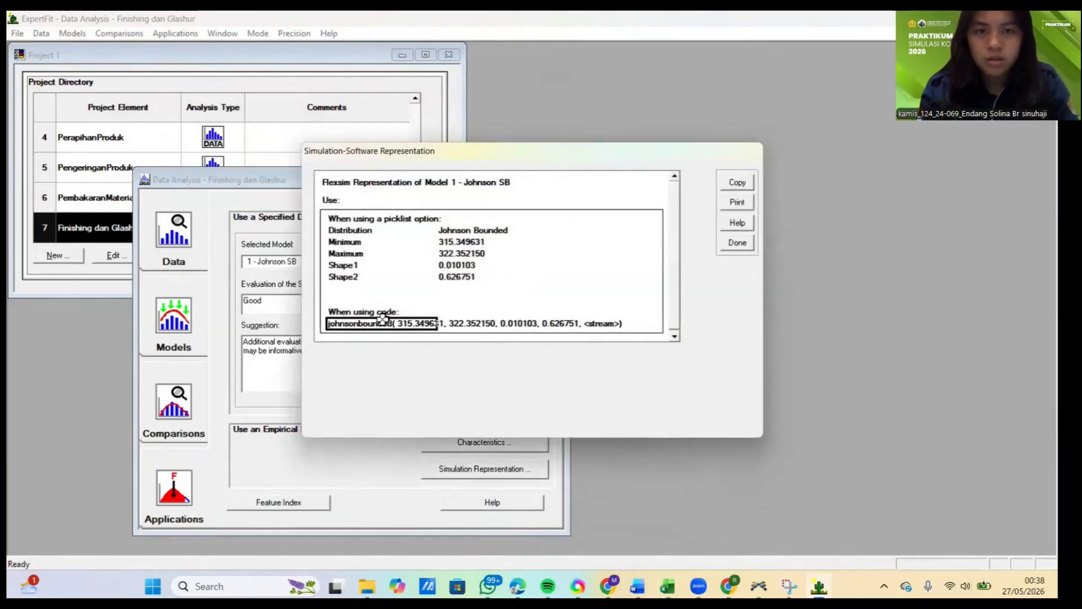
{"action": "left_click", "coordinate": [751, 182]}
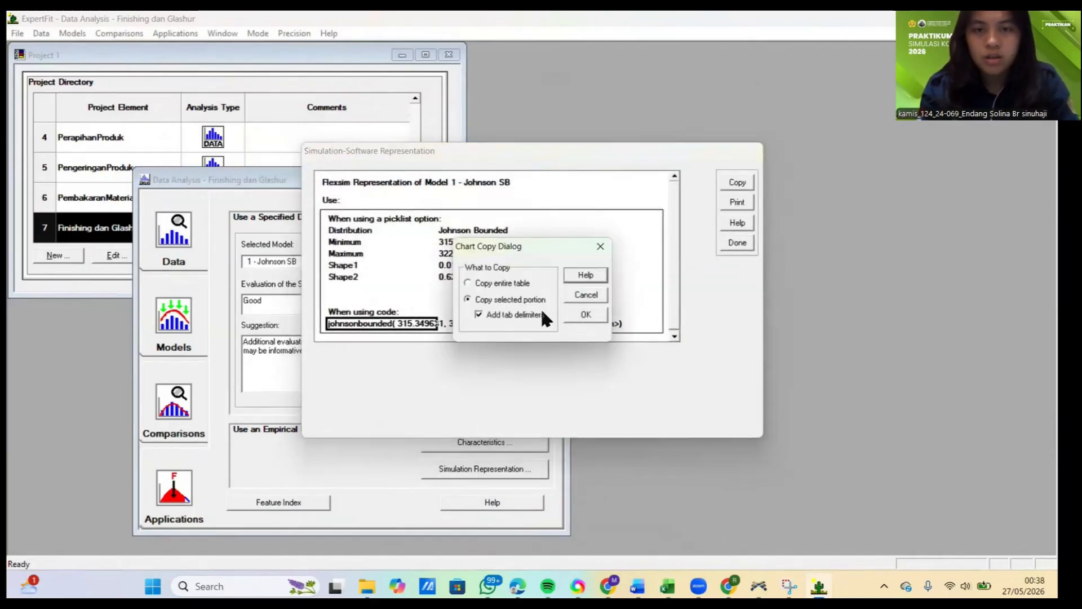
{"action": "left_click", "coordinate": [582, 314]}
{"action": "left_click", "coordinate": [737, 181]}
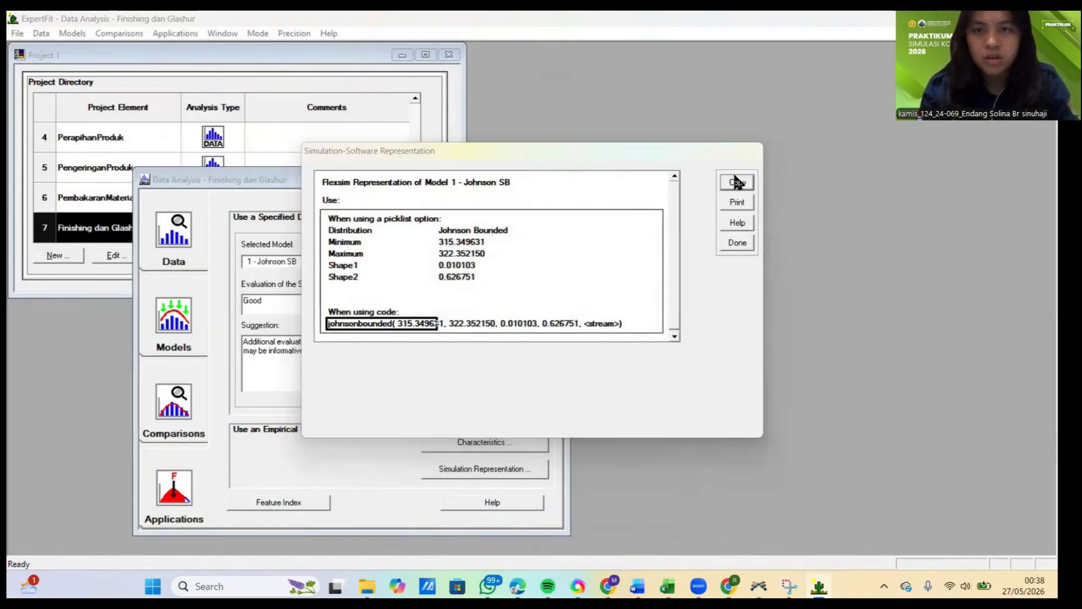
{"action": "left_click", "coordinate": [584, 311]}
{"action": "left_click", "coordinate": [738, 244]}
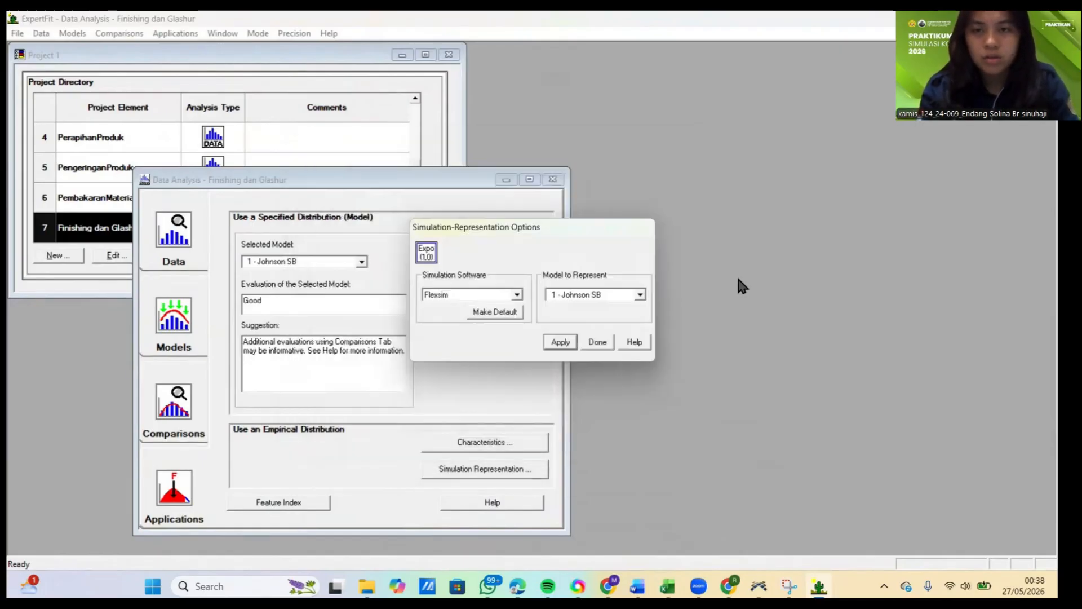
Step: Switch to FlexSim and set and apply ProsesFinishingdanGlasur's process time as johnsonbounded(315.349631, 322.352150, 0.010103, 0.626751, getstream(current))
{"action": "left_click", "coordinate": [758, 586]}
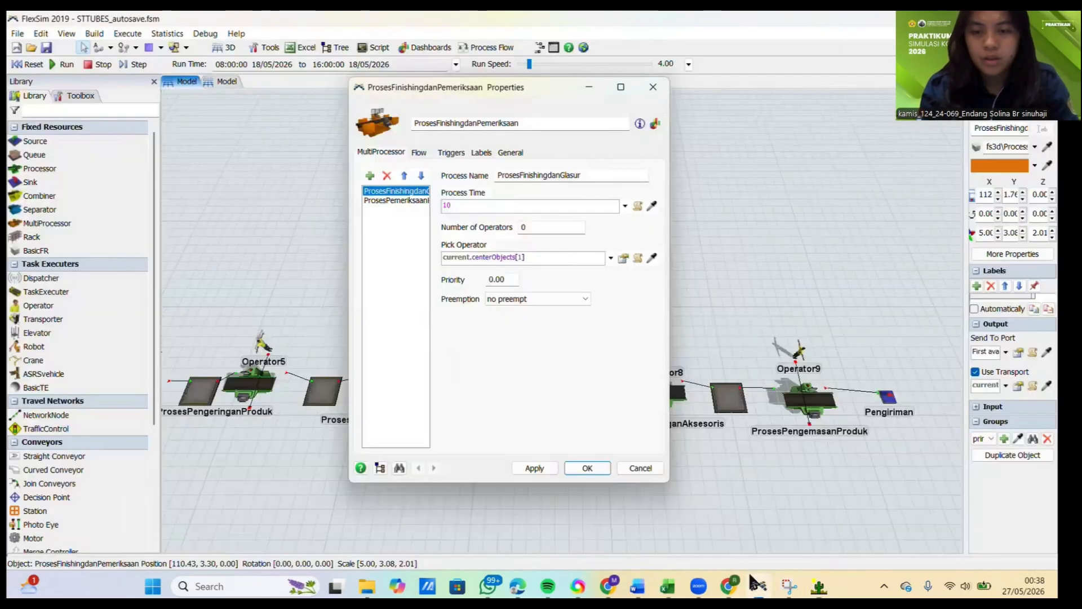
{"action": "left_click", "coordinate": [537, 204]}
{"action": "key", "text": "BackSpace"}
{"action": "key", "text": "BackSpace"}
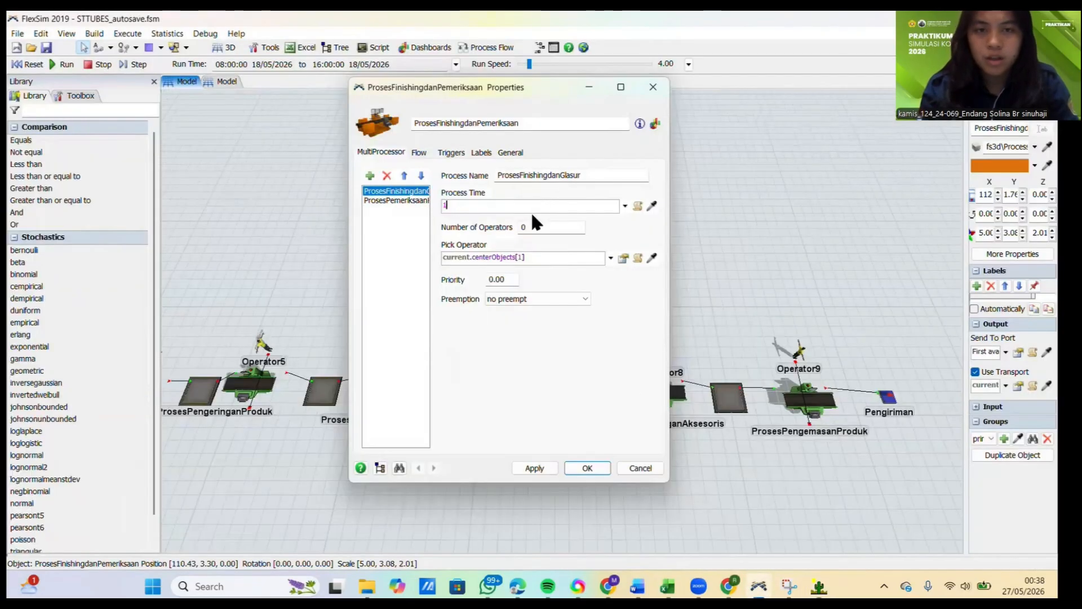
{"action": "key", "text": "ctrl+v"}
{"action": "key", "text": "Left"}
{"action": "key", "text": "BackSpace"}
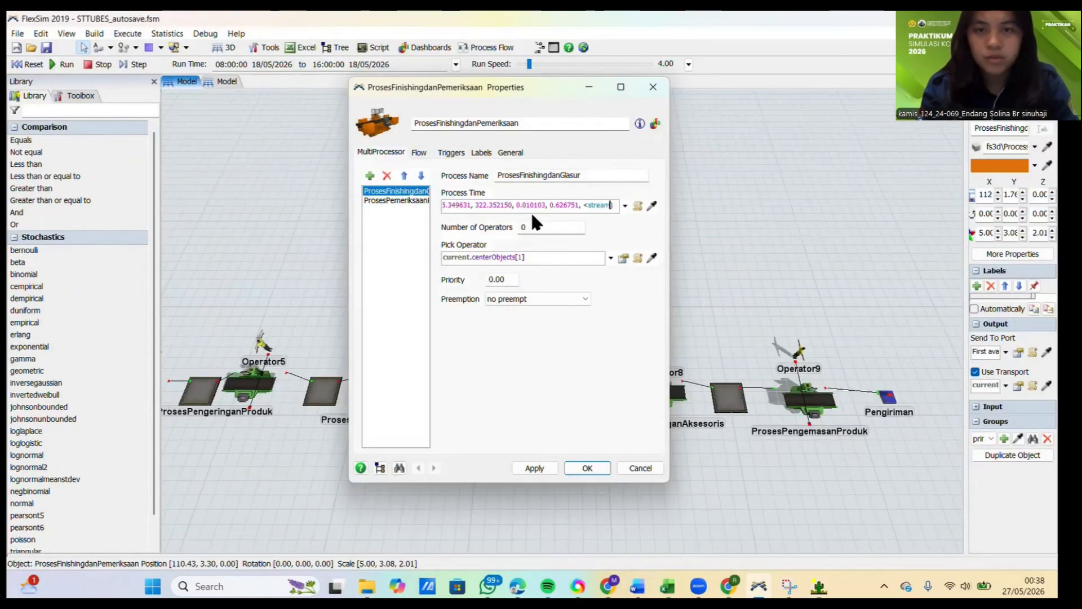
{"action": "type", "text": "("}
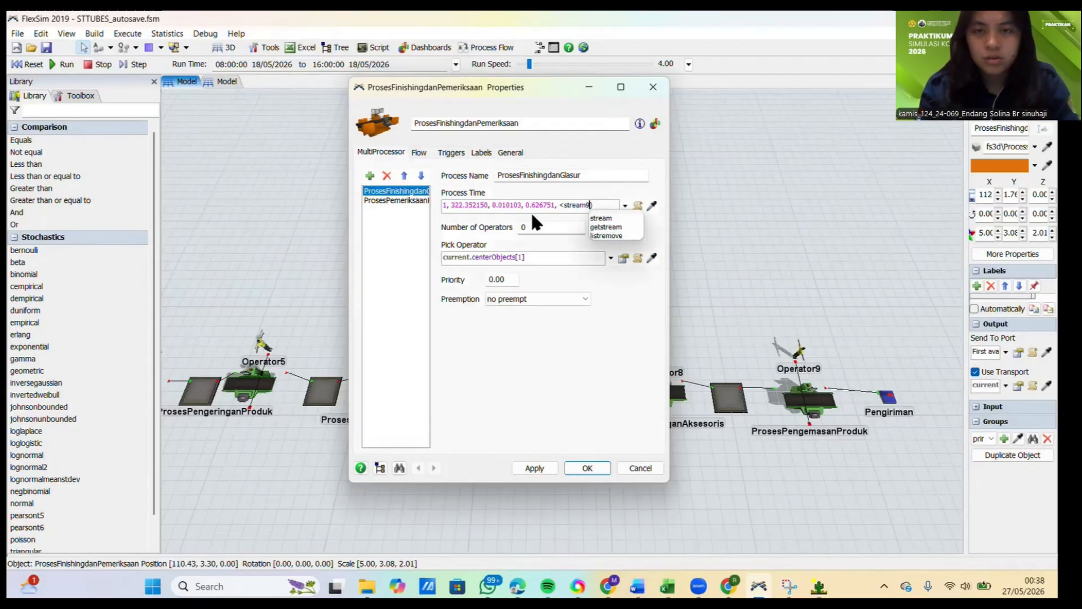
{"action": "type", "text": ")"}
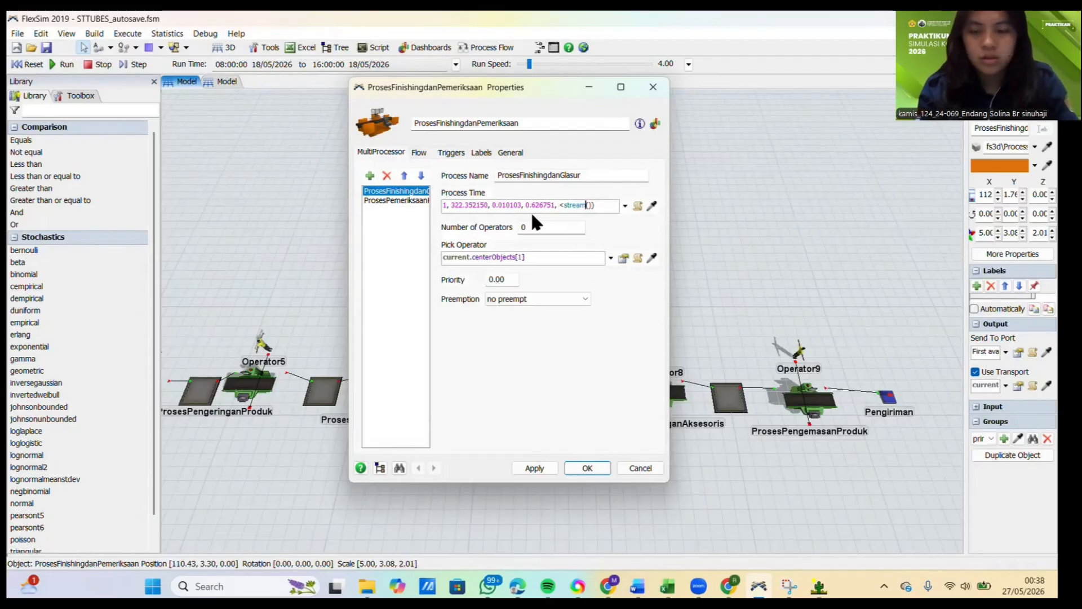
{"action": "key", "text": "Right"}
{"action": "type", "text": "current"}
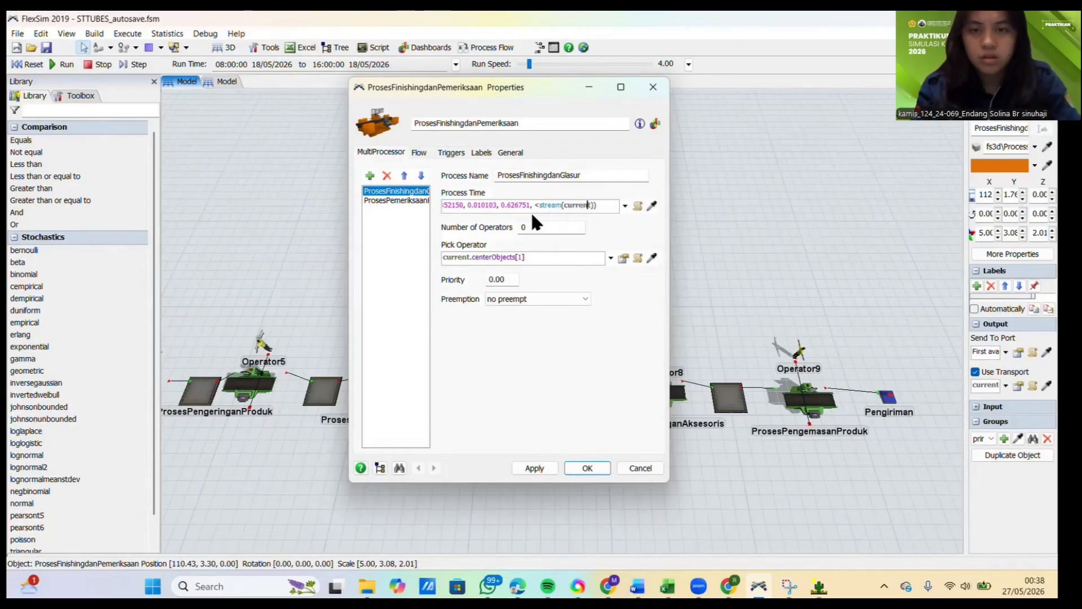
{"action": "type", "text": "get"}
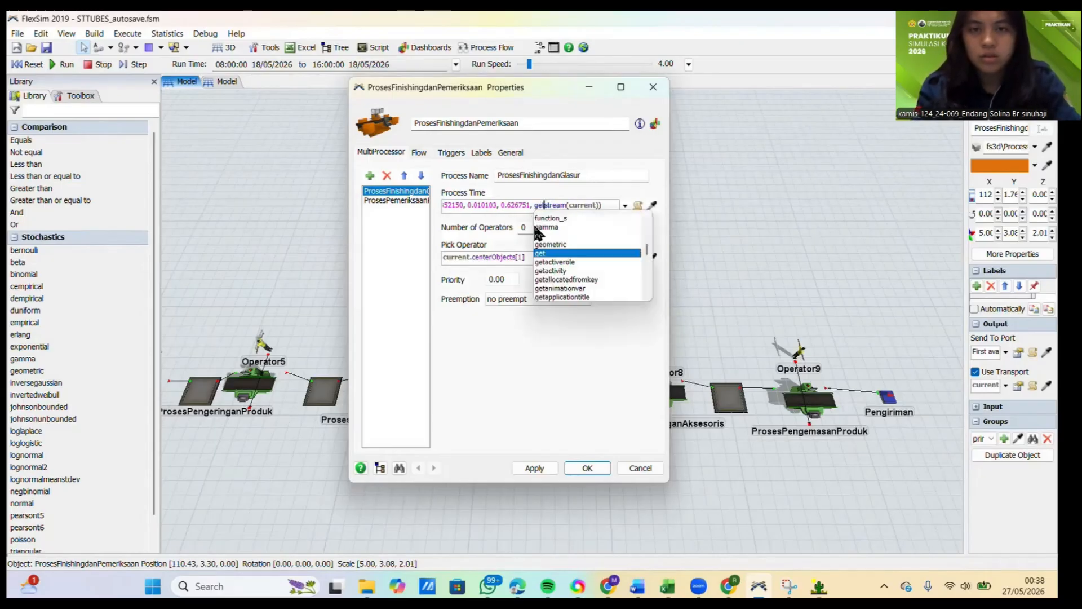
{"action": "left_click", "coordinate": [528, 467]}
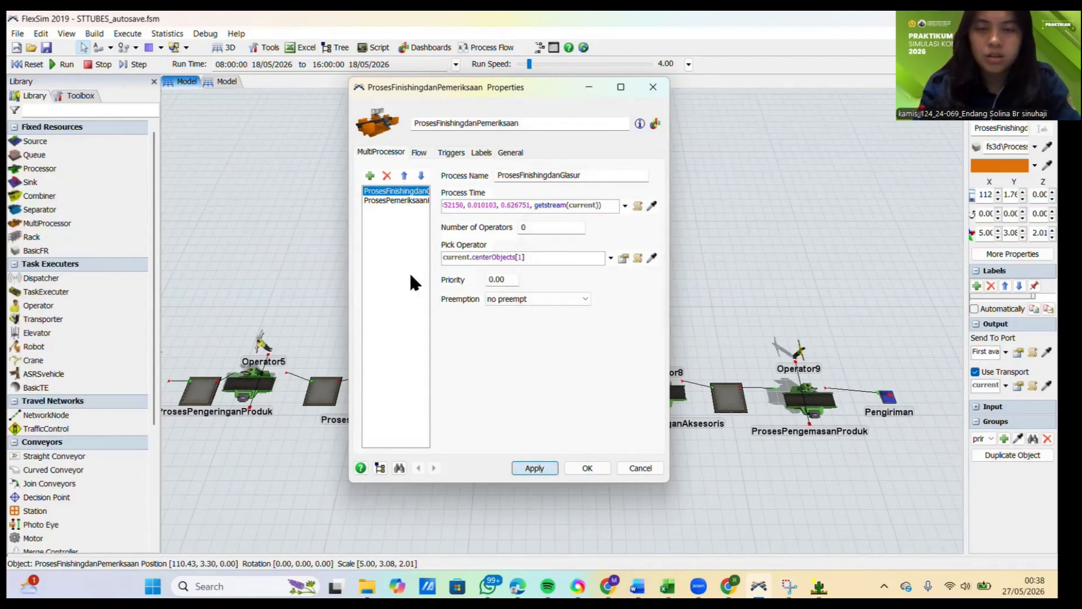
Step: Clear ProsesPemeriksaanKualitas's process time, and switch to the Excel DATA workbook to copy the ten Pemeriksaan kualitas measurements in C11:L11
{"action": "left_click", "coordinate": [471, 207]}
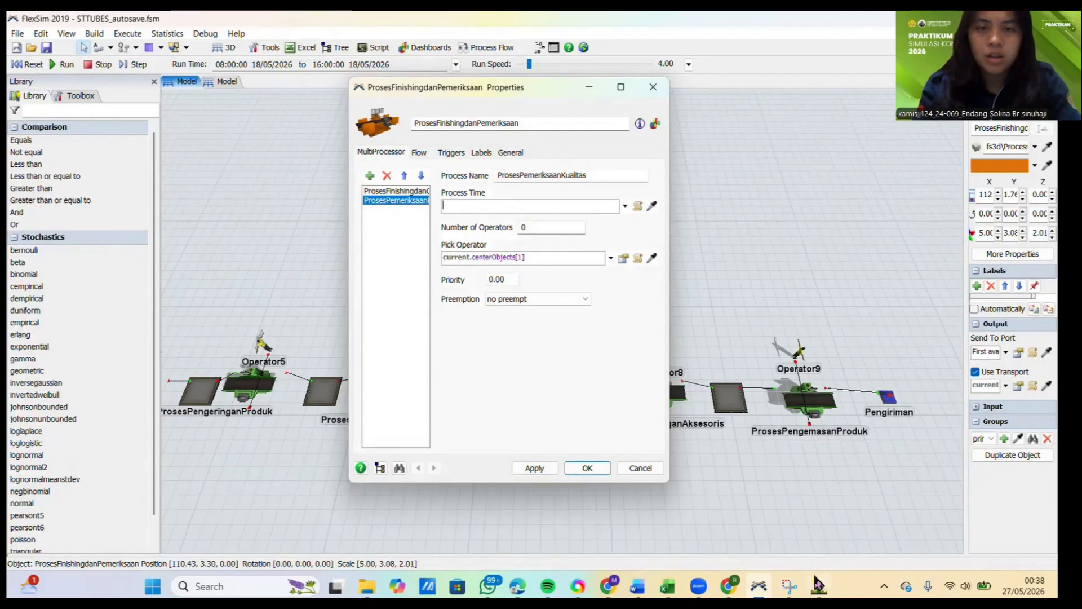
{"action": "mouse_move", "coordinate": [667, 586]}
{"action": "left_click", "coordinate": [675, 542]}
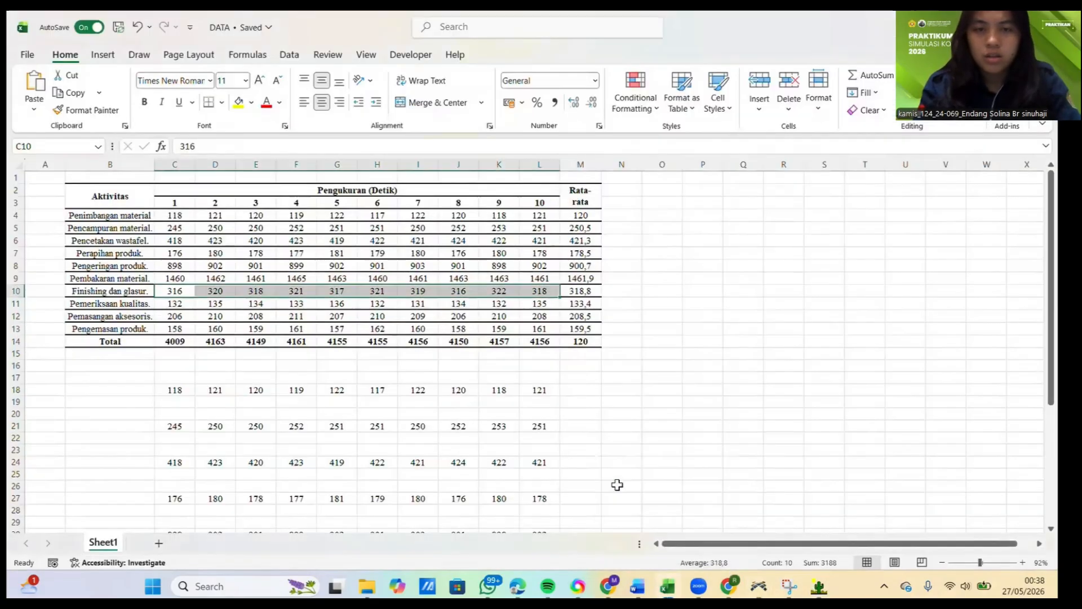
{"action": "left_click_drag", "start_coordinate": [169, 303], "coordinate": [533, 305]}
{"action": "key", "text": "ctrl+c"}
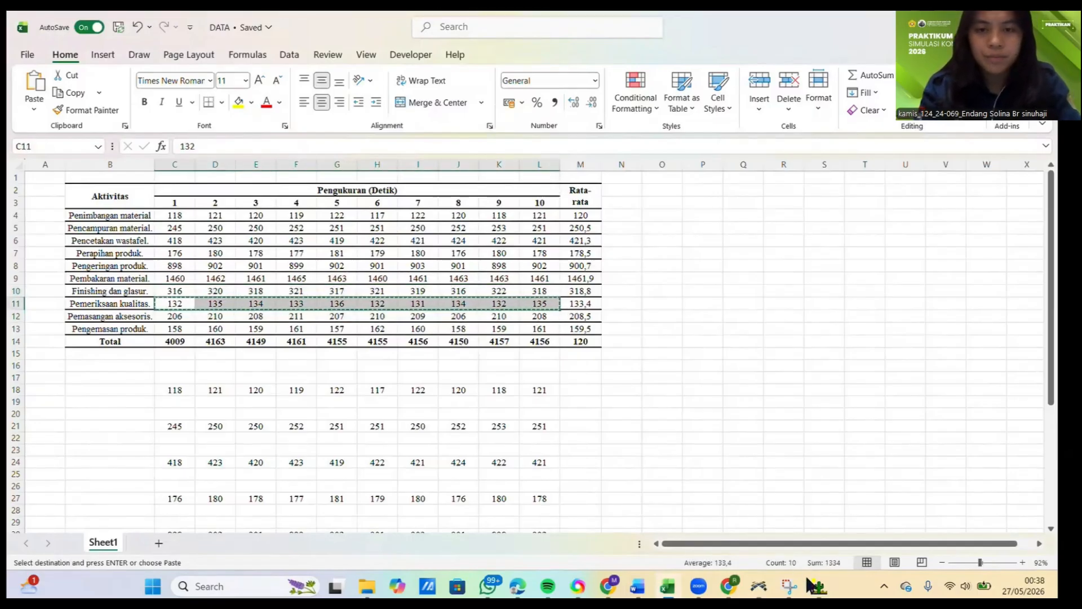
Step: Switch to ExpertFit and close the simulation-representation options and the Finishing dan Glashur analysis window
{"action": "mouse_move", "coordinate": [818, 586]}
{"action": "left_click", "coordinate": [817, 544]}
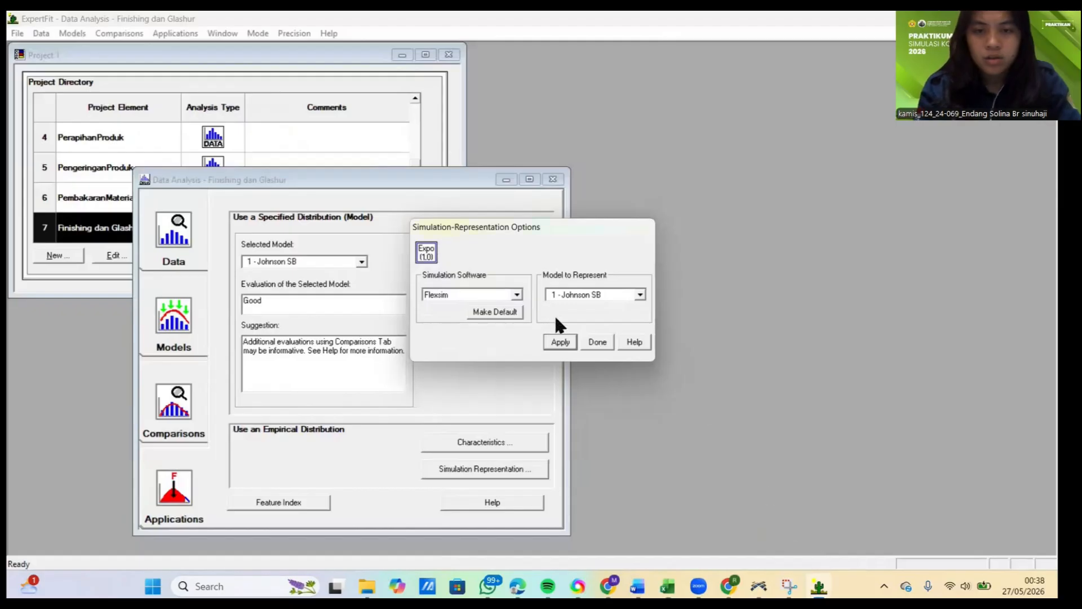
{"action": "left_click", "coordinate": [596, 341]}
{"action": "left_click", "coordinate": [552, 180]}
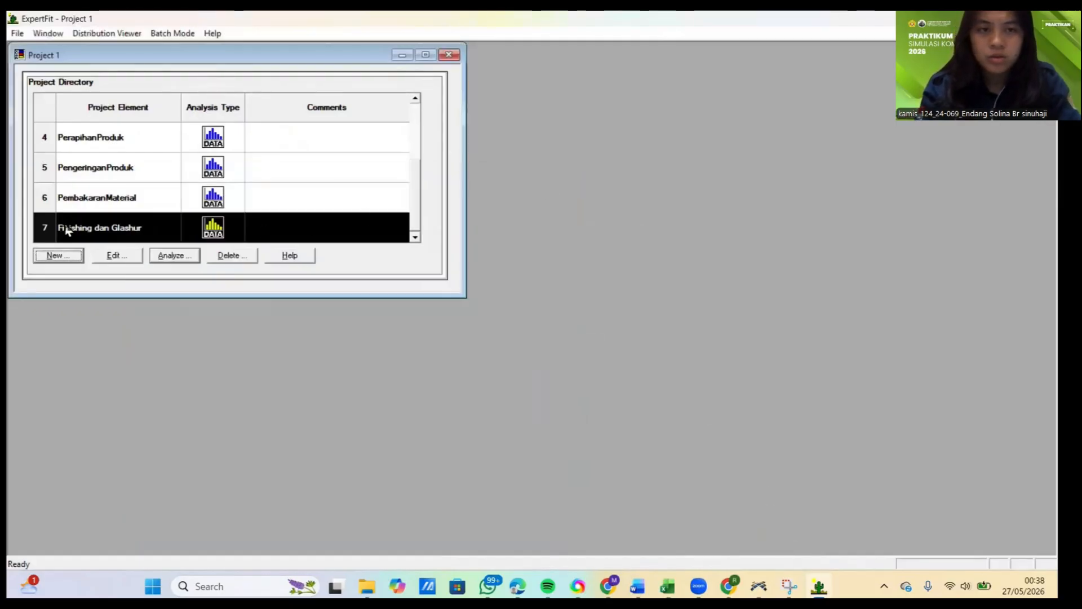
Step: Create a data-fitting project element named Pemeriksaan with an empty comment, and open its analysis
{"action": "left_click", "coordinate": [53, 252]}
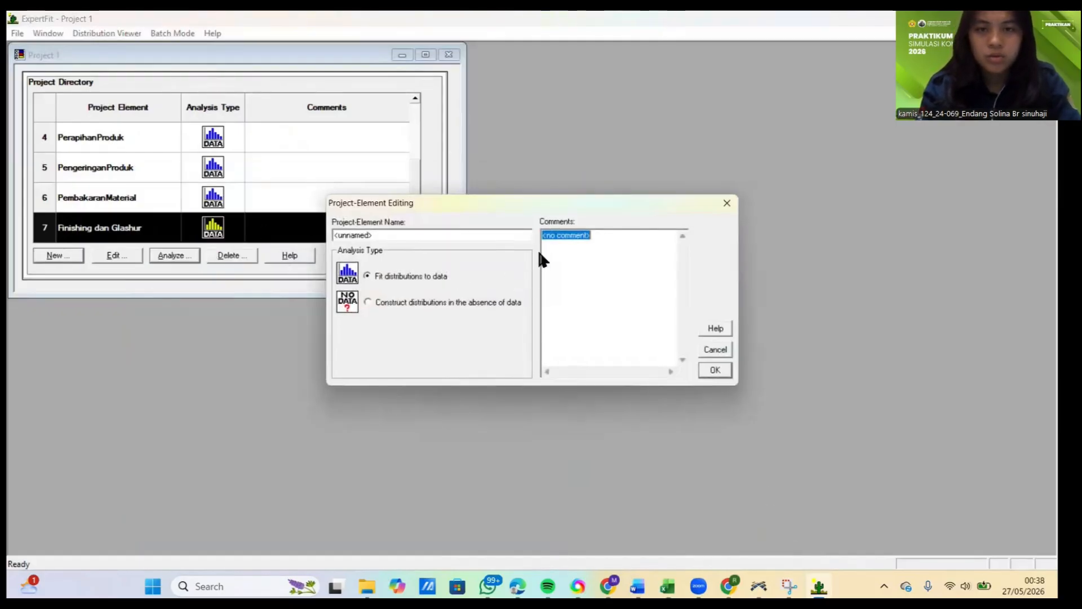
{"action": "key", "text": "Delete"}
{"action": "double_click", "coordinate": [433, 234]}
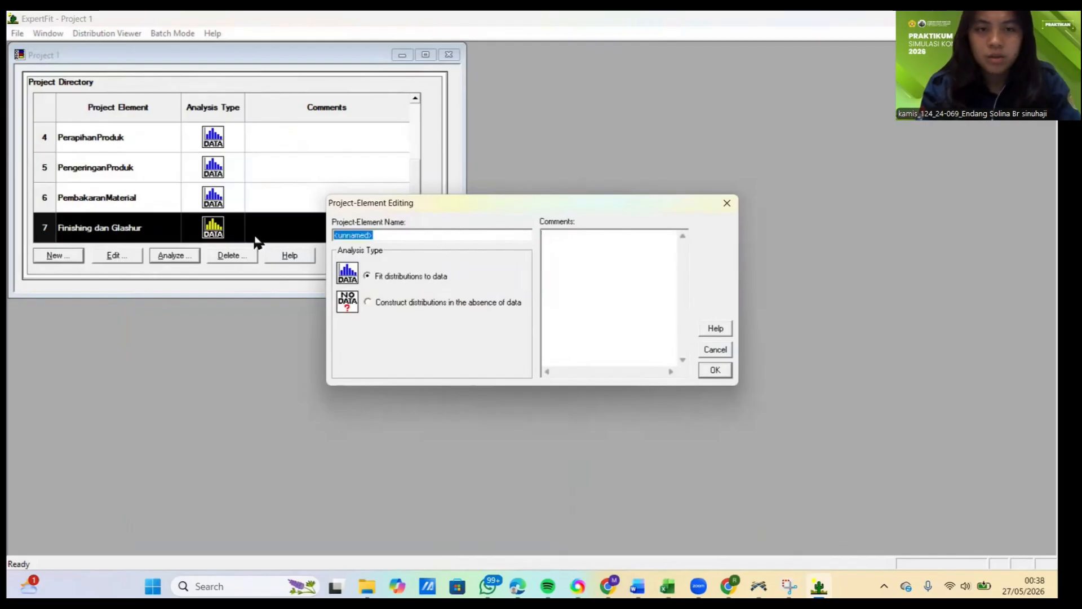
{"action": "type", "text": "Pemeriksaan"}
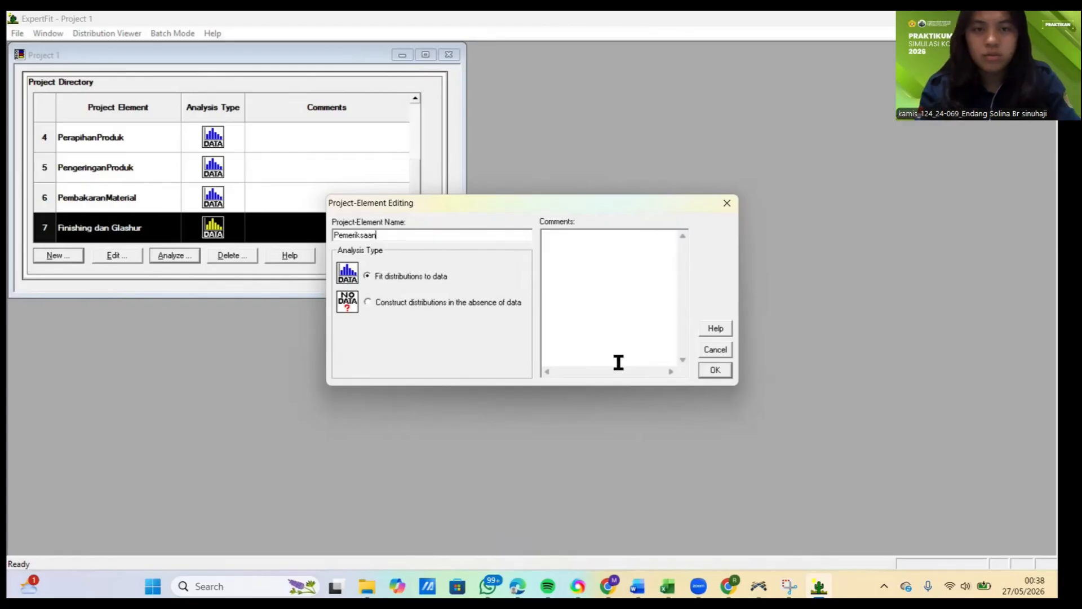
{"action": "left_click", "coordinate": [714, 370]}
{"action": "left_click", "coordinate": [157, 257]}
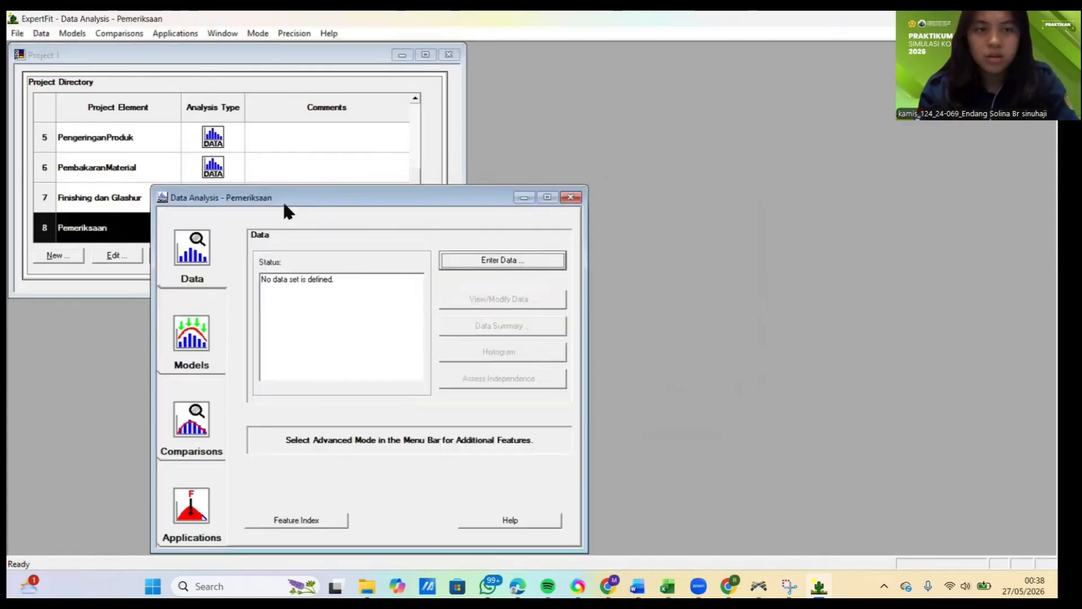
Step: Paste the ten copied measurements as Pemeriksaan's data values, treat them as real valued, and close the data summary
{"action": "left_click", "coordinate": [468, 263]}
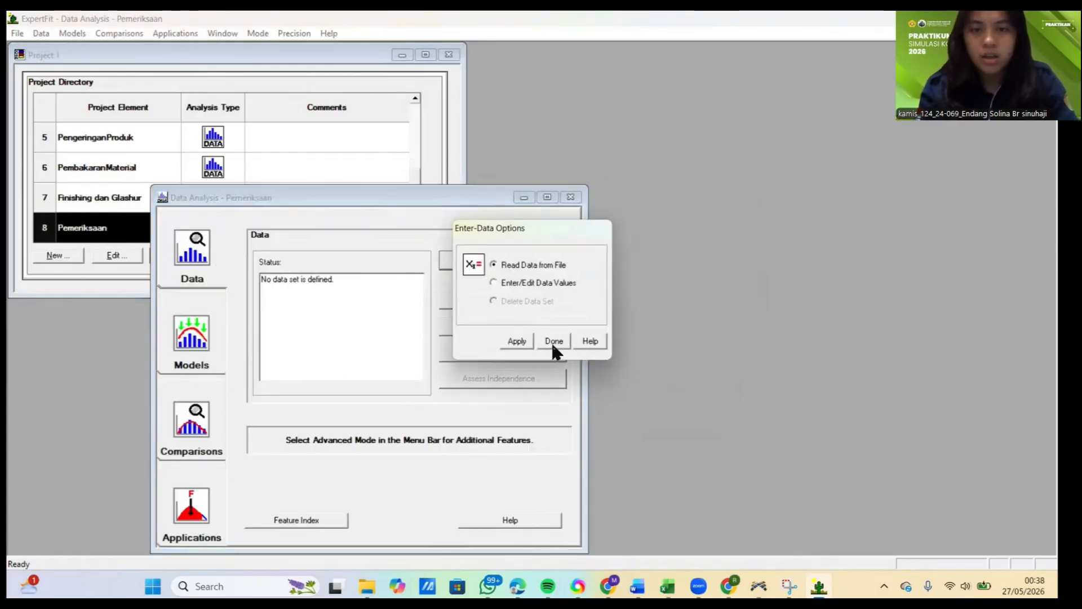
{"action": "left_click", "coordinate": [524, 284]}
{"action": "left_click", "coordinate": [554, 342]}
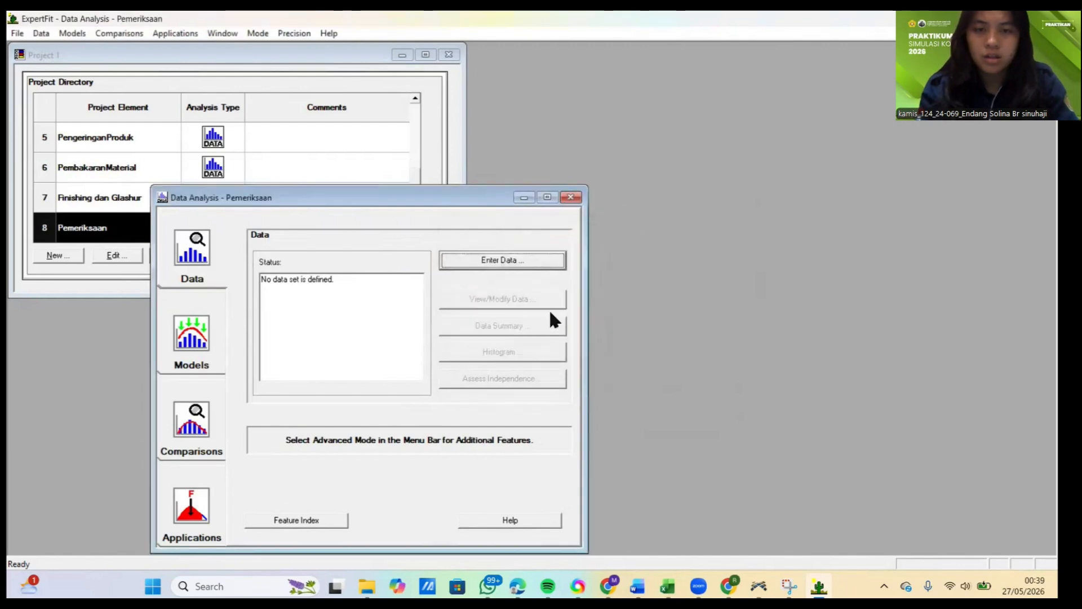
{"action": "left_click", "coordinate": [525, 262]}
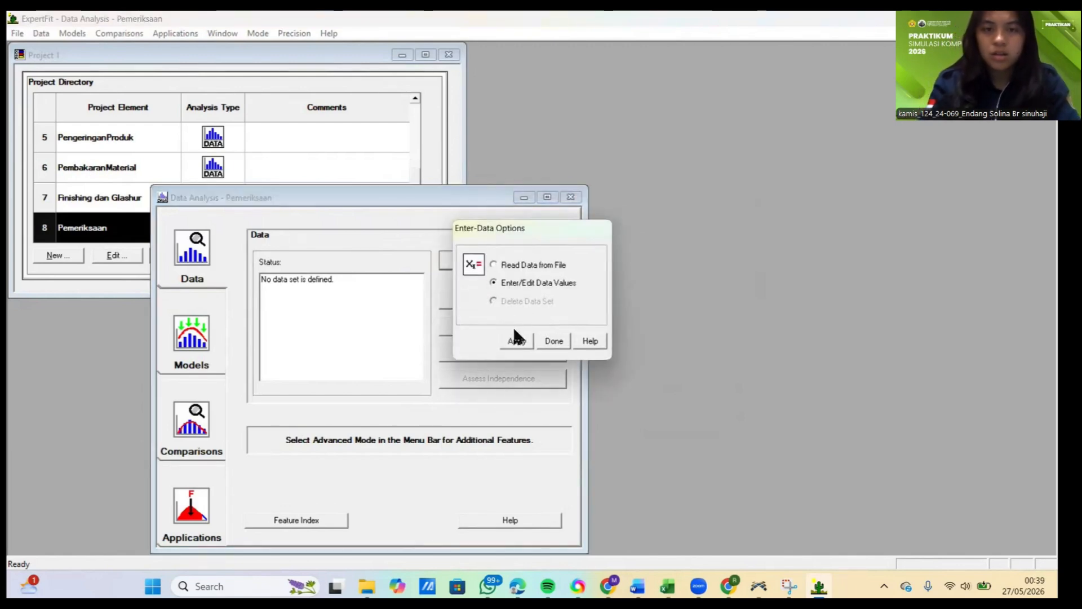
{"action": "left_click", "coordinate": [515, 340]}
{"action": "left_click", "coordinate": [579, 373]}
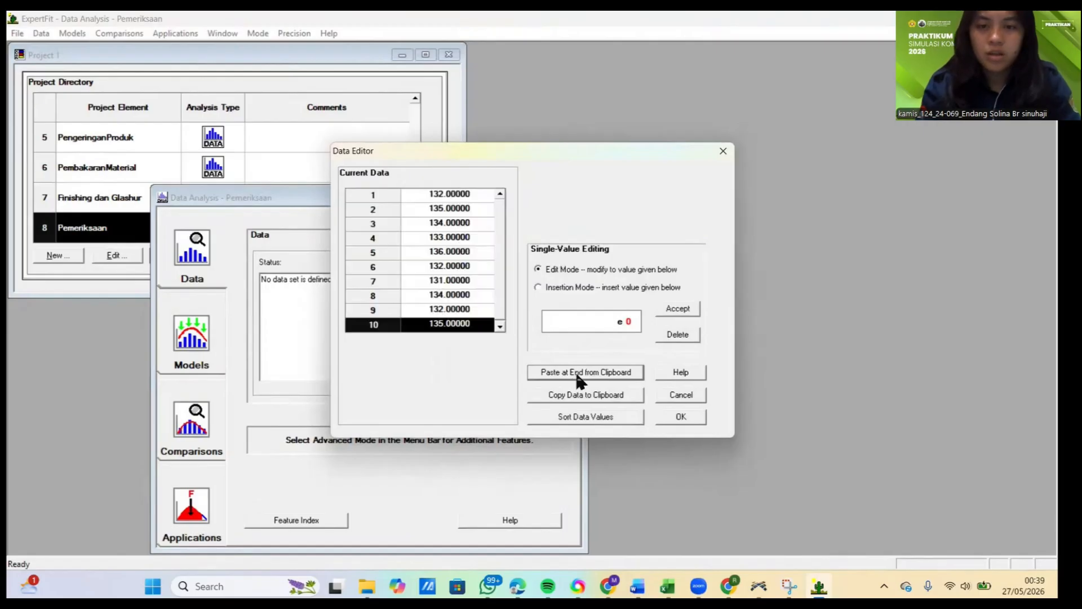
{"action": "mouse_move", "coordinate": [669, 586]}
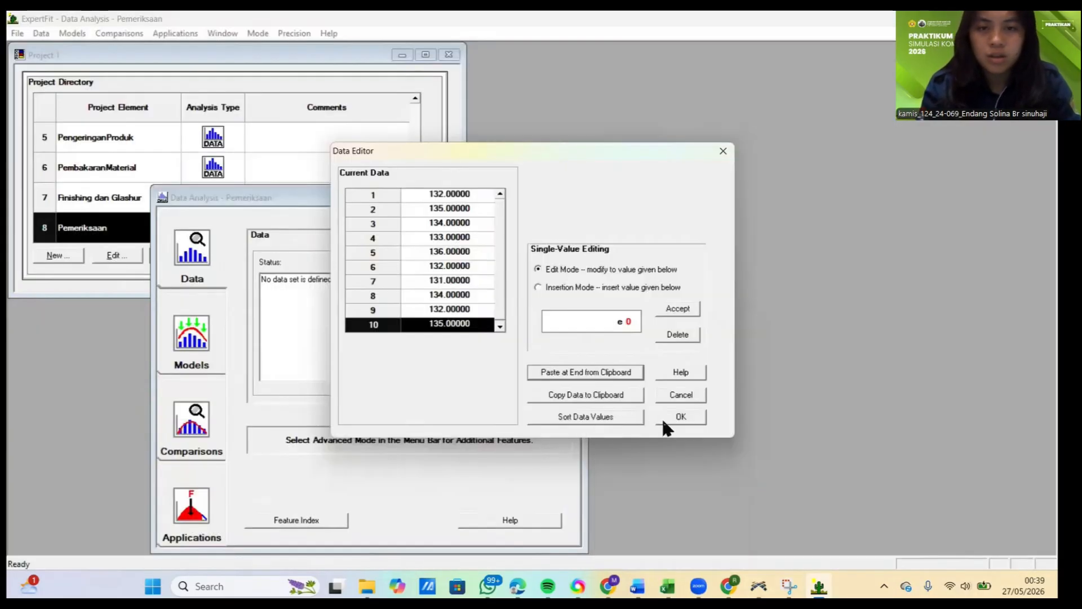
{"action": "left_click", "coordinate": [666, 421]}
{"action": "left_click", "coordinate": [542, 325]}
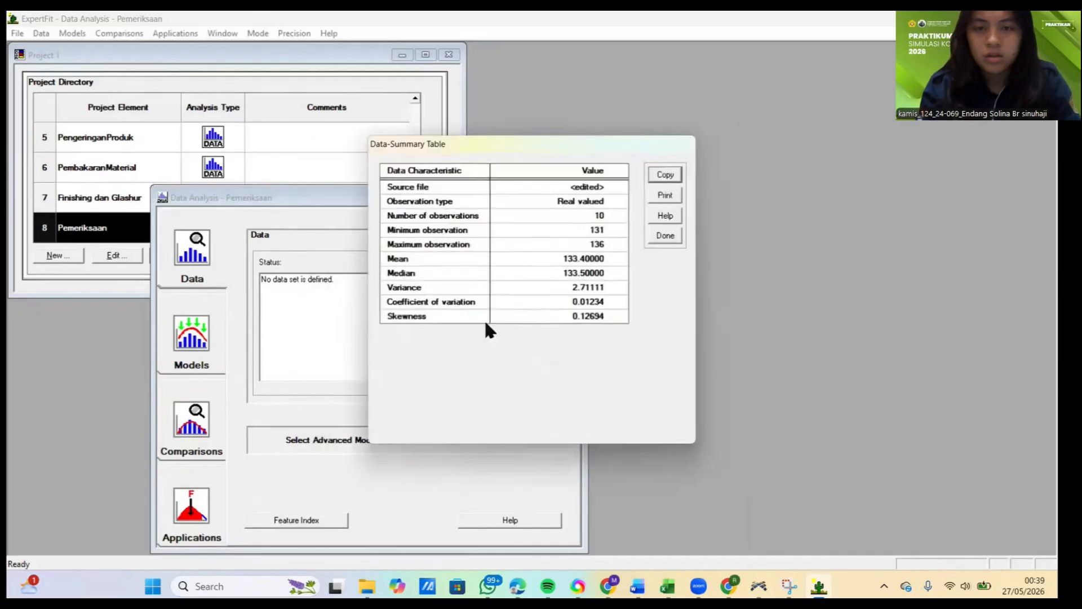
{"action": "left_click", "coordinate": [665, 236]}
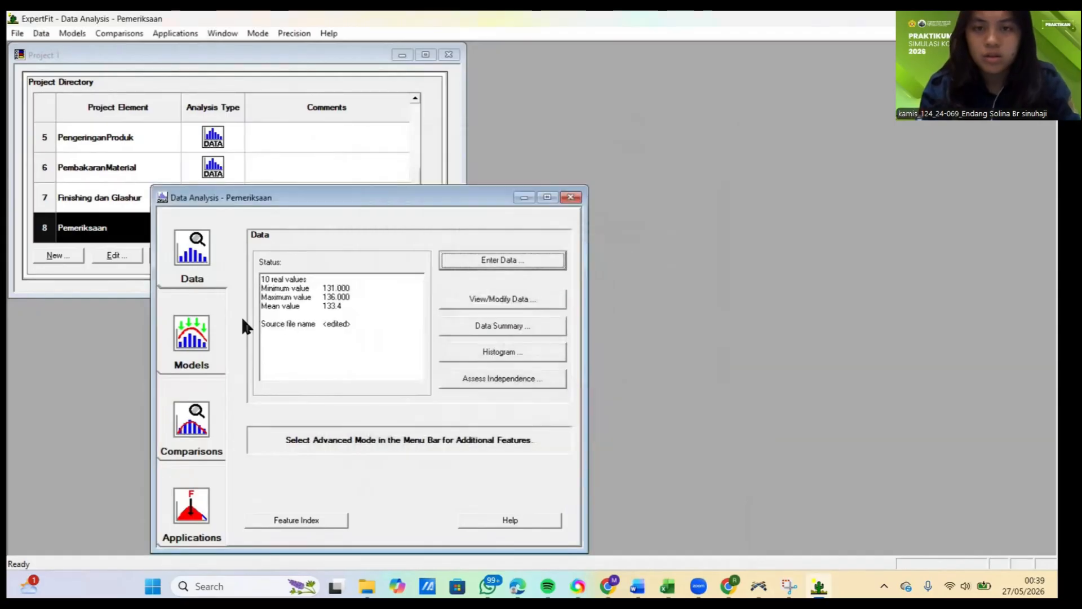
Step: Run automated fitting on the Pemeriksaan data and close the fitting results
{"action": "left_click", "coordinate": [210, 336]}
{"action": "left_click", "coordinate": [483, 260]}
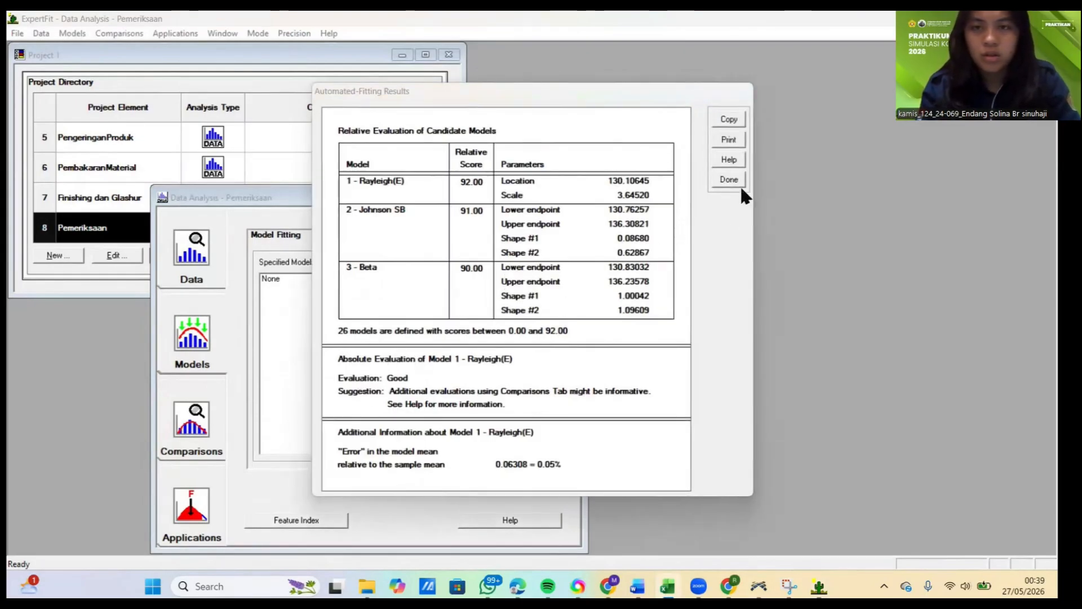
{"action": "left_click", "coordinate": [732, 181]}
Step: Generate the Flexsim simulation representation of Pemeriksaan's fitted 1 - Rayleigh(E) model
{"action": "left_click", "coordinate": [195, 501]}
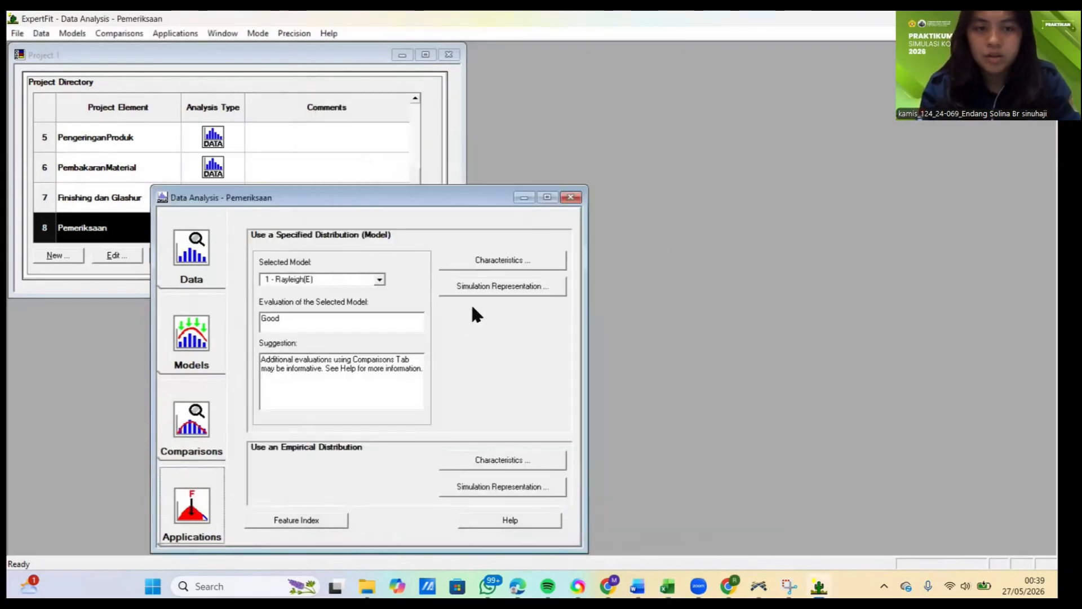
{"action": "left_click", "coordinate": [499, 286]}
{"action": "left_click", "coordinate": [516, 294]}
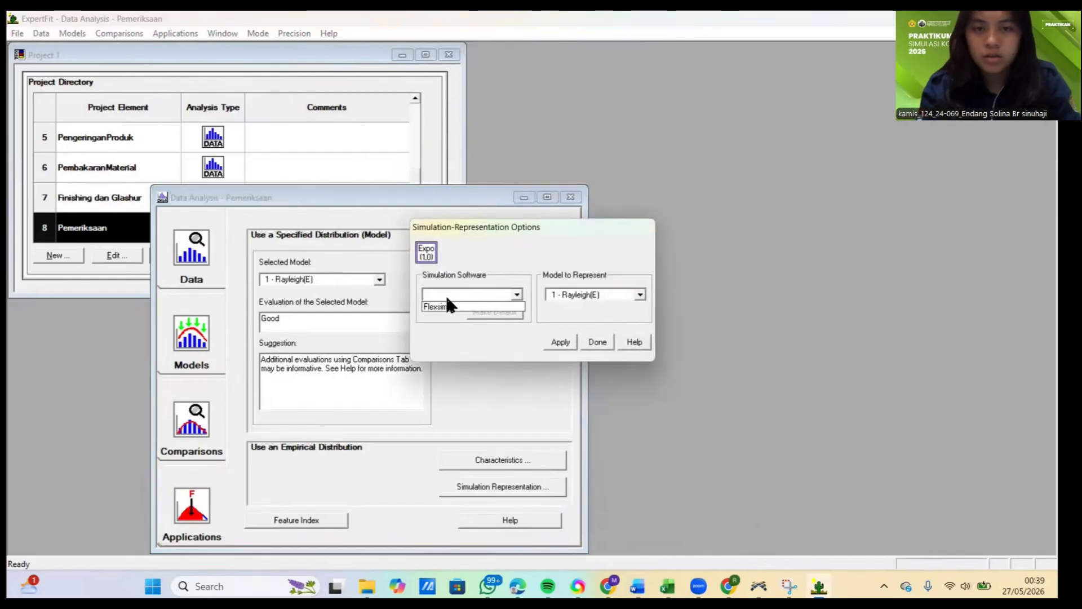
{"action": "left_click", "coordinate": [449, 306]}
{"action": "left_click", "coordinate": [564, 340]}
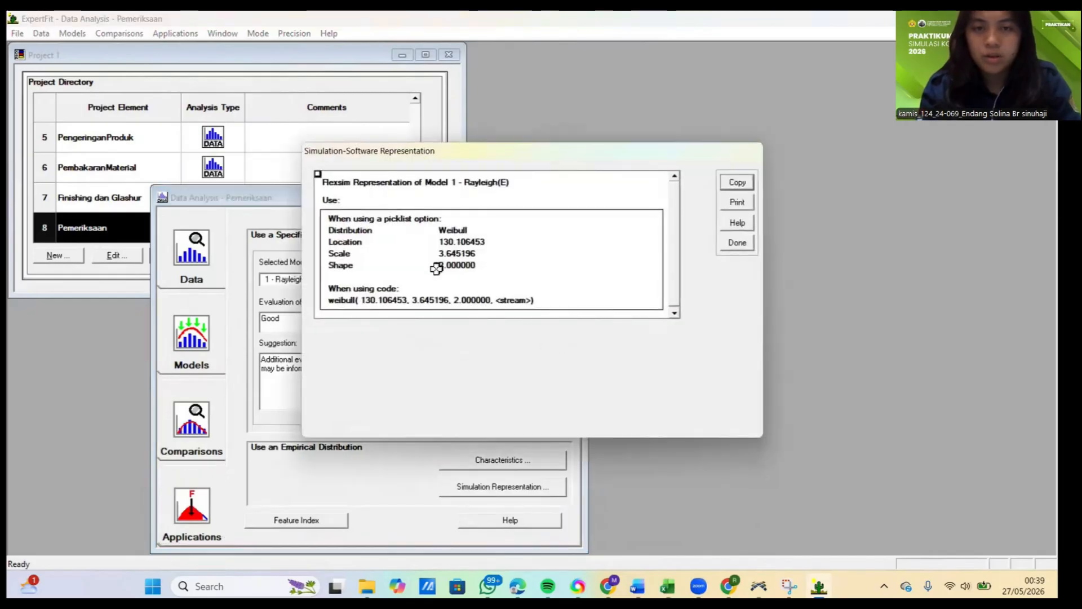
Step: Copy the weibull code expression from the Flexsim representation of the Rayleigh(E) model
{"action": "left_click", "coordinate": [375, 299]}
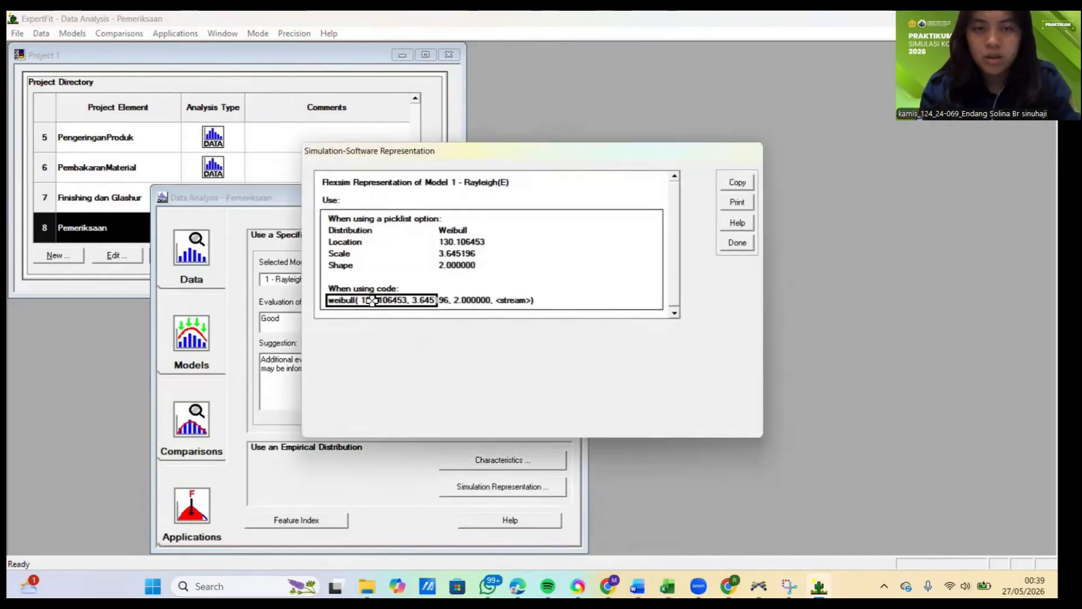
{"action": "left_click", "coordinate": [723, 184]}
{"action": "left_click", "coordinate": [586, 313]}
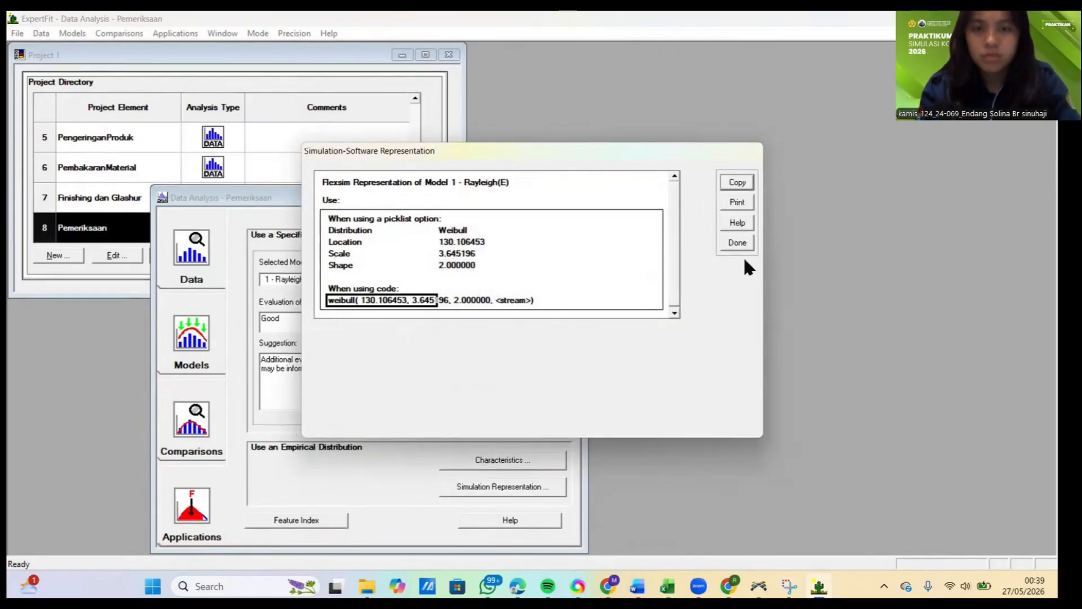
Step: Switch to FlexSim and set ProsesPemeriksaanKualitas's process time to weibull( 130.106453, 3.645196, 2.000000, getstream(current))
{"action": "left_click", "coordinate": [759, 586]}
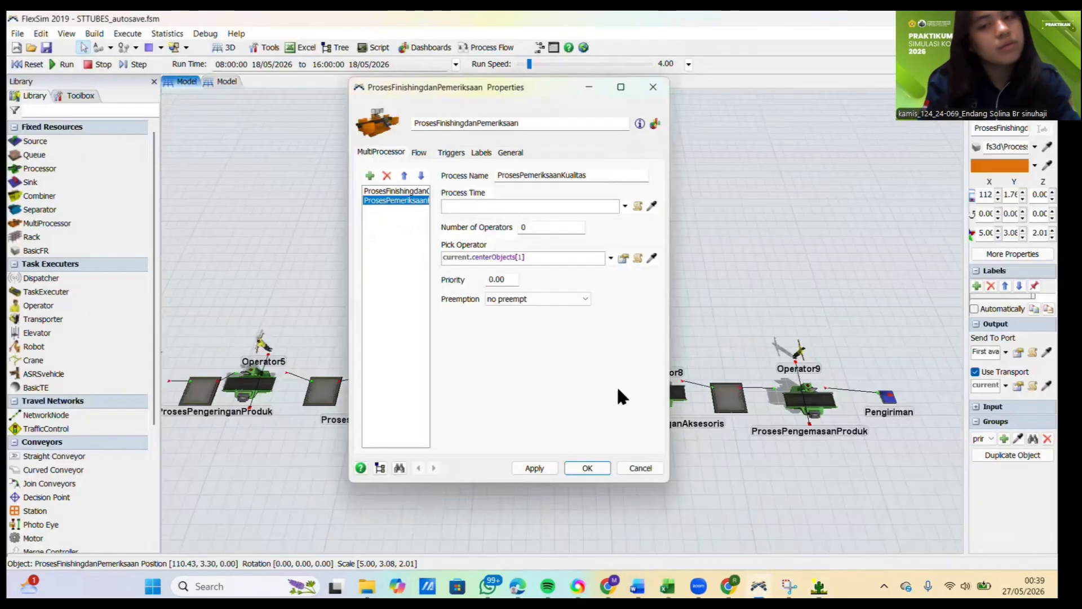
{"action": "left_click", "coordinate": [545, 206]}
{"action": "type", "text": "weibull( 130.106453, 3.645196, 2.000000, <stream>)"}
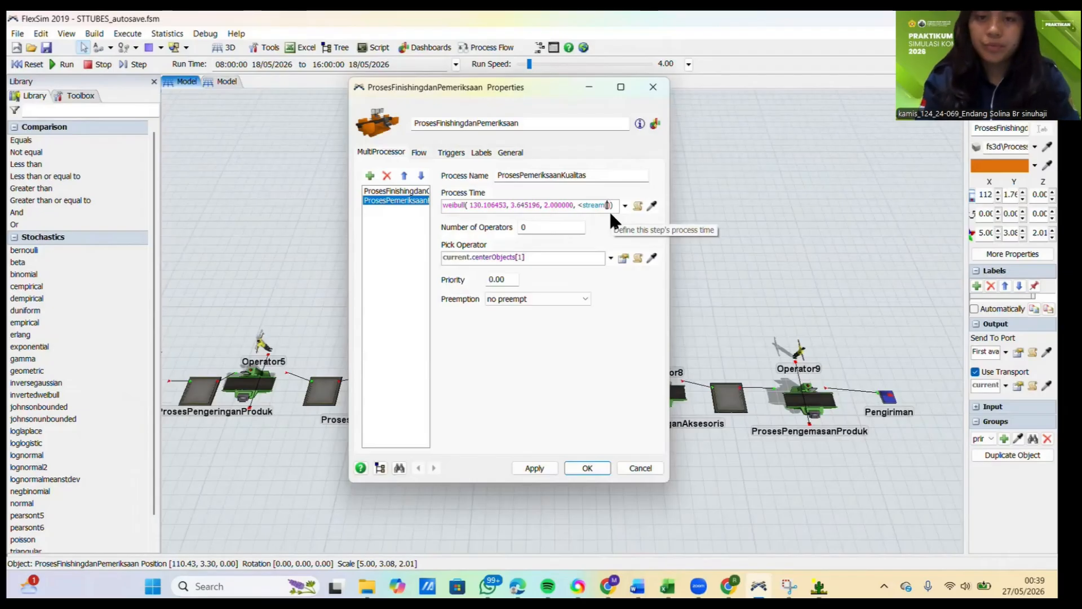
{"action": "type", "text": "current"}
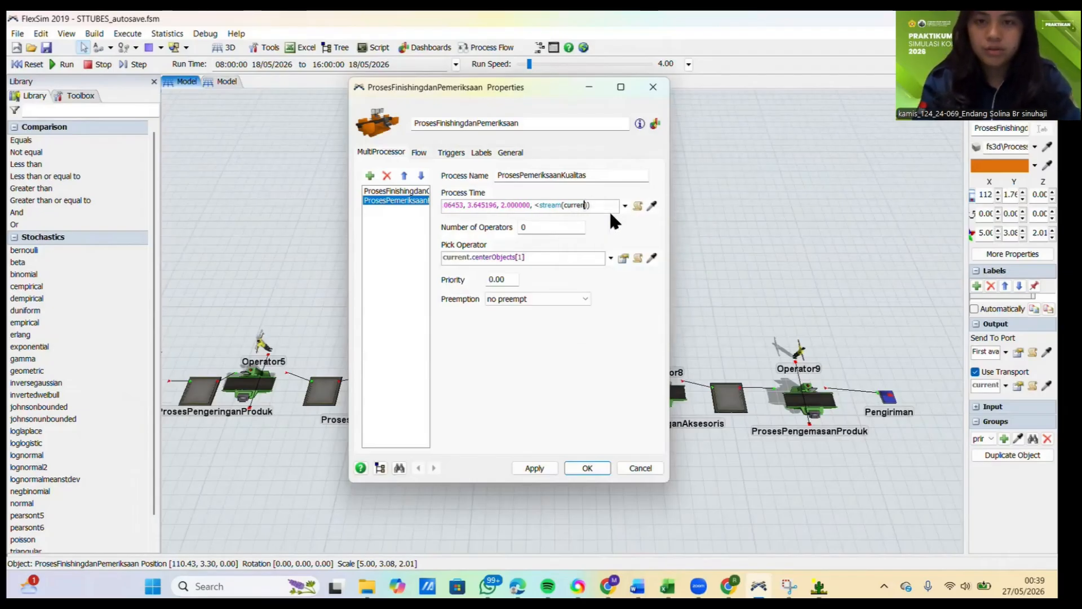
{"action": "key", "text": "Left"}
{"action": "key", "text": "Left"}
{"action": "key", "text": "Left"}
{"action": "key", "text": "Left"}
{"action": "key", "text": "Left"}
{"action": "key", "text": "Left"}
{"action": "key", "text": "Left"}
{"action": "key", "text": "Left"}
{"action": "key", "text": "Left"}
{"action": "key", "text": "Left"}
{"action": "key", "text": "Left"}
{"action": "key", "text": "Left"}
{"action": "key", "text": "Left"}
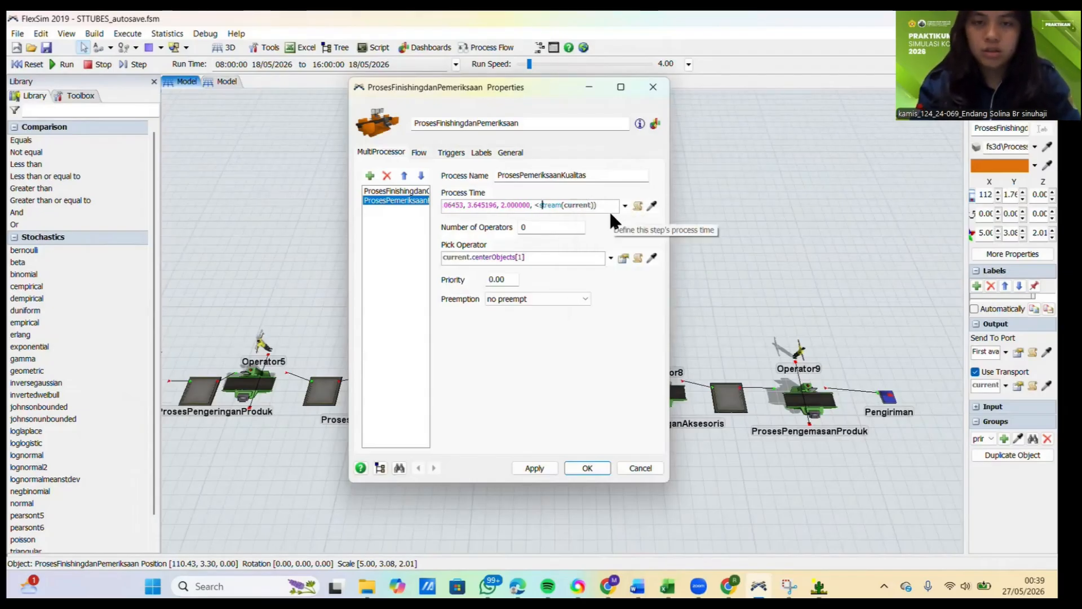
{"action": "key", "text": "Left"}
{"action": "key", "text": "BackSpace"}
{"action": "type", "text": "get"}
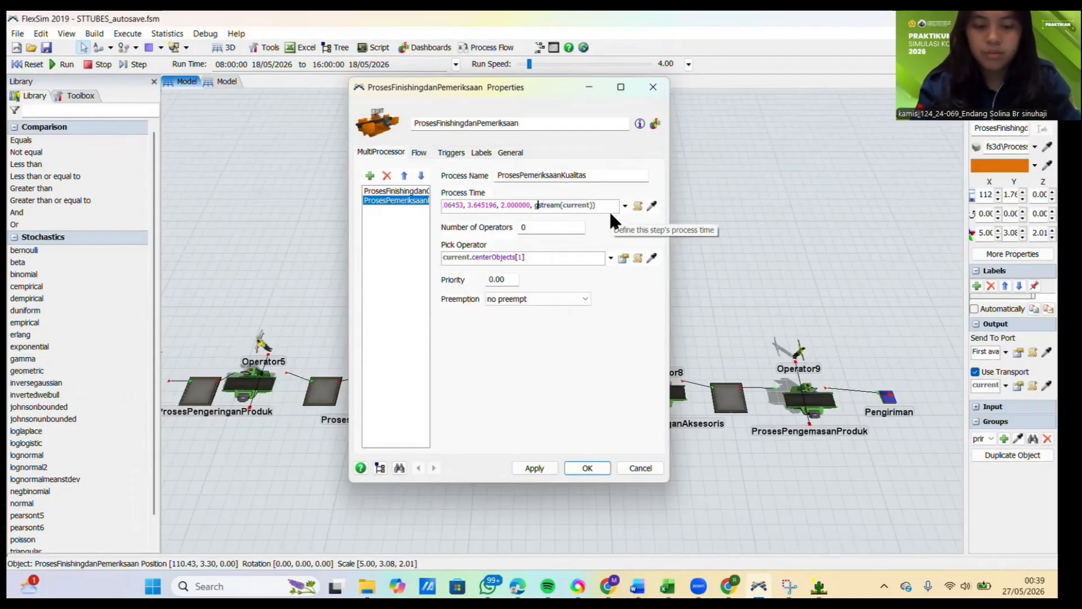
{"action": "left_click", "coordinate": [545, 364]}
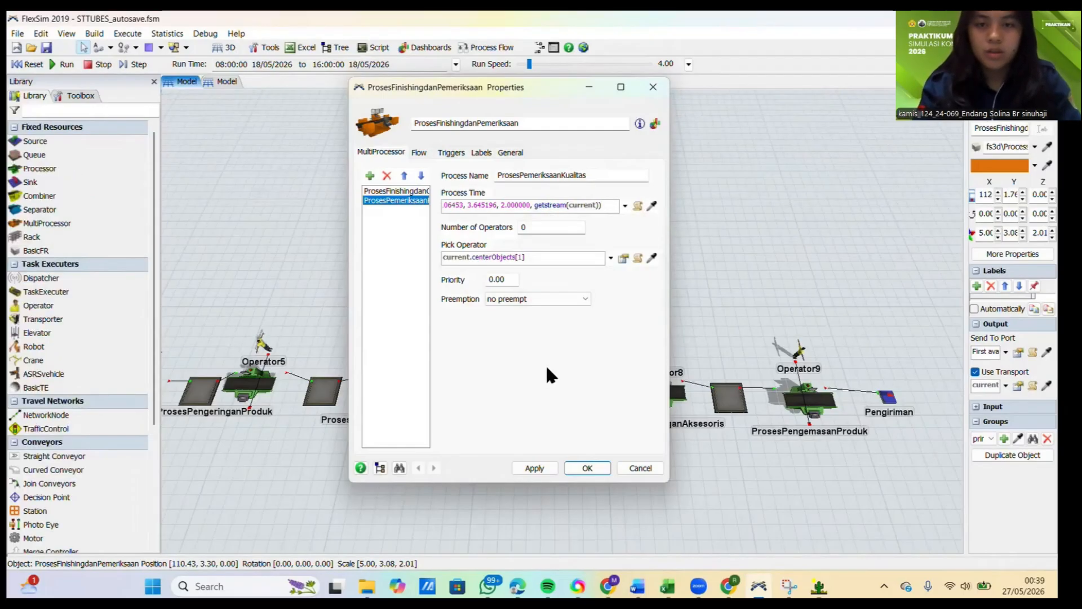
Step: Apply the process-time change to ProsesFinishingdanPemeriksaan and close its properties
{"action": "left_click", "coordinate": [534, 469]}
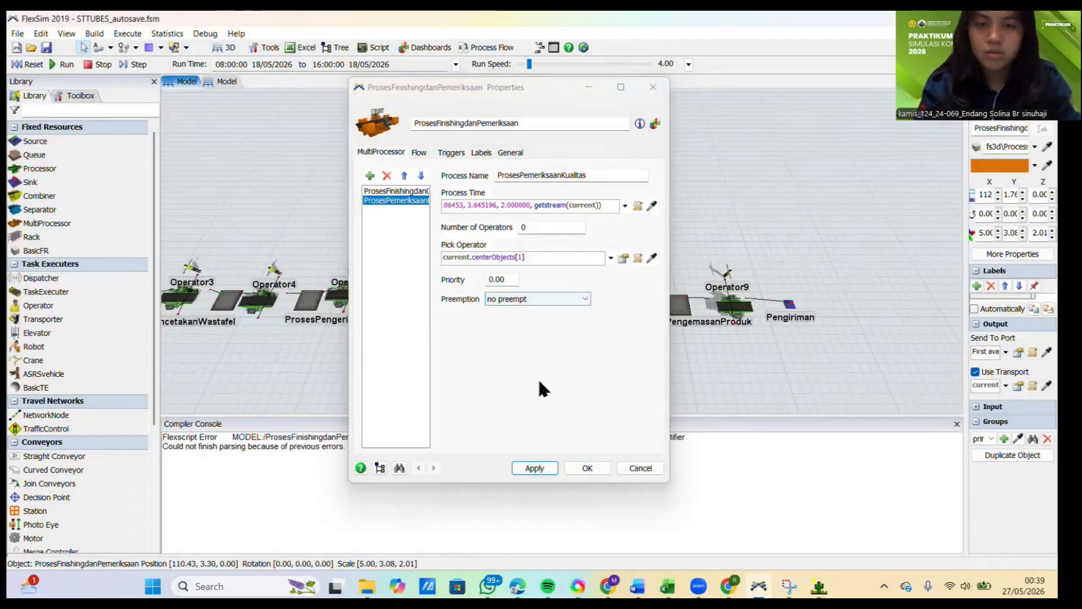
{"action": "left_click", "coordinate": [537, 459]}
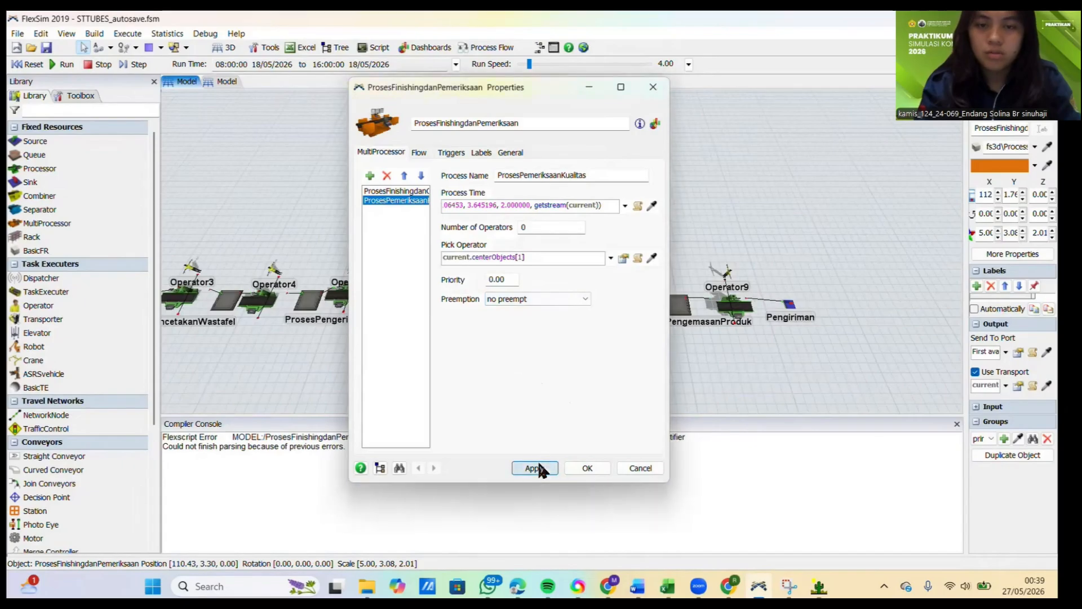
{"action": "left_click", "coordinate": [586, 463]}
{"action": "left_click", "coordinate": [598, 403]}
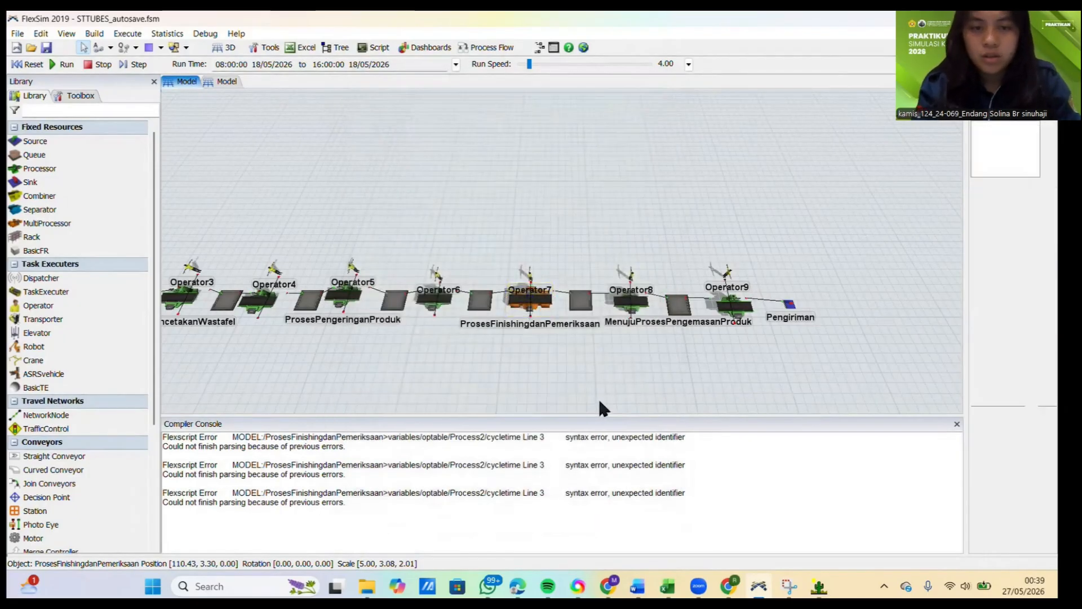
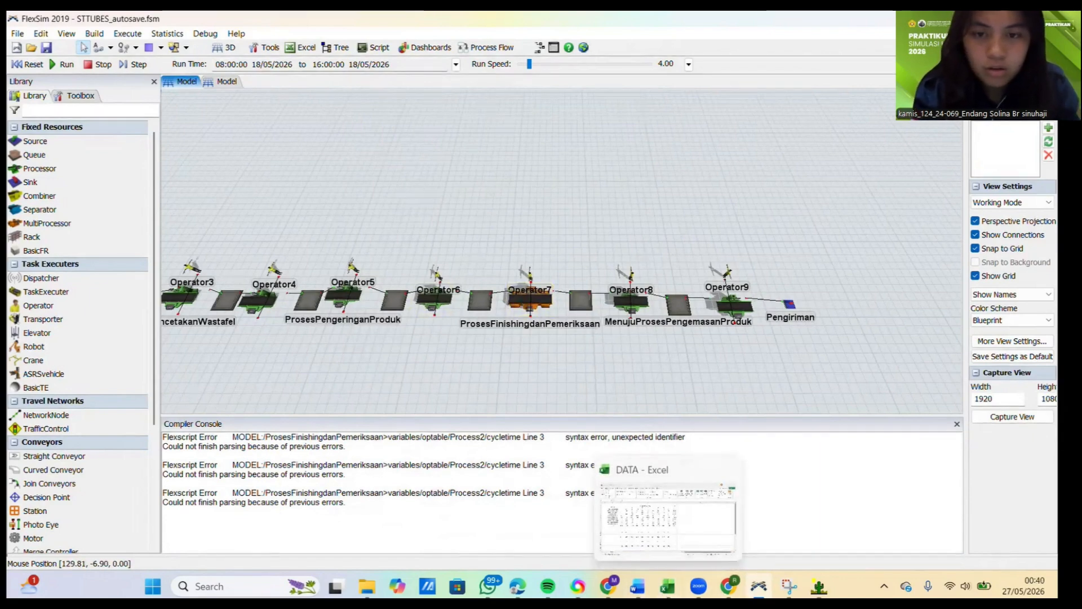
Step: Check Pemeriksaan's Flexsim representation in ExpertFit, and check the Pemeriksaan kualitas measurements in the Excel DATA workbook
{"action": "mouse_move", "coordinate": [819, 586]}
{"action": "left_click", "coordinate": [827, 537]}
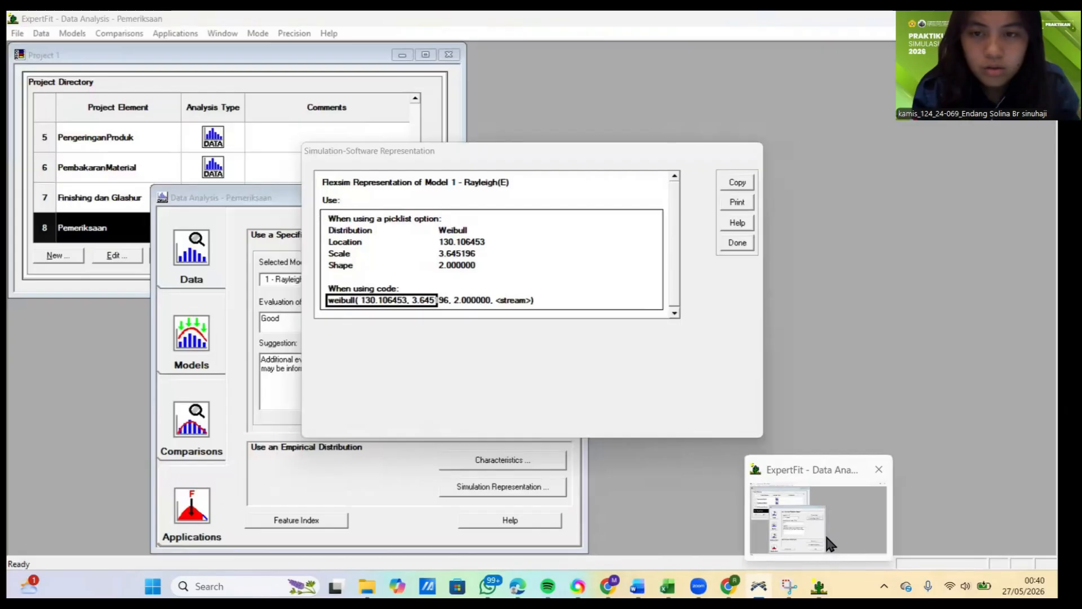
{"action": "left_click", "coordinate": [824, 531]}
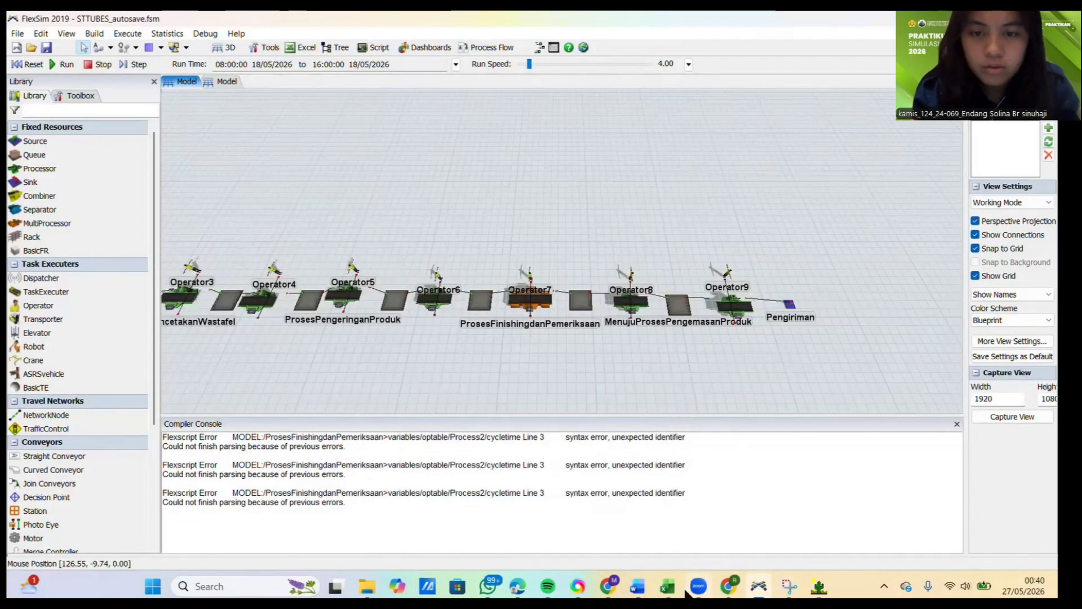
{"action": "mouse_move", "coordinate": [685, 591]}
{"action": "left_click", "coordinate": [686, 540]}
{"action": "left_click", "coordinate": [683, 533]}
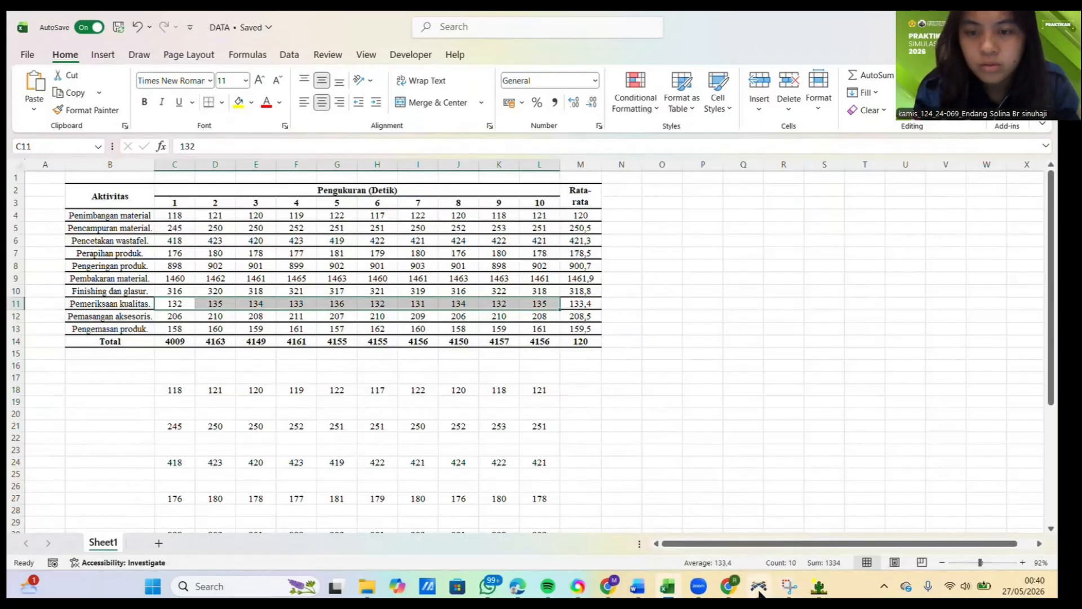
Step: Return to FlexSim, compare the process-time expressions of both processes in ProsesFinishingdanPemeriksaan's properties, and reapply the properties
{"action": "mouse_move", "coordinate": [759, 590]}
{"action": "left_click", "coordinate": [762, 529]}
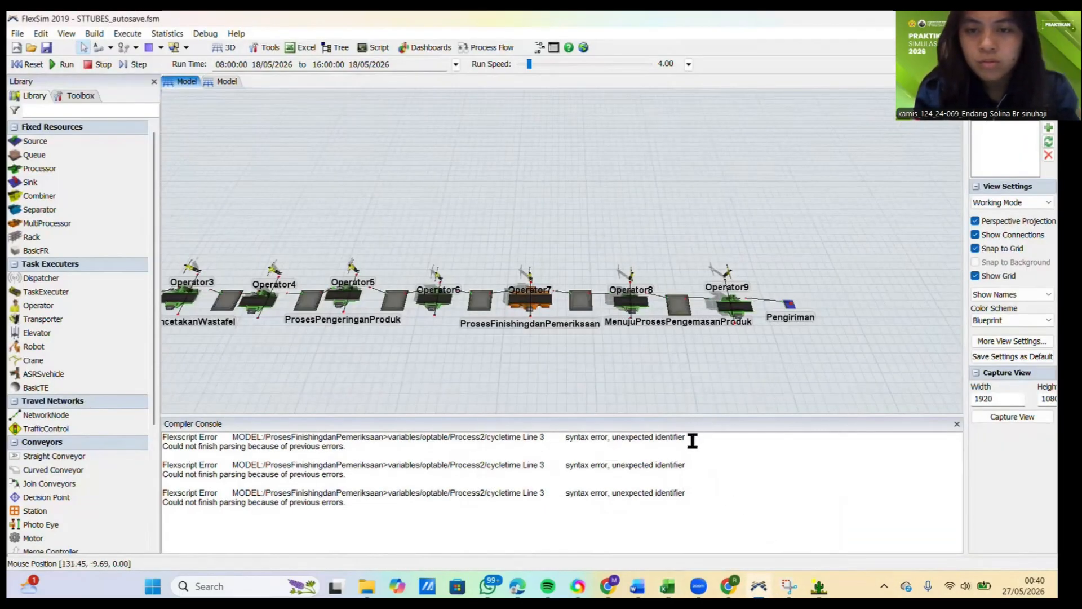
{"action": "left_click", "coordinate": [955, 424]}
{"action": "left_click", "coordinate": [523, 390]}
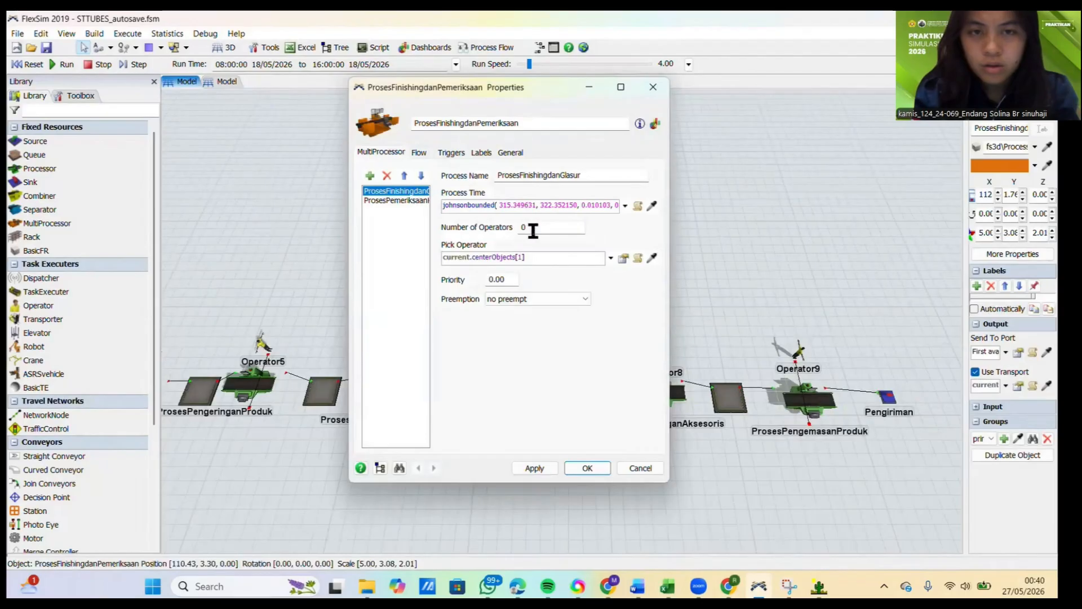
{"action": "left_click", "coordinate": [564, 205]}
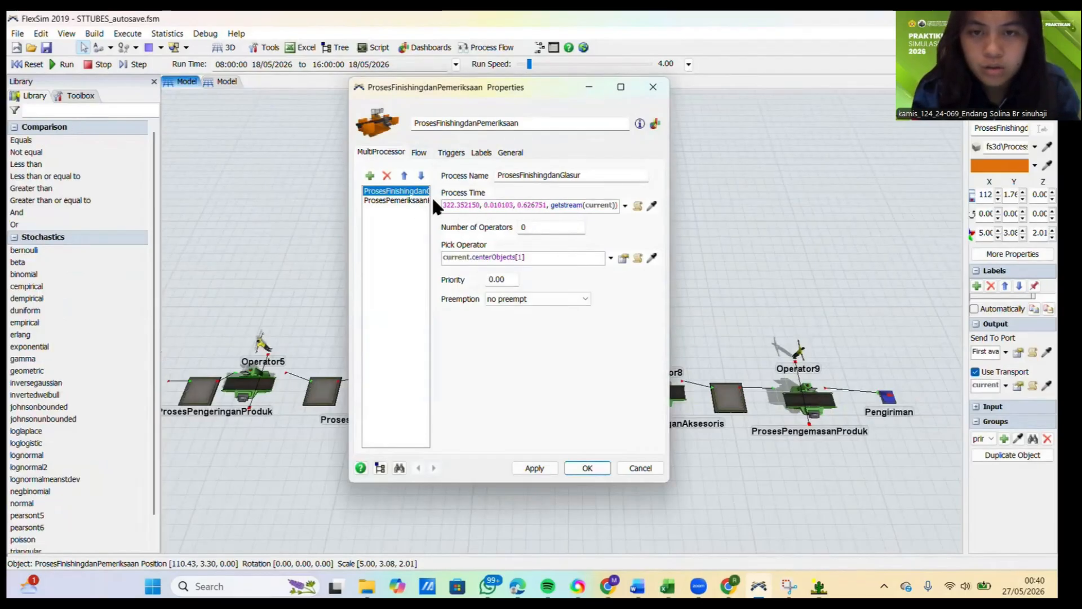
{"action": "left_click", "coordinate": [411, 200]}
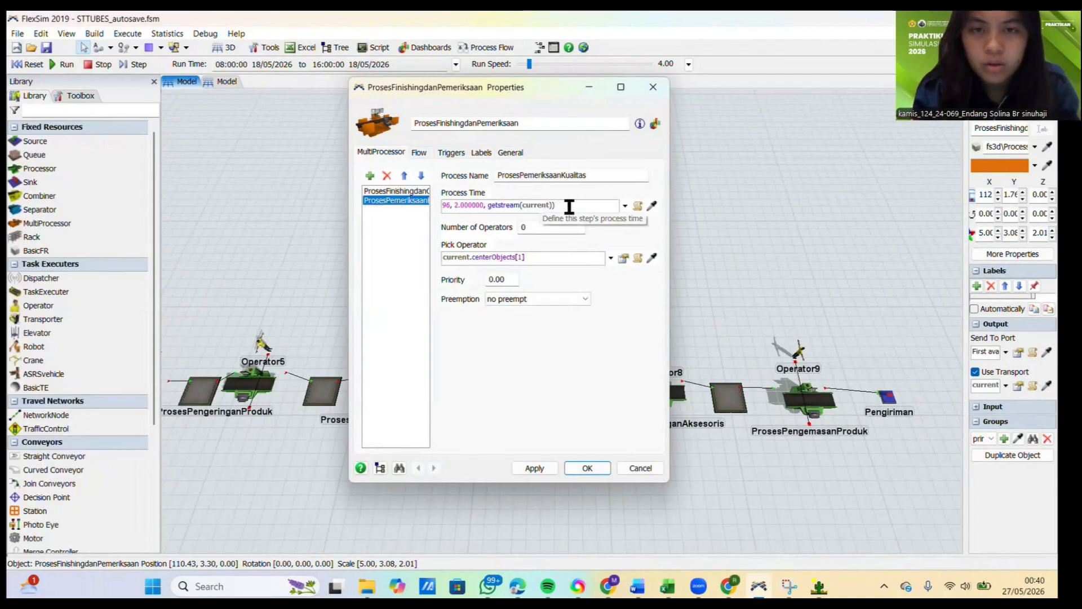
{"action": "left_click", "coordinate": [418, 192]}
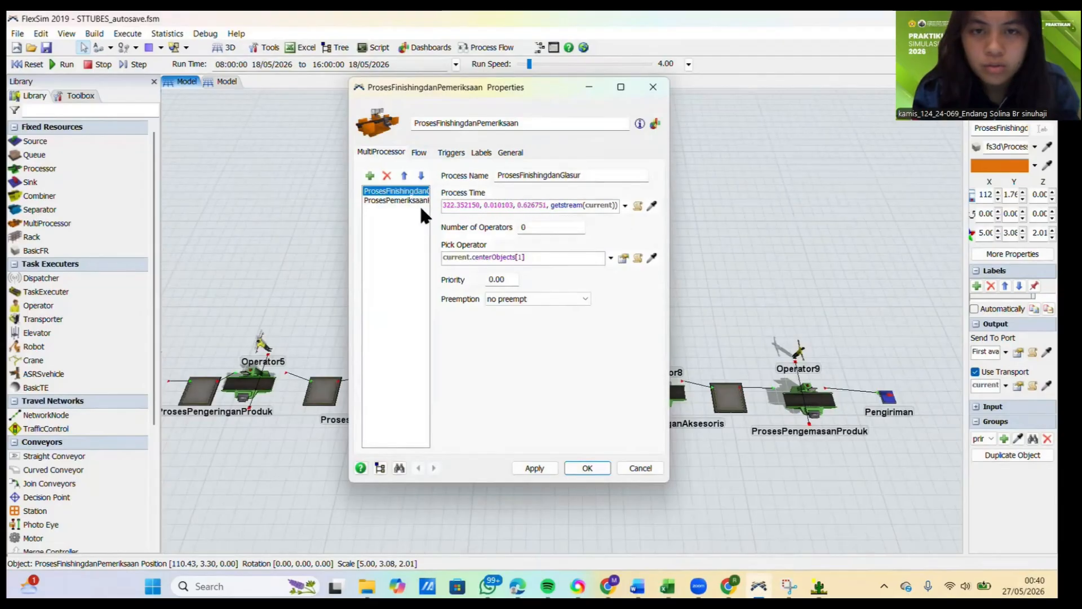
{"action": "left_click", "coordinate": [419, 192]}
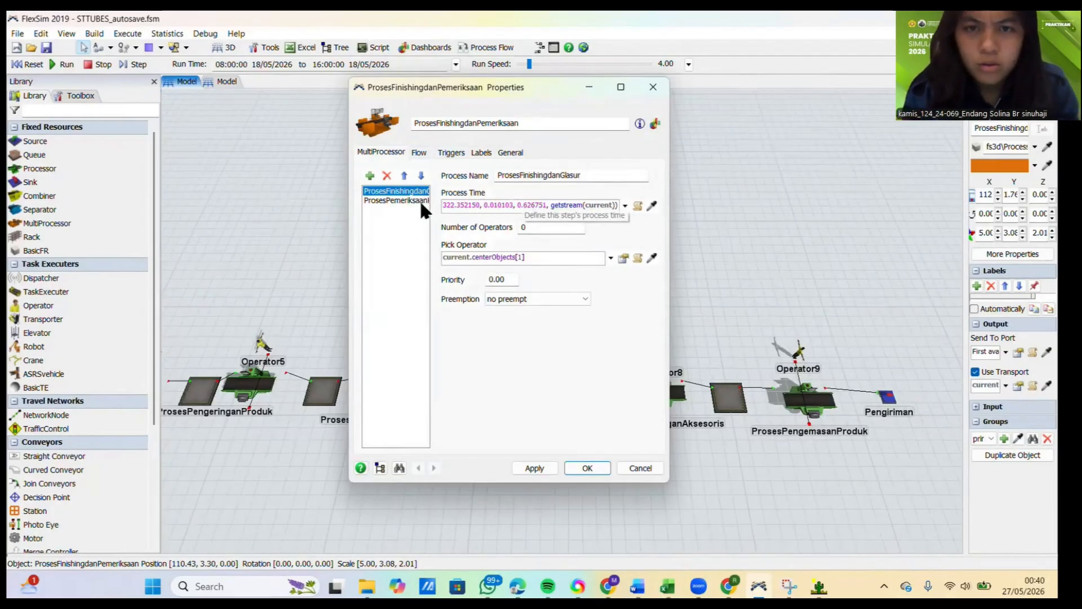
{"action": "left_click", "coordinate": [407, 201]}
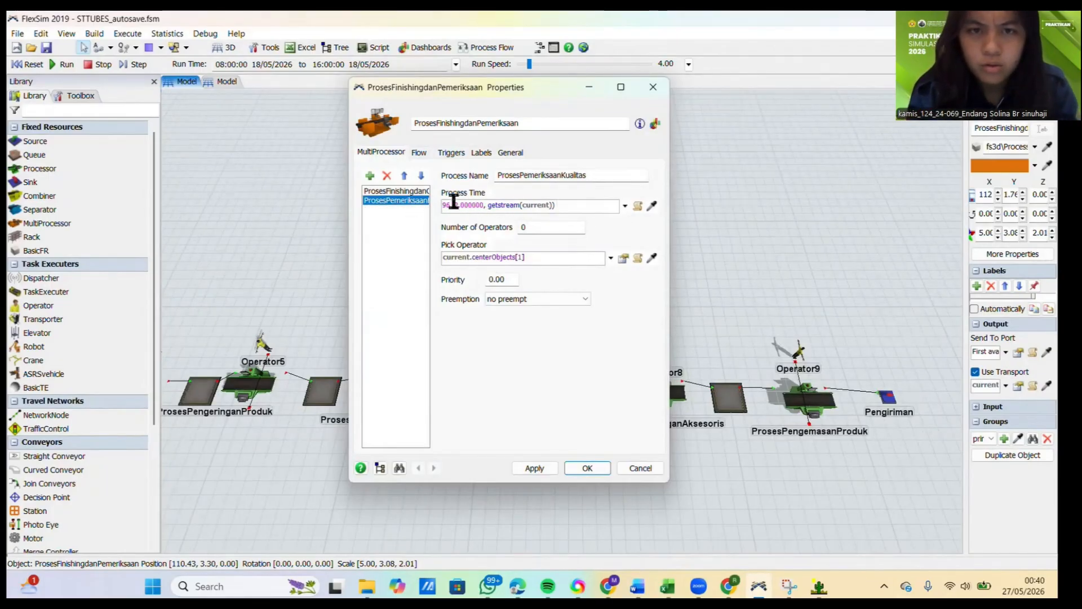
{"action": "left_click", "coordinate": [534, 466]}
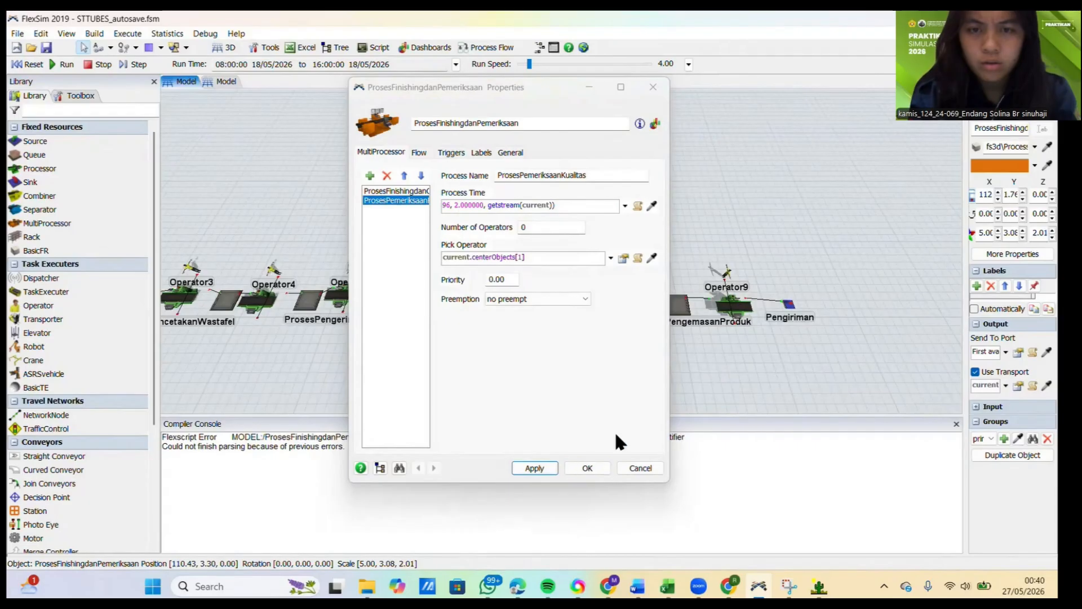
Step: Switch to ExpertFit, close the Pemeriksaan analysis and delete the Pemeriksaan project element
{"action": "mouse_move", "coordinate": [819, 586]}
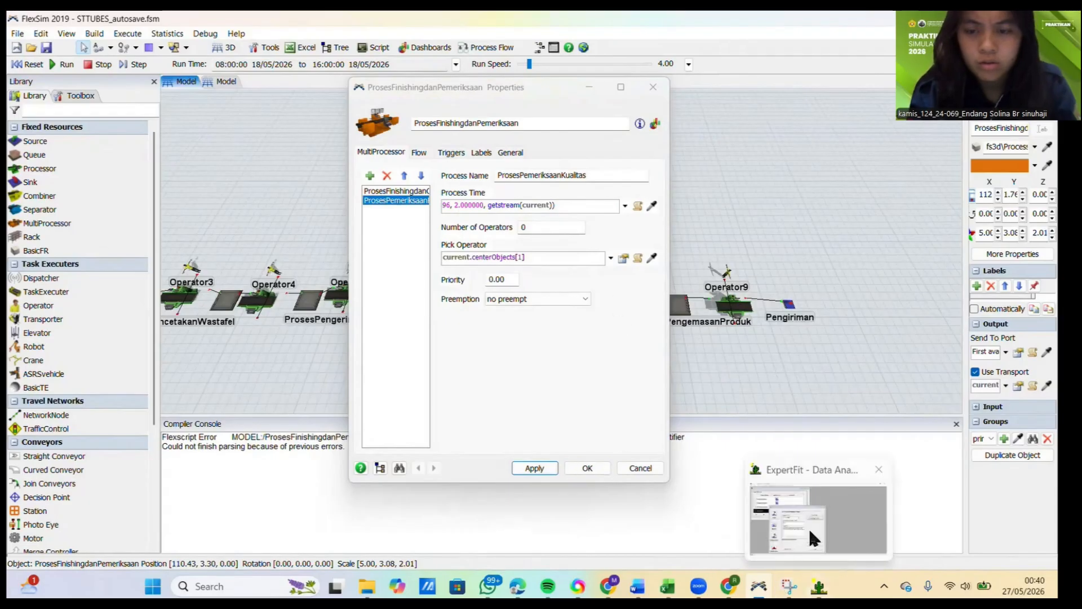
{"action": "left_click", "coordinate": [812, 533]}
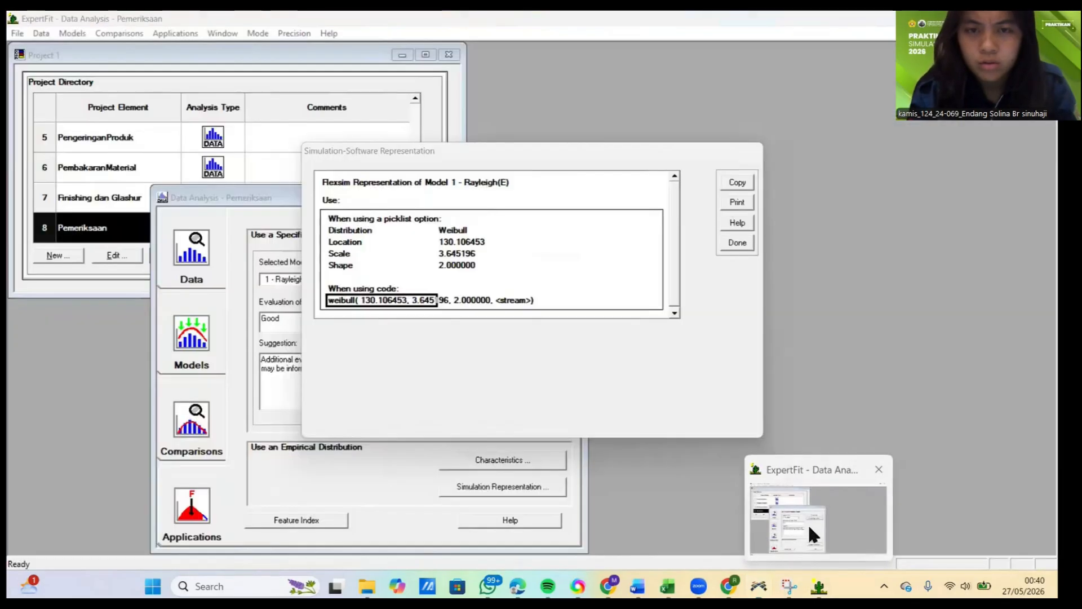
{"action": "left_click", "coordinate": [736, 242]}
{"action": "left_click", "coordinate": [597, 343]}
{"action": "left_click", "coordinate": [571, 197]}
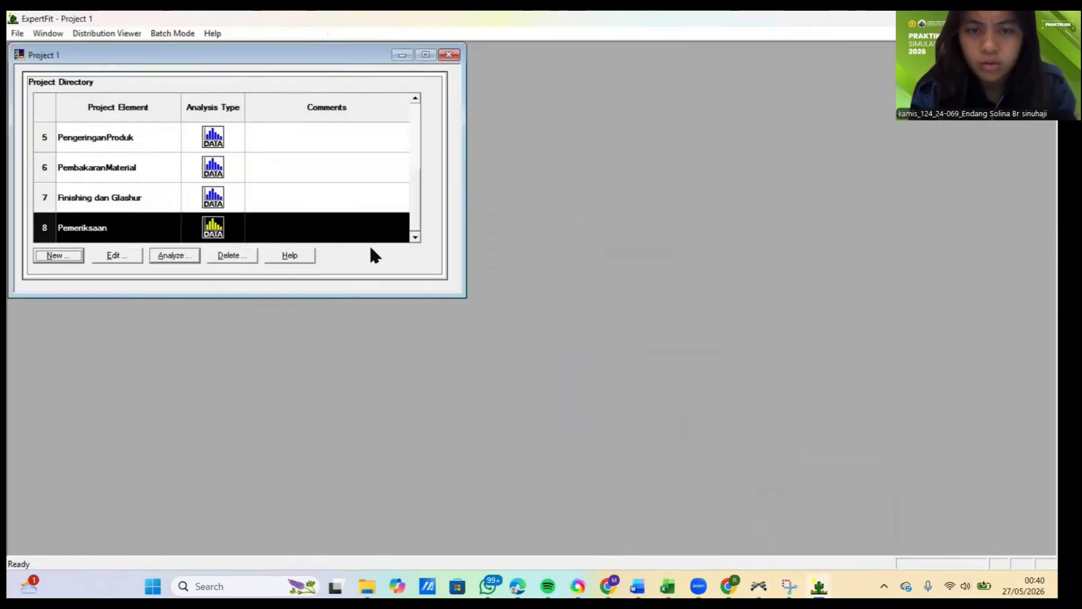
{"action": "left_click", "coordinate": [218, 257]}
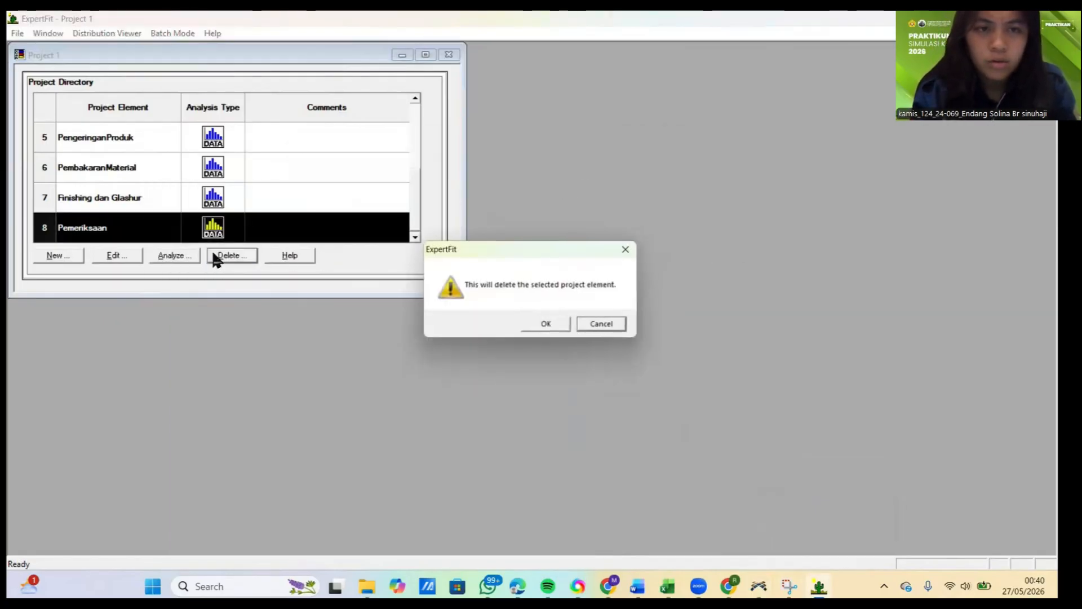
{"action": "left_click", "coordinate": [564, 327]}
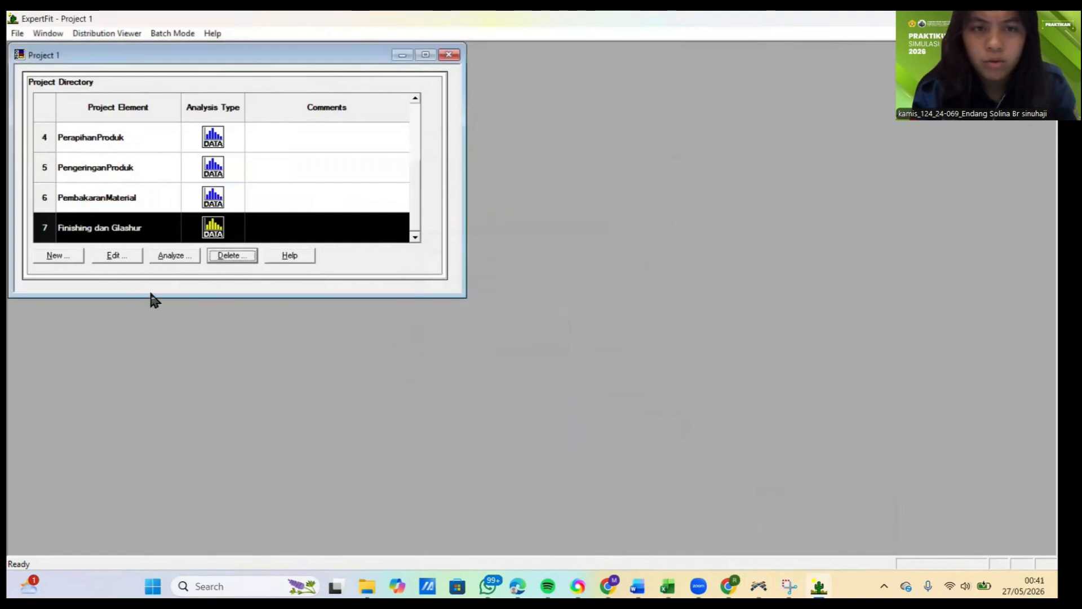
Step: Create a new project element named Pemeriksaan with an empty comment, set to fit distributions to data
{"action": "left_click", "coordinate": [67, 257]}
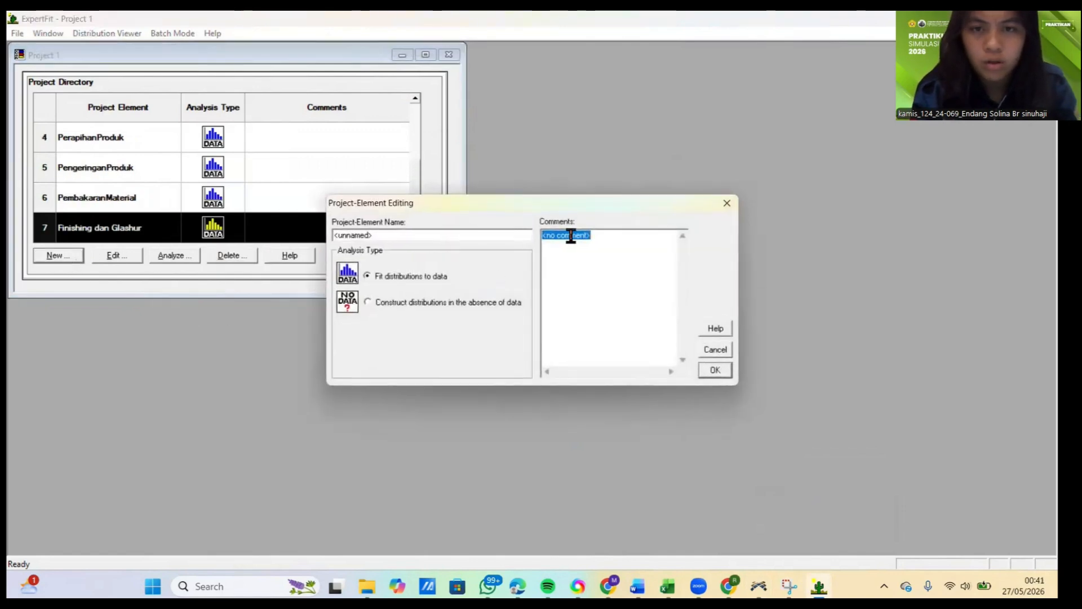
{"action": "key", "text": "BackSpace"}
{"action": "double_click", "coordinate": [352, 235]}
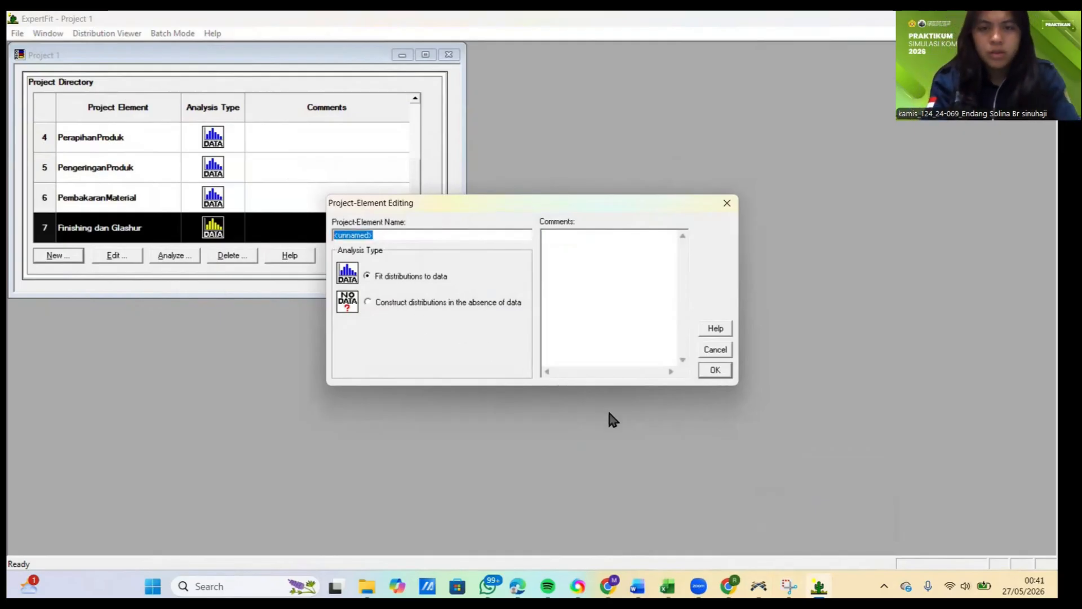
{"action": "type", "text": "Pemeriksaan"}
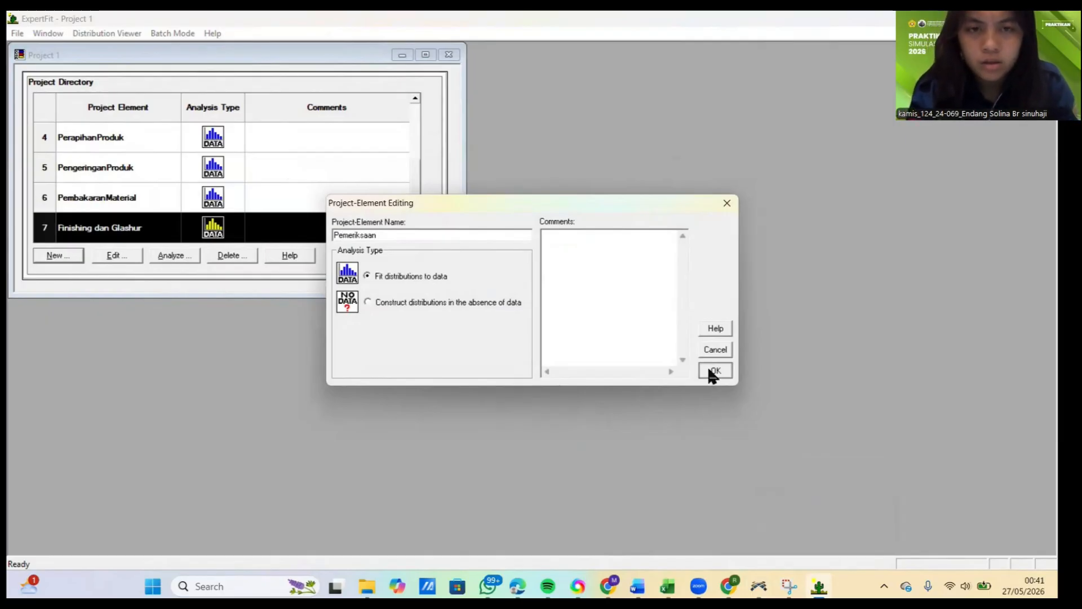
{"action": "left_click", "coordinate": [713, 370]}
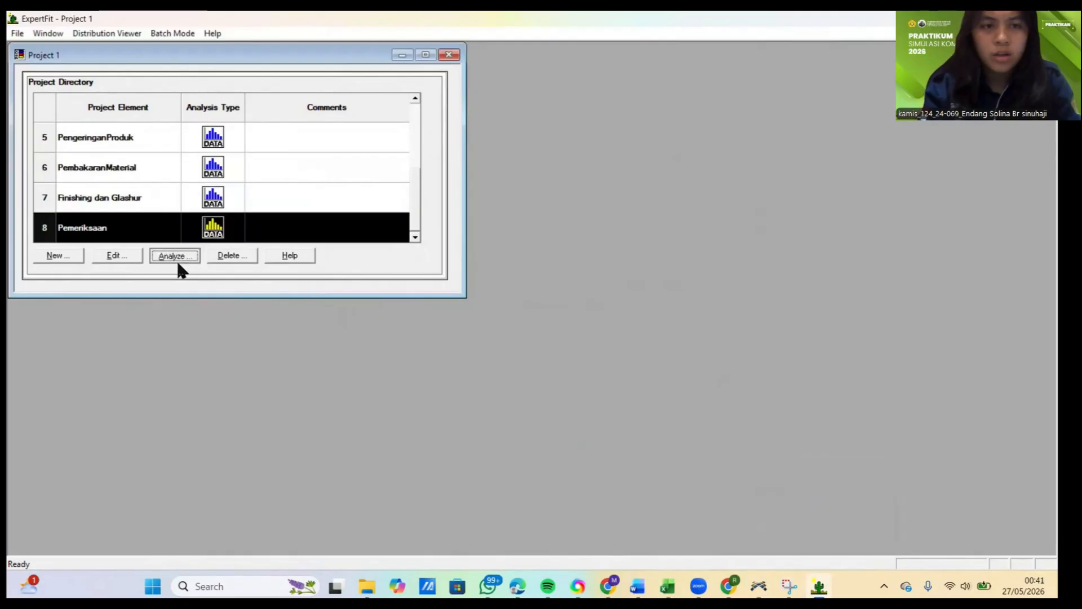
Step: Open the Pemeriksaan data analysis, then switch to Excel and copy the Pemeriksaan kualitas measurements in C11:L11
{"action": "left_click", "coordinate": [176, 257]}
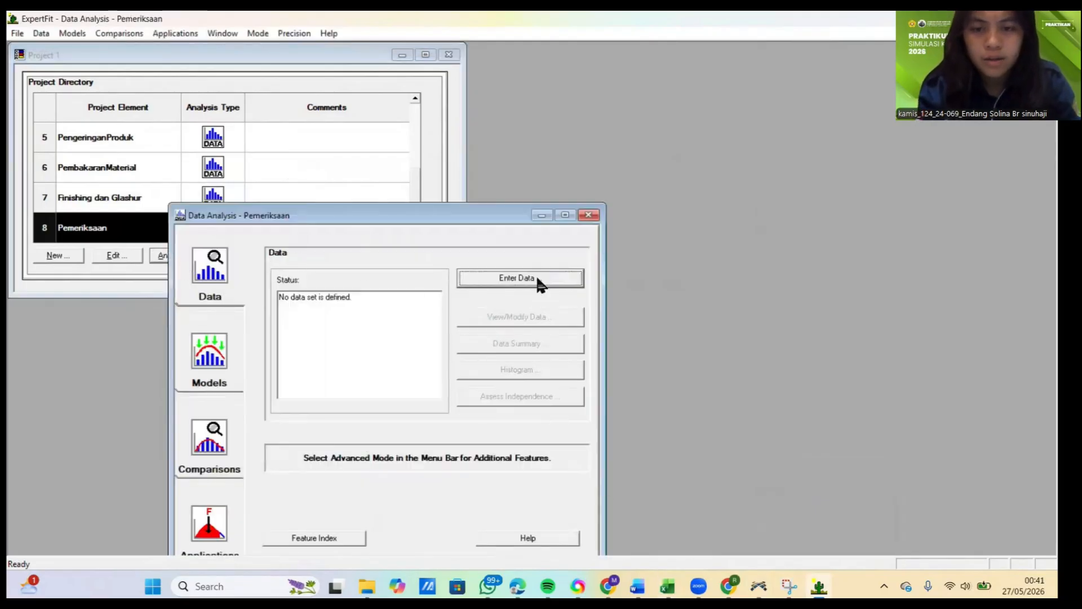
{"action": "left_click", "coordinate": [667, 586]}
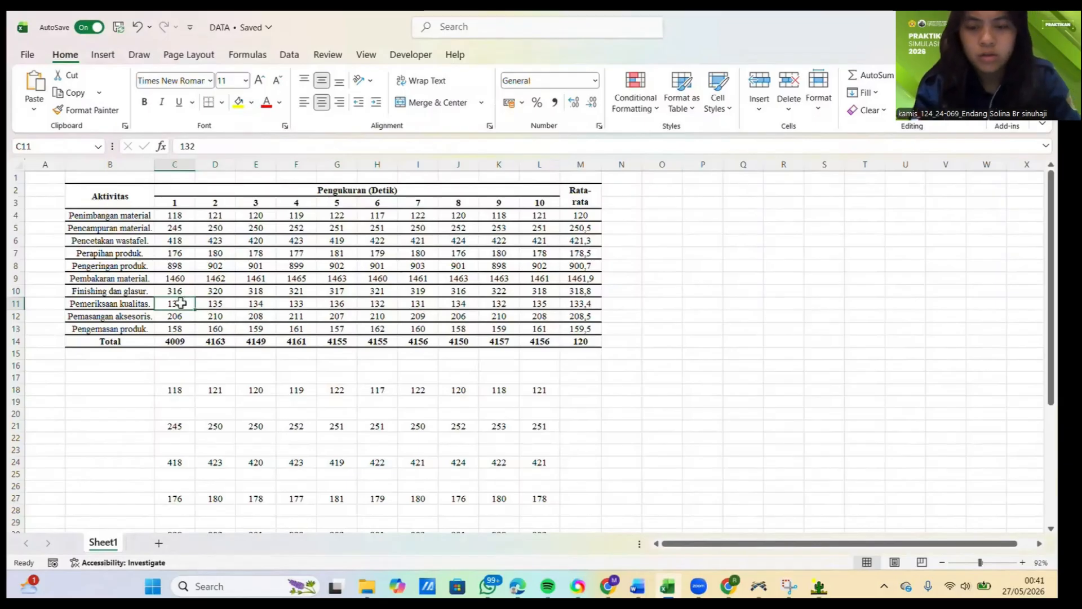
{"action": "left_click_drag", "start_coordinate": [180, 303], "coordinate": [540, 305]}
{"action": "key", "text": "ctrl+c"}
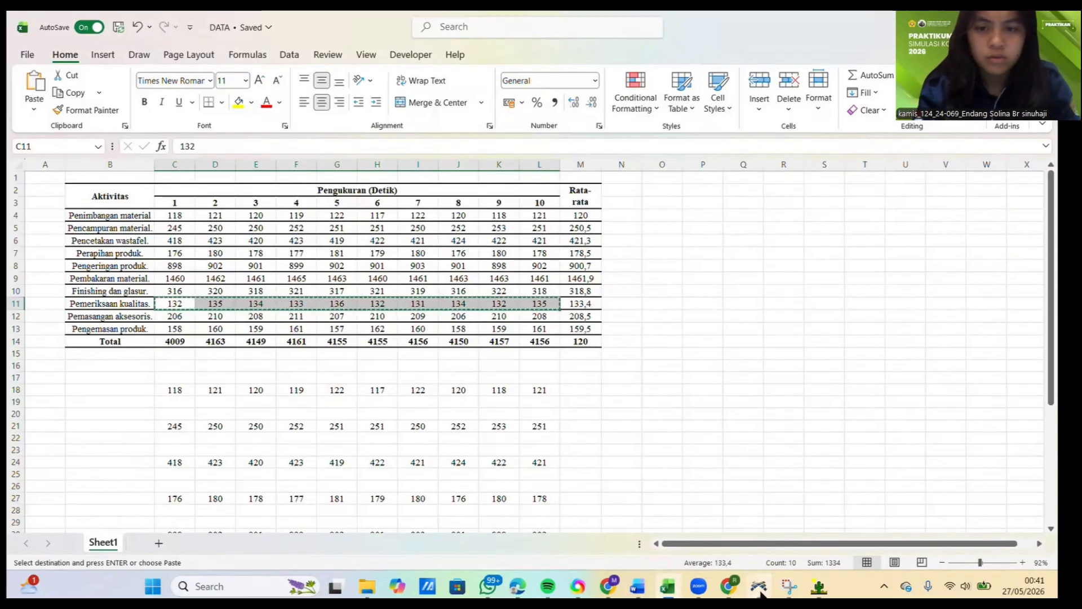
Step: Back in ExpertFit, paste the copied measurements into Pemeriksaan's data set, treat them as real valued and close the data summary
{"action": "mouse_move", "coordinate": [816, 575]}
{"action": "left_click", "coordinate": [809, 528]}
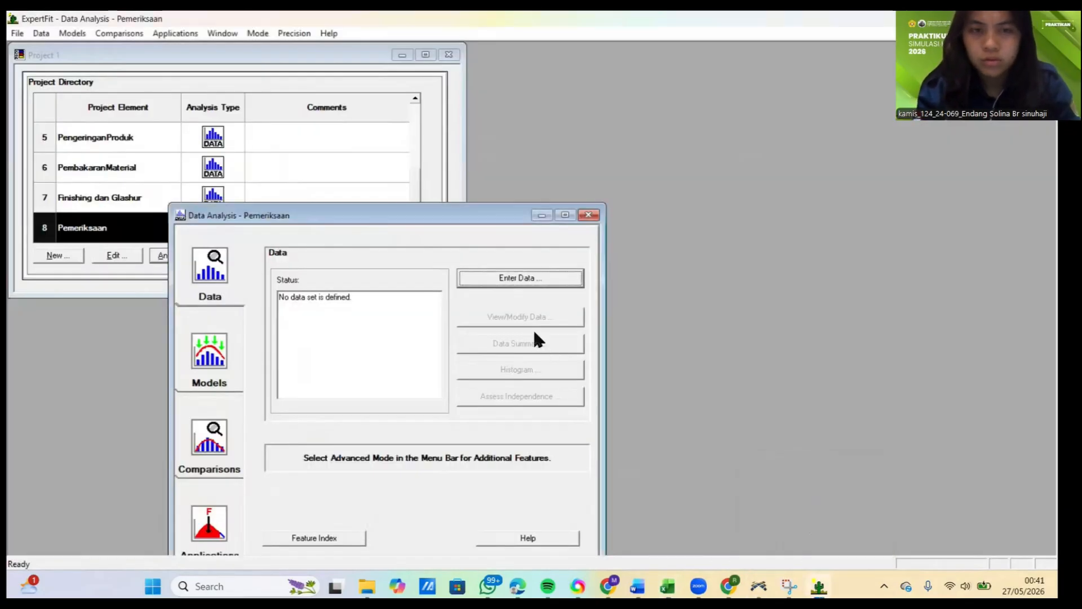
{"action": "left_click", "coordinate": [509, 285]}
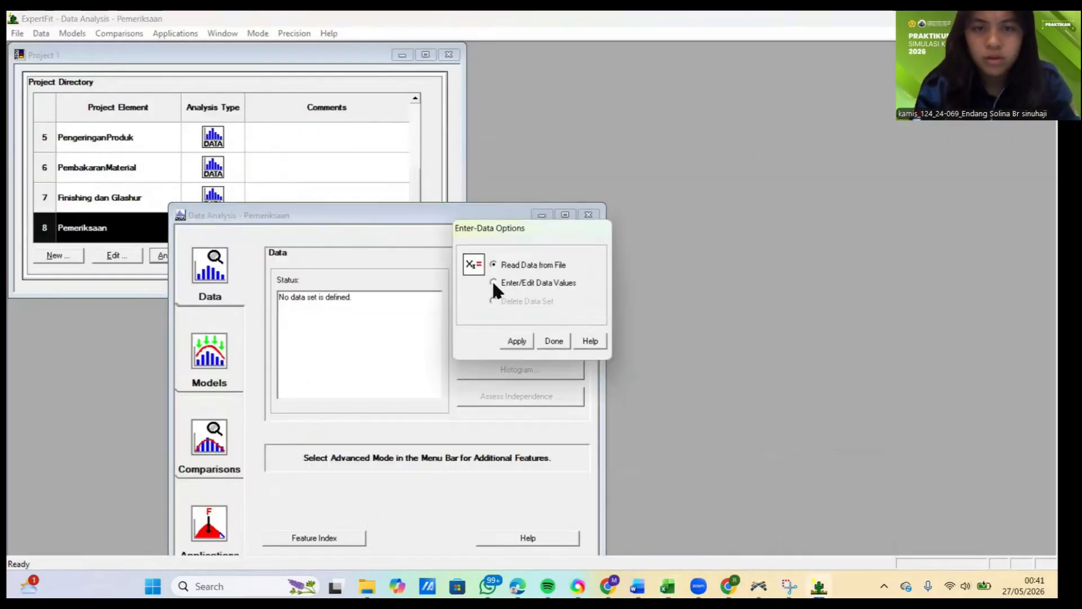
{"action": "left_click", "coordinate": [494, 282]}
{"action": "left_click", "coordinate": [514, 340]}
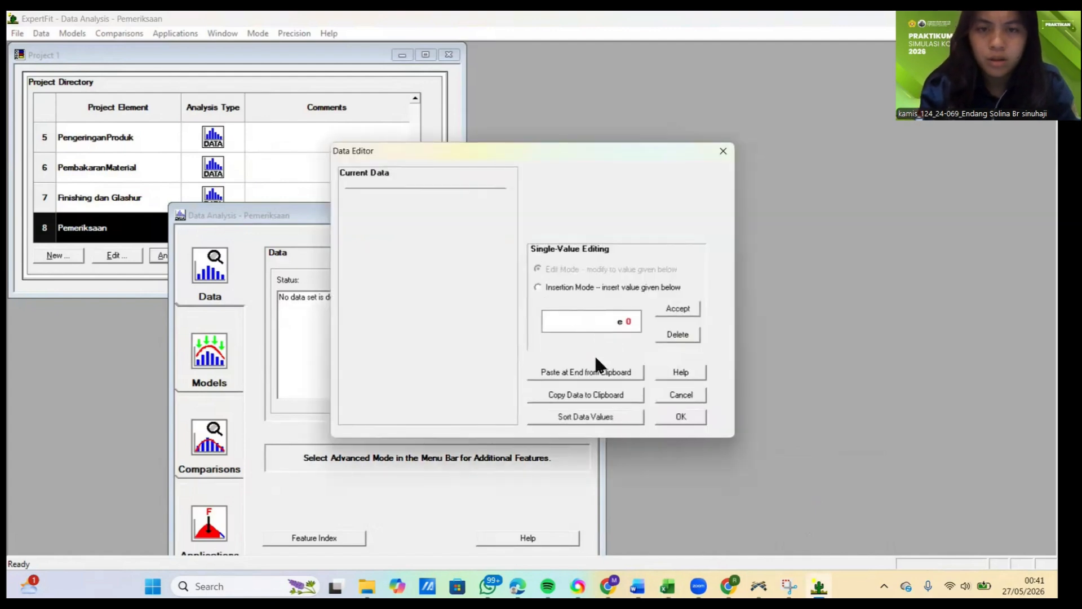
{"action": "left_click", "coordinate": [594, 374]}
{"action": "left_click", "coordinate": [681, 417]}
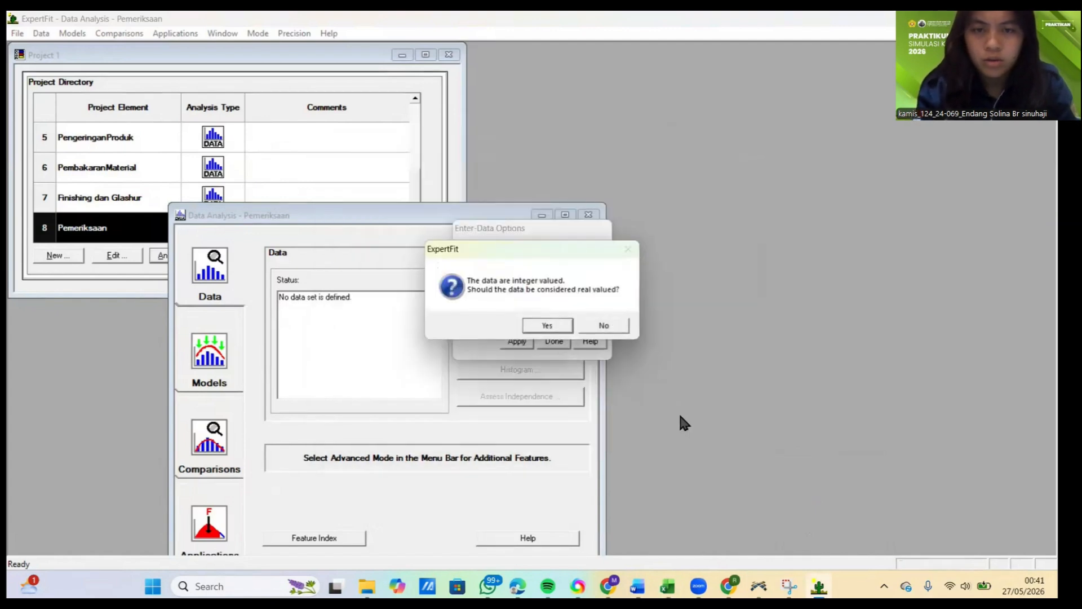
{"action": "left_click", "coordinate": [550, 327]}
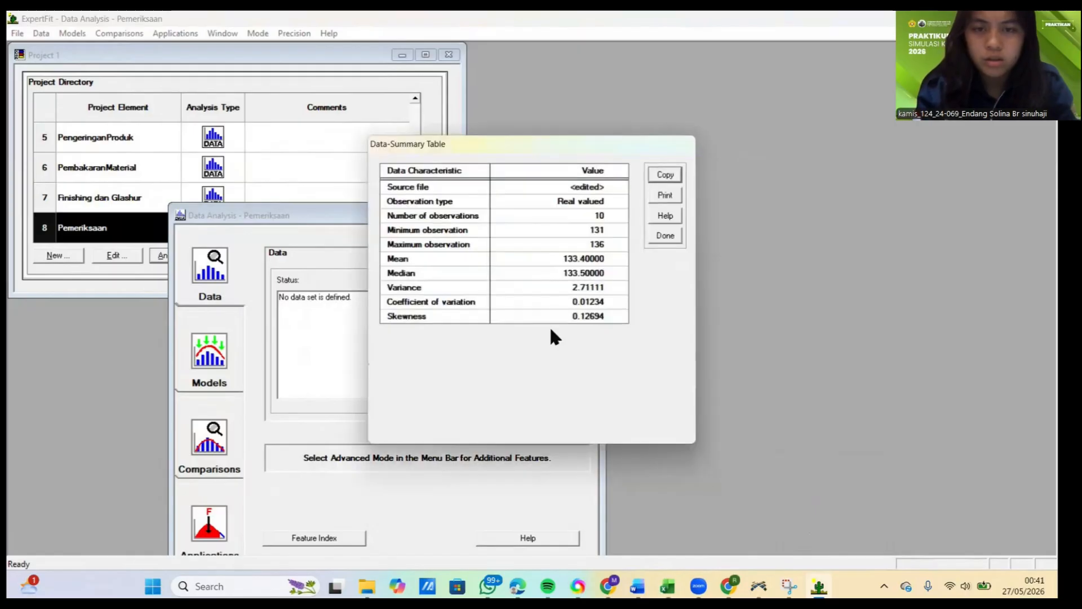
{"action": "left_click", "coordinate": [670, 237]}
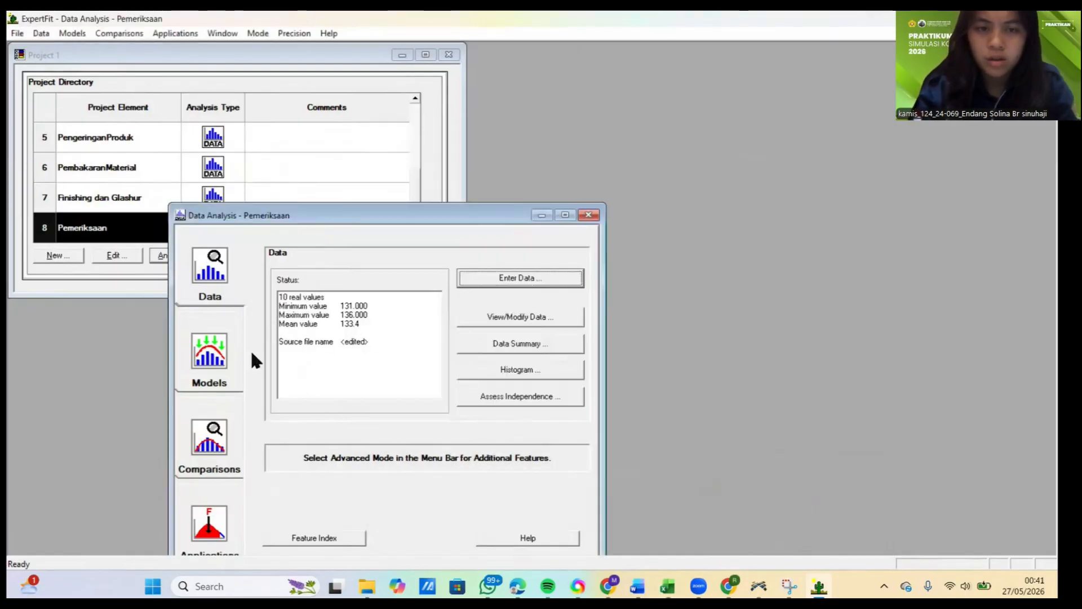
Step: Run automated model fitting on the Pemeriksaan data and close the fitting results
{"action": "left_click", "coordinate": [228, 363]}
{"action": "left_click", "coordinate": [513, 280]}
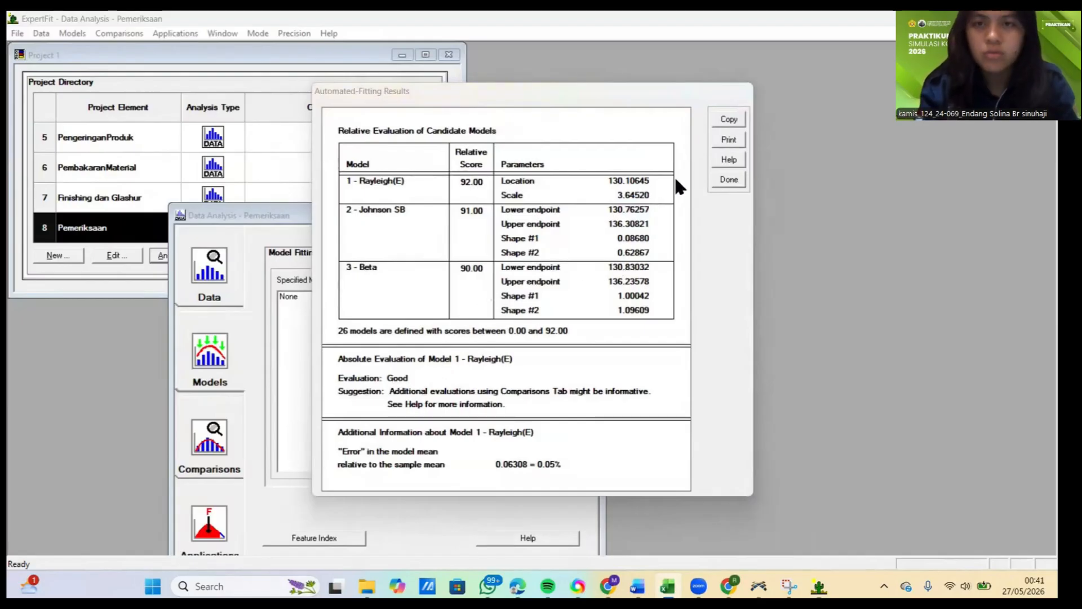
{"action": "left_click", "coordinate": [728, 180]}
Step: Generate the Flexsim simulation representation of the newly fitted 1 - Rayleigh(E) model for Pemeriksaan
{"action": "left_click", "coordinate": [218, 509]}
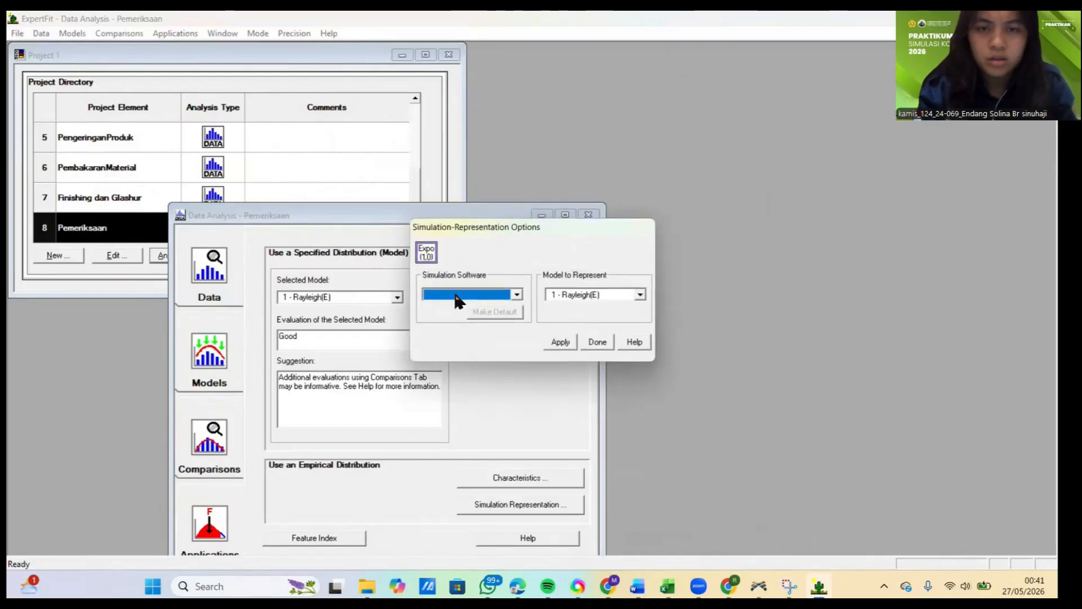
{"action": "left_click", "coordinate": [455, 294]}
{"action": "left_click", "coordinate": [451, 306]}
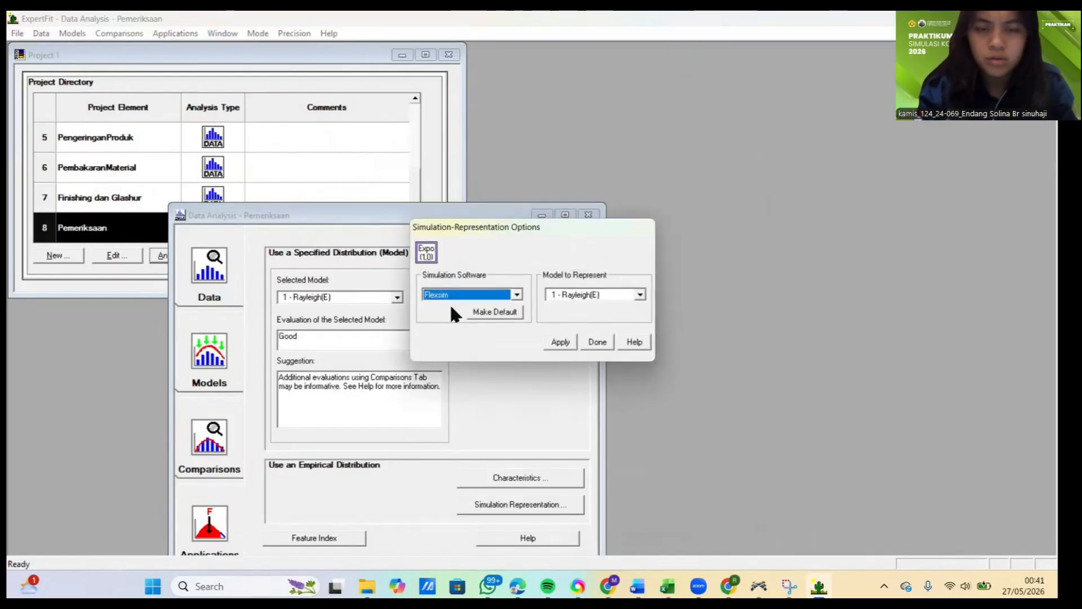
{"action": "left_click", "coordinate": [560, 342]}
Step: Copy the selected weibull code expression from the representation, keeping tab delimiters
{"action": "left_click_drag", "start_coordinate": [326, 299], "coordinate": [437, 299]}
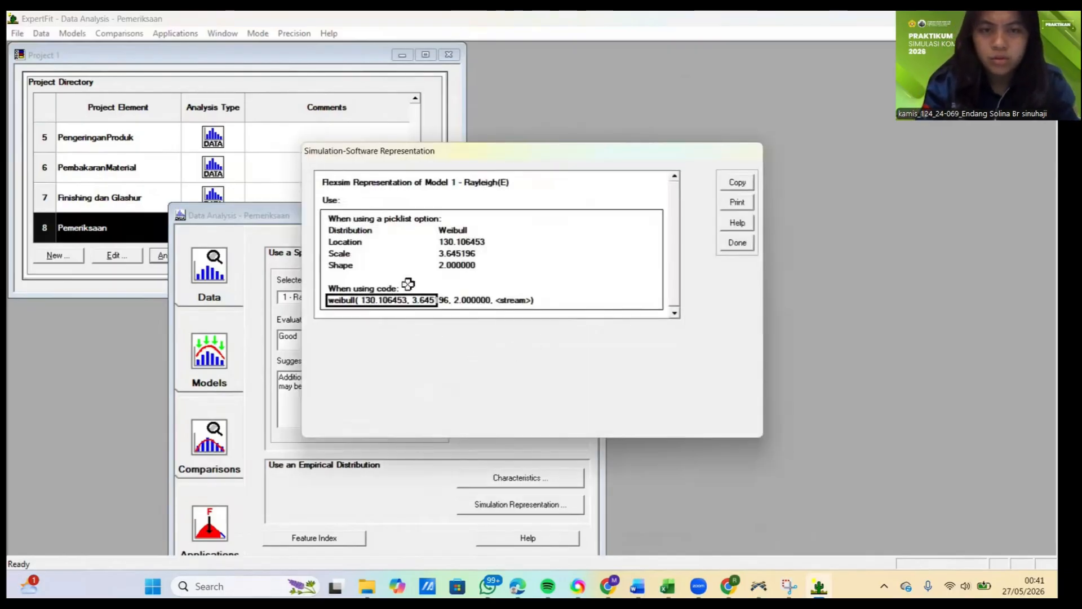
{"action": "left_click", "coordinate": [736, 182]}
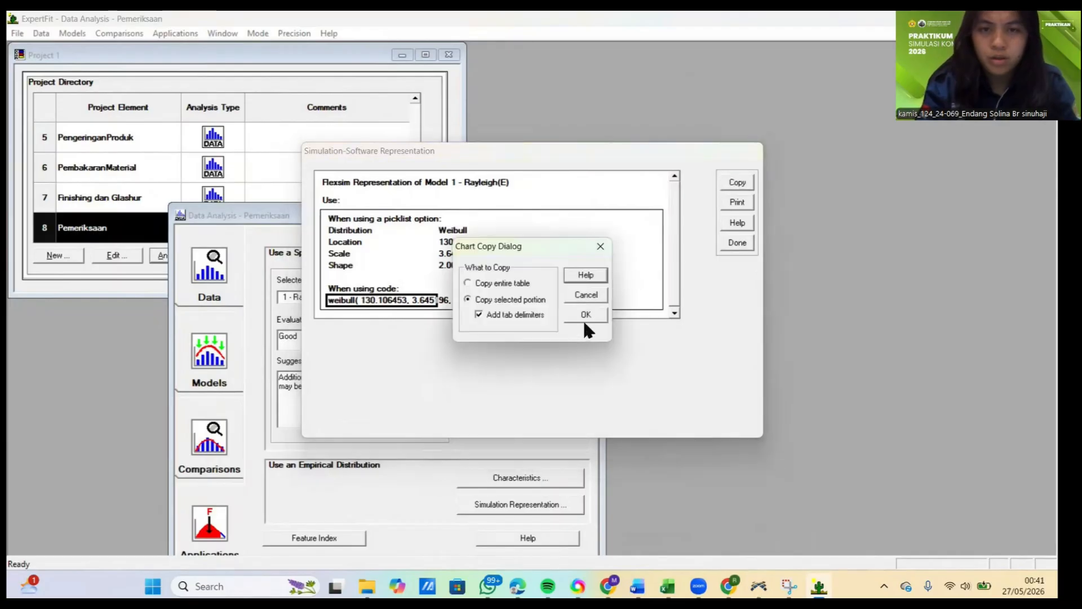
{"action": "left_click", "coordinate": [586, 315]}
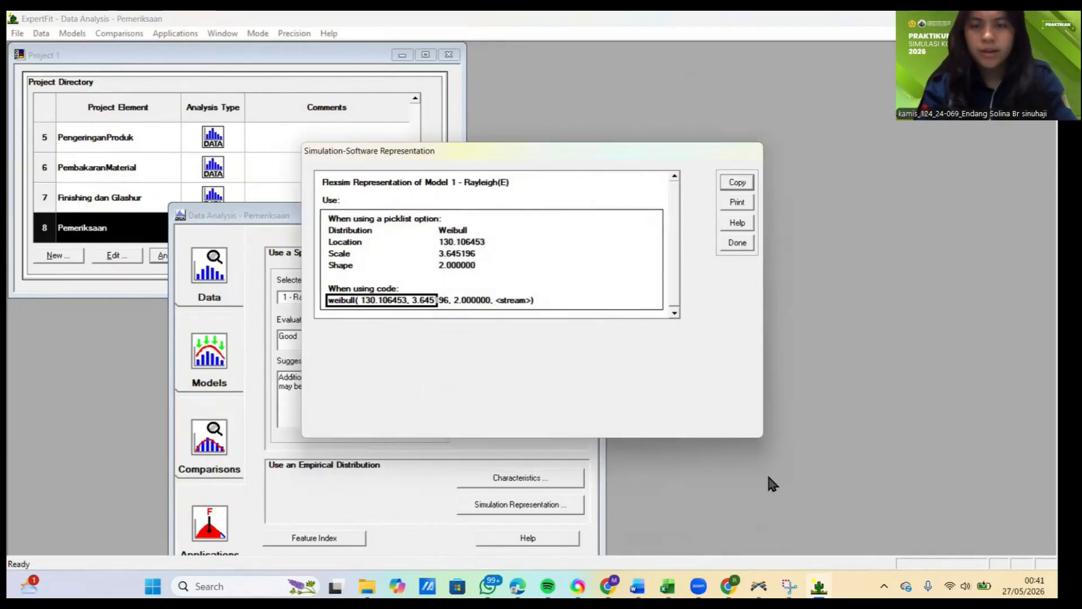
Step: In FlexSim, replace the process time of ProsesPemeriksaanKualitas with the copied weibull( 130.106453, 3.645196, 2.000000, <stream>) expression
{"action": "left_click", "coordinate": [761, 586]}
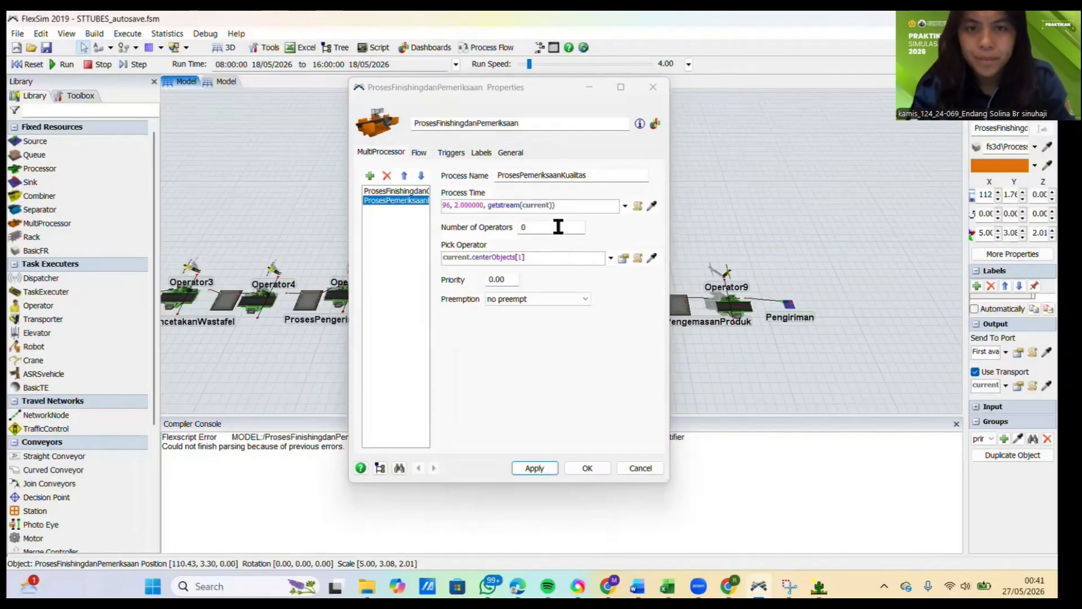
{"action": "left_click", "coordinate": [562, 204]}
{"action": "key", "text": "ctrl+a"}
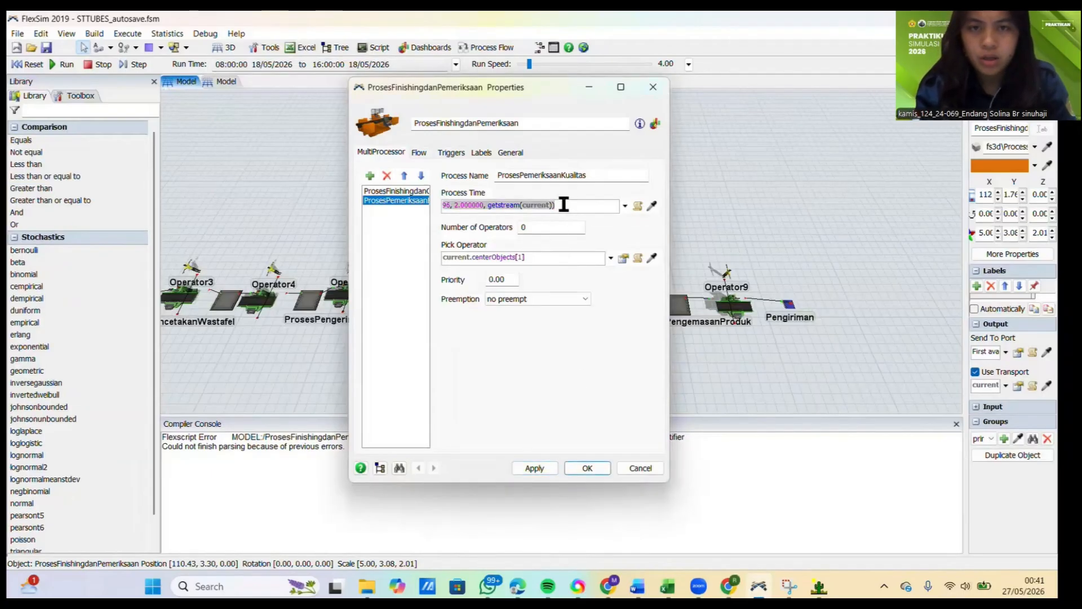
{"action": "key", "text": "ctrl+v"}
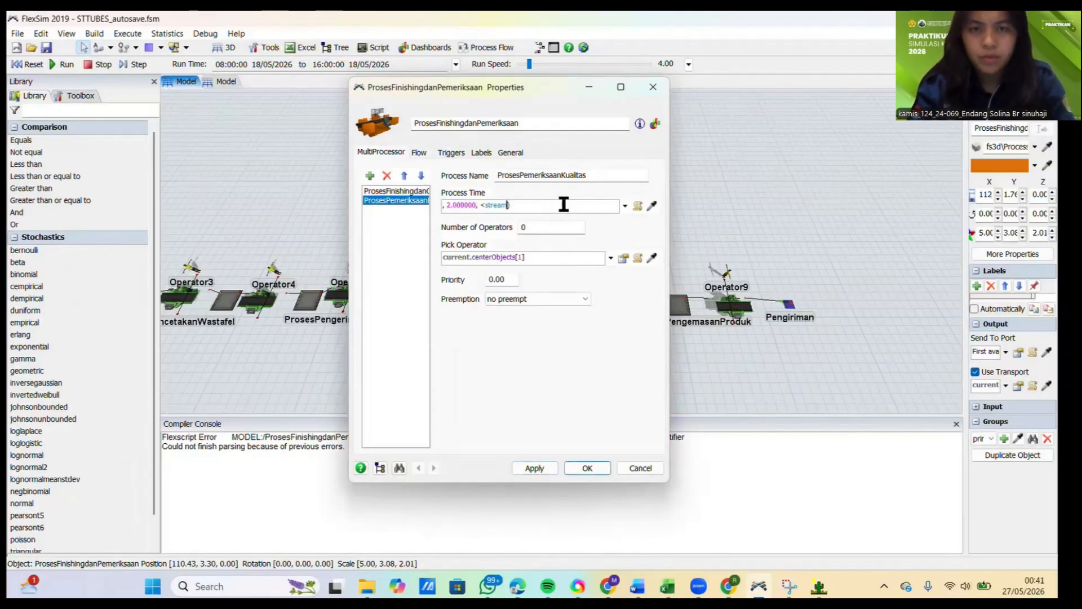
Step: Change the expression's stream placeholder to getstream(current), apply it and close the ProsesFinishingdanPemeriksaan properties
{"action": "type", "text": "("}
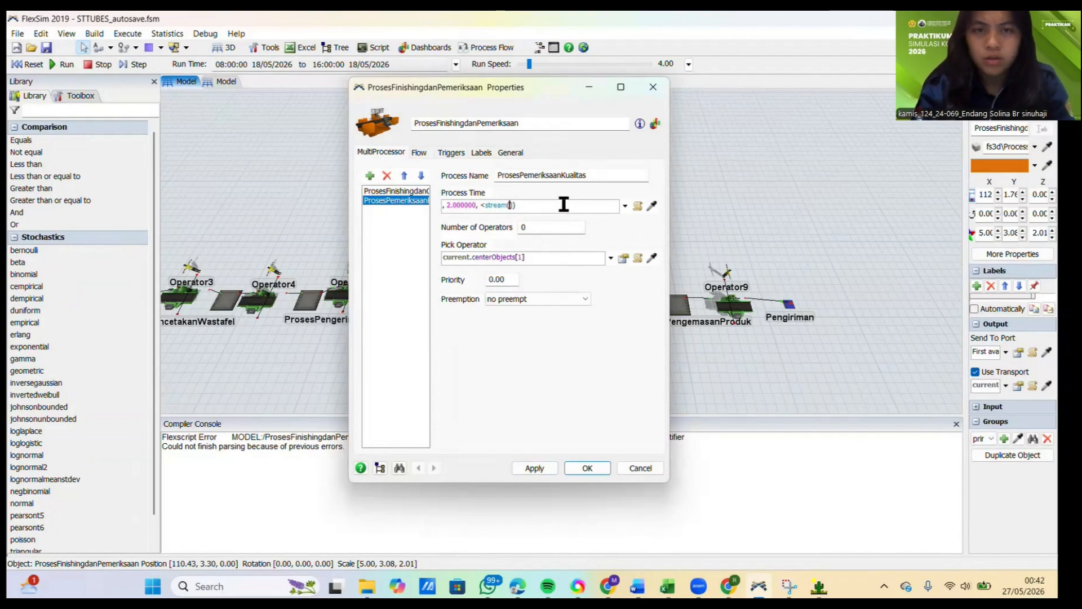
{"action": "type", "text": "current"}
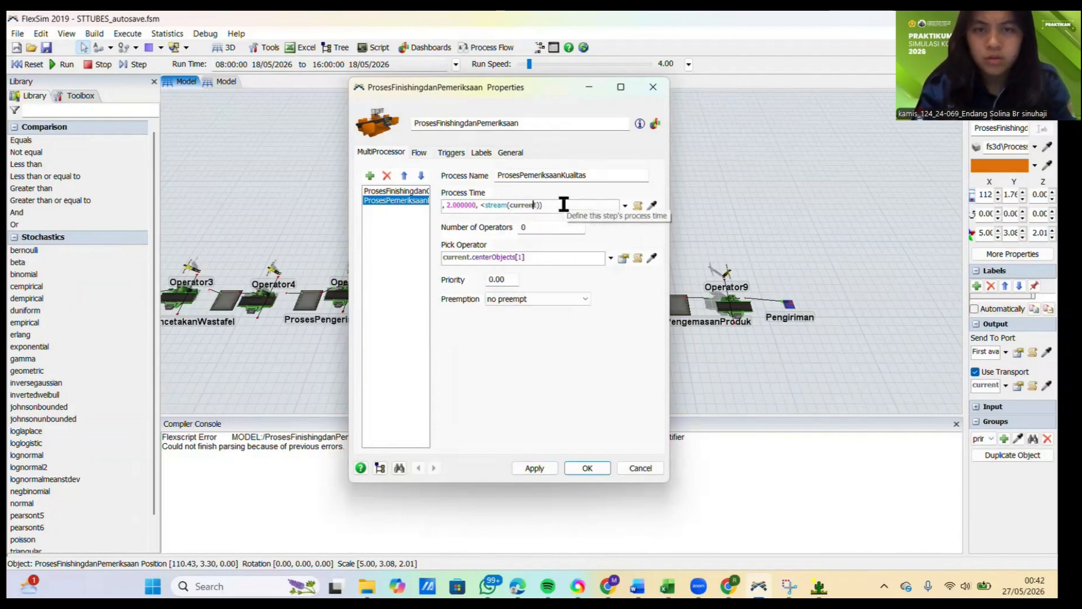
{"action": "key", "text": "Left"}
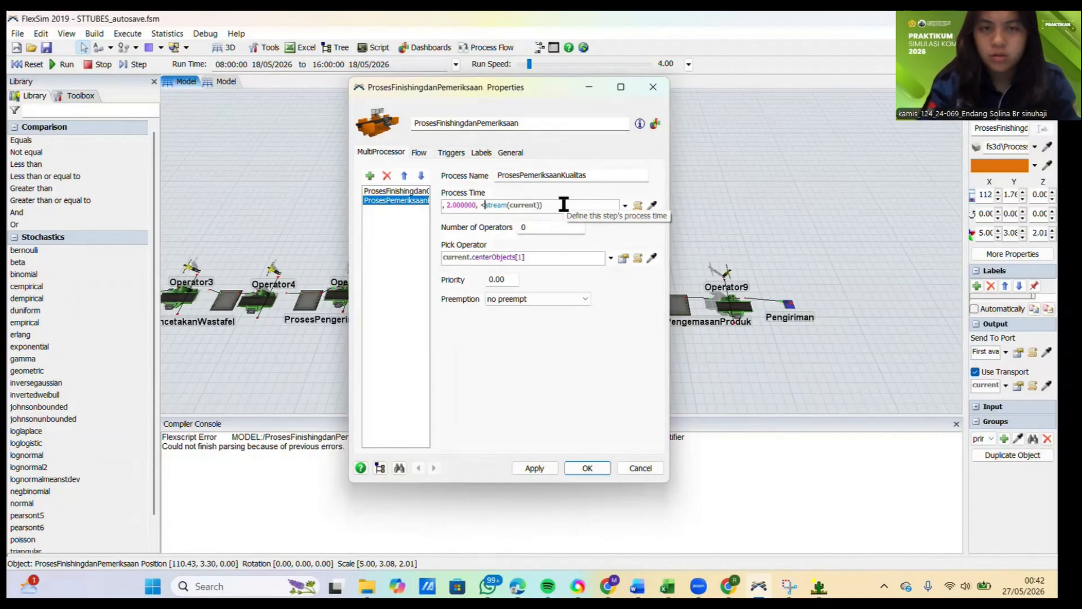
{"action": "key", "text": "BackSpace"}
{"action": "type", "text": "get"}
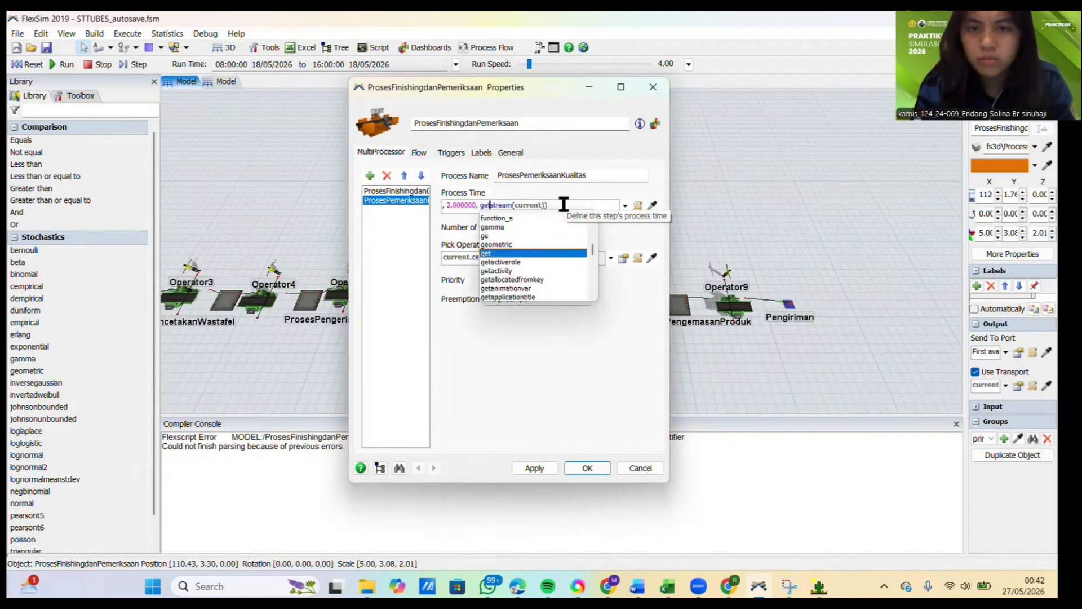
{"action": "left_click", "coordinate": [519, 366]}
{"action": "left_click", "coordinate": [532, 468]}
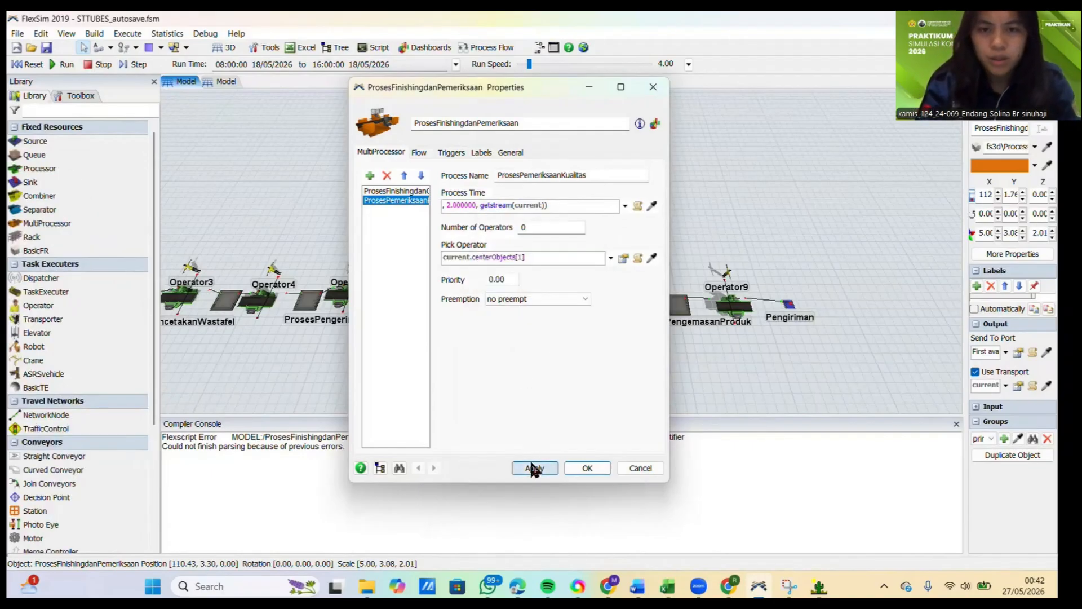
{"action": "left_click", "coordinate": [572, 466]}
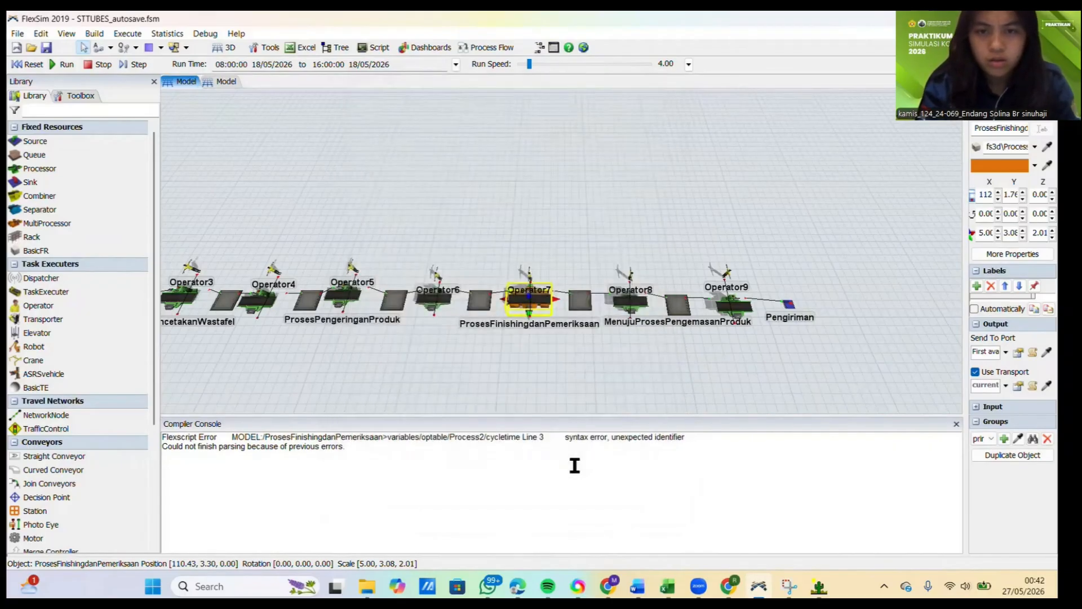
Step: Undock and enlarge the Compiler Console, then close it
{"action": "left_click_drag", "start_coordinate": [820, 423], "coordinate": [618, 234]}
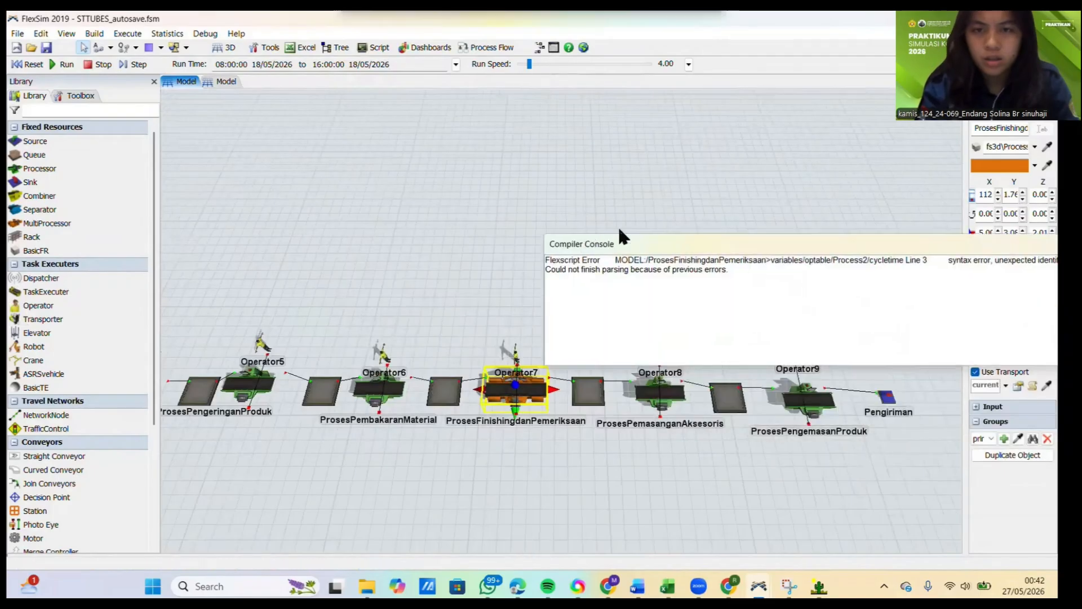
{"action": "double_click", "coordinate": [792, 247]}
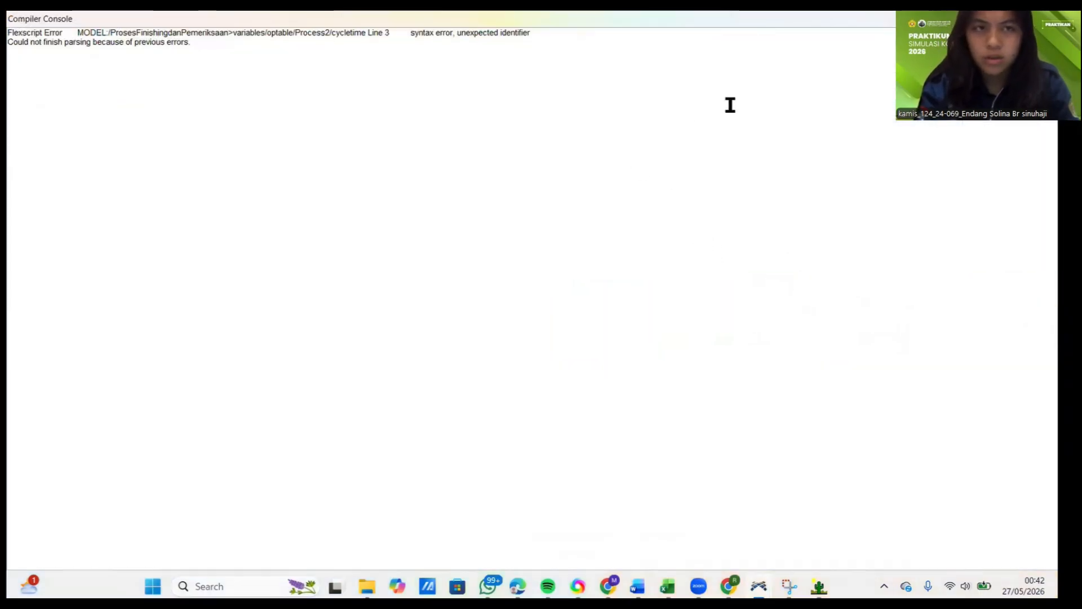
{"action": "left_click", "coordinate": [1044, 19]}
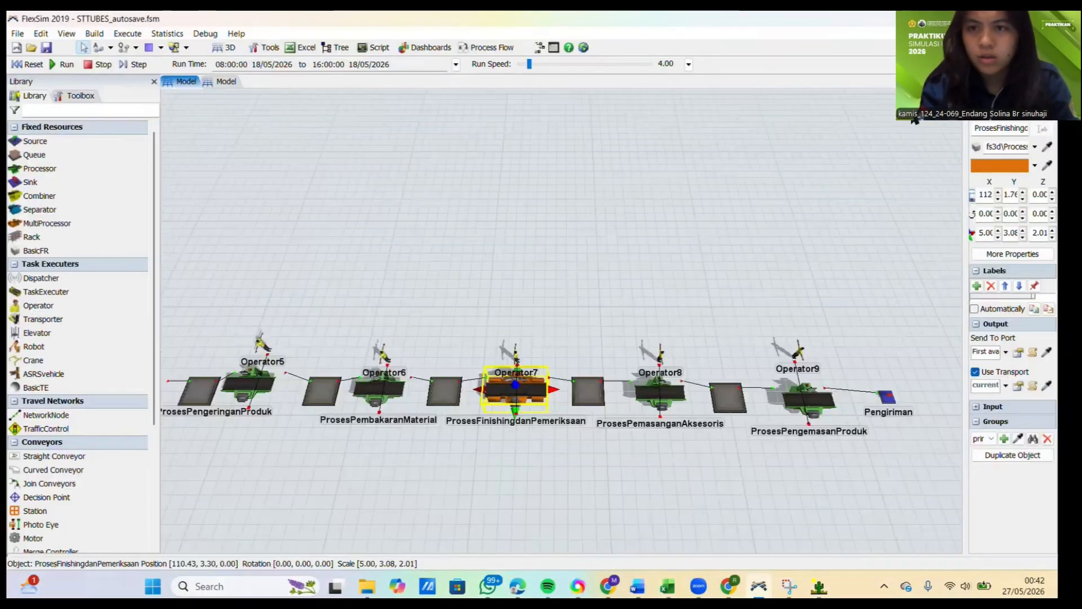
Step: Open the ProsesPemasanganAksesoris properties, then copy the ten Pemasangan aksesoris measurements (C12:L12) in Excel
{"action": "left_click", "coordinate": [541, 316]}
{"action": "left_click", "coordinate": [660, 390]}
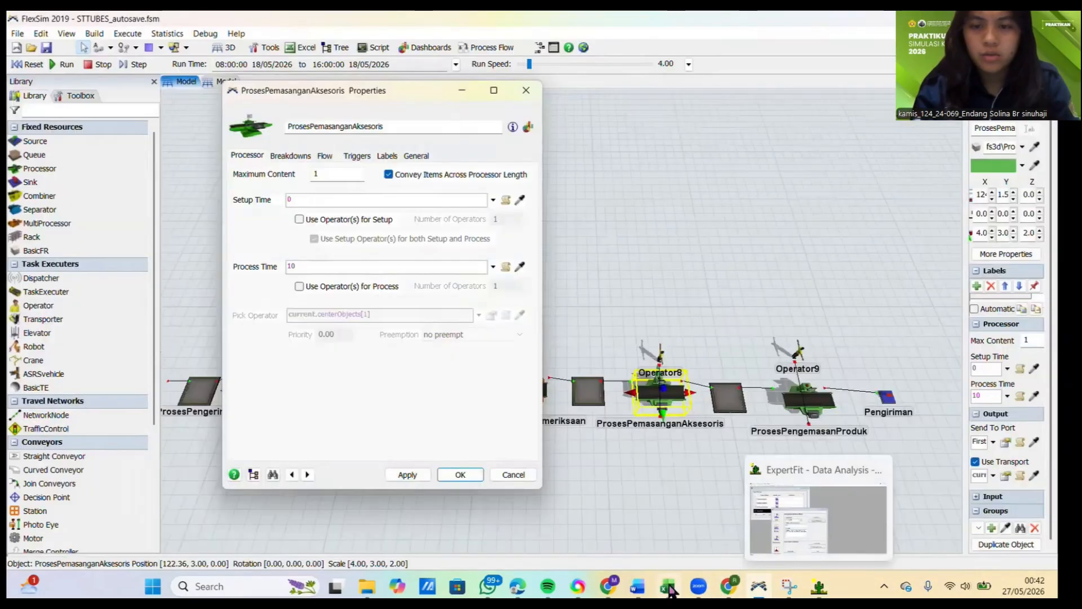
{"action": "left_click", "coordinate": [668, 587]}
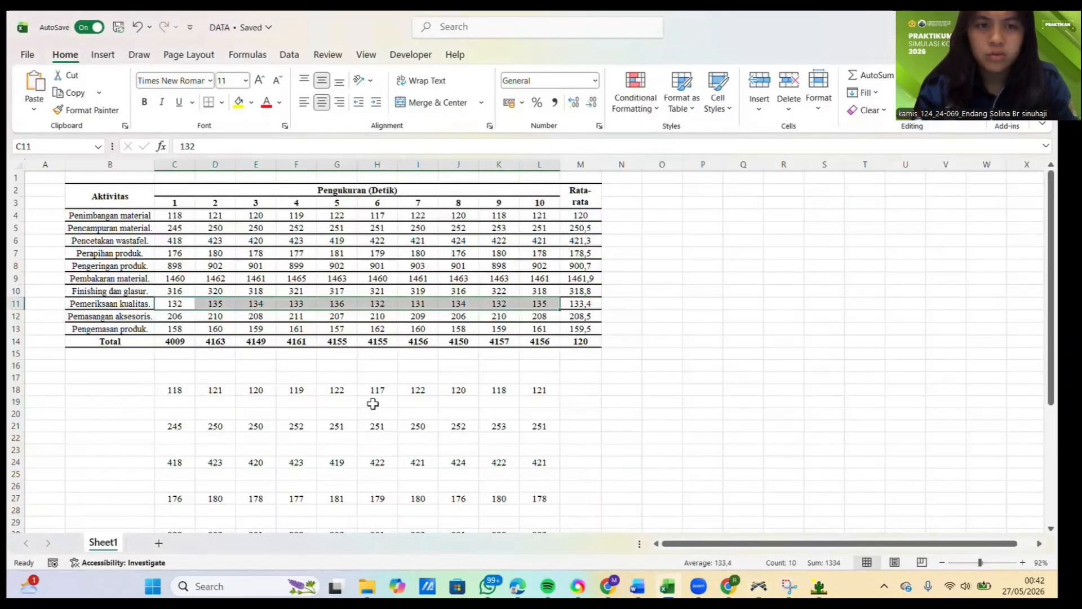
{"action": "left_click_drag", "start_coordinate": [170, 315], "coordinate": [522, 314]}
{"action": "key", "text": "ctrl+c"}
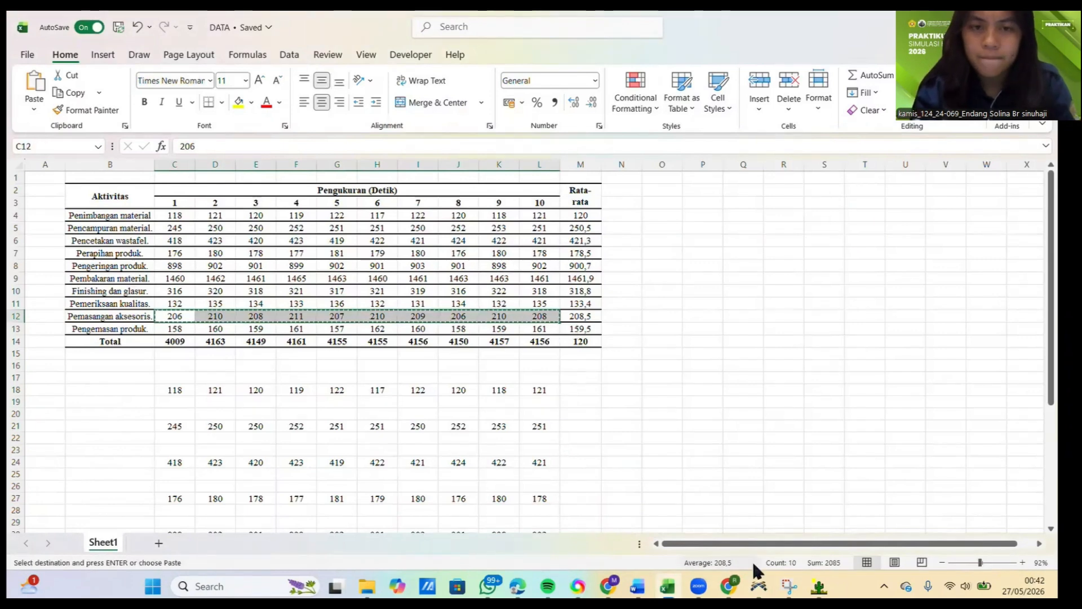
Step: Back in ExpertFit, close the Rayleigh(E) representation, its options and the Pemeriksaan data analysis
{"action": "left_click", "coordinate": [819, 586]}
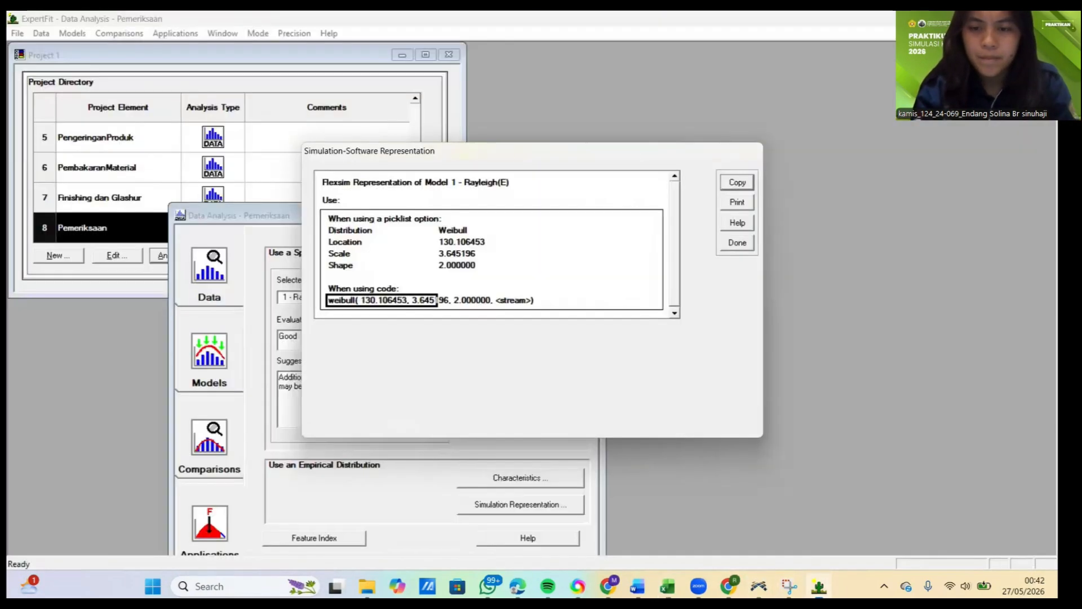
{"action": "left_click", "coordinate": [737, 243]}
{"action": "left_click", "coordinate": [593, 336]}
{"action": "left_click", "coordinate": [583, 214]}
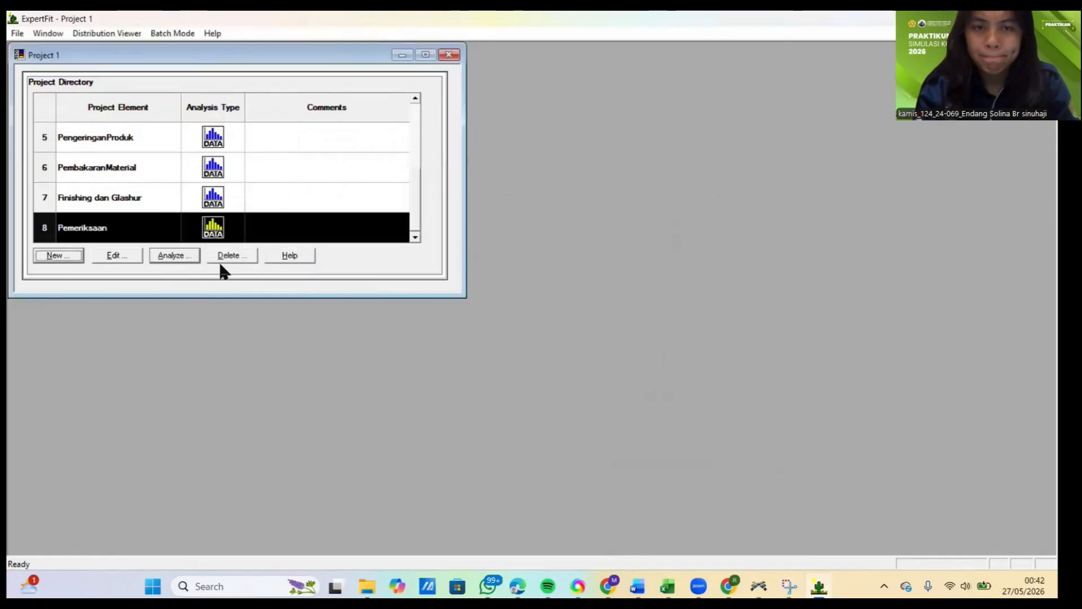
Step: Create a project element named PemasanganAksesoris for fitting distributions to data, with the comment cleared
{"action": "left_click", "coordinate": [76, 253]}
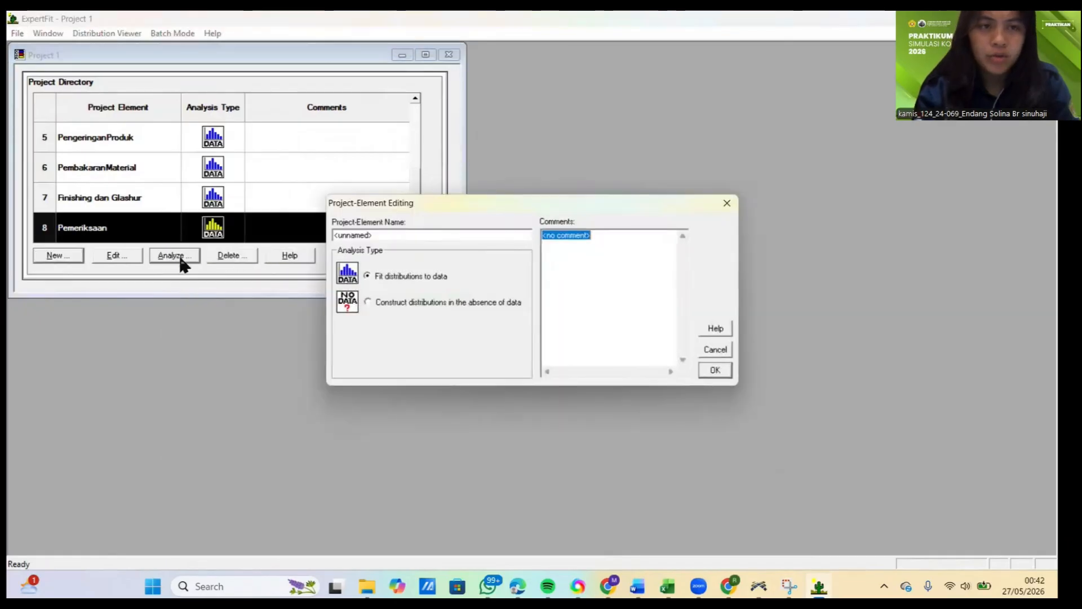
{"action": "key", "text": "BackSpace"}
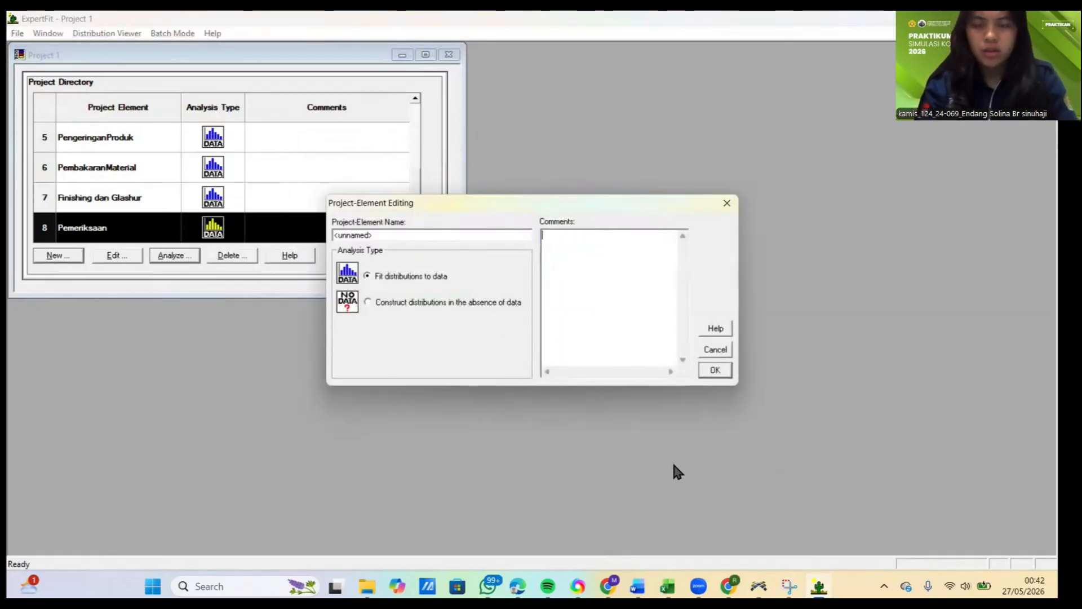
{"action": "double_click", "coordinate": [434, 233]}
{"action": "key", "text": "BackSpace"}
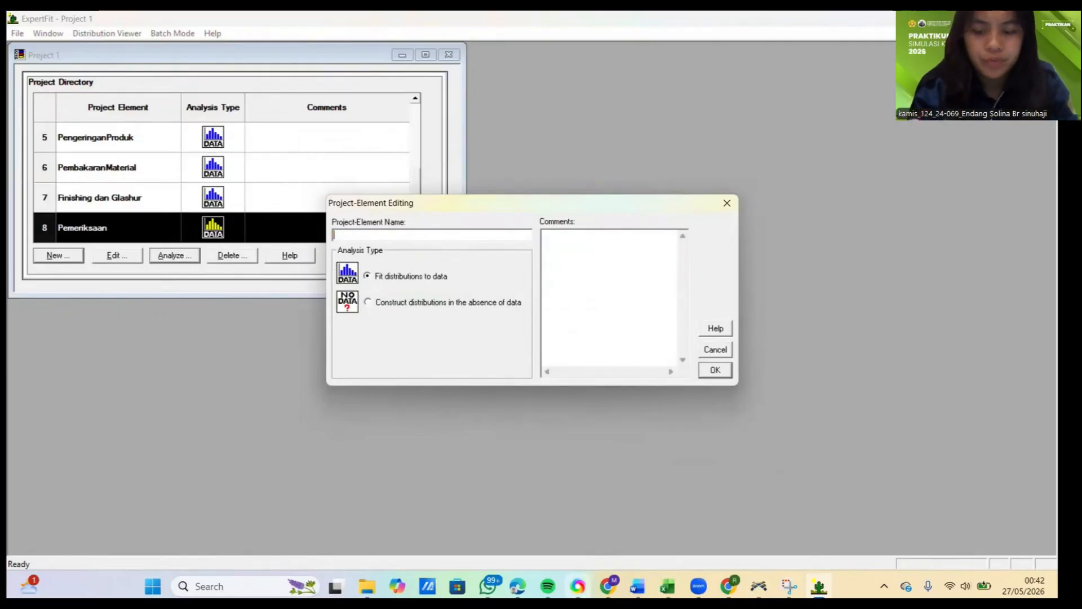
{"action": "left_click", "coordinate": [670, 536]}
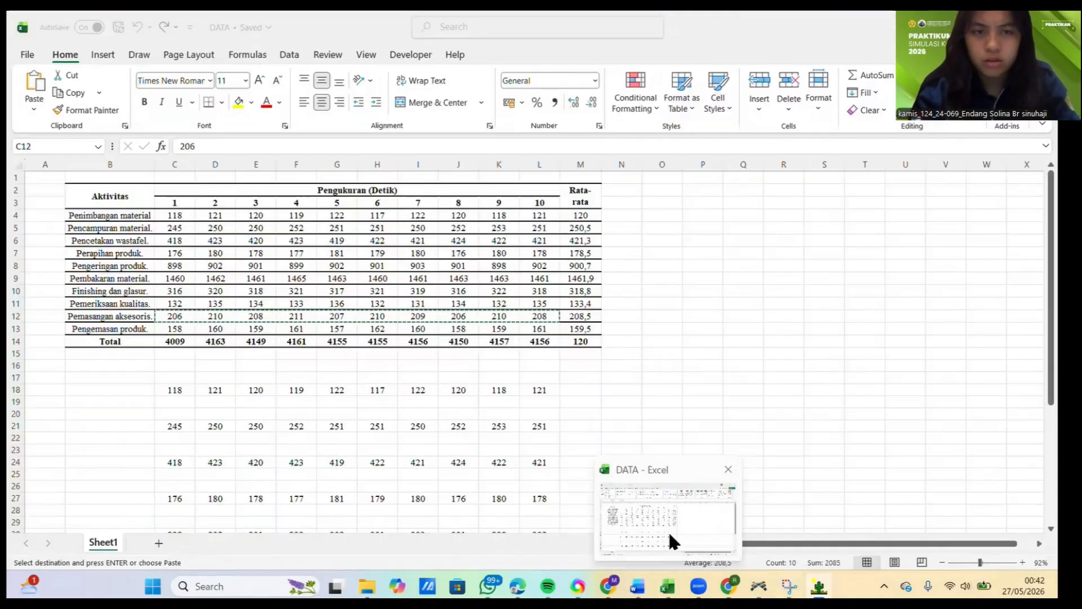
{"action": "key", "text": "alt+Tab"}
{"action": "type", "text": "P"}
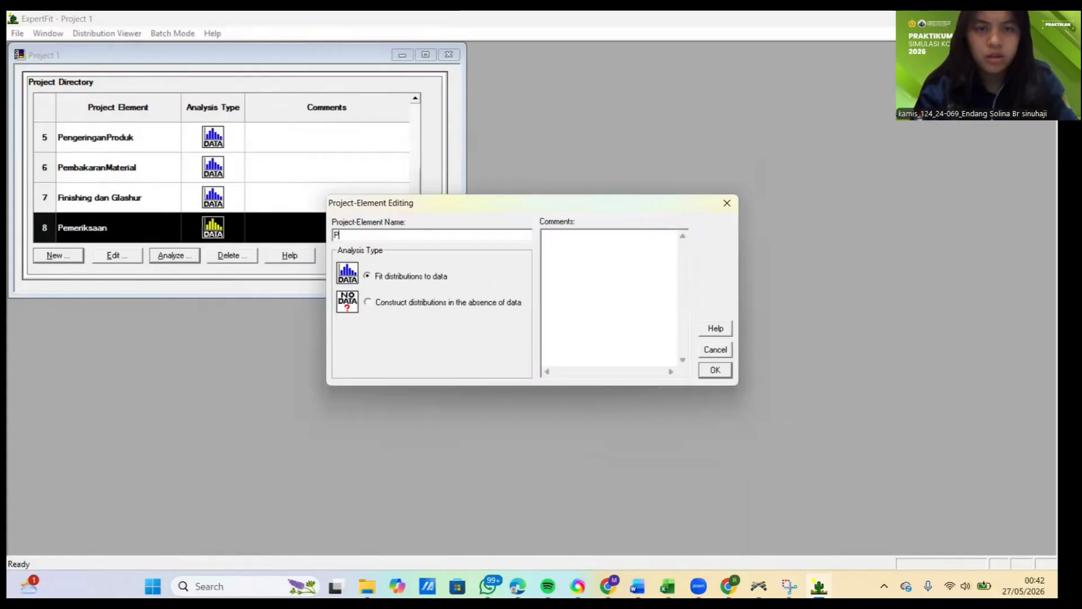
{"action": "type", "text": "emasanga"}
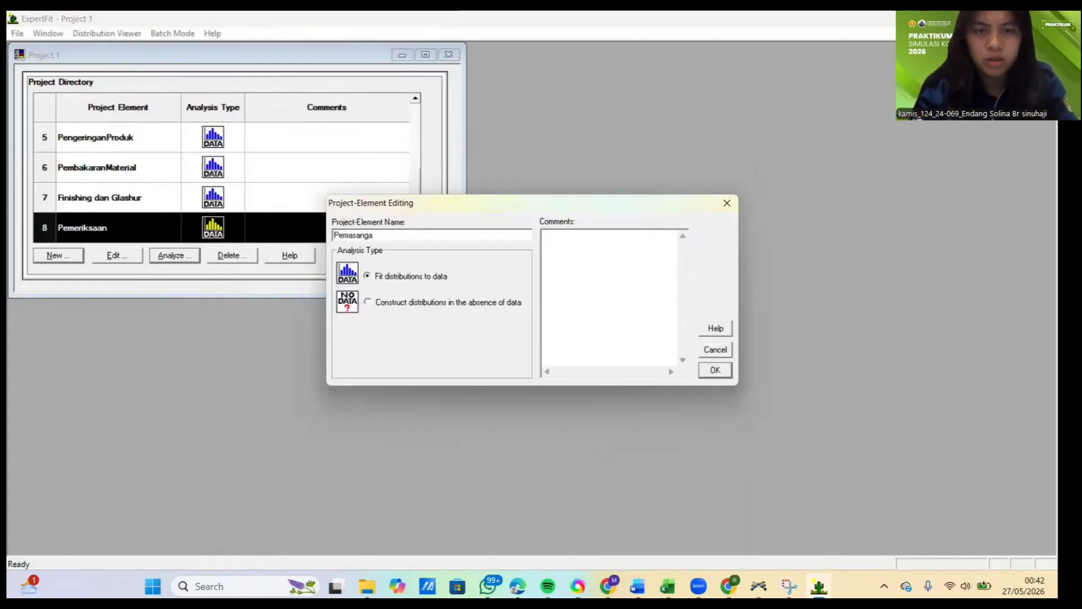
{"action": "type", "text": "nAkse"}
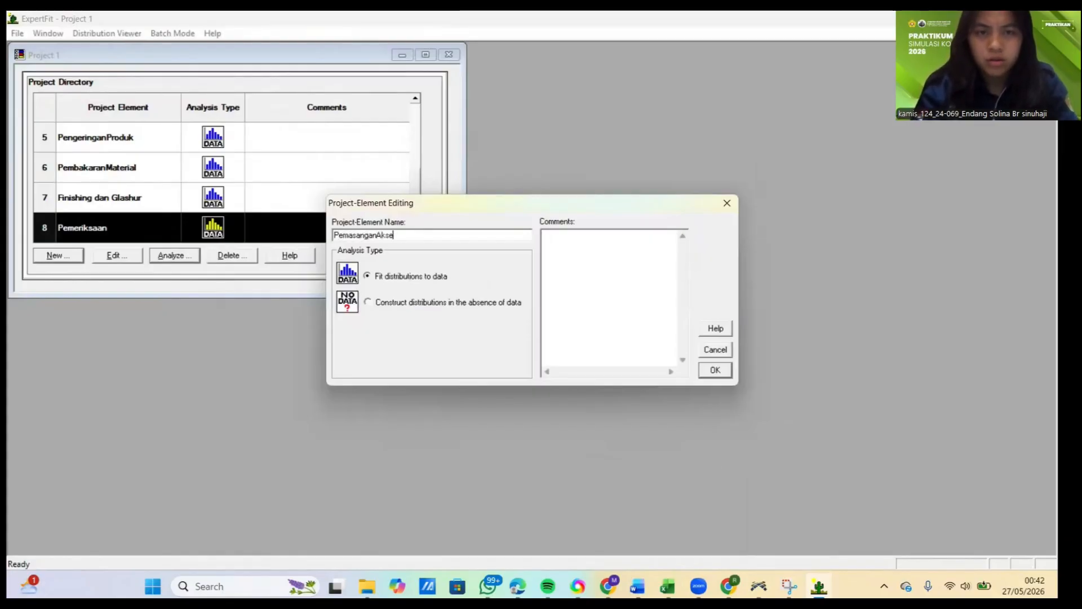
{"action": "type", "text": "soris"}
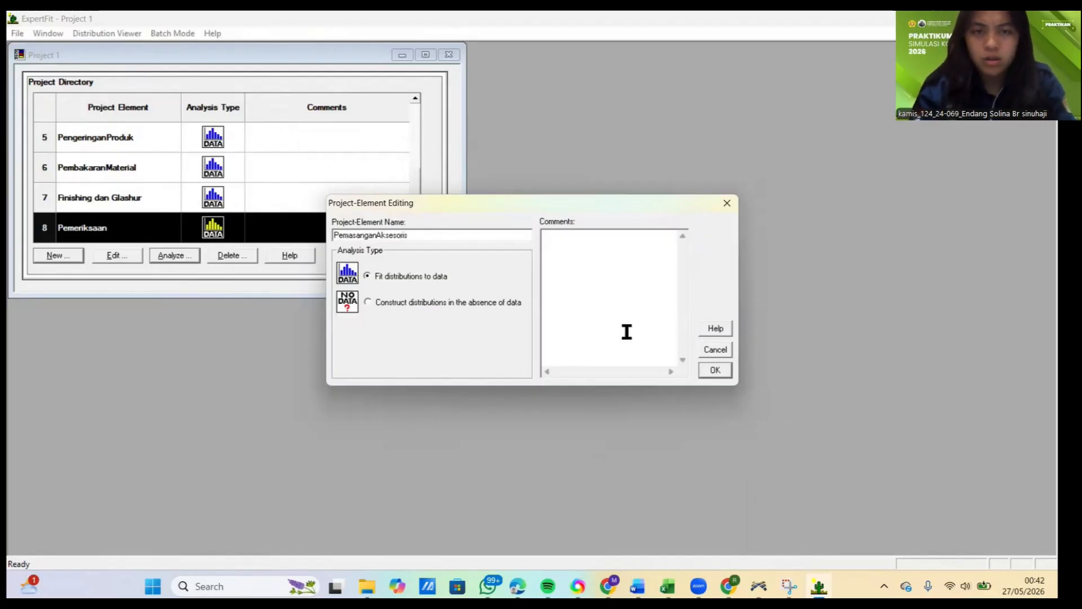
{"action": "left_click", "coordinate": [715, 369]}
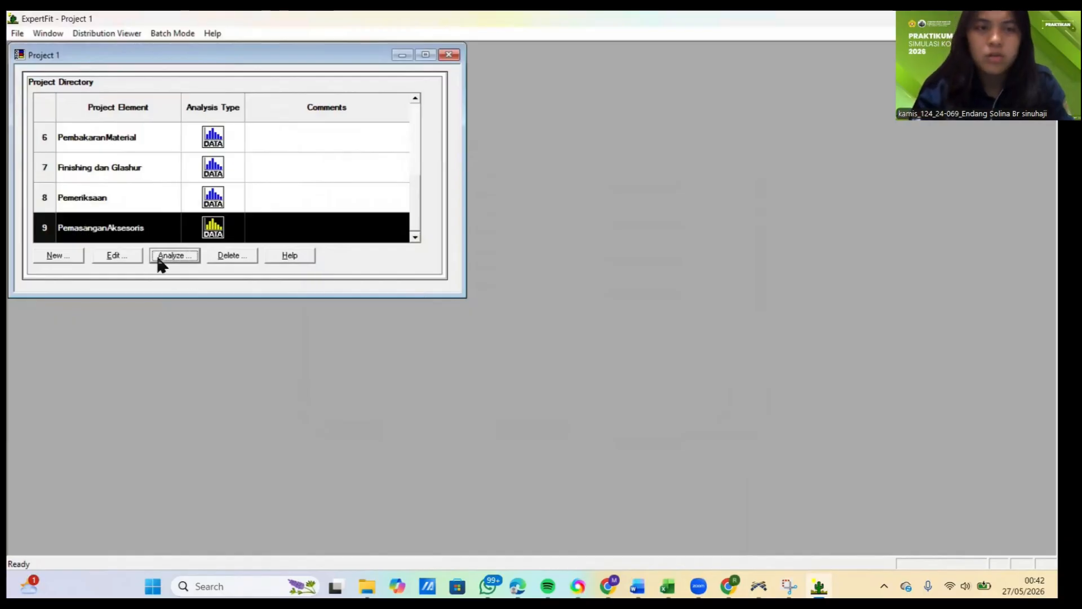
Step: Paste the copied measurements into the PemasanganAksesoris data set, treat them as real valued and close the data summary
{"action": "left_click", "coordinate": [169, 256]}
{"action": "left_click", "coordinate": [376, 119]}
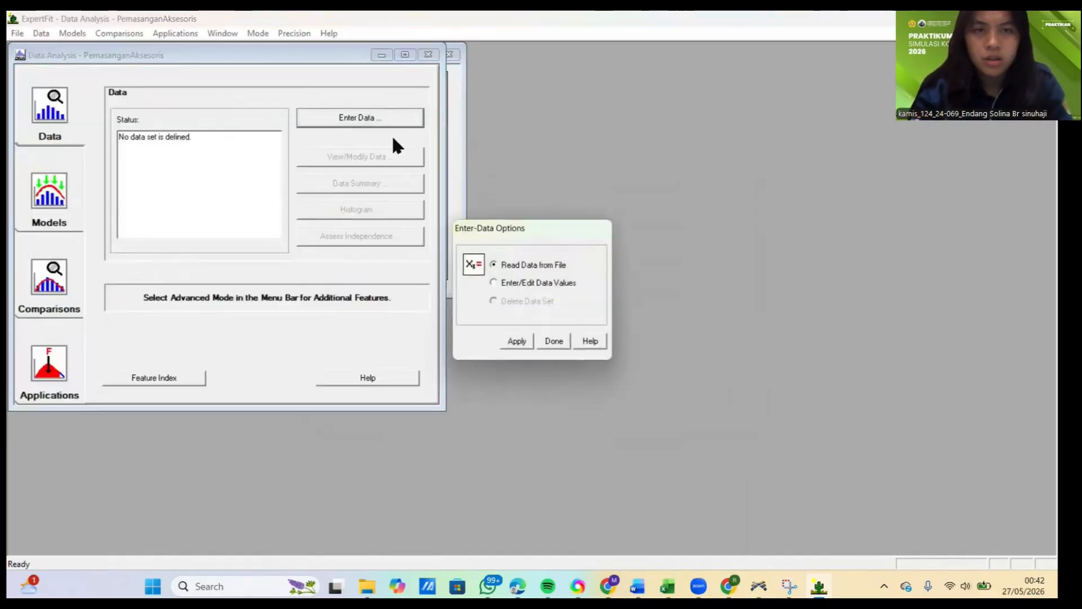
{"action": "left_click", "coordinate": [517, 341]}
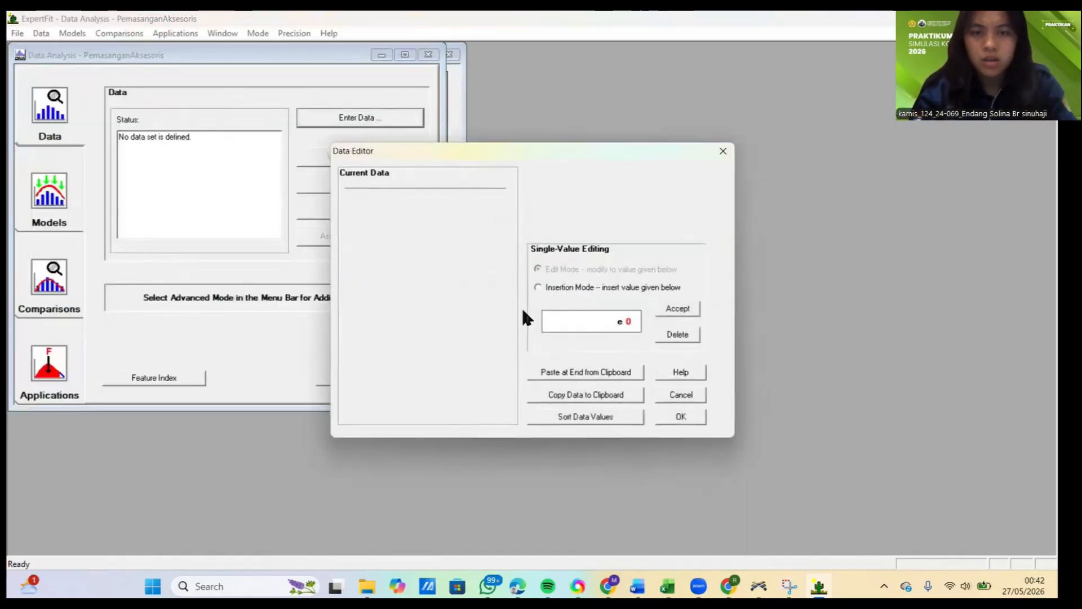
{"action": "left_click", "coordinate": [580, 373]}
{"action": "left_click", "coordinate": [699, 415]}
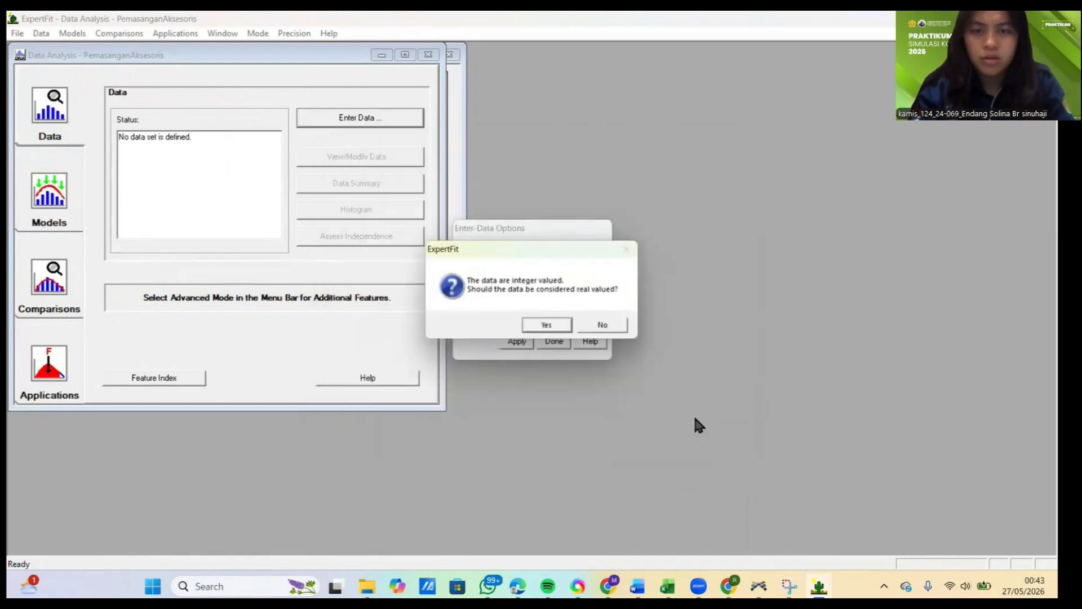
{"action": "left_click", "coordinate": [550, 324]}
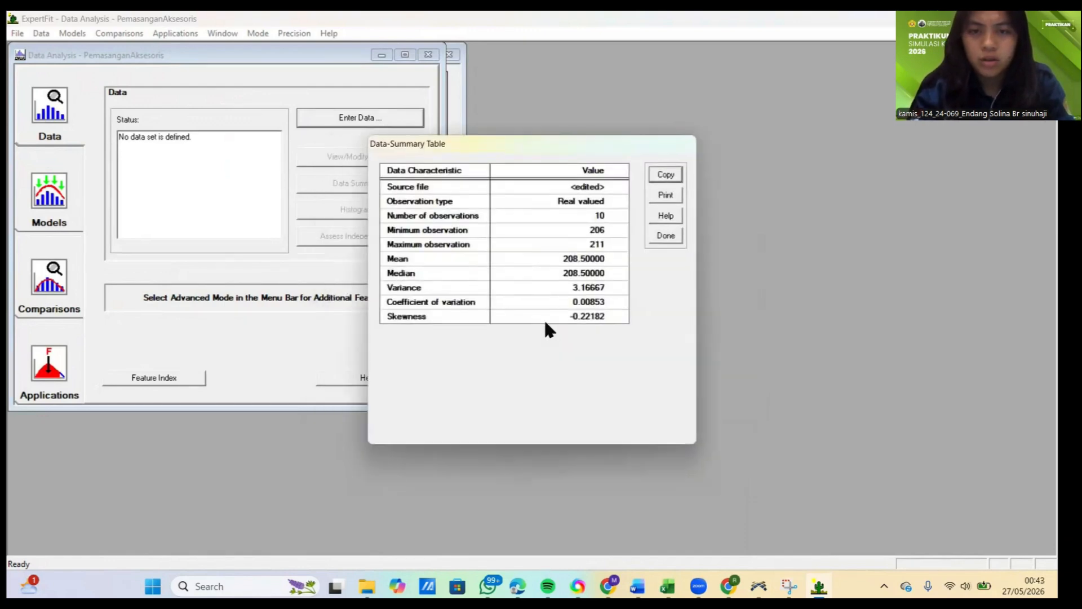
{"action": "left_click", "coordinate": [659, 236]}
Step: Run automated model fitting on the PemasanganAksesoris data and close the fitting results
{"action": "left_click", "coordinate": [67, 188]}
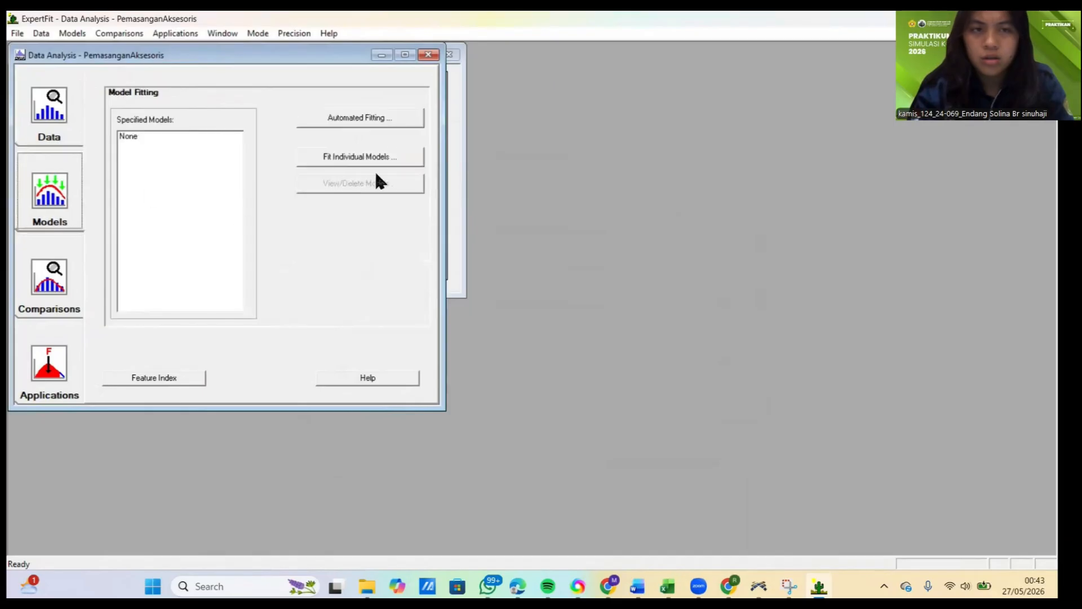
{"action": "left_click", "coordinate": [390, 115]}
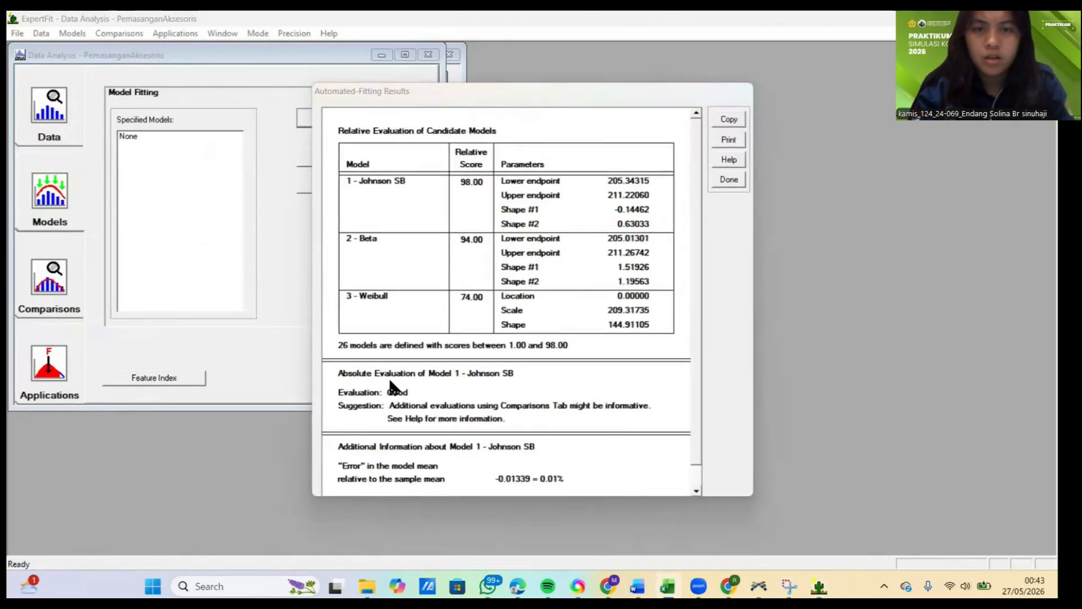
{"action": "left_click", "coordinate": [739, 182]}
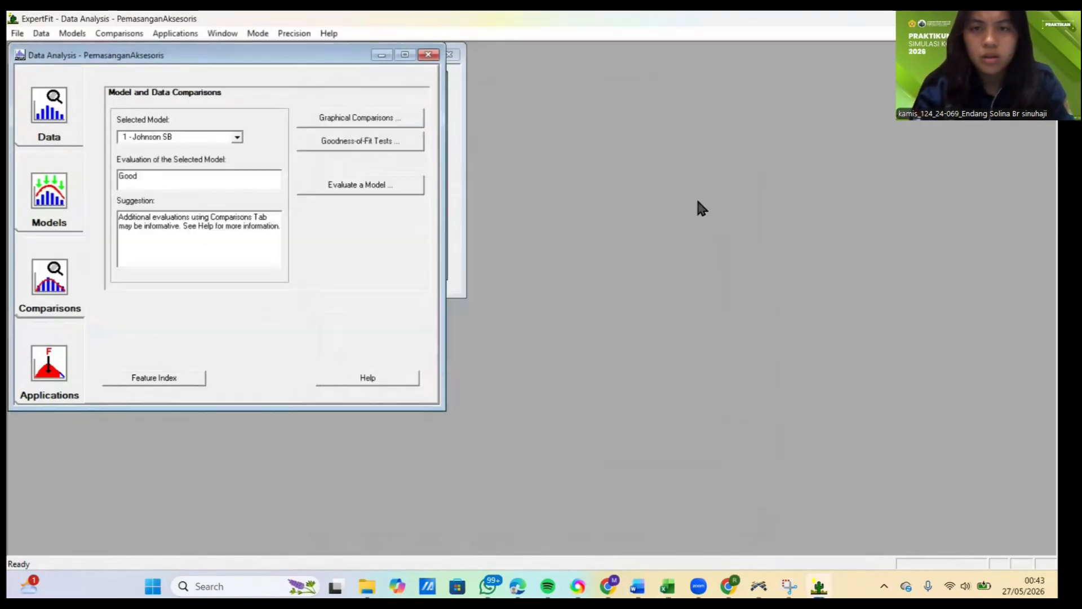
Step: Generate the Flexsim simulation representation of the 1 - Johnson SB model for PemasanganAksesoris and copy its johnsonbounded code expression
{"action": "left_click", "coordinate": [51, 355]}
{"action": "left_click", "coordinate": [345, 143]}
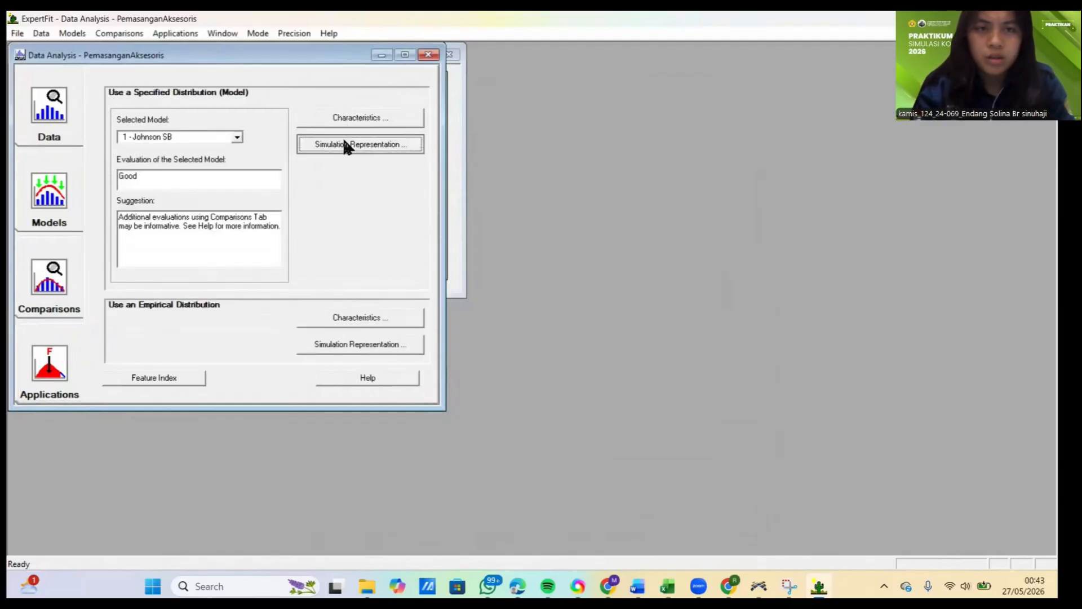
{"action": "left_click", "coordinate": [517, 295]}
{"action": "left_click", "coordinate": [439, 305]}
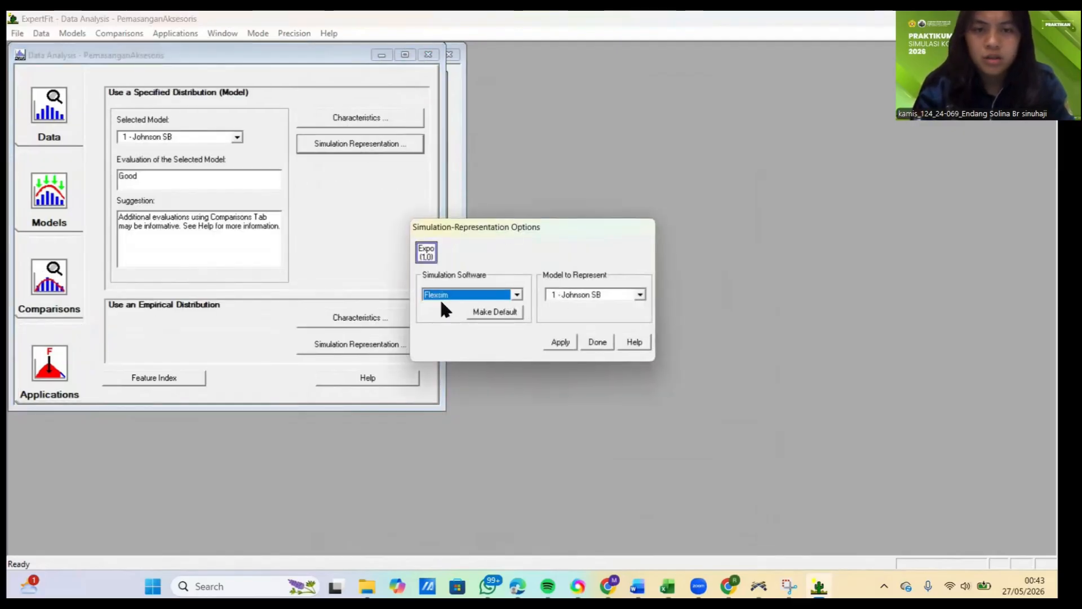
{"action": "left_click", "coordinate": [561, 342]}
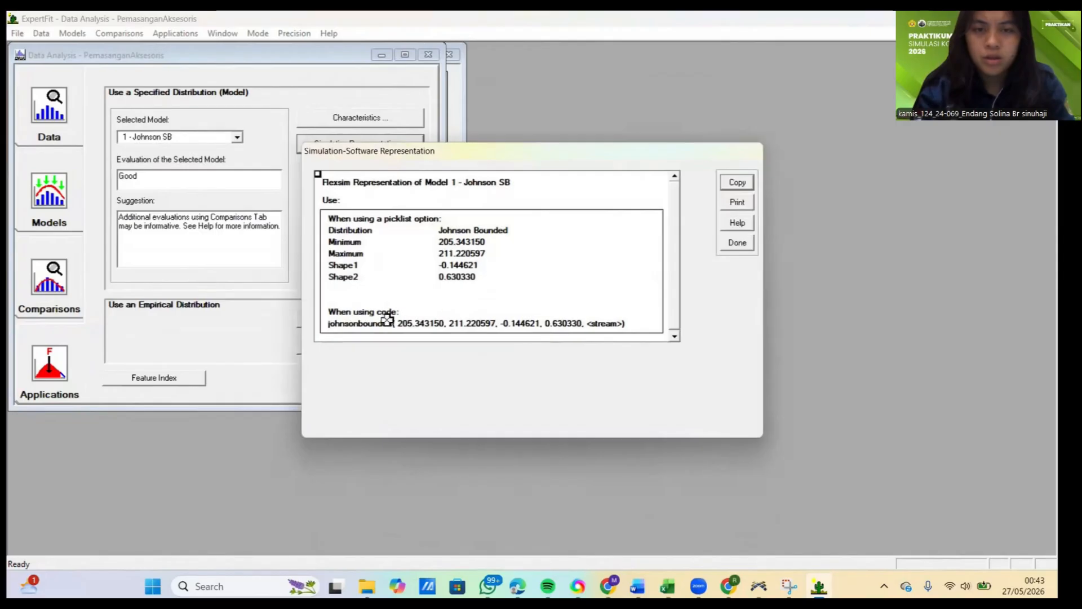
{"action": "left_click", "coordinate": [387, 322]}
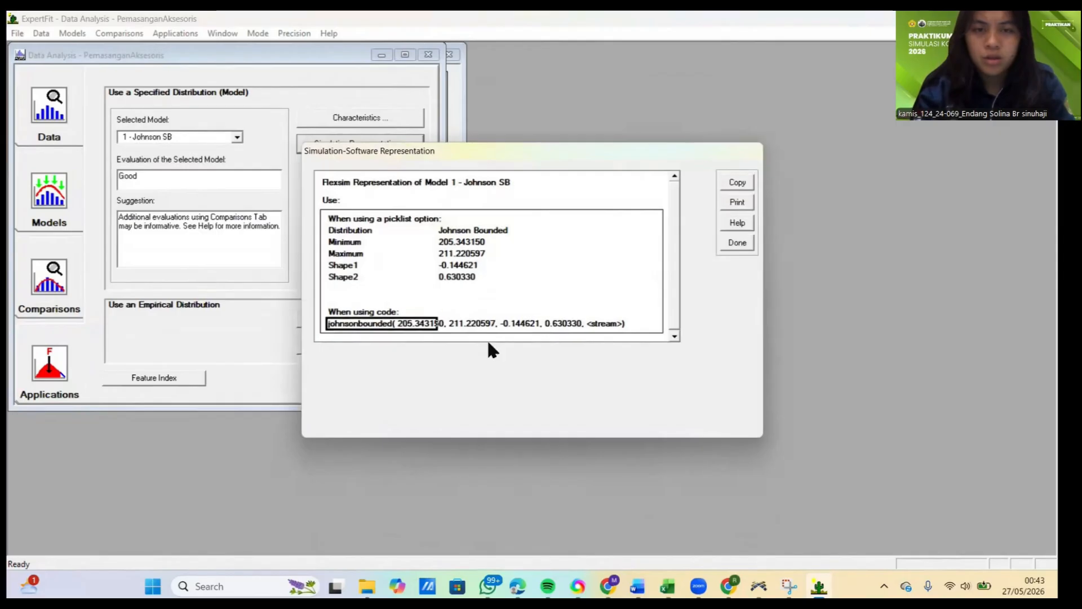
{"action": "left_click", "coordinate": [745, 185]}
{"action": "left_click", "coordinate": [585, 314]}
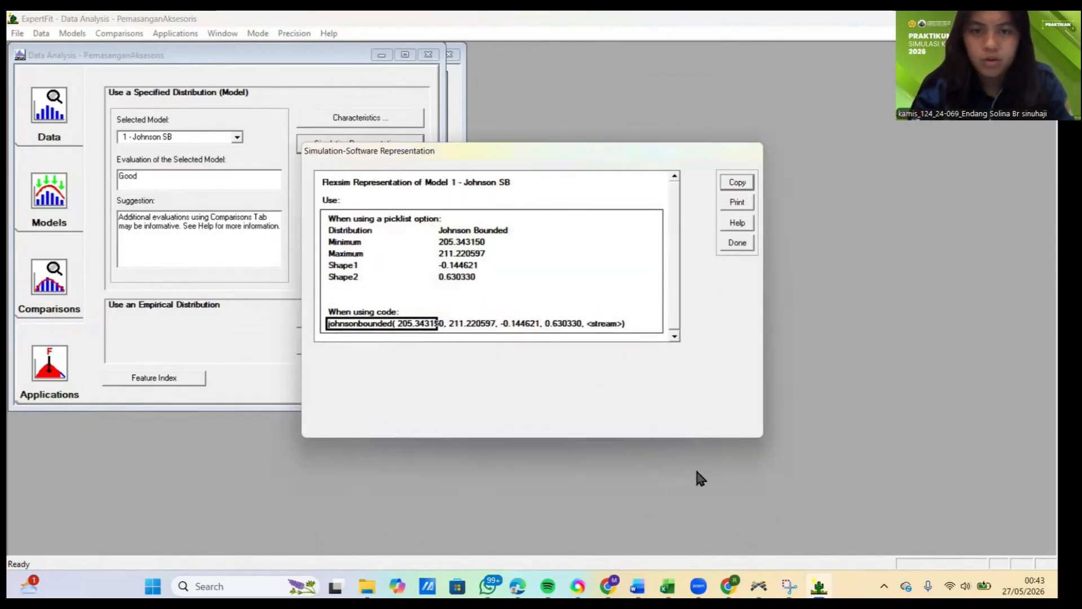
Step: Switch to FlexSim and paste the copied johnsonbounded expression as the process time of ProsesPemasanganAksesoris
{"action": "left_click", "coordinate": [759, 586]}
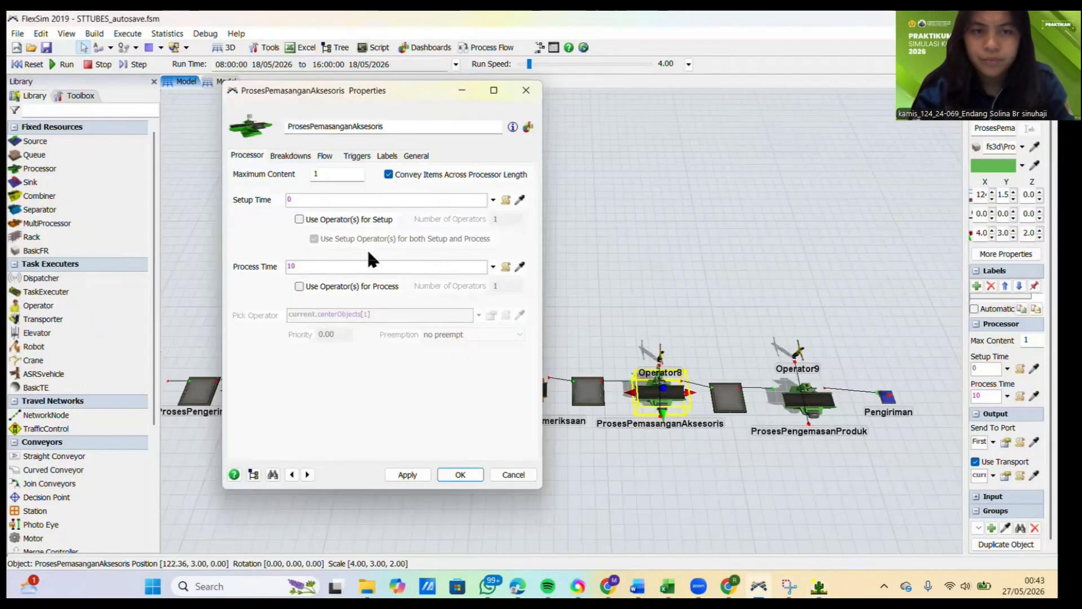
{"action": "left_click", "coordinate": [366, 265]}
{"action": "key", "text": "ctrl+v"}
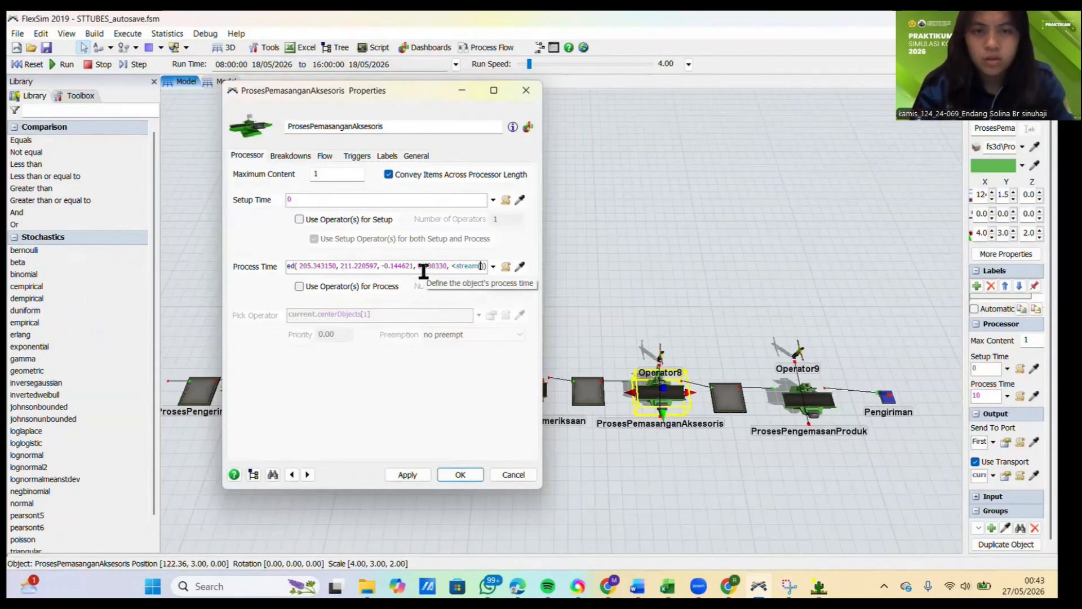
Step: Replace the <stream> placeholder in the ProsesPemasanganAksesoris process time with getstream(current), apply it and close the properties
{"action": "type", "text": "et"}
{"action": "key", "text": "BackSpace"}
{"action": "key", "text": "BackSpace"}
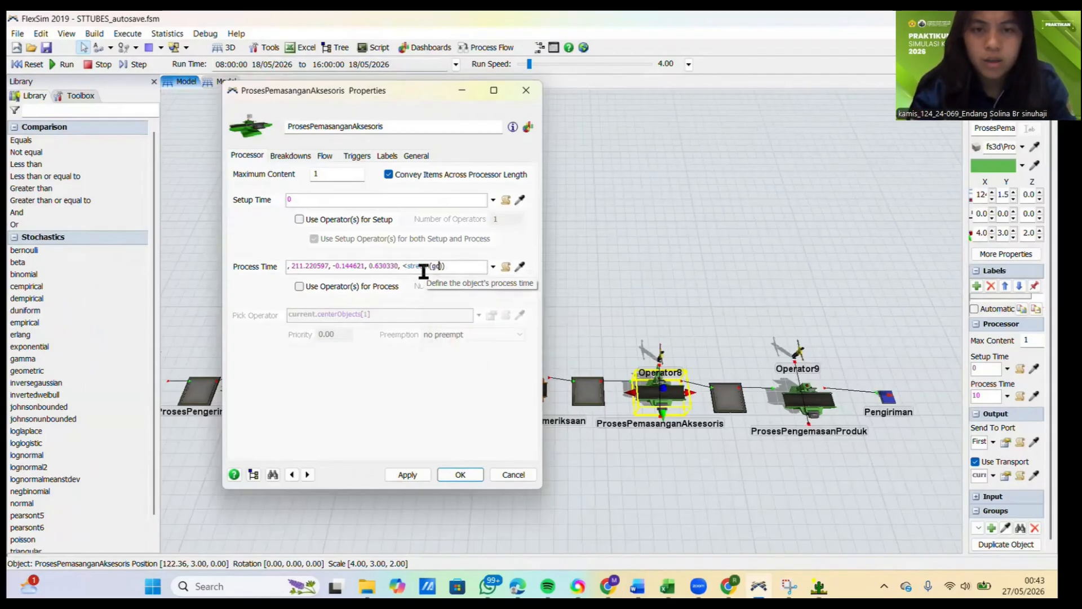
{"action": "type", "text": "c"}
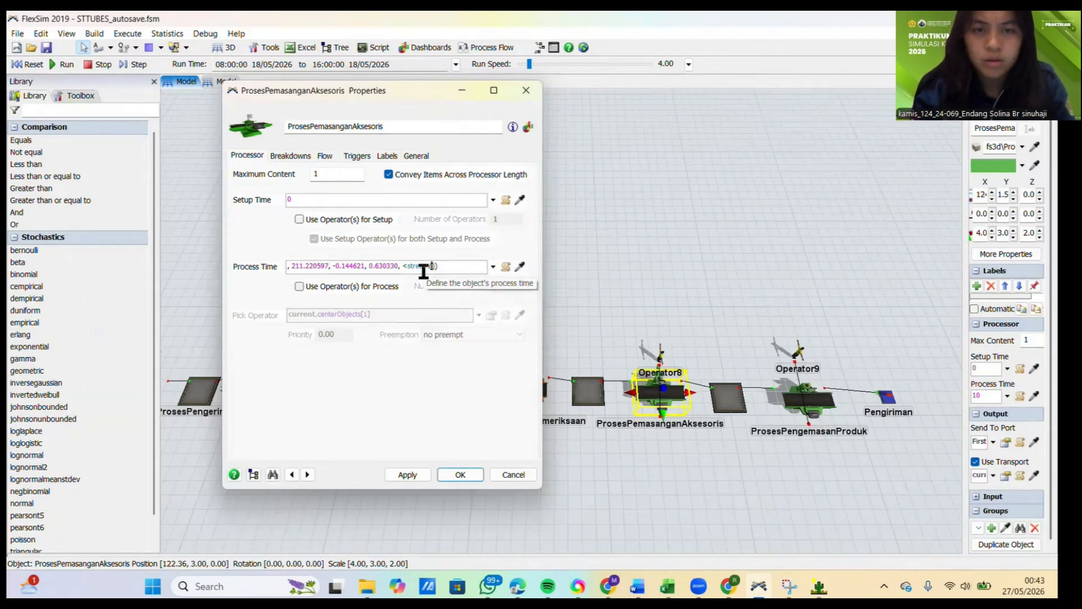
{"action": "type", "text": "current"}
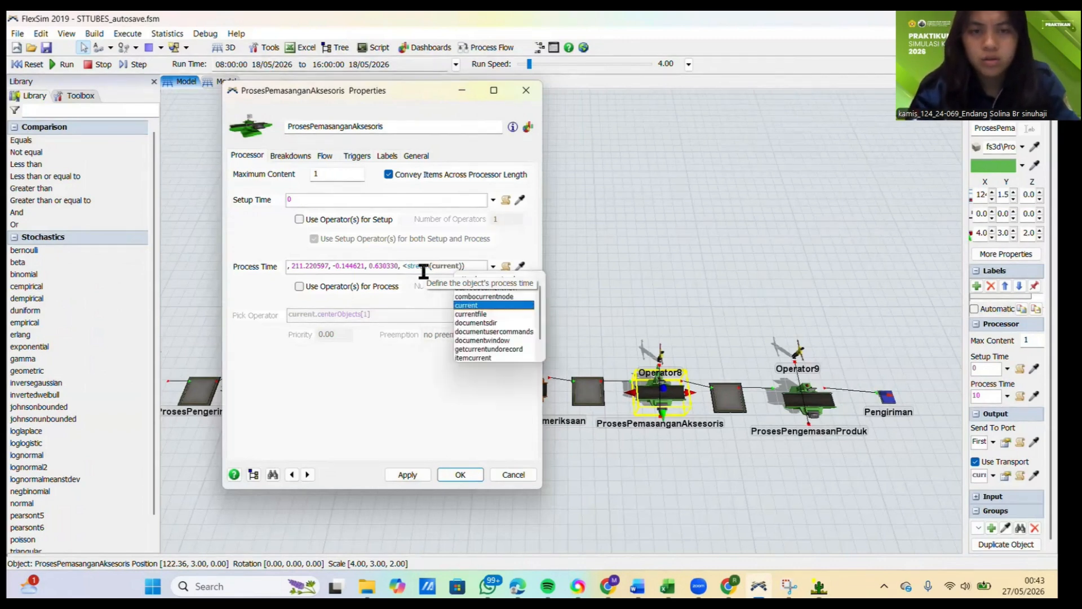
{"action": "left_click", "coordinate": [406, 266]}
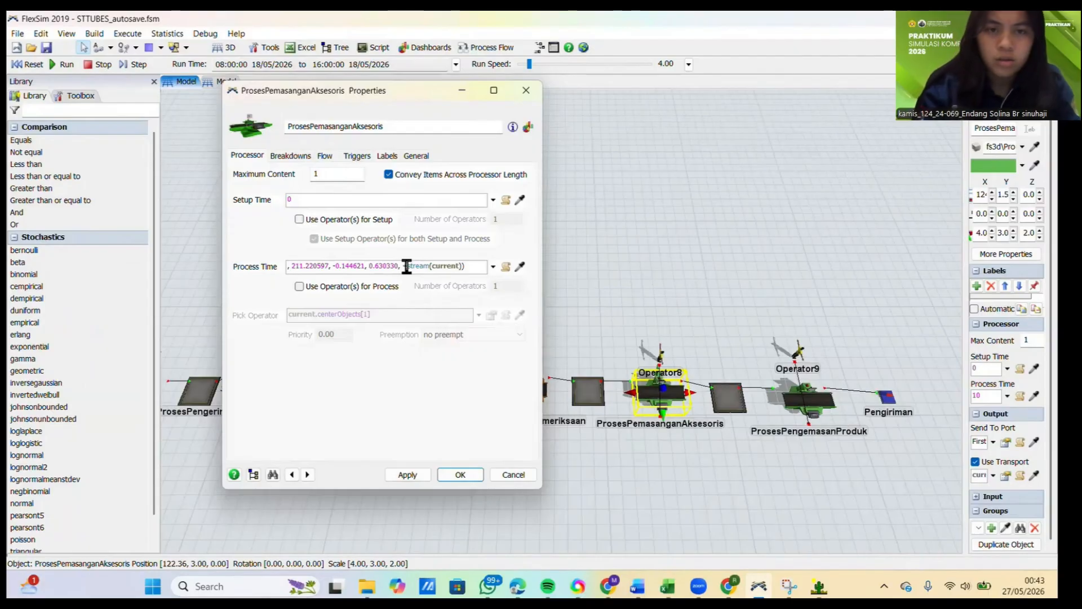
{"action": "key", "text": "BackSpace"}
{"action": "type", "text": "get"}
{"action": "left_click", "coordinate": [381, 387]}
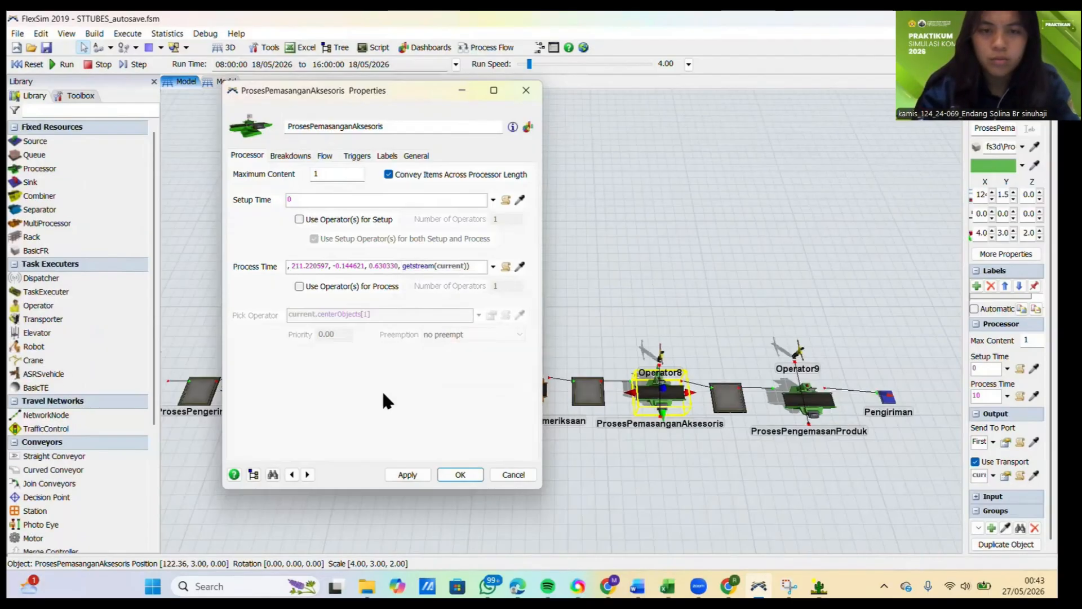
{"action": "left_click", "coordinate": [411, 475]}
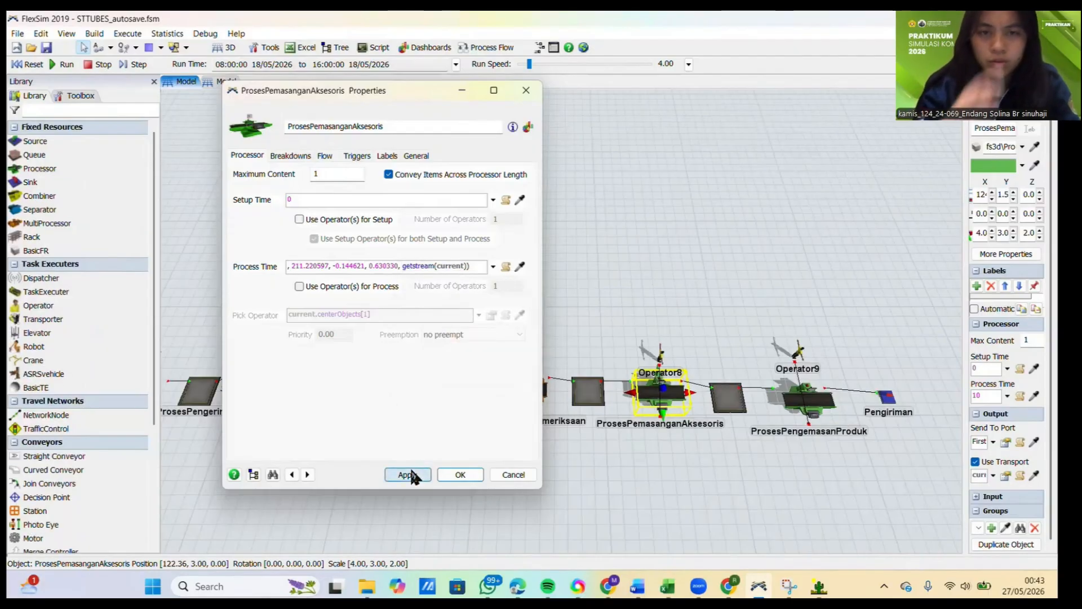
{"action": "left_click", "coordinate": [454, 472]}
{"action": "left_click", "coordinate": [475, 475]}
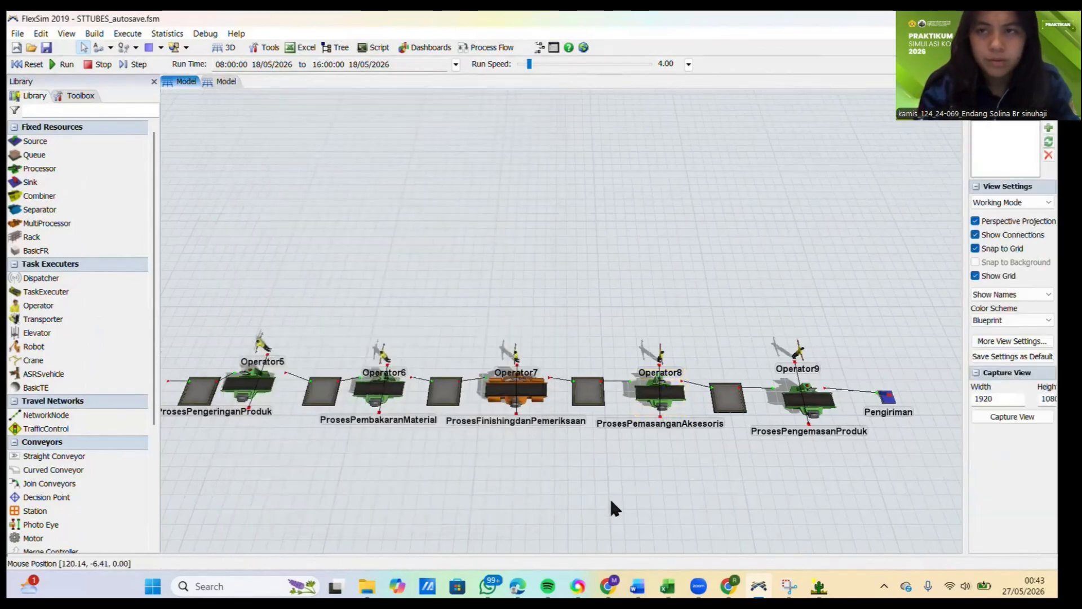
Step: Select the ProsesPengemasanProduk processor, switch to Excel and copy the ten Pengemasan produk measurements in C13:L13
{"action": "left_click_drag", "start_coordinate": [608, 495], "coordinate": [322, 460]}
{"action": "left_click", "coordinate": [536, 369]}
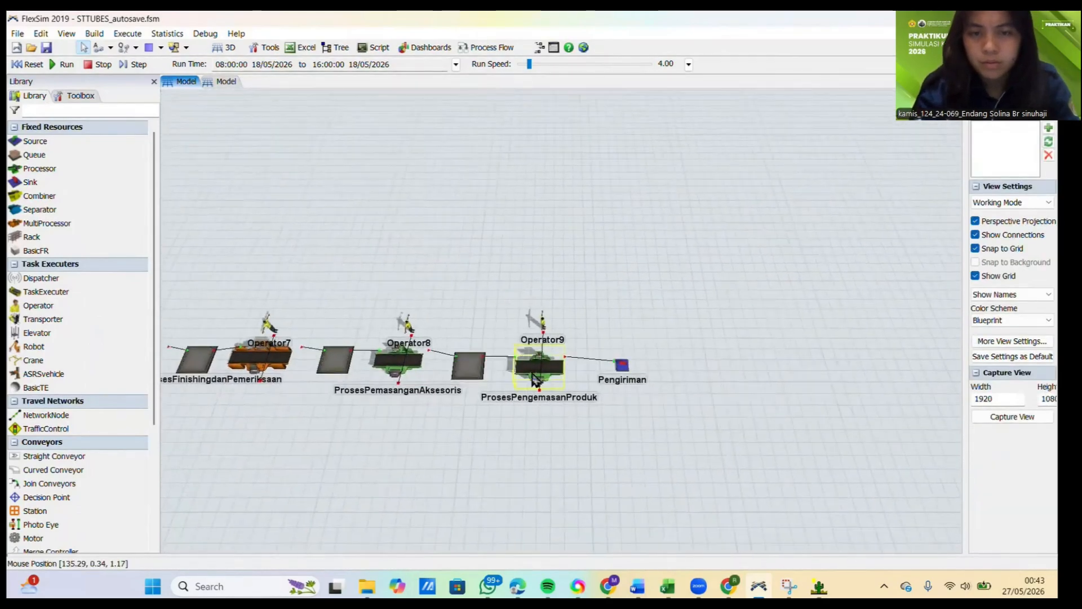
{"action": "left_click", "coordinate": [667, 586]}
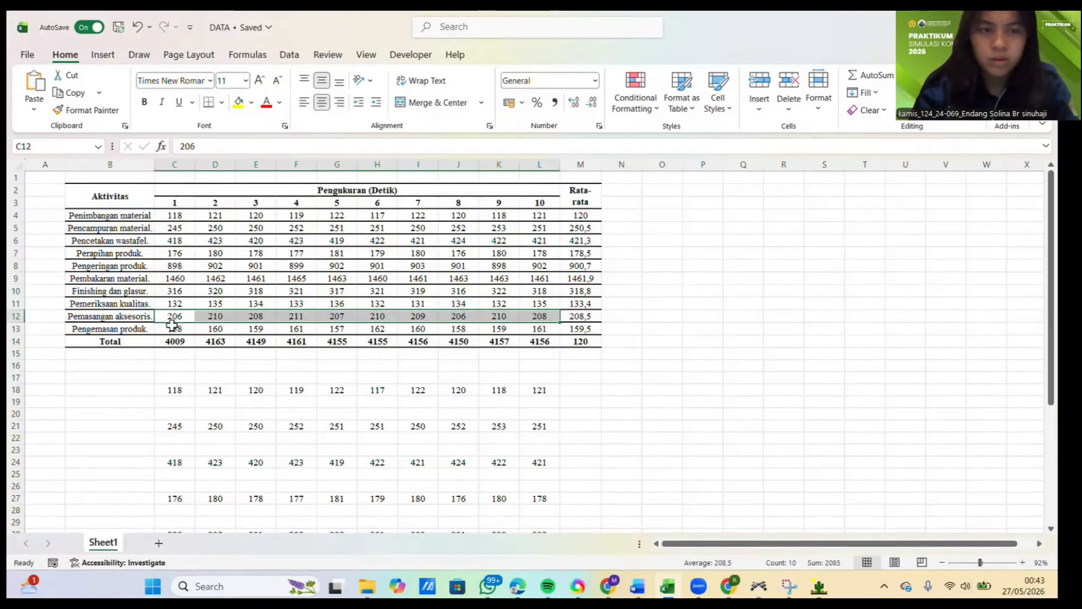
{"action": "left_click_drag", "start_coordinate": [174, 329], "coordinate": [531, 332]}
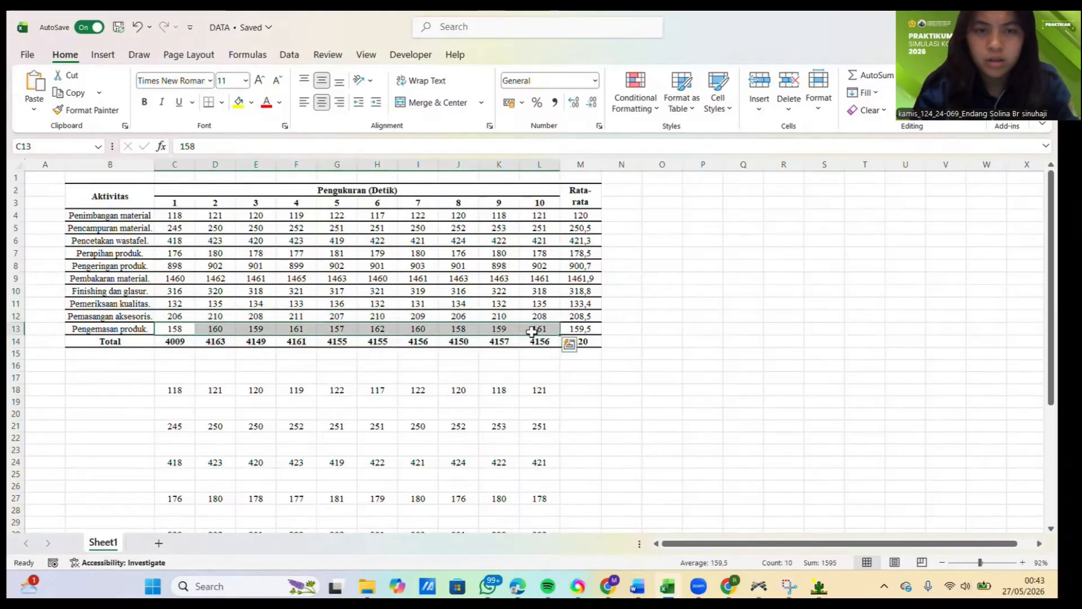
{"action": "key", "text": "ctrl+c"}
Step: Switch to ExpertFit and close the Johnson SB representation, its options and the PemasanganAksesoris data analysis
{"action": "left_click", "coordinate": [818, 589]}
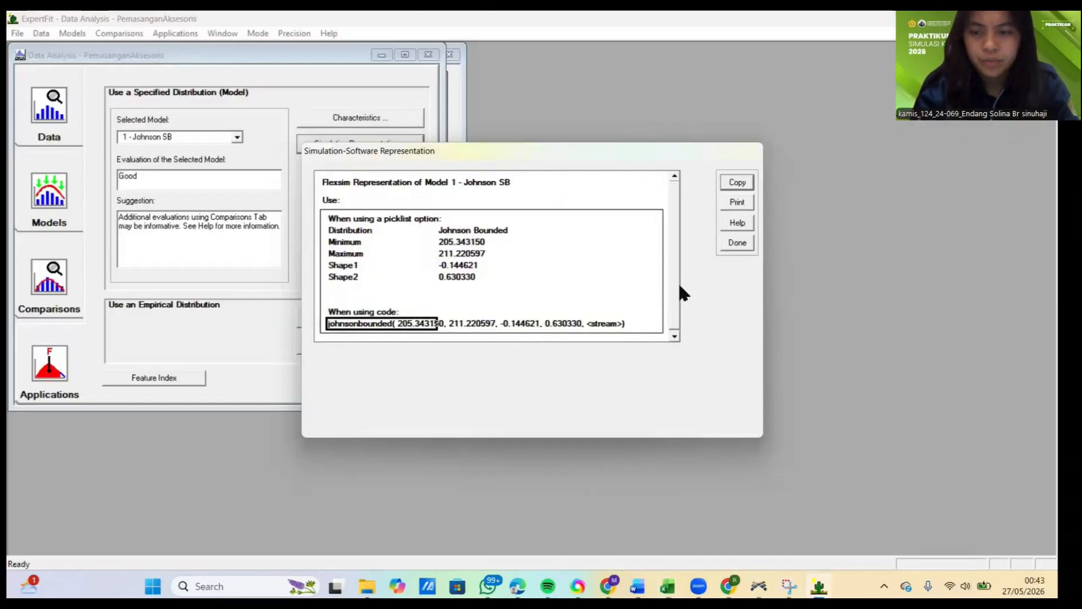
{"action": "left_click", "coordinate": [733, 242]}
{"action": "left_click", "coordinate": [592, 342]}
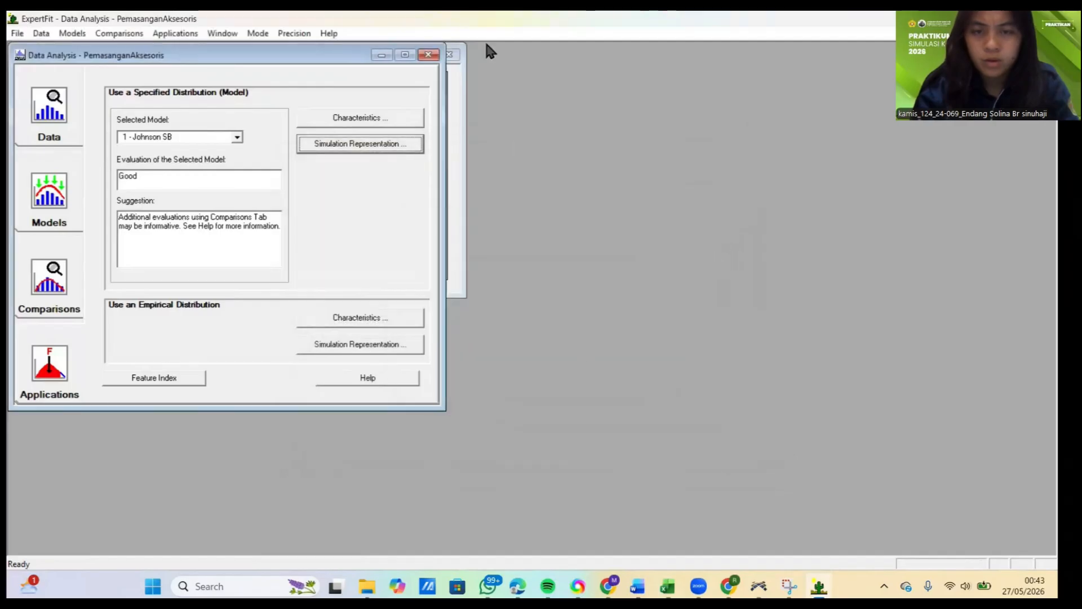
{"action": "left_click", "coordinate": [429, 55]}
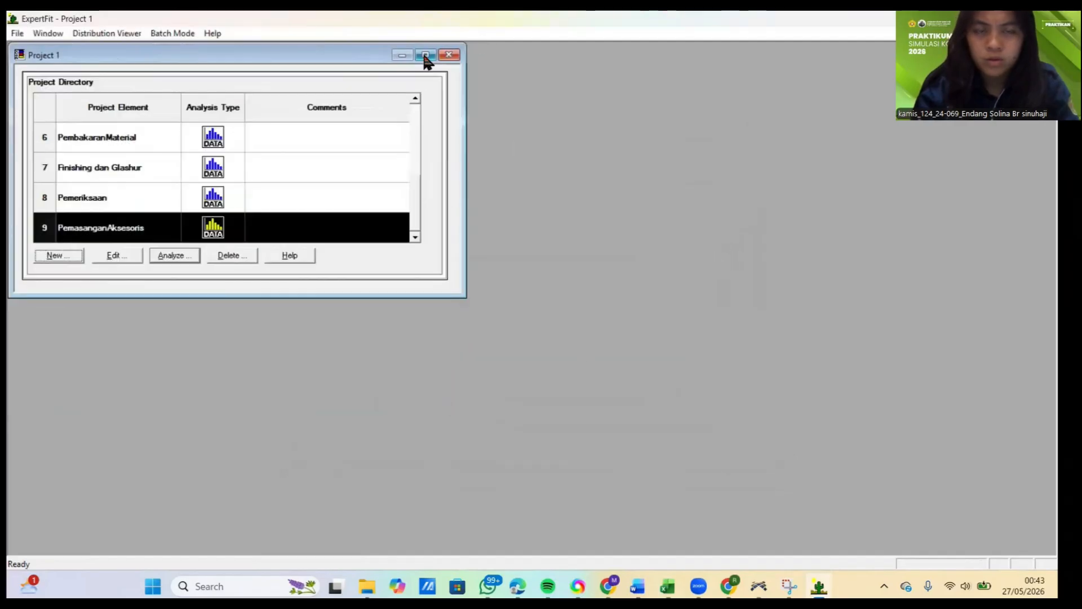
Step: Create a project element named PengemasanProduk for fitting distributions to data
{"action": "left_click", "coordinate": [63, 255]}
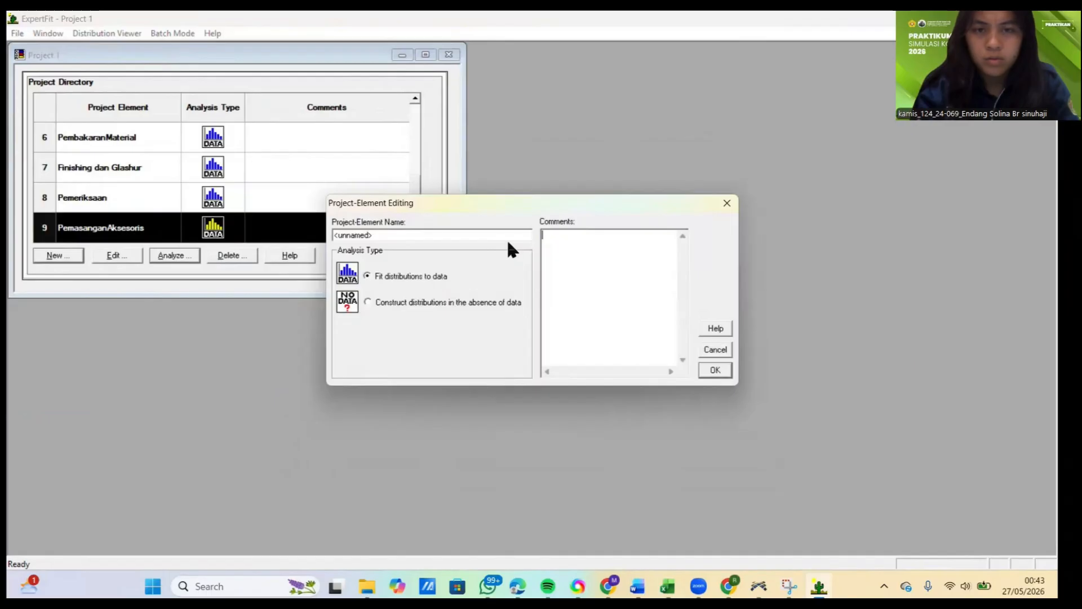
{"action": "left_click_drag", "start_coordinate": [506, 238], "coordinate": [243, 240]}
{"action": "type", "text": "Pengemasan"}
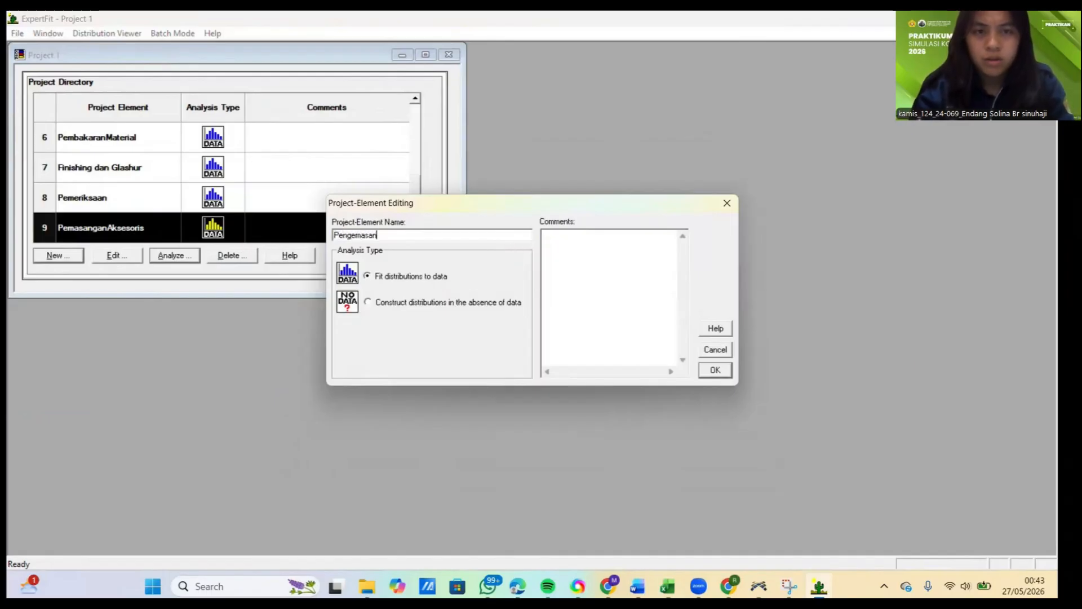
{"action": "type", "text": "Produk"}
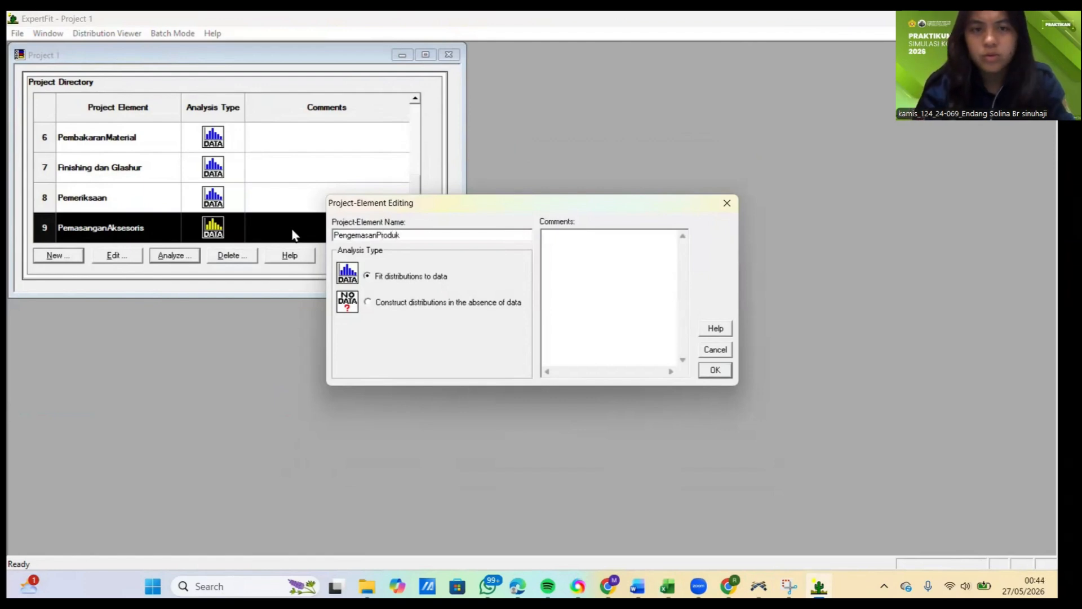
{"action": "left_click", "coordinate": [716, 371]}
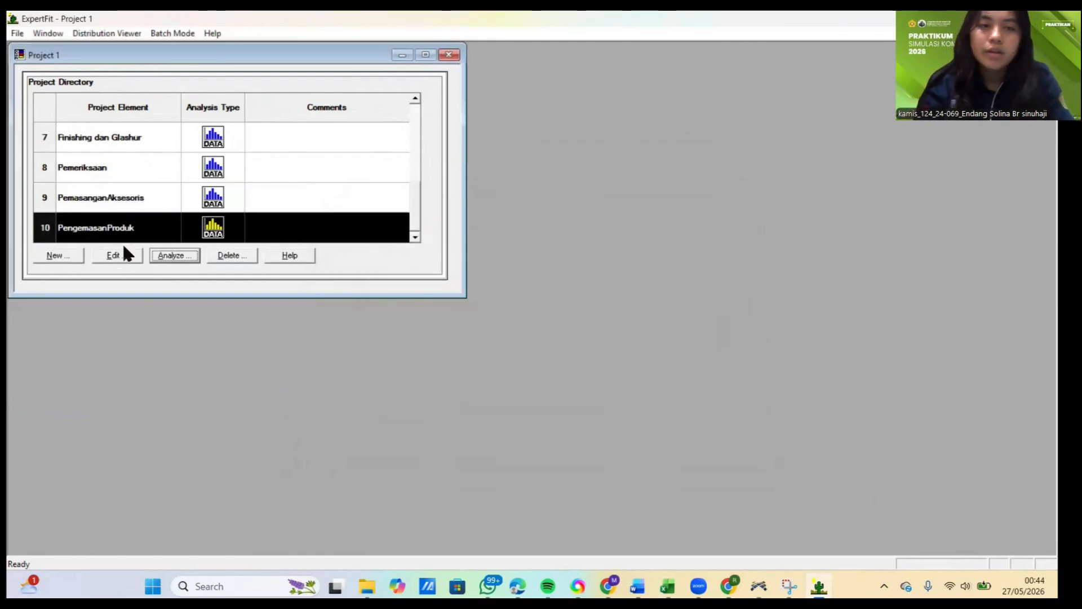
Step: Paste the copied measurements into the PengemasanProduk data set, treat them as real valued and close the data summary
{"action": "left_click", "coordinate": [155, 257]}
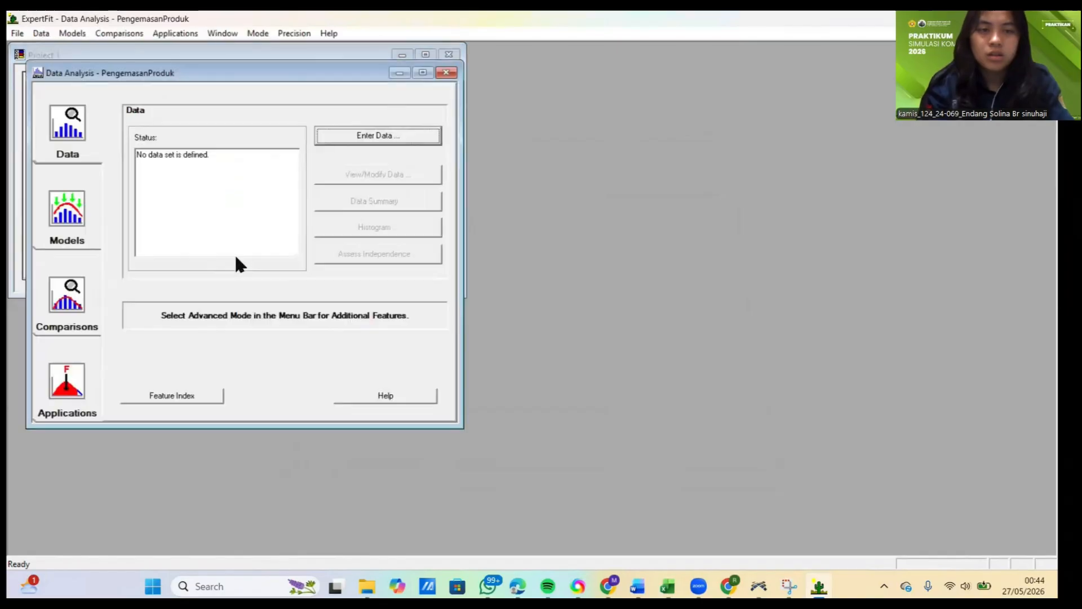
{"action": "left_click", "coordinate": [376, 138]}
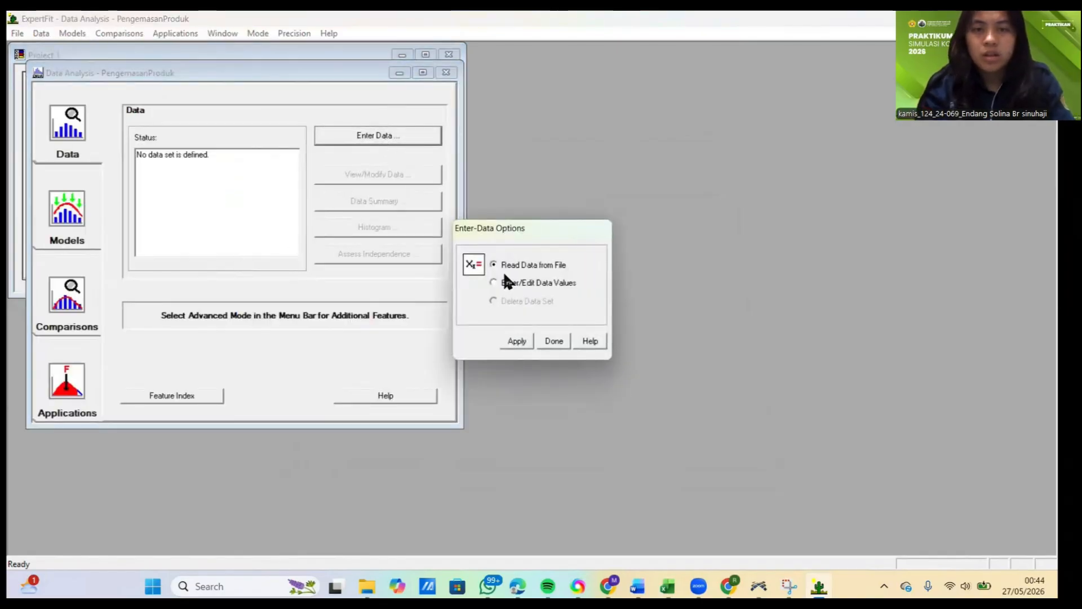
{"action": "left_click", "coordinate": [494, 282]}
{"action": "left_click", "coordinate": [515, 341]}
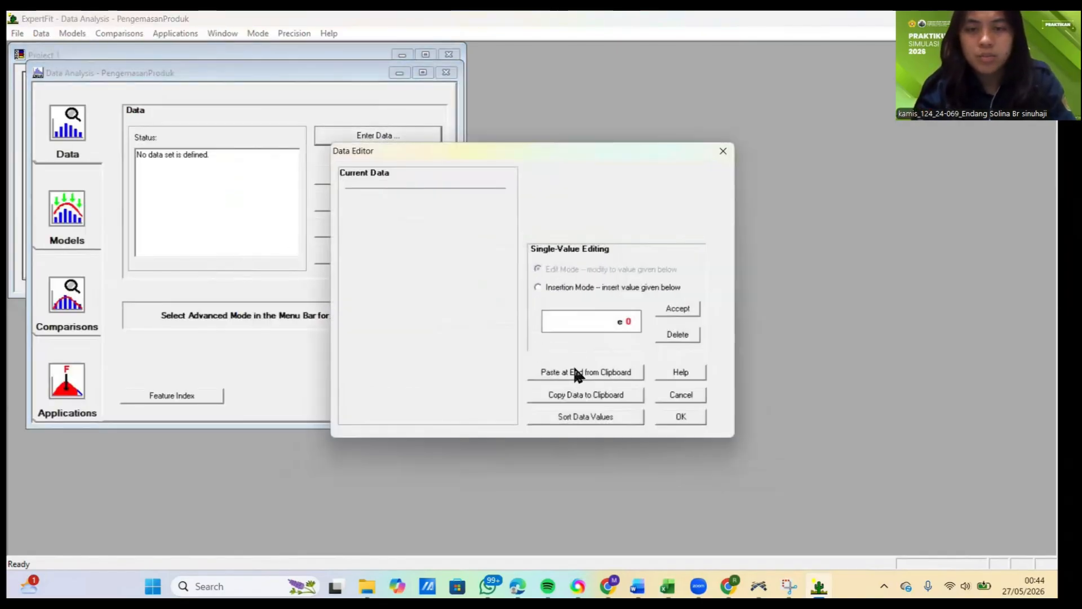
{"action": "left_click", "coordinate": [577, 373]}
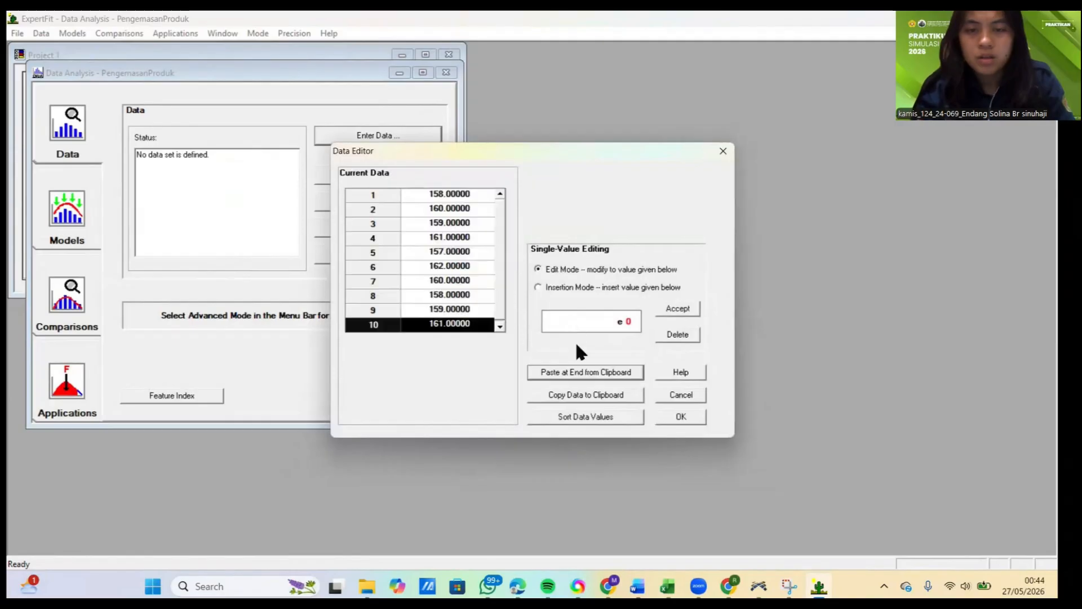
{"action": "left_click", "coordinate": [681, 417]}
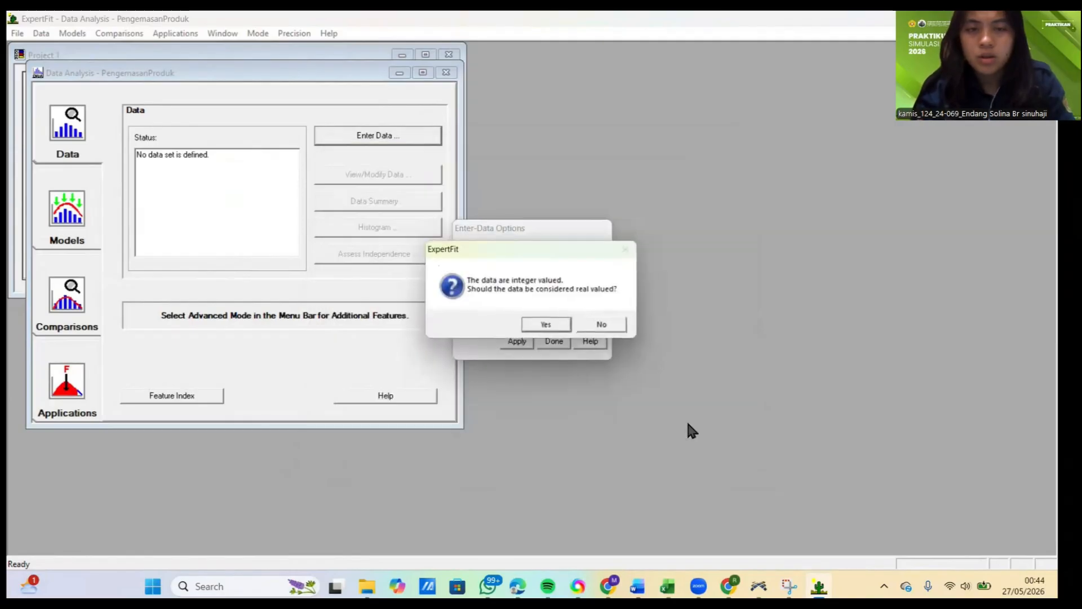
{"action": "left_click", "coordinate": [545, 325]}
{"action": "left_click", "coordinate": [666, 237]}
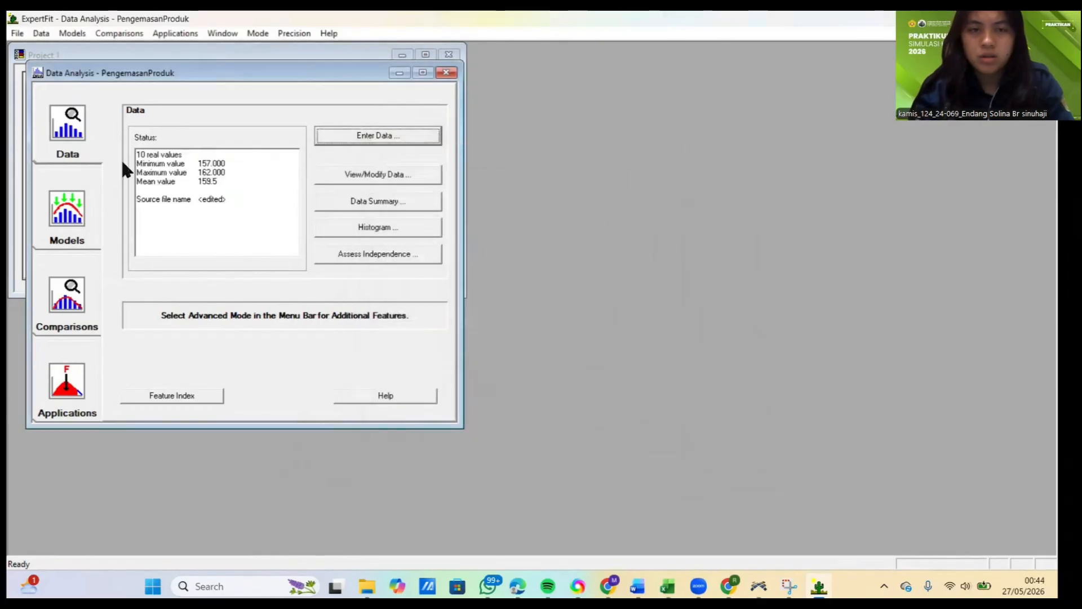
Step: Run automated model fitting on the PengemasanProduk data and close the fitting results
{"action": "left_click", "coordinate": [97, 202]}
{"action": "left_click", "coordinate": [367, 141]}
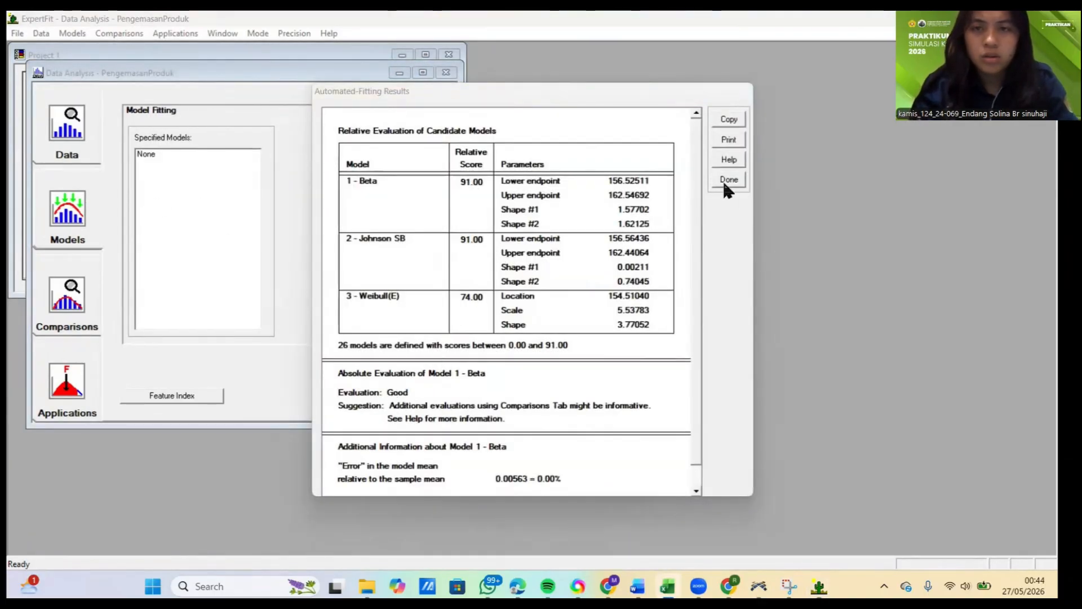
{"action": "left_click", "coordinate": [729, 179]}
Step: Generate the Flexsim simulation representation of the 1 - Beta model for PengemasanProduk and copy its beta code expression
{"action": "left_click", "coordinate": [70, 366]}
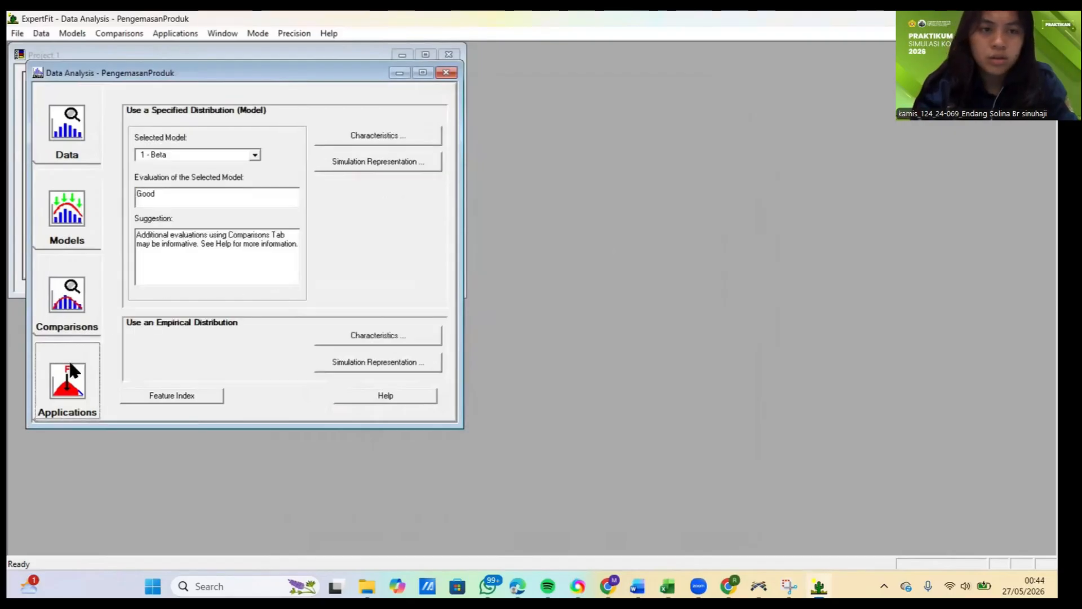
{"action": "left_click", "coordinate": [370, 164]}
{"action": "left_click", "coordinate": [473, 294]}
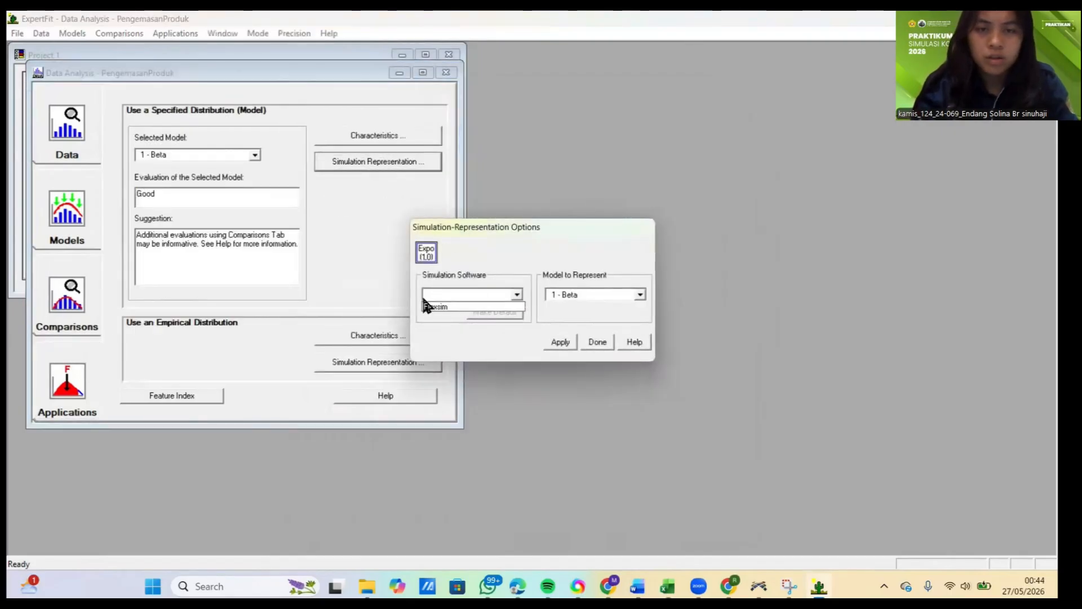
{"action": "left_click", "coordinate": [435, 306]}
{"action": "left_click", "coordinate": [558, 342]}
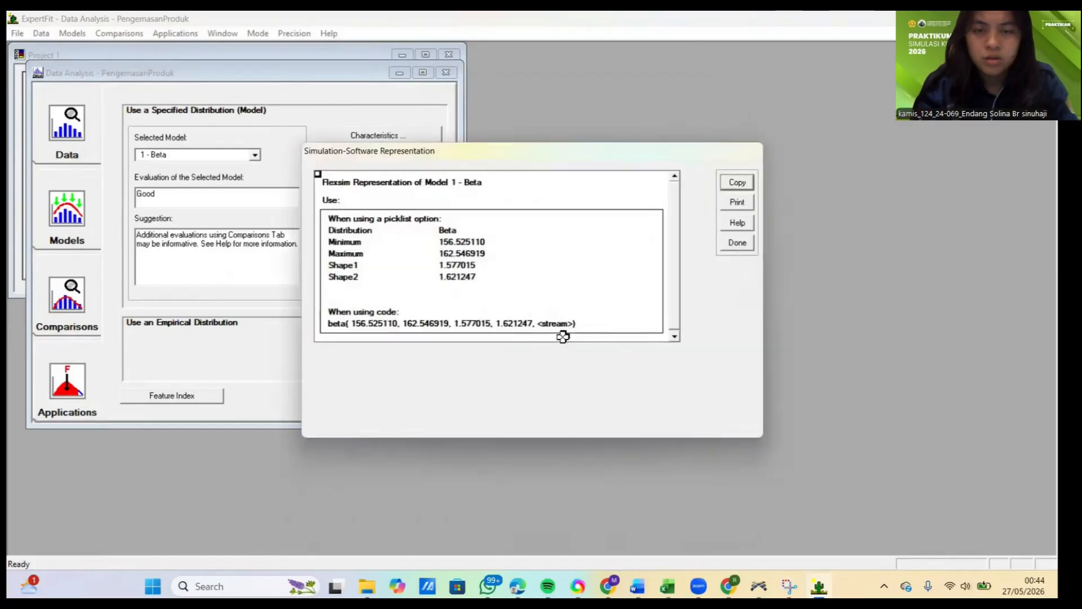
{"action": "left_click", "coordinate": [737, 185]}
{"action": "left_click", "coordinate": [584, 316]}
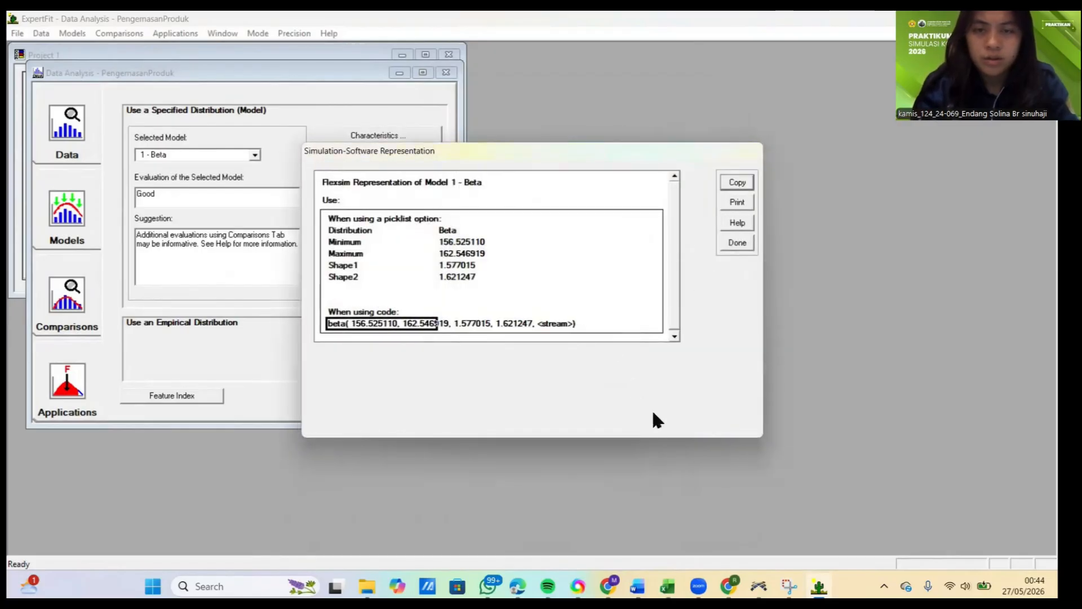
Step: Switch to FlexSim and replace the process time of the ProsesPengemasanProduk processor with the copied beta expression
{"action": "left_click", "coordinate": [758, 586]}
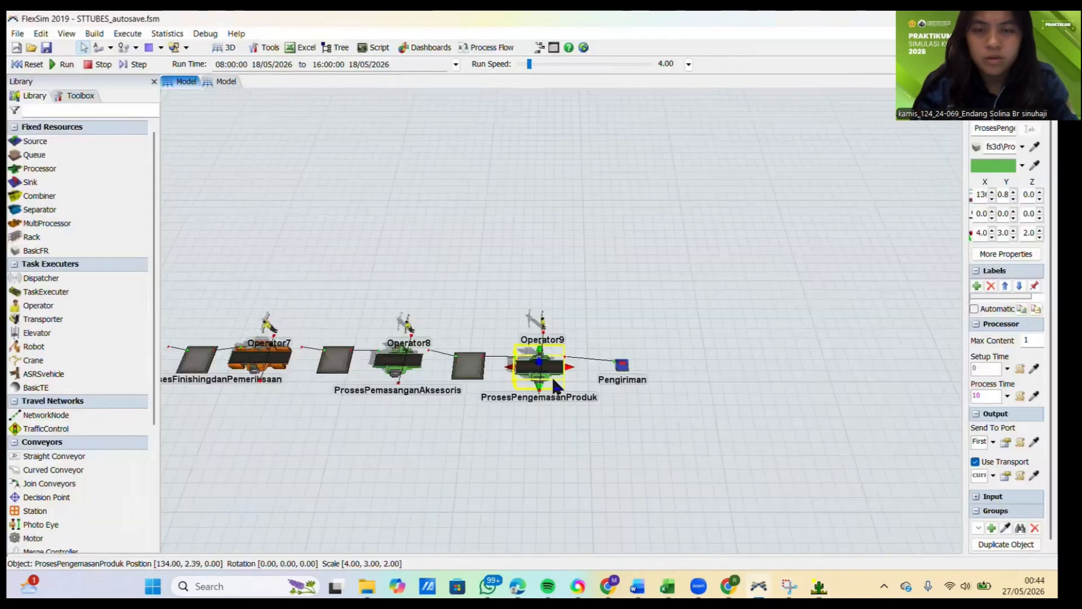
{"action": "double_click", "coordinate": [551, 376]}
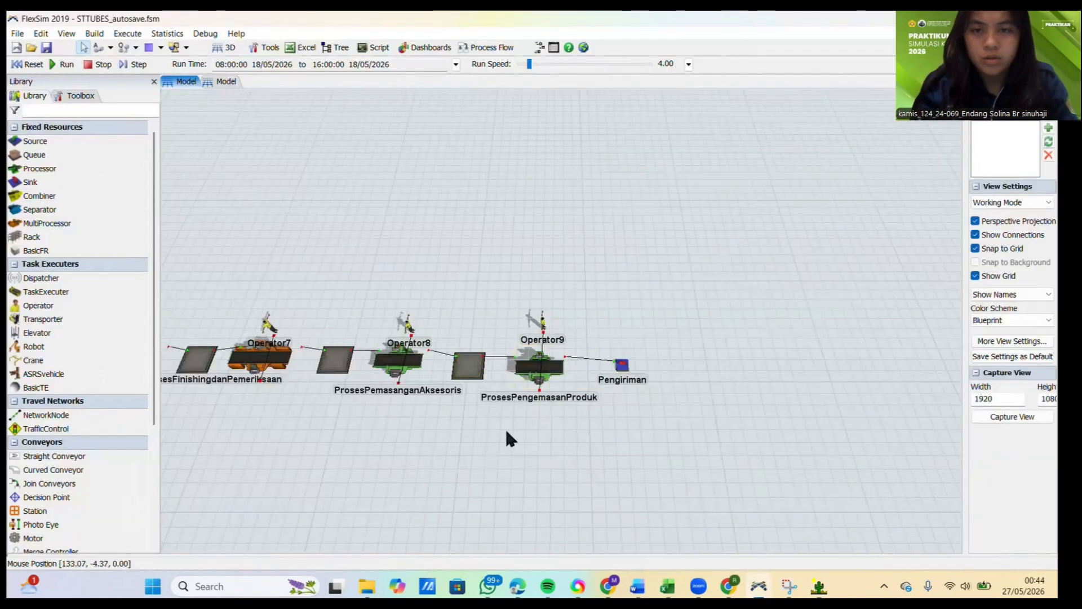
{"action": "left_click", "coordinate": [540, 366]}
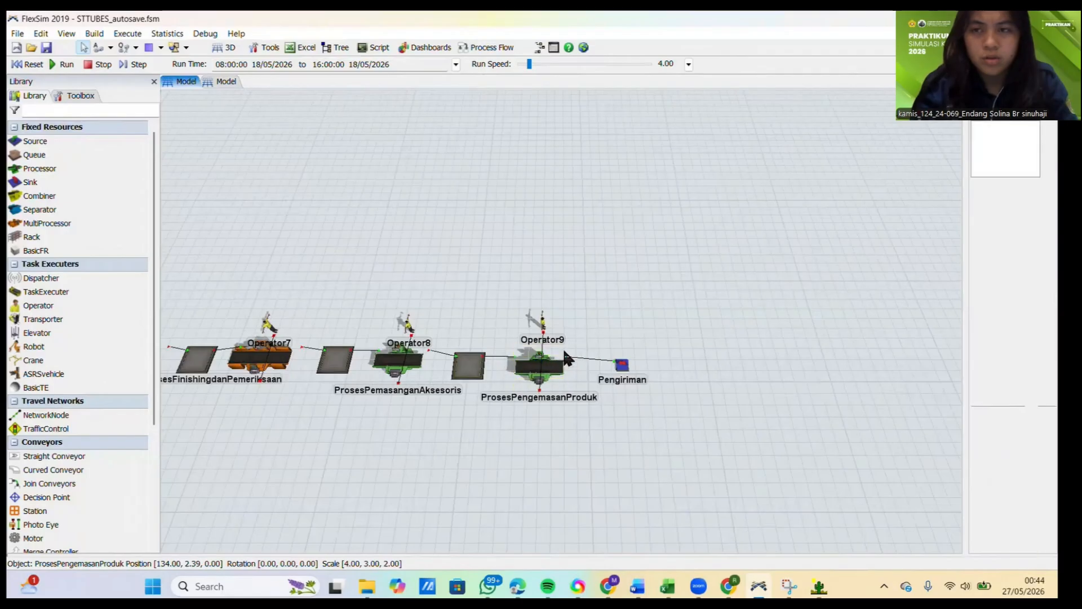
{"action": "left_click", "coordinate": [547, 362]}
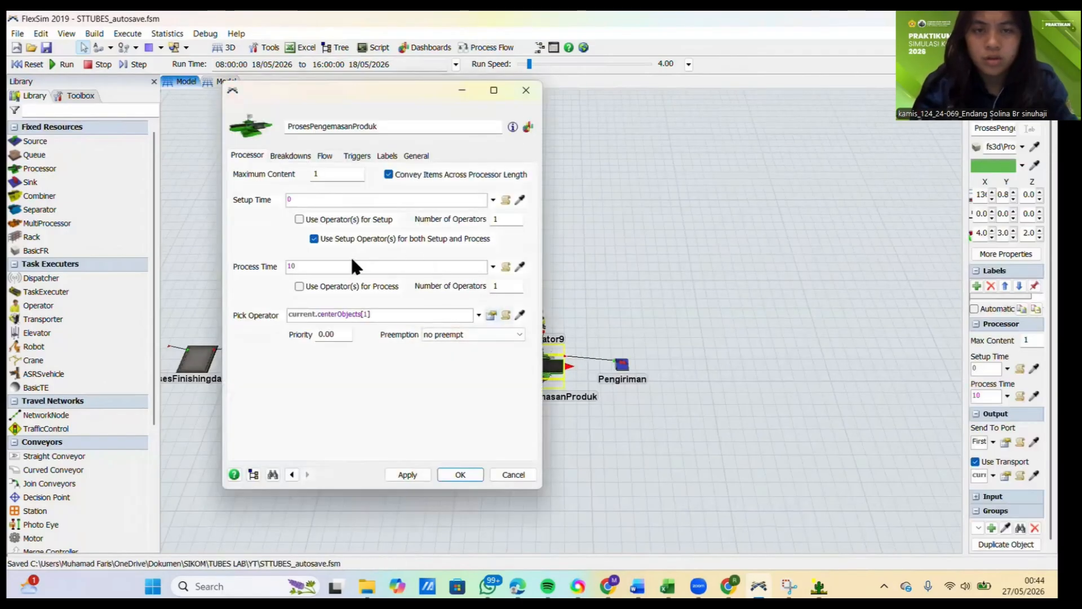
{"action": "left_click", "coordinate": [310, 265]}
{"action": "key", "text": "BackSpace"}
{"action": "key", "text": "BackSpace"}
{"action": "key", "text": "ctrl+v"}
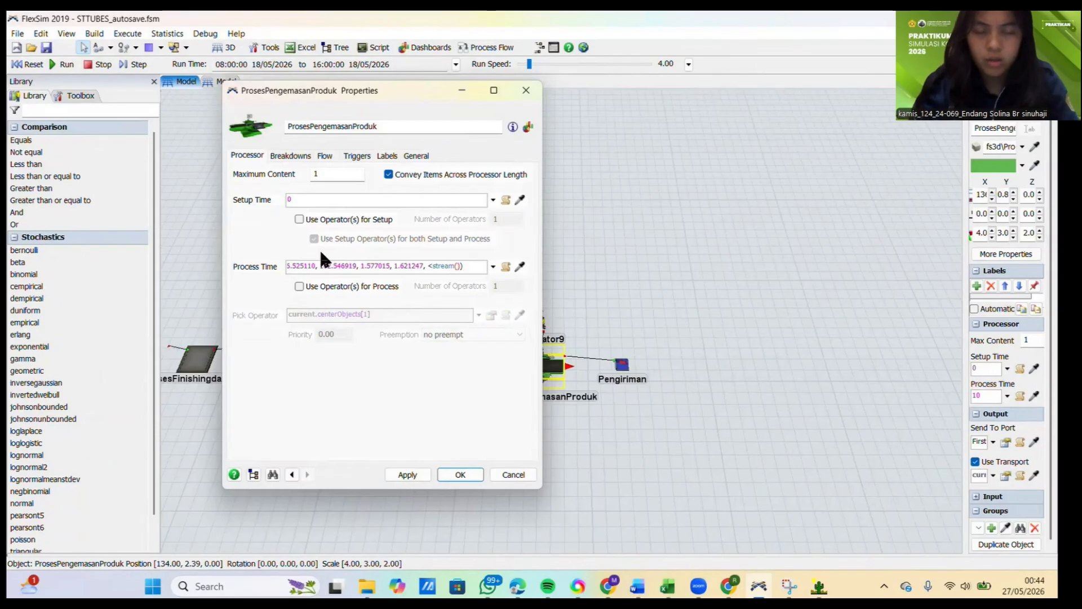
Step: Change the stream argument of the process time expression to getstream(current), then apply and close the processor's properties
{"action": "type", "text": "current"}
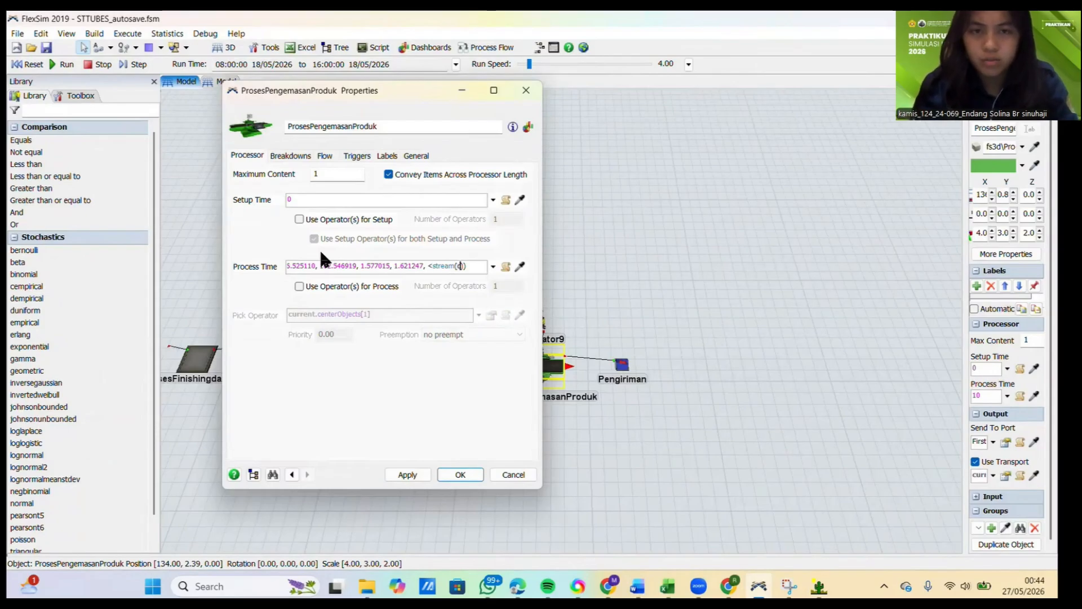
{"action": "key", "text": "Left"}
{"action": "key", "text": "Left"}
{"action": "key", "text": "Left"}
{"action": "key", "text": "Left"}
{"action": "key", "text": "Left"}
{"action": "key", "text": "Left"}
{"action": "key", "text": "Left"}
{"action": "key", "text": "Left"}
{"action": "key", "text": "Left"}
{"action": "key", "text": "Left"}
{"action": "key", "text": "Left"}
{"action": "key", "text": "Left"}
{"action": "key", "text": "Left"}
{"action": "key", "text": "Left"}
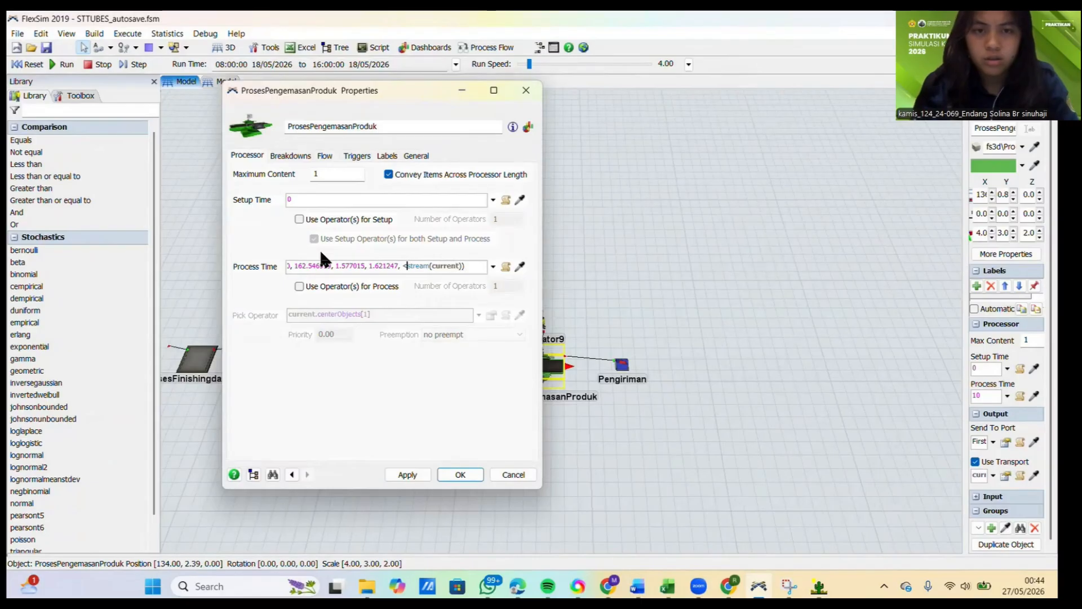
{"action": "type", "text": "get"}
{"action": "left_click", "coordinate": [362, 400]}
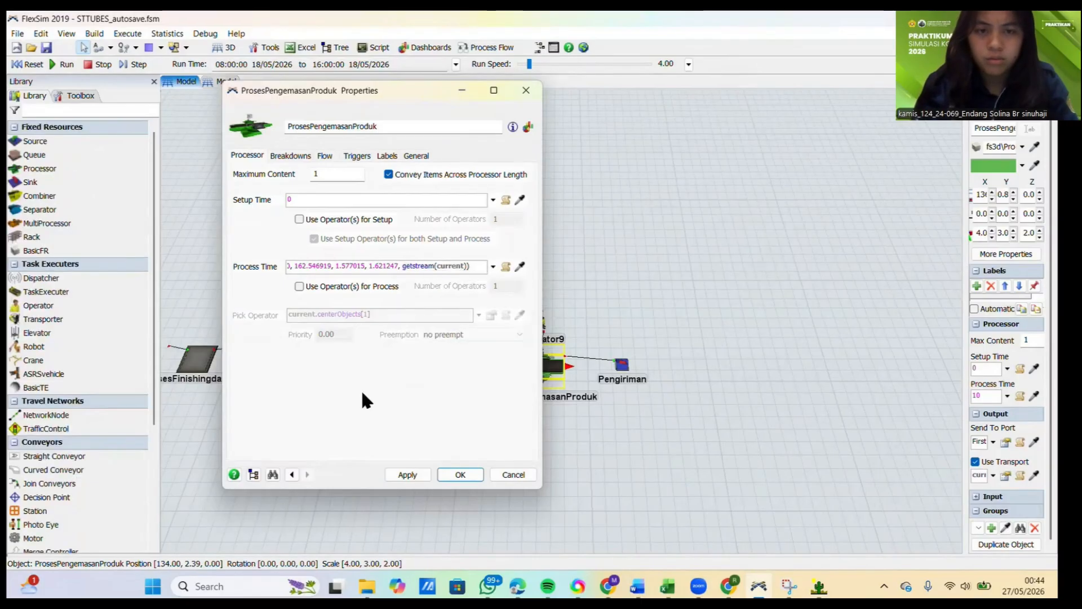
{"action": "left_click", "coordinate": [407, 474]}
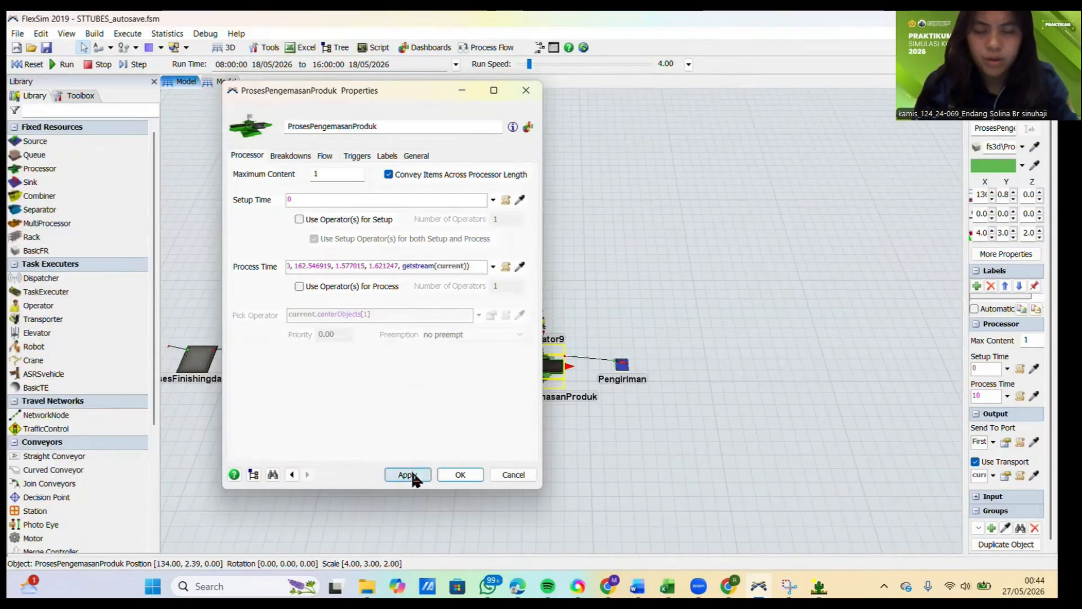
{"action": "left_click", "coordinate": [445, 475]}
{"action": "left_click", "coordinate": [766, 434]}
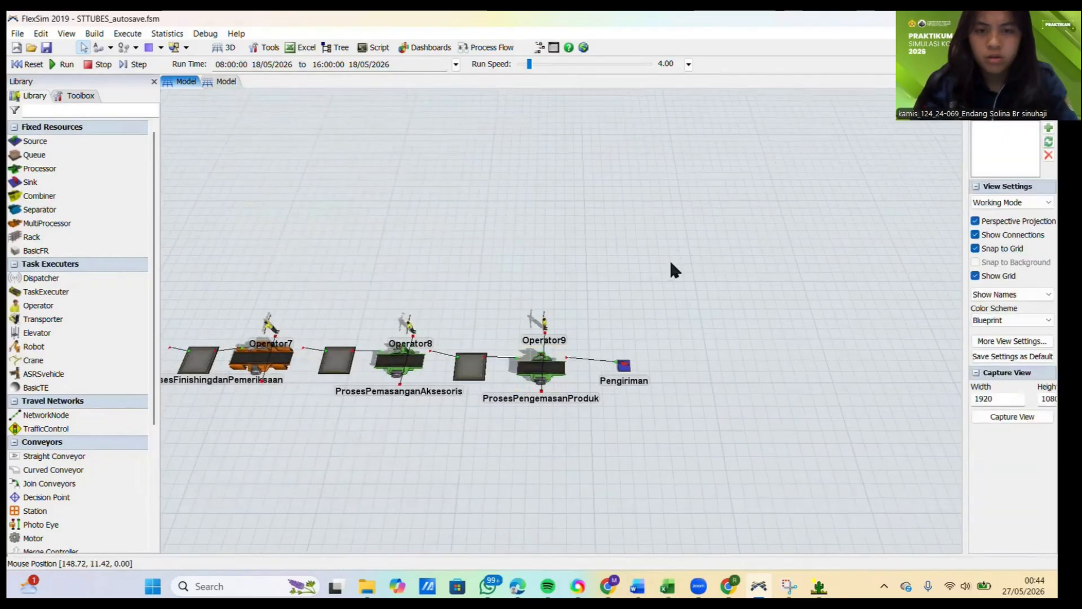
Step: Reset the model and check the output, system and compiler consoles for errors, closing them when done
{"action": "scroll", "coordinate": [620, 232], "scroll_direction": "down", "scroll_amount": 5}
{"action": "scroll", "coordinate": [474, 256], "scroll_direction": "up", "scroll_amount": 2}
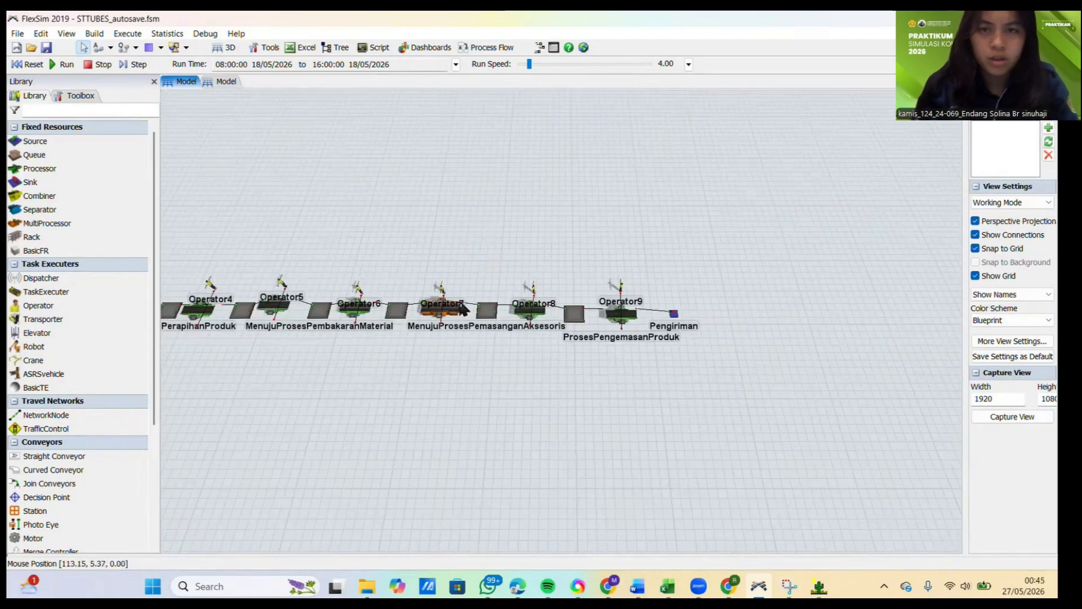
{"action": "left_click", "coordinate": [38, 65]}
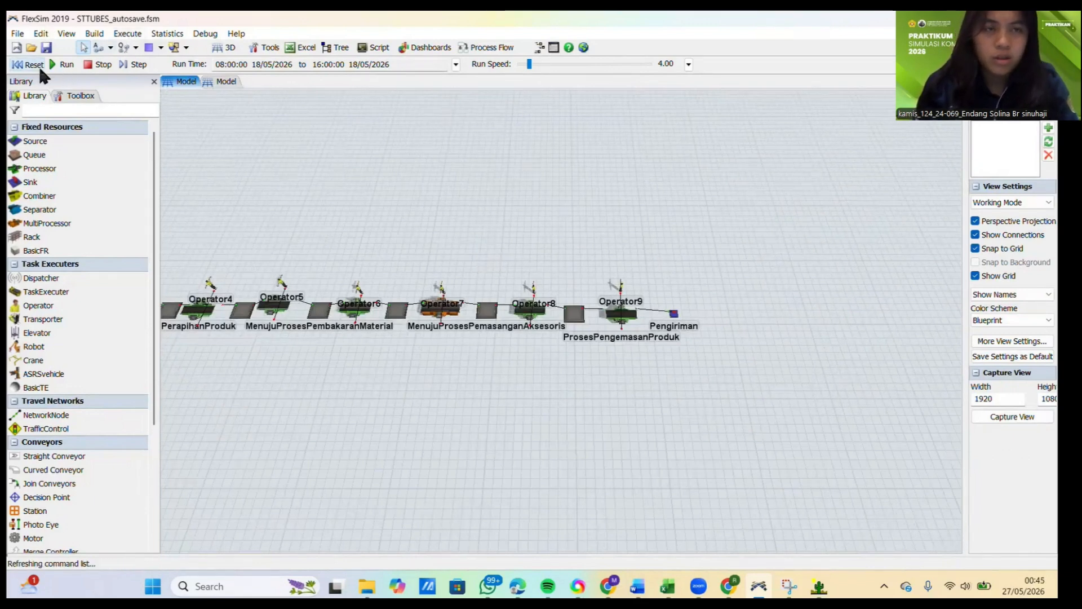
{"action": "left_click", "coordinate": [204, 33]}
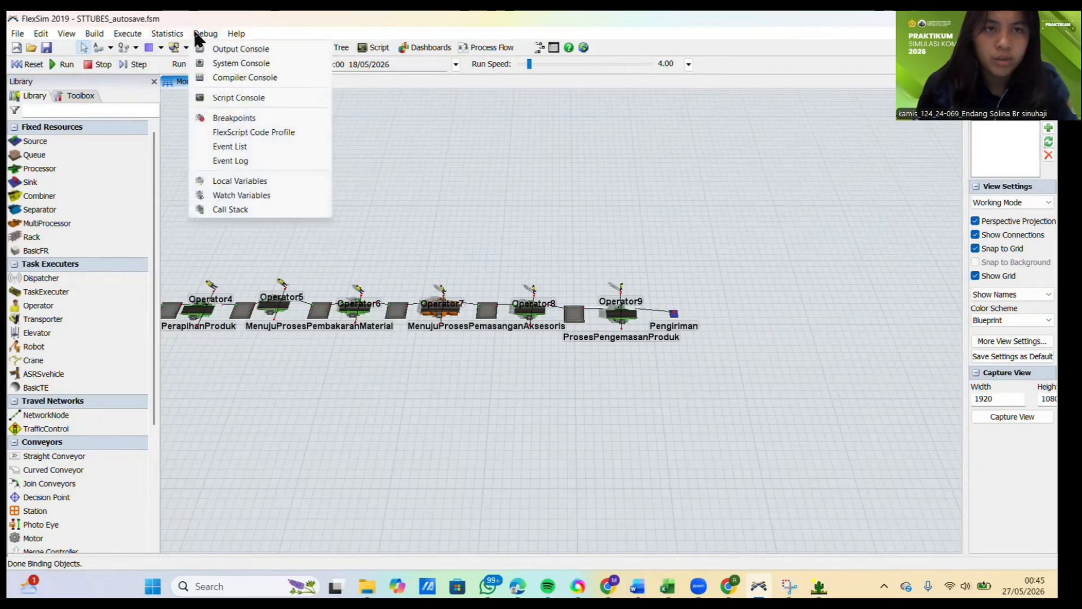
{"action": "left_click", "coordinate": [207, 46]}
{"action": "left_click", "coordinate": [210, 32]}
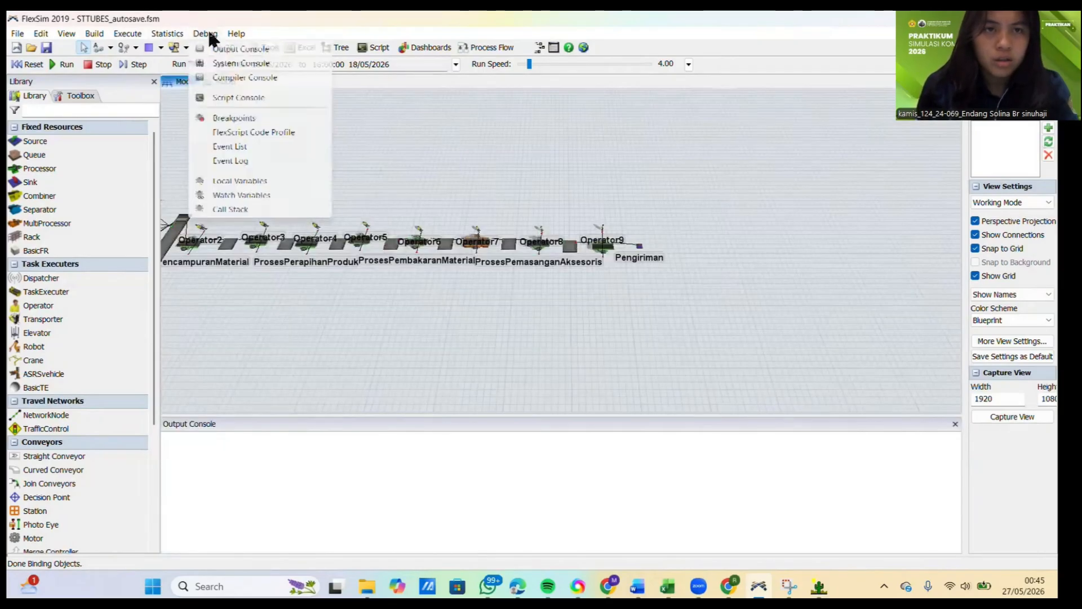
{"action": "left_click", "coordinate": [227, 65]}
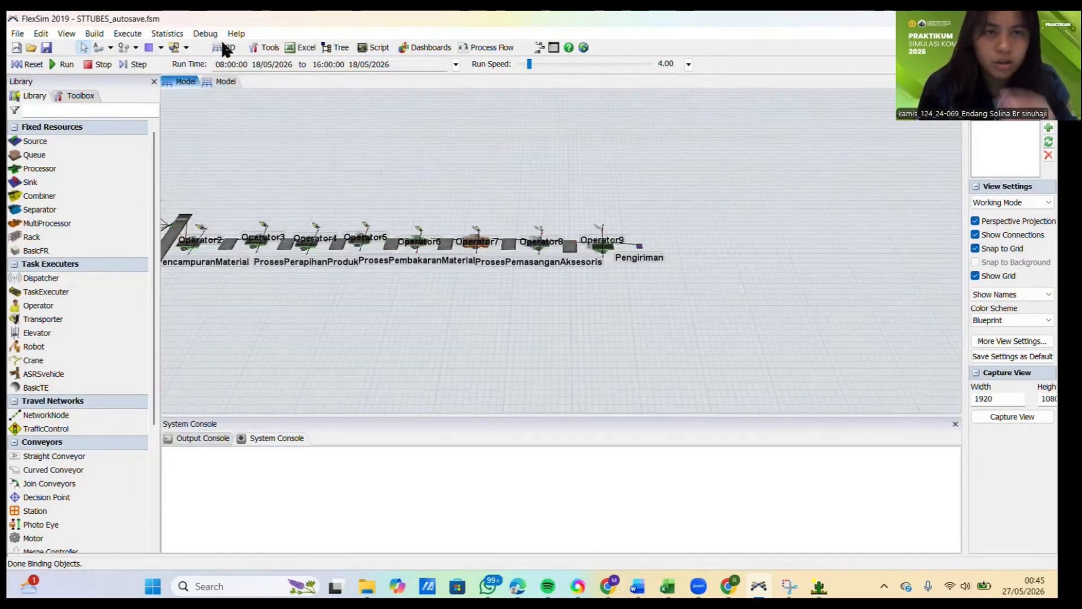
{"action": "left_click", "coordinate": [208, 32]}
{"action": "left_click", "coordinate": [224, 79]}
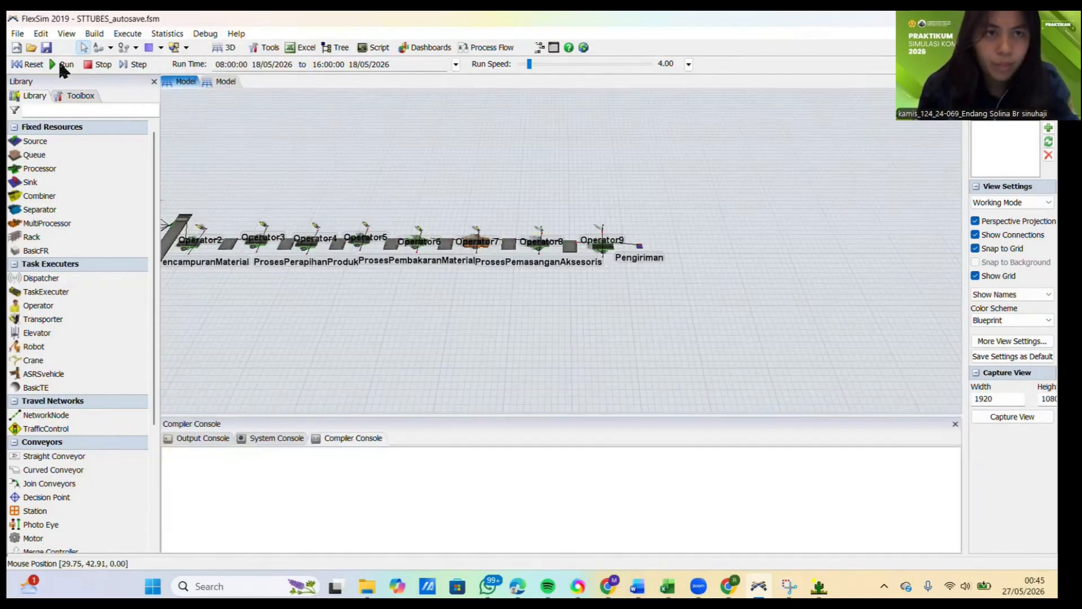
{"action": "left_click", "coordinate": [952, 424]}
{"action": "left_click", "coordinate": [952, 423]}
{"action": "left_click", "coordinate": [953, 424]}
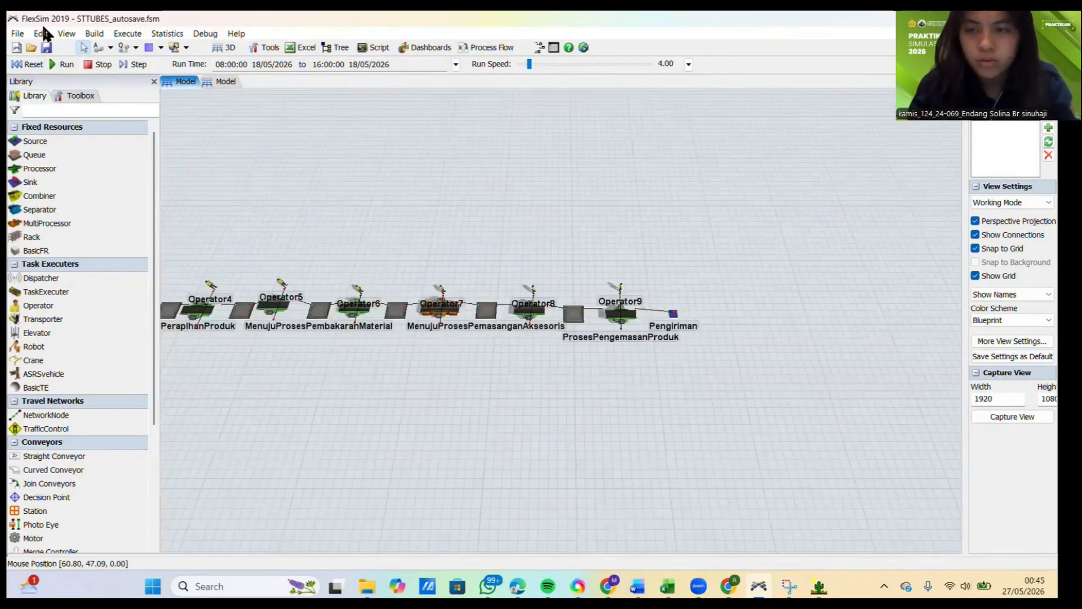
Step: Run the simulation and raise the run speed to 1575
{"action": "left_click", "coordinate": [56, 64]}
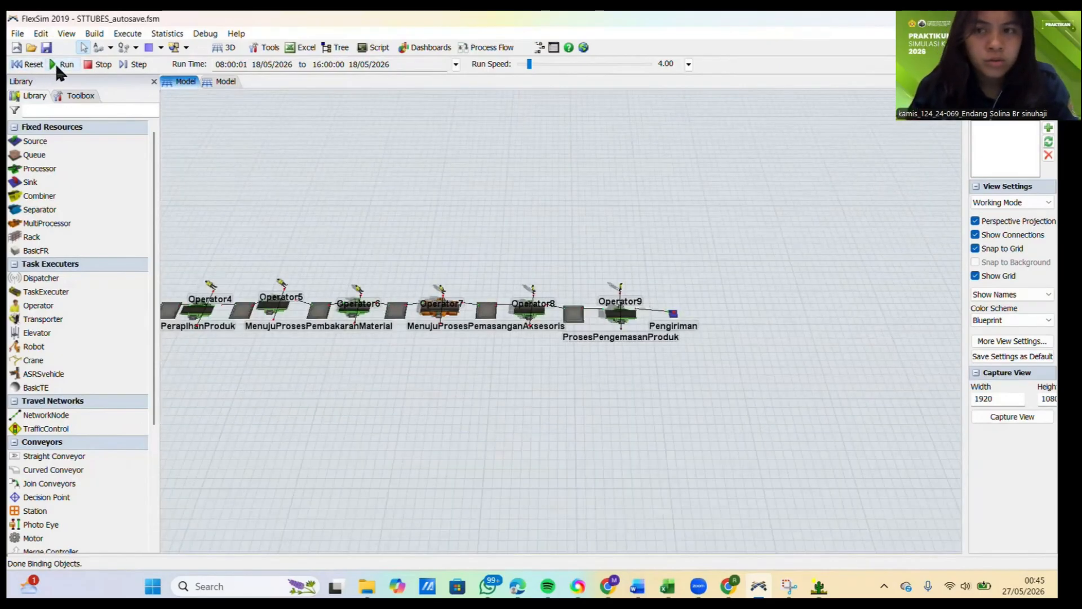
{"action": "scroll", "coordinate": [524, 243], "scroll_direction": "down", "scroll_amount": 5}
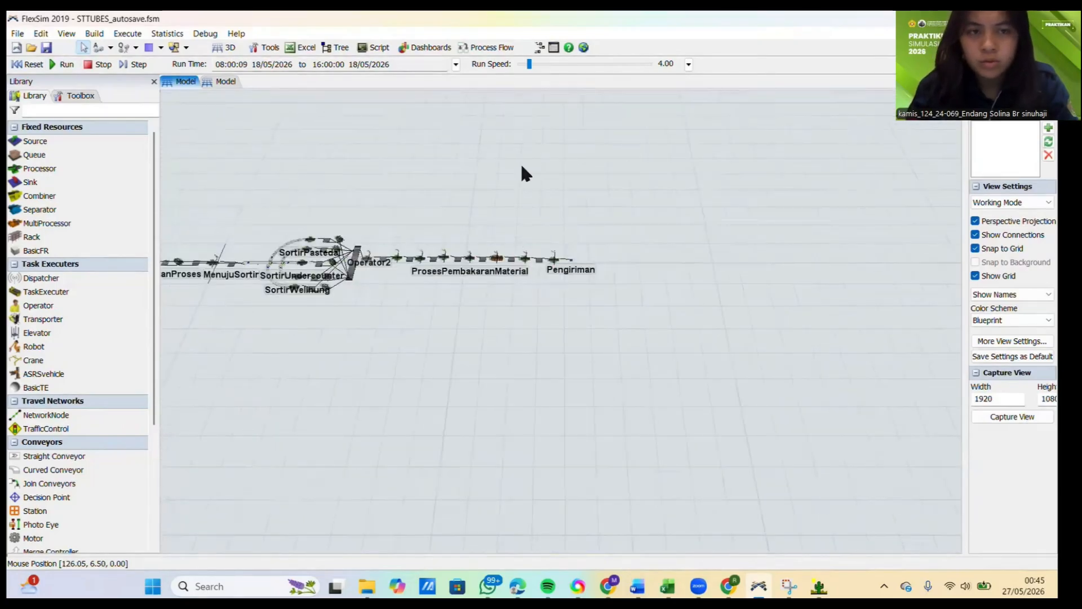
{"action": "scroll", "coordinate": [555, 333], "scroll_direction": "down", "scroll_amount": 3}
{"action": "scroll", "coordinate": [490, 357], "scroll_direction": "up", "scroll_amount": 10}
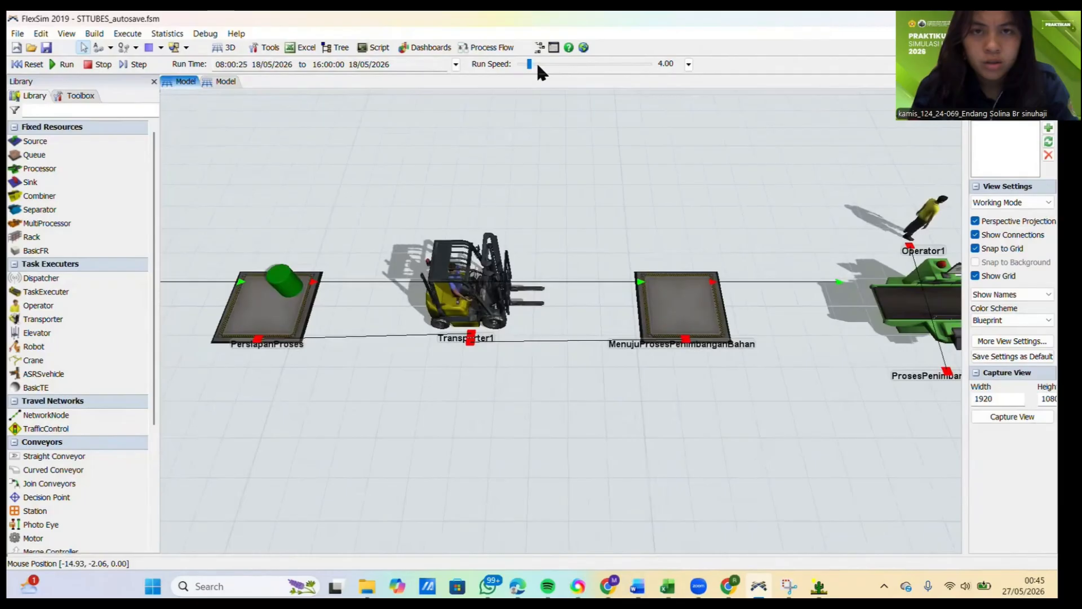
{"action": "left_click_drag", "start_coordinate": [536, 62], "coordinate": [572, 59]}
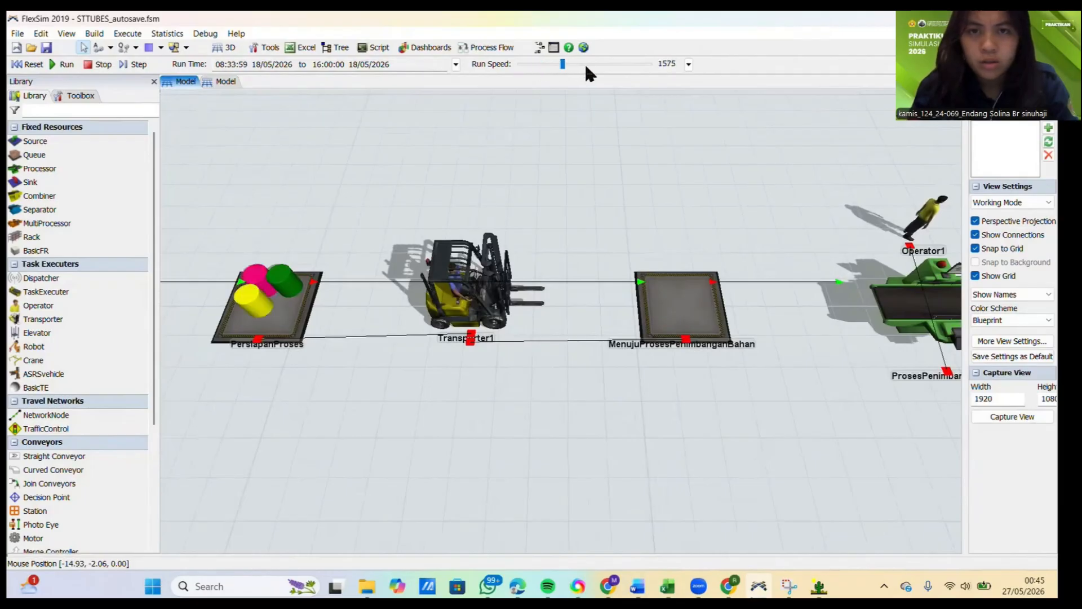
Step: Examine how items flow and queue along the line from raw material arrival to Pengiriman until the run ends
{"action": "scroll", "coordinate": [396, 250], "scroll_direction": "down", "scroll_amount": 8}
{"action": "scroll", "coordinate": [626, 233], "scroll_direction": "down", "scroll_amount": 10}
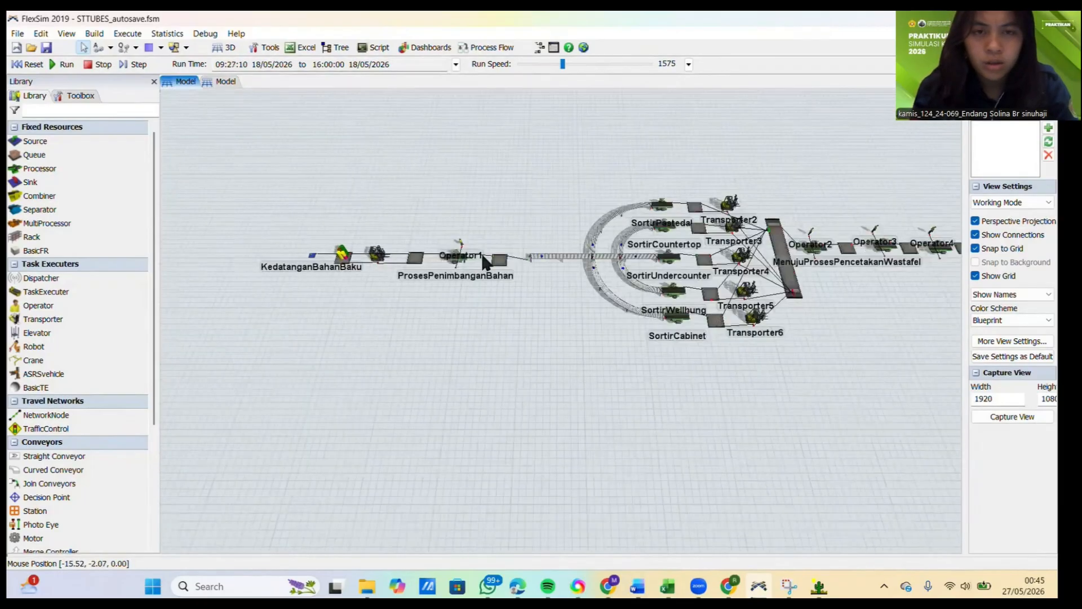
{"action": "scroll", "coordinate": [663, 244], "scroll_direction": "up", "scroll_amount": 8}
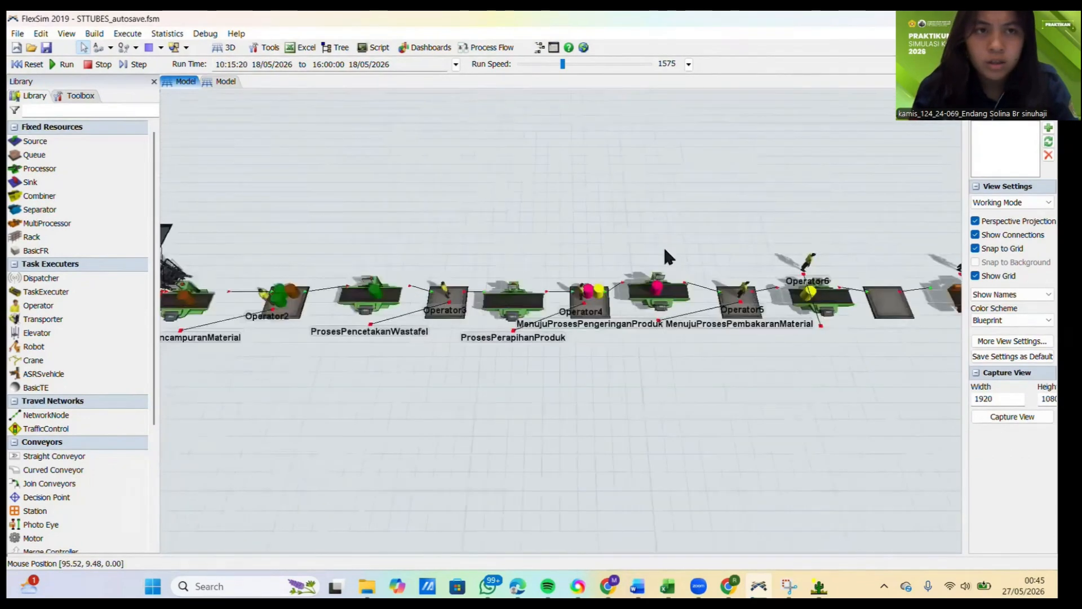
{"action": "scroll", "coordinate": [524, 282], "scroll_direction": "down", "scroll_amount": 4}
{"action": "scroll", "coordinate": [857, 267], "scroll_direction": "up", "scroll_amount": 7}
{"action": "scroll", "coordinate": [477, 258], "scroll_direction": "down", "scroll_amount": 2}
{"action": "scroll", "coordinate": [480, 266], "scroll_direction": "down", "scroll_amount": 5}
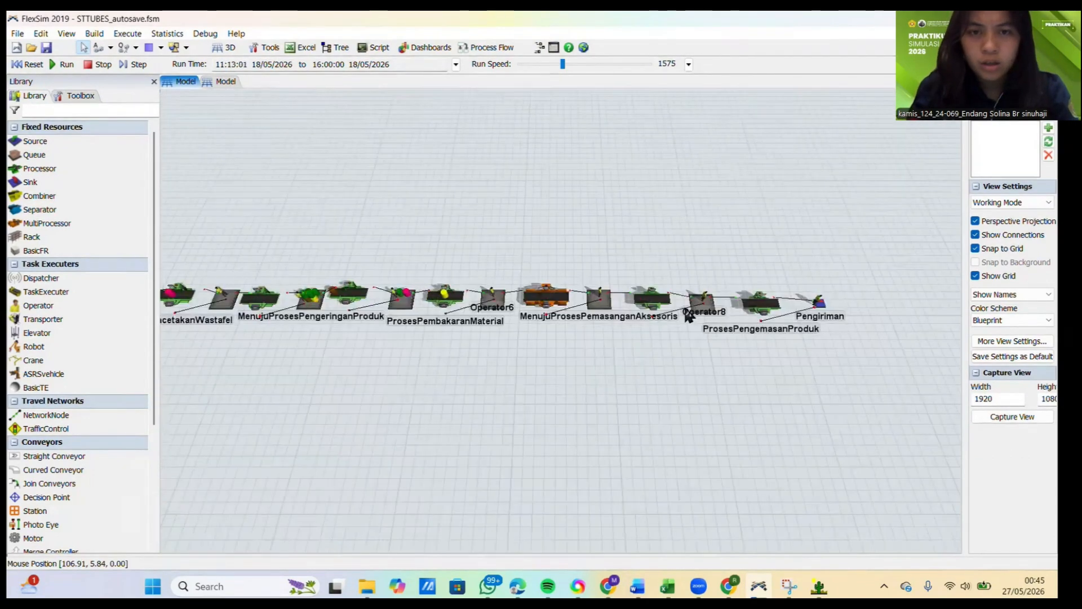
{"action": "scroll", "coordinate": [855, 304], "scroll_direction": "up", "scroll_amount": 6}
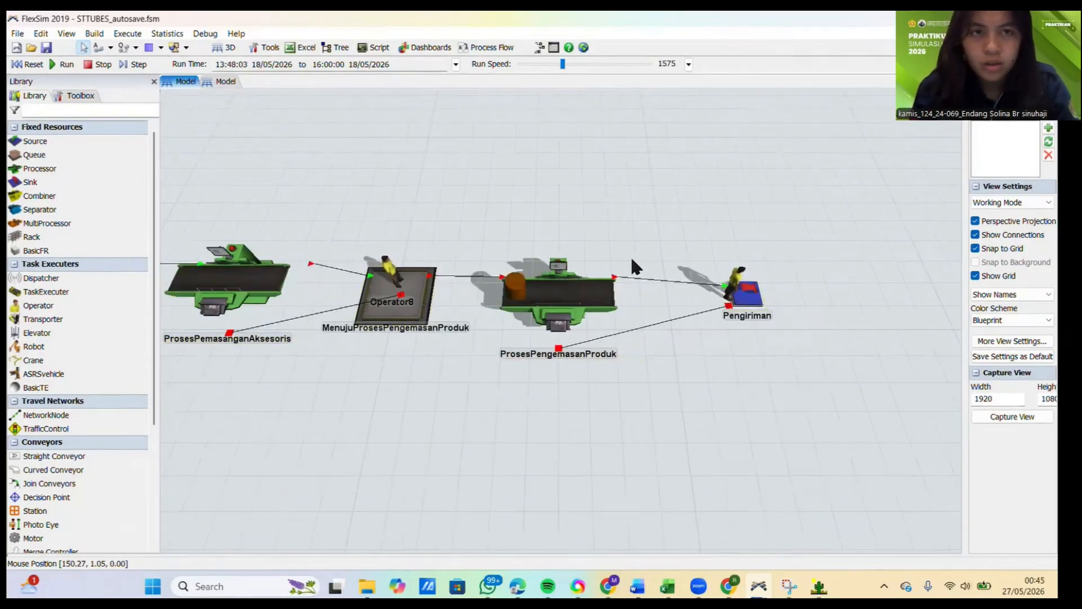
{"action": "scroll", "coordinate": [632, 262], "scroll_direction": "down", "scroll_amount": 4}
{"action": "scroll", "coordinate": [478, 303], "scroll_direction": "down", "scroll_amount": 2}
{"action": "scroll", "coordinate": [356, 289], "scroll_direction": "up", "scroll_amount": 2}
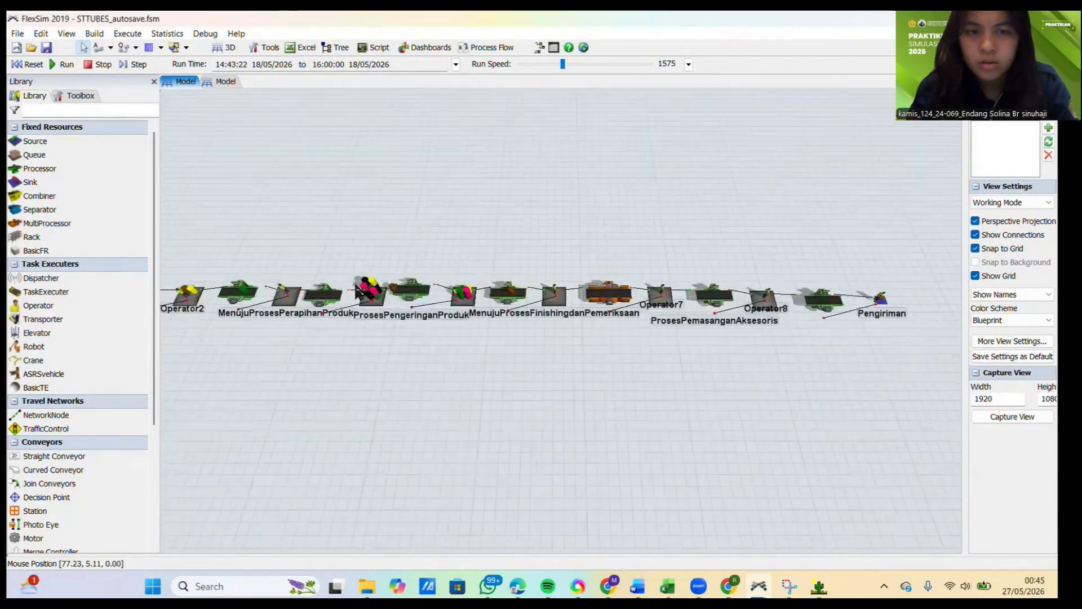
{"action": "scroll", "coordinate": [356, 288], "scroll_direction": "up", "scroll_amount": 2}
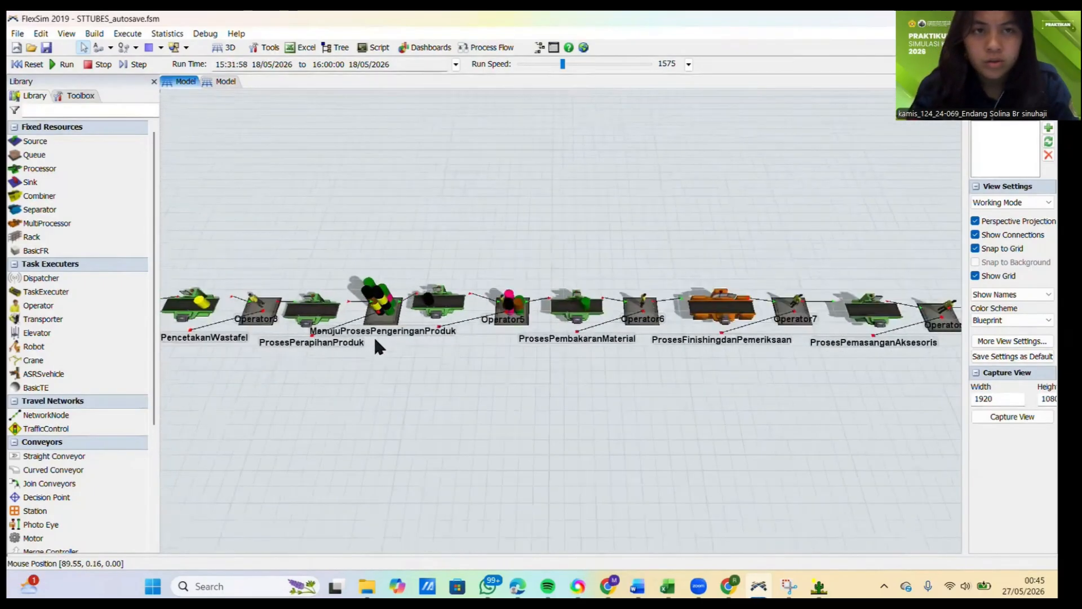
{"action": "scroll", "coordinate": [376, 345], "scroll_direction": "down", "scroll_amount": 3}
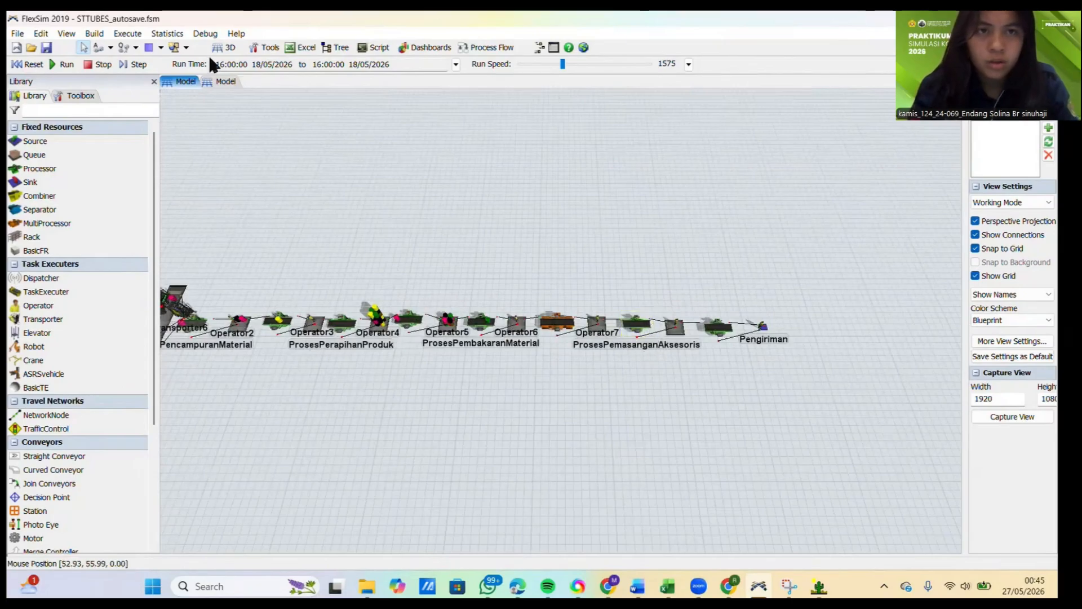
Step: Reset the model and add a new dashboard, widening it beside the 3D model view
{"action": "left_click", "coordinate": [221, 64]}
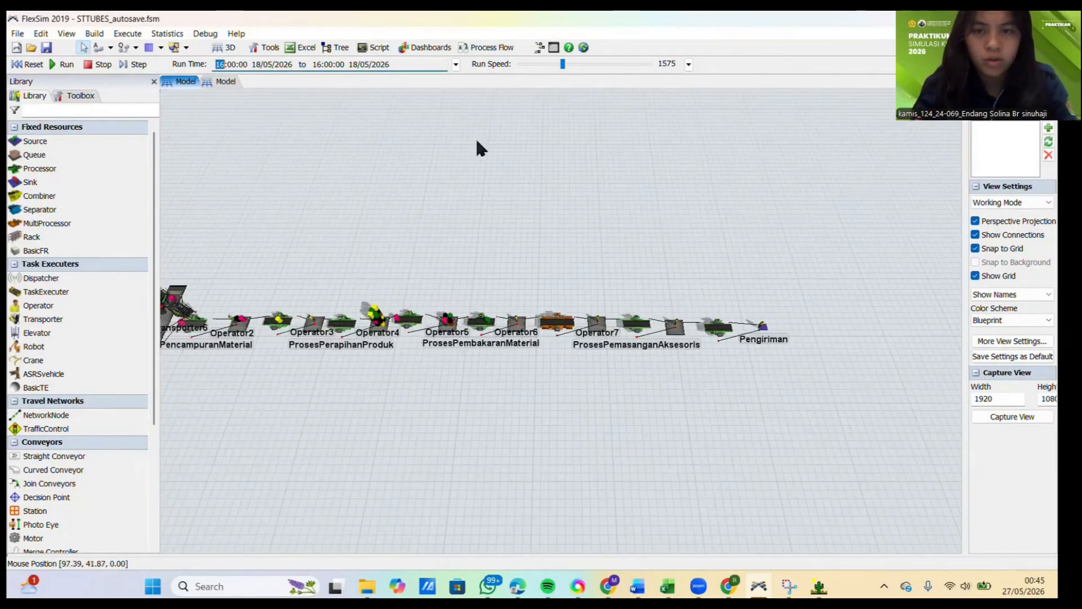
{"action": "left_click_drag", "start_coordinate": [477, 148], "coordinate": [481, 150]}
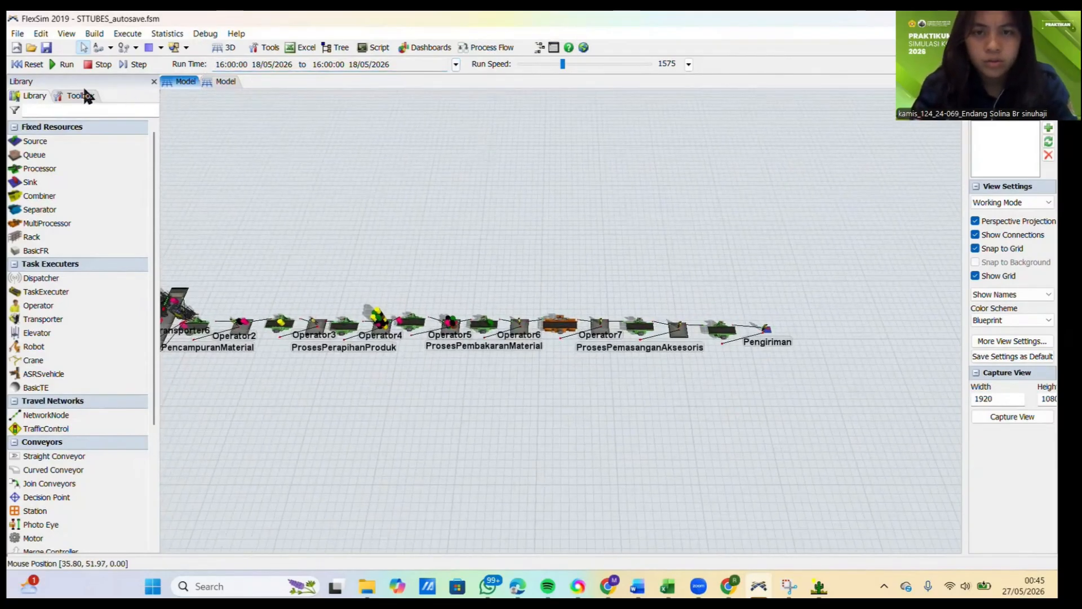
{"action": "left_click", "coordinate": [32, 64]}
{"action": "left_click", "coordinate": [426, 47]}
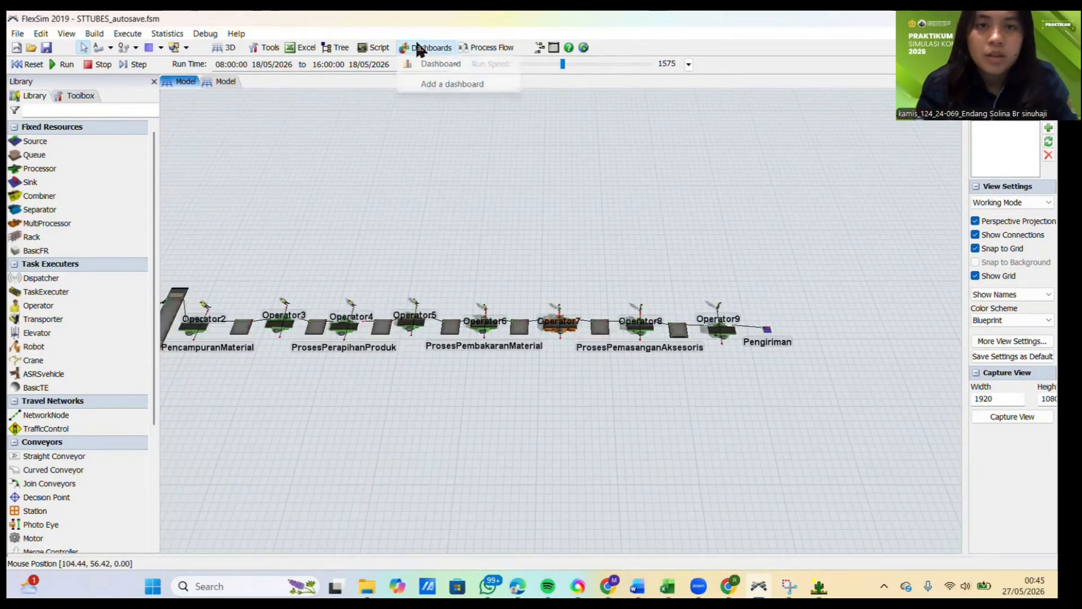
{"action": "left_click", "coordinate": [427, 82]}
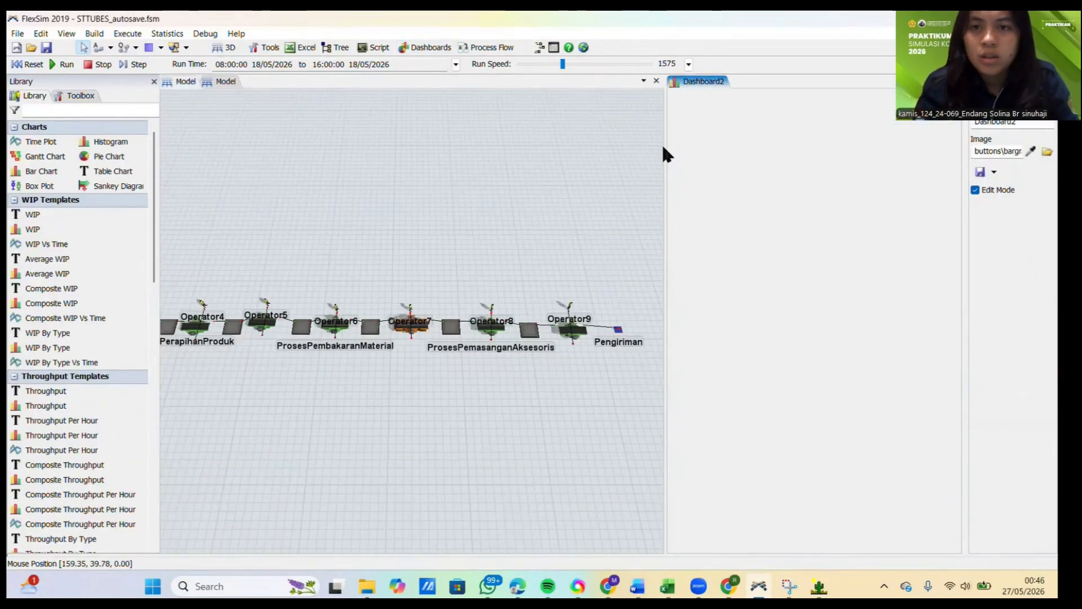
{"action": "left_click_drag", "start_coordinate": [664, 145], "coordinate": [398, 133]}
Step: Place an Average WIP table from the WIP templates on the new dashboard
{"action": "scroll", "coordinate": [67, 217], "scroll_direction": "down", "scroll_amount": 1}
{"action": "scroll", "coordinate": [67, 217], "scroll_direction": "down", "scroll_amount": 1}
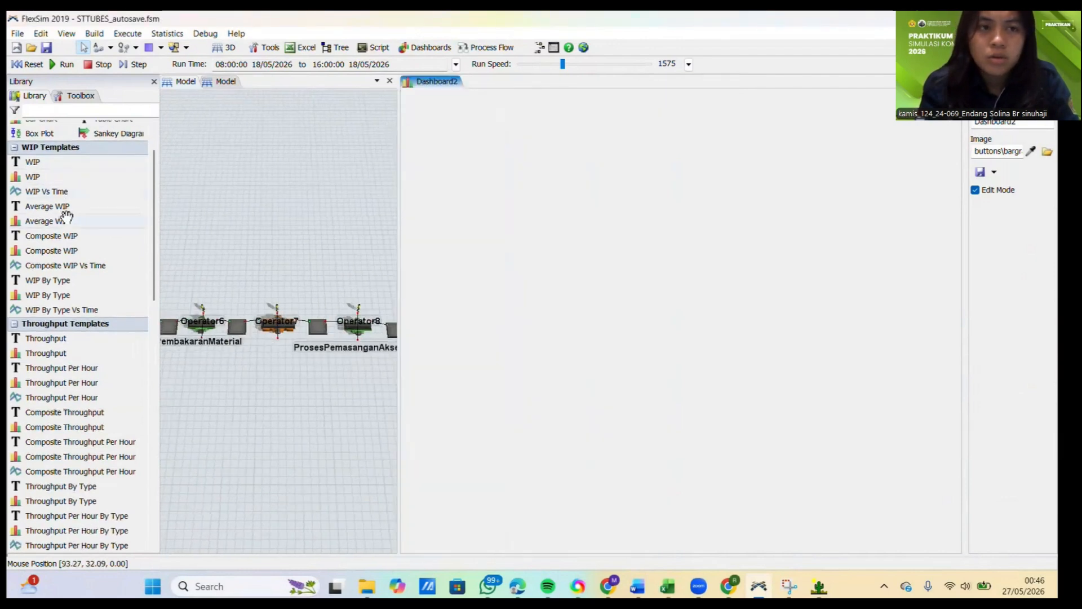
{"action": "scroll", "coordinate": [70, 212], "scroll_direction": "up", "scroll_amount": 2}
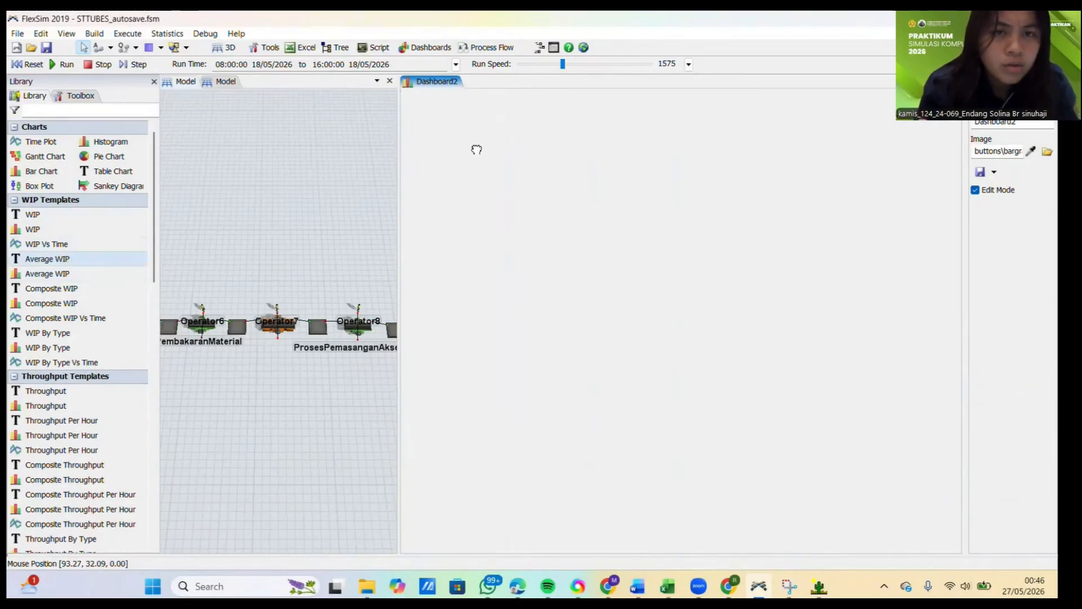
{"action": "left_click_drag", "start_coordinate": [476, 150], "coordinate": [476, 148]}
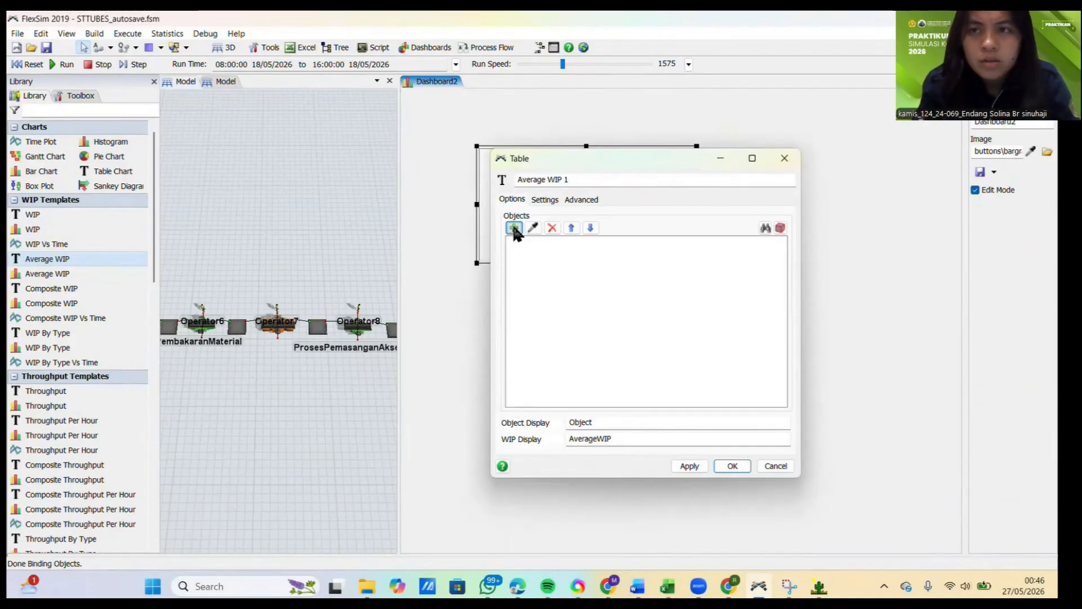
Step: Add all sources, queues, processors, multiprocessors and sinks to the Average WIP table's objects
{"action": "left_click", "coordinate": [513, 228]}
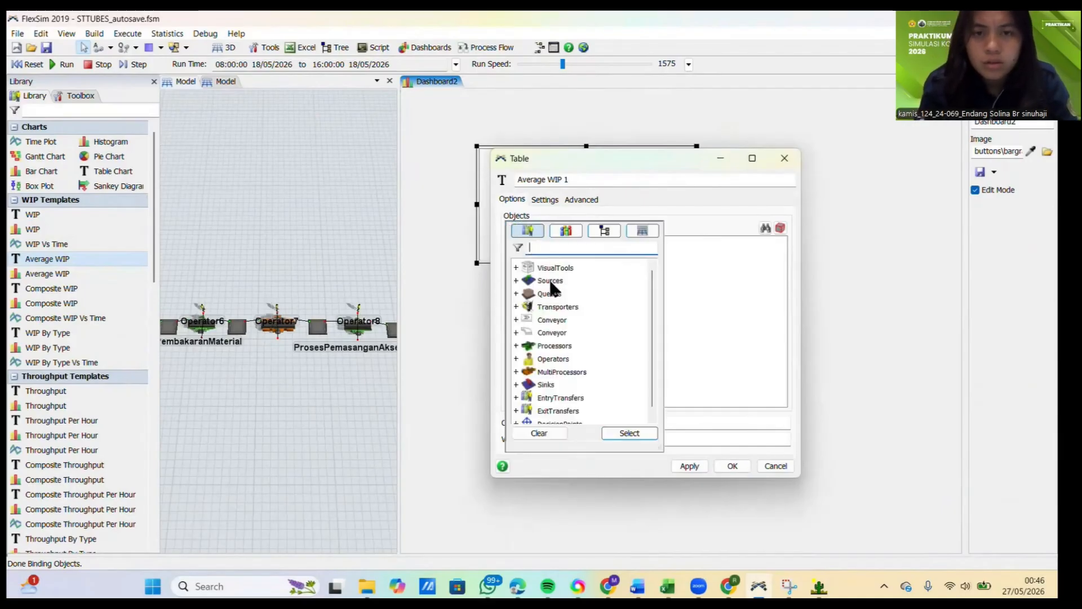
{"action": "scroll", "coordinate": [547, 297], "scroll_direction": "down", "scroll_amount": 1}
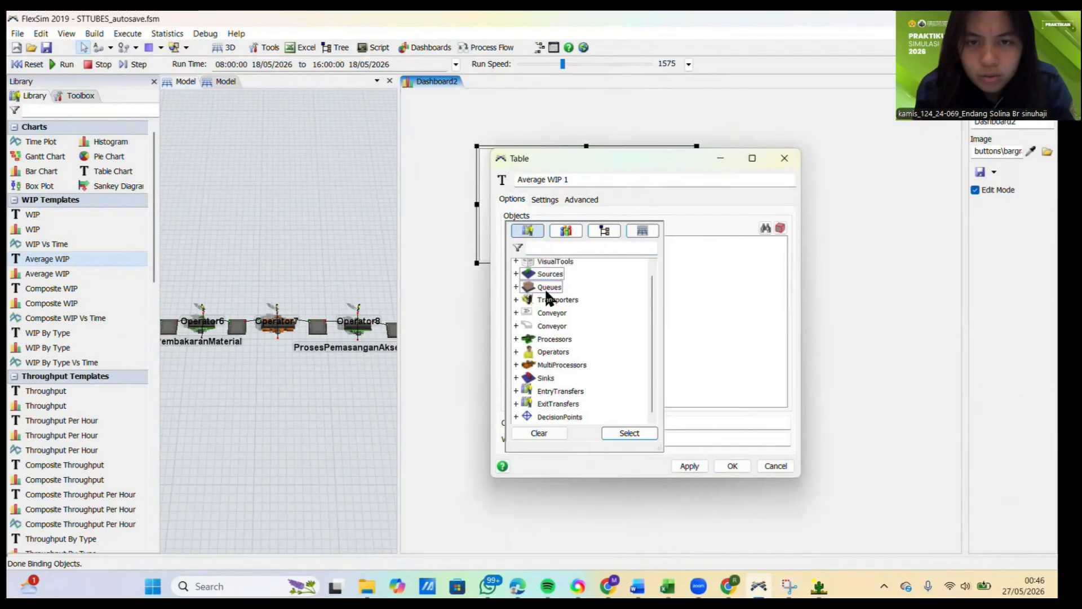
{"action": "left_click", "coordinate": [546, 338]}
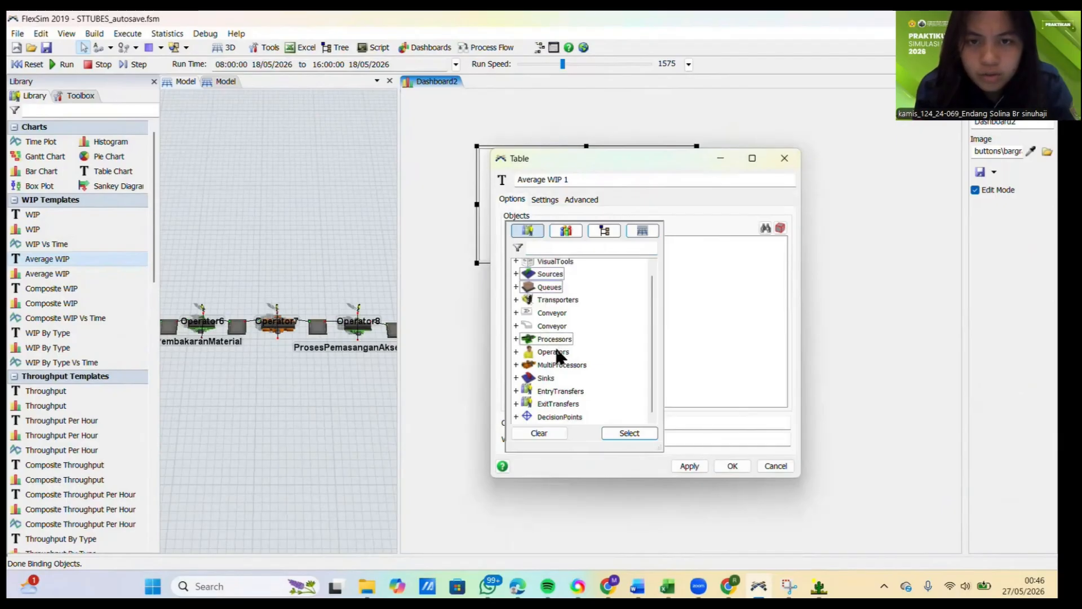
{"action": "left_click", "coordinate": [546, 378]}
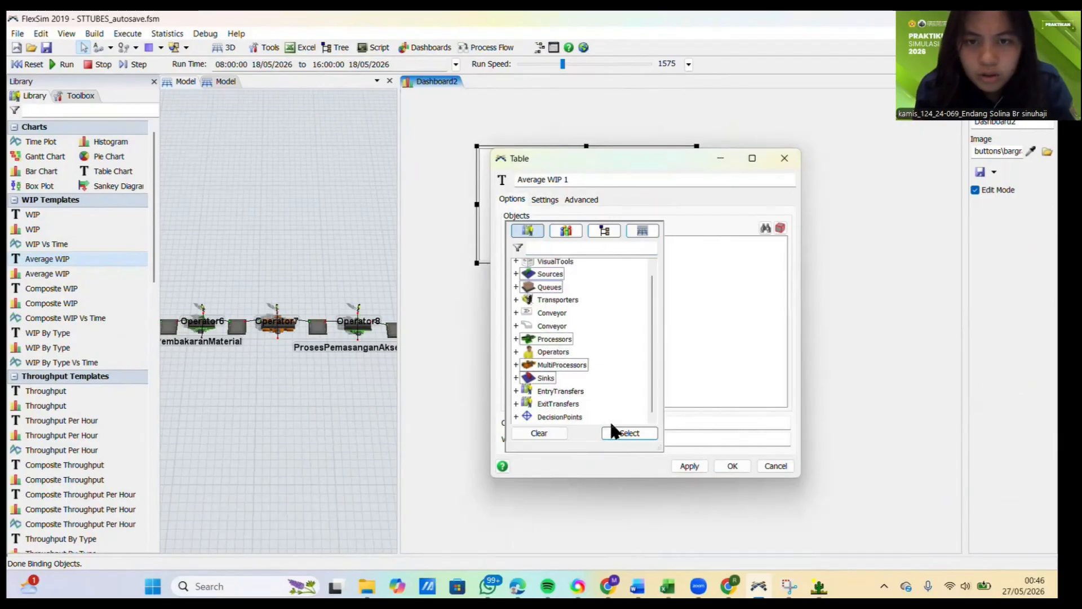
{"action": "left_click", "coordinate": [624, 434]}
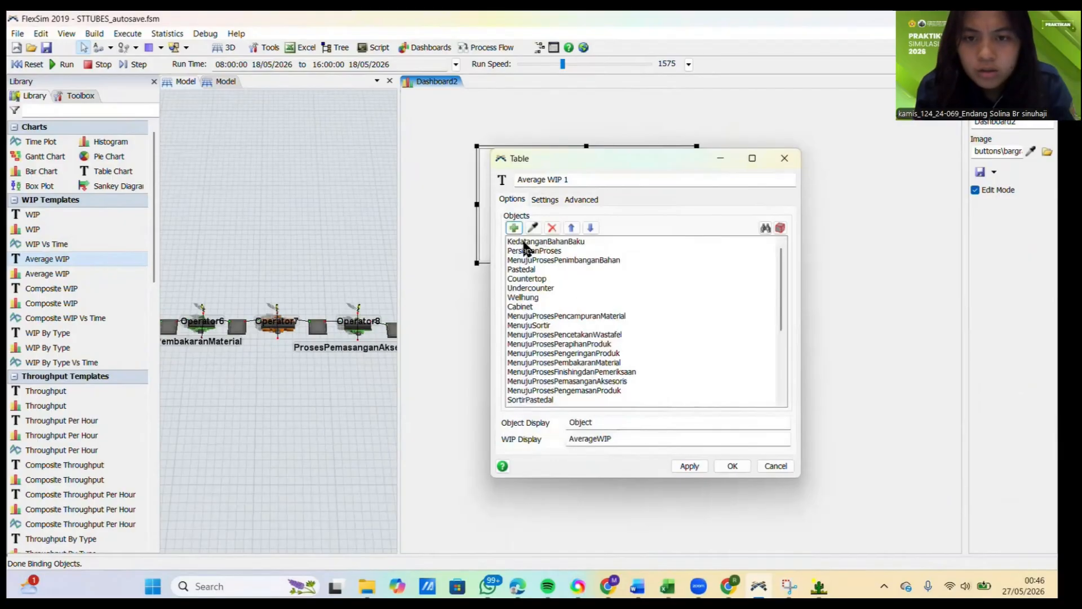
Step: Remove the queue objects from PersiapanProses through SortirCabinet from the Average WIP table and confirm its settings
{"action": "left_click", "coordinate": [529, 251]}
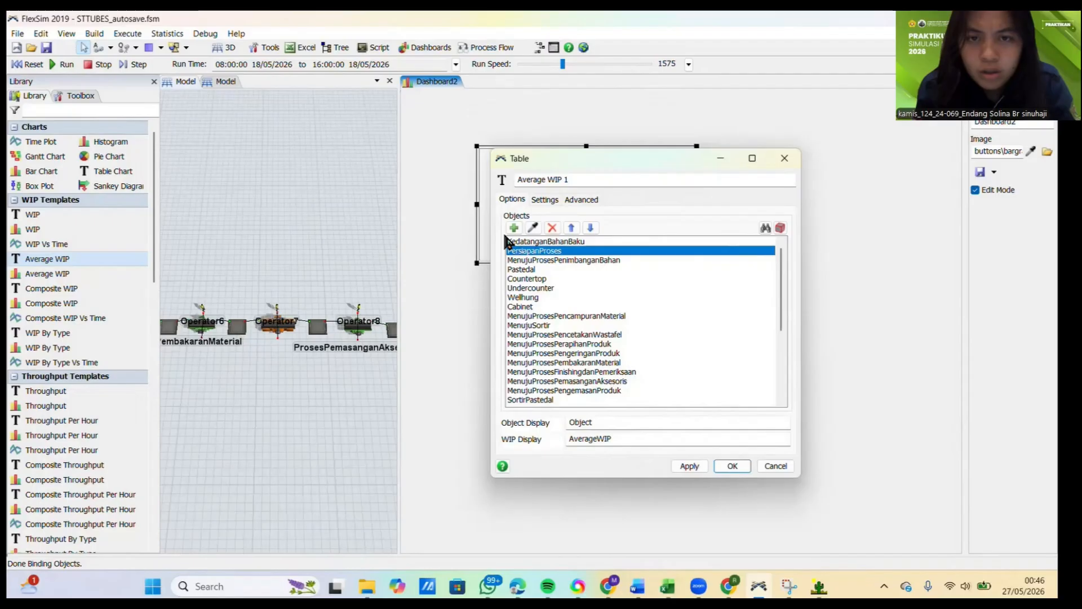
{"action": "key", "text": "shift+Down"}
{"action": "key", "text": "shift+Down"}
{"action": "key", "text": "shift+Down"}
{"action": "key", "text": "shift+Down"}
{"action": "key", "text": "shift+Down"}
{"action": "key", "text": "shift+Down"}
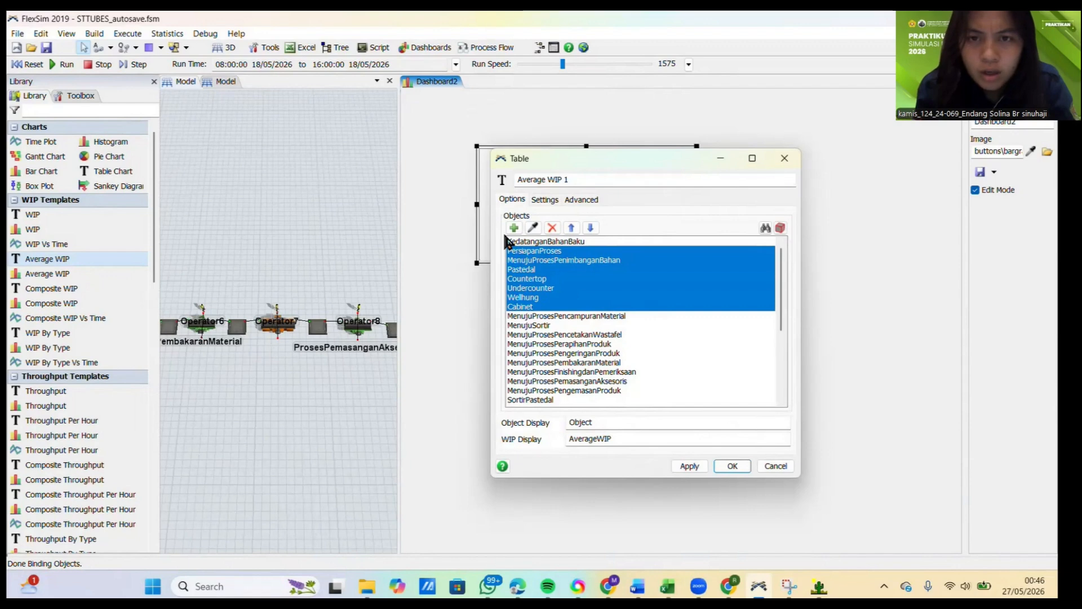
{"action": "key", "text": "shift+Down"}
{"action": "key", "text": "shift+Down"}
{"action": "key", "text": "shift+Down"}
{"action": "key", "text": "shift+Down"}
{"action": "key", "text": "shift+Down"}
{"action": "key", "text": "shift+Down"}
{"action": "key", "text": "shift+Down"}
{"action": "key", "text": "shift+Down"}
{"action": "key", "text": "shift+Down"}
{"action": "key", "text": "shift+Down"}
{"action": "key", "text": "shift+Down"}
{"action": "key", "text": "shift+Down"}
{"action": "key", "text": "shift+Down"}
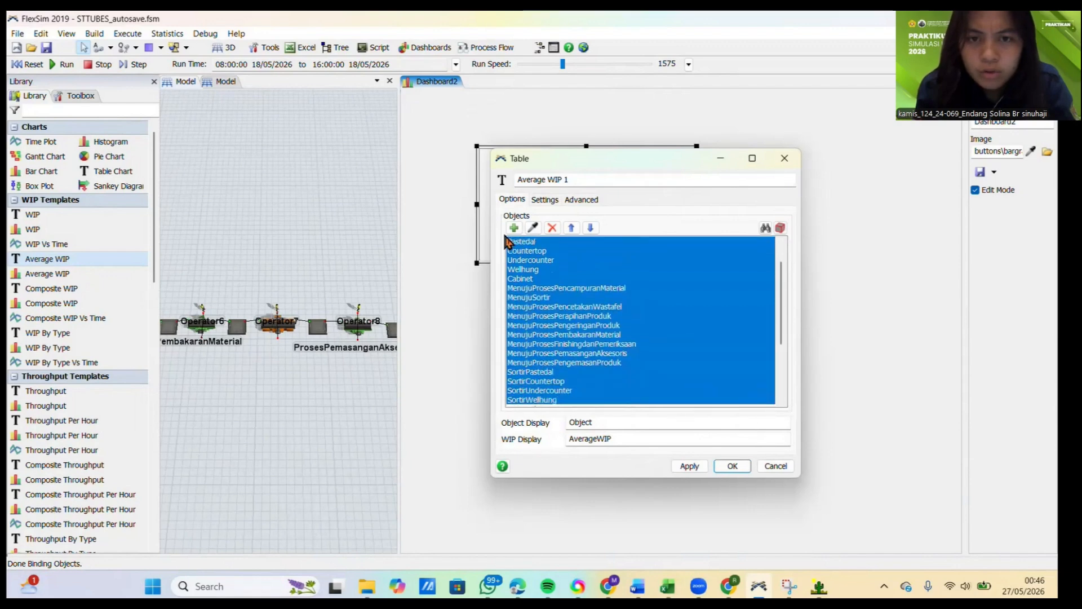
{"action": "key", "text": "shift+Down"}
{"action": "key", "text": "shift+Down"}
{"action": "key", "text": "shift+Down"}
{"action": "key", "text": "shift+Down"}
{"action": "key", "text": "shift+Down"}
{"action": "key", "text": "shift+Up"}
{"action": "key", "text": "shift+Up"}
{"action": "key", "text": "shift+Up"}
{"action": "key", "text": "shift+Up"}
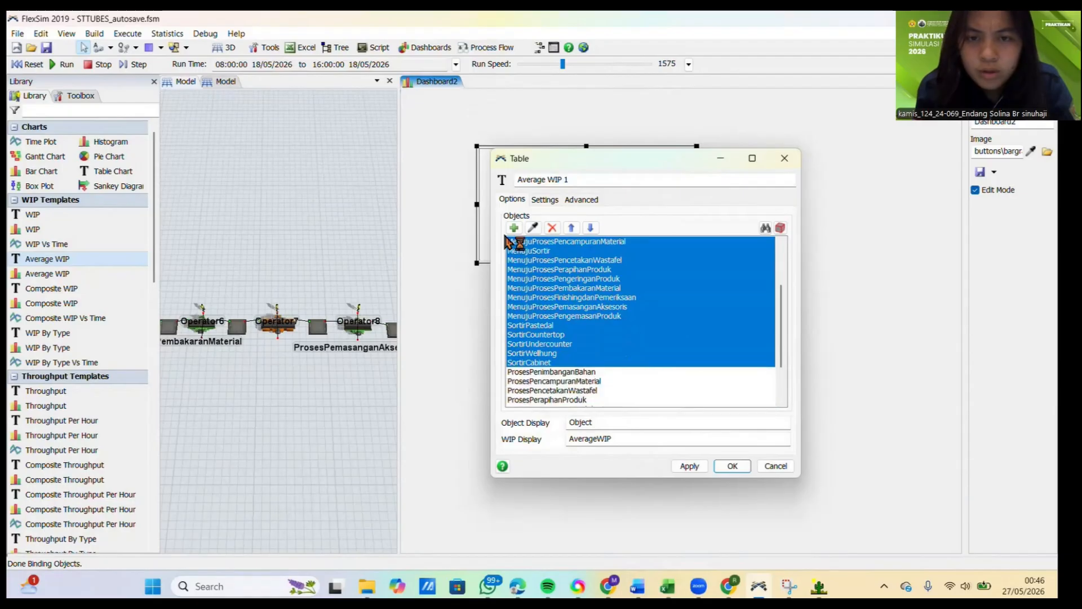
{"action": "left_click", "coordinate": [552, 228]}
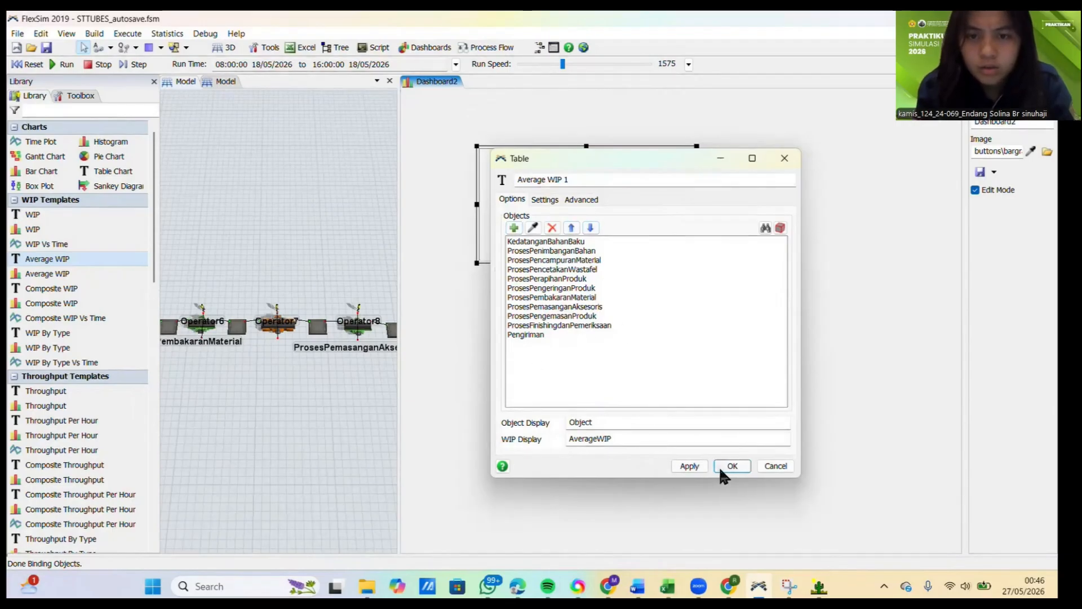
{"action": "left_click", "coordinate": [692, 466]}
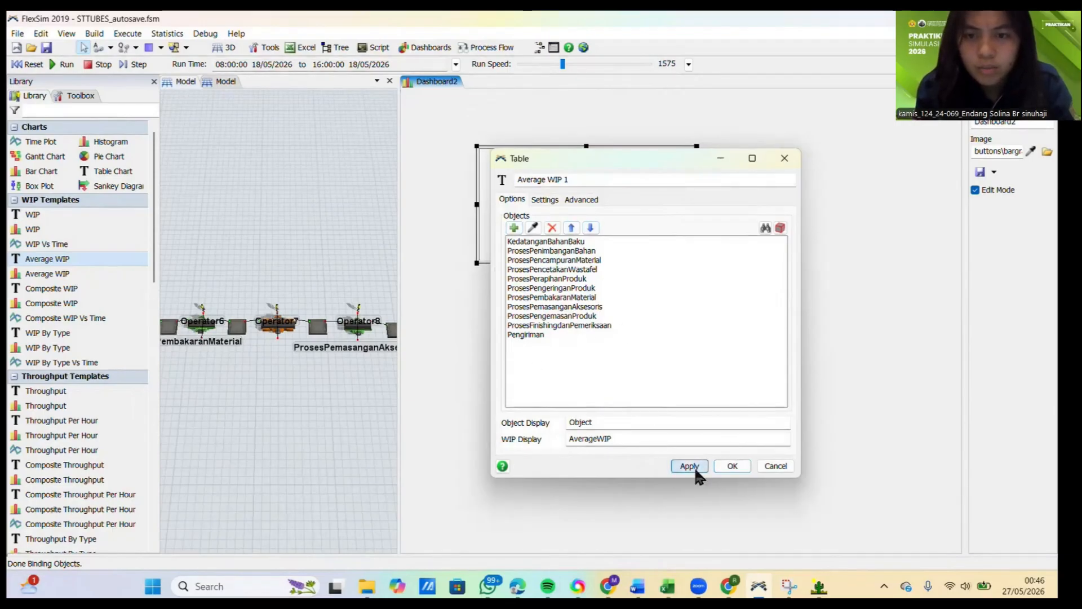
{"action": "left_click", "coordinate": [732, 466]}
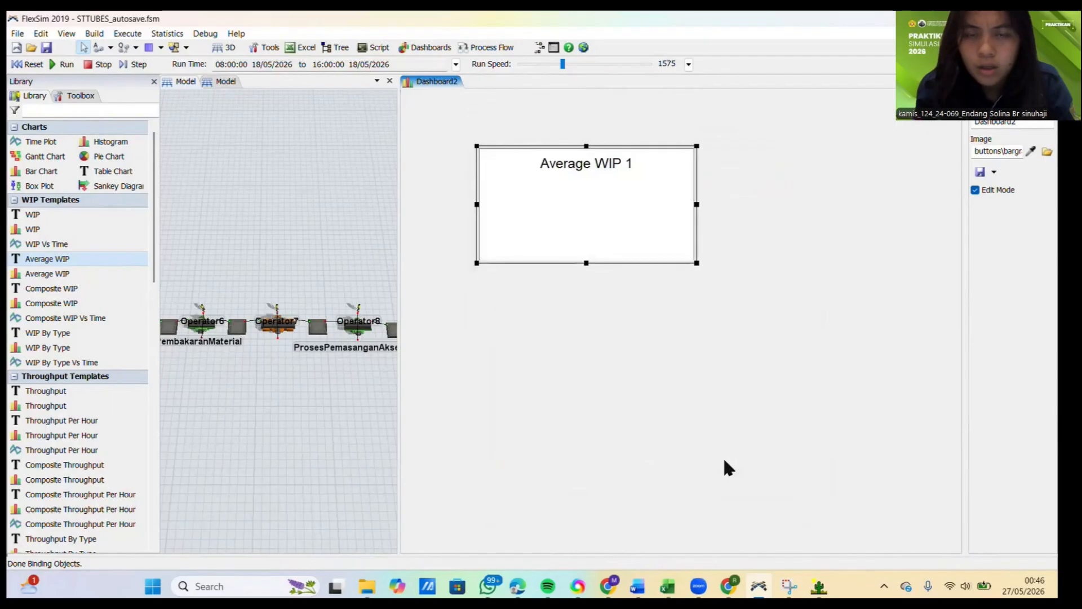
Step: Move the Average WIP table to the dashboard's upper-left corner, make it taller, and place a State Bar chart beside it
{"action": "left_click_drag", "start_coordinate": [519, 146], "coordinate": [448, 95]}
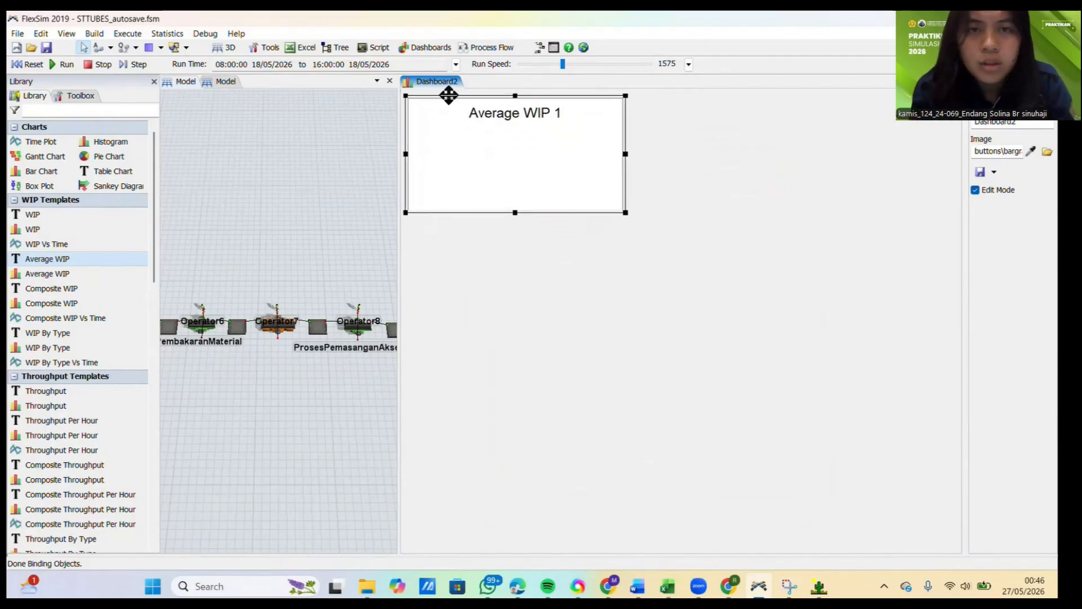
{"action": "left_click_drag", "start_coordinate": [624, 211], "coordinate": [630, 351]}
{"action": "scroll", "coordinate": [55, 309], "scroll_direction": "down", "scroll_amount": 10}
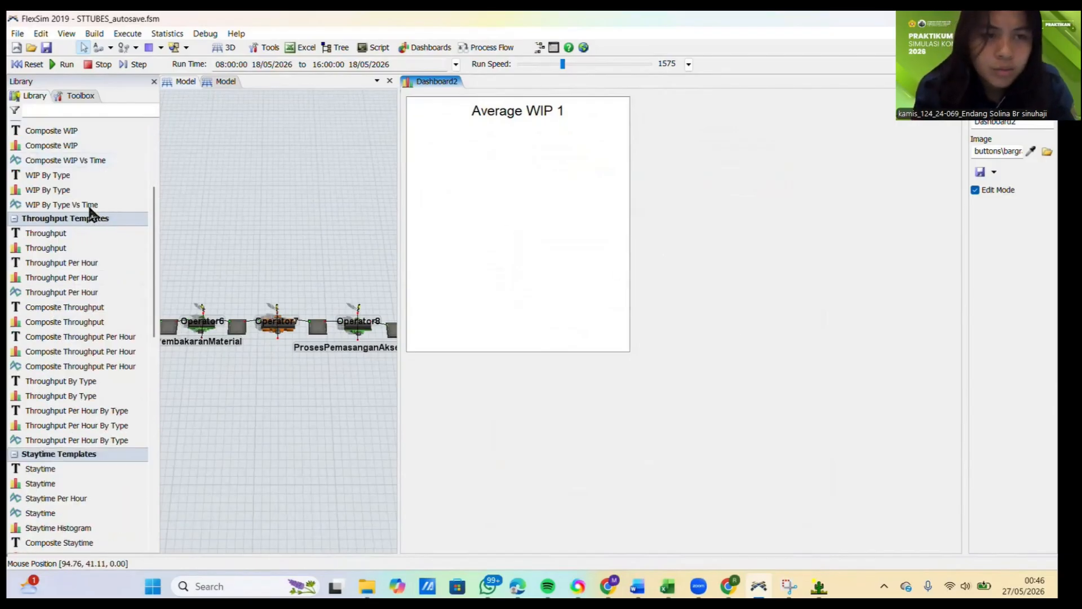
{"action": "scroll", "coordinate": [76, 427], "scroll_direction": "down", "scroll_amount": 3}
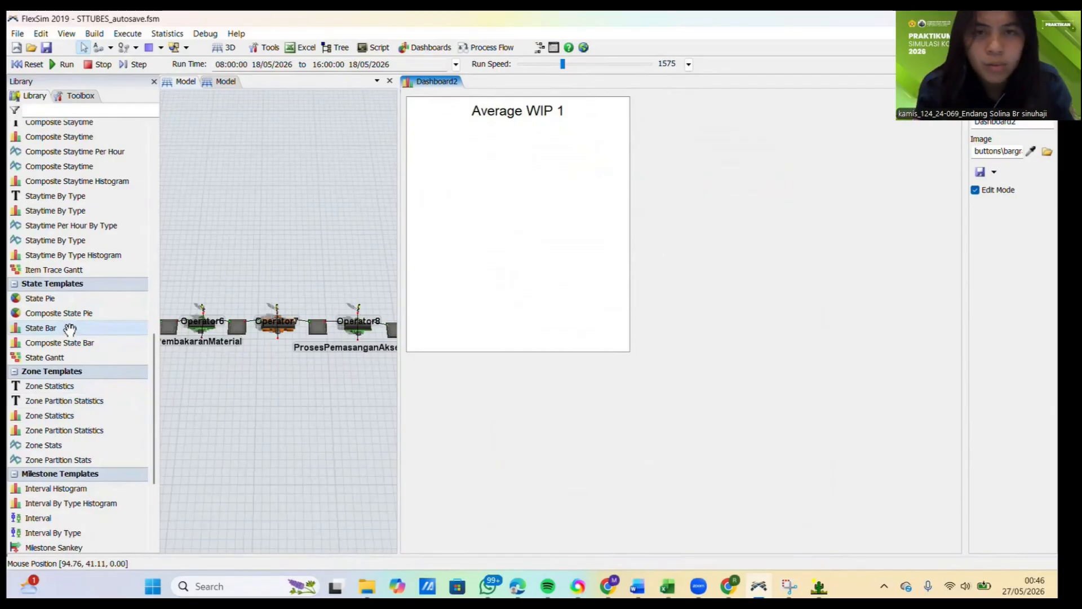
{"action": "left_click_drag", "start_coordinate": [733, 335], "coordinate": [817, 276]}
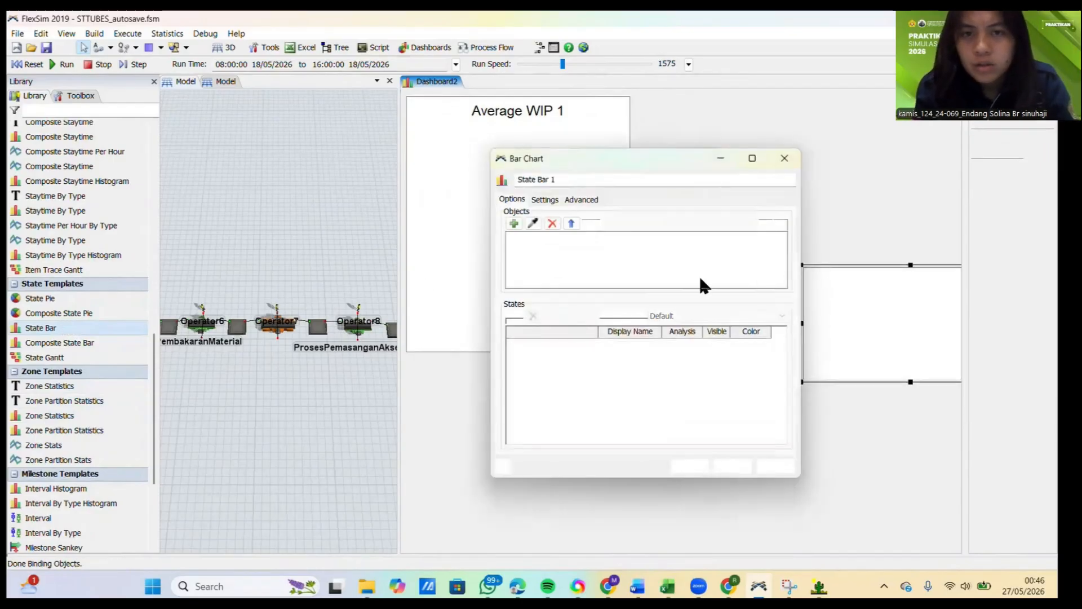
Step: Add all sources, queues, processors, multiprocessors and sinks to the State Bar chart's objects
{"action": "left_click", "coordinate": [513, 223]}
{"action": "left_click", "coordinate": [581, 238]}
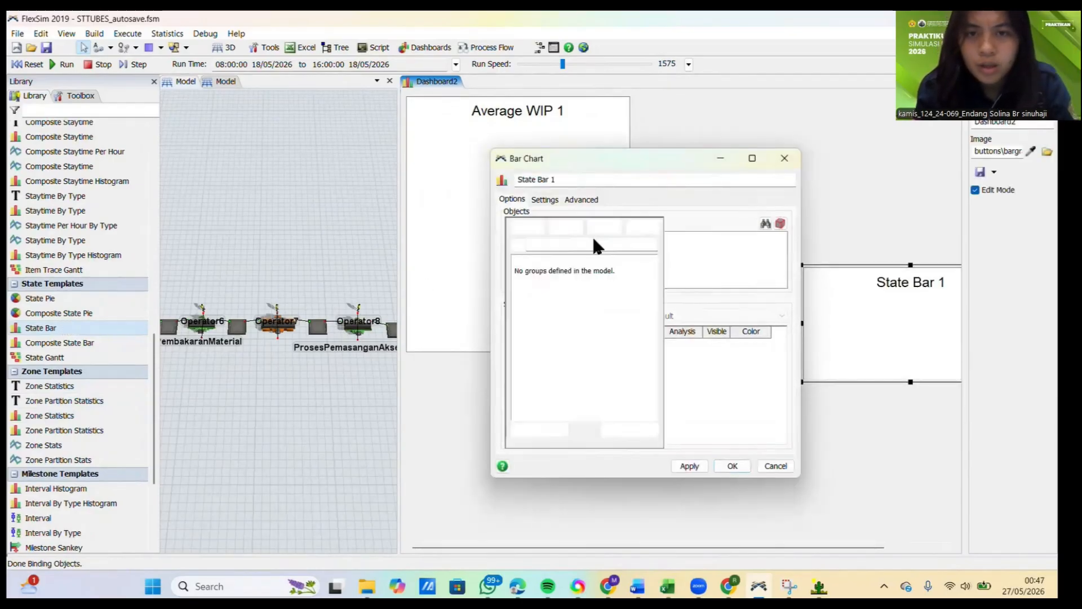
{"action": "left_click", "coordinate": [552, 278]}
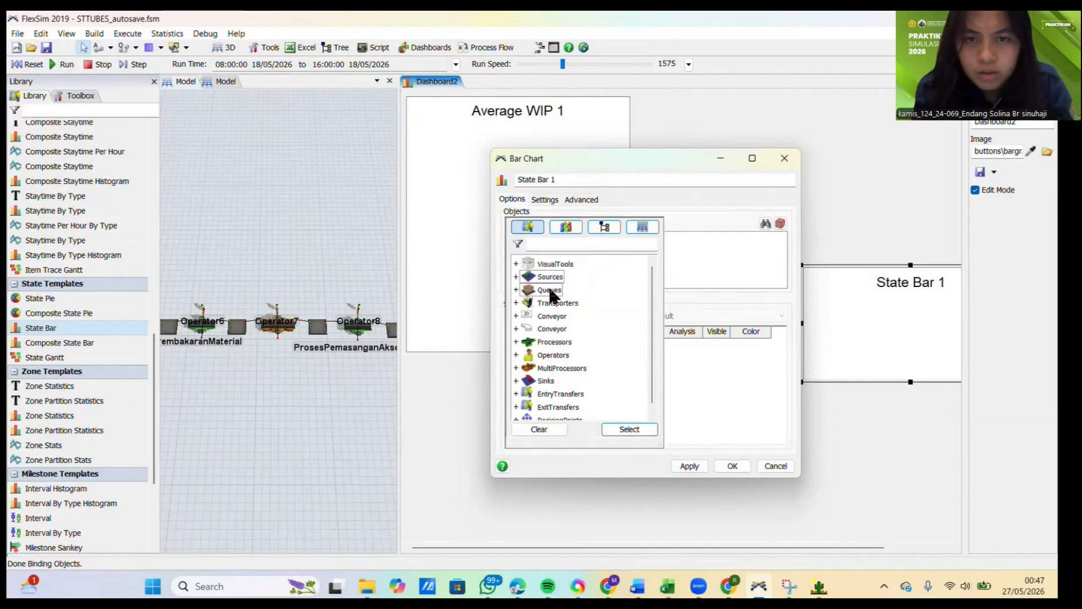
{"action": "left_click", "coordinate": [544, 341], "text": "ctrl"}
{"action": "left_click", "coordinate": [555, 368], "text": "ctrl"}
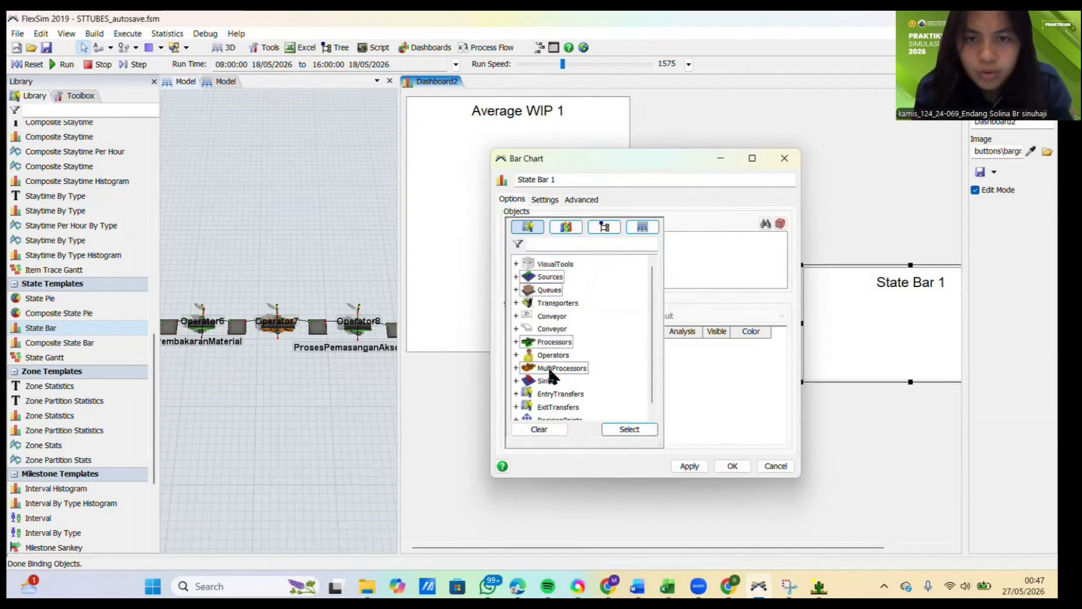
{"action": "left_click", "coordinate": [546, 382], "text": "ctrl"}
{"action": "left_click", "coordinate": [619, 427]}
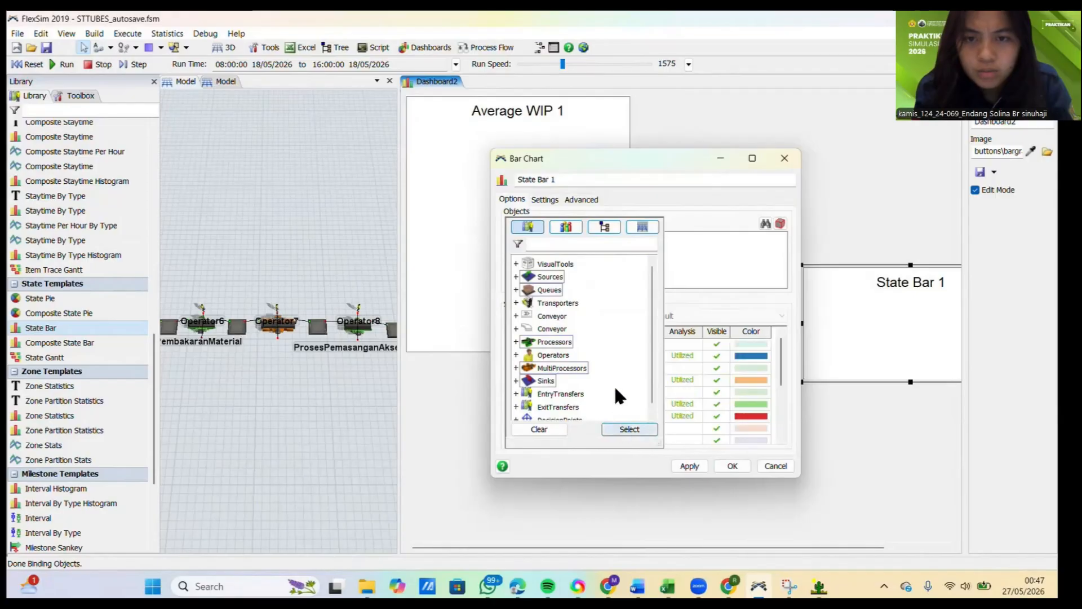
Step: Mark the Idle and Blocked states as Utilized and set Generating, Empty, Collecting and Releasing to Excluded
{"action": "left_click", "coordinate": [671, 340]}
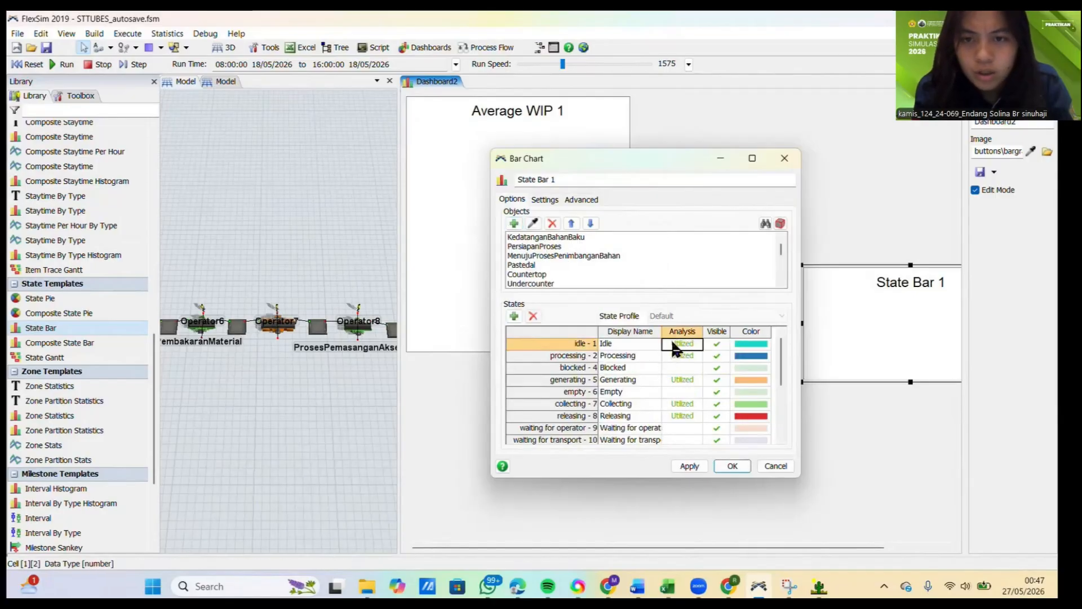
{"action": "left_click", "coordinate": [672, 342]}
{"action": "left_click", "coordinate": [674, 345]}
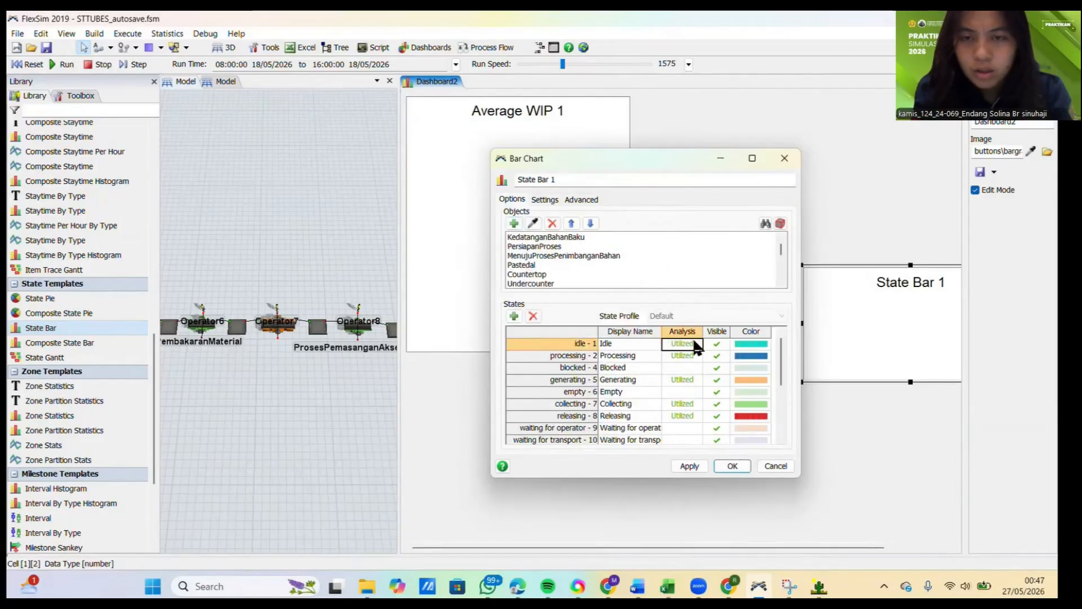
{"action": "left_click", "coordinate": [682, 368]}
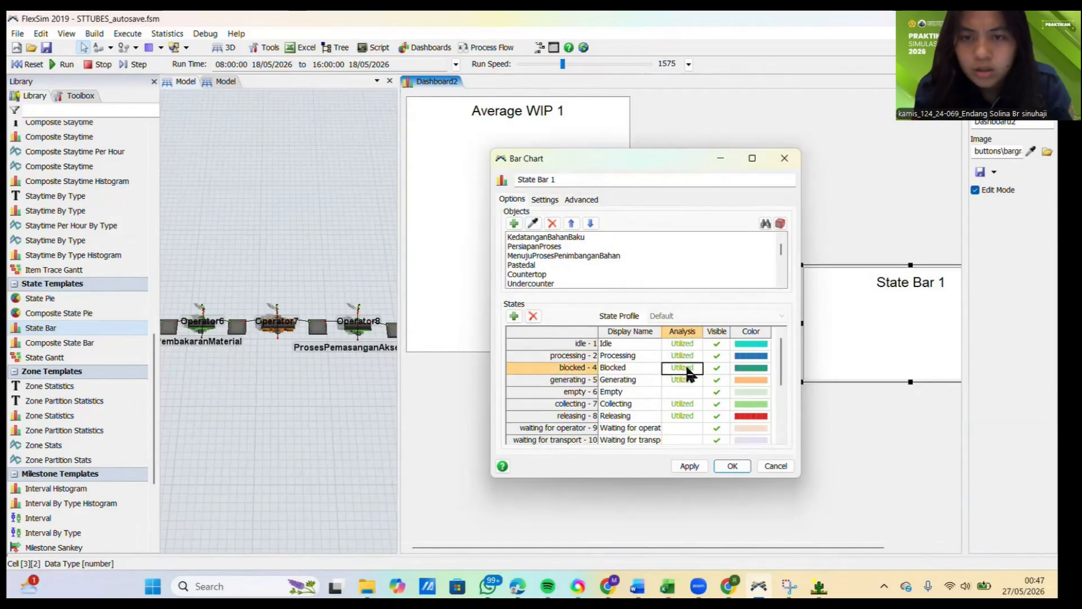
{"action": "left_click", "coordinate": [681, 380]}
{"action": "left_click", "coordinate": [676, 392]}
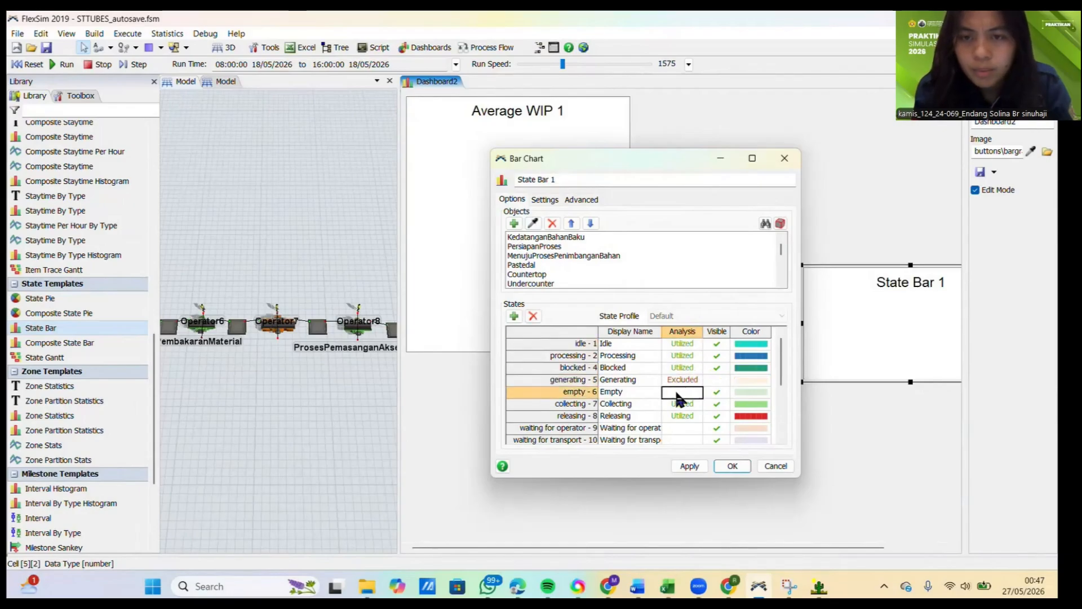
{"action": "left_click", "coordinate": [679, 404]}
{"action": "left_click", "coordinate": [682, 415]}
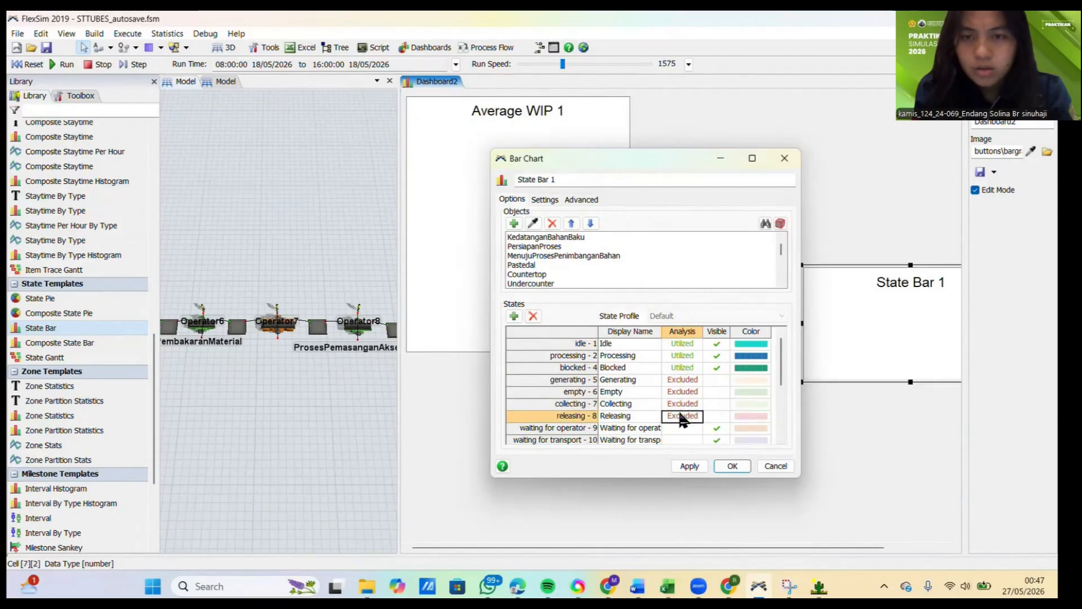
Step: Set the Waiting for operator, Waiting for transport and Setup states to Excluded in the State Bar chart
{"action": "scroll", "coordinate": [665, 398], "scroll_direction": "down", "scroll_amount": 3}
{"action": "scroll", "coordinate": [669, 397], "scroll_direction": "up", "scroll_amount": 2}
{"action": "left_click", "coordinate": [679, 392]}
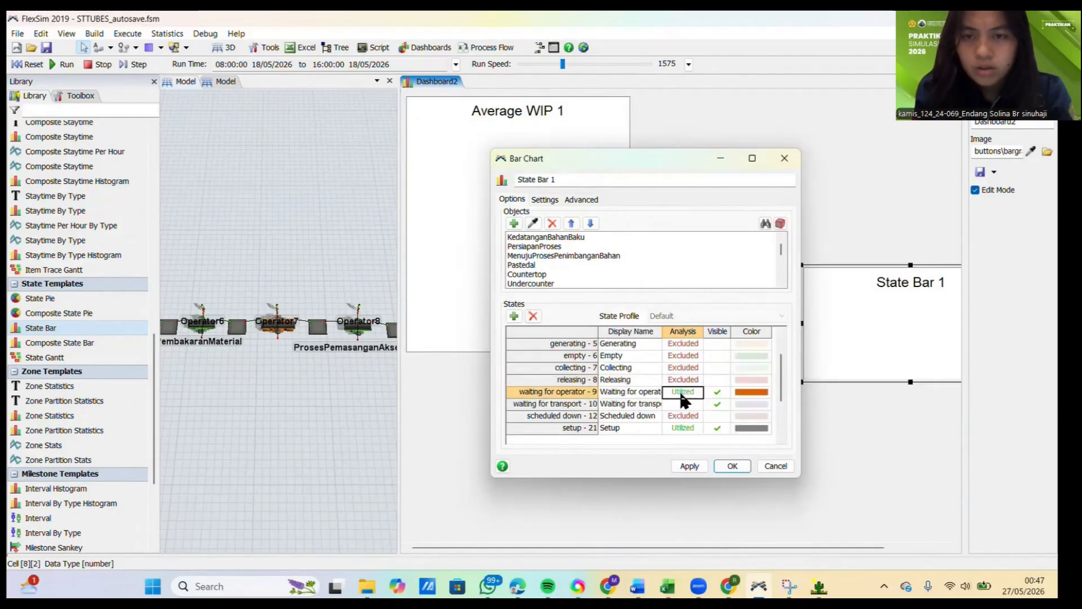
{"action": "left_click", "coordinate": [683, 404]}
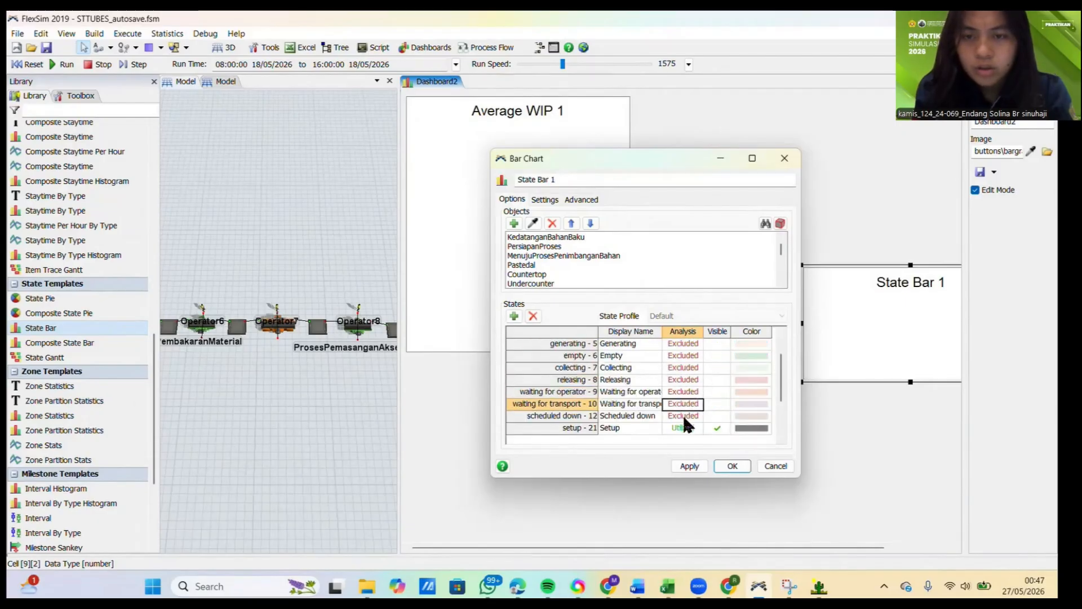
{"action": "left_click", "coordinate": [685, 427]}
Step: Delete the excluded states from Generating through Setup and confirm the State Bar chart's settings
{"action": "scroll", "coordinate": [624, 396], "scroll_direction": "up", "scroll_amount": 1}
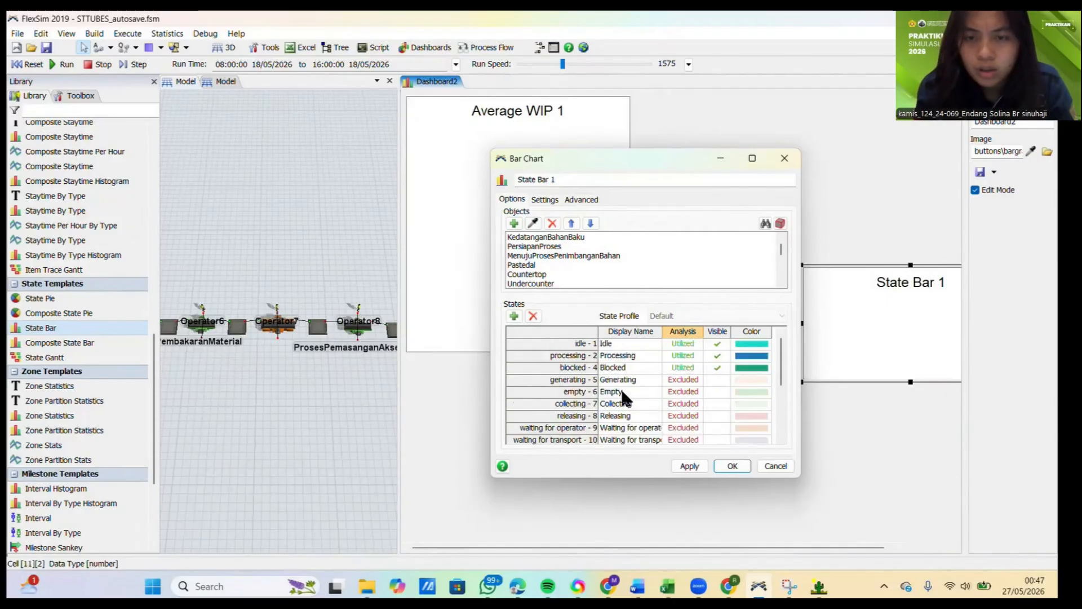
{"action": "left_click_drag", "start_coordinate": [575, 380], "coordinate": [702, 445]}
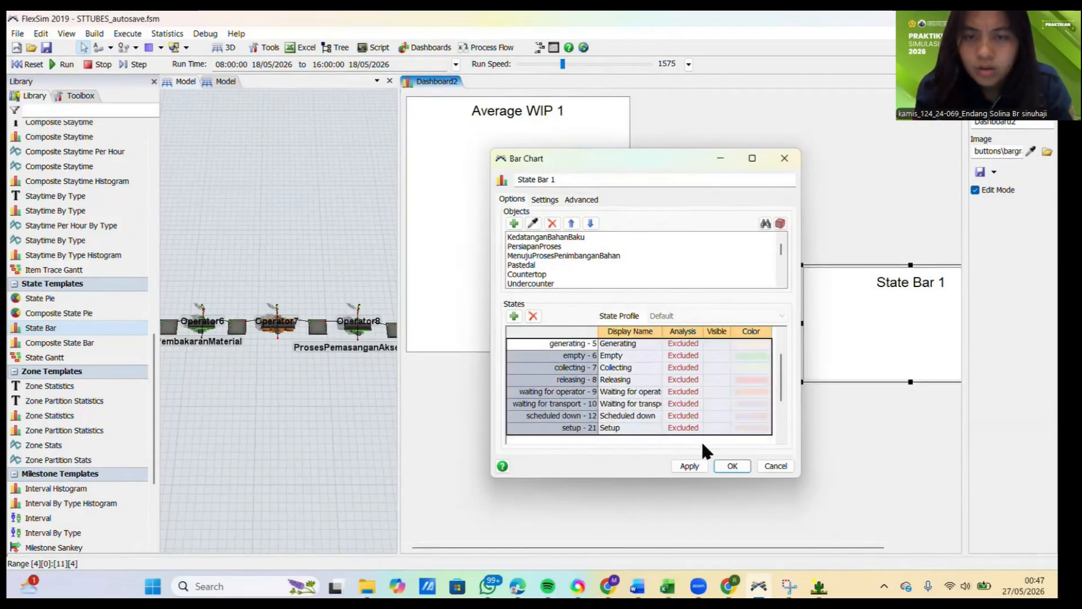
{"action": "left_click", "coordinate": [533, 316]}
{"action": "left_click", "coordinate": [658, 406]}
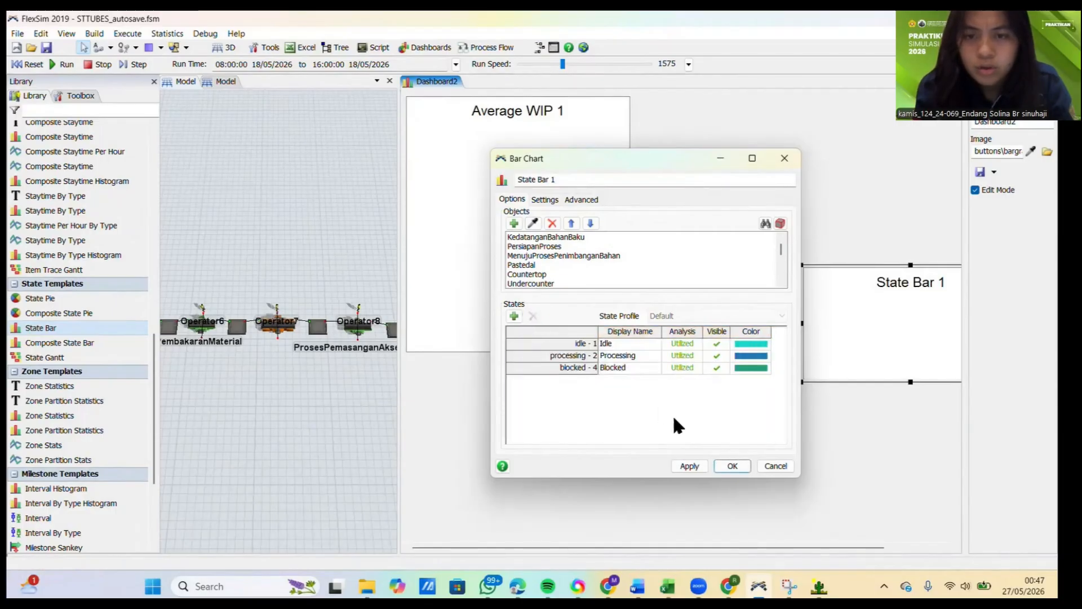
{"action": "left_click", "coordinate": [689, 467]}
{"action": "left_click", "coordinate": [721, 468]}
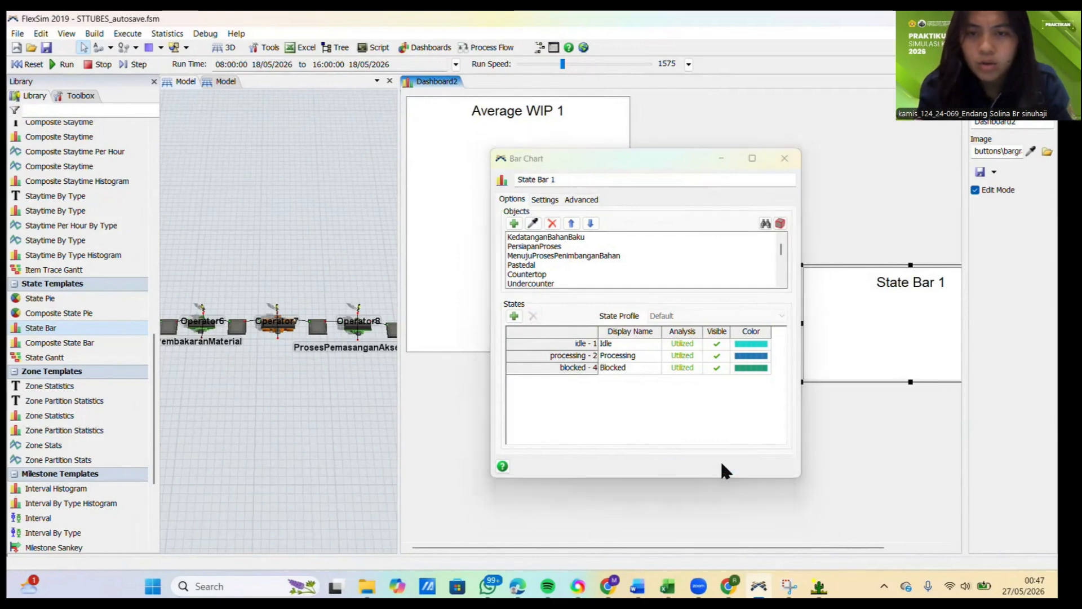
Step: Move the State Bar chart next to the Average WIP table and stretch it to the same height
{"action": "left_click_drag", "start_coordinate": [820, 263], "coordinate": [660, 104]}
{"action": "left_click_drag", "start_coordinate": [747, 213], "coordinate": [756, 350]}
{"action": "left_click", "coordinate": [620, 407]}
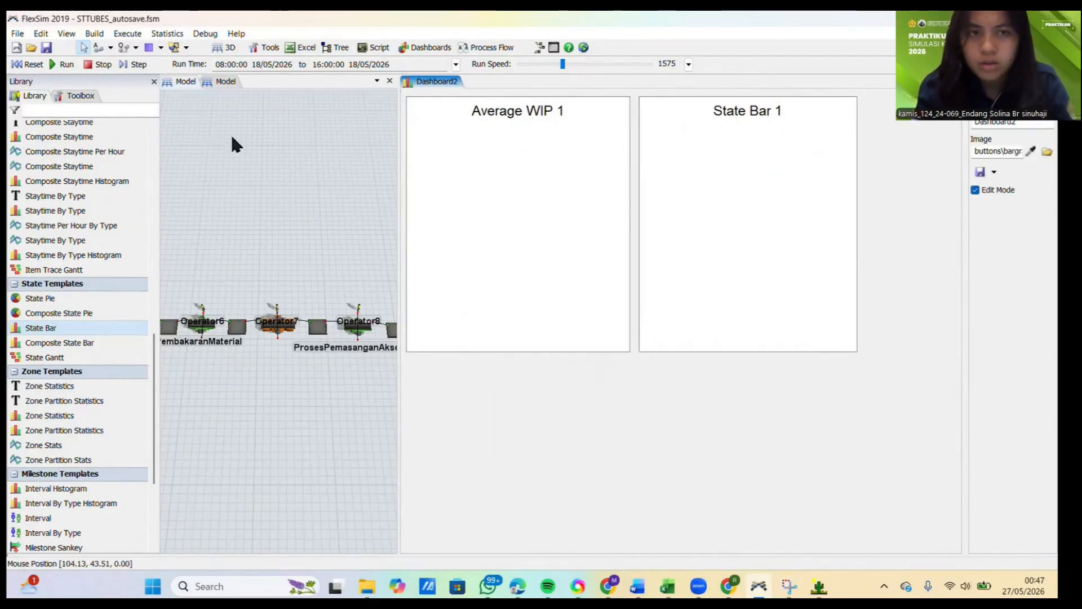
Step: Reset and run the model to fill both dashboard charts, and select the State Bar chart
{"action": "left_click", "coordinate": [34, 64]}
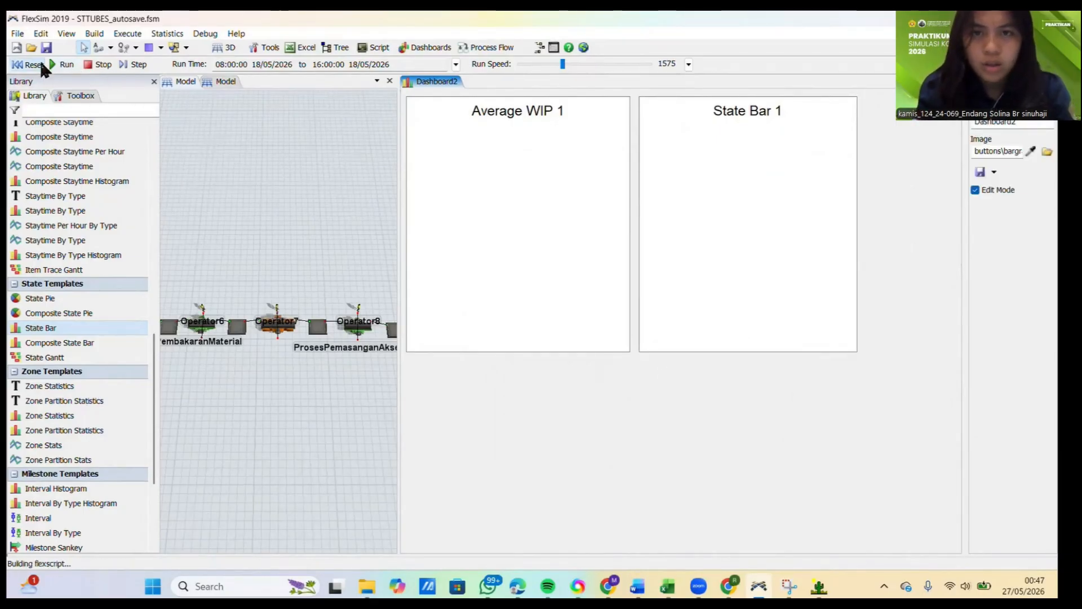
{"action": "left_click", "coordinate": [62, 65]}
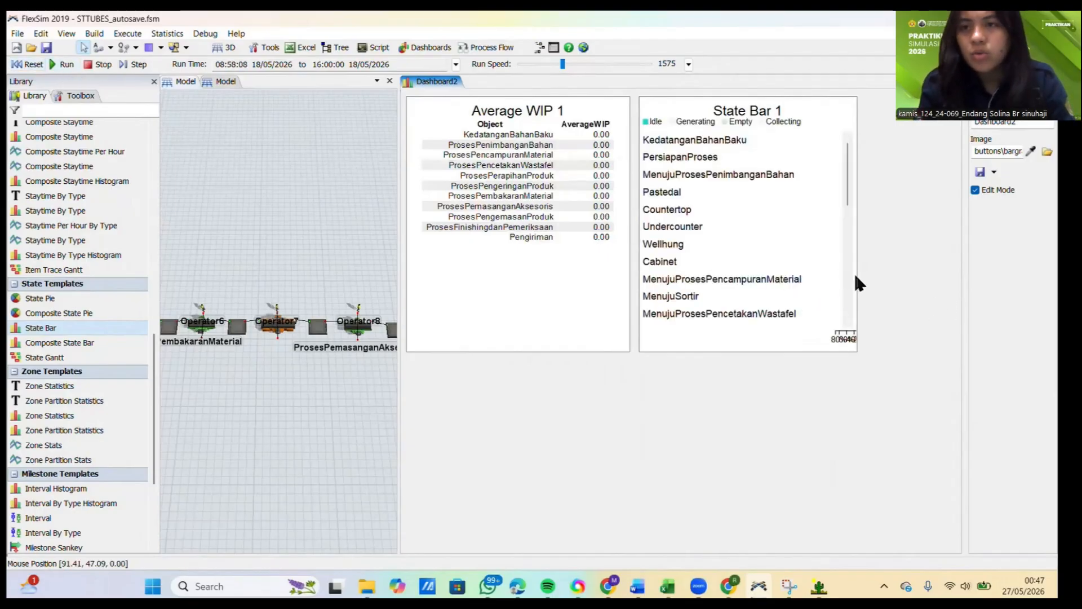
{"action": "left_click", "coordinate": [767, 290]}
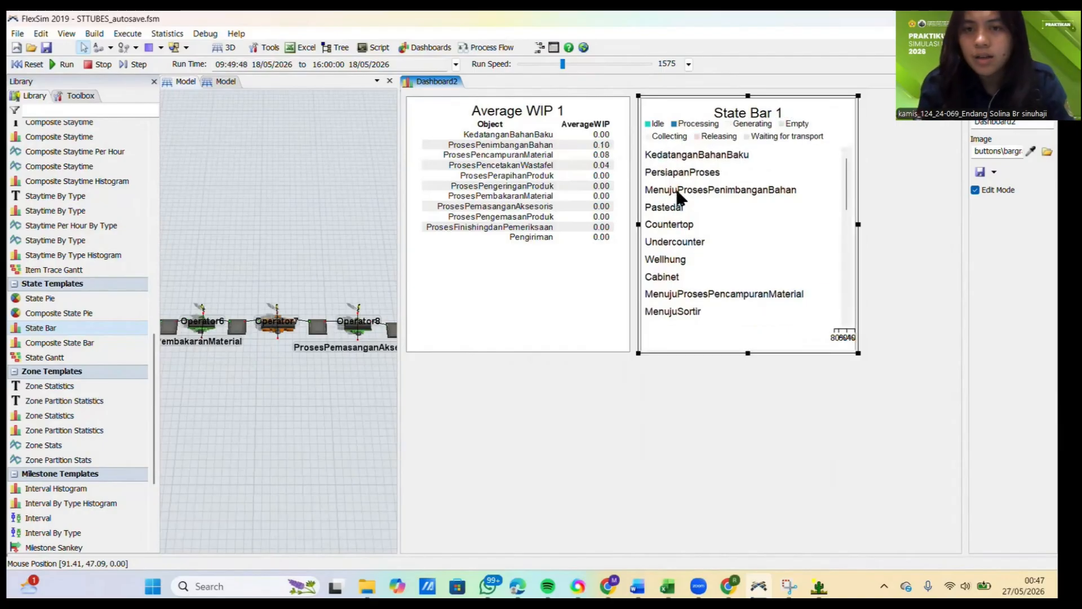
Step: Enlarge the State Bar chart in width and height until its state bars fit, and view the process rows down to Pengiriman
{"action": "left_click_drag", "start_coordinate": [858, 223], "coordinate": [889, 224]}
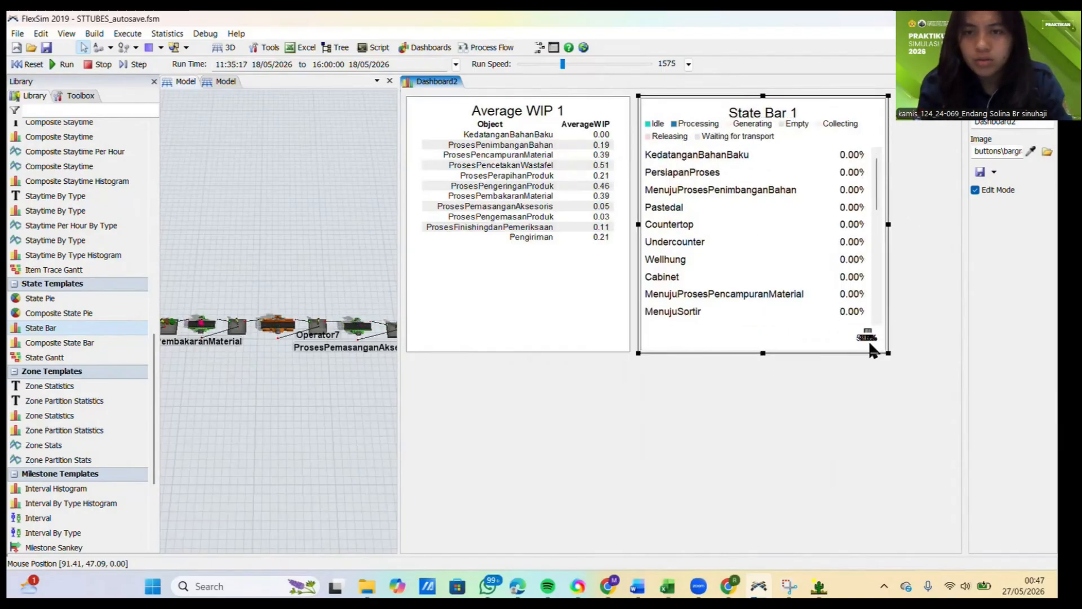
{"action": "left_click", "coordinate": [933, 390]}
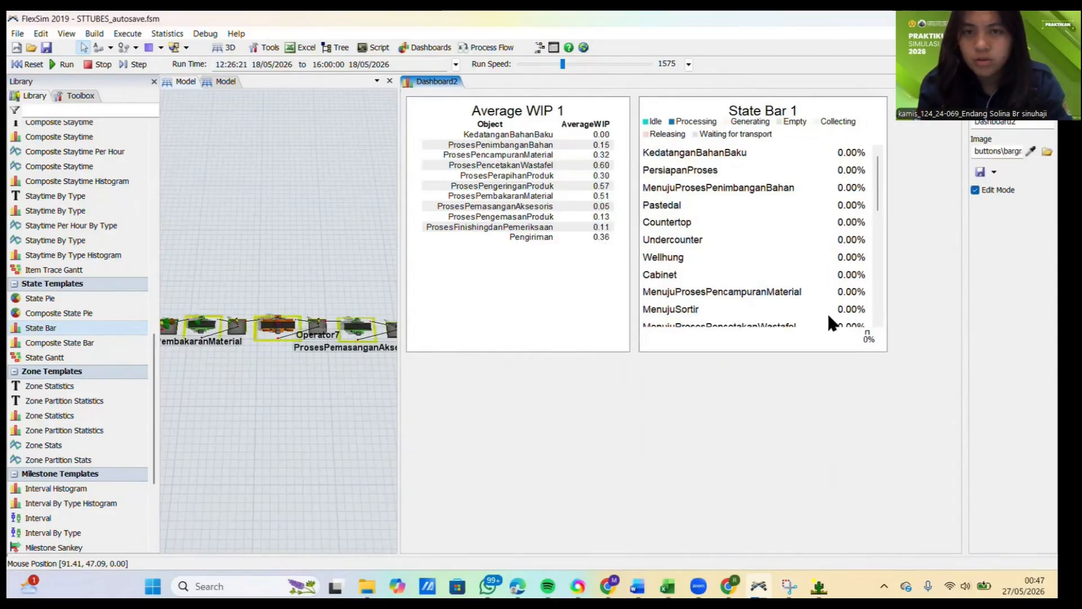
{"action": "left_click", "coordinate": [885, 350]}
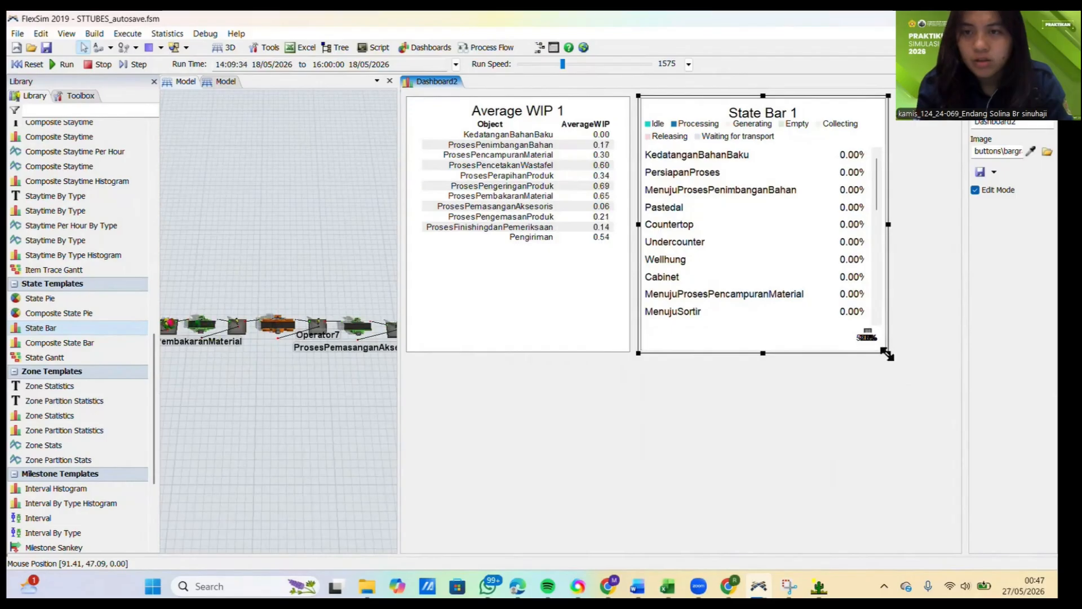
{"action": "left_click_drag", "start_coordinate": [885, 353], "coordinate": [1008, 532]}
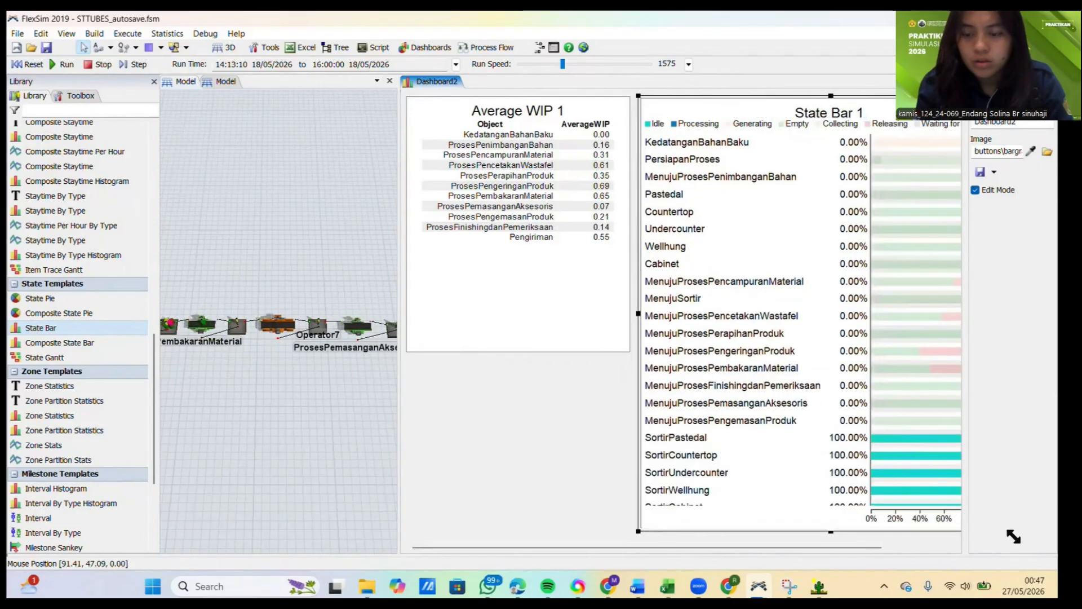
{"action": "scroll", "coordinate": [765, 338], "scroll_direction": "down", "scroll_amount": 4}
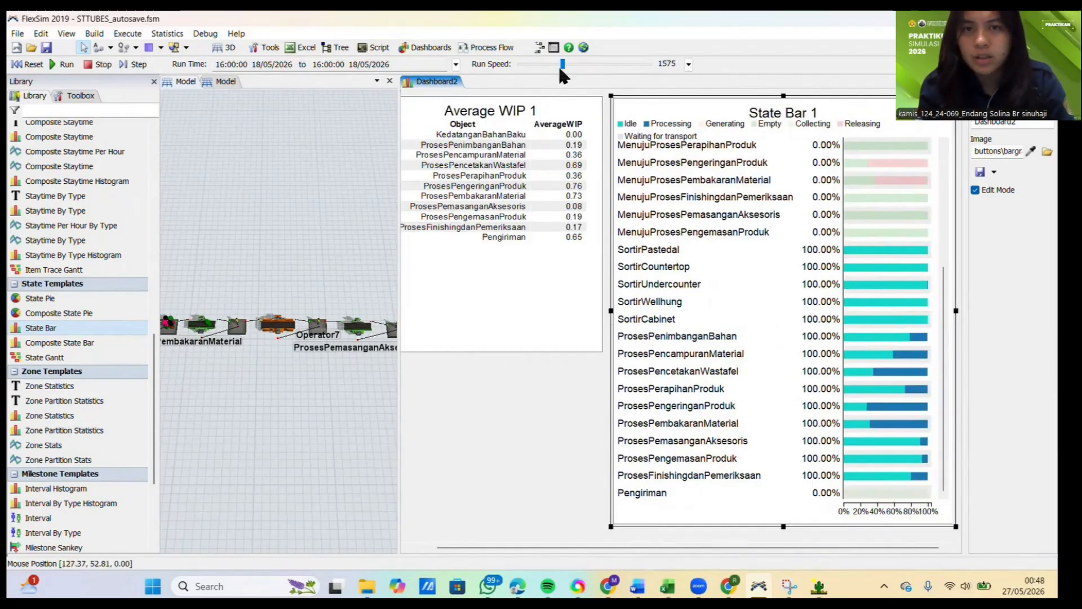
Step: Activate the 3D model view and widen it into the space taken by the dashboard
{"action": "left_click", "coordinate": [334, 189]}
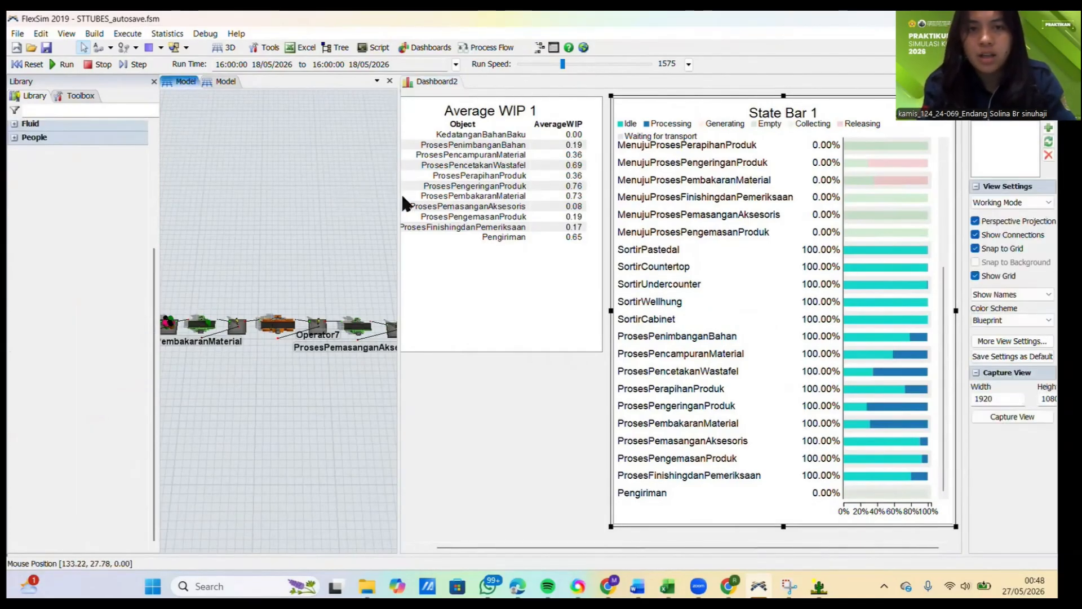
{"action": "left_click_drag", "start_coordinate": [400, 198], "coordinate": [720, 179]}
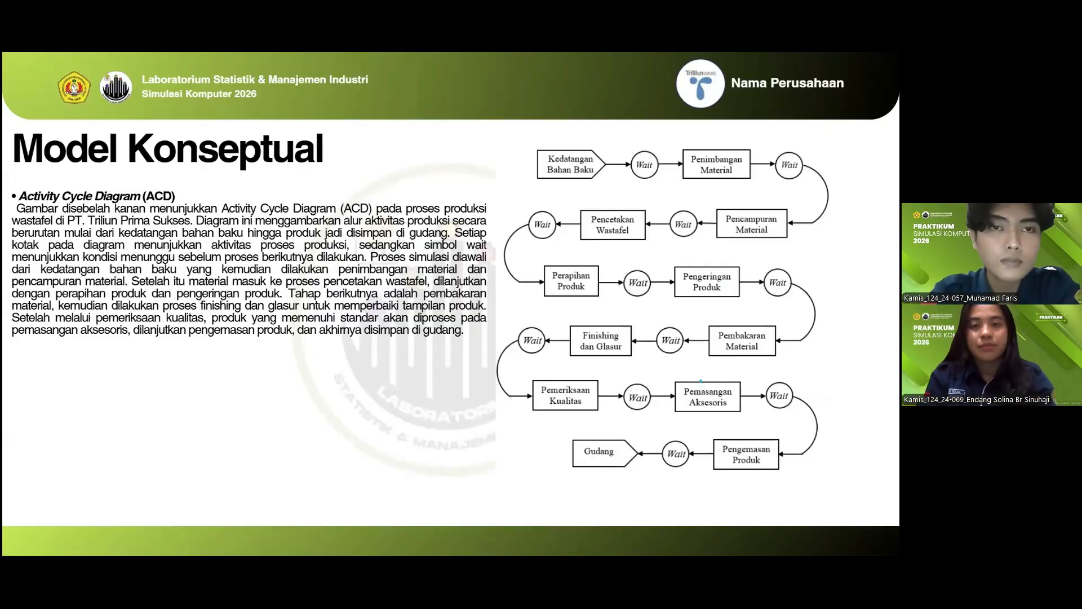